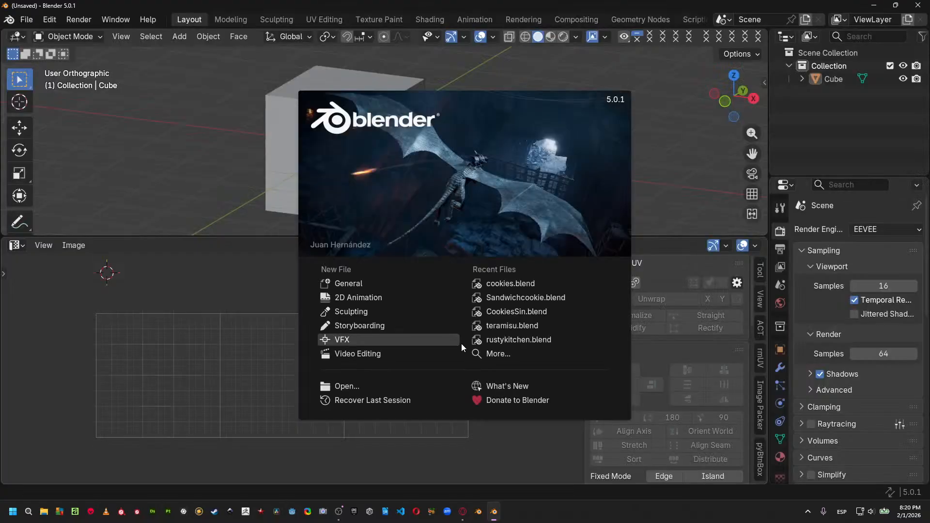
Open the recent file cookies.blend and enlarge the Outliner until its collections and full object names can be read.
click(497, 284)
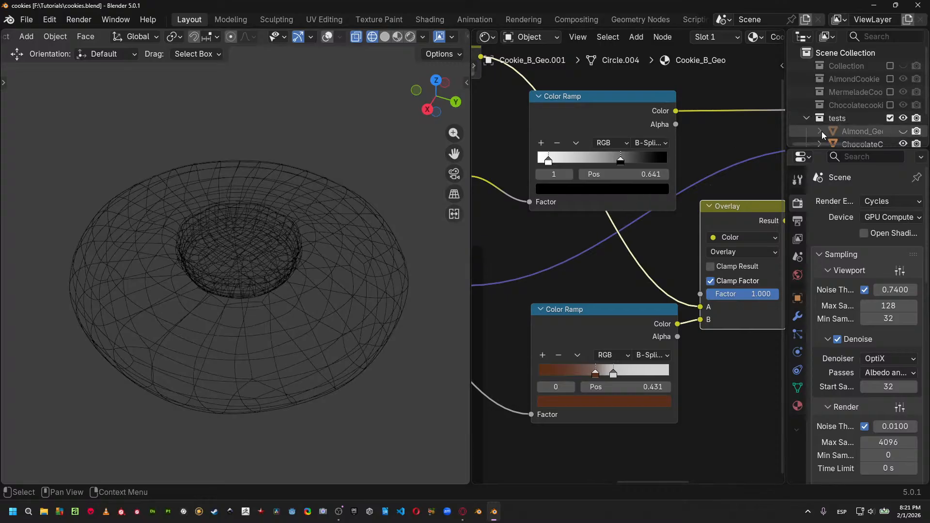
drag(802, 149, 803, 286)
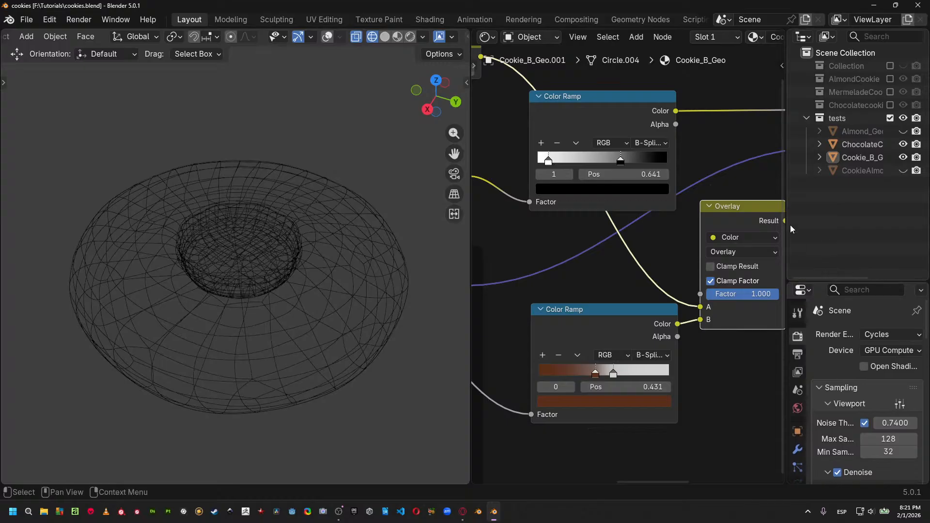
drag(786, 211, 702, 211)
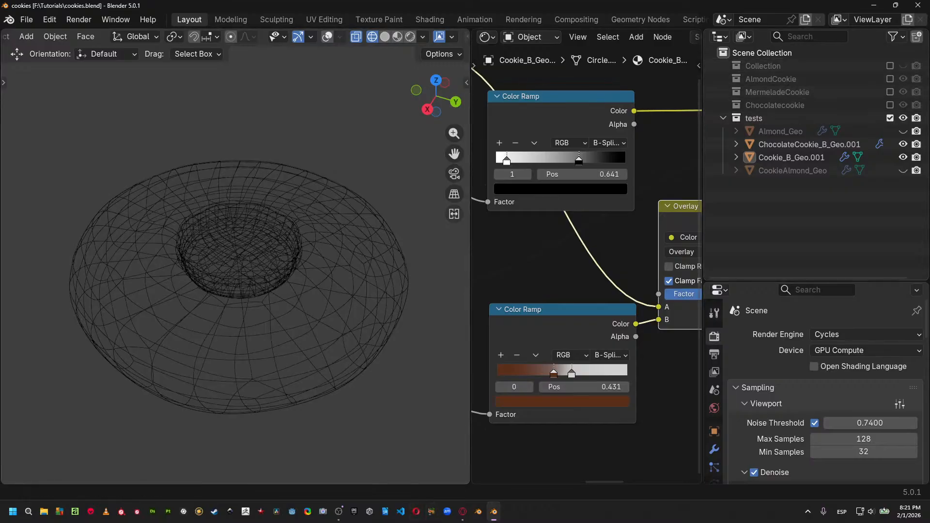
Switch to the web browser, maximize it, and look through the bakery renders of the EatSins project on ArtStation.
click(463, 512)
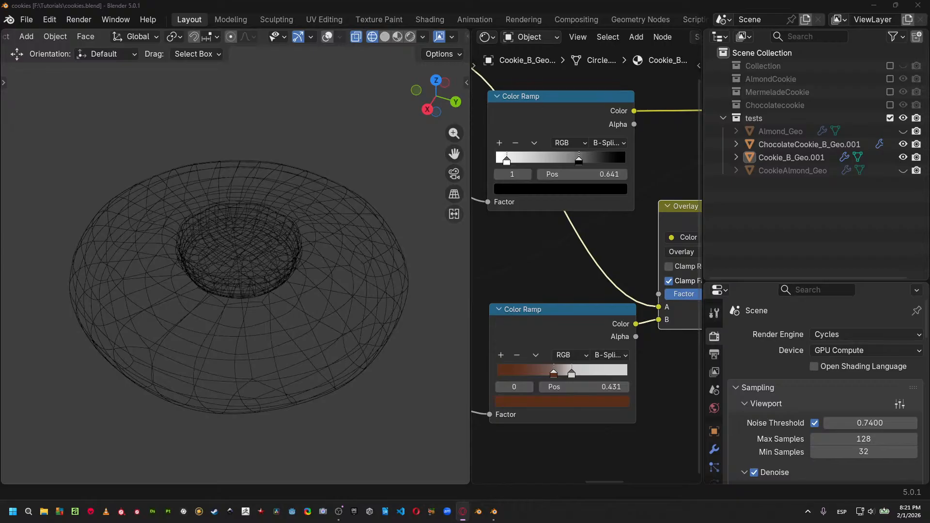
drag(146, 98, 472, 150)
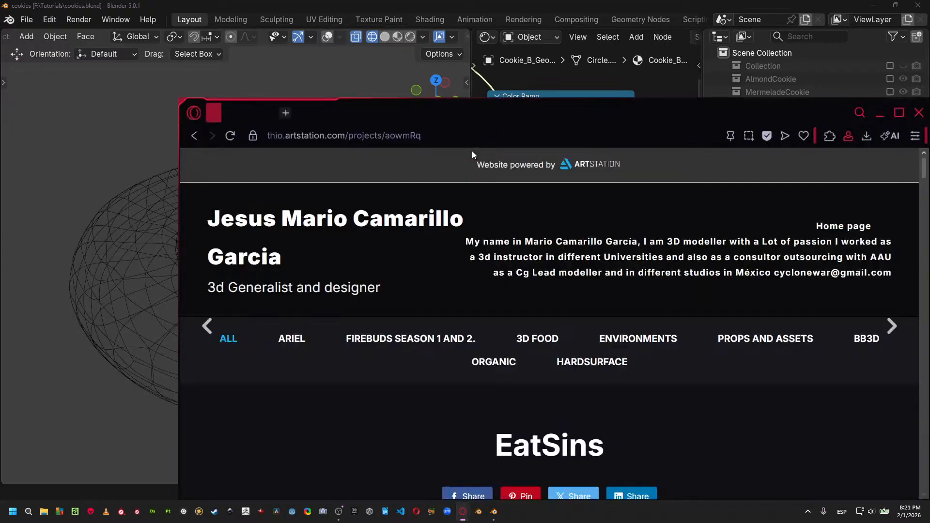
double_click(487, 115)
scroll(526, 308, down, 7)
scroll(525, 308, down, 2)
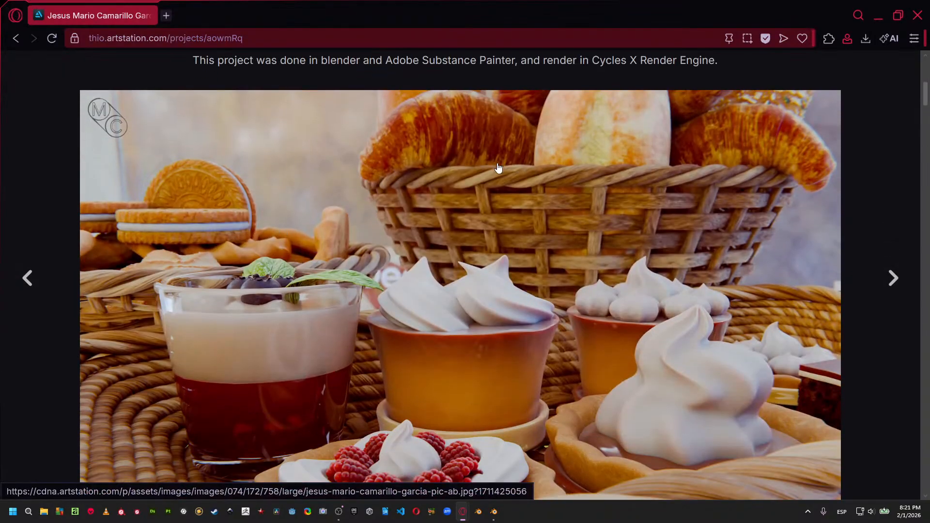
scroll(558, 388, down, 2)
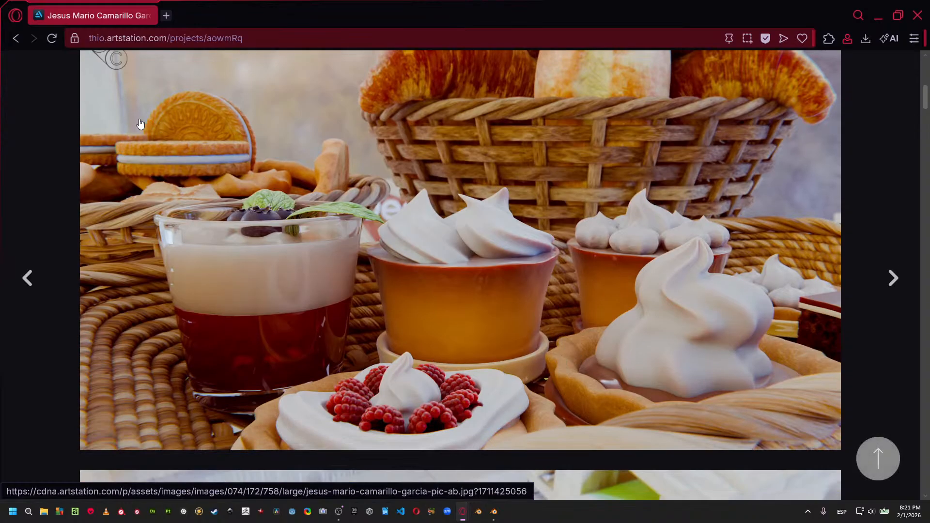
scroll(606, 243, down, 13)
scroll(601, 255, down, 5)
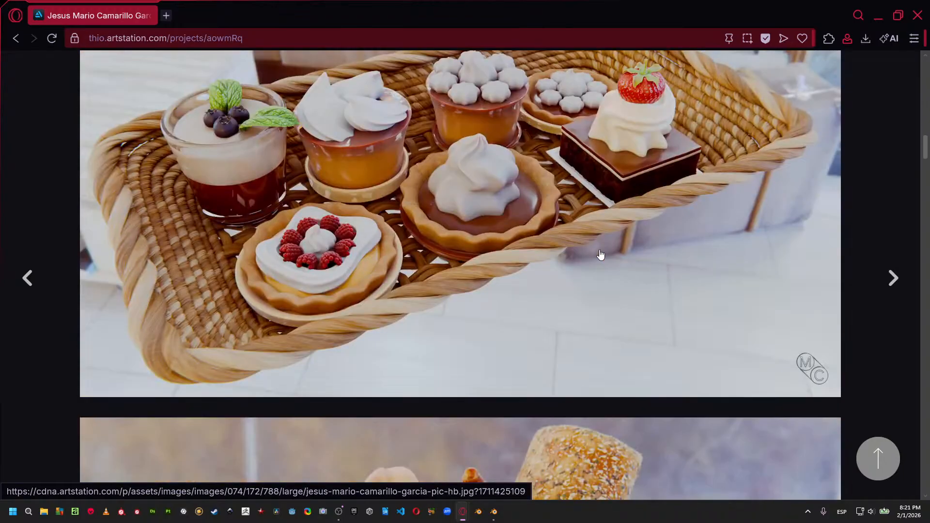
scroll(601, 255, down, 8)
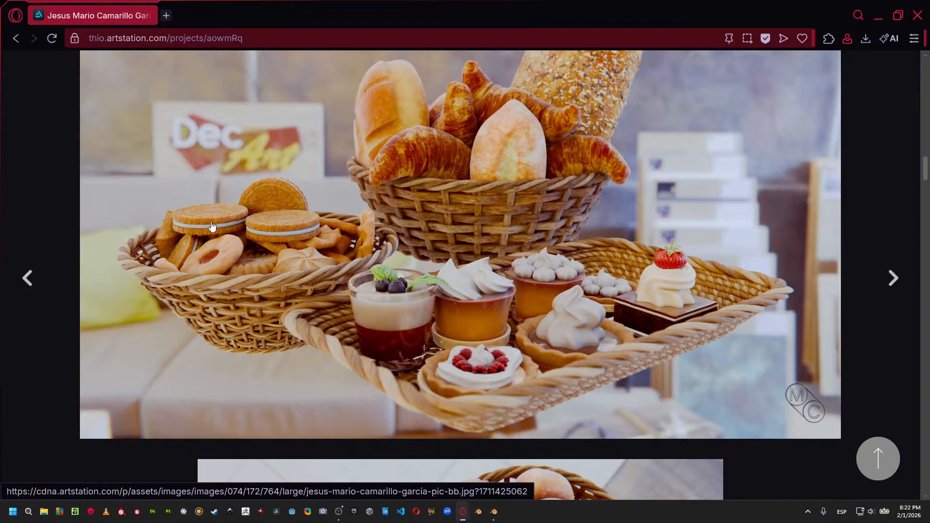
scroll(564, 288, down, 5)
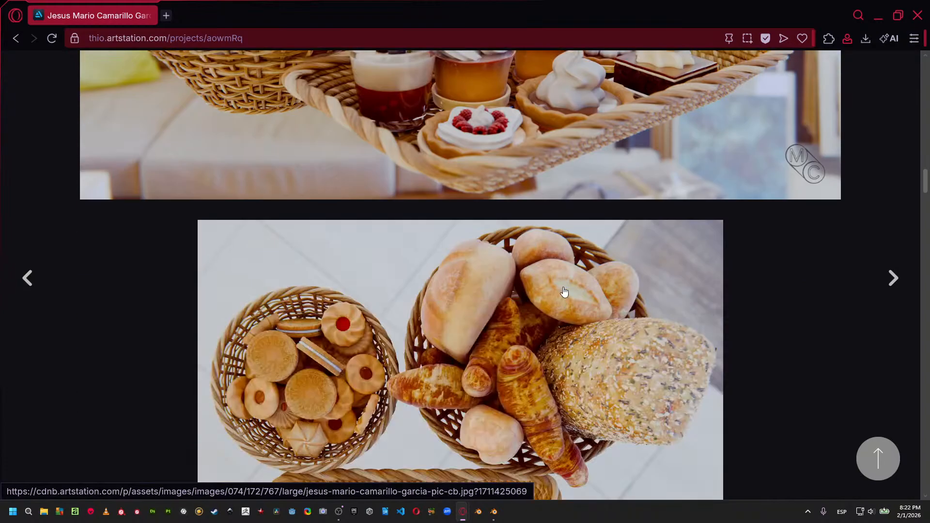
scroll(563, 291, down, 2)
scroll(550, 289, down, 7)
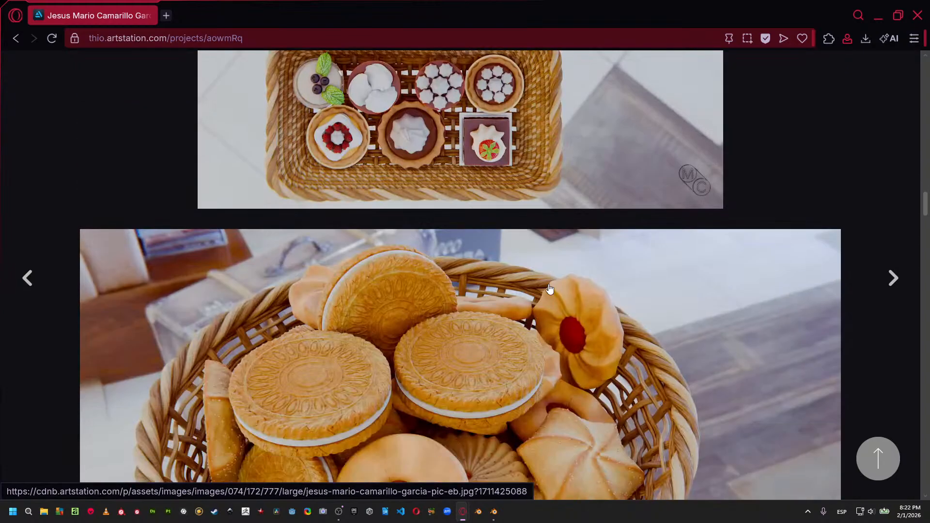
scroll(550, 289, down, 20)
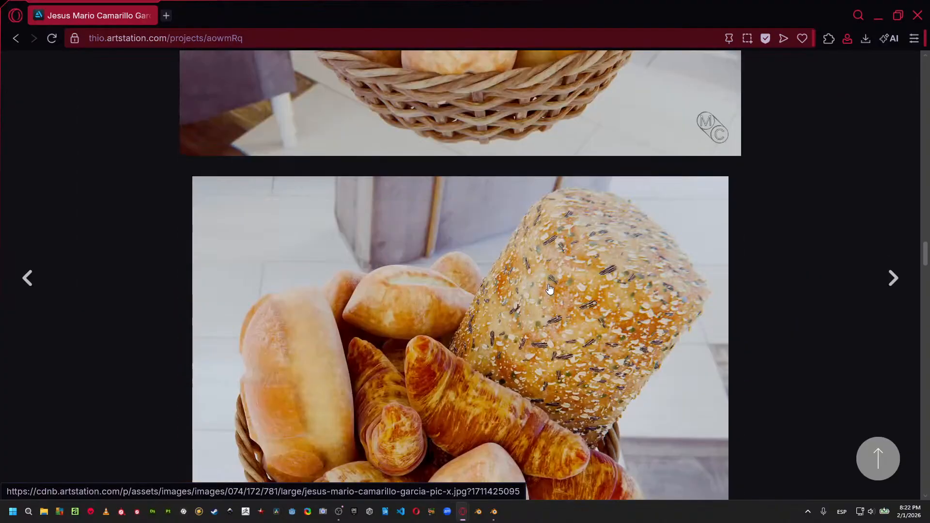
scroll(550, 289, down, 15)
Examine the overview image of the individual pastries, cookies and breads, and return to Blender by minimizing the browser.
scroll(550, 289, up, 1)
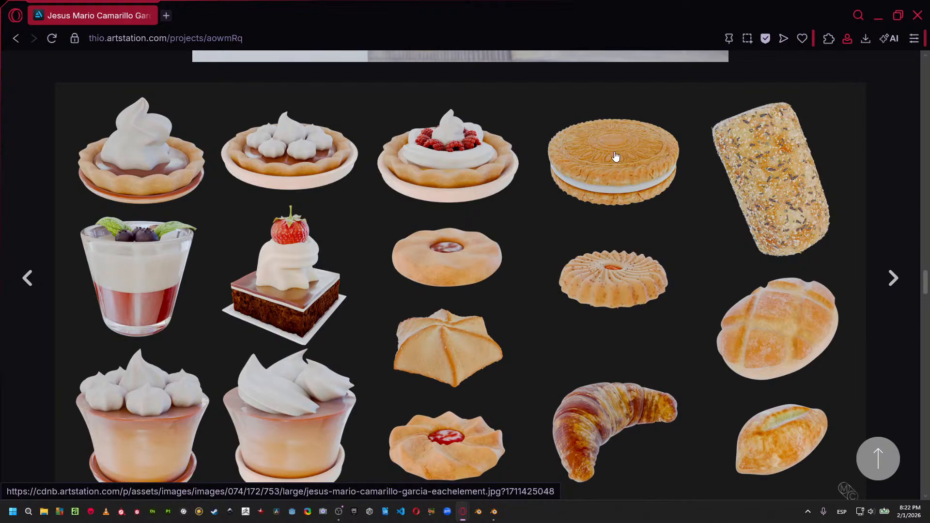
scroll(634, 179, up, 4)
scroll(587, 251, down, 3)
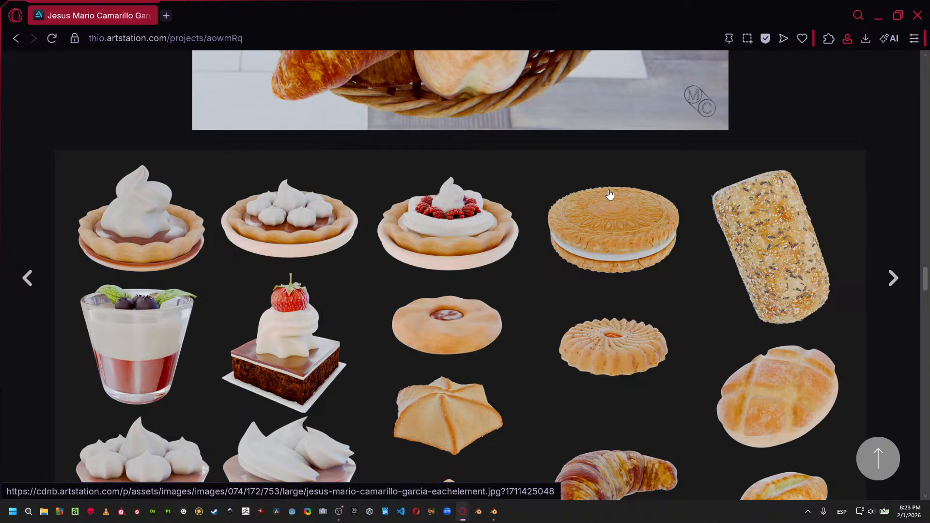
scroll(606, 262, down, 5)
scroll(602, 255, up, 4)
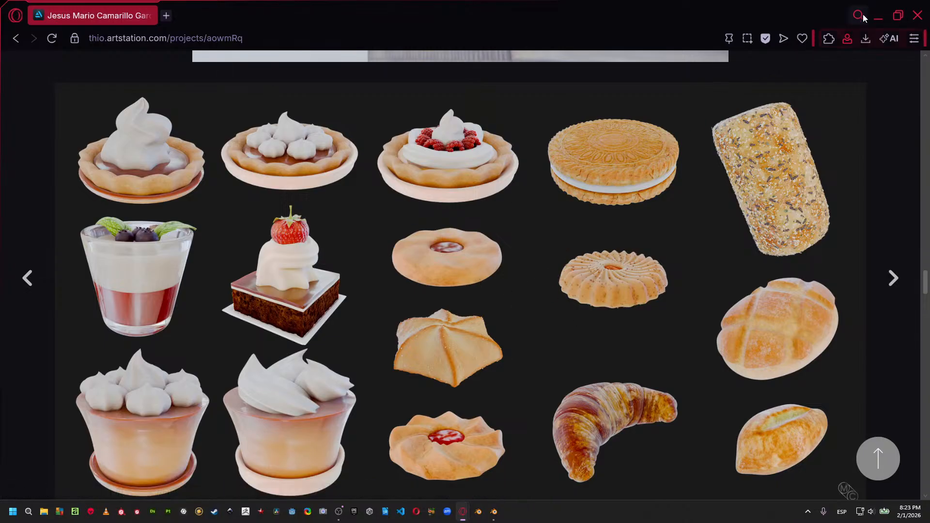
click(878, 16)
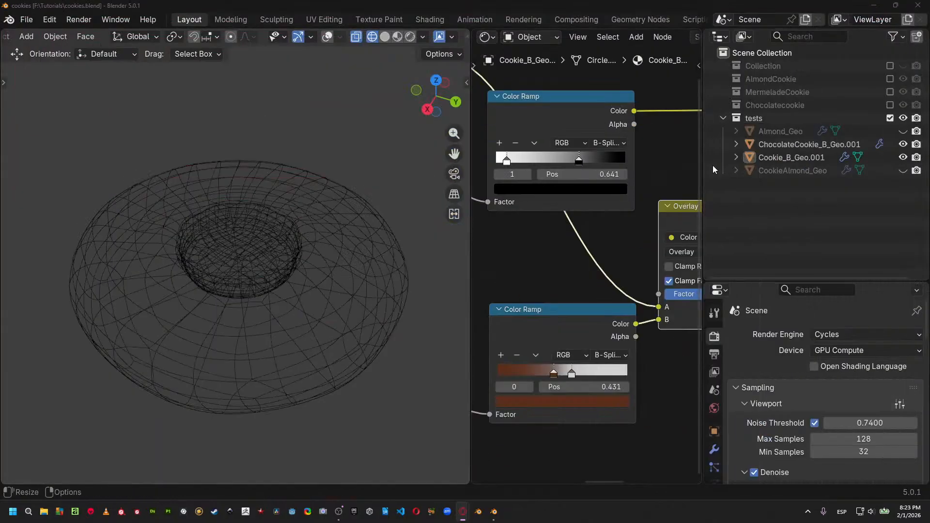
Exclude the tests collection, include Collection, AlmondCookie, MermeladeCookie and Chocolatecookie in the view layer, and unhide Collection.
click(891, 118)
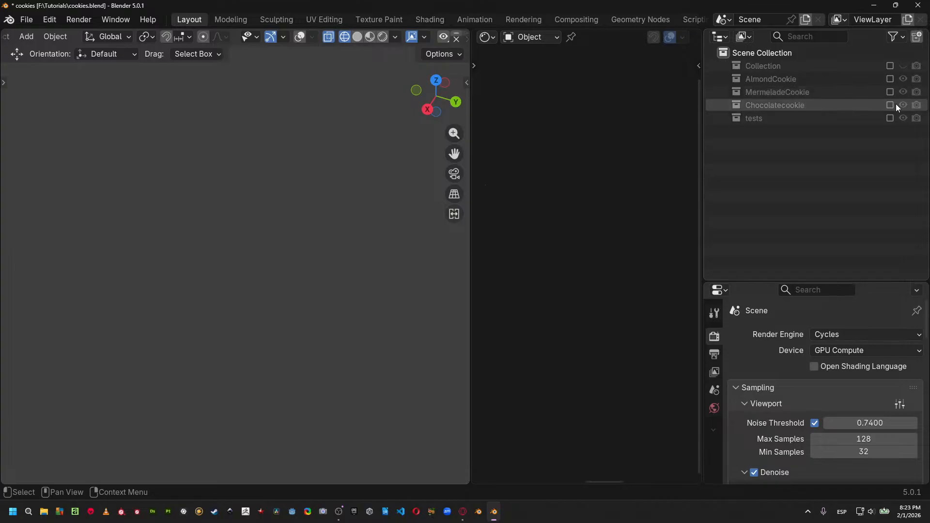
drag(892, 106, 891, 69)
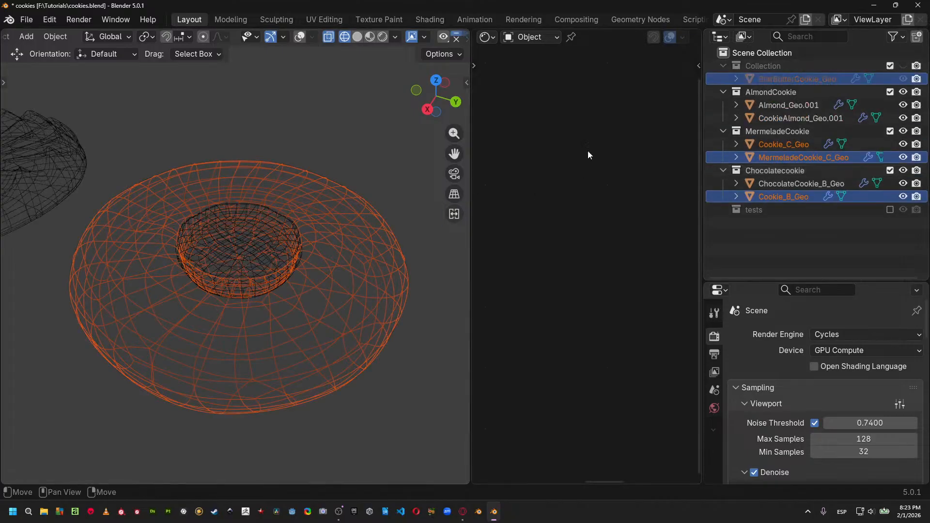
click(891, 69)
click(908, 67)
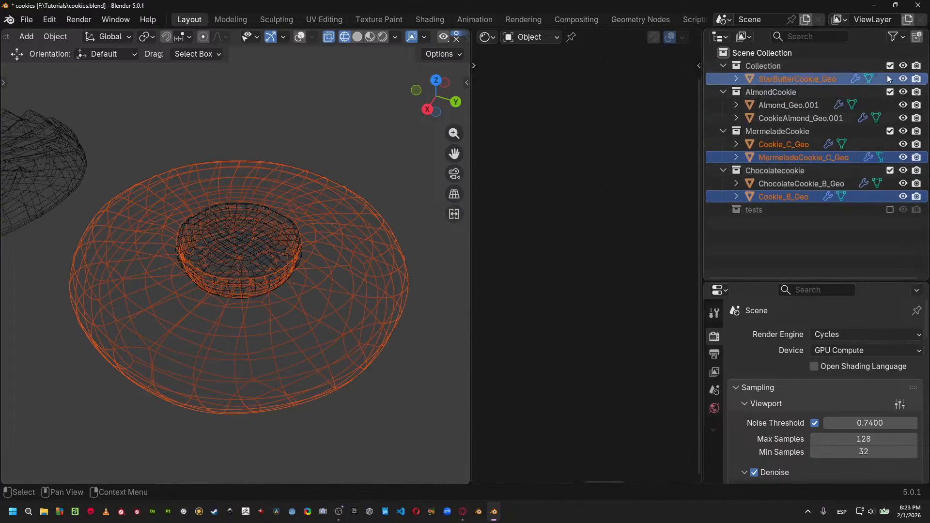
Widen the 3D viewport around the four cookies, switch it to solid shading, and select only the star butter cookie.
scroll(330, 245, down, 5)
scroll(332, 249, down, 3)
middle_drag(331, 249, 312, 241)
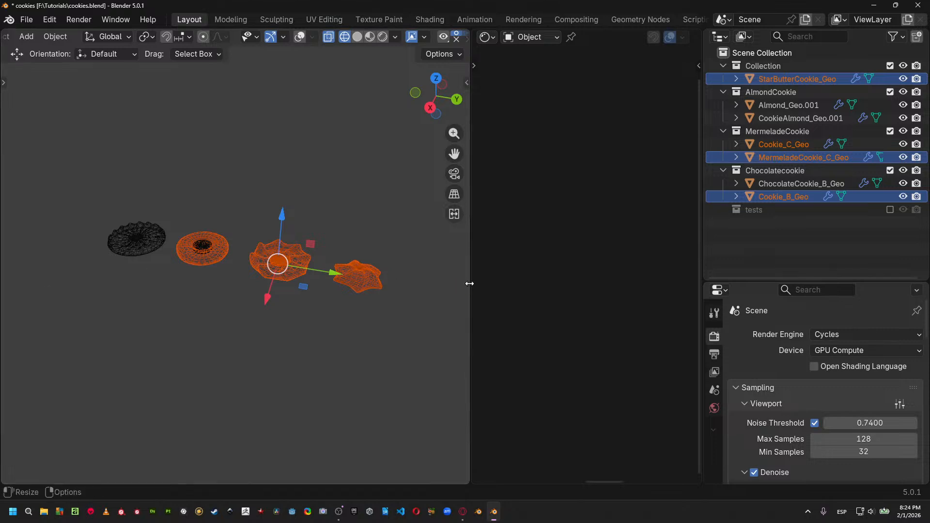
drag(468, 283, 573, 279)
scroll(406, 290, up, 4)
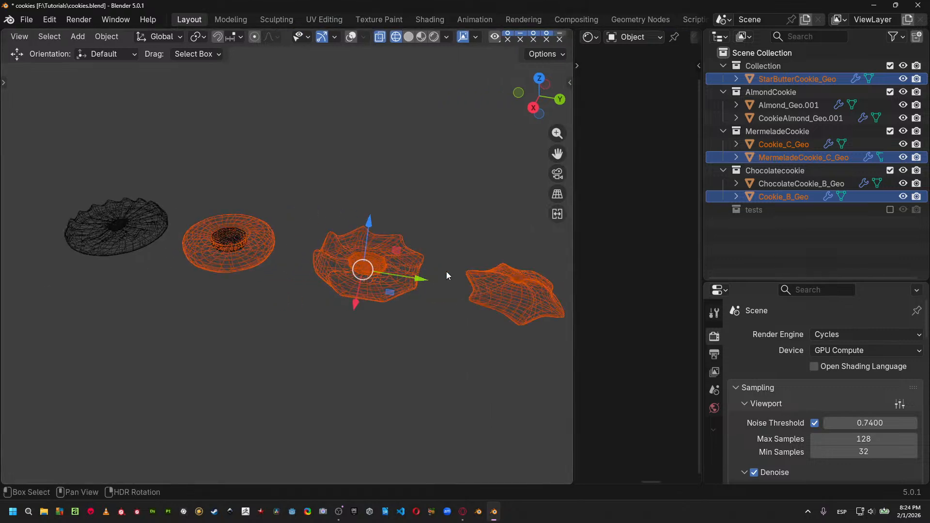
scroll(465, 264, down, 2)
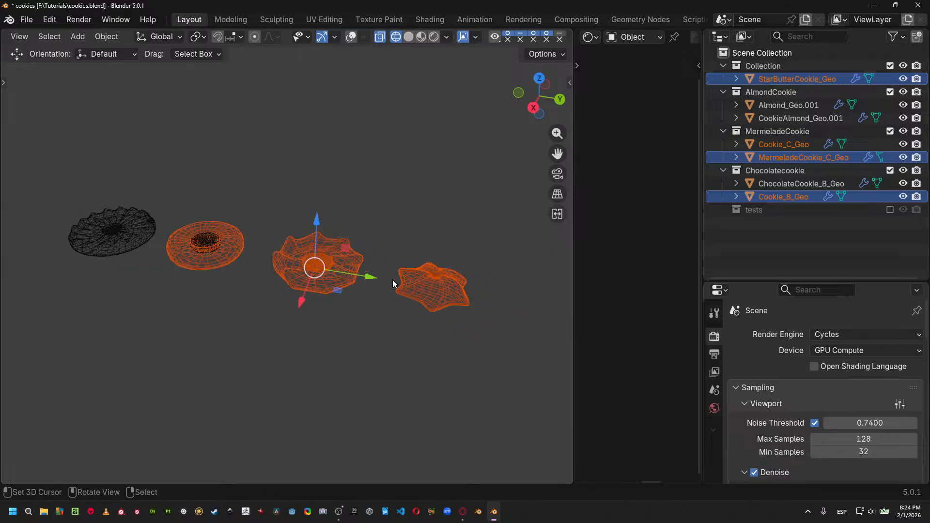
key(z)
click(511, 280)
click(445, 287)
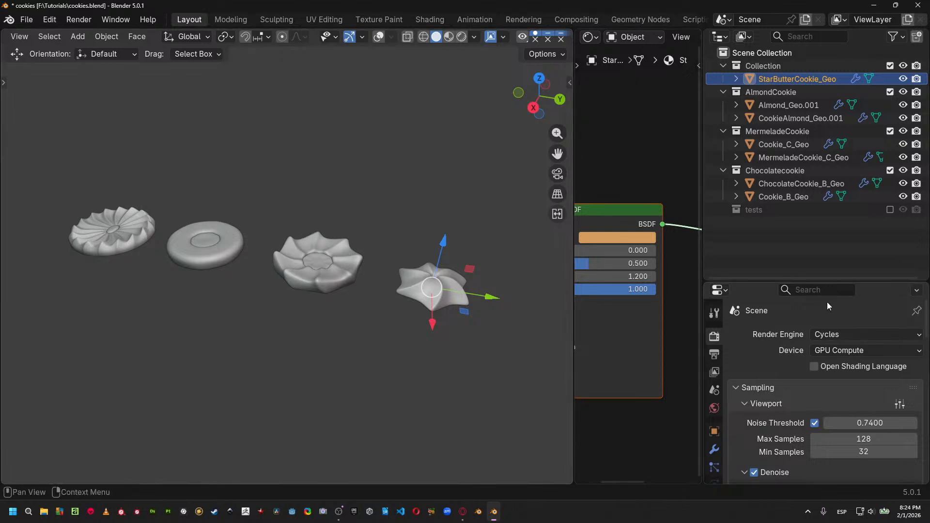
Show the material properties of the star butter cookie and resize the Properties editor so the Outliner's object list stays readable.
drag(836, 283, 834, 153)
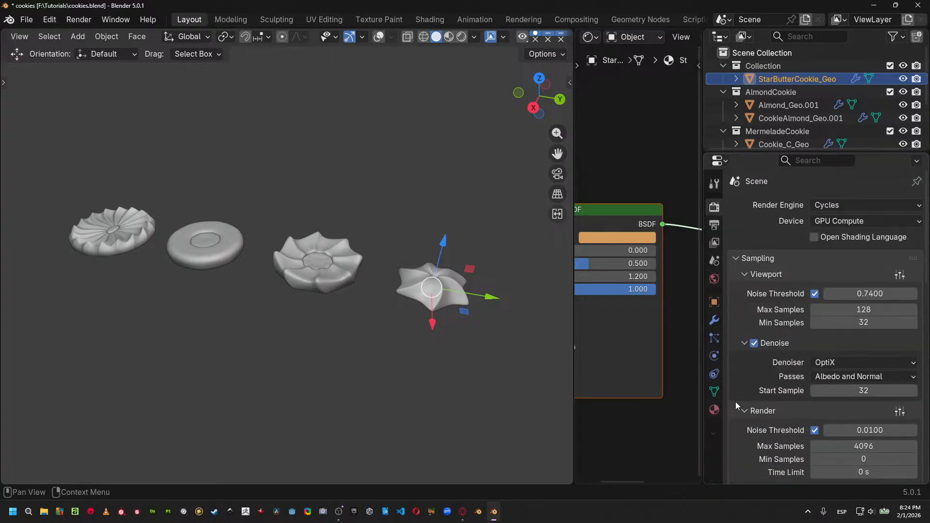
click(715, 409)
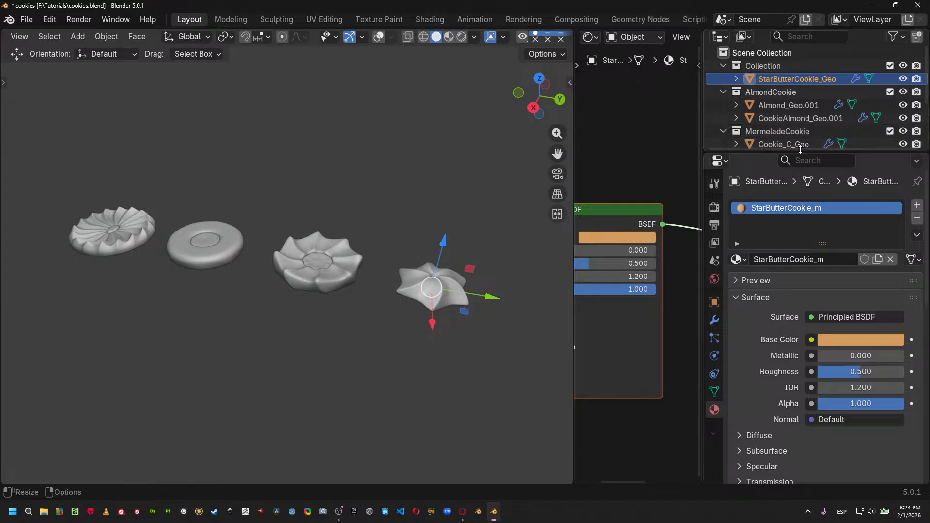
drag(801, 150, 800, 252)
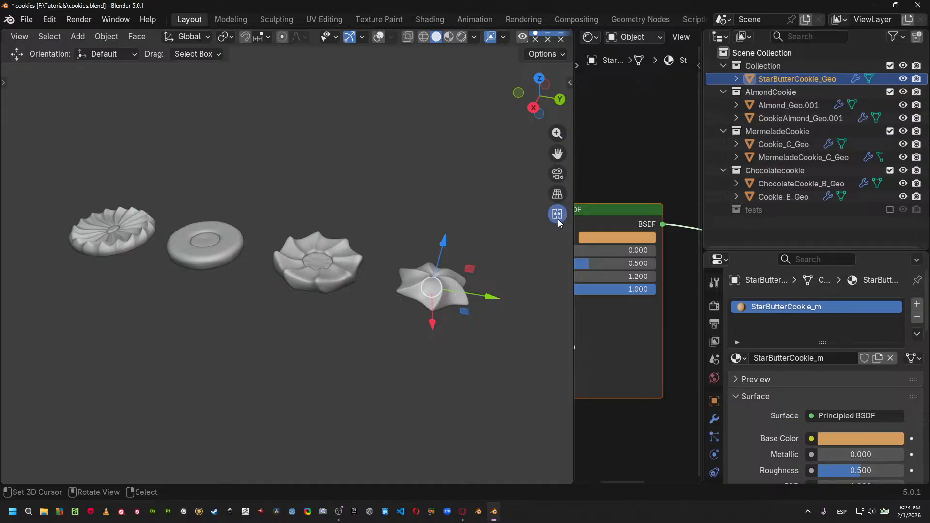
Change the Shader Editor area to a UV Editor, widen it, and frame the star cookie's whole UV layout.
click(590, 37)
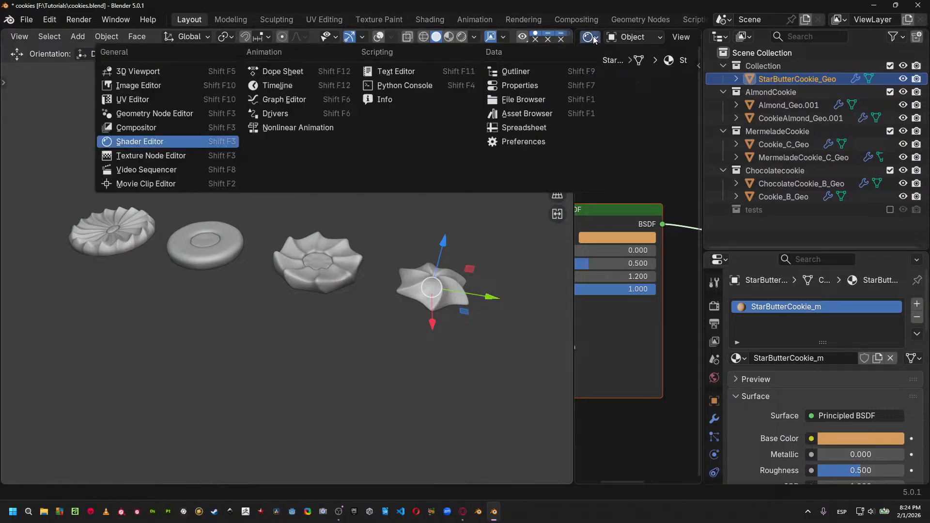
click(179, 100)
drag(576, 217, 426, 224)
key(Home)
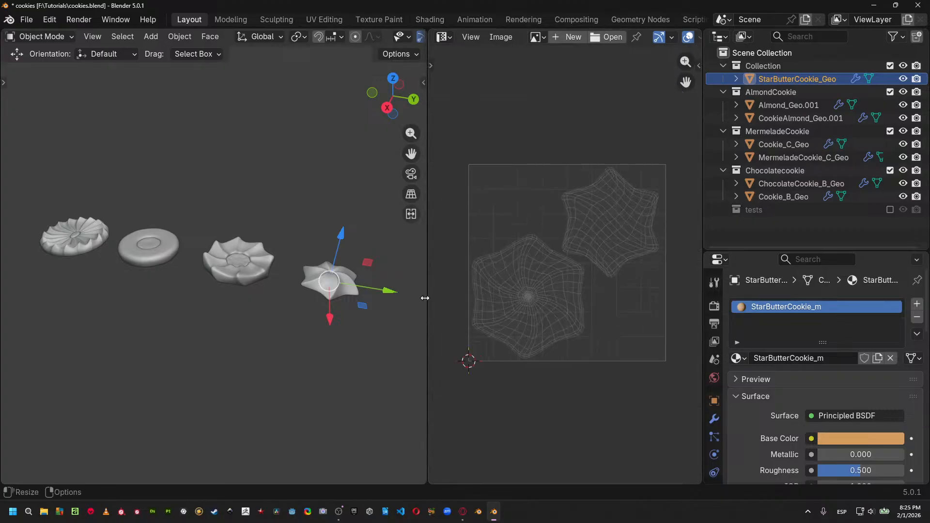
Select the parts of the jam, chocolate and almond cookies in turn to inspect their UV layouts and assigned materials.
click(260, 274)
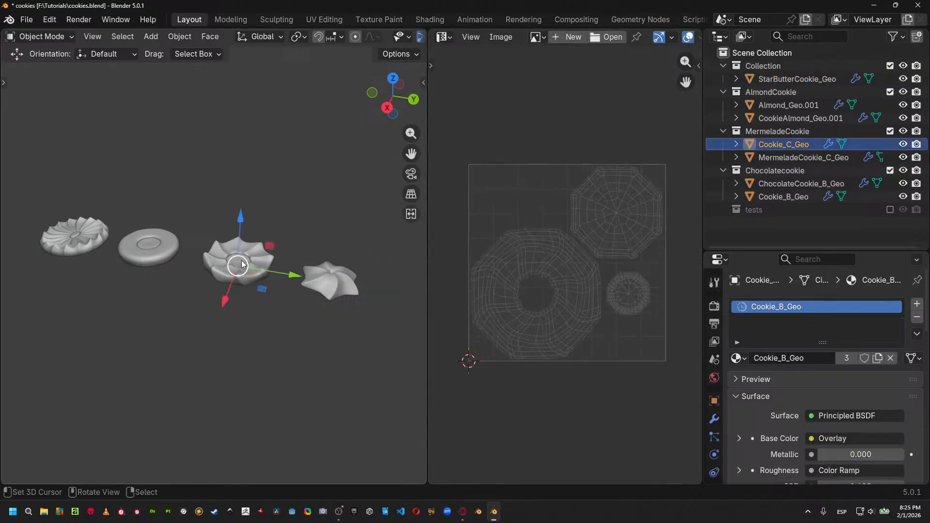
click(243, 263)
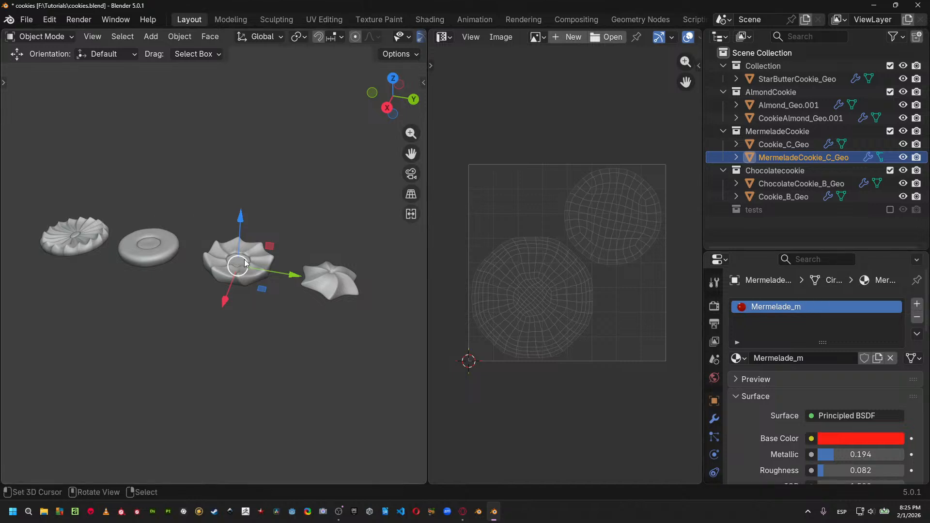
shift+click(266, 250)
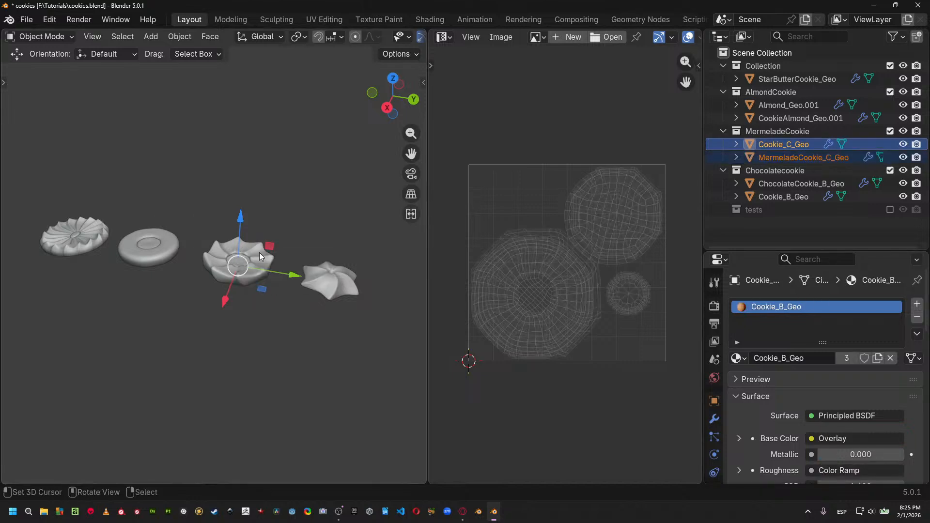
click(246, 265)
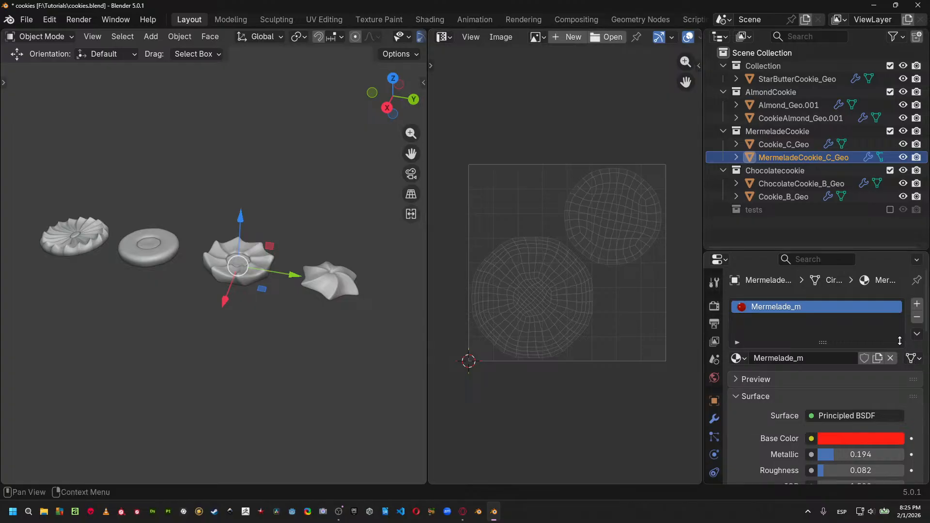
click(156, 242)
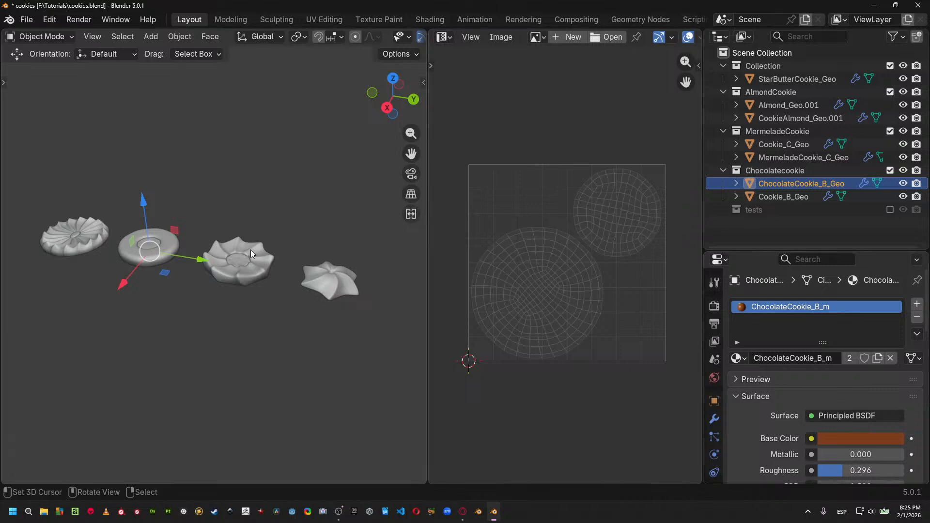
click(106, 228)
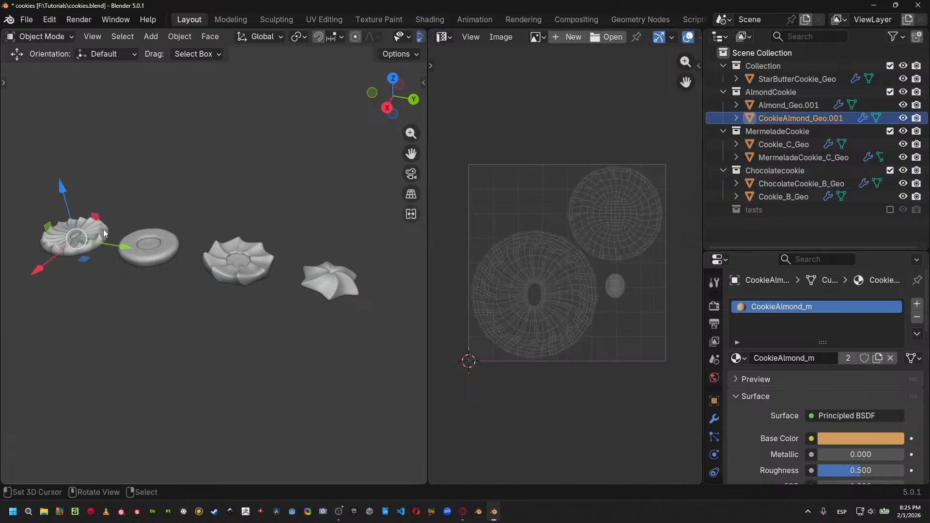
click(80, 238)
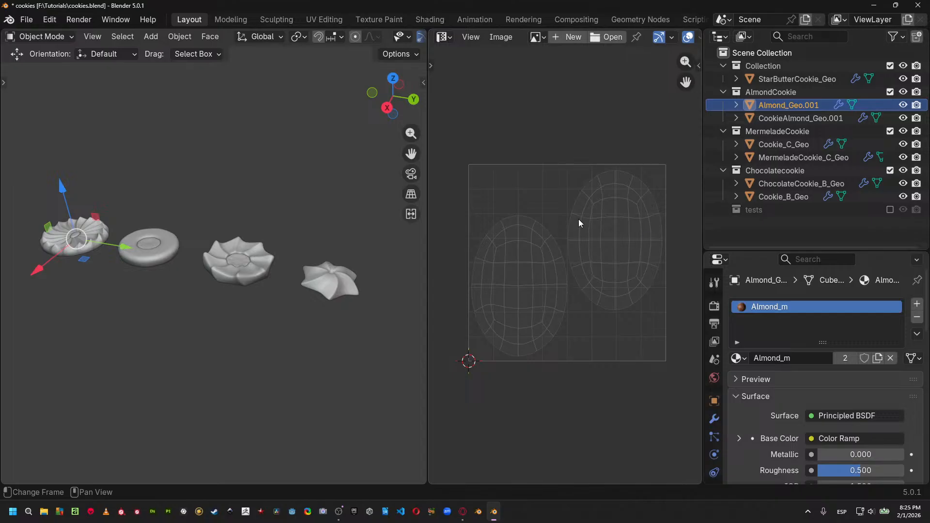
Select the almond cookie base, its almond and the chocolate cookie base in turn to inspect their UV layouts and materials.
click(109, 230)
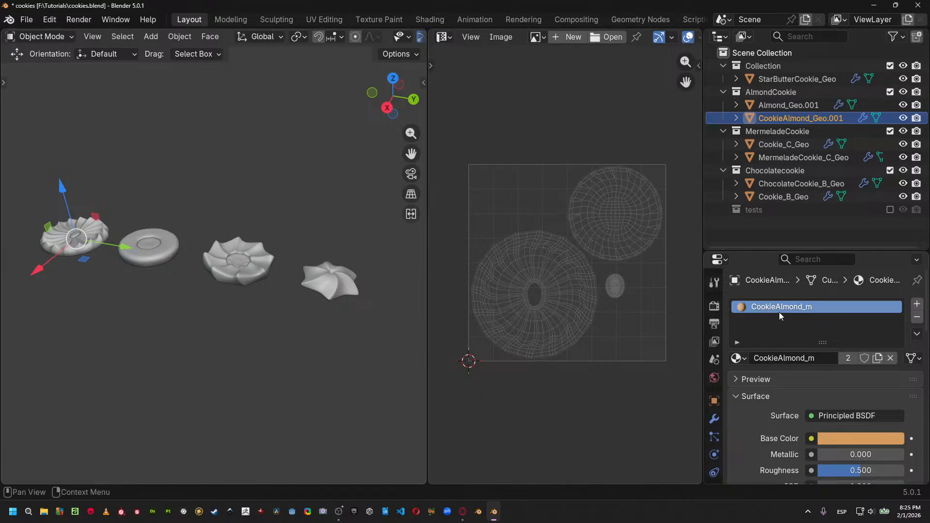
click(76, 241)
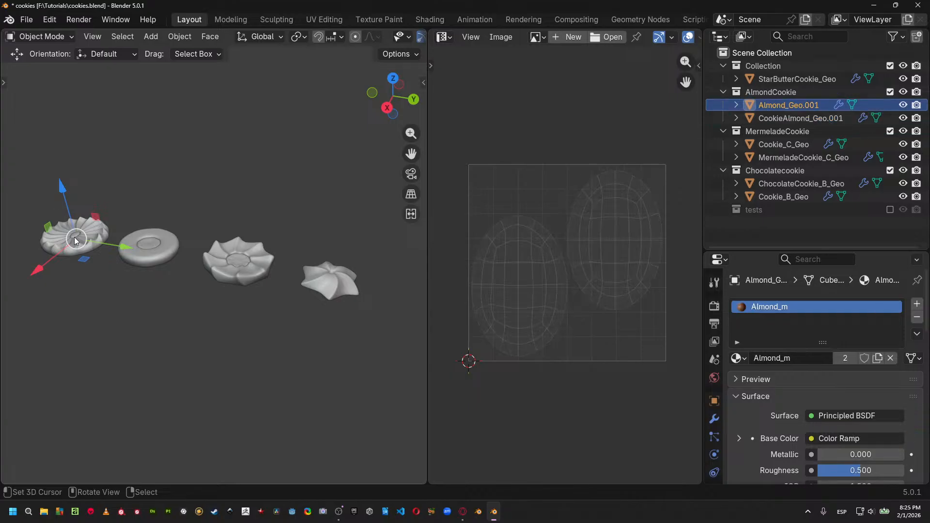
click(148, 249)
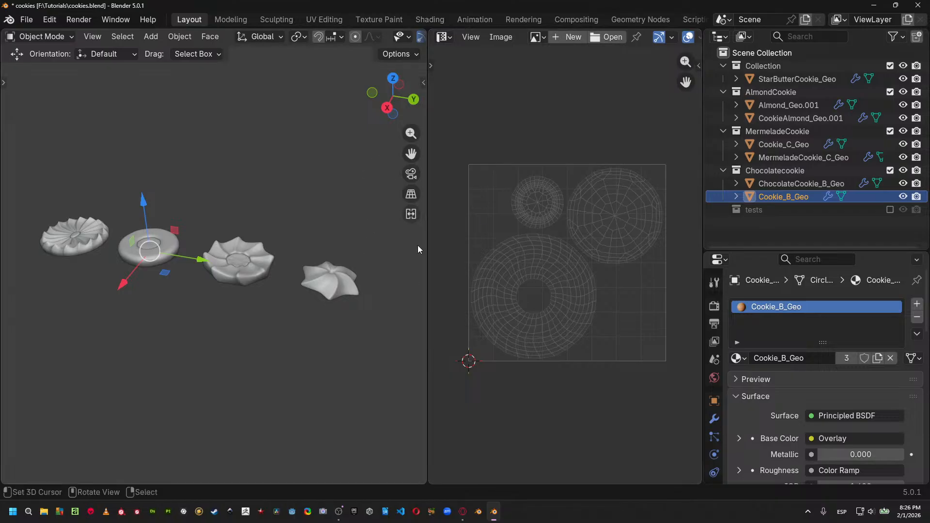
Widen the 3D viewport and recalculate the normals outward on all cookie meshes together in Edit Mode, returning to Object Mode.
drag(428, 250, 509, 244)
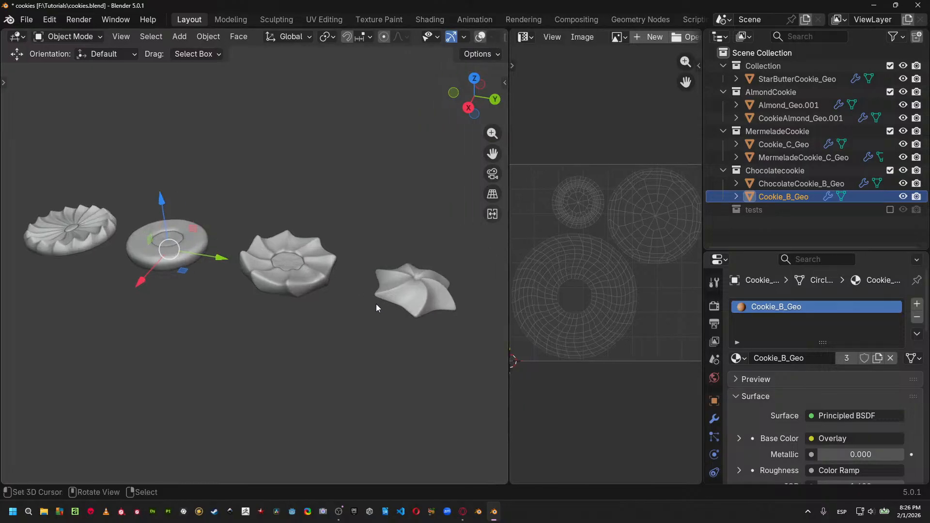
shift+middle_drag(403, 290, 418, 292)
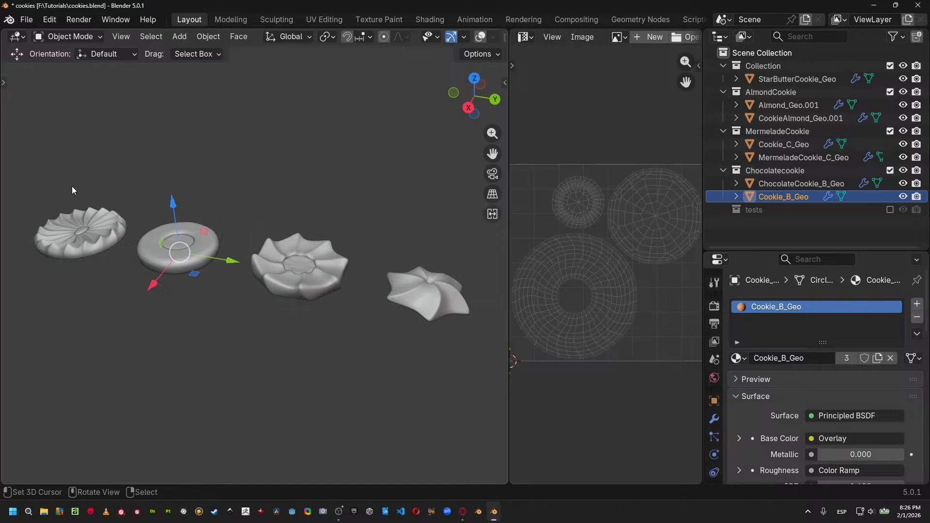
drag(57, 173, 466, 362)
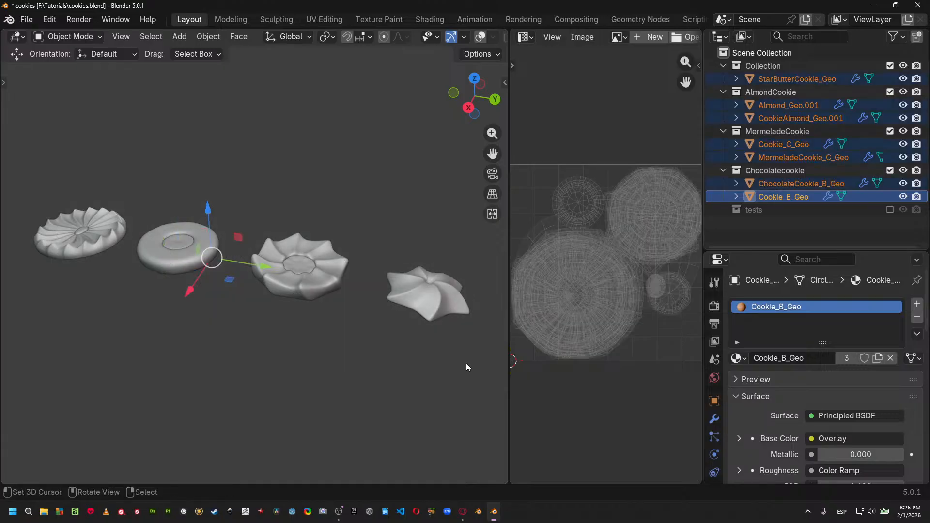
key(Tab)
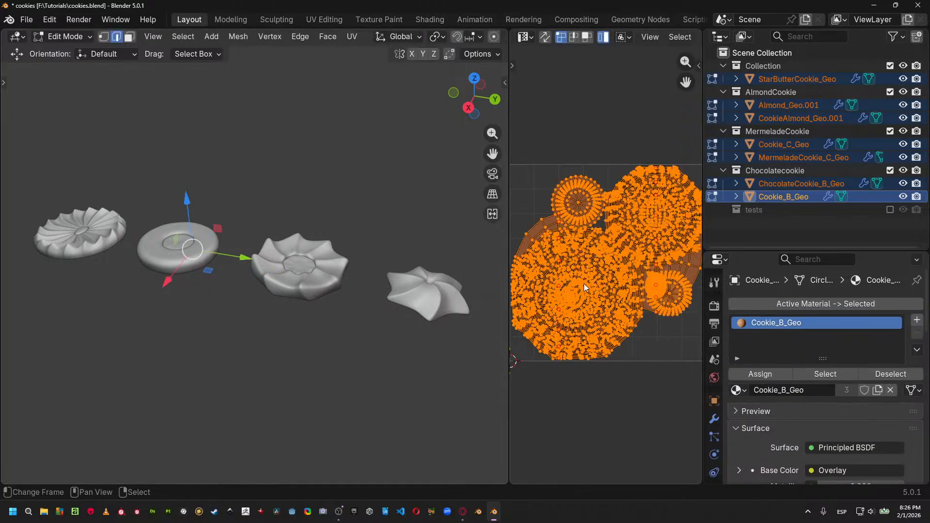
key(shift+n)
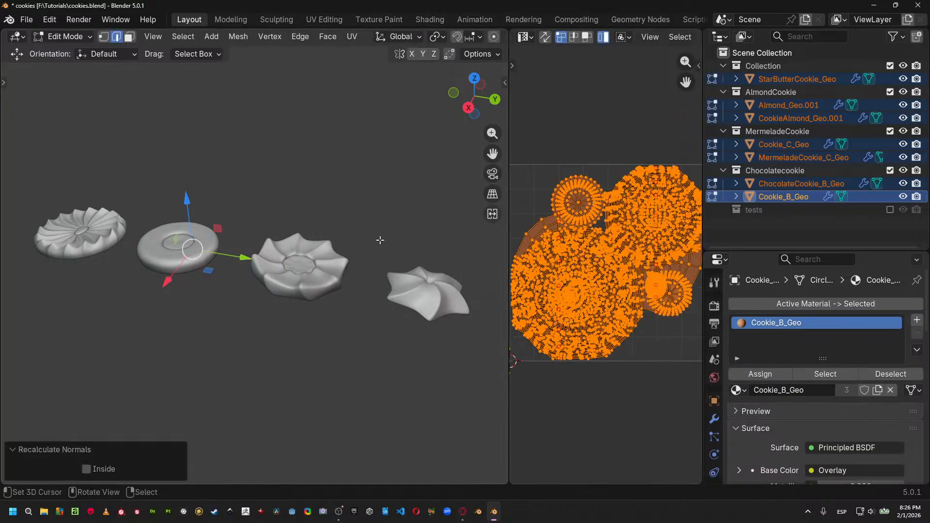
key(Tab)
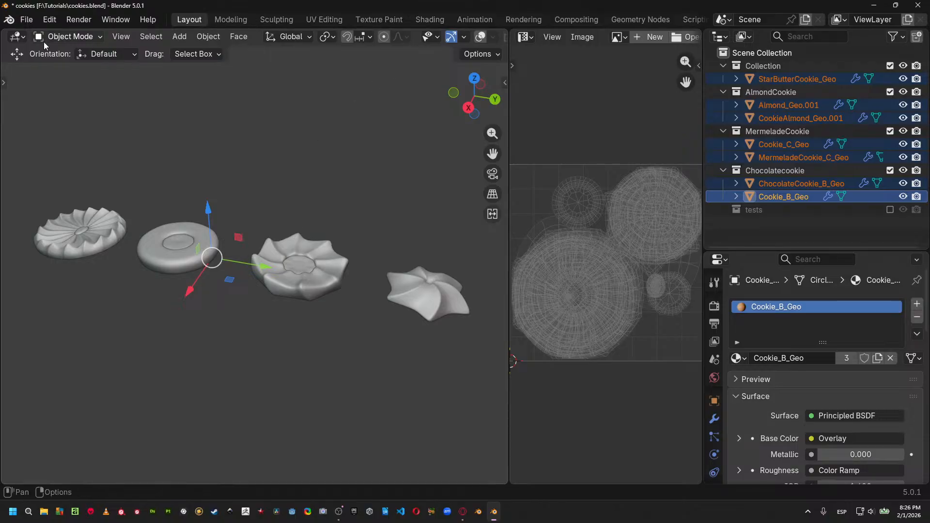
Set UV Smooth to Keep Corners in the advanced settings of the Subdivision modifier on the chocolate cookie base.
click(25, 20)
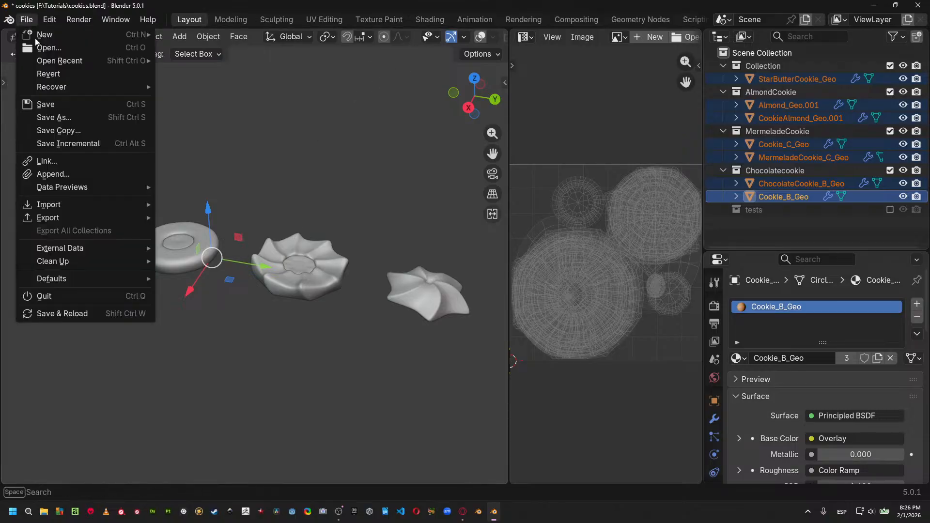
mouse_move(86, 217)
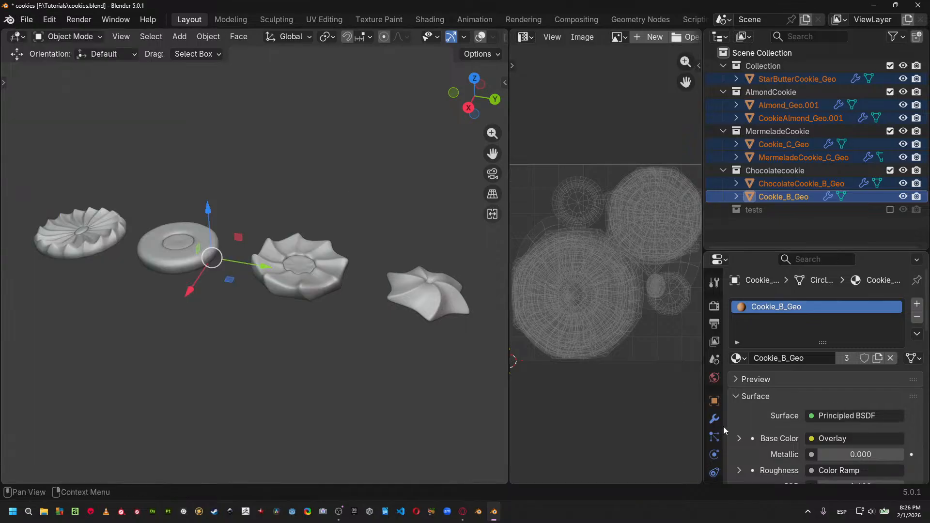
click(722, 420)
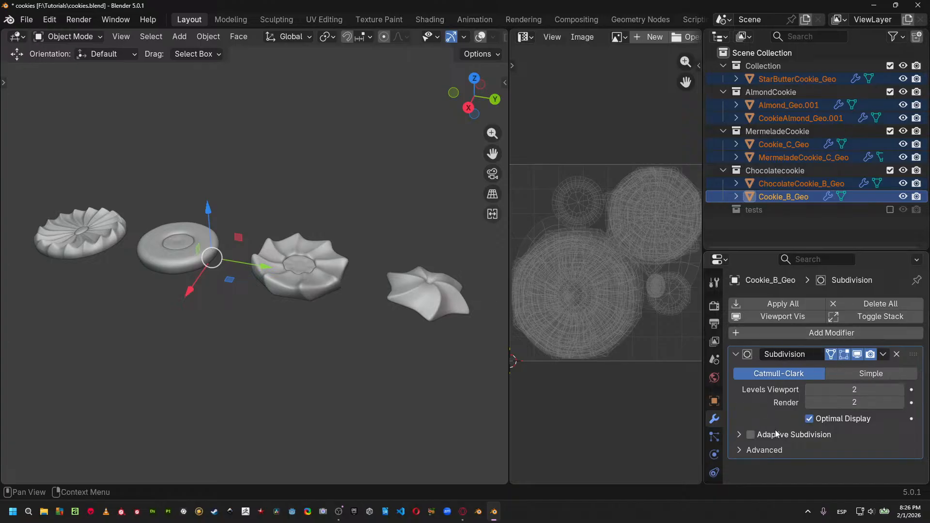
click(769, 448)
scroll(790, 417, down, 4)
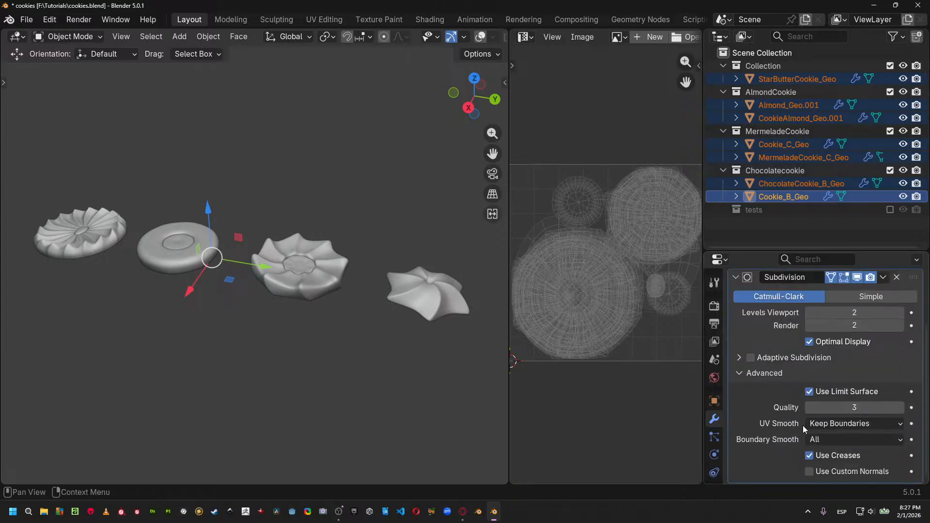
click(833, 424)
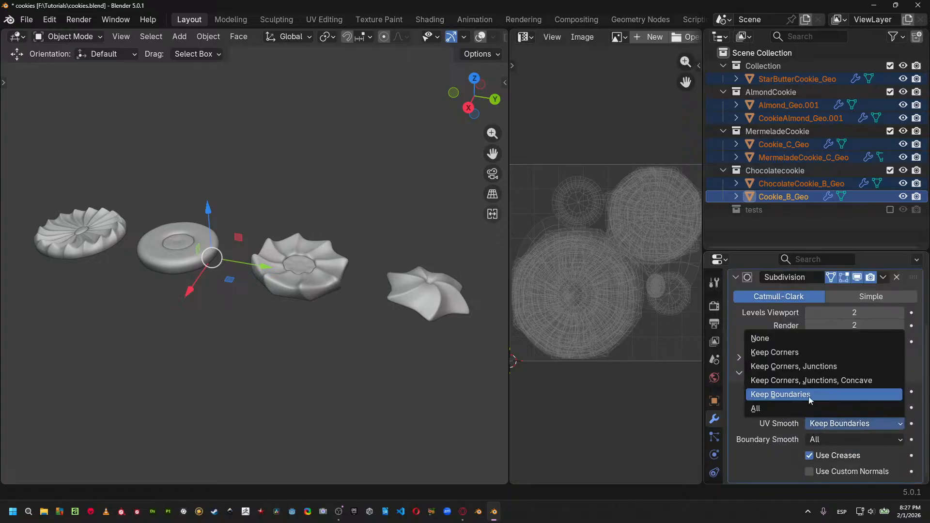
click(785, 360)
Copy the chocolate cookie base's modifiers to all selected cookies and check the star cookie's advanced Subdivision settings.
key(ctrl+l)
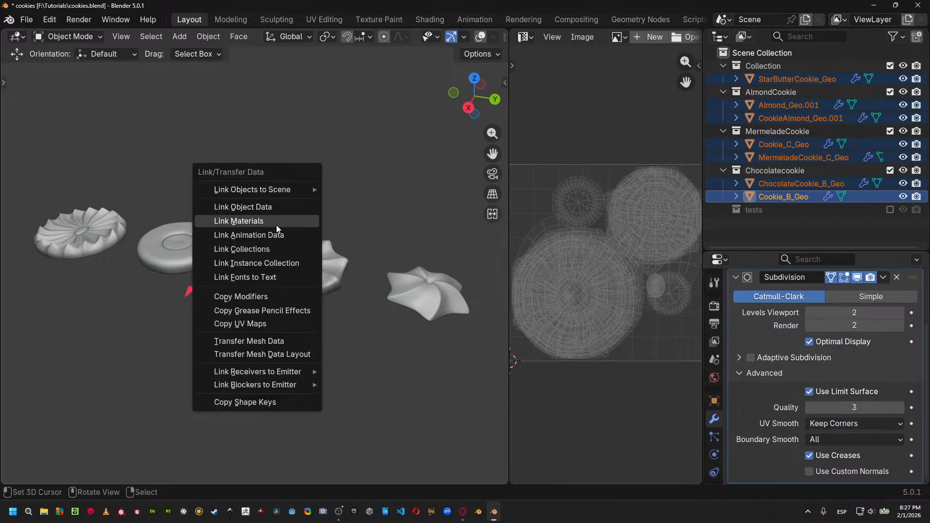
click(257, 296)
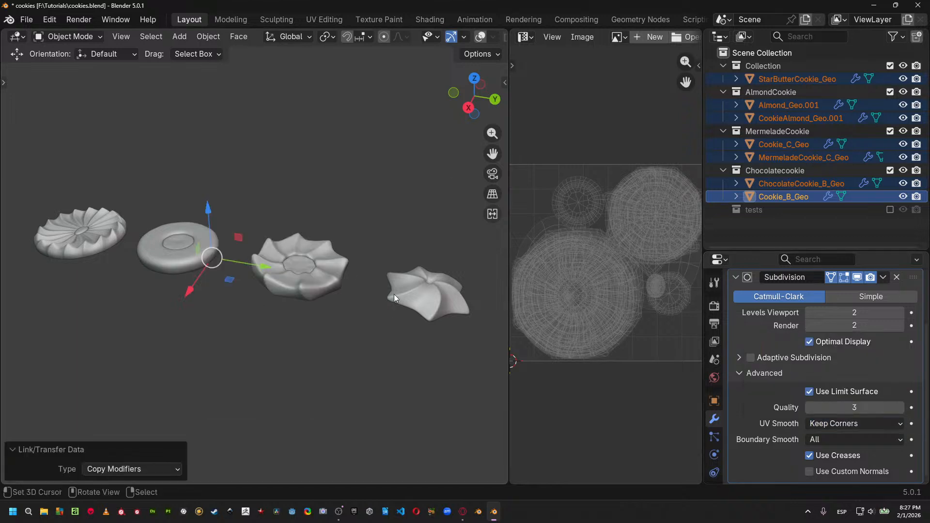
click(422, 287)
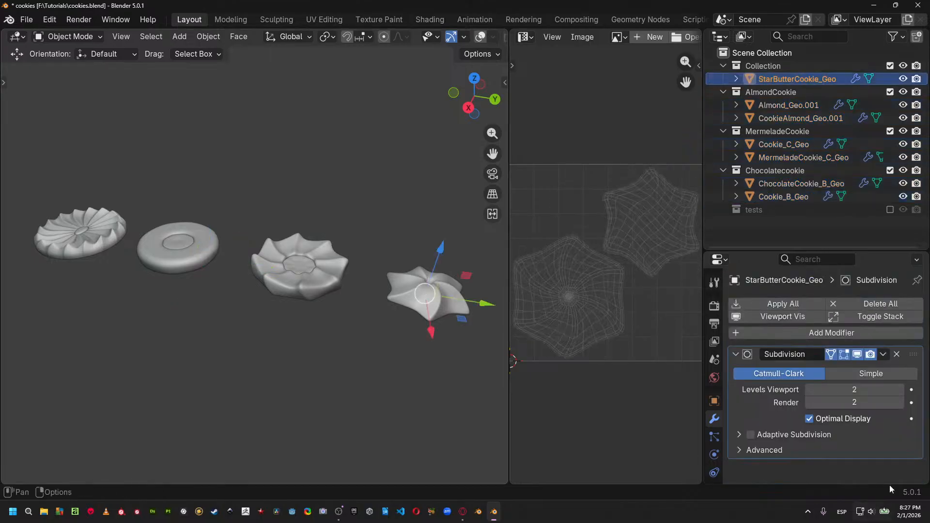
click(757, 451)
scroll(763, 402, down, 3)
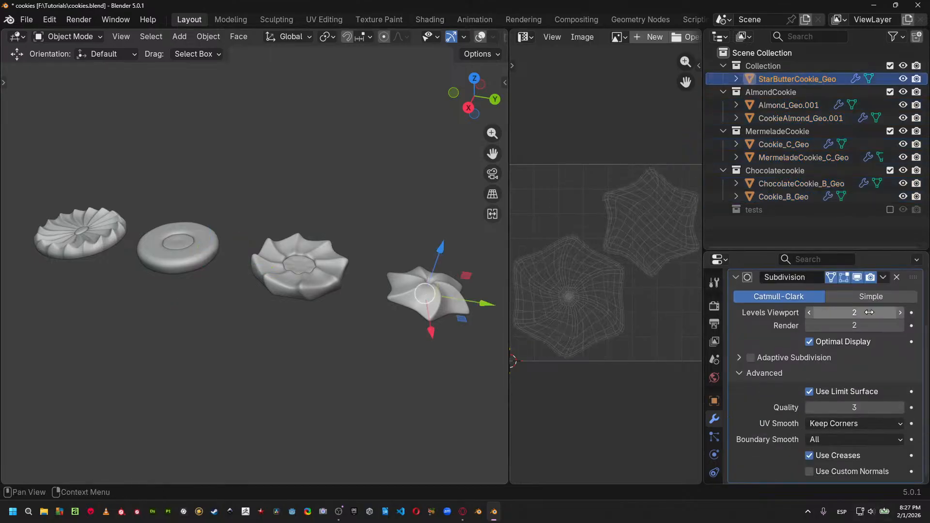
Select the cookie bases and almond together, followed by the jam filling alone, to review the parts of the set.
drag(63, 170, 427, 331)
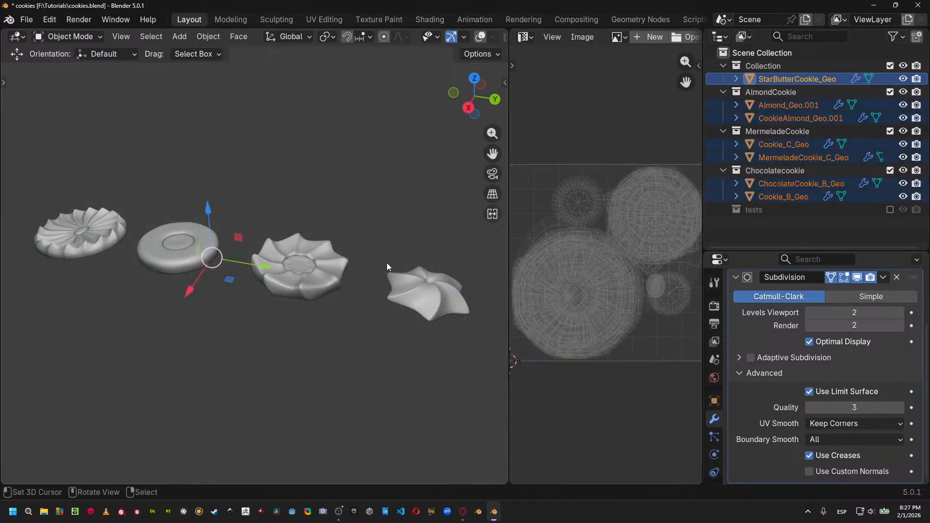
click(413, 269)
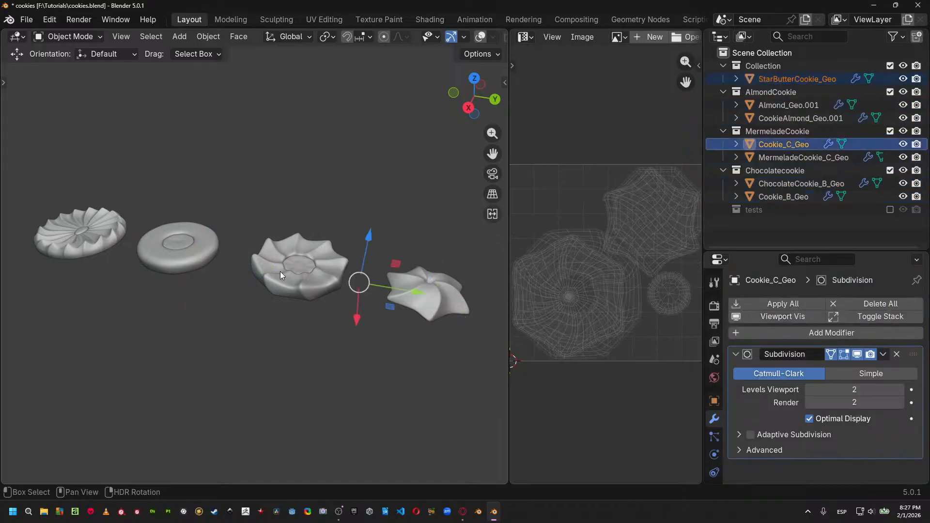
shift+click(202, 258)
shift+click(109, 229)
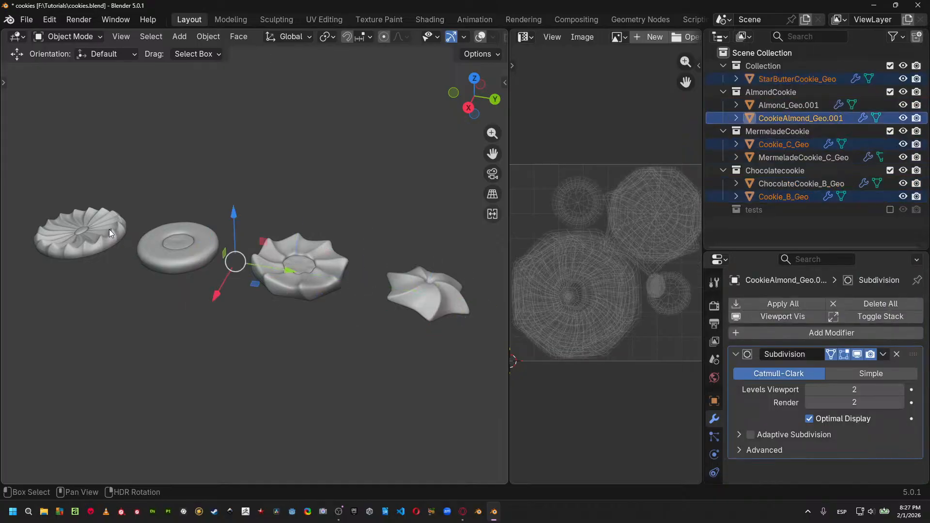
shift+click(83, 227)
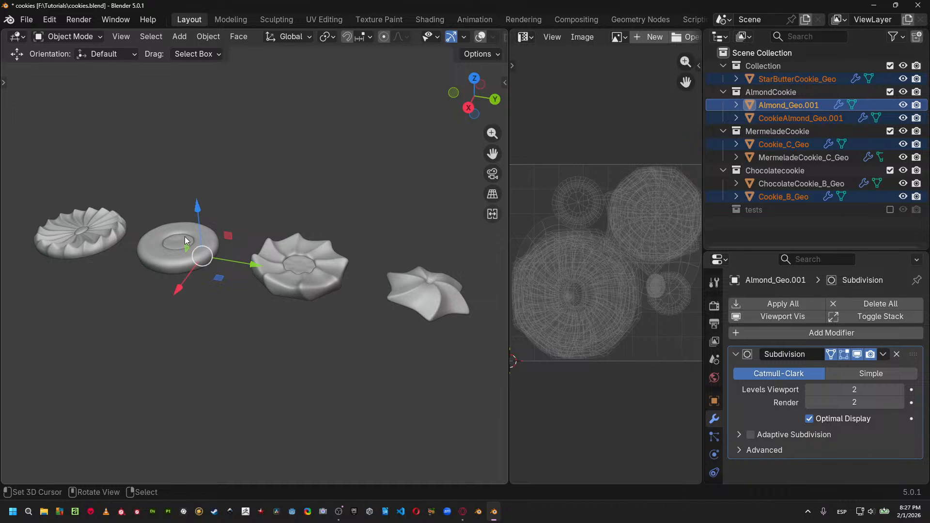
click(301, 262)
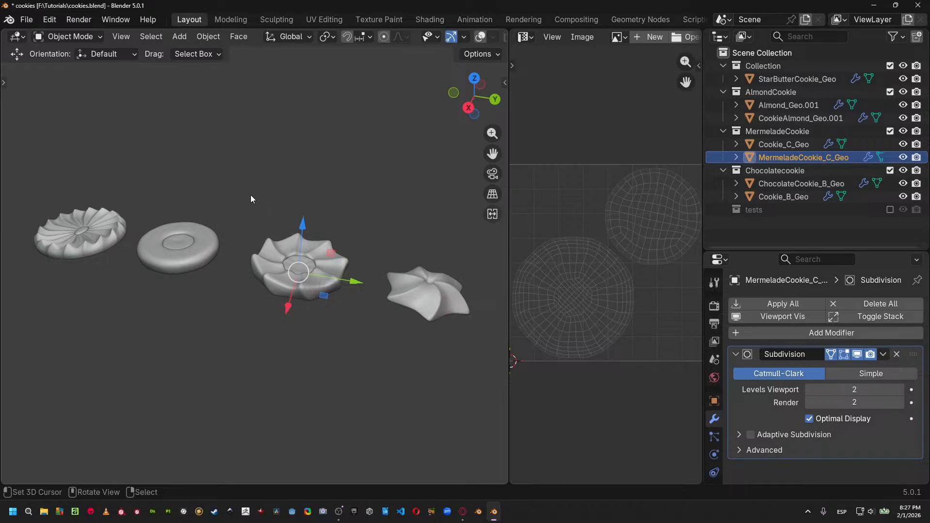
Select all cookie objects and start an FBX export into the F:\Tutorials\Cookies folder.
drag(47, 168, 516, 412)
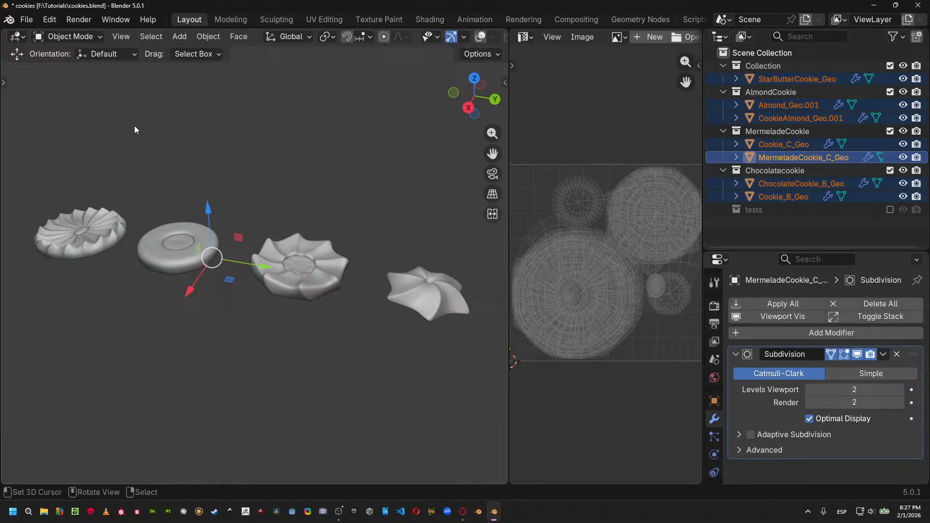
click(31, 25)
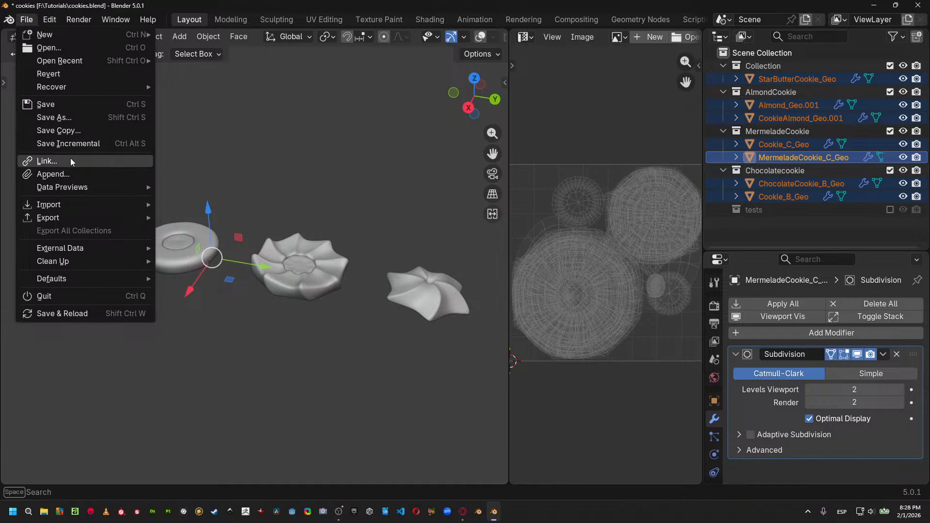
mouse_move(56, 219)
click(236, 321)
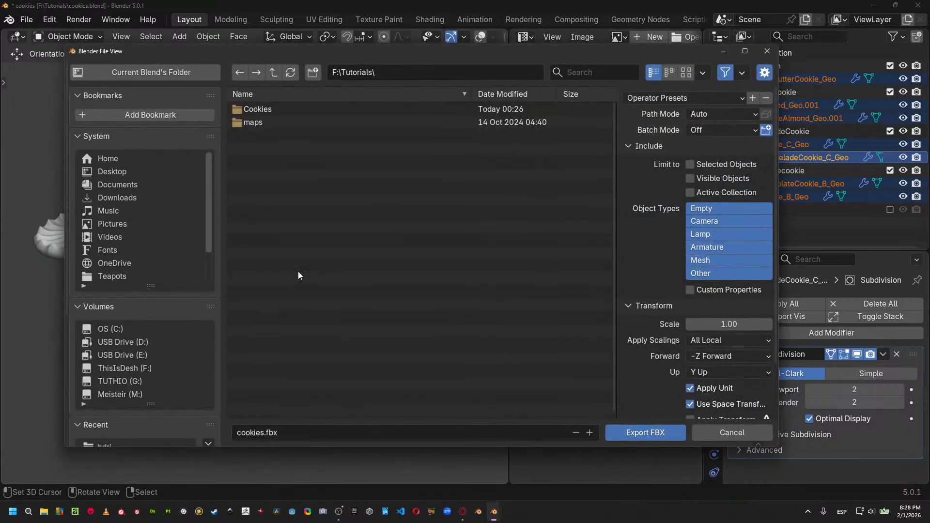
click(275, 112)
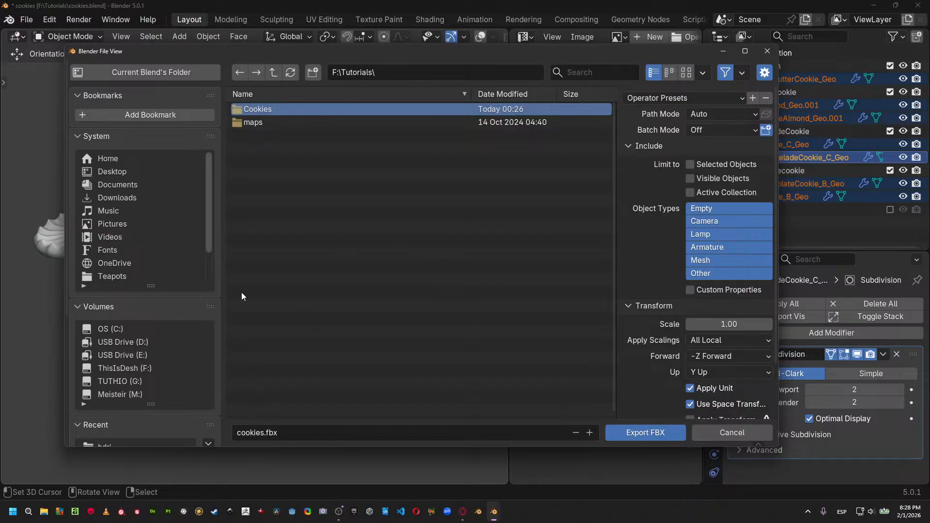
key(Return)
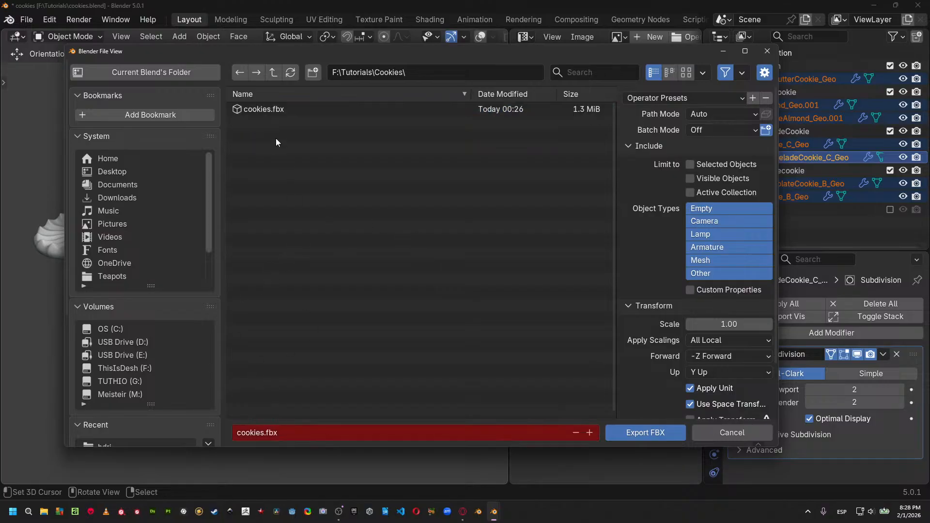
Name the export file Cookies_Instamat.fbx.
click(291, 436)
key(Right)
key(Left)
key(Left)
key(Left)
key(Left)
text(_Instamat)
key(Left)
key(Left)
key(Left)
key(Left)
key(Left)
key(Left)
key(Left)
key(Left)
key(Left)
key(Left)
key(Left)
key(Left)
key(Left)
key(Left)
key(Left)
key(Left)
text(C)
click(482, 280)
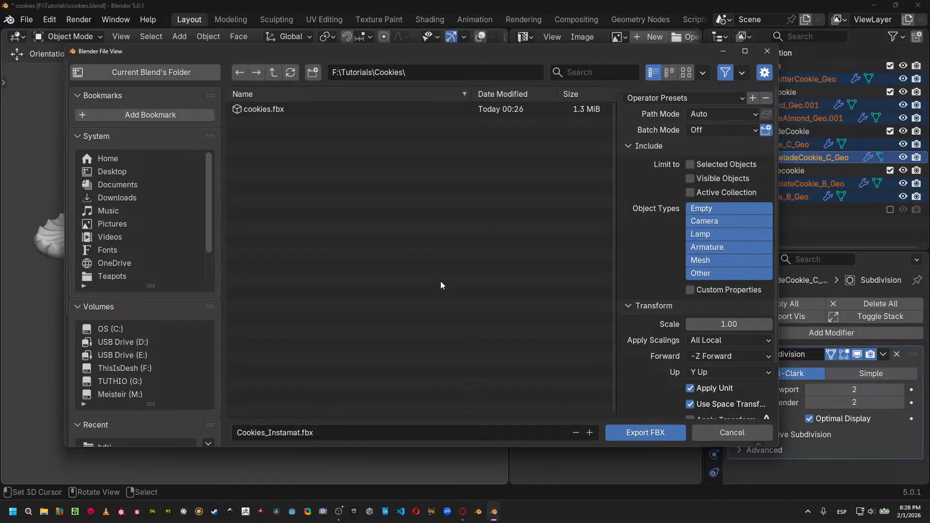
Apply the SP preset to the FBX export and review its Transform, Geometry and Armature options.
click(679, 97)
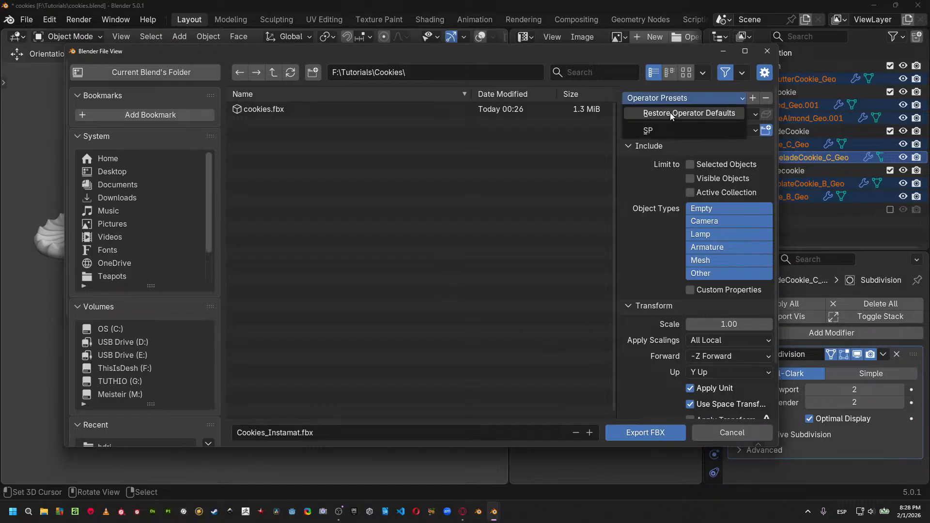
click(672, 130)
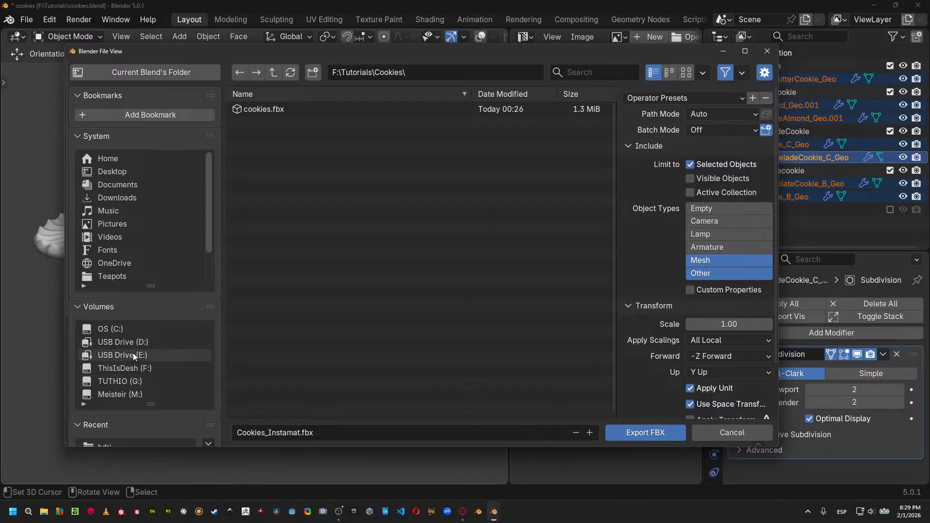
scroll(694, 279, down, 3)
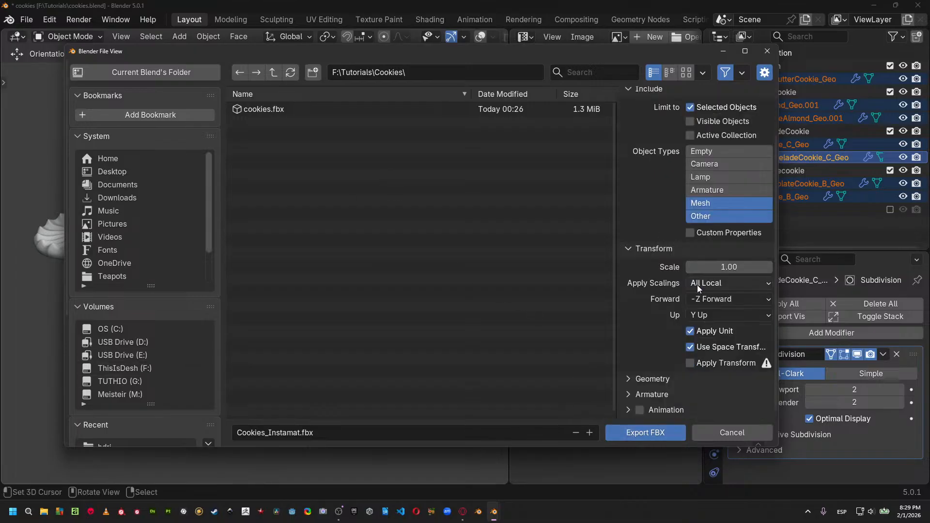
click(662, 376)
scroll(675, 357, down, 5)
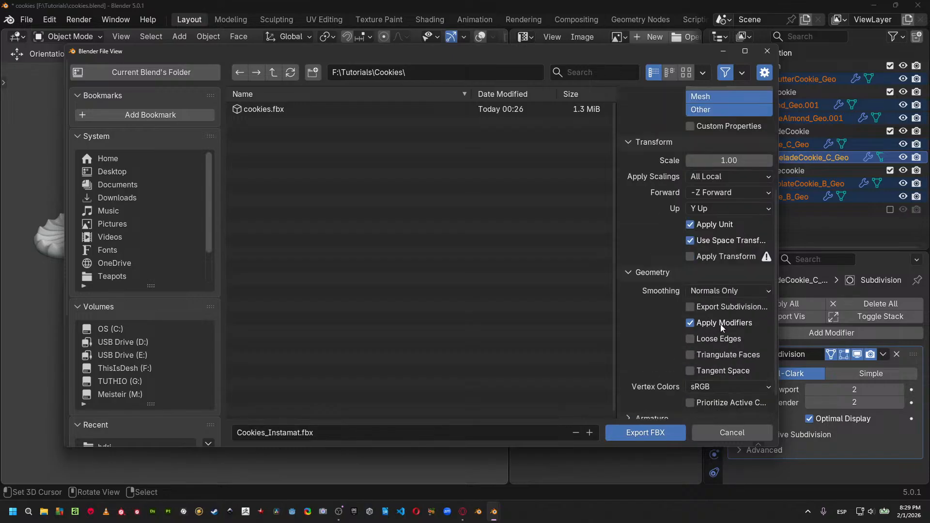
scroll(705, 356, down, 1)
click(658, 390)
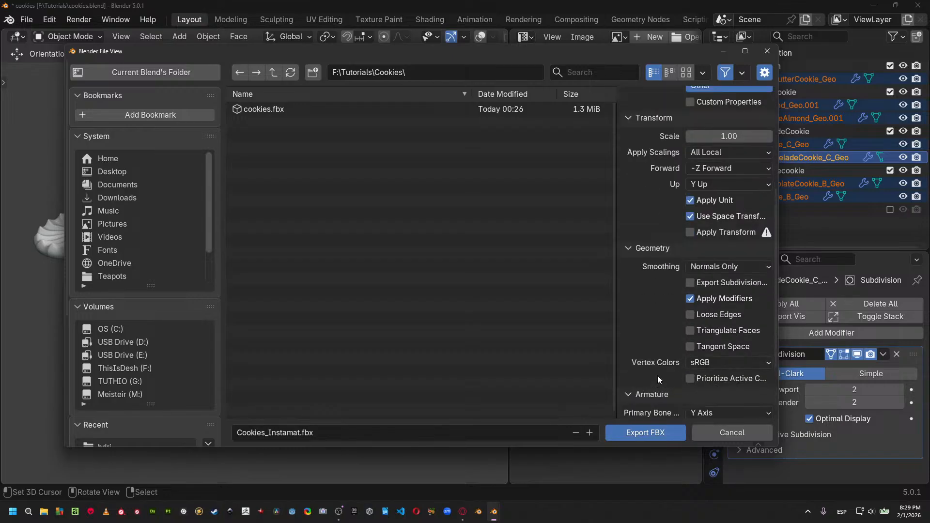
scroll(658, 376, down, 4)
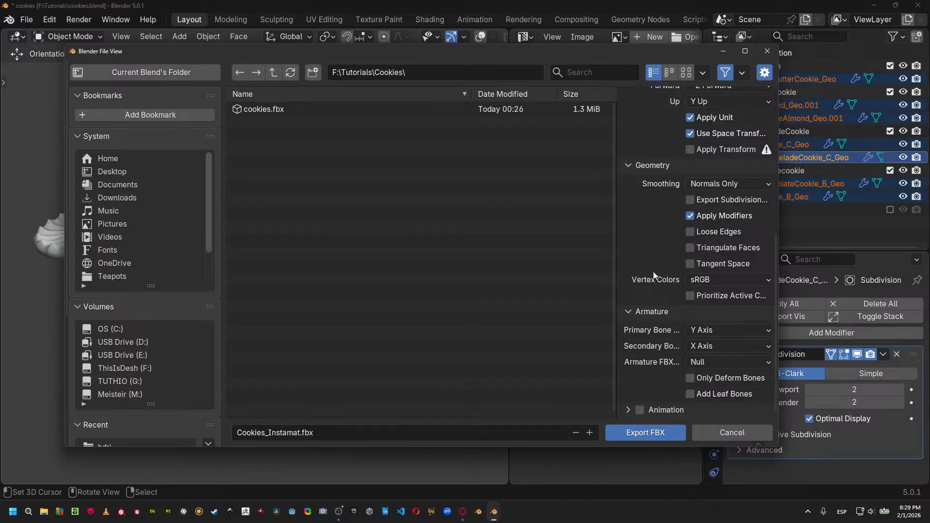
Export the selected cookie meshes to the Cookies_Instamat.fbx file.
scroll(676, 257, up, 13)
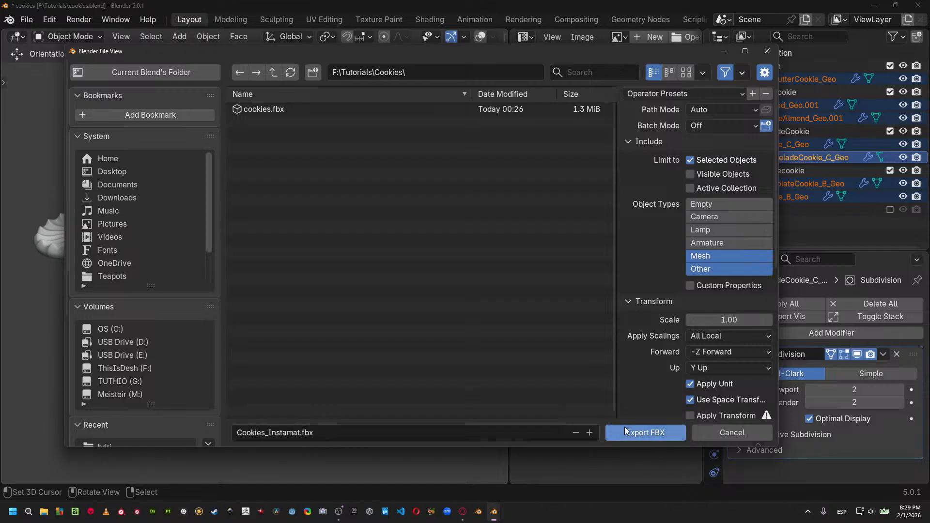
click(652, 435)
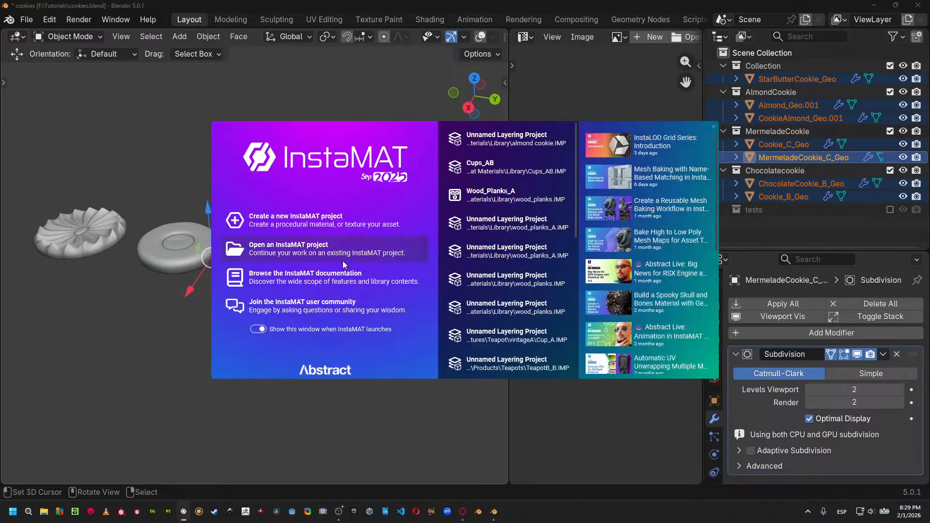
Switch to InstaMAT Studio and set up a new Asset Texturing project named Cookies_ABCD with the type Multi-Material (Unified).
click(348, 235)
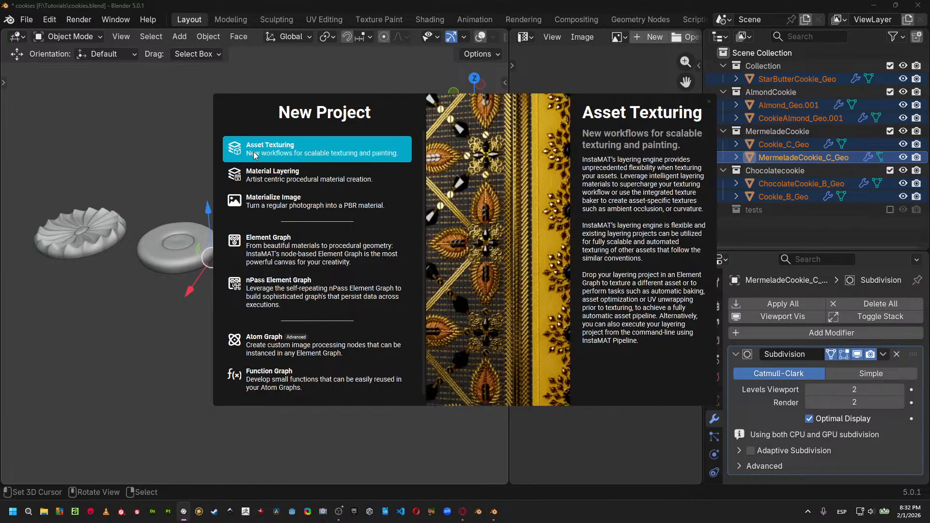
click(277, 154)
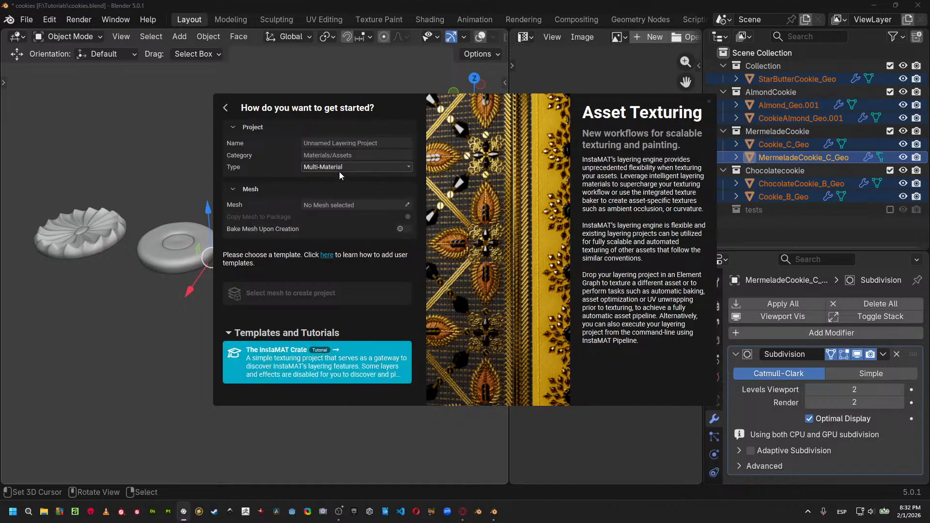
click(344, 147)
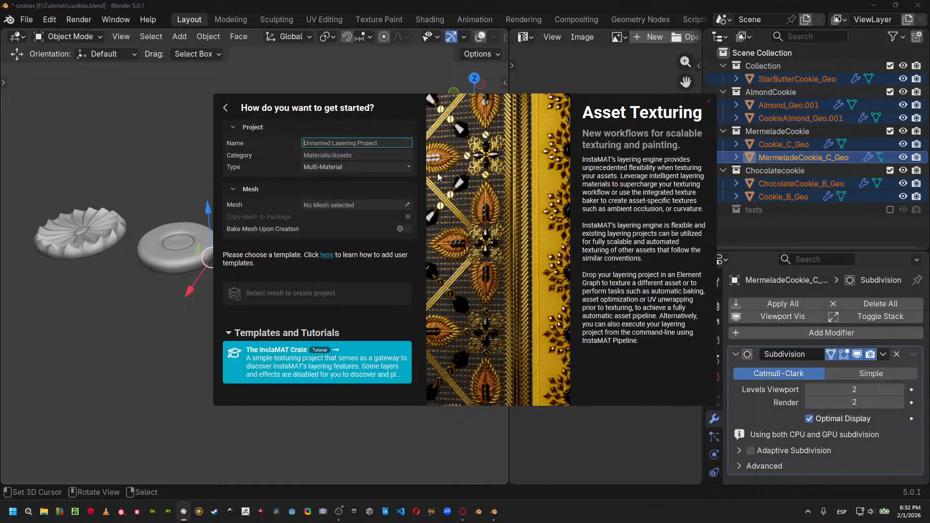
text(Cookies)
text(_ABCD)
click(338, 169)
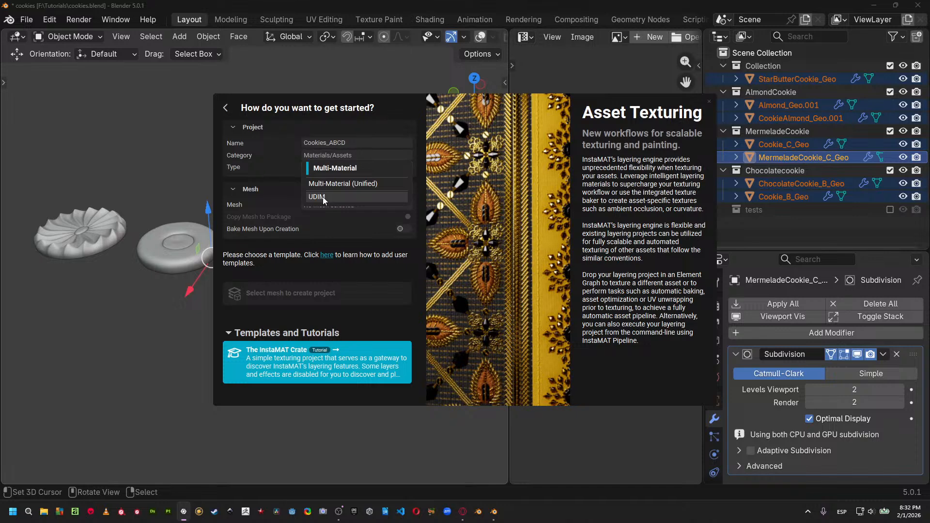
click(331, 187)
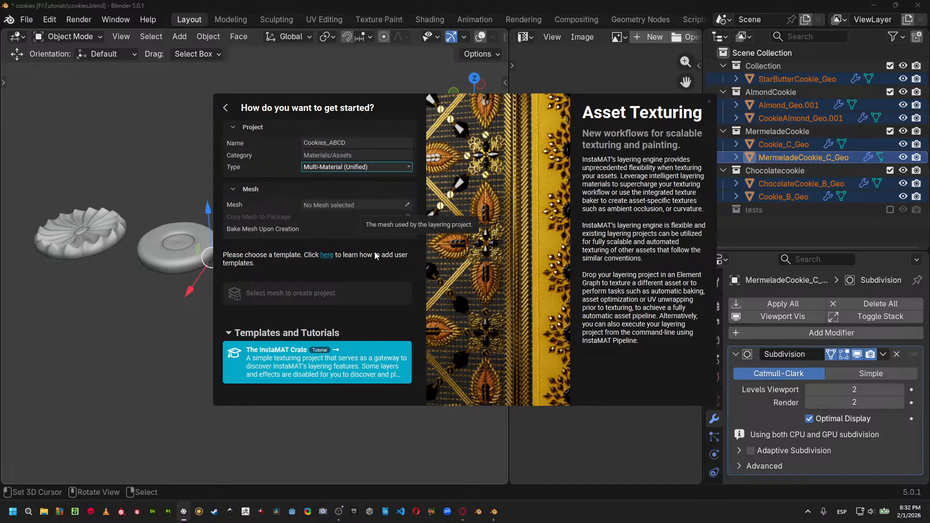
Open the file picker for the new project's mesh.
click(408, 206)
click(383, 218)
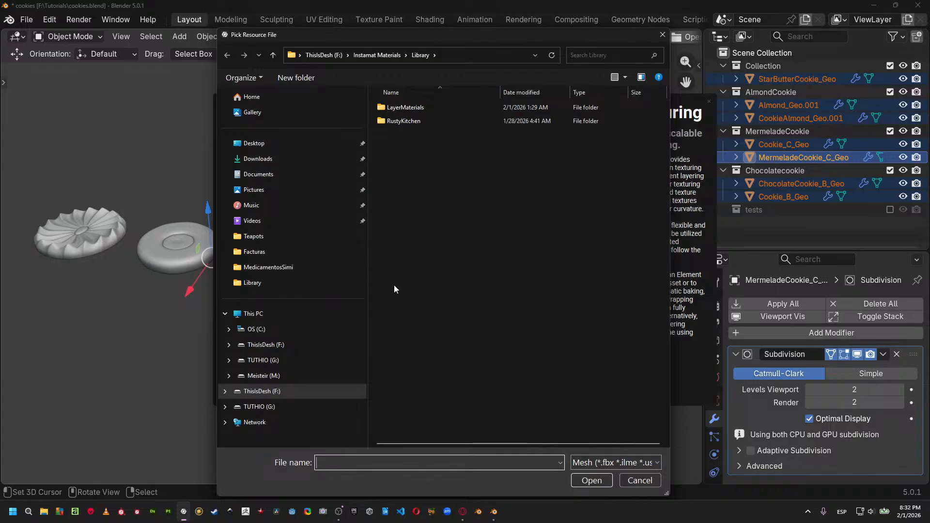
click(494, 513)
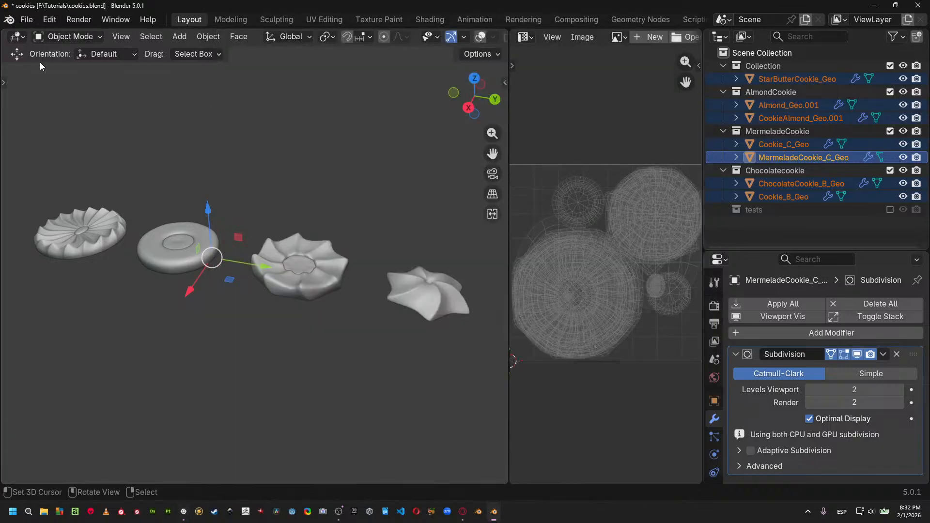
click(29, 19)
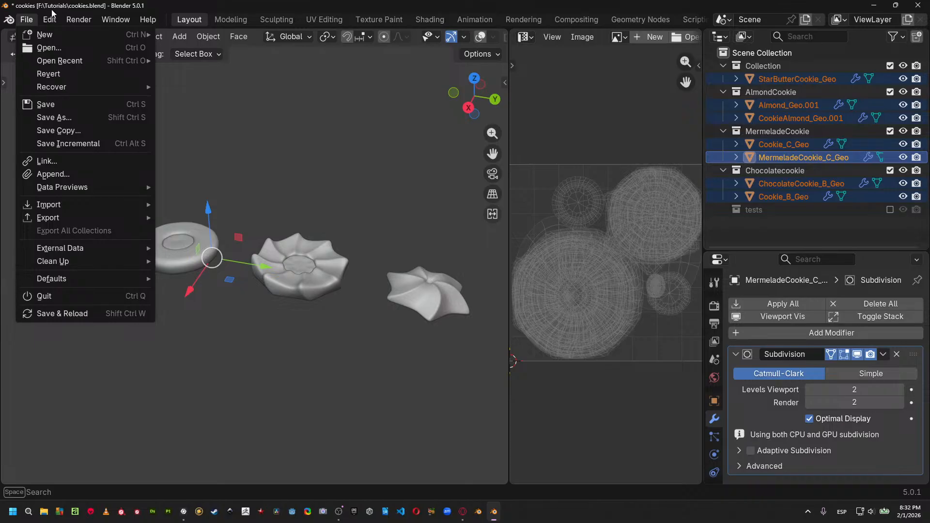
mouse_move(107, 18)
key(super+Tab)
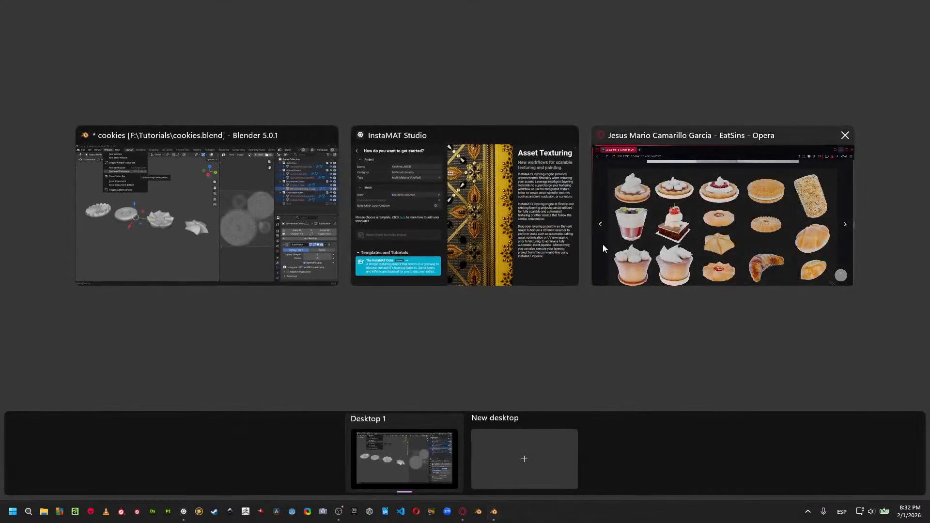
click(458, 220)
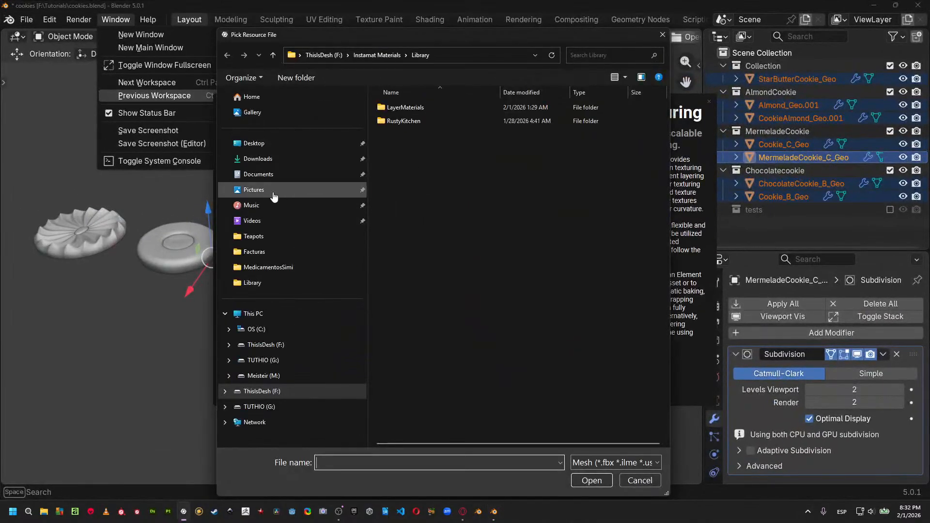
Load Cookies_Instamat.fbx from F:\Tutorials\Cookies as the mesh and create the project without a template.
click(273, 346)
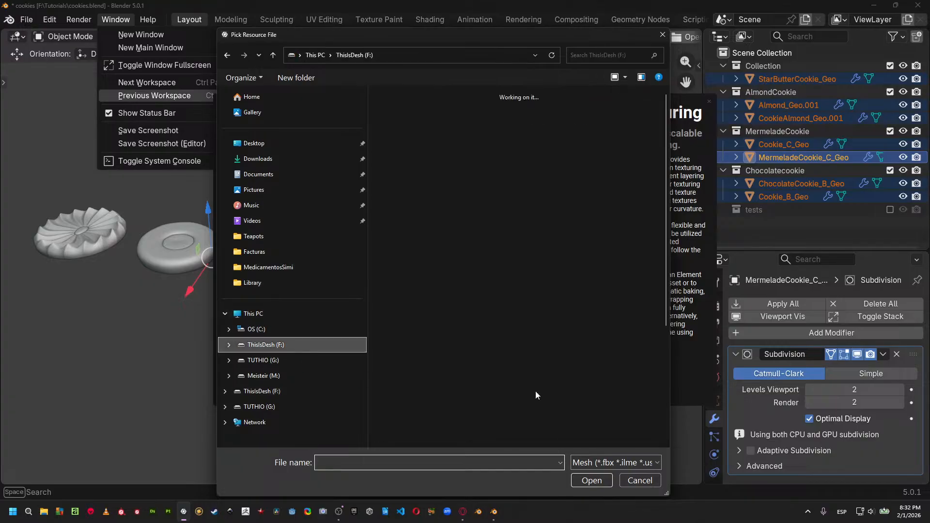
scroll(506, 348, down, 5)
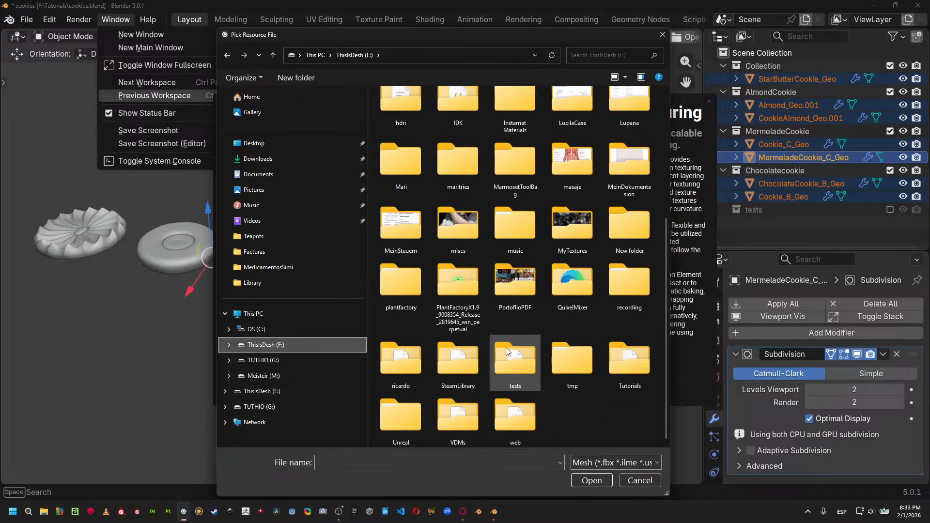
double_click(629, 358)
double_click(380, 113)
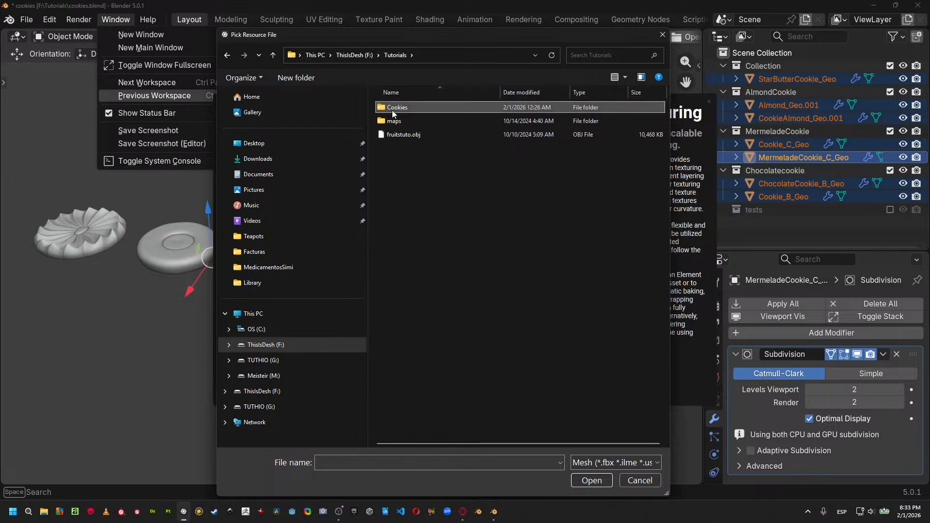
click(399, 121)
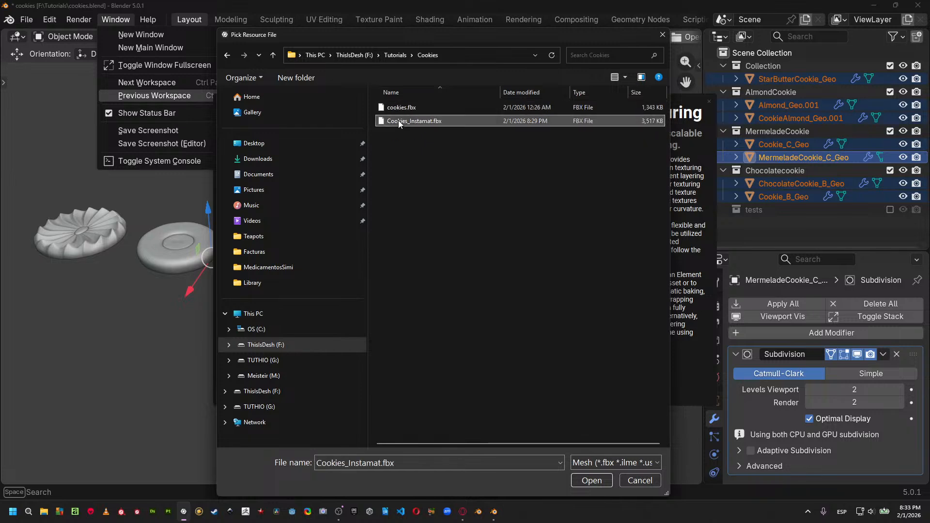
double_click(398, 121)
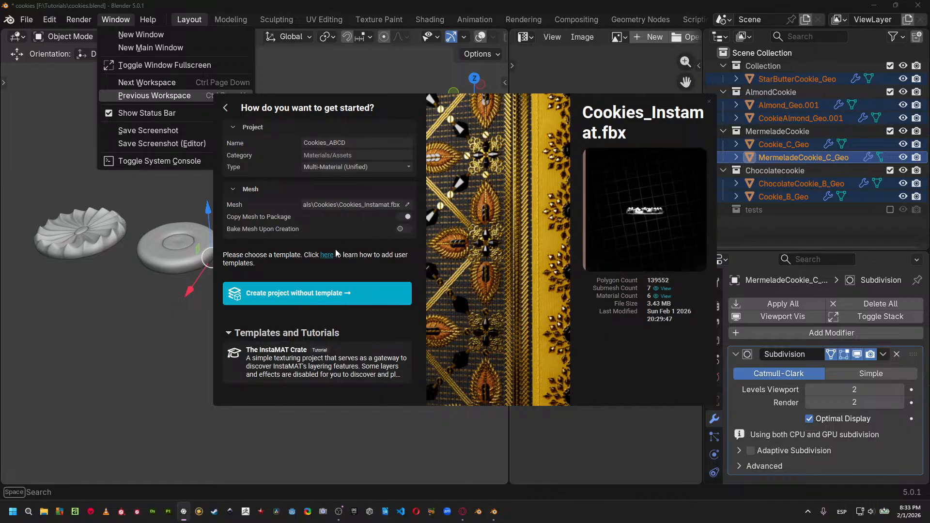
click(340, 293)
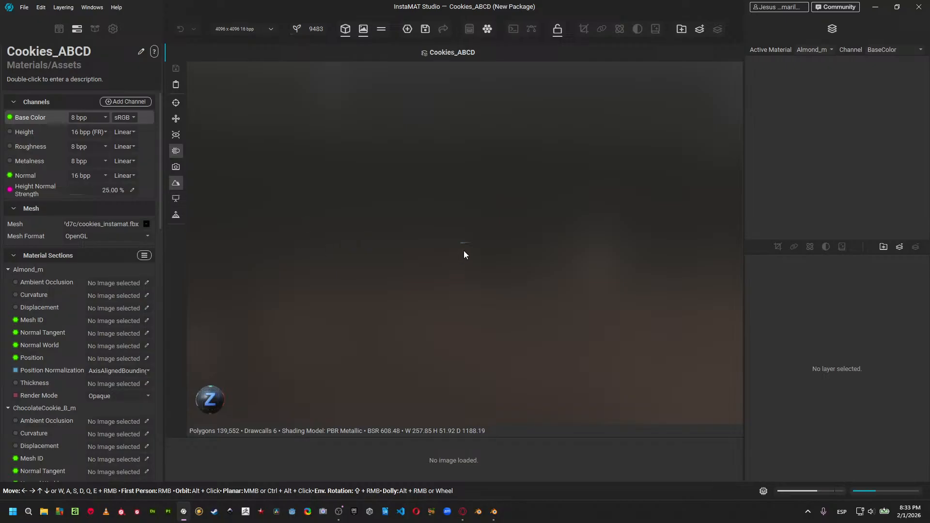
Set the project's resolution to 2048 x 2048.
alt+drag(463, 251, 461, 272)
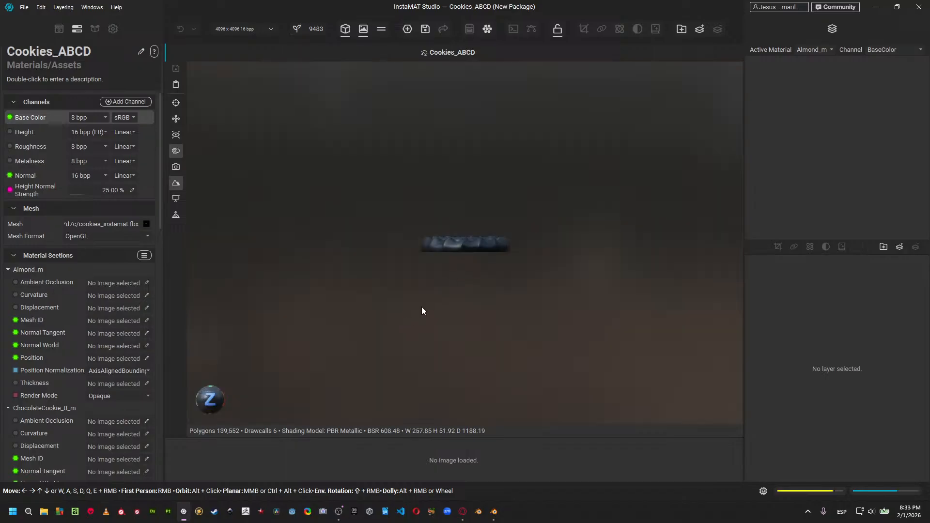
alt+drag(549, 285, 514, 307)
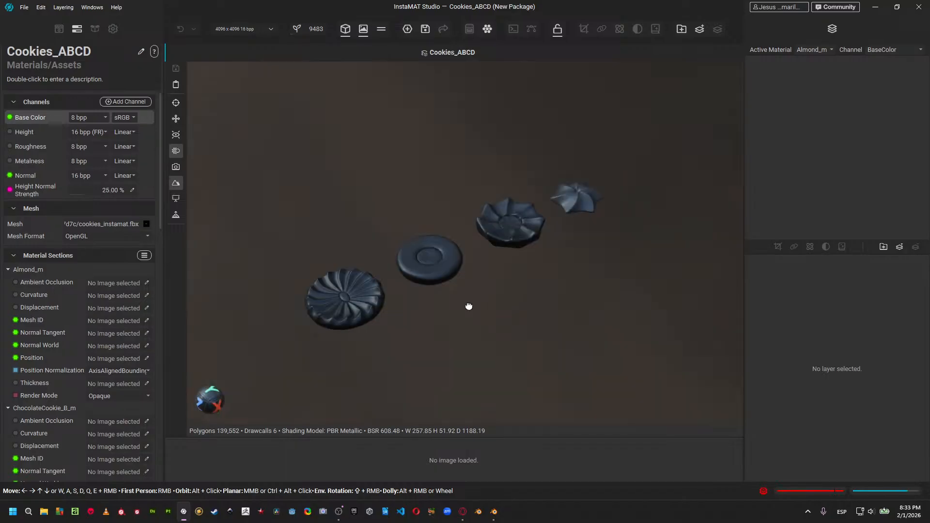
alt+drag(604, 367, 536, 344)
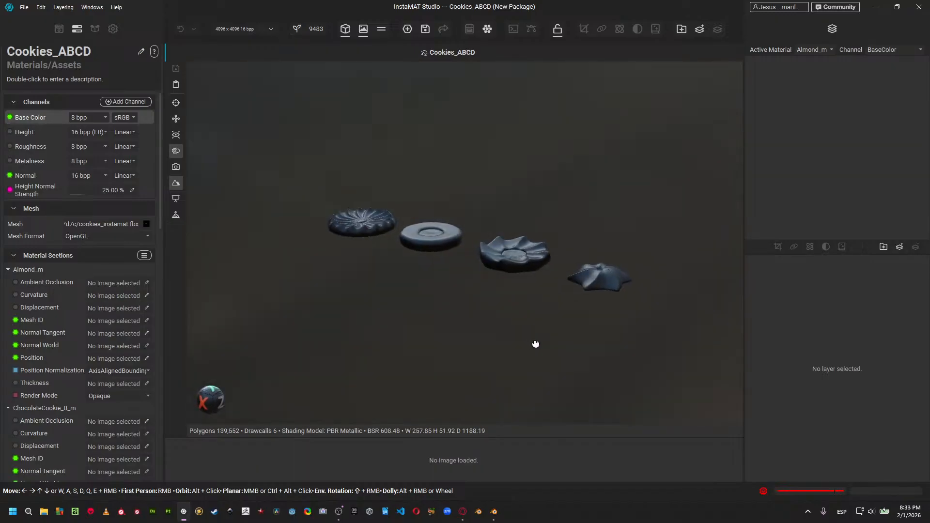
click(60, 29)
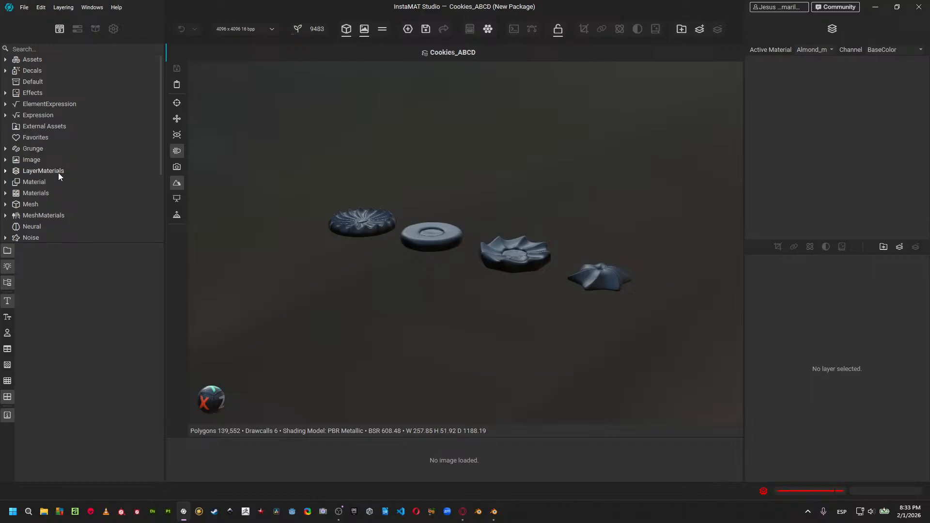
mouse_move(423, 225)
alt+mouse_down()
mouse_move(432, 242)
mouse_move(429, 230)
alt+mouse_up()
click(247, 29)
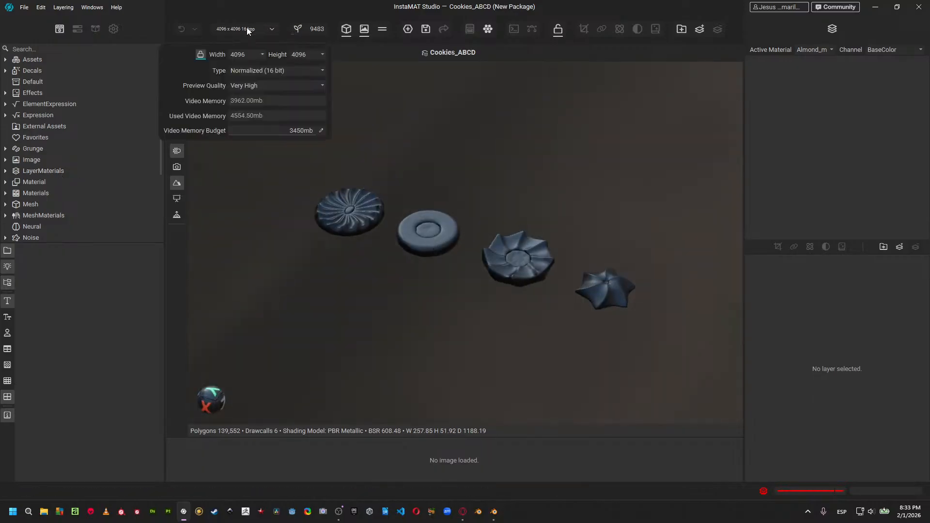
click(256, 57)
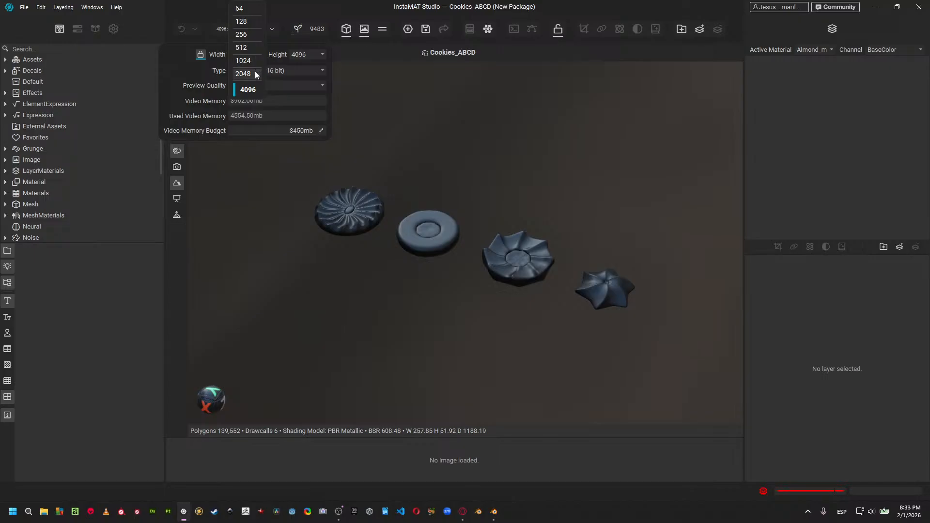
click(255, 73)
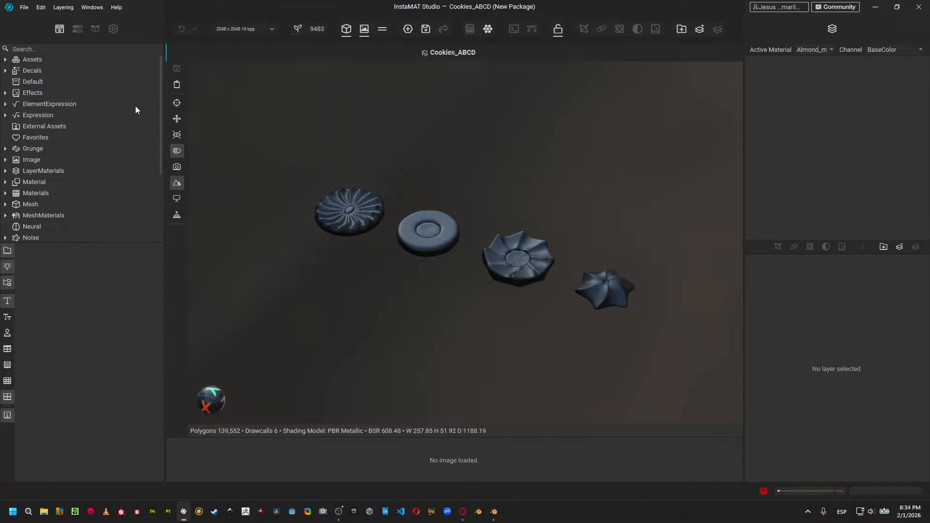
Show the project's properties and inspect the imported cookies from several angles and distances.
click(81, 32)
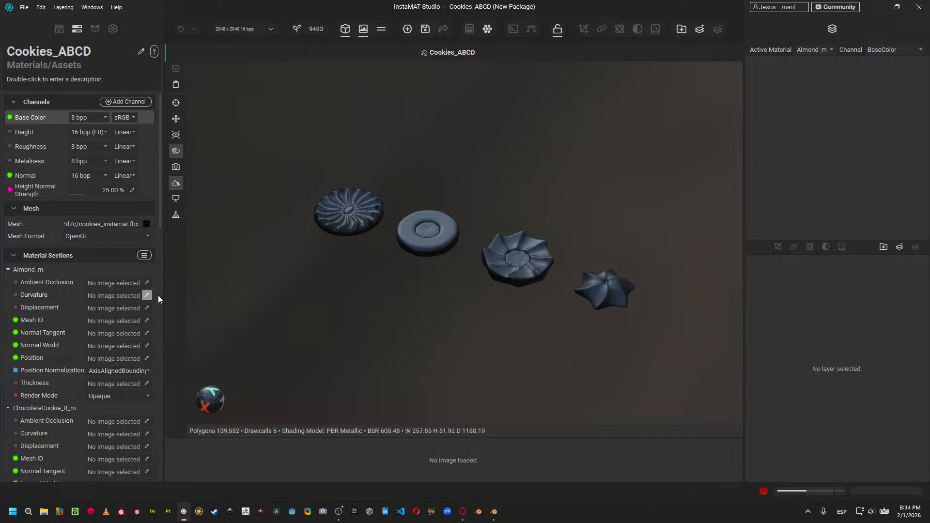
mouse_move(147, 278)
alt+drag(365, 273, 415, 282)
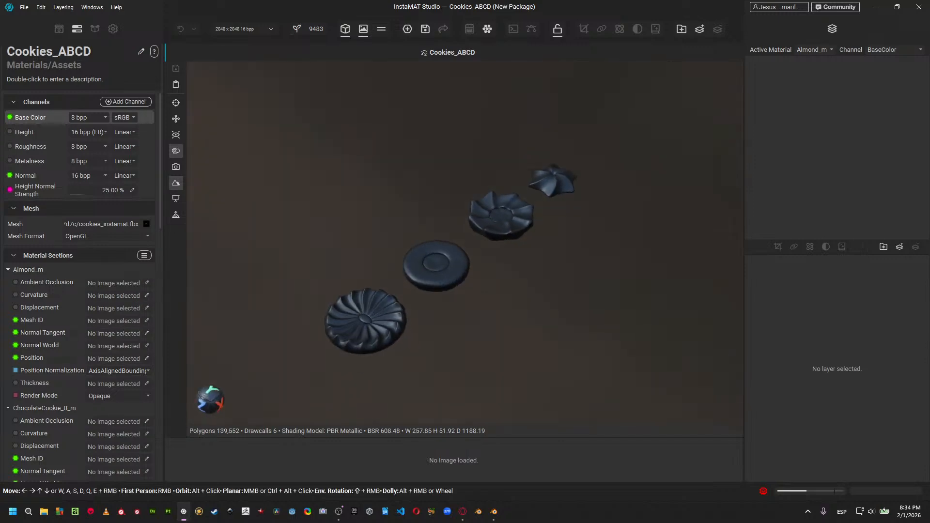
alt+right_drag(415, 282, 412, 293)
alt+drag(411, 296, 334, 303)
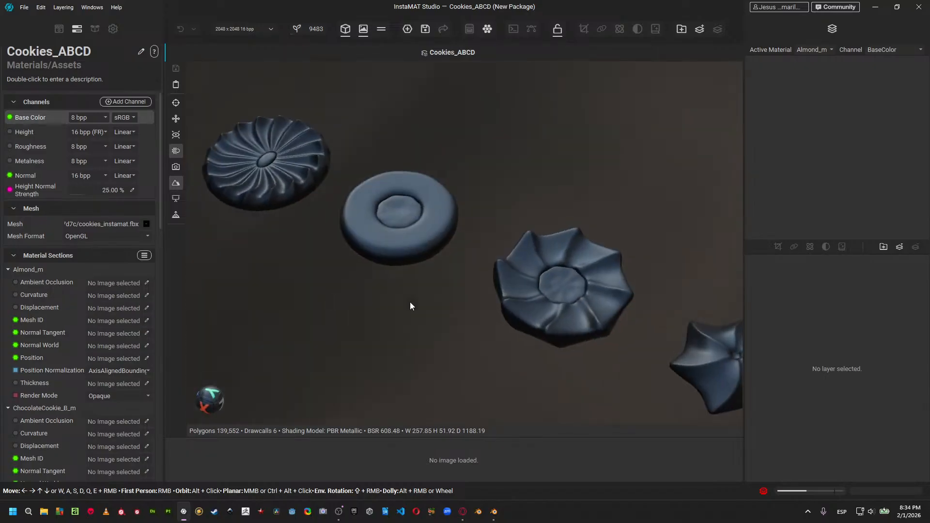
alt+right_drag(504, 323, 469, 258)
middle_drag(604, 323, 591, 319)
alt+drag(592, 320, 577, 314)
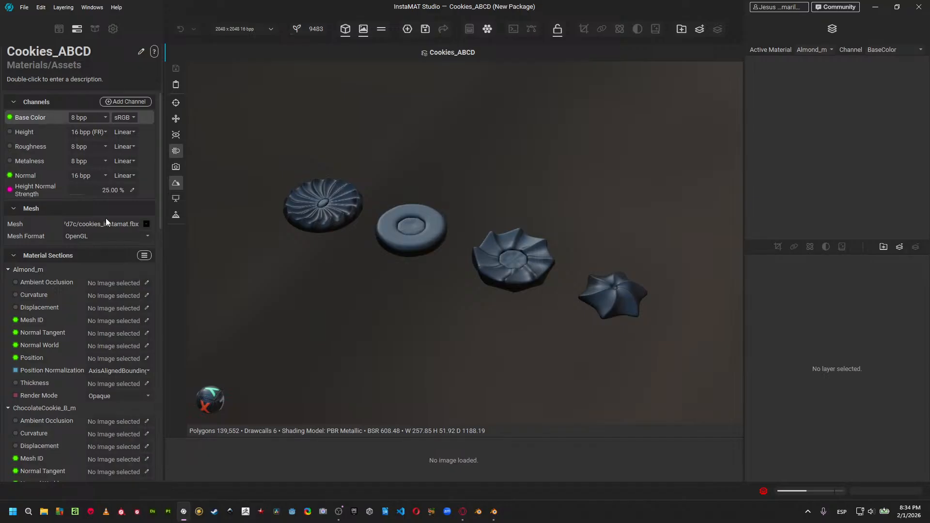
Review the Material Sections commands for baking and remapping, and show the mesh map entries of each material.
click(143, 256)
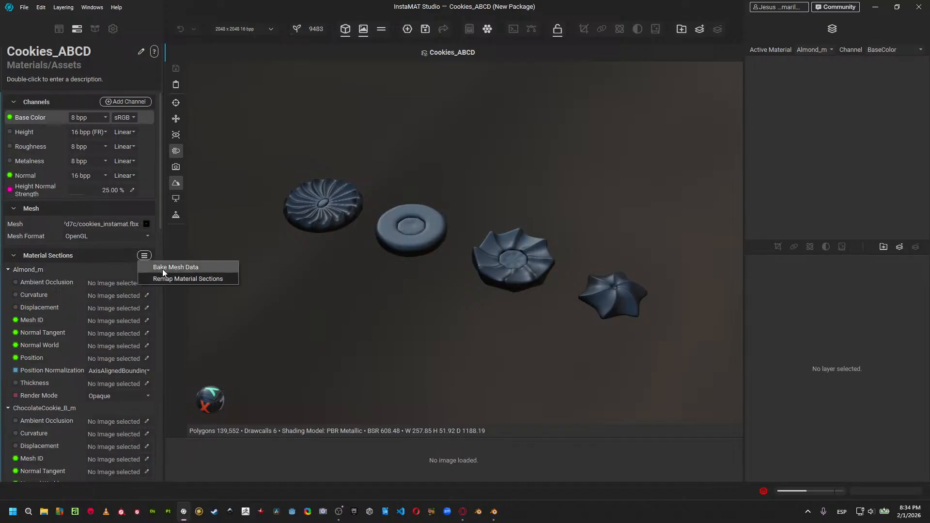
click(79, 256)
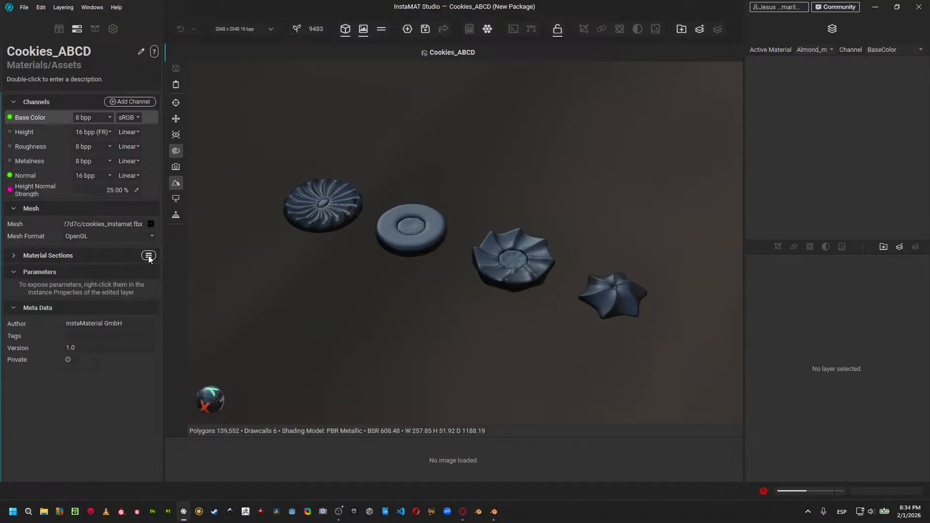
click(149, 256)
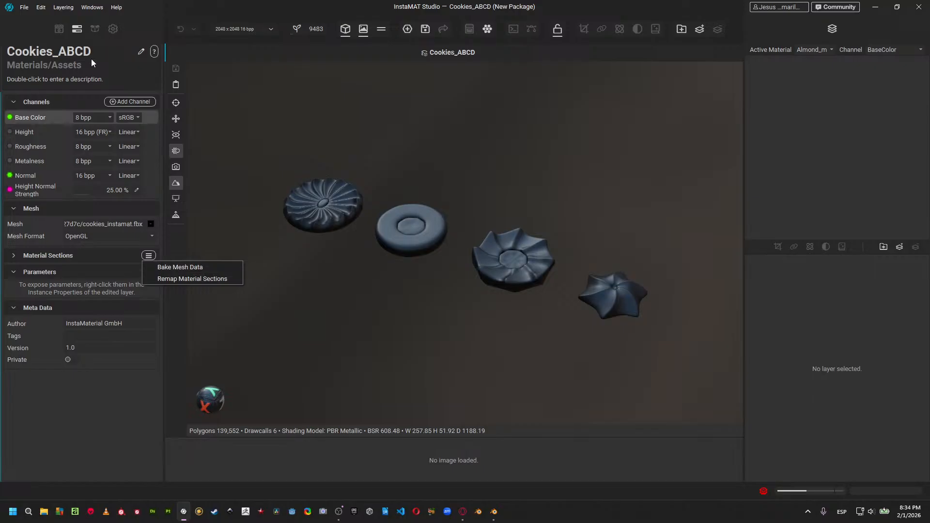
click(61, 29)
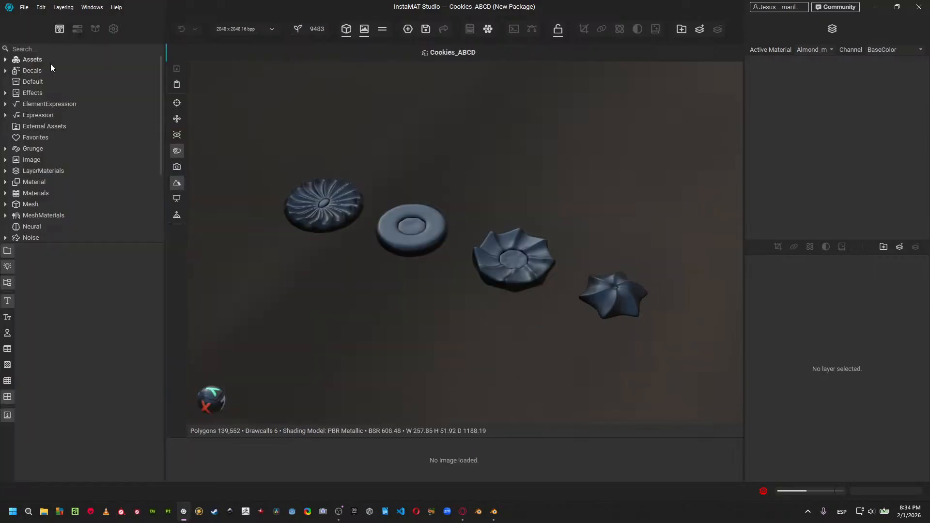
click(77, 29)
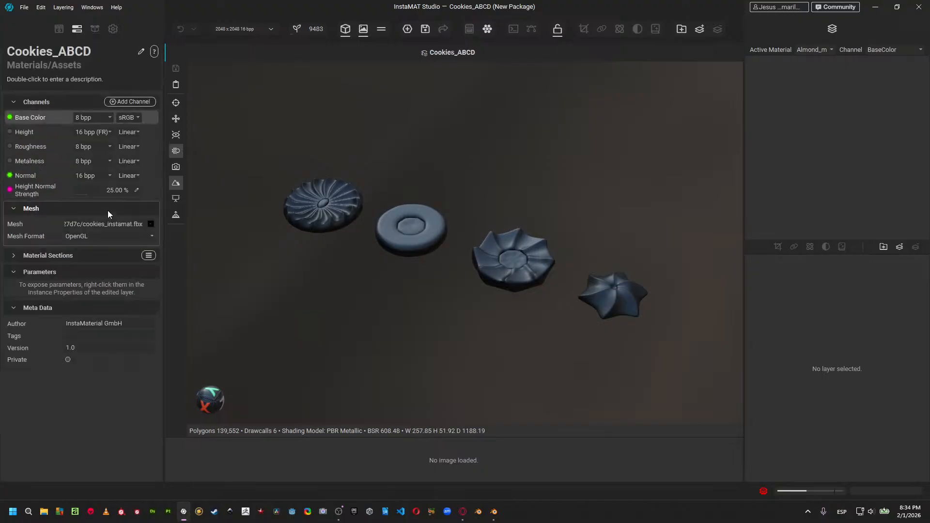
click(36, 272)
click(64, 257)
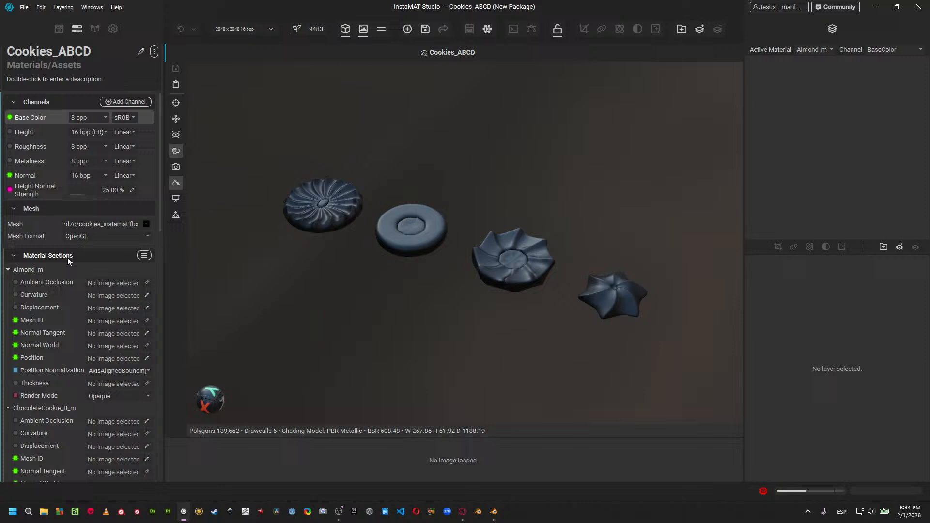
Open mesh data baking for the material sections and load Cookies_Instamat.fbx from F:\Tutorials\Cookies as the source mesh.
click(146, 256)
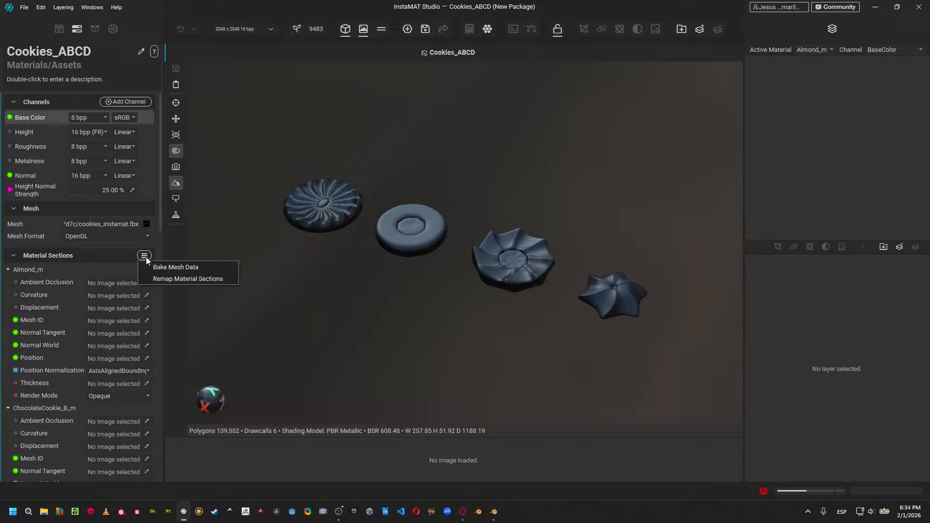
click(178, 269)
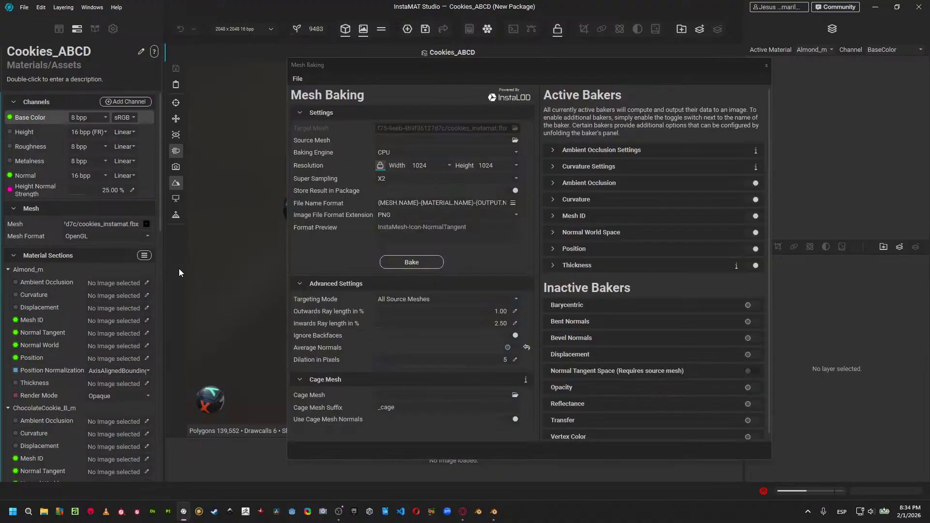
drag(476, 63, 406, 66)
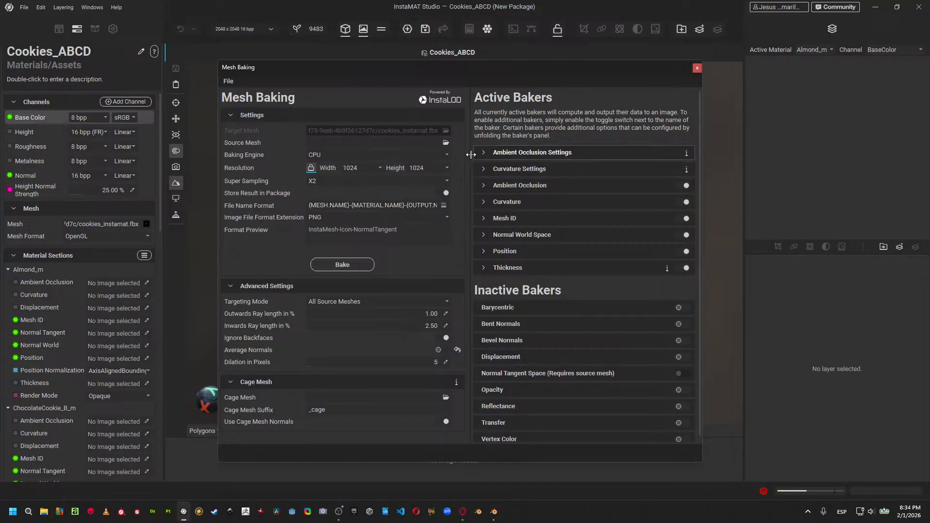
click(447, 144)
click(413, 155)
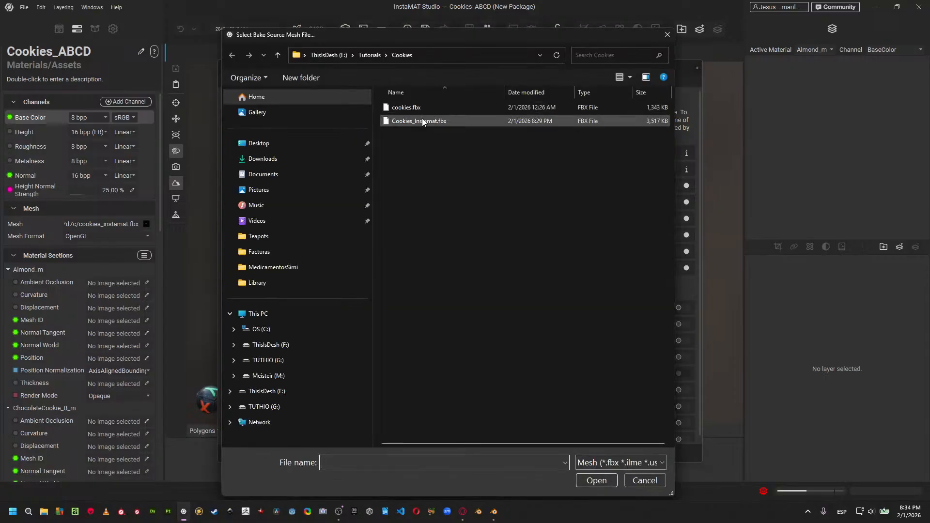
double_click(423, 121)
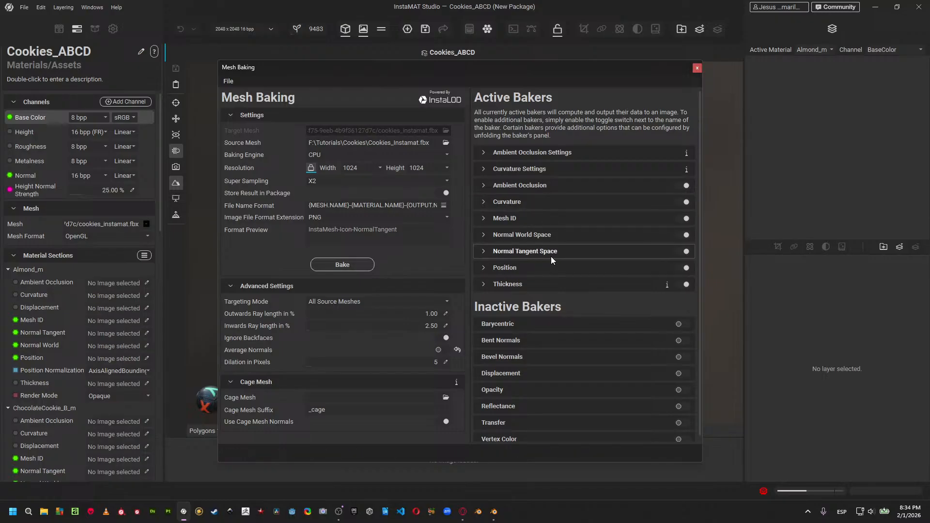
Disable the Thickness, Normal Tangent Space and Normal World Space bakers.
click(683, 285)
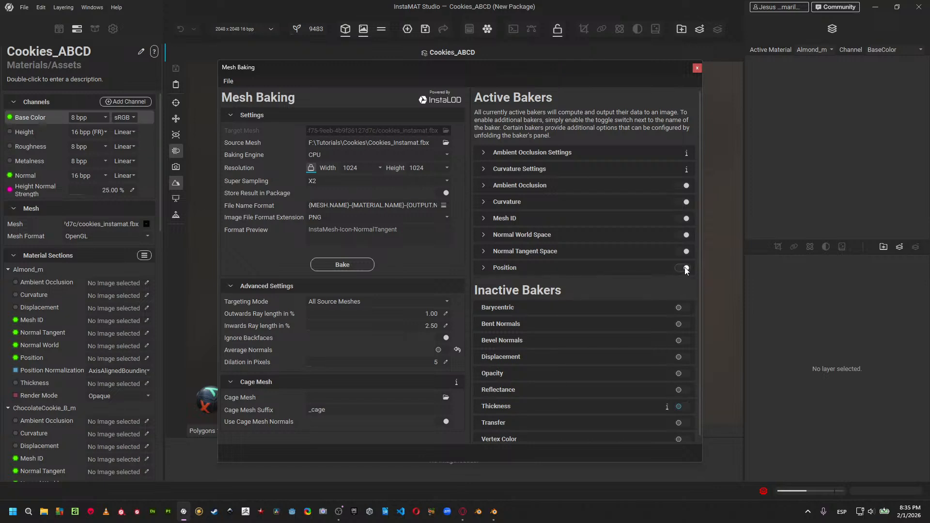
click(685, 253)
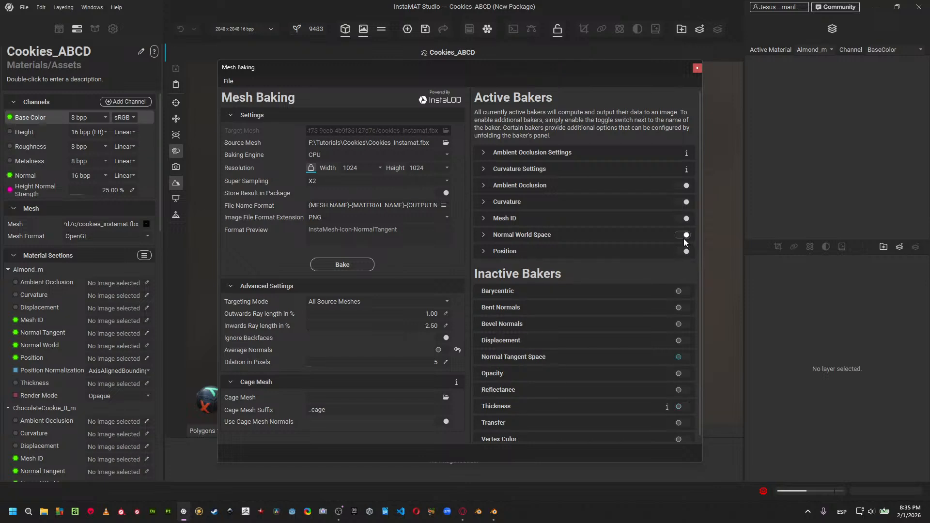
click(685, 237)
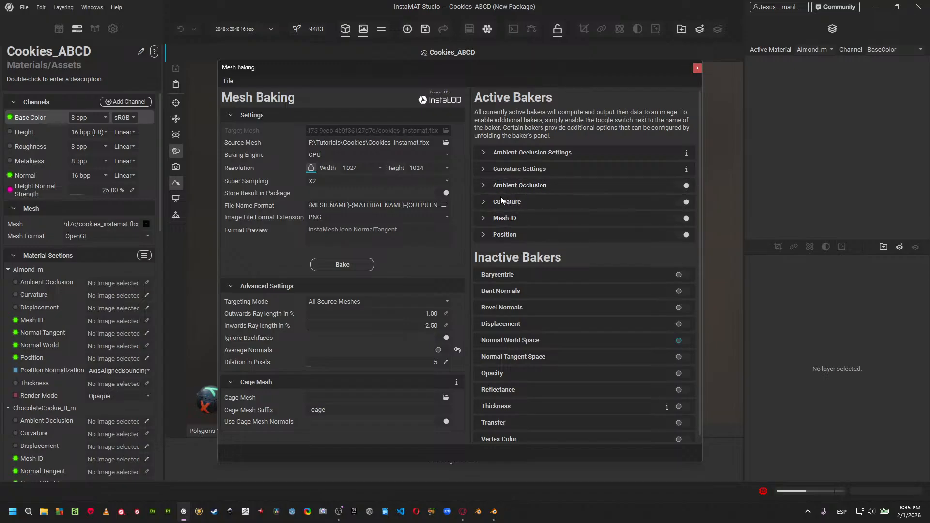
Set the Curvature Strength to 0.5 in the curvature baking settings.
click(482, 170)
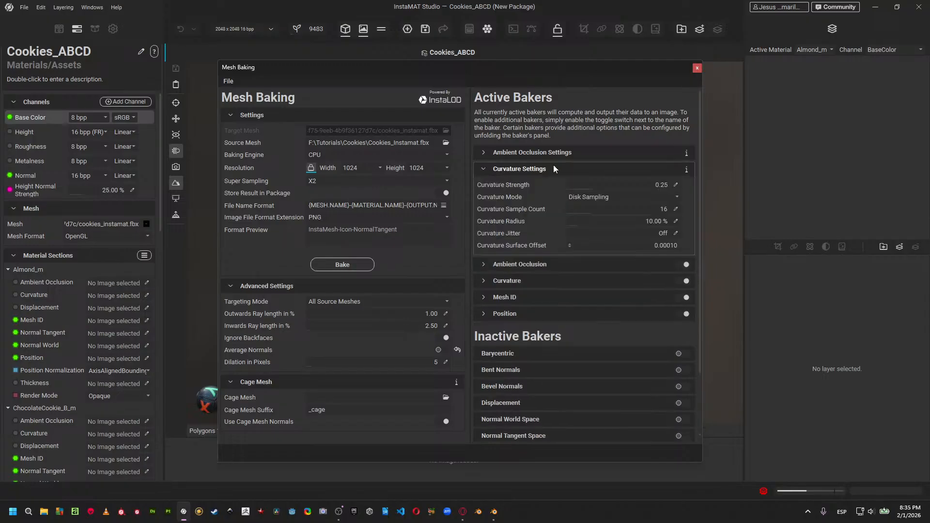
click(677, 187)
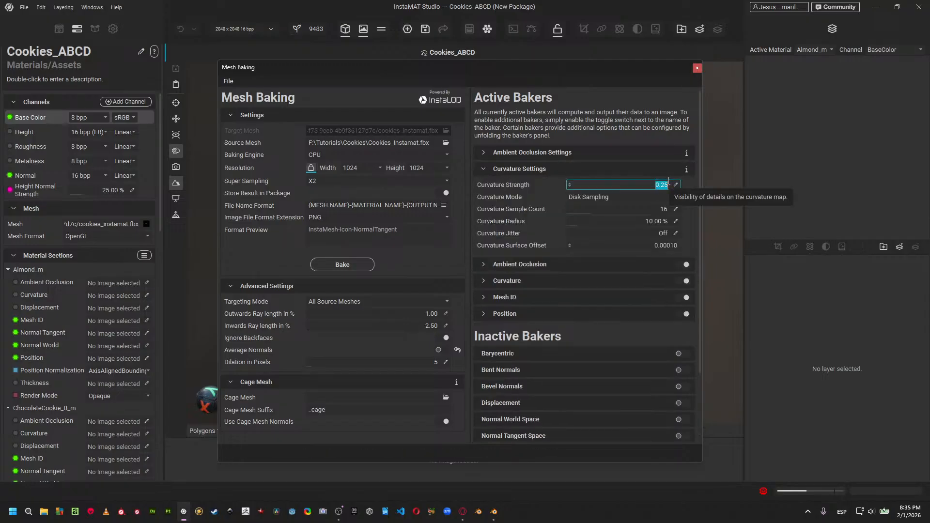
text(0.05)
key(Return)
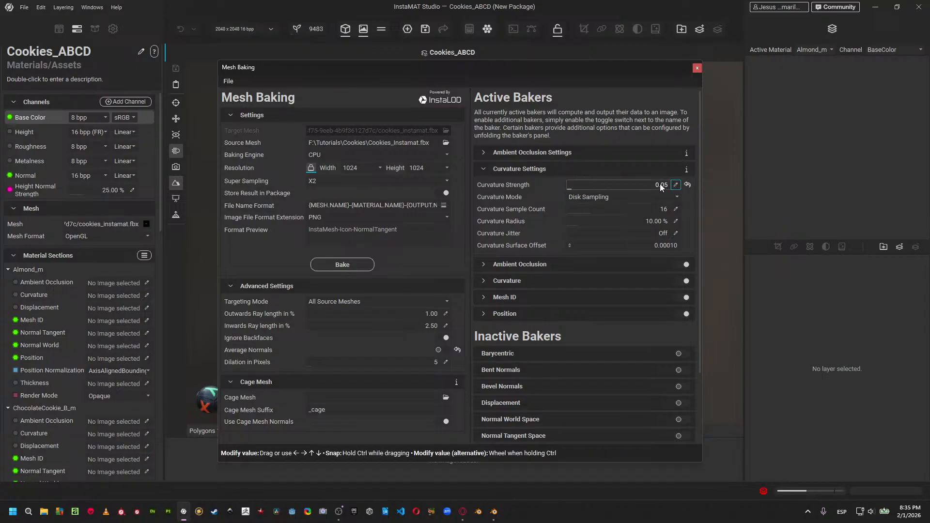
click(679, 185)
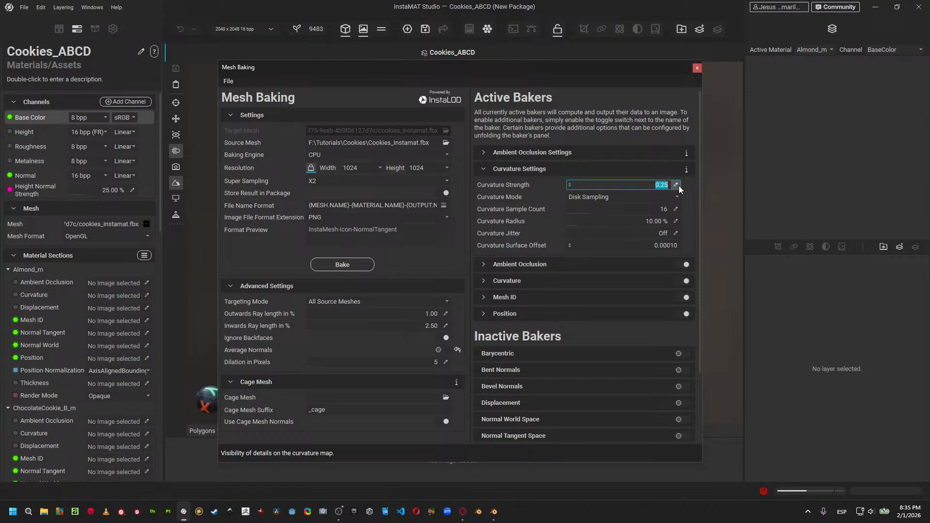
text(0.5)
key(Return)
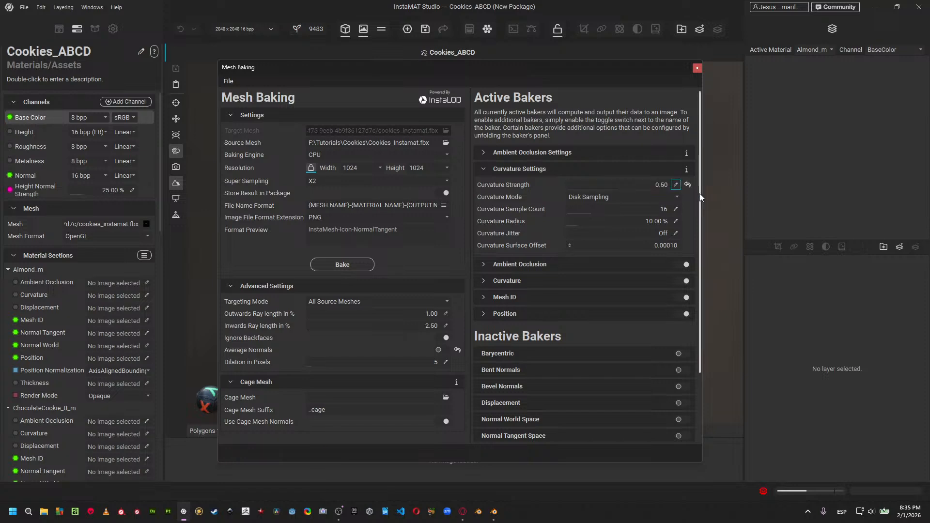
Set the Curvature Sample Count to 32 and the Curvature Radius to 25 %.
click(677, 207)
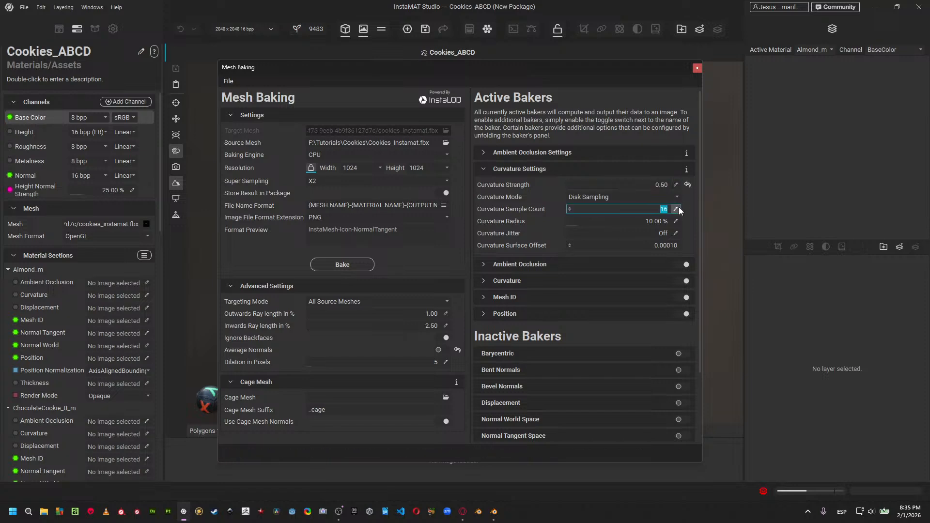
text(32)
key(Return)
click(677, 221)
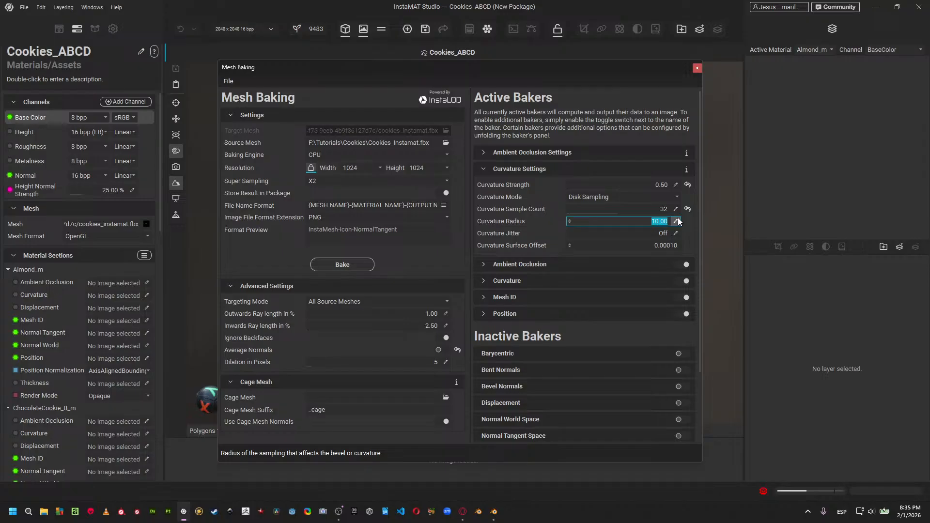
text(25)
key(Return)
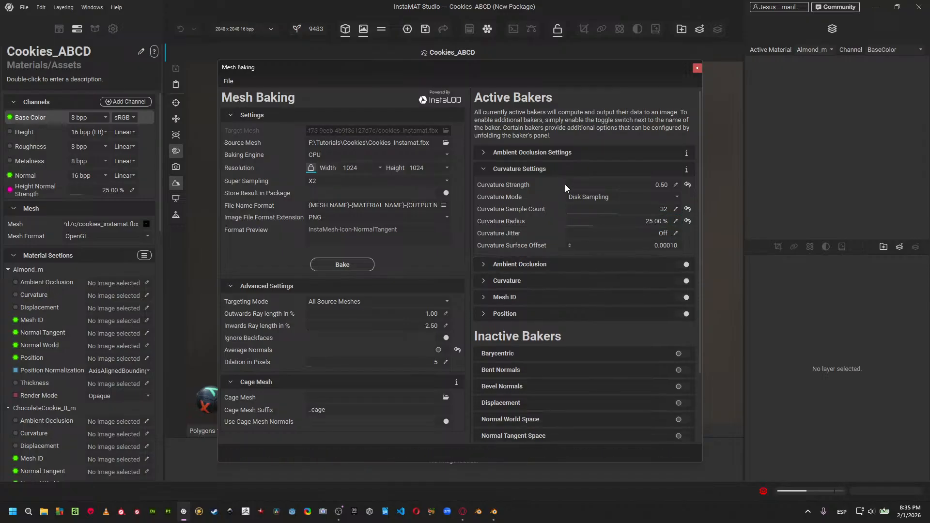
Set the ambient occlusion baker's Sample Count to 32.
click(563, 153)
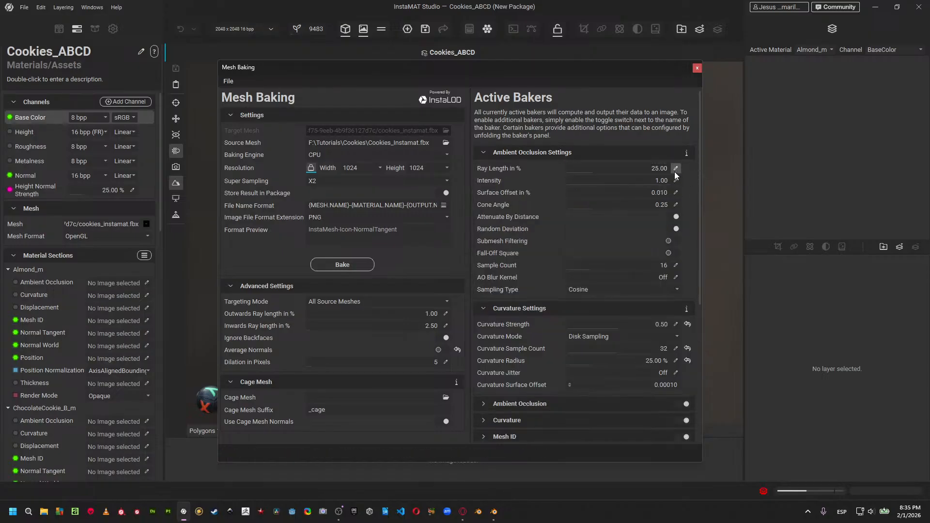
click(676, 168)
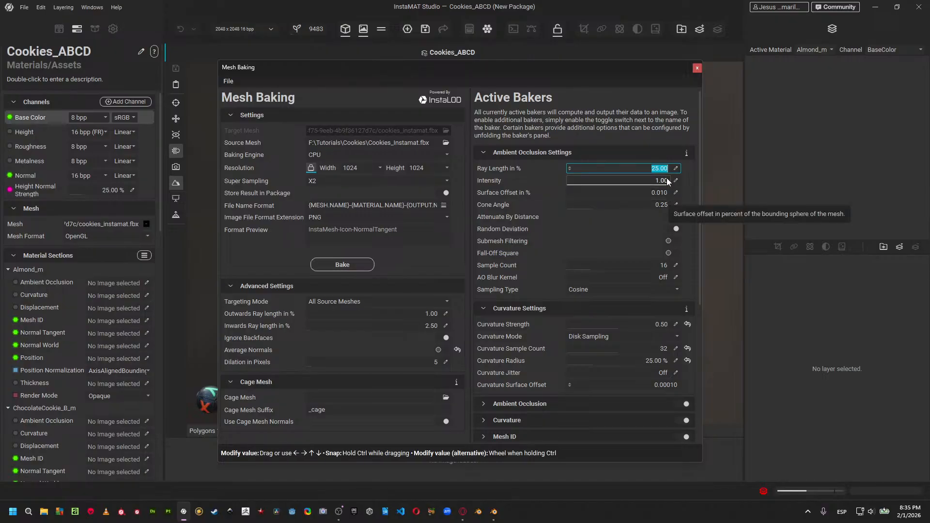
click(671, 266)
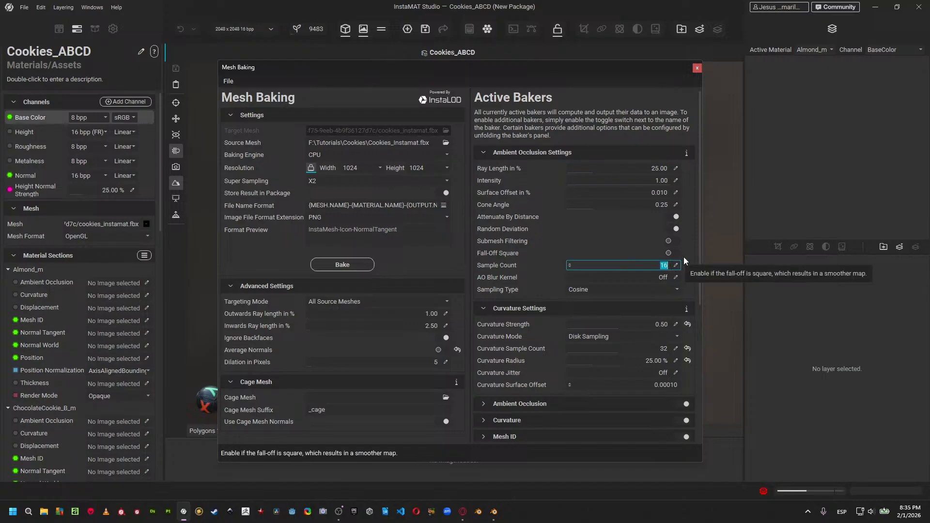
text(32)
key(Return)
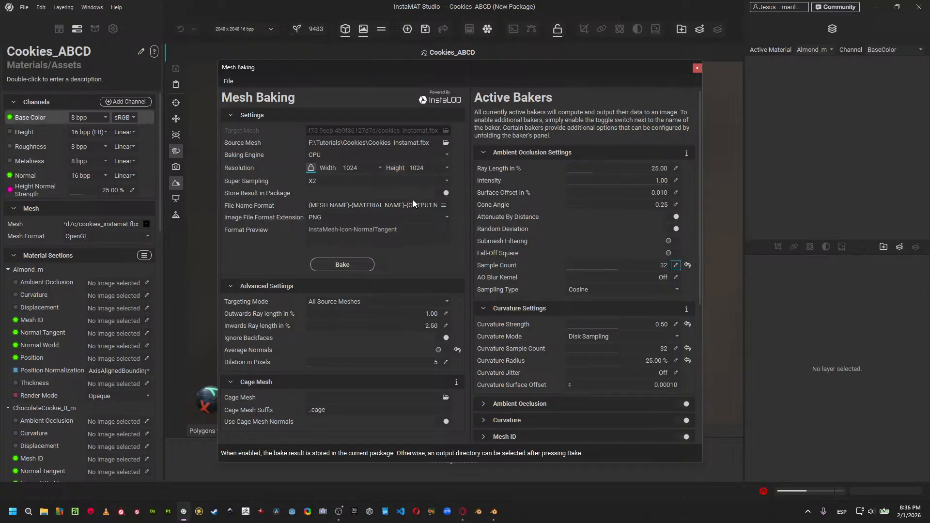
Bake the mesh maps with the GPU engine at 2048 x 2048 resolution and close the baking window.
click(342, 154)
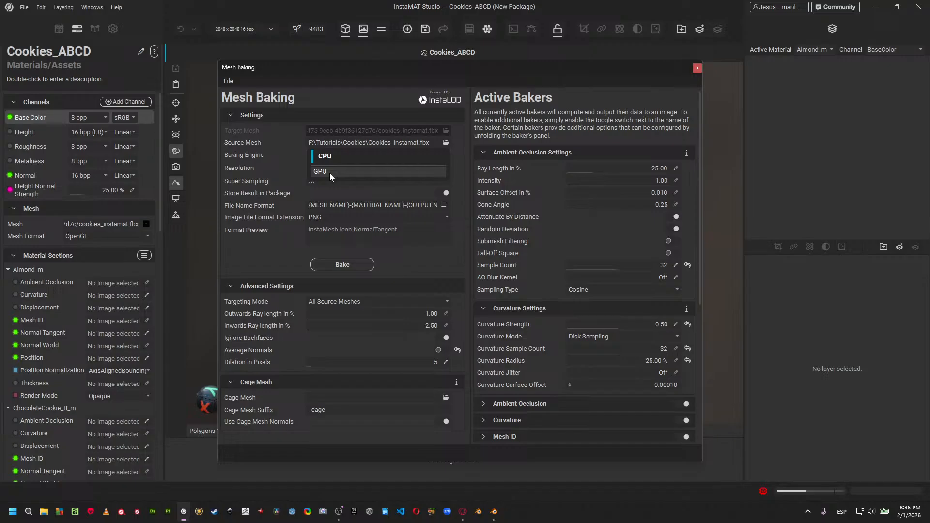
click(335, 172)
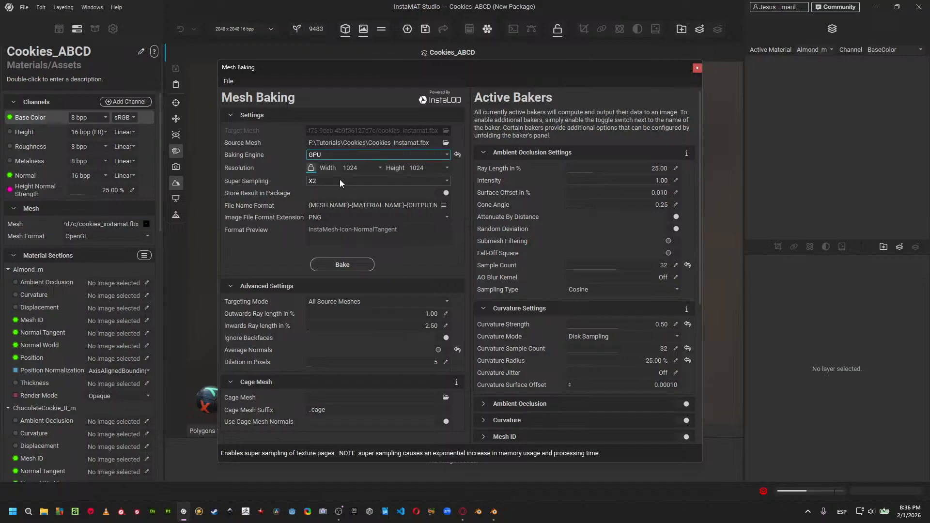
click(373, 171)
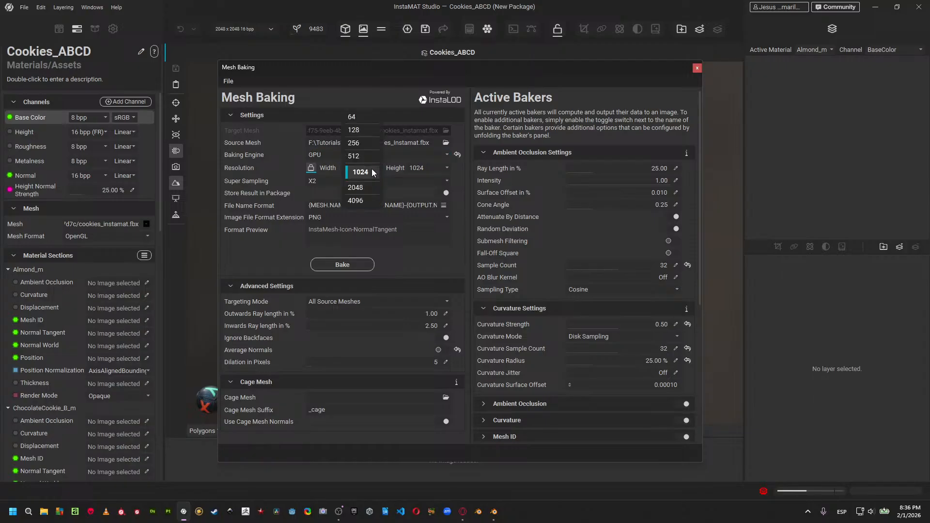
click(362, 192)
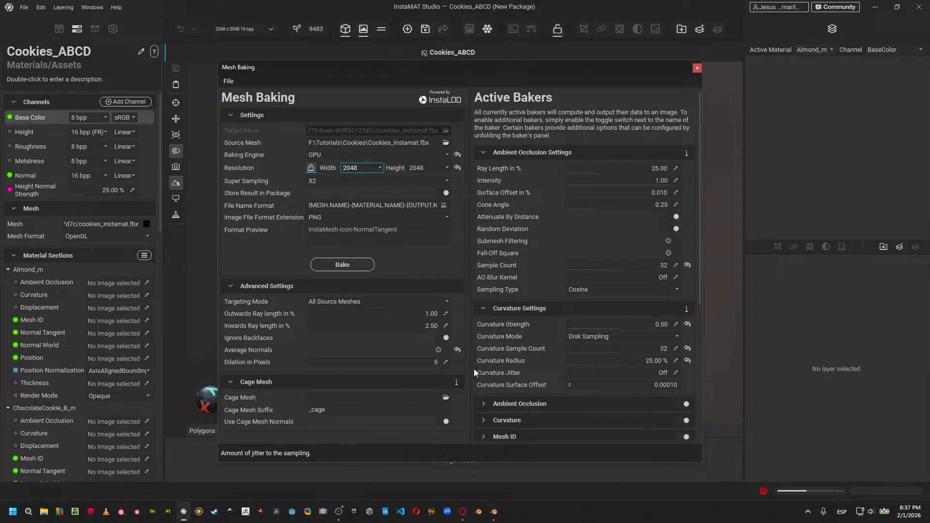
click(342, 265)
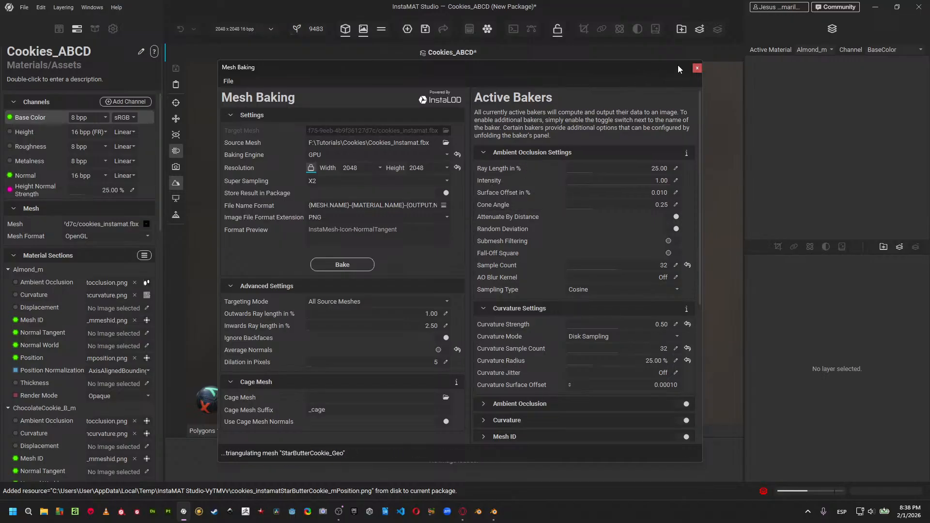
click(697, 68)
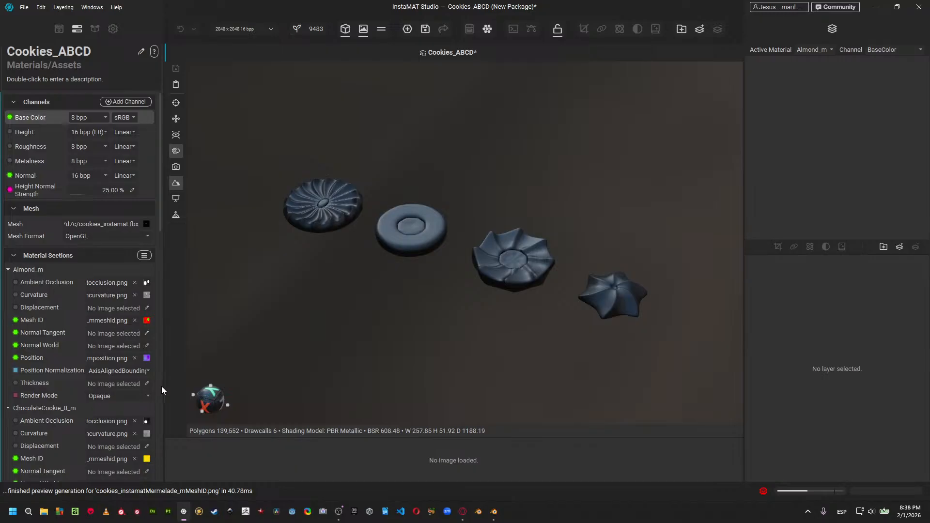
Widen the project properties area, hide the Almond_m material section in the 3D view and collapse its map entries.
drag(164, 386, 216, 384)
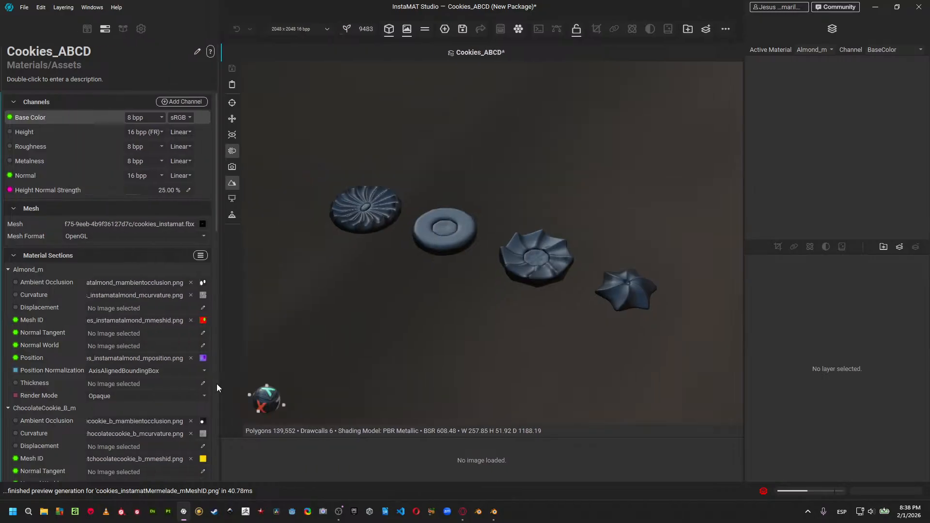
click(204, 269)
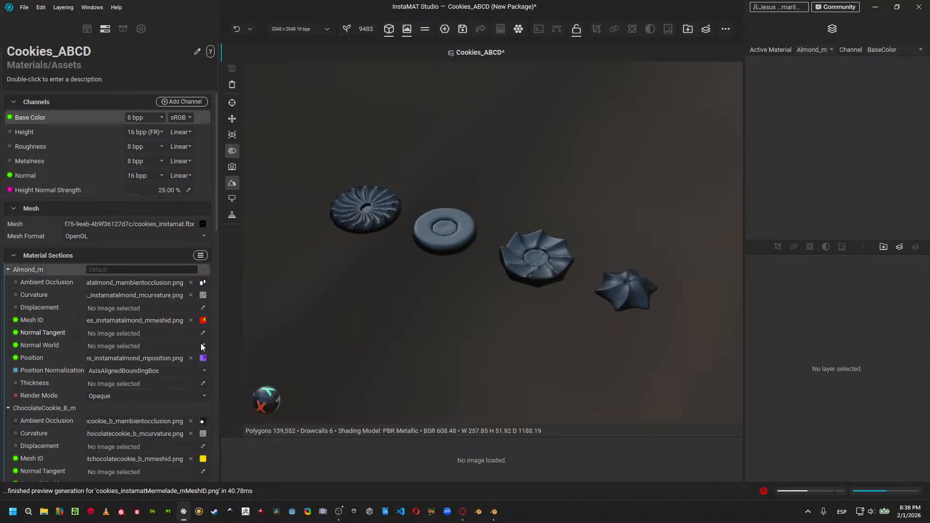
scroll(202, 346, down, 3)
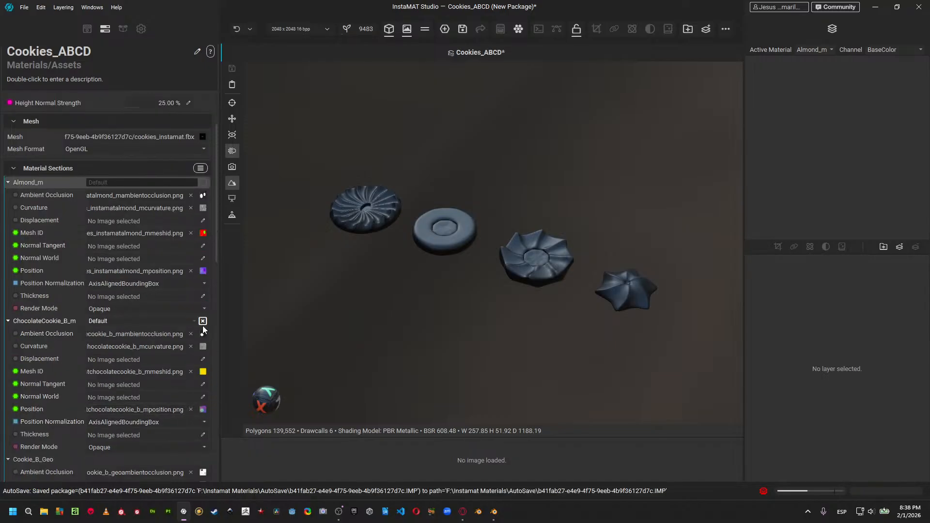
scroll(198, 298, up, 2)
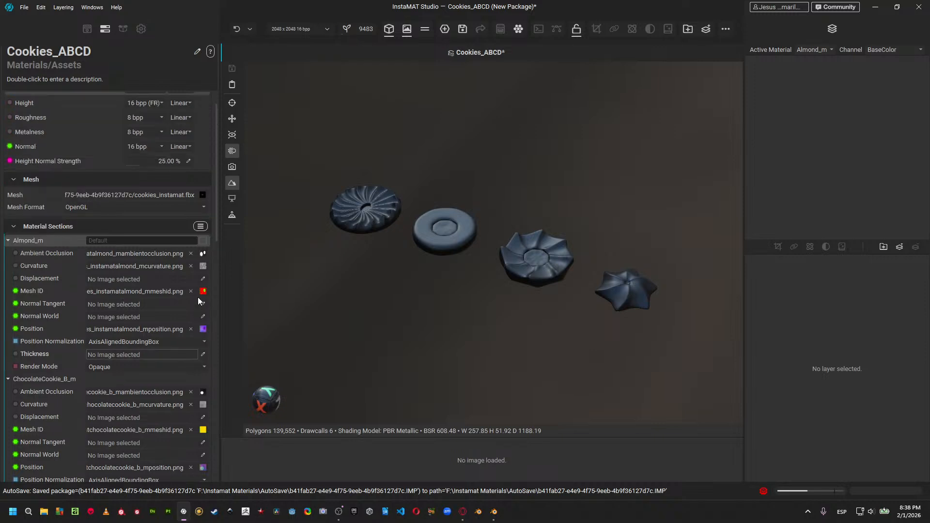
click(9, 240)
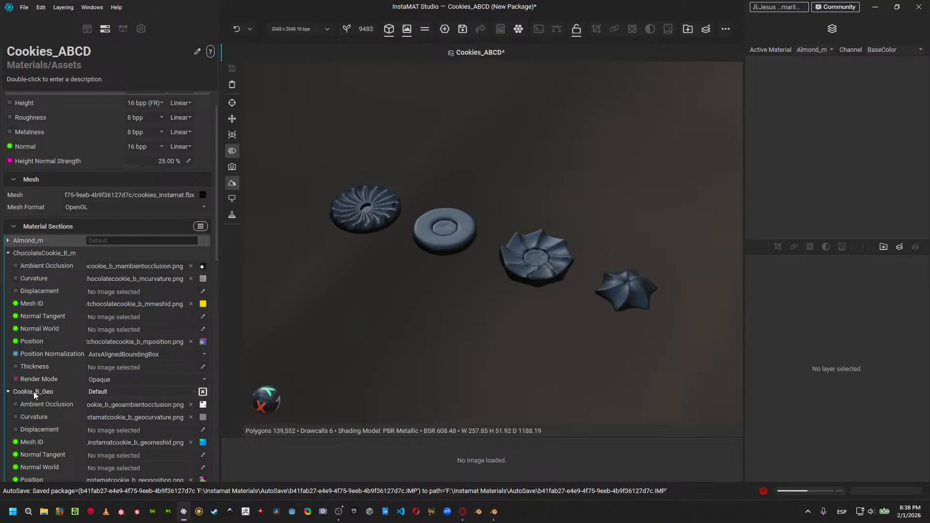
Hide the CookieAlmond_m, Mermelade_m and StarButterCookie_m material sections in the 3D view.
scroll(68, 397, down, 1)
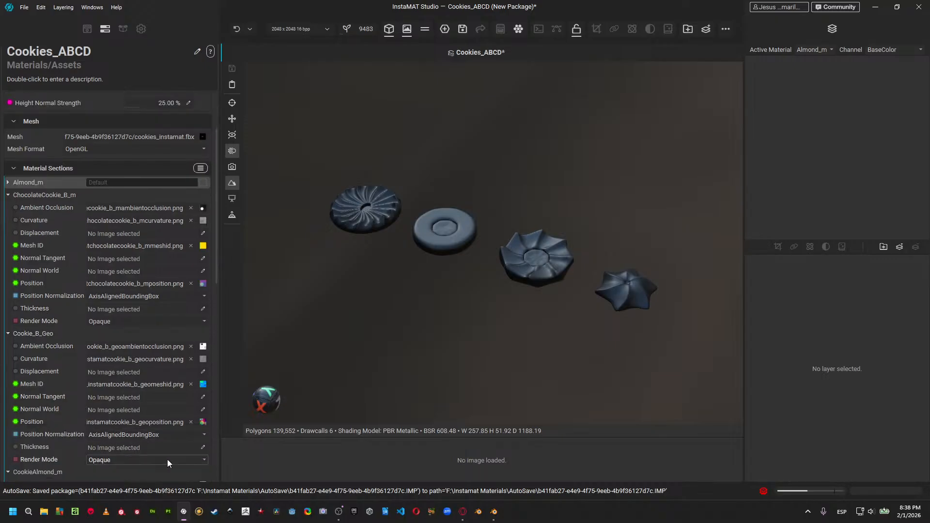
scroll(177, 464, down, 1)
click(203, 414)
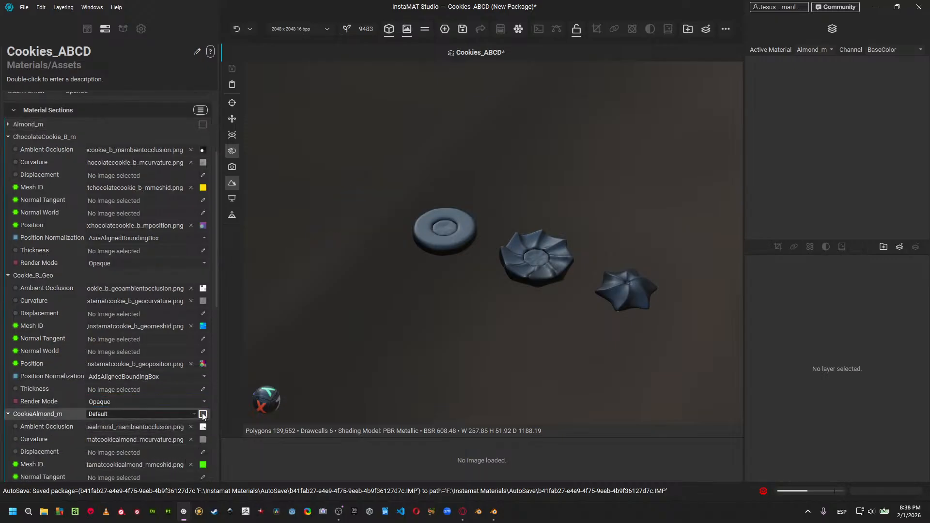
scroll(173, 405, down, 2)
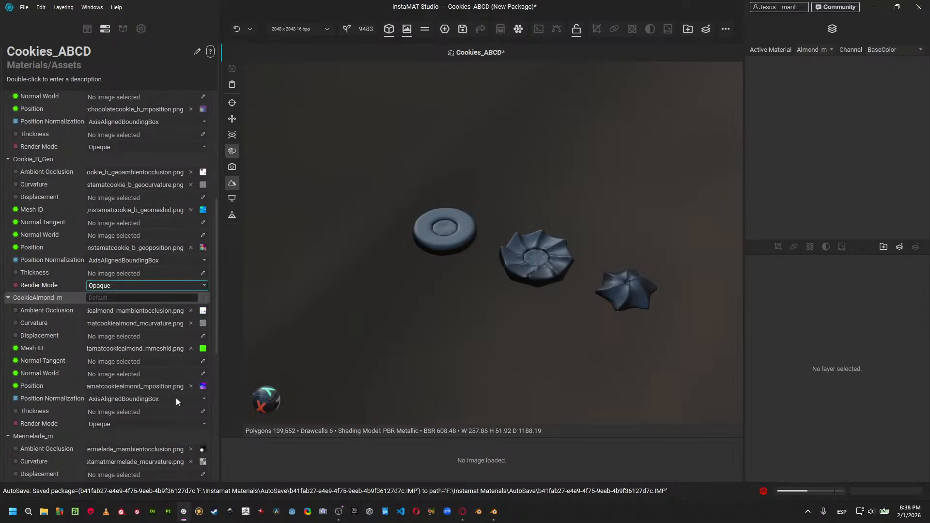
click(205, 436)
scroll(184, 388, down, 3)
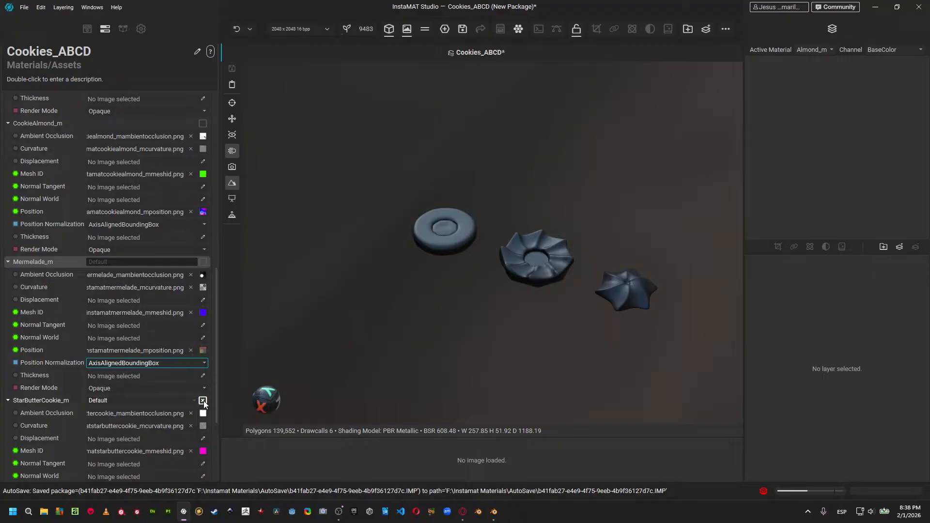
click(204, 400)
scroll(204, 400, down, 3)
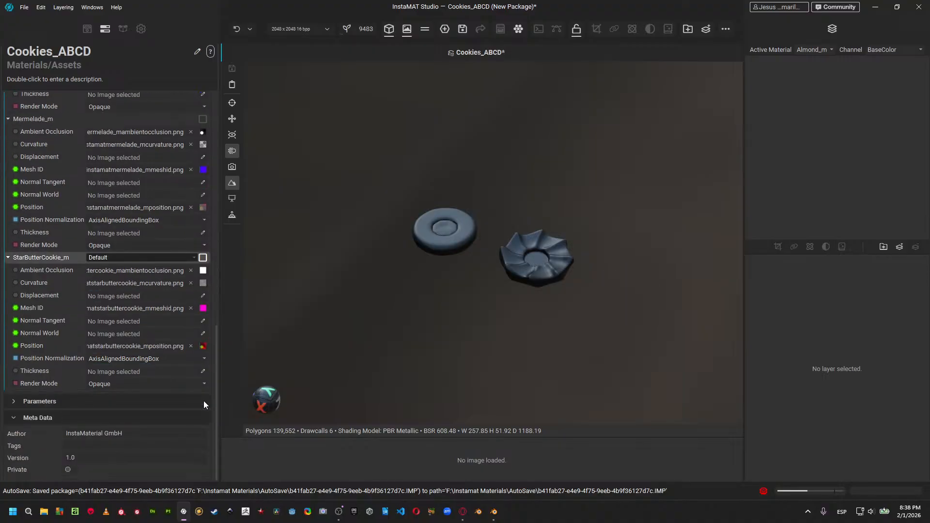
Toggle the visibility of the Cookie_B_Geo material section to check which cookies use it.
scroll(190, 355, up, 1)
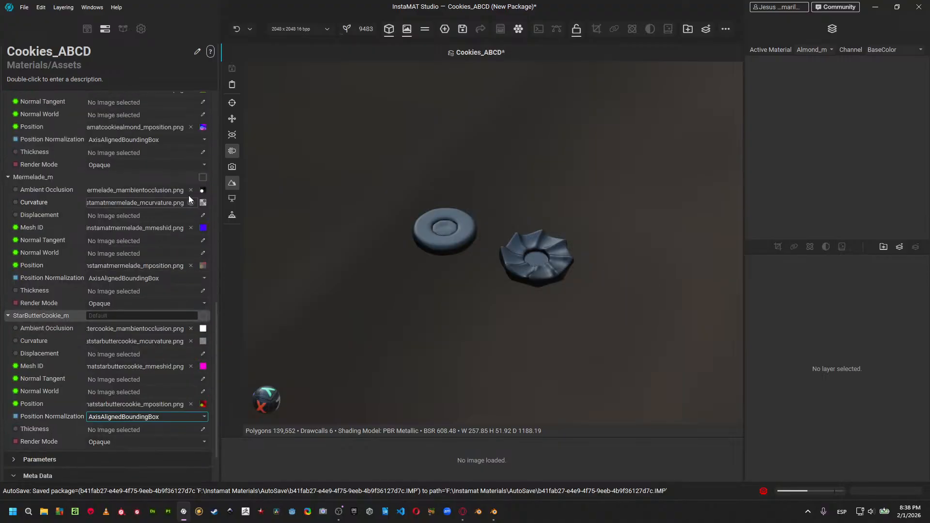
scroll(194, 207, up, 2)
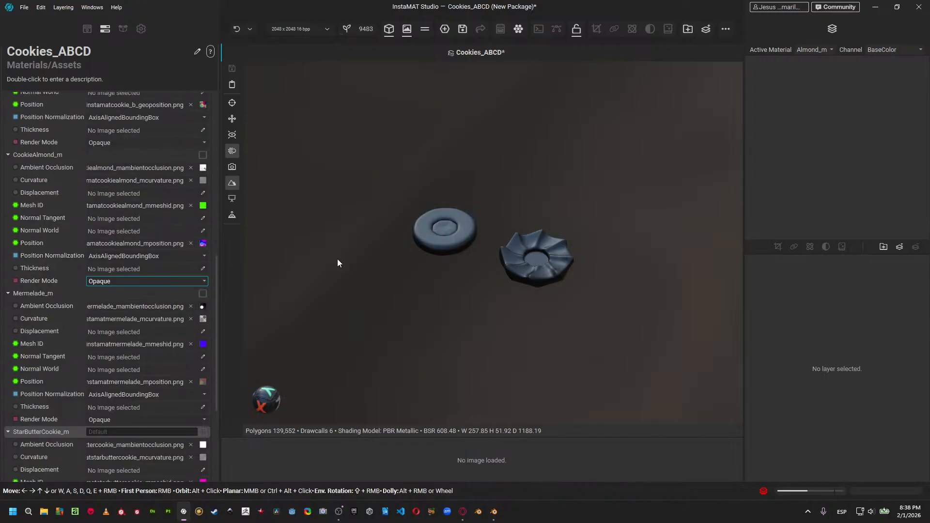
scroll(179, 232, up, 1)
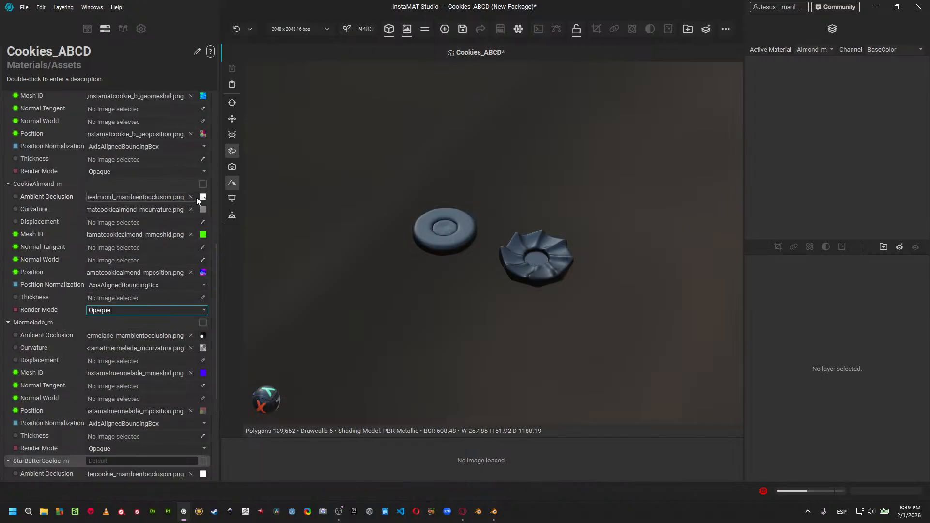
scroll(199, 186, up, 2)
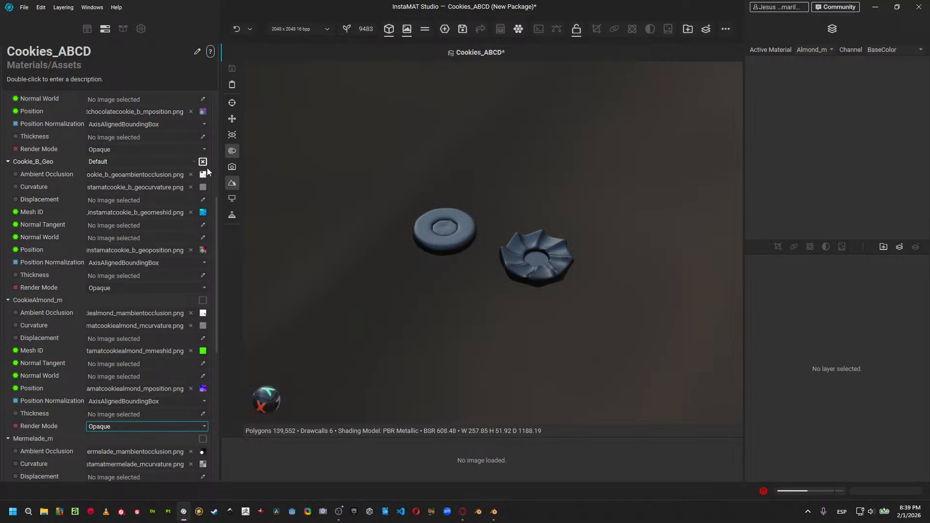
click(203, 162)
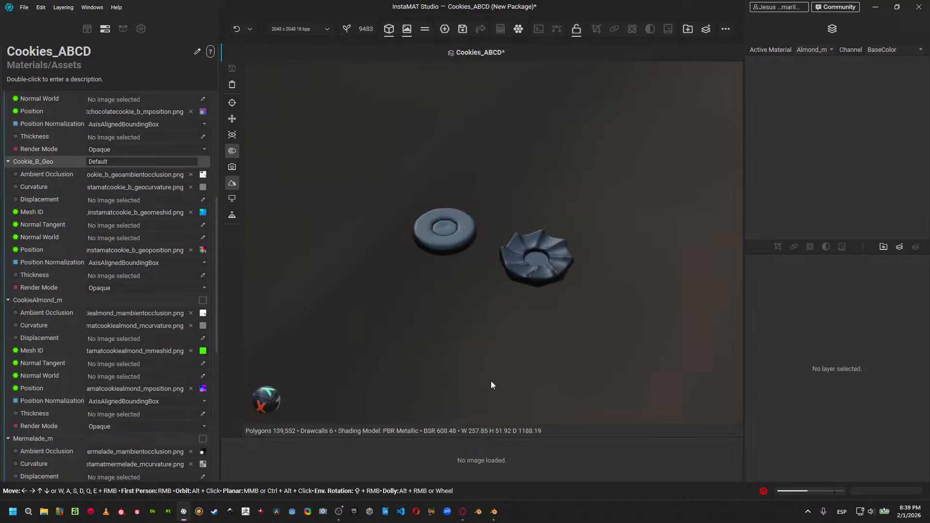
Switch to Blender and give the Cookie_C_Geo object its own single-user copy of the Cookie_B_Geo material.
click(495, 514)
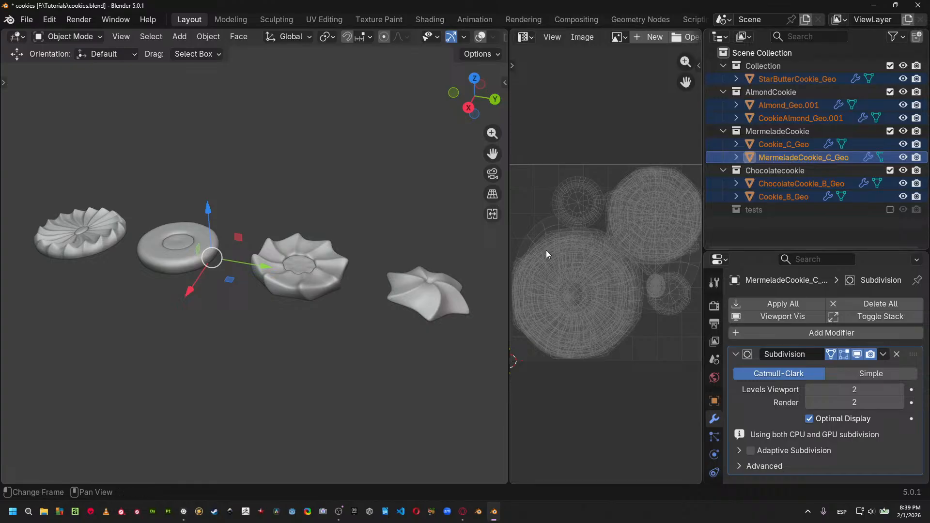
click(329, 286)
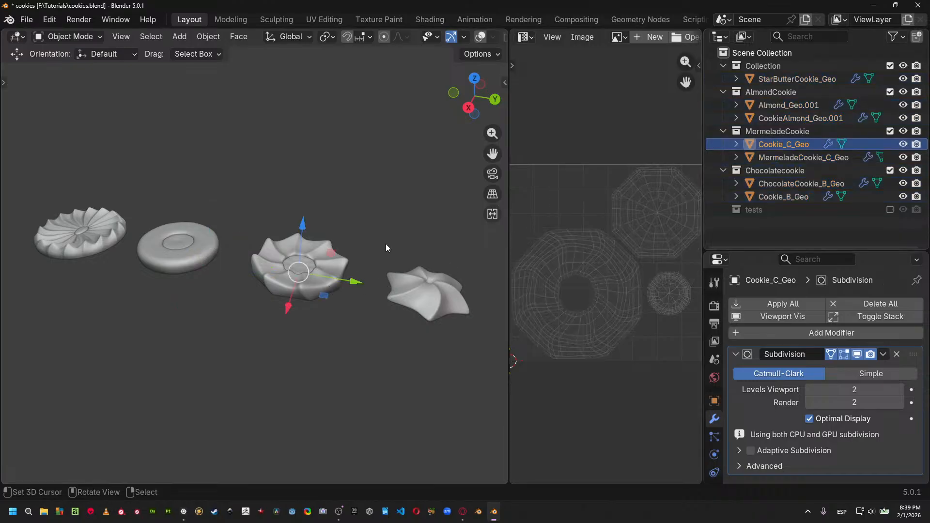
scroll(714, 467, down, 3)
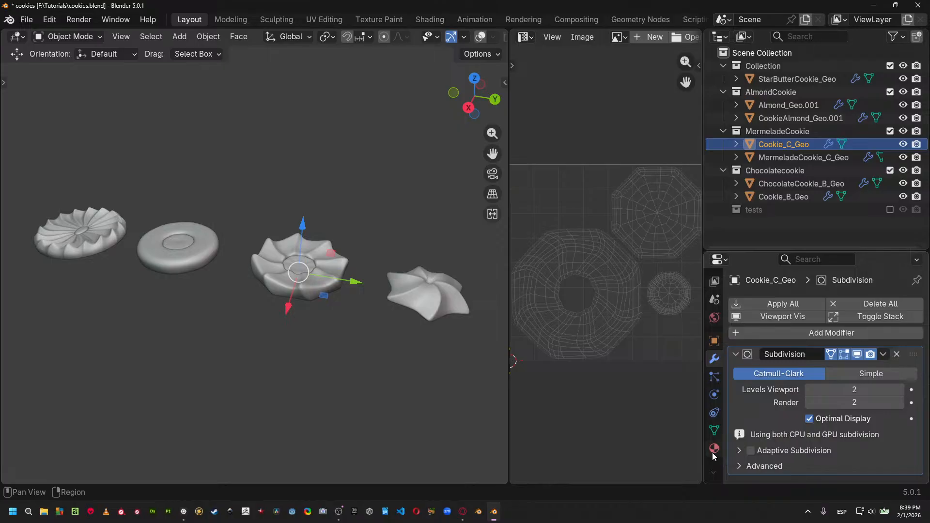
click(713, 452)
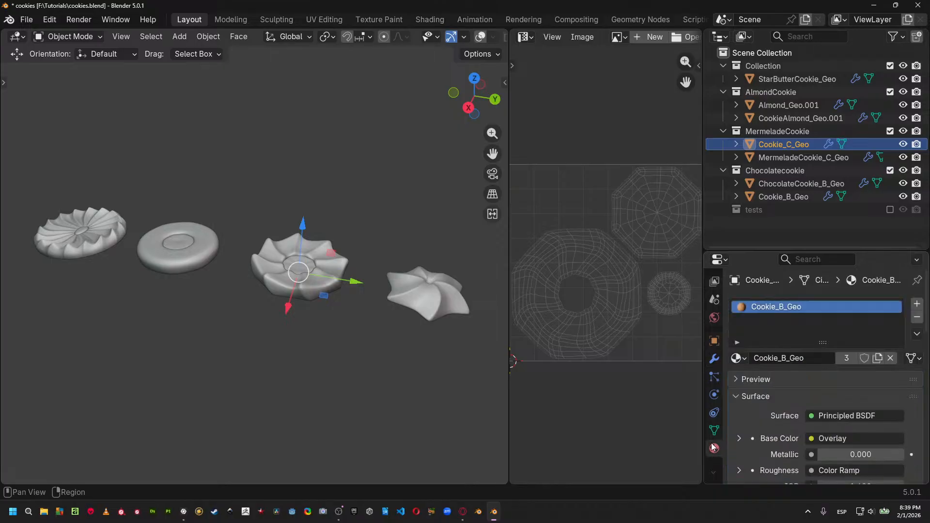
click(847, 358)
Rename the copied material on the Cookie_C_Geo object as Cookie_C_Geo.
click(822, 357)
key(End)
key(BackSpace)
key(BackSpace)
key(BackSpace)
key(BackSpace)
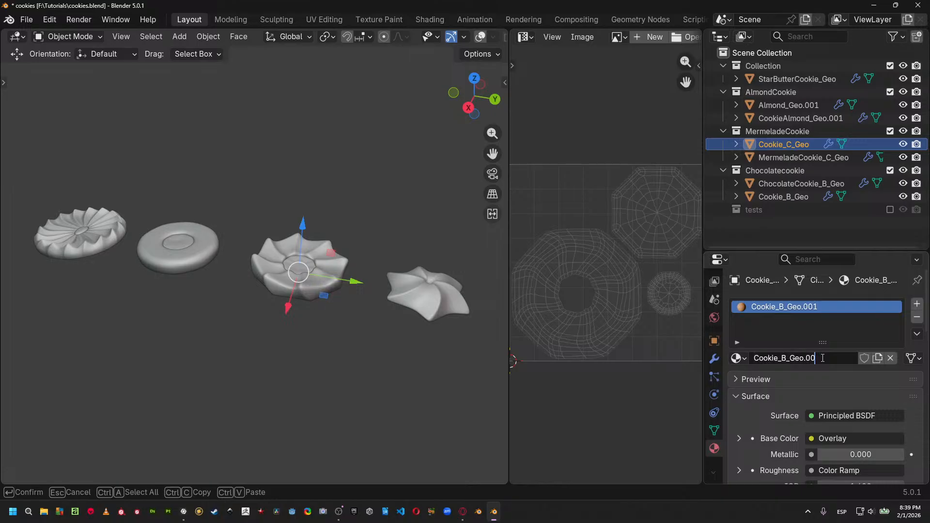
key(Left)
key(Left)
key(Left)
key(Left)
key(BackSpace)
text(C)
key(Return)
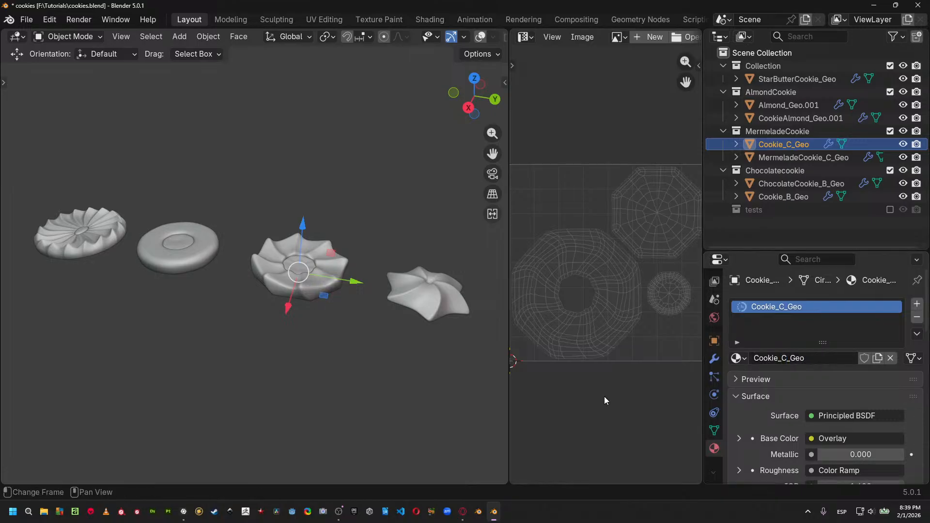
Select all the cookie objects in wireframe display and export only the selection as FBX, overwriting Cookies_Instamat.fbx in the Cookies folder.
key(shift+z)
drag(64, 145, 421, 356)
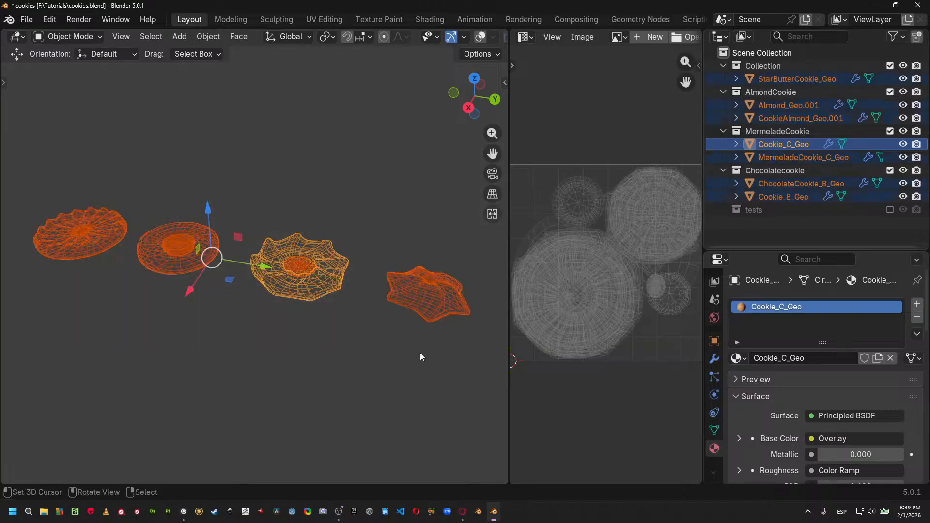
click(26, 20)
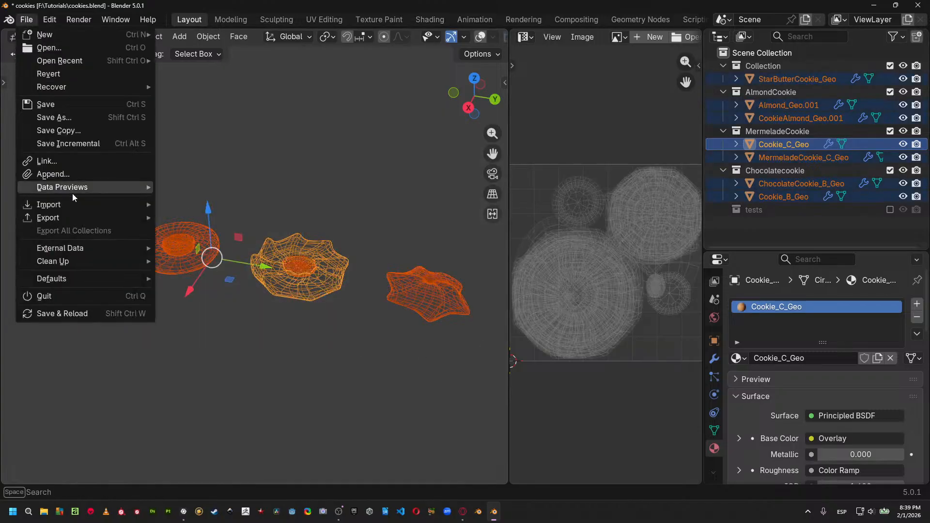
mouse_move(74, 219)
click(213, 324)
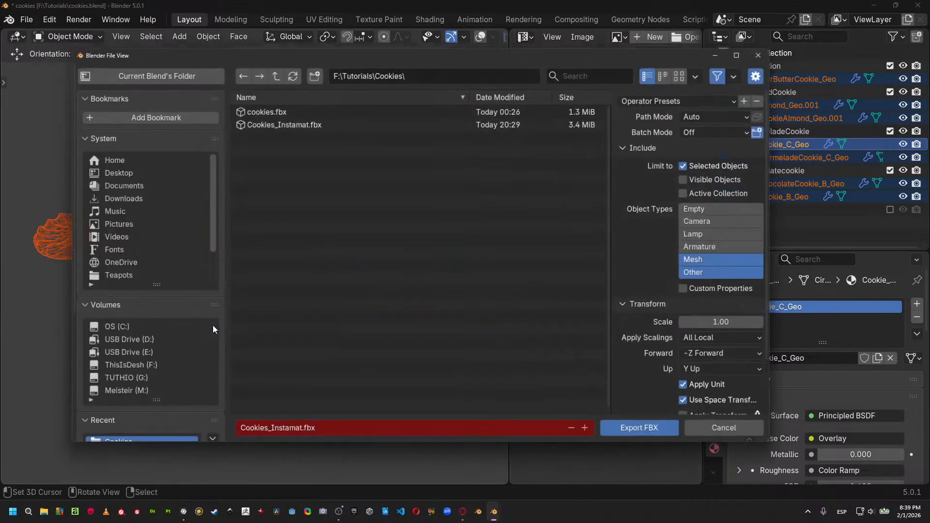
click(301, 122)
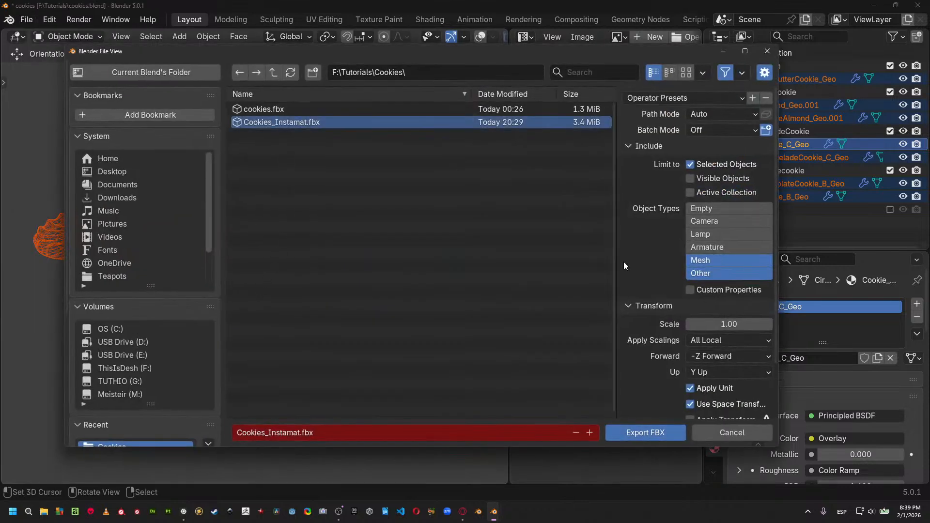
click(683, 98)
click(677, 129)
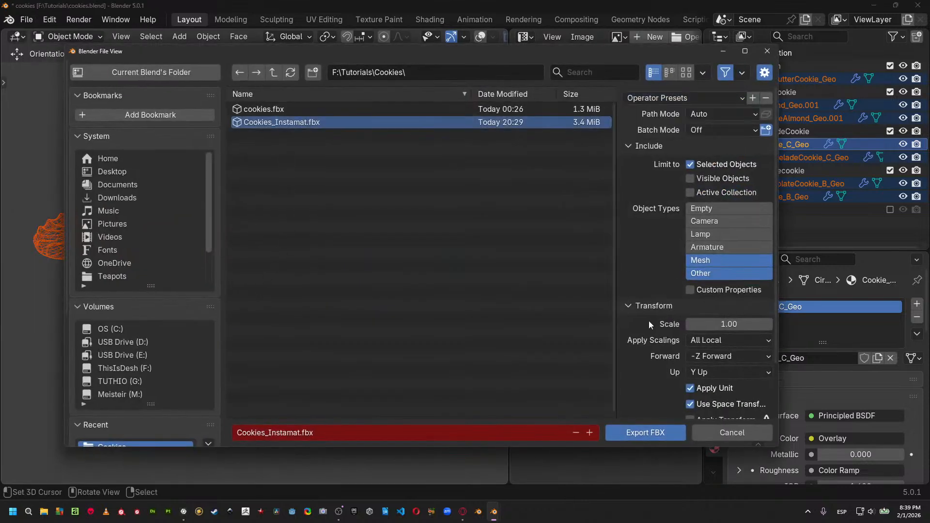
click(647, 431)
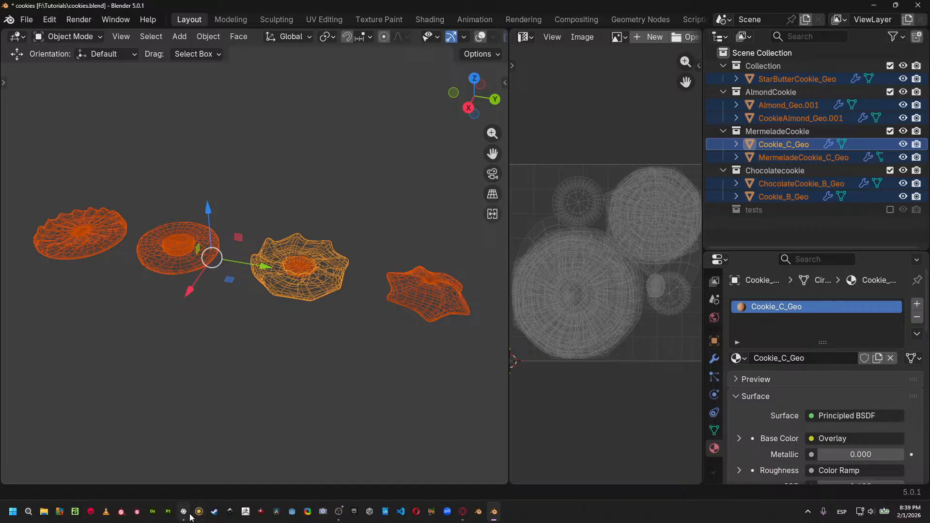
Switch to InstaMAT Studio, replace the project mesh with the re-exported Cookies_Instamat.fbx and review the cookies and their material sections.
mouse_move(190, 516)
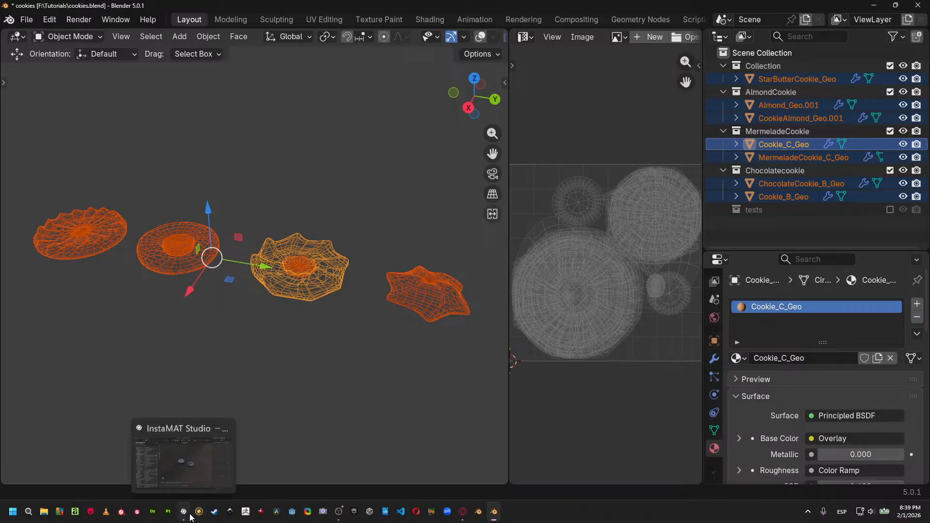
click(189, 517)
scroll(118, 180, up, 4)
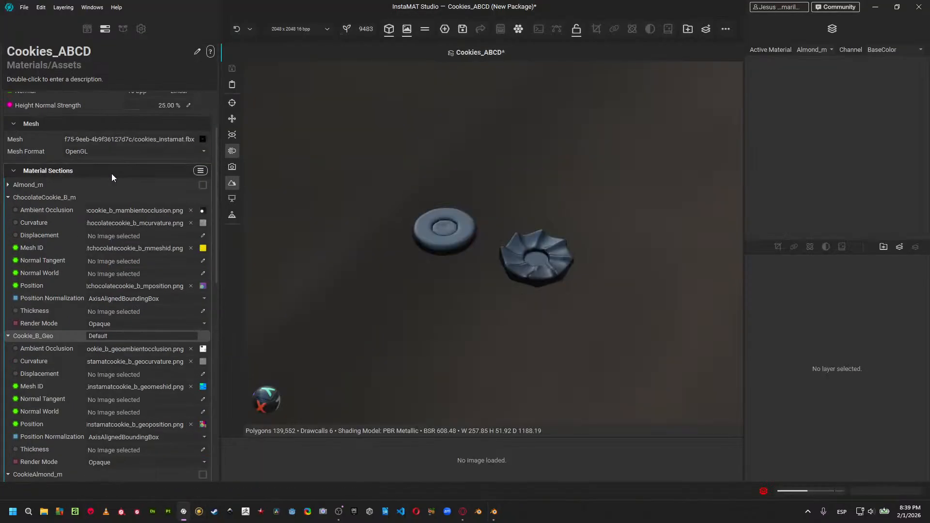
scroll(121, 174, up, 1)
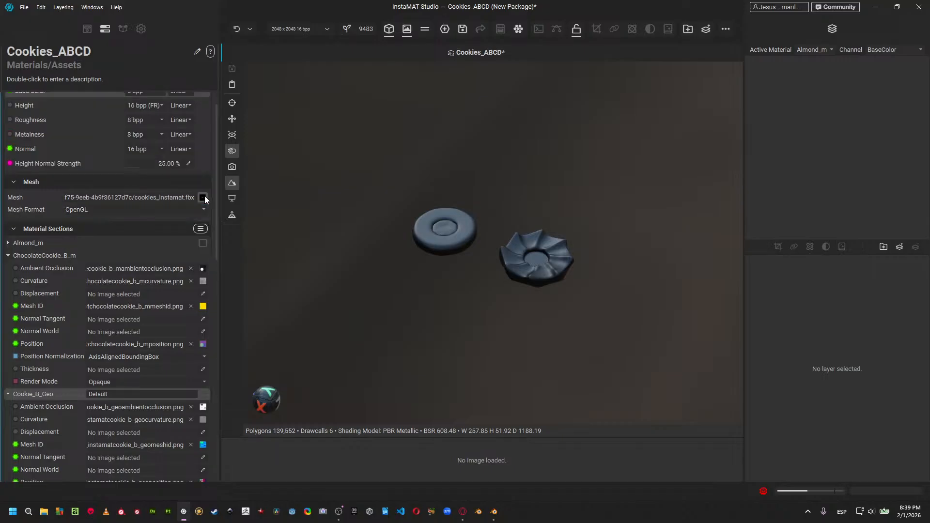
click(204, 199)
click(185, 211)
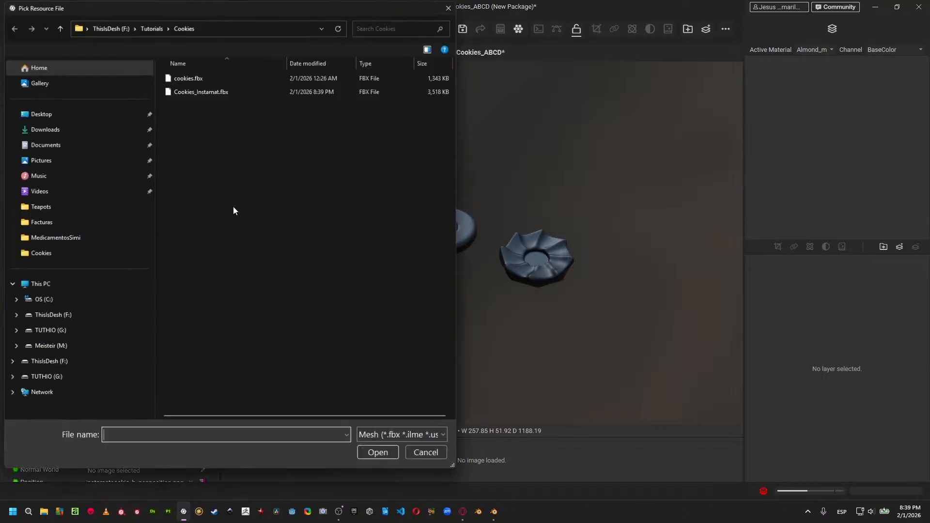
double_click(210, 95)
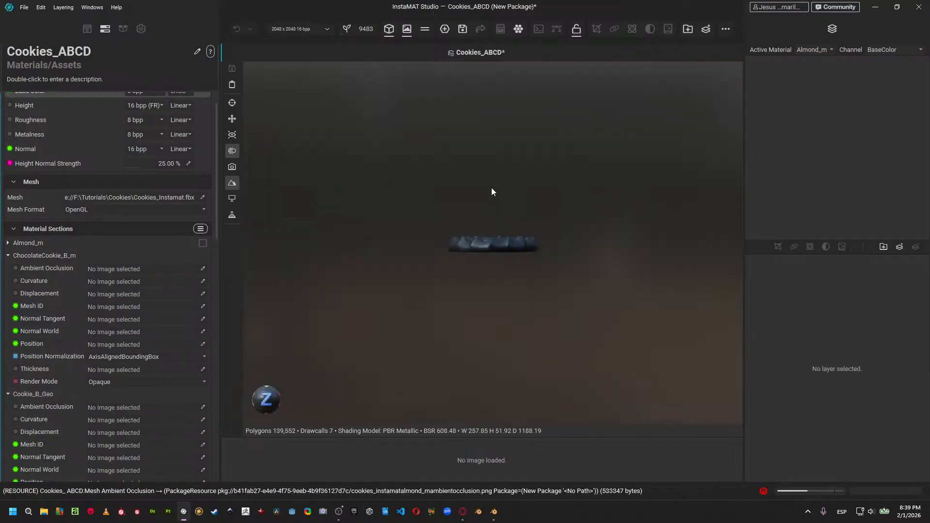
drag(491, 187, 358, 237)
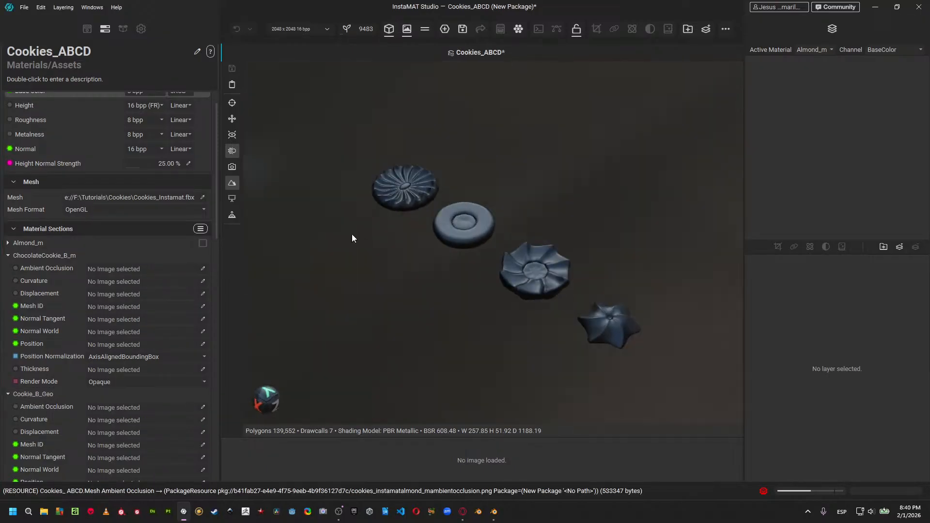
scroll(173, 307, down, 5)
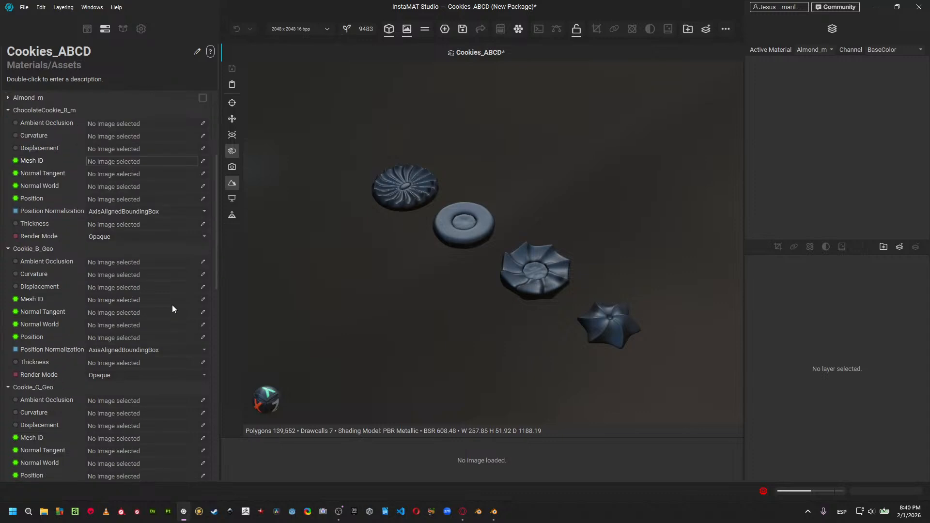
scroll(125, 260, up, 5)
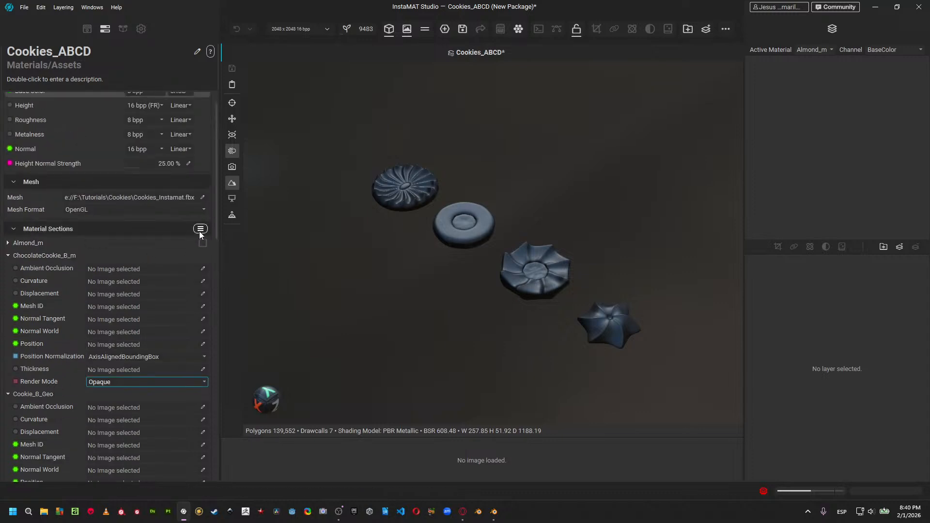
Toggle the visibility of the Almond_m material section to check which part of the cookies it covers.
click(202, 243)
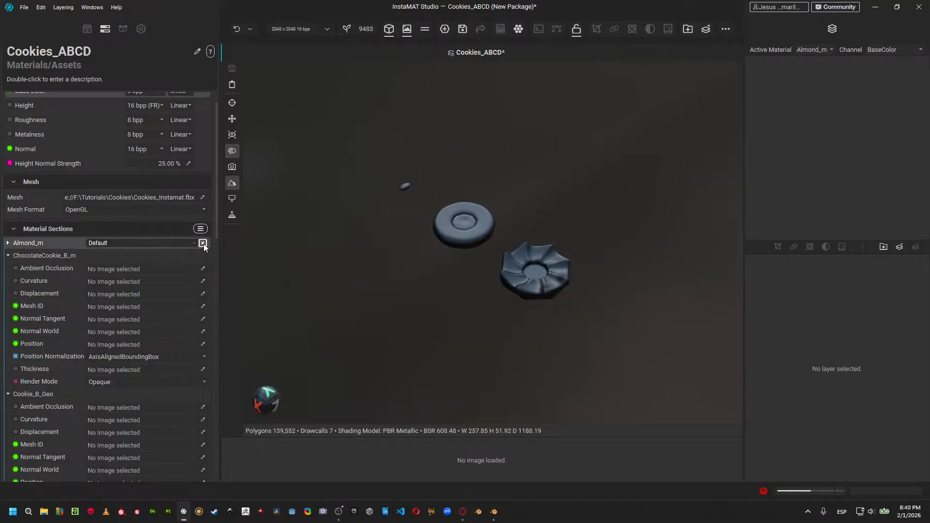
click(203, 244)
click(203, 243)
click(203, 244)
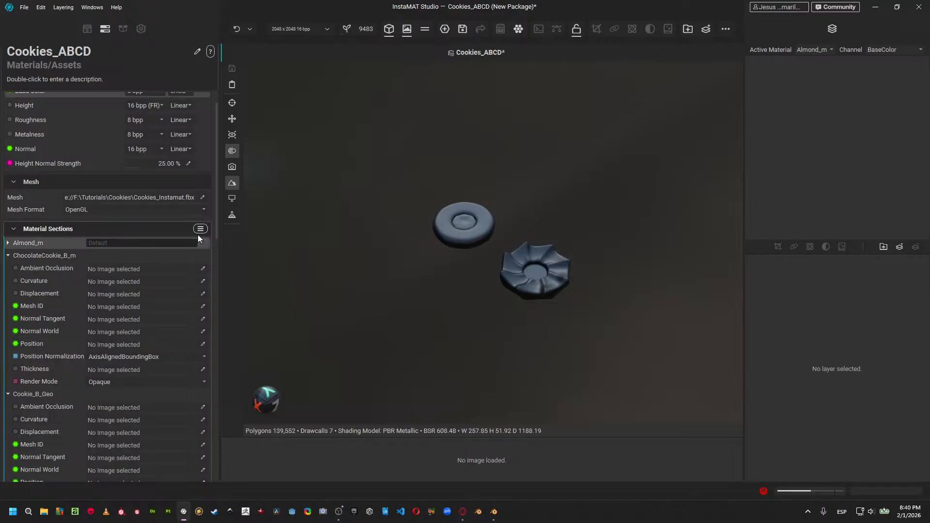
click(203, 244)
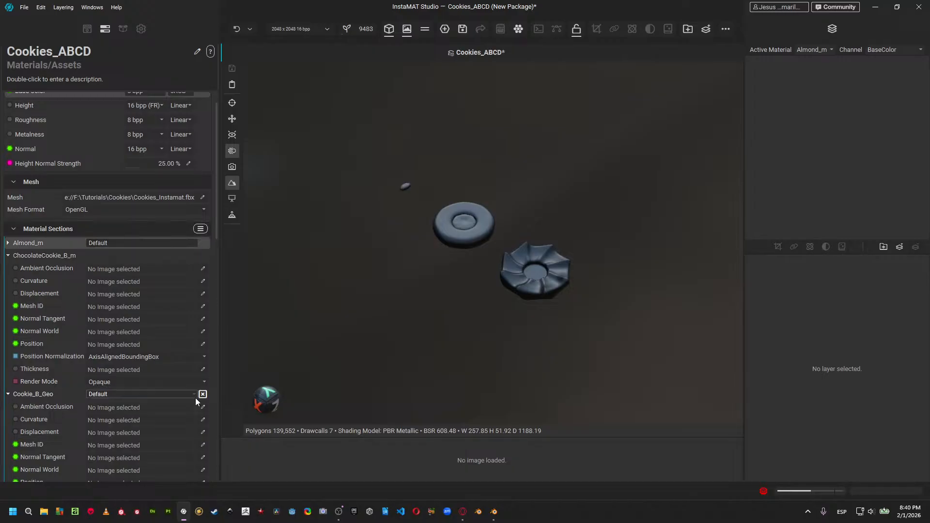
Make the CookieAlmond_m, Mermelade_m and StarButterCookie_m material sections visible again.
scroll(197, 392, down, 3)
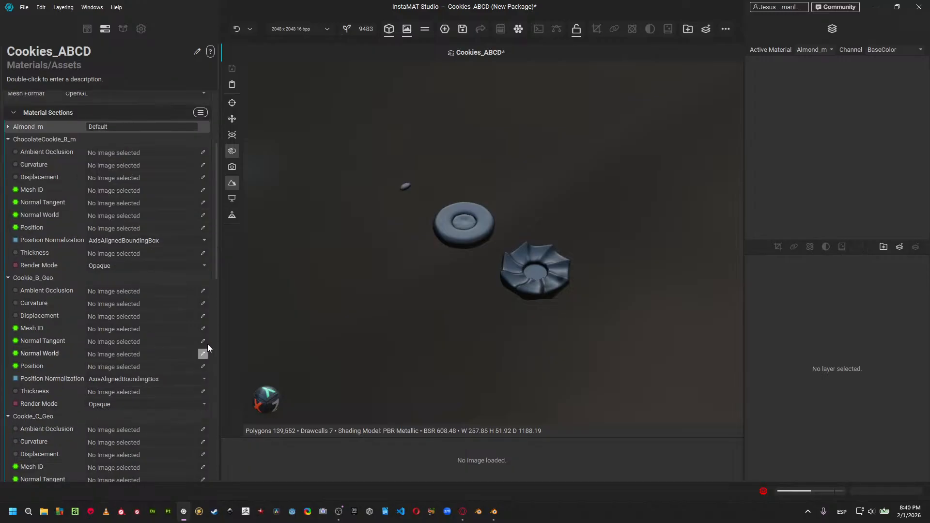
scroll(213, 315, down, 3)
click(203, 439)
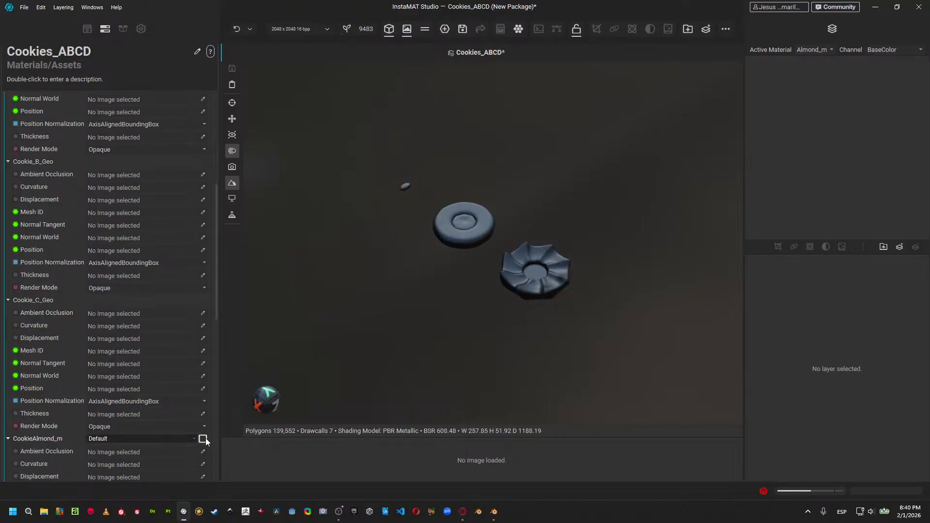
scroll(207, 301, down, 4)
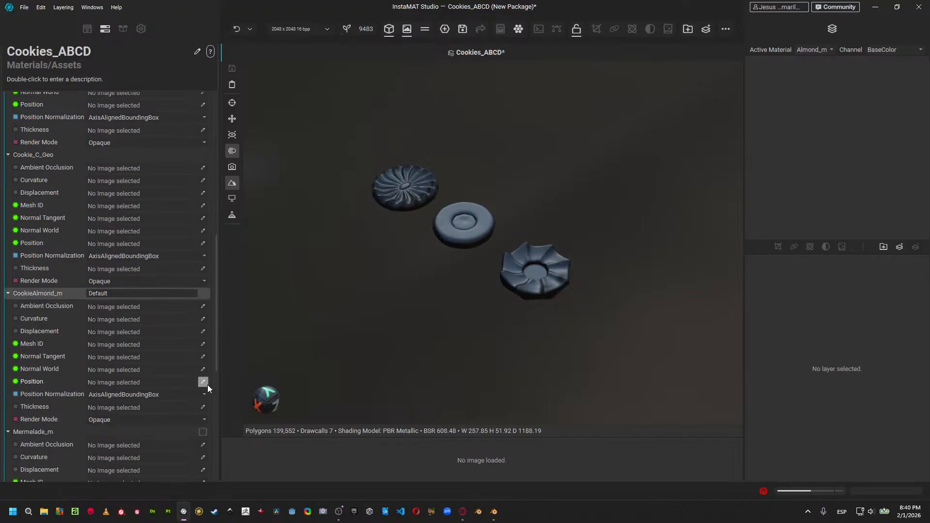
click(203, 432)
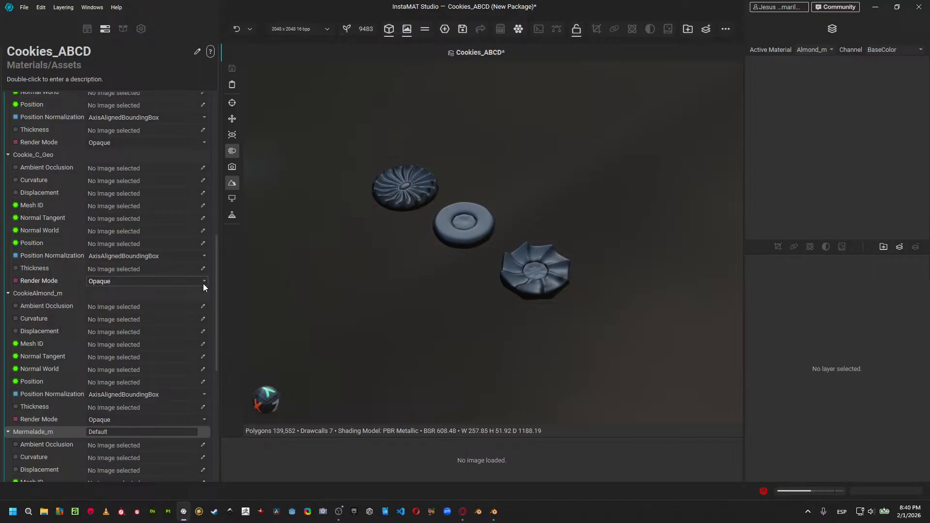
scroll(203, 298, down, 8)
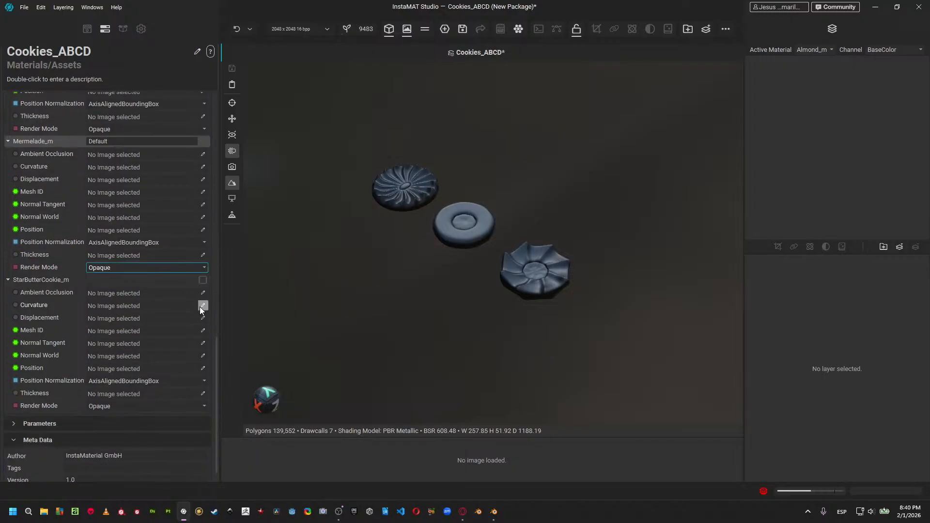
click(203, 280)
scroll(161, 248, up, 12)
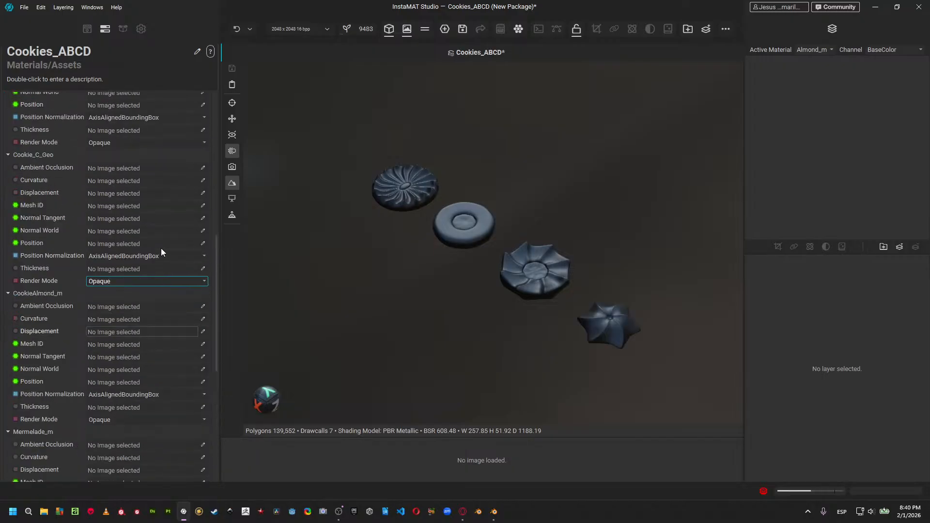
Bake the mesh data at 2048 × 2048 with the current settings, replacing all existing package resources, and close Mesh Baking.
click(200, 199)
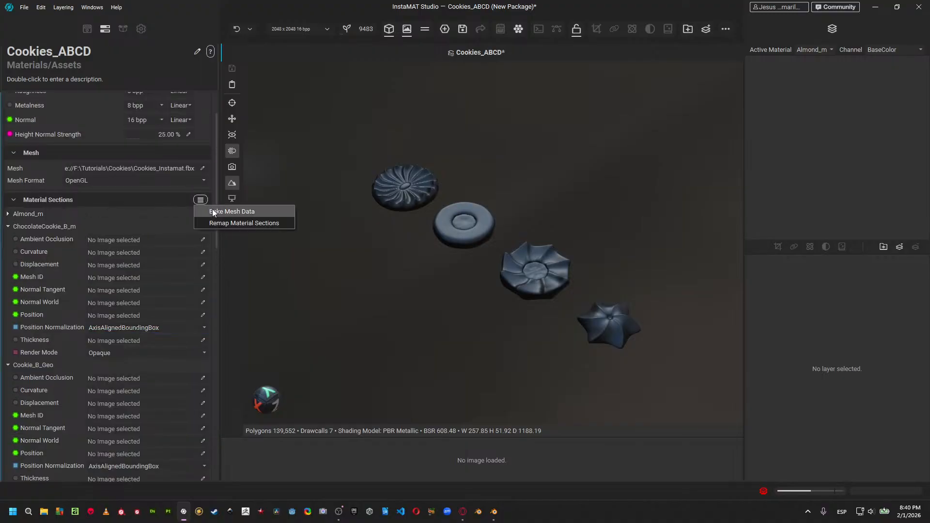
click(214, 208)
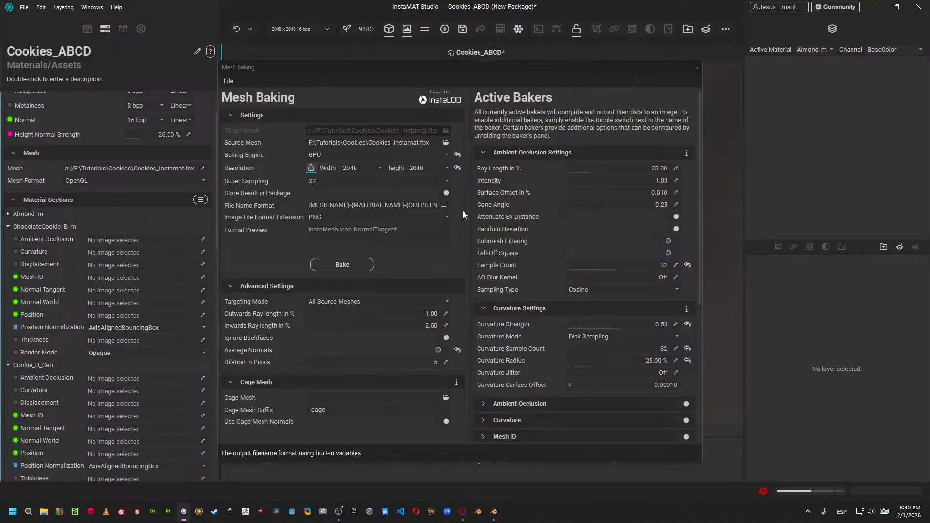
click(358, 266)
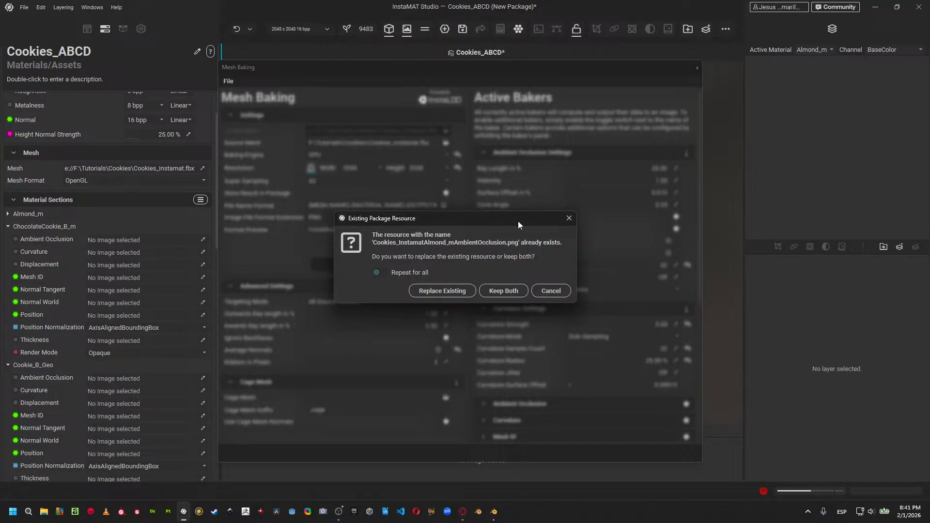
click(400, 272)
click(437, 291)
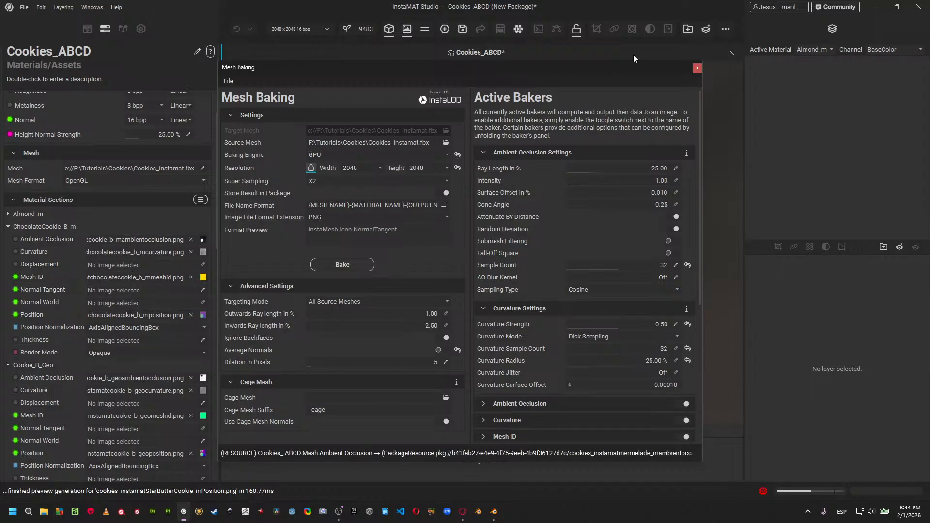
click(699, 68)
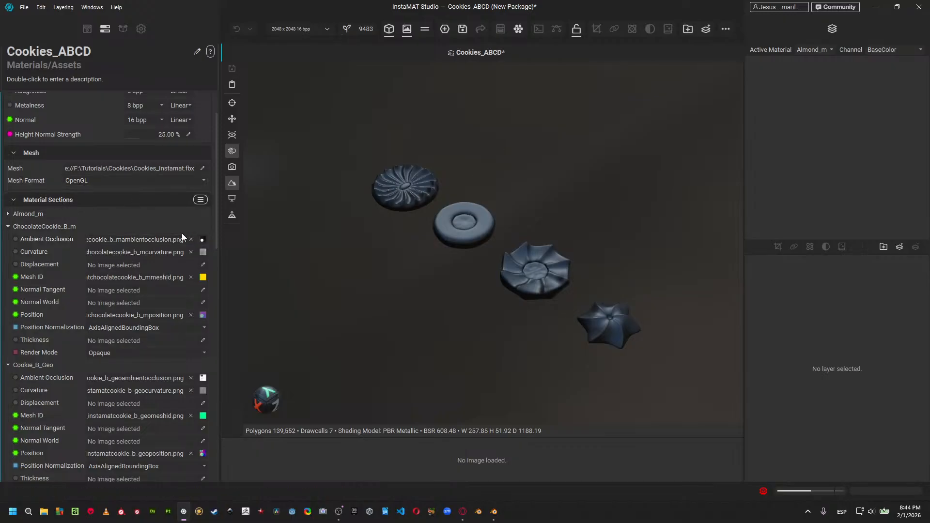
Collapse the Cookie_B_Geo, Cookie_C_Geo, CookieAlmond_m, Mermelade_m and StarButterCookie_m entries in the material sections list.
mouse_move(195, 231)
click(202, 226)
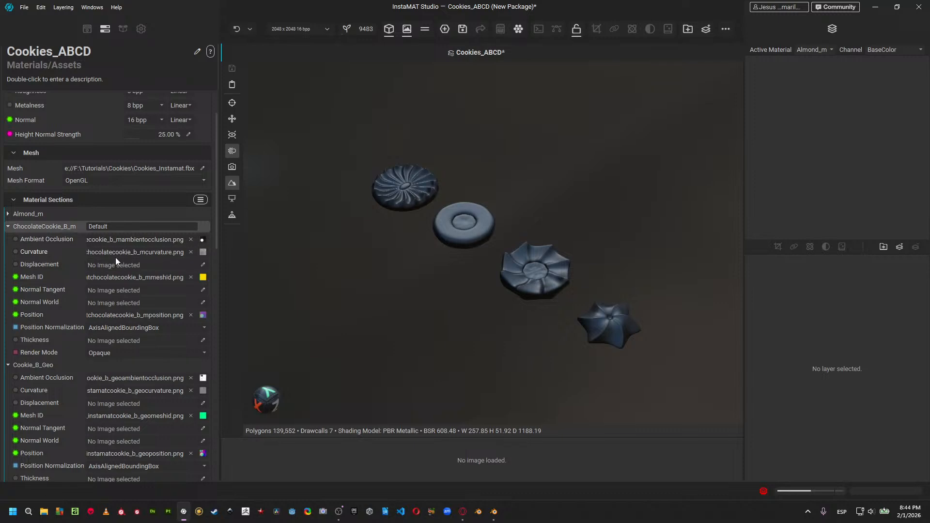
scroll(194, 380, down, 2)
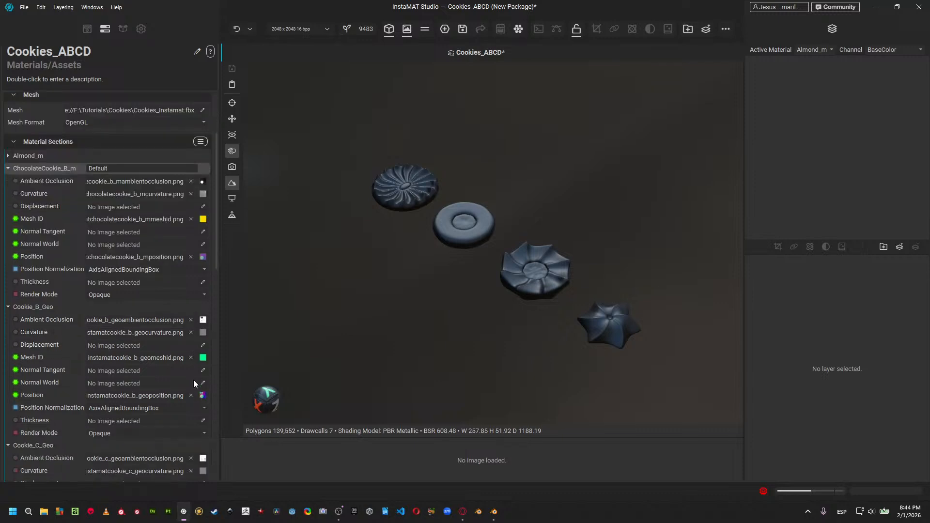
click(203, 307)
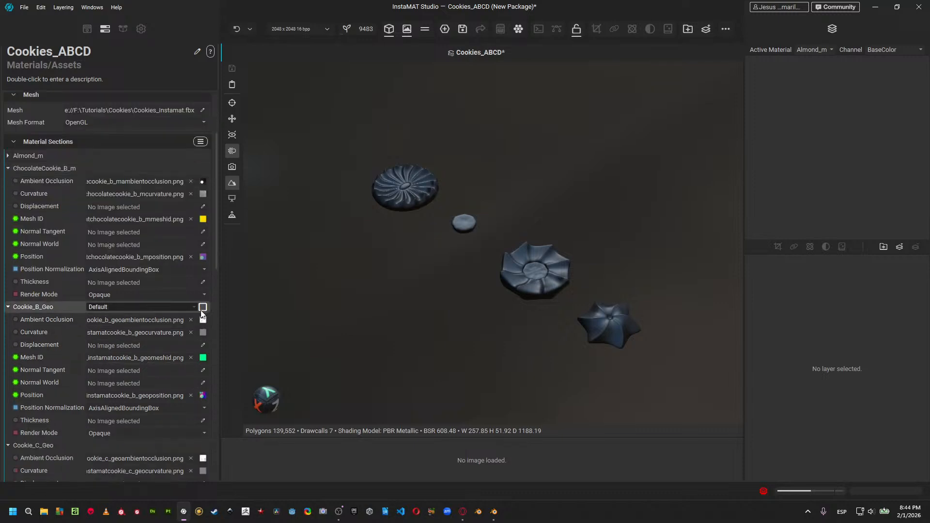
click(8, 307)
click(8, 320)
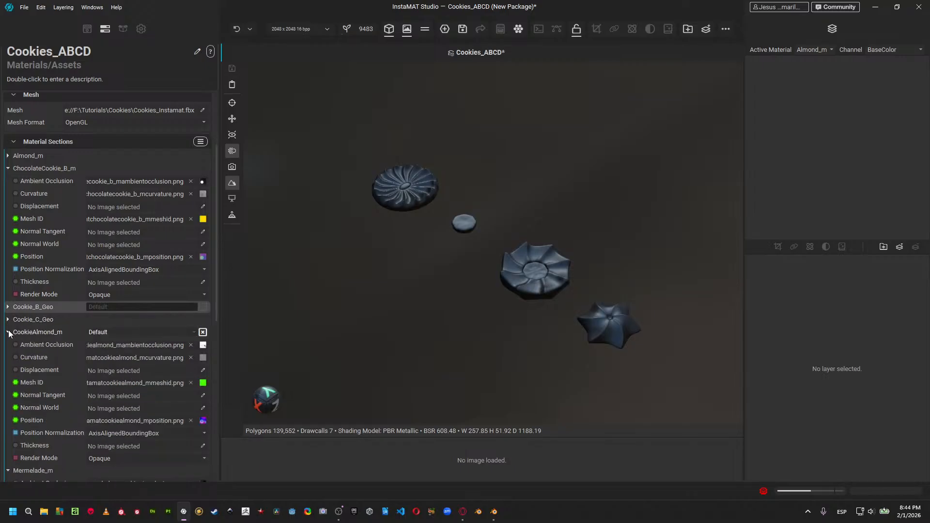
click(8, 332)
click(8, 345)
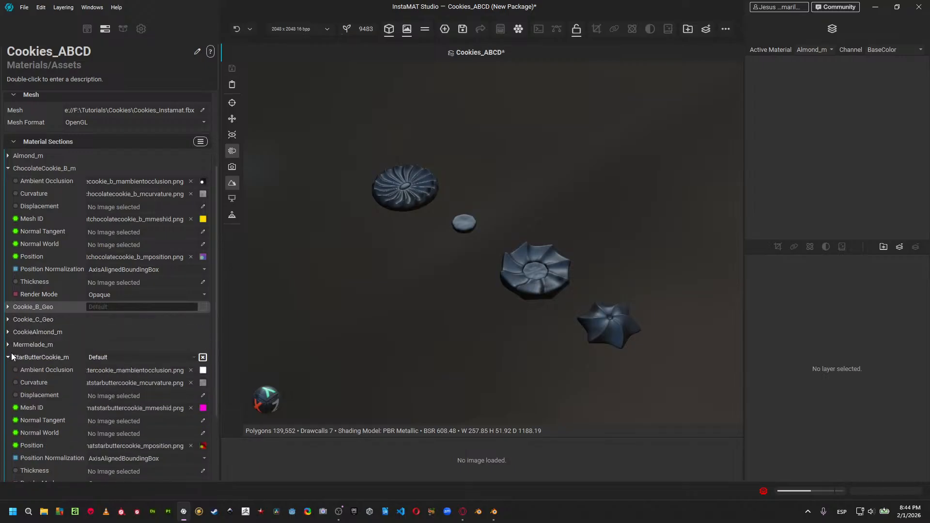
click(8, 357)
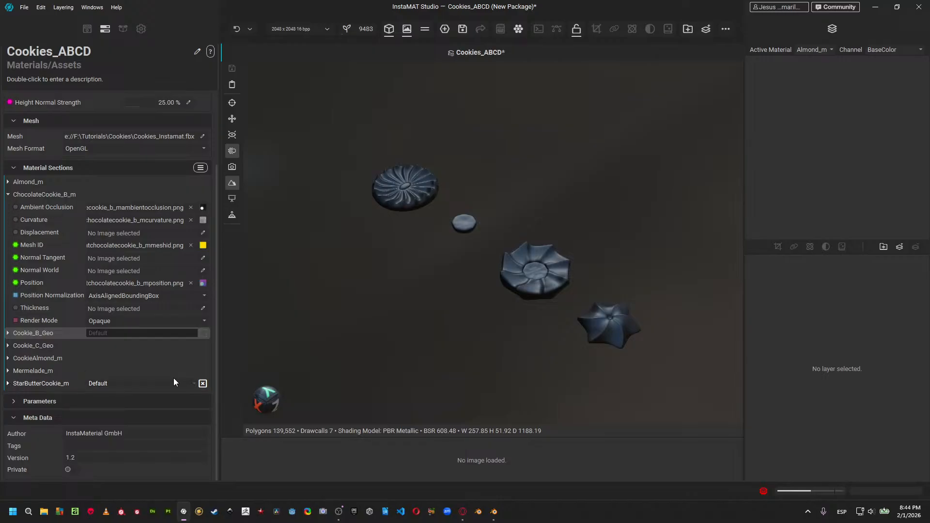
Isolate the round cookie by showing Cookie_B_Geo, hiding every section except it and ChocolateCookie_B_m, and collapse ChocolateCookie_B_m.
click(202, 383)
click(202, 371)
click(203, 359)
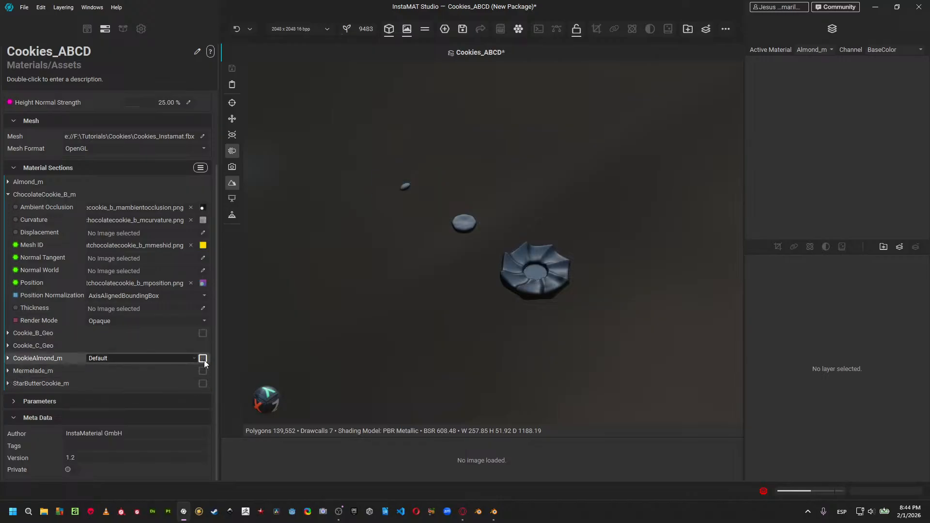
click(203, 346)
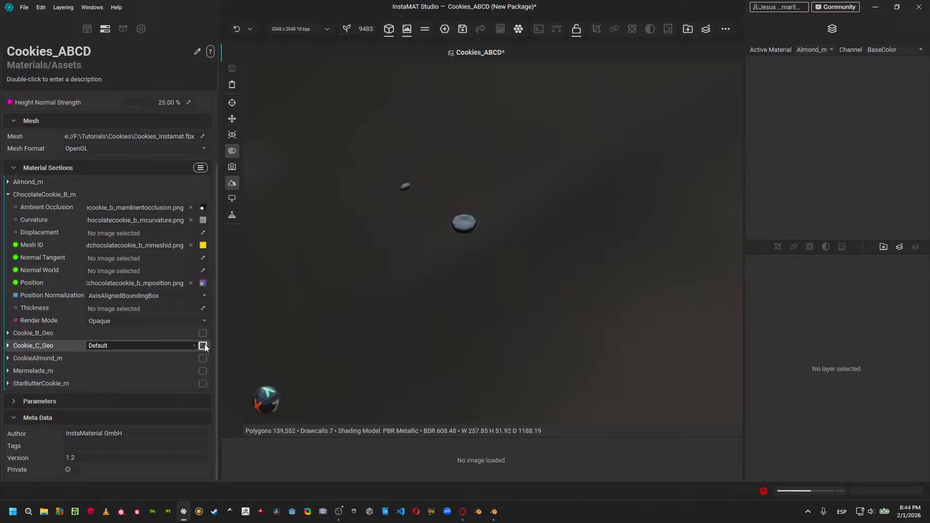
click(202, 333)
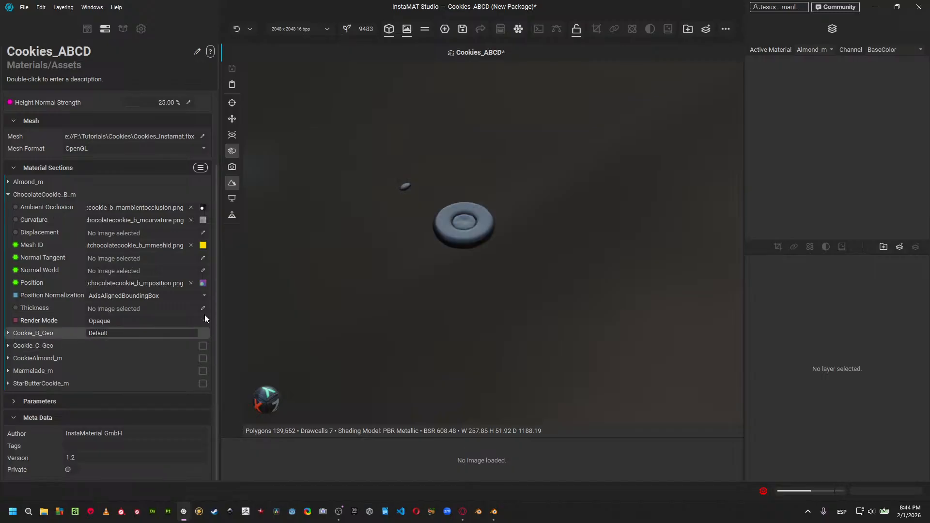
scroll(73, 368, up, 1)
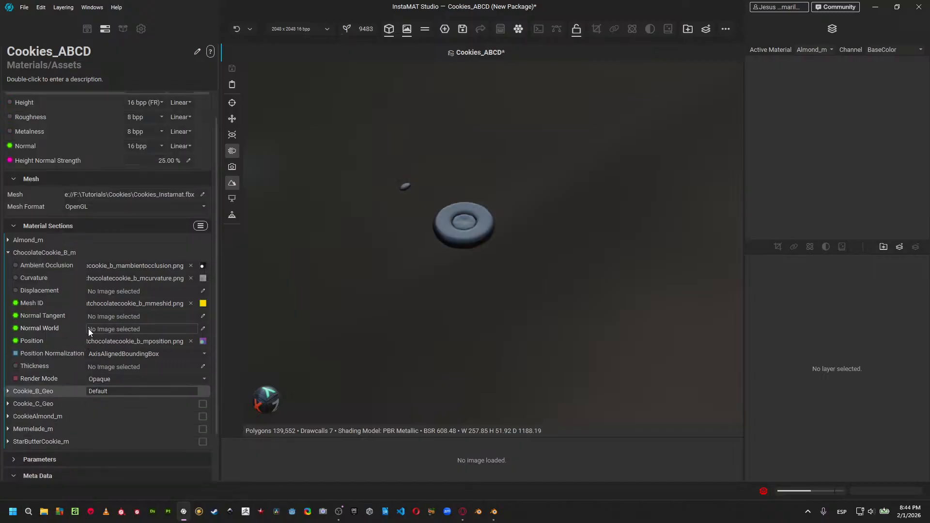
click(202, 240)
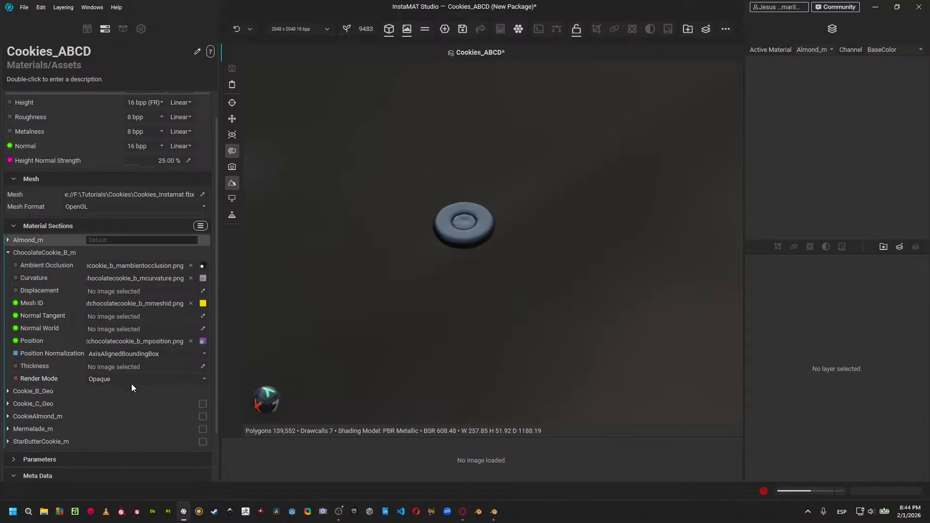
click(10, 253)
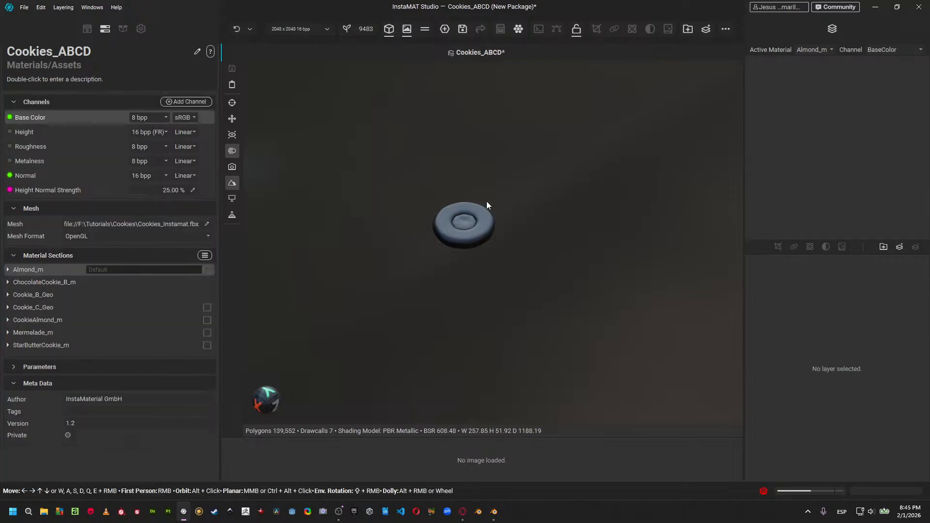
Examine the round cookie up close and preview the baked ambient occlusion and curvature maps of Cookie_B_Geo.
alt+drag(487, 202, 450, 267)
scroll(449, 264, up, 6)
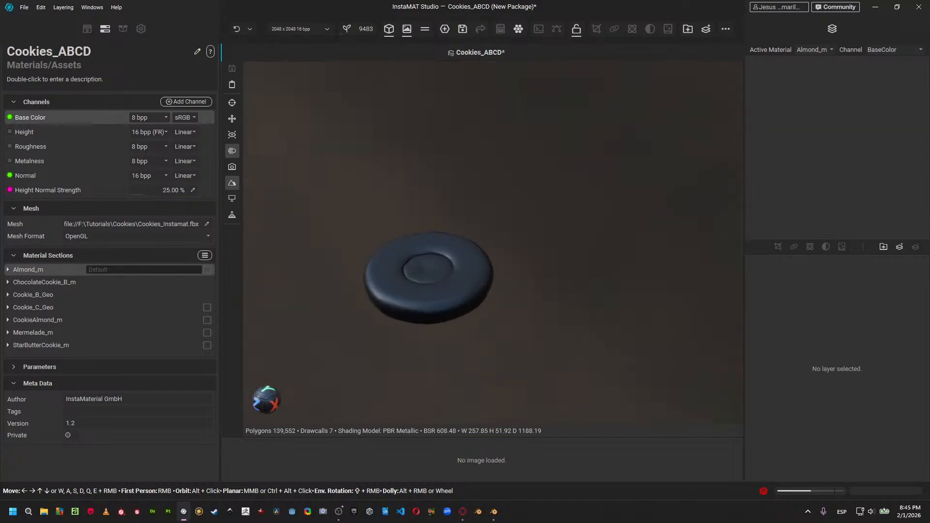
middle_drag(408, 278, 464, 241)
alt+drag(464, 241, 429, 249)
middle_drag(470, 237, 423, 232)
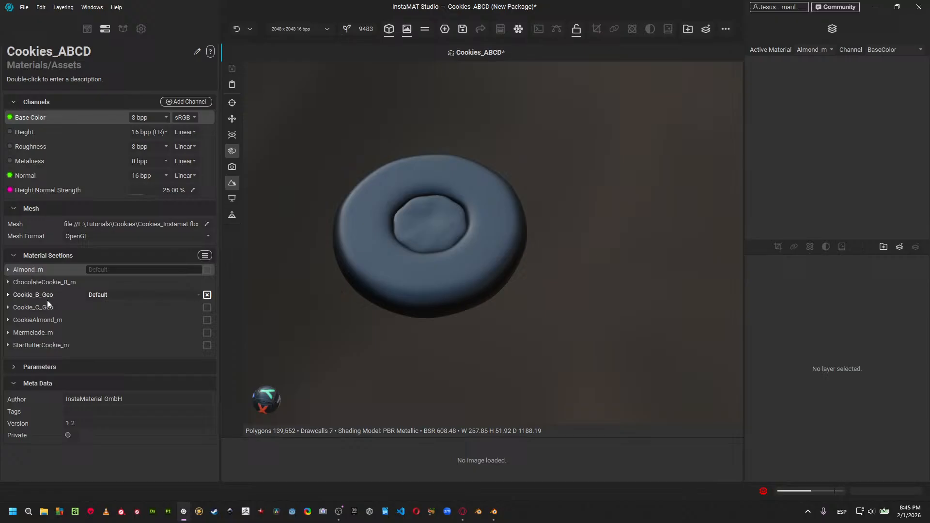
click(9, 295)
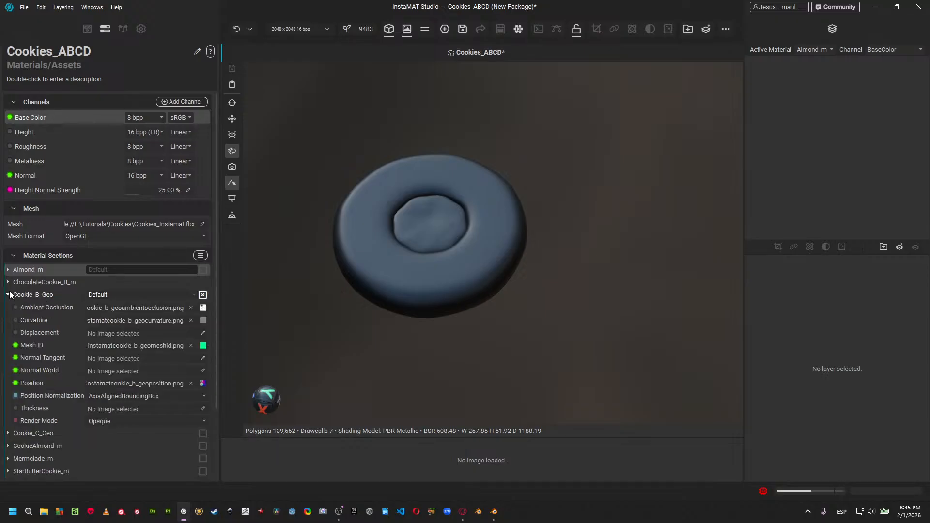
mouse_move(208, 310)
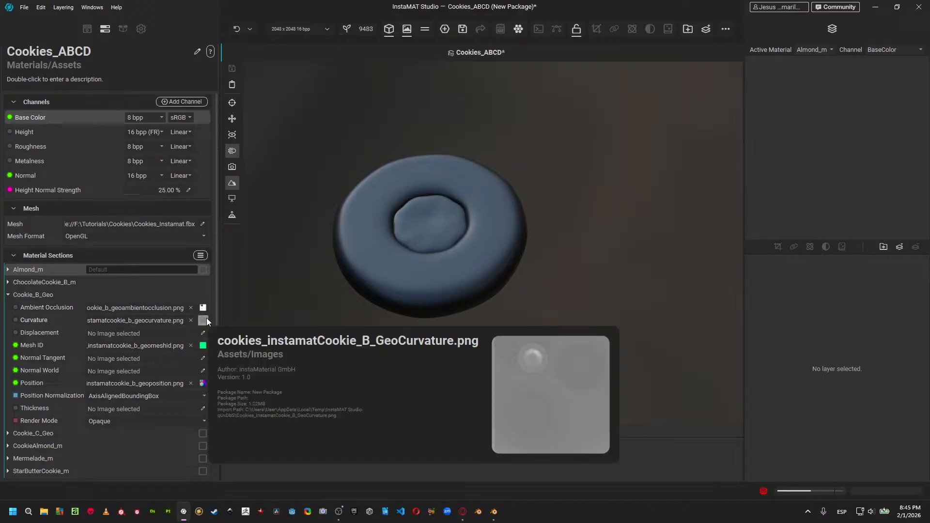
Preview the baked ambient occlusion map of Almond_m and the mesh ID and curvature maps of ChocolateCookie_B_m.
click(8, 270)
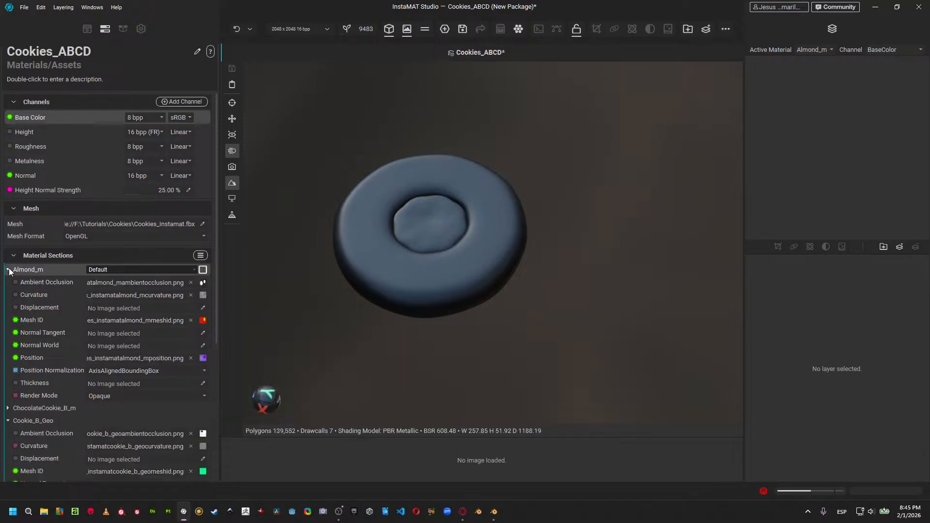
mouse_move(206, 283)
click(10, 268)
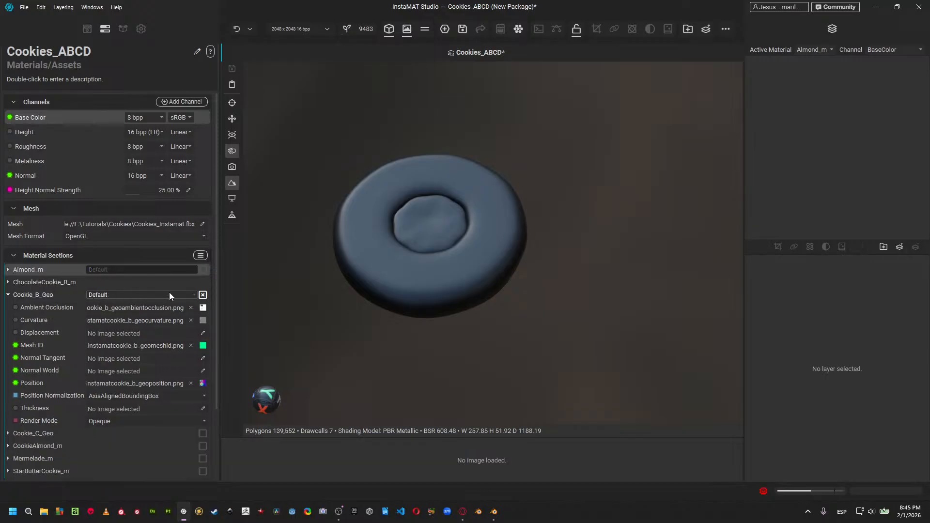
click(8, 282)
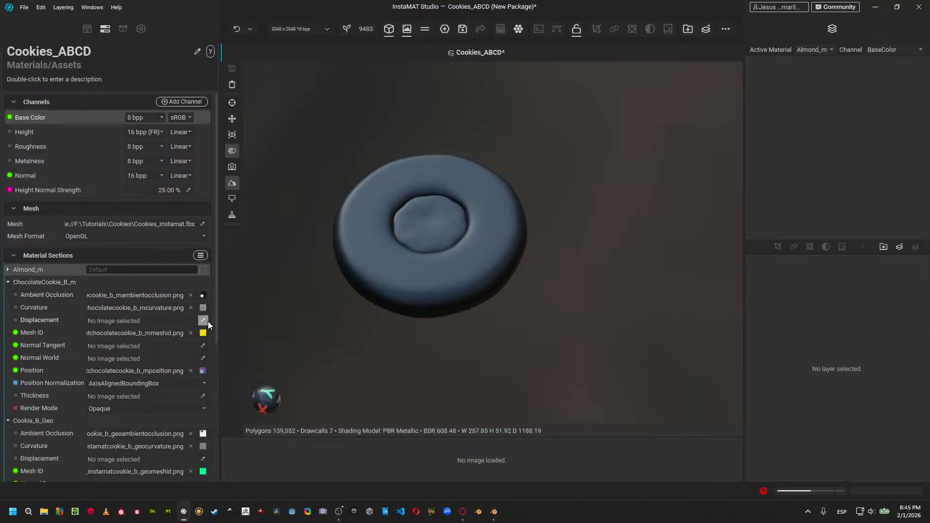
mouse_move(204, 334)
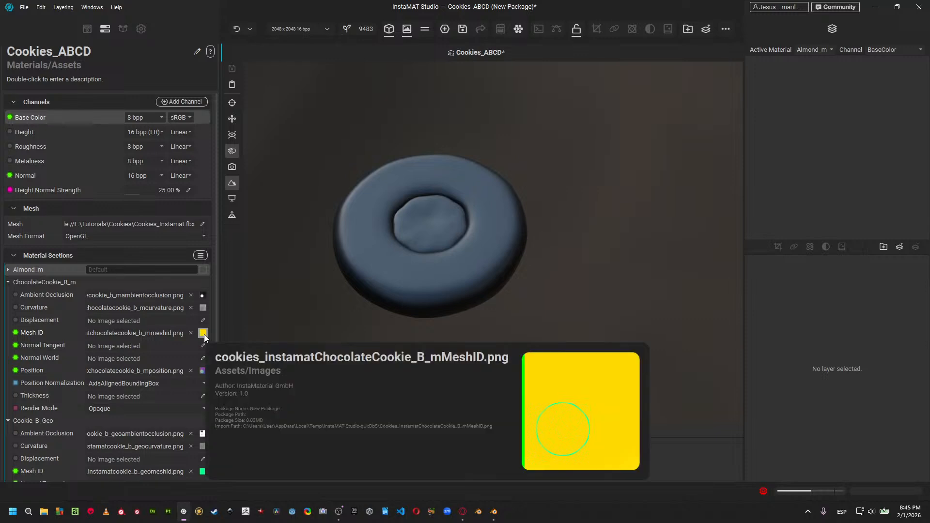
mouse_move(204, 307)
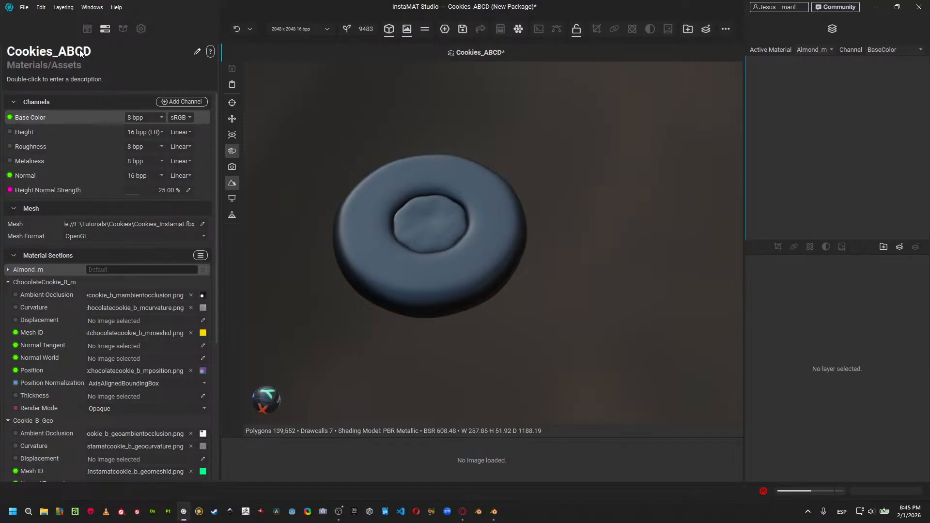
Add the Generic_PBR material from the LayerMaterials library category to the layer stack of the active material.
click(90, 33)
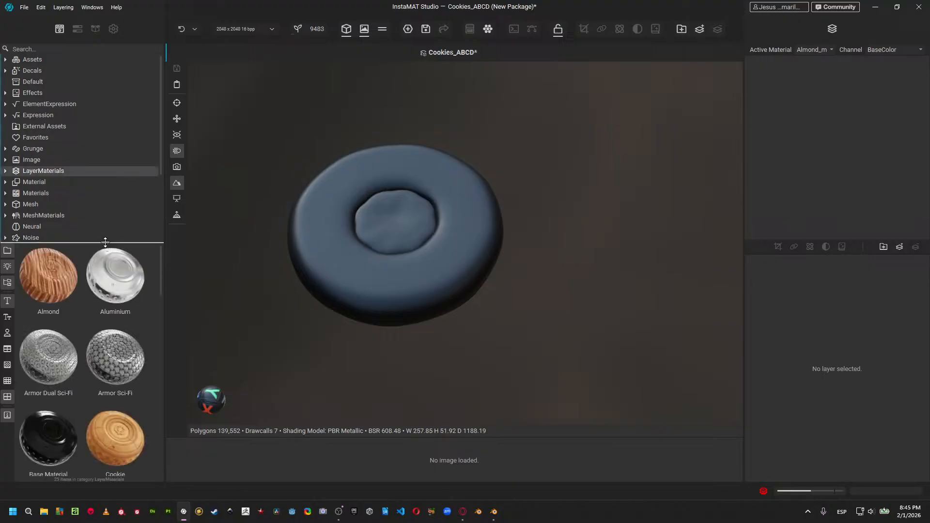
drag(105, 243, 104, 129)
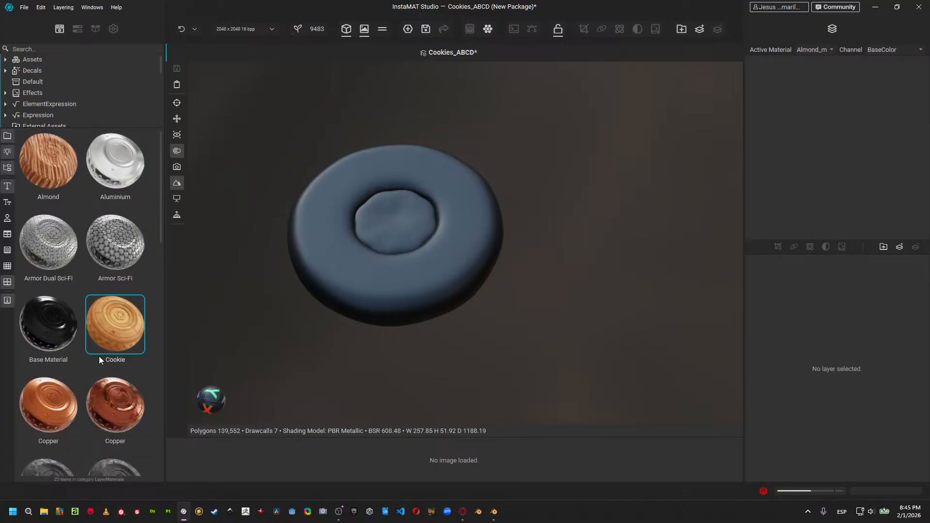
mouse_move(115, 334)
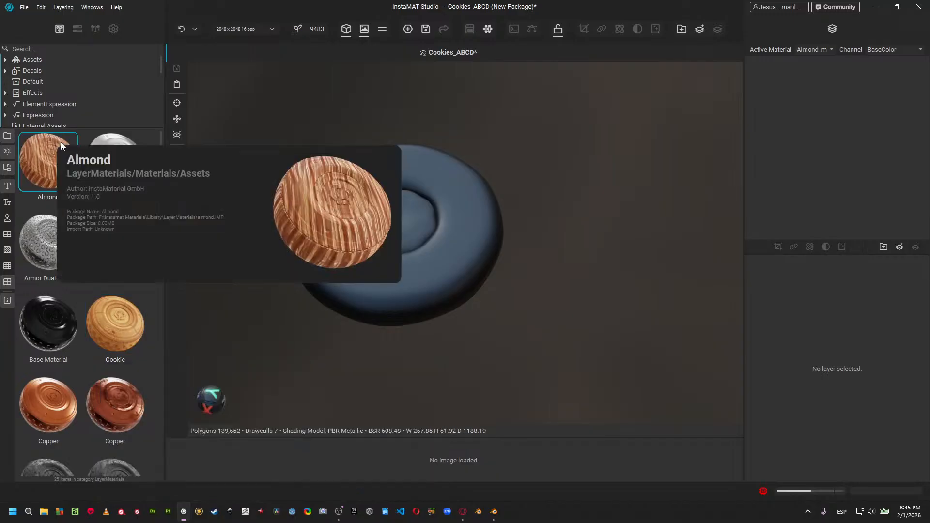
scroll(92, 338, down, 3)
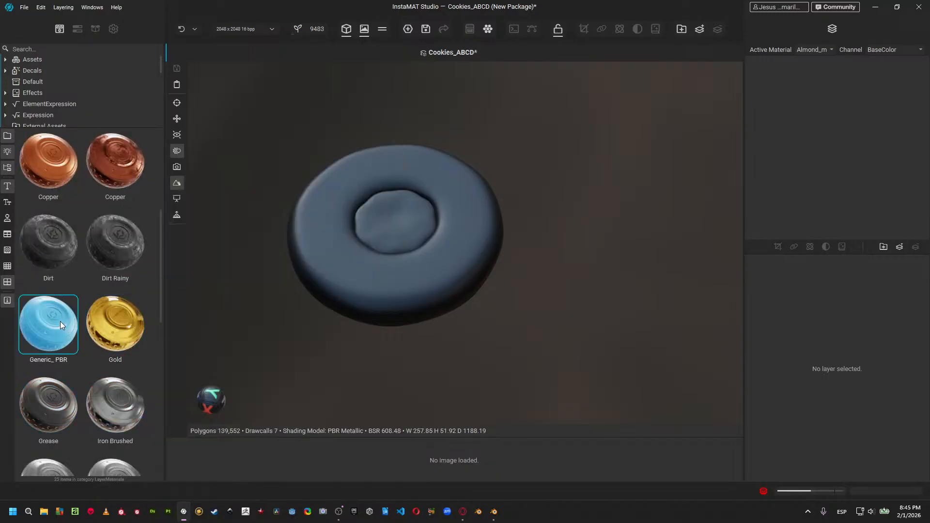
mouse_move(56, 321)
drag(48, 320, 871, 150)
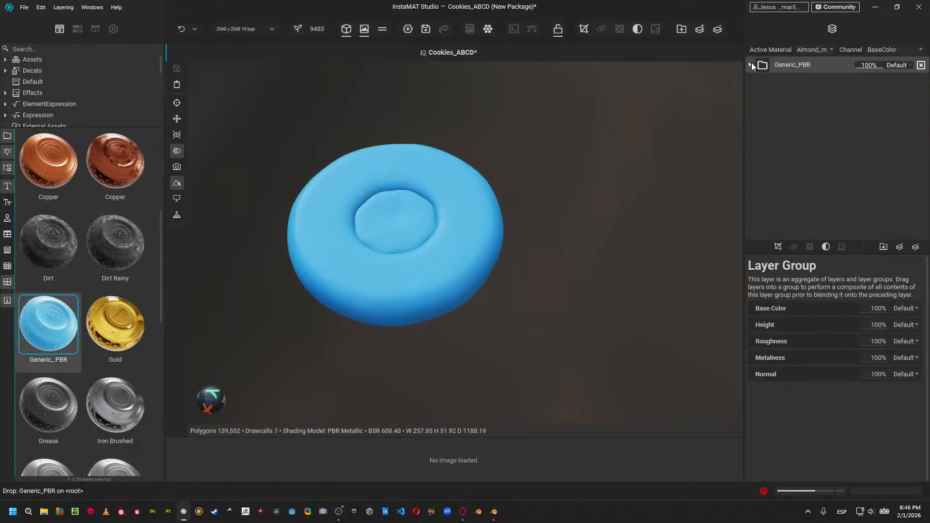
Widen the layer stack area, expand the Generic_PBR group and examine the channel settings of its c, r, m and hg layers.
drag(746, 75, 657, 68)
click(660, 66)
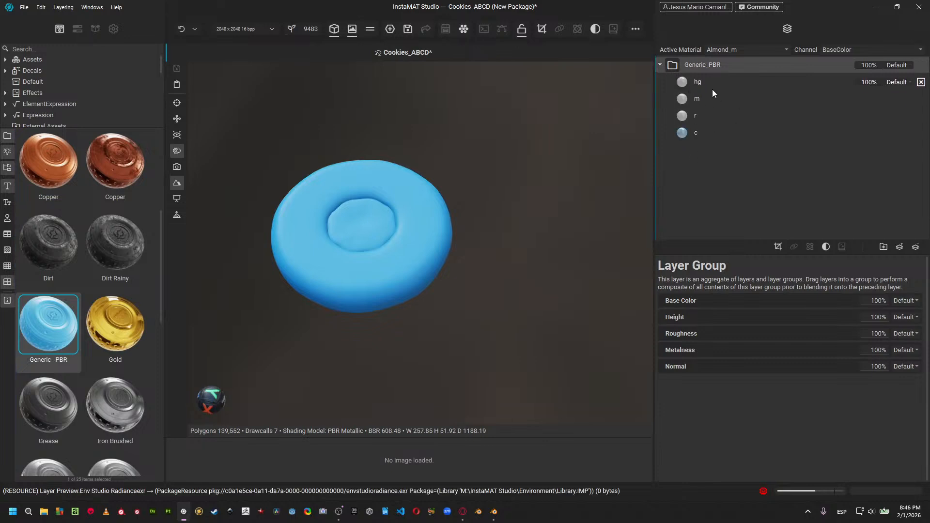
click(697, 132)
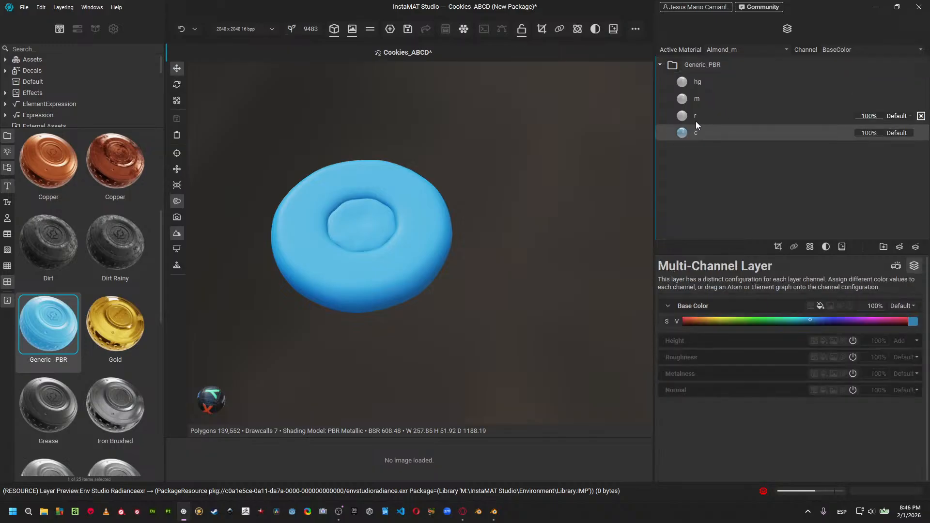
click(698, 115)
click(703, 97)
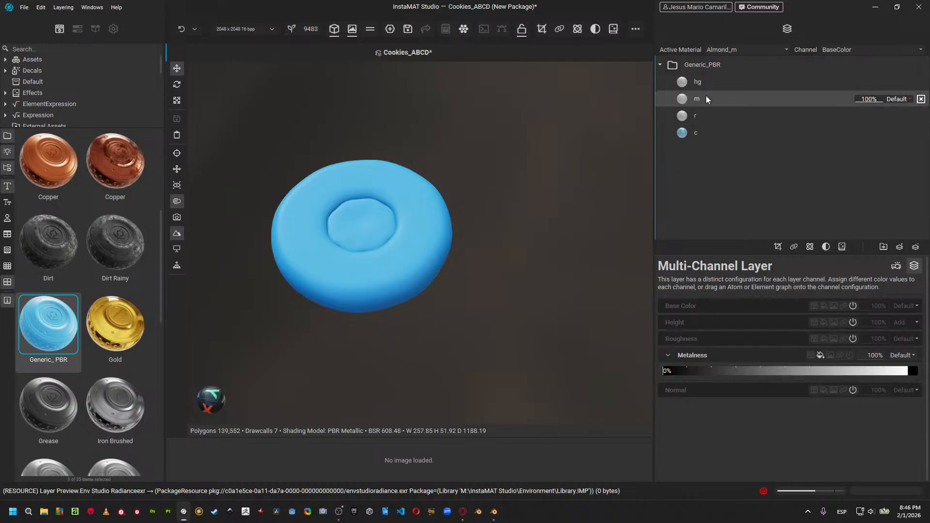
click(698, 85)
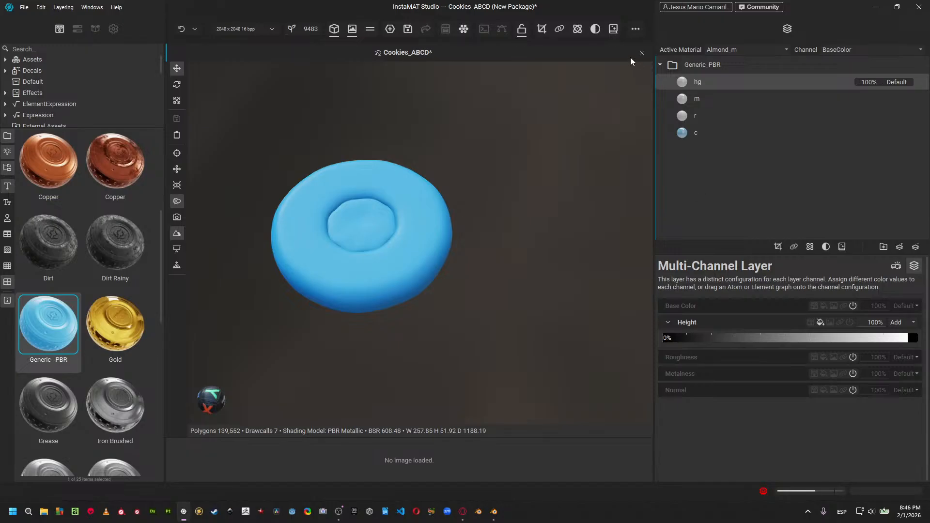
Enlarge the material library area and examine the layer projection settings of the c layer.
click(709, 131)
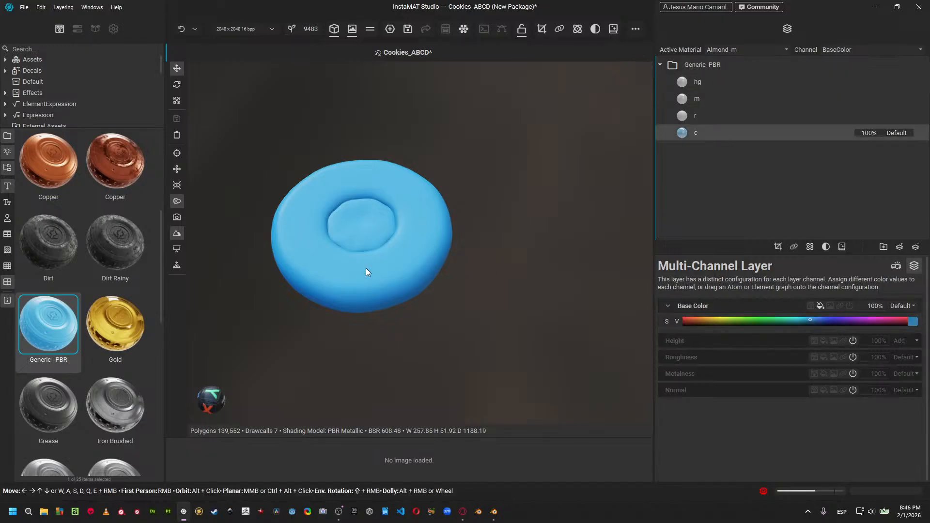
scroll(366, 272, up, 5)
scroll(111, 280, up, 3)
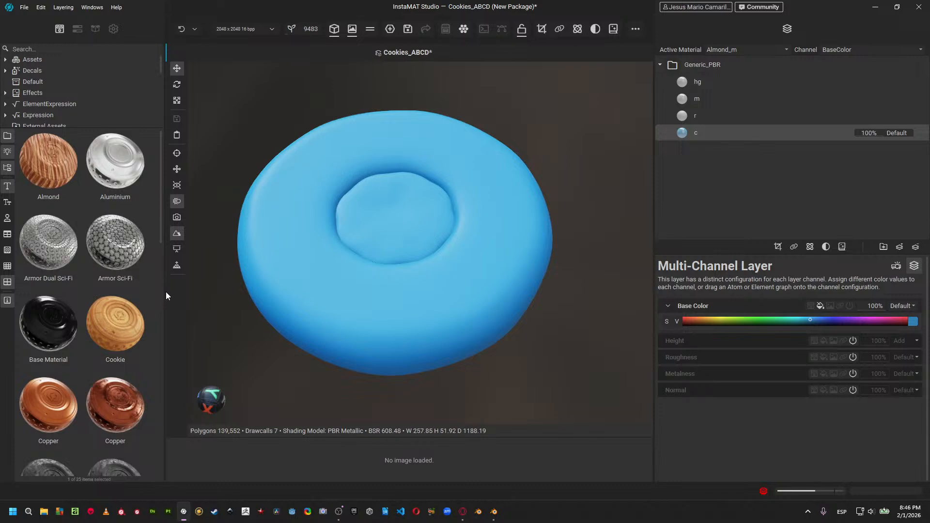
drag(165, 291, 274, 284)
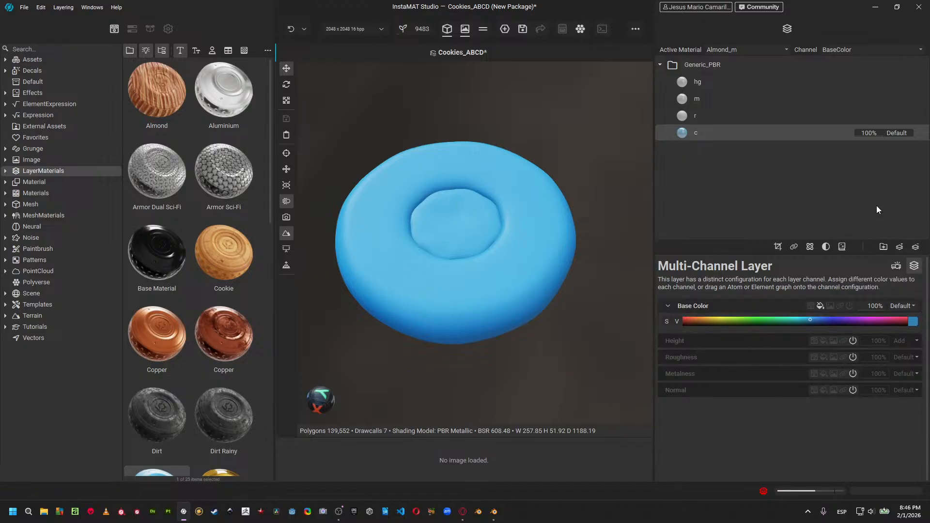
click(896, 266)
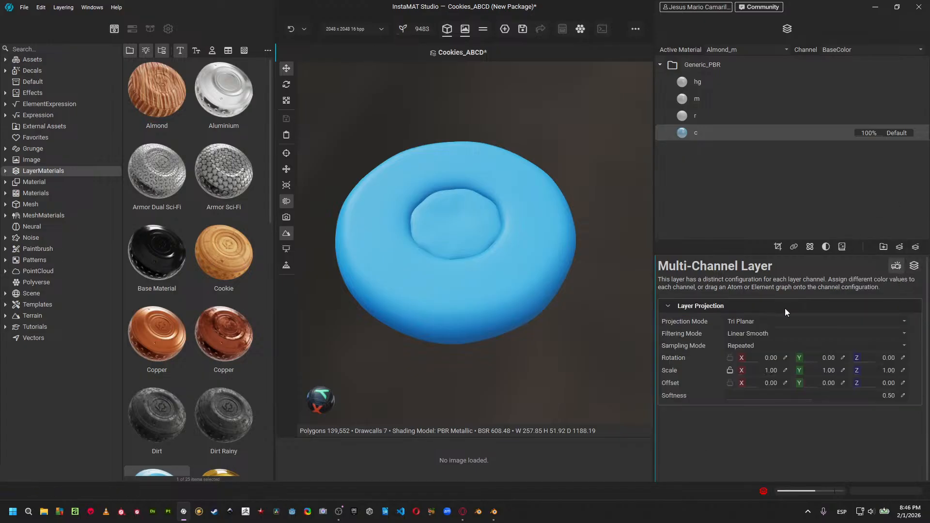
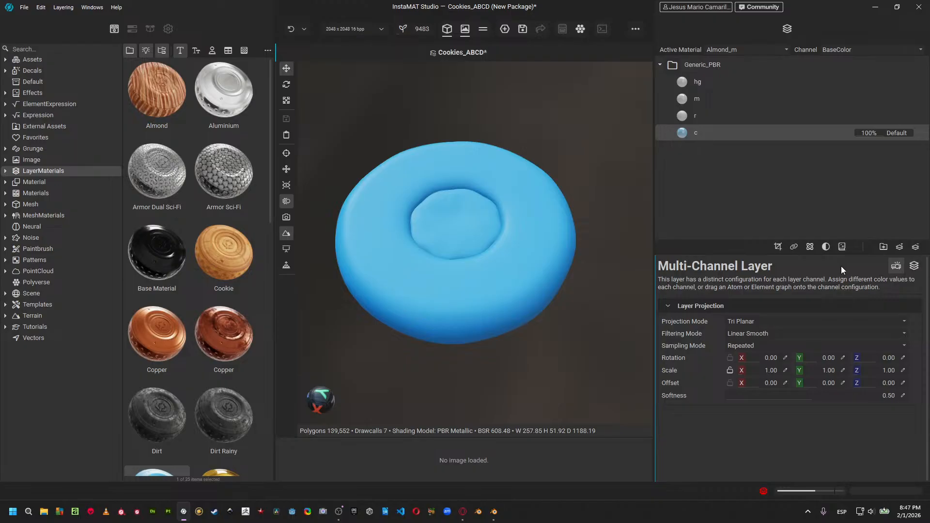
click(913, 266)
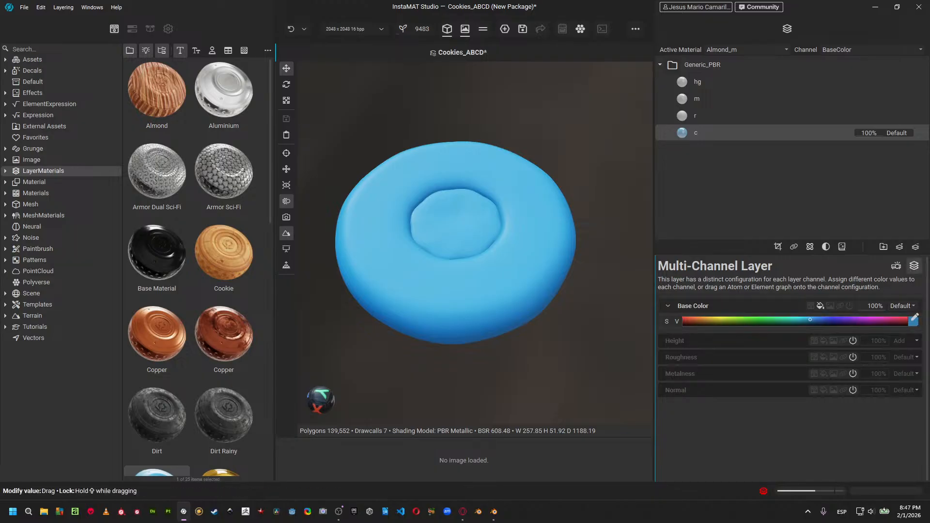
Set the c layer's base color to the tan sampled from the Cookie material thumbnail, lowering its HSV value to 0.6197.
click(913, 321)
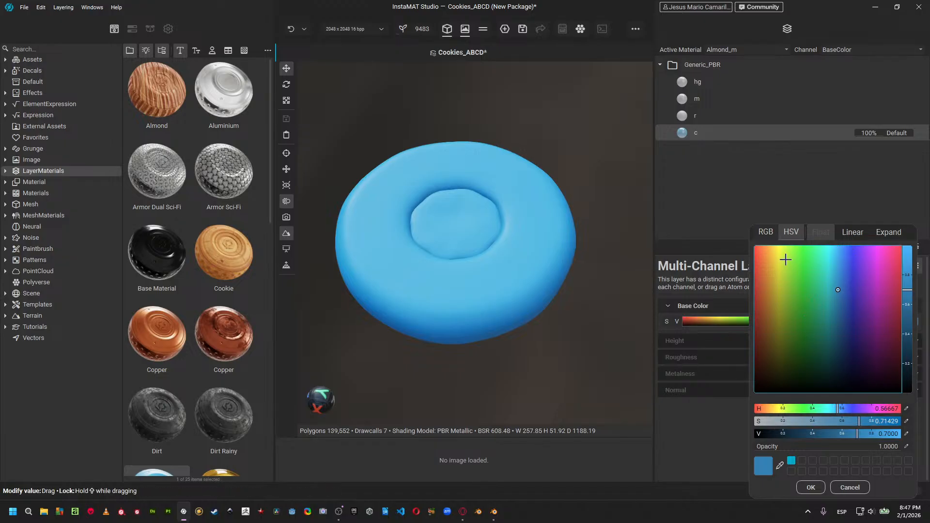
click(781, 466)
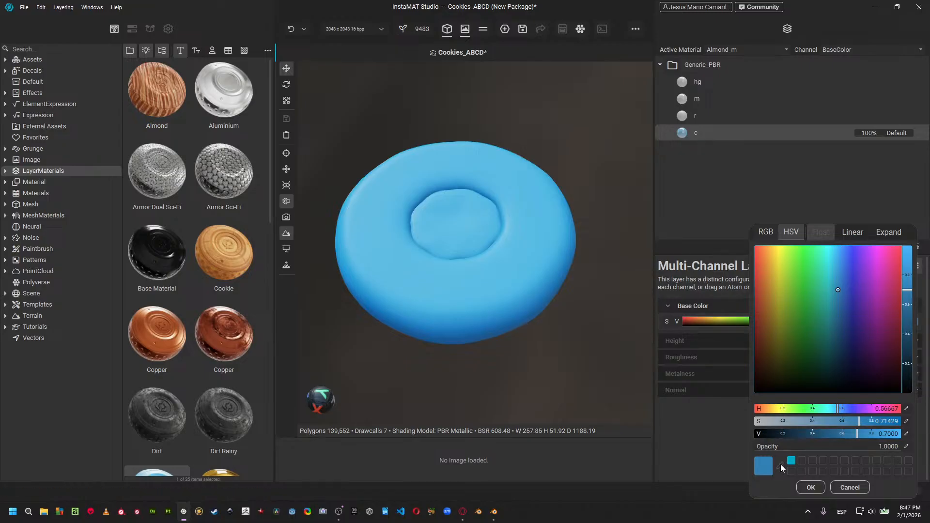
click(238, 262)
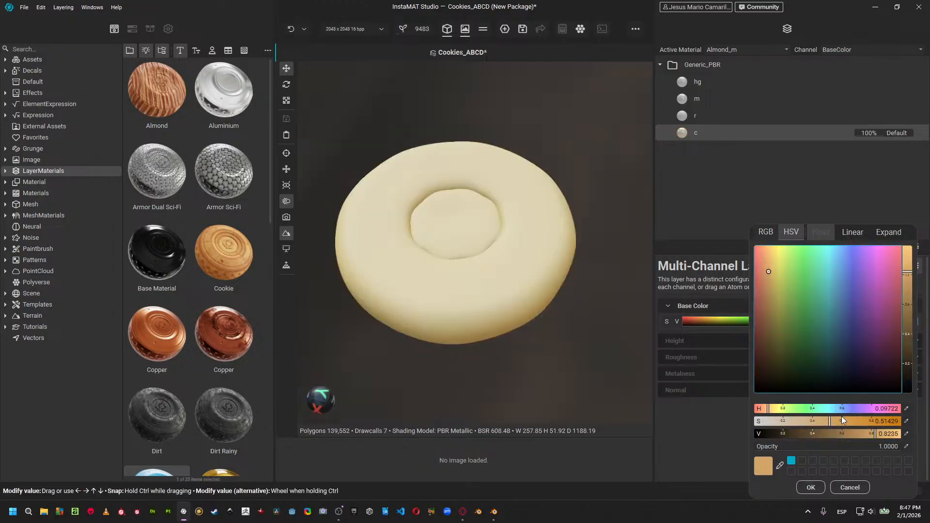
click(875, 433)
drag(875, 433, 865, 435)
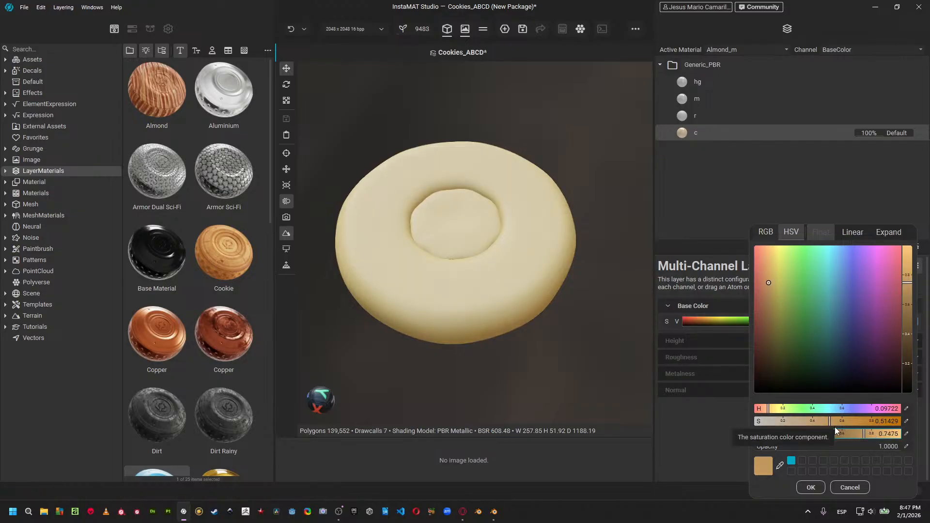
click(846, 432)
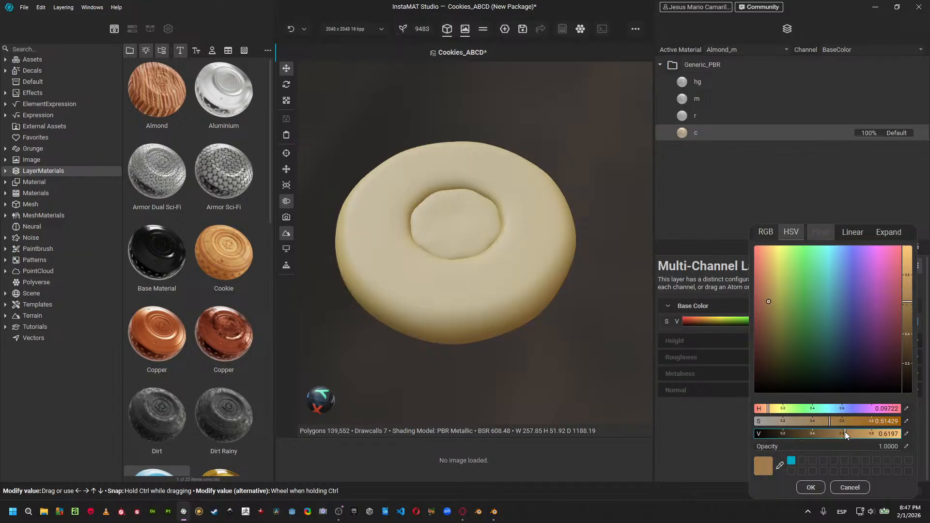
click(819, 486)
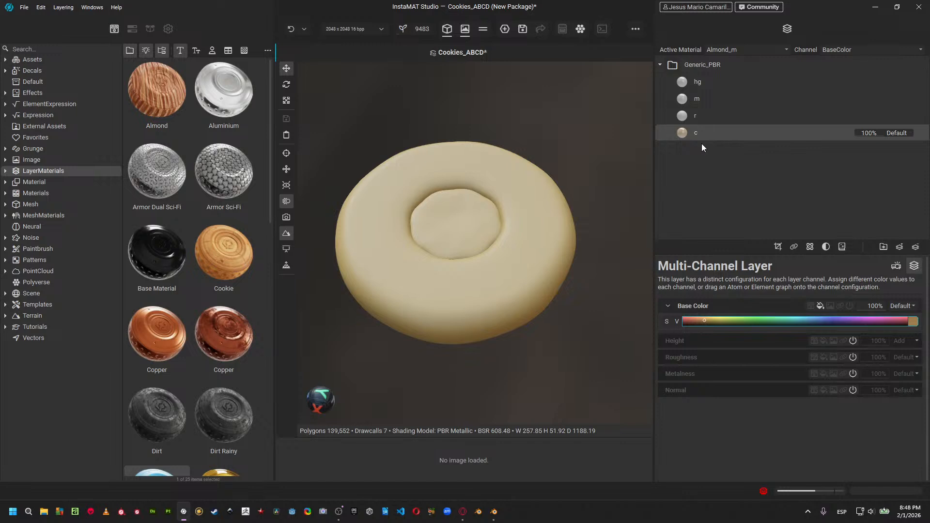
Duplicate the c layer and rename the copy Darker.
key(ctrl+d)
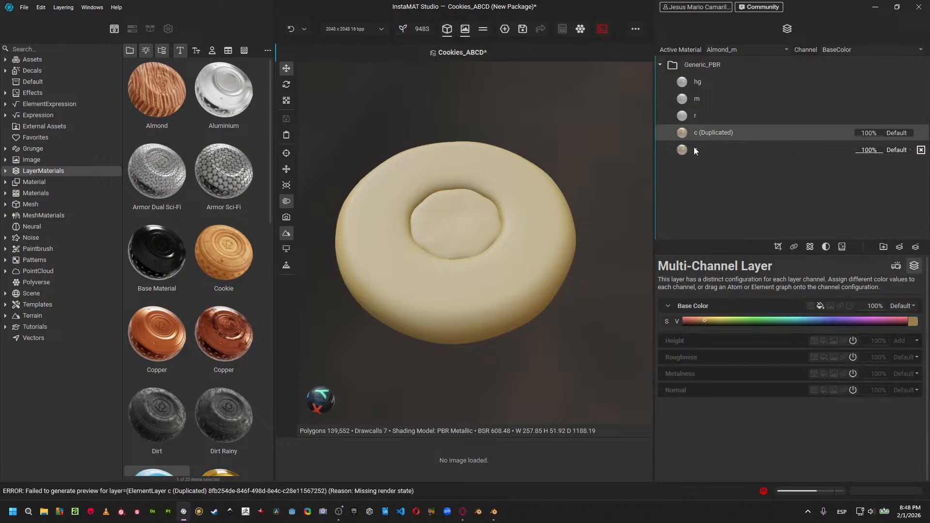
double_click(706, 133)
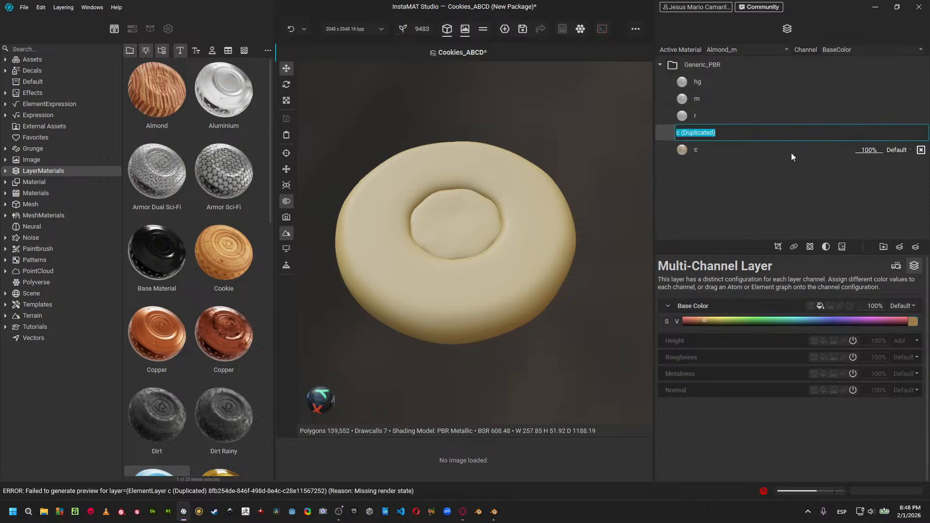
text(carker)
key(Return)
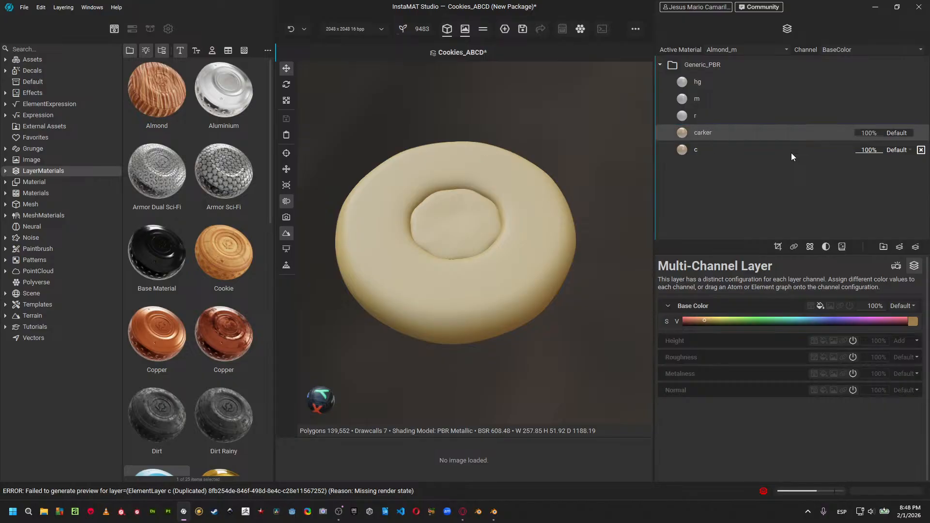
double_click(739, 132)
click(740, 133)
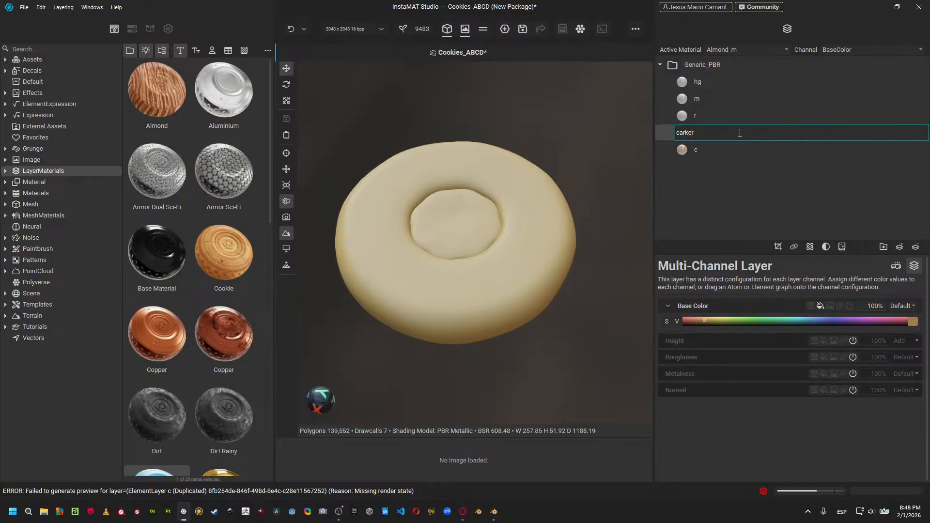
key(shift+Left)
key(Left)
key(shift+Right)
text(D)
key(Return)
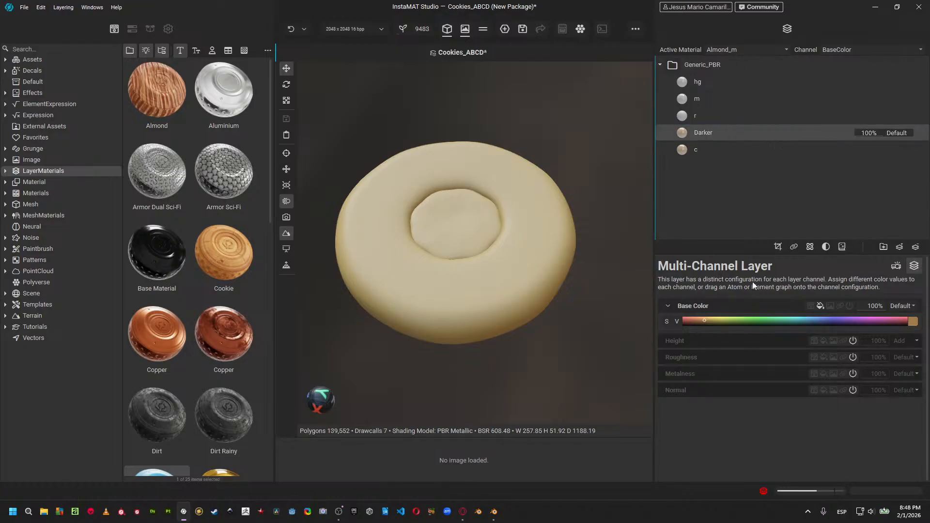
Change the Darker layer's base color to a deeper brown with saturation about 0.61 and value about 0.41.
click(913, 321)
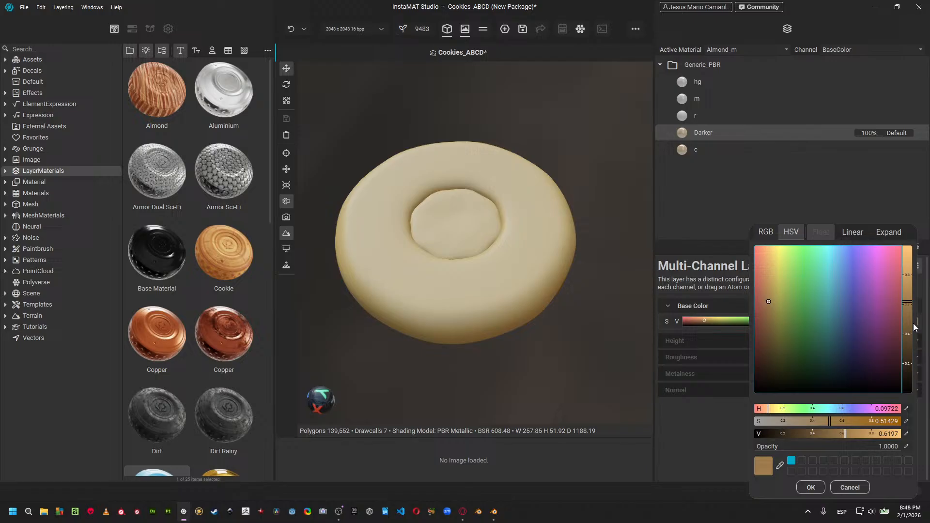
click(842, 422)
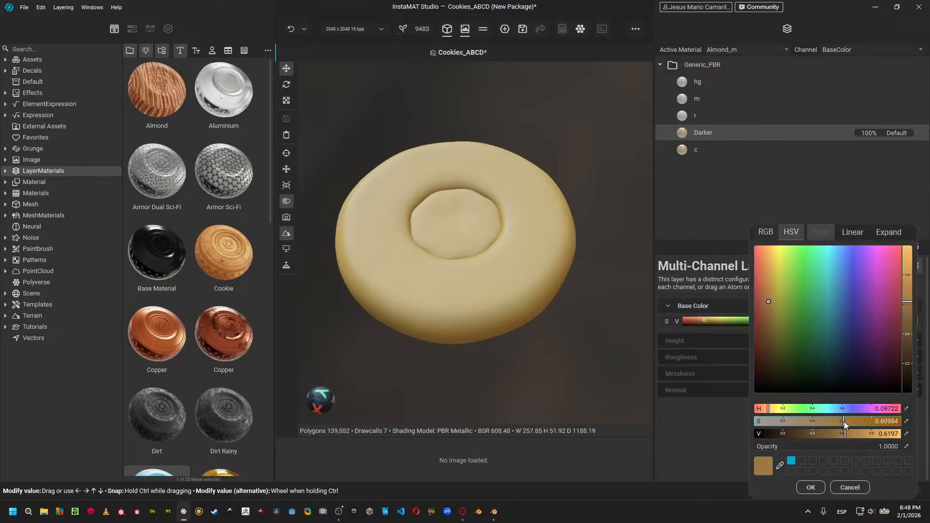
click(814, 434)
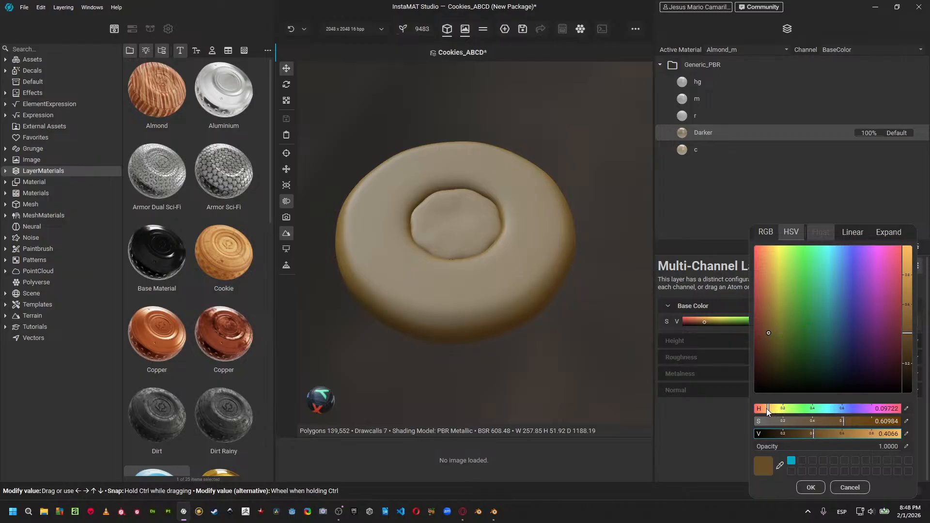
click(810, 485)
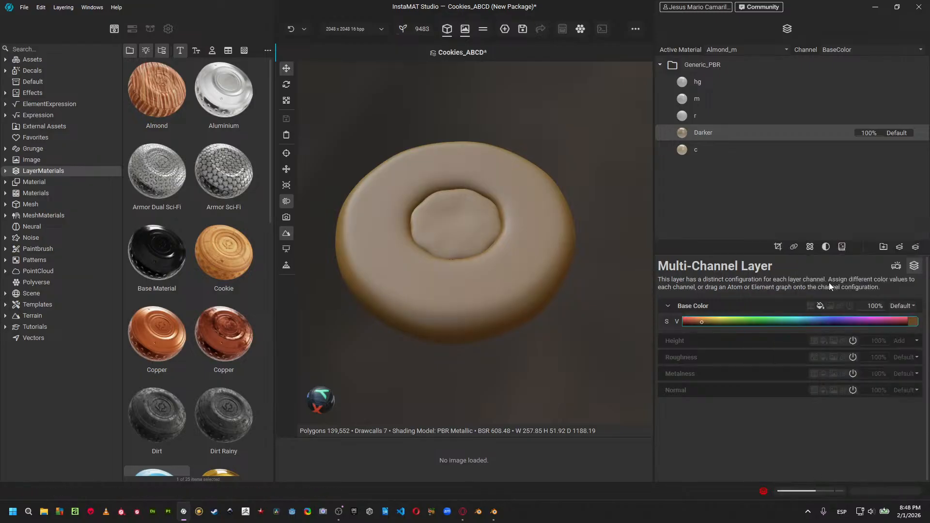
Raise the roughness of the r layer well above 50% for a more matte cookie surface.
click(708, 118)
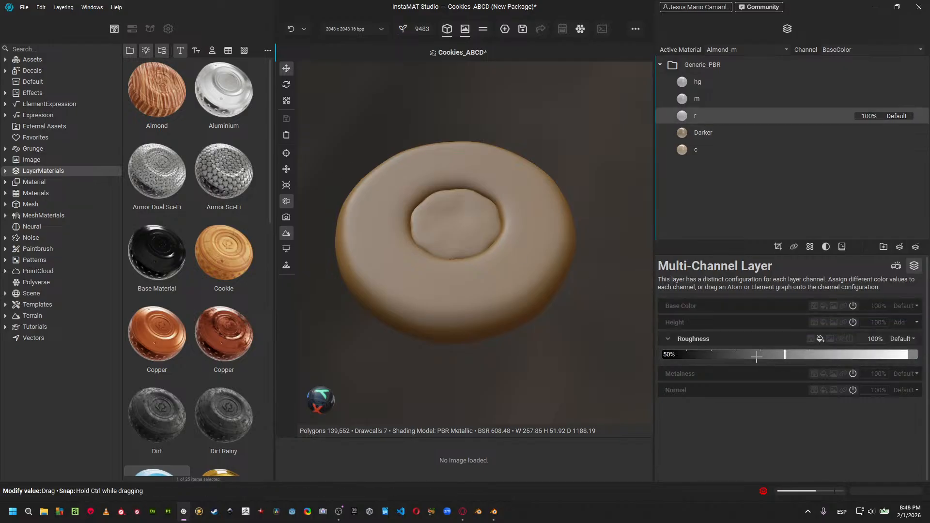
drag(757, 357, 857, 363)
Enlarge the layer stack area and add a Mesh Projected Mask to the Darker layer.
click(700, 131)
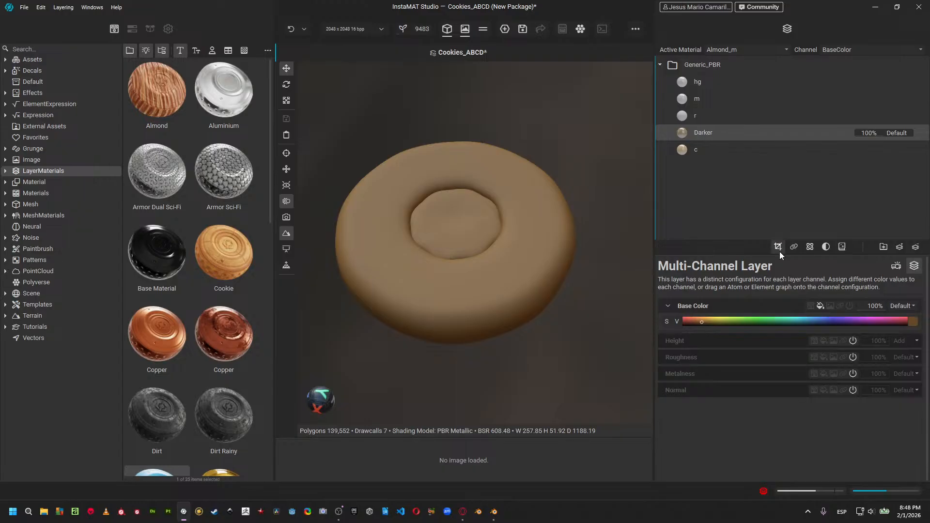
drag(780, 254, 780, 350)
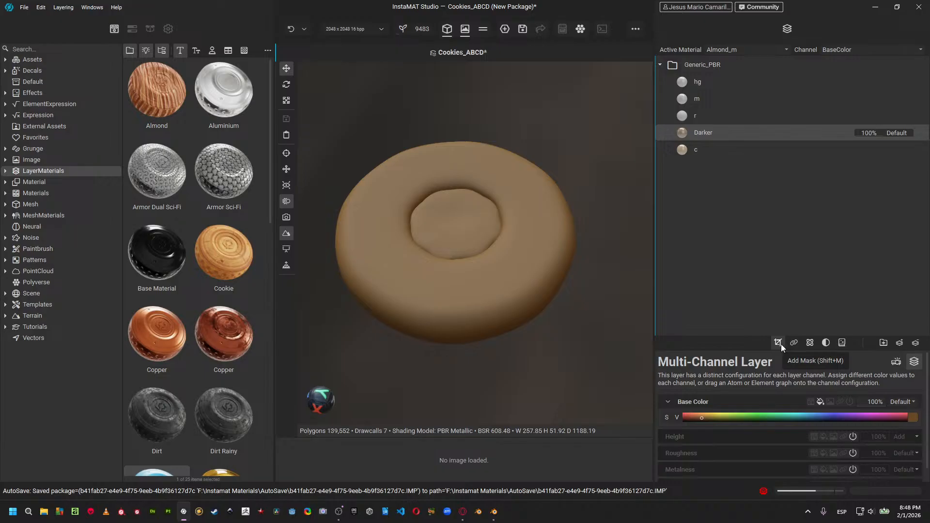
key(shift+m)
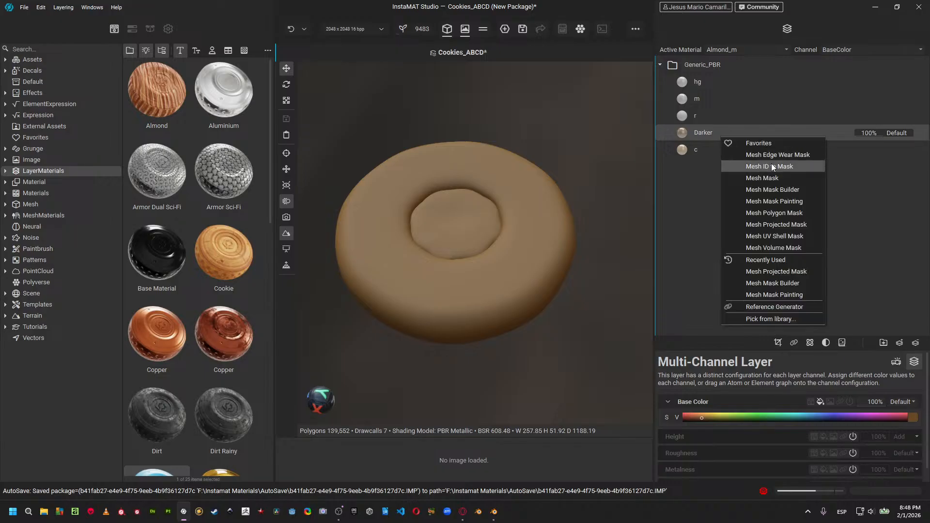
click(789, 227)
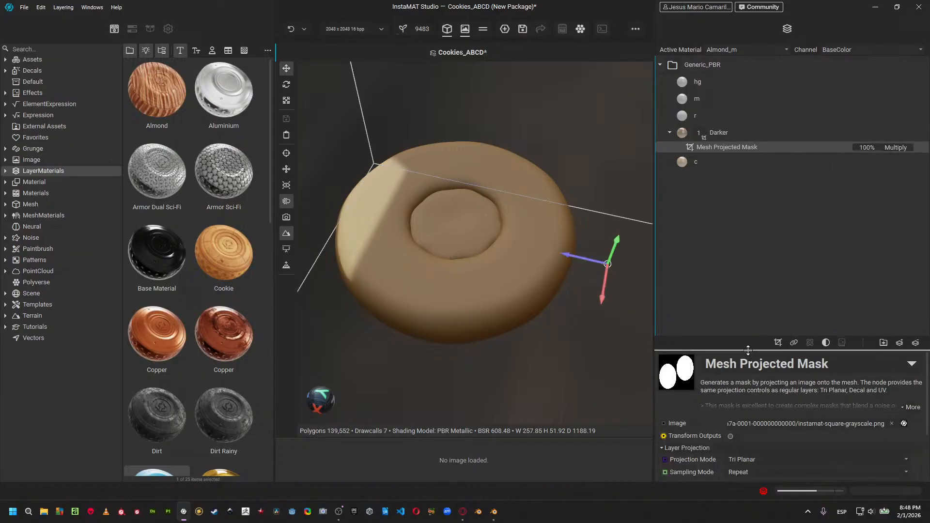
click(759, 49)
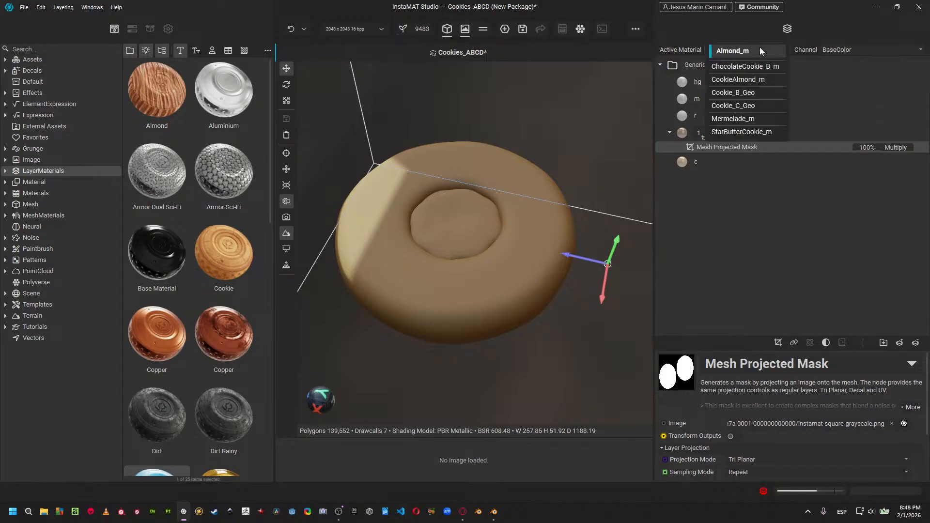
click(719, 242)
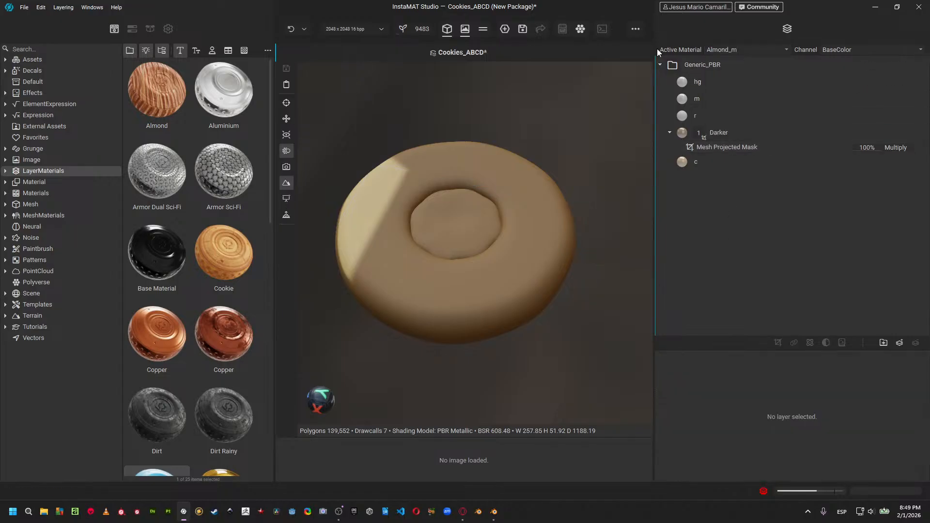
click(659, 65)
click(697, 71)
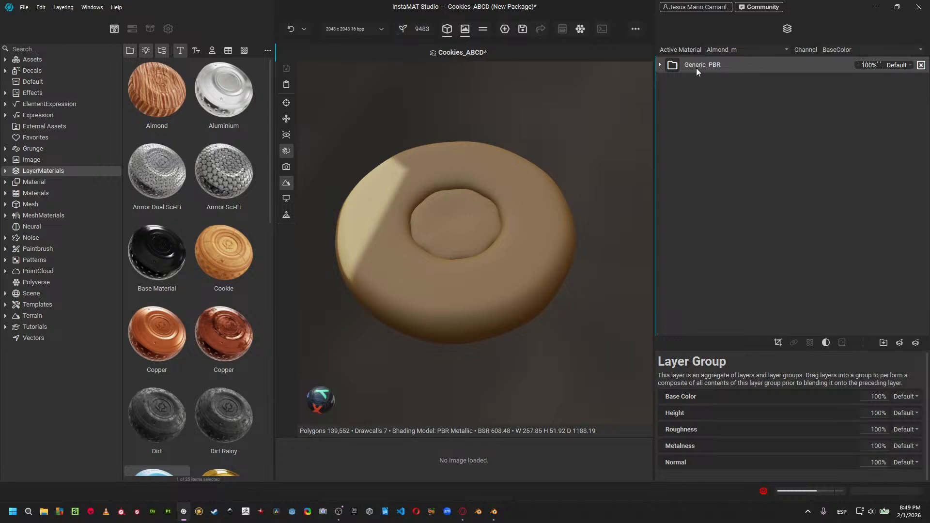
key(Delete)
click(717, 50)
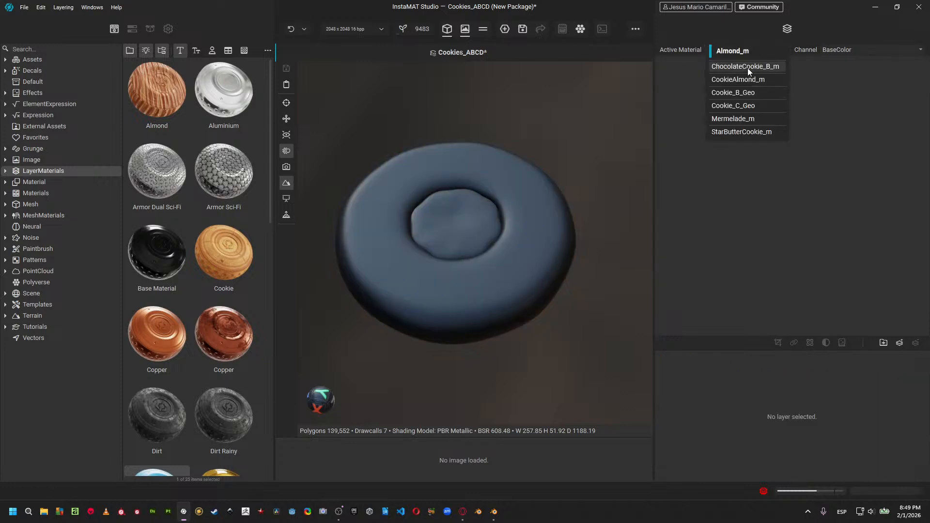
click(758, 92)
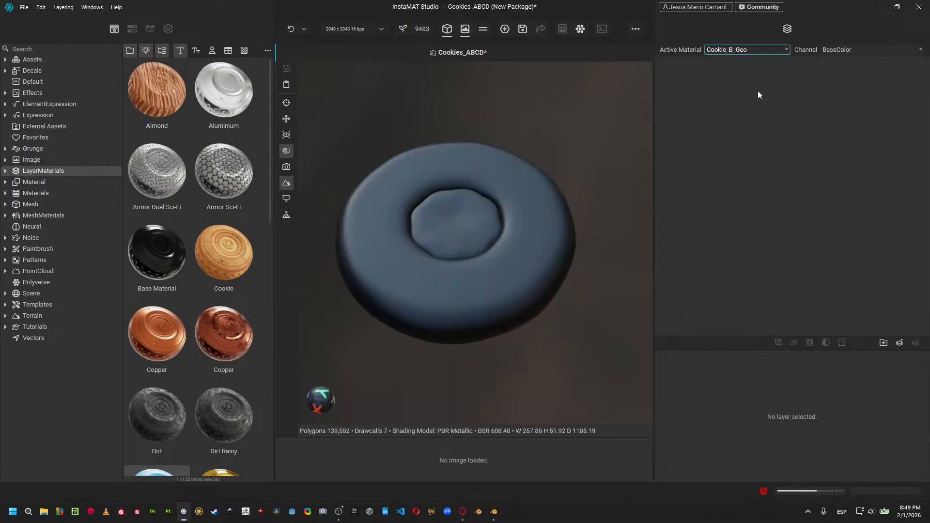
key(ctrl+z)
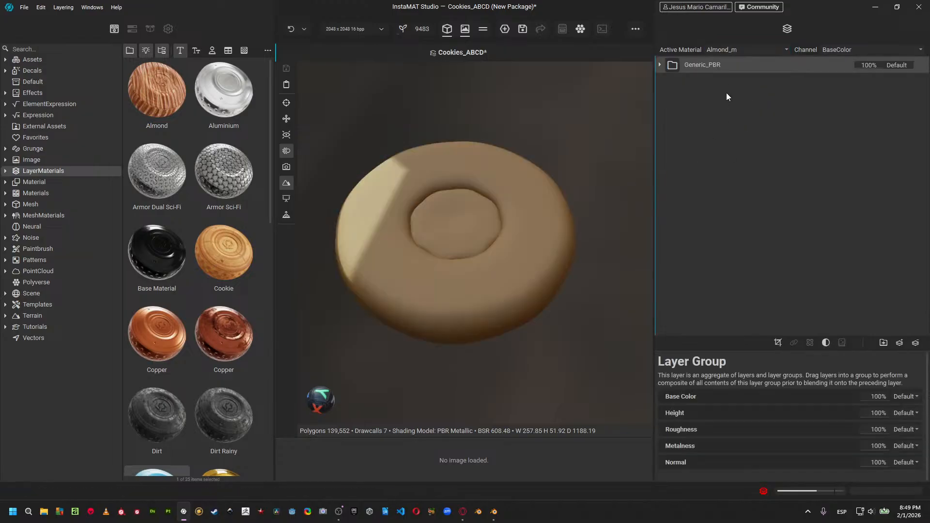
Switch the active material to ChocolateCookie_B_m and review the Mesh Projected Mask settings in the expanded Generic_PBR group.
click(741, 50)
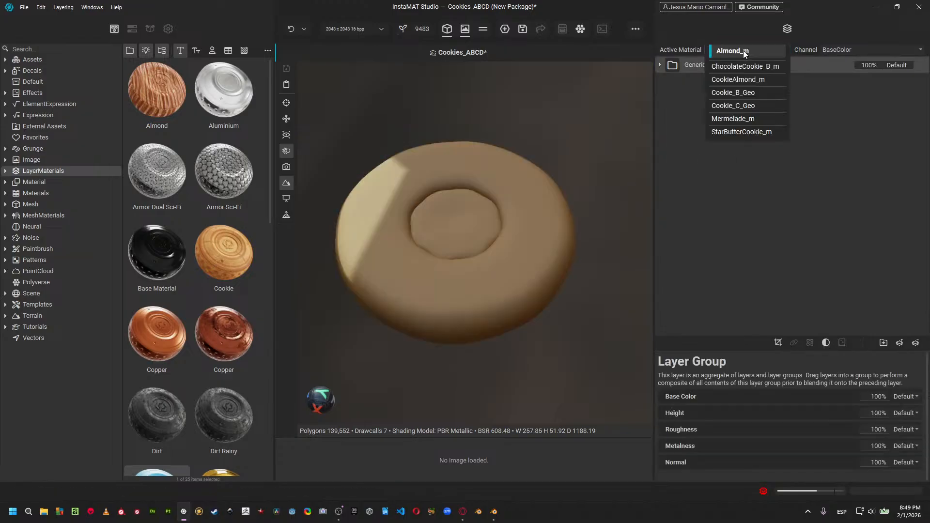
click(768, 67)
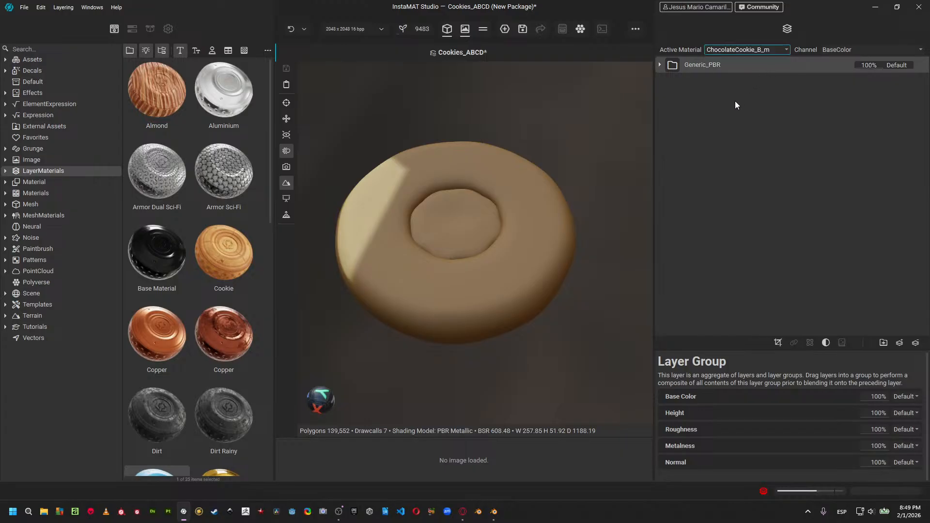
click(725, 66)
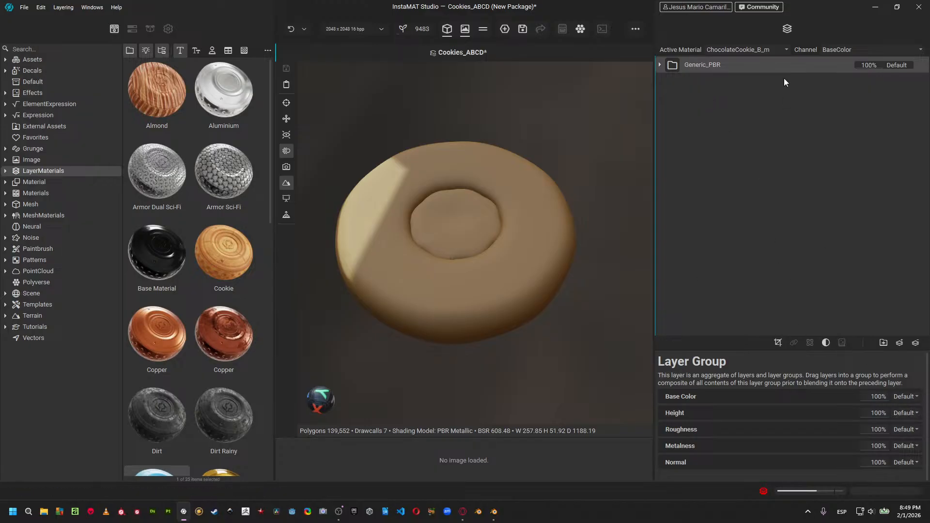
click(667, 65)
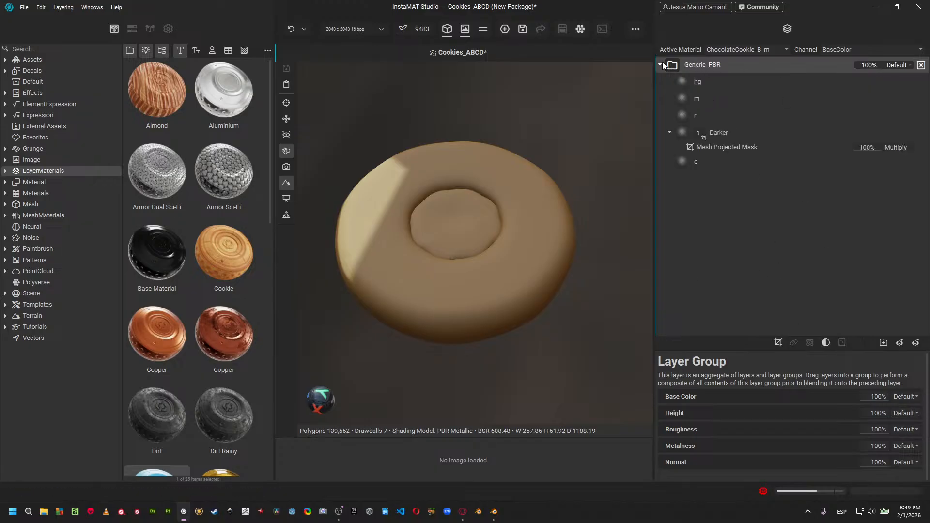
click(710, 148)
scroll(852, 415, down, 3)
scroll(853, 414, up, 3)
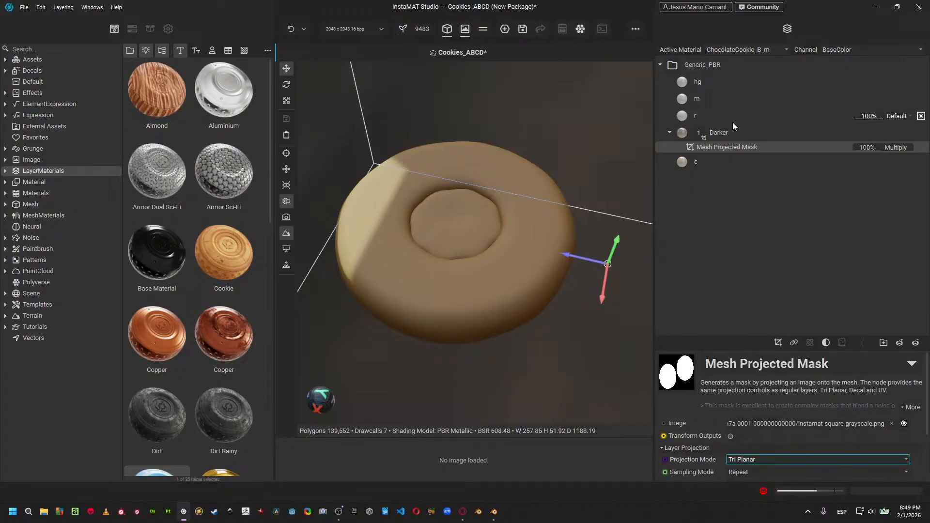
Set the active material to Cookie_B_Geo.
click(733, 52)
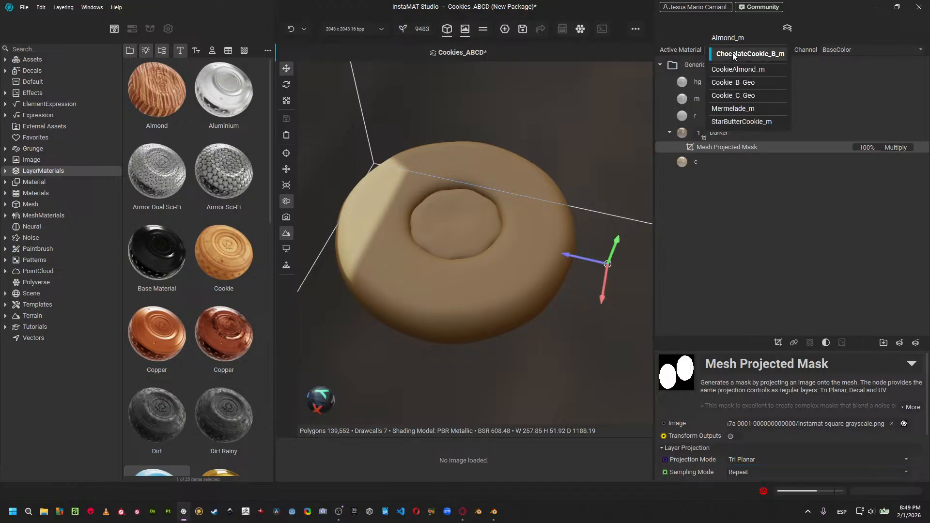
click(767, 84)
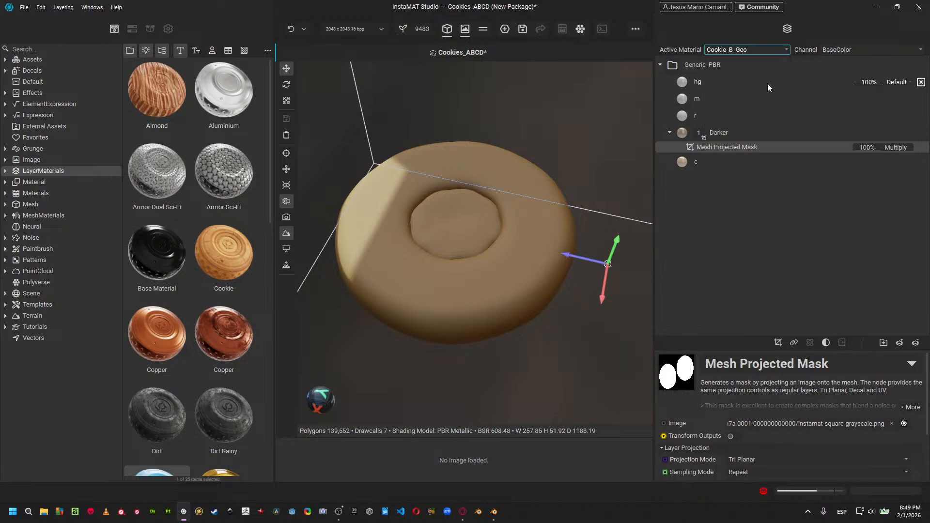
click(751, 49)
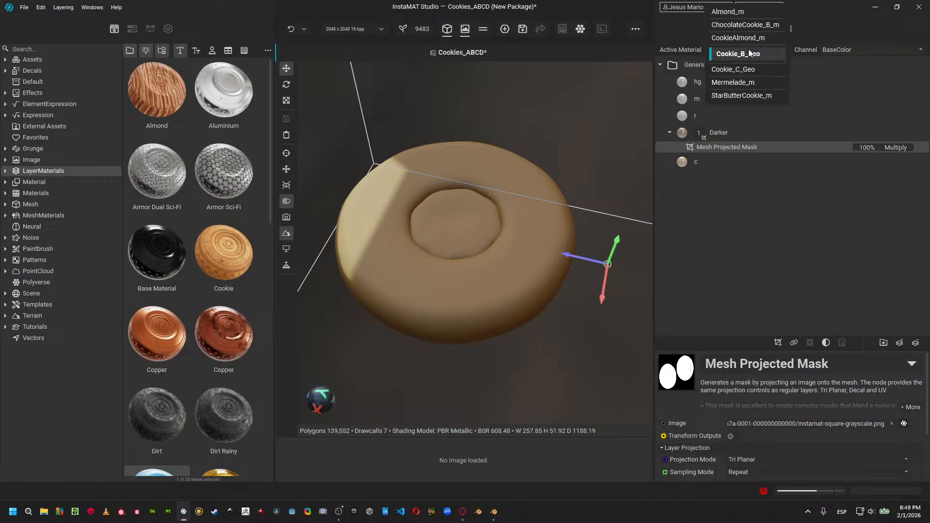
click(769, 276)
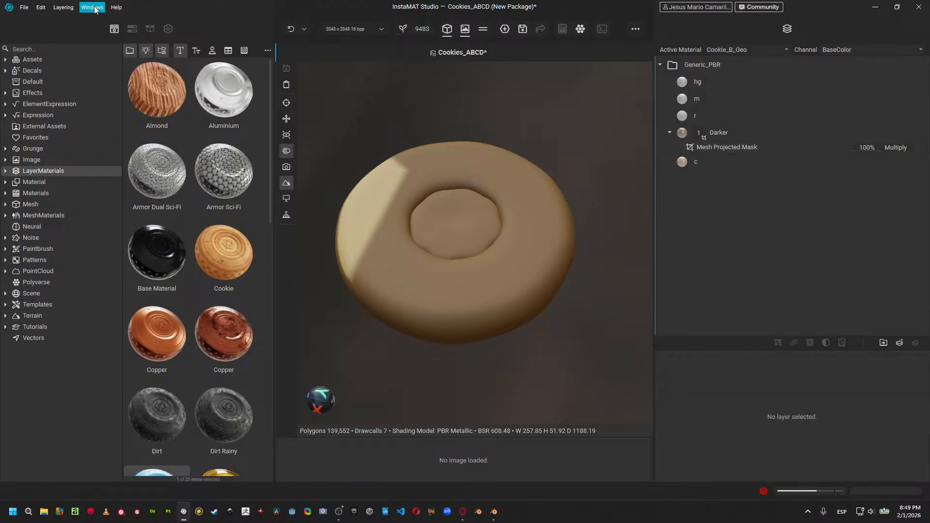
Disable the ChocolateCookie_B_m material section in the project's settings to hide the cookie's center filling.
click(114, 28)
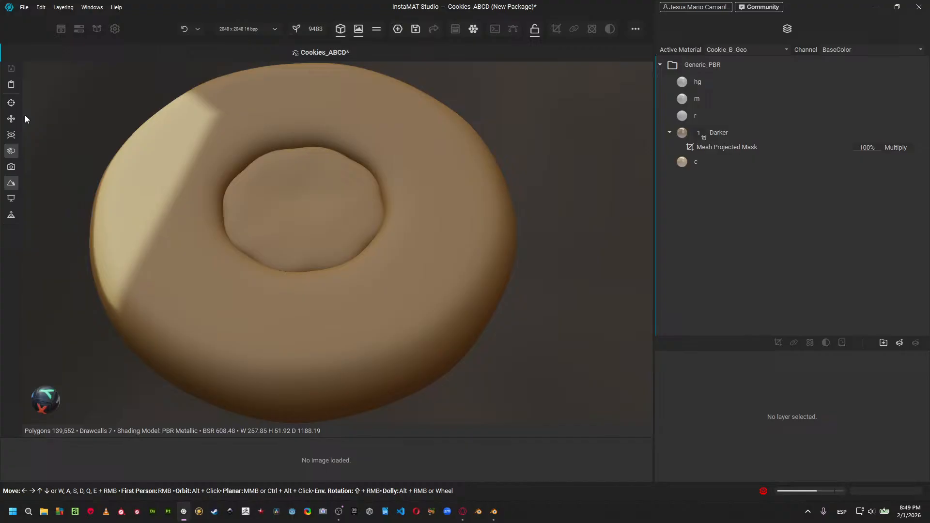
click(60, 29)
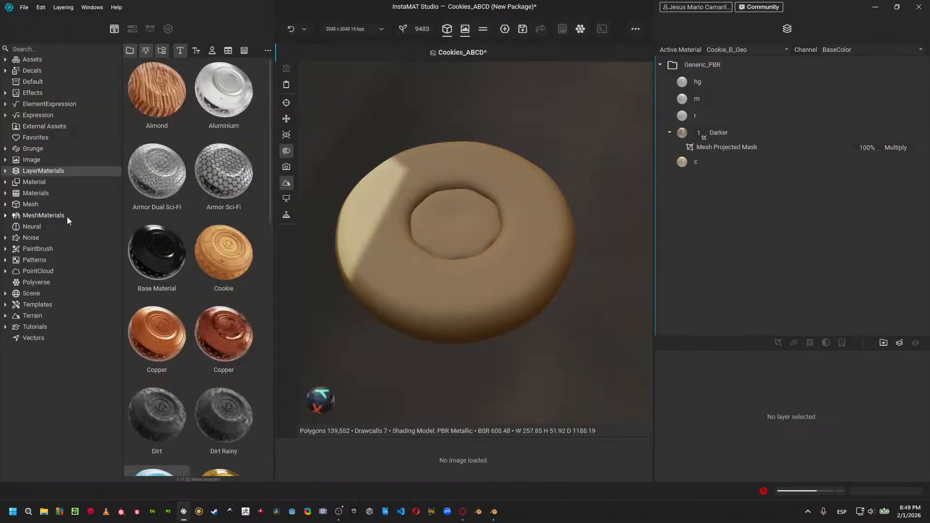
click(132, 29)
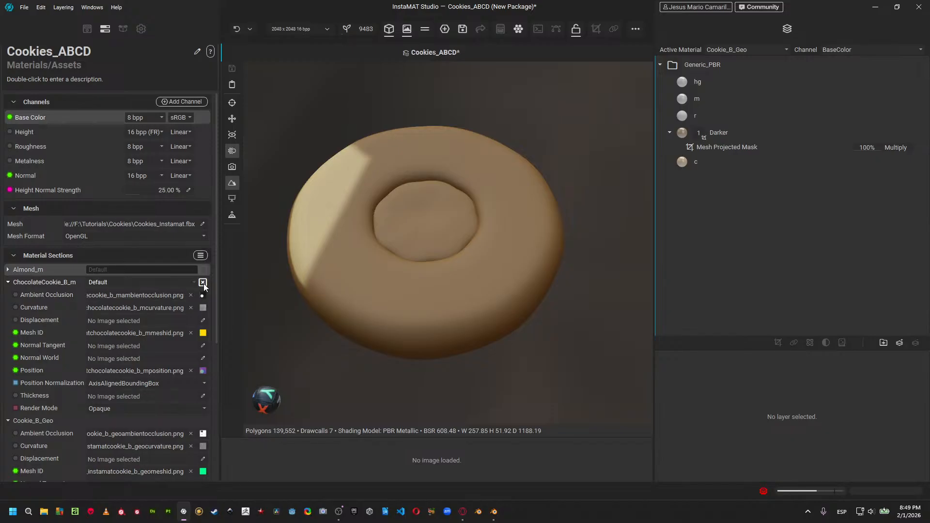
click(203, 283)
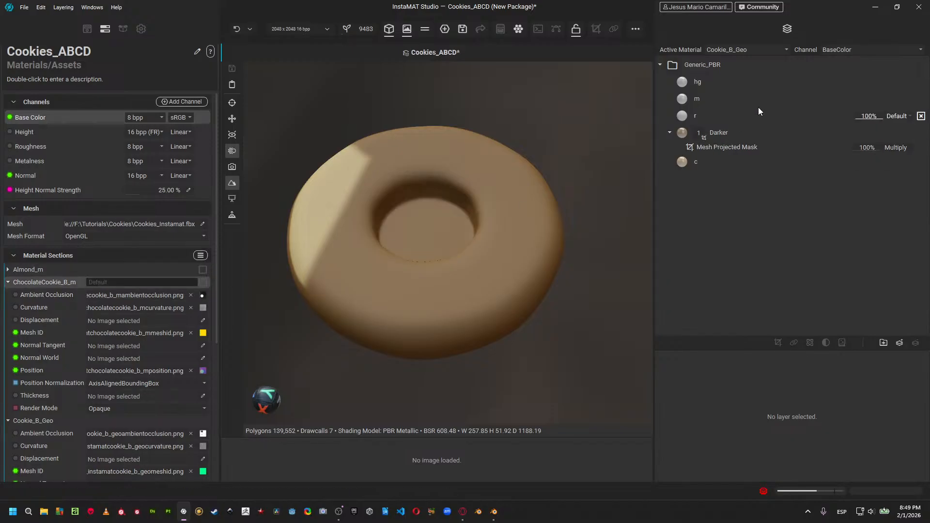
Select the Darker layer's Mesh Projected Mask and enlarge the area showing its properties.
click(726, 130)
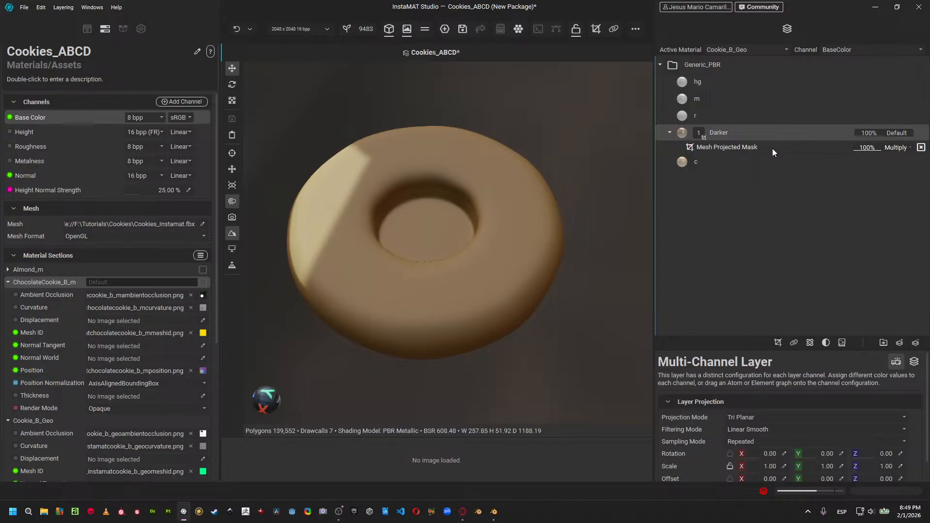
click(772, 147)
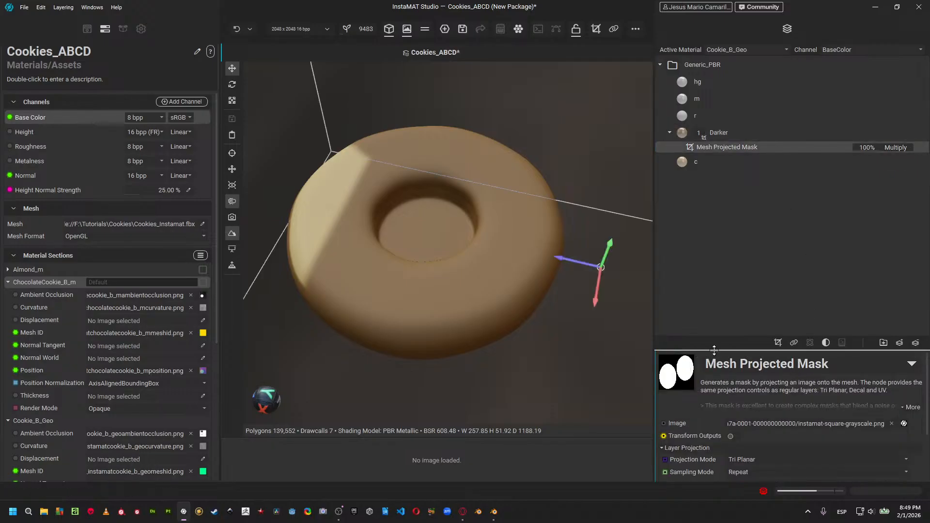
drag(797, 350, 793, 183)
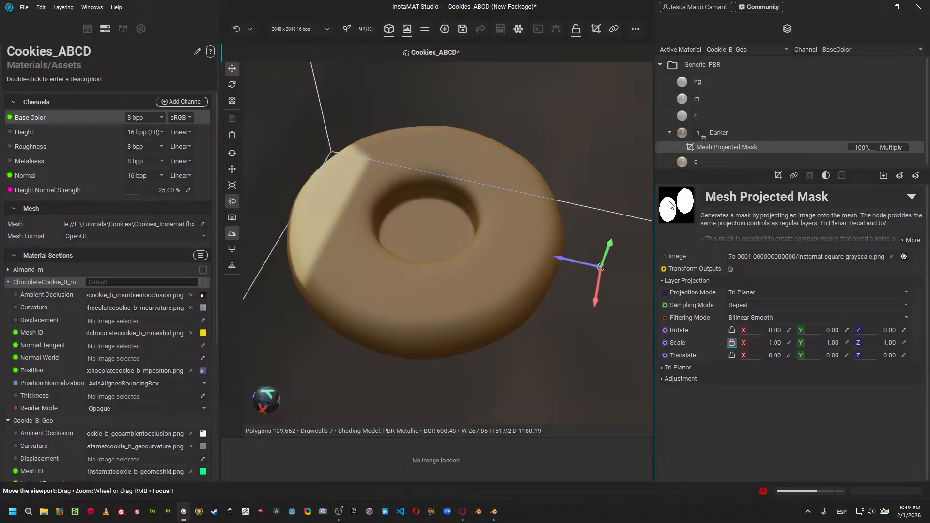
Browse the library's Grunge category in a wider view and assign Artistic 2 as the Mesh Projected Mask's image.
click(87, 30)
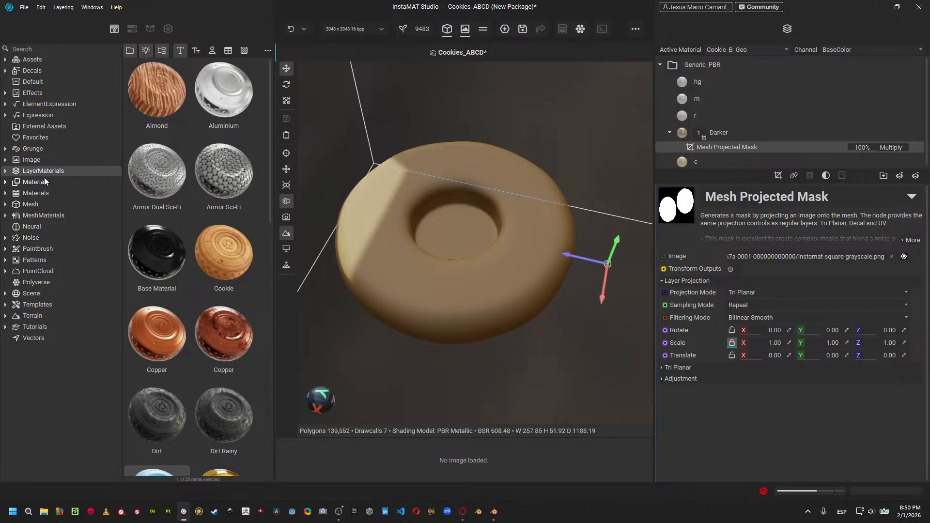
click(41, 148)
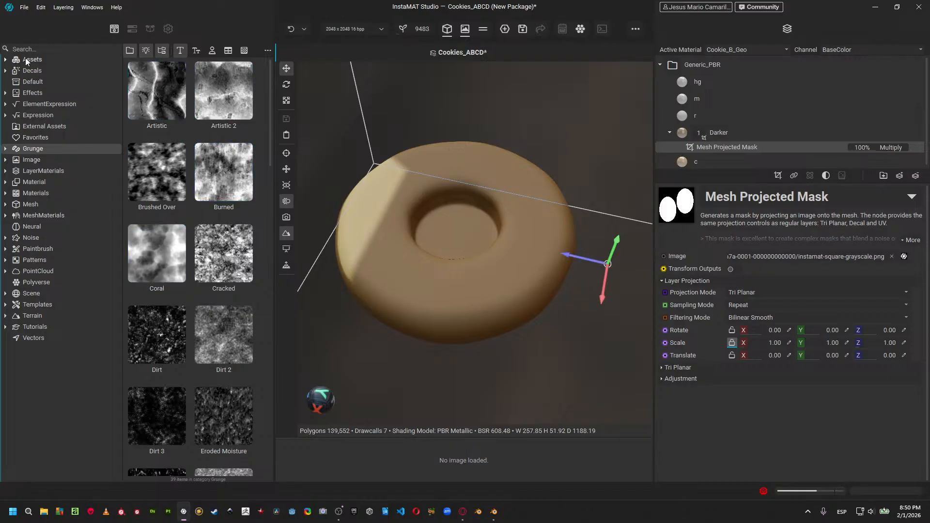
click(4, 148)
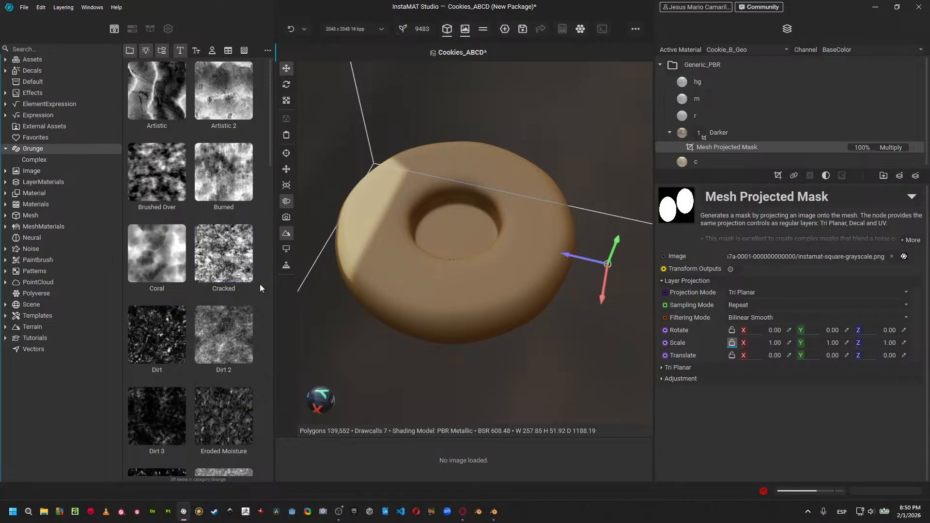
drag(277, 290, 424, 291)
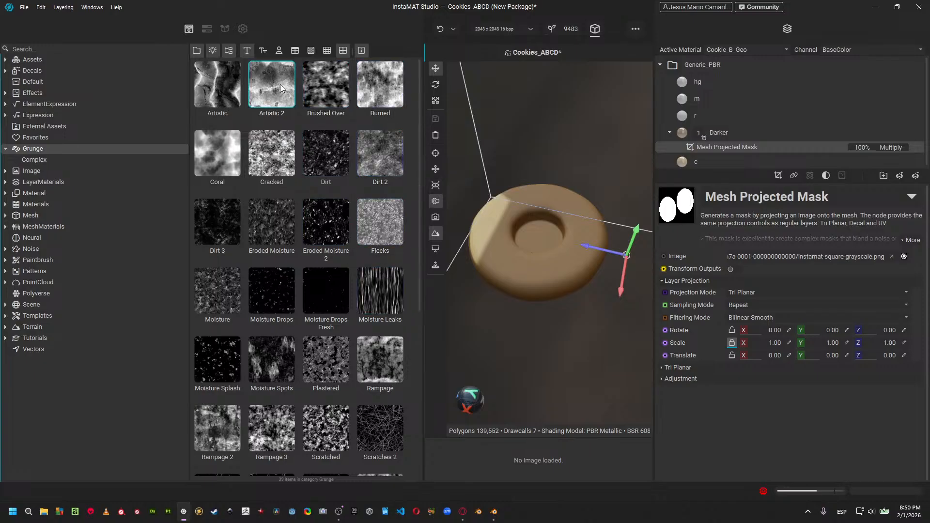
mouse_move(280, 87)
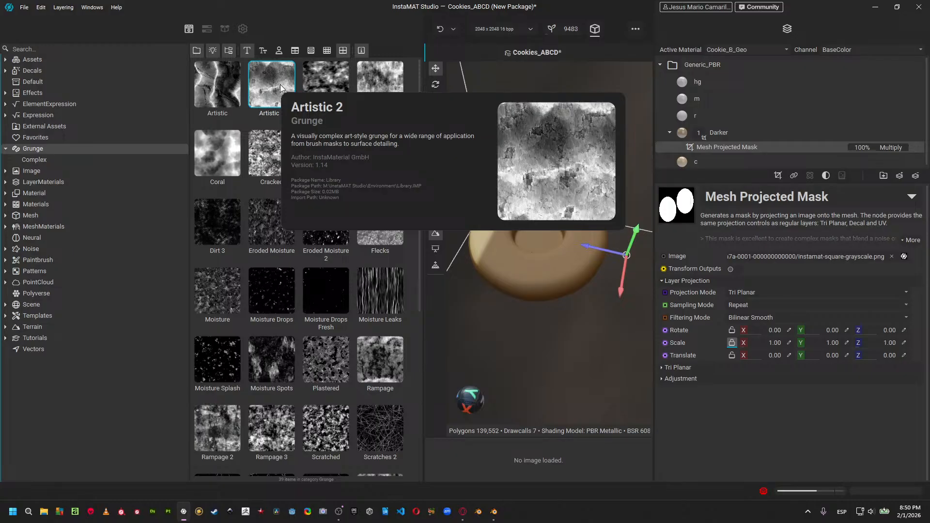
drag(275, 78, 860, 255)
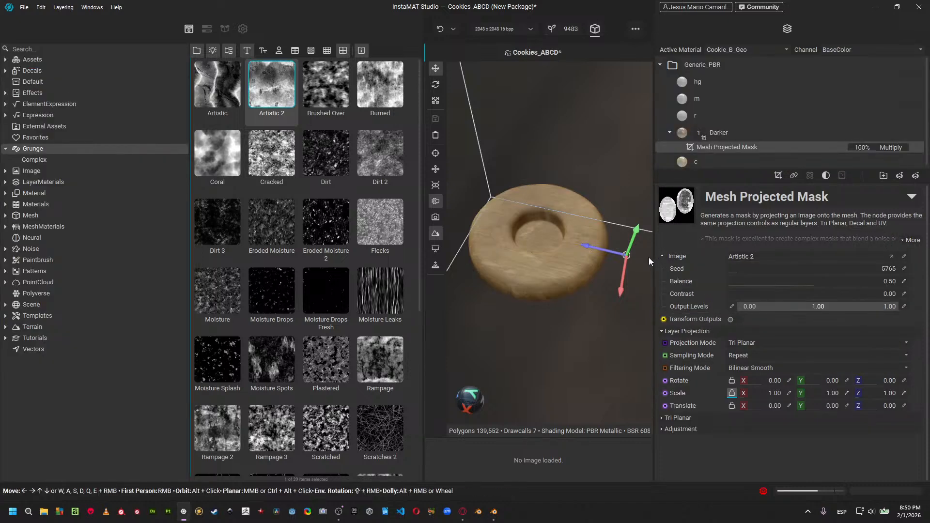
Move the mask's projection about 0.226 along the Z axis onto the cookie's center.
alt+right_drag(577, 300, 600, 286)
alt+drag(600, 286, 495, 281)
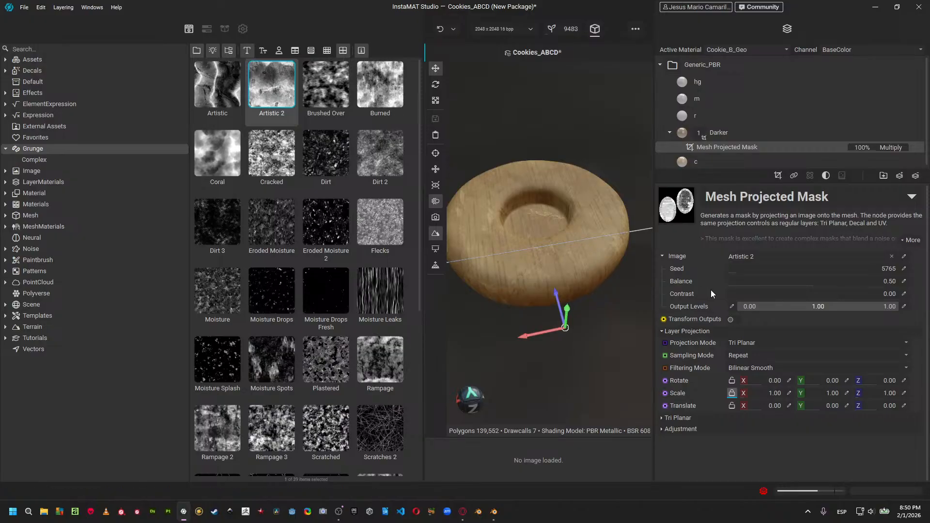
drag(554, 290, 533, 195)
alt+drag(539, 298, 521, 310)
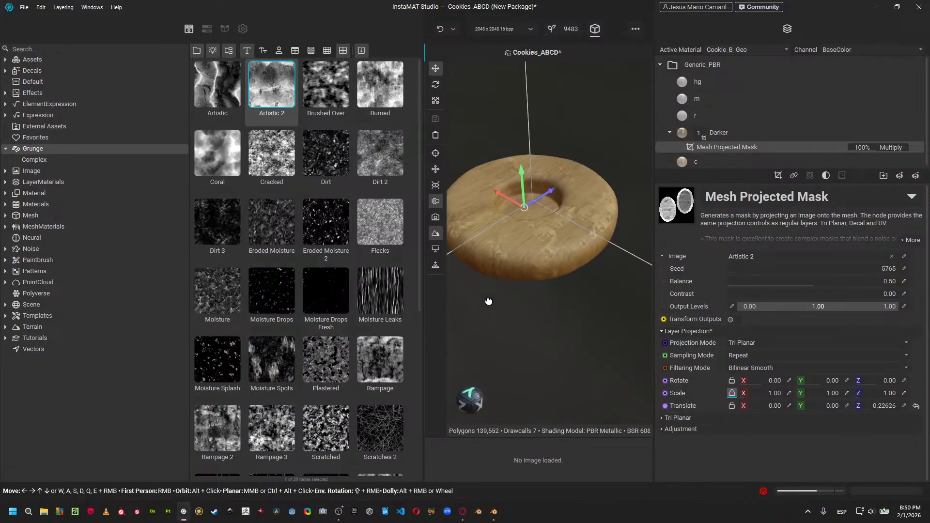
Try a uniform scale of 0.5 for the mask's projection, and finally reduce it to 0.2.
click(792, 394)
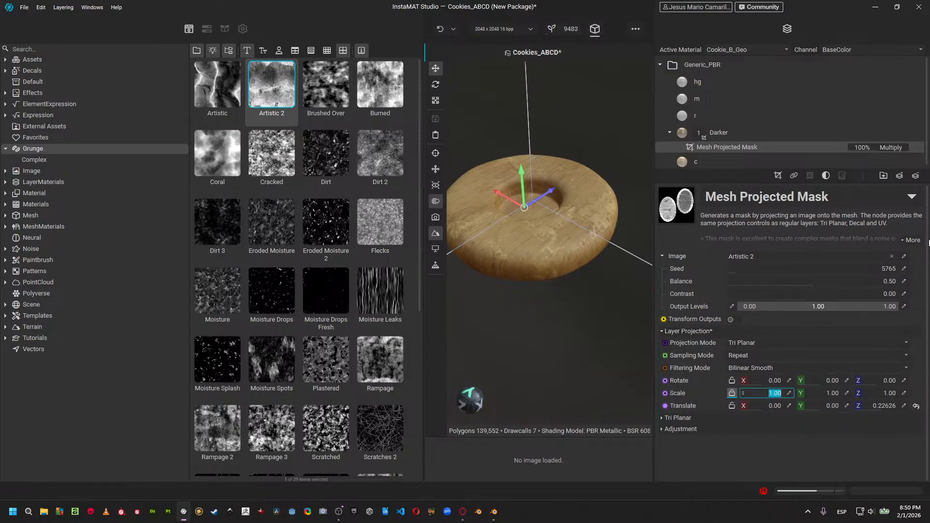
text(0.5)
key(Return)
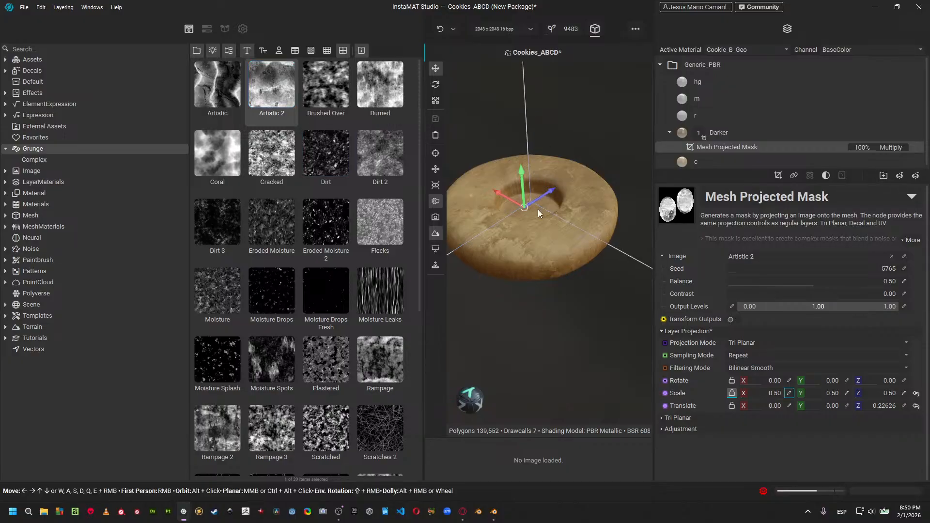
click(792, 392)
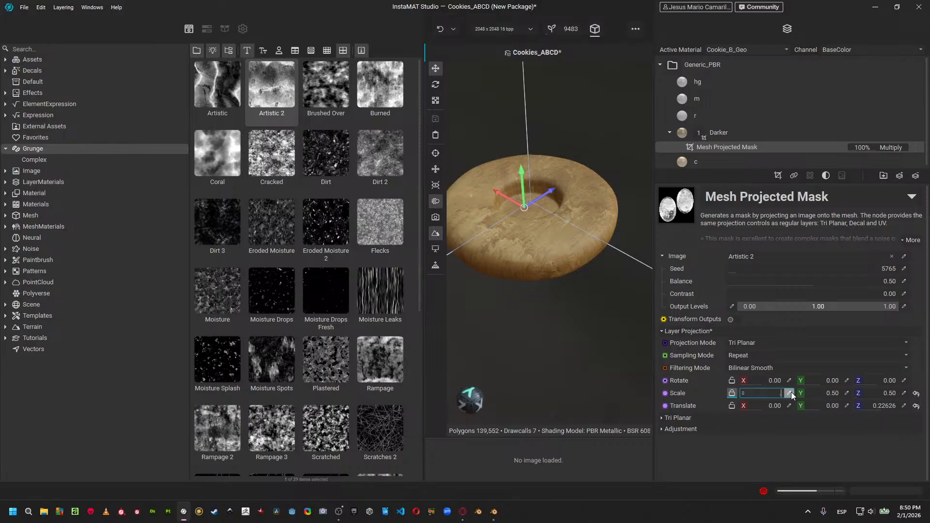
text(0.2)
key(Return)
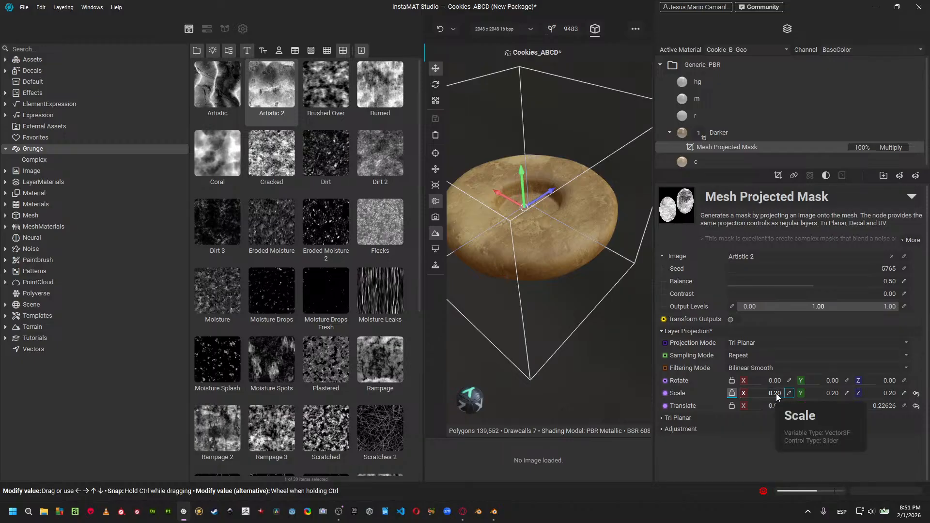
Widen the 3D view and try the SoftLight and Overlay blend modes on the Darker layer.
click(690, 429)
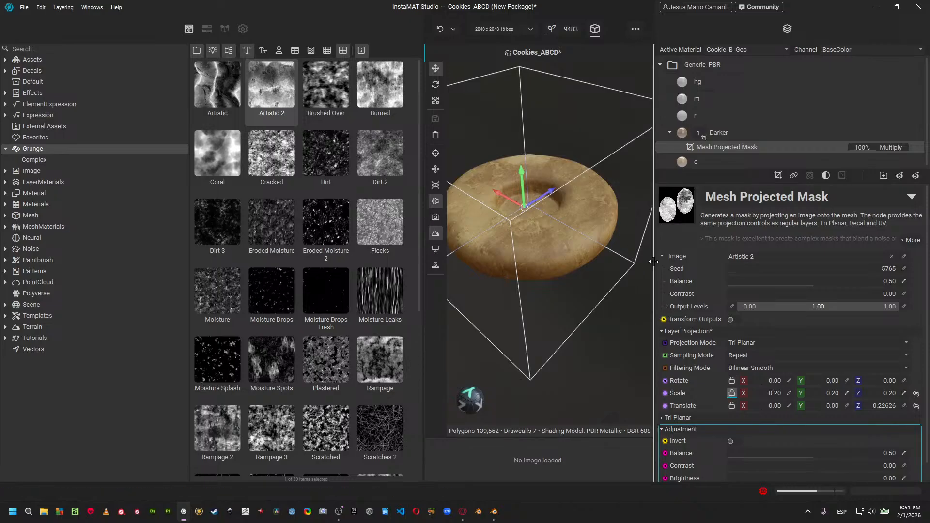
drag(653, 262, 733, 141)
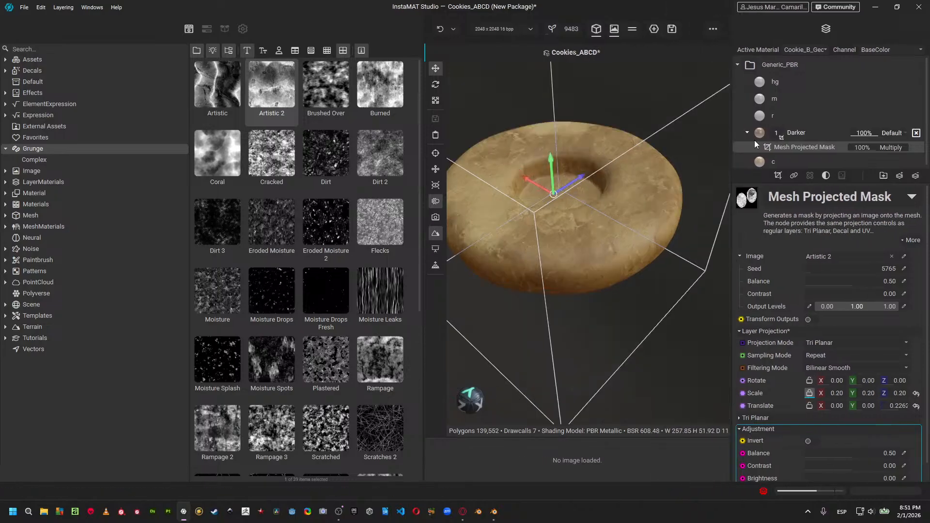
click(896, 132)
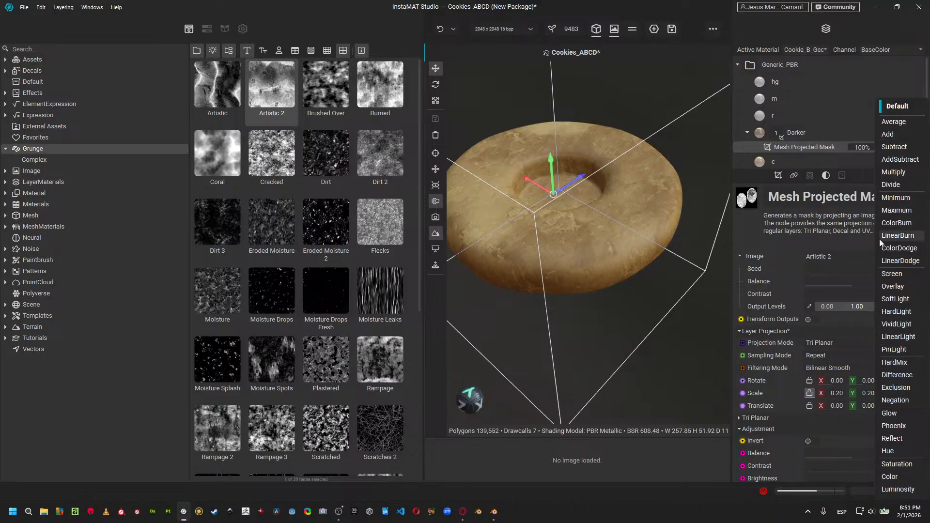
click(900, 299)
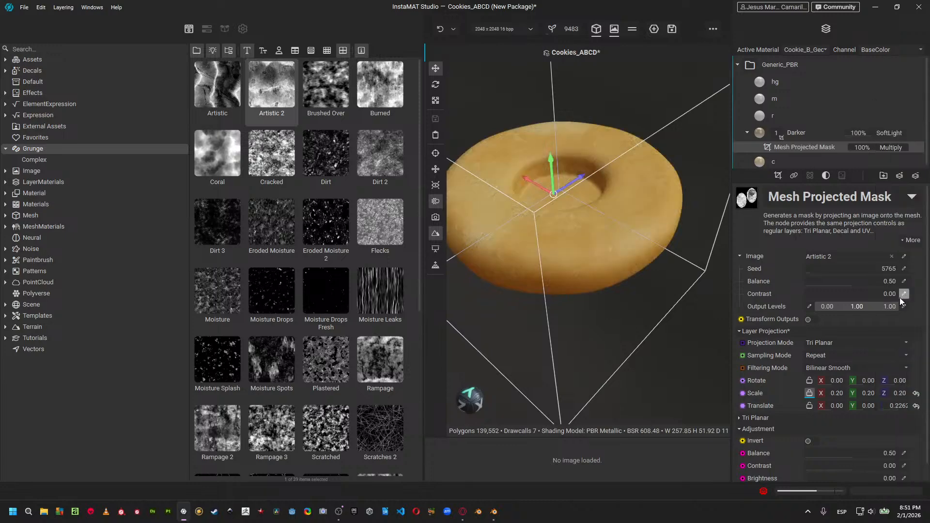
click(894, 135)
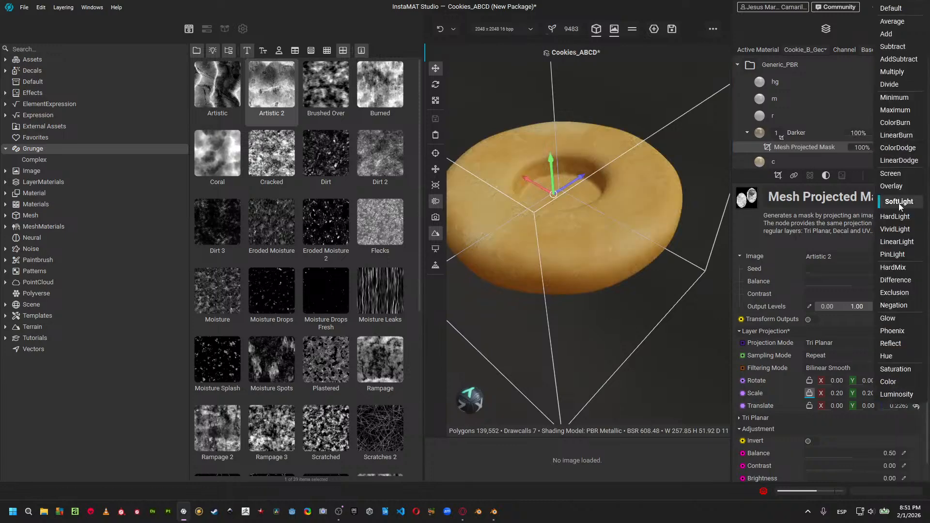
click(902, 186)
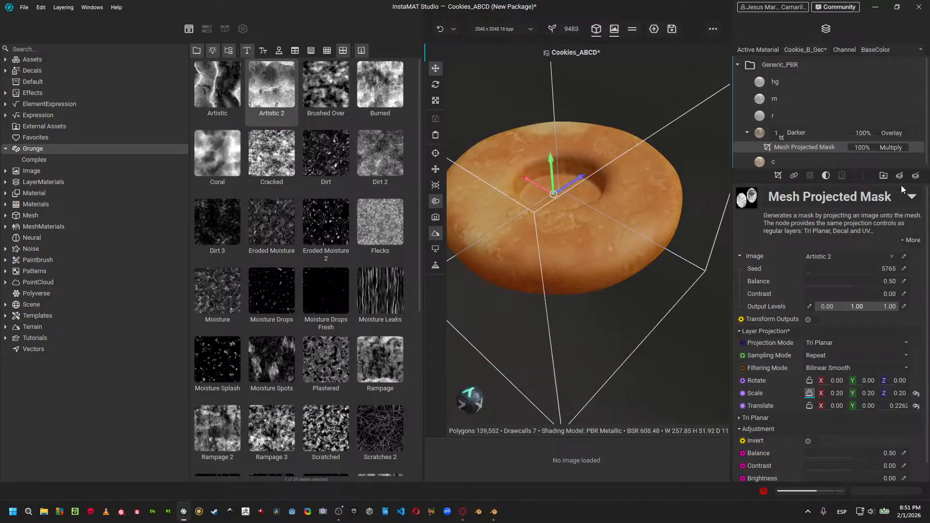
Try SoftLight blending on the Darker layer's Mesh Projected Mask, and finally set it to Default.
click(899, 147)
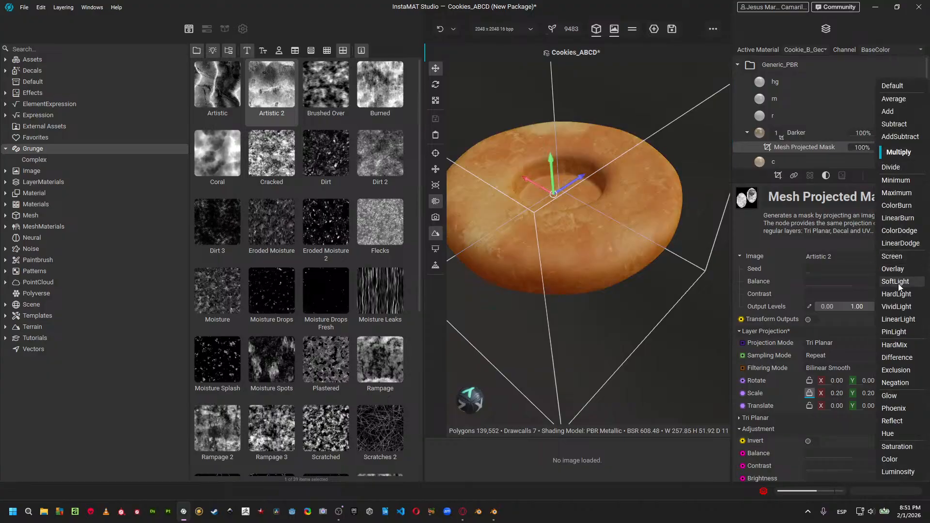
click(899, 283)
click(897, 145)
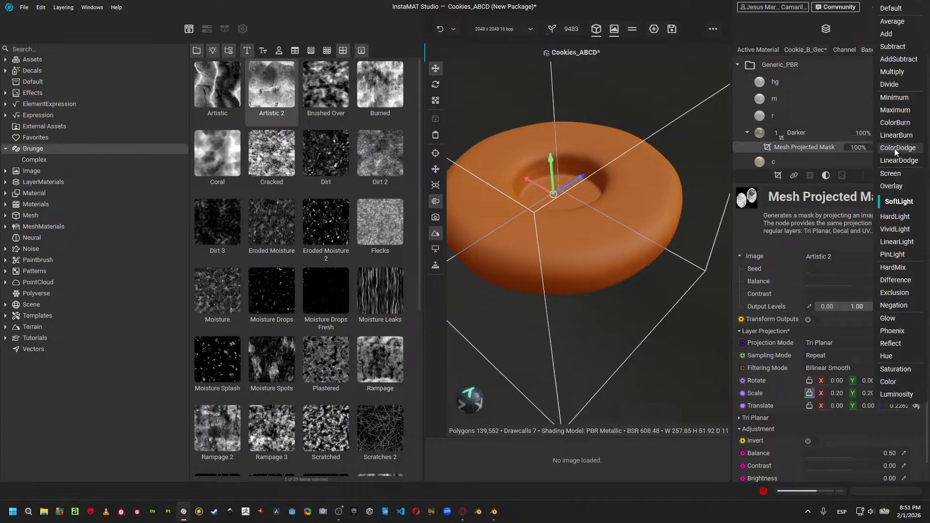
click(907, 19)
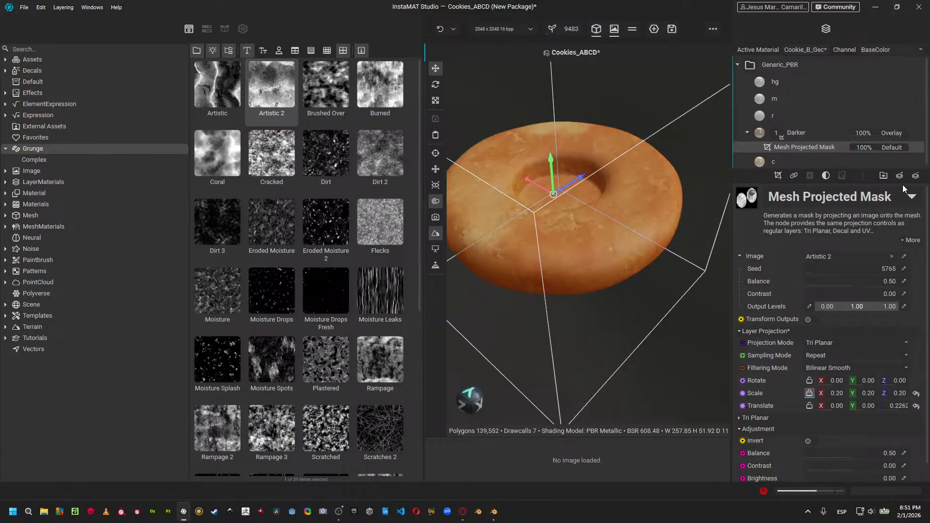
Set the Darker layer's blend mode to SoftLight and inspect the cookie's surface up close.
click(897, 133)
click(904, 206)
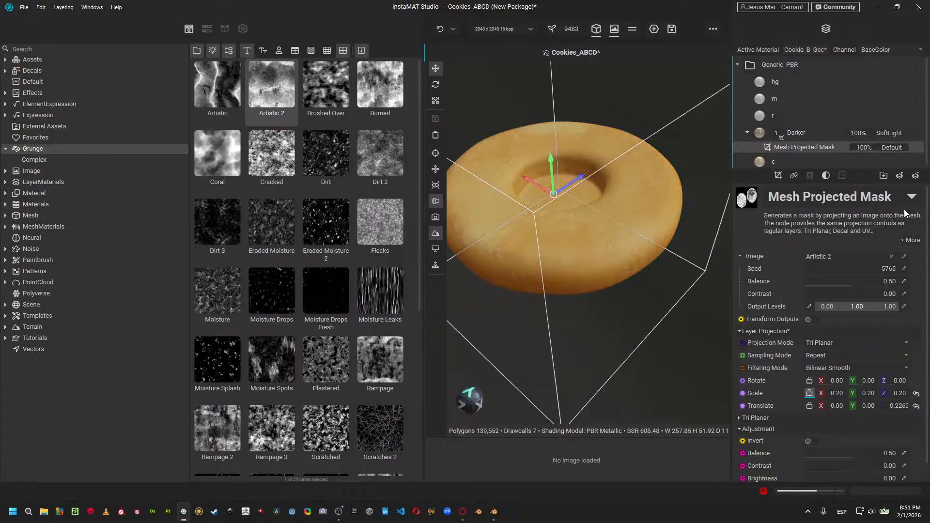
alt+drag(726, 110, 594, 252)
scroll(597, 253, up, 4)
middle_drag(597, 253, 620, 291)
scroll(609, 291, down, 5)
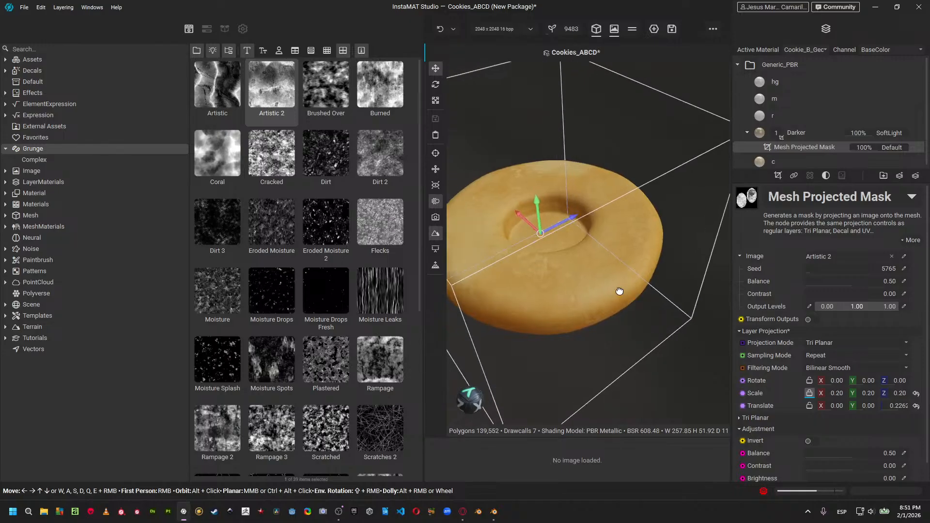
Duplicate the Darker layer and set the copy's blend mode to Multiply.
click(797, 134)
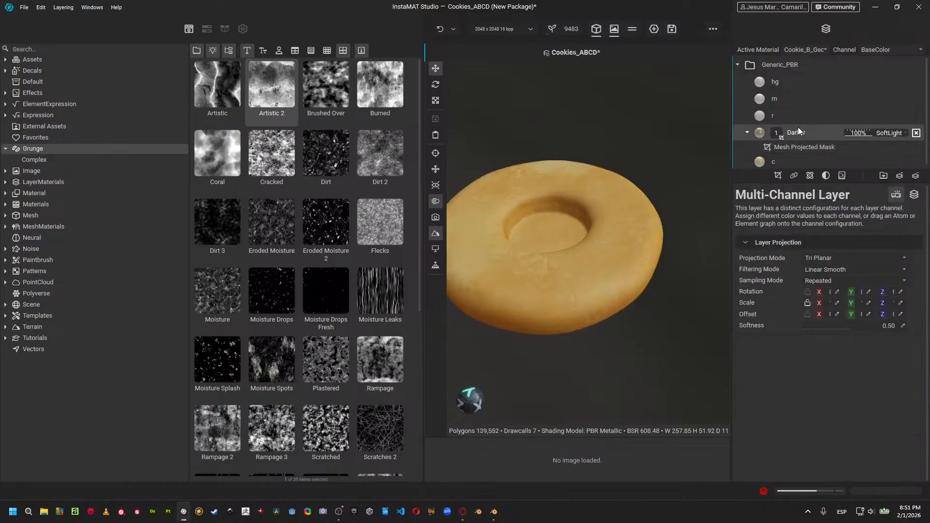
key(ctrl+d)
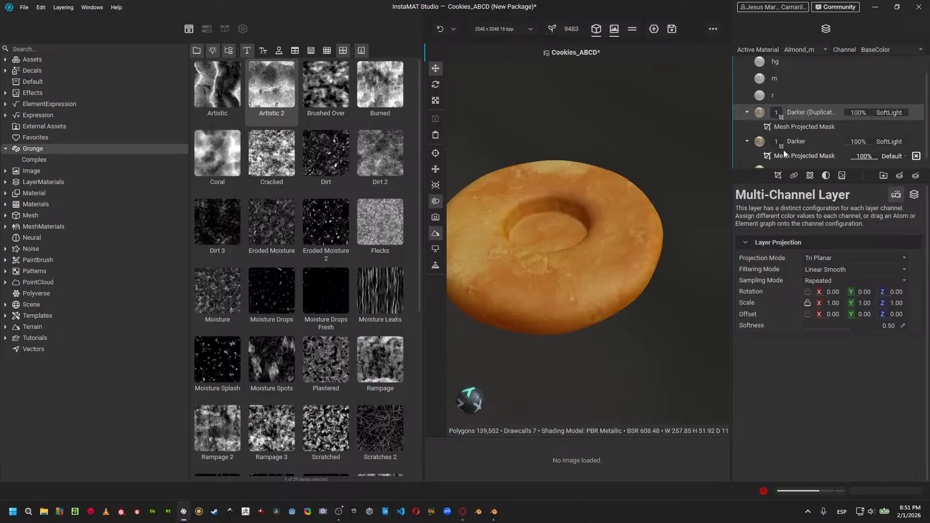
click(795, 127)
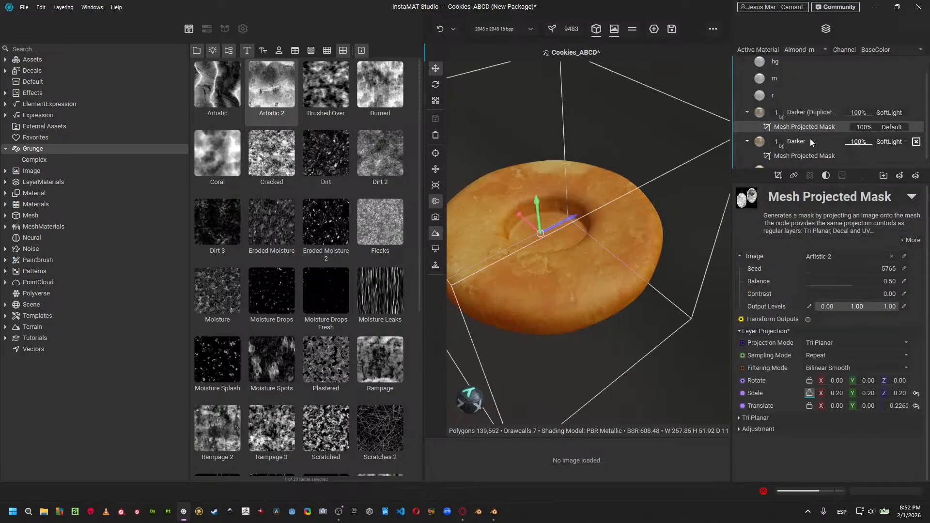
click(893, 109)
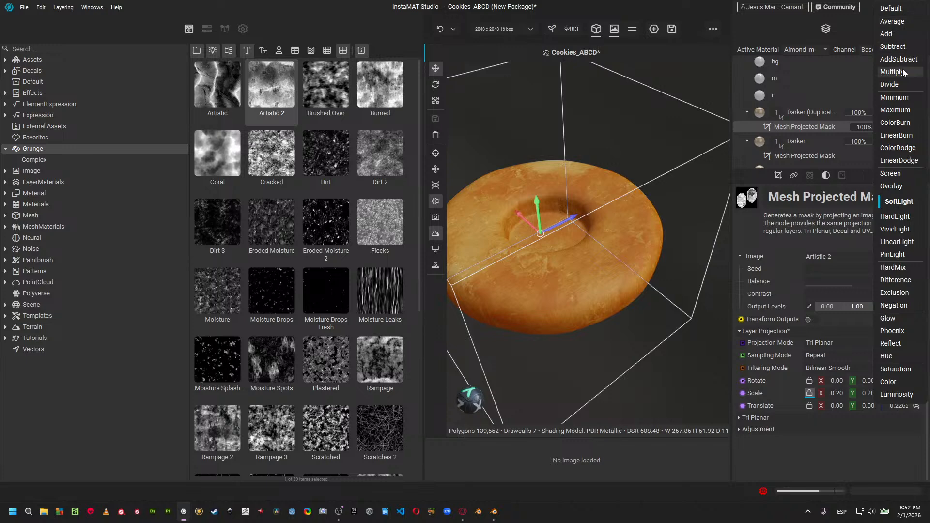
click(892, 25)
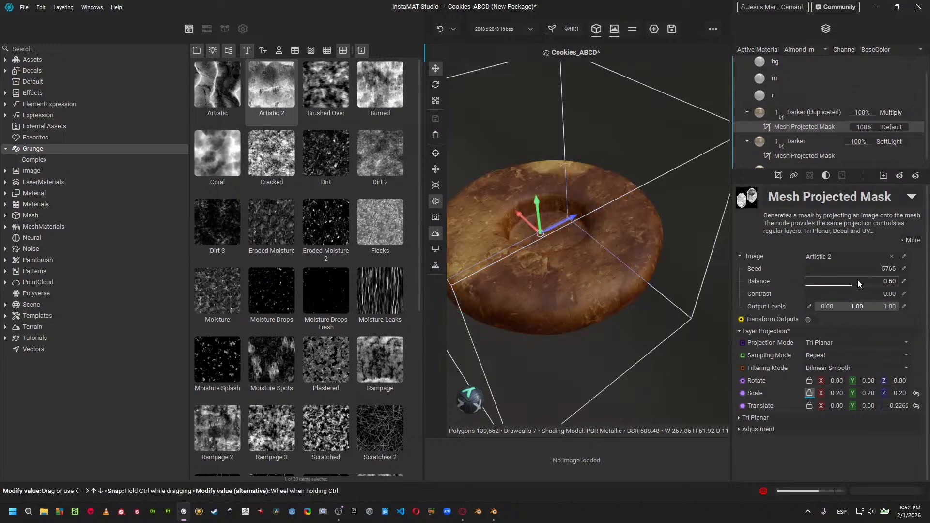
Rename the duplicated layer as Darker B.
double_click(803, 112)
key(Right)
key(BackSpace)
key(BackSpace)
key(BackSpace)
key(BackSpace)
key(BackSpace)
key(BackSpace)
key(BackSpace)
key(BackSpace)
key(BackSpace)
key(BackSpace)
key(BackSpace)
key(BackSpace)
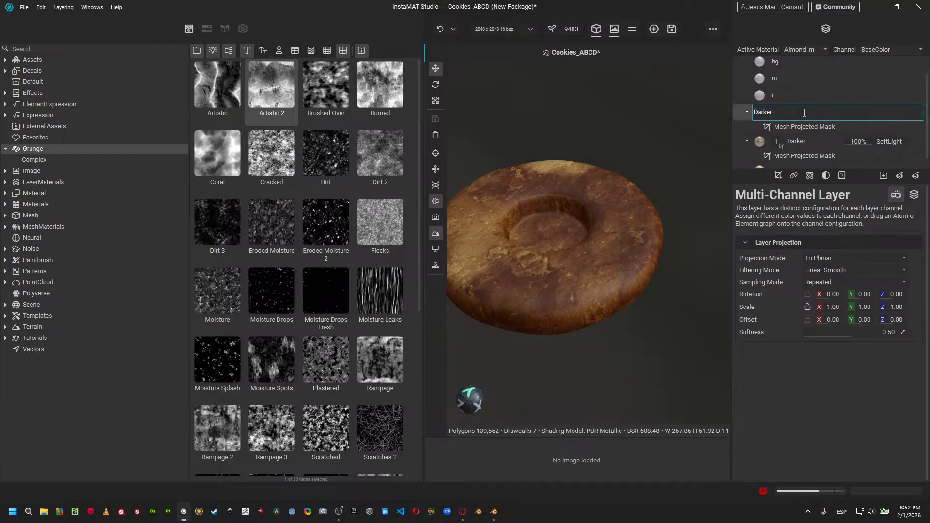
text(B)
key(Return)
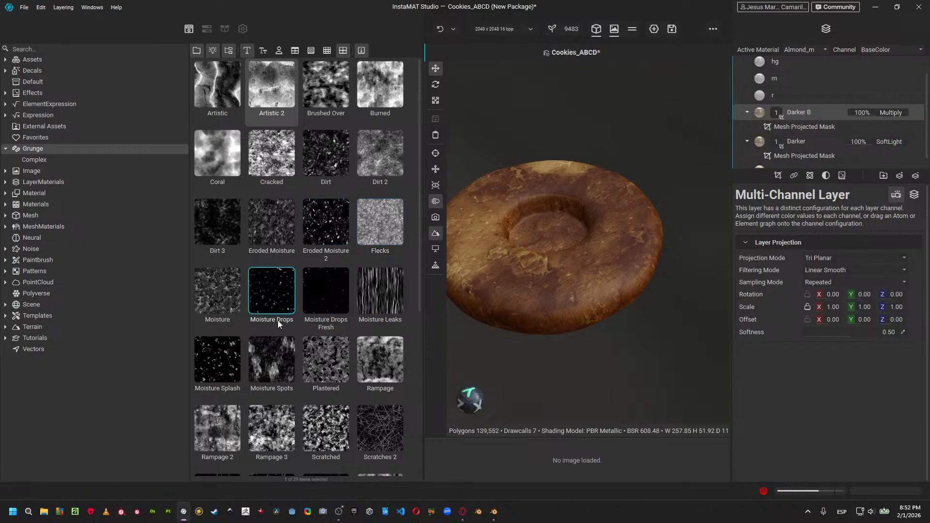
Browse the library's Grunge images and assign Scratches 3 as the image of Darker B's Mesh Projected Mask.
mouse_move(319, 302)
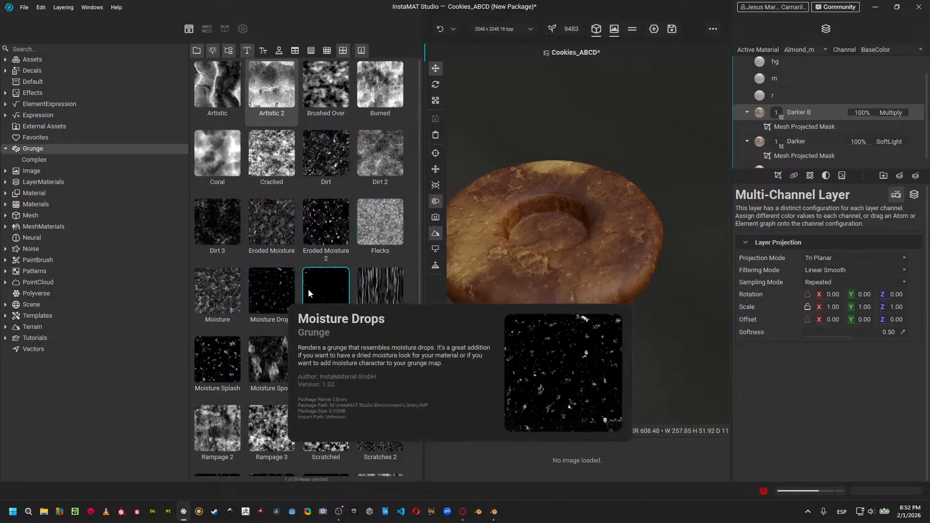
mouse_move(233, 364)
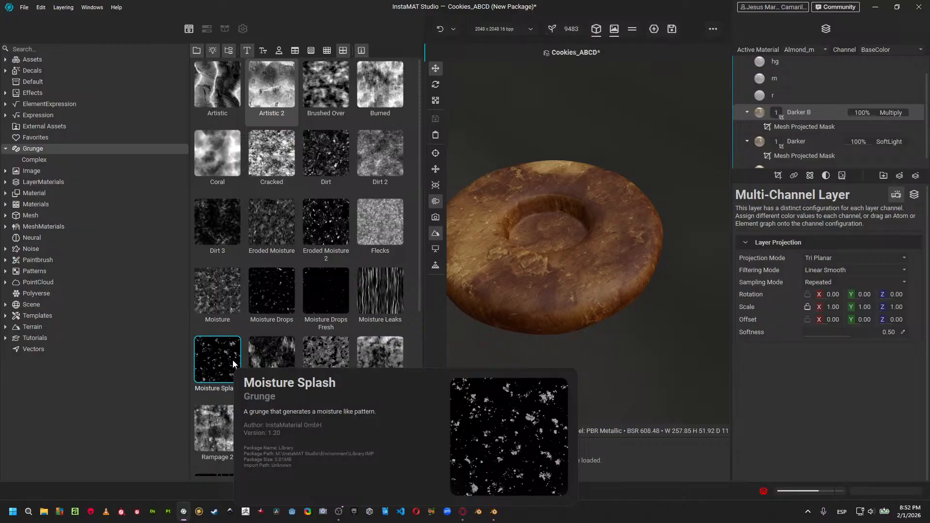
scroll(307, 257, down, 3)
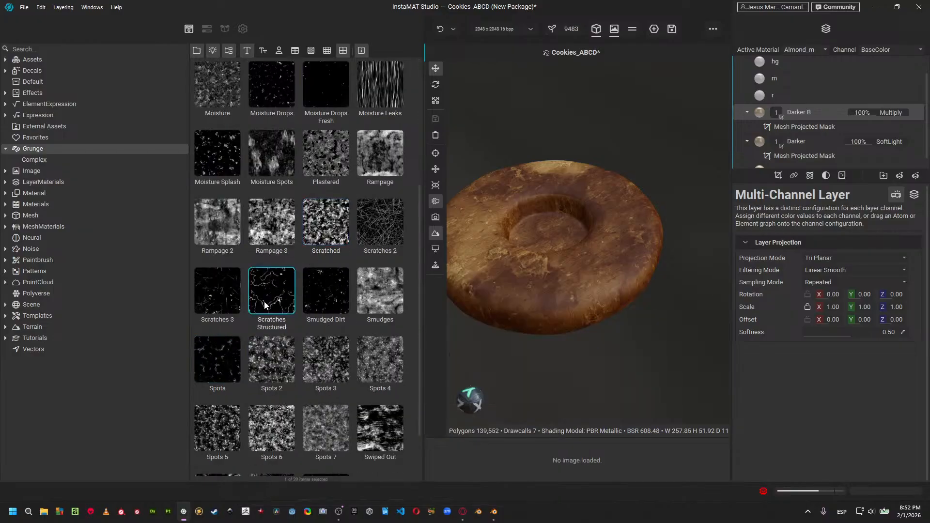
mouse_move(273, 304)
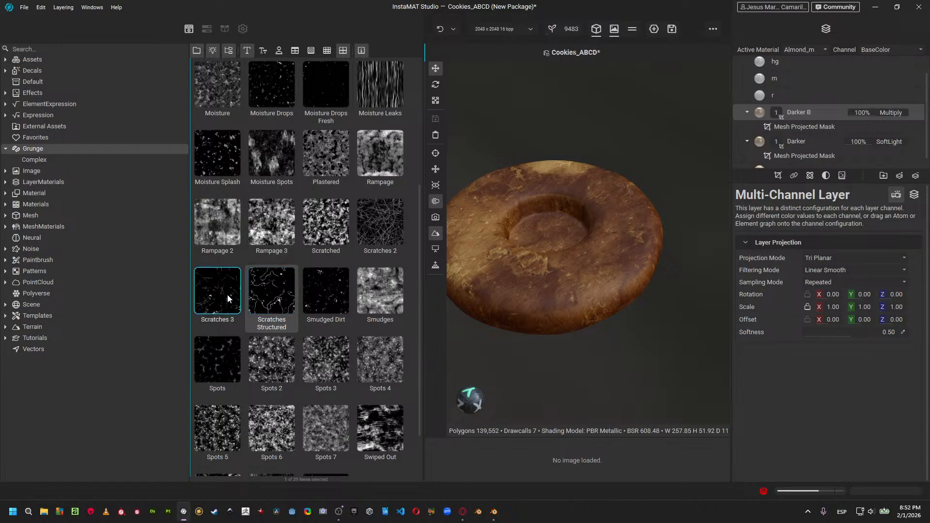
mouse_move(226, 295)
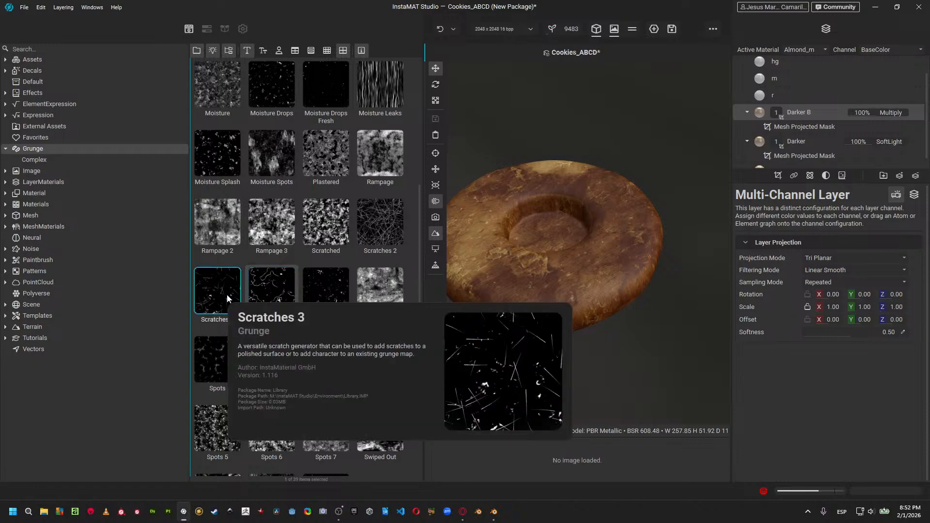
mouse_move(226, 295)
mouse_down()
mouse_move(280, 308)
mouse_move(855, 280)
mouse_move(676, 421)
mouse_move(353, 380)
mouse_move(239, 304)
mouse_up()
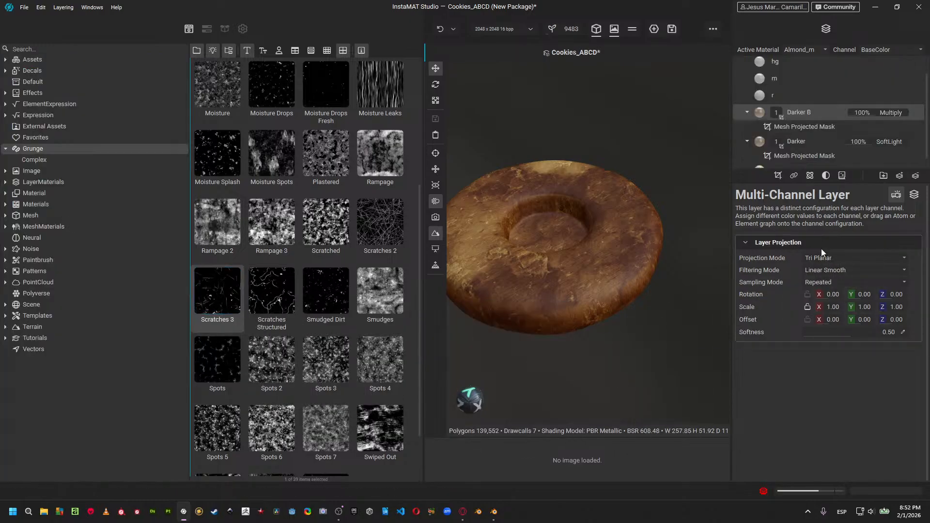
click(914, 194)
click(897, 195)
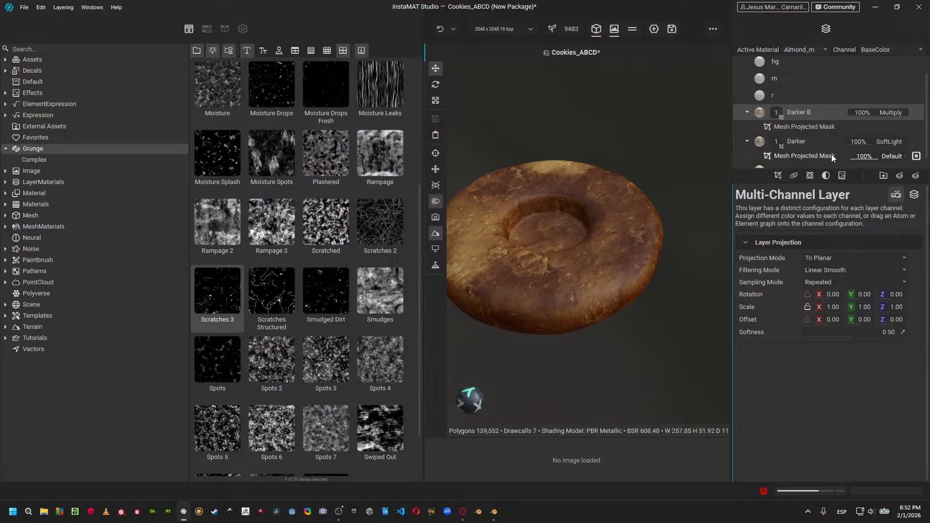
click(795, 126)
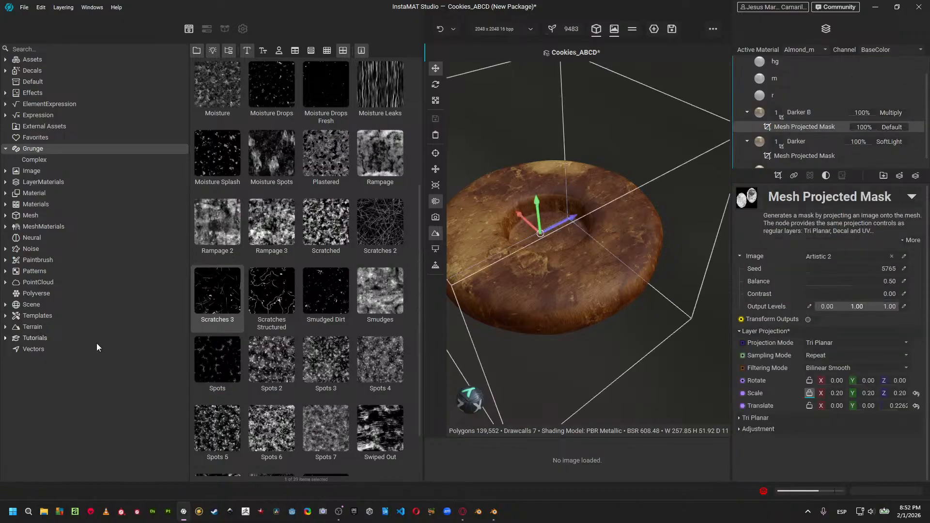
drag(218, 293, 838, 258)
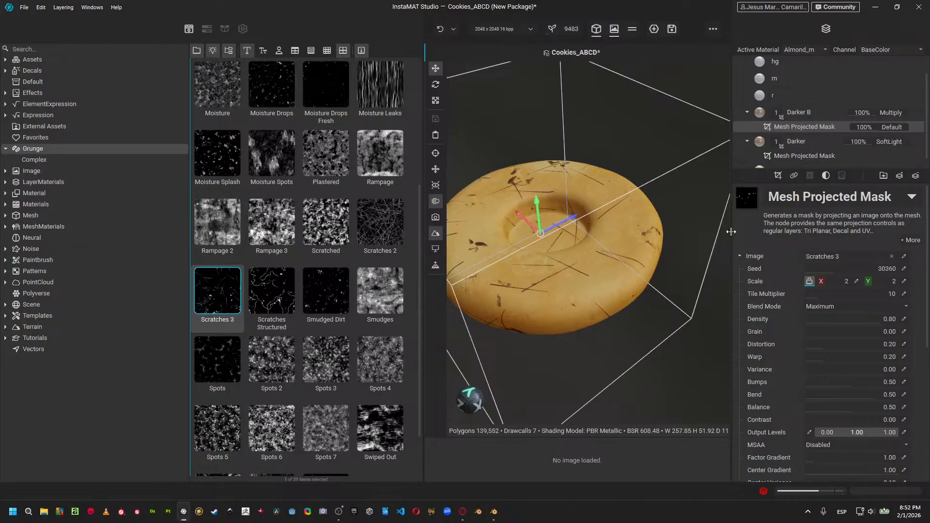
Try Add blending on Darker B's Mesh Projected Mask, and finally set it to Multiply.
click(892, 129)
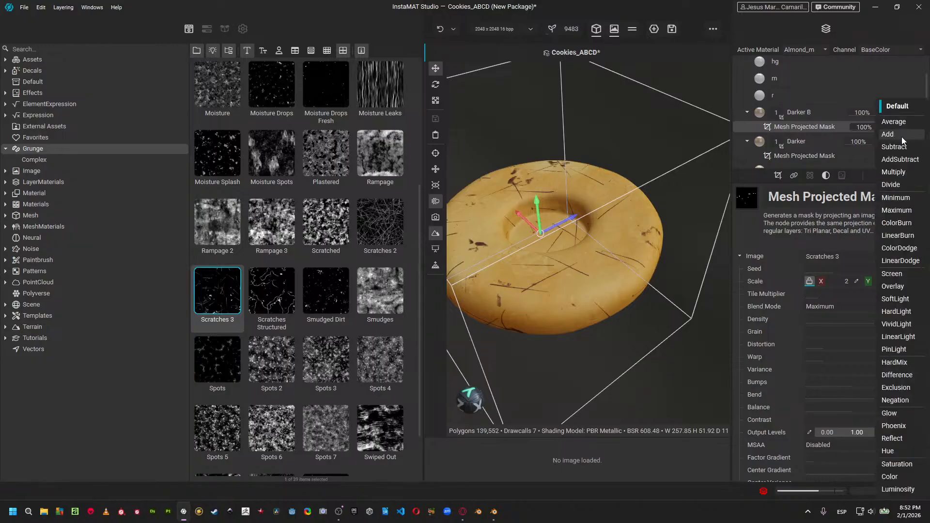
click(902, 136)
click(895, 127)
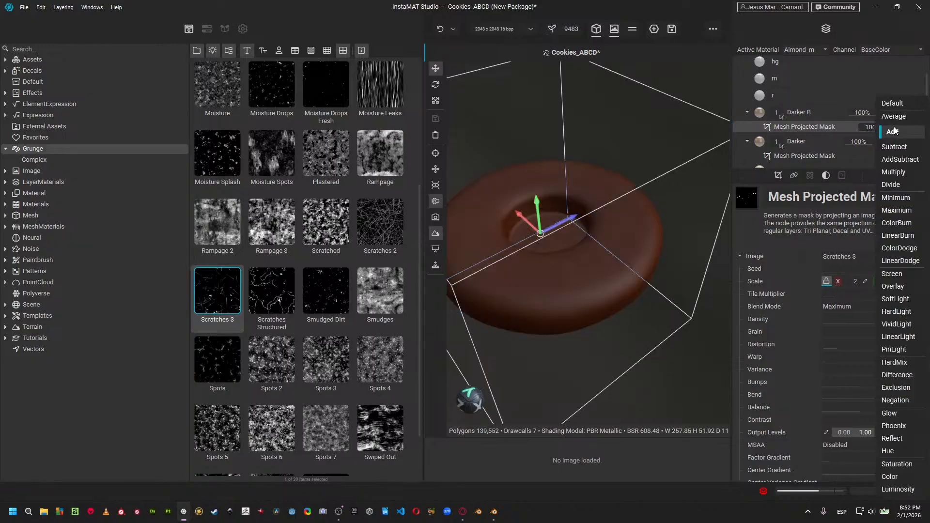
click(901, 172)
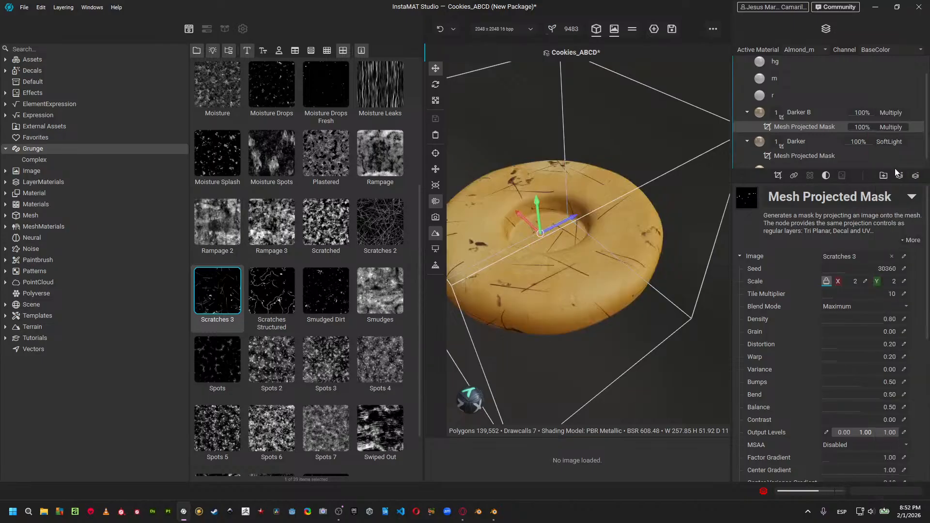
Widen the 3D view and try Default blending on the Darker B layer, finally setting it to SoftLight.
click(893, 112)
click(897, 54)
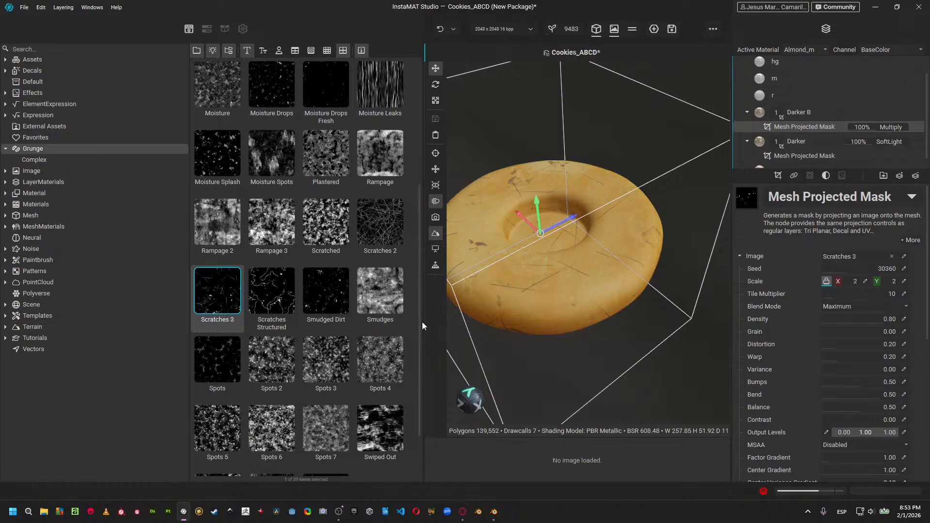
drag(423, 322, 316, 291)
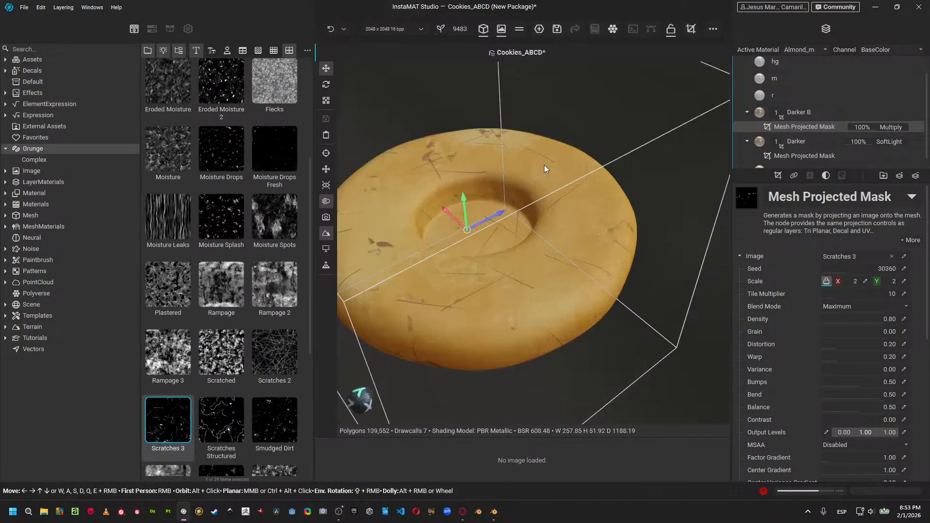
click(895, 111)
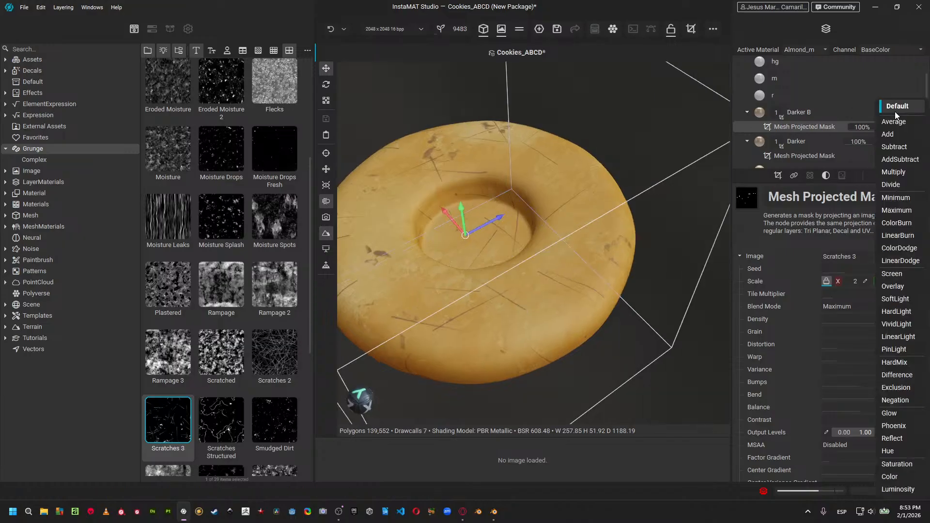
click(899, 299)
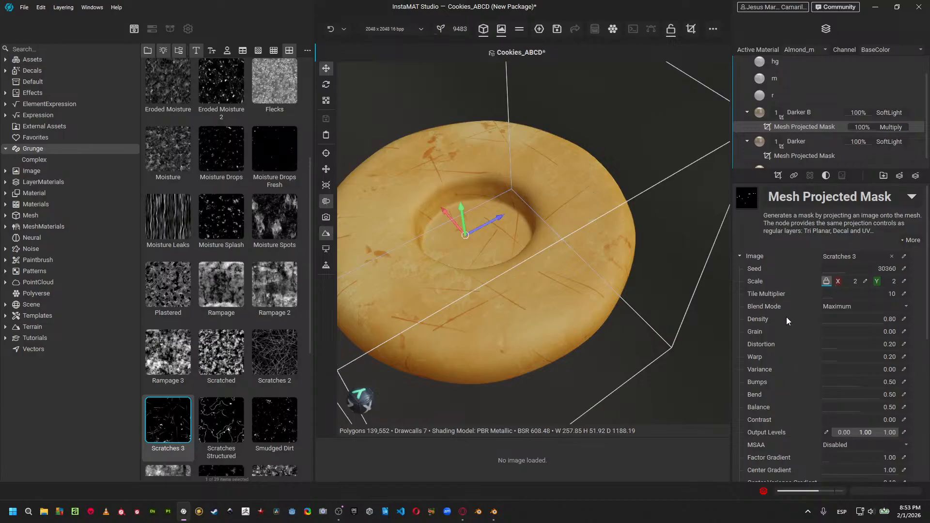
Set the uniform scale of the Scratches 3 image in Darker B's mask to 6.
click(865, 282)
text(6)
key(Return)
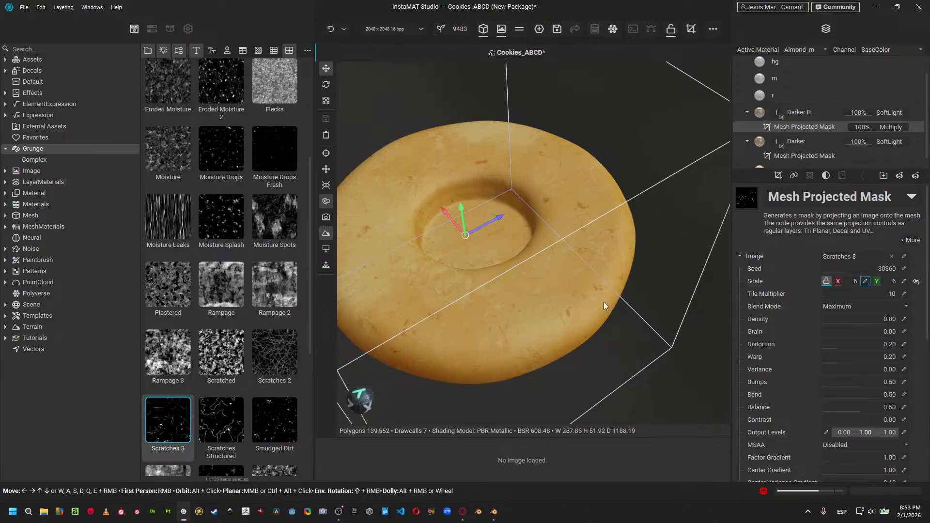
Toggle the ChocolateCookie_B_m entry in the project's material sections and make ChocolateCookie_B_m the active material.
alt+drag(604, 302, 509, 305)
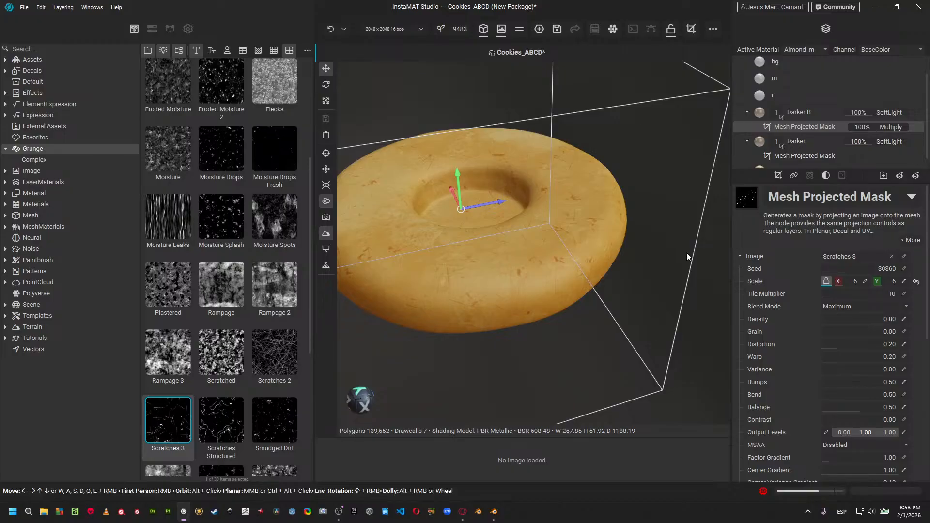
key(f)
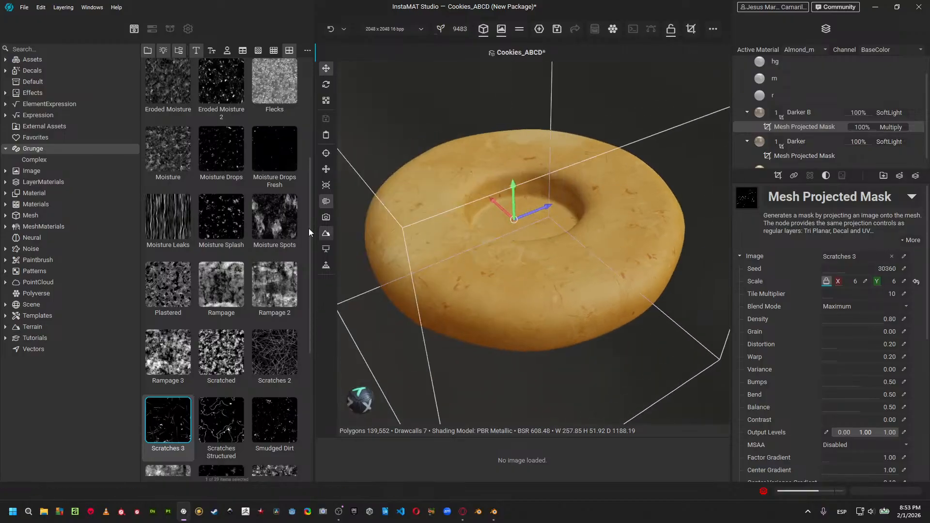
click(154, 29)
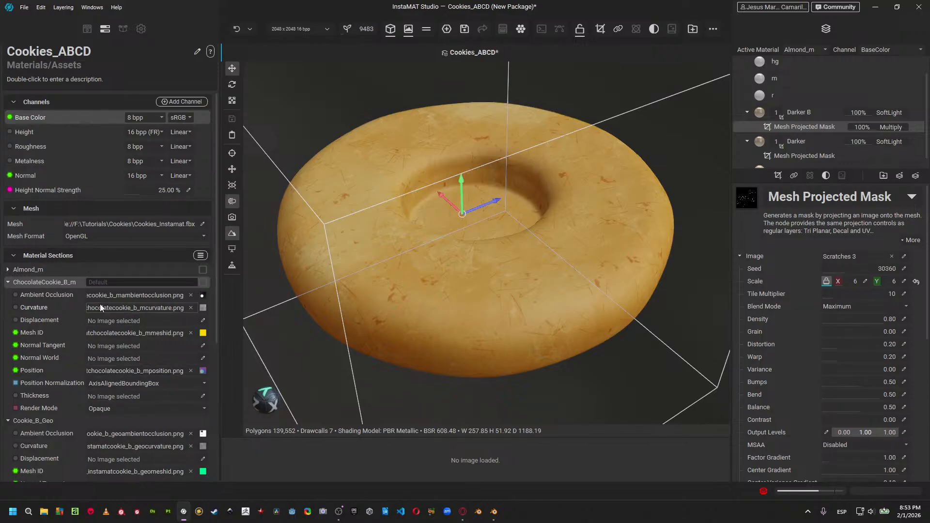
click(203, 282)
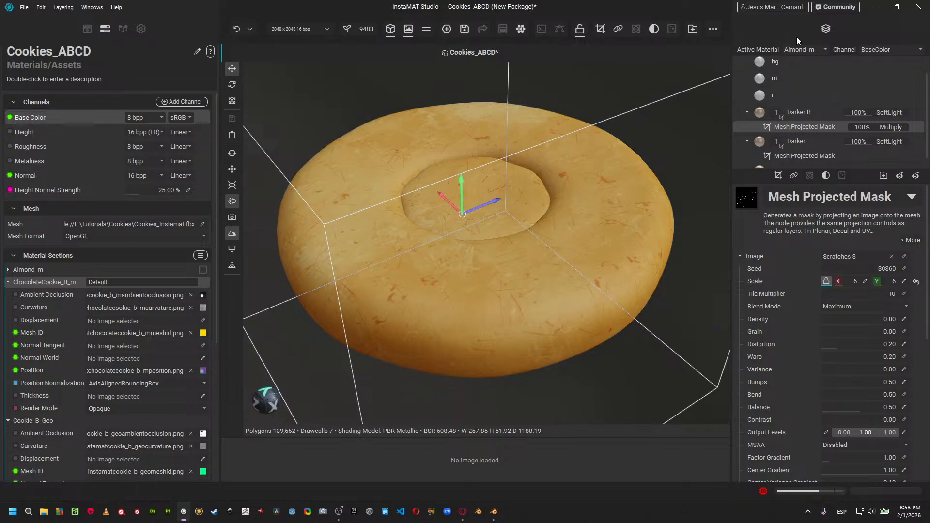
click(804, 49)
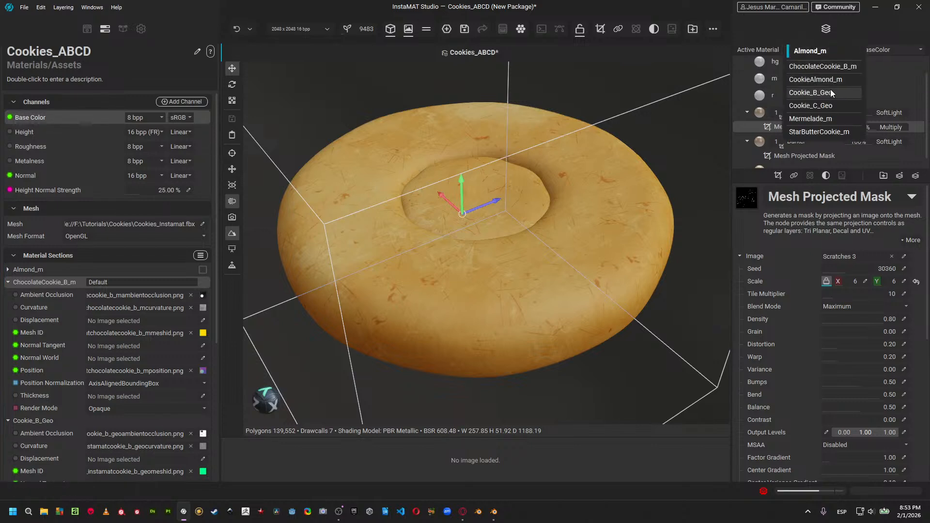
click(833, 67)
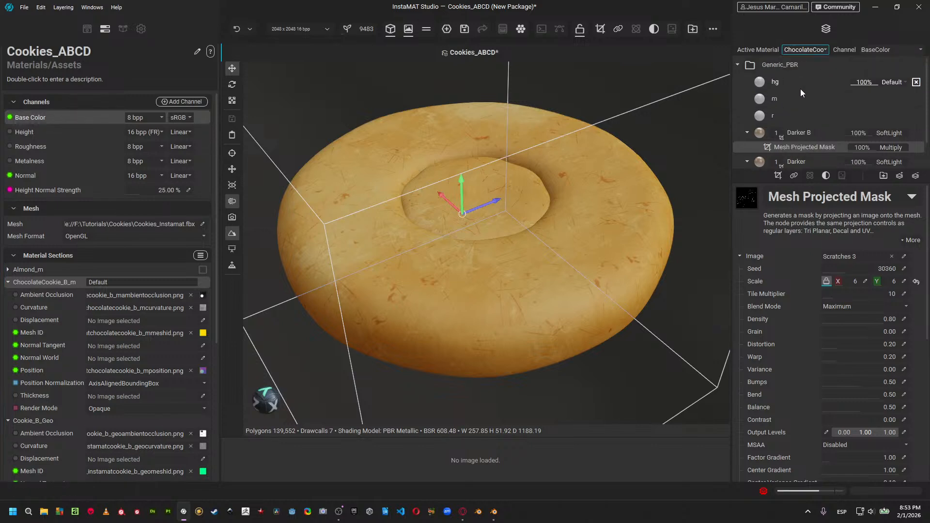
Collapse and delete the Generic_PBR layer group, and undo the deletion.
click(795, 66)
click(754, 65)
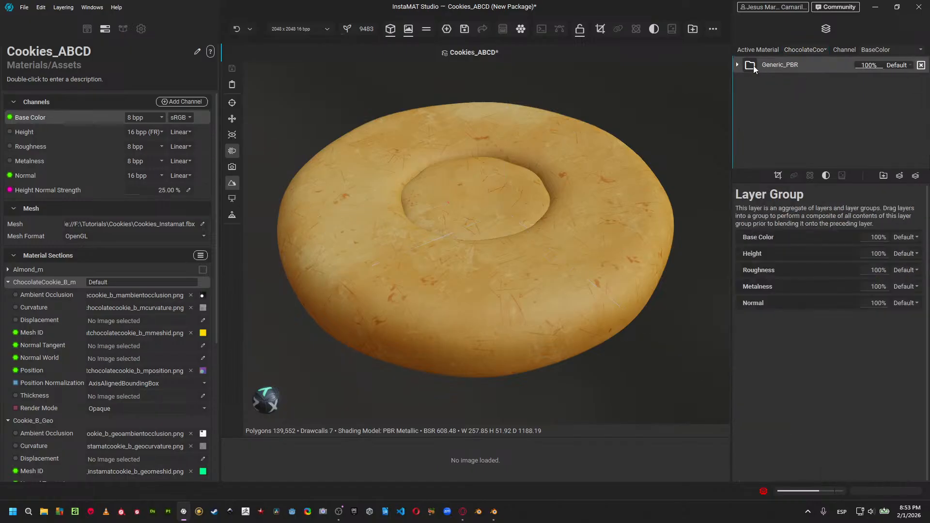
key(Delete)
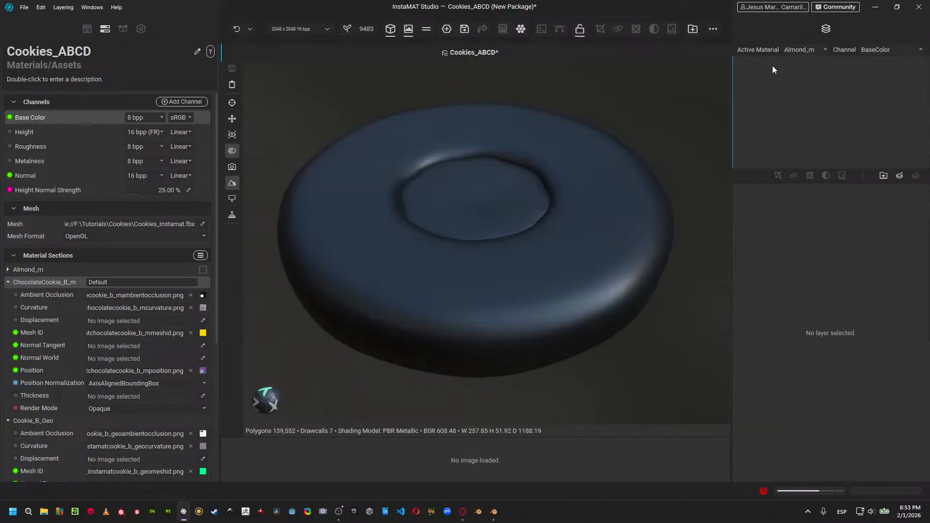
key(ctrl+z)
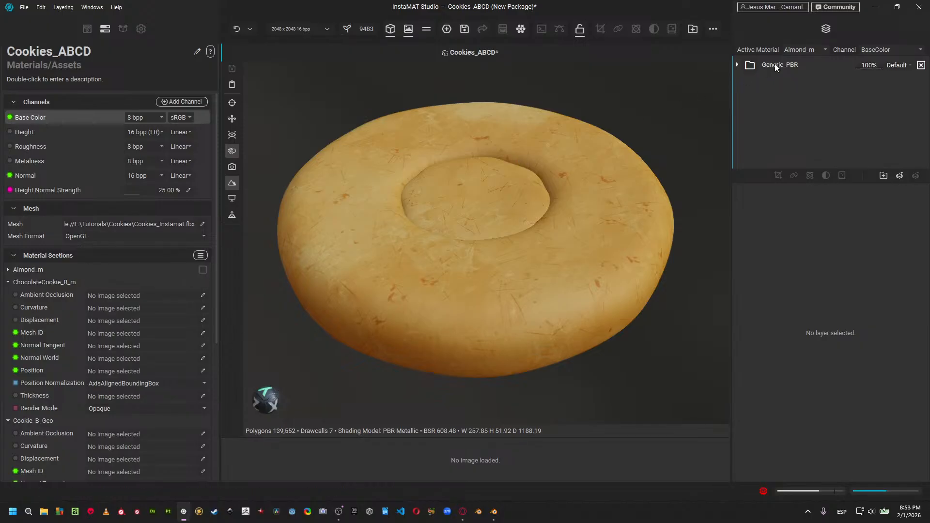
Switch to Blender and select ChocolateCookie_B_Geo together with Cookie_B_Geo.
key(super+Tab)
click(383, 250)
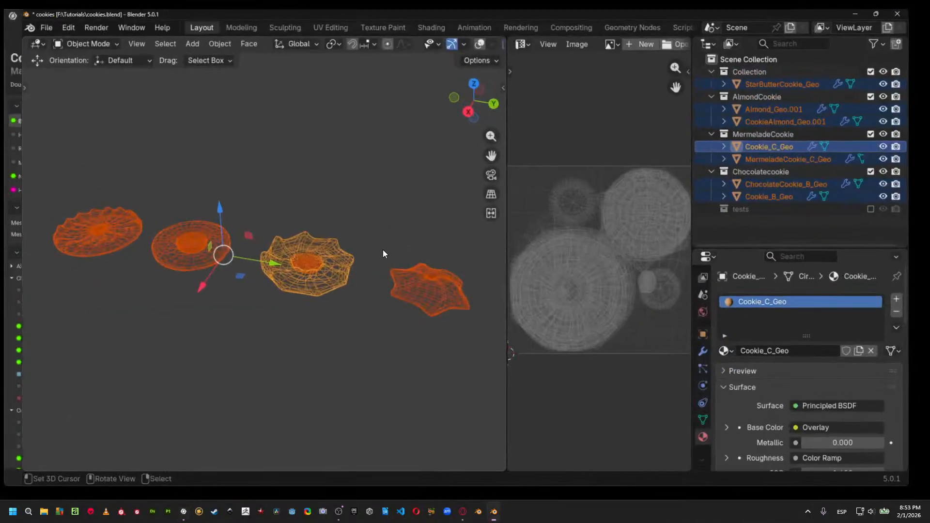
click(198, 243)
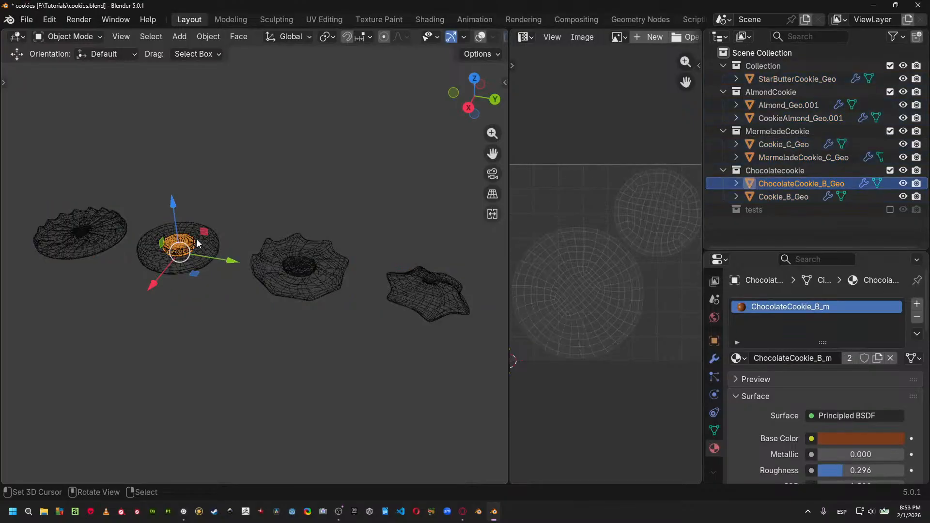
click(193, 261)
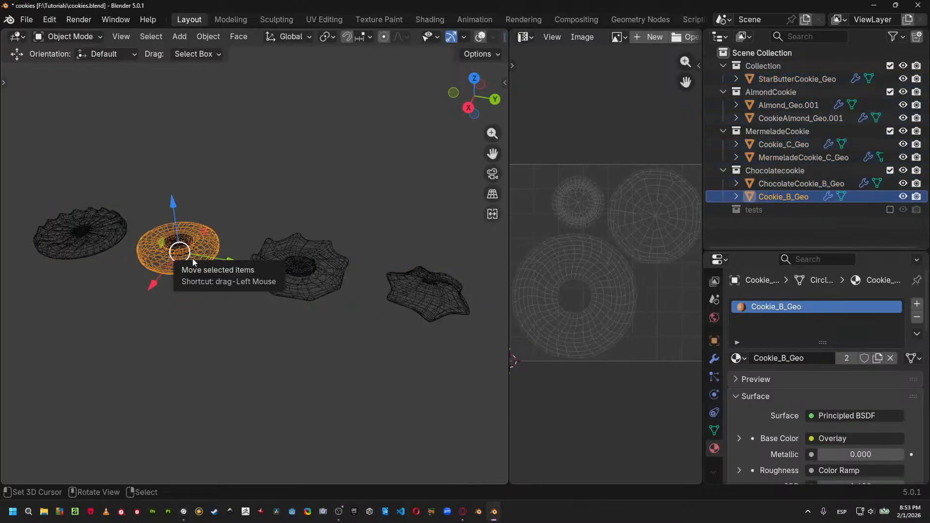
click(189, 245)
shift+click(189, 267)
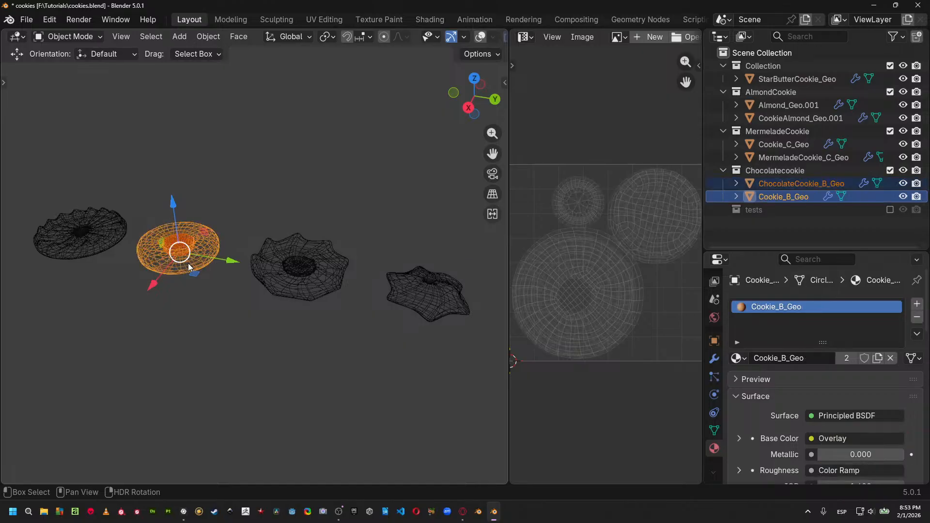
Return to InstaMAT Studio and make Cookie_B_Geo the active material.
key(super+Tab)
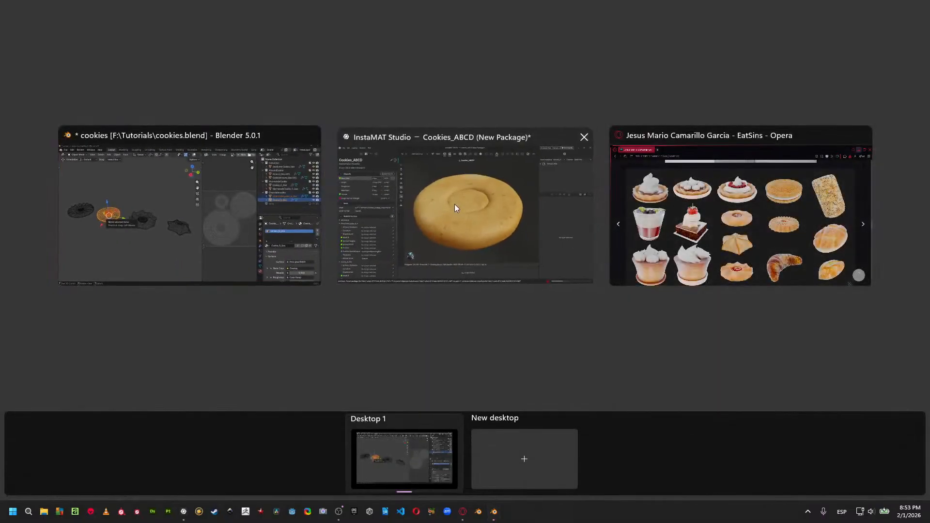
click(454, 207)
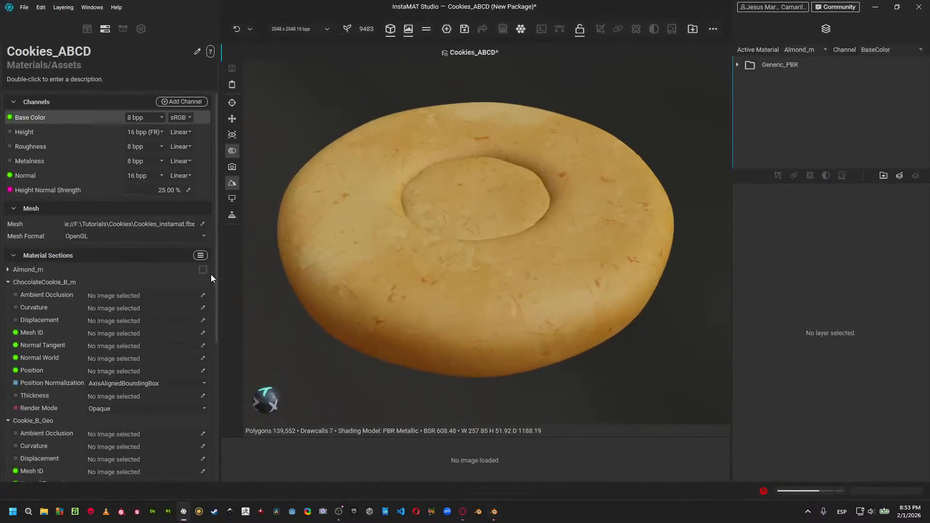
click(201, 255)
click(222, 279)
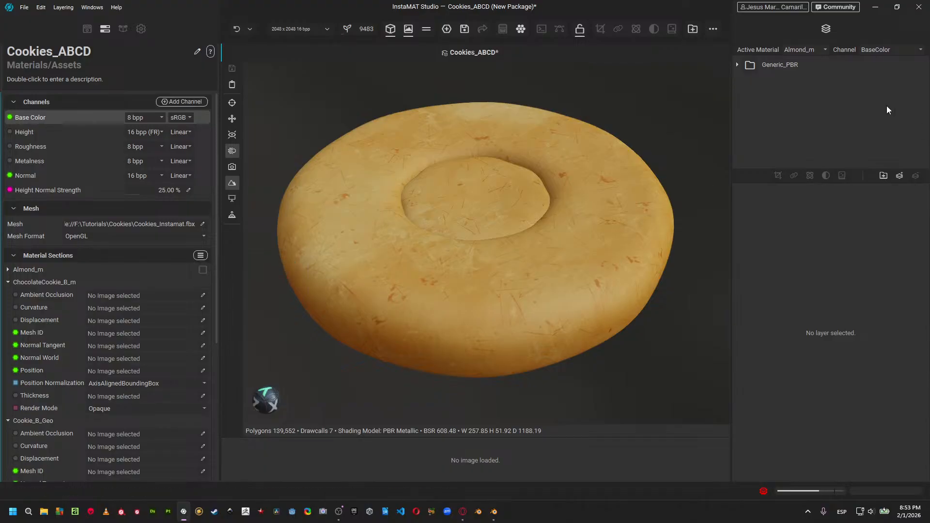
click(802, 50)
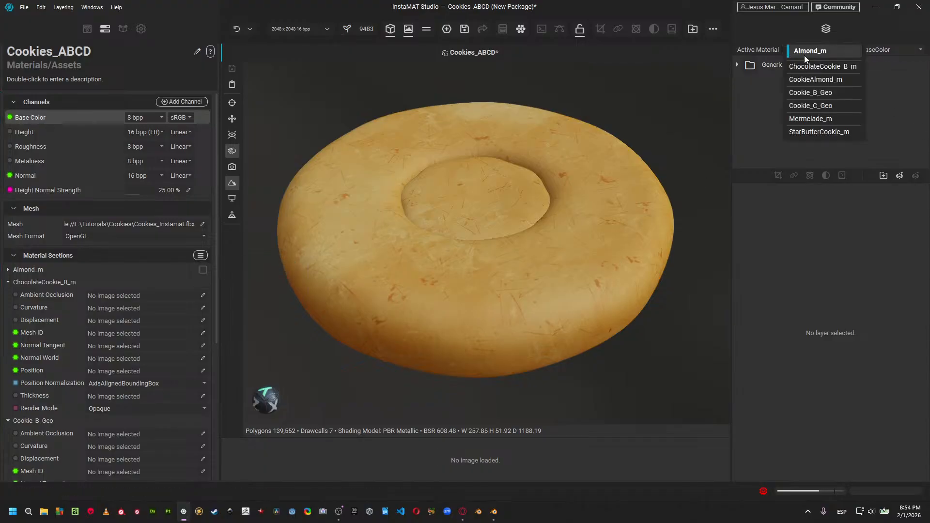
click(819, 93)
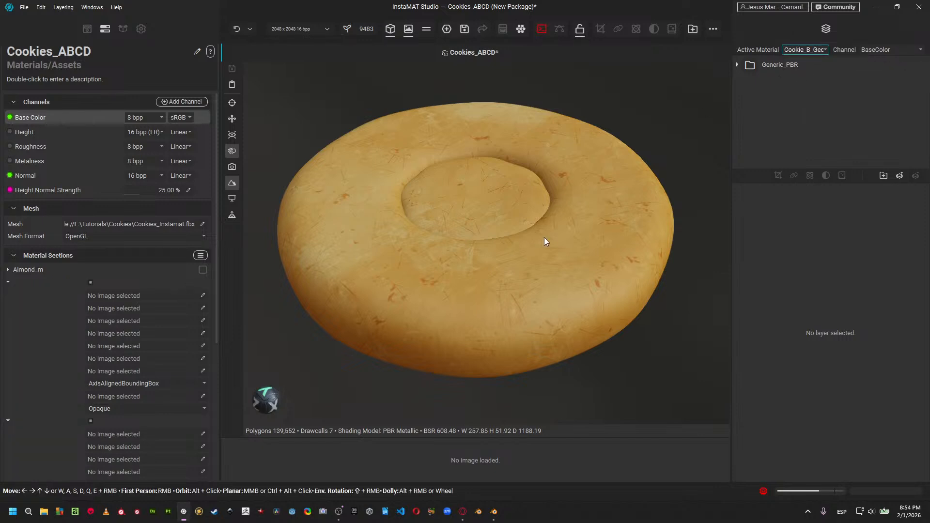
Examine the image assignments in the material sections and the Mesh Baking settings, closing them without baking.
alt+drag(490, 201, 454, 208)
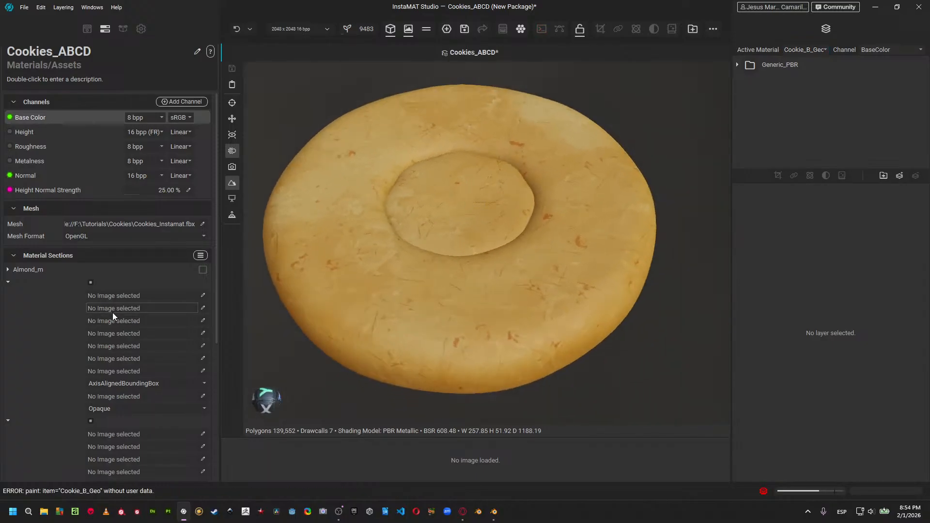
scroll(113, 312, down, 10)
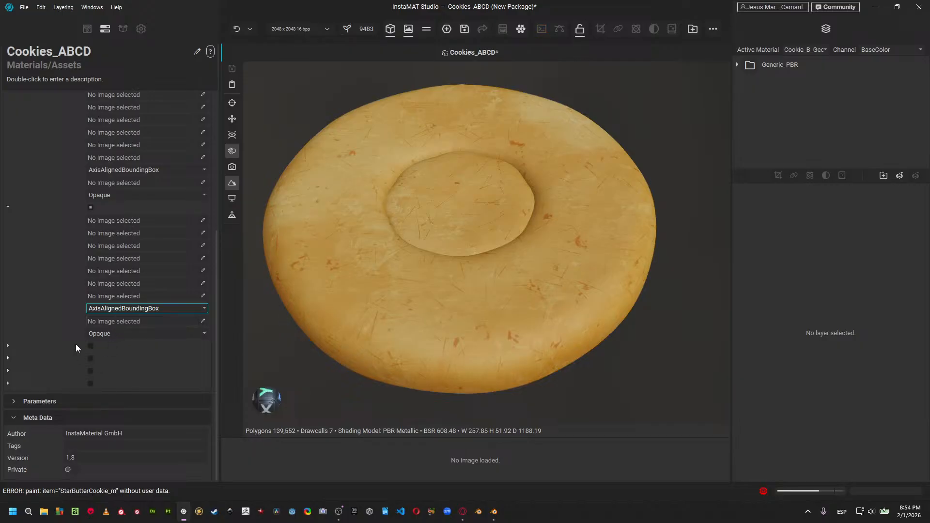
click(88, 348)
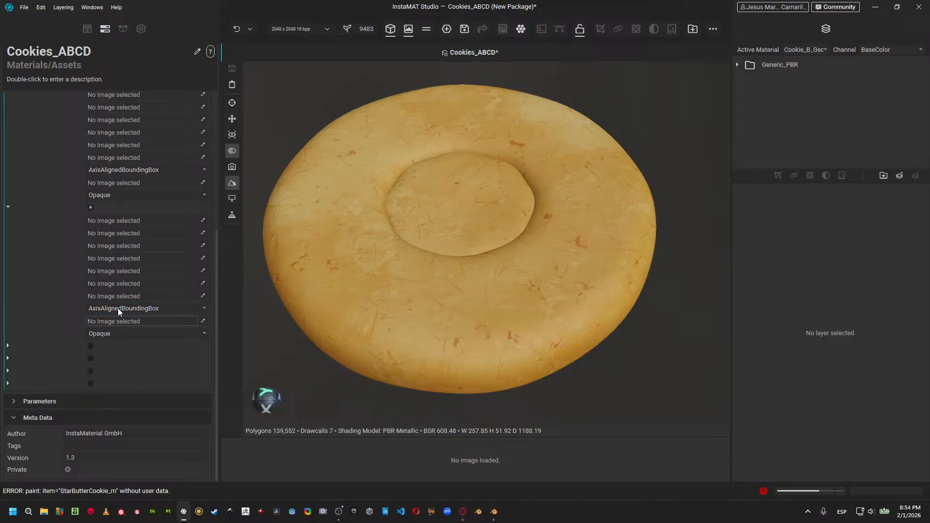
scroll(164, 208, up, 5)
scroll(163, 212, up, 3)
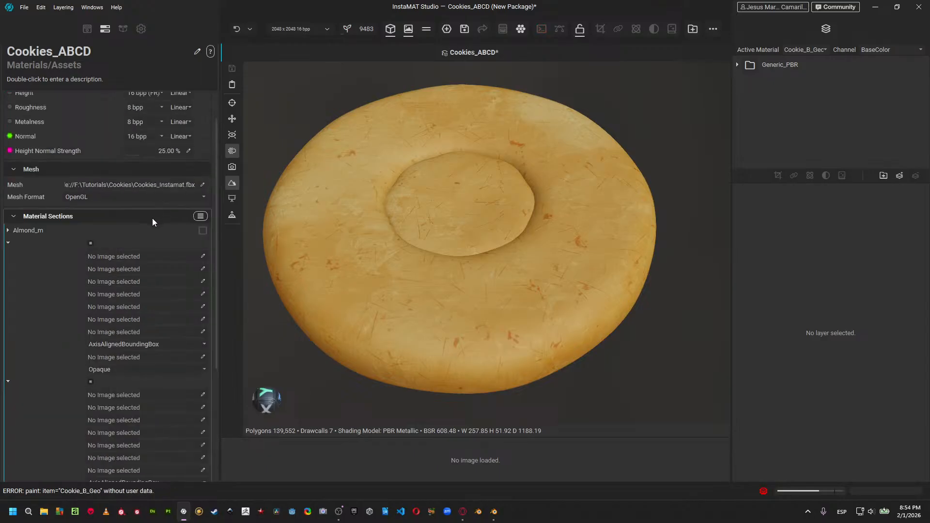
click(201, 215)
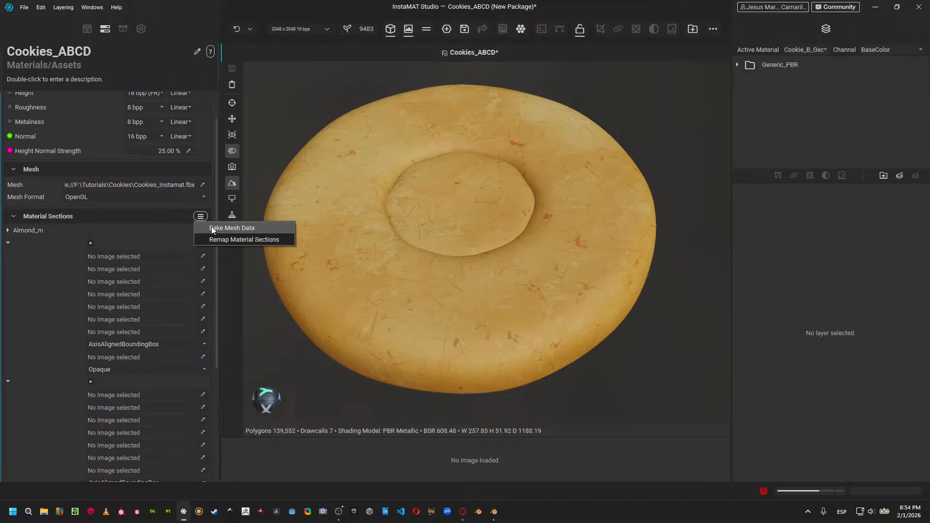
click(212, 228)
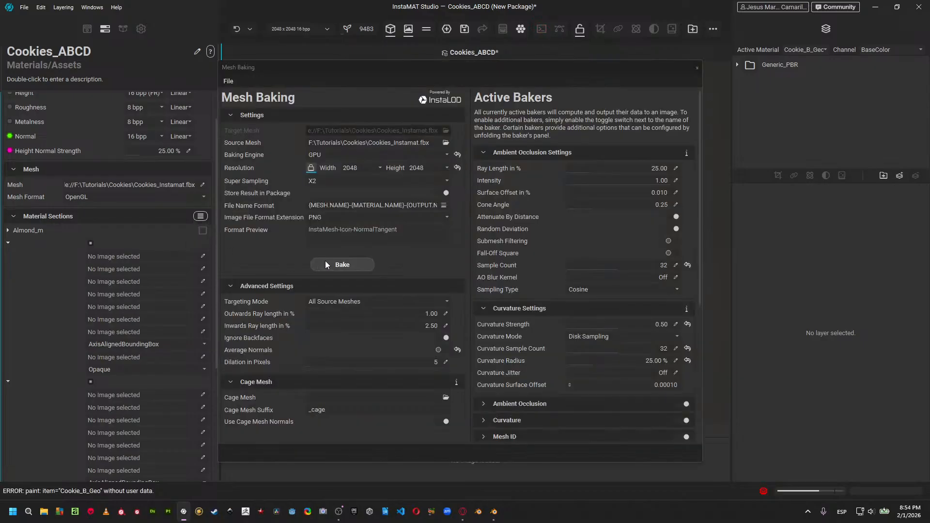
click(698, 68)
Start a new project of the Asset Texturing type.
click(770, 65)
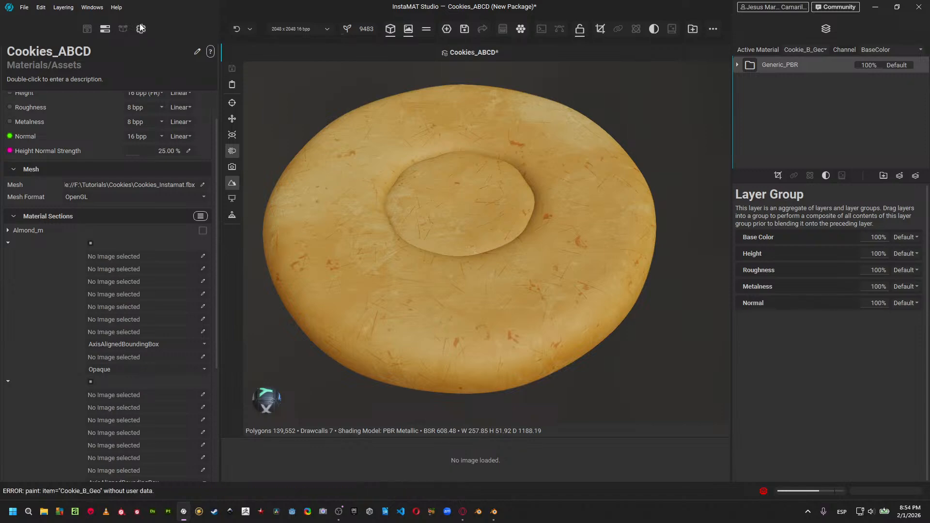
click(27, 9)
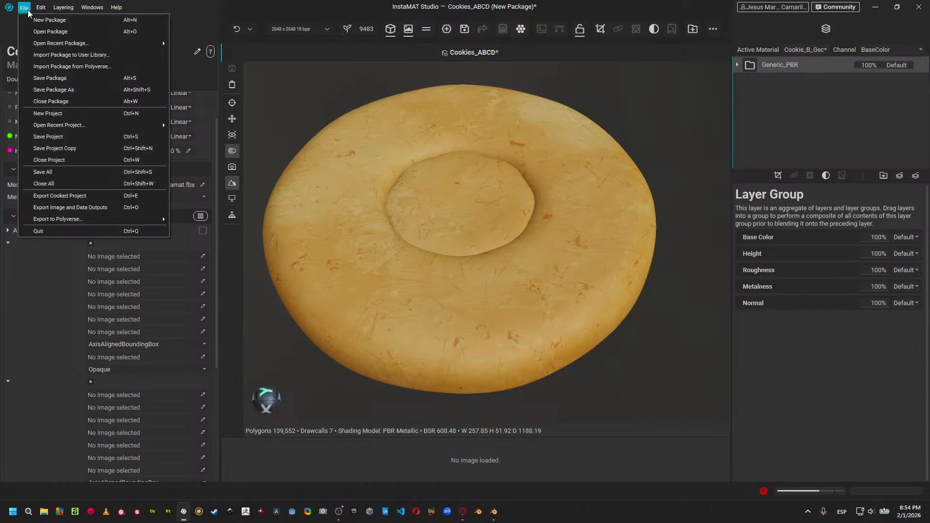
click(51, 114)
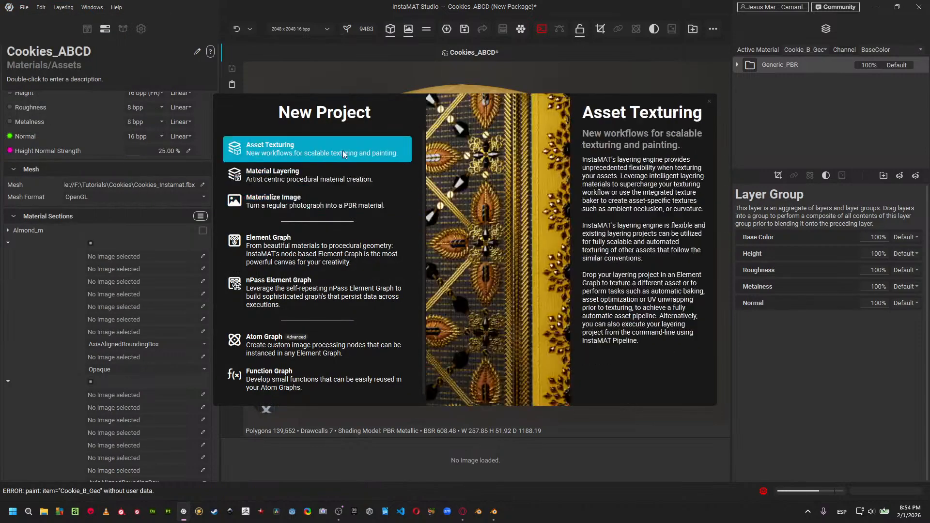
click(342, 150)
Switch to Blender and open the FBX export for the two selected chocolate cookie meshes.
key(super+Tab)
click(540, 201)
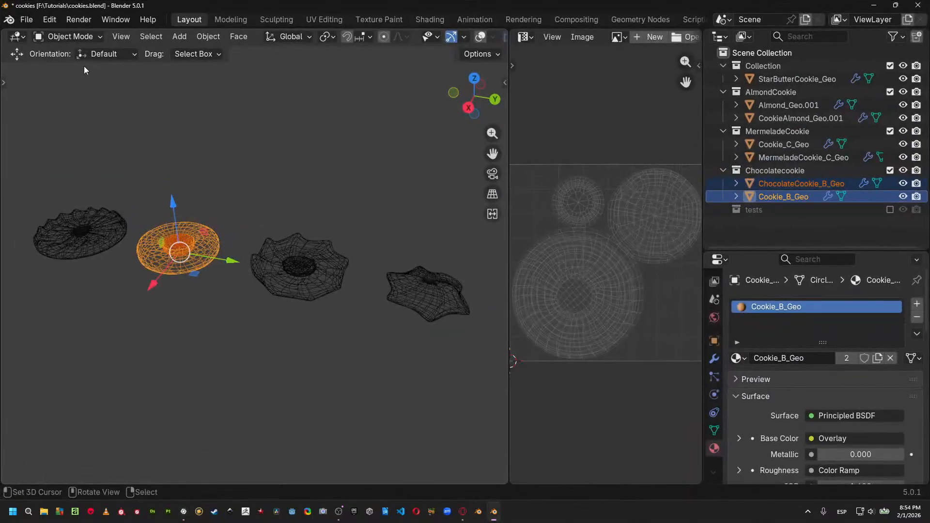
click(26, 19)
mouse_move(72, 219)
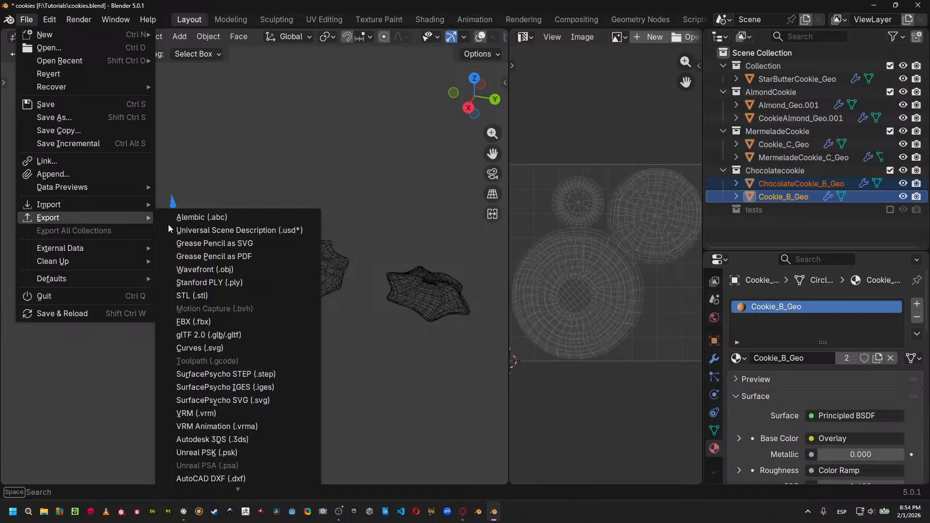
click(217, 323)
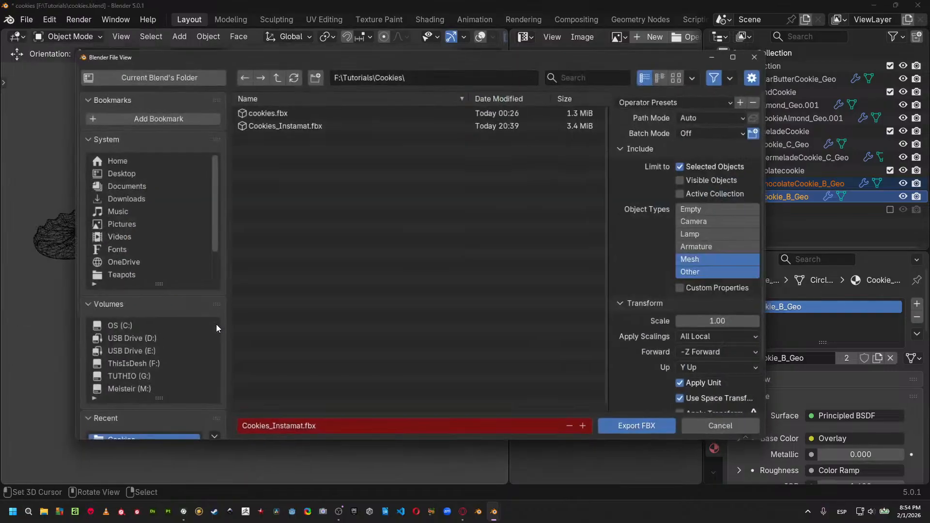
Name the file CookieB_Instamat.fbx and export the selected objects to the F:\Tutorials\Cookies folder.
click(334, 440)
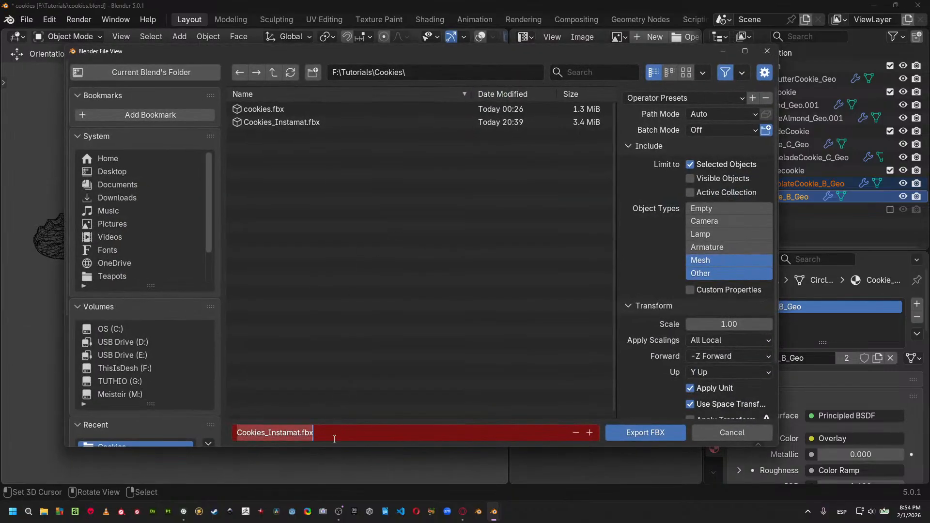
key(Home)
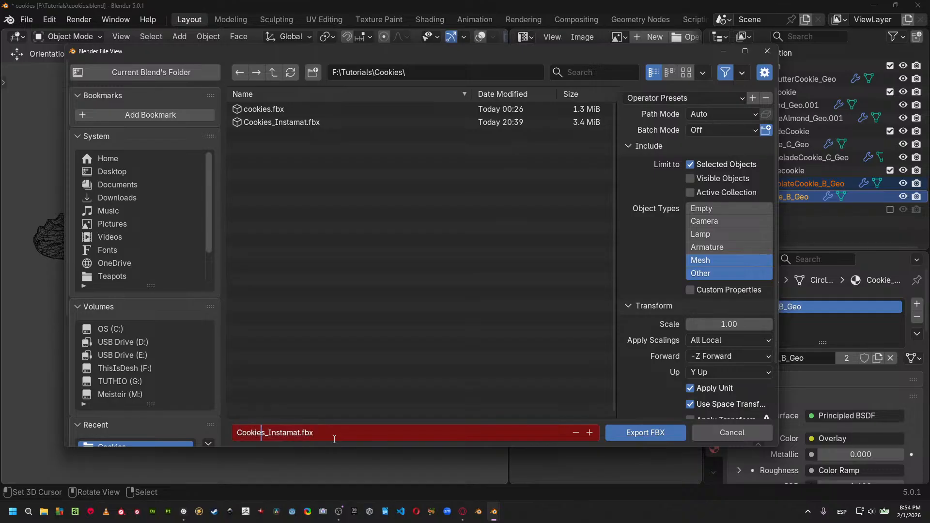
key(BackSpace)
text(B)
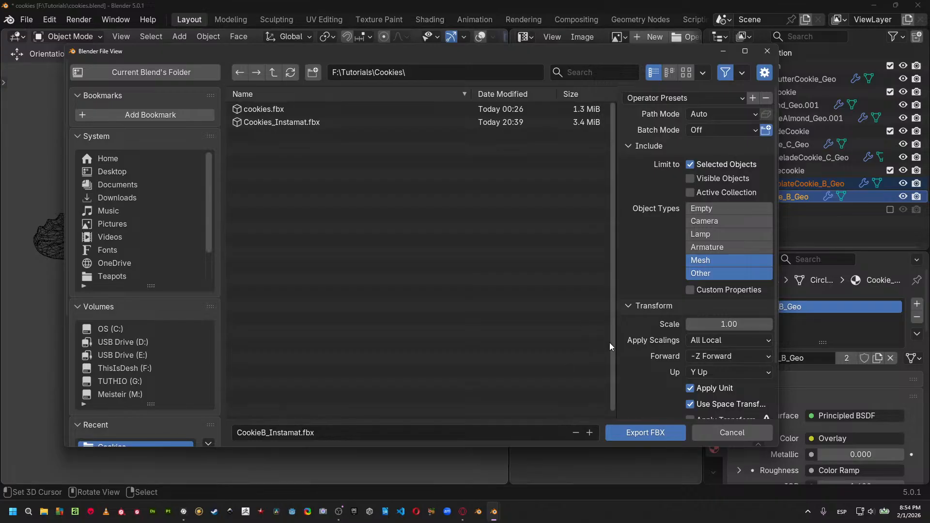
scroll(665, 314, down, 3)
click(656, 380)
scroll(670, 346, down, 5)
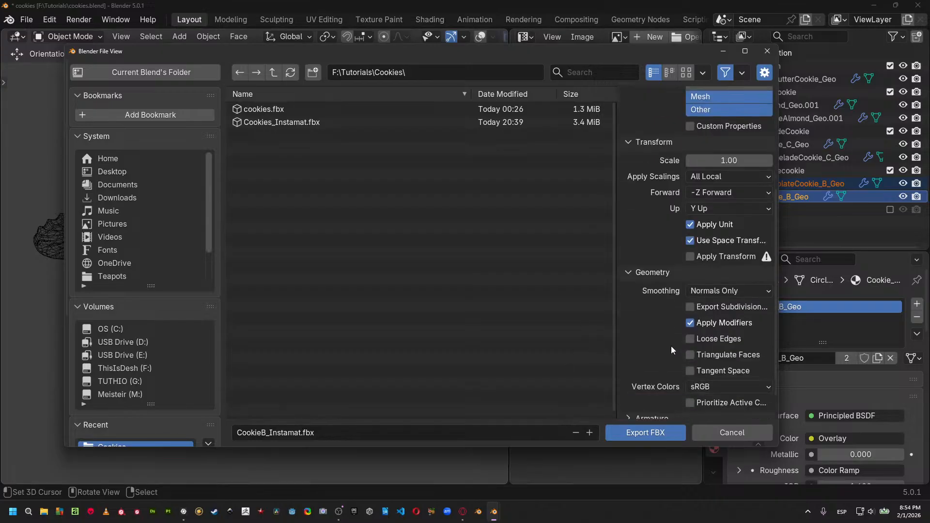
click(644, 428)
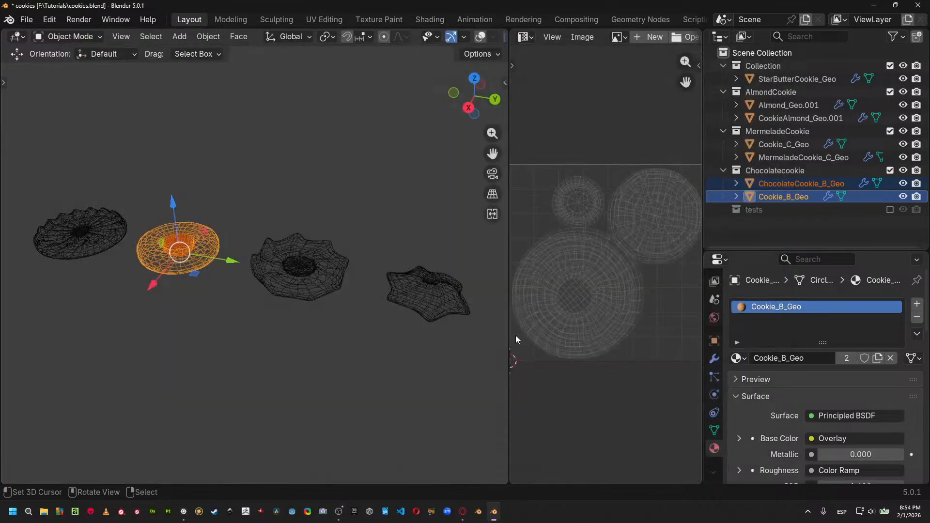
Switch to InstaMAT Studio and load CookieB_Instamat.fbx from the Cookies folder as the new project's mesh.
click(183, 511)
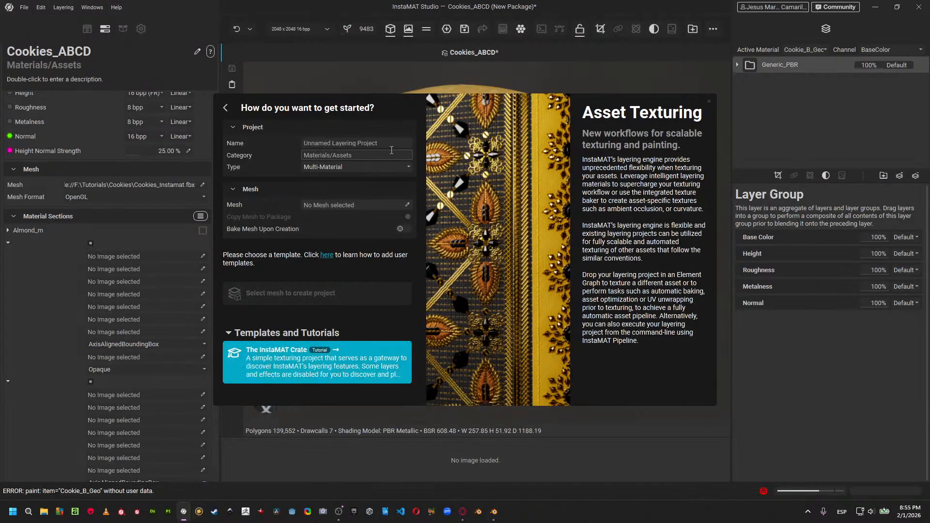
click(406, 205)
click(387, 217)
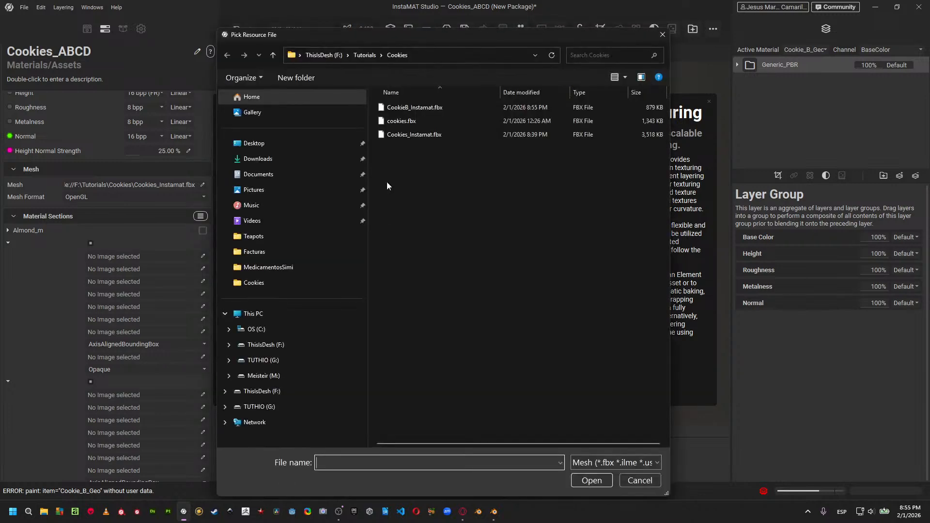
click(422, 109)
double_click(420, 108)
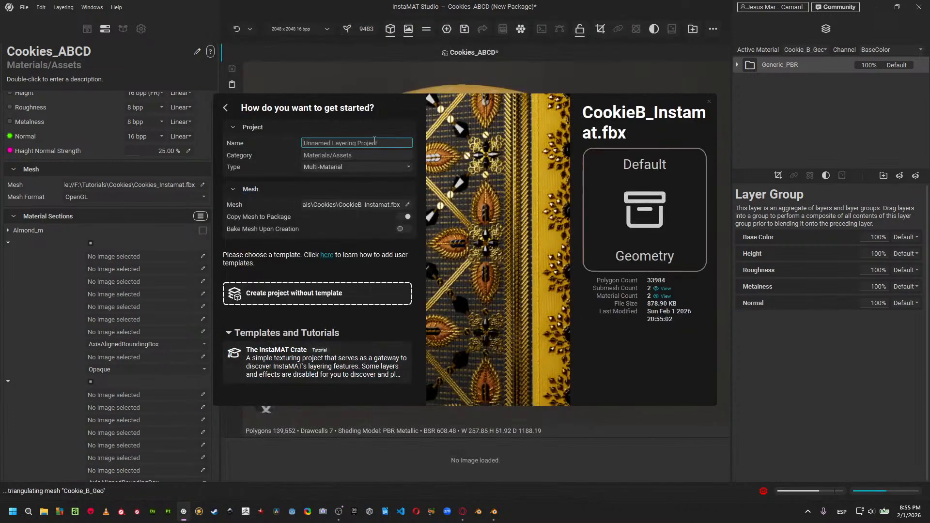
Name the project Chocolate cookie, enable Bake Mesh Upon Creation and create it without a template.
click(374, 143)
text(Chocolate cookie)
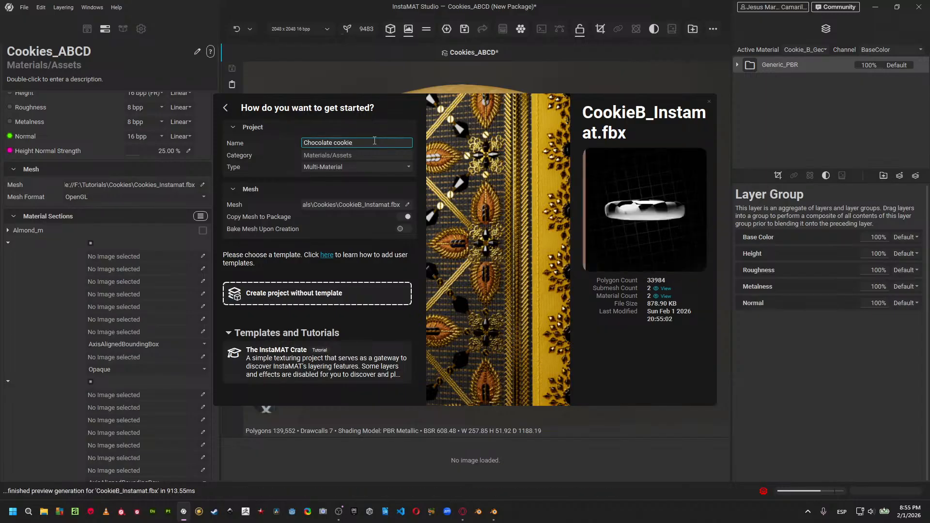
click(408, 229)
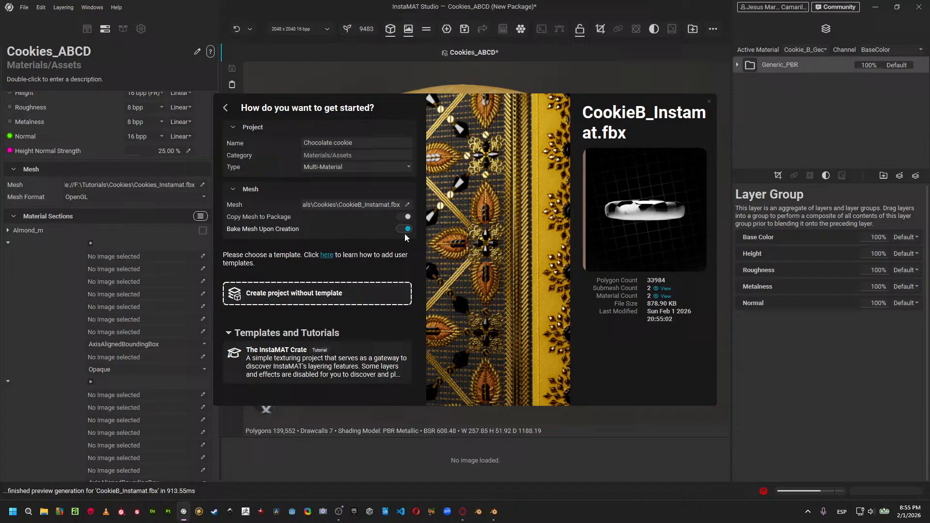
click(356, 289)
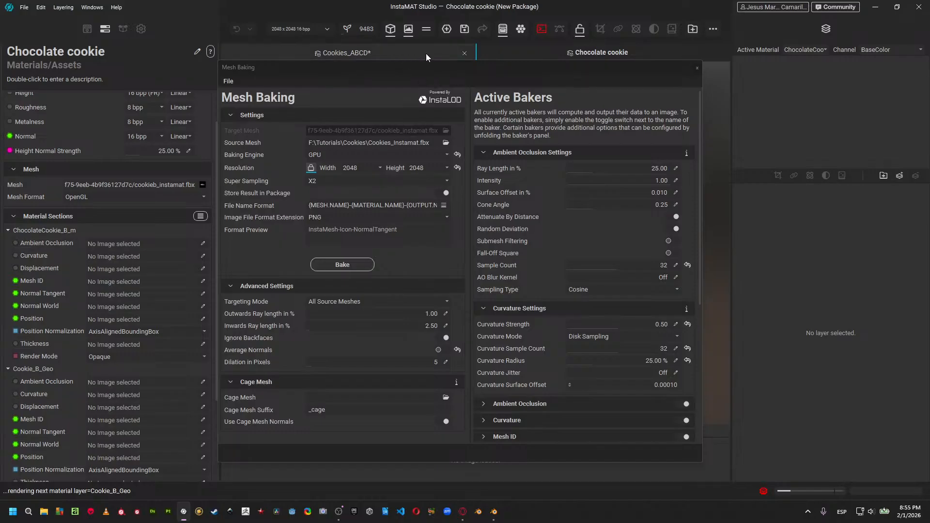
Close the Mesh Baking settings and close the Cookies_ABCD project without saving its changes.
click(697, 68)
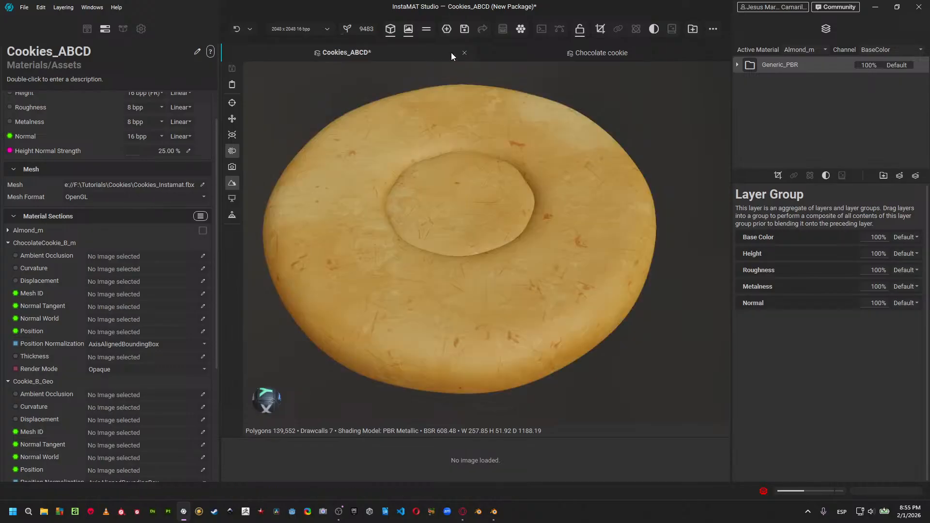
click(465, 53)
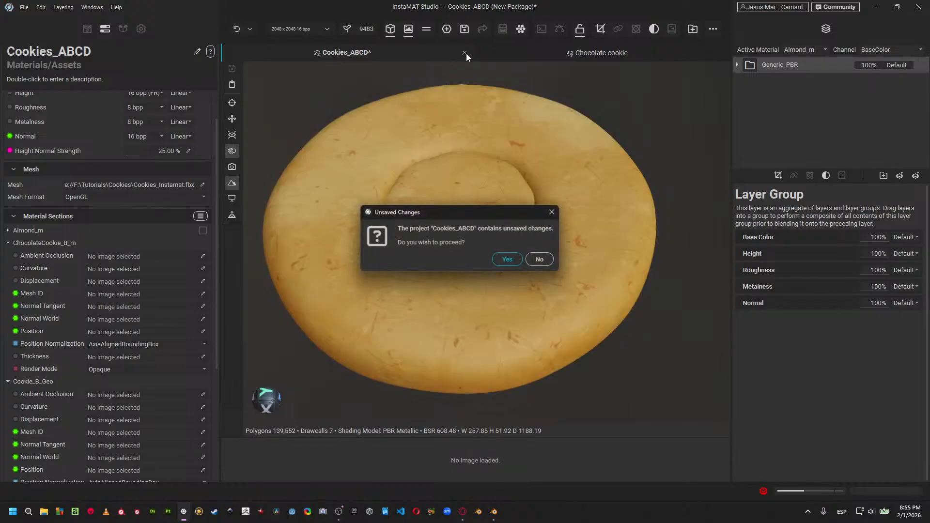
click(510, 261)
alt+drag(525, 195, 467, 243)
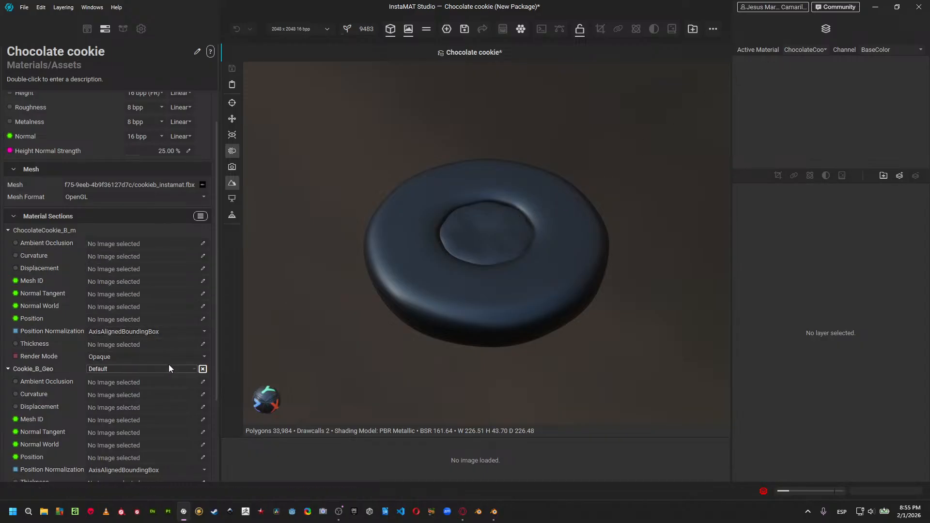
mouse_move(208, 231)
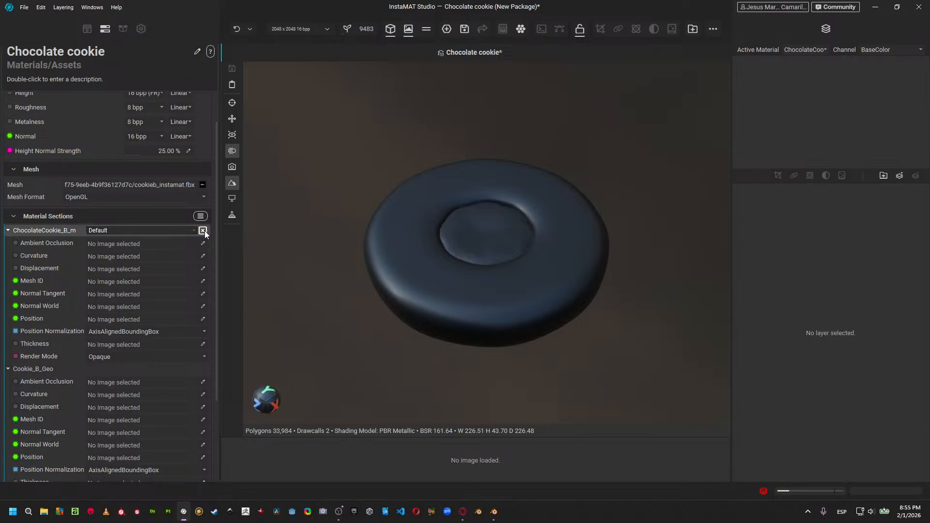
Apply the Generic_PBR layer material to the chocolate center's material and rename its layer group Chocolate.
click(86, 28)
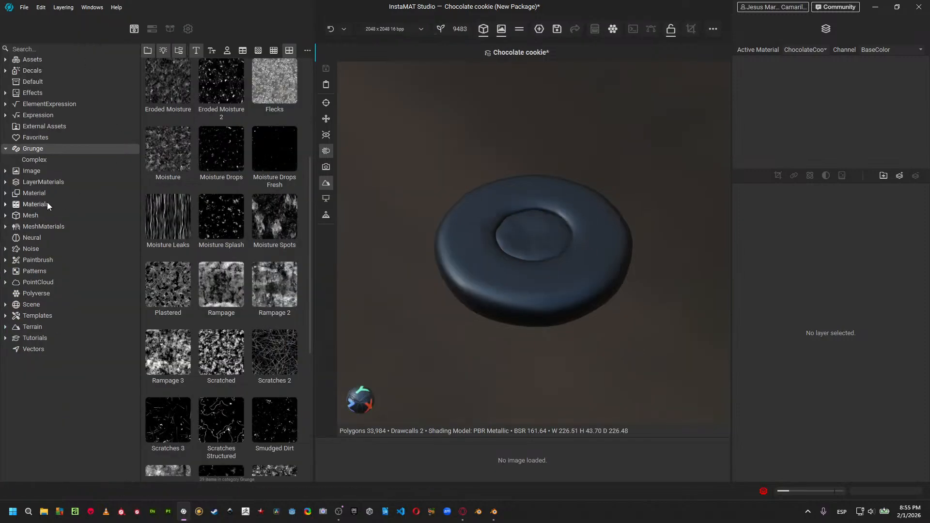
click(50, 181)
drag(223, 291, 847, 158)
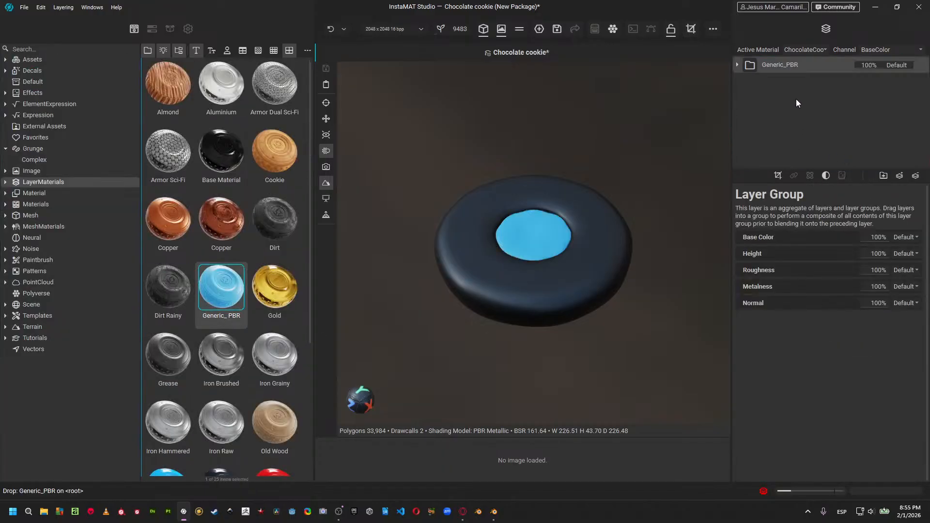
double_click(780, 65)
text(C)
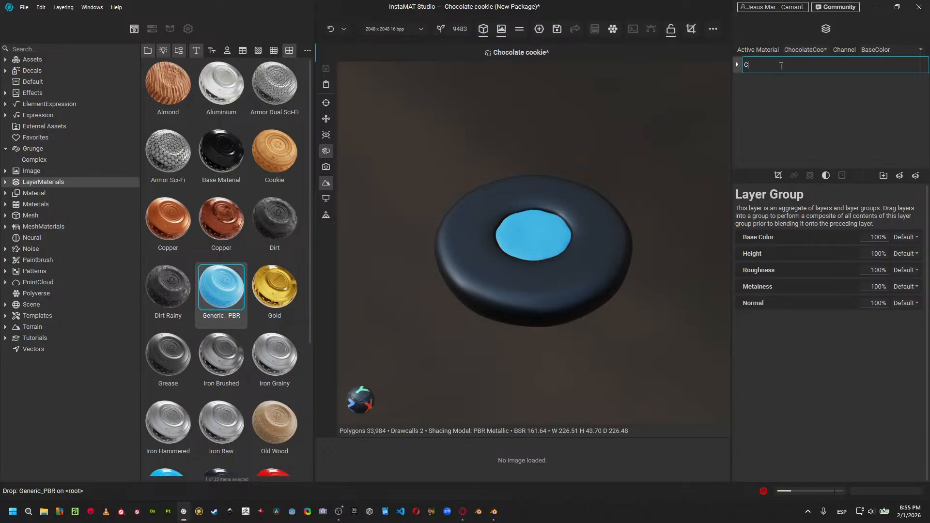
text(hocolate)
key(Return)
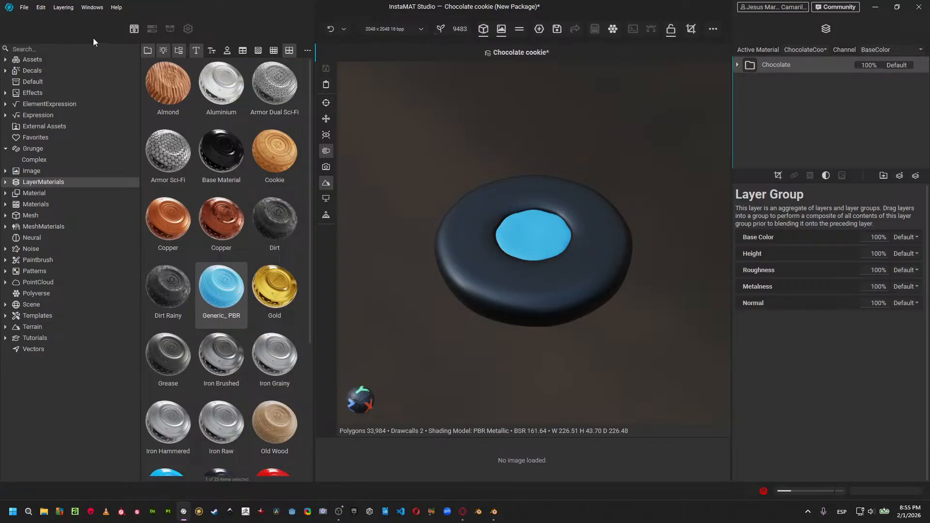
Make Cookie_B_Geo the active material, add the Generic_PBR layer material and rename its group cookieB.
click(793, 50)
click(807, 66)
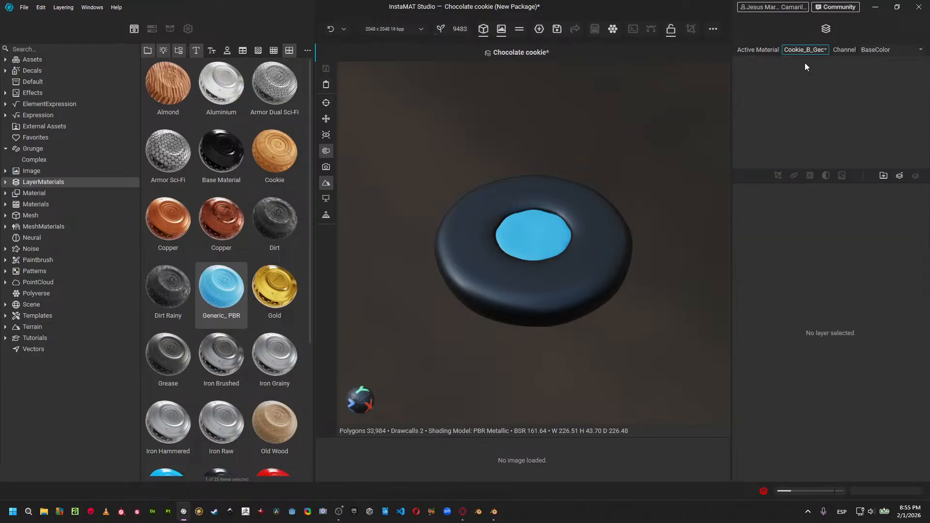
drag(223, 286, 765, 123)
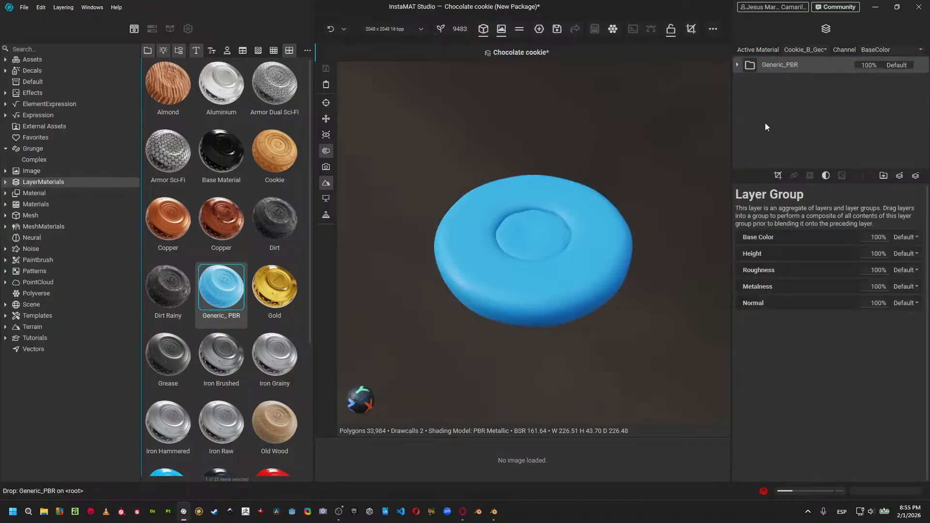
double_click(783, 63)
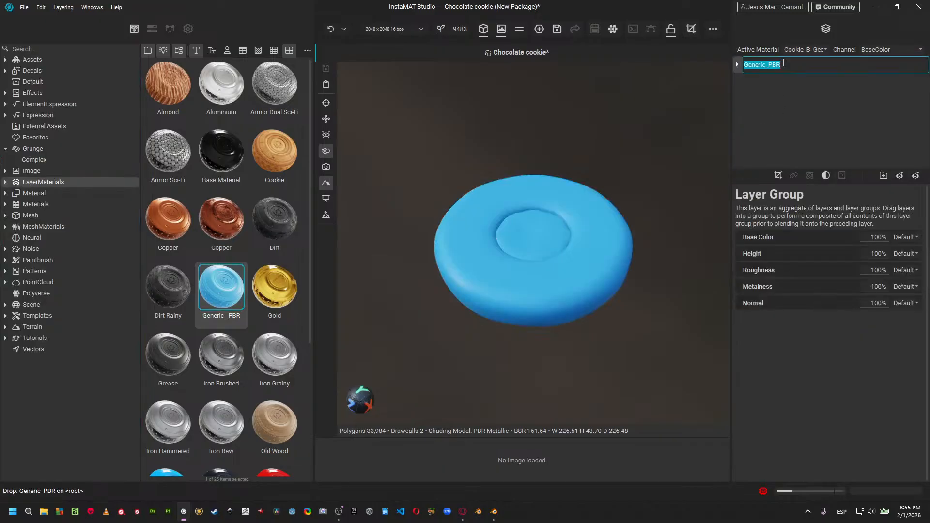
text(cookieB)
key(Return)
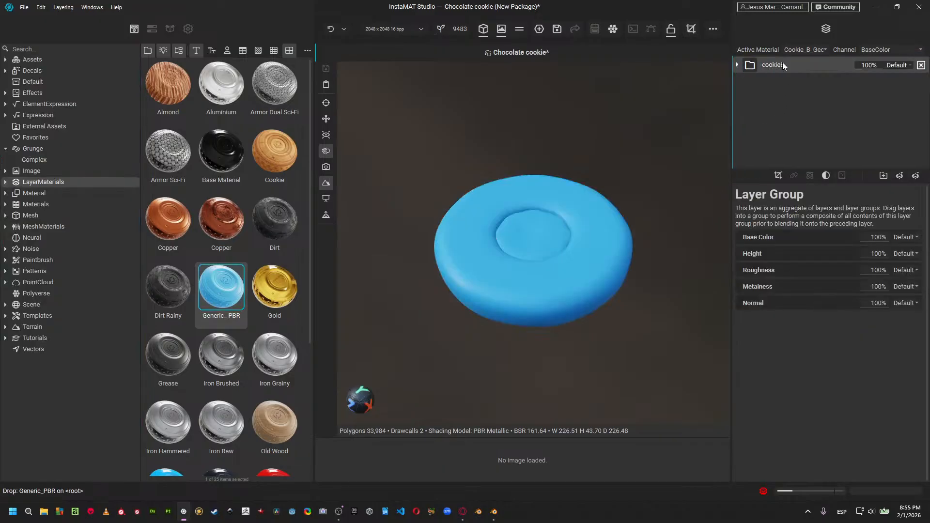
Set layer c's base color in cookieB to the tan sampled from the Cookie material thumbnail, darkened to a value of 0.6033.
click(737, 64)
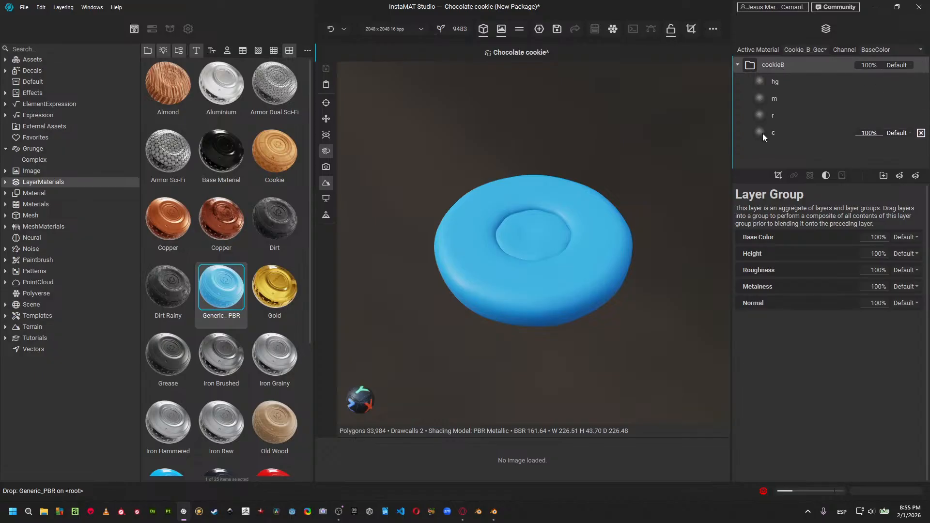
click(762, 132)
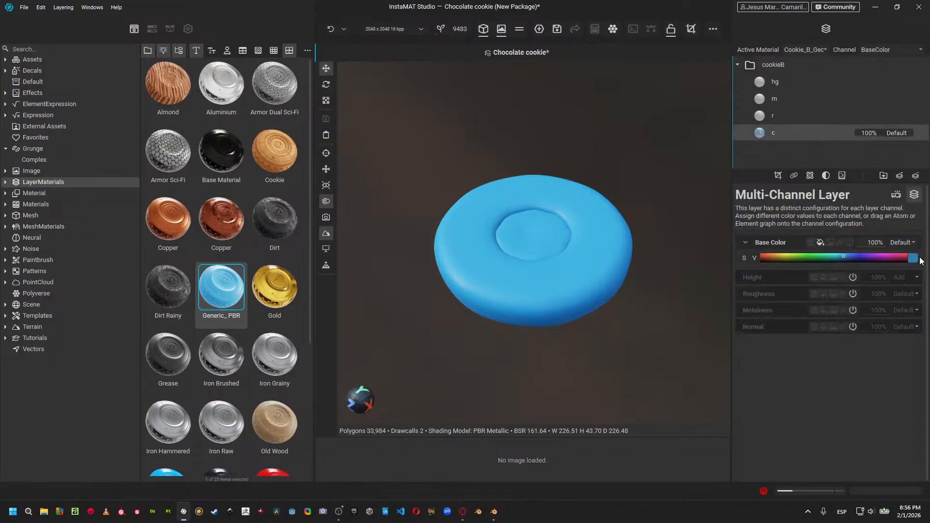
click(915, 259)
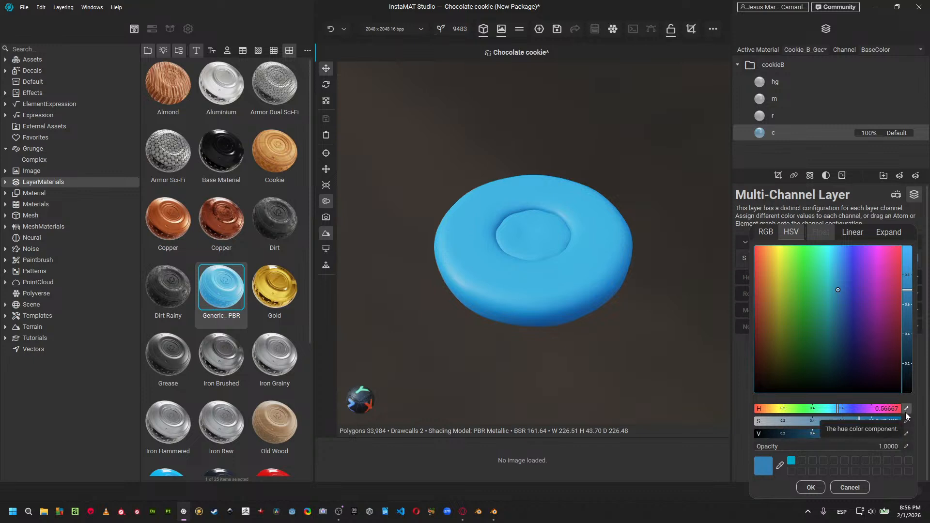
click(779, 466)
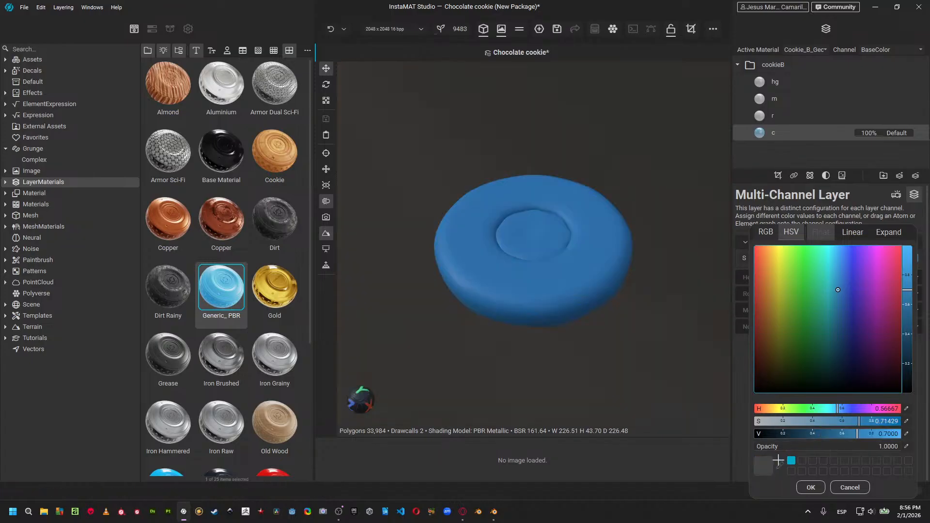
click(283, 159)
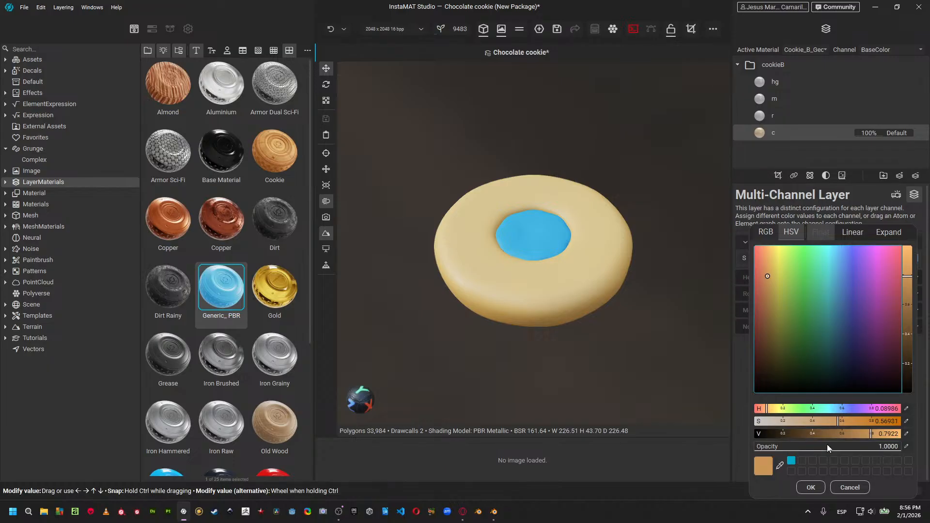
drag(848, 434, 843, 434)
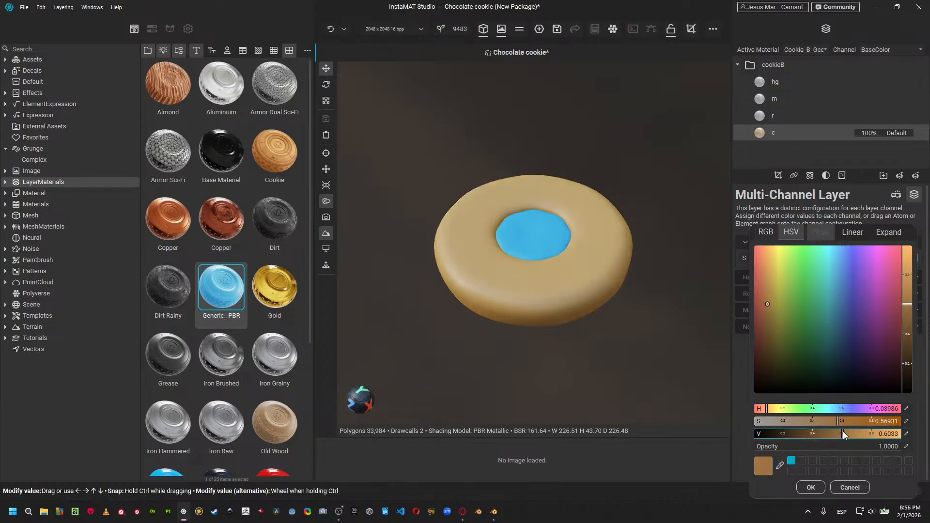
click(824, 486)
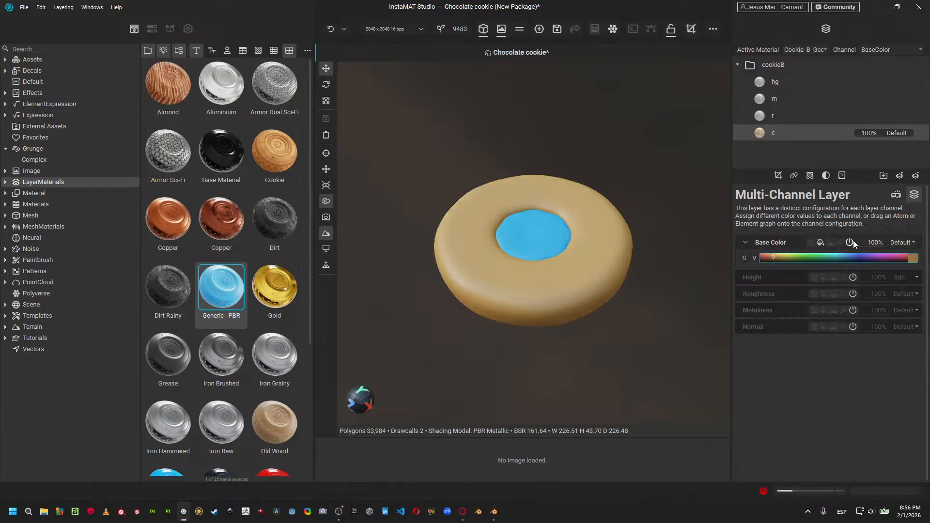
Duplicate layer c and make the copy's base color a darker brown with hue 0.07213, saturation 0.60656 and a lower value.
click(809, 175)
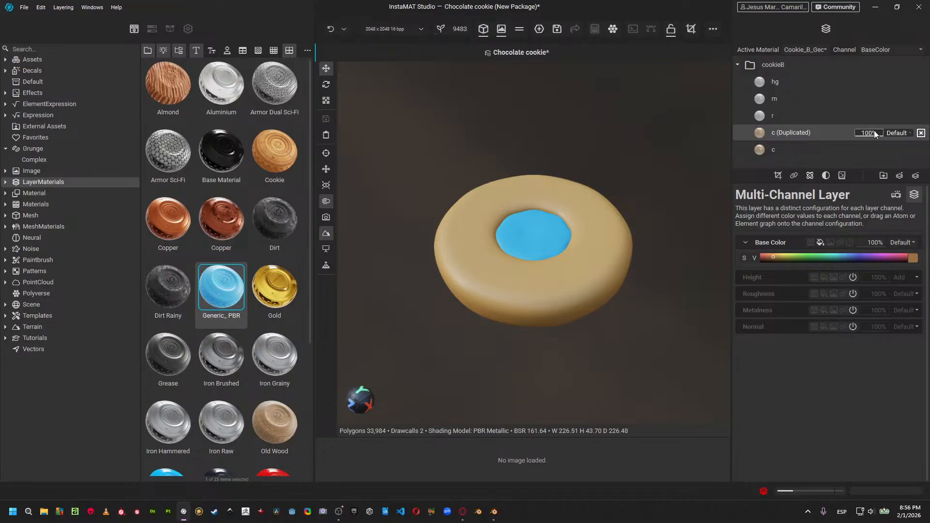
click(913, 259)
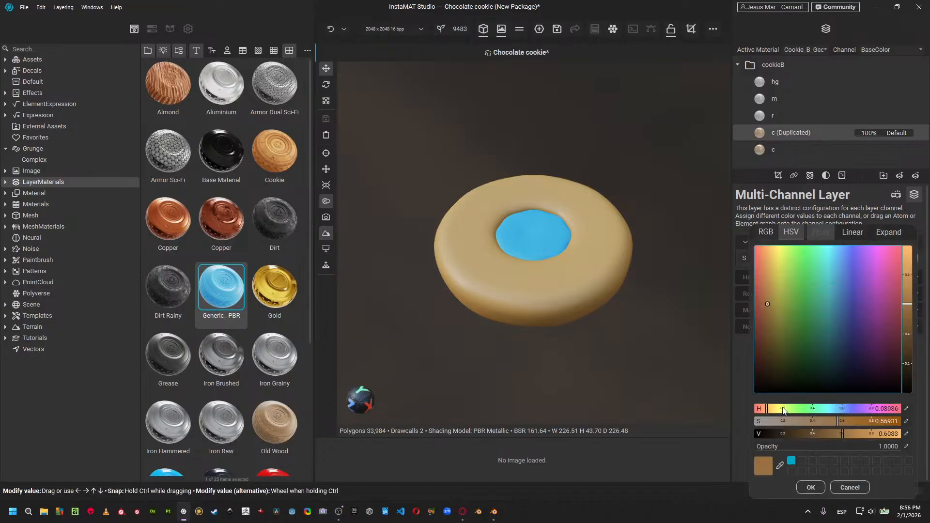
drag(839, 422, 844, 424)
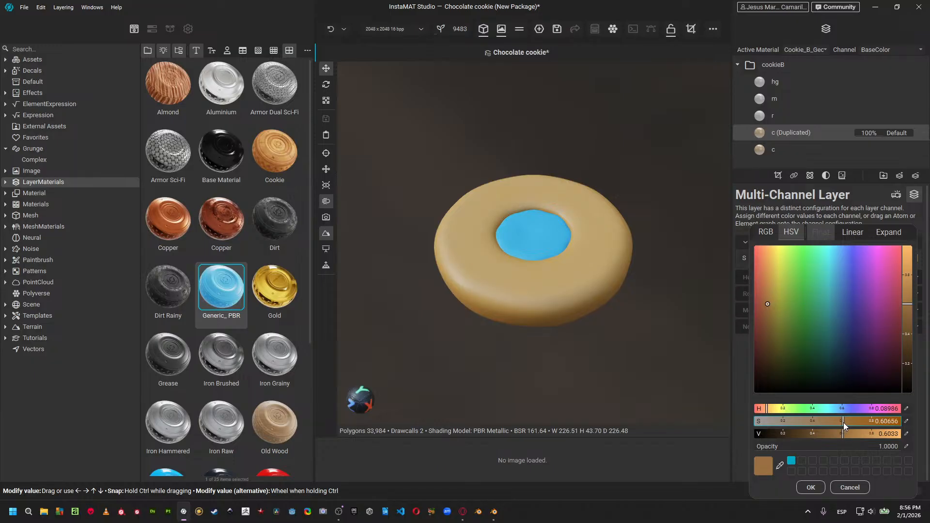
drag(767, 409, 764, 410)
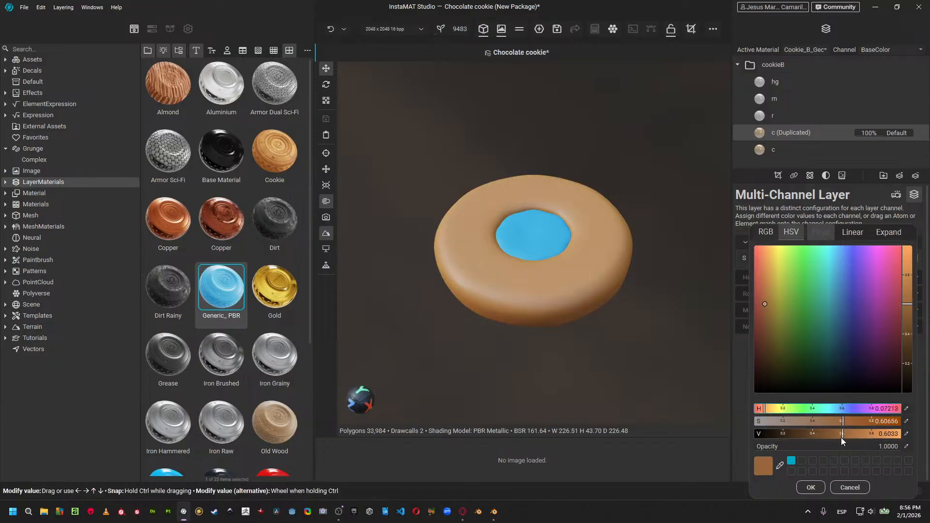
drag(842, 437, 825, 435)
click(817, 485)
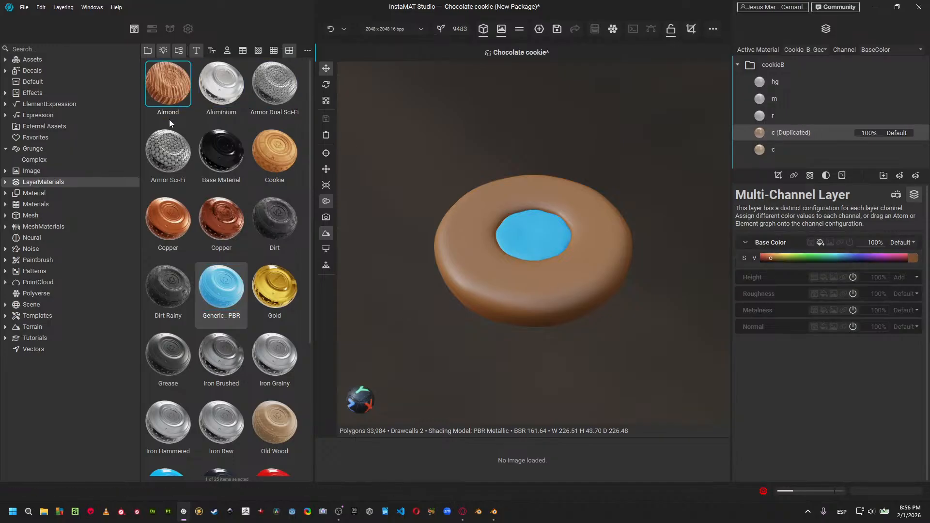
Add a Mesh Projected Mask to the c (Duplicated) layer and use the Coral grunge as its image.
click(44, 148)
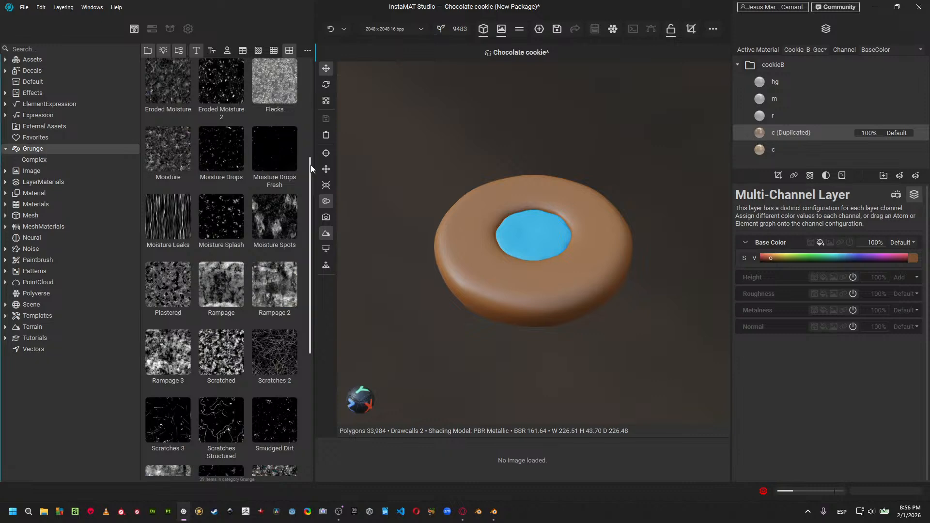
scroll(269, 219, up, 3)
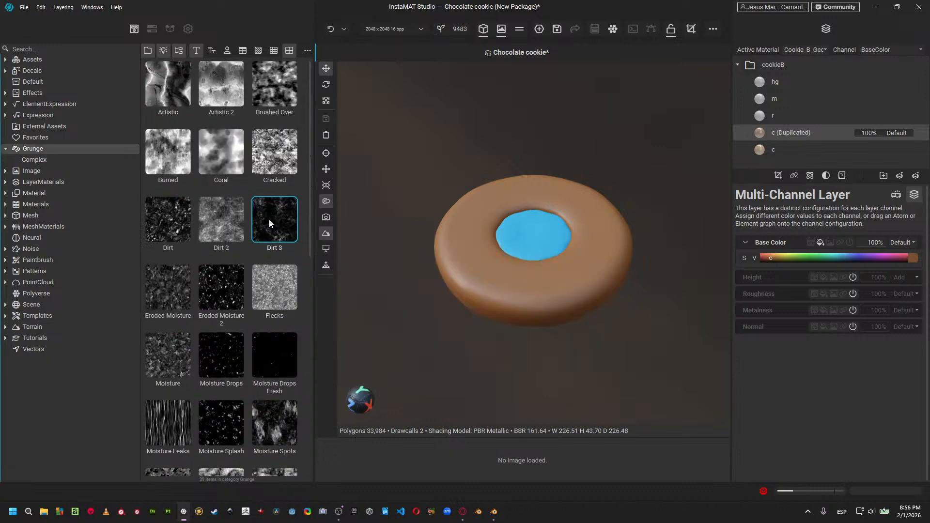
click(778, 176)
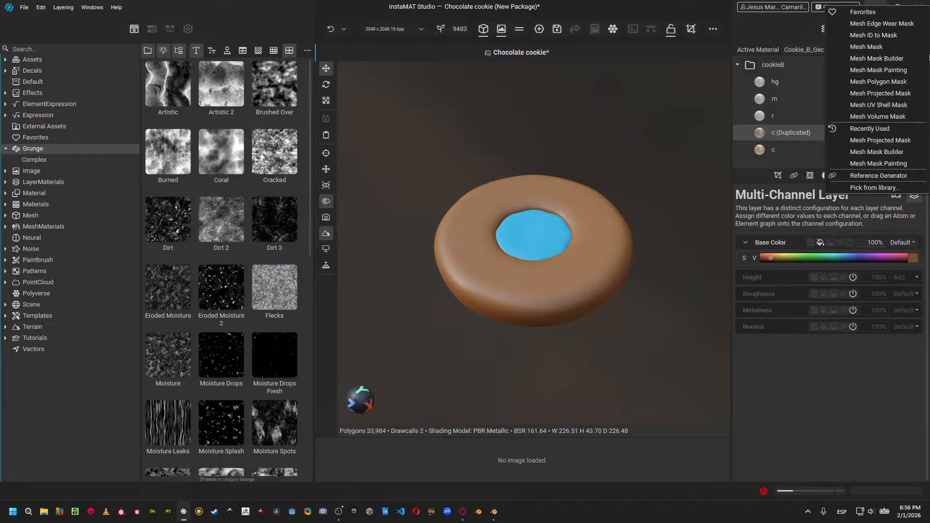
click(881, 93)
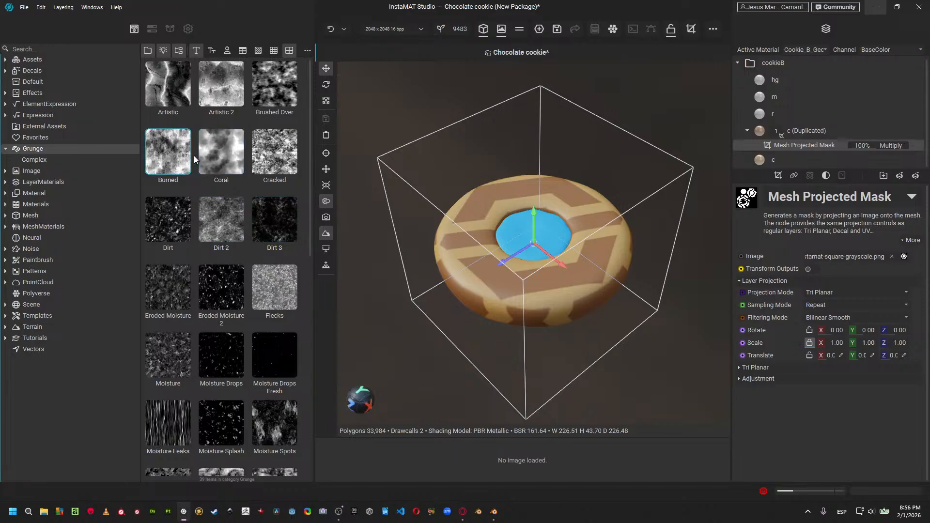
mouse_move(218, 87)
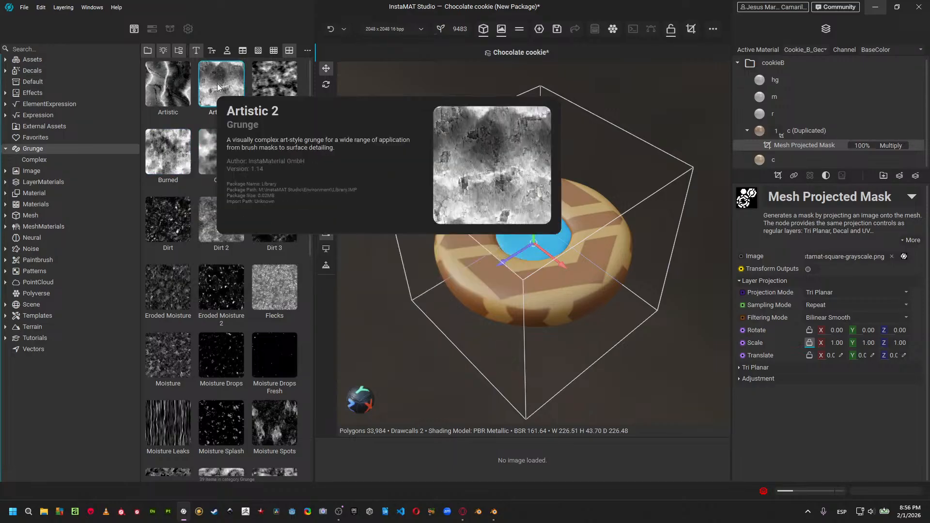
mouse_move(170, 152)
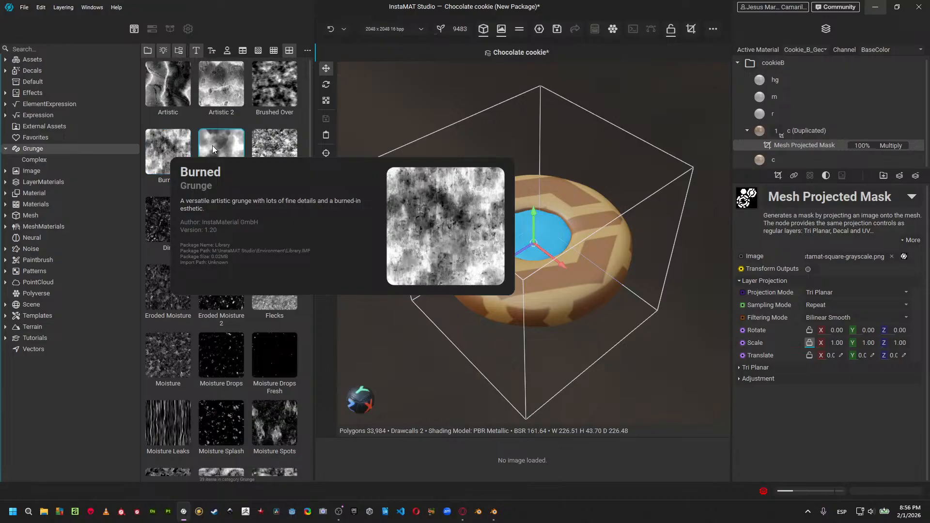
mouse_move(213, 148)
mouse_down()
mouse_move(893, 257)
mouse_move(860, 255)
mouse_up()
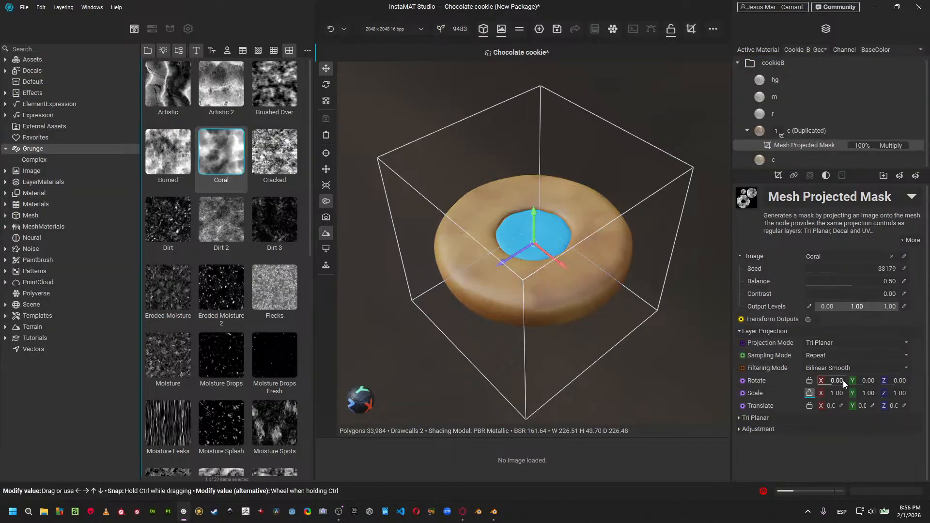
Try a linked projection scale of 0.50 for the Coral mask, and settle on 0.65 for all axes.
click(853, 393)
double_click(842, 394)
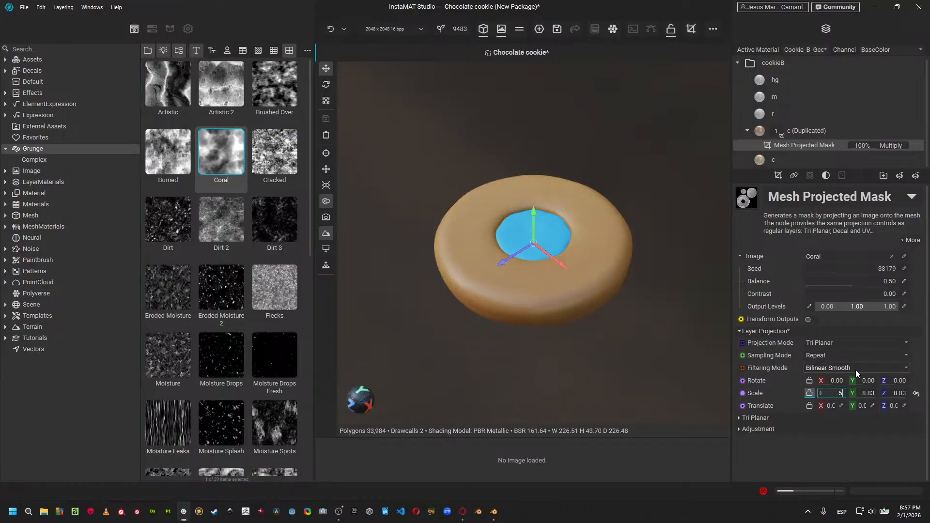
key(Return)
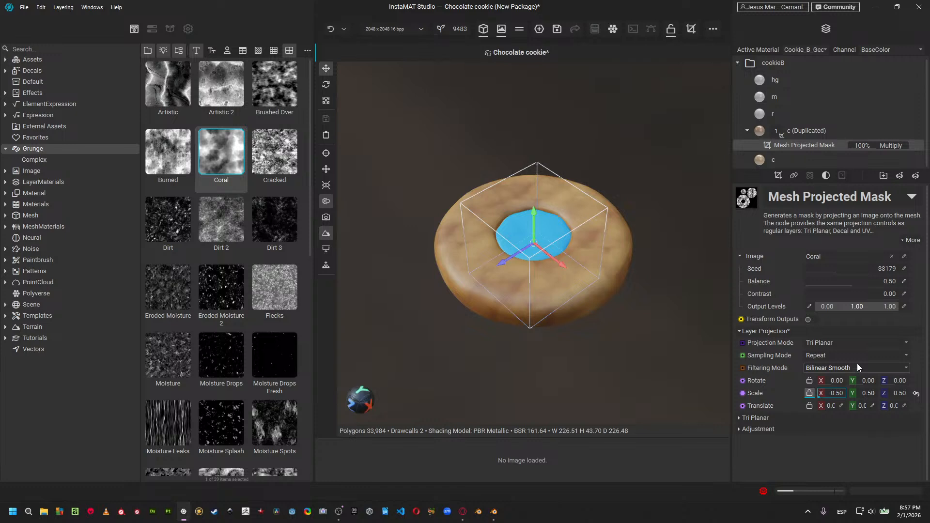
double_click(839, 394)
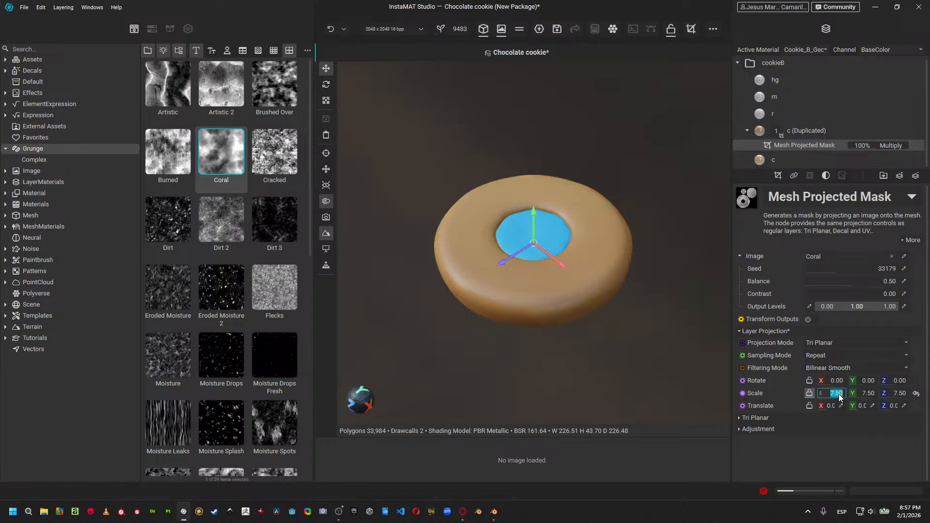
key(BackSpace)
key(Return)
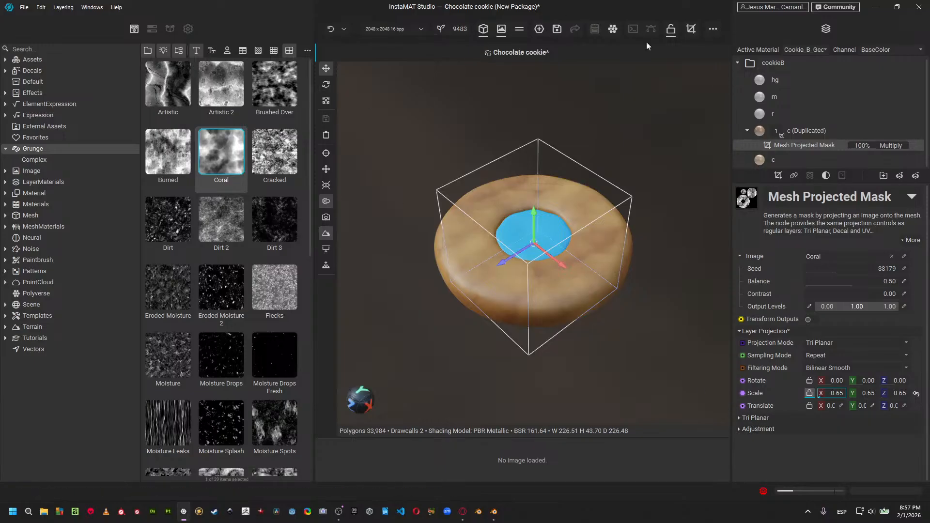
Duplicate the masked brown layer and replace the image in the copy's Mesh Projected Mask with the Scratches 3 grunge.
click(804, 131)
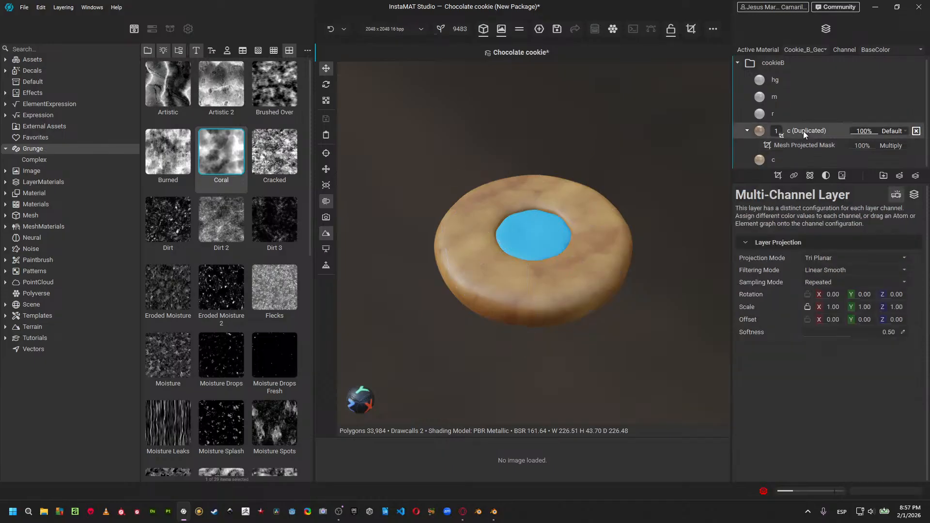
key(ctrl+d)
click(802, 126)
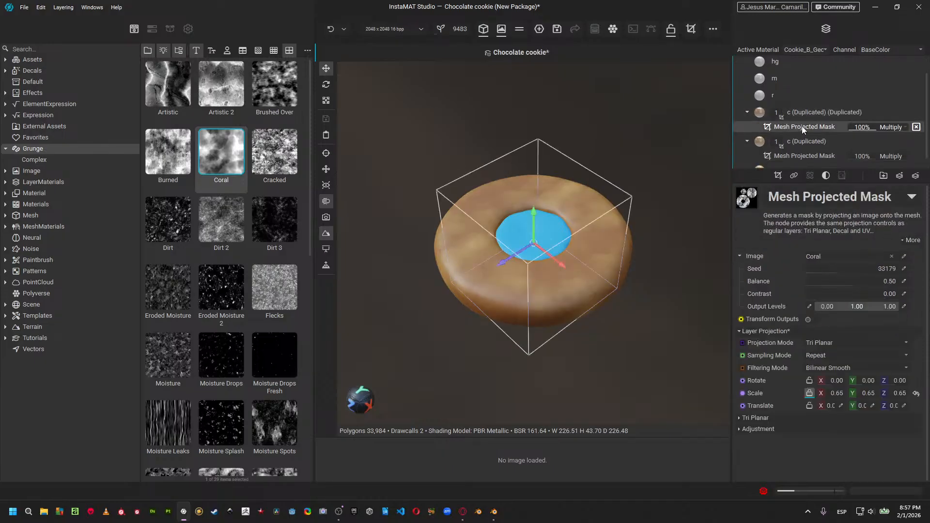
scroll(234, 338, down, 7)
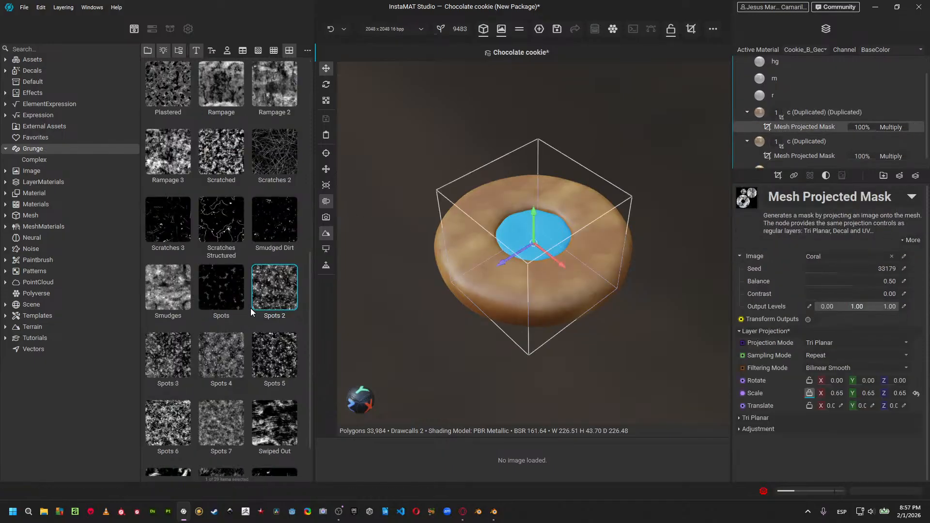
drag(175, 232, 858, 261)
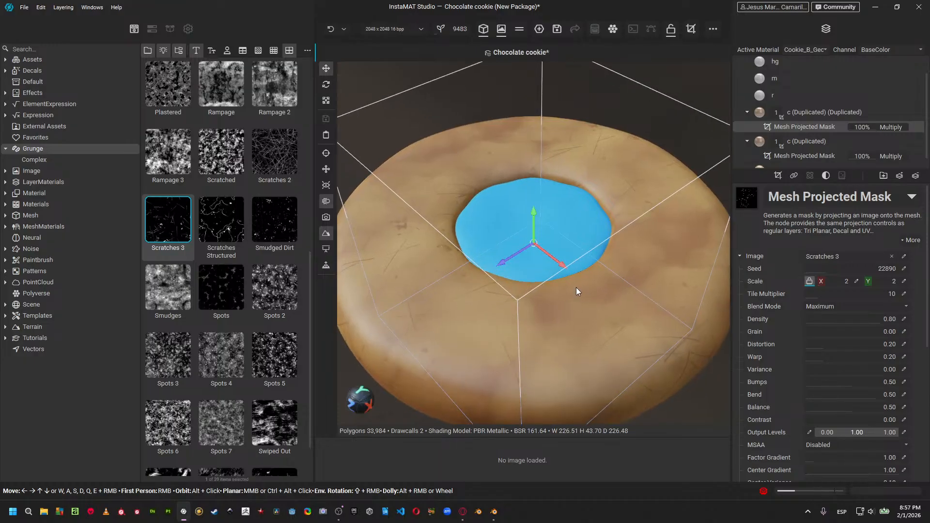
scroll(567, 254, up, 3)
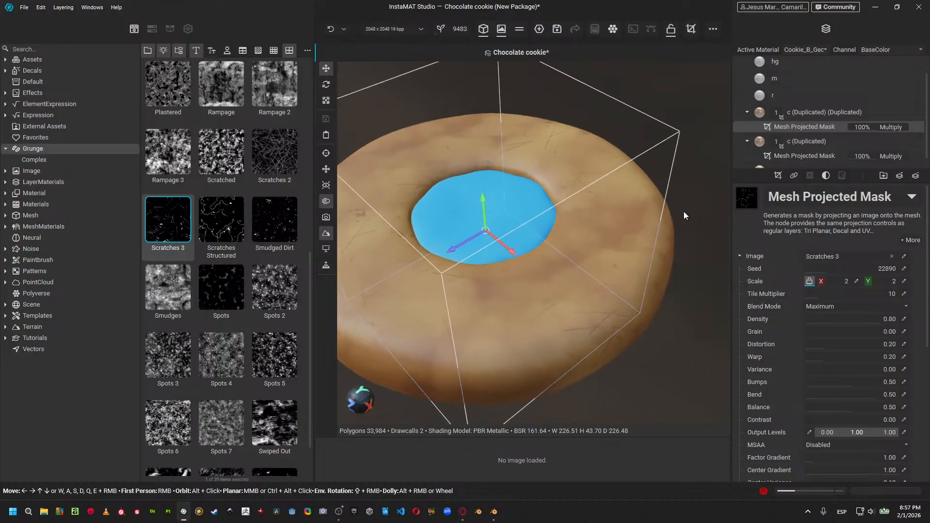
scroll(552, 237, down, 1)
scroll(557, 218, down, 2)
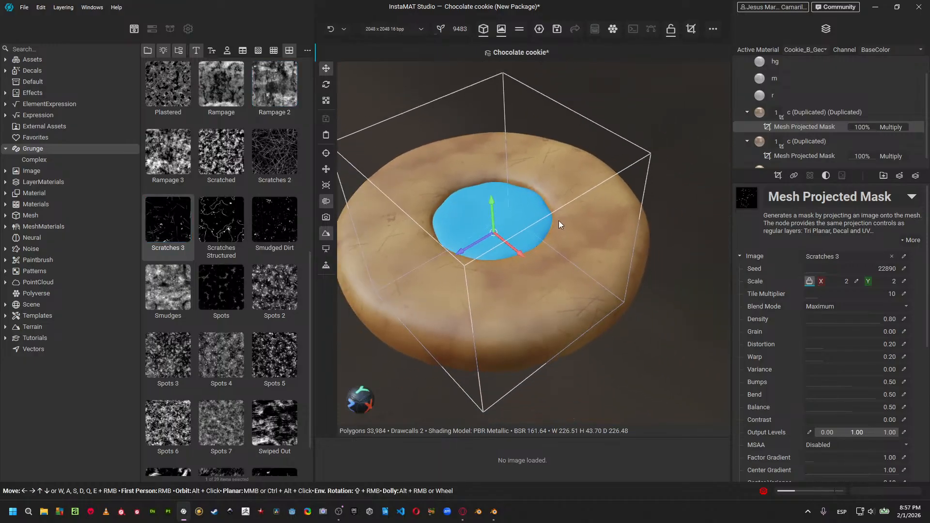
Bake the mesh data for the project's material sections, with the ambient occlusion, curvature, mesh ID and position bakers active.
click(155, 30)
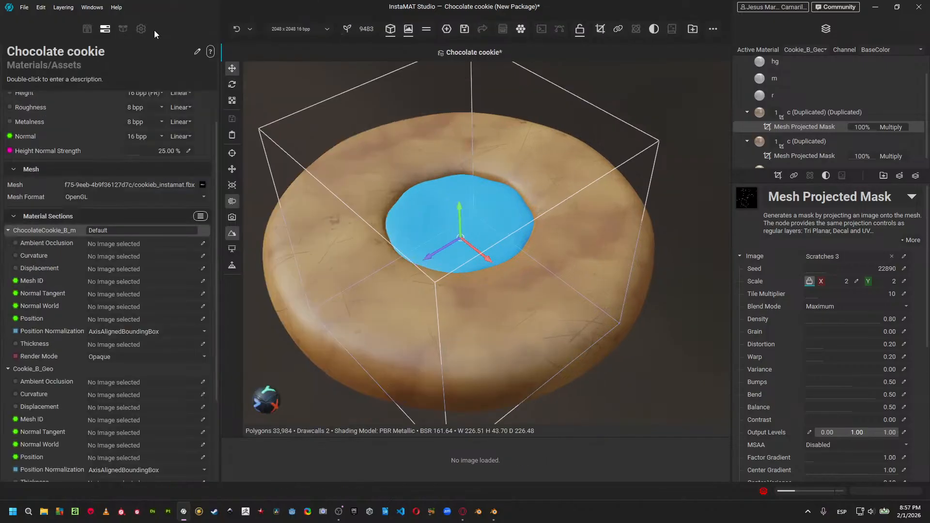
click(200, 216)
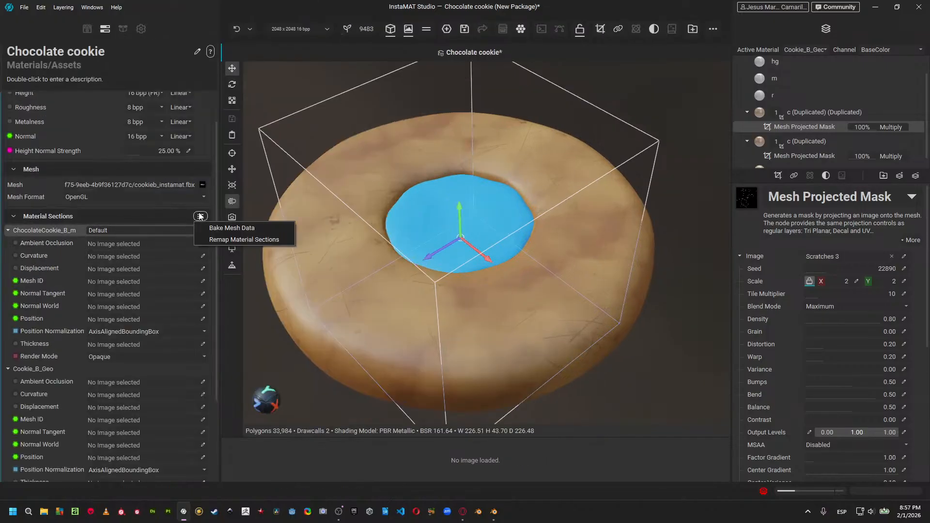
click(226, 229)
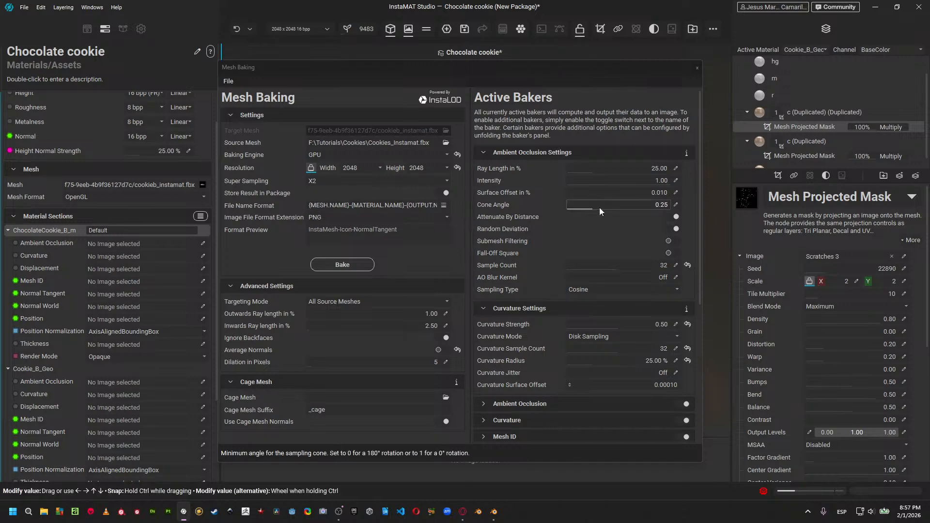
scroll(558, 311, down, 3)
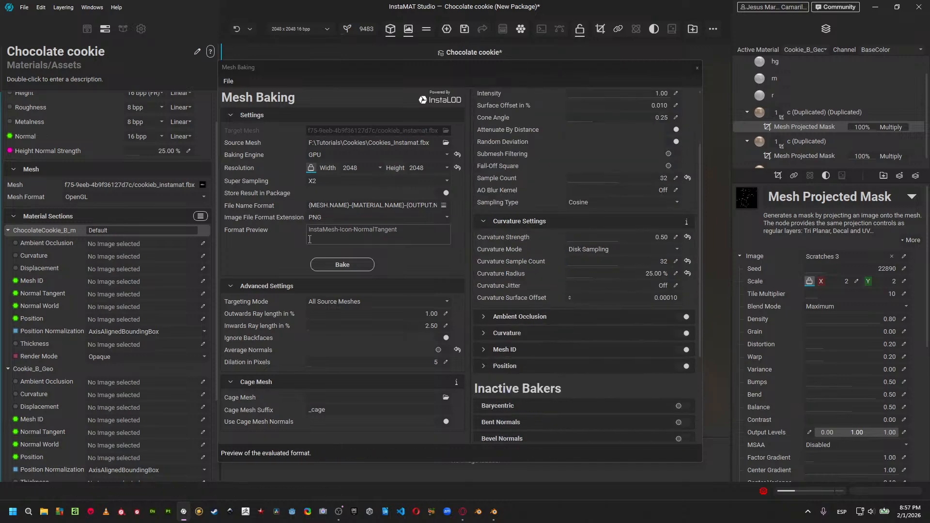
click(349, 264)
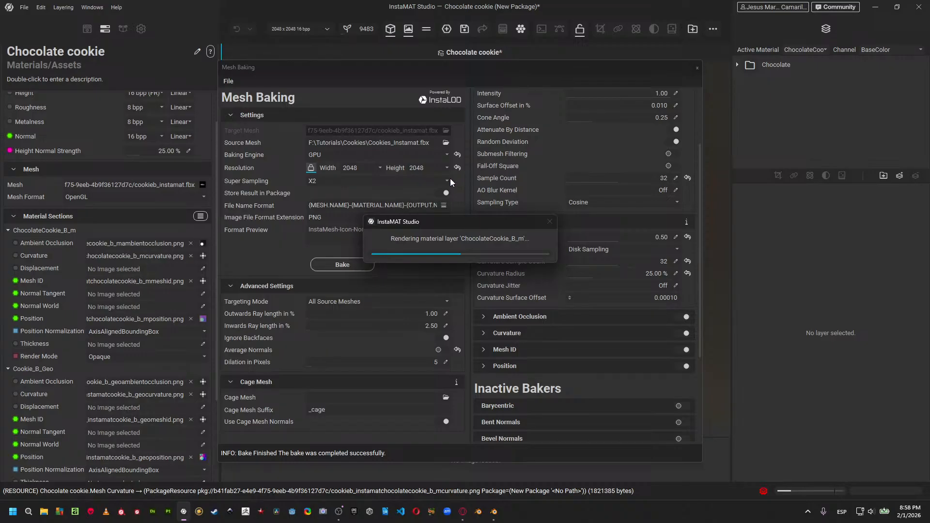
Apply the Reset Execution Settings recovery option in InstaMAT Studio, minimize Blender and restore the session from the auto-saved package.
key(alt+Tab)
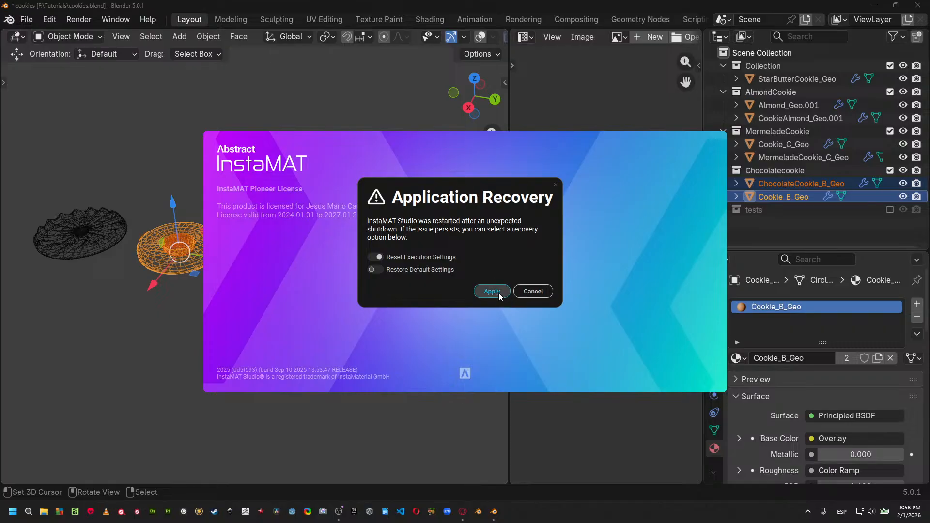
click(492, 291)
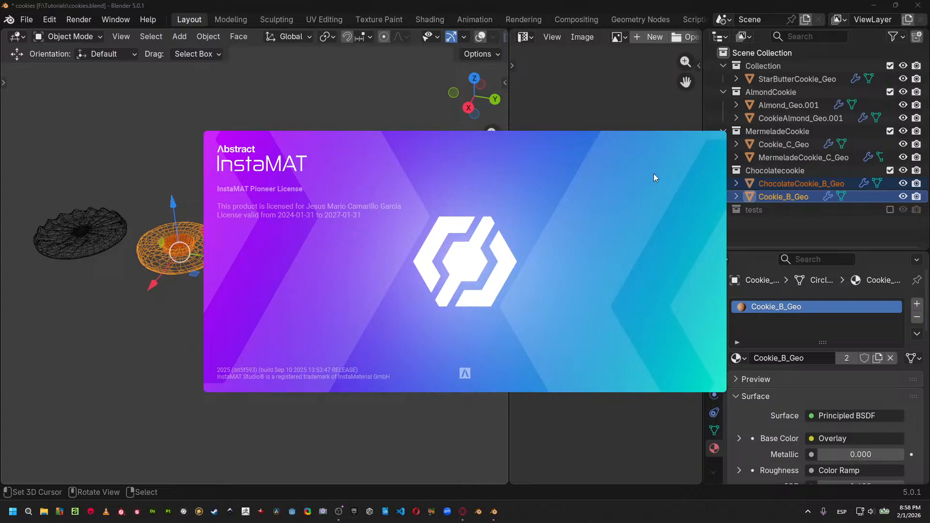
click(876, 6)
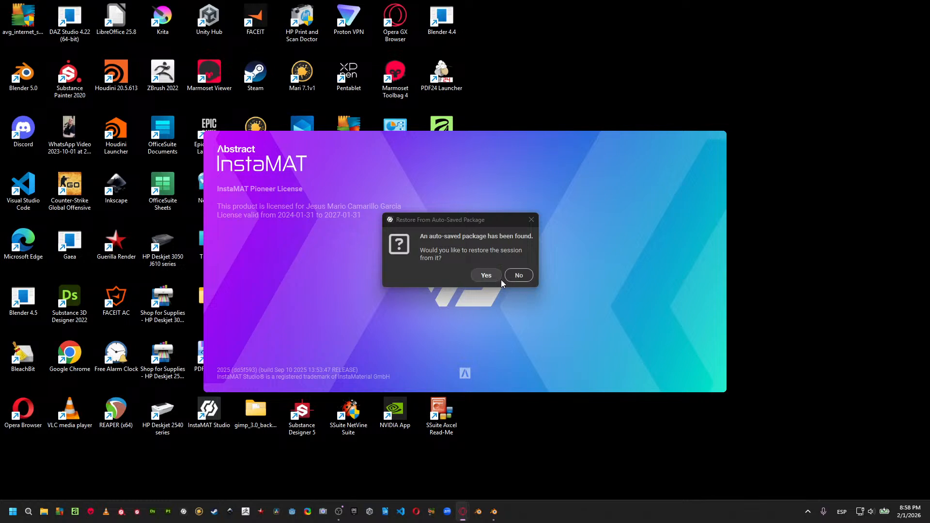
click(495, 276)
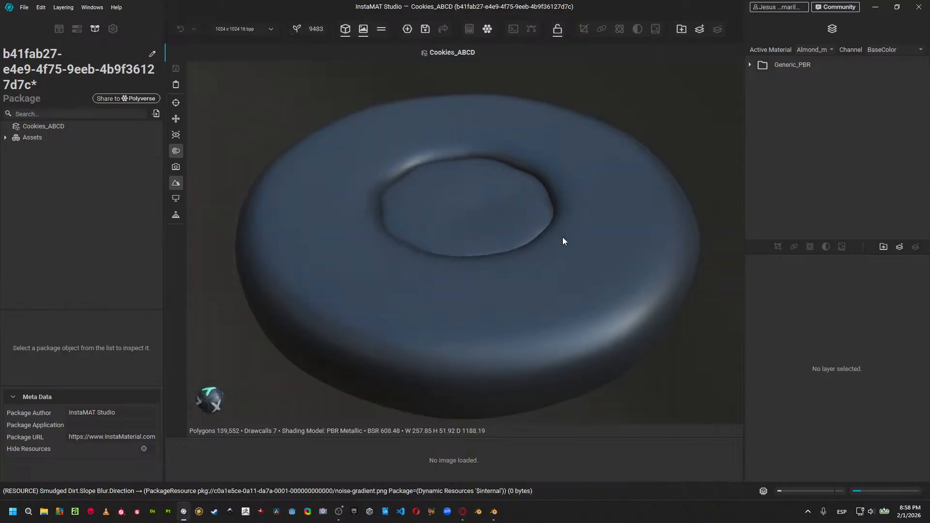
Examine the restored Cookies_ABCD project's cookie model, mesh settings and material sections.
mouse_move(499, 245)
alt+mouse_down()
mouse_move(519, 251)
mouse_move(508, 242)
alt+mouse_up()
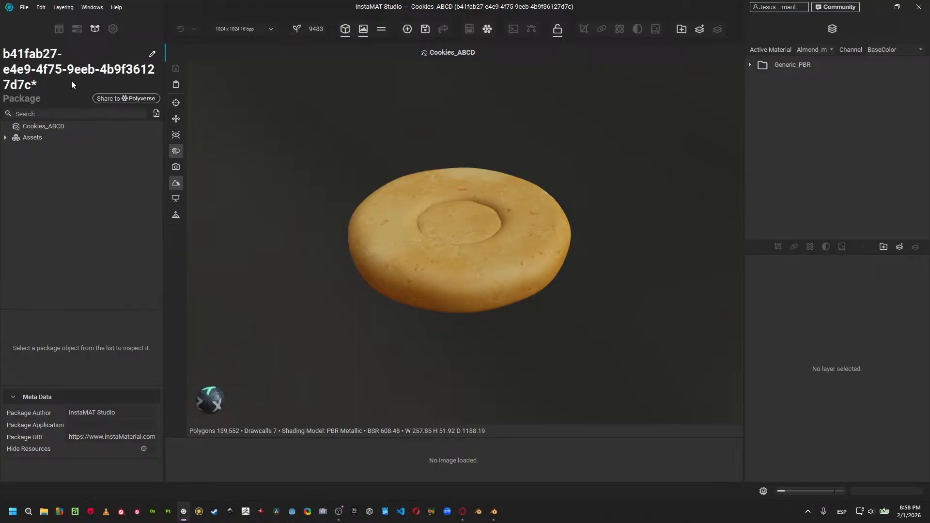
click(76, 29)
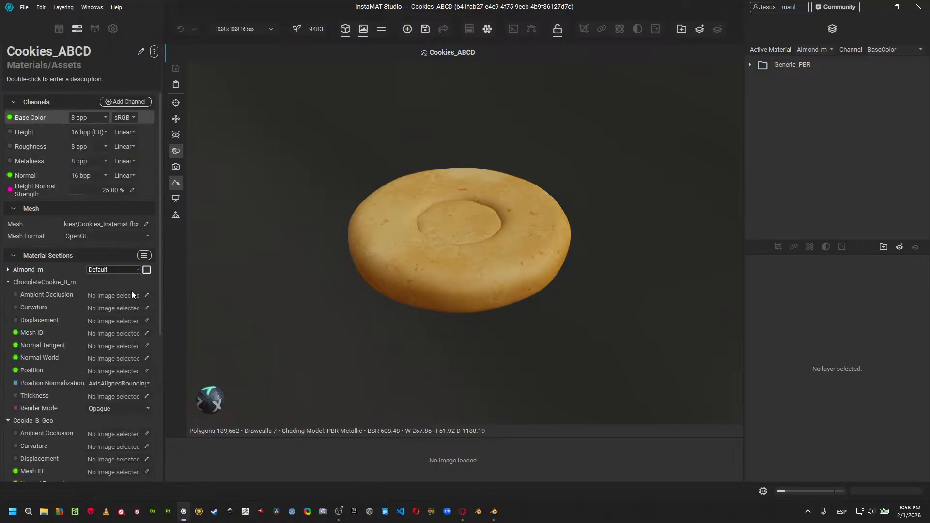
scroll(99, 333, down, 5)
scroll(101, 331, down, 3)
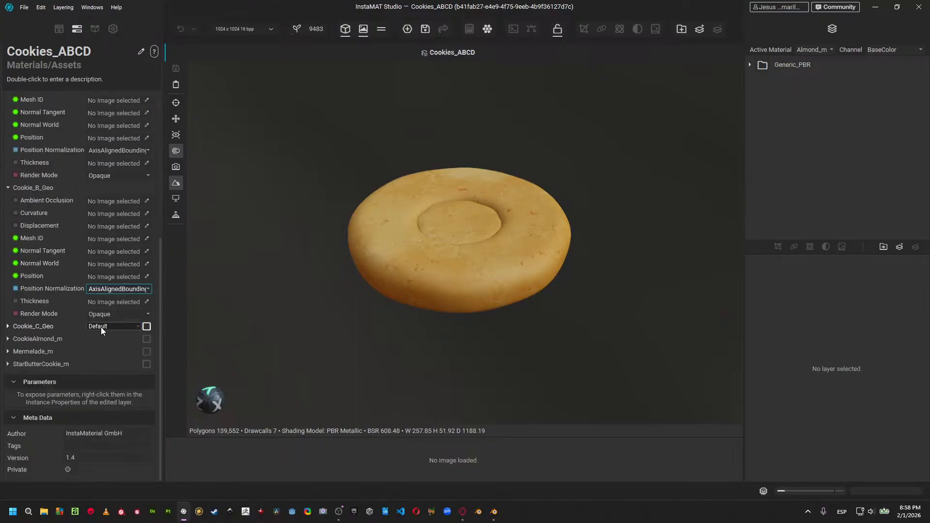
Start a new Asset Texturing project with the type set to Multi-Material.
scroll(101, 327, up, 8)
click(24, 7)
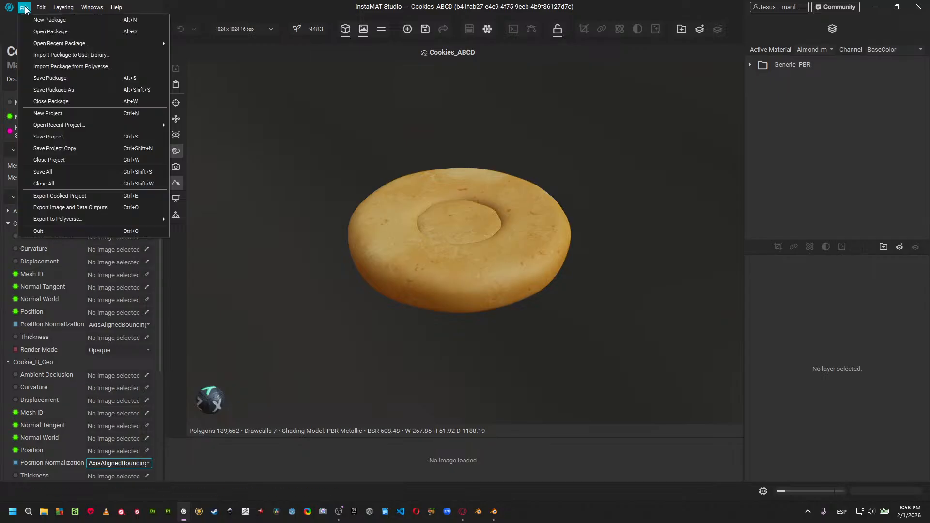
click(123, 113)
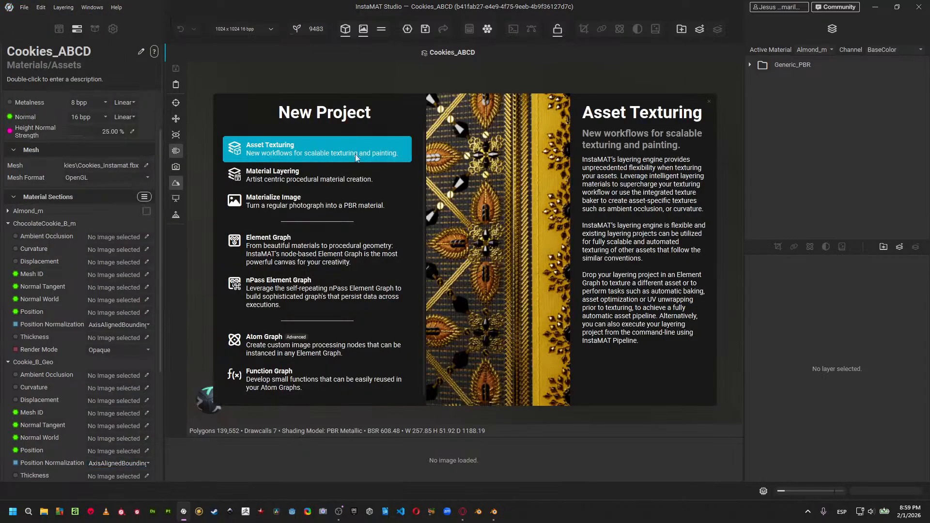
click(377, 159)
click(405, 169)
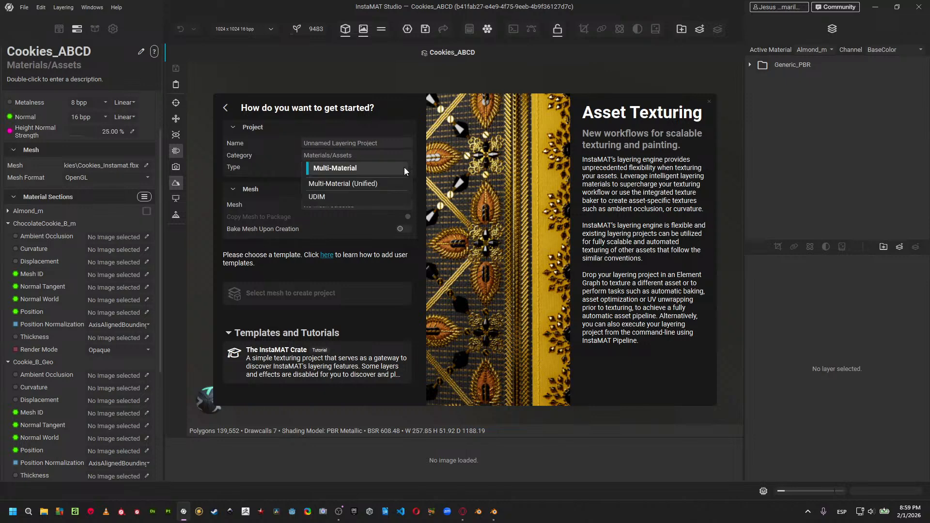
click(391, 165)
Load the local file CookieB_Instamat.fbx as the project's mesh and create the project without a template.
click(397, 207)
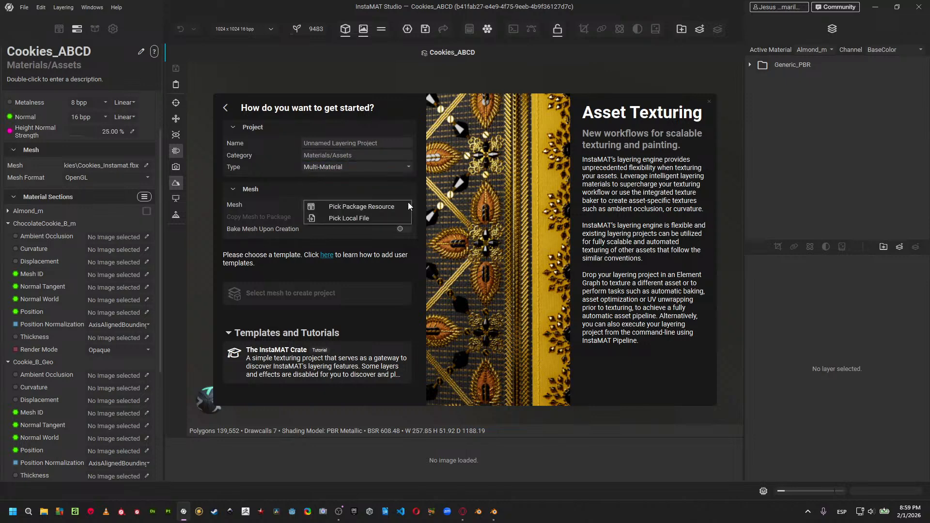
click(385, 217)
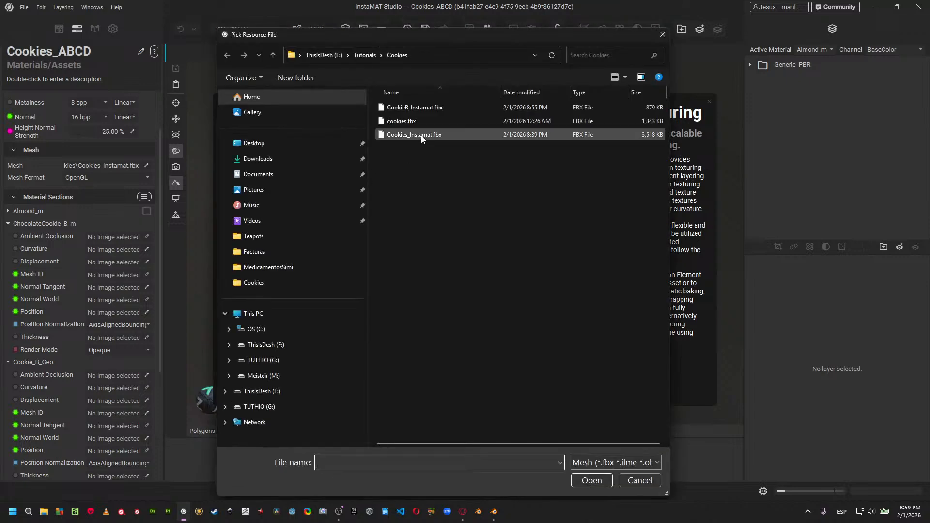
double_click(420, 108)
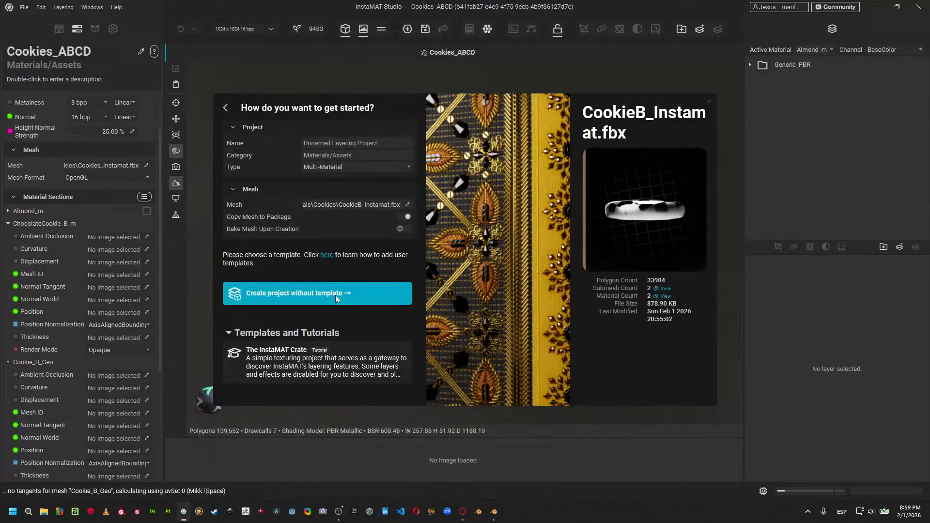
click(336, 293)
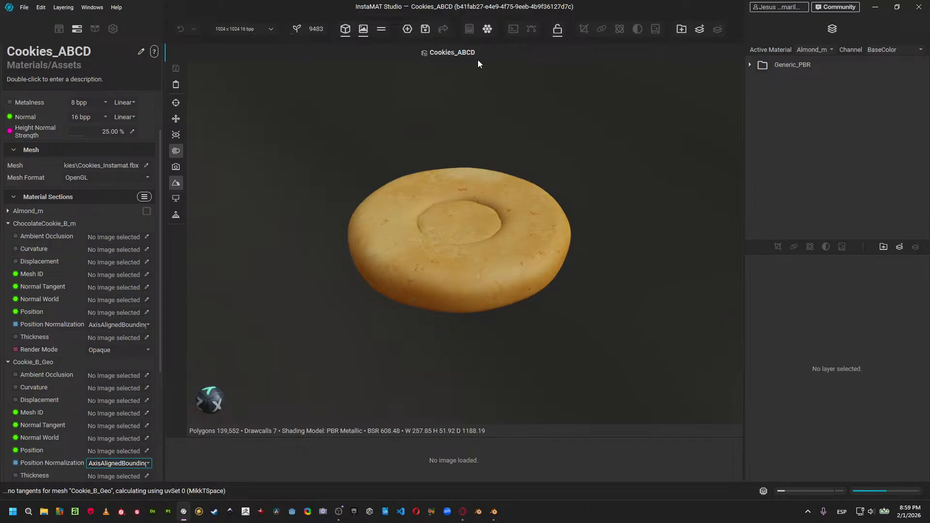
Close the Cookies_ABCD project, discarding its unsaved changes, and view the new cookie mesh from above.
click(443, 57)
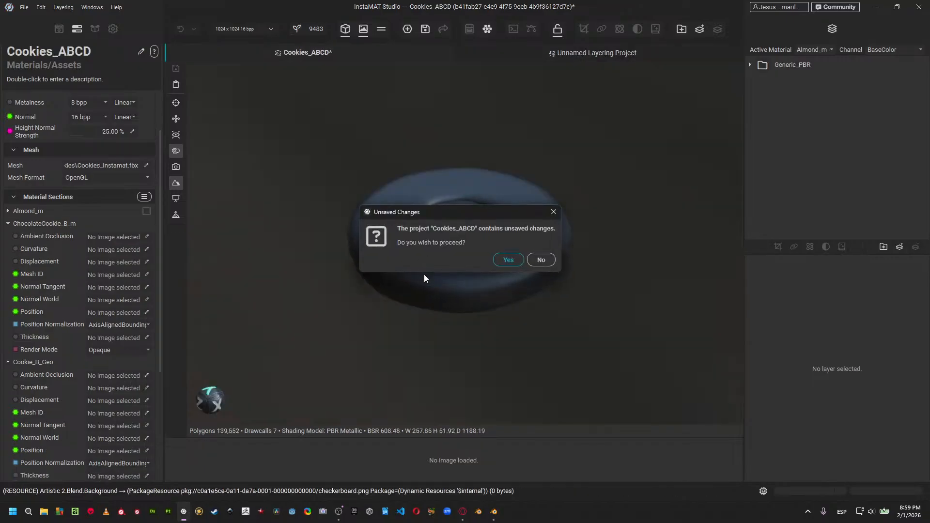
click(507, 259)
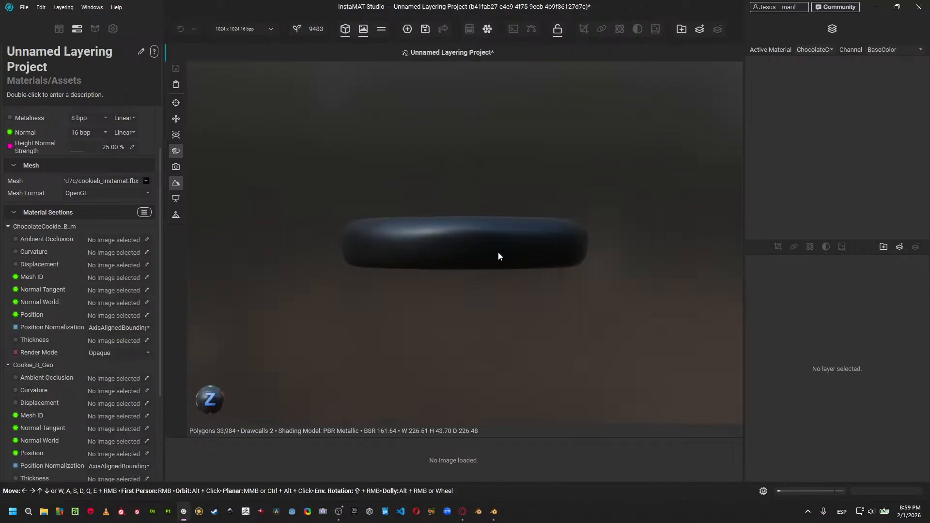
alt+drag(486, 209, 385, 246)
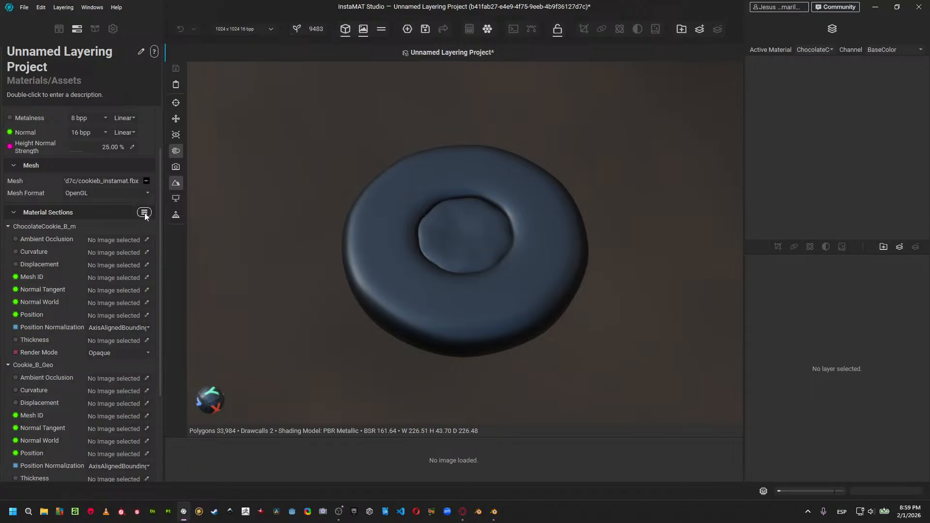
Open mesh baking for the material sections and set the source mesh to the local file CookieB_Instamat.fbx.
click(144, 213)
click(212, 223)
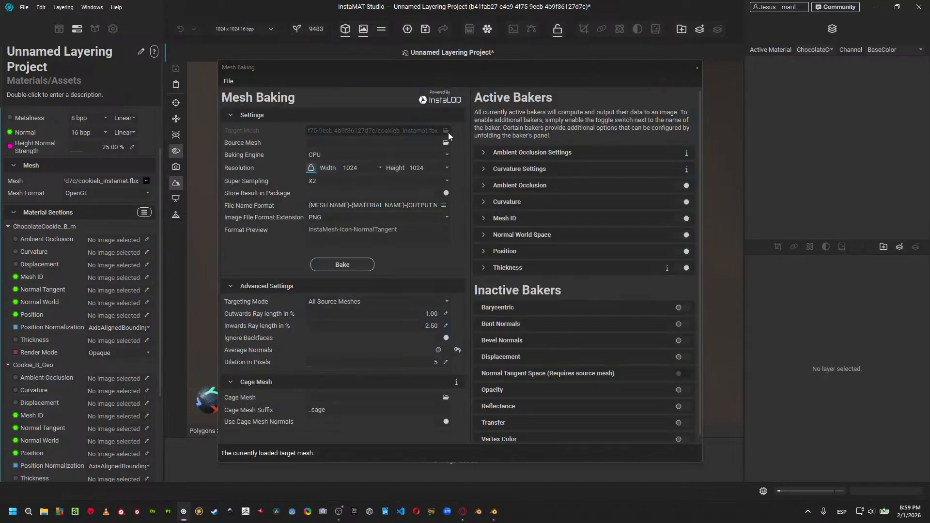
click(446, 142)
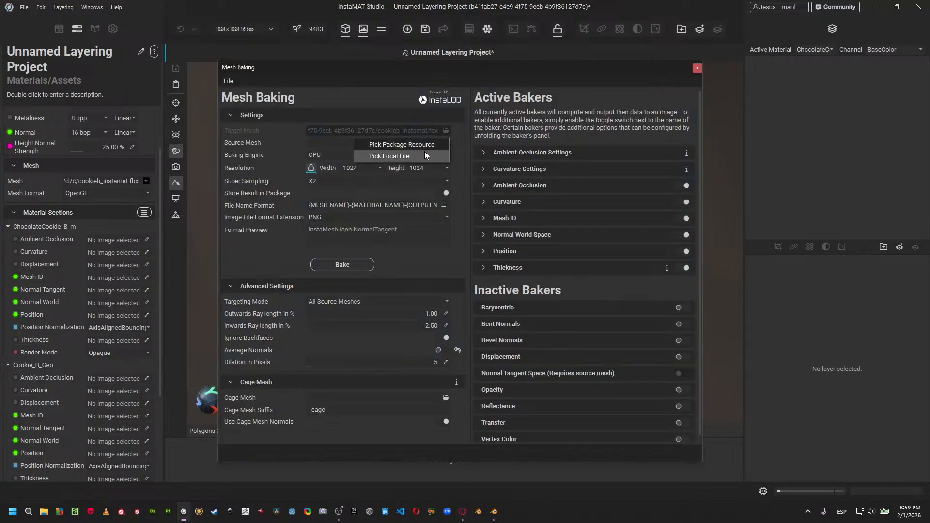
click(424, 152)
double_click(433, 108)
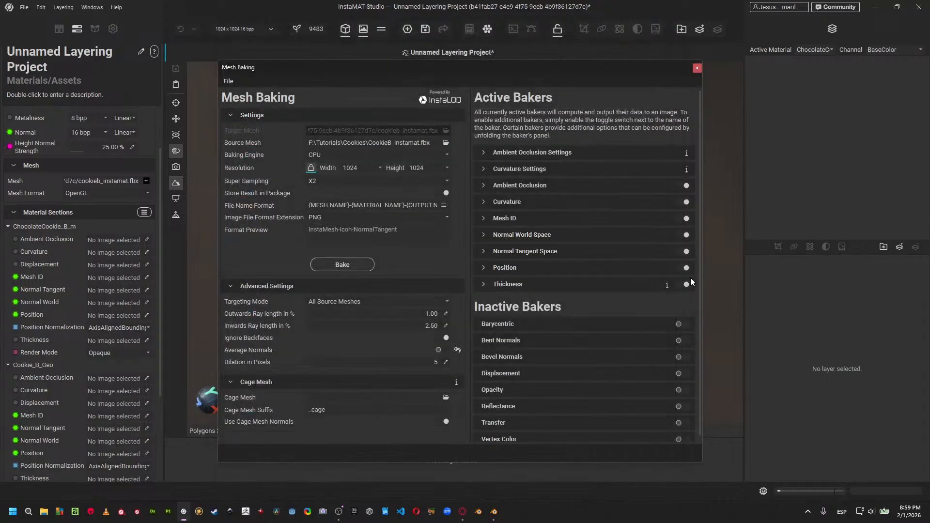
Deactivate the Thickness, Normal Tangent Space and Normal World Space bakers.
click(684, 285)
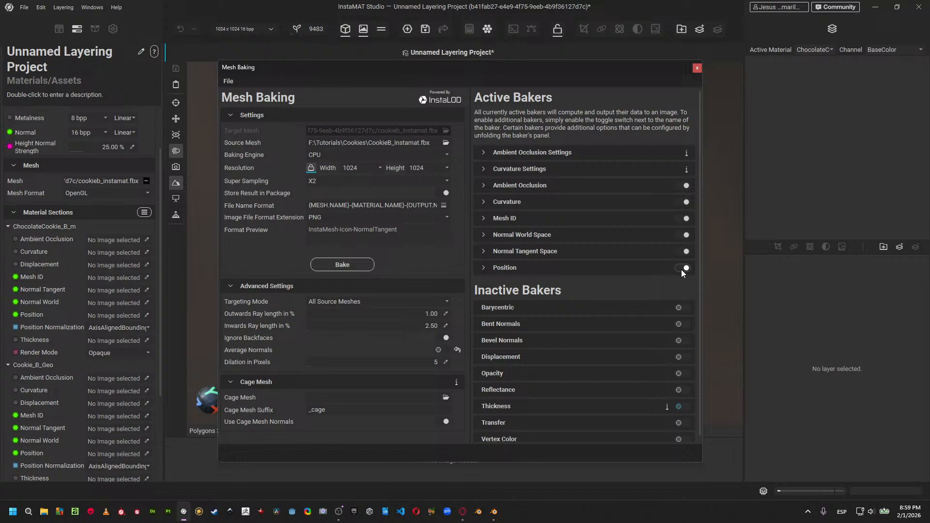
click(683, 252)
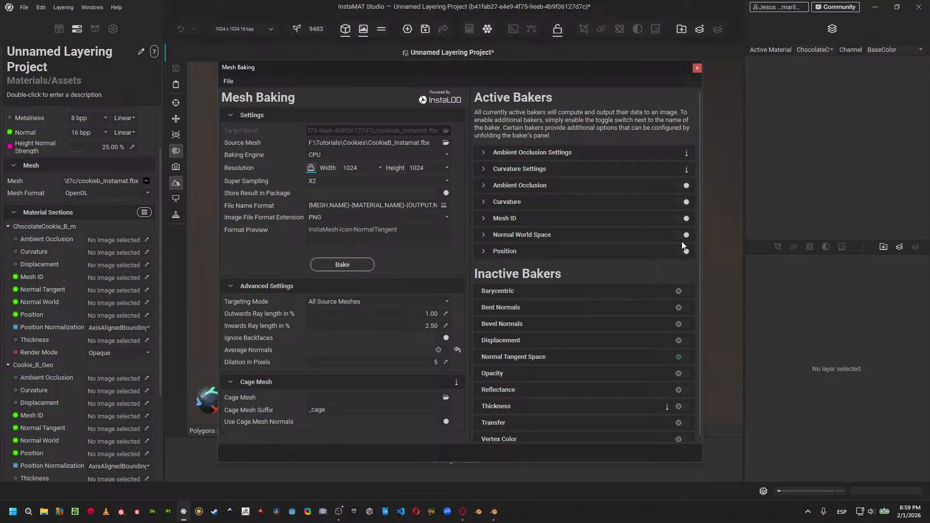
click(682, 236)
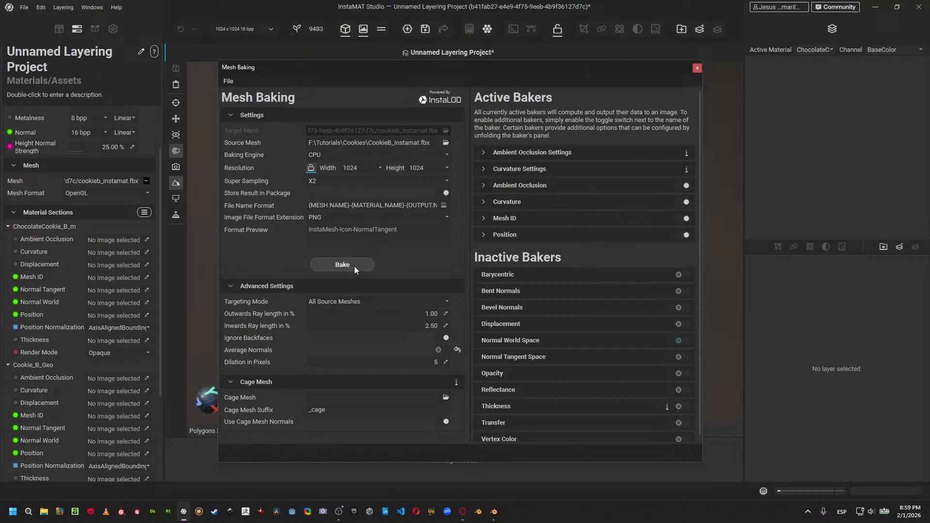
Set the bake resolution to 2048 x 2048, bake the mesh maps, and close the baking window.
click(345, 173)
click(367, 188)
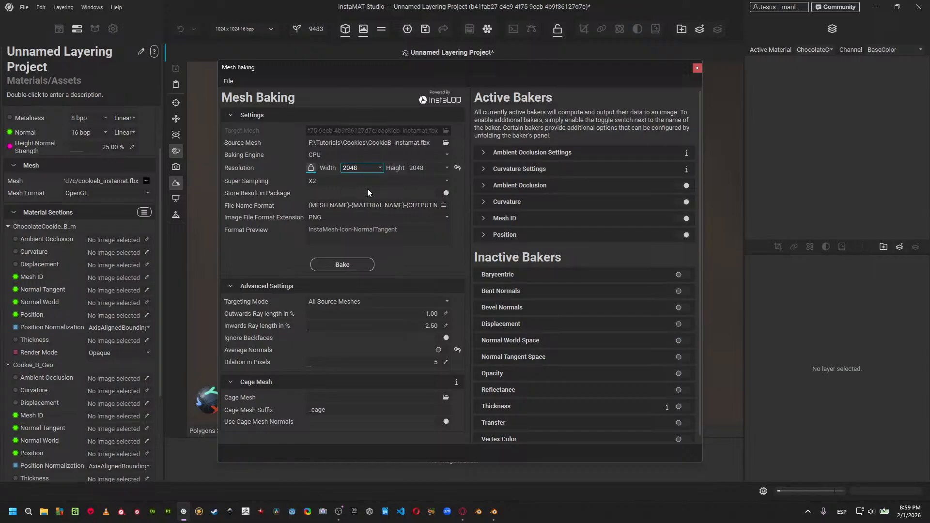
click(353, 267)
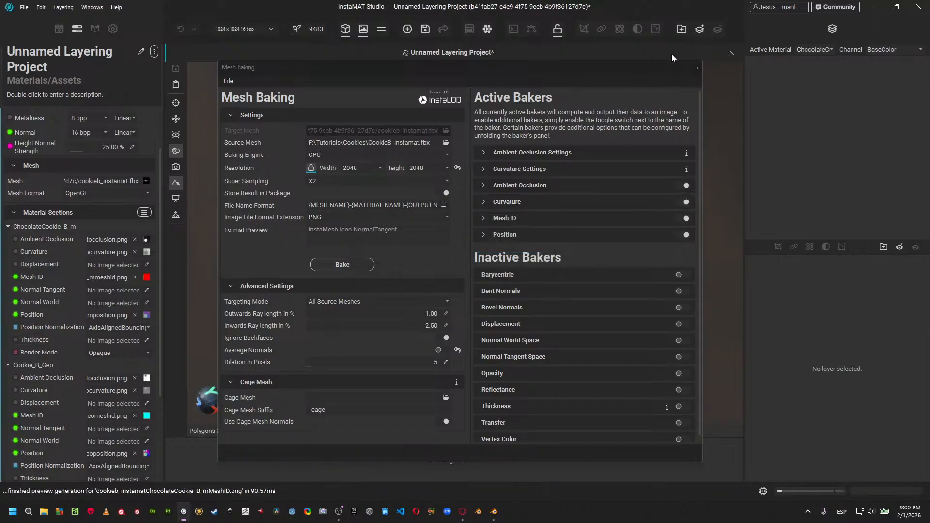
click(697, 68)
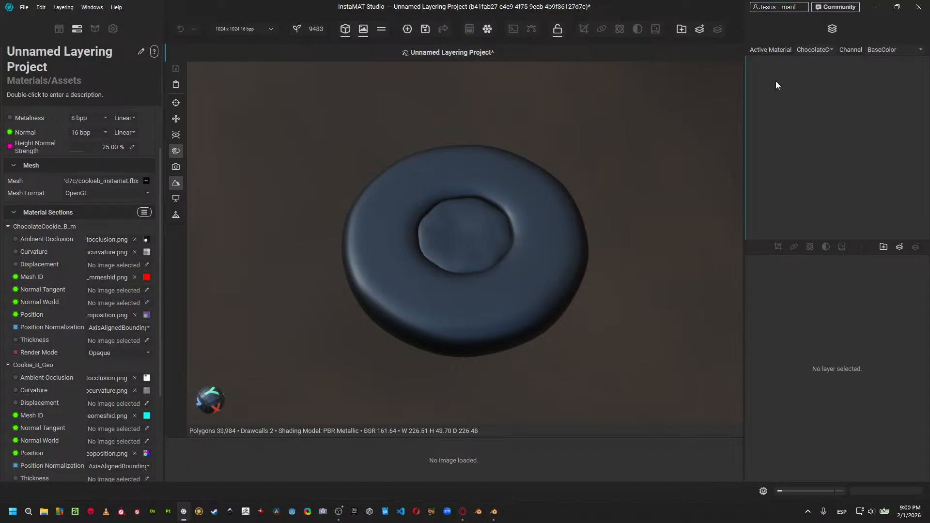
Widen the layer area and add the Generic_PBR layer material from the LayerMaterials library to the ChocolateCookie_B_m material.
drag(746, 122, 687, 121)
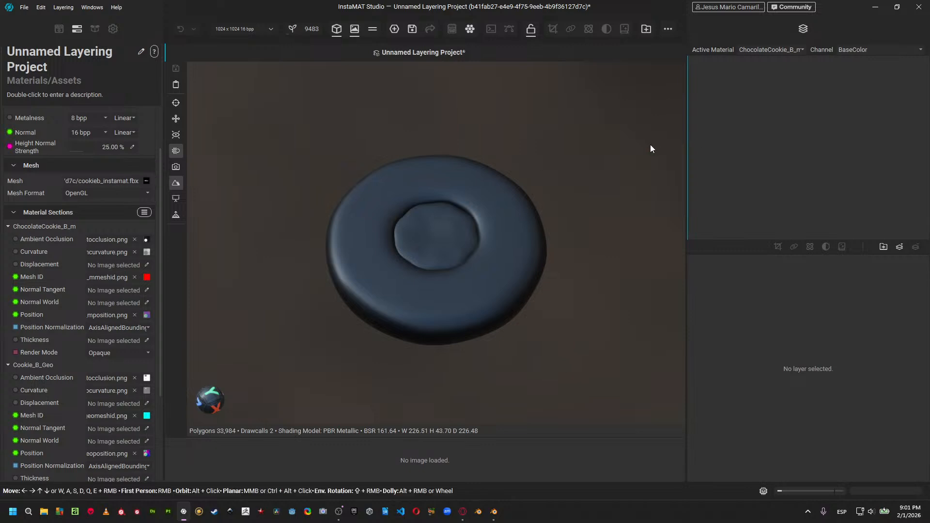
click(59, 28)
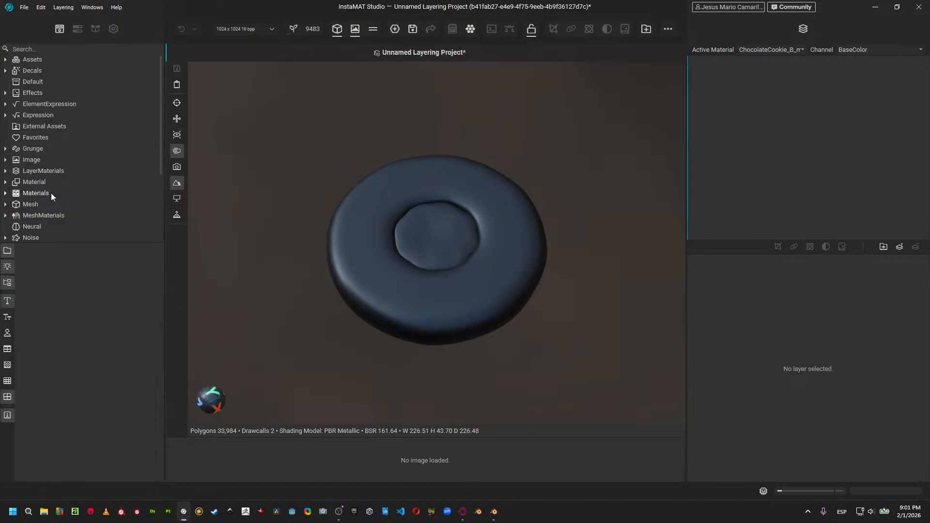
click(53, 171)
scroll(78, 320, down, 5)
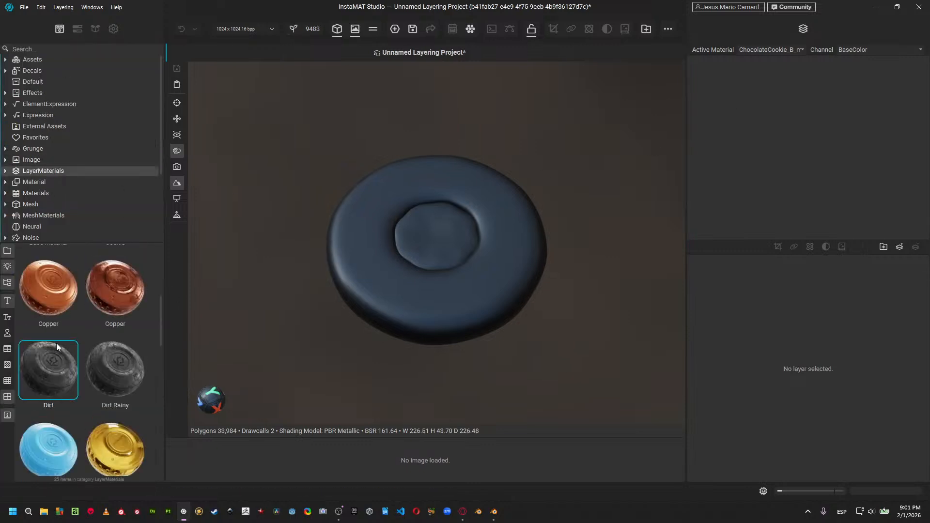
drag(43, 449, 781, 135)
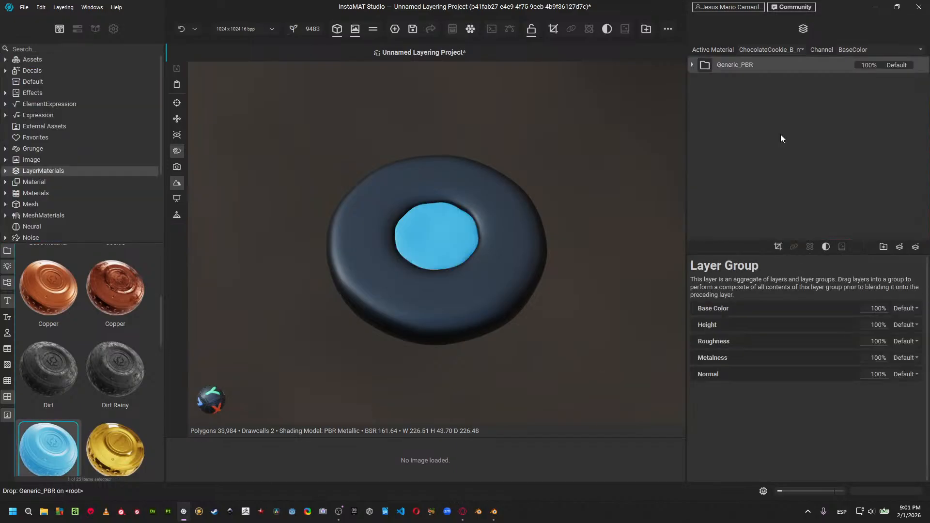
Expand the Generic_PBR layer group and rename it chocolate.
click(692, 65)
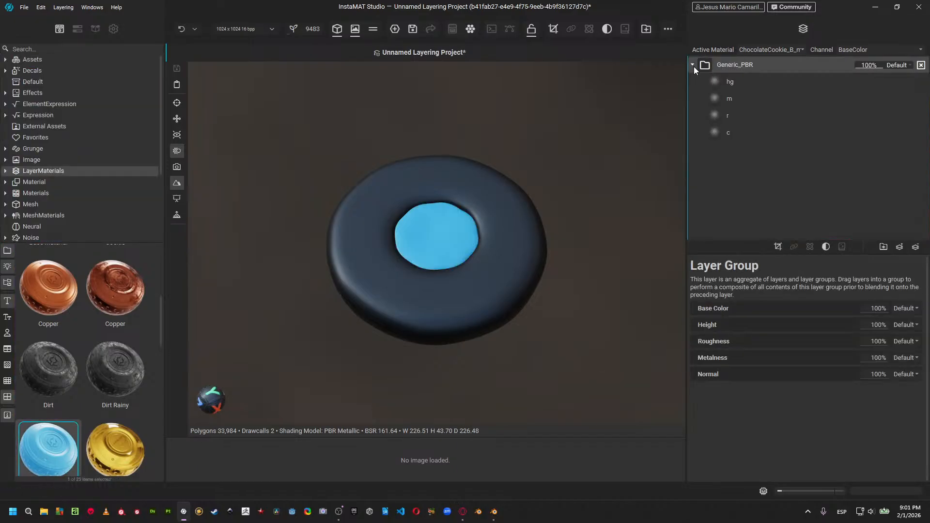
double_click(744, 65)
text(chocolate)
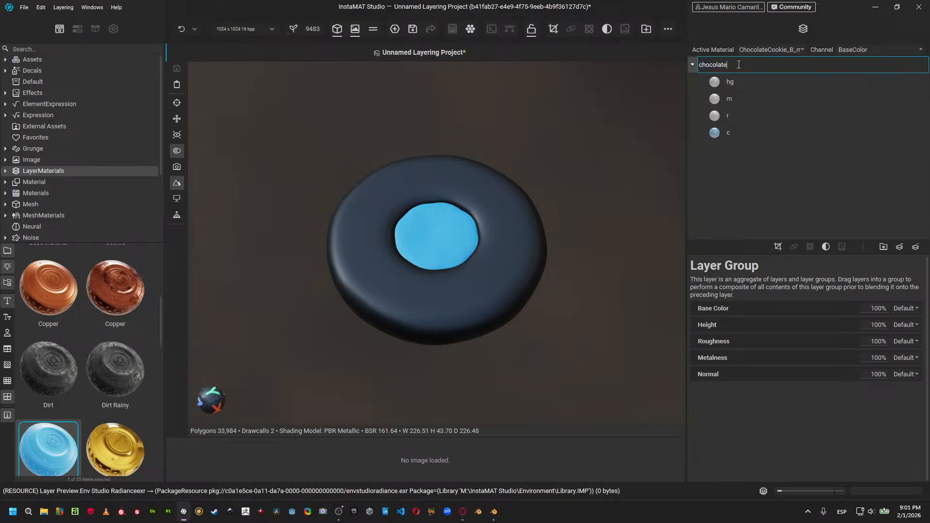
key(Return)
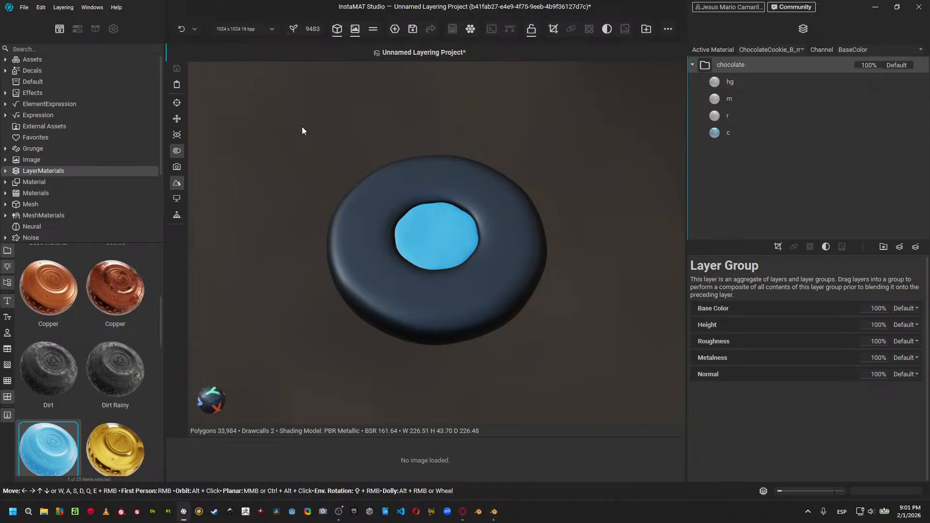
Make Cookie_B_Geo the active material, add Generic_PBR to its layers, and rename the group cookie.
click(766, 51)
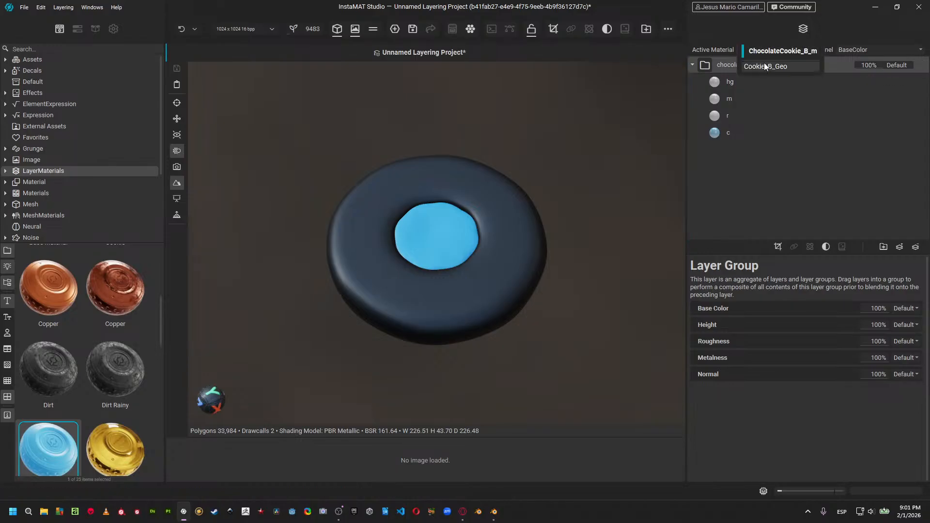
click(763, 66)
drag(73, 432, 821, 165)
double_click(736, 65)
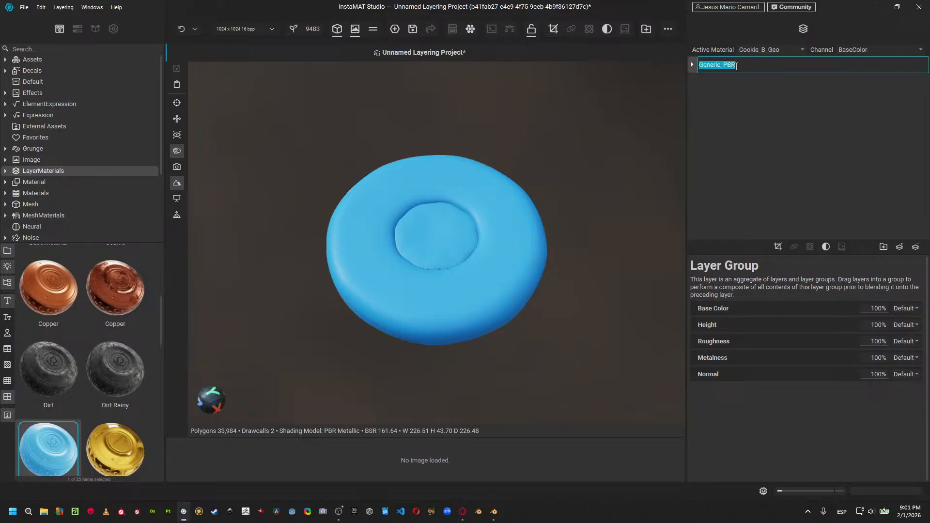
text(cookie)
key(Return)
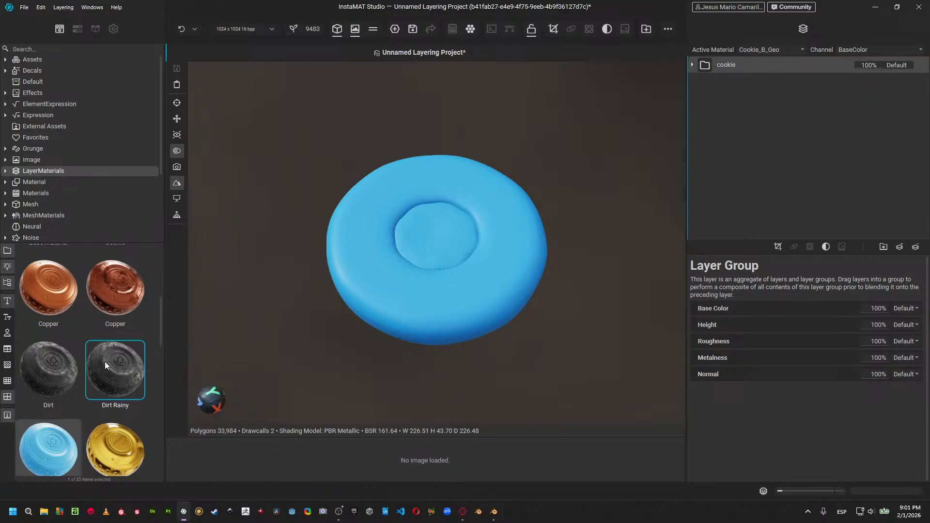
Set the base color of the cookie group's c layer to a tan sampled from the Cookie material thumbnail, darkened slightly.
scroll(106, 360, down, 7)
scroll(106, 360, up, 7)
scroll(107, 348, up, 5)
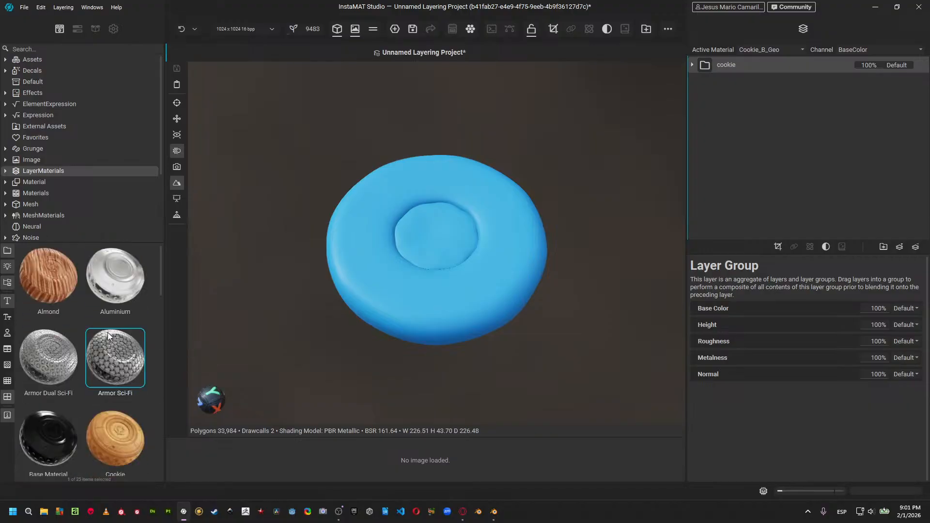
click(692, 64)
click(720, 133)
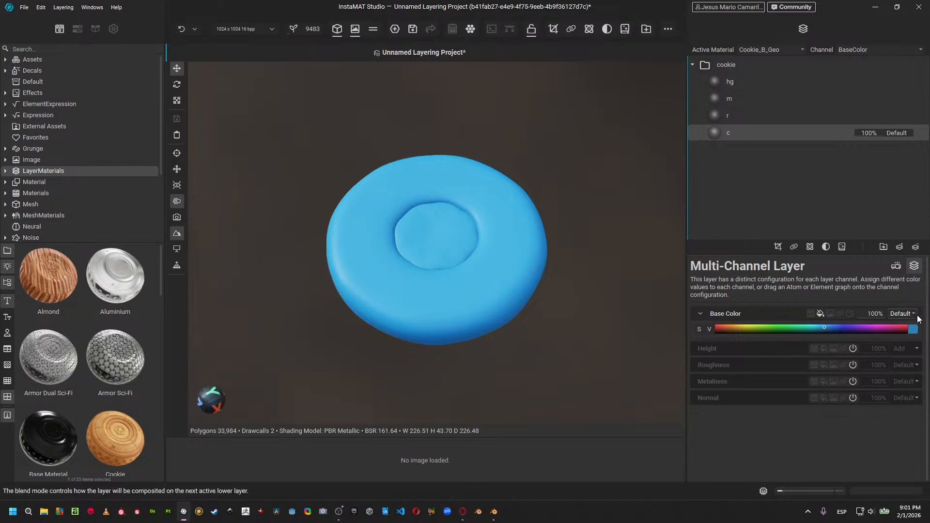
click(913, 329)
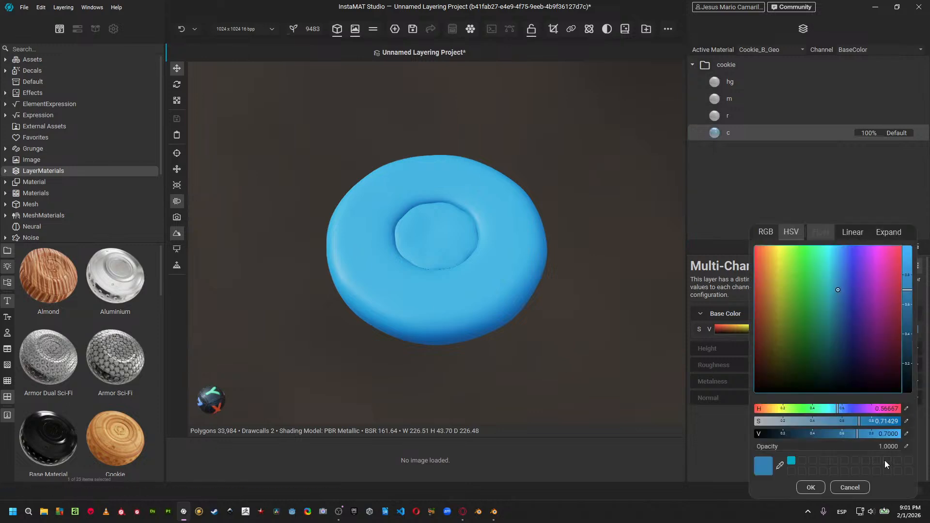
click(781, 466)
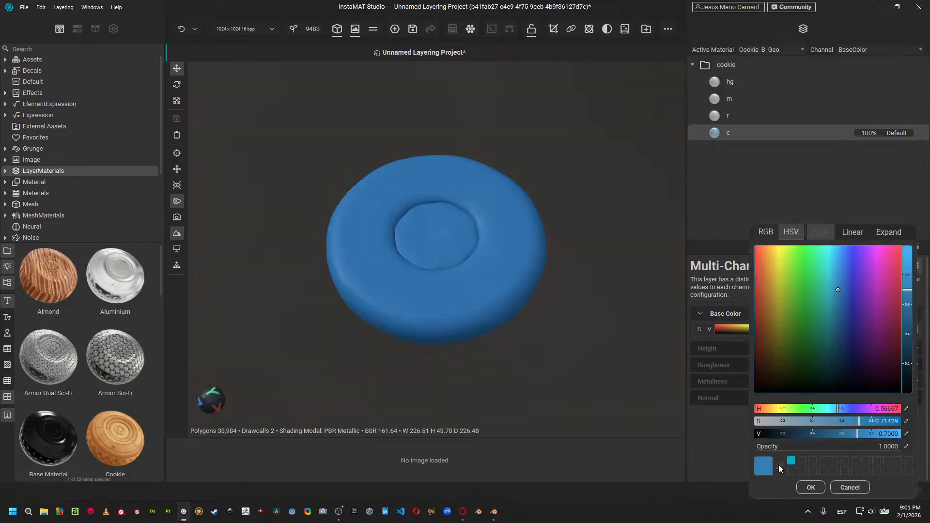
click(104, 439)
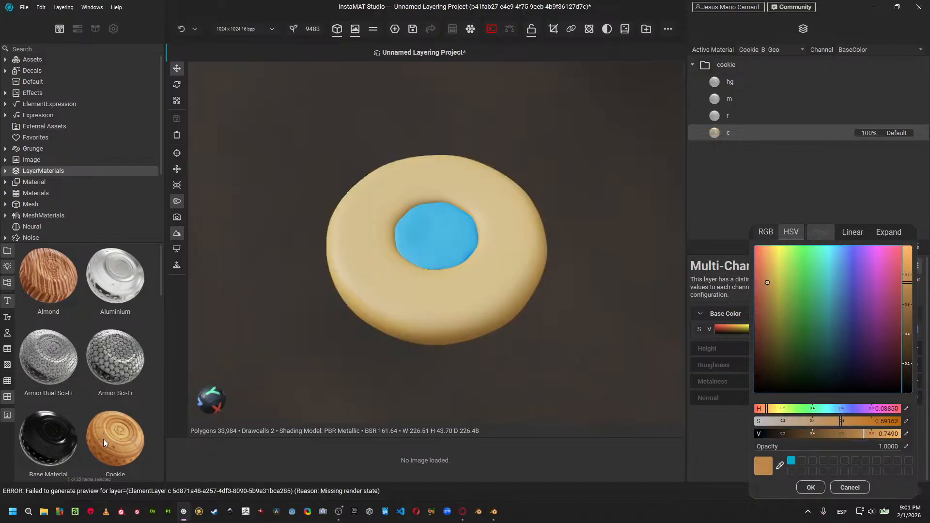
drag(858, 433, 852, 433)
click(811, 488)
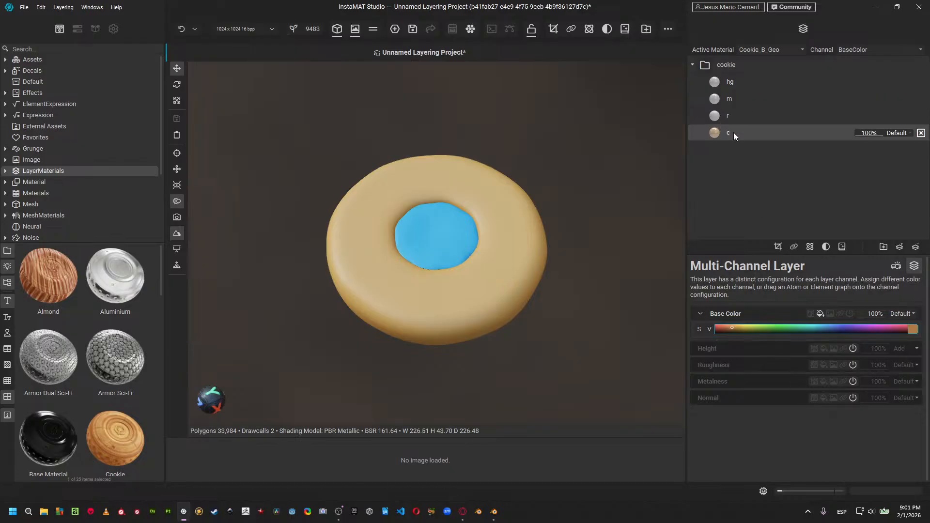
Duplicate the cookie group's c layer and darken the copy's base color to saturation 0.65902 and value 0.4671.
key(ctrl+d)
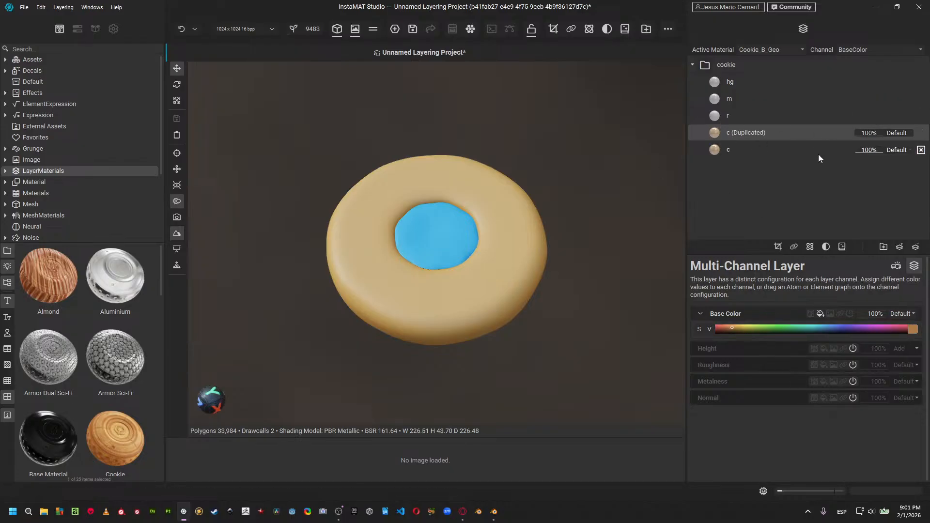
click(912, 327)
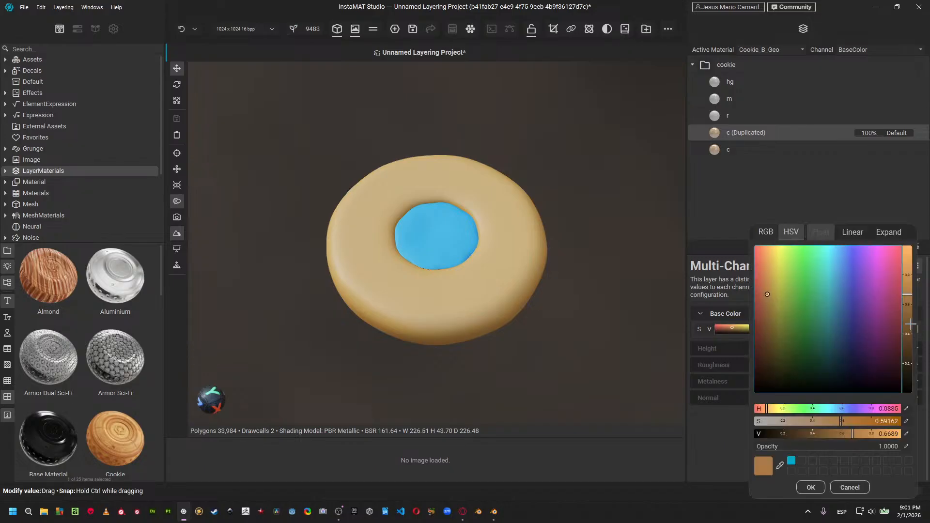
click(911, 324)
click(851, 421)
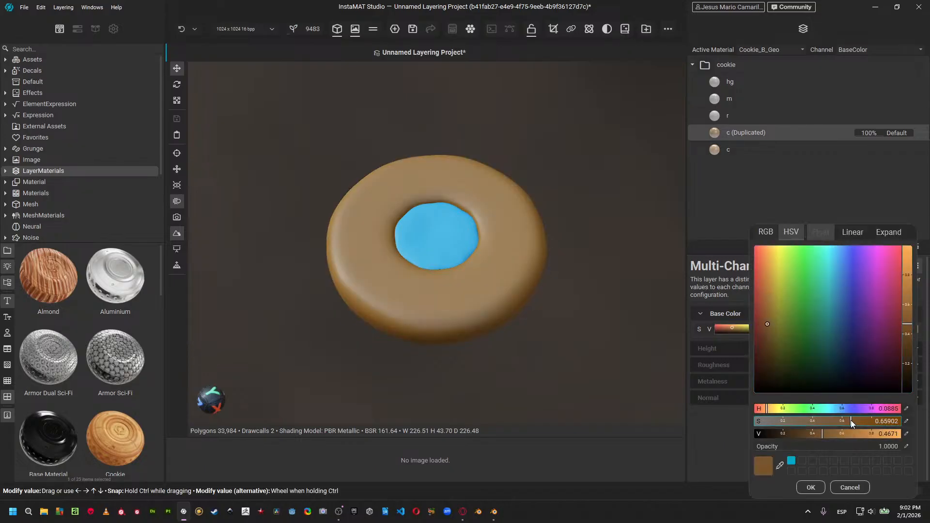
click(810, 487)
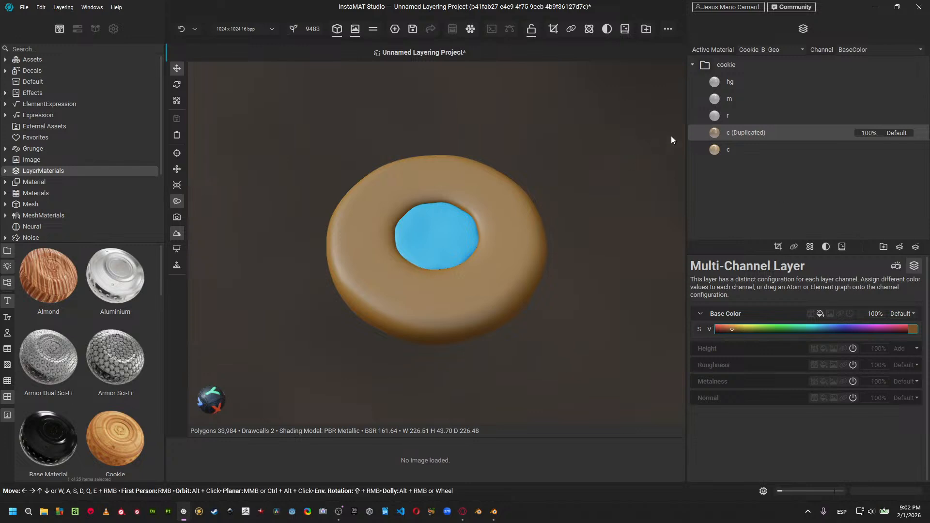
right_click(723, 167)
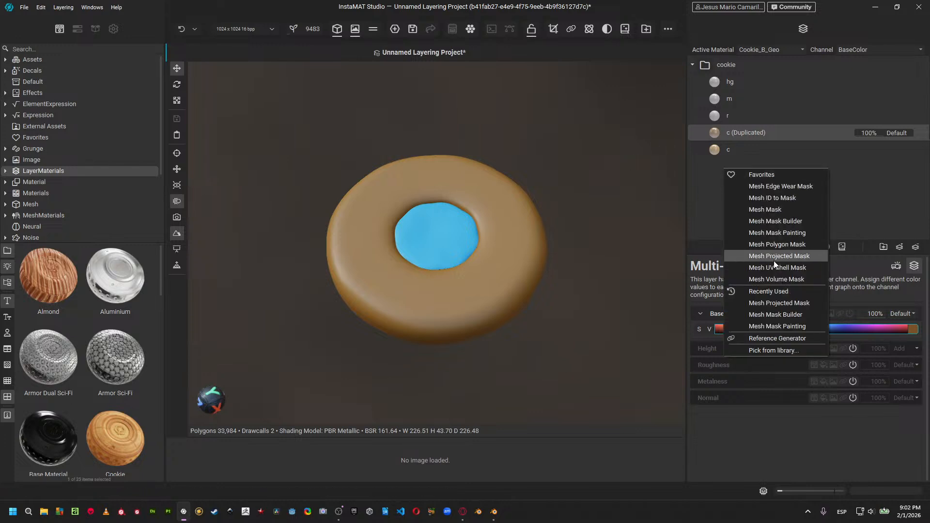
click(873, 189)
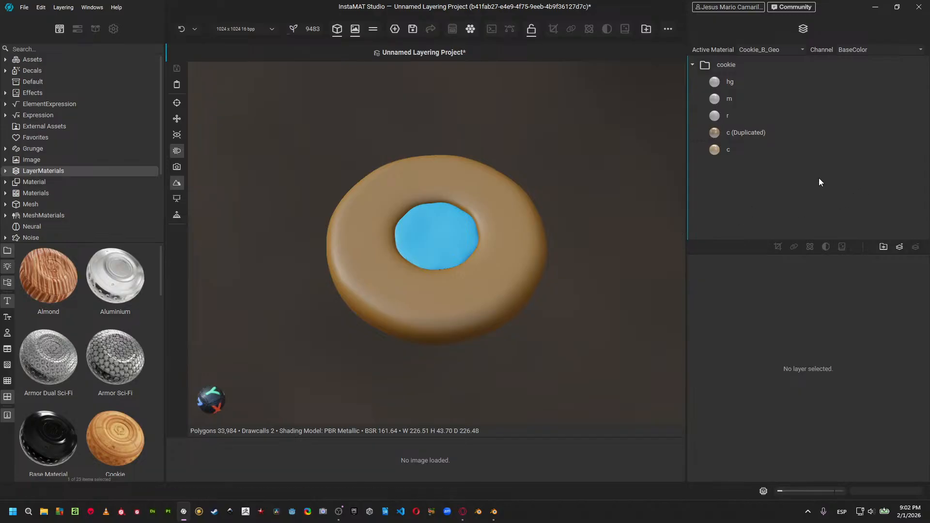
click(764, 136)
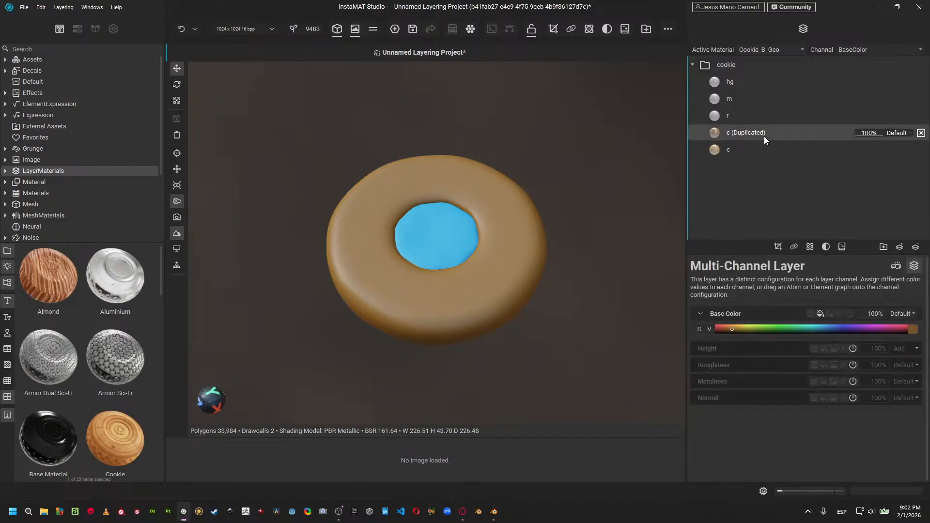
right_click(764, 136)
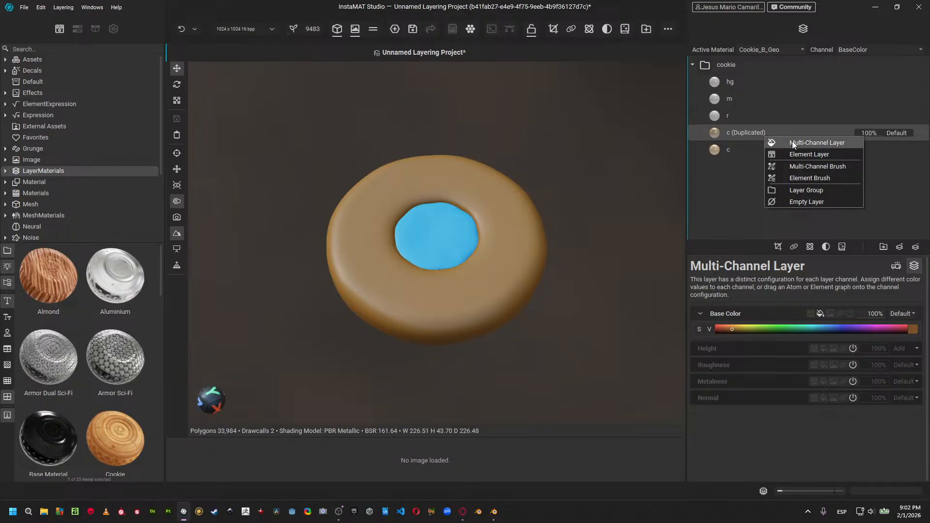
click(735, 191)
click(771, 133)
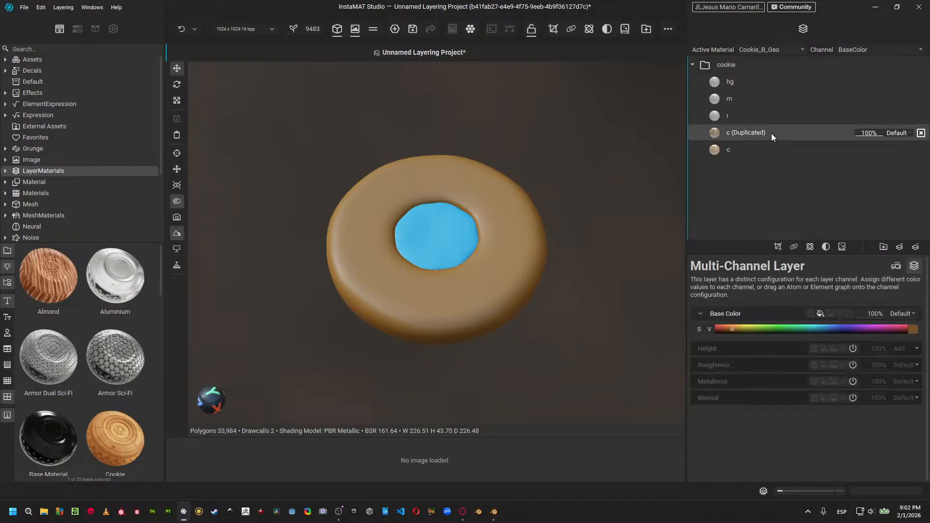
right_click(755, 190)
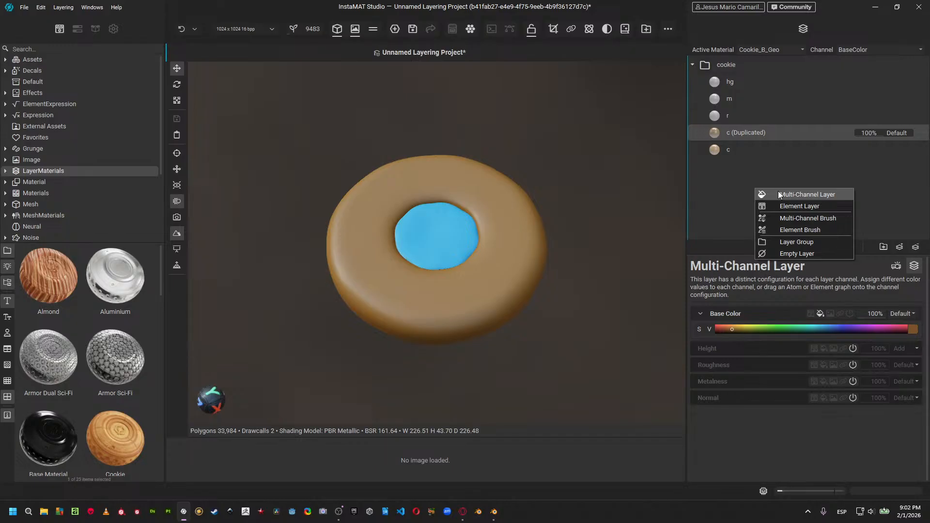
click(734, 190)
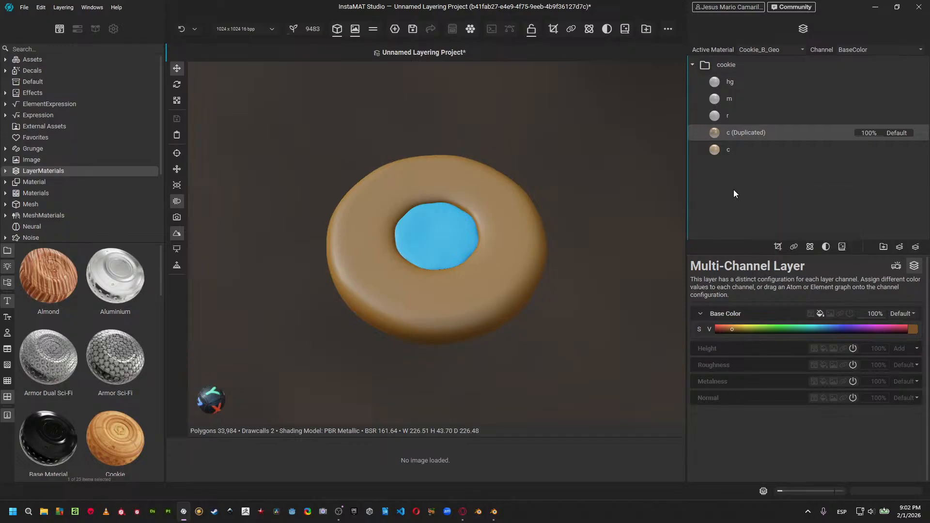
Add a Mesh Projected Mask to the c (Duplicated) layer.
click(755, 134)
click(777, 248)
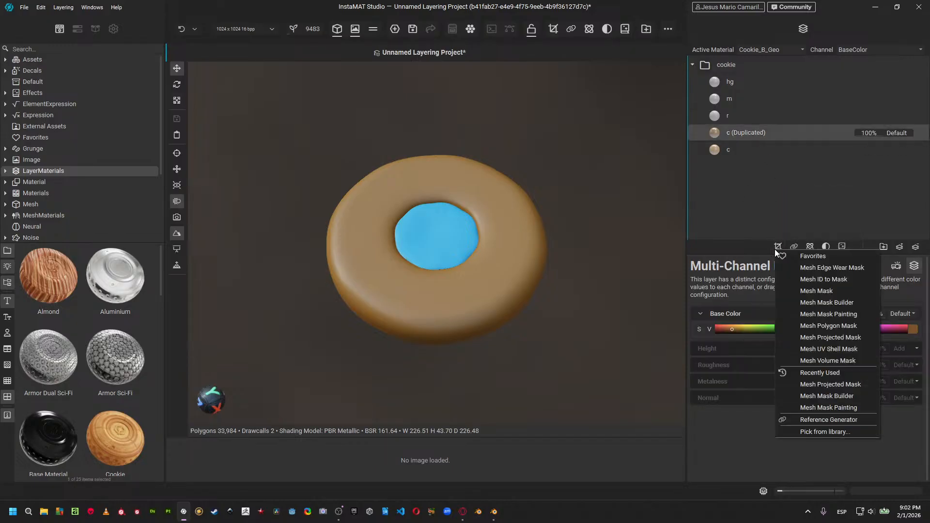
click(820, 337)
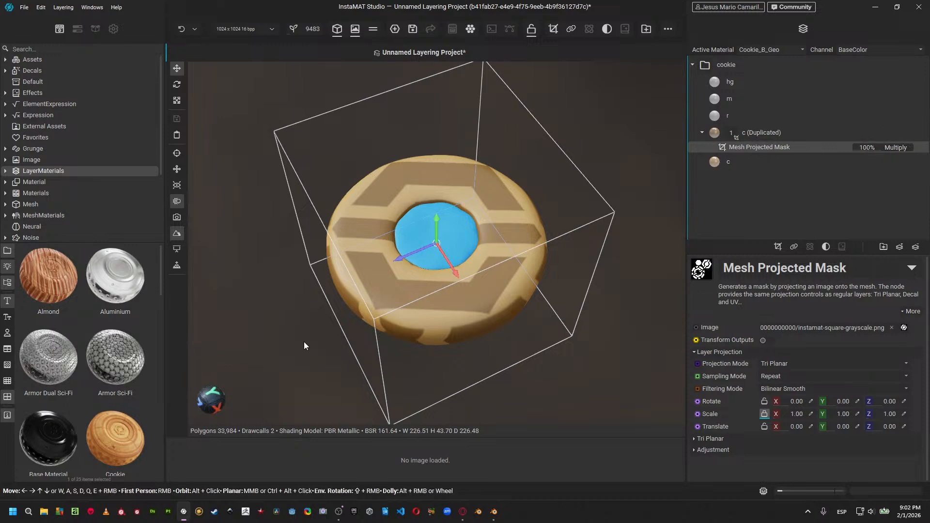
Assign the Artistic 2 grunge as the image of the c (Duplicated) layer's Mesh Projected Mask.
alt+drag(303, 342, 315, 318)
click(29, 148)
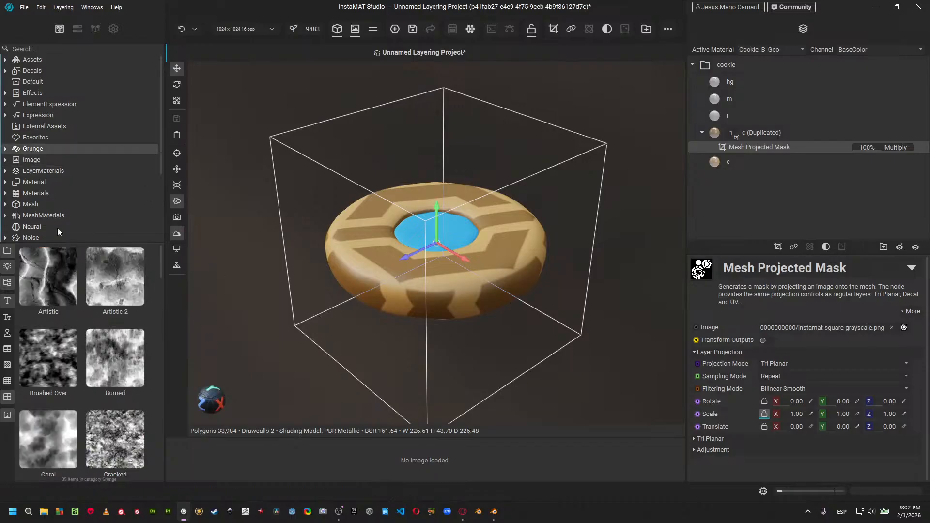
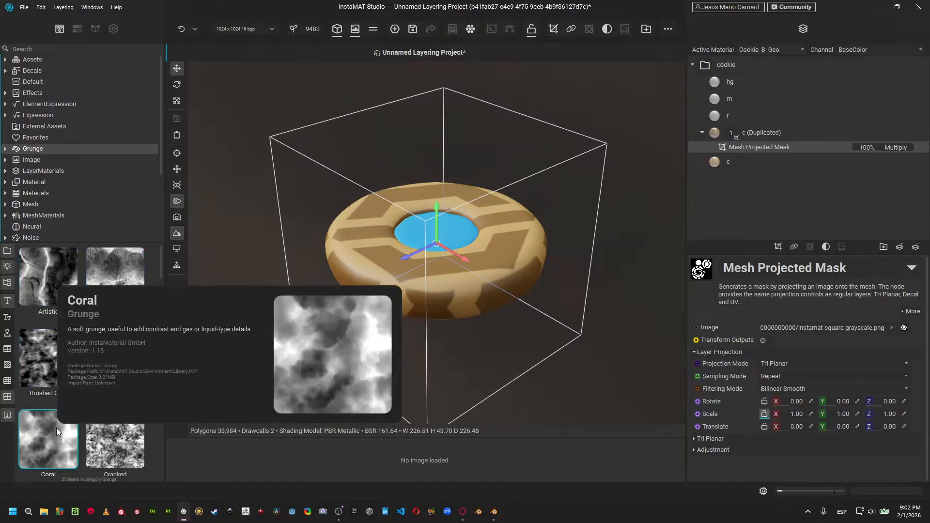
mouse_move(113, 266)
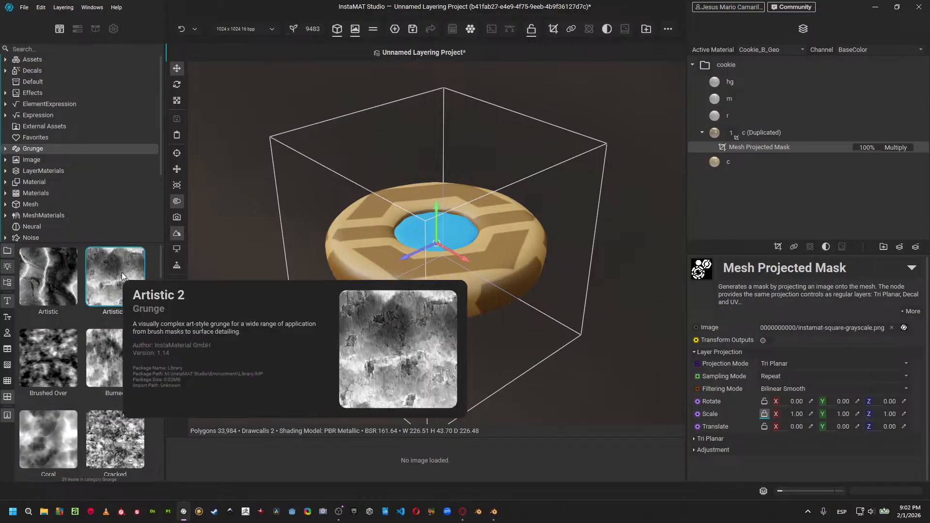
drag(121, 272, 799, 328)
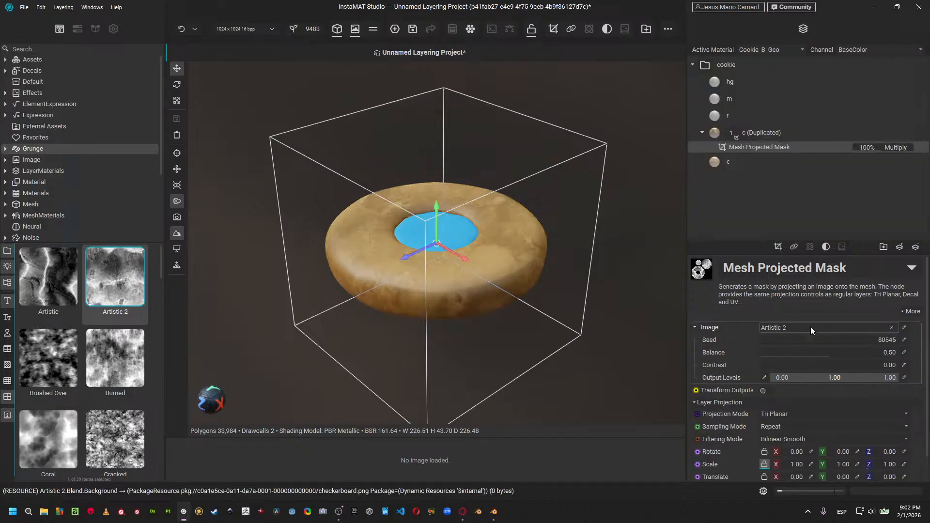
Set the projected mask's layer projection scale to 0.60 on all axes.
alt+drag(489, 268, 611, 296)
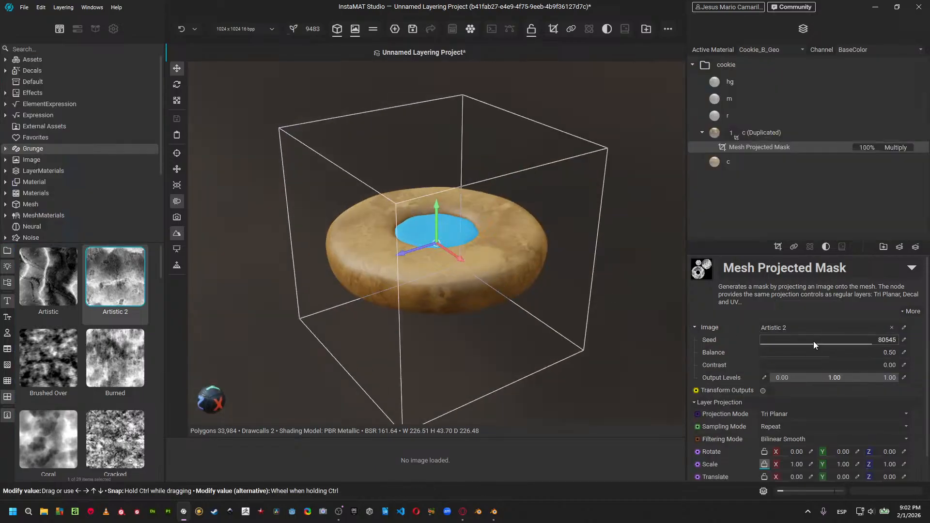
scroll(824, 347, down, 1)
click(814, 437)
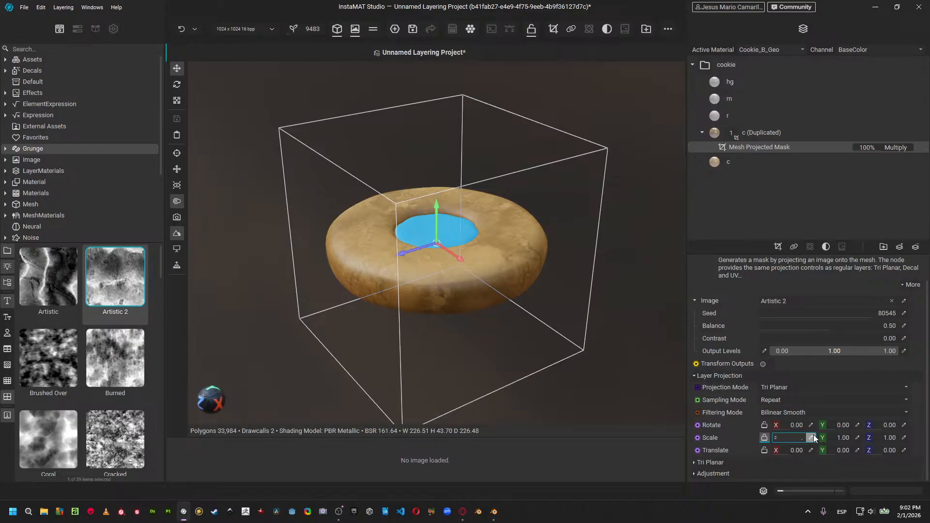
key(Return)
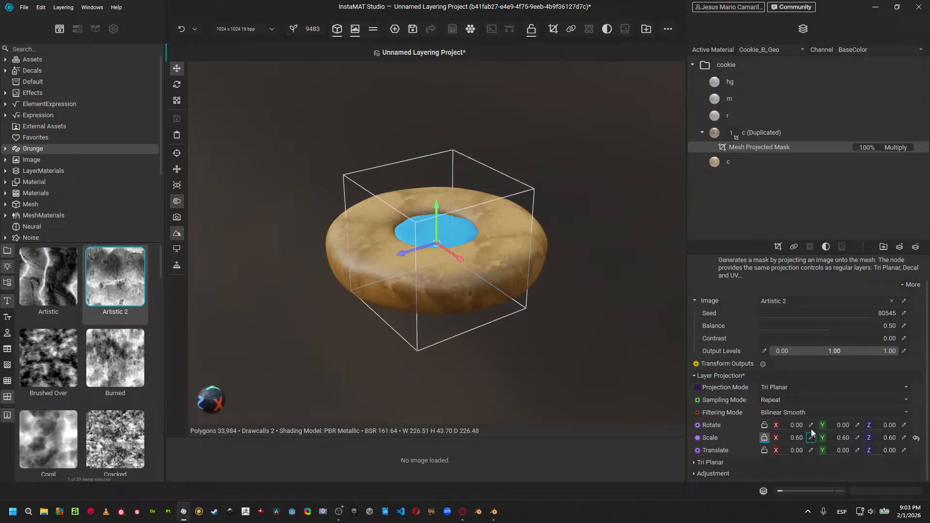
Change the c (Duplicated) layer's blend mode to SoftLight.
click(891, 134)
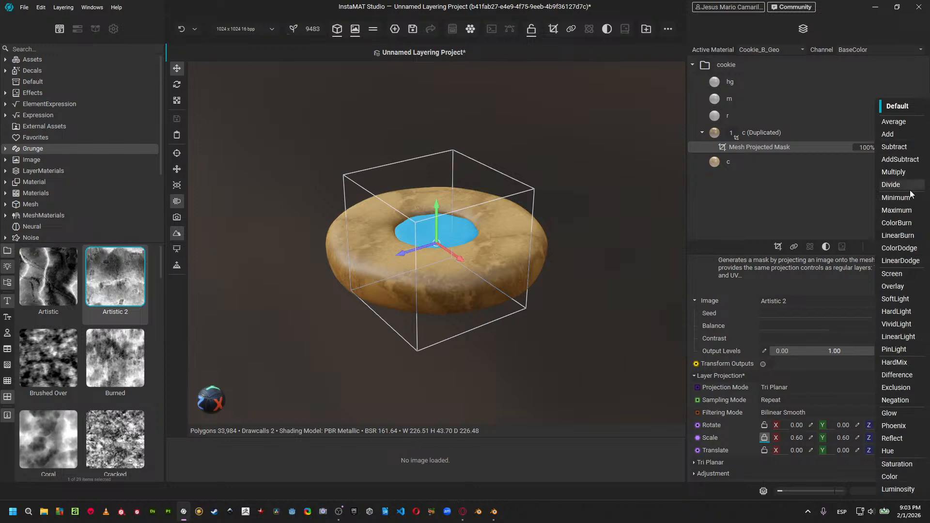
click(896, 295)
mouse_move(651, 277)
alt+mouse_down()
mouse_move(627, 304)
mouse_move(644, 270)
mouse_move(652, 291)
alt+mouse_up()
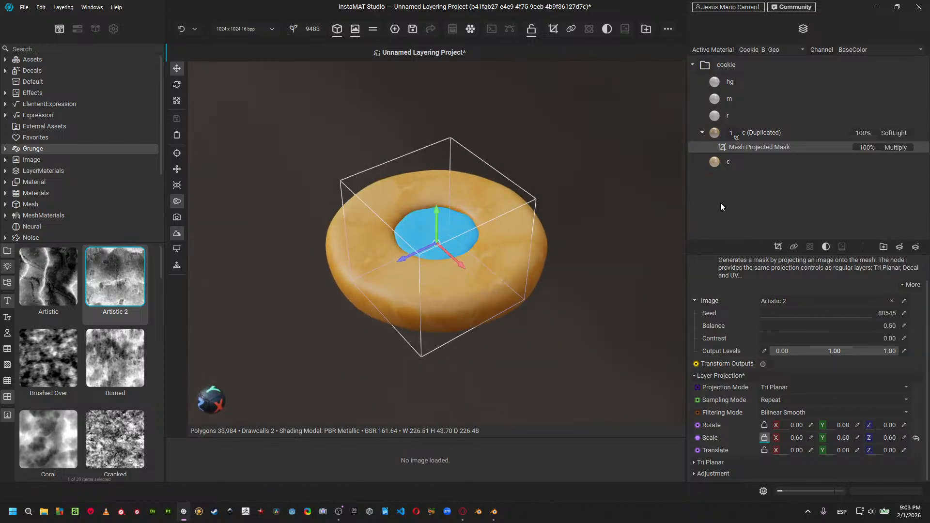
Duplicate the c (Duplicated) layer together with its projected mask.
click(716, 135)
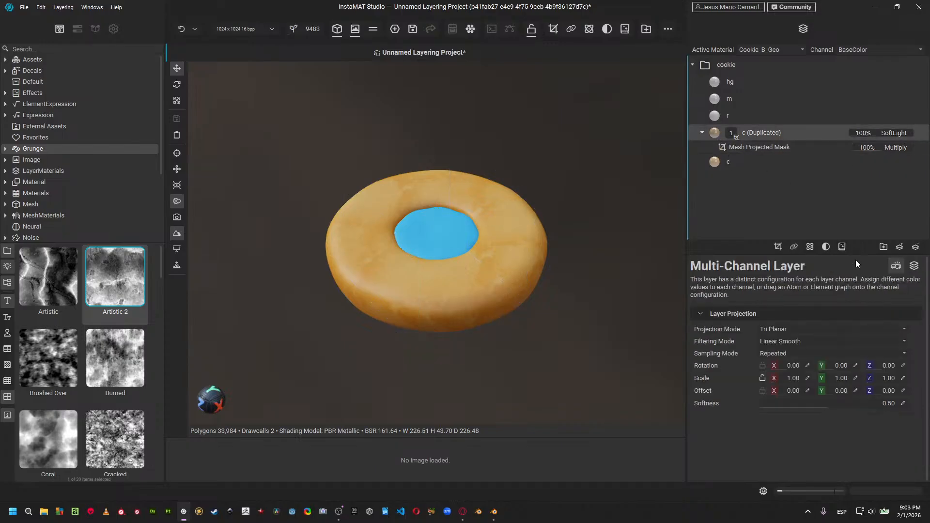
key(ctrl+d)
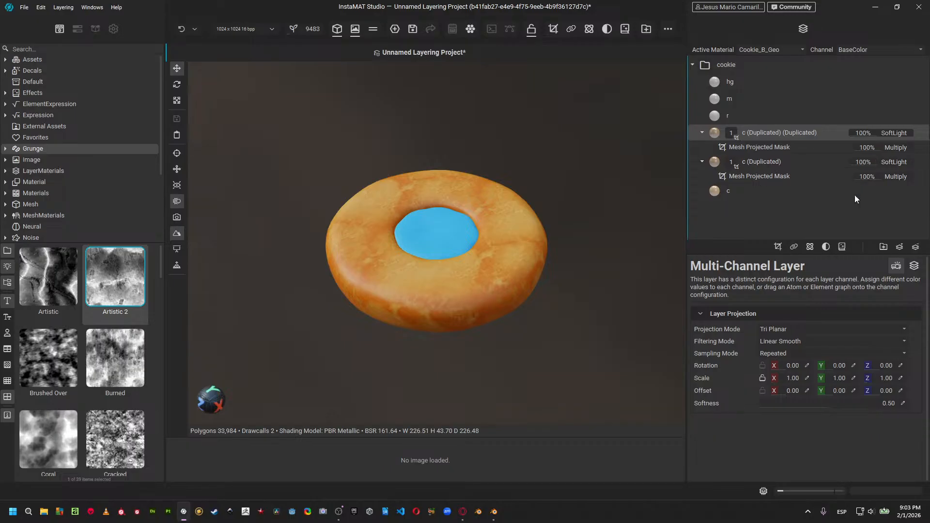
click(795, 147)
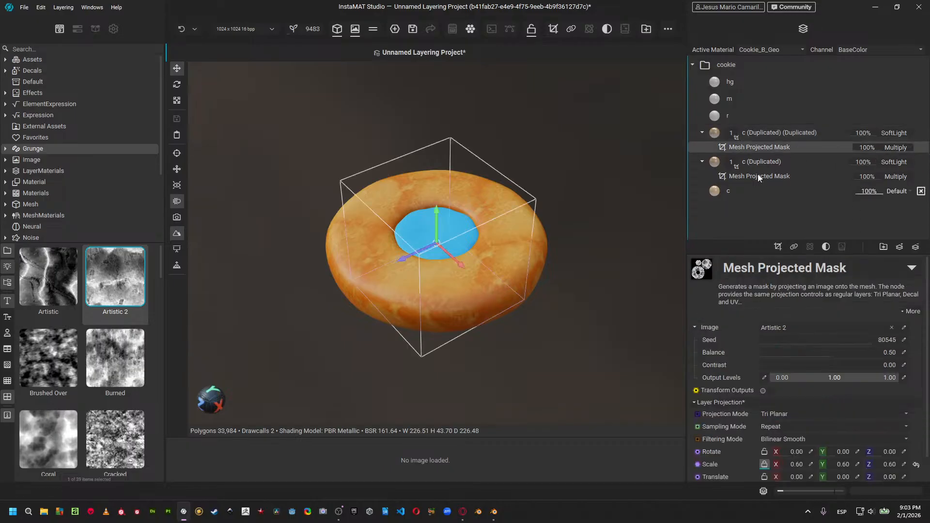
Rename the new upper duplicate layer DarkerB and the duplicate below it DarkeA.
double_click(772, 134)
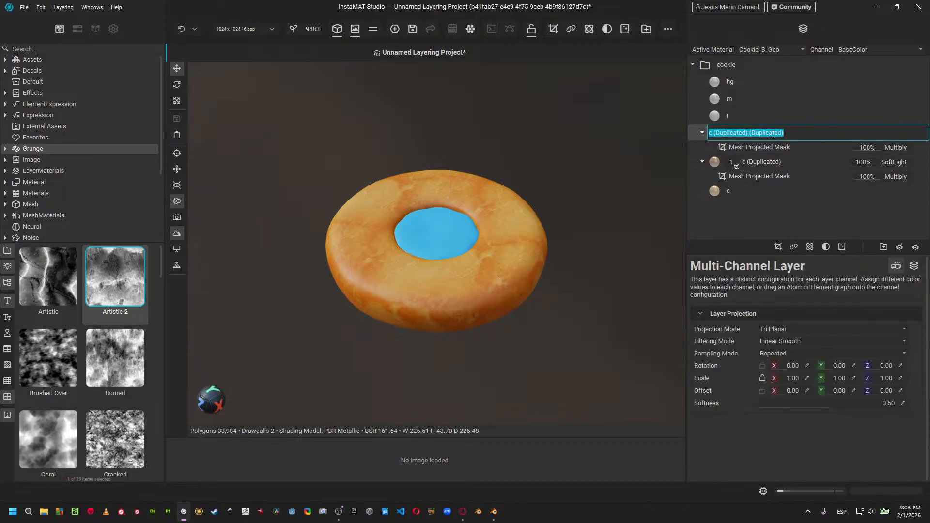
key(End)
key(BackSpace)
key(BackSpace)
key(BackSpace)
key(BackSpace)
key(BackSpace)
key(BackSpace)
key(BackSpace)
key(BackSpace)
key(BackSpace)
key(BackSpace)
key(BackSpace)
key(BackSpace)
key(BackSpace)
key(BackSpace)
key(BackSpace)
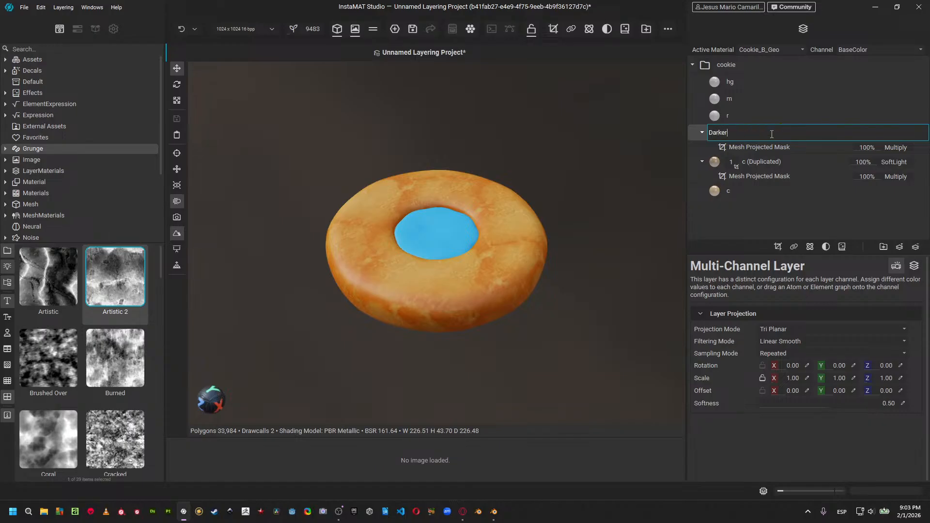
key(Return)
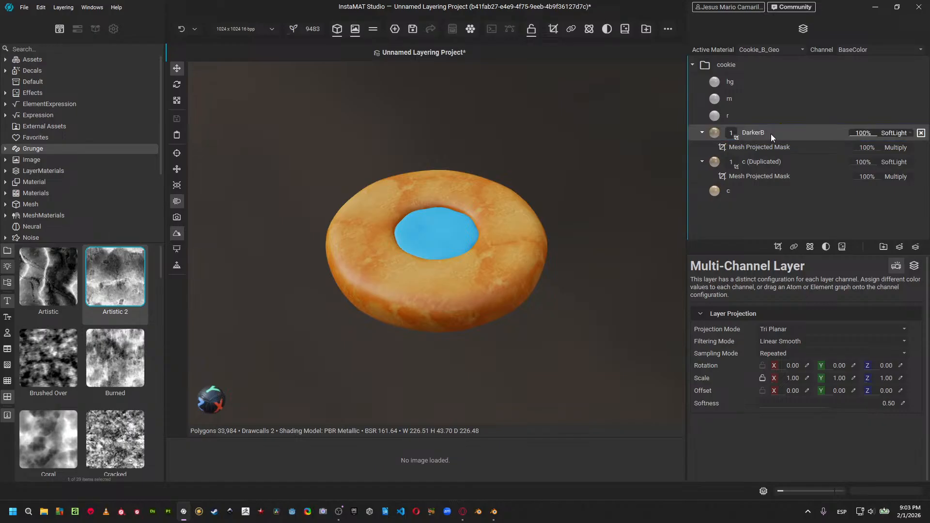
double_click(767, 166)
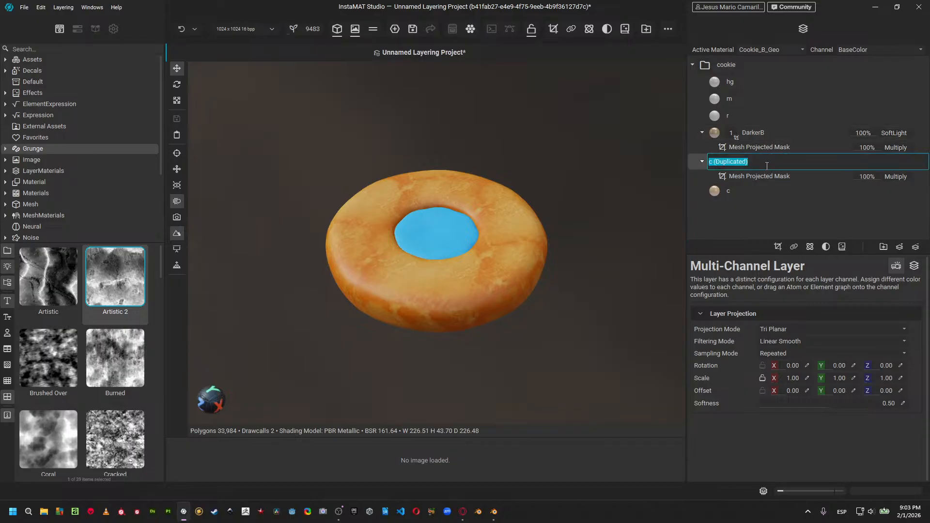
text(DarkeA)
key(Return)
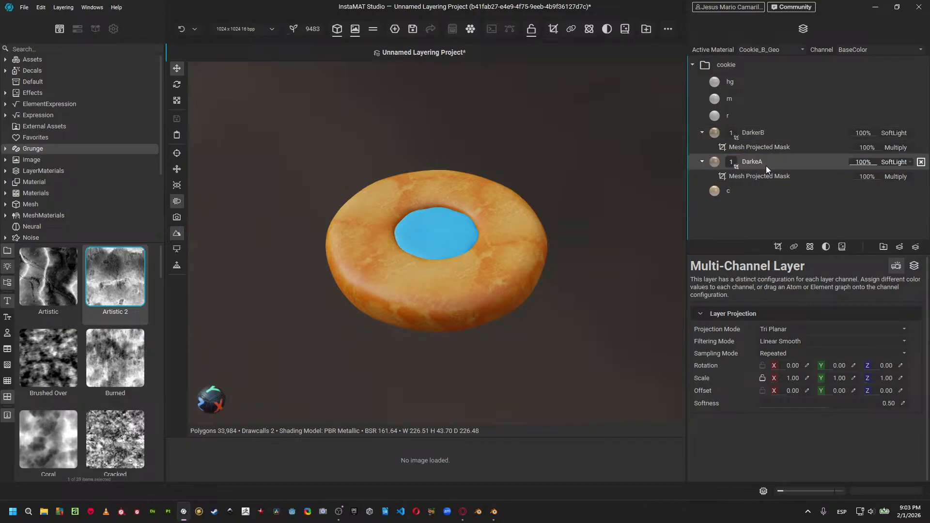
Enlarge the library's thumbnail area and assign the Scratches 3 grunge as the image of DarkerB's Mesh Projected Mask.
click(767, 145)
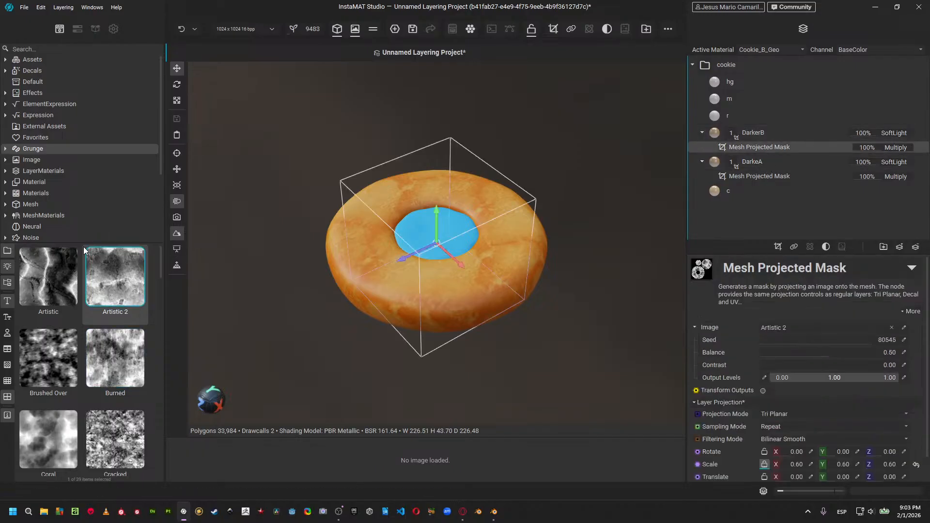
drag(79, 242, 87, 113)
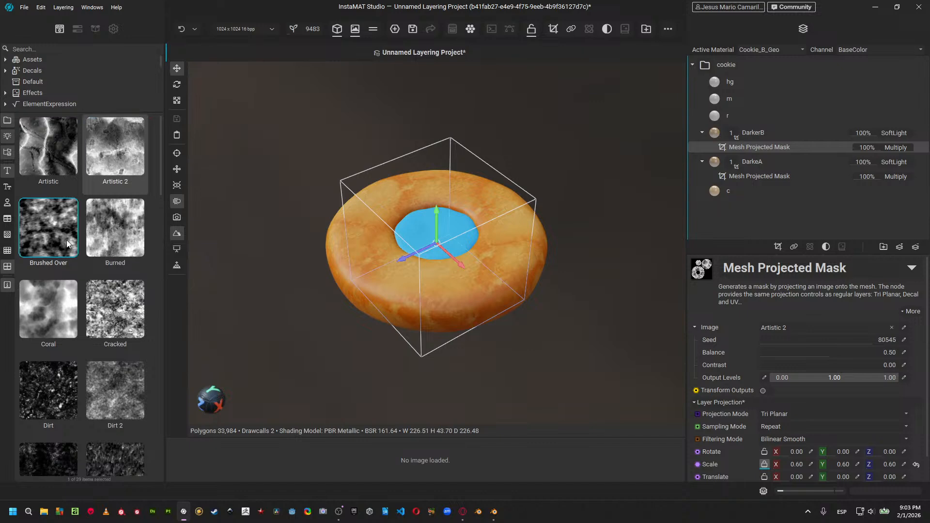
scroll(66, 240, down, 10)
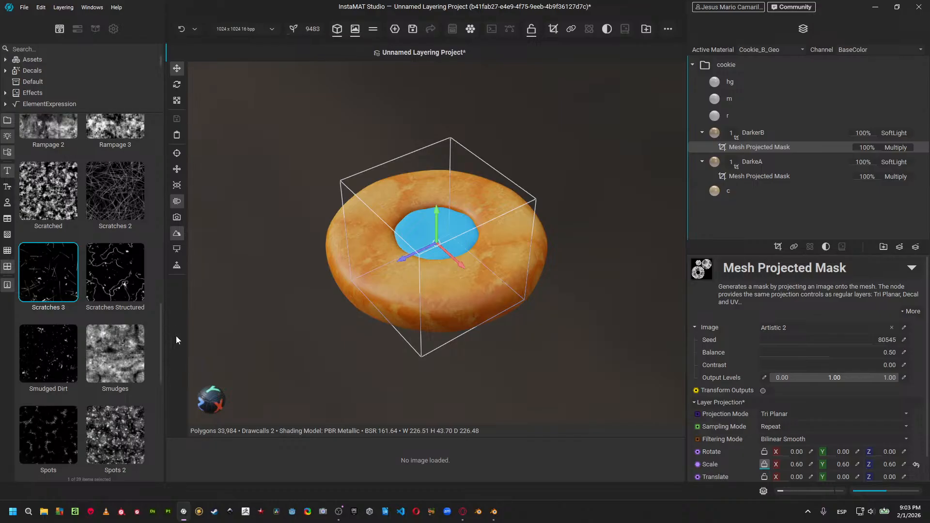
alt+drag(284, 196, 265, 200)
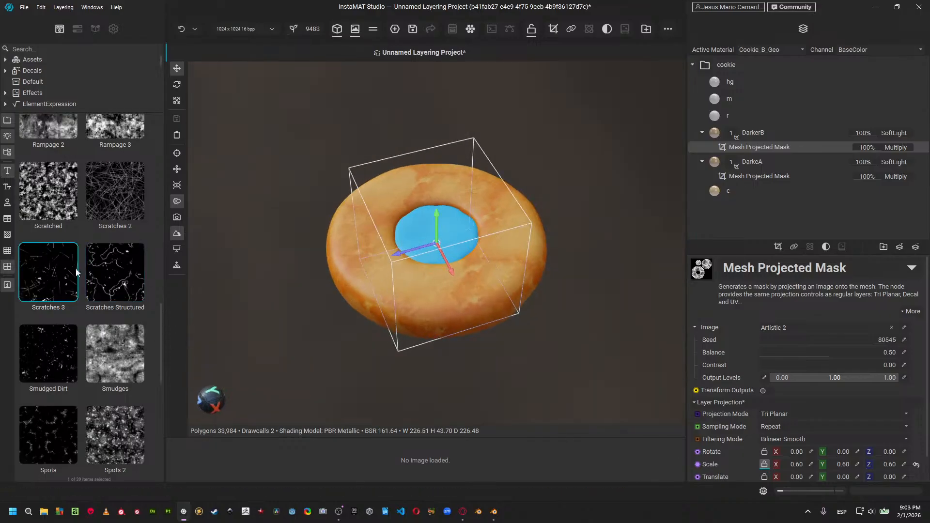
drag(56, 265, 799, 324)
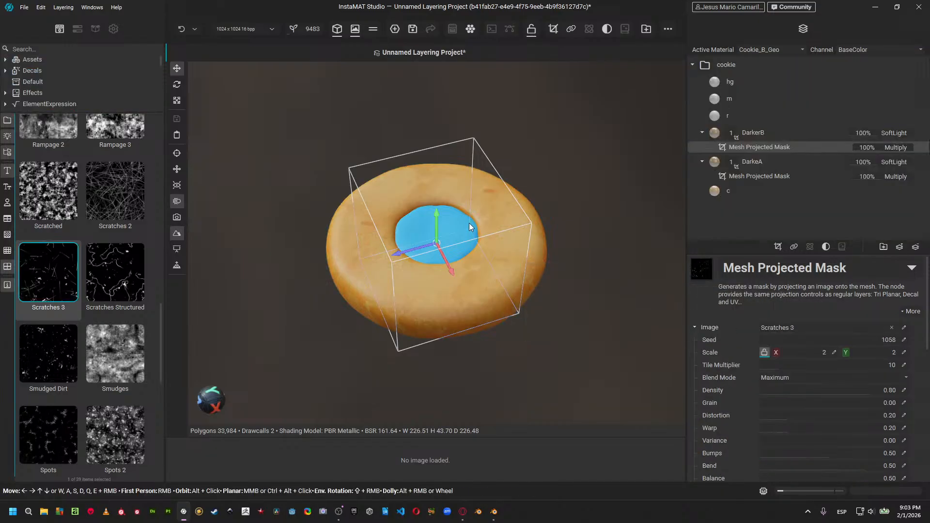
Try the Overlay and Multiply blend modes on the DarkerB layer and set it back to SoftLight.
alt+drag(469, 223, 498, 218)
alt+right_drag(499, 218, 562, 232)
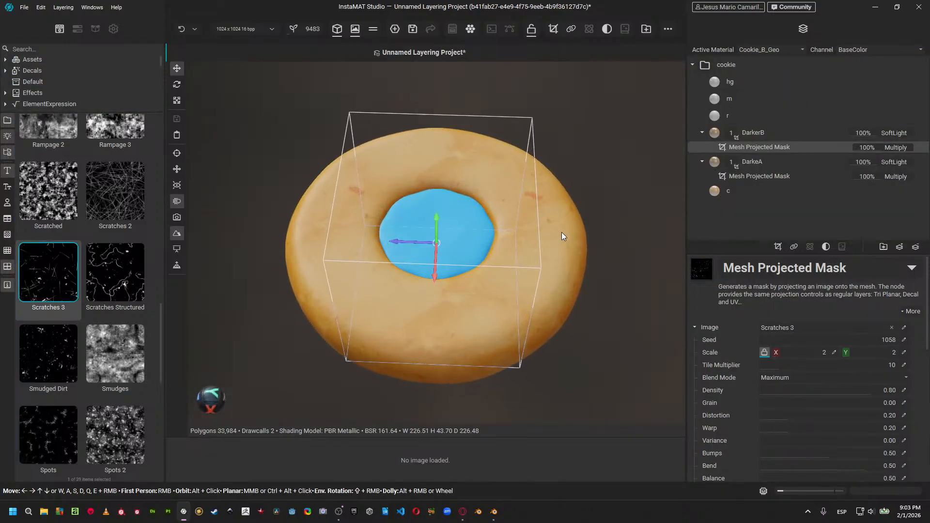
alt+drag(562, 232, 482, 249)
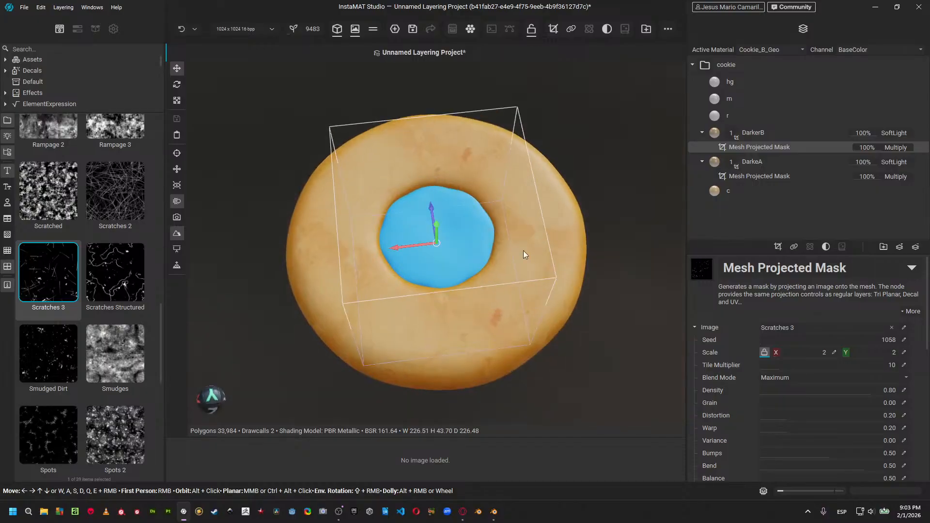
click(904, 134)
click(898, 186)
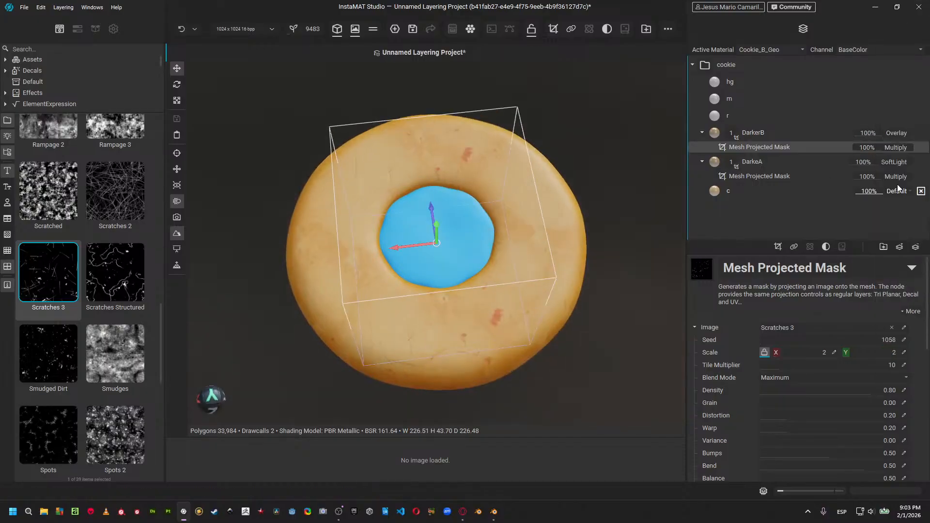
click(897, 133)
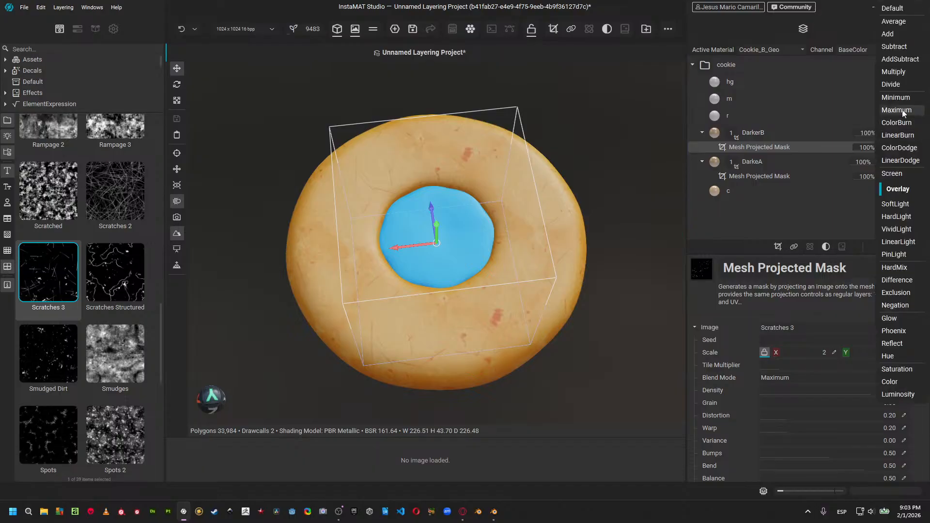
click(902, 77)
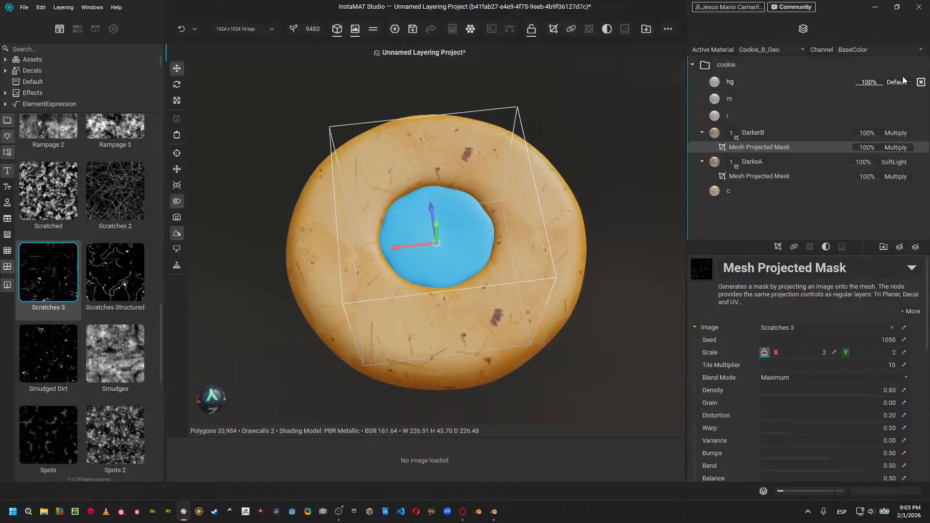
click(896, 139)
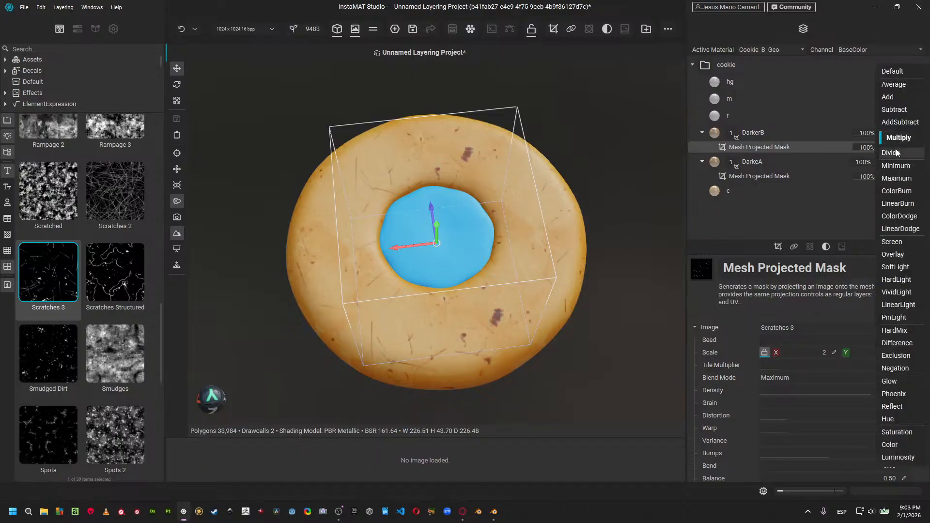
click(897, 267)
alt+drag(536, 308, 592, 297)
scroll(543, 297, up, 3)
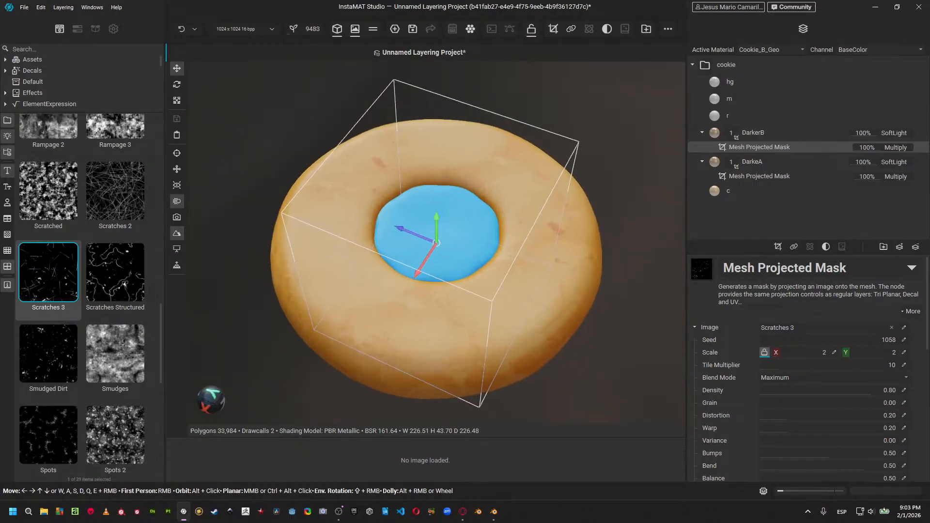
alt+drag(528, 297, 494, 286)
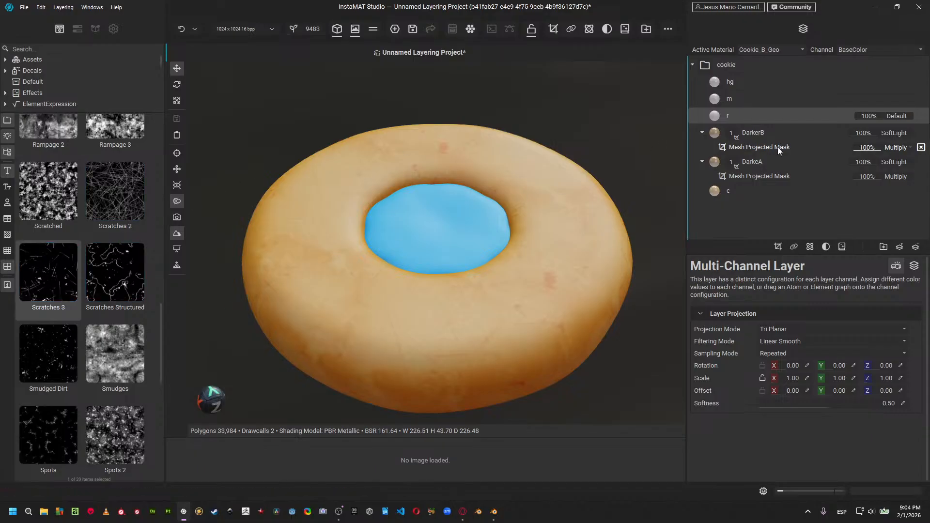
Add a mask reference above DarkeA's Mesh Projected Mask and a Reference Generator at 100% to the r layer.
click(756, 176)
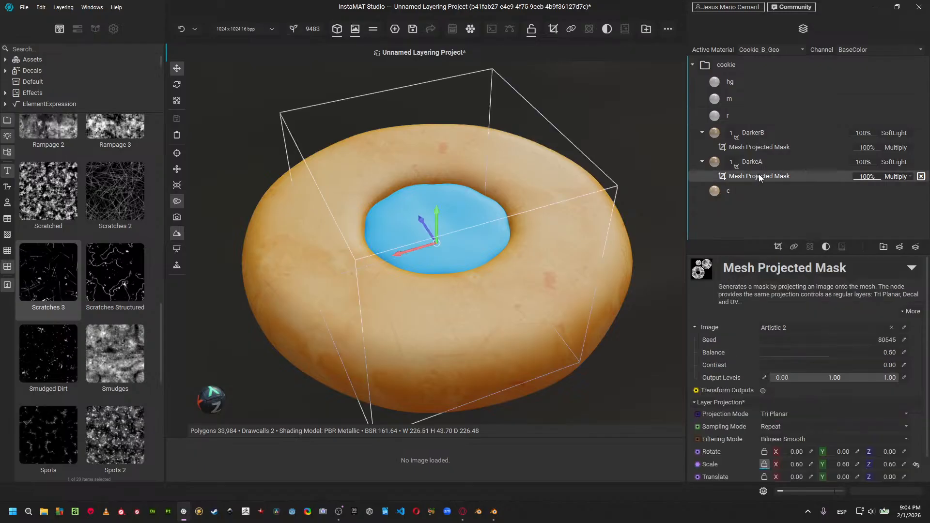
click(795, 246)
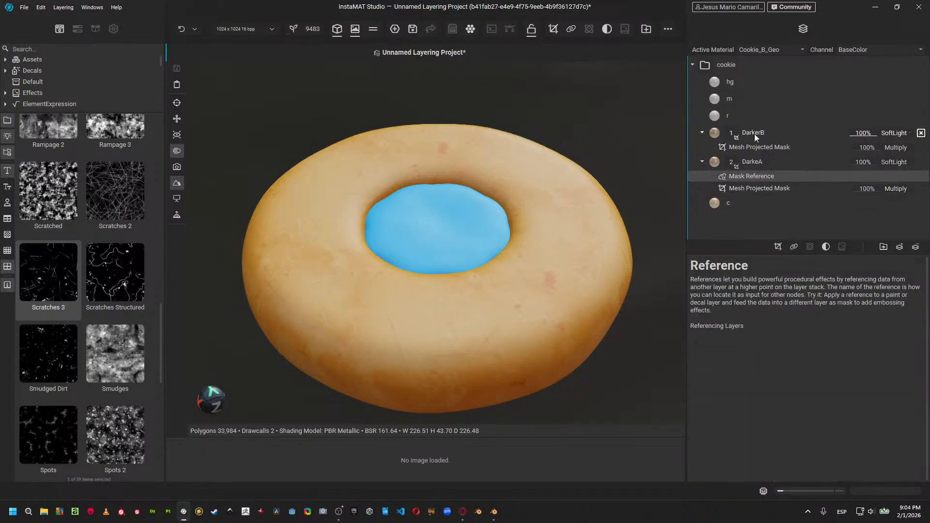
click(723, 113)
click(811, 248)
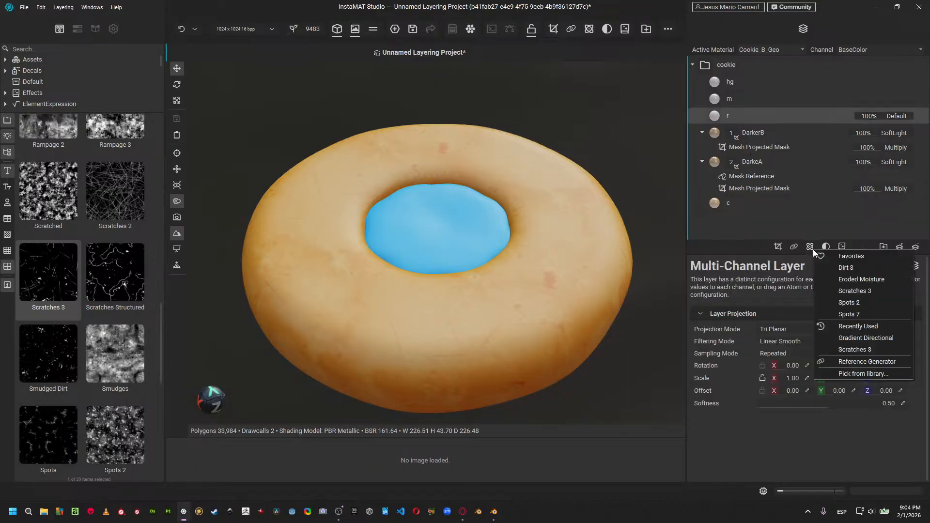
click(885, 365)
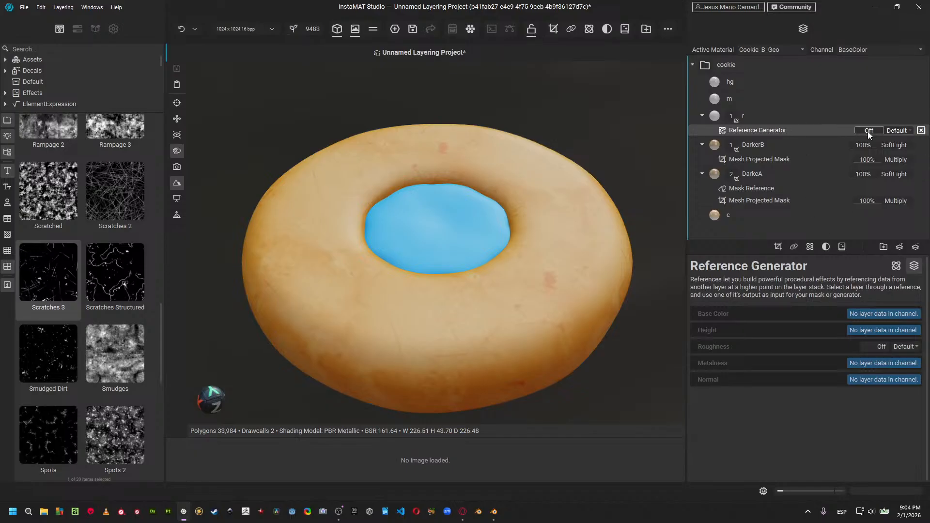
click(868, 131)
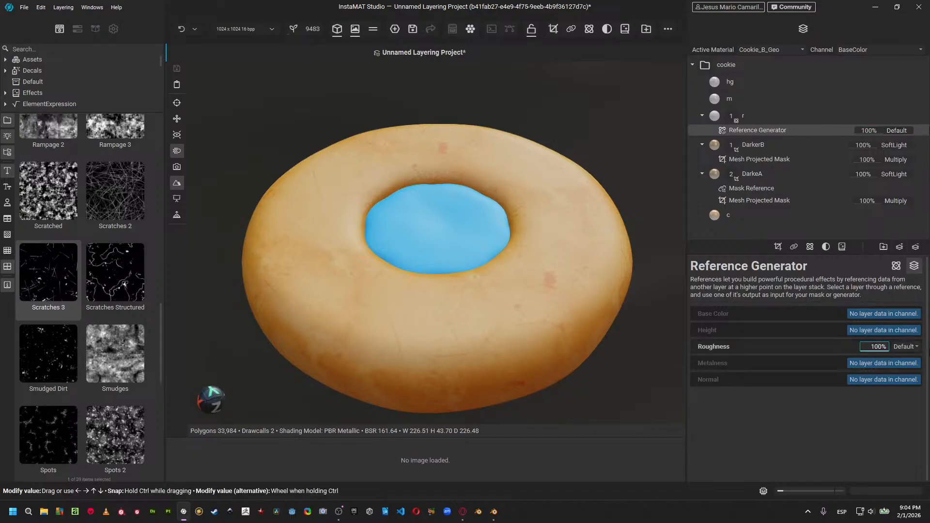
Set the r layer's Reference Generator source to Mask Reference on DarkeA and map its generator input to InternalMask.
click(896, 267)
click(845, 329)
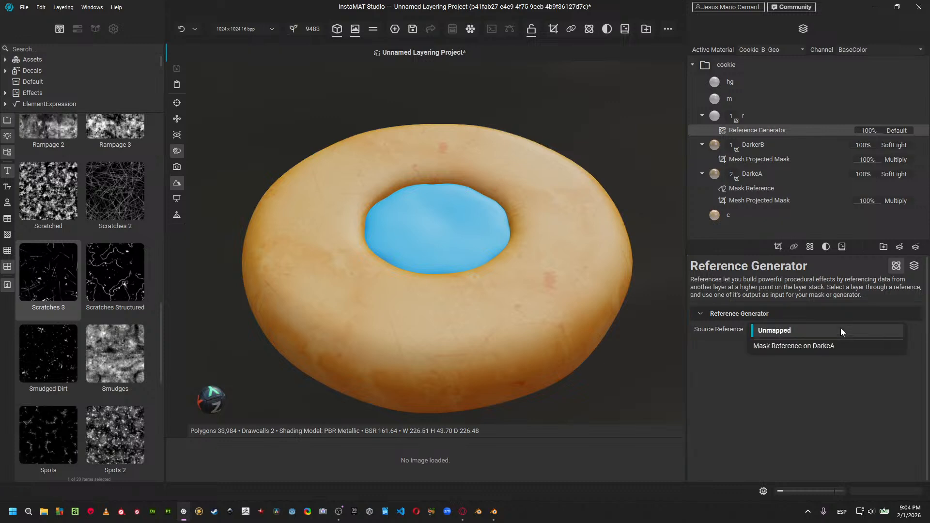
click(817, 347)
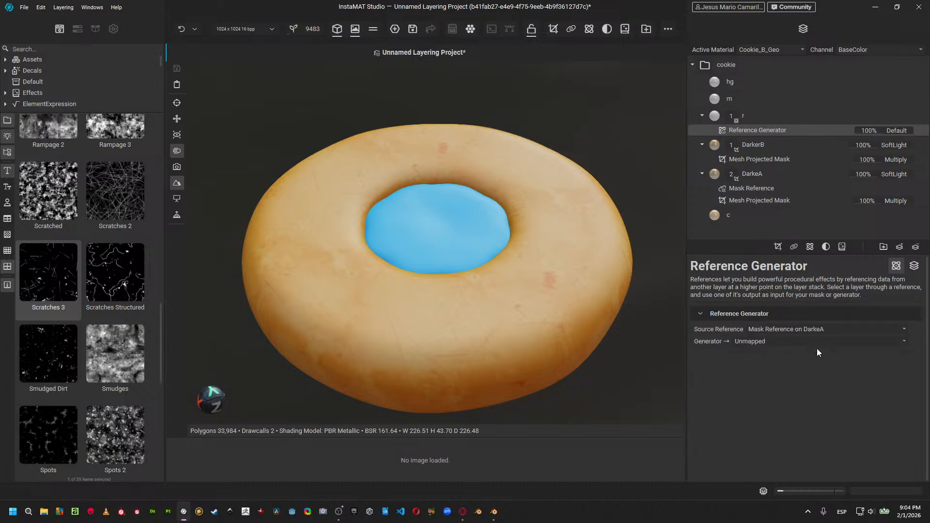
click(789, 341)
click(785, 358)
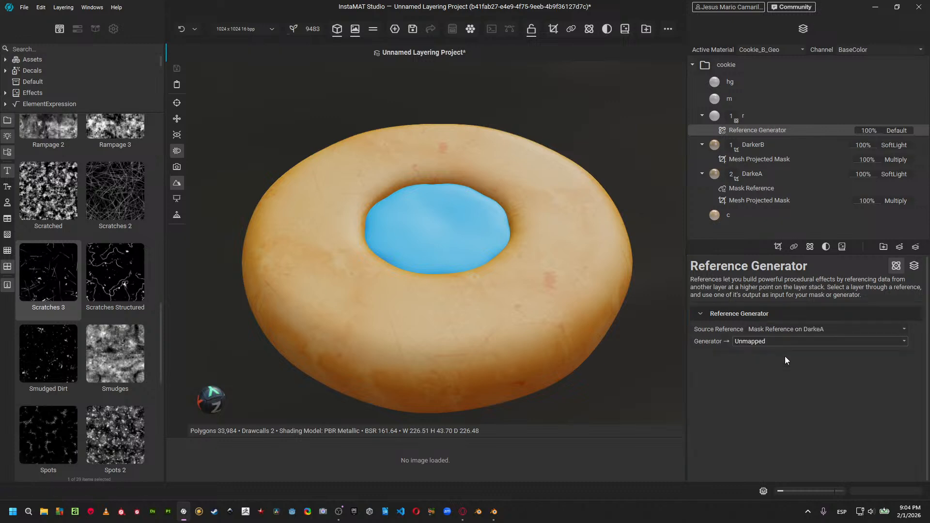
alt+drag(596, 271, 590, 267)
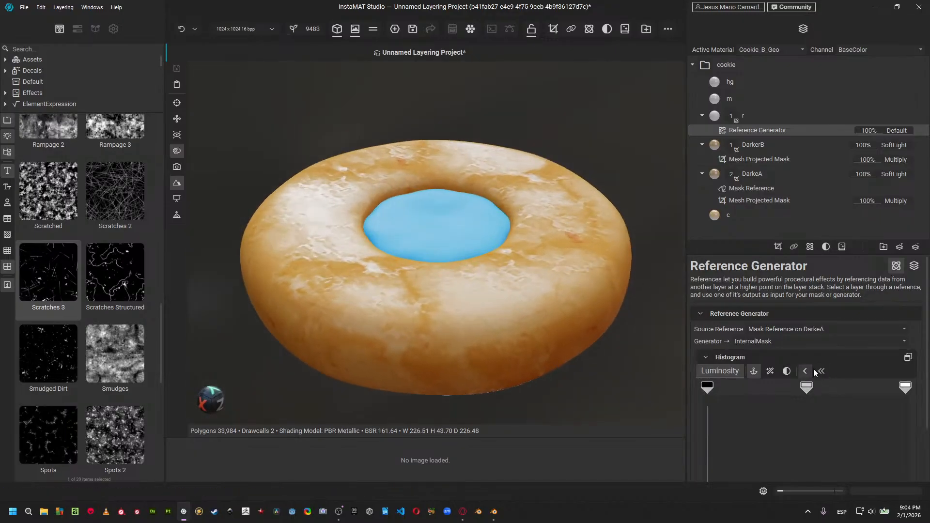
Try inverting the r generator's histogram and shifting its midtone, and reset the levels.
click(787, 372)
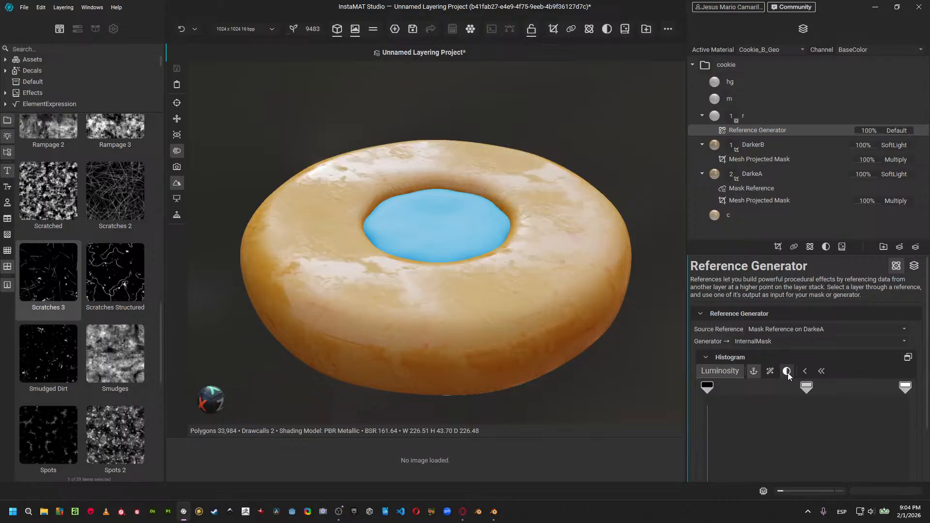
scroll(815, 388, down, 2)
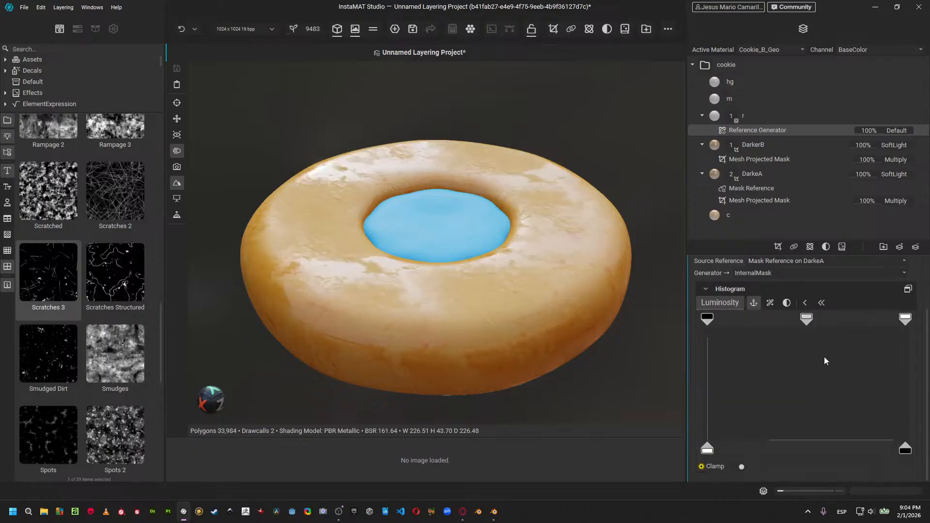
drag(804, 317, 828, 327)
click(822, 303)
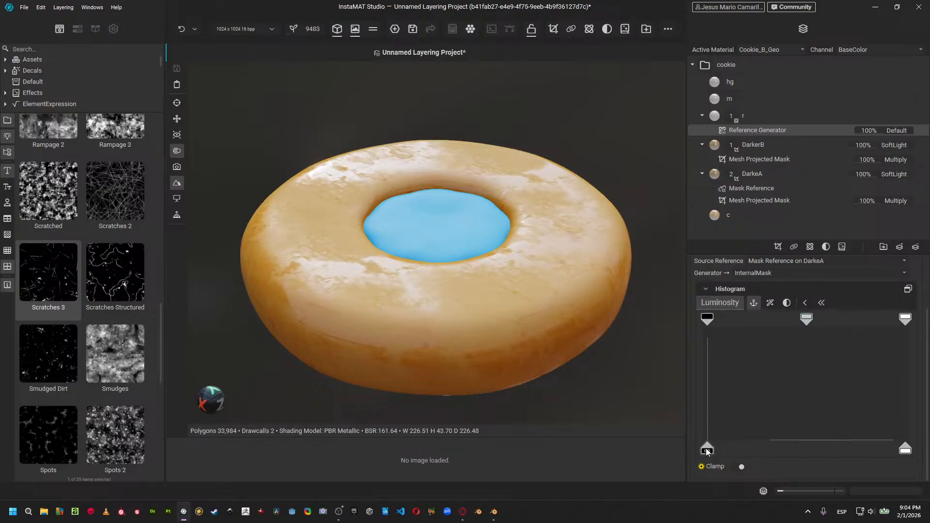
Narrow the r generator's histogram output range, raising the black output to about a third and slightly lowering the white output.
drag(707, 452, 778, 441)
drag(904, 448, 897, 451)
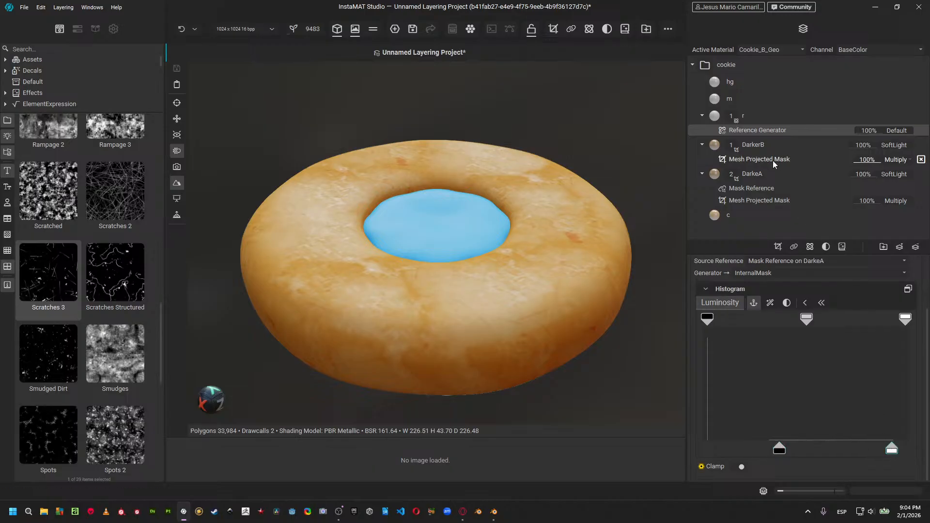
alt+drag(436, 202, 469, 189)
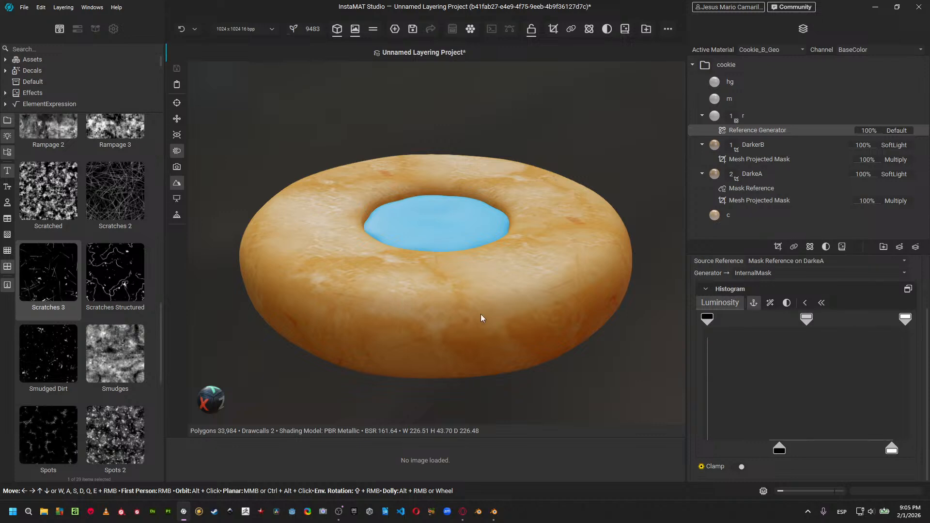
alt+drag(480, 315, 489, 292)
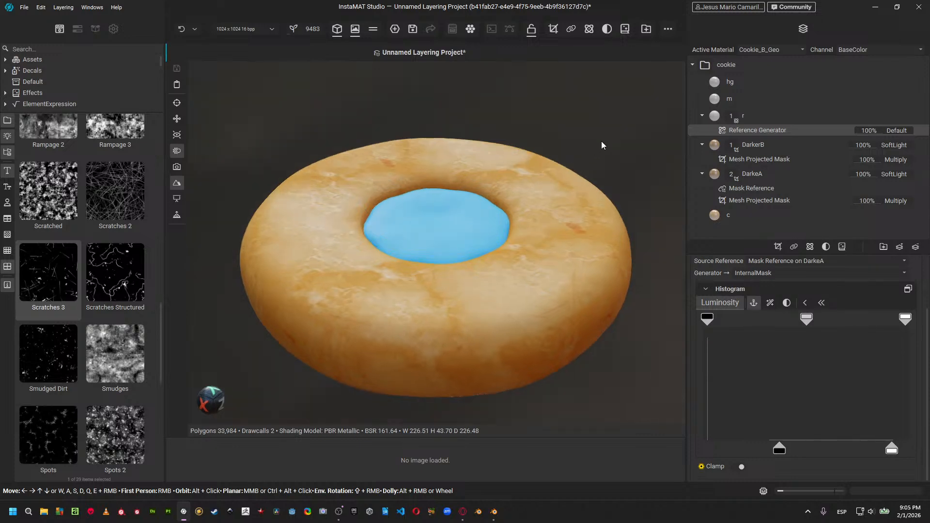
Add a mask reference directly above the Mesh Projected Mask of the DarkerB layer.
click(734, 97)
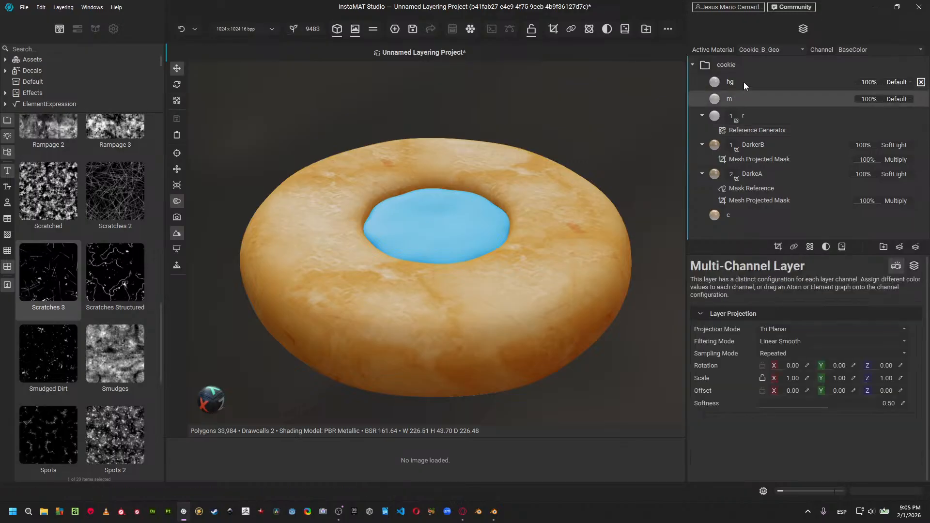
click(744, 82)
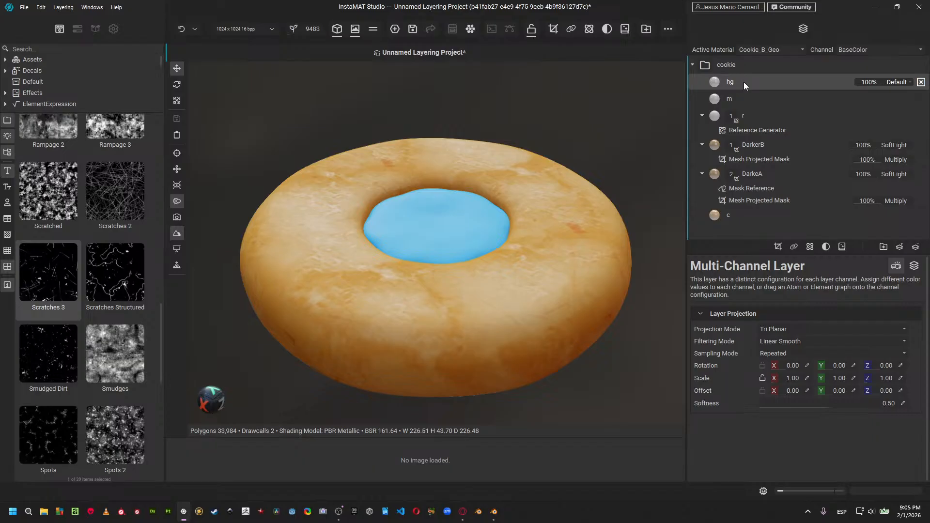
click(759, 147)
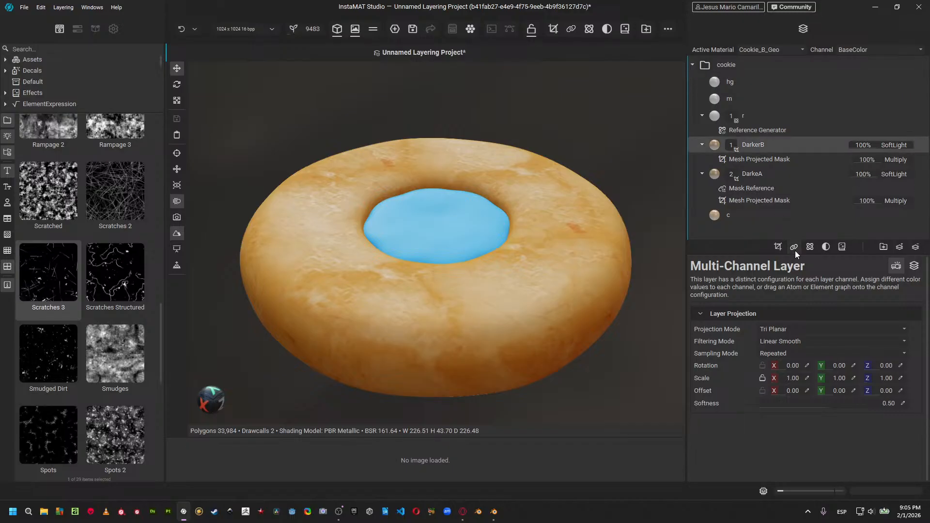
click(794, 248)
key(ctrl+z)
click(767, 163)
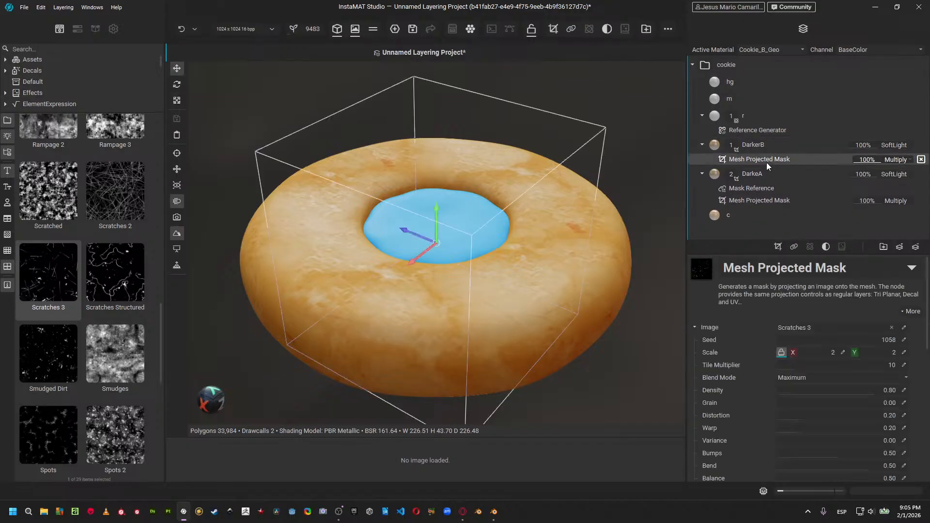
click(794, 247)
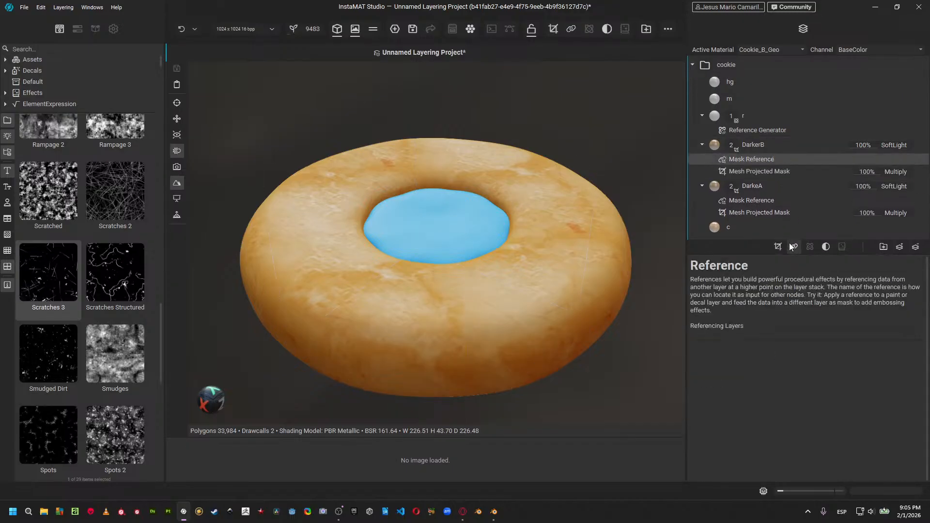
Add a Reference Generator to the hg layer and duplicate it.
click(722, 83)
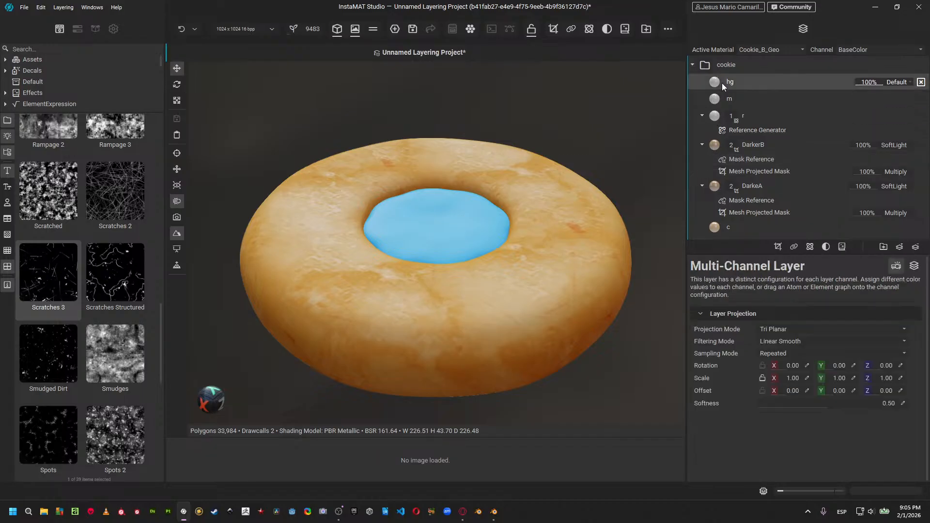
click(810, 248)
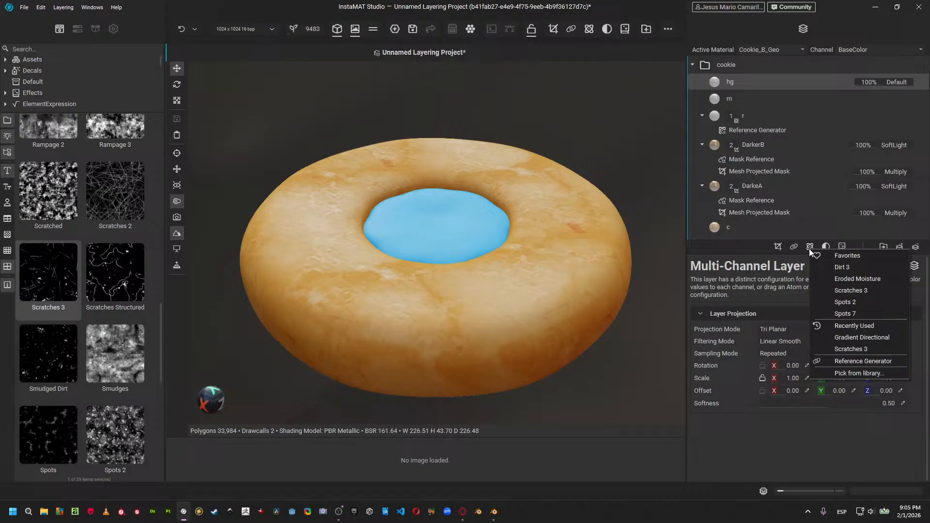
click(849, 359)
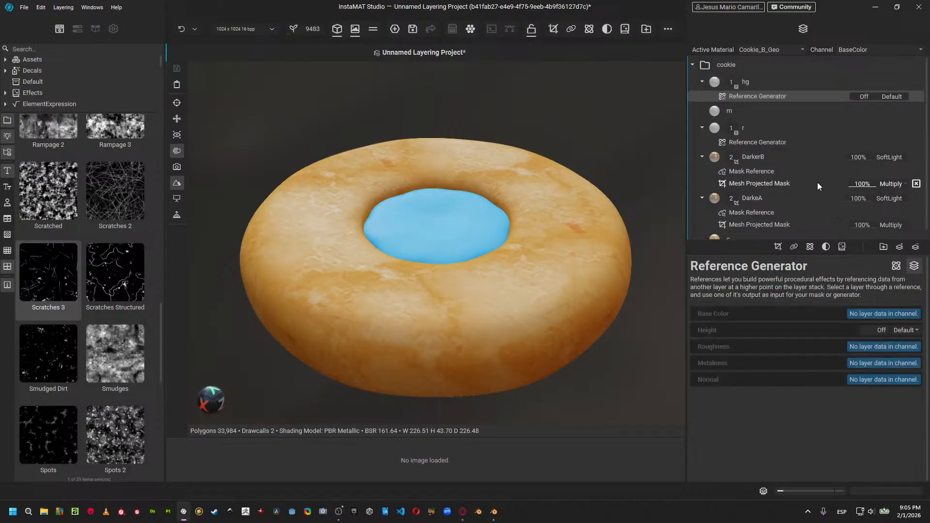
key(ctrl+d)
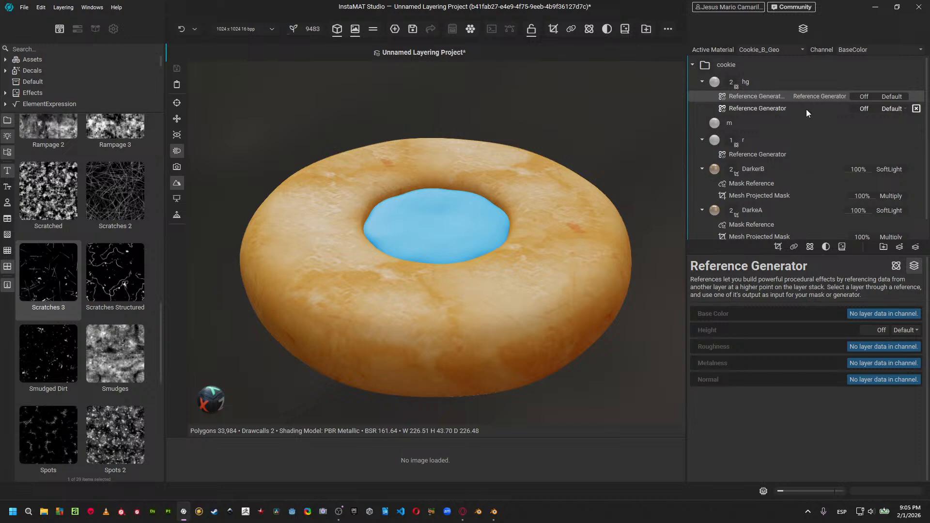
Set the hg layer's duplicated Reference Generator and its Height channel to 100%, and open its source reference settings.
drag(862, 98, 915, 96)
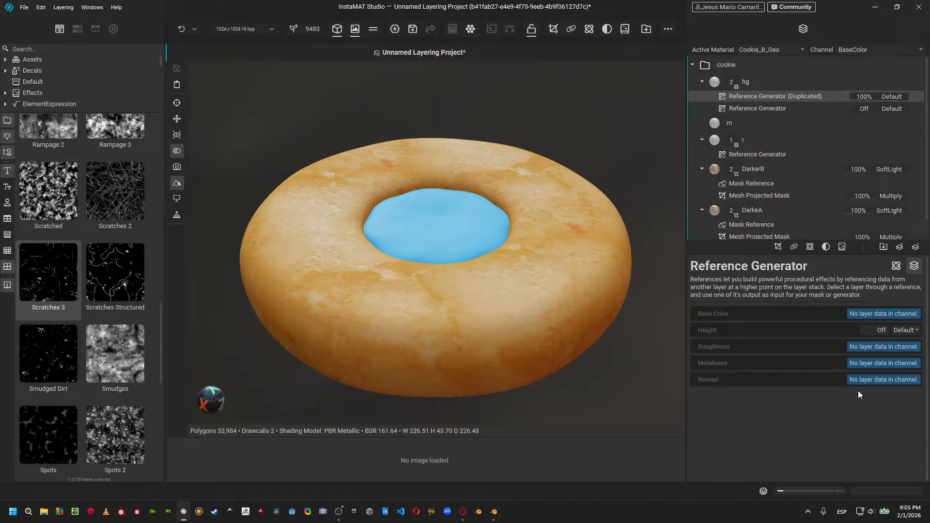
drag(872, 333, 913, 331)
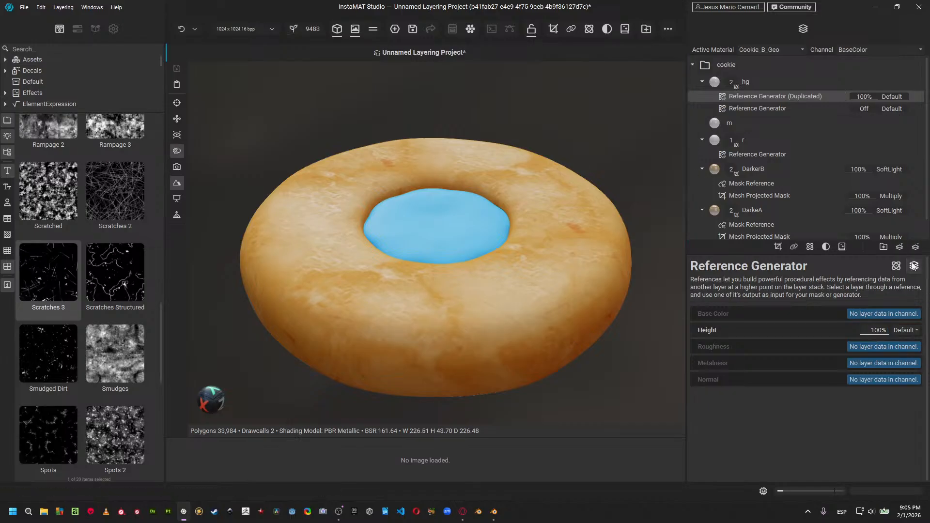
click(897, 271)
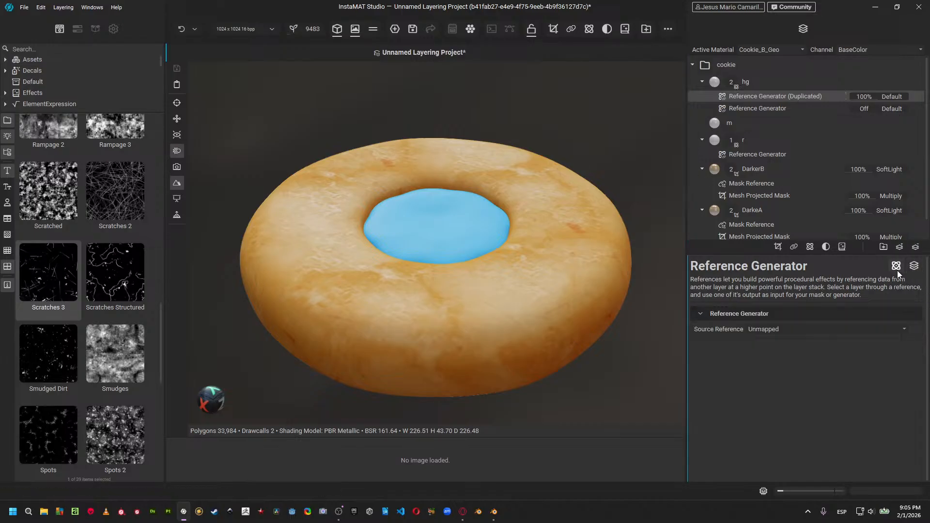
Map the hg layer's duplicated Reference Generator to the InternalMask of the DarkerB mask reference and invert its histogram output.
click(773, 330)
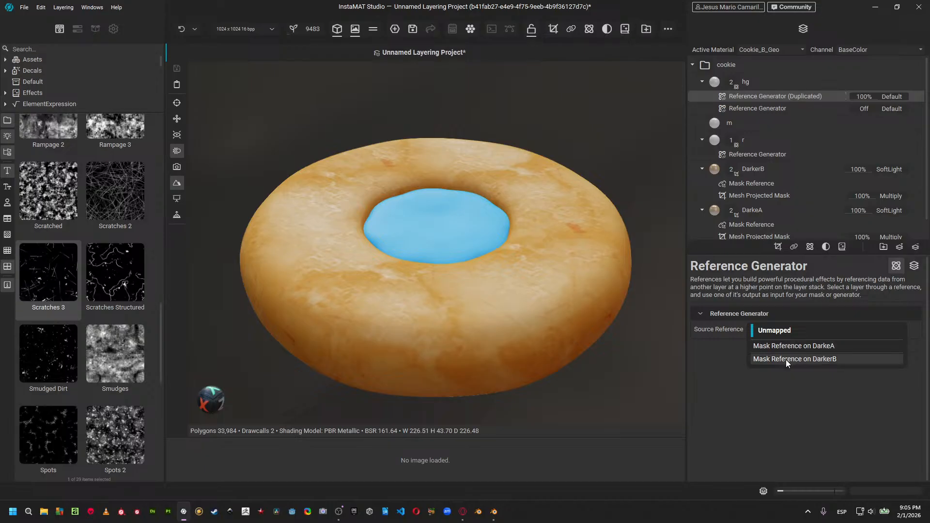
click(786, 359)
click(784, 345)
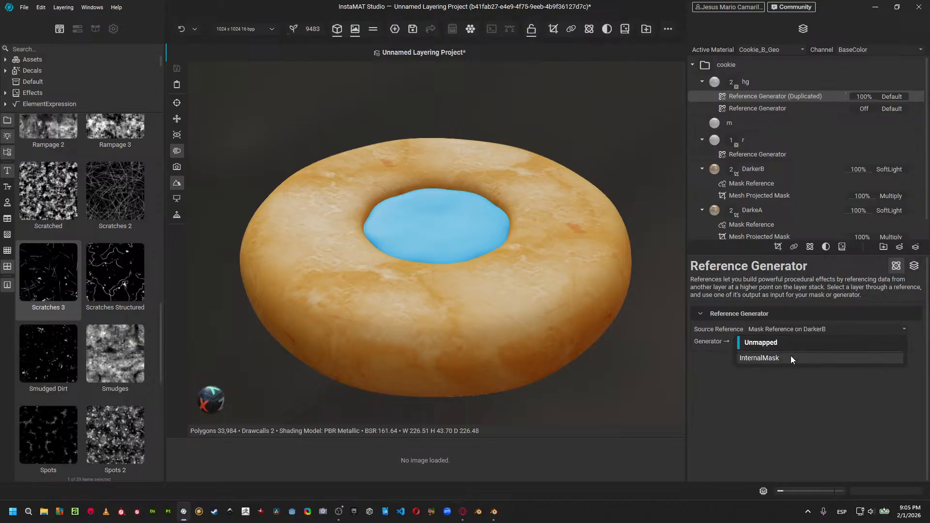
click(792, 361)
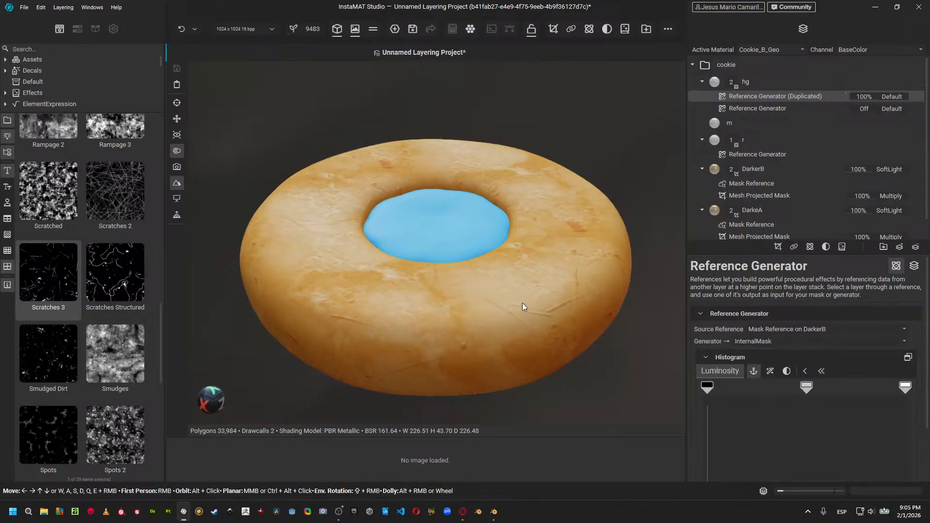
middle_drag(523, 303, 515, 265)
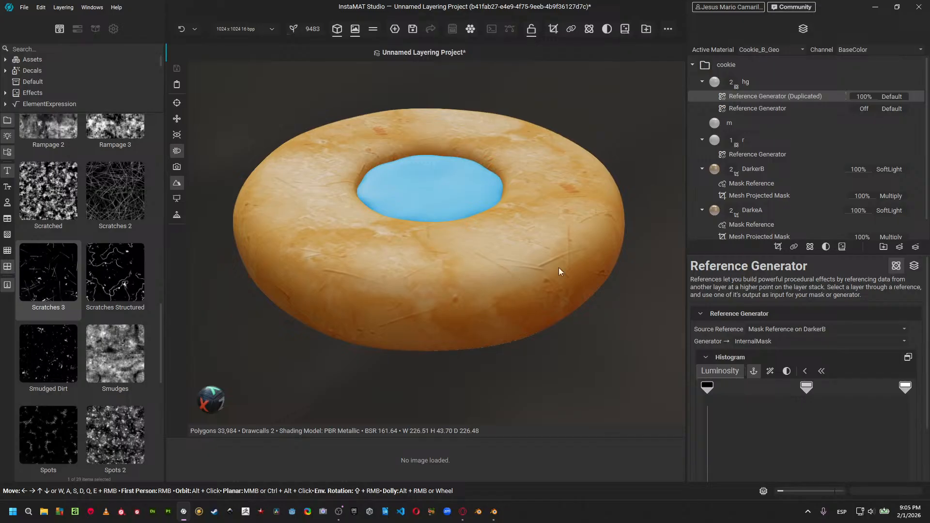
scroll(797, 334, down, 2)
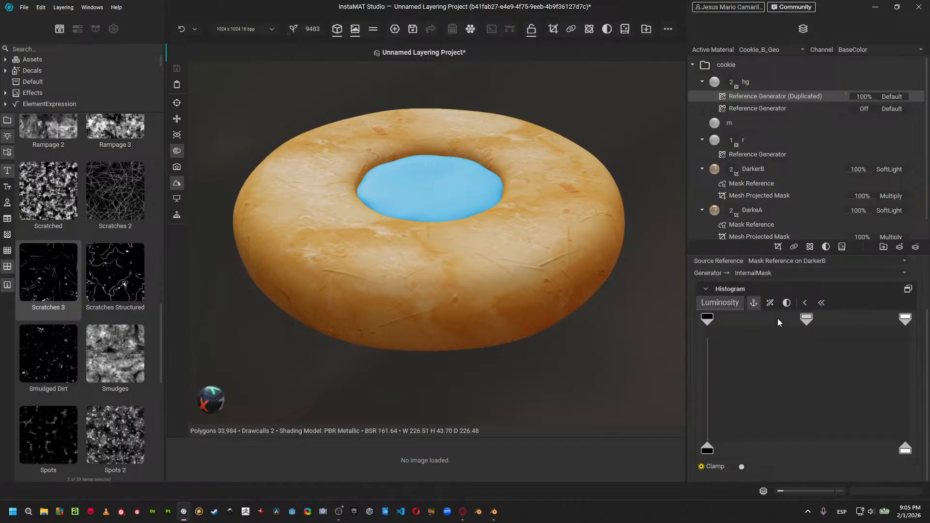
alt+drag(599, 316, 597, 339)
scroll(597, 339, up, 3)
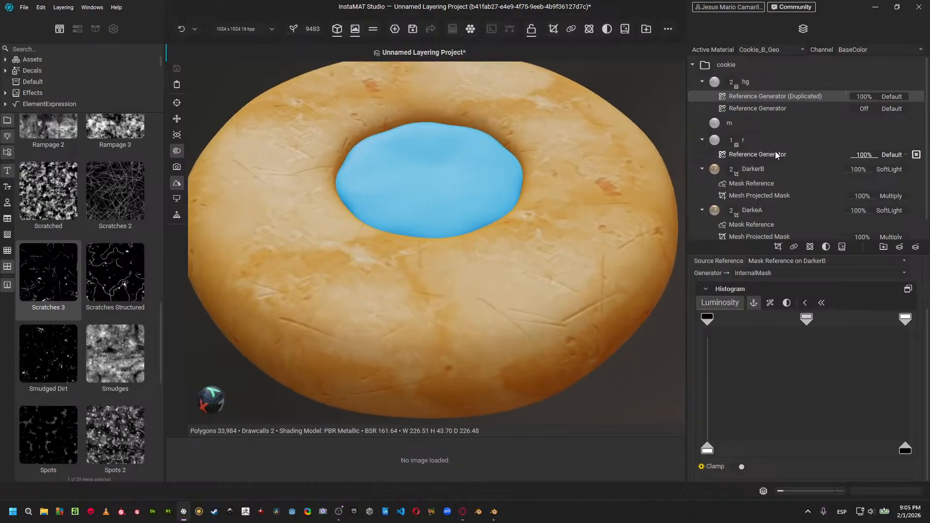
Set the Scratches 3 image scale to 4 in X and Y on the DarkerB layer's Mesh Projected Mask.
scroll(785, 168, down, 1)
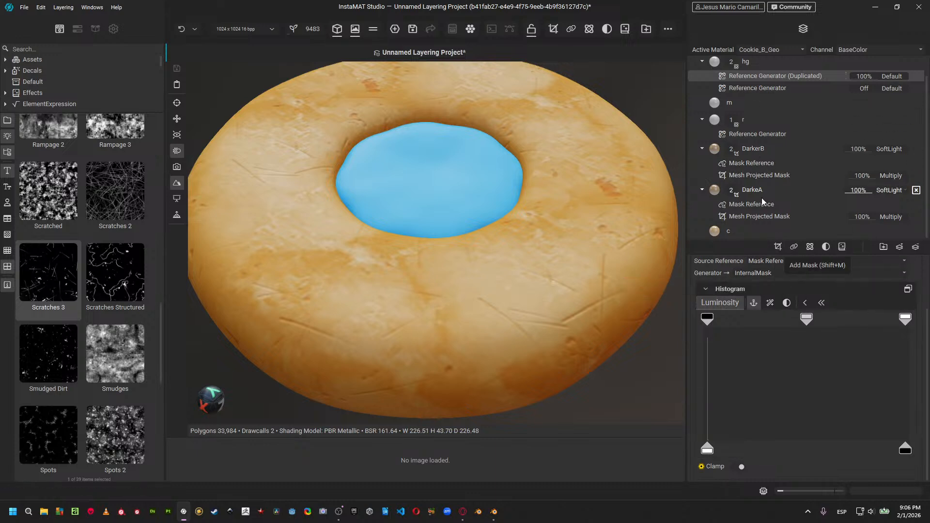
click(771, 176)
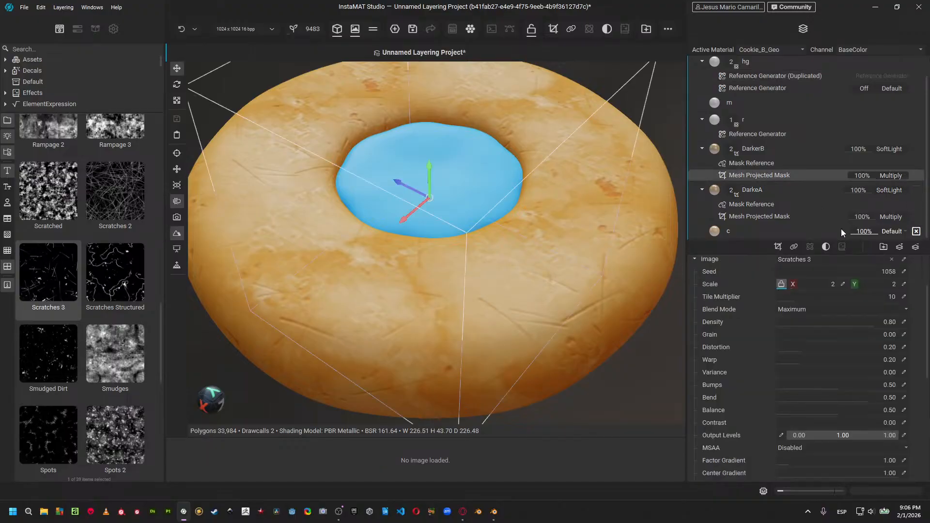
scroll(851, 396, up, 2)
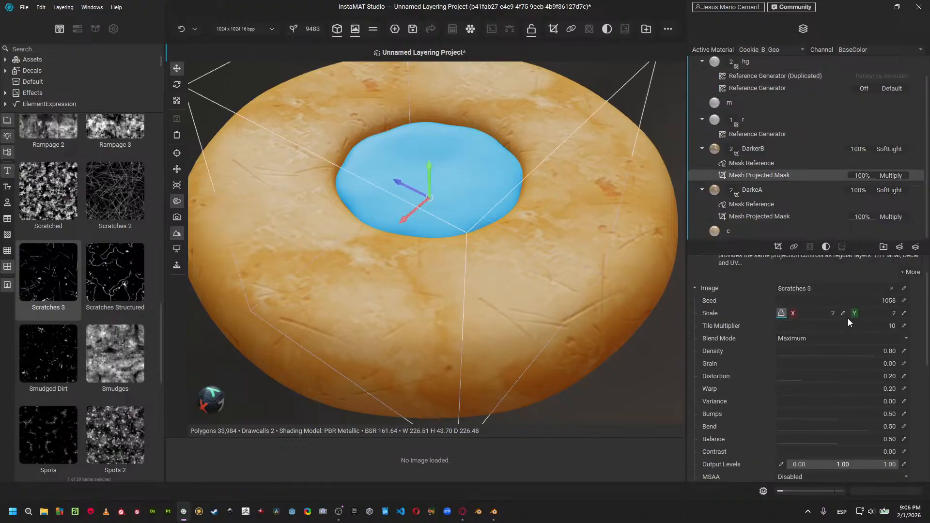
click(847, 314)
text(4)
key(Return)
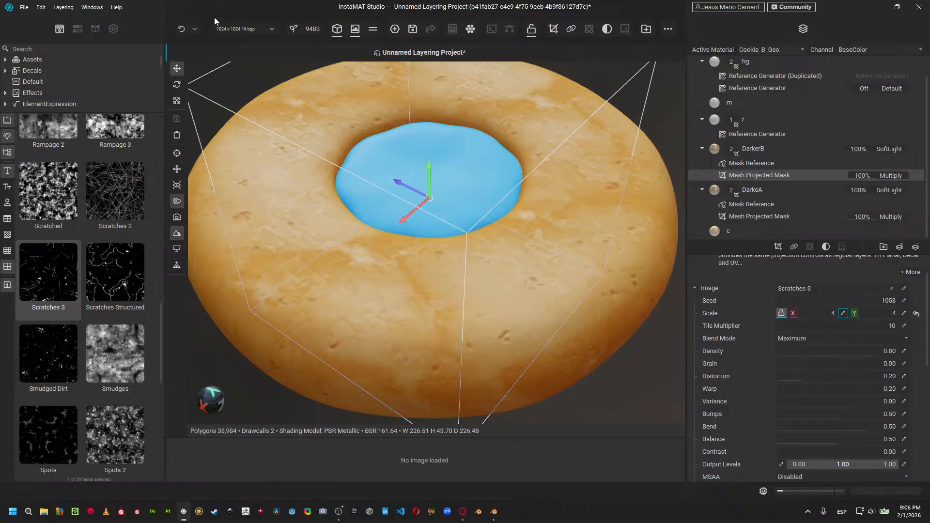
Raise the project's texture resolution to 2048 x 2048.
click(225, 28)
click(244, 54)
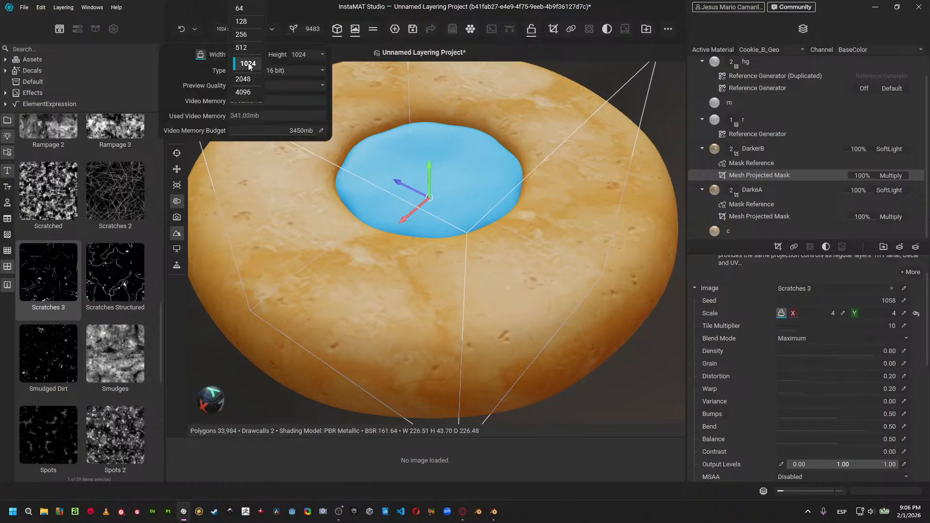
click(250, 80)
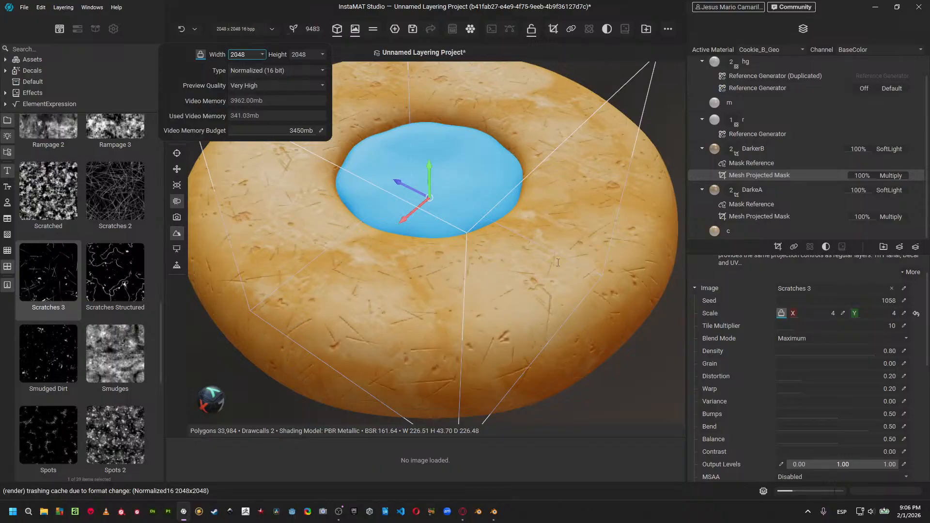
Enable Height at 100% on the hg layer's original Reference Generator and map it to the InternalMask of the DarkeA mask reference.
click(766, 60)
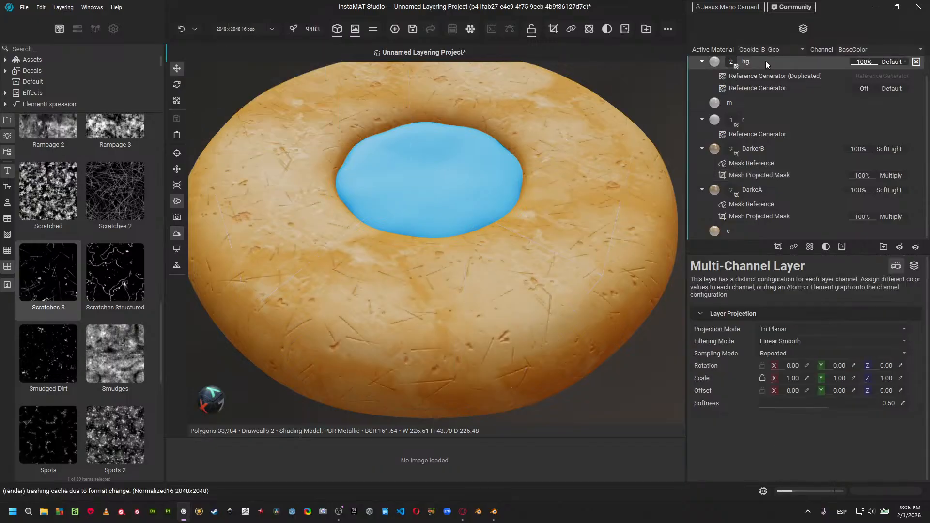
click(790, 79)
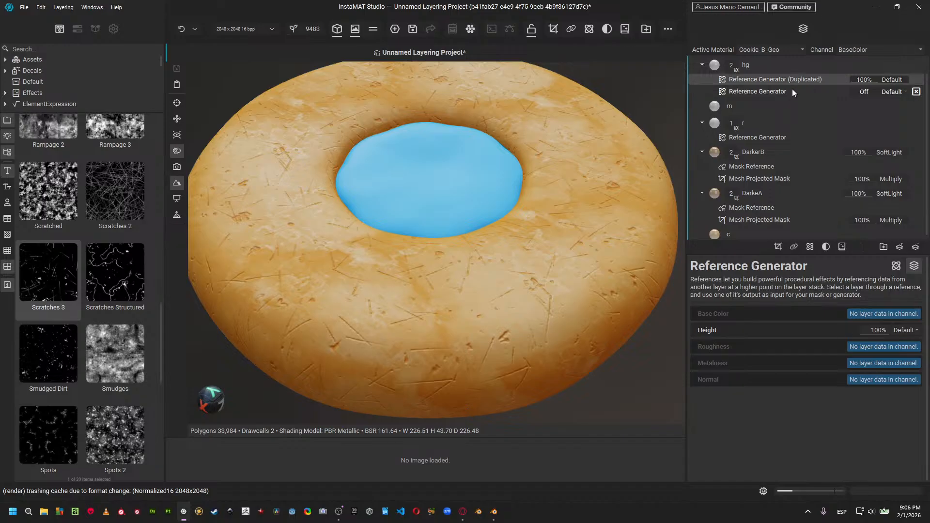
click(793, 91)
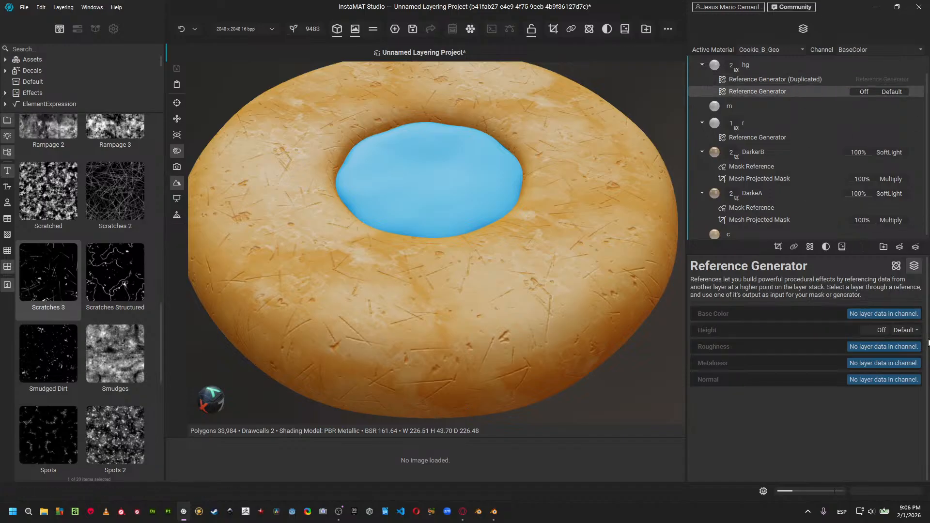
click(883, 330)
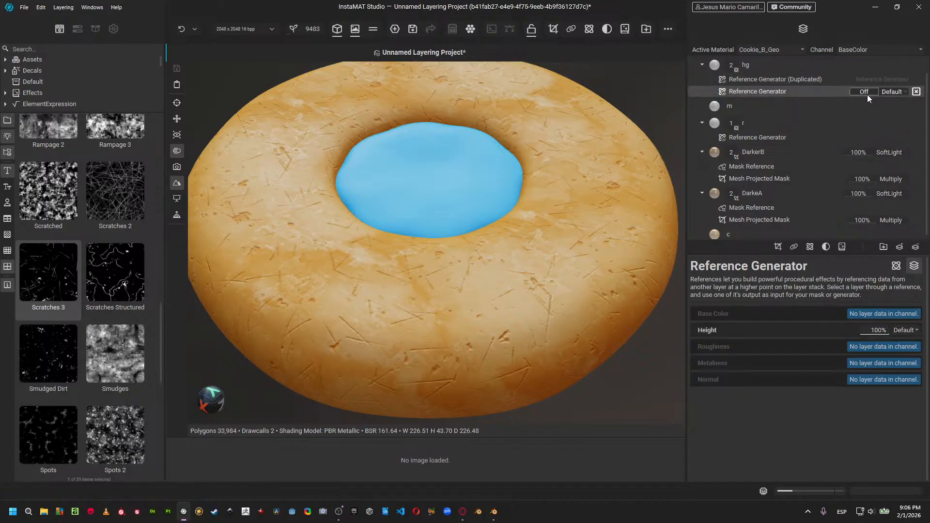
click(896, 265)
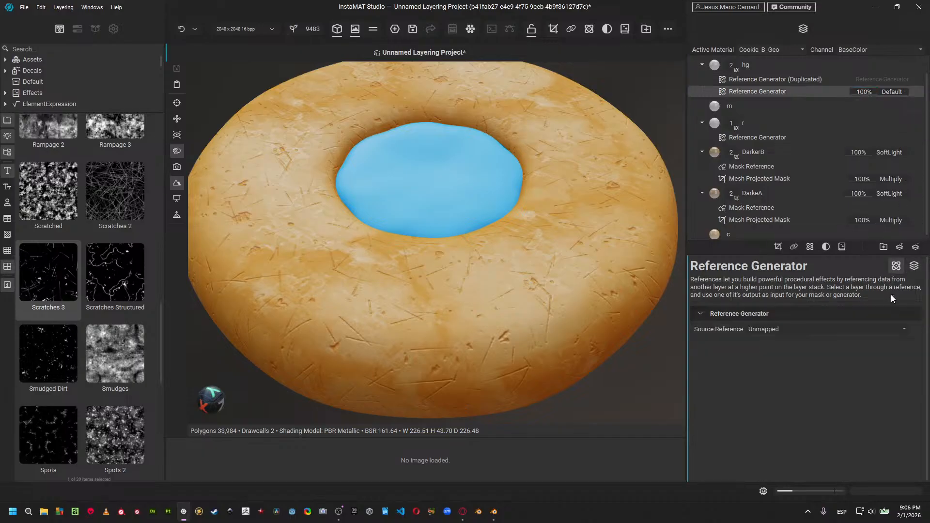
click(851, 324)
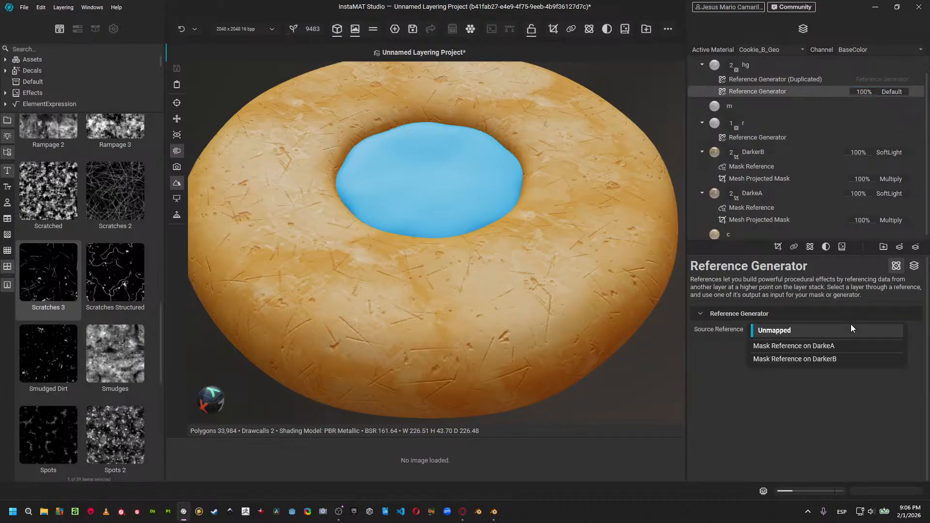
click(839, 346)
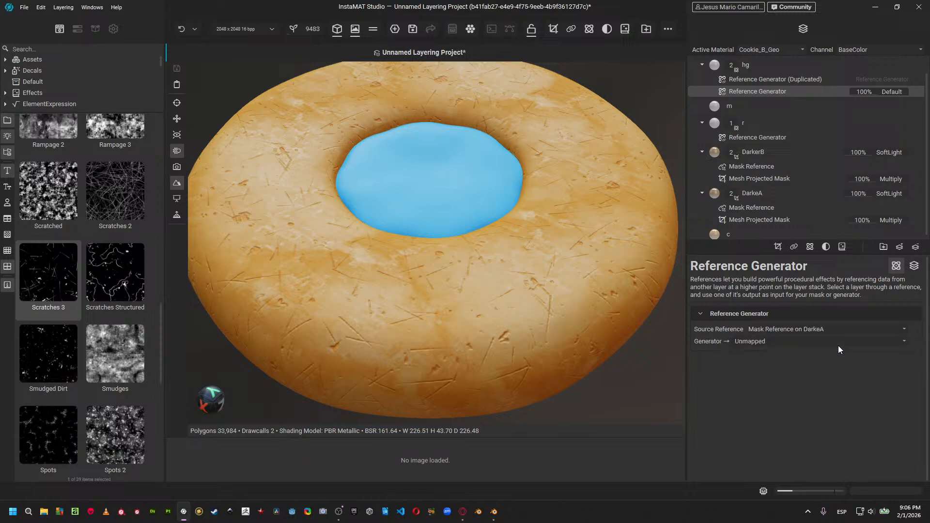
click(795, 341)
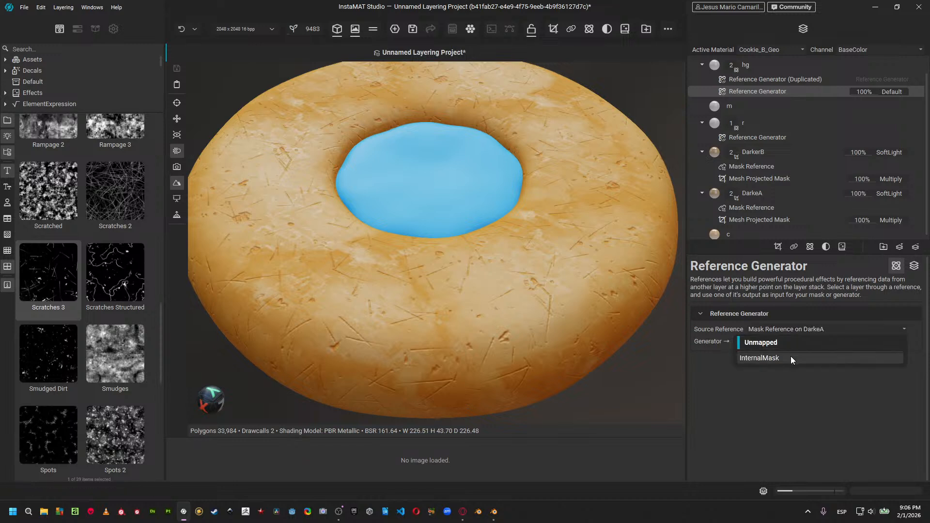
click(791, 356)
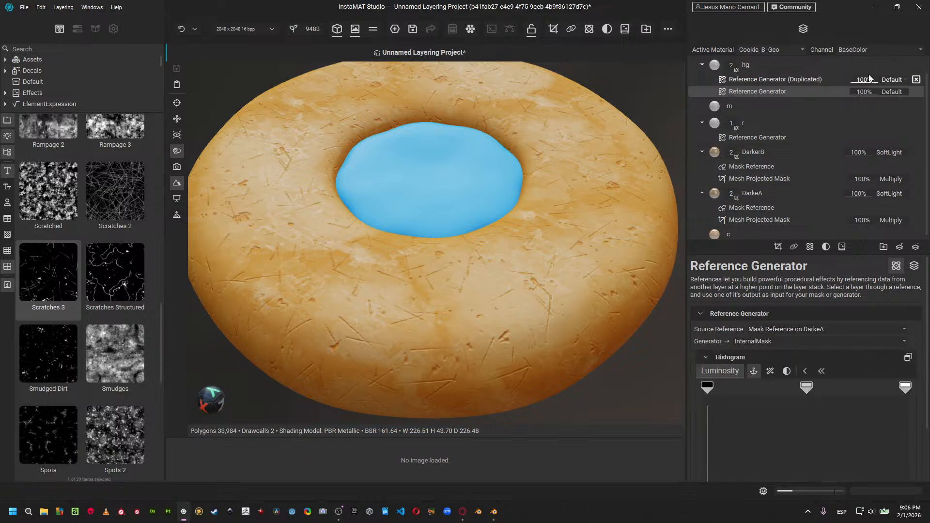
Try the Add and Multiply blend modes on the hg layer's duplicated Reference Generator.
click(891, 79)
click(891, 110)
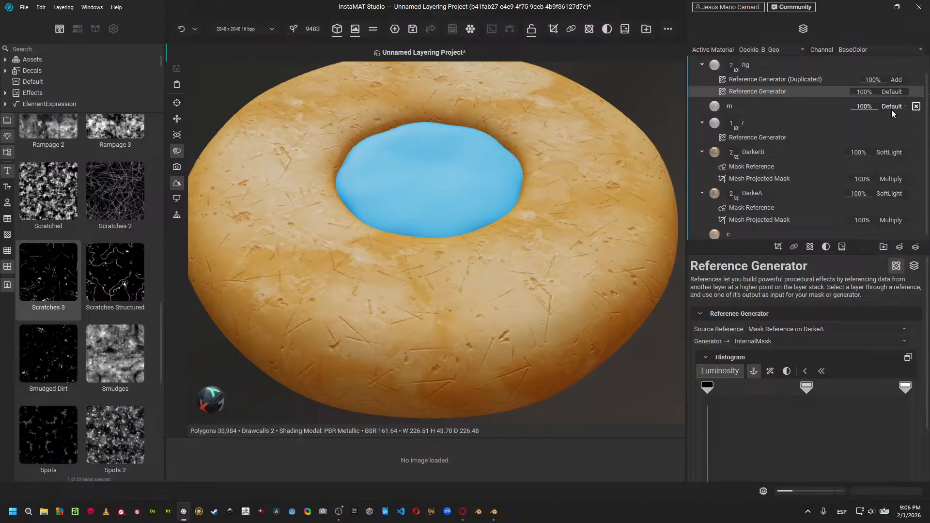
click(891, 92)
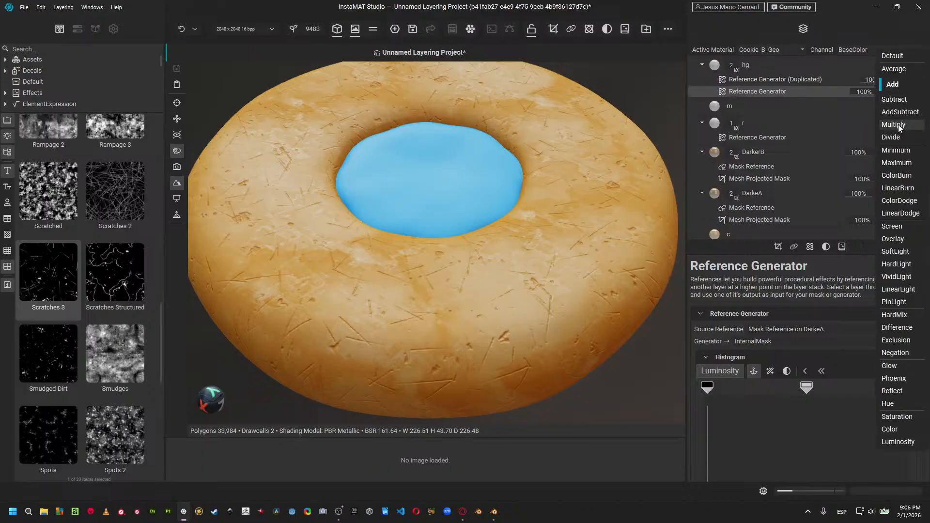
click(894, 124)
scroll(812, 344, down, 2)
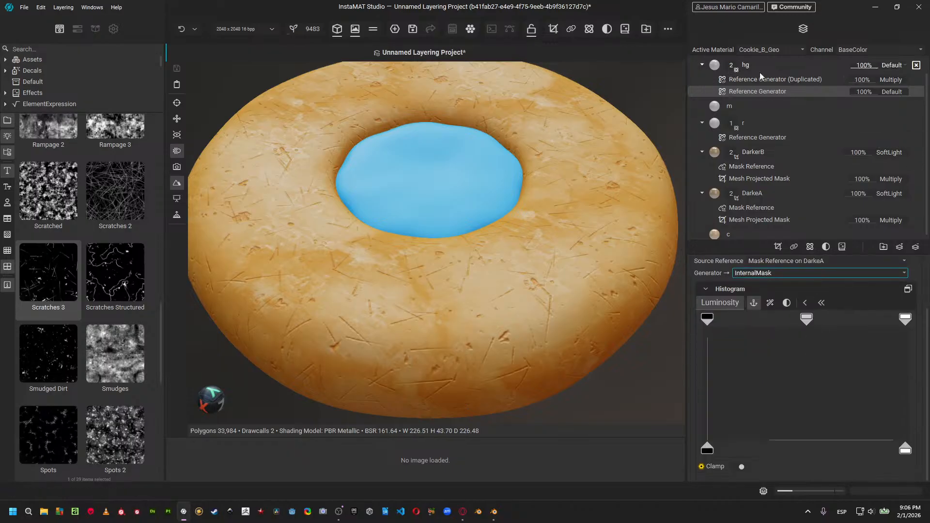
Move hg's original Reference Generator above the duplicated one, with blend modes Add for the original and Default for the duplicate.
drag(798, 89, 781, 79)
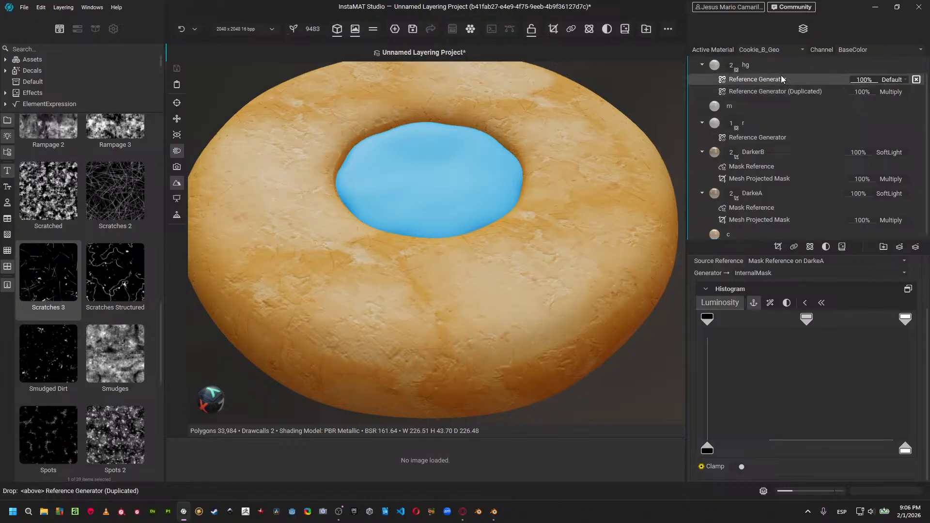
click(893, 81)
click(897, 111)
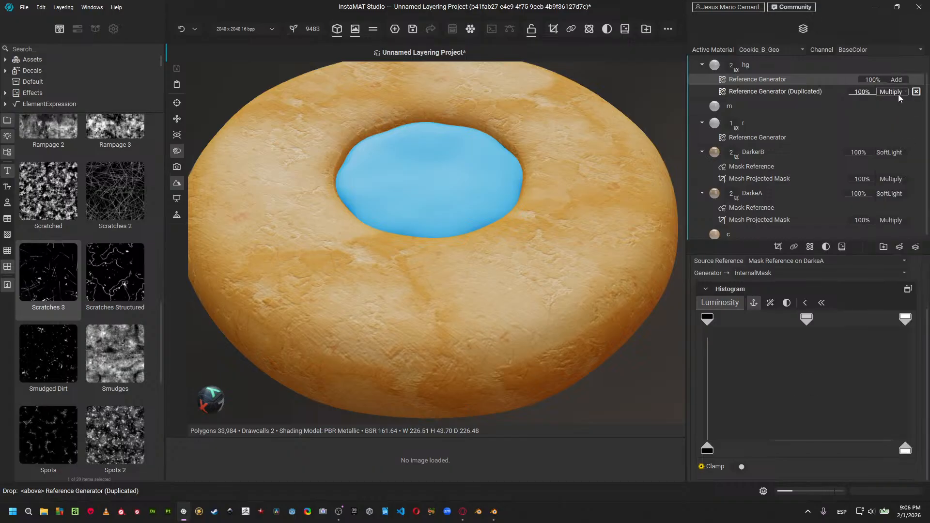
click(897, 92)
click(901, 29)
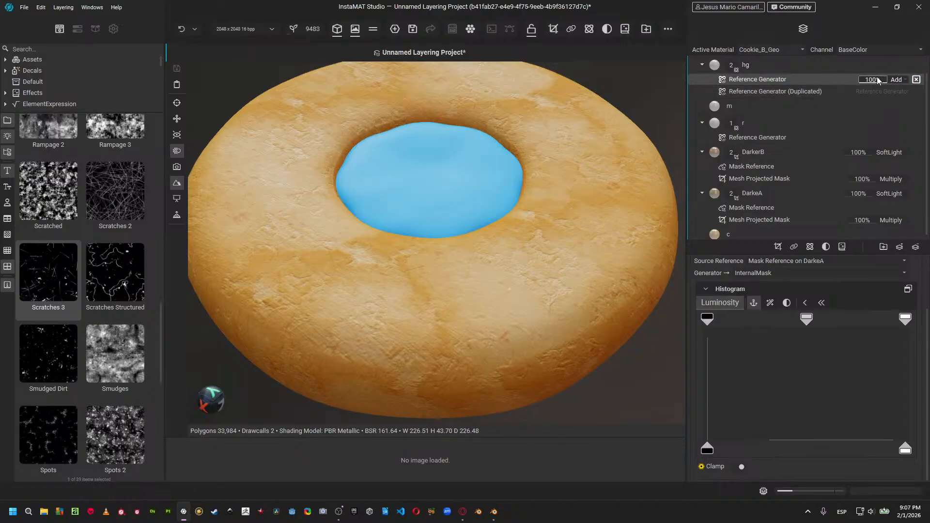
Try AddSubtract on the hg layer's original Reference Generator, and settle on the Screen blend mode.
click(898, 80)
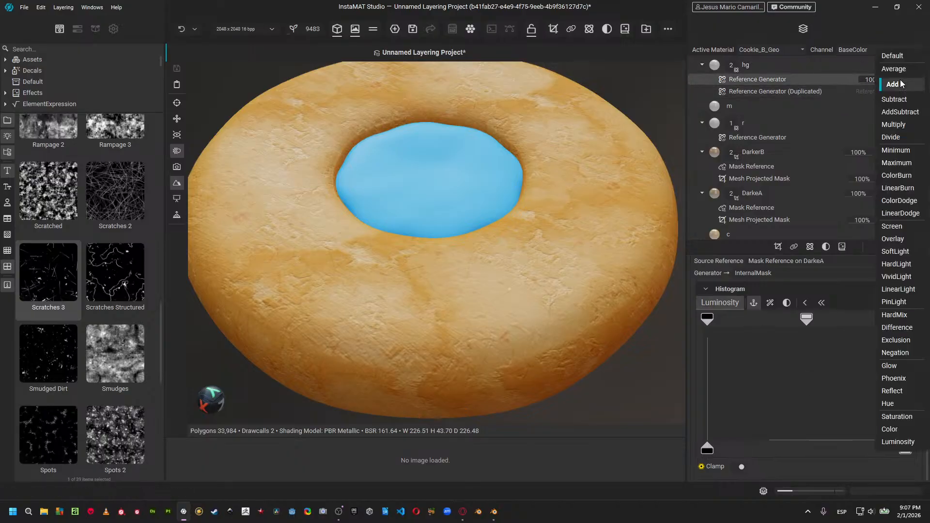
click(902, 114)
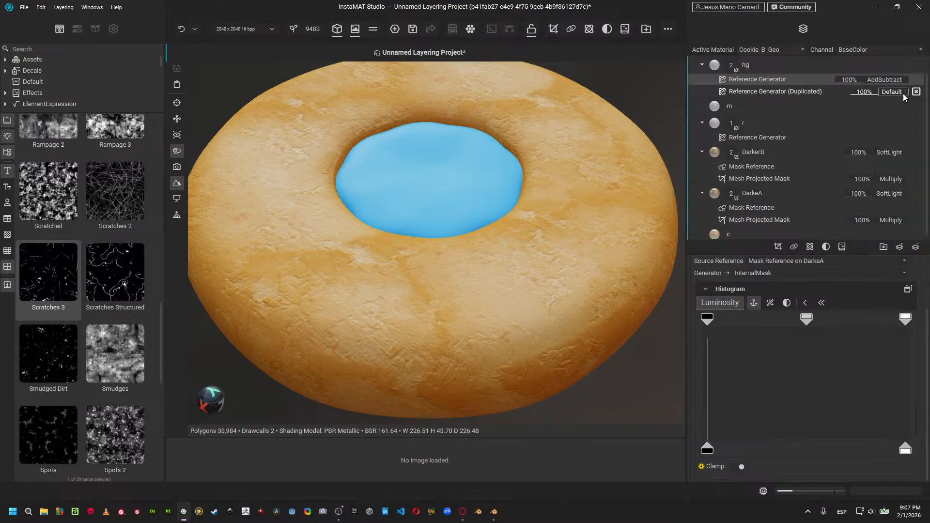
click(901, 81)
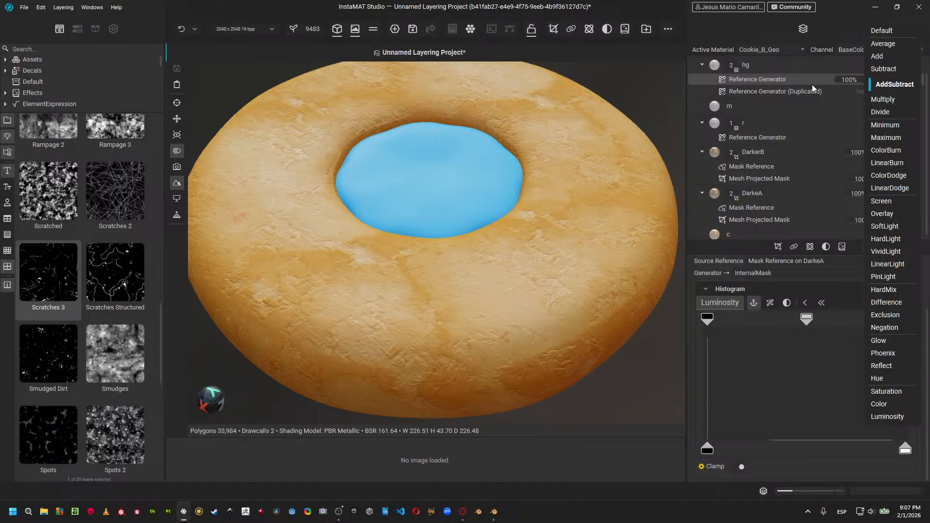
click(891, 201)
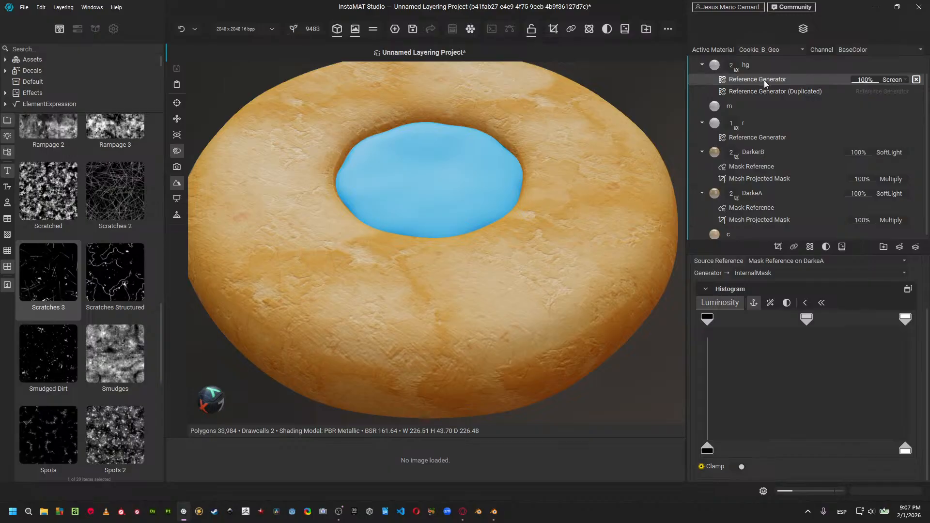
Duplicate the hg layer, keeping only the original Reference Generator in the copy and only the duplicated generator in hg.
click(762, 67)
key(ctrl+d)
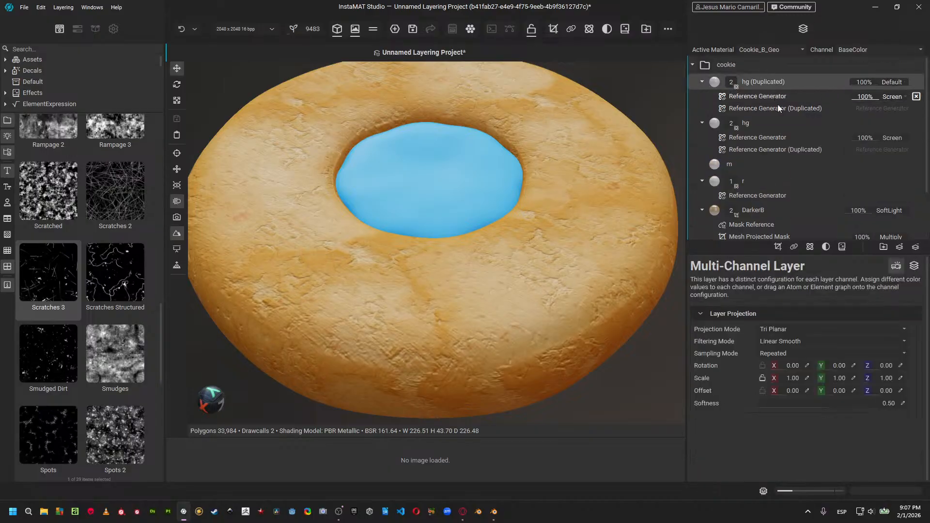
click(815, 108)
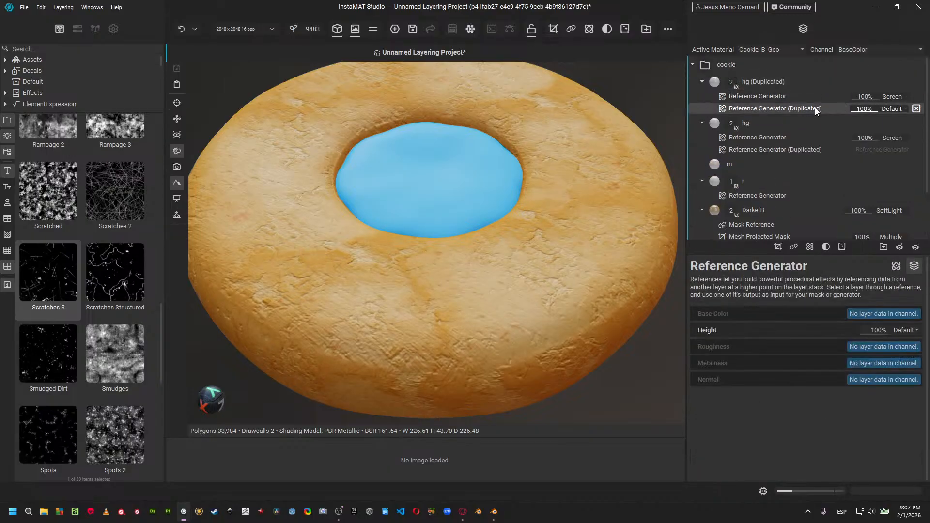
key(Delete)
click(771, 124)
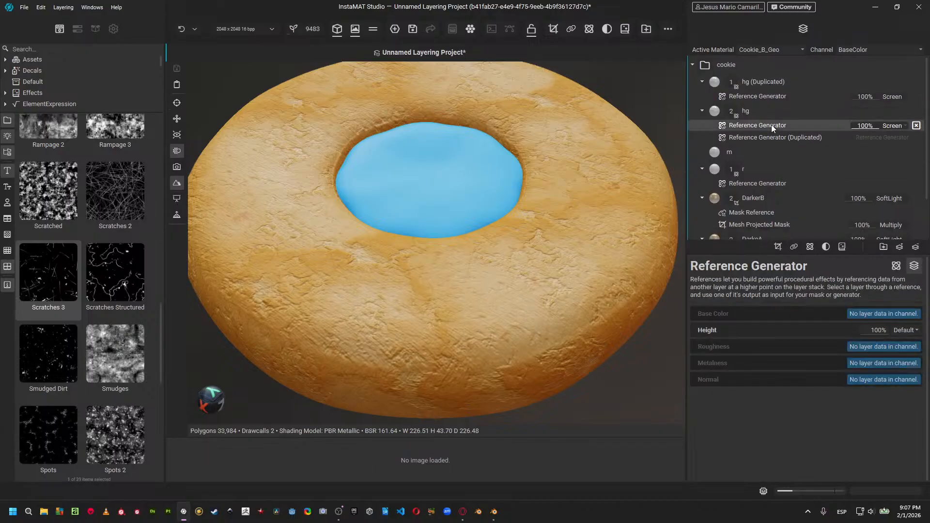
key(Delete)
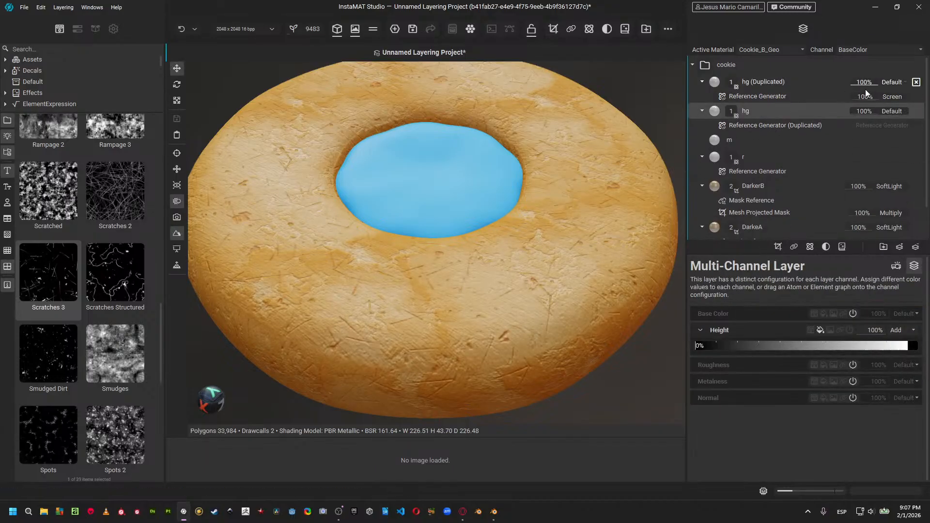
Invert the output levels of the hg layer's Reference Generator (Duplicated) and narrow its output range.
mouse_move(916, 99)
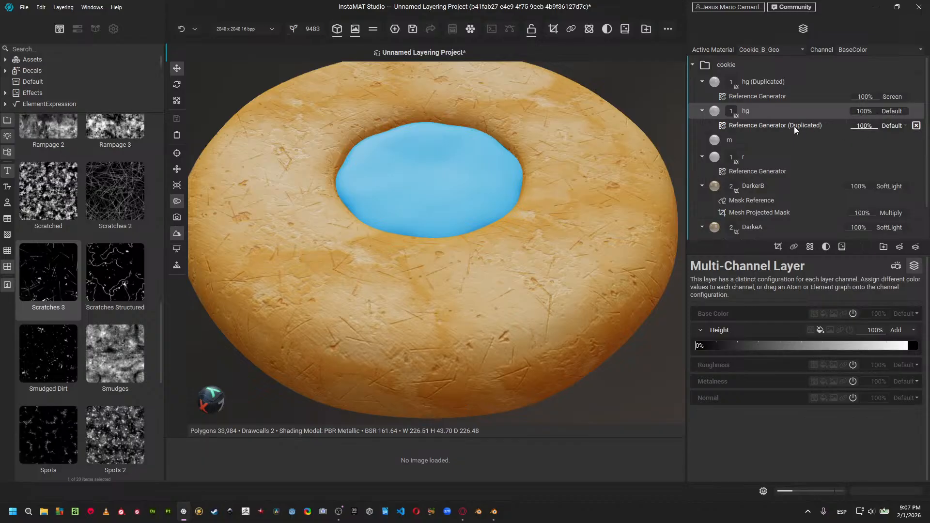
click(765, 124)
click(897, 266)
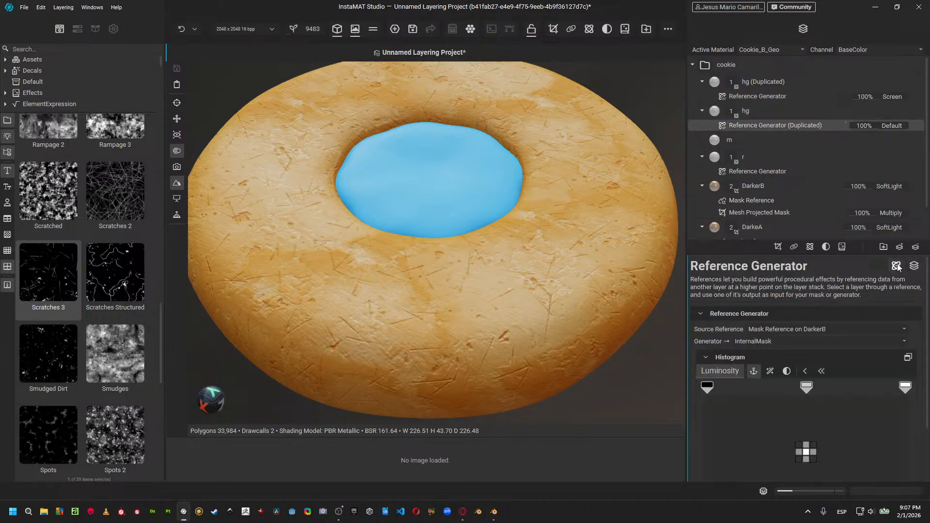
scroll(875, 344, down, 2)
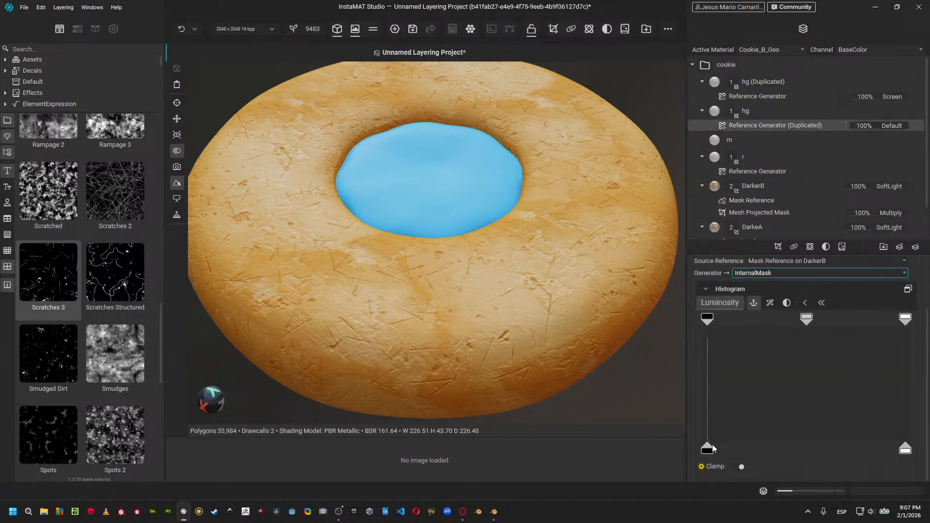
drag(713, 449, 718, 454)
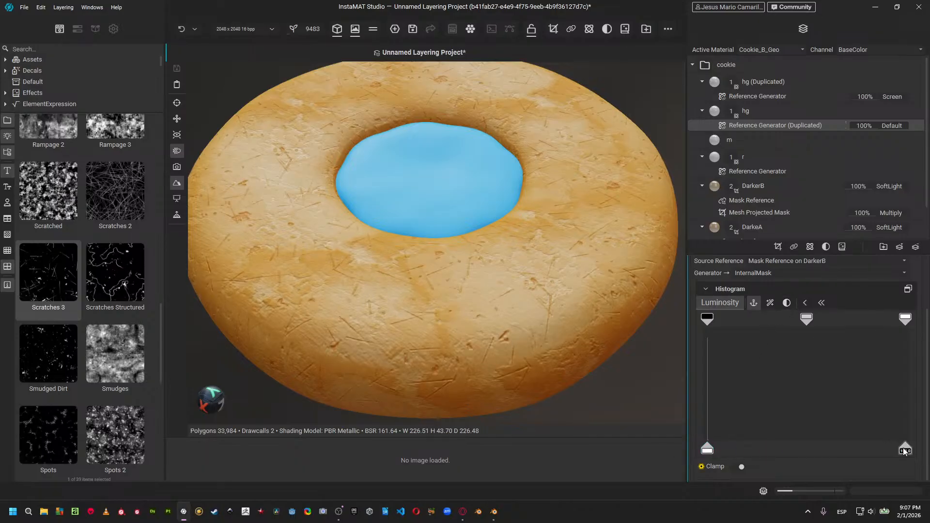
drag(904, 450, 827, 452)
Try inverting the histogram of hg (Duplicated)'s Reference Generator, restore its original direction, and lower its white output level.
click(796, 98)
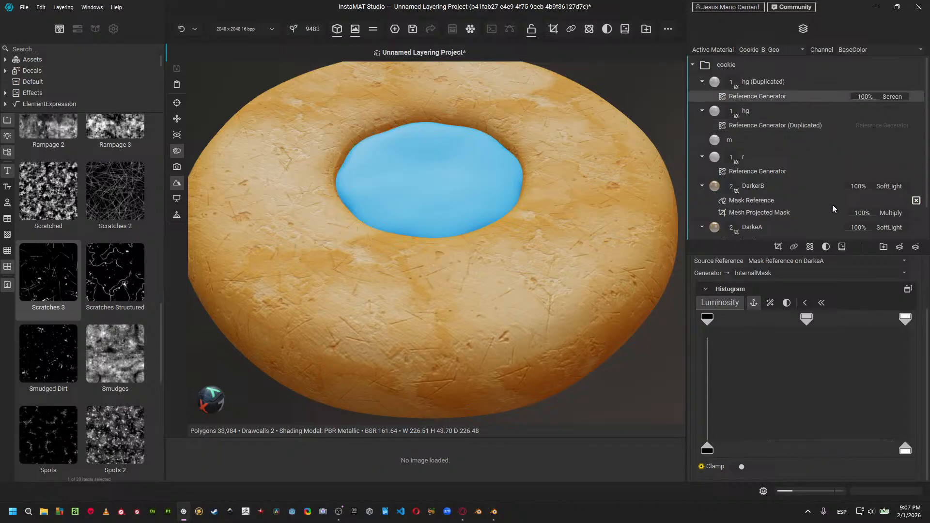
click(786, 303)
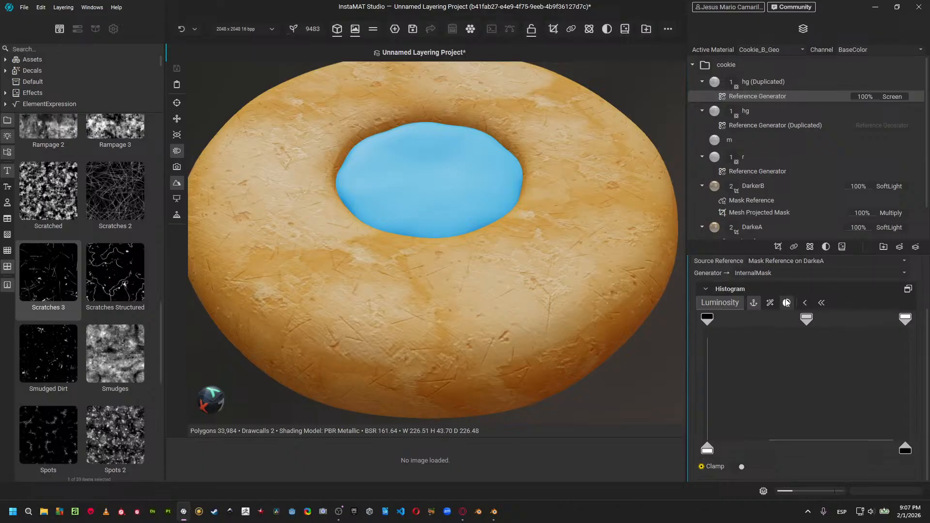
click(787, 303)
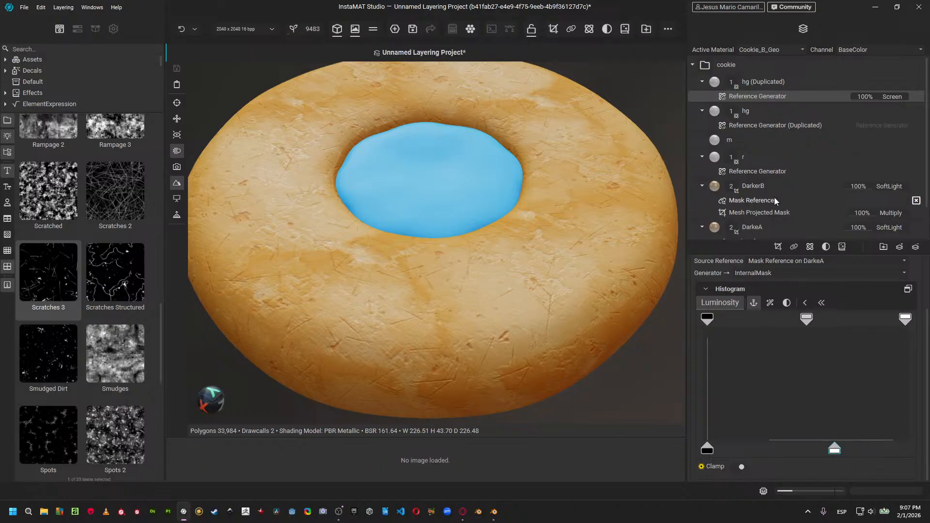
Adjust DarkerB's Mesh Projected Mask to a Balance of 0.85 and a Contrast of -0.19.
scroll(774, 197, down, 1)
click(772, 173)
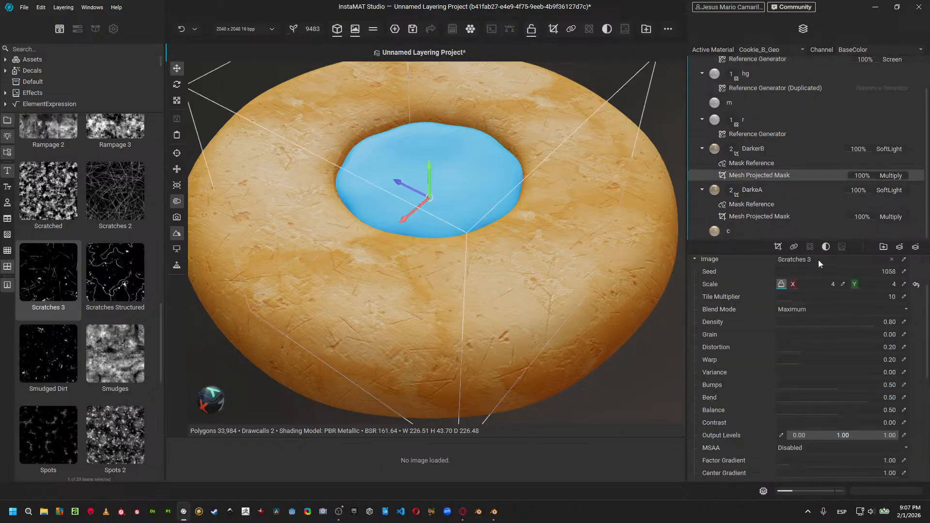
scroll(808, 392, down, 7)
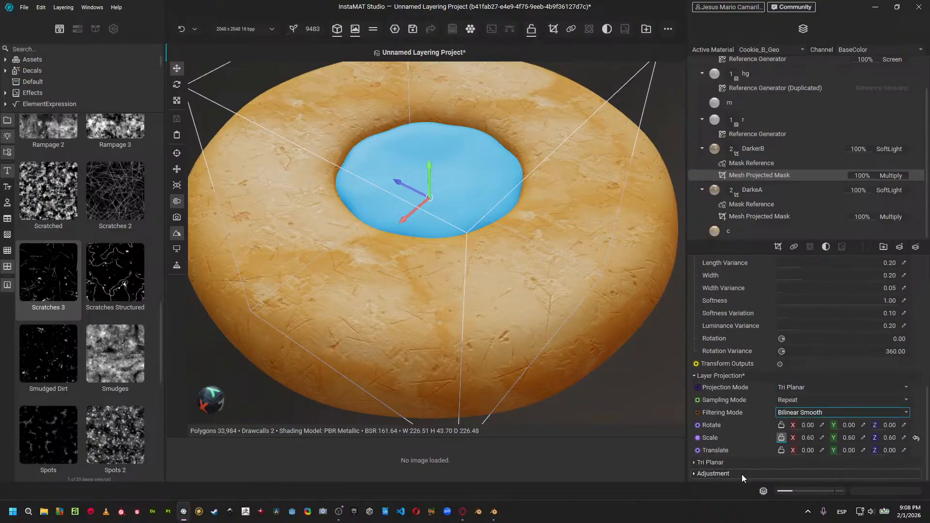
scroll(755, 417, up, 5)
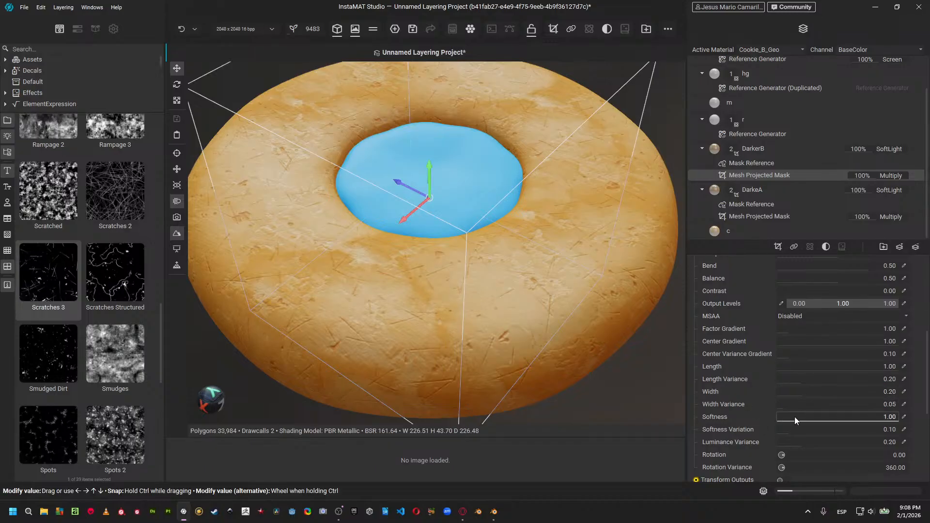
scroll(800, 417, down, 5)
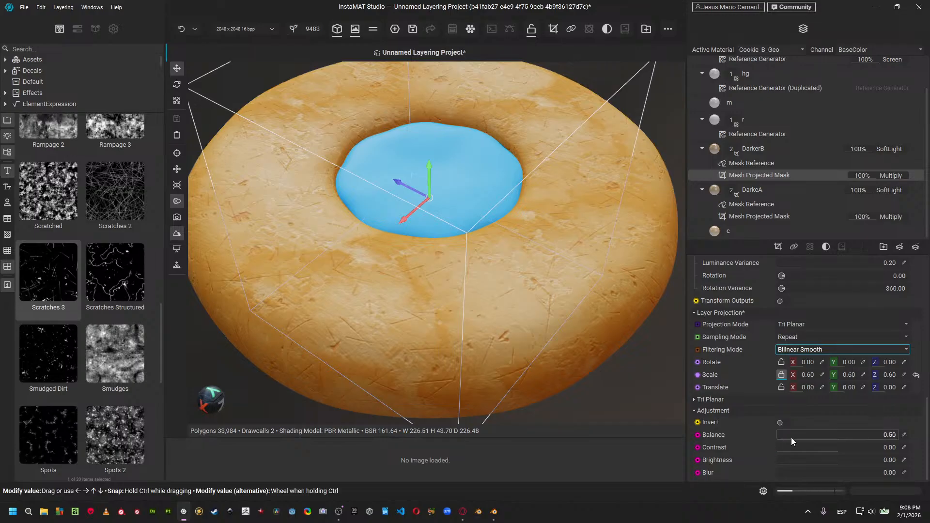
click(835, 437)
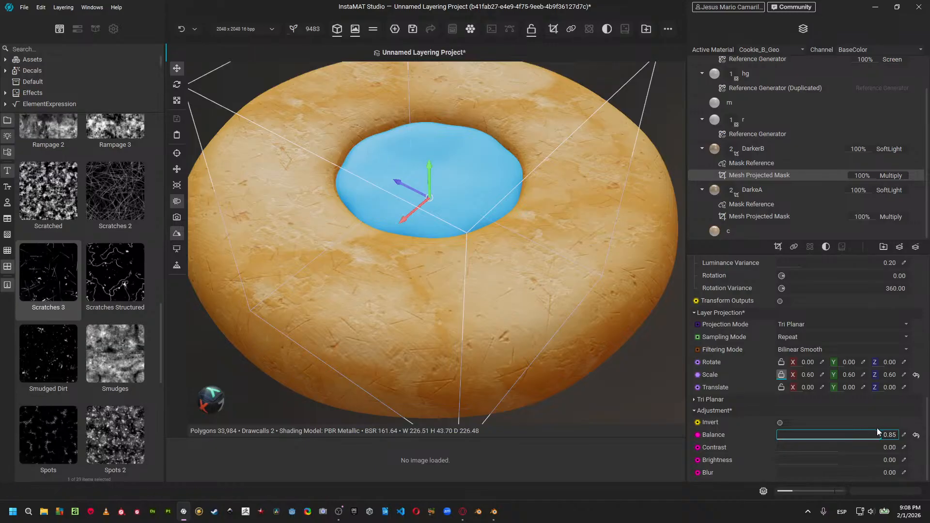
mouse_move(830, 449)
mouse_down()
mouse_move(795, 446)
mouse_move(817, 445)
mouse_up()
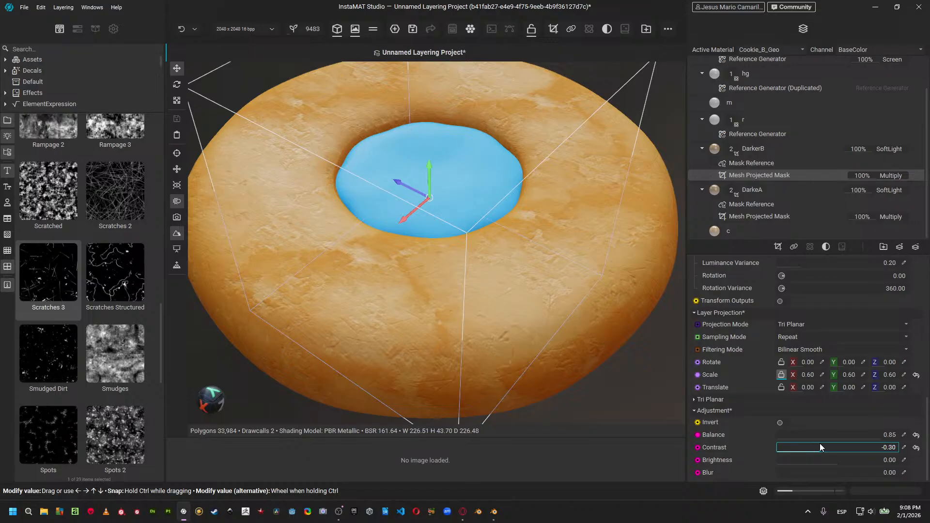
drag(821, 449, 827, 448)
scroll(591, 298, down, 3)
alt+drag(669, 349, 584, 322)
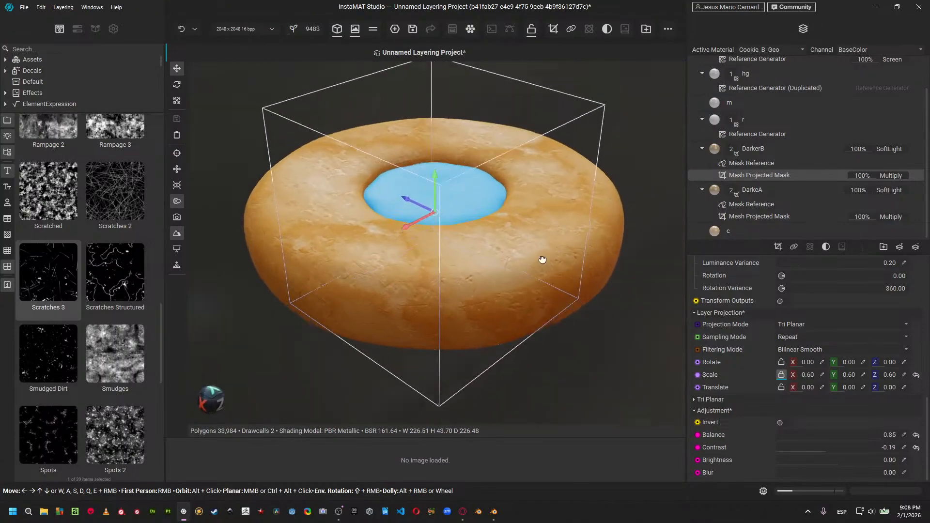
Duplicate the DarkerB layer and delete the Mask Reference and Mesh Projected Mask from the copy.
scroll(744, 105, up, 1)
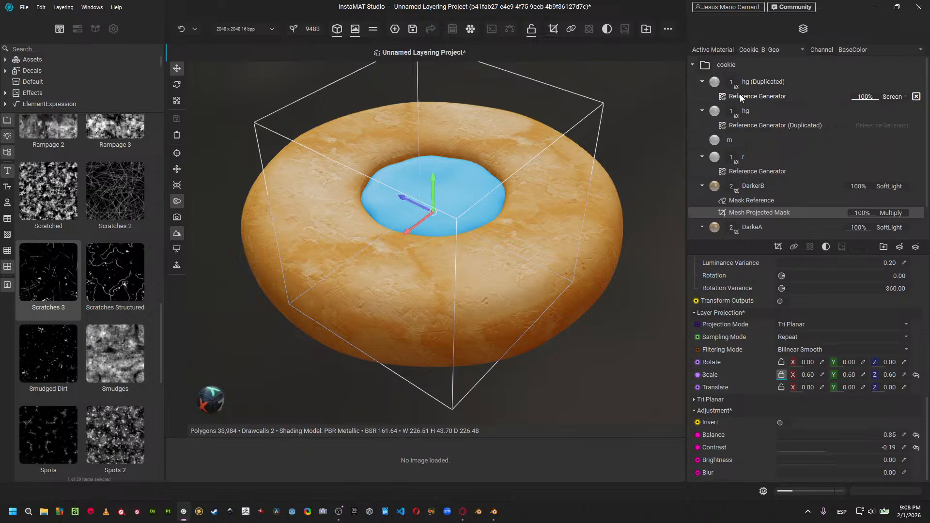
alt+drag(592, 247, 545, 257)
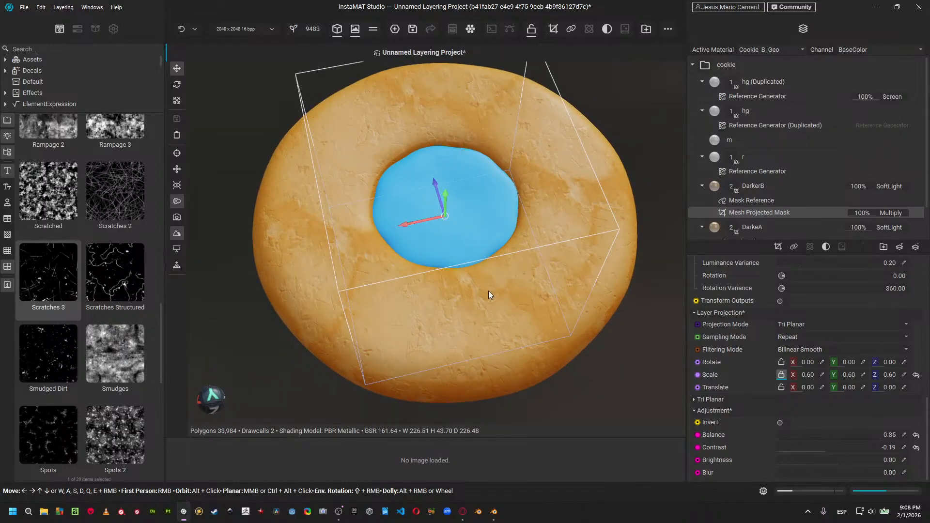
alt+drag(488, 290, 571, 217)
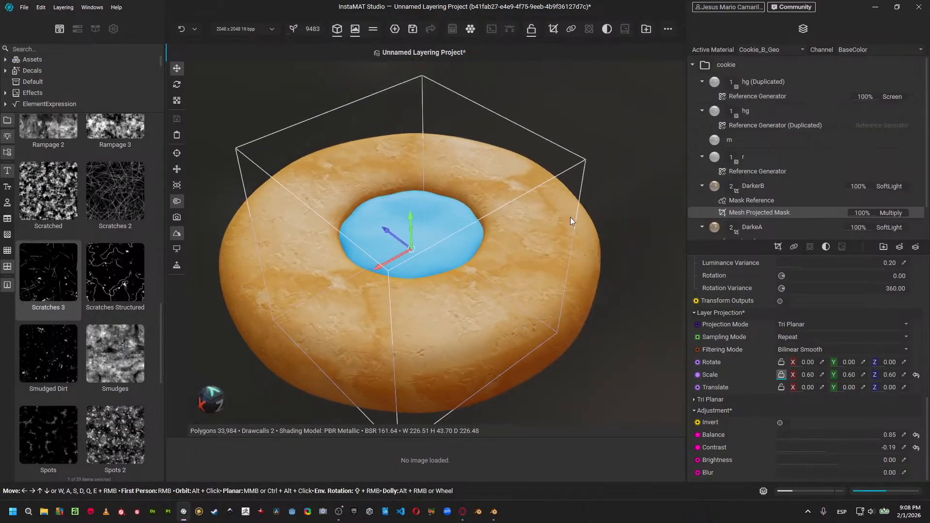
click(767, 183)
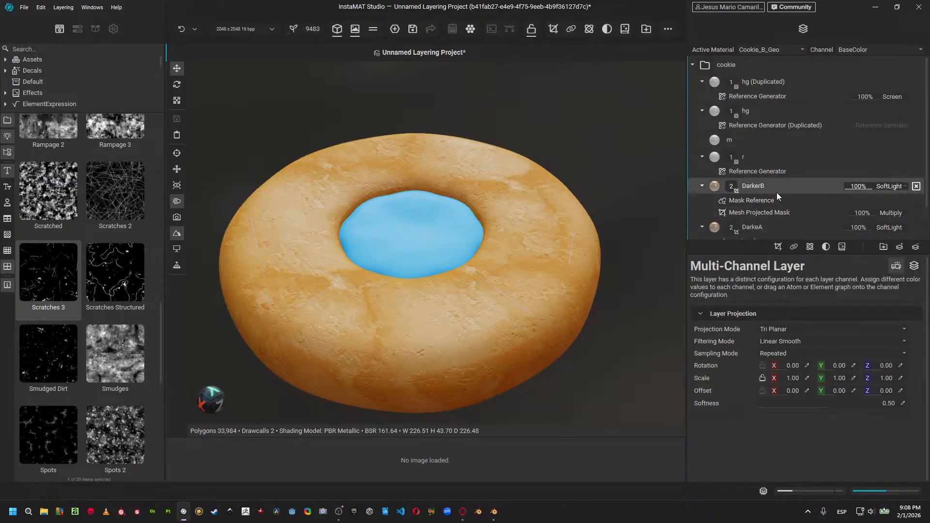
key(ctrl+d)
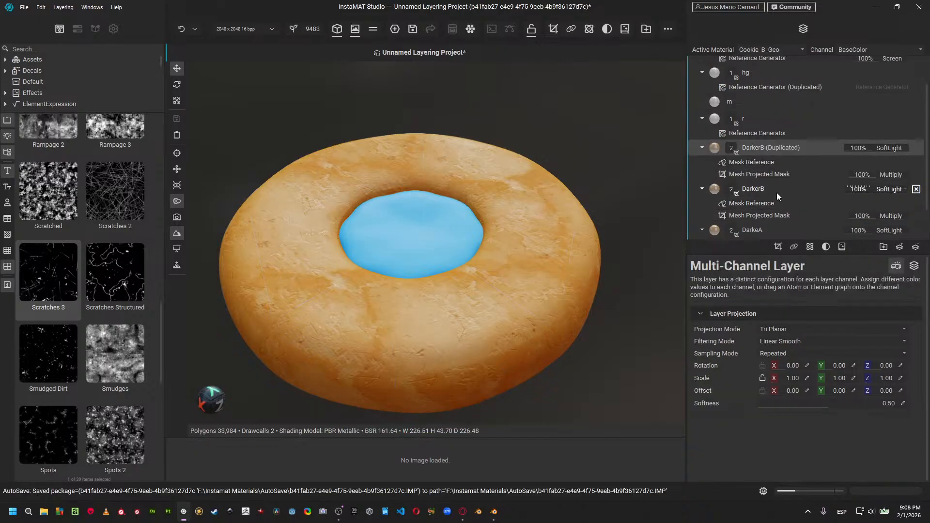
click(801, 164)
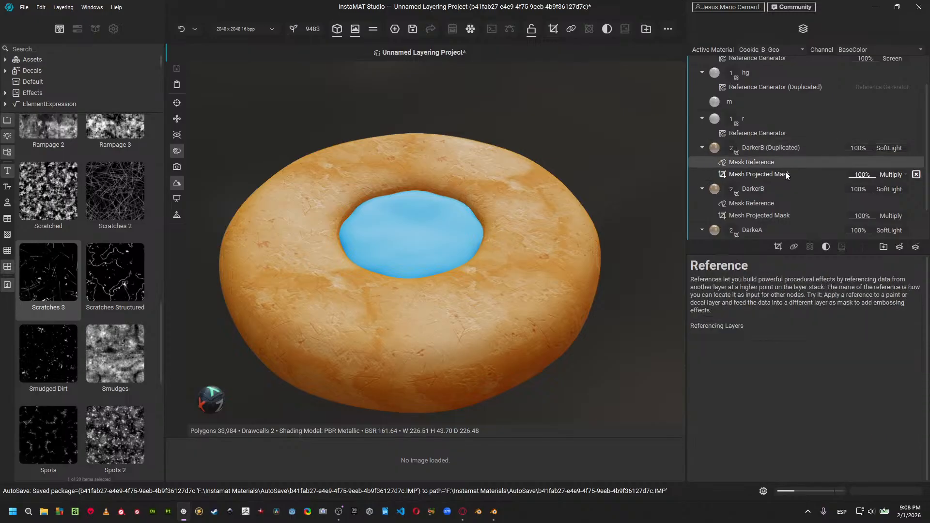
click(787, 175)
key(Delete)
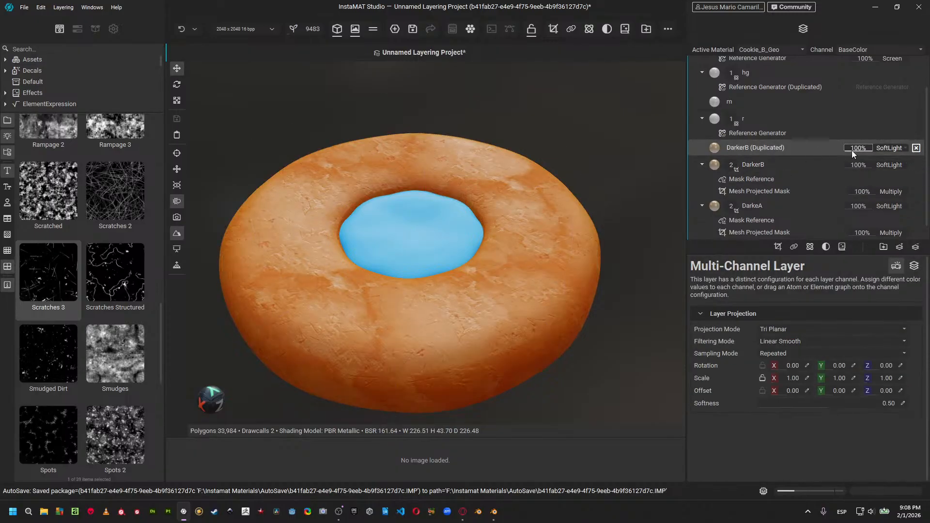
Set DarkerB (Duplicated) to the Multiply blend mode and add a Mesh Mask Painting mask to it.
click(888, 148)
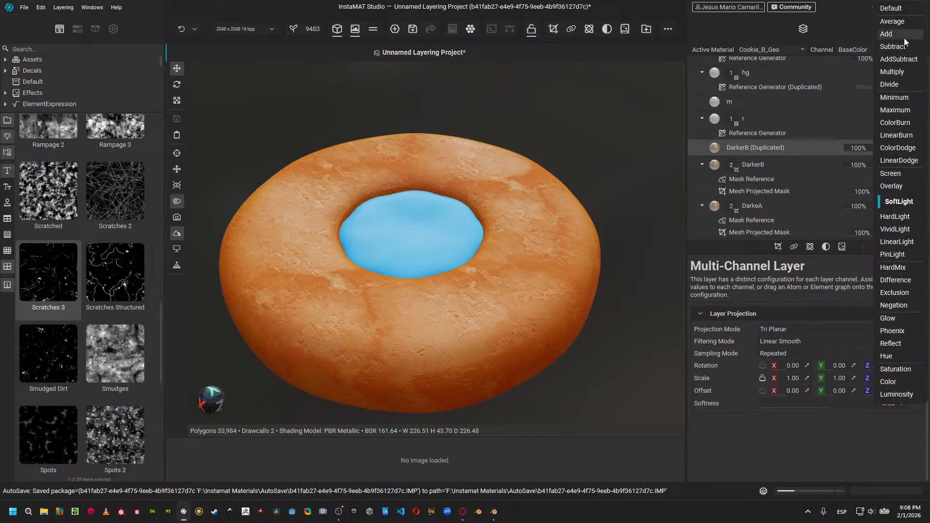
click(905, 73)
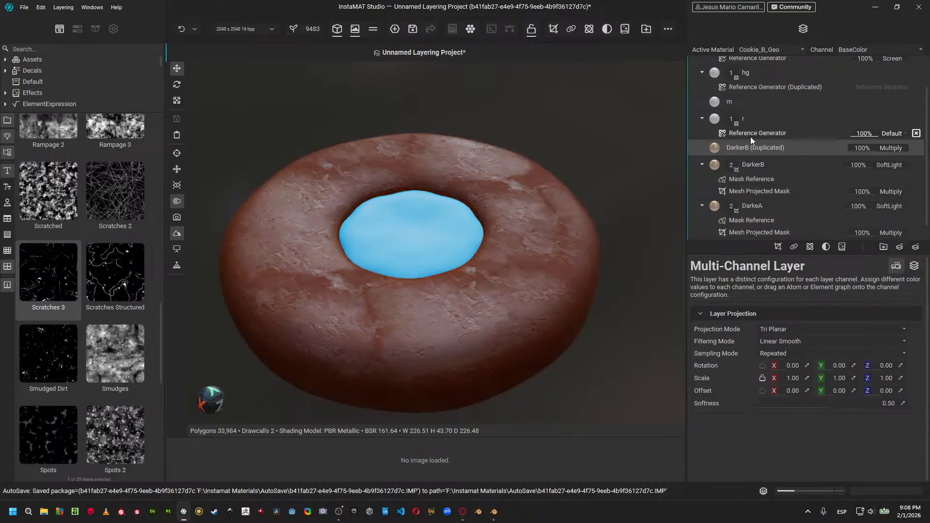
click(778, 247)
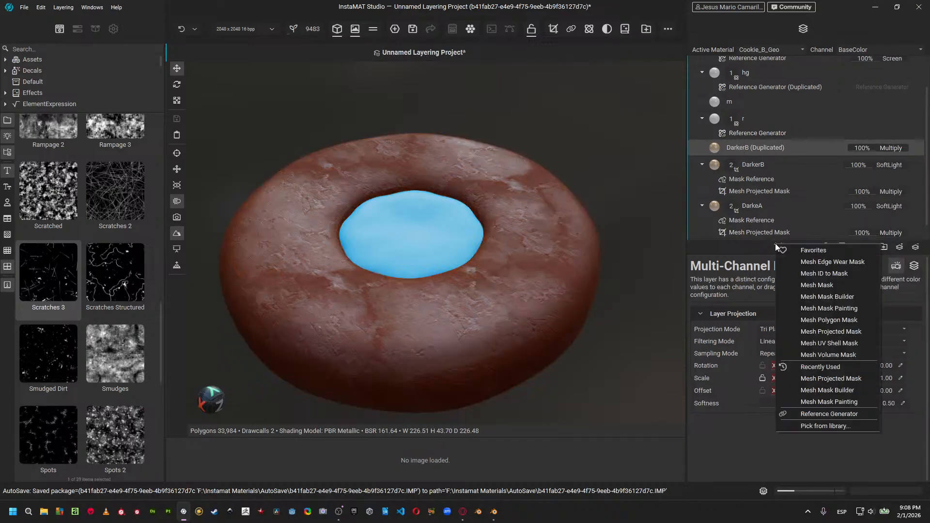
click(822, 309)
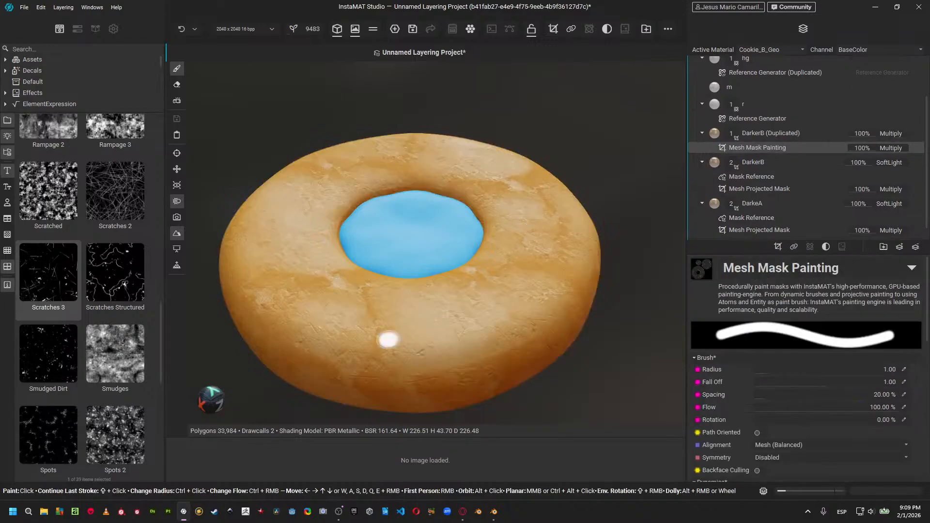
Enlarge the mask painting brush to a radius of about 4.12, reduce its flow, and keep the Multi-Channel Brush.
ctrl+drag(387, 315, 433, 315)
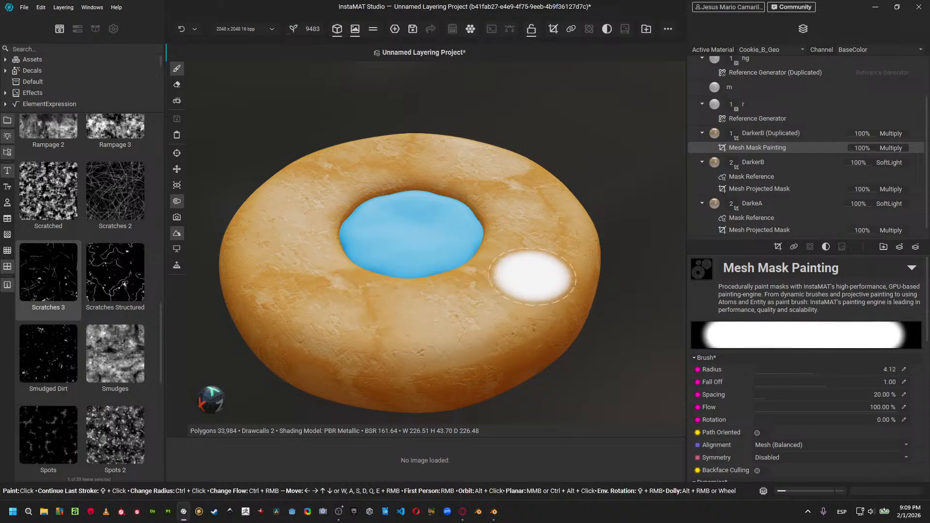
mouse_move(533, 247)
ctrl+right_down()
mouse_move(499, 247)
mouse_move(539, 247)
ctrl+right_up()
scroll(814, 411, down, 10)
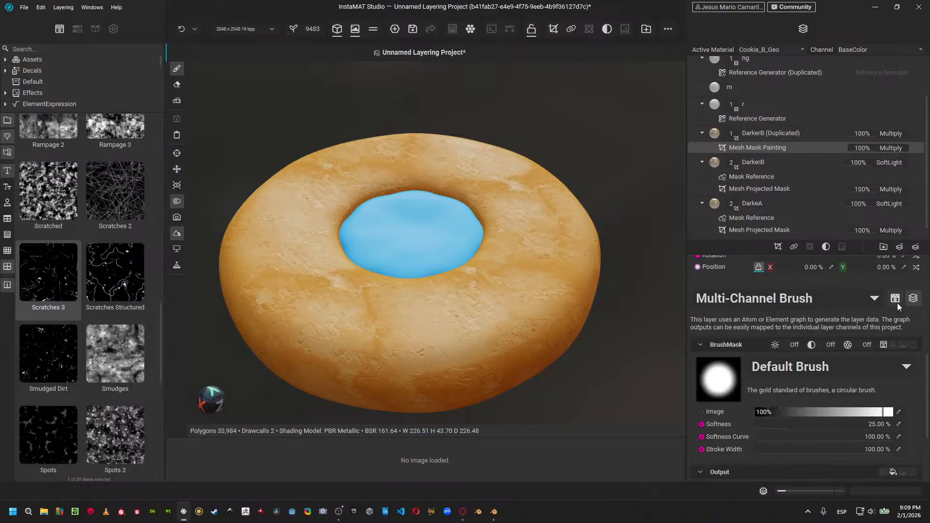
click(897, 303)
click(913, 301)
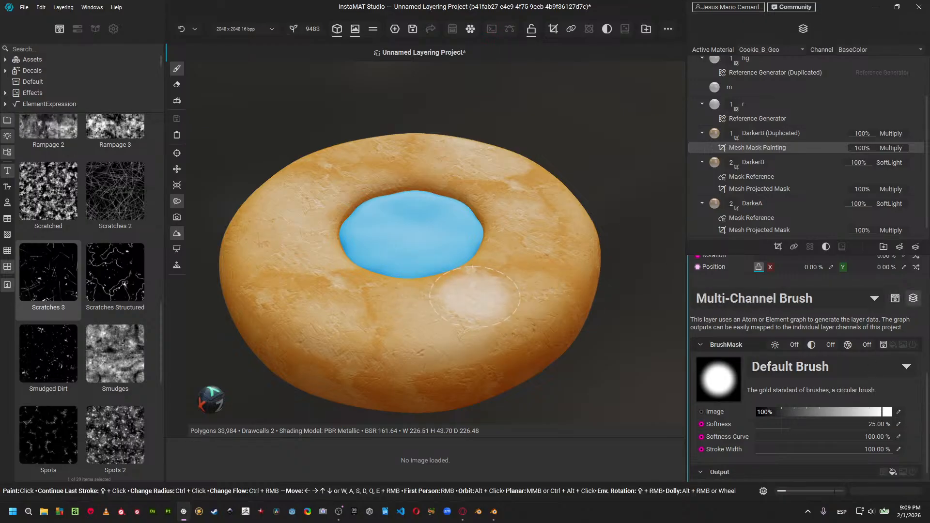
Paint DarkerB (Duplicated)'s mask softly around the cookie's center hole and, with a larger brush, across its underside.
alt+drag(466, 296, 486, 316)
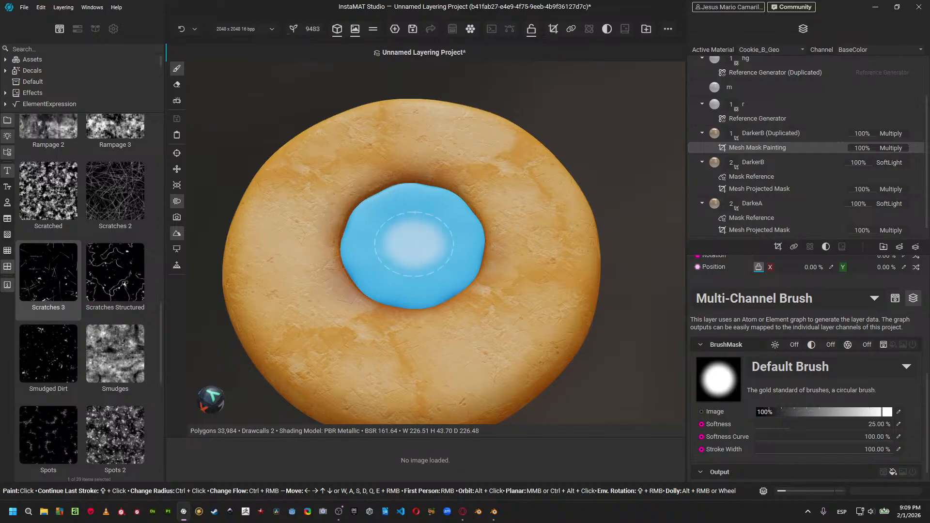
ctrl+drag(455, 249, 478, 248)
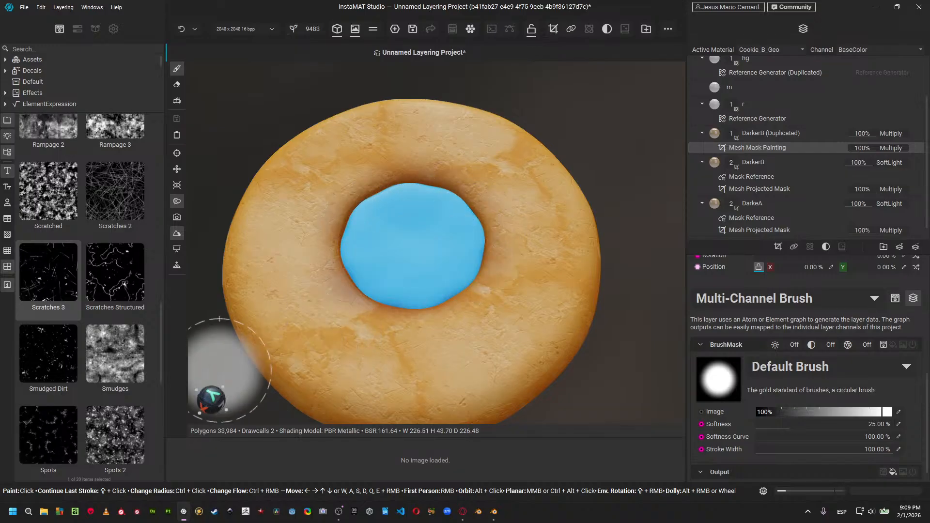
drag(211, 399, 379, 210)
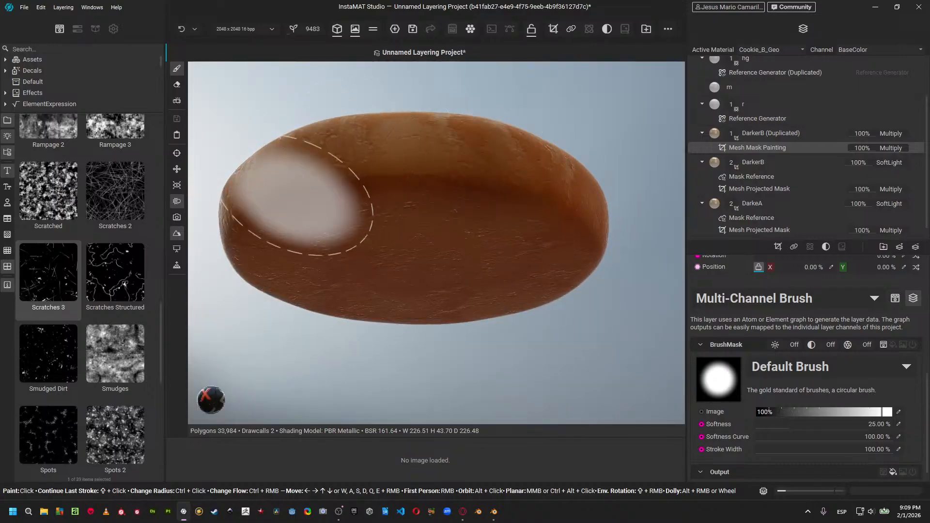
mouse_move(274, 245)
alt+mouse_down()
mouse_move(397, 236)
mouse_move(465, 245)
alt+mouse_up()
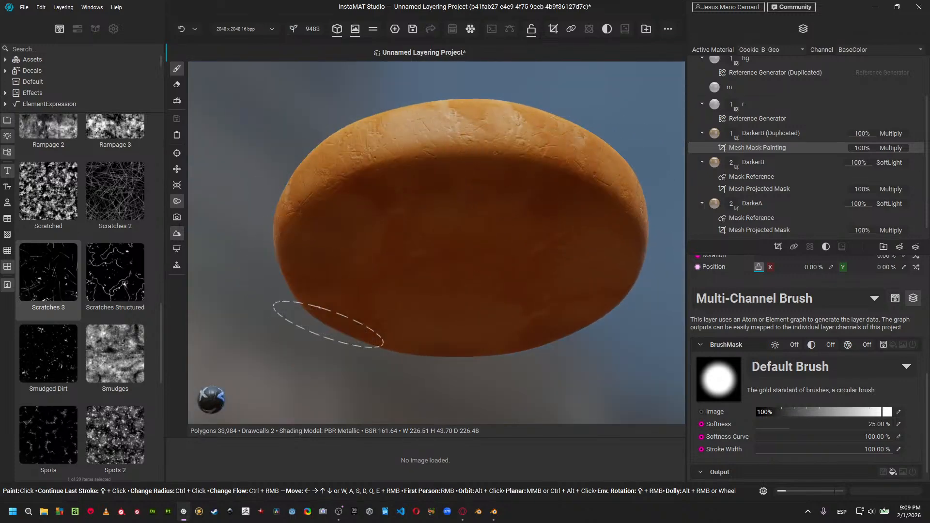
mouse_move(506, 371)
alt+mouse_down()
mouse_move(509, 357)
mouse_move(397, 373)
alt+mouse_up()
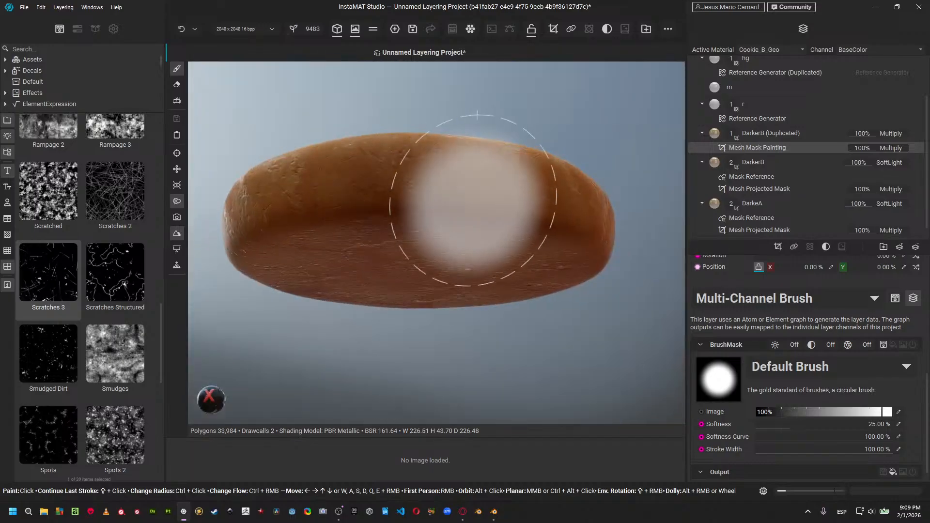
alt+drag(567, 249, 483, 240)
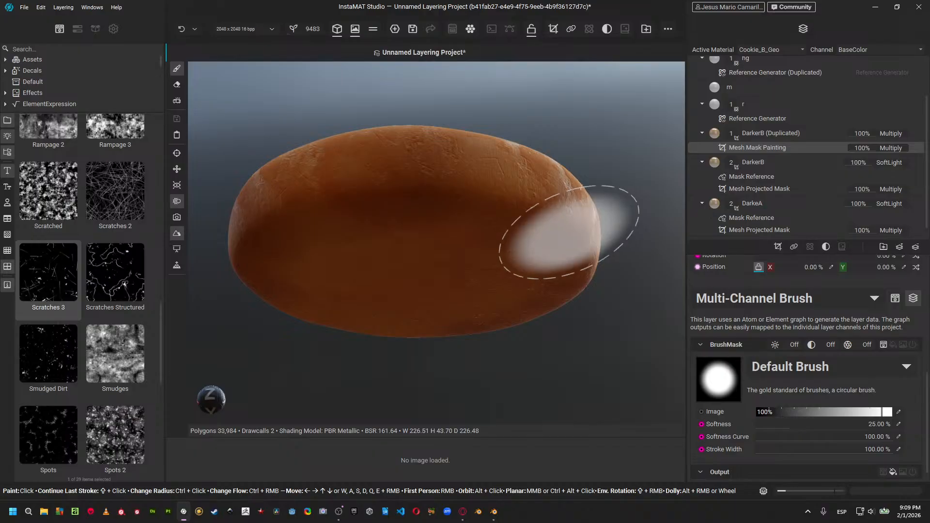
mouse_move(547, 211)
mouse_down()
mouse_move(519, 202)
mouse_move(545, 225)
mouse_move(540, 311)
mouse_up()
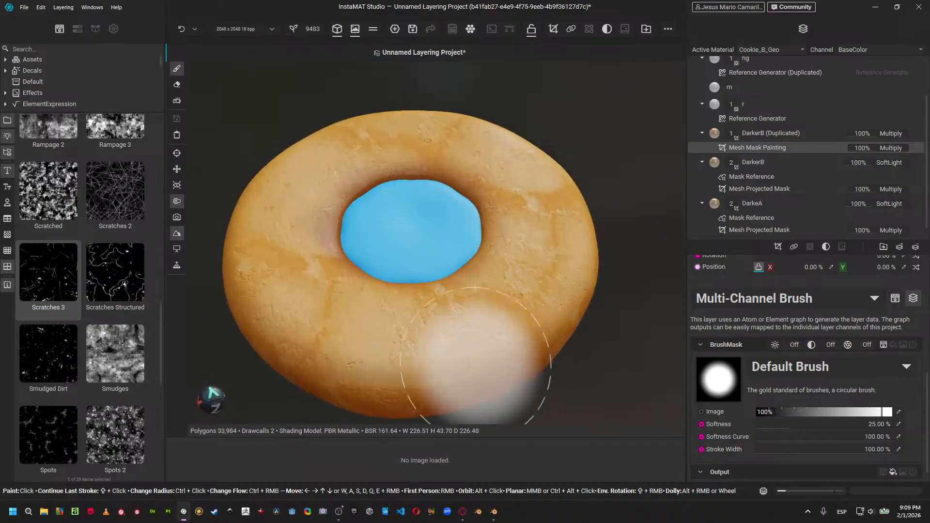
Enlarge the mask painting brush further and keep softly darkening the cookie surface around the center hole on DarkerB (Duplicated).
alt+drag(437, 368, 473, 336)
alt+drag(455, 303, 456, 326)
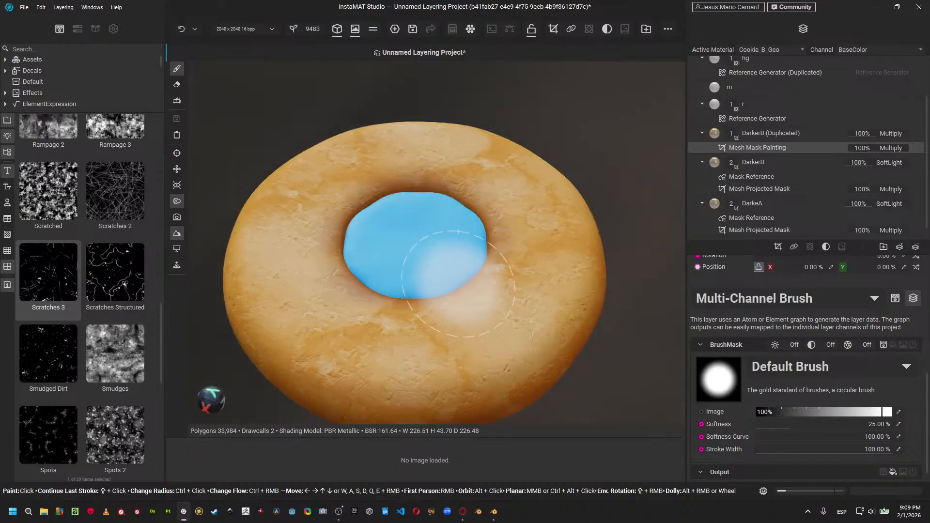
mouse_move(458, 283)
alt+mouse_down()
mouse_move(442, 222)
mouse_move(446, 228)
alt+mouse_up()
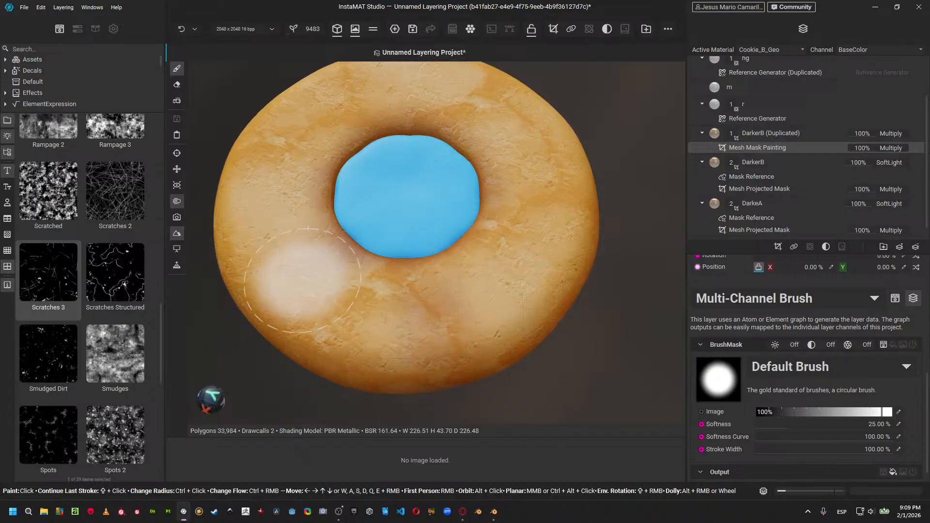
ctrl+drag(320, 234, 349, 234)
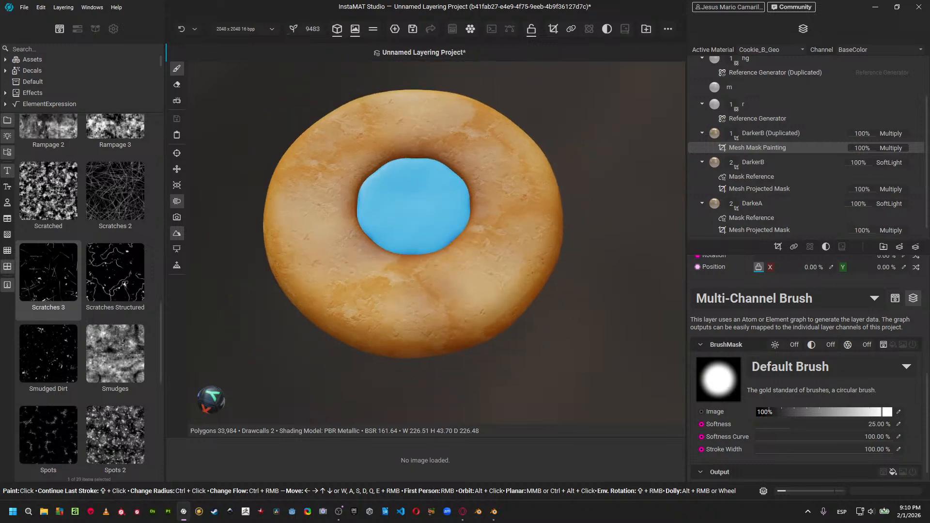
scroll(455, 196, down, 2)
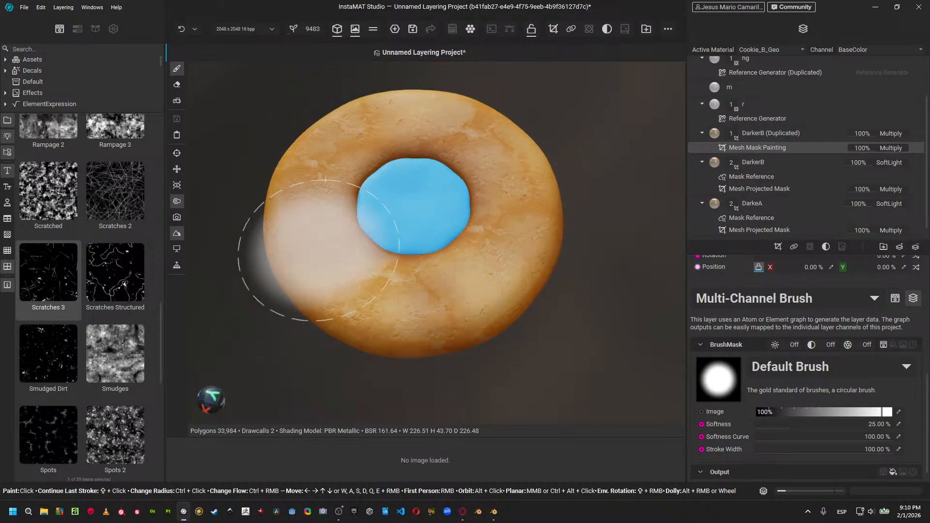
mouse_move(456, 310)
alt+mouse_down()
mouse_move(532, 274)
mouse_move(434, 311)
mouse_move(536, 293)
mouse_move(413, 307)
alt+mouse_up()
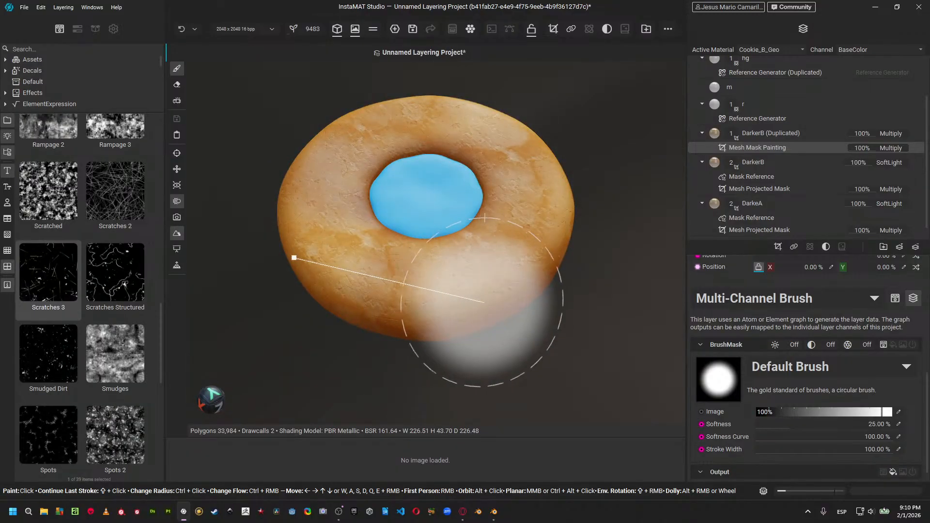
Switch the active material to the ChocolateCookie_B one and change layer c's base color to dark brown, hue about 0.056 and saturation about 0.71.
scroll(784, 107, up, 1)
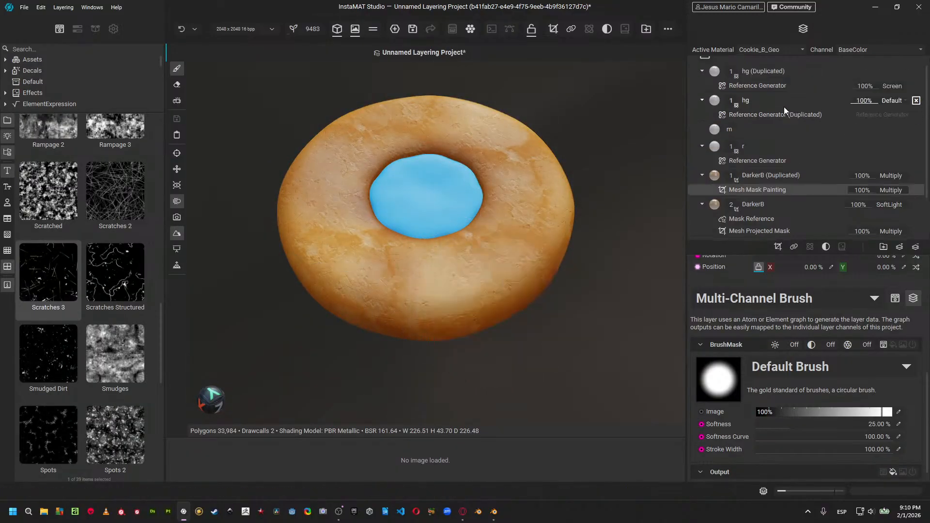
click(756, 50)
click(770, 42)
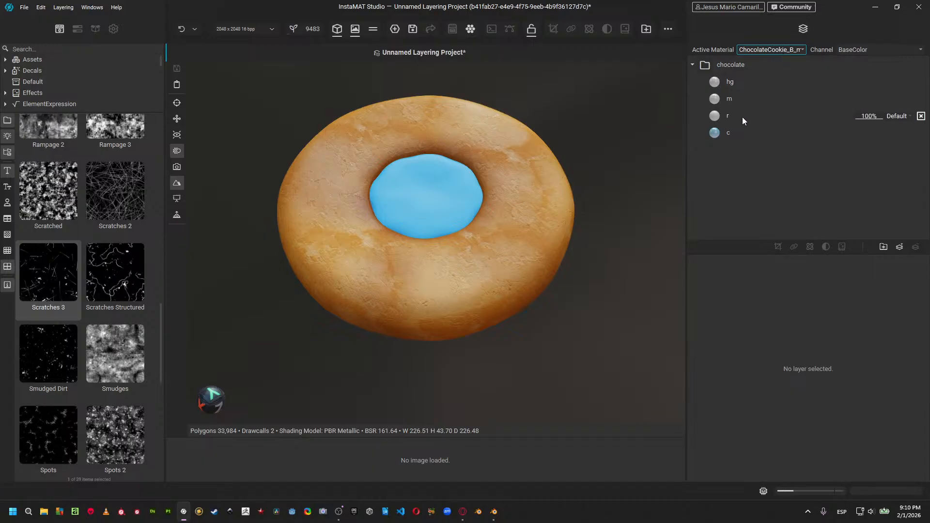
click(738, 134)
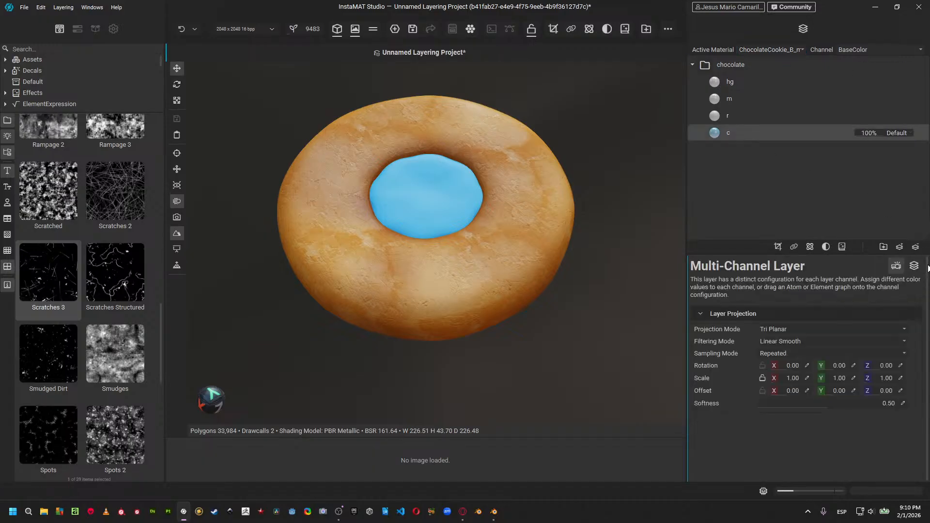
click(919, 267)
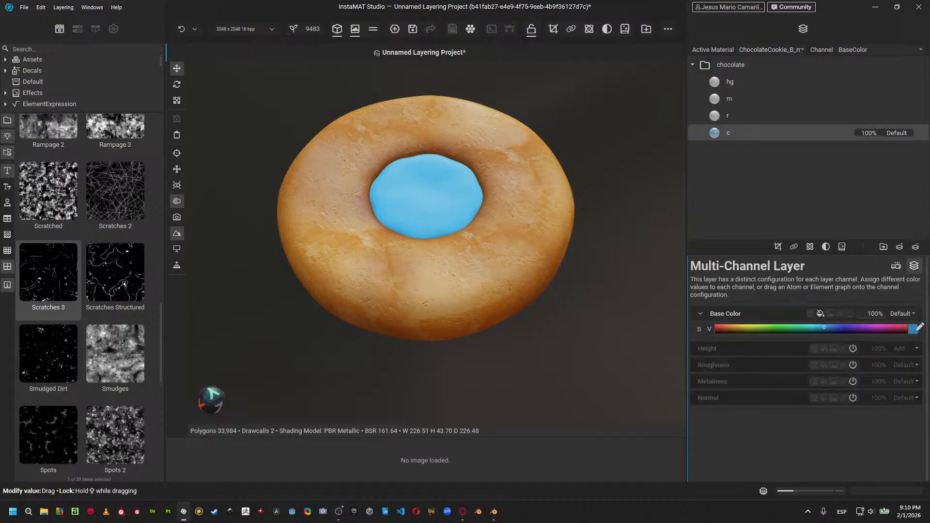
click(914, 330)
drag(773, 407, 757, 412)
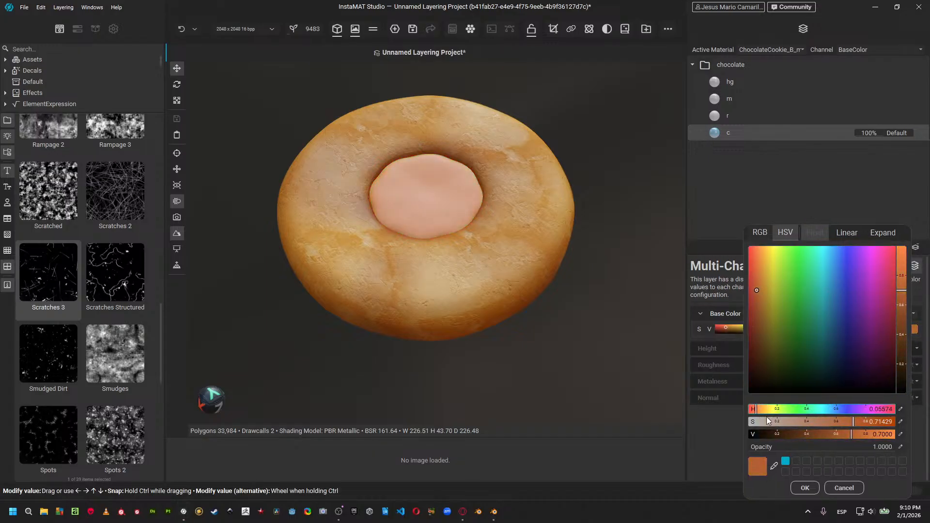
drag(824, 432, 798, 435)
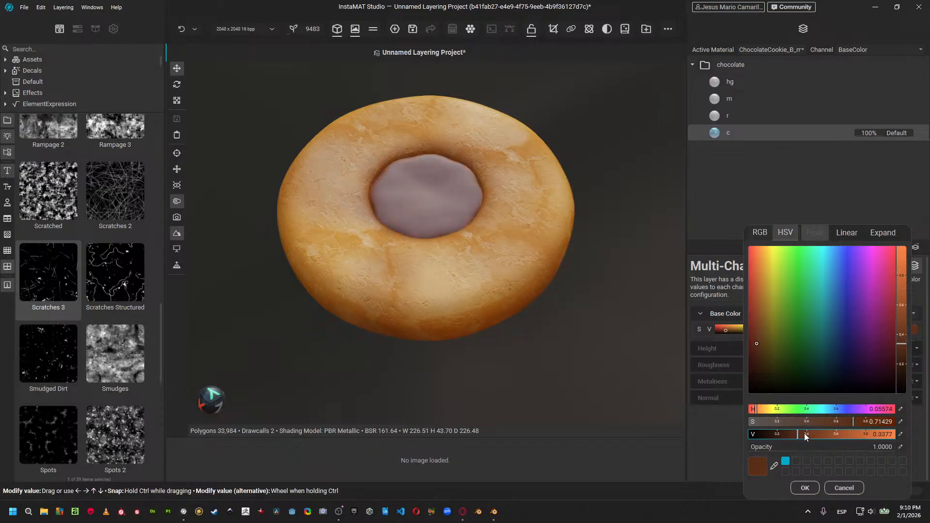
click(804, 435)
click(805, 488)
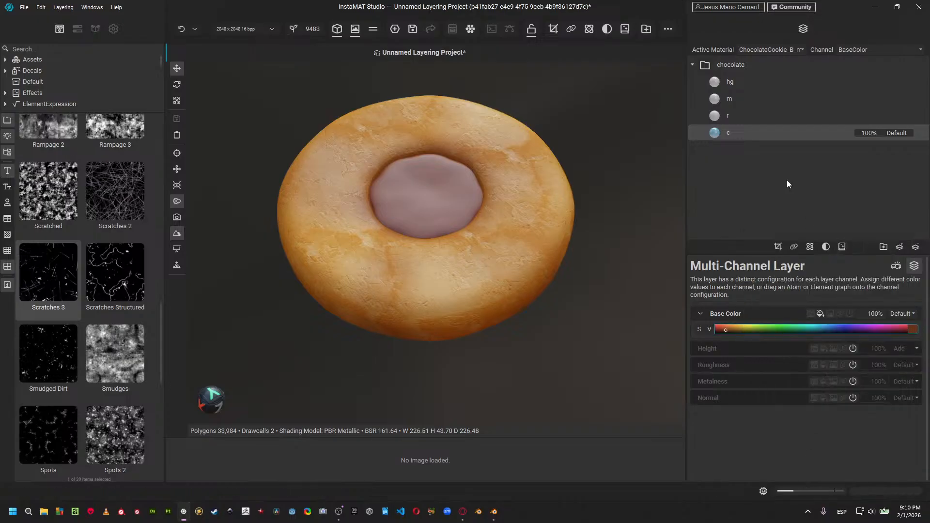
Set layer r's Roughness to 25% and layer m's Metalness to 10% in the chocolate material.
click(722, 120)
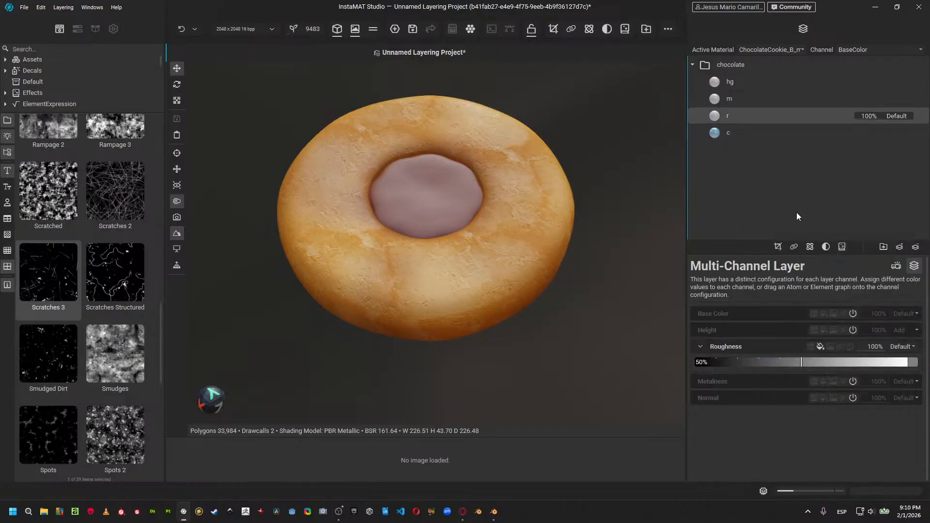
click(760, 362)
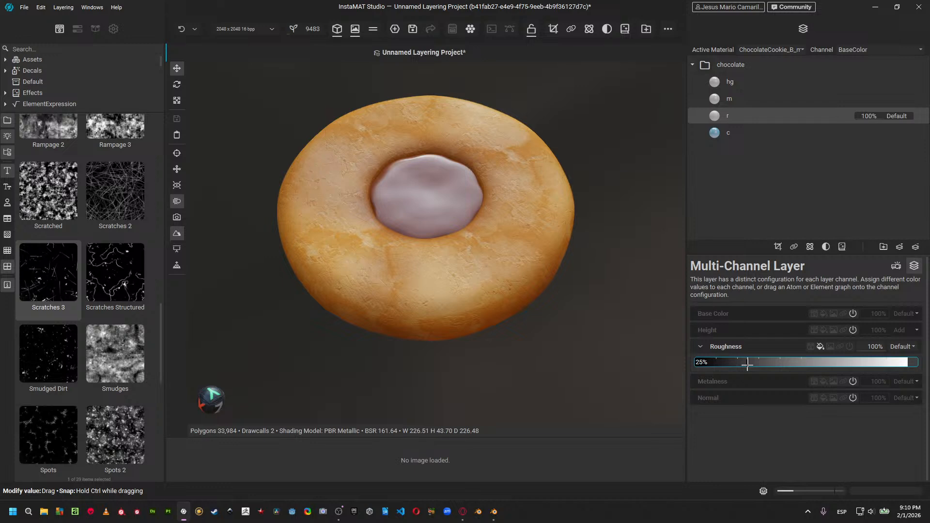
click(725, 101)
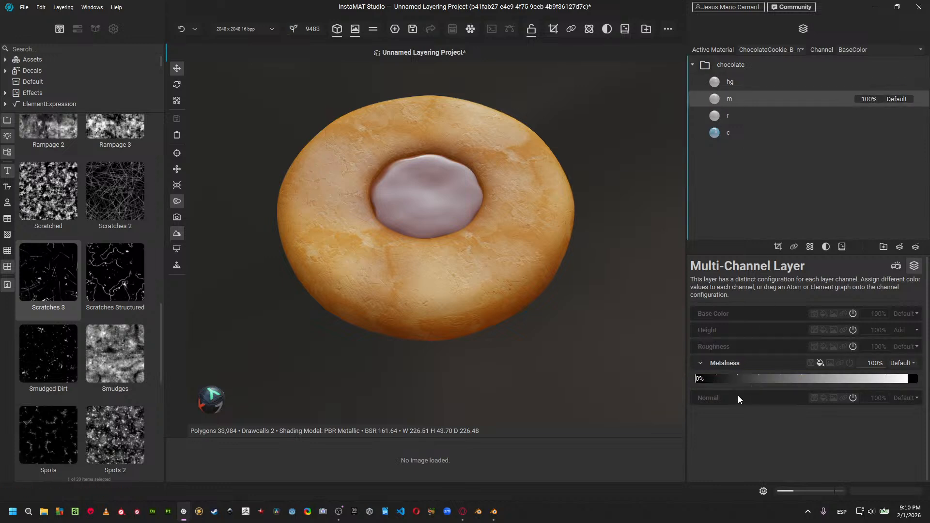
click(719, 379)
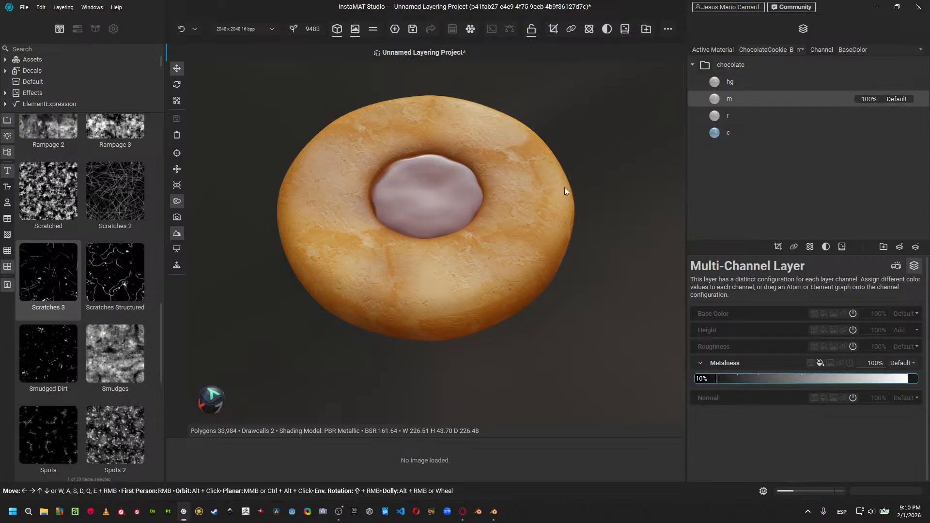
alt+drag(567, 187, 465, 198)
scroll(465, 197, up, 6)
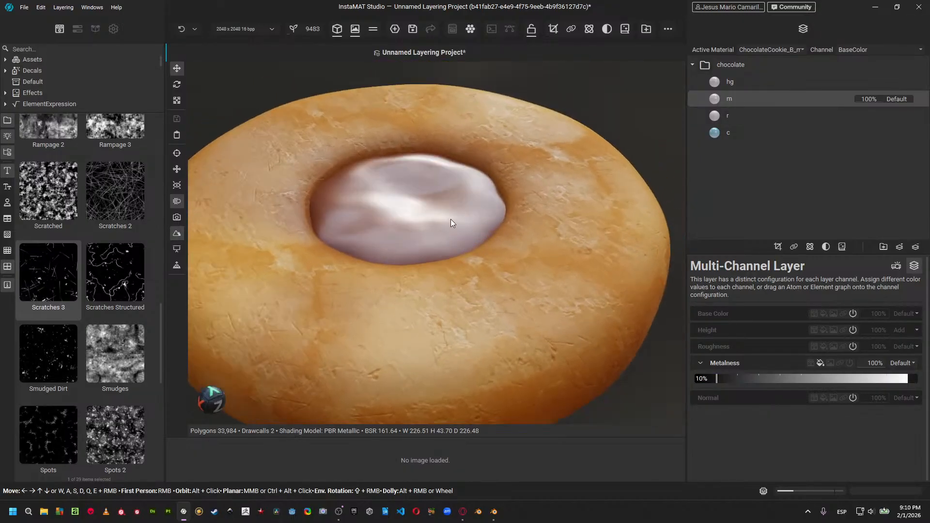
click(729, 119)
click(778, 247)
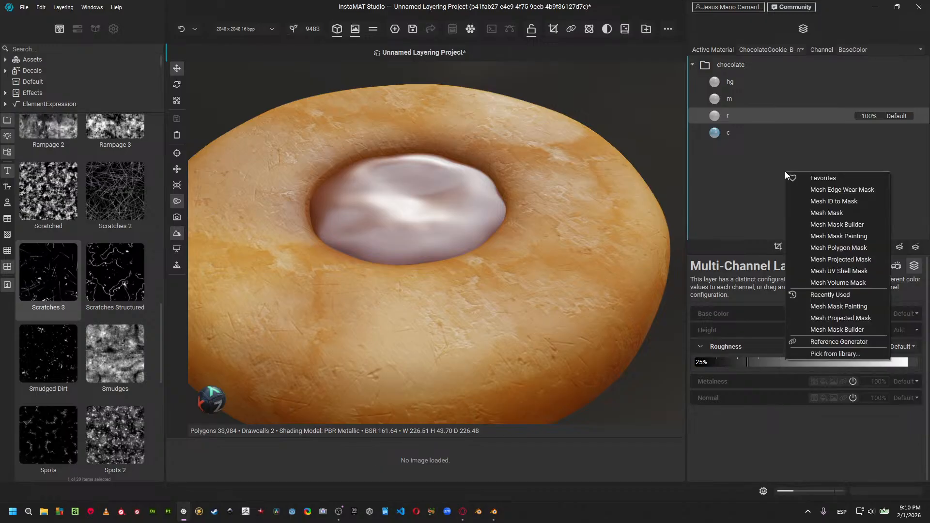
click(838, 243)
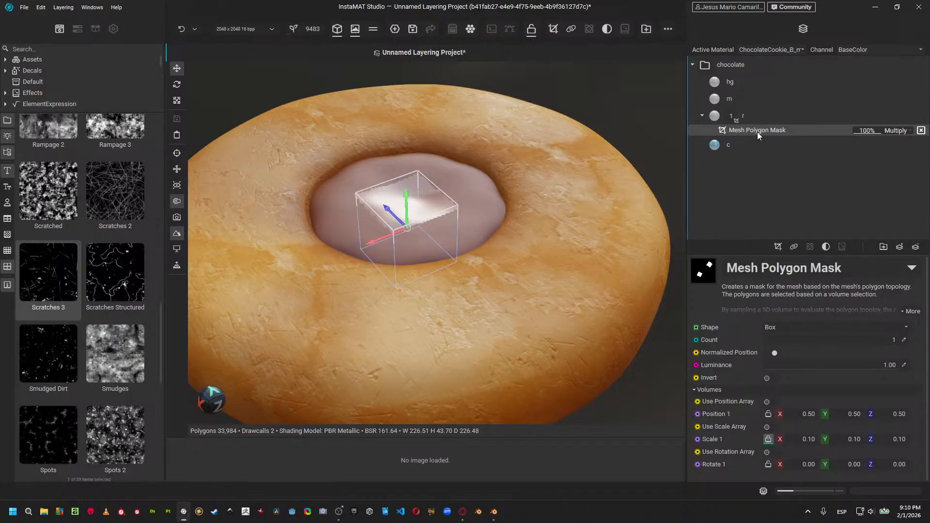
key(Delete)
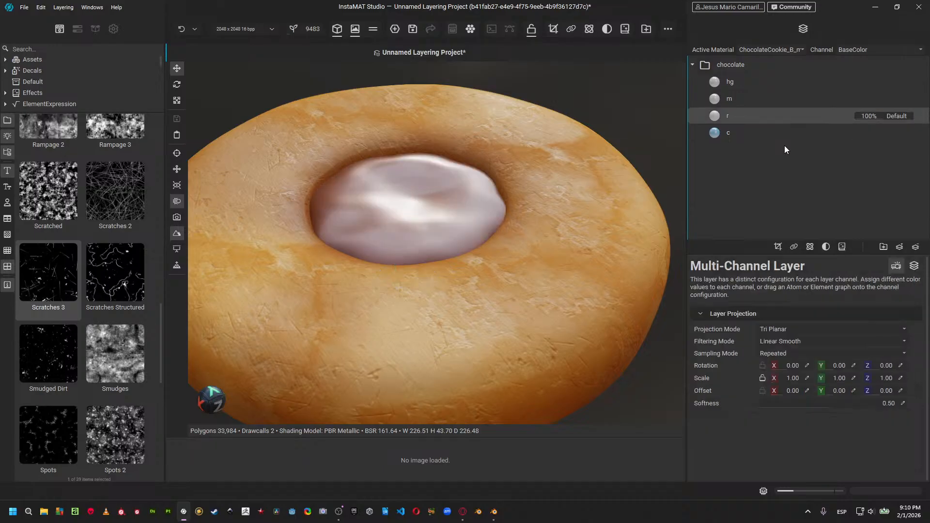
Add a Mesh Projected Mask to chocolate layer r and assign the Burned grunge as its image.
right_click(771, 120)
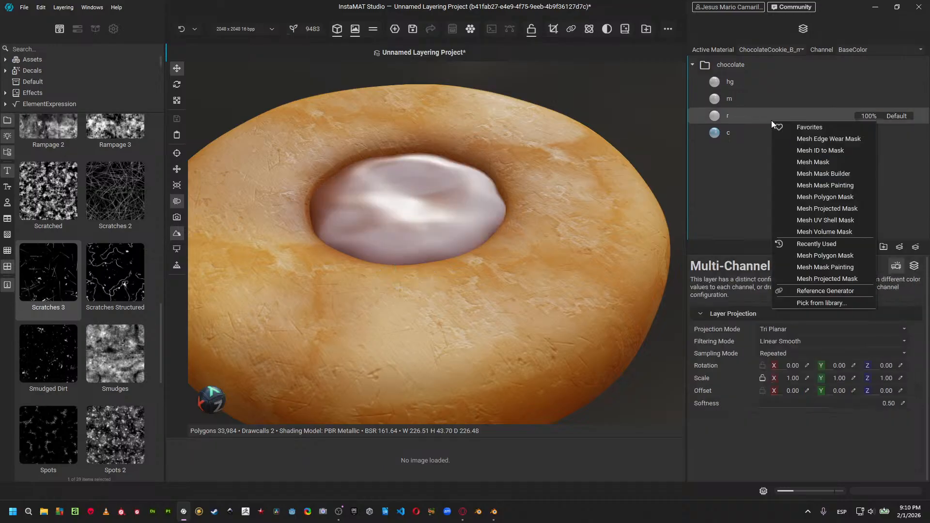
click(826, 206)
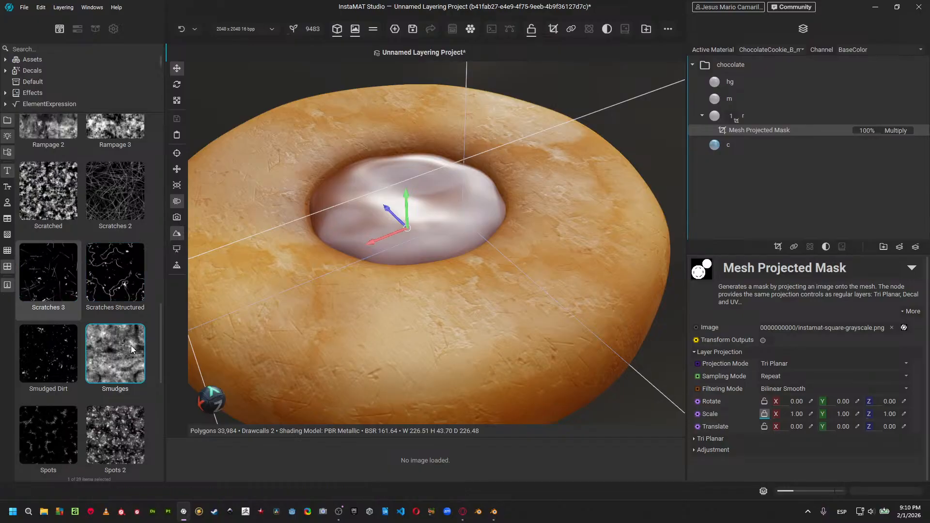
scroll(131, 345, up, 10)
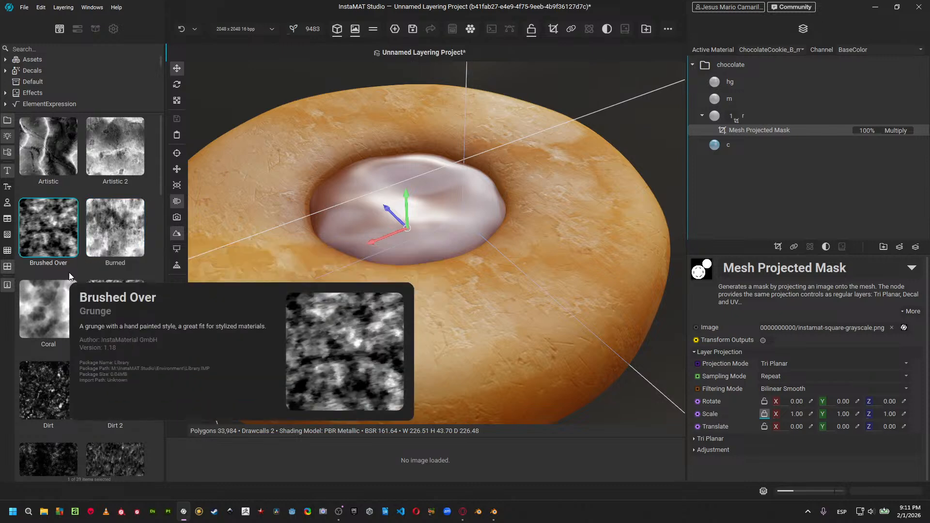
scroll(114, 228, down, 8)
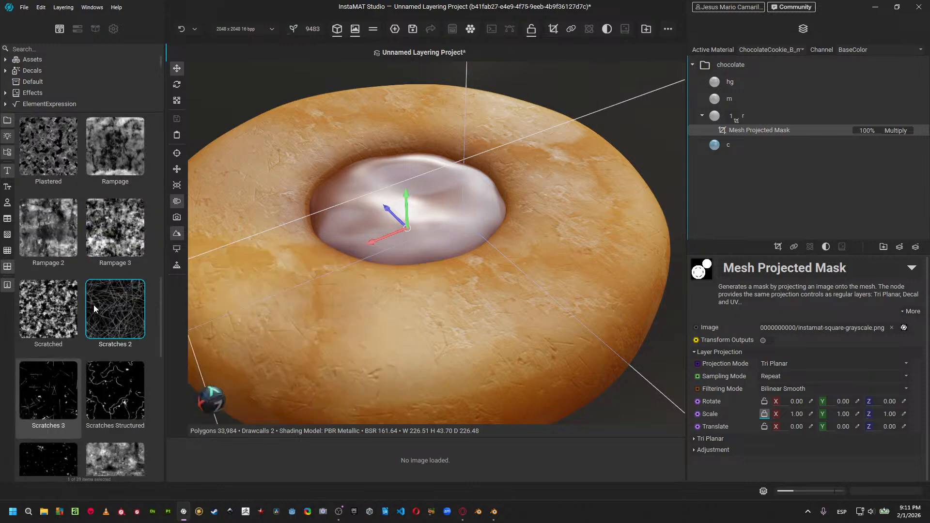
scroll(95, 309, up, 3)
scroll(94, 308, up, 6)
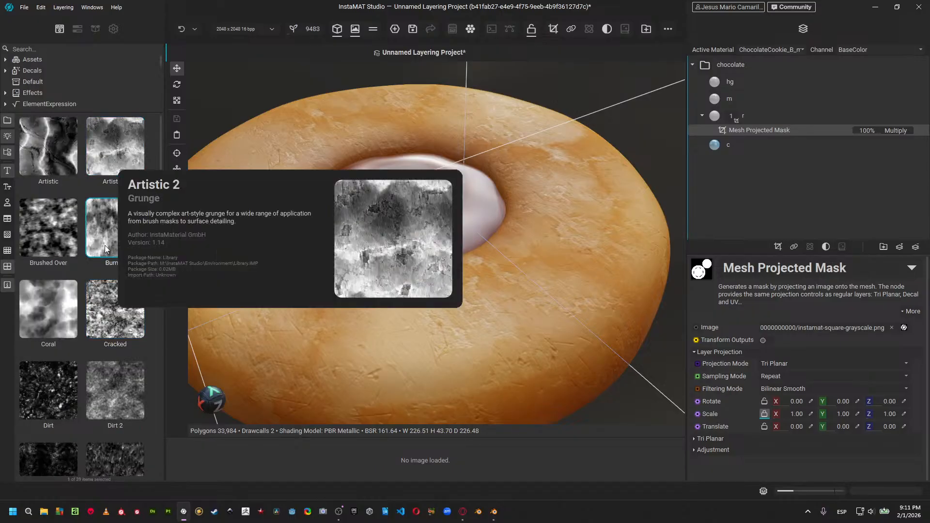
mouse_move(105, 246)
mouse_down()
mouse_move(716, 346)
mouse_move(811, 350)
mouse_move(822, 328)
mouse_up()
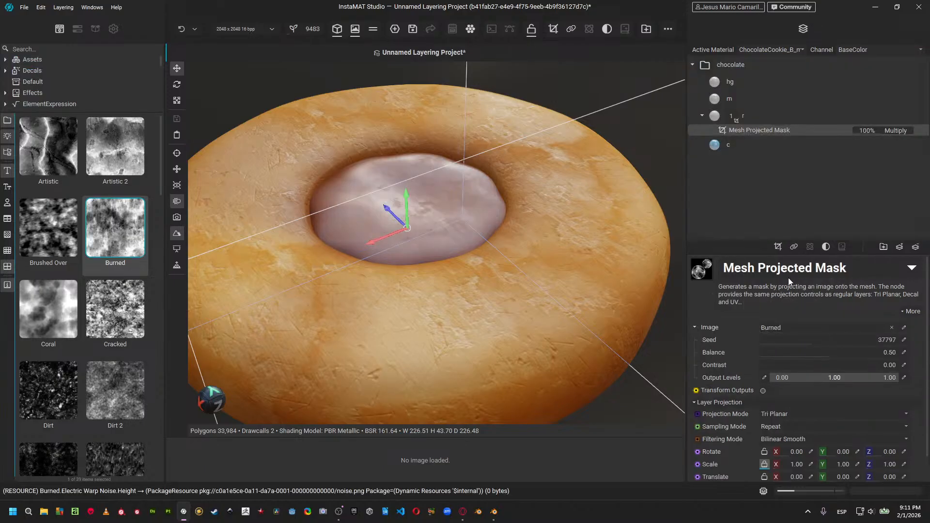
Set the projected mask's adjustment Balance to 0.45, uniform projection scale to 0.80 and Brightness to 0.49, and reselect layer r.
scroll(813, 369, down, 1)
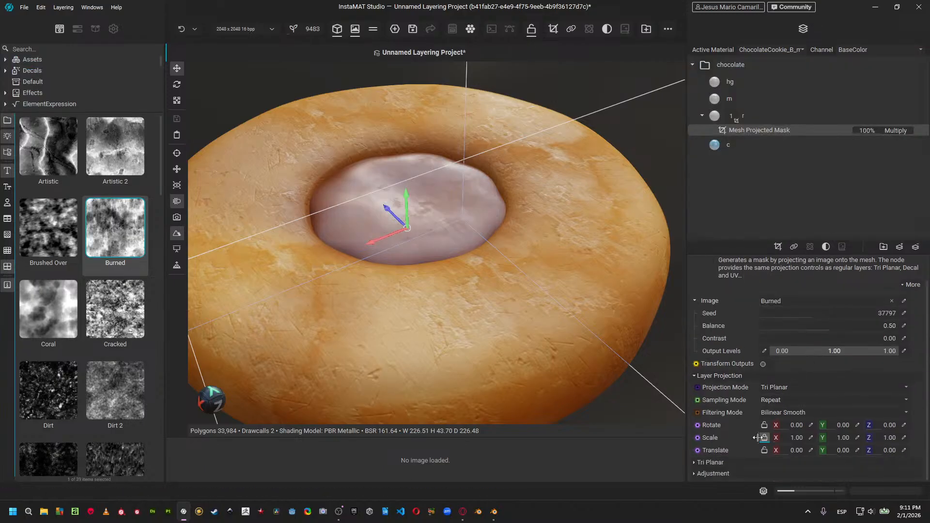
click(730, 466)
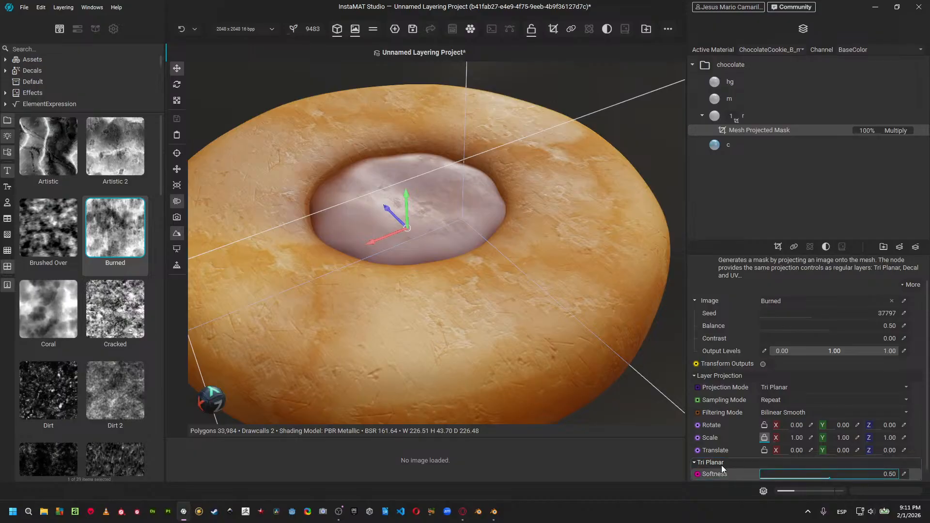
click(722, 462)
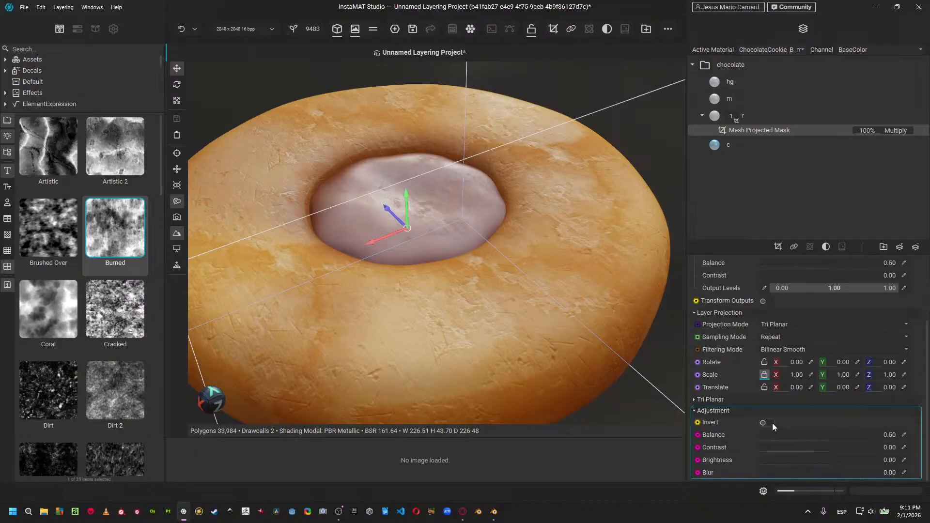
drag(827, 439, 825, 462)
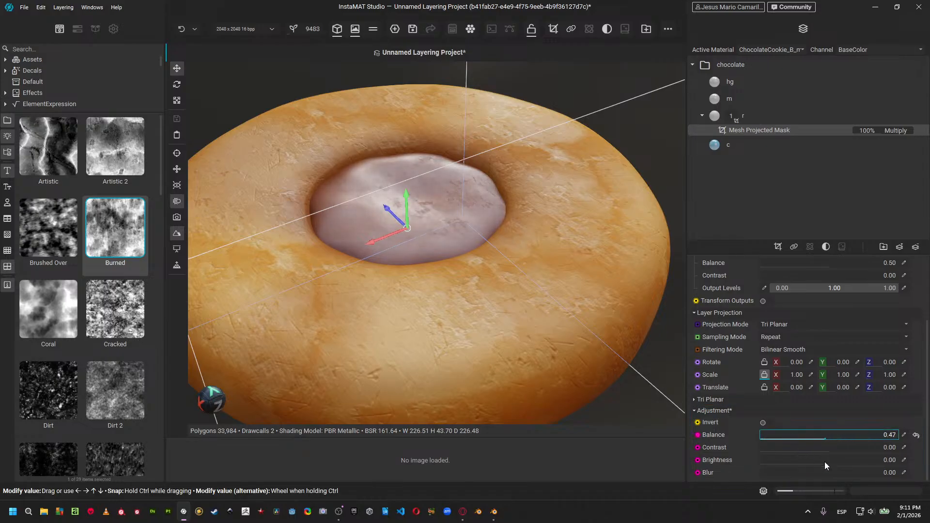
click(812, 375)
text(.9)
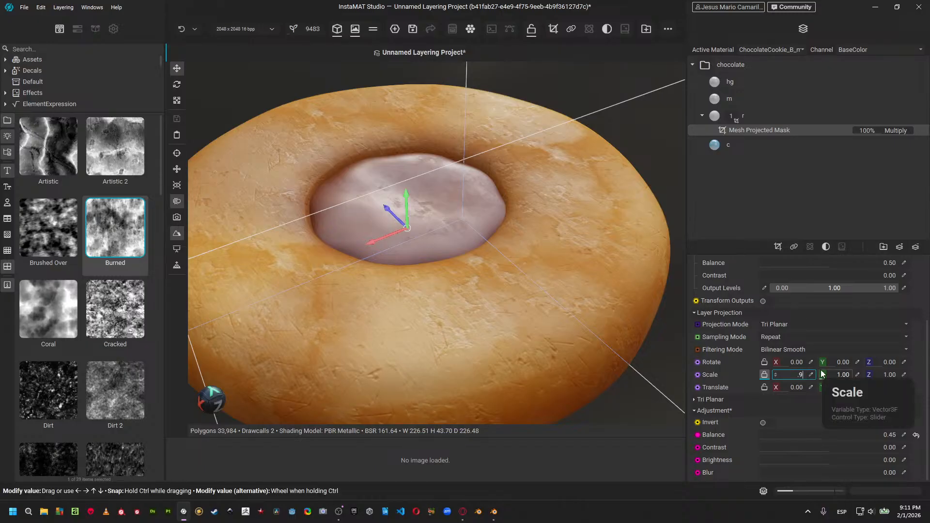
text(8)
key(Return)
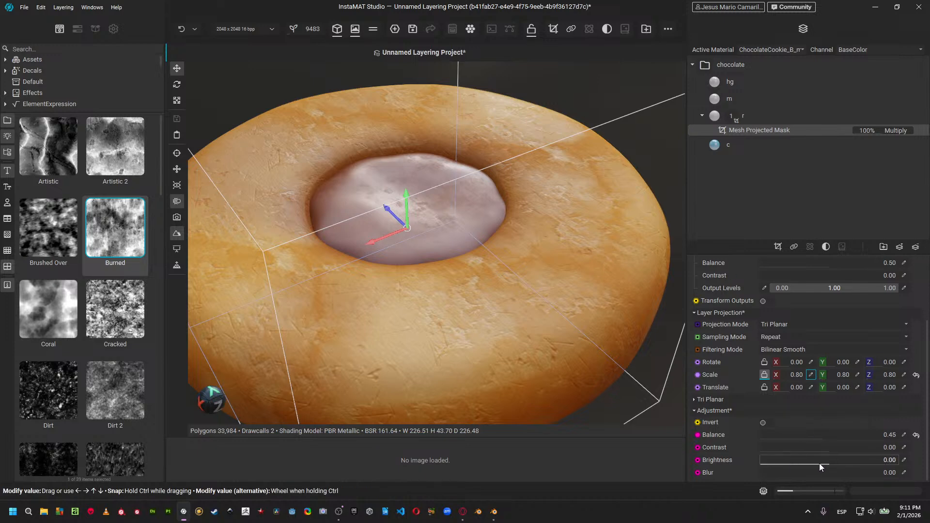
drag(819, 464, 862, 460)
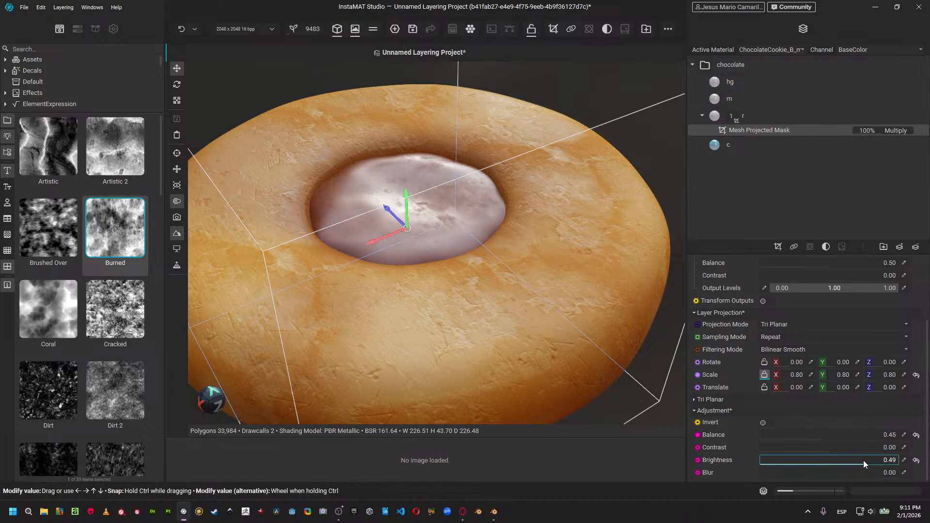
mouse_move(438, 257)
alt+mouse_down()
mouse_move(499, 268)
mouse_move(480, 254)
mouse_move(439, 255)
alt+mouse_up()
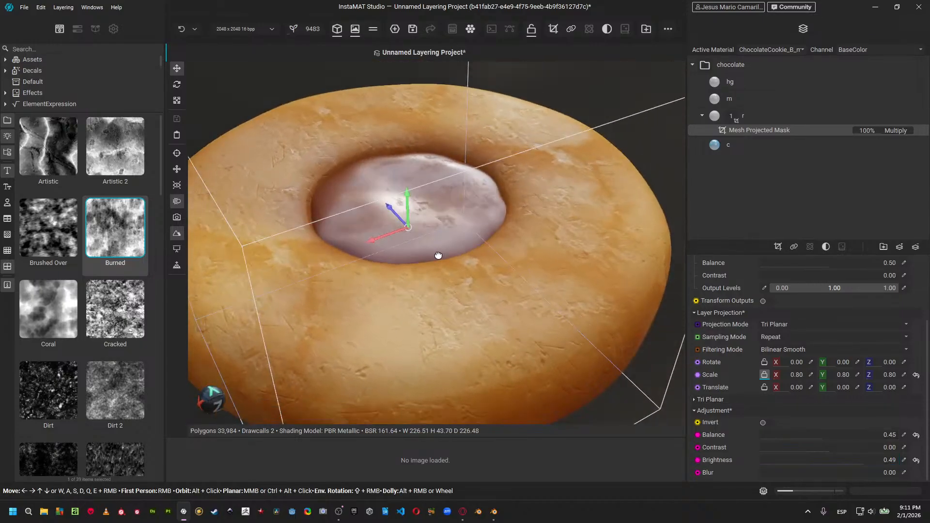
click(746, 117)
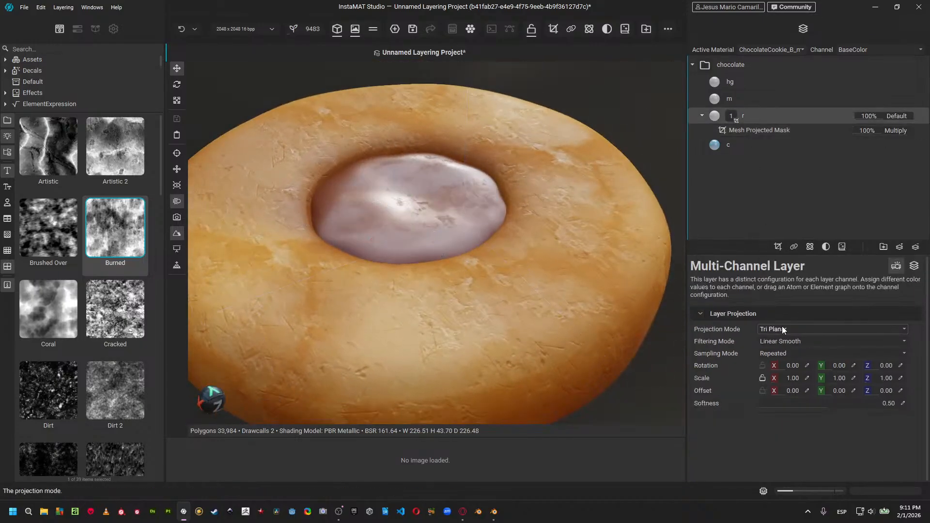
Set chocolate layer r's Roughness to 22% and check the chocolate center from another angle.
click(915, 265)
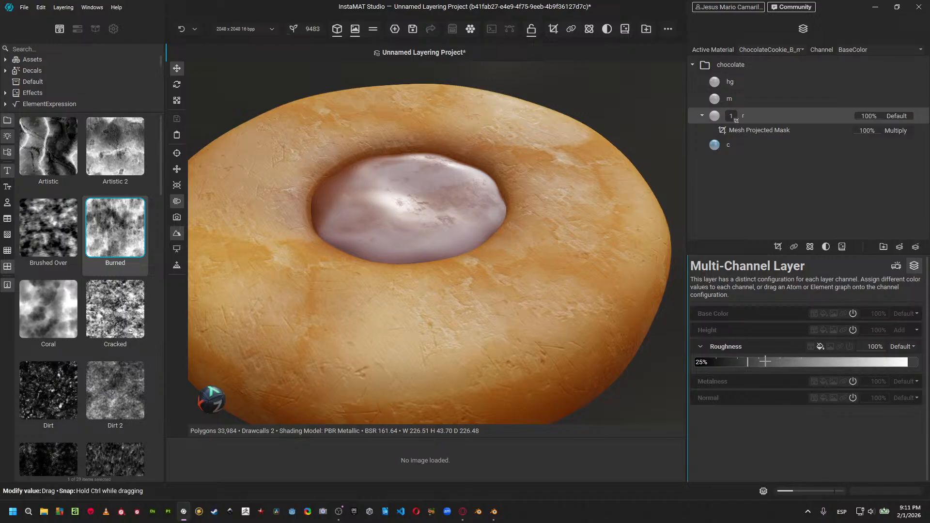
drag(745, 363, 742, 363)
scroll(562, 288, down, 4)
alt+drag(561, 286, 523, 262)
mouse_move(491, 293)
alt+mouse_down()
mouse_move(477, 264)
mouse_move(490, 234)
mouse_move(488, 288)
mouse_move(492, 277)
alt+mouse_up()
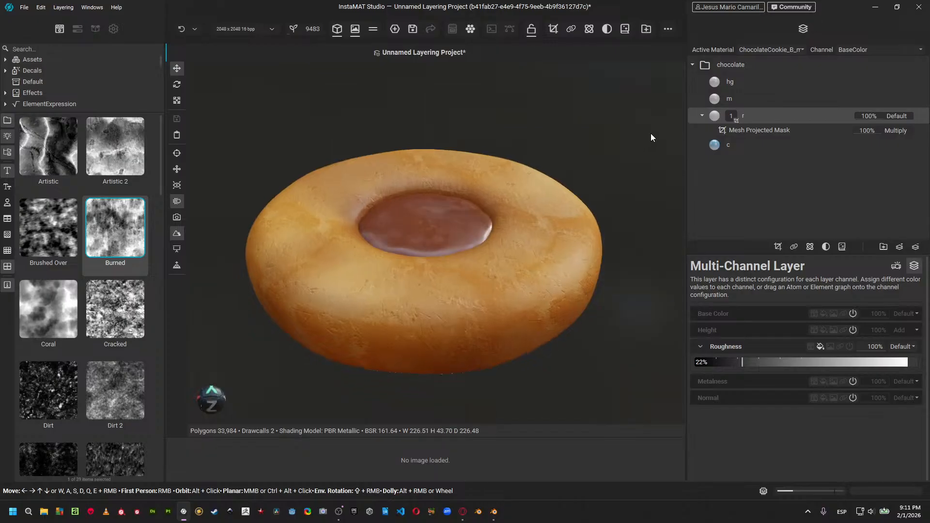
Collapse the chocolate group, add it to the library as a Prefab Material, and show the LayerMaterials category in an enlarged library.
click(695, 65)
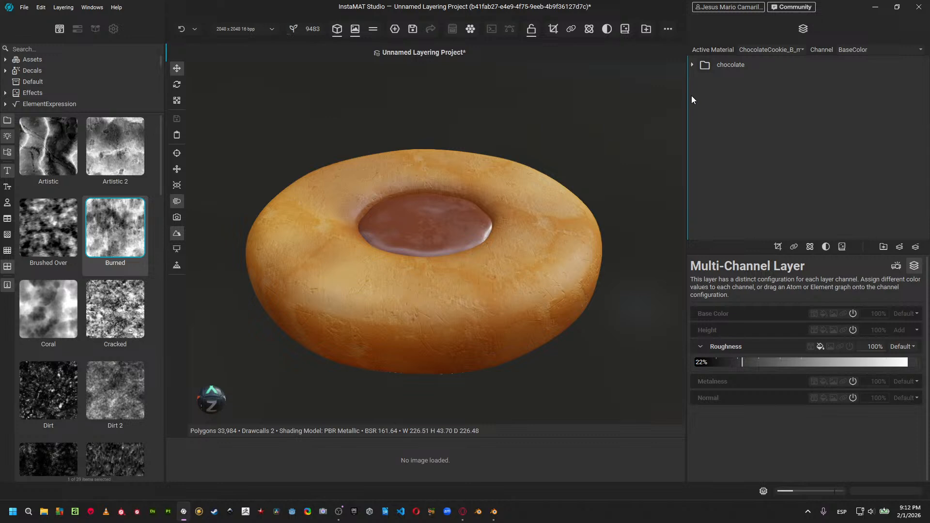
right_click(736, 69)
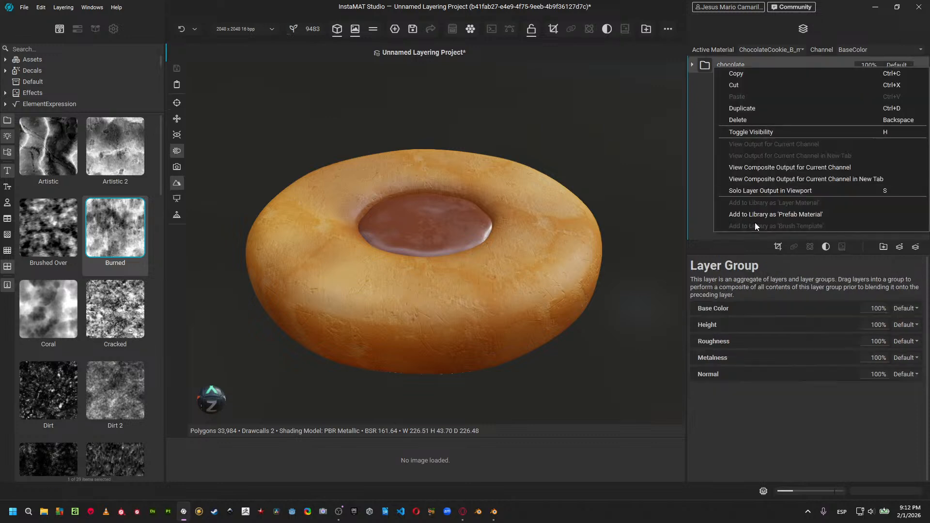
click(794, 216)
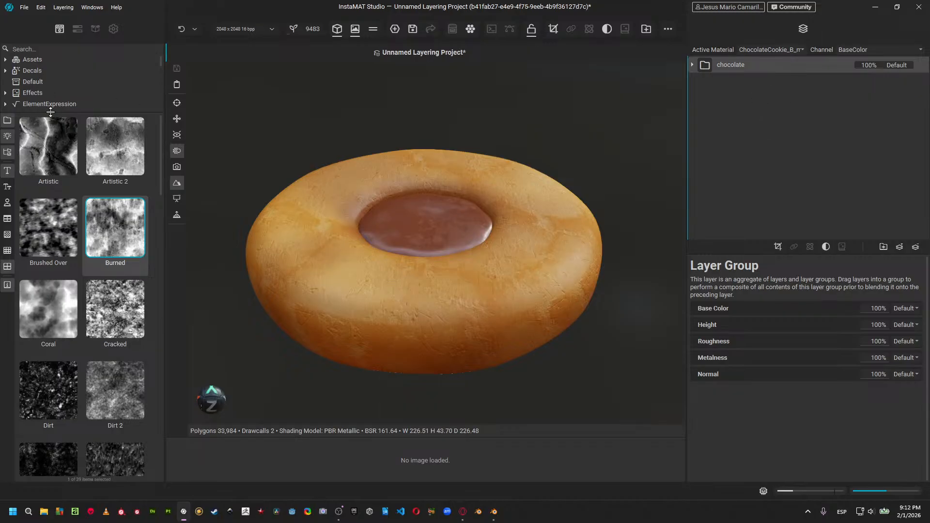
drag(51, 112, 47, 269)
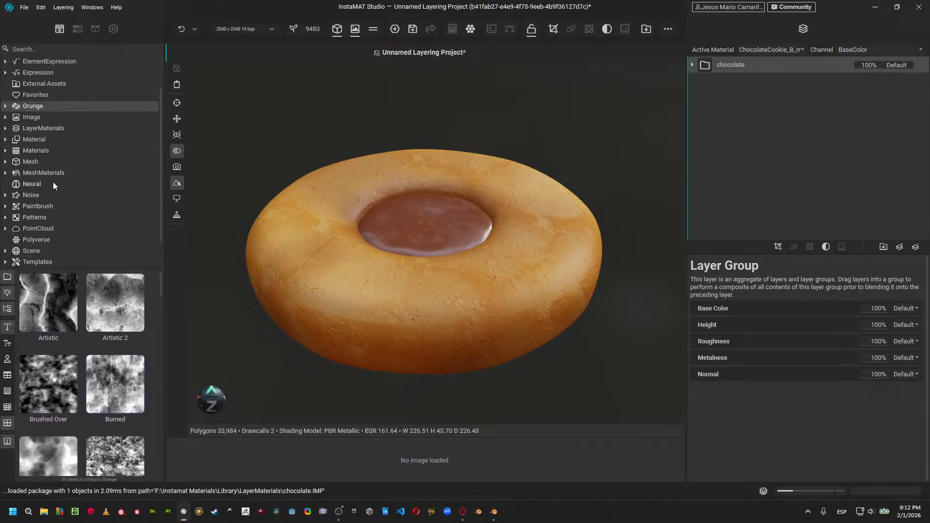
click(38, 131)
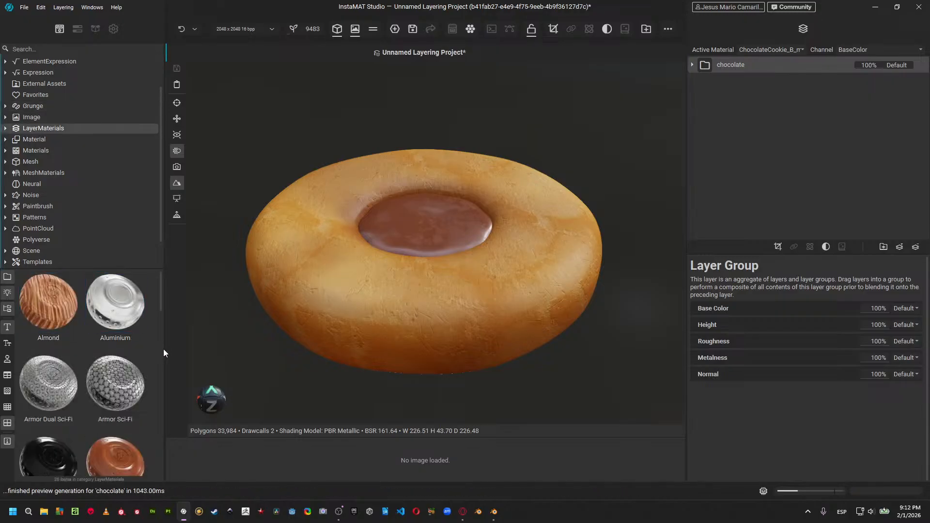
drag(164, 349, 265, 310)
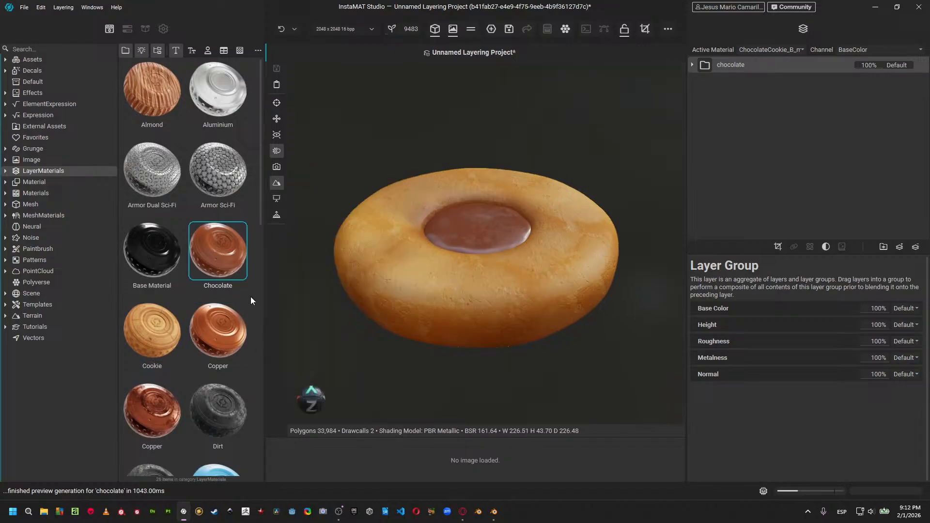
mouse_move(228, 259)
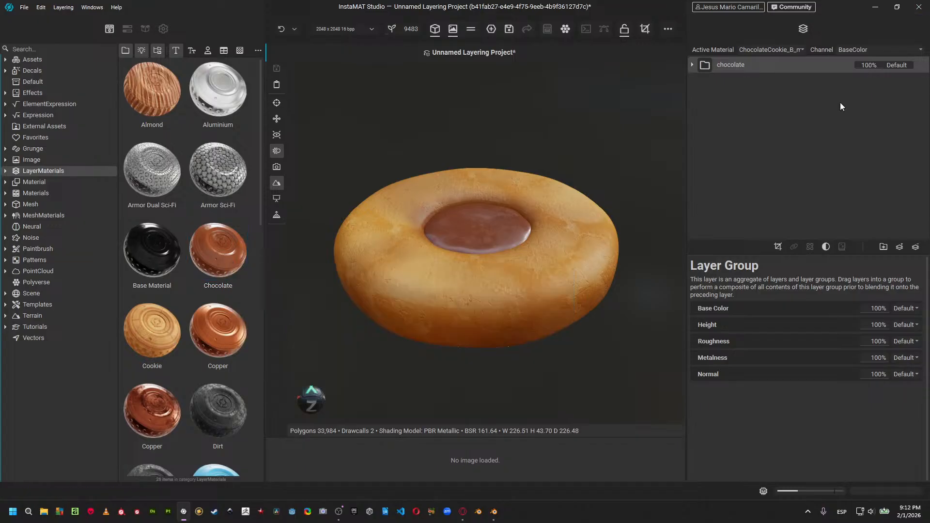
Switch the active material to Cookie_B_Geo, collapse its cookie layer group and rename the group ChocolateTart.
click(777, 51)
click(777, 68)
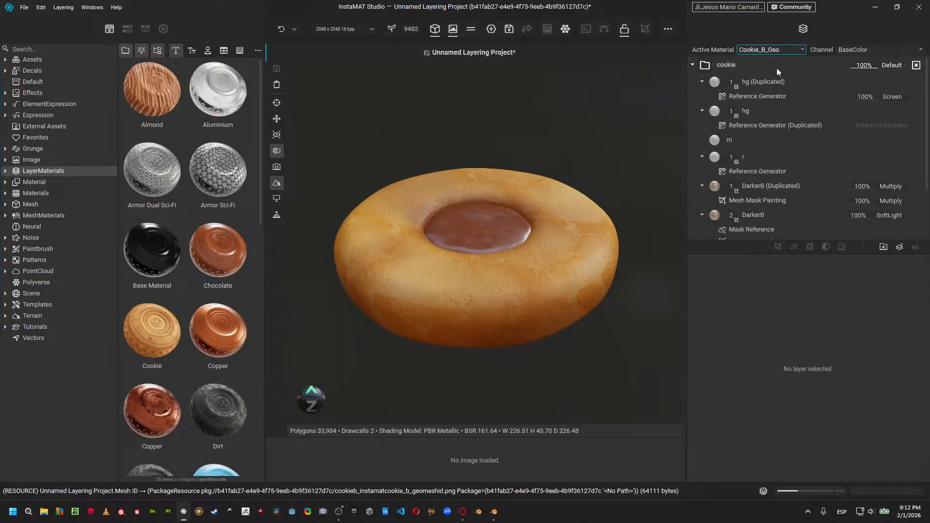
click(693, 64)
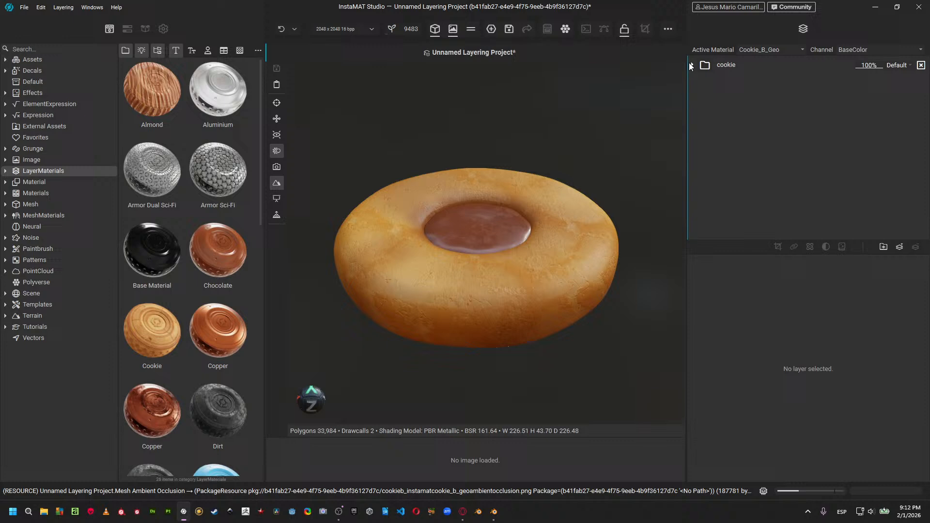
click(728, 65)
click(728, 65)
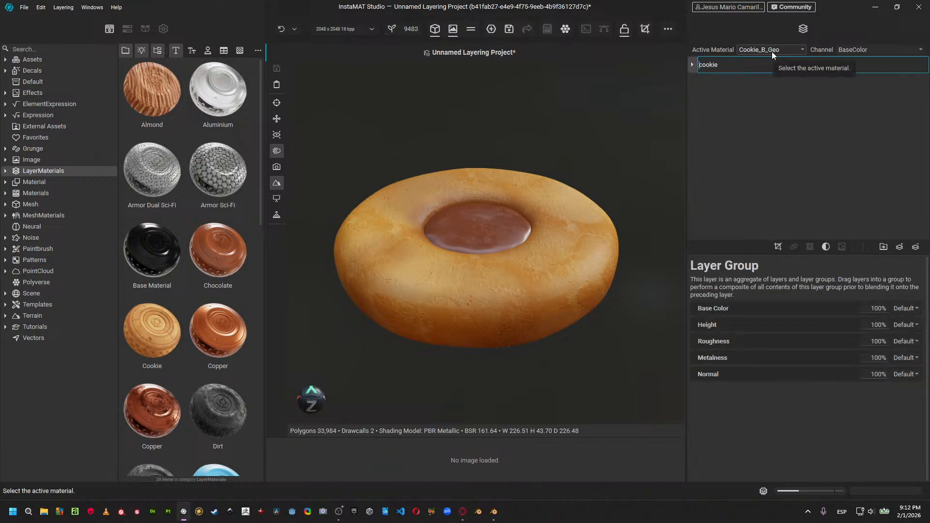
text(ChocolateTart)
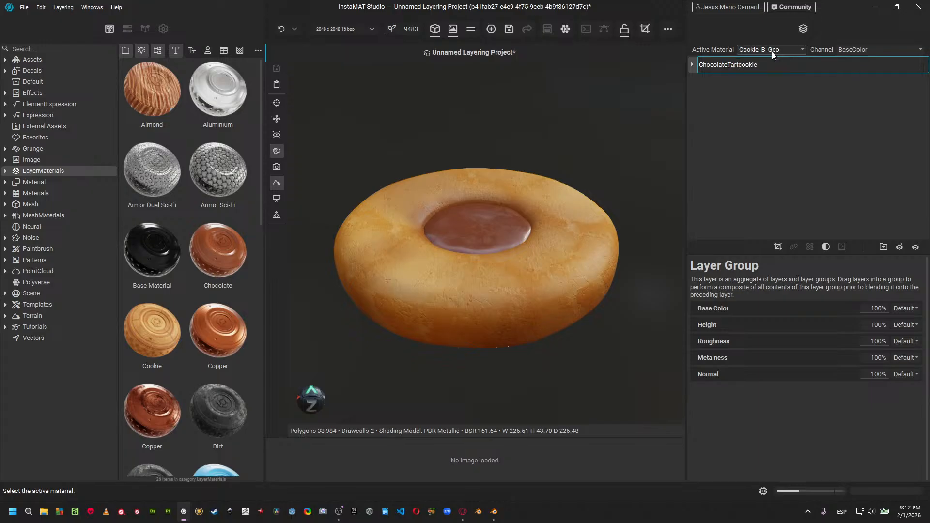
key(shift+Right)
key(Delete)
key(Return)
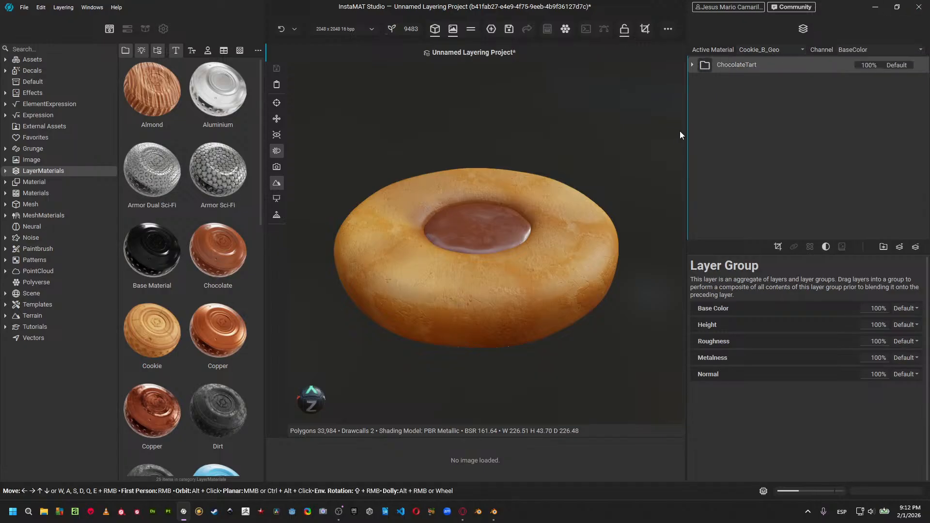
Add the ChocolateTart layer group to the library as a Prefab Material.
right_click(724, 69)
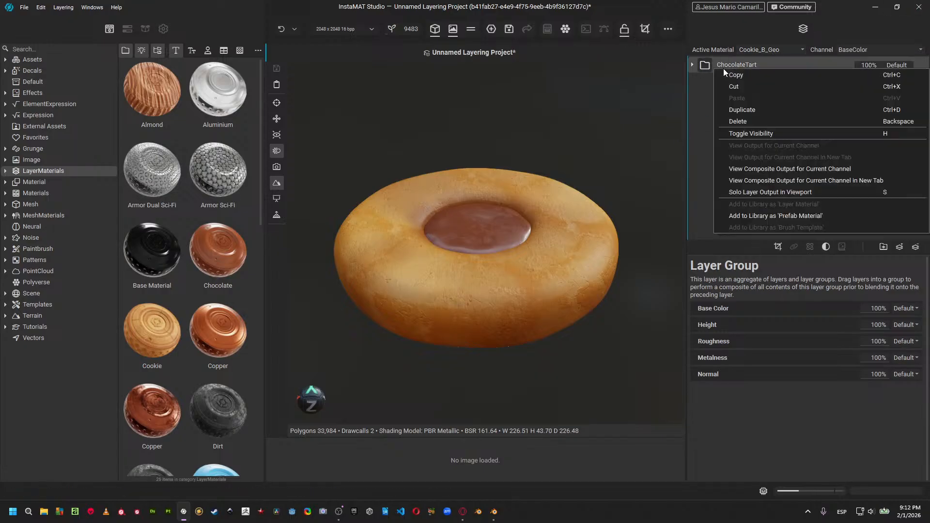
click(763, 216)
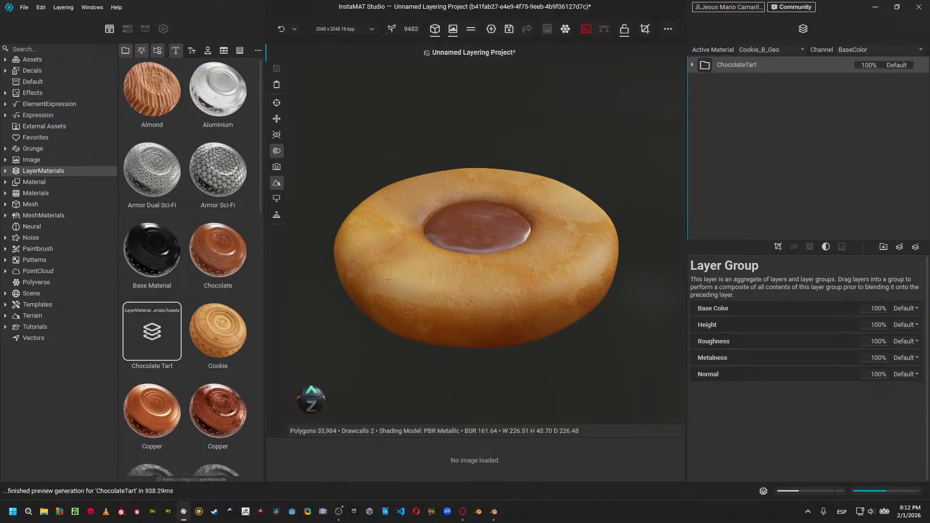
mouse_move(150, 357)
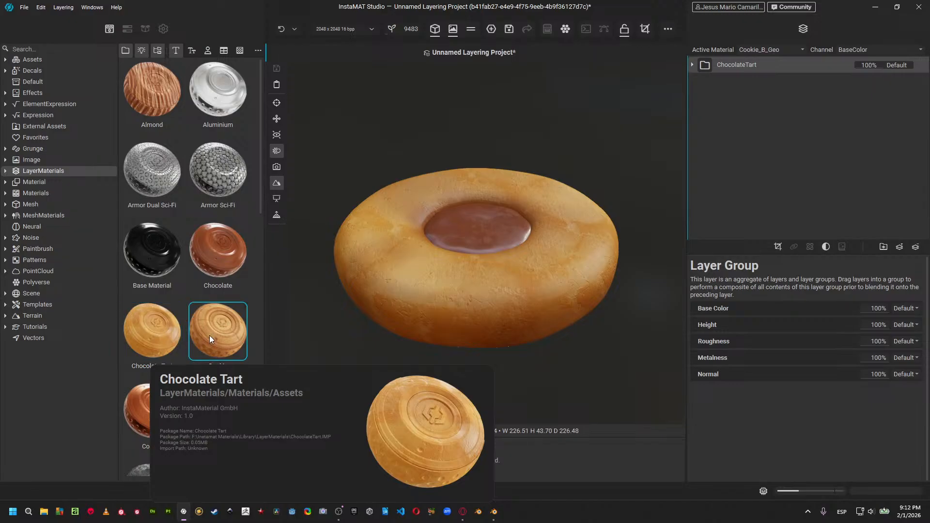
Place the library's Cookie material below ChocolateTart and toggle both groups' visibility to compare them on the mesh, ending with only ChocolateTart shown.
mouse_move(209, 337)
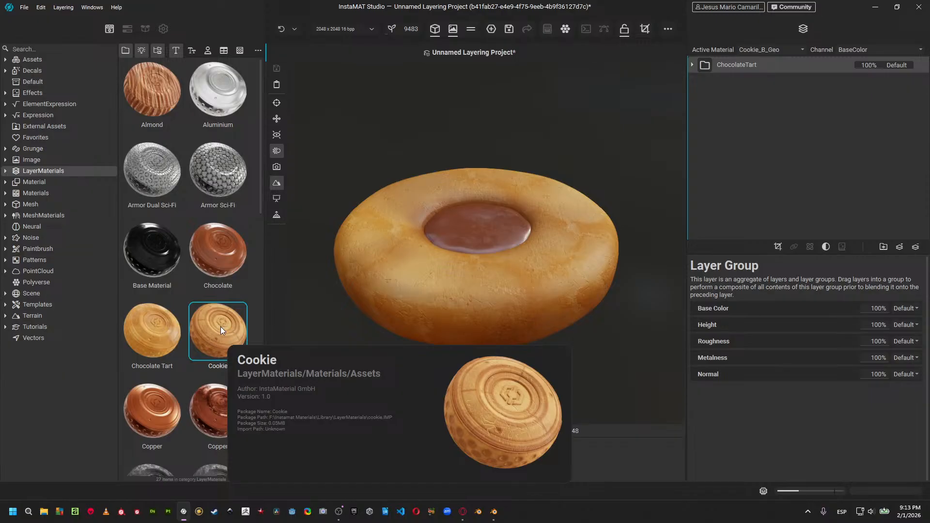
drag(220, 327, 776, 135)
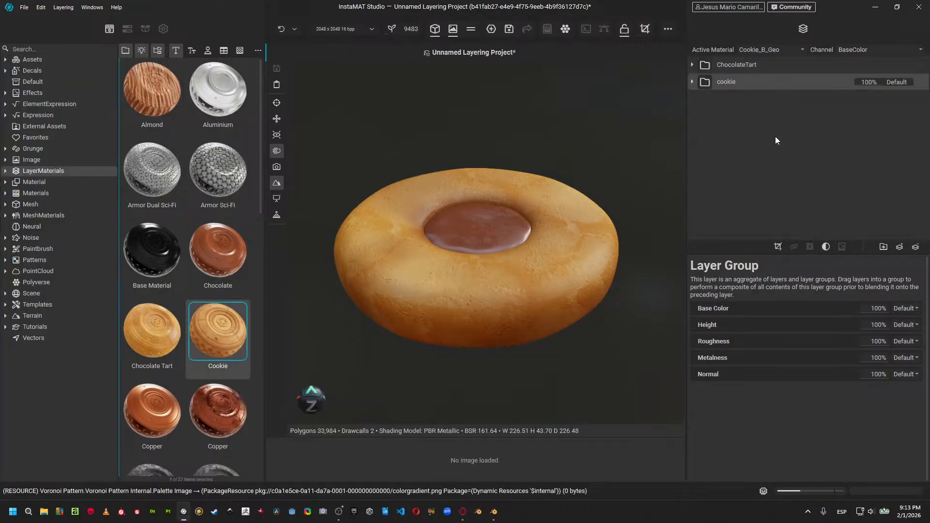
click(921, 64)
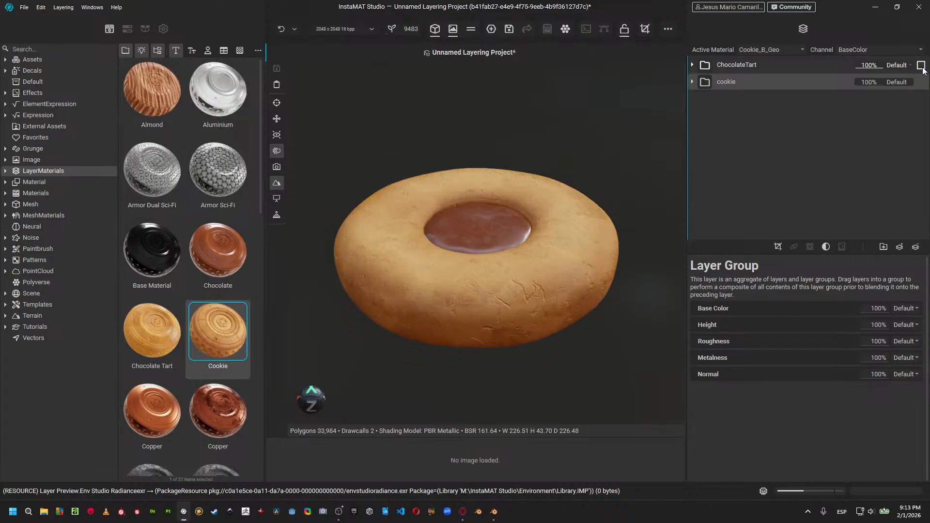
alt+drag(666, 255, 579, 265)
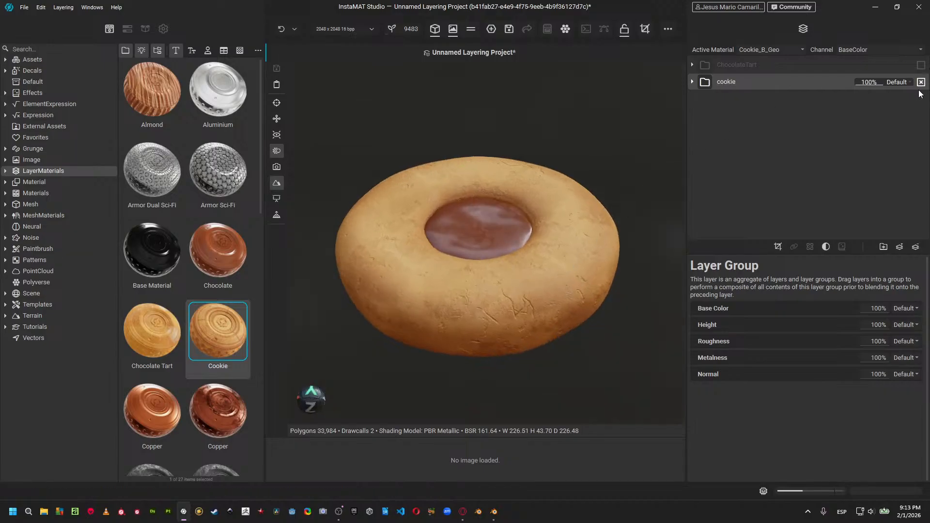
click(921, 82)
alt+drag(609, 289, 576, 287)
alt+drag(528, 312, 518, 256)
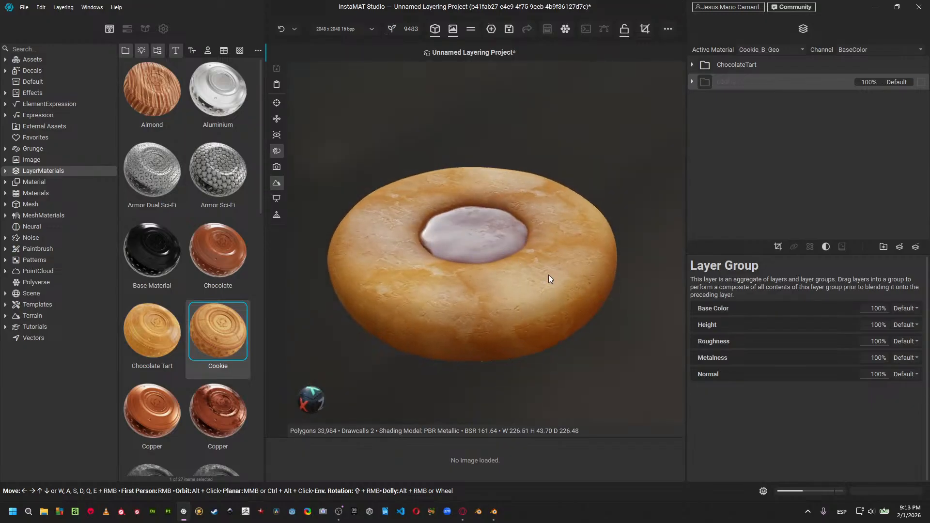
alt+drag(571, 275, 548, 298)
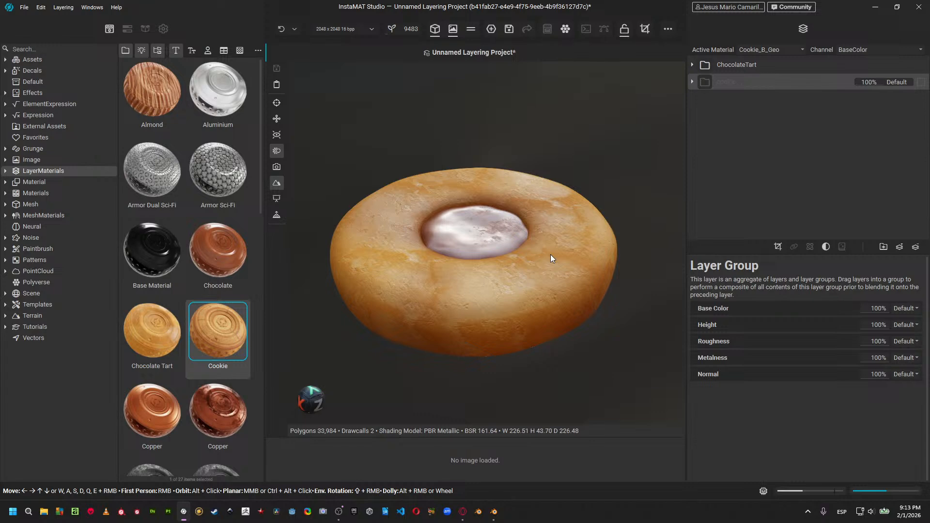
Start saving the package and enter ChocolateTart as its file name.
key(ctrl+s)
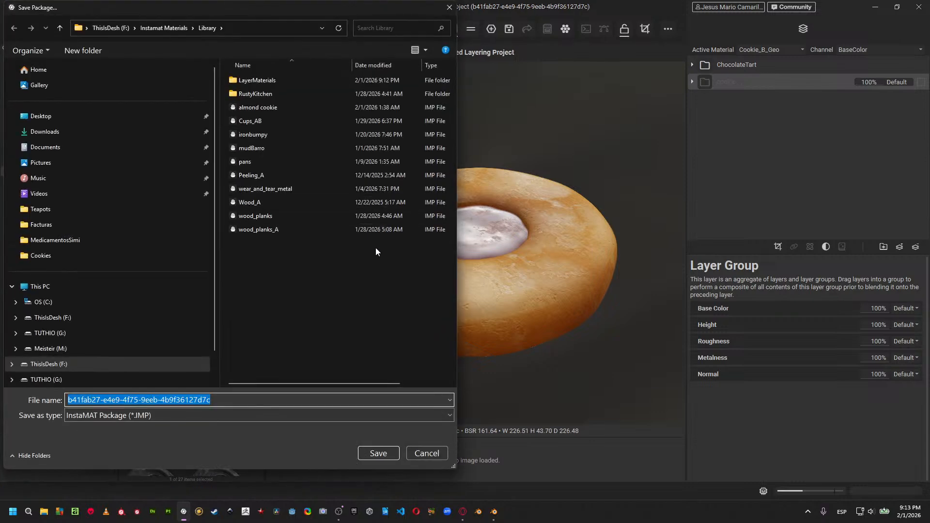
text(co)
key(BackSpace)
text(h)
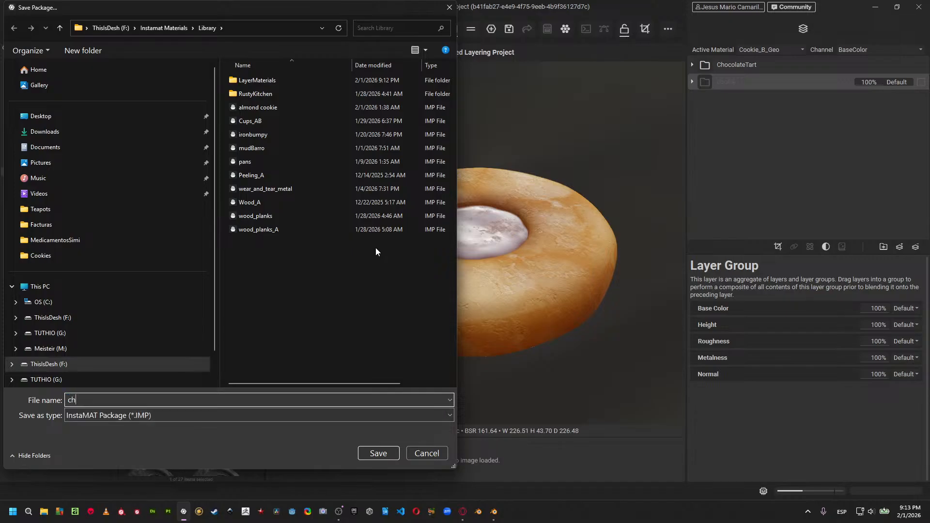
text(ocolate cookie)
key(BackSpace)
key(BackSpace)
key(BackSpace)
key(BackSpace)
key(BackSpace)
key(BackSpace)
key(BackSpace)
text(Tart)
key(Left)
key(Left)
key(Left)
key(Left)
key(shift+Right)
text(C)
click(325, 327)
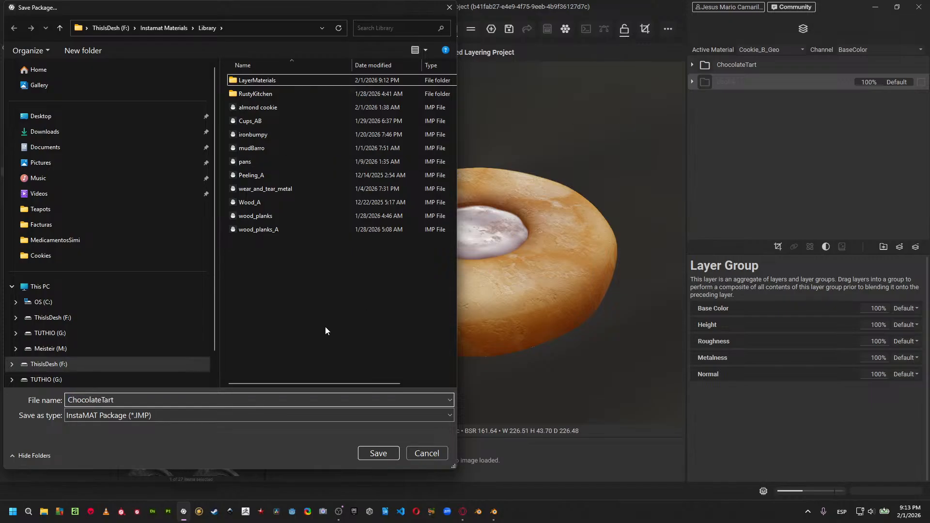
Save the package as an InstaMAT Package in the Tutorials > Cookies folder.
click(95, 255)
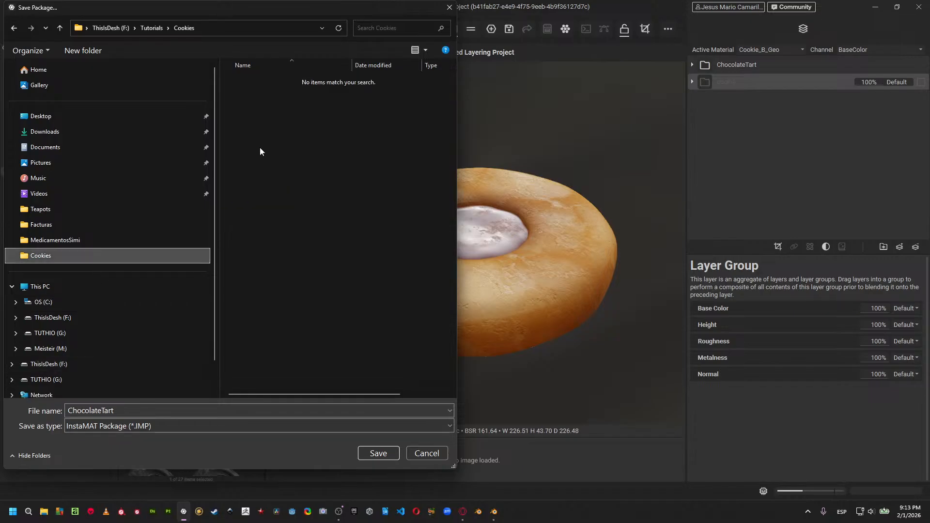
click(383, 453)
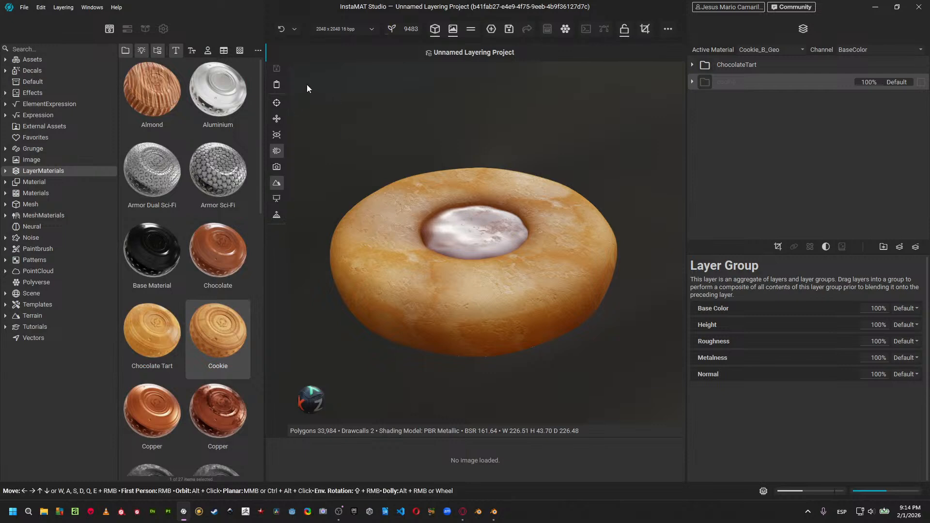
click(25, 8)
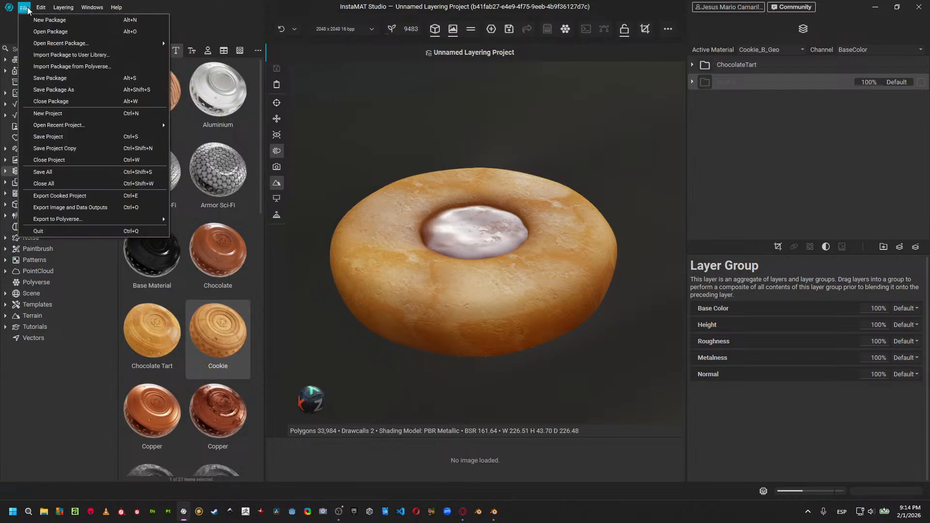
click(279, 198)
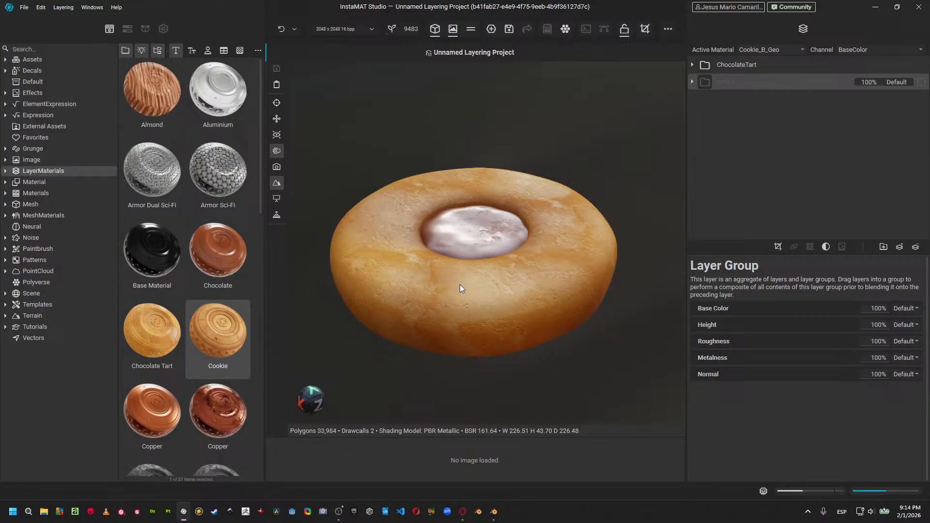
Delete the hidden cookie group from the Cookie_B_Geo layer stack.
click(769, 118)
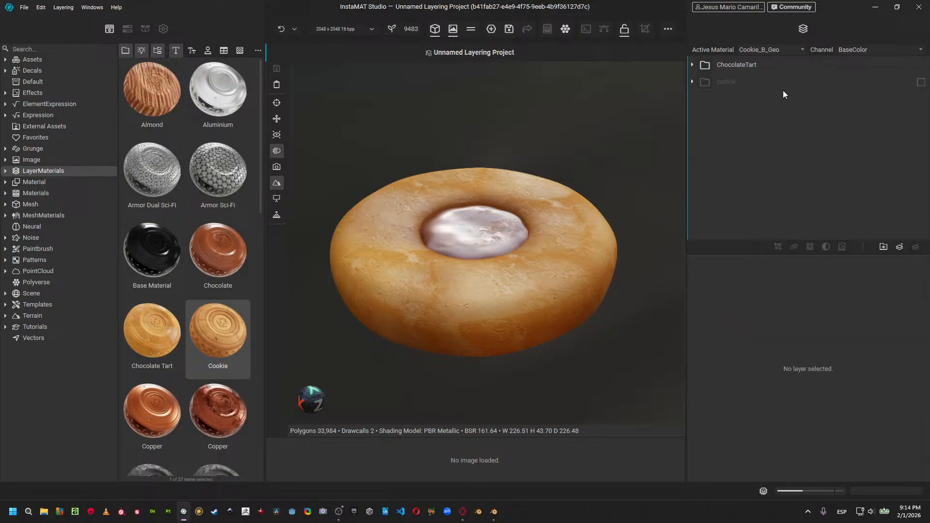
click(777, 83)
key(Delete)
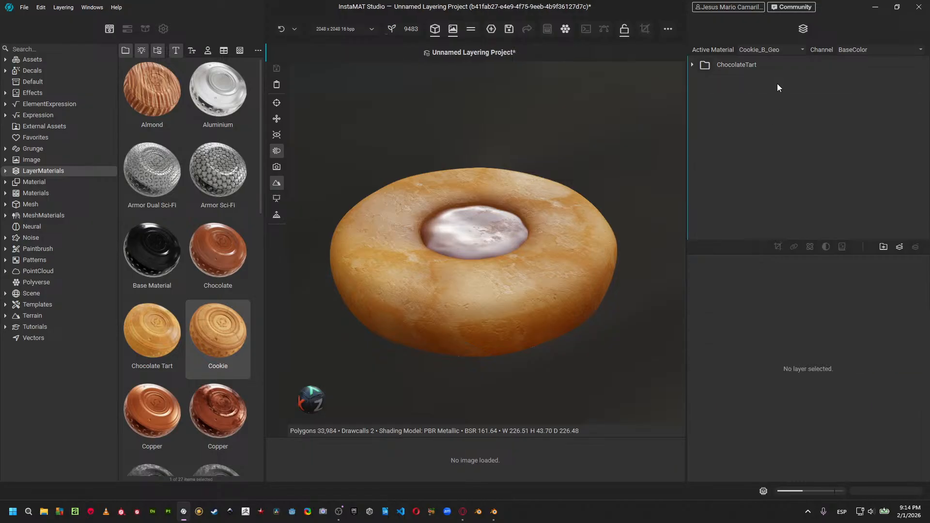
Switch to Blender, change the viewport from wireframe to solid shading and bring the StarButterCookie_Geo mesh into close view.
click(494, 512)
right_click(412, 284)
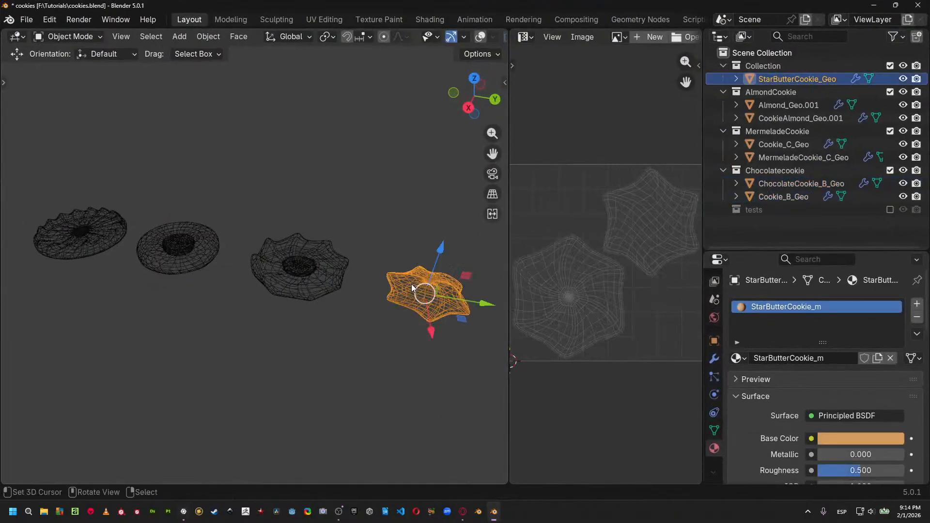
key(z)
click(531, 311)
shift+middle_drag(422, 348, 304, 343)
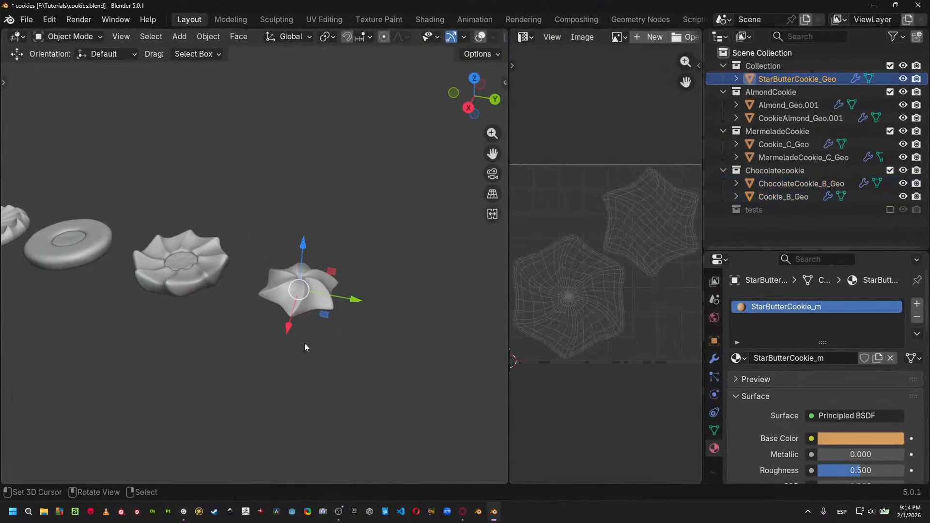
scroll(300, 349, up, 4)
shift+middle_drag(361, 374, 319, 367)
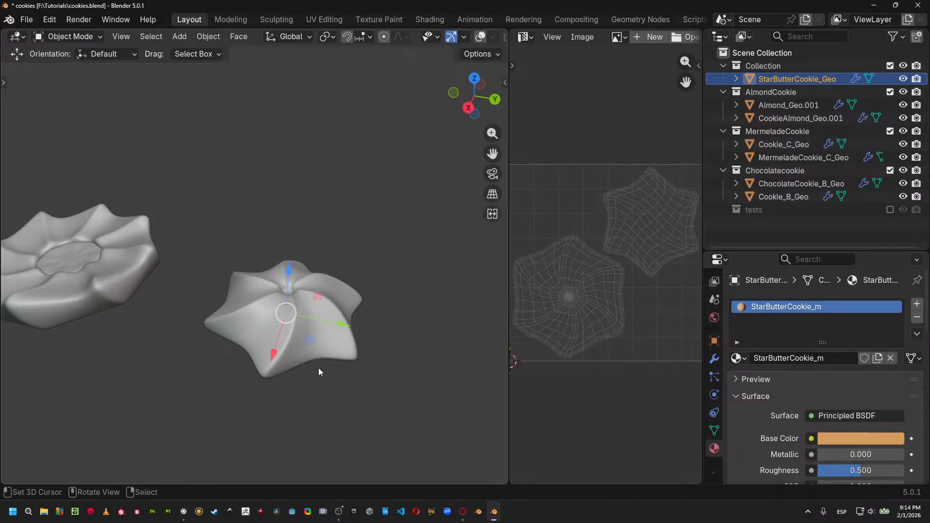
Export the selected StarButterCookie_Geo mesh as an FBX named Starbuttercookie_Instamat.fbx into the Tutorials\Cookies folder.
click(26, 20)
mouse_move(98, 222)
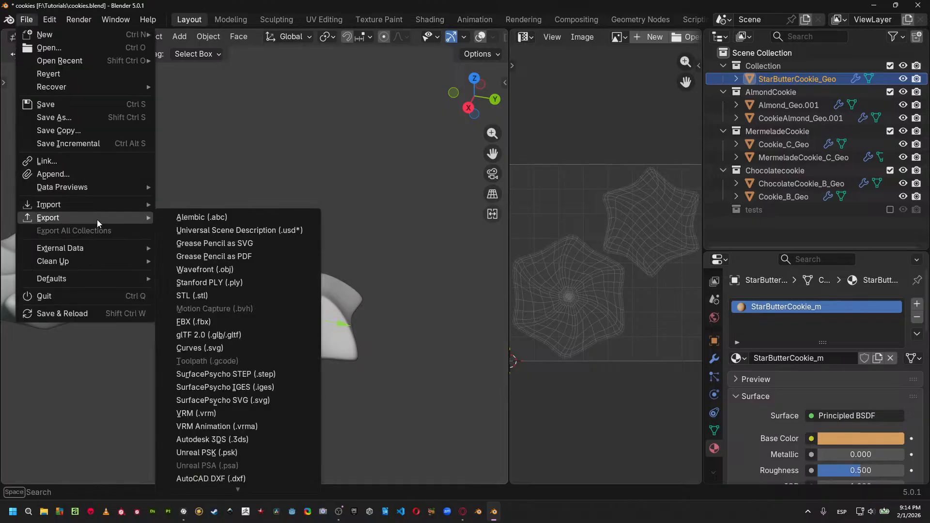
click(254, 322)
click(307, 432)
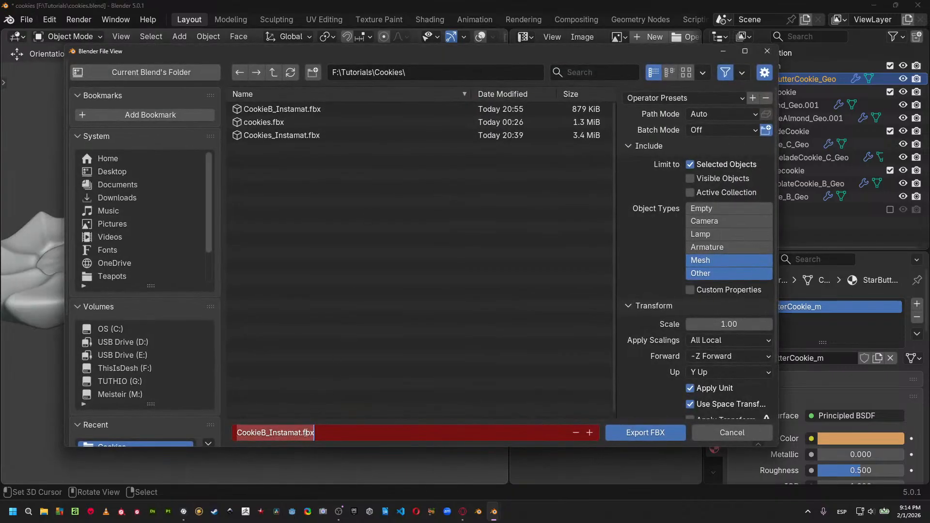
click(237, 433)
drag(237, 433, 266, 433)
text(Star)
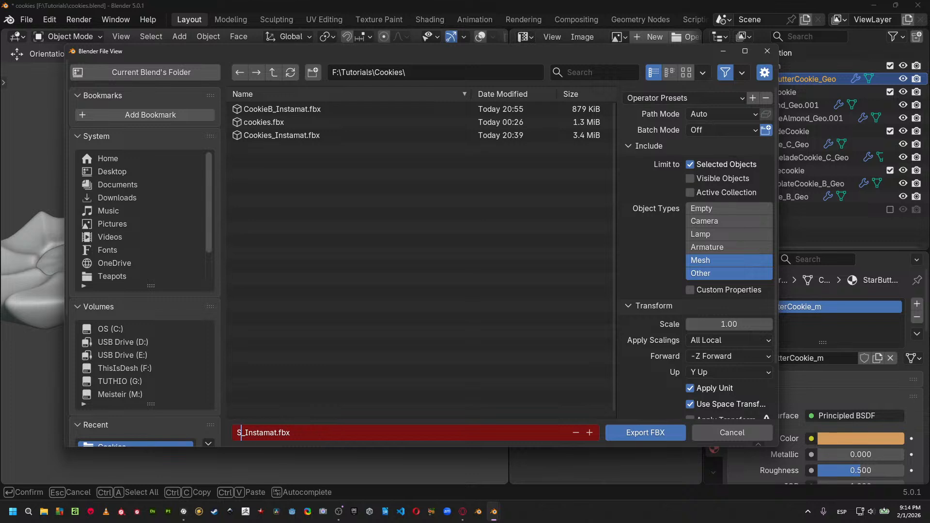
text(buttercookie)
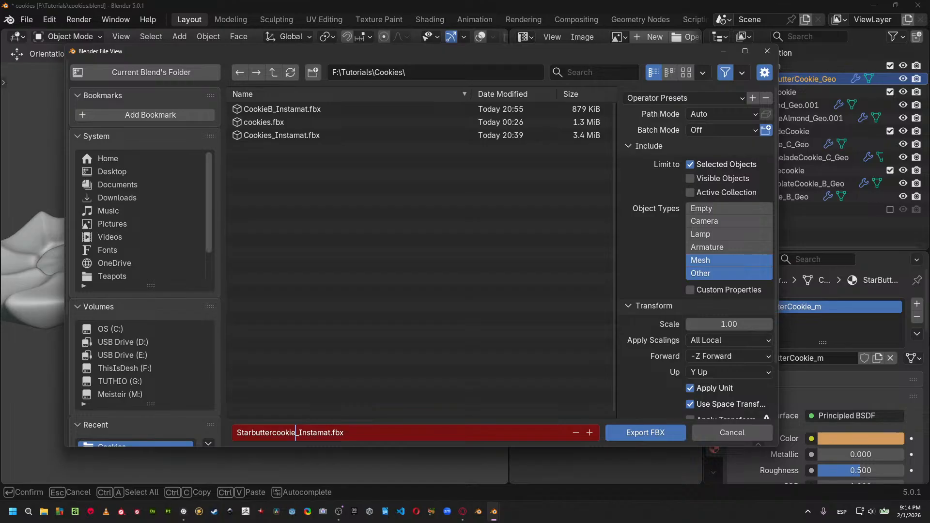
click(633, 439)
click(633, 439)
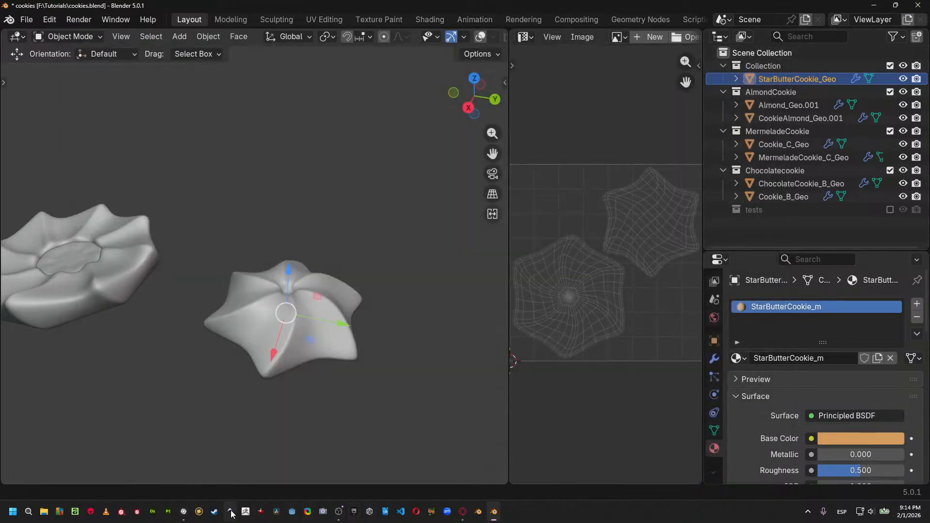
Switch to InstaMAT Studio and create an Asset Texturing project without a template, using Starbuttercookie_Instamat.fbx from the Cookies folder as its mesh.
click(183, 512)
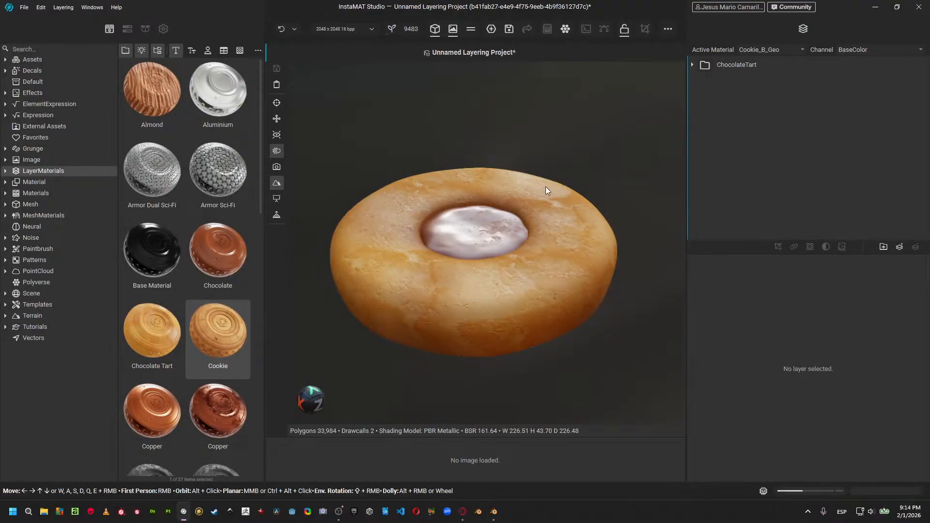
alt+drag(546, 187, 527, 204)
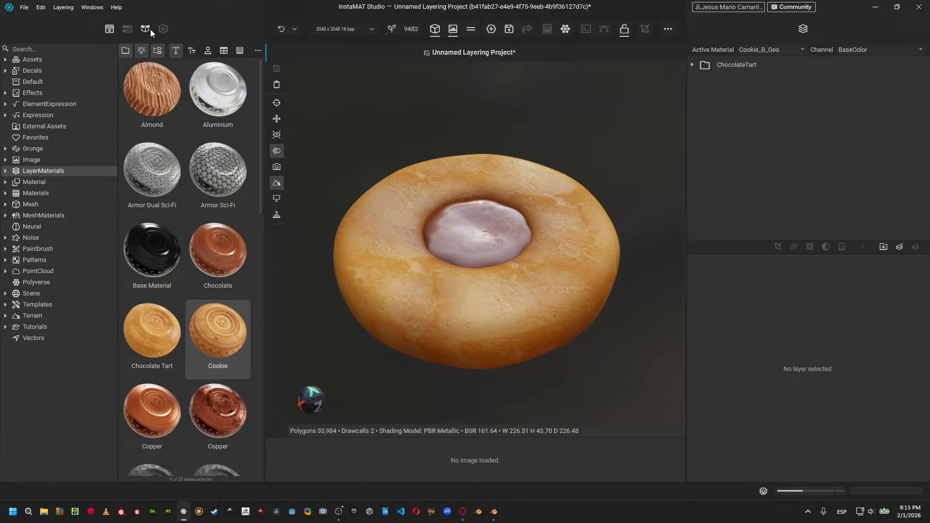
click(28, 10)
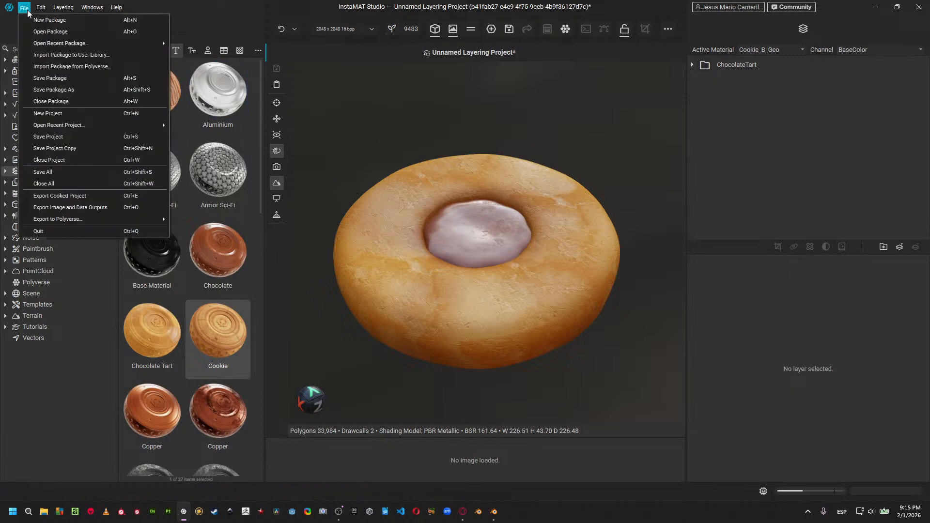
click(107, 117)
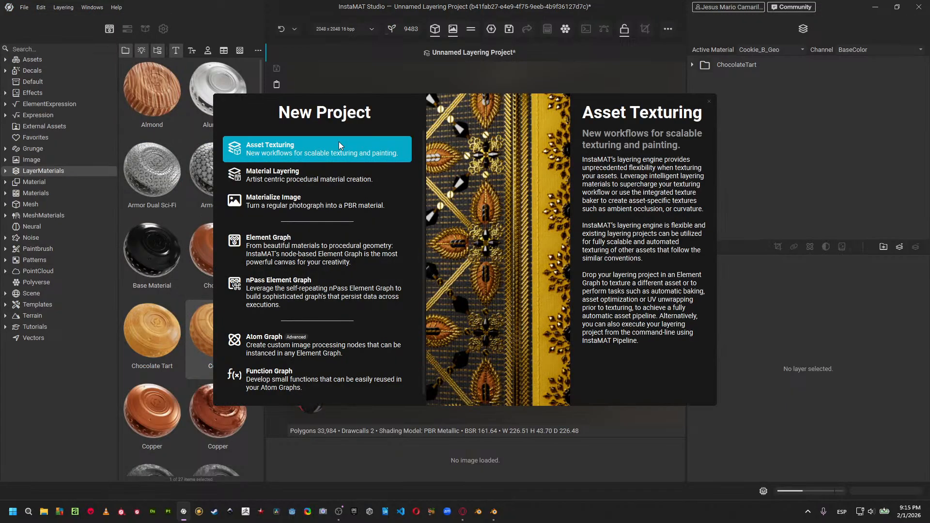
click(338, 142)
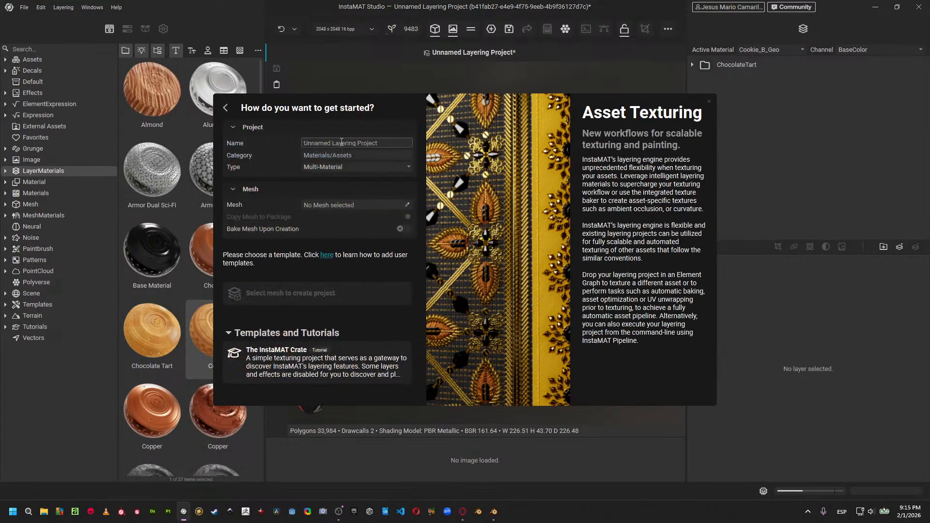
click(406, 205)
click(371, 216)
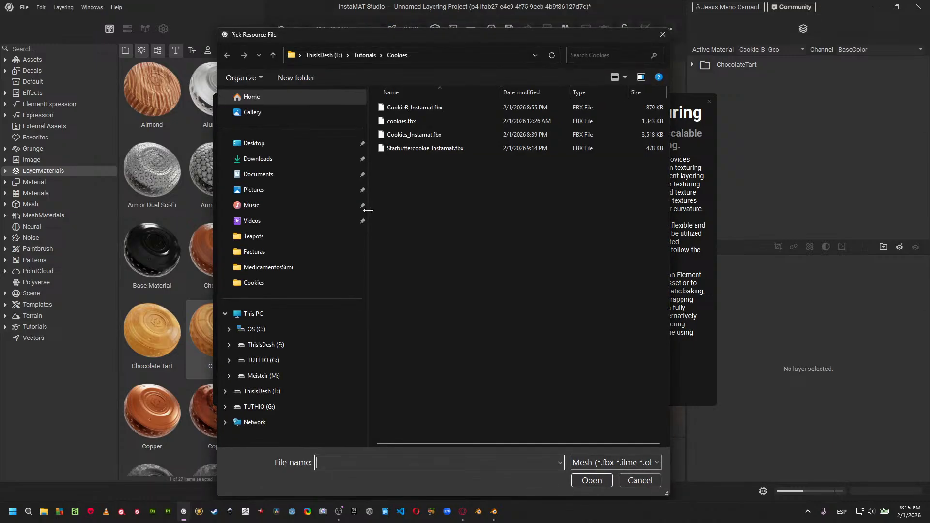
double_click(425, 152)
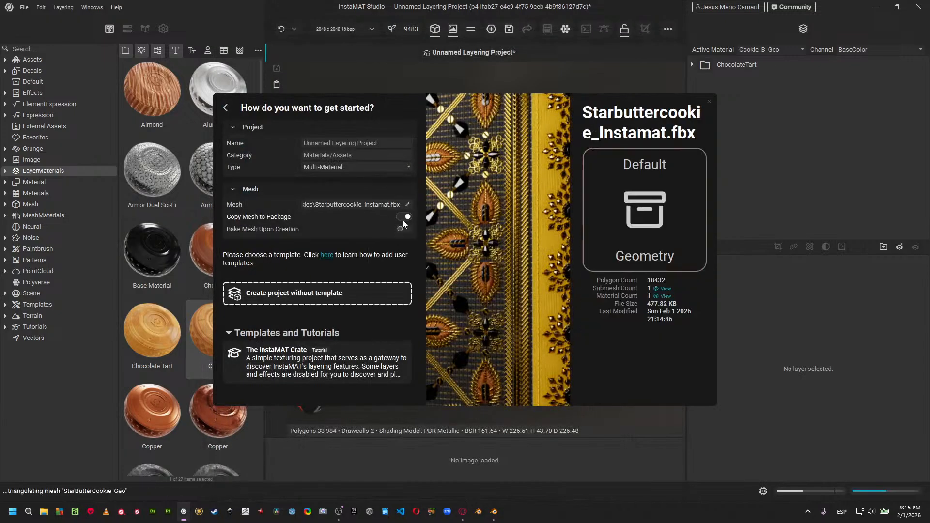
click(349, 293)
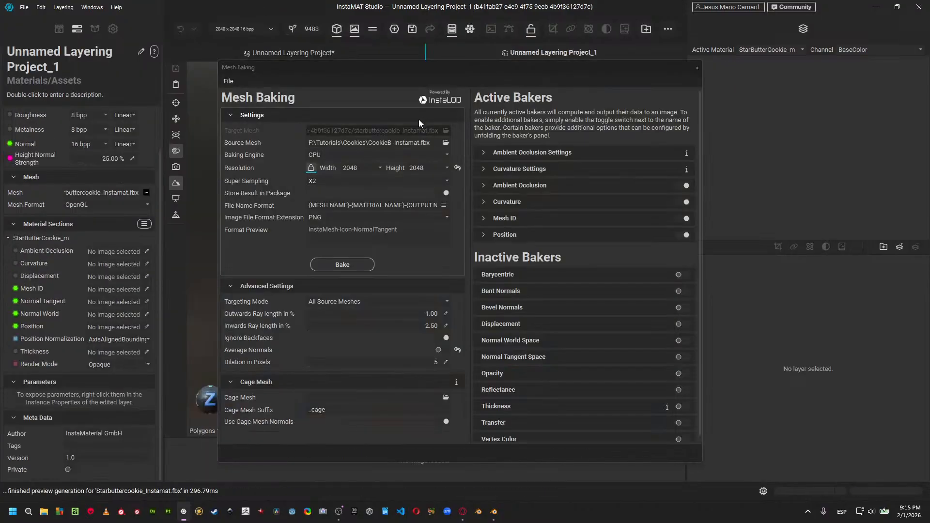
Set the mesh baking source mesh to the local file Starbuttercookie_Instamat.fbx.
click(446, 143)
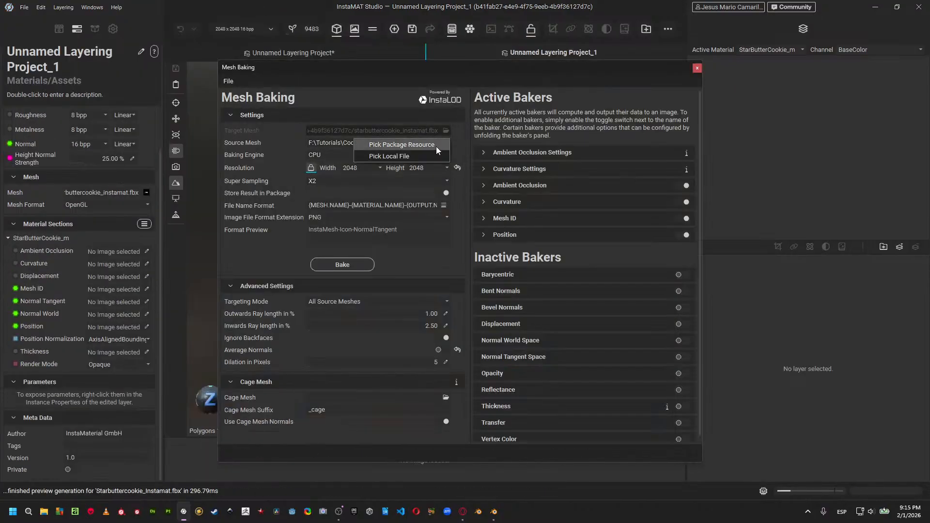
click(426, 155)
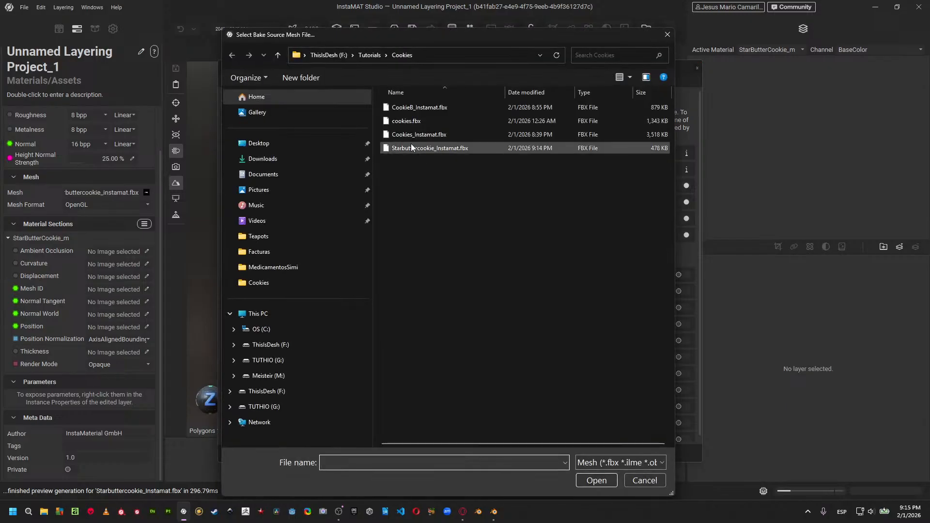
double_click(398, 150)
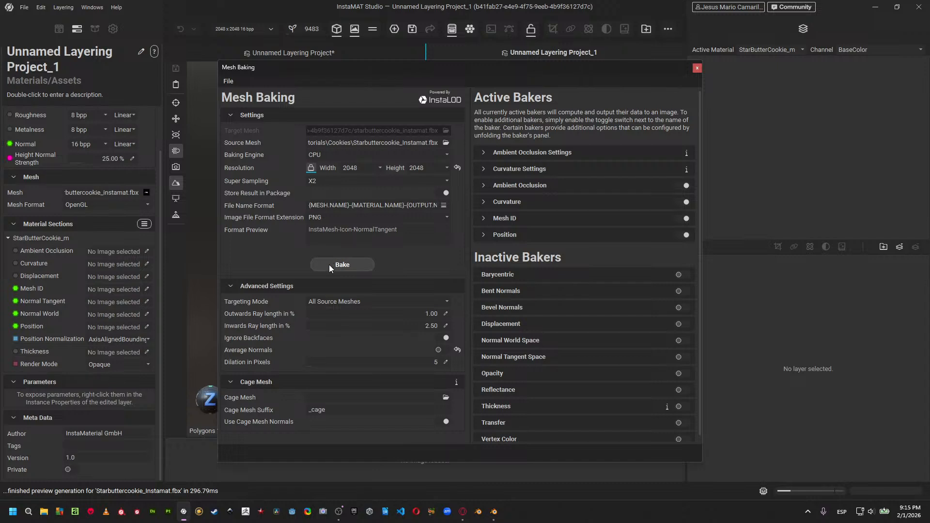
Set the curvature baker's strength to 0.5, sample count to 32 and radius to 25%.
click(514, 201)
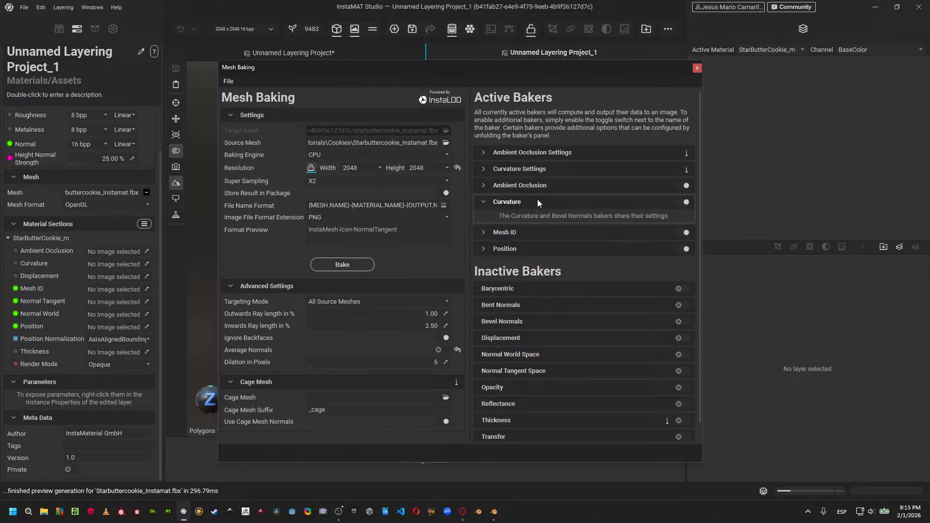
click(523, 170)
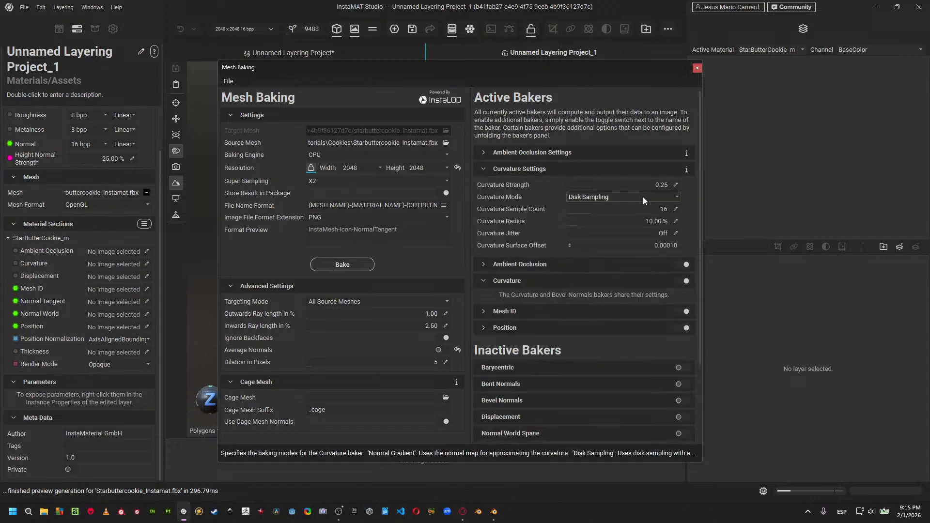
click(676, 185)
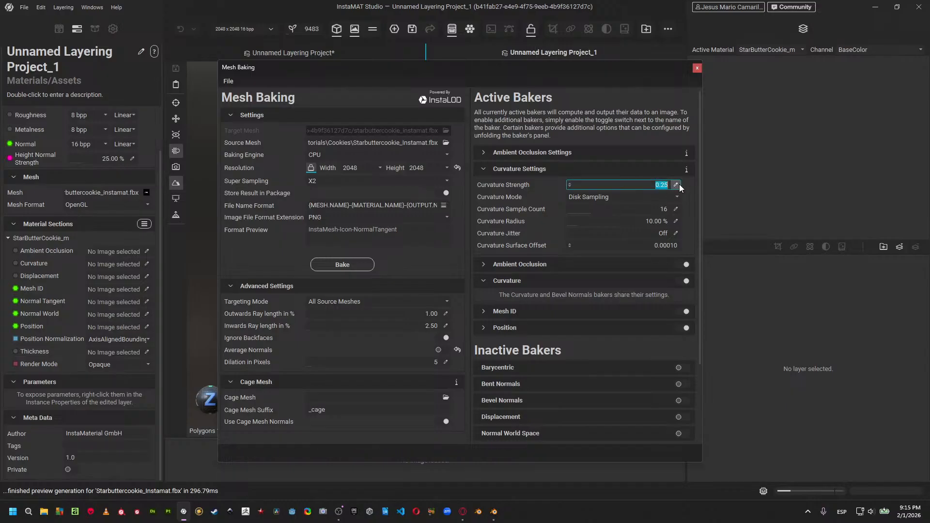
text(0.5)
key(Return)
click(676, 210)
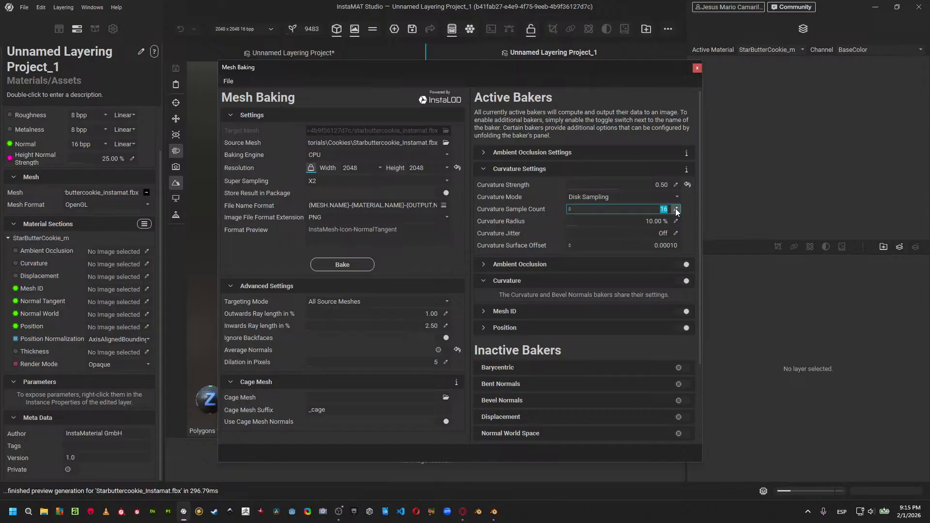
text(32)
key(Return)
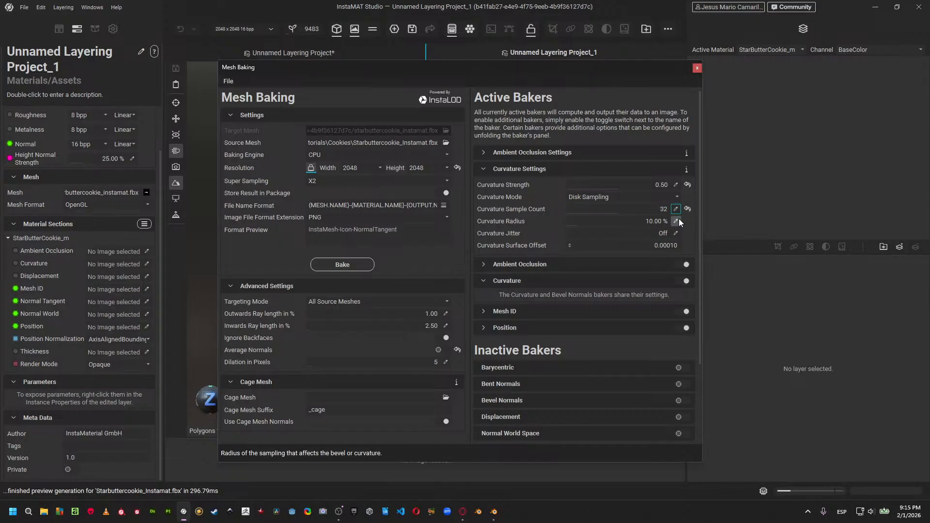
click(678, 220)
text(25)
key(Return)
Set the ambient occlusion sample count to 32, bake the mesh maps and close the mesh baking window.
click(543, 156)
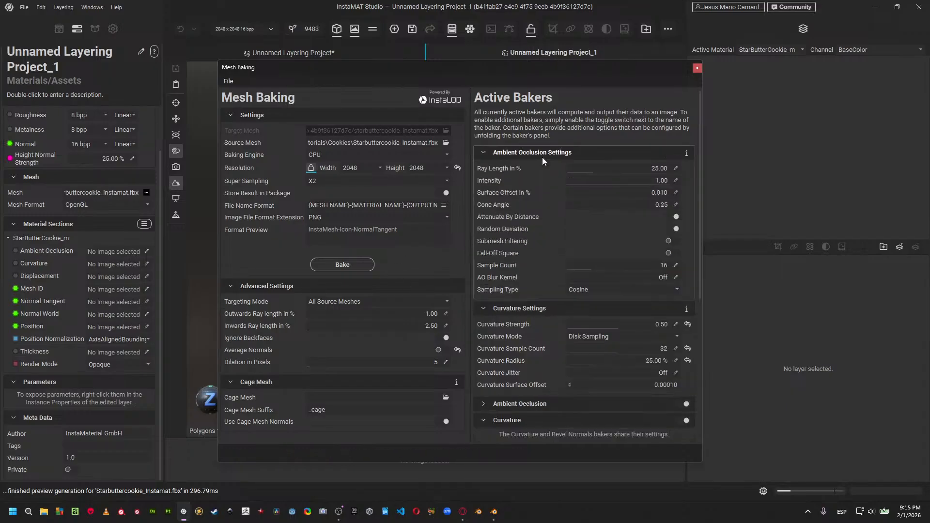
click(677, 265)
text(32)
key(Return)
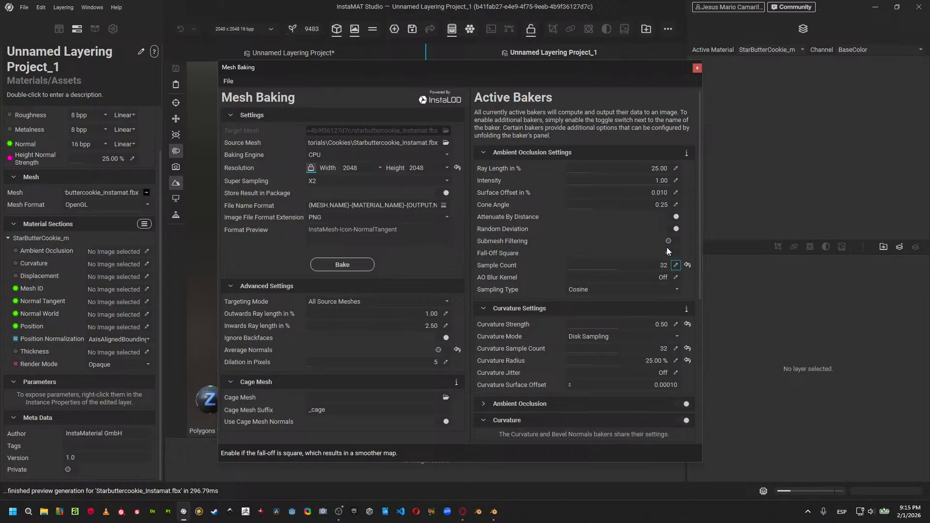
click(337, 264)
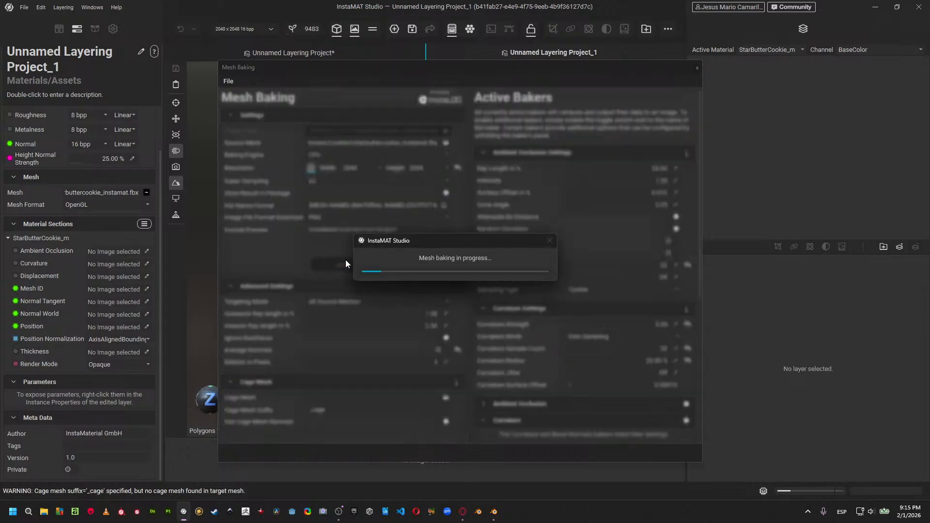
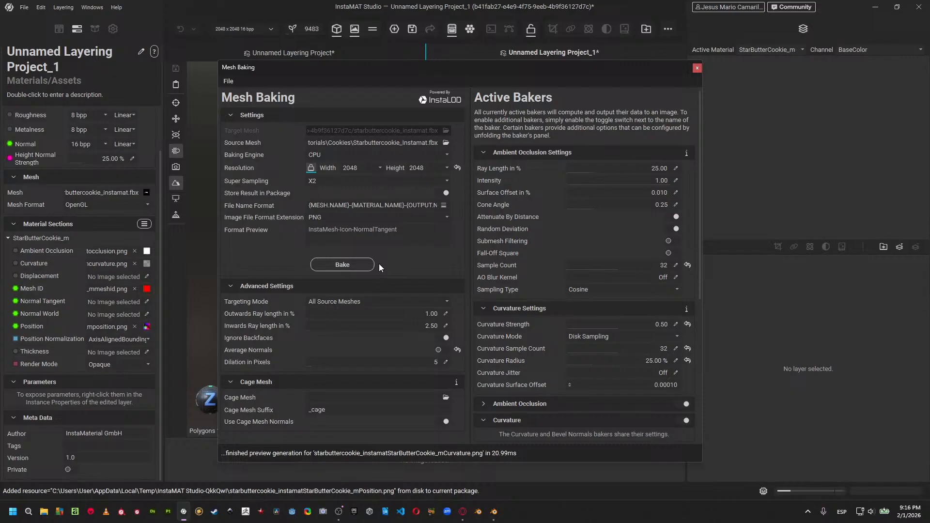
click(698, 68)
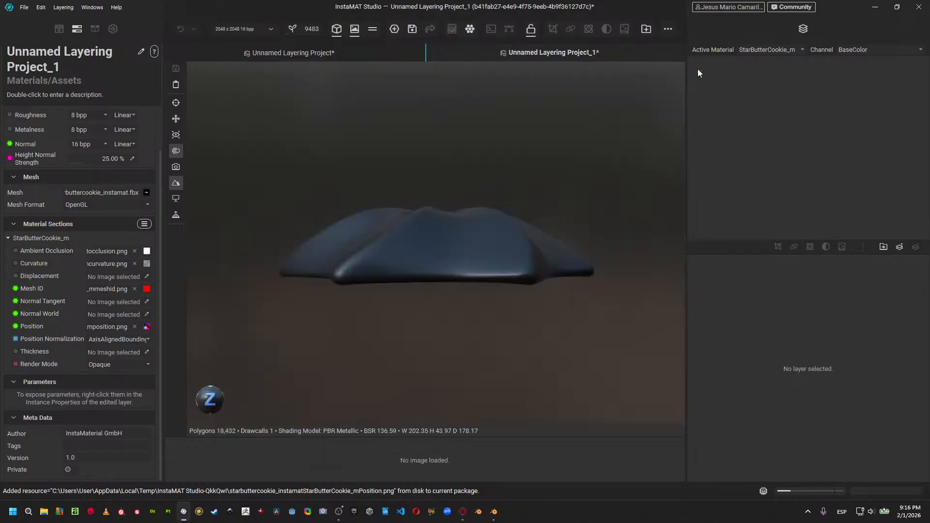
Apply the Cookie layer material from the library to the star cookie's empty layer stack and inspect it up close.
alt+drag(449, 264, 453, 302)
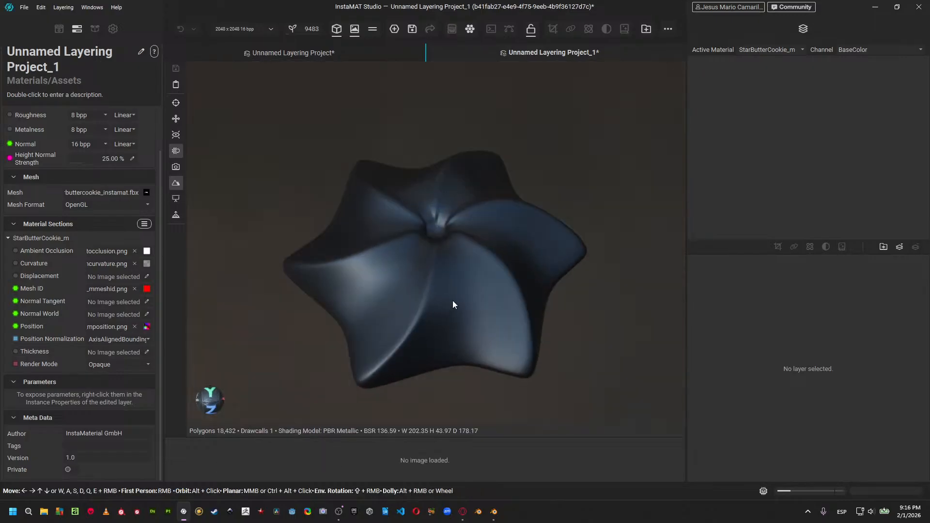
click(65, 30)
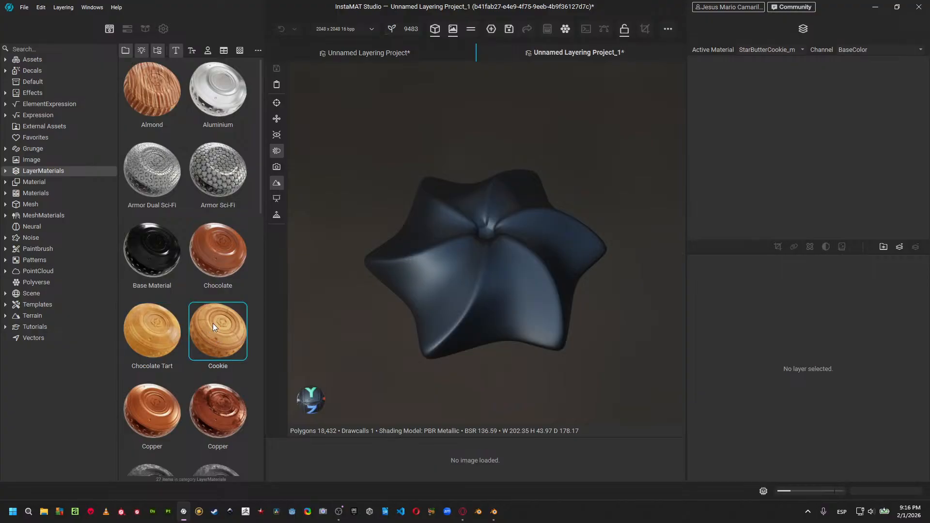
mouse_move(213, 324)
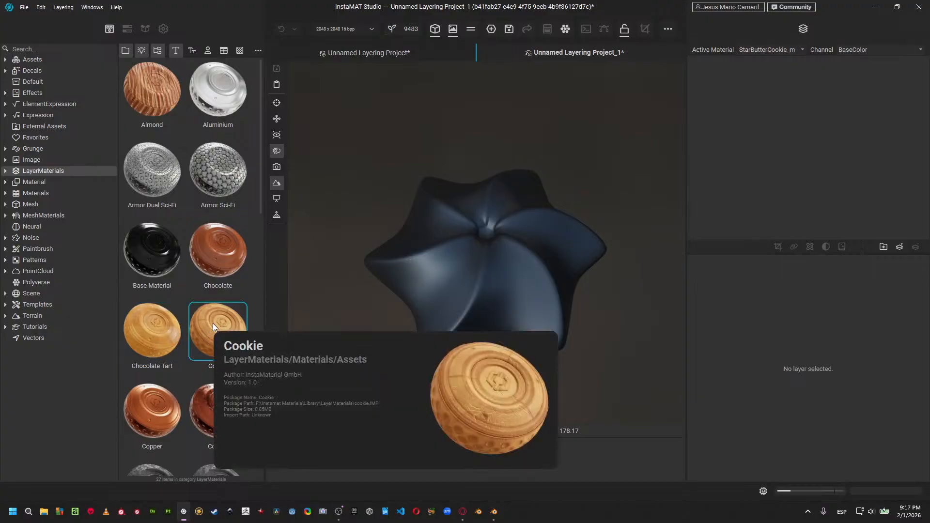
drag(213, 324, 810, 170)
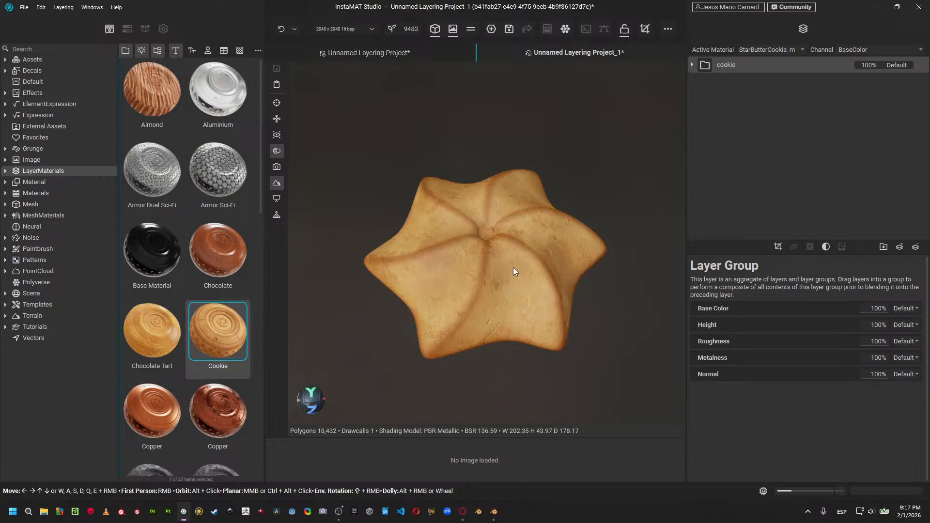
alt+drag(514, 271, 482, 255)
scroll(483, 266, up, 3)
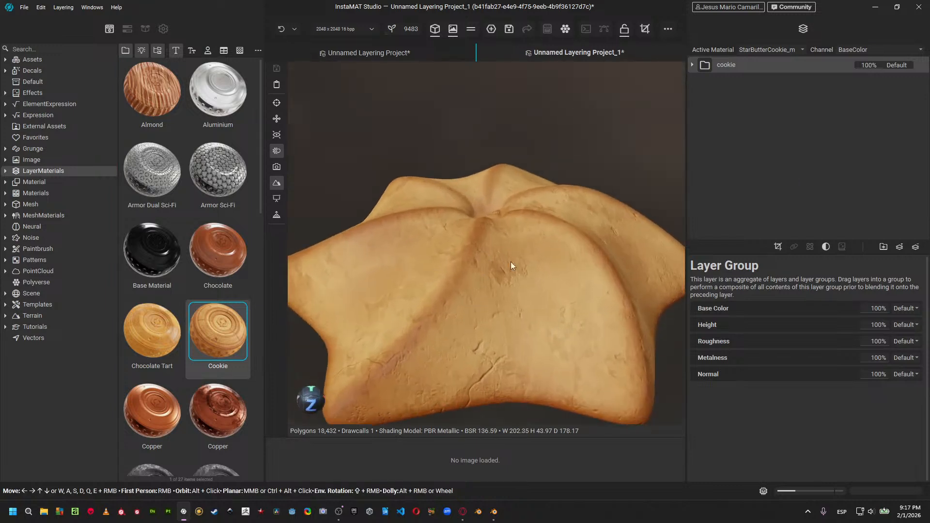
Expand the cookie layer group, enlarge the layer stack area and select the first Mesh Projected Mask of the hgB layer.
click(693, 64)
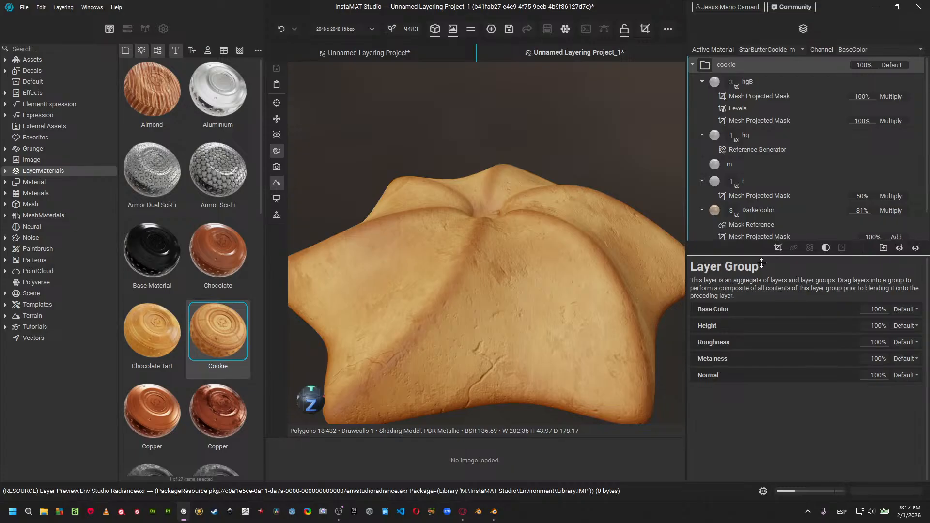
drag(765, 256, 765, 347)
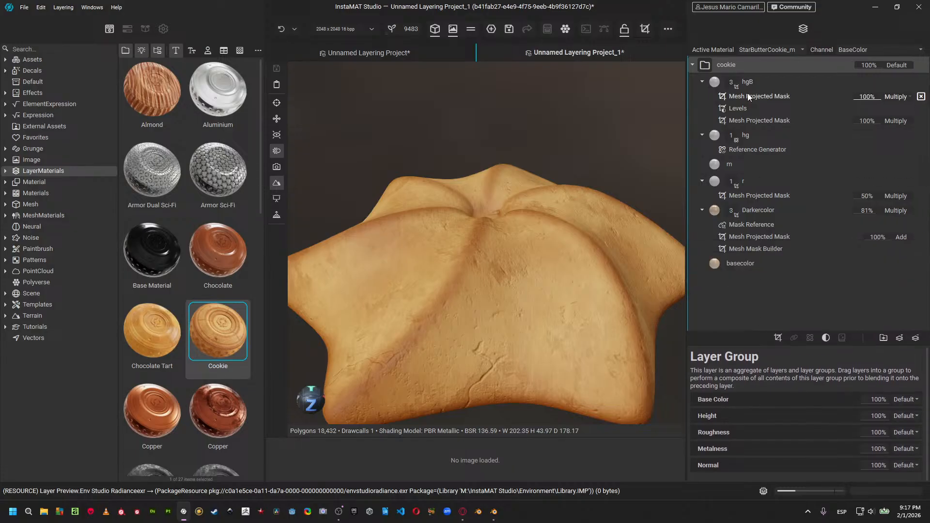
click(769, 98)
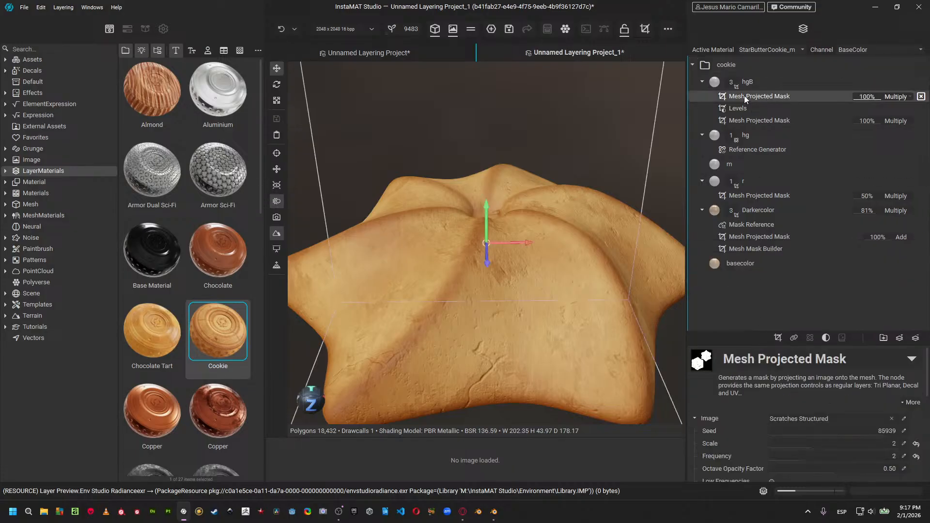
right_click(802, 218)
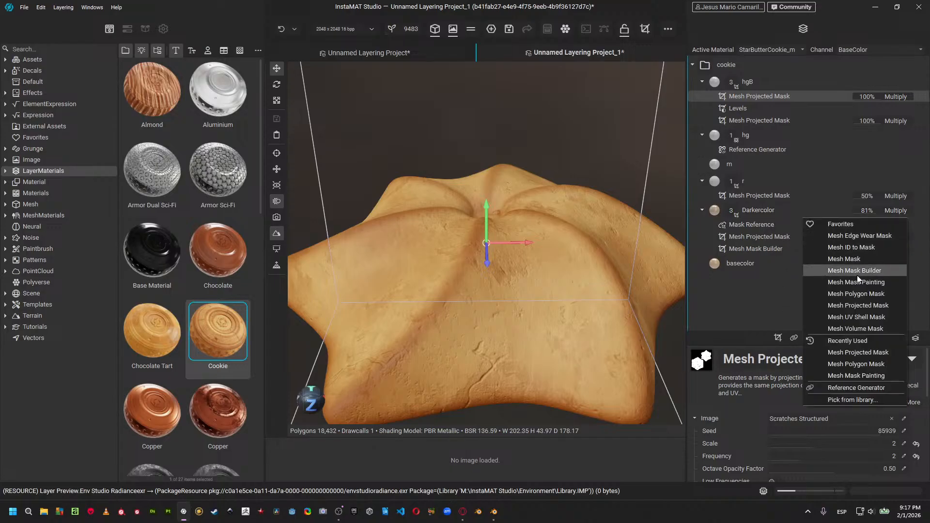
click(863, 305)
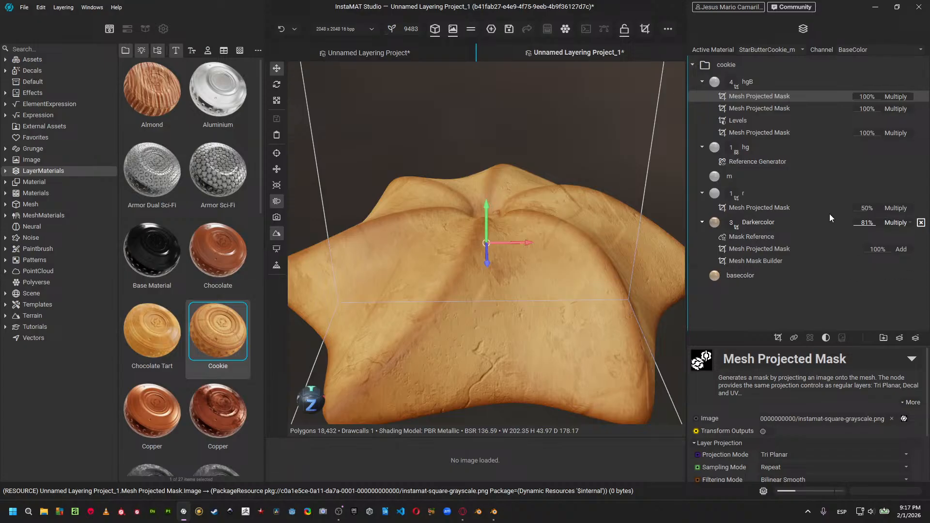
key(Delete)
Duplicate the hgB layer and remove all masks and the Levels adjustment from the copy.
click(762, 87)
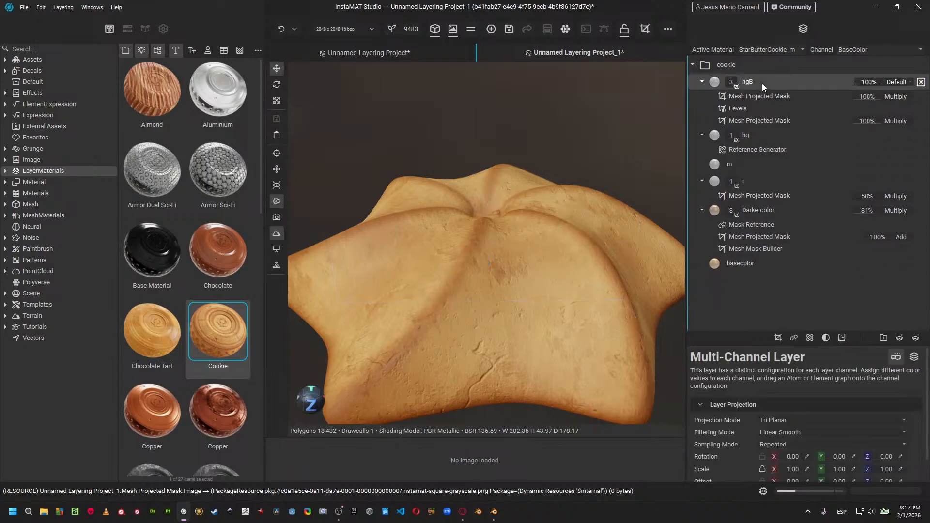
key(ctrl+d)
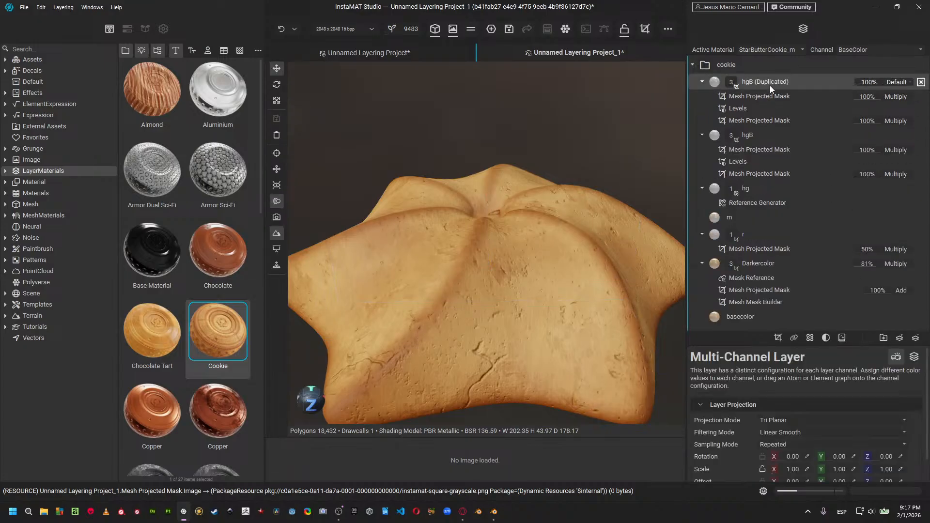
click(771, 121)
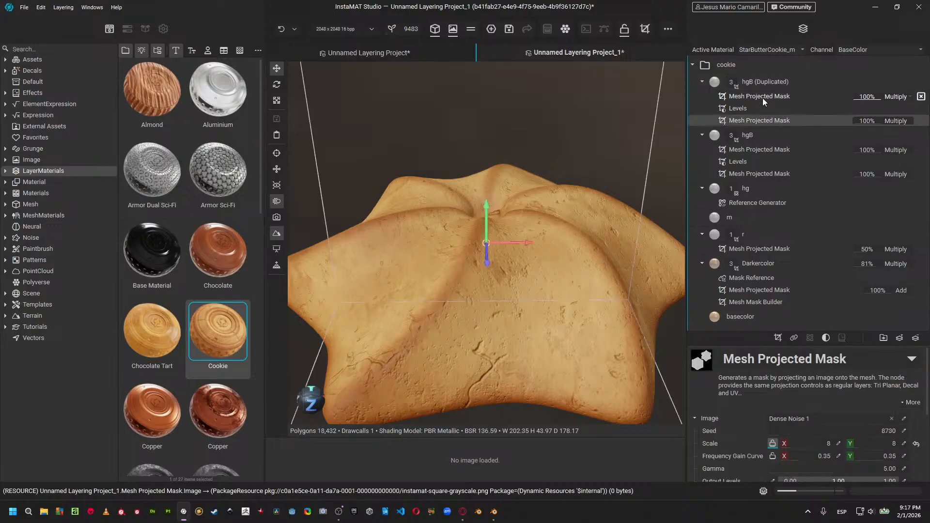
ctrl+click(763, 98)
key(Delete)
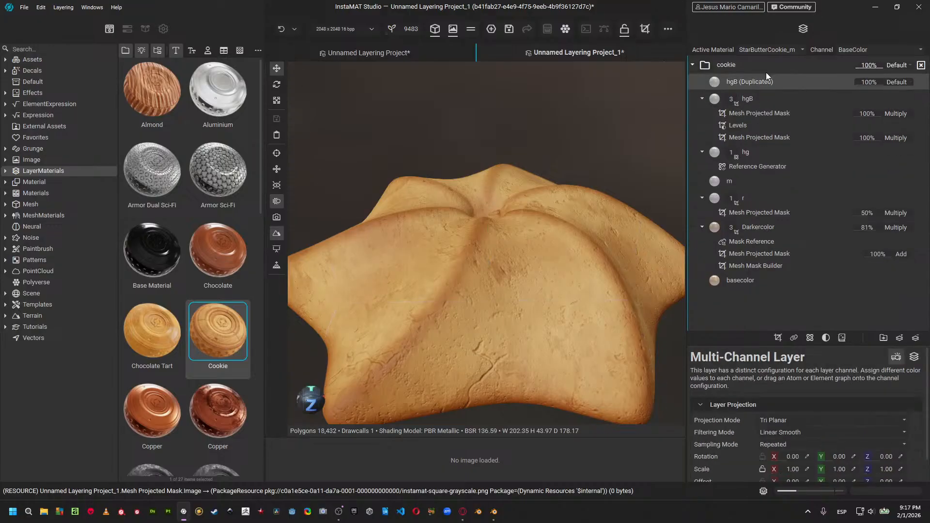
Add a Mesh Projected Mask to the duplicated hgB layer and assign the Dense Noise 2 library noise as its image.
key(m)
click(801, 154)
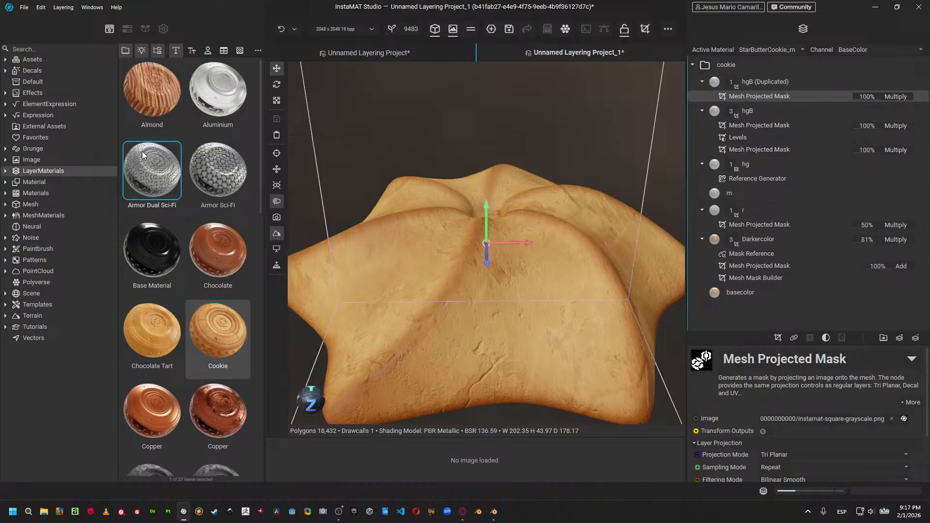
click(46, 236)
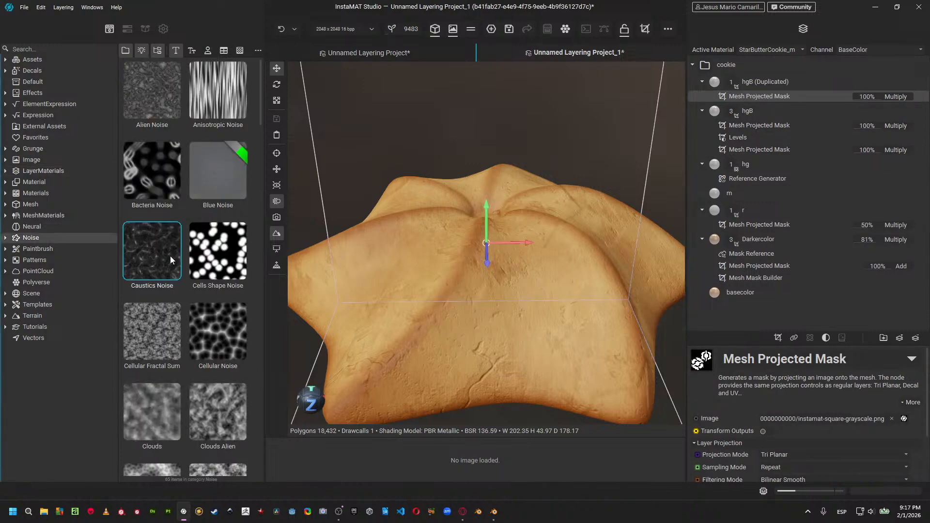
scroll(214, 377, down, 3)
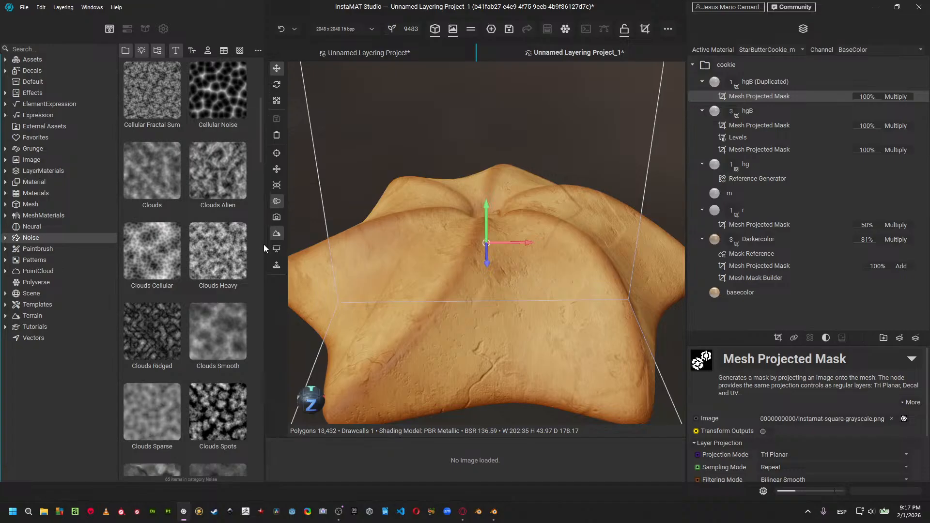
drag(264, 252, 371, 236)
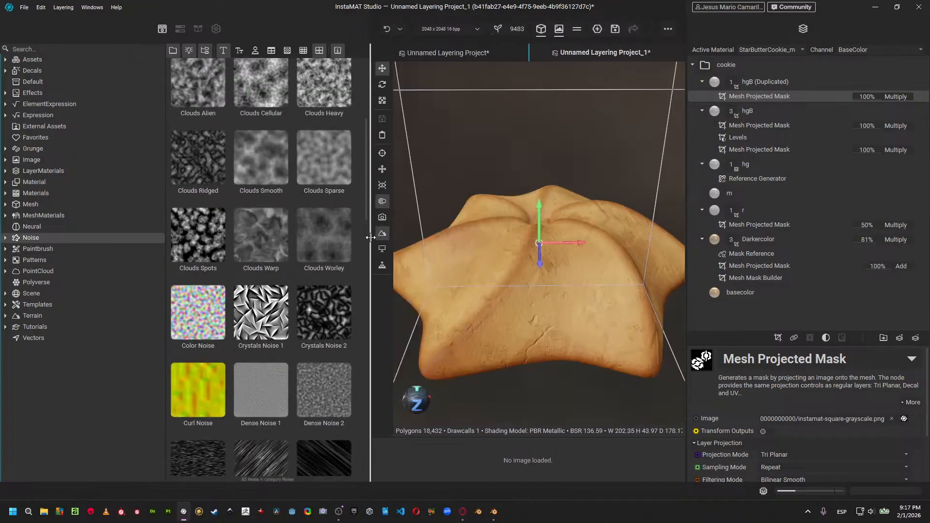
mouse_move(312, 377)
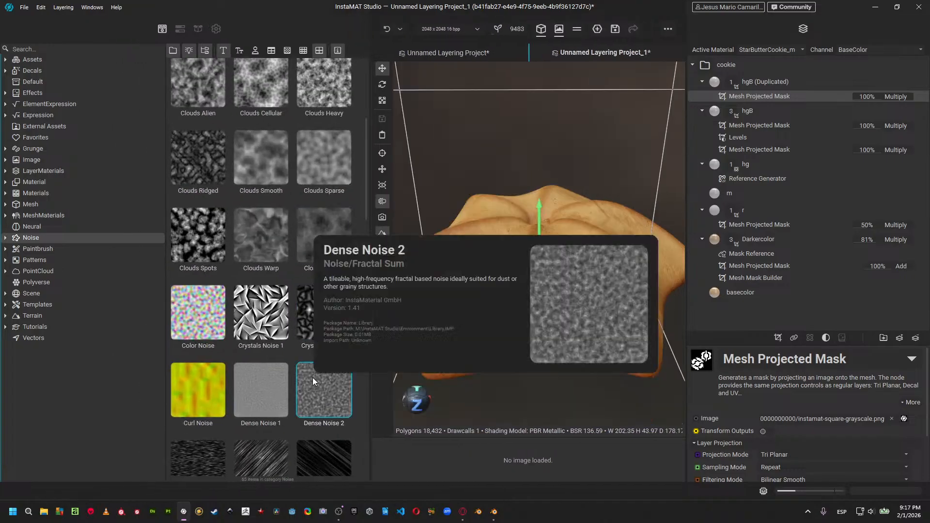
drag(312, 383, 777, 421)
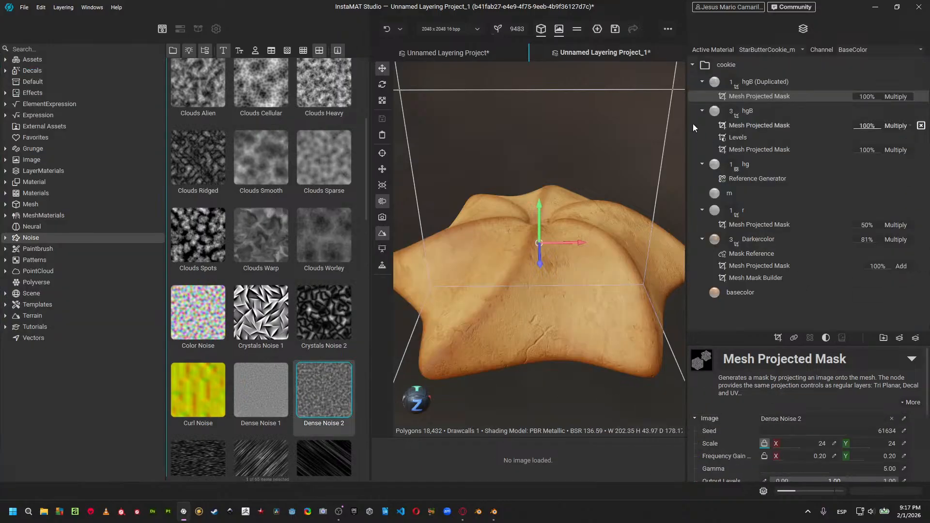
Compare the Height channel settings of the duplicated hgB layer with those of the original hgB layer.
click(717, 84)
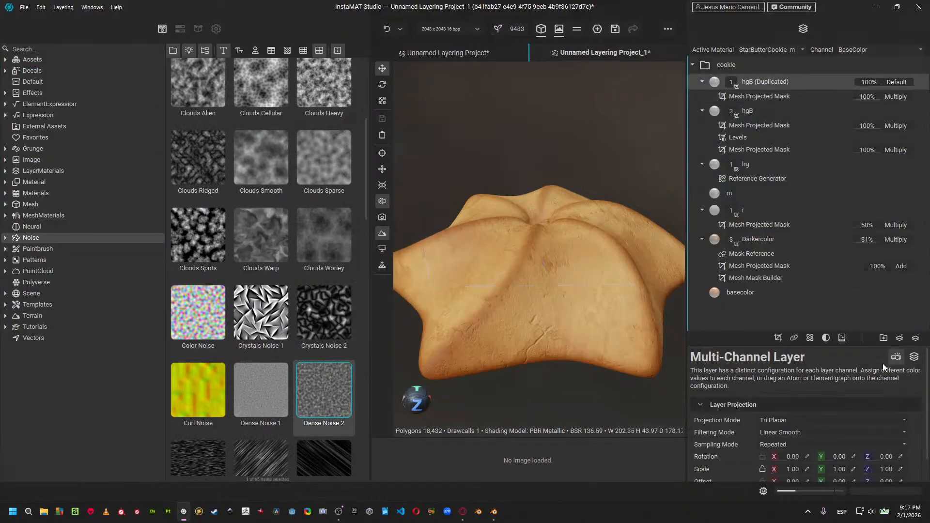
click(914, 359)
scroll(907, 371, down, 1)
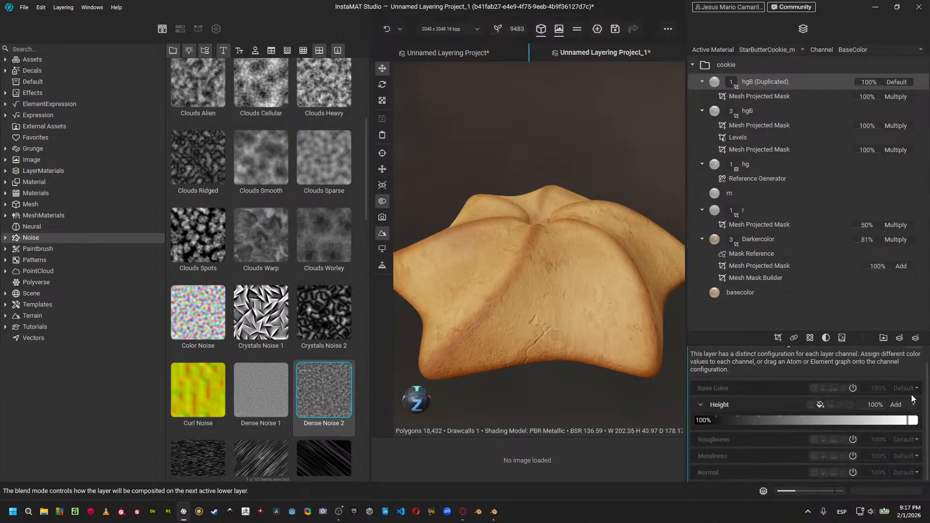
click(816, 113)
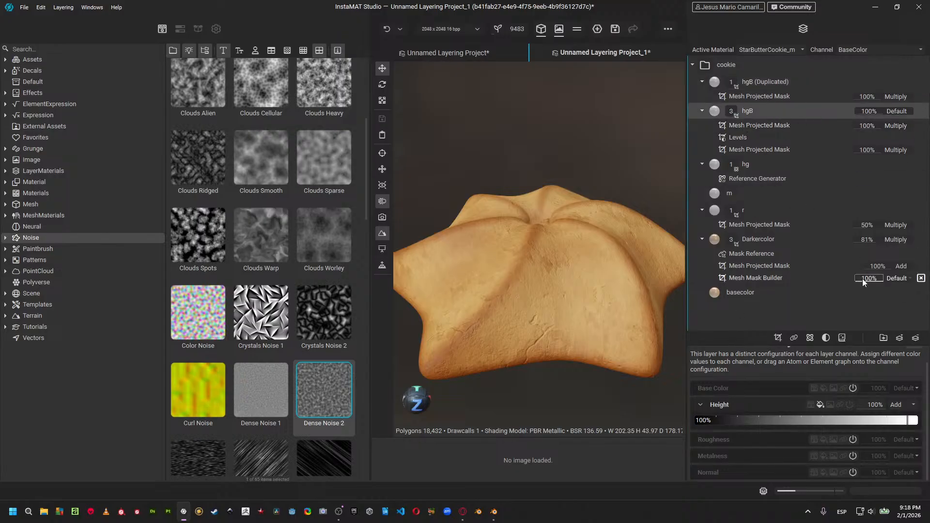
drag(904, 421, 929, 418)
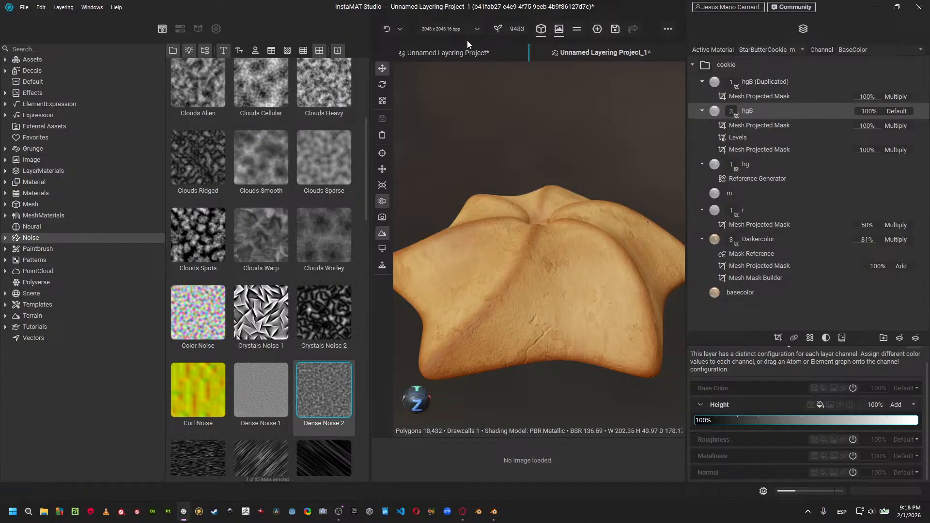
Try the Add blend mode on the duplicated hgB layer, restoring Default blending.
click(777, 97)
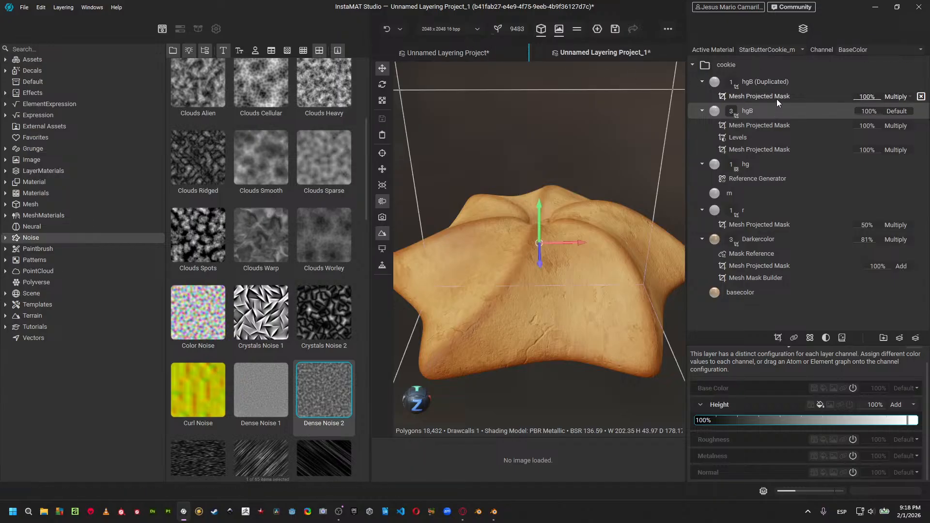
click(902, 87)
click(909, 113)
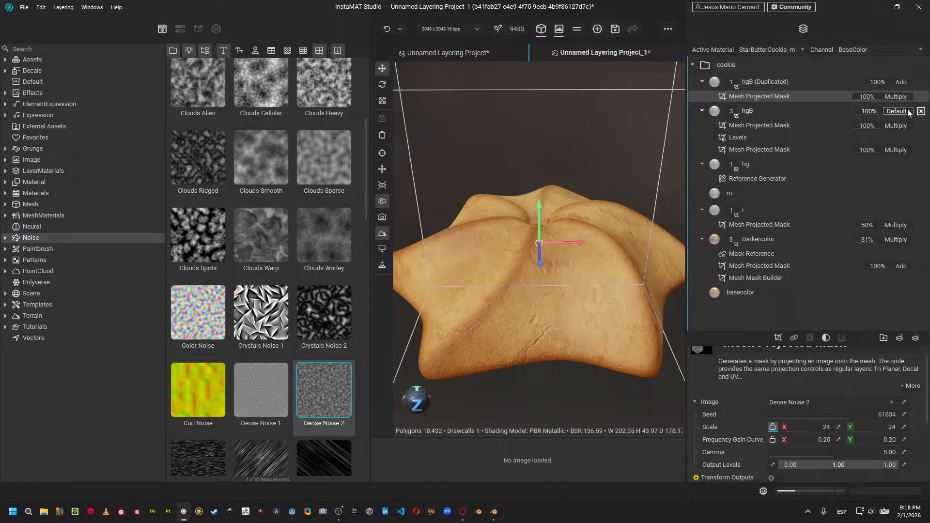
click(902, 83)
click(901, 58)
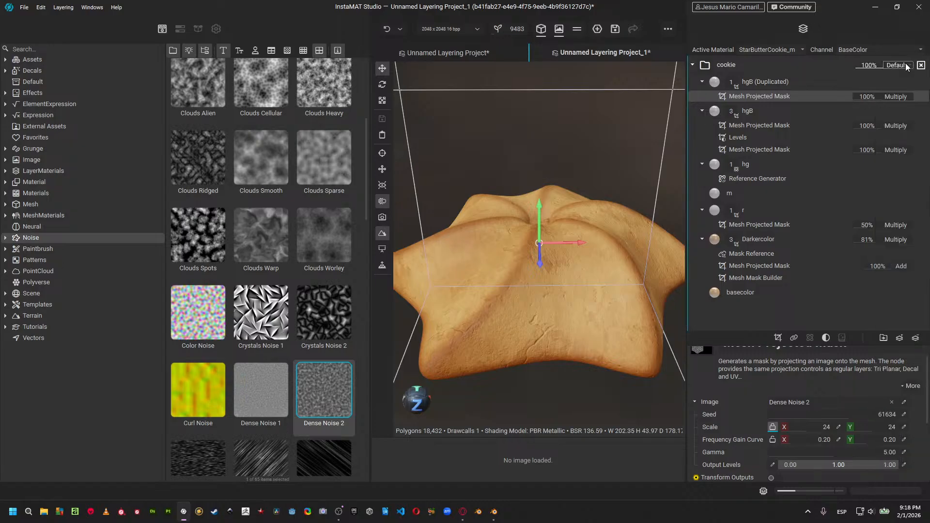
Try the Add and Subtract blend modes on the duplicated layer's Mesh Projected Mask, restoring Multiply.
click(896, 97)
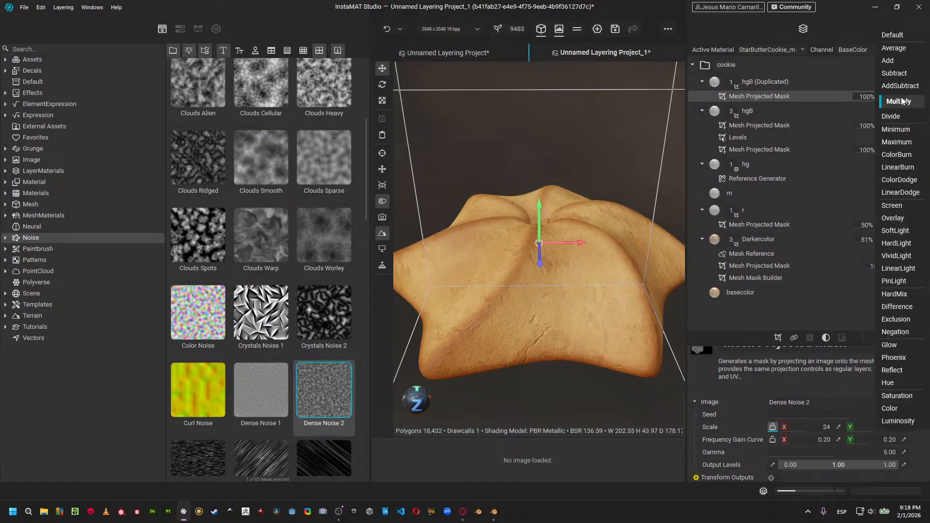
click(897, 65)
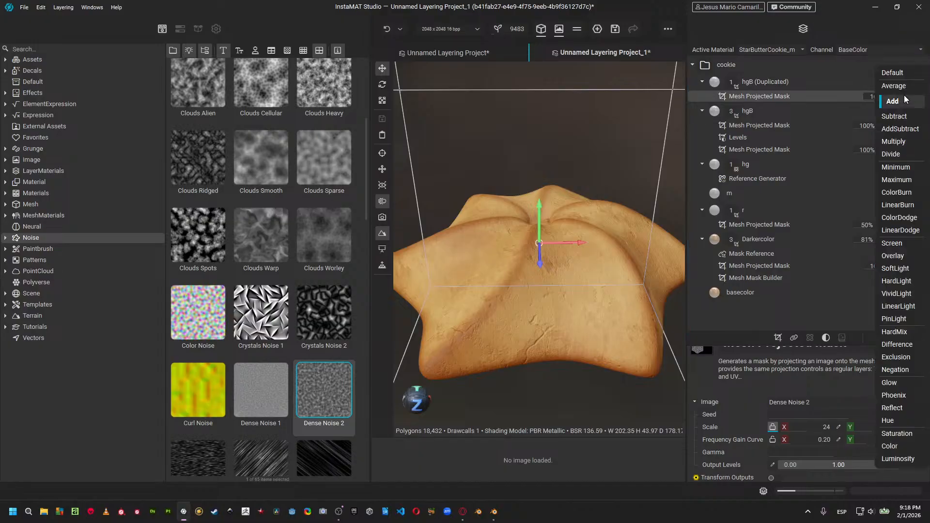
click(901, 96)
click(904, 117)
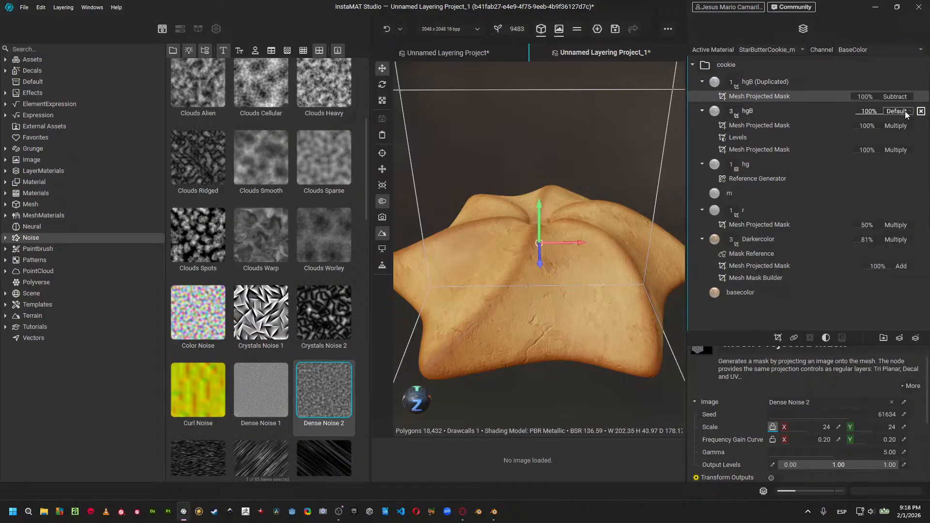
click(902, 97)
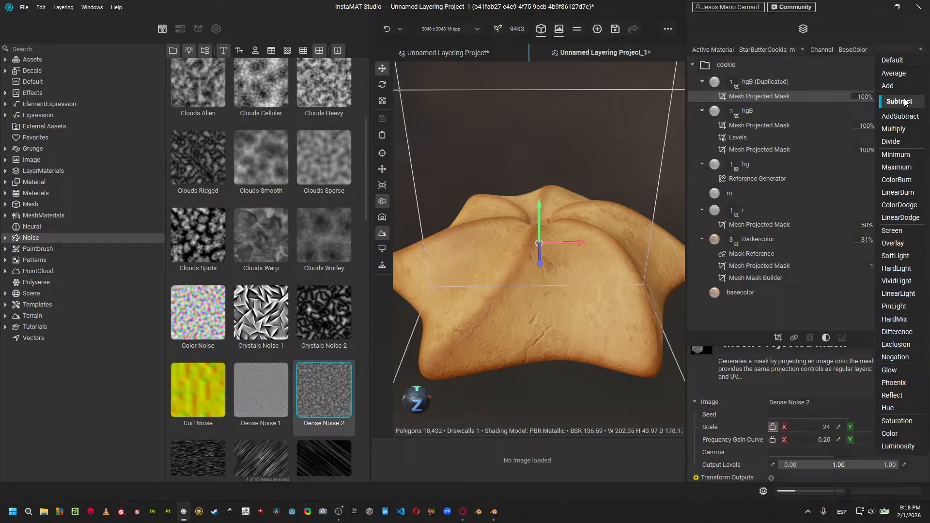
click(904, 127)
Examine the cookie surface up close and duplicate the Dense Noise 2 hgB layer to add more surface relief.
scroll(514, 324, up, 5)
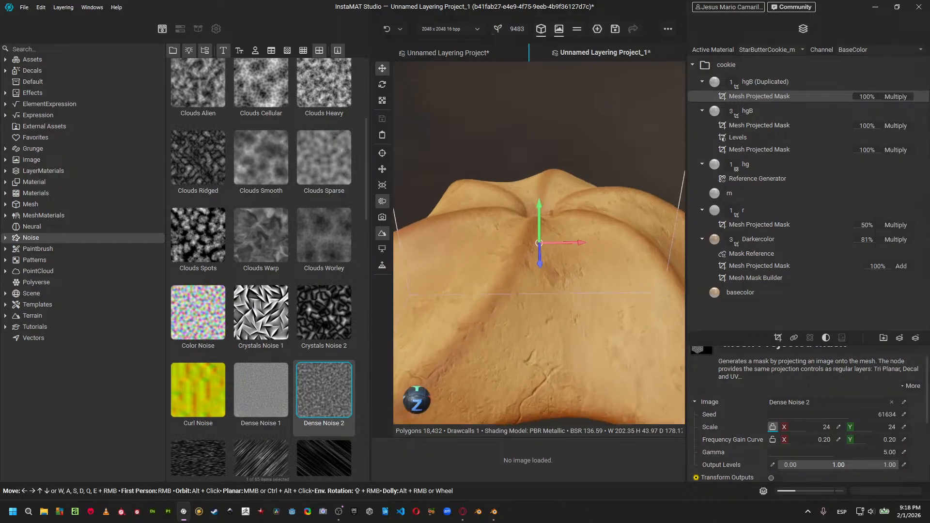
scroll(513, 329, up, 2)
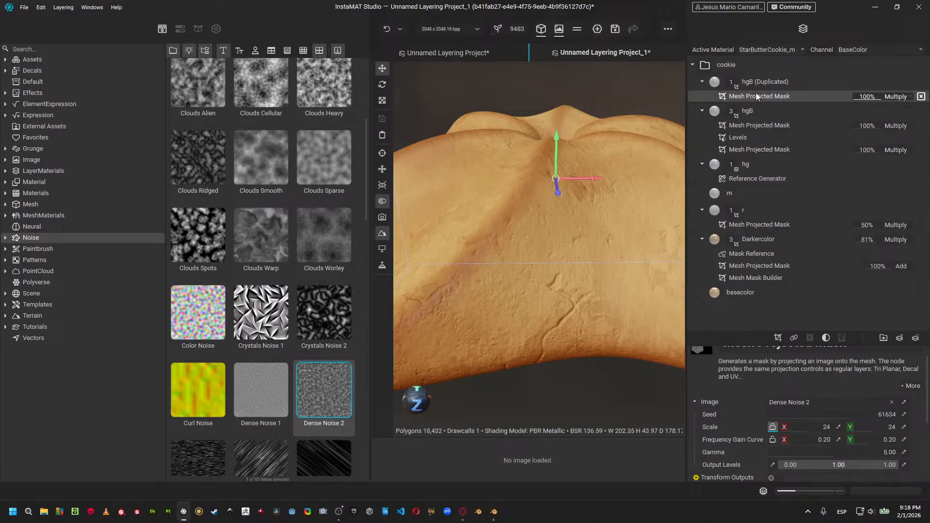
click(777, 80)
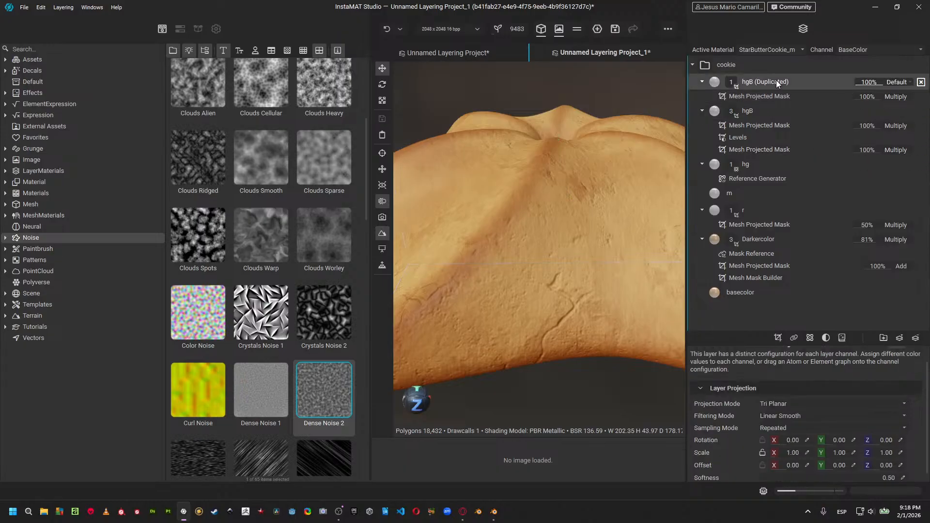
key(ctrl+d)
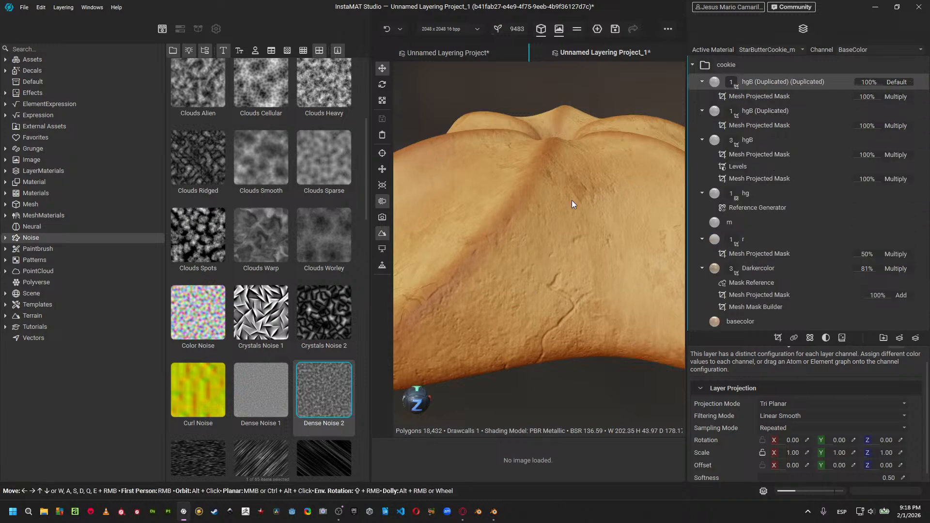
Raise the project resolution to 4096 x 4096 and inspect the star cookie's surface.
click(465, 30)
click(449, 54)
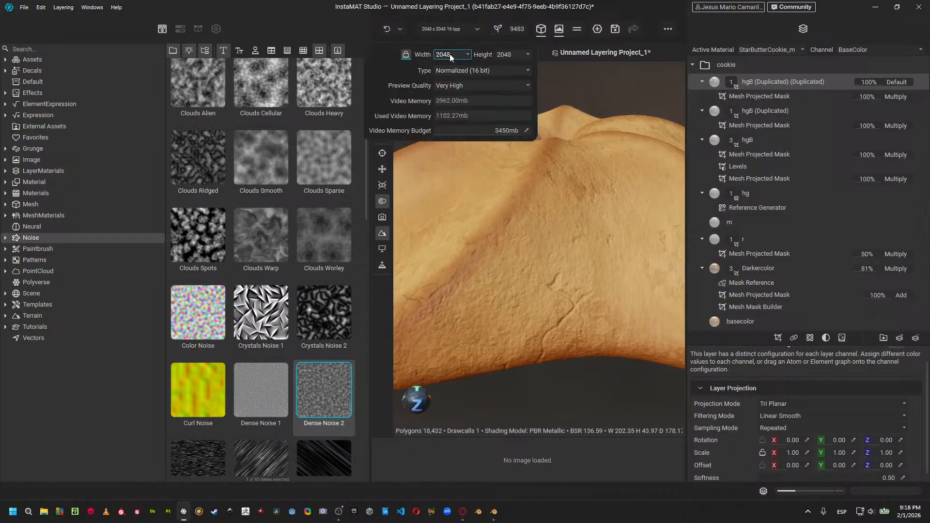
click(461, 91)
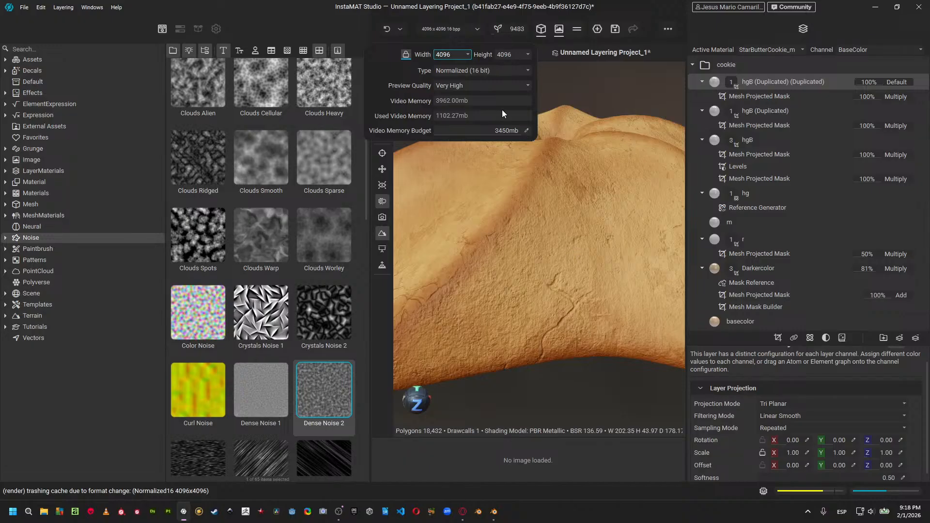
click(566, 252)
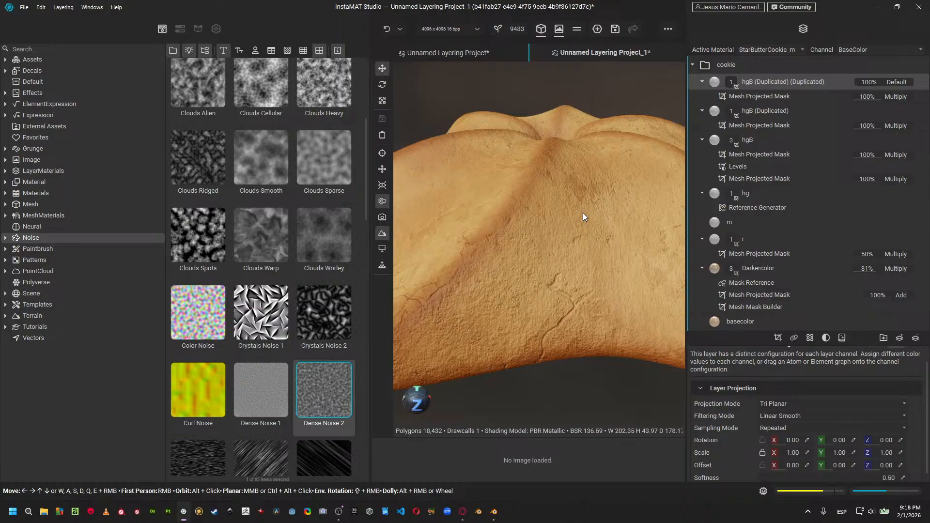
alt+drag(583, 213, 626, 267)
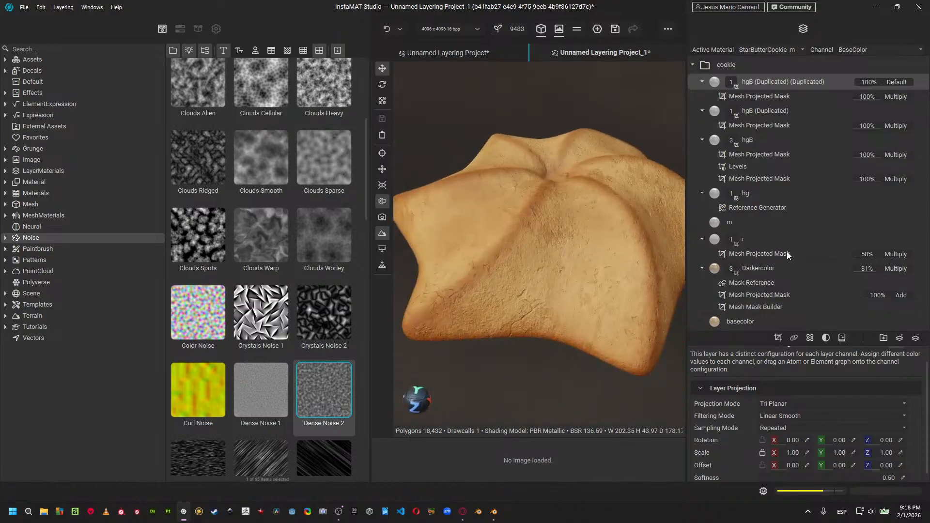
In the Darkercolor layer's Mesh Mask Builder, set the Curvature balance to 0.16 and contrast to 0.26.
click(777, 285)
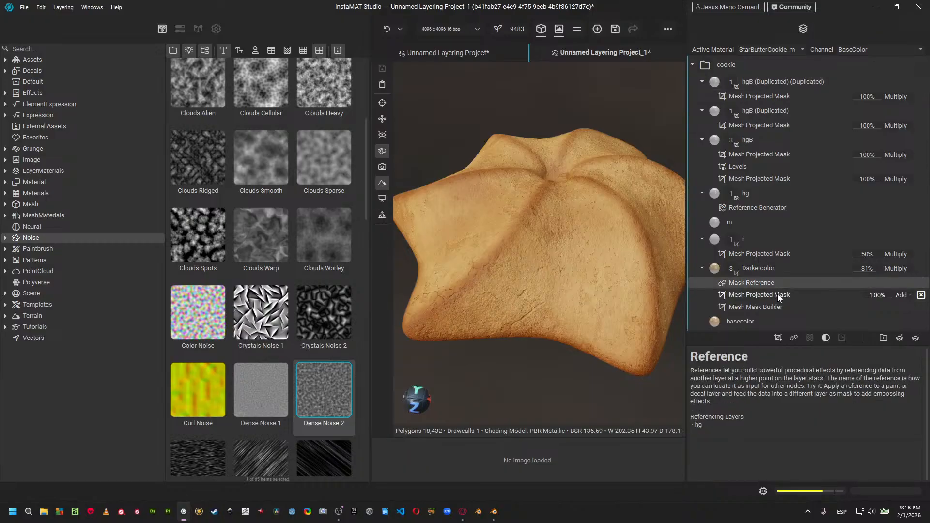
click(790, 309)
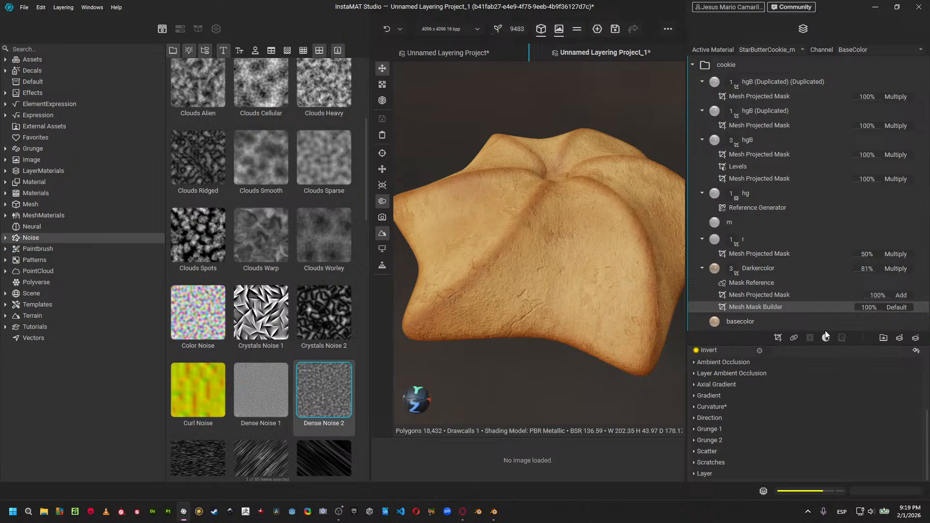
drag(754, 343, 753, 192)
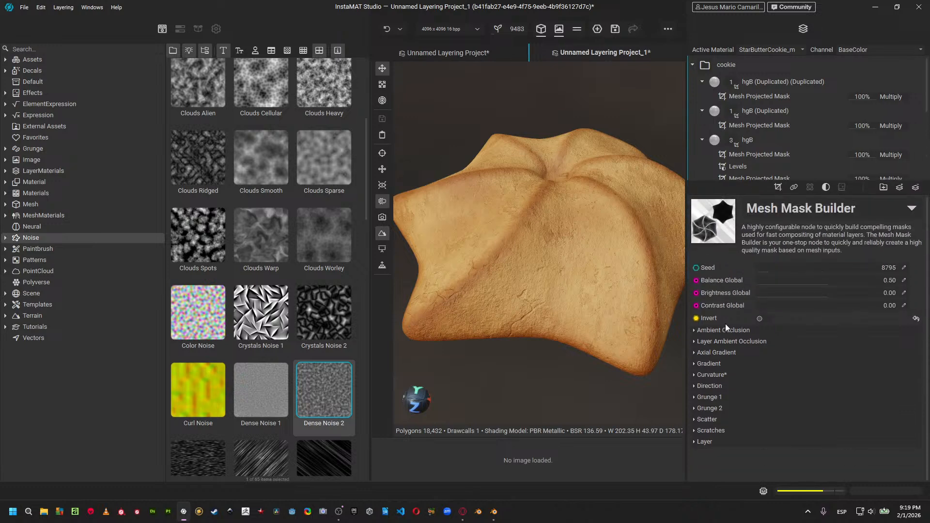
click(712, 374)
scroll(821, 391, down, 2)
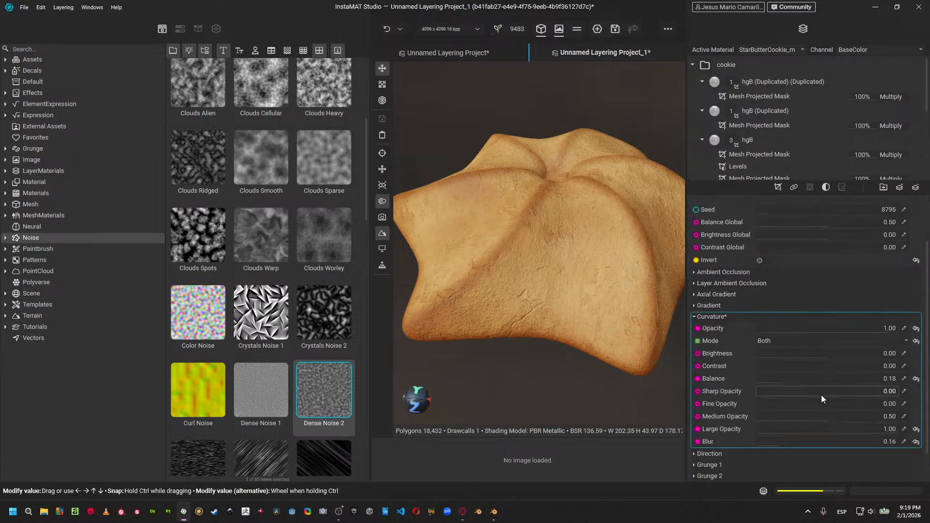
click(791, 341)
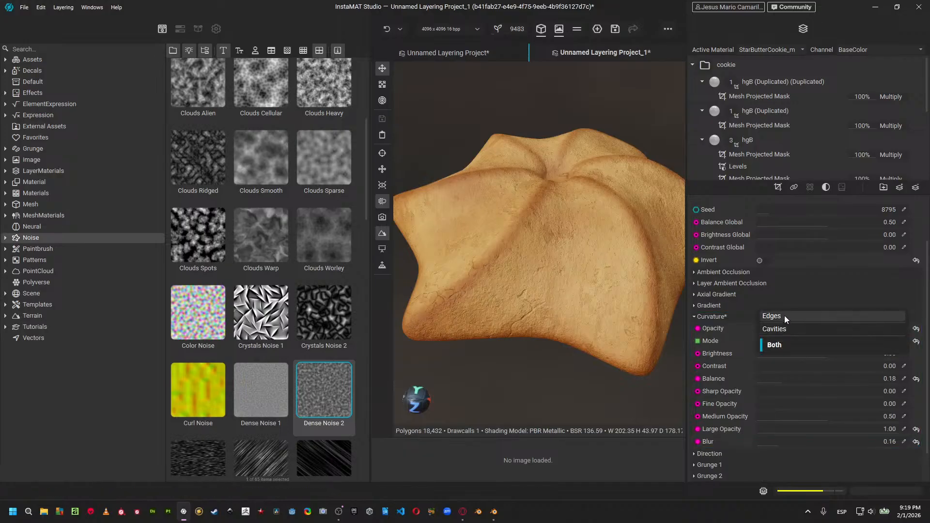
click(713, 317)
scroll(712, 317, up, 2)
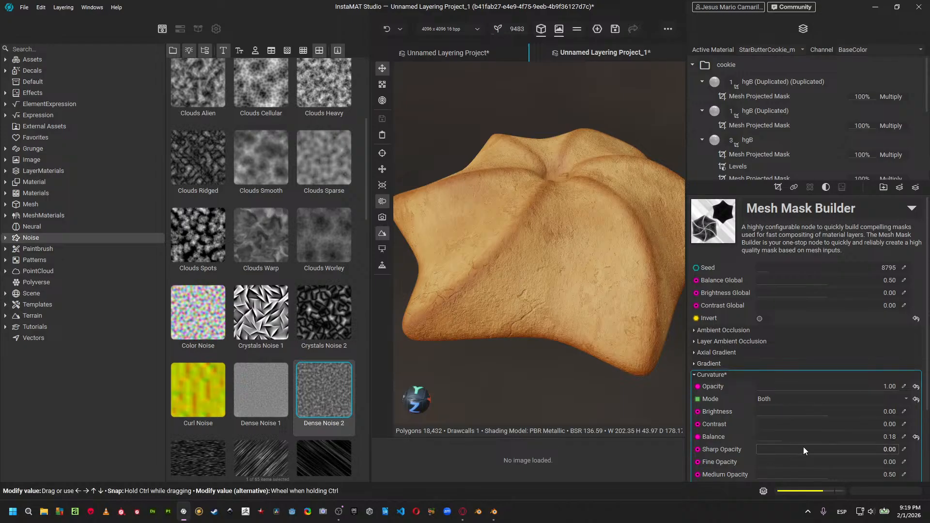
click(781, 438)
mouse_move(781, 439)
mouse_down()
mouse_move(768, 438)
mouse_move(779, 438)
mouse_up()
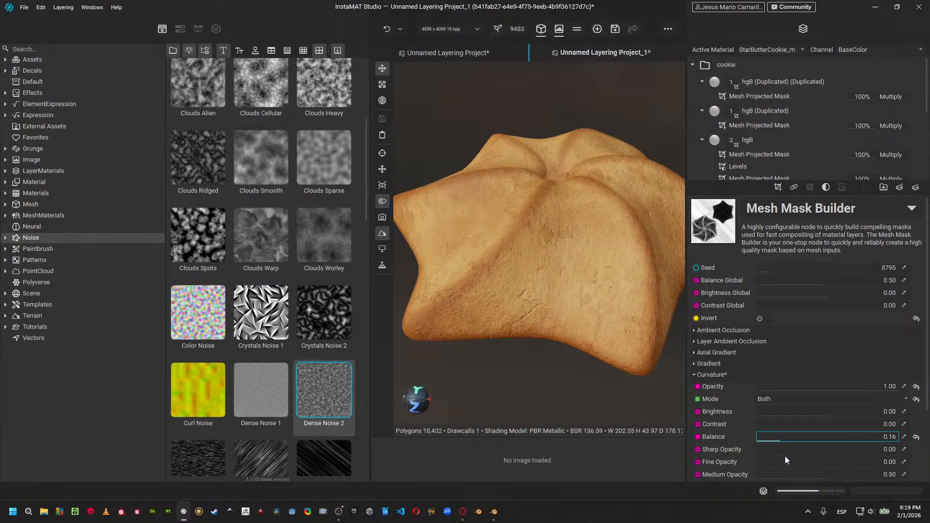
drag(774, 423, 798, 425)
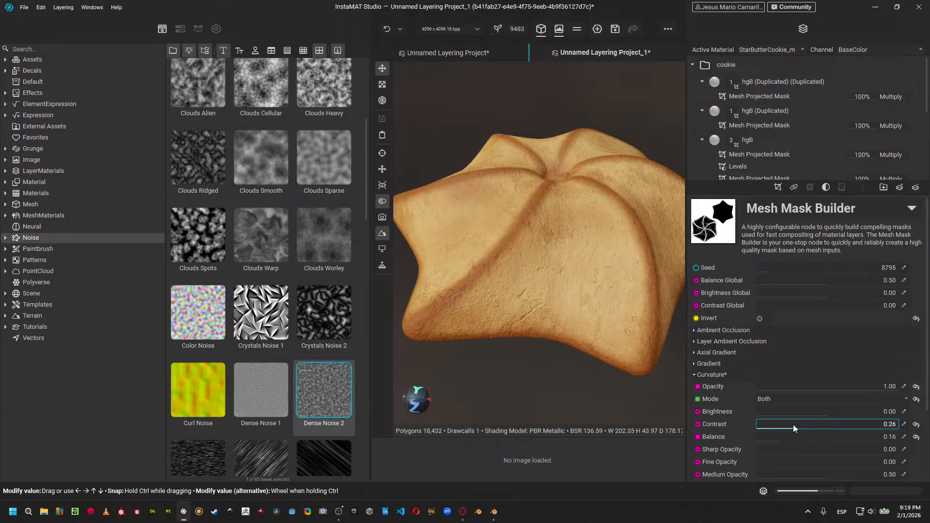
Collapse the cookie group and add the Generic_PBR layer material above it in the layer stack.
alt+drag(556, 327, 556, 287)
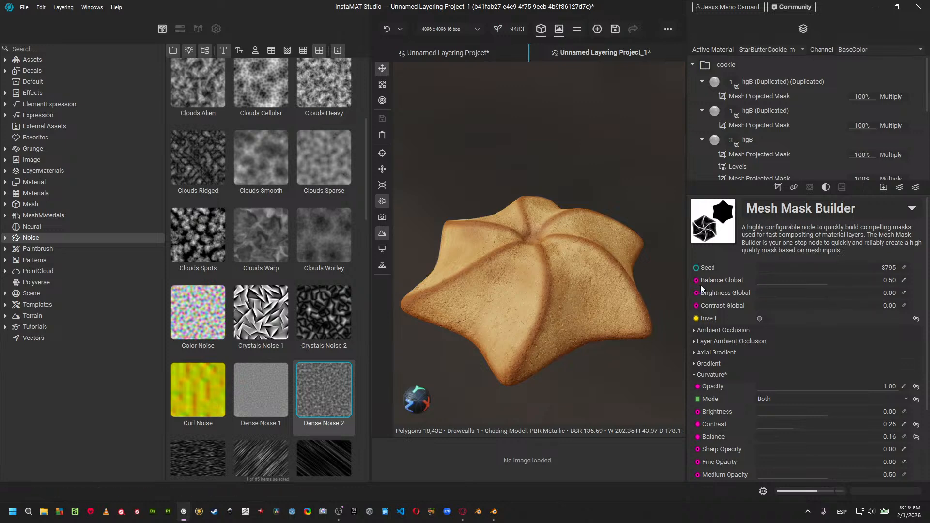
alt+right_drag(583, 318, 596, 316)
alt+drag(595, 316, 548, 292)
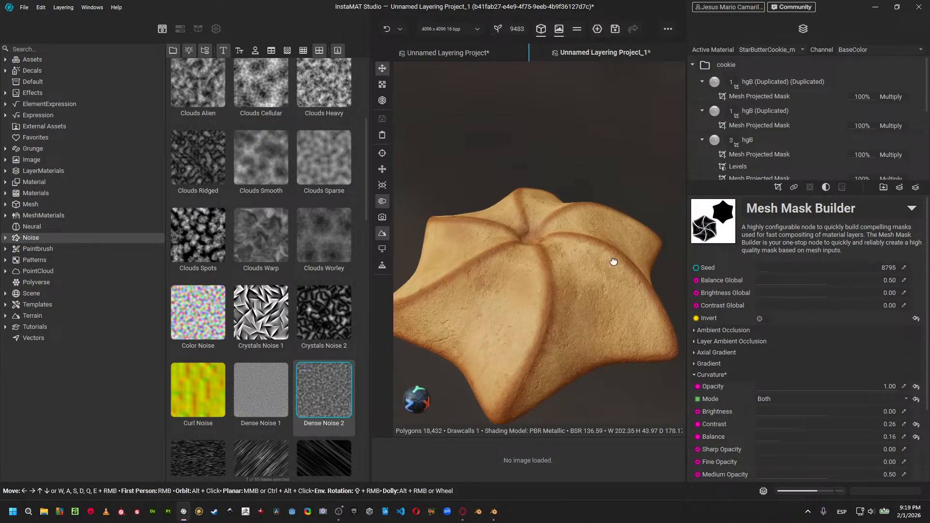
alt+drag(613, 261, 519, 260)
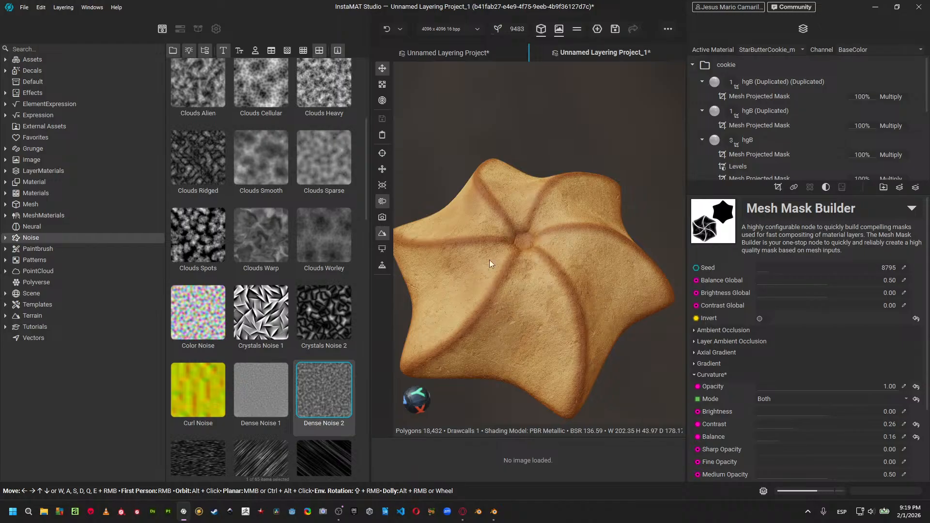
alt+drag(489, 260, 517, 268)
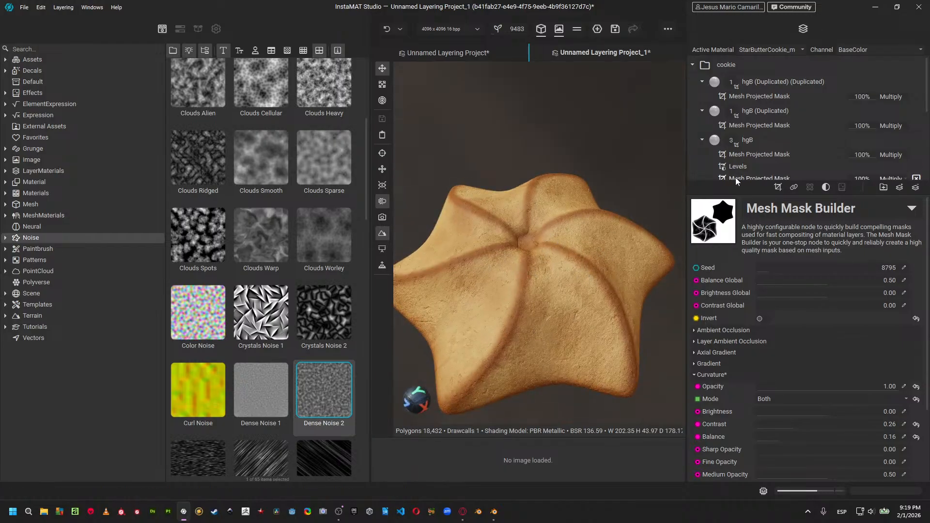
click(692, 65)
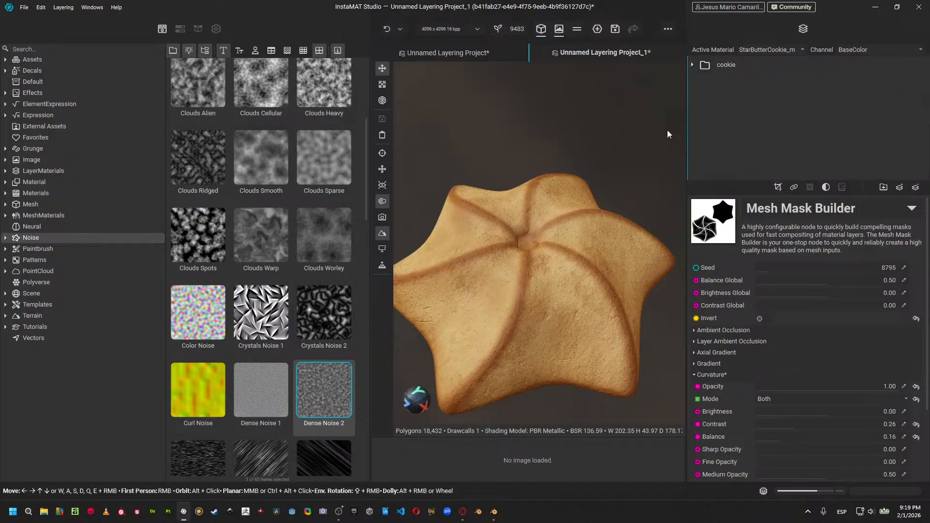
click(165, 30)
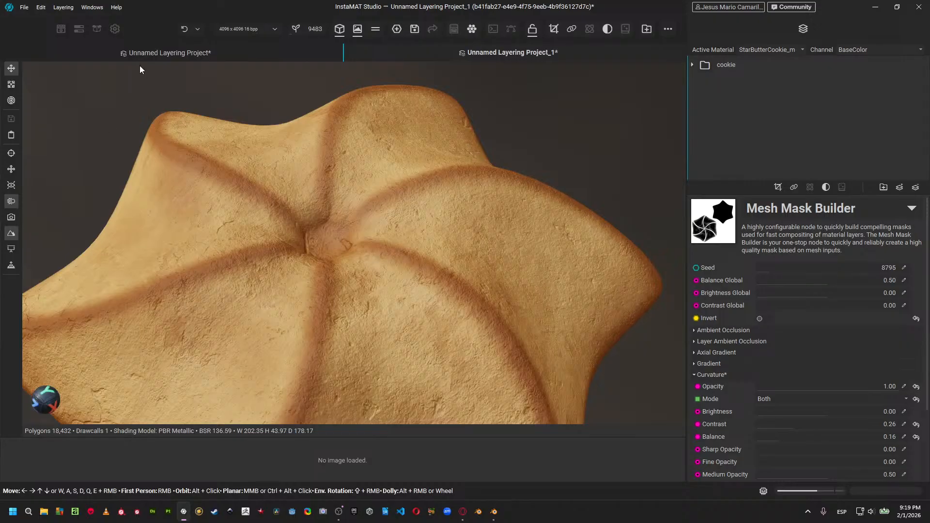
click(59, 29)
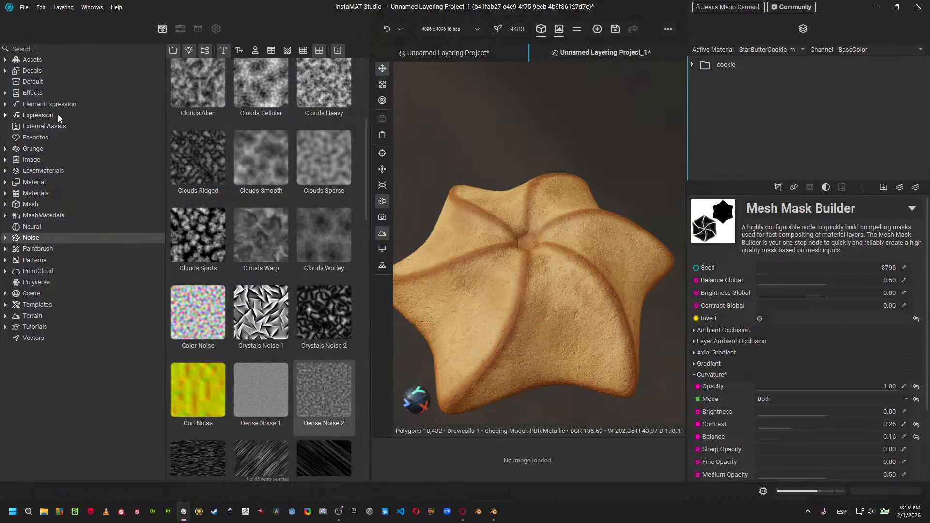
click(50, 170)
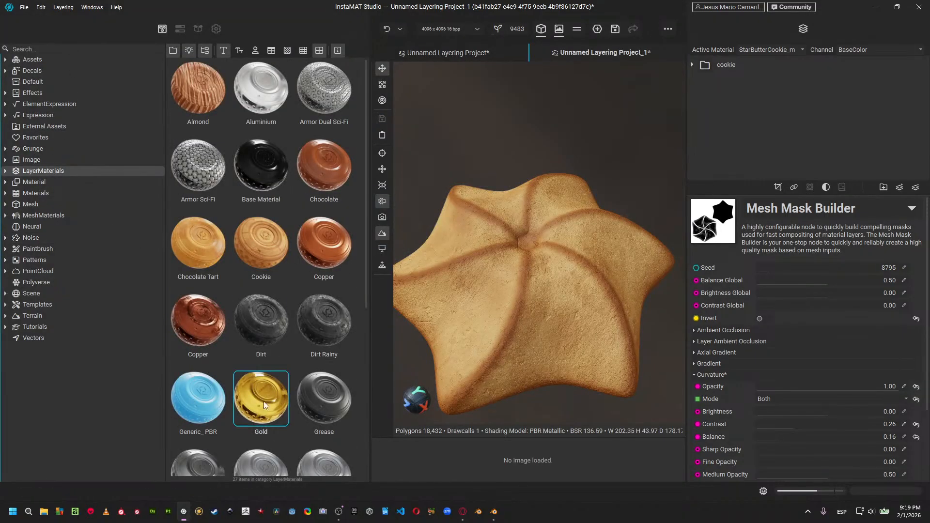
drag(217, 411, 731, 141)
drag(715, 83, 725, 58)
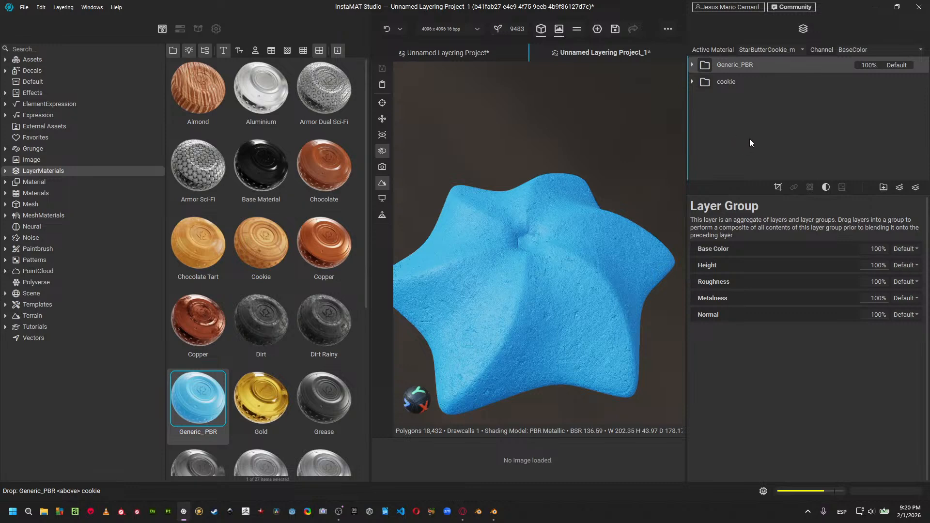
Make the Generic_PBR group's c layer base color neutral grey with saturation 0 and value 0.6, and collapse the group.
click(693, 65)
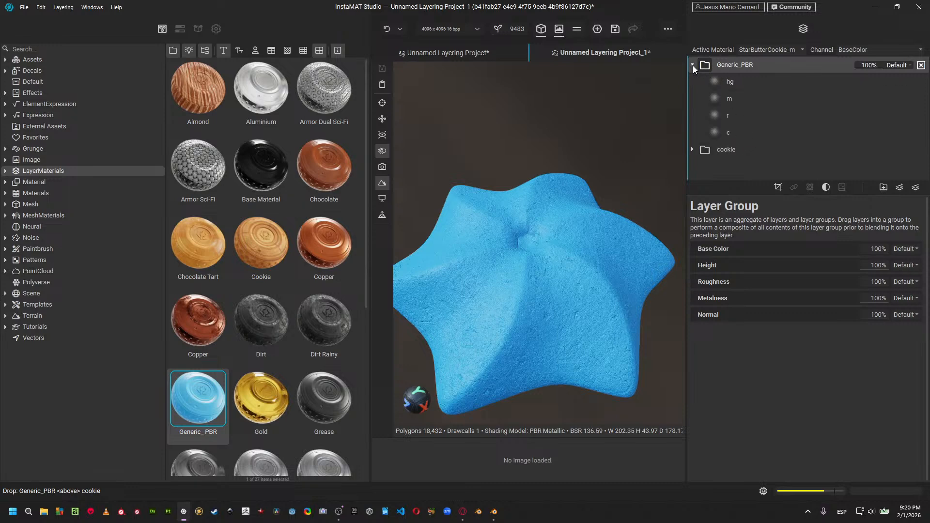
click(718, 138)
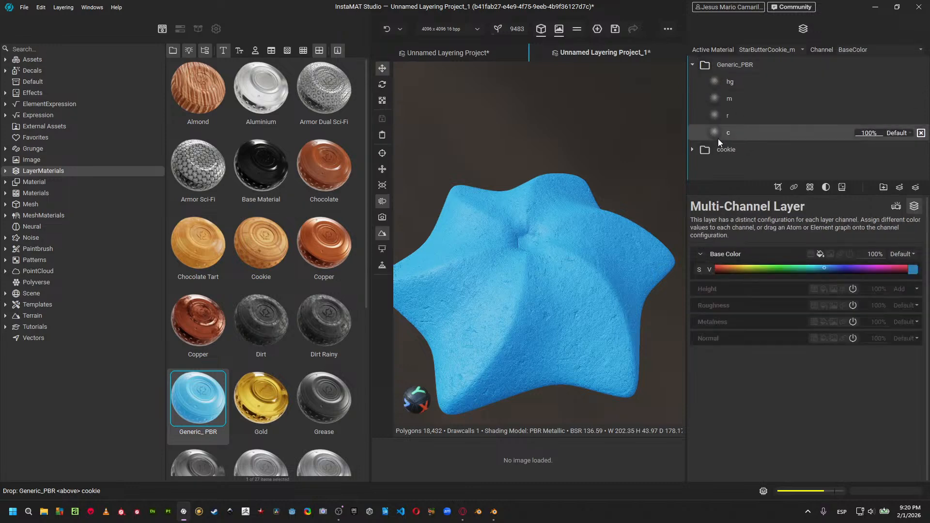
click(914, 270)
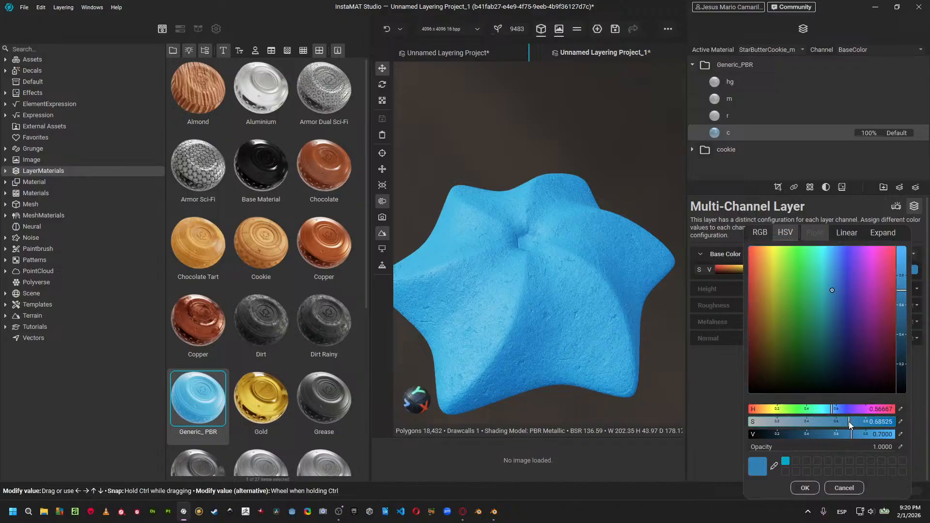
drag(850, 425, 738, 411)
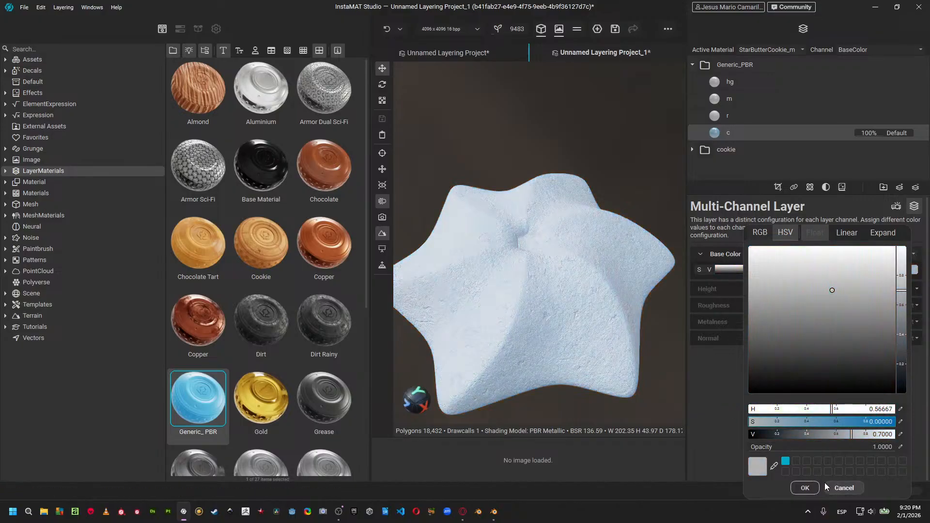
drag(848, 433, 837, 432)
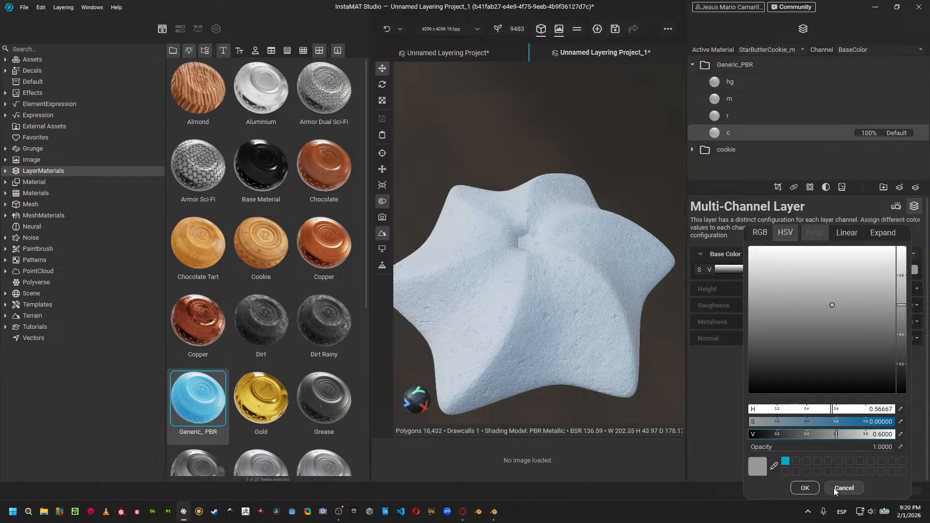
click(805, 488)
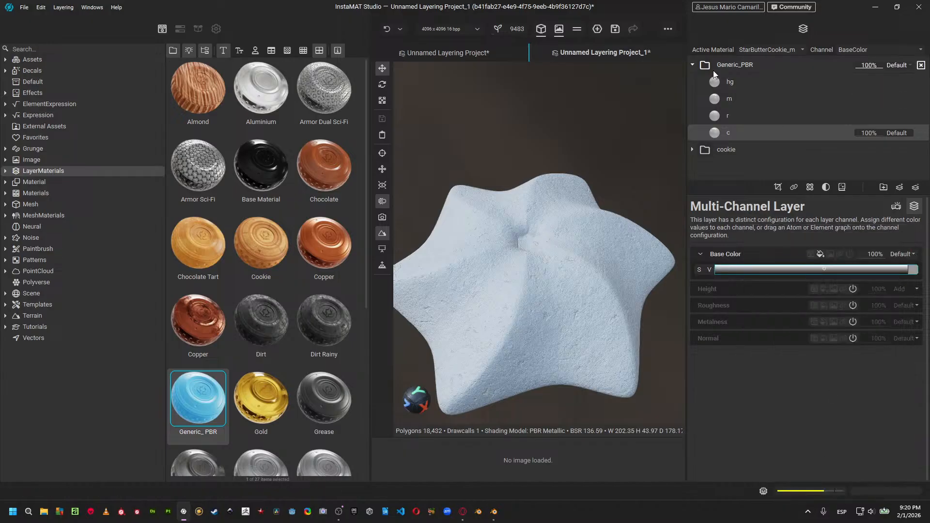
click(695, 66)
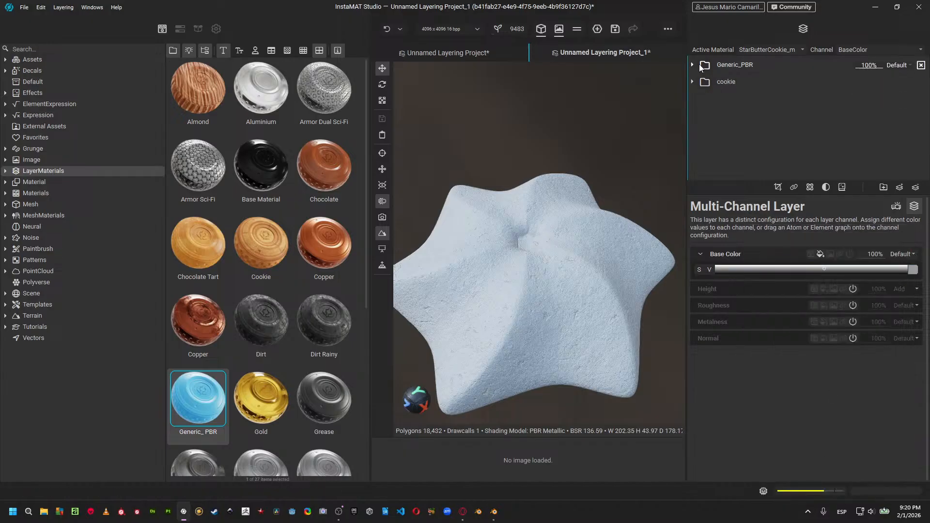
Add a Mesh Projected Mask to the Generic_PBR group and assign Cellular Noise as its image.
click(719, 66)
right_click(724, 56)
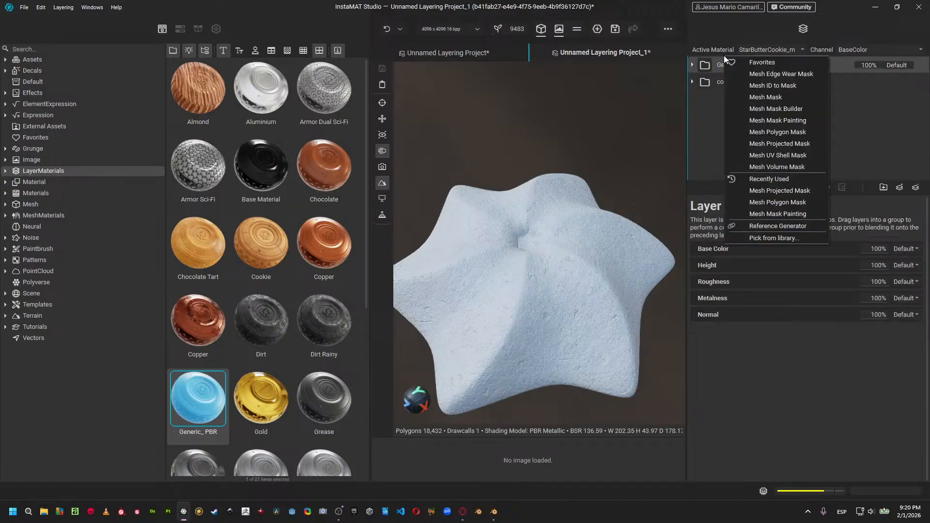
click(770, 143)
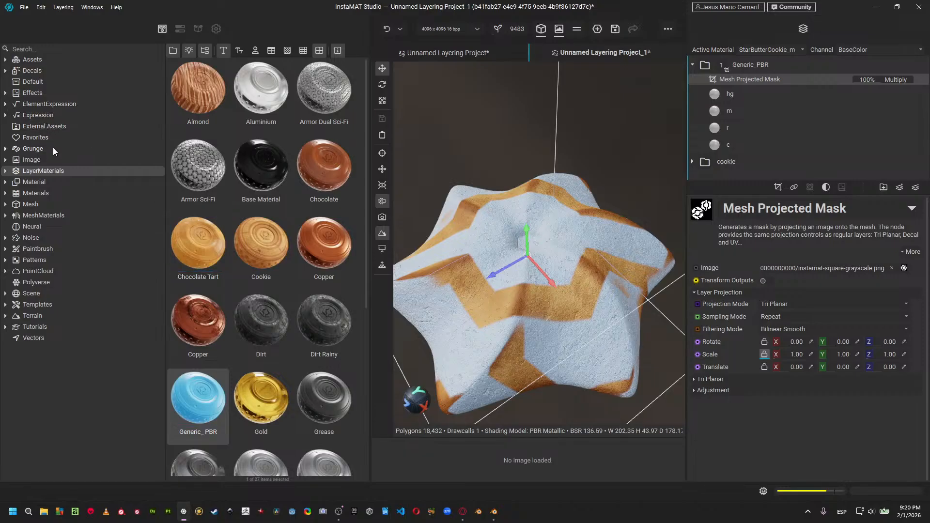
click(58, 238)
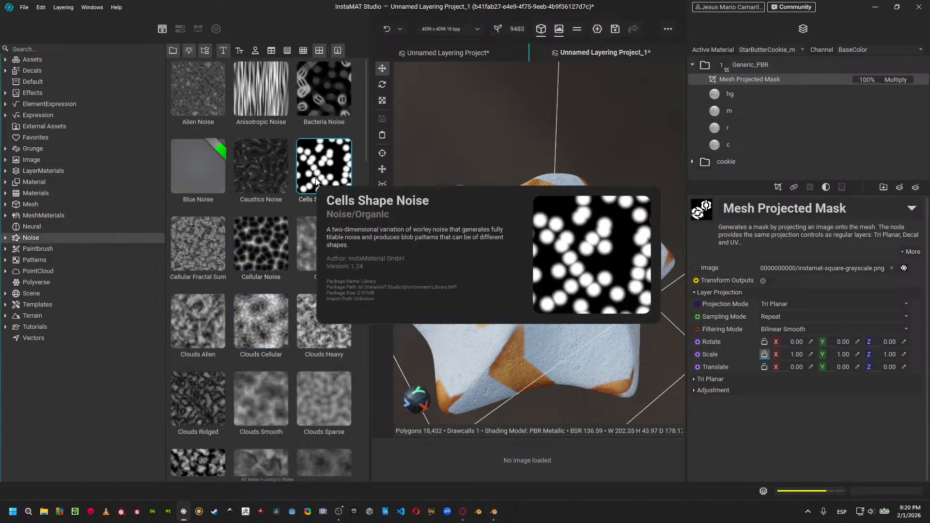
mouse_move(270, 234)
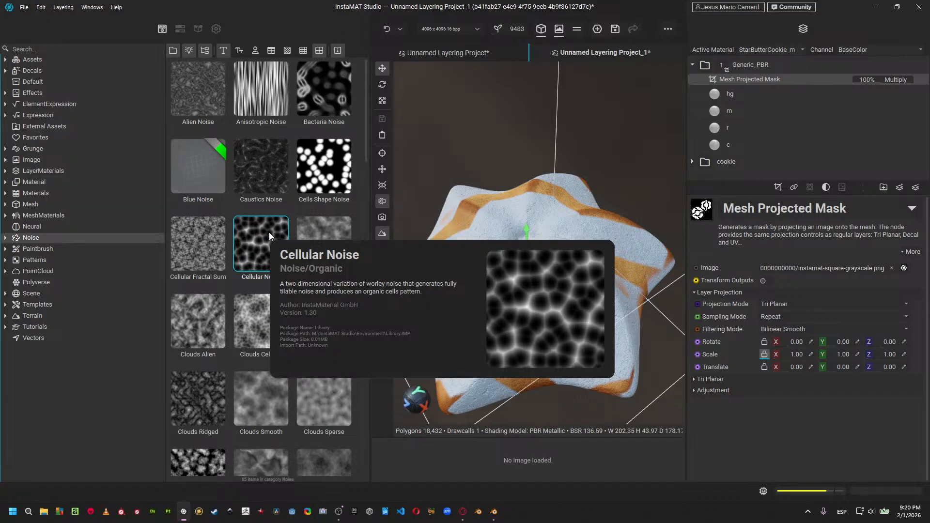
drag(269, 233, 828, 271)
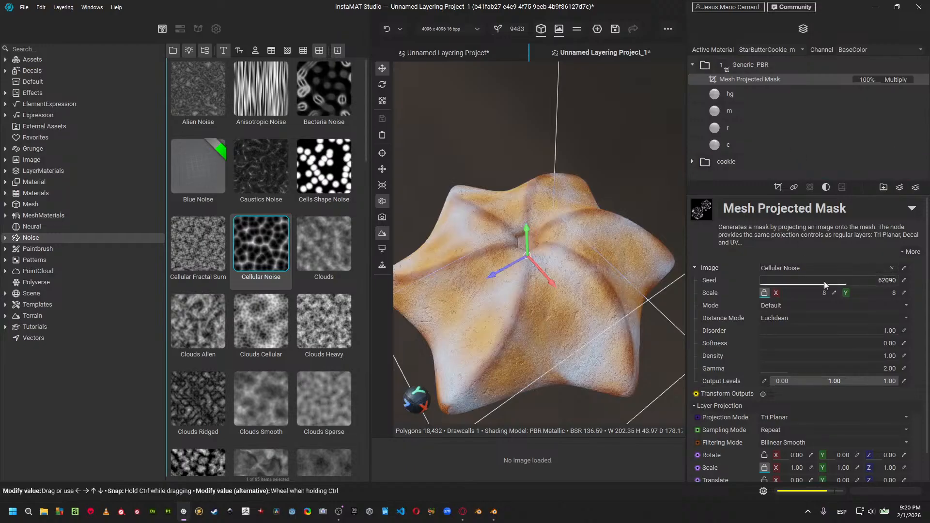
Invert the Generic_PBR group's projected Cellular Noise mask and set its projection scale to 0.2 on all axes.
scroll(796, 400, down, 1)
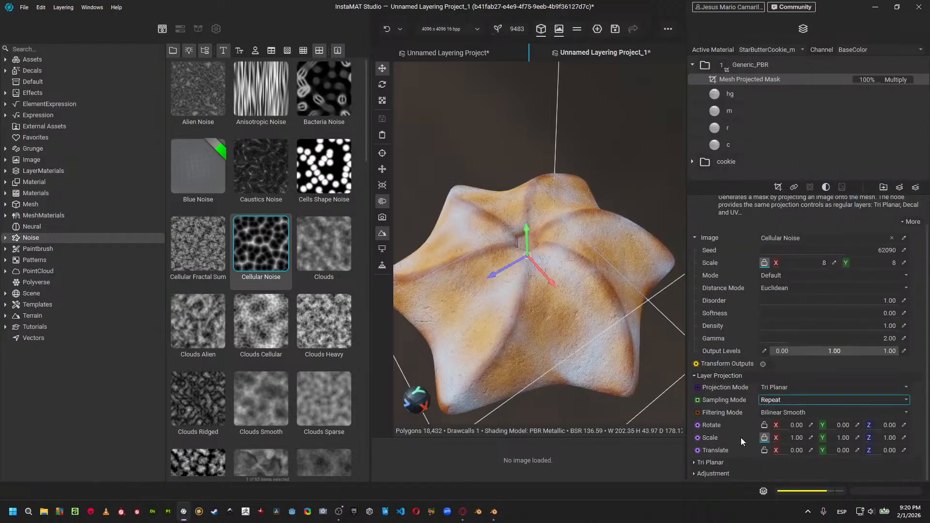
click(715, 474)
scroll(717, 475, down, 2)
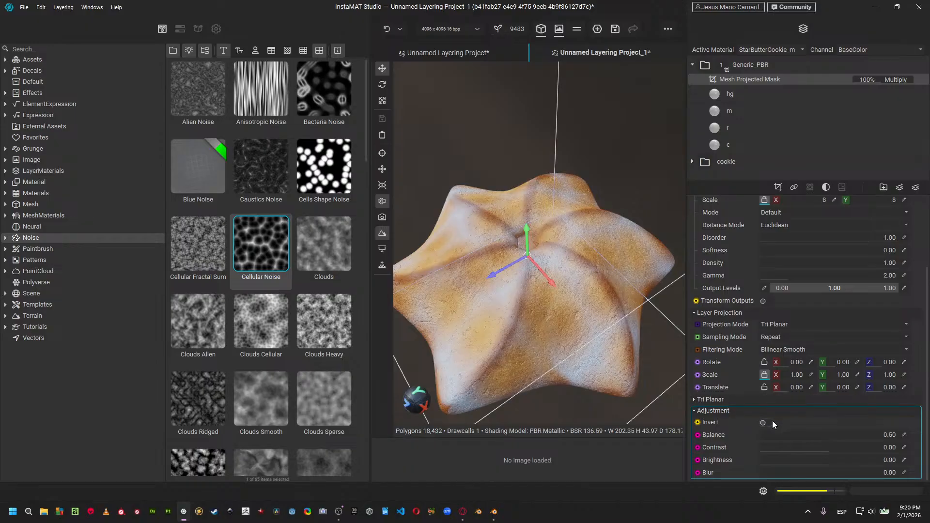
click(767, 422)
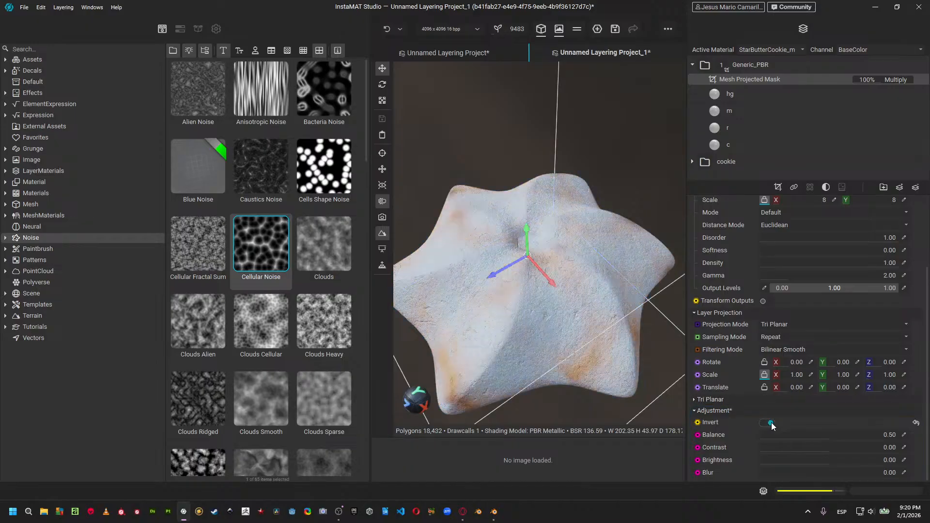
click(815, 376)
text(0.2)
key(Return)
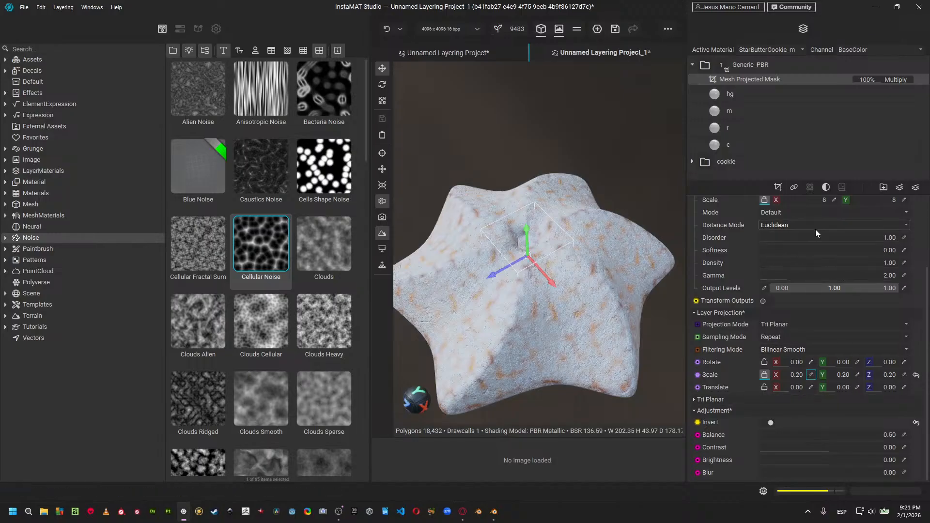
scroll(809, 261, up, 2)
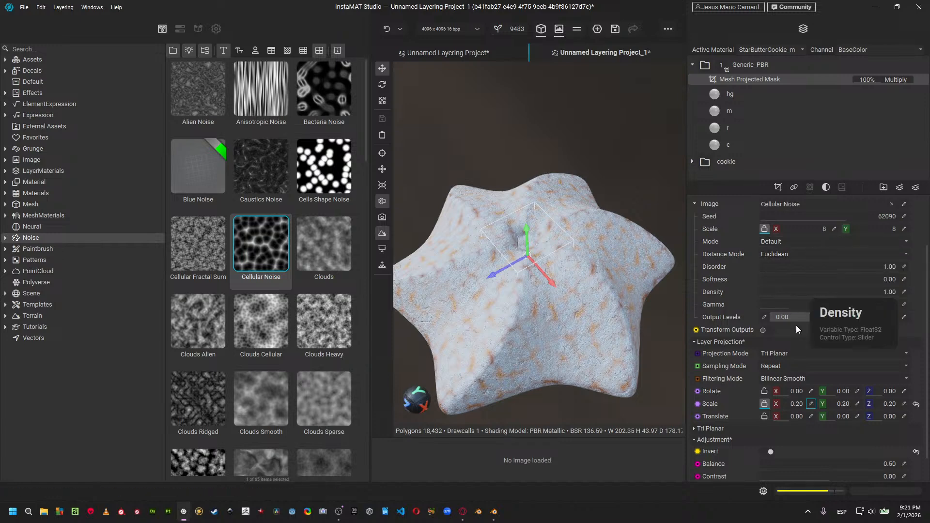
scroll(799, 350, down, 2)
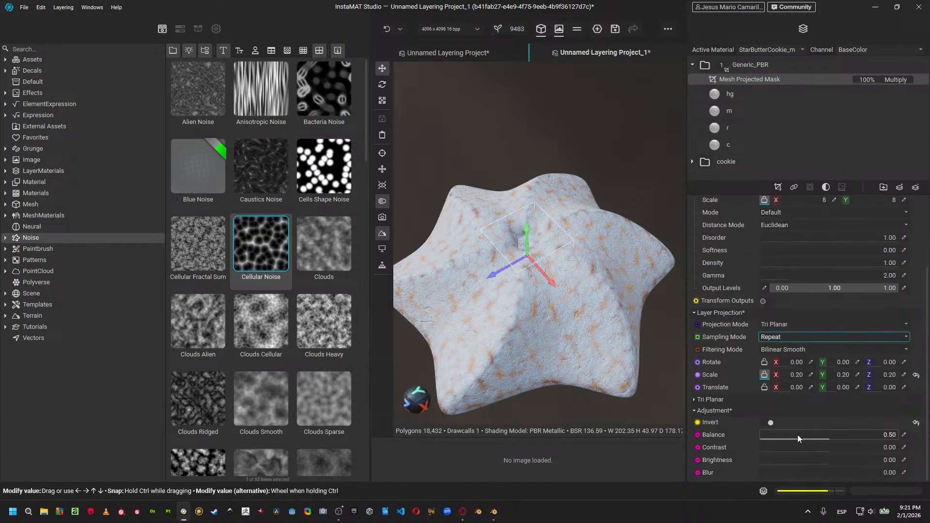
Raise the projected mask's adjustment balance to 1.00, then try a contrast of 1.00 and undo it.
drag(813, 434, 918, 435)
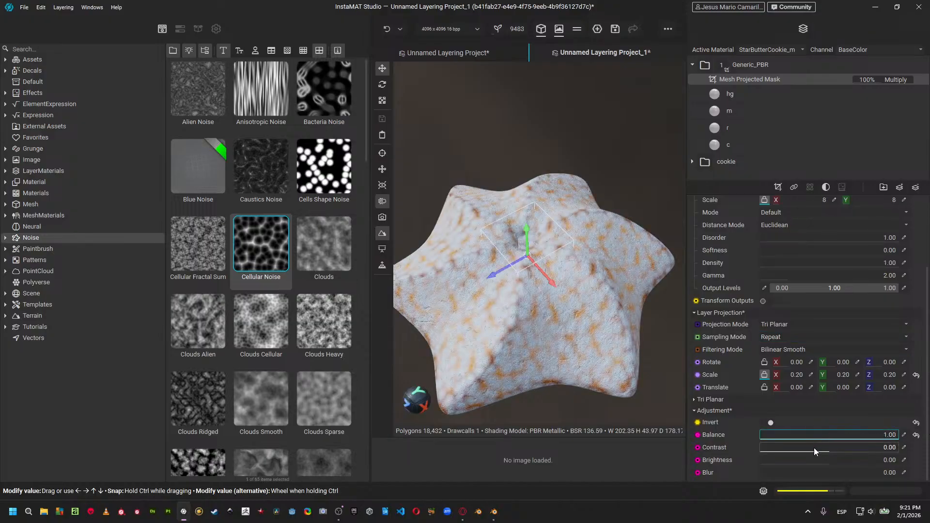
drag(831, 449, 895, 447)
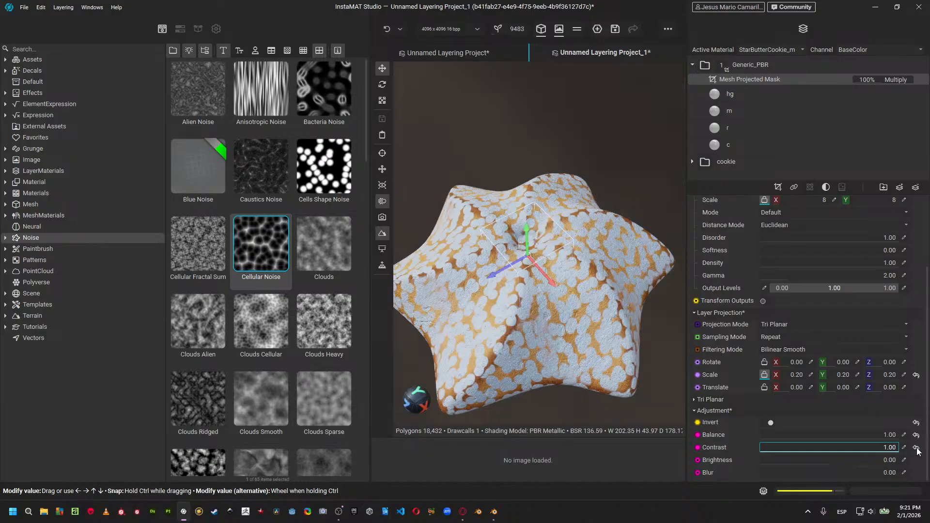
drag(836, 467, 816, 466)
key(ctrl+z)
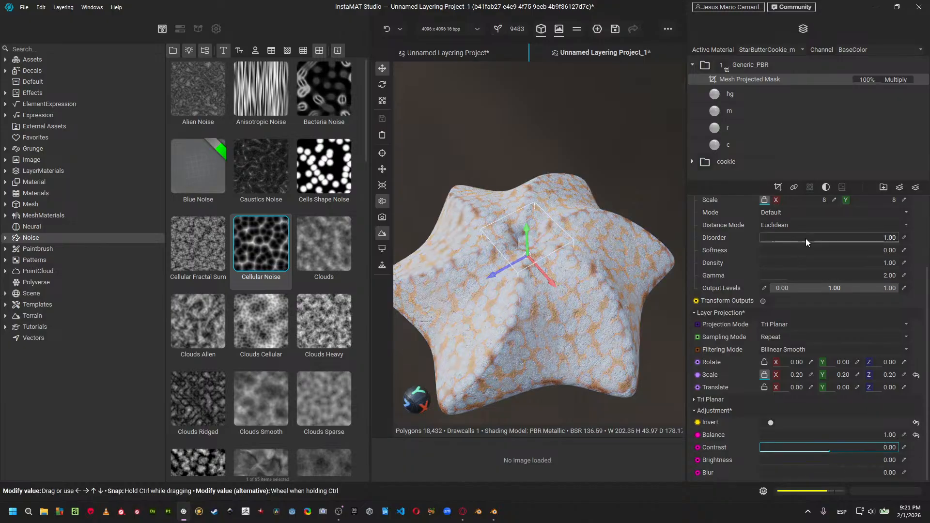
Set the mask's Cellular Noise to scale 16 on both axes, density 0.14 and softness 1.00.
scroll(807, 296, up, 2)
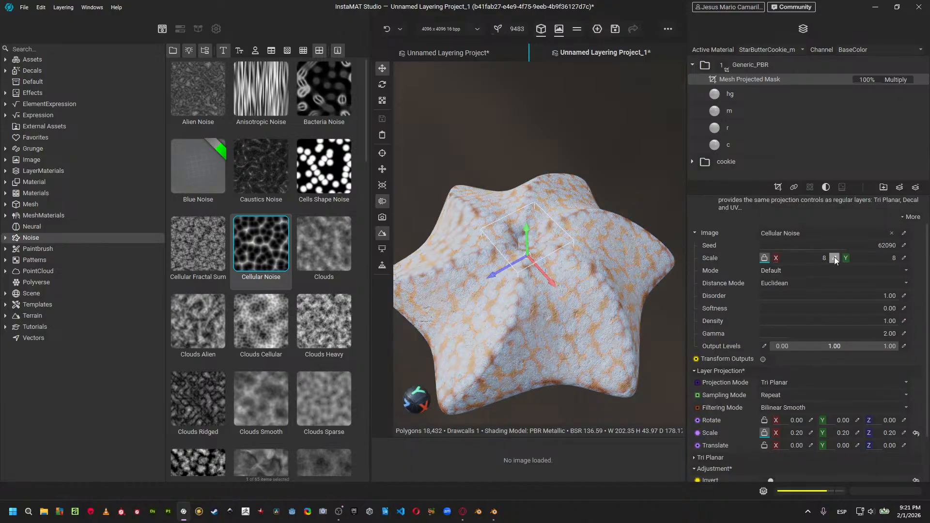
click(835, 257)
text(16)
key(Return)
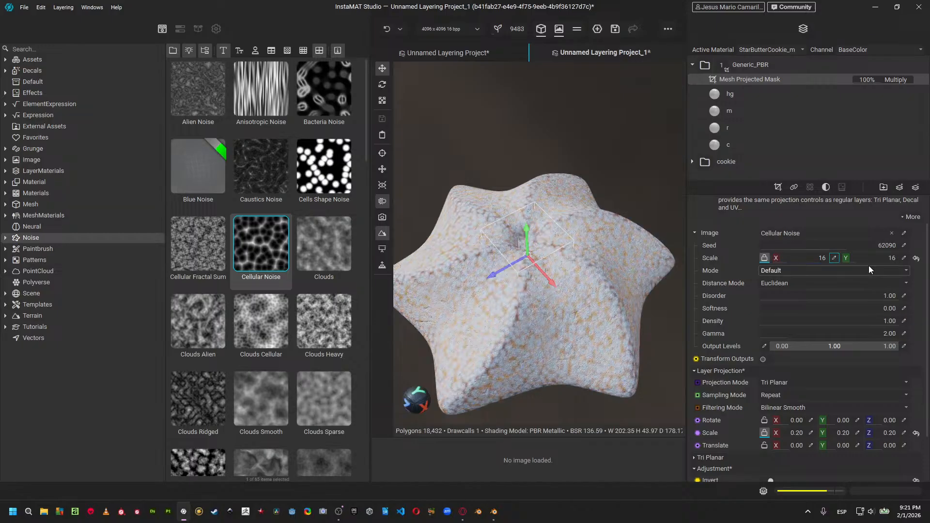
drag(858, 322, 779, 320)
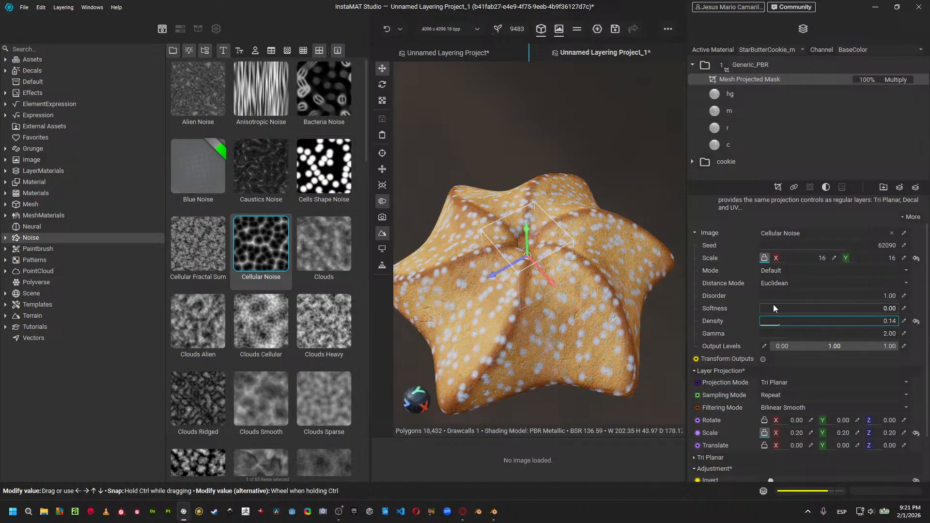
drag(769, 312, 823, 311)
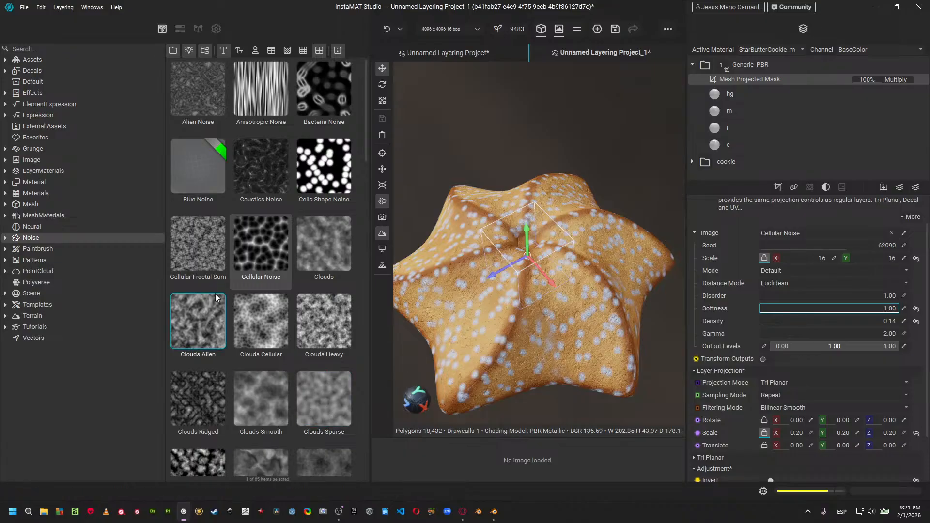
Replace the mask's image with the Moisture Drops Fresh grunge, then try an image balance of 0.08 and undo it.
click(265, 183)
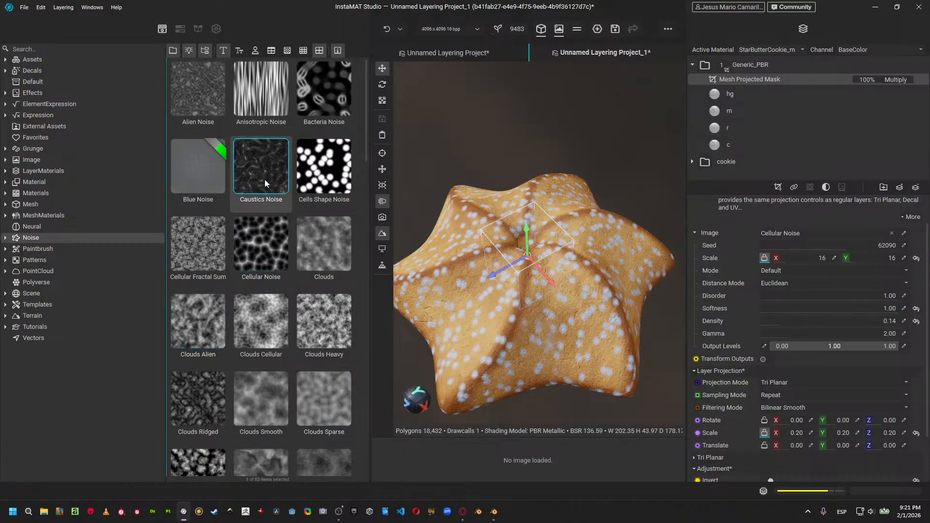
click(33, 149)
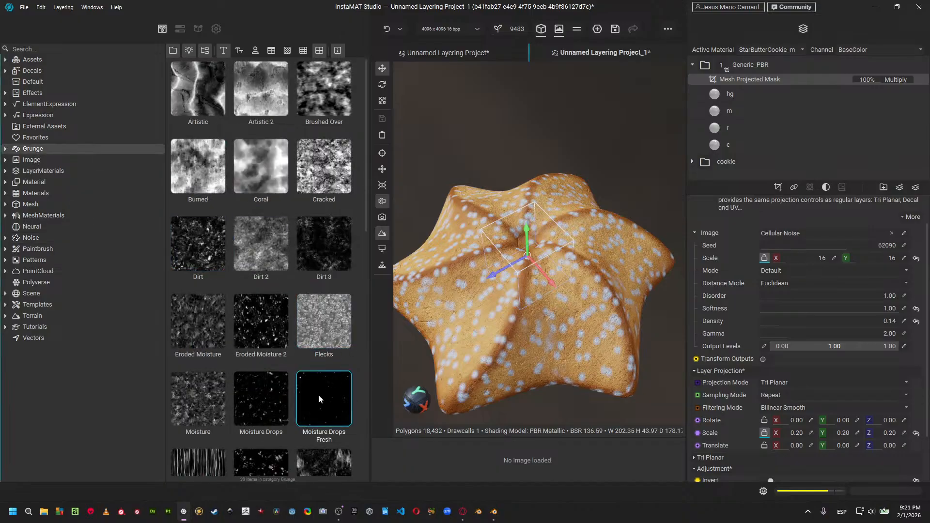
mouse_move(319, 395)
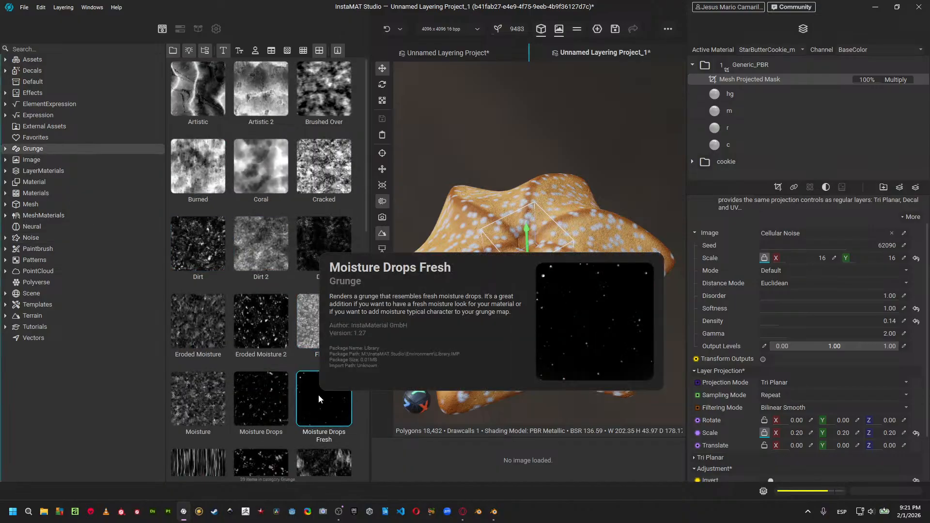
drag(318, 395, 819, 236)
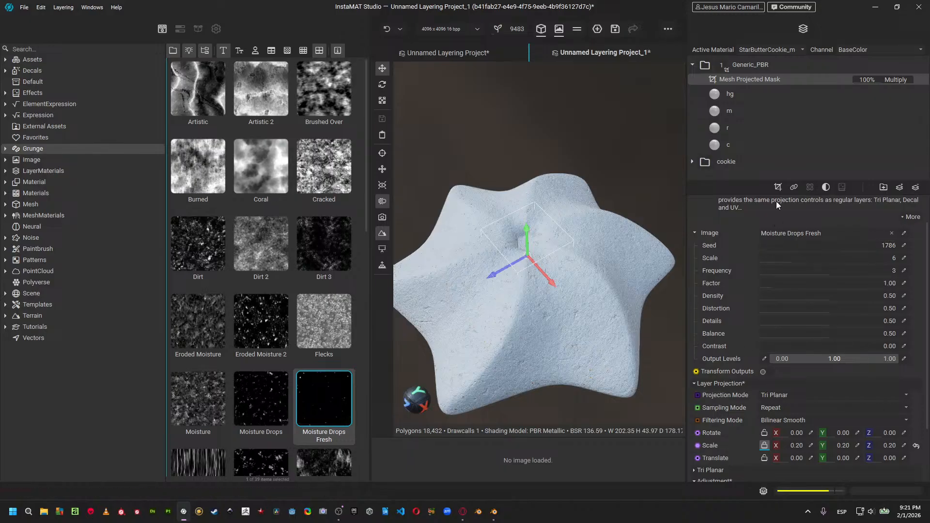
drag(821, 335, 772, 335)
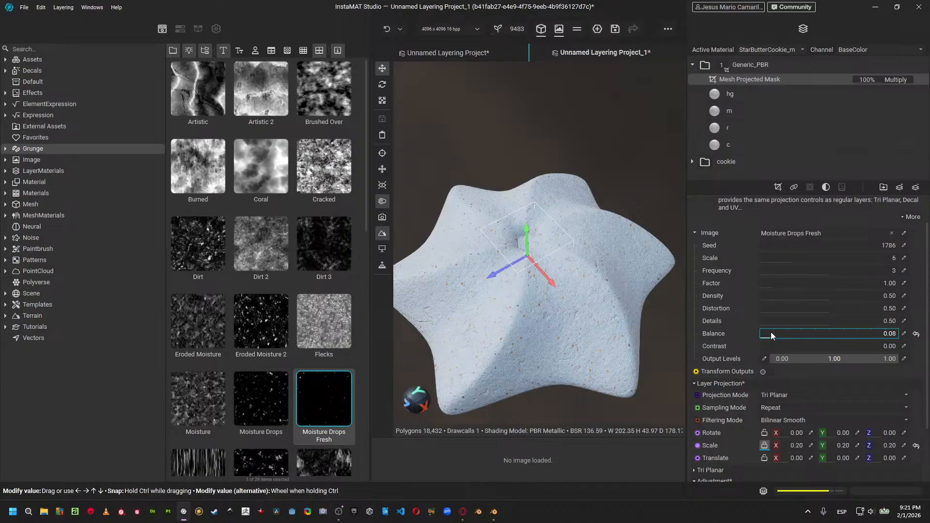
key(ctrl+z)
Turn off the projected mask's inversion and lower its adjustment balance to 0.10.
scroll(770, 339, down, 3)
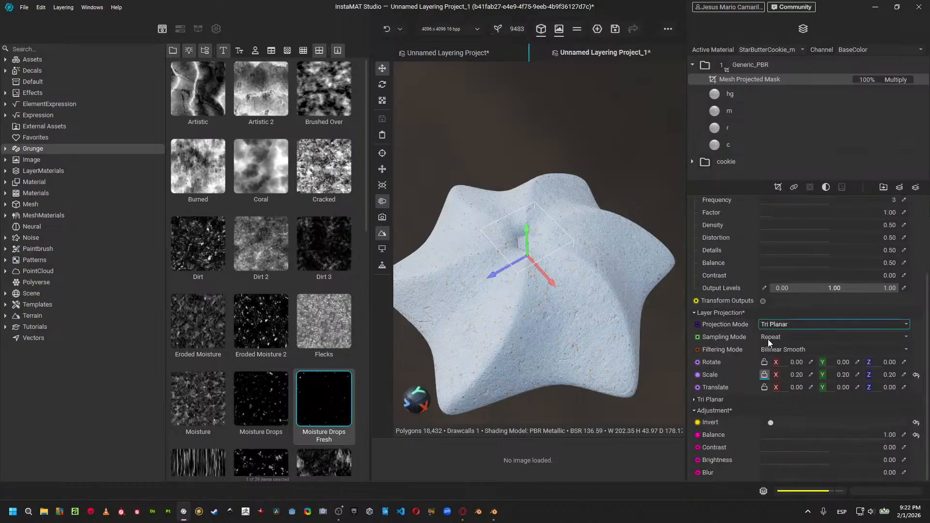
click(770, 423)
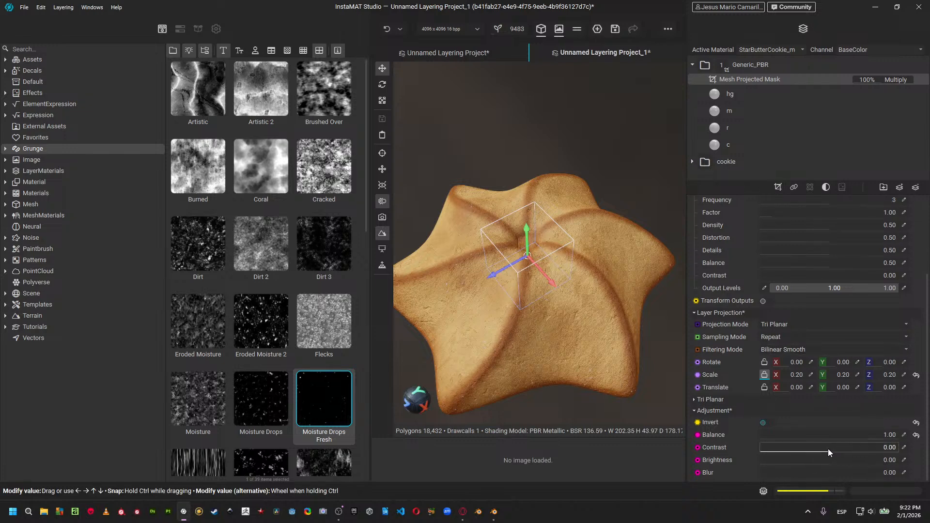
click(829, 435)
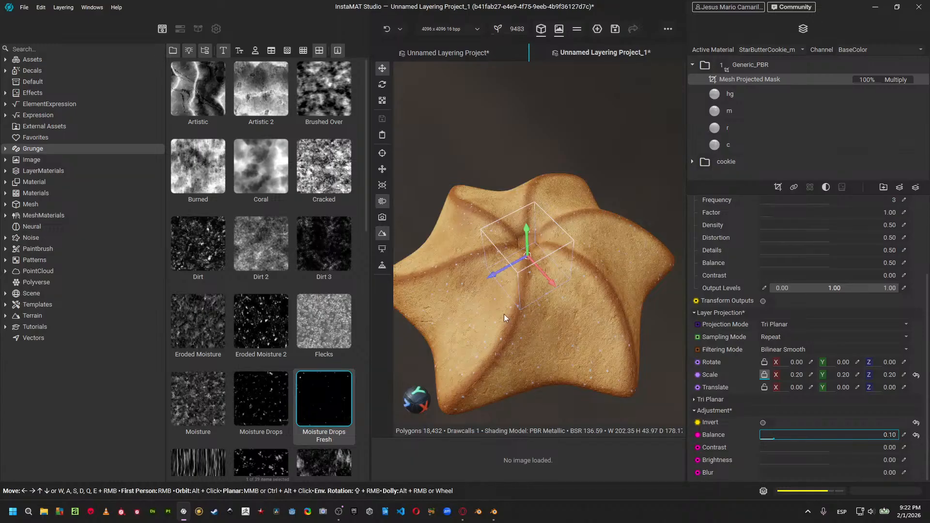
mouse_move(502, 315)
alt+mouse_down()
mouse_move(558, 276)
mouse_move(509, 309)
alt+mouse_up()
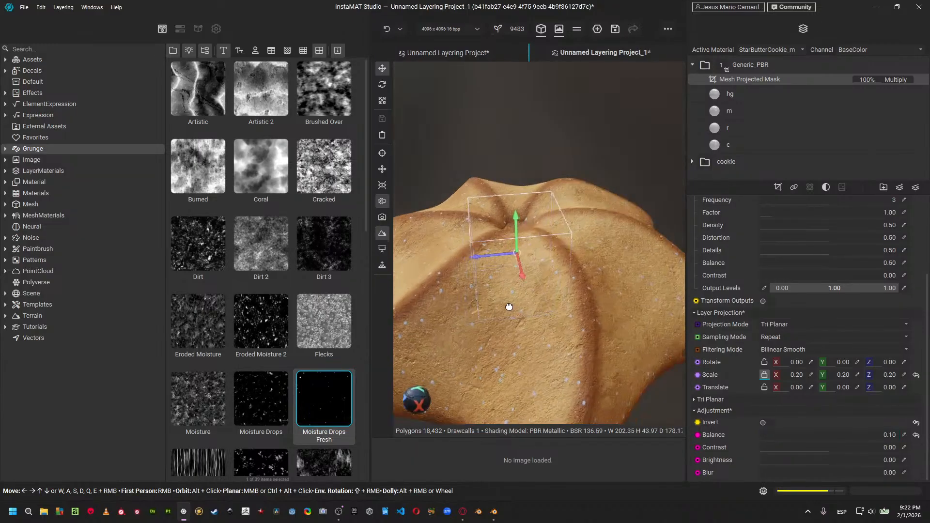
scroll(894, 277, up, 3)
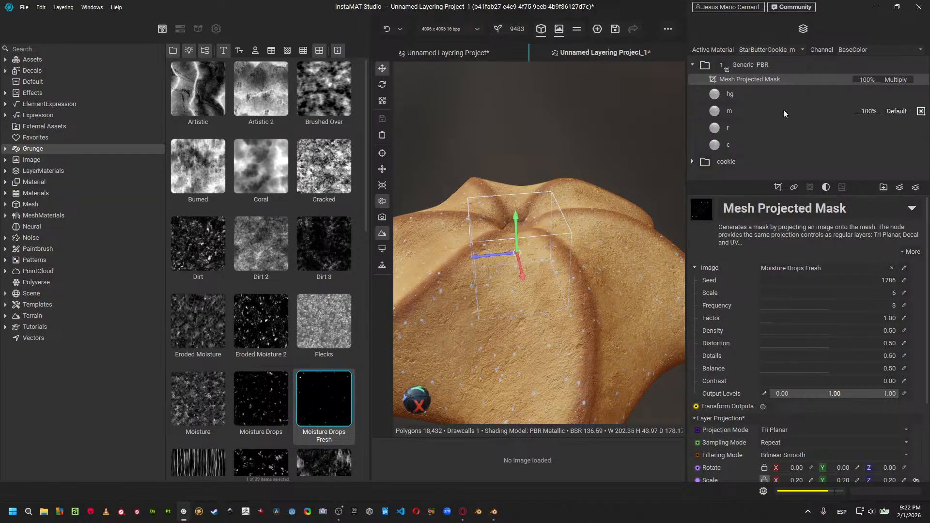
Tint the c layer's base color a warm beige with hue 0.1213 and saturation 0.2459.
click(724, 144)
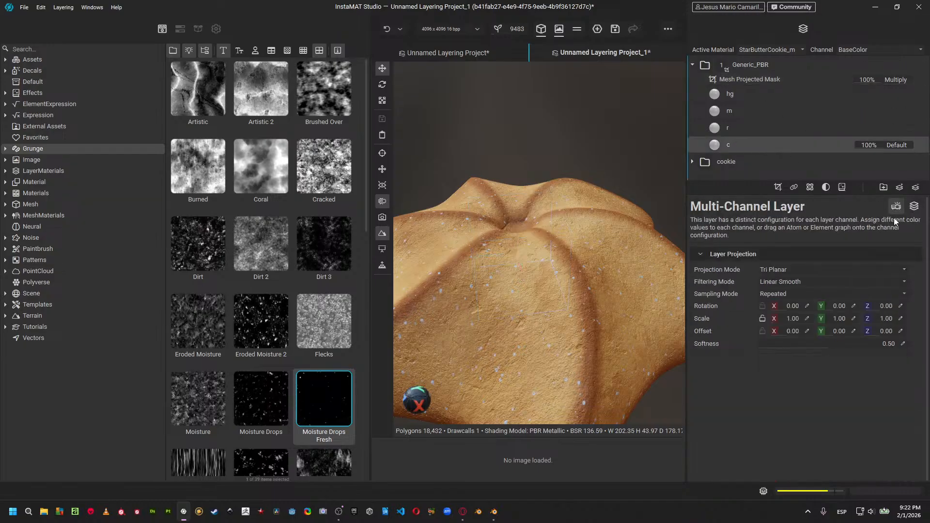
click(914, 207)
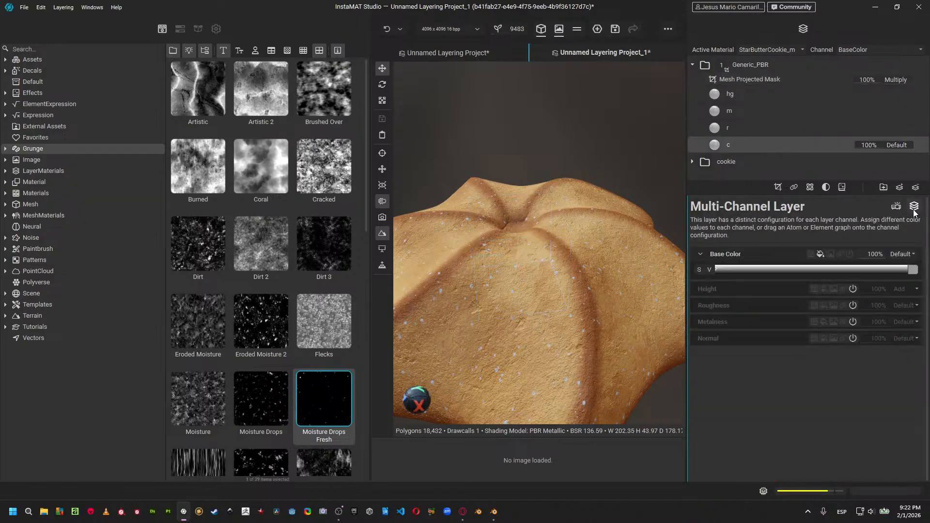
click(912, 270)
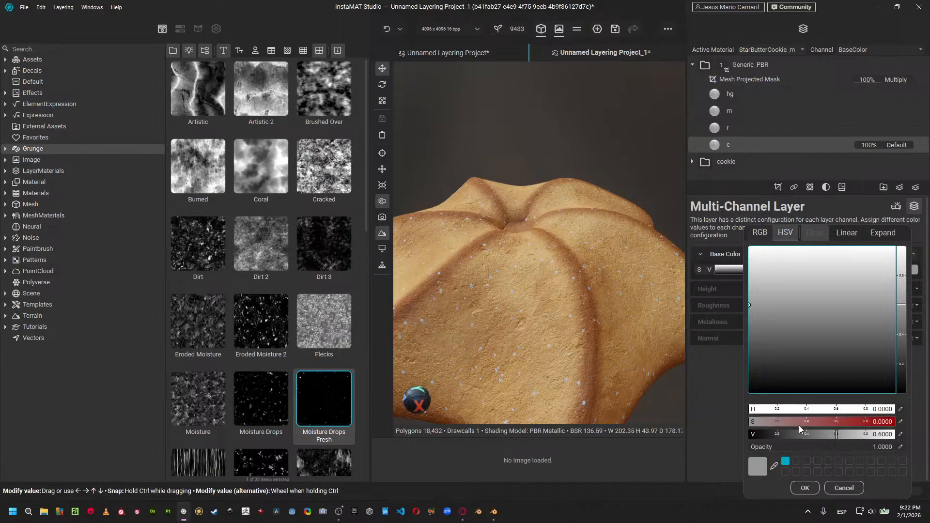
drag(780, 423, 766, 411)
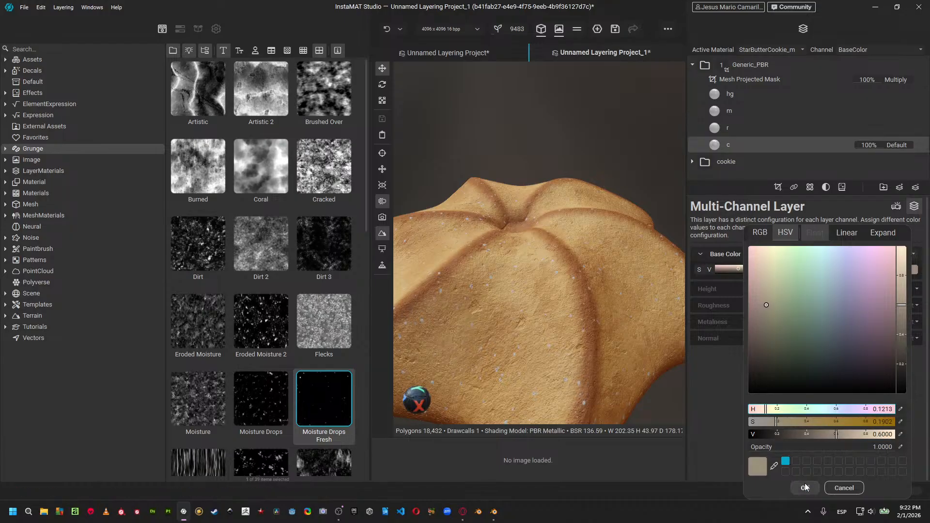
click(809, 423)
drag(809, 423, 785, 424)
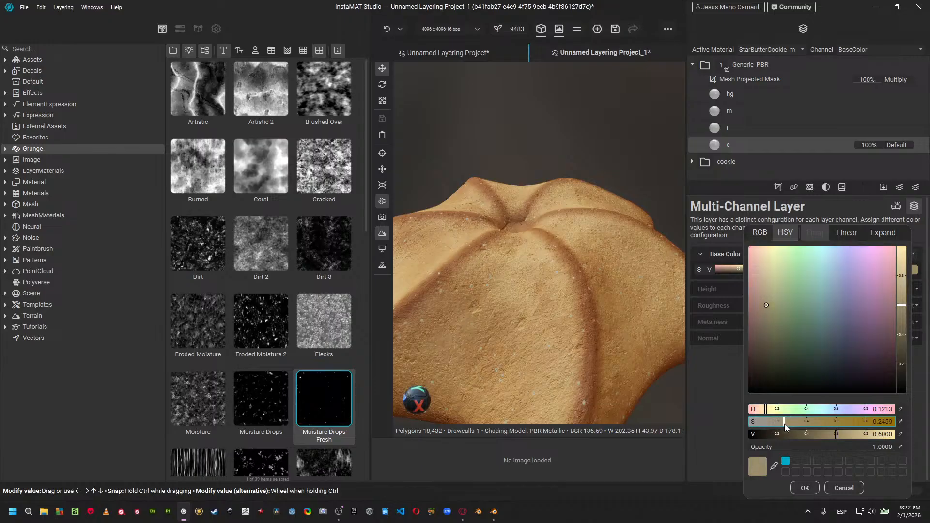
click(805, 488)
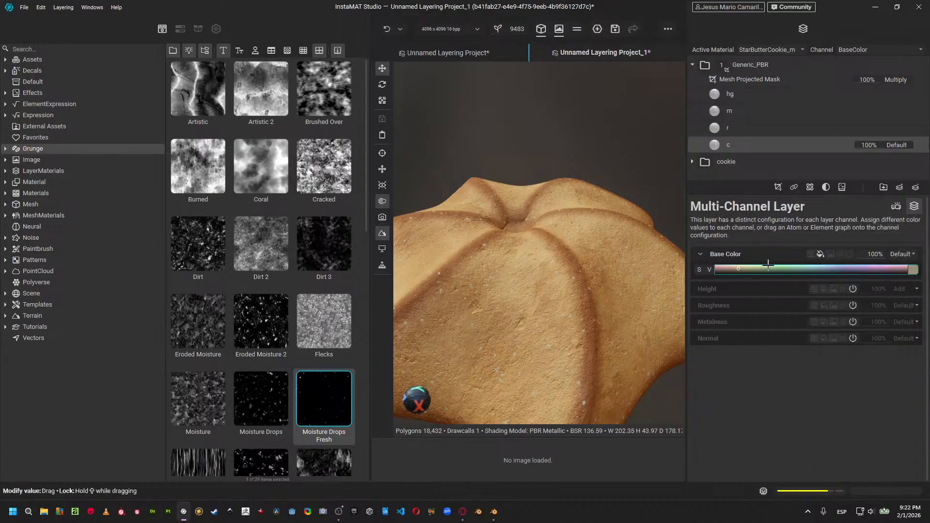
Enable the c layer's Height channel as a uniform value and set it to 49%.
click(824, 289)
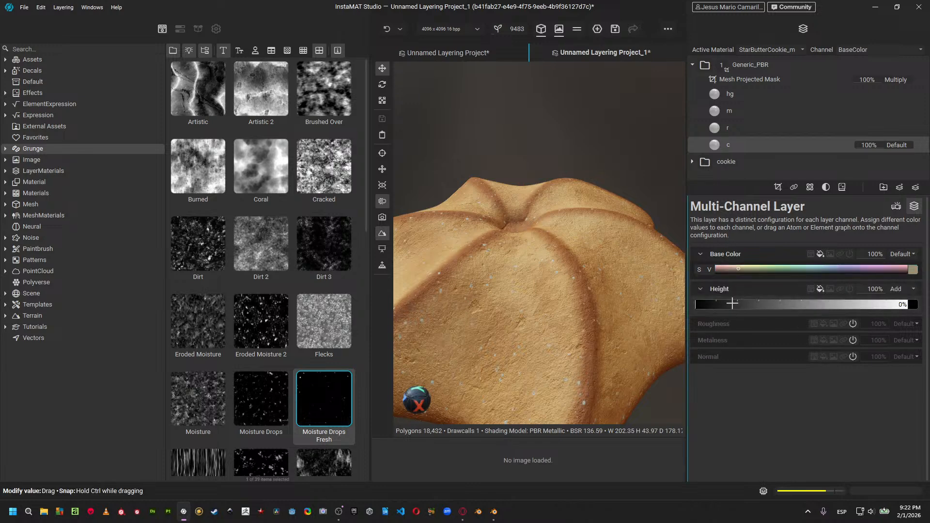
mouse_move(732, 303)
mouse_down()
mouse_move(919, 310)
mouse_move(844, 317)
mouse_move(800, 305)
mouse_up()
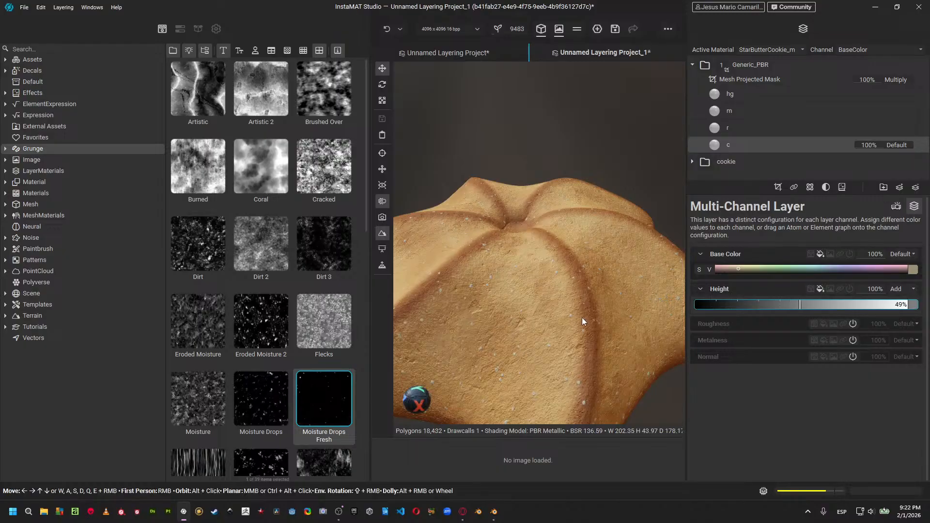
middle_drag(583, 318, 591, 272)
alt+drag(592, 272, 626, 294)
scroll(590, 279, down, 2)
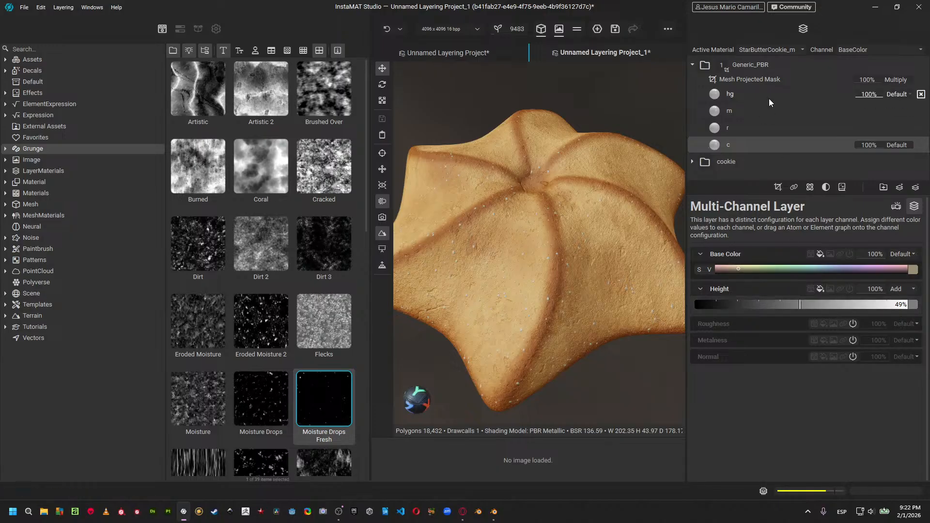
Try the SoftLight blend mode on the Generic_PBR group and inspect the cookie's surface up close.
click(897, 69)
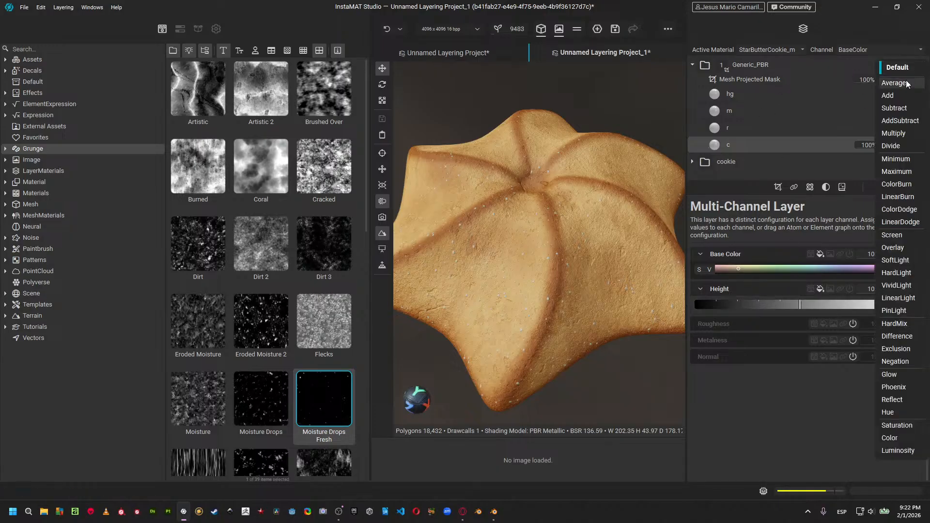
click(896, 260)
alt+drag(644, 310, 581, 299)
scroll(582, 299, up, 3)
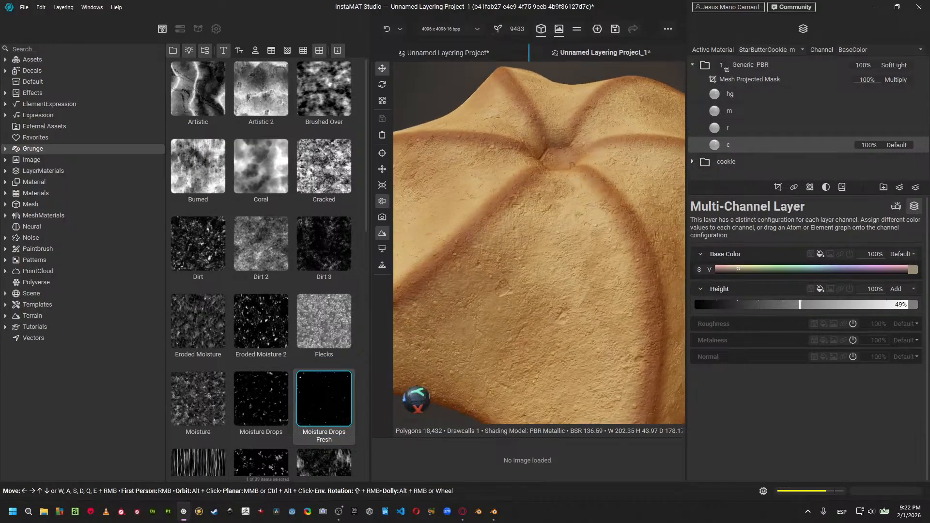
Set the Generic_PBR group's blend mode to LinearDodge and its opacity to 55%, and check the specks across the cookie.
click(894, 66)
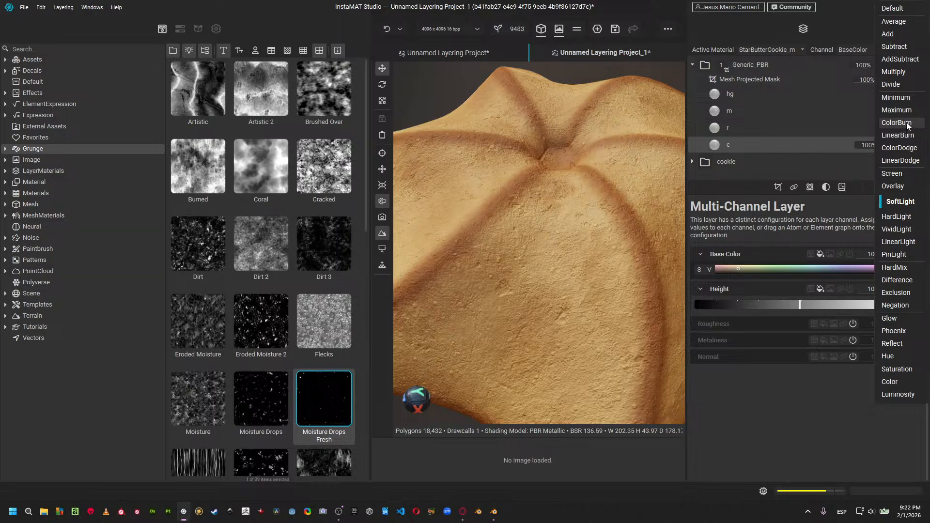
click(902, 163)
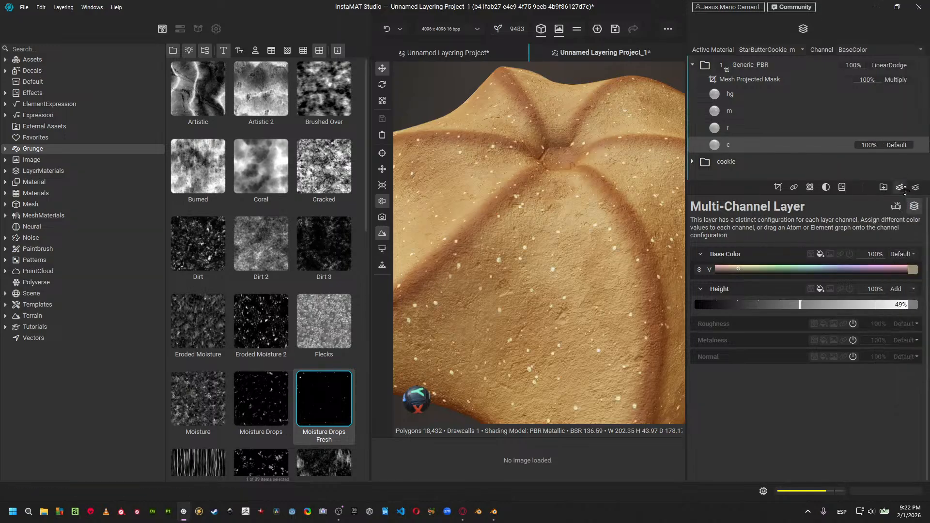
click(856, 66)
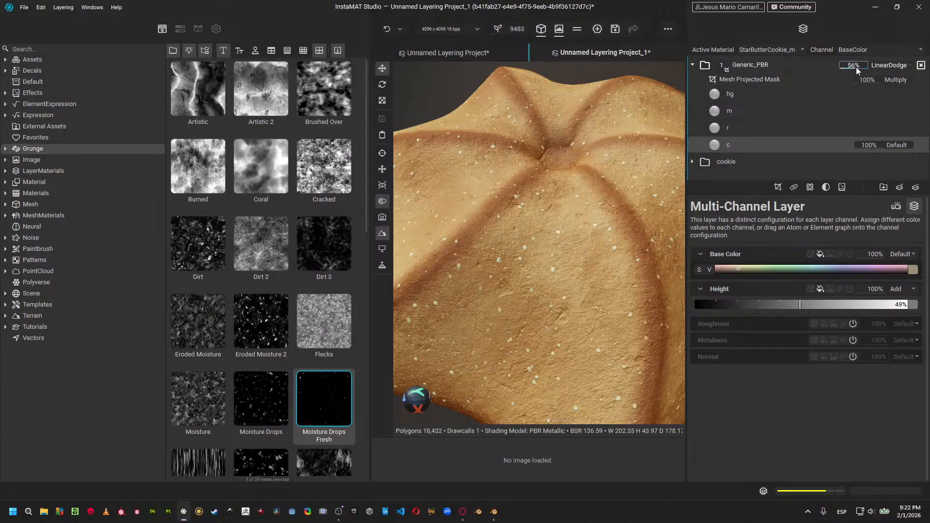
double_click(858, 67)
key(Return)
scroll(580, 299, down, 6)
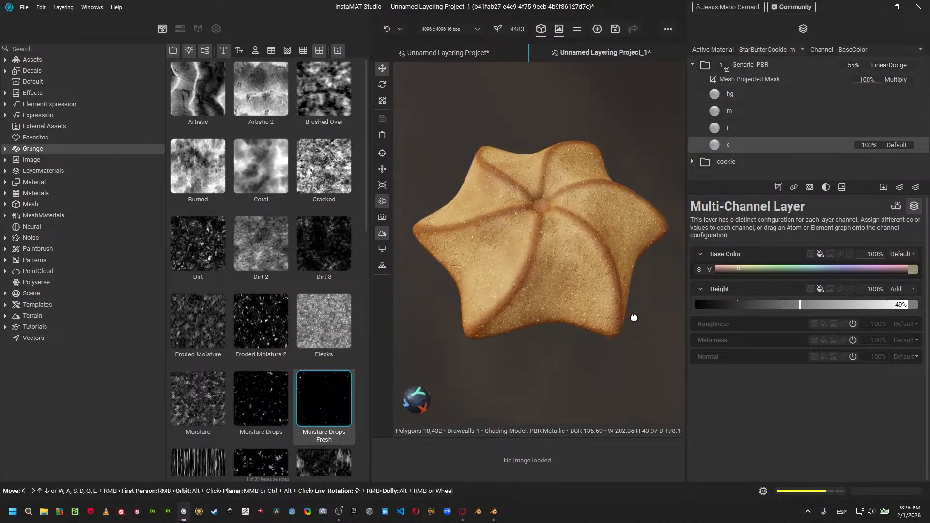
scroll(612, 301, up, 4)
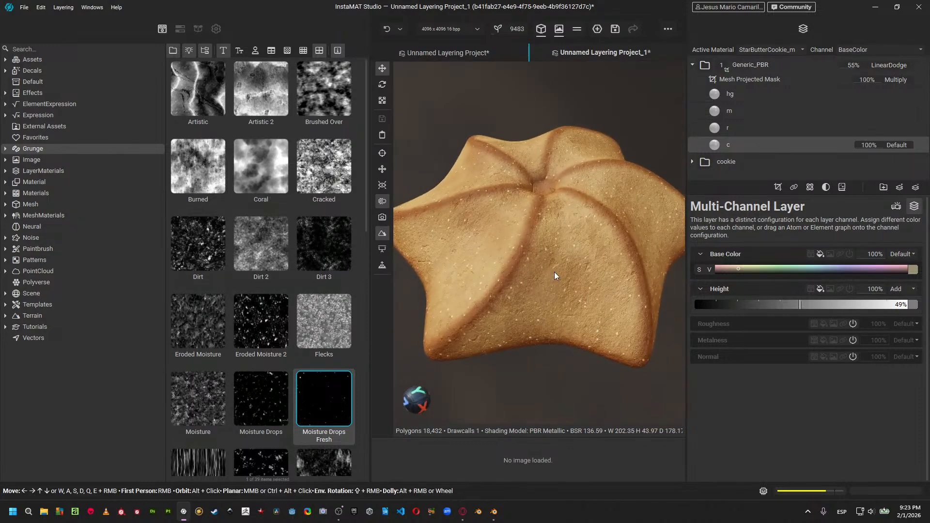
alt+drag(557, 272, 492, 270)
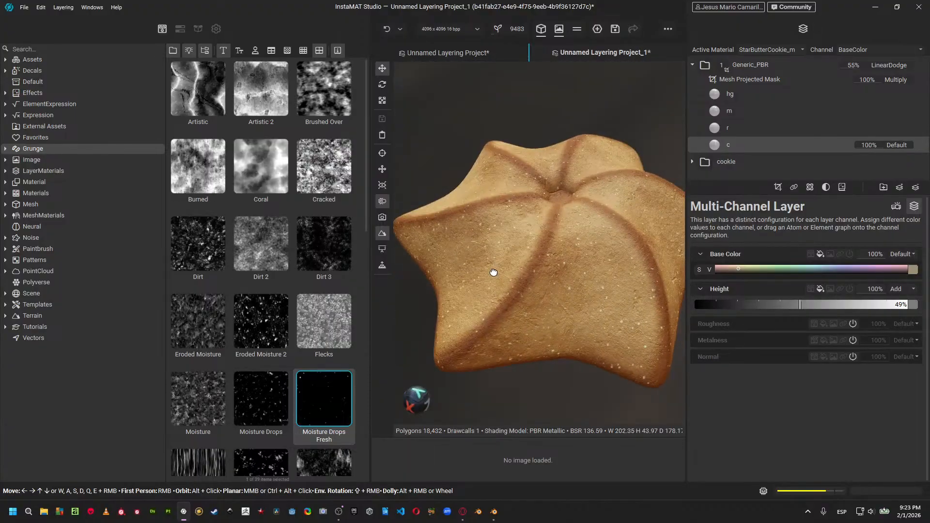
Rename the Generic_PBR group as sugardots and collapse it in the layer stack.
double_click(739, 65)
text(sug)
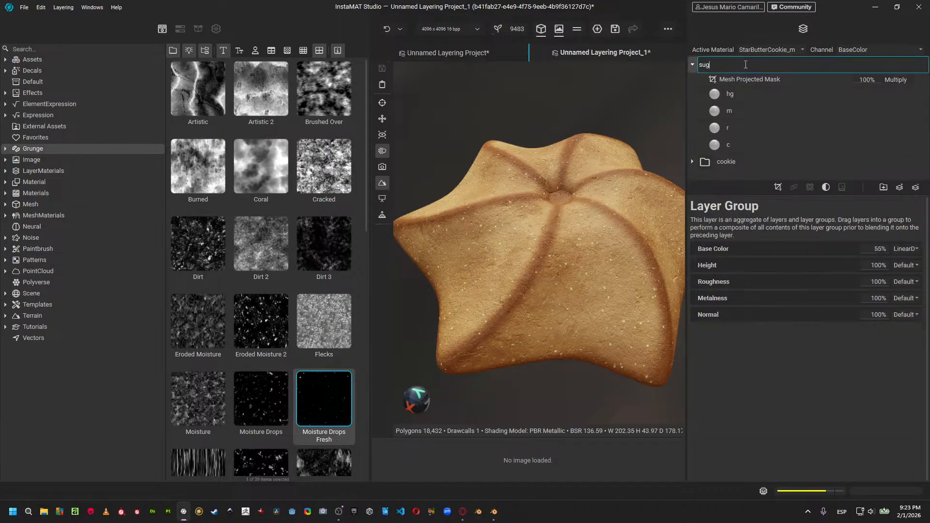
text(ardots)
key(Return)
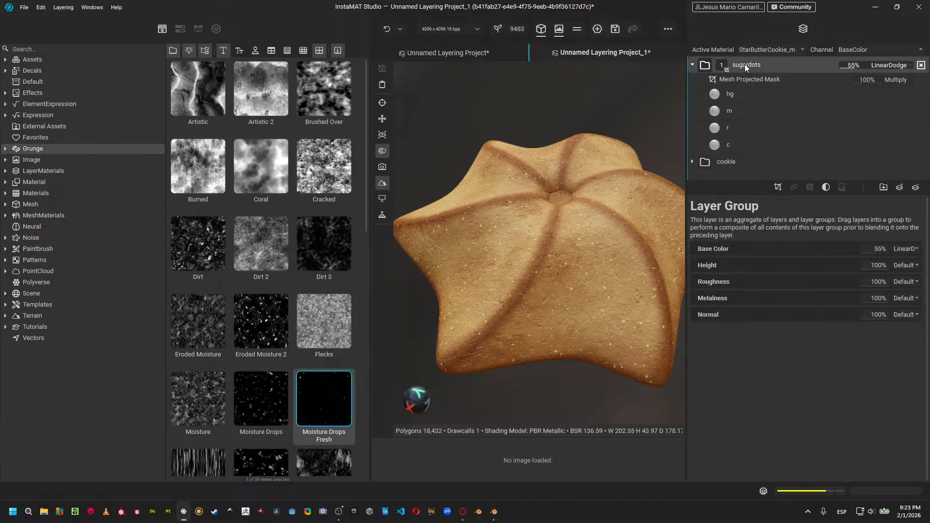
click(693, 65)
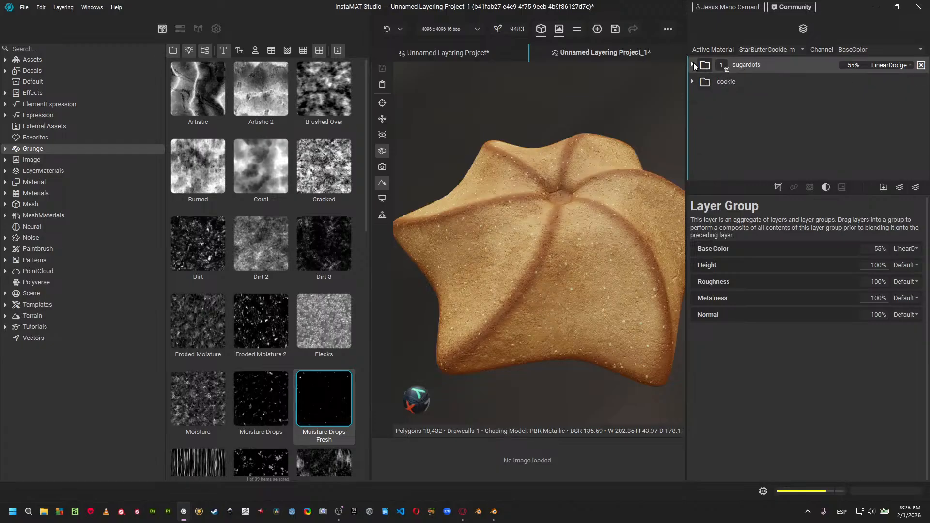
Group the sugardots and cookie groups together, name the new group buttercookie and collapse it.
click(733, 80)
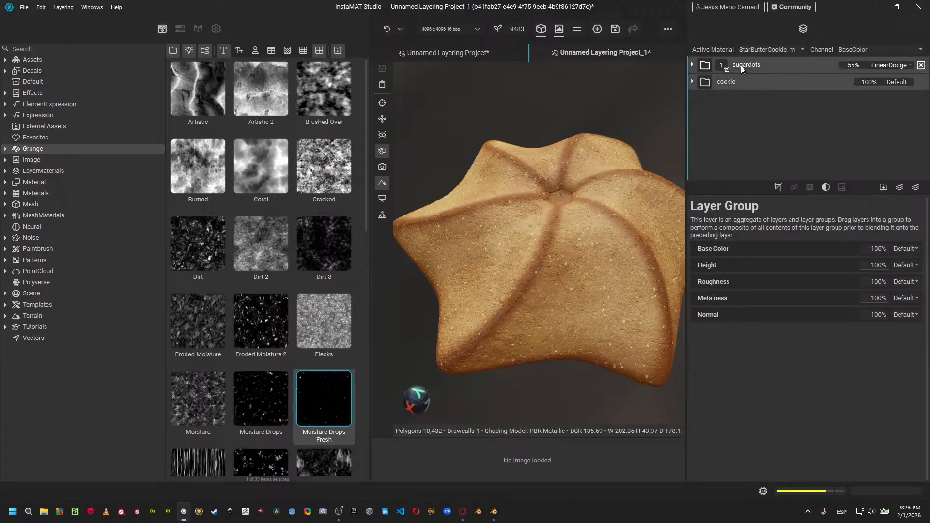
key(ctrl+g)
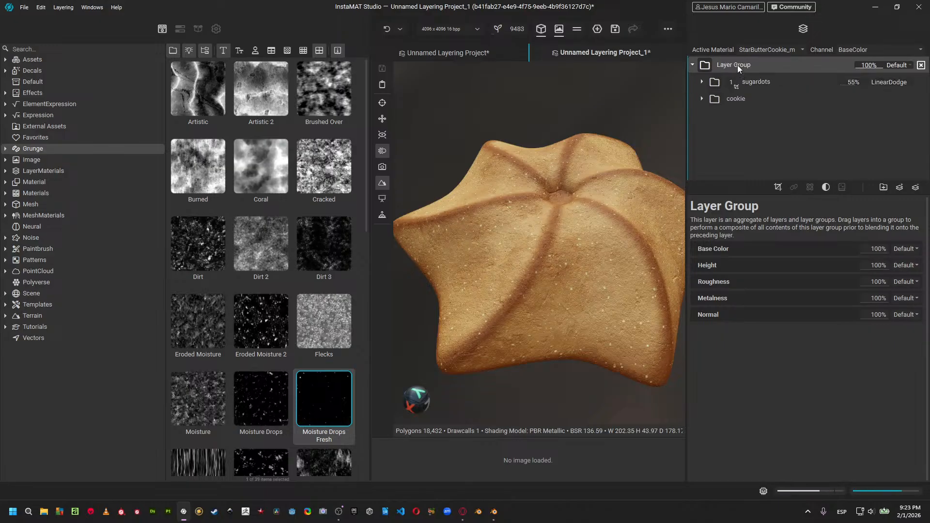
double_click(737, 65)
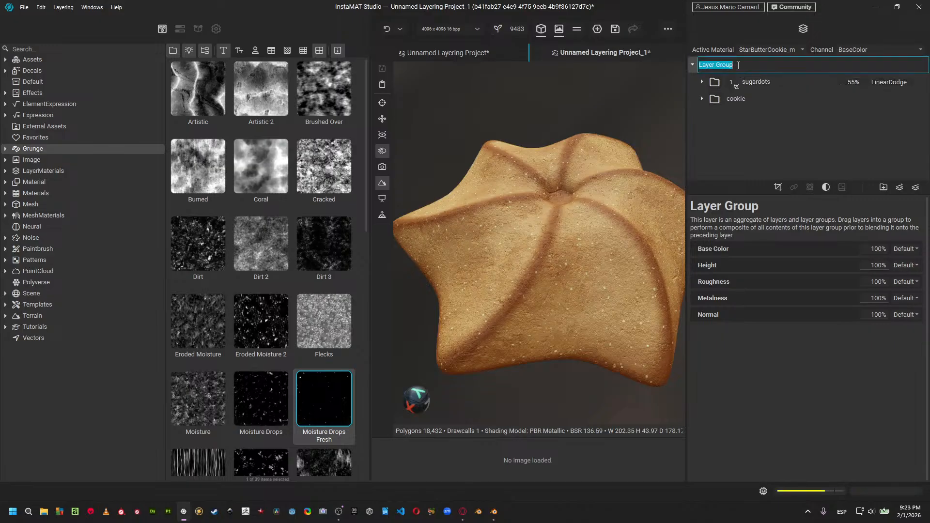
text(buttercookie)
key(Return)
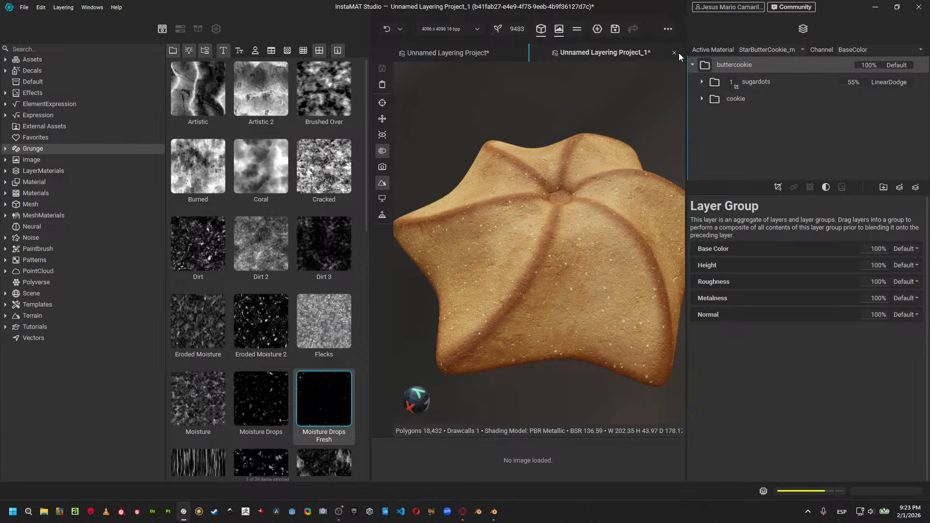
click(692, 65)
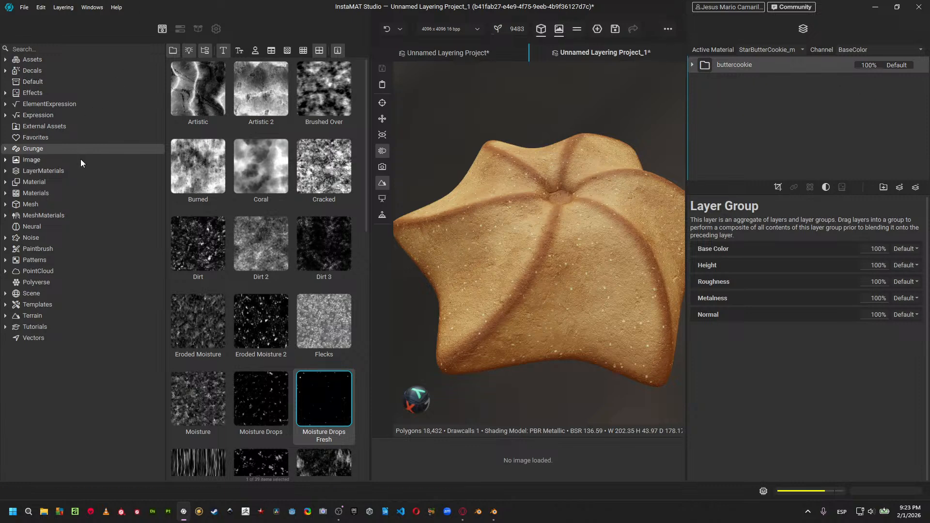
Add the buttercookie group to the library as a prefab material and check its entry among the LayerMaterials.
click(75, 173)
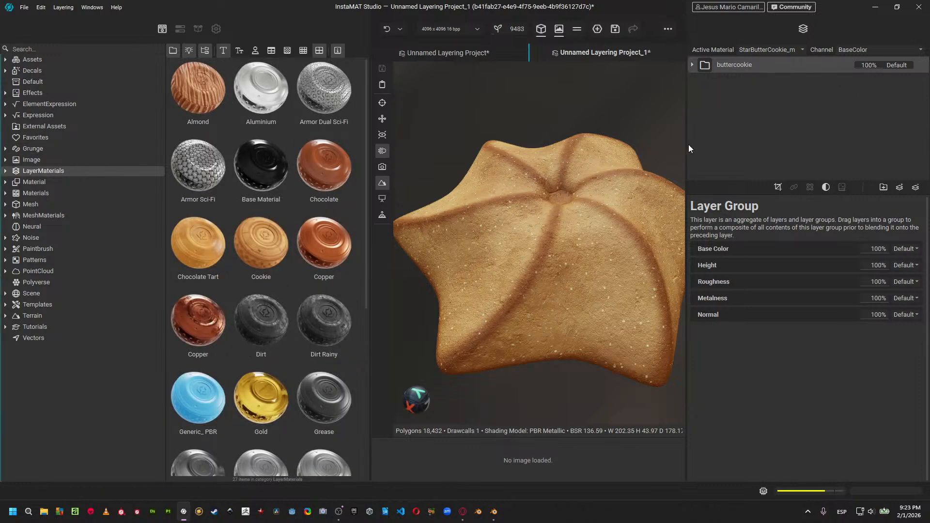
right_click(751, 67)
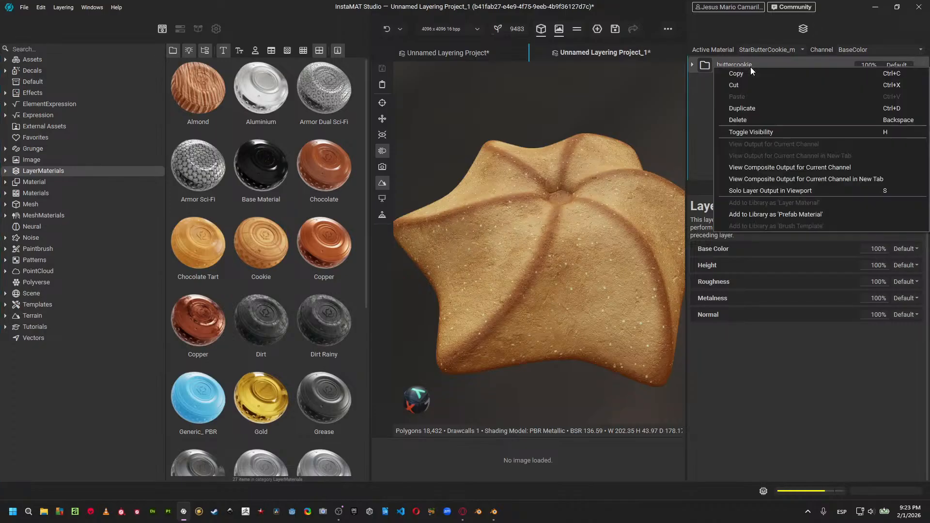
click(761, 214)
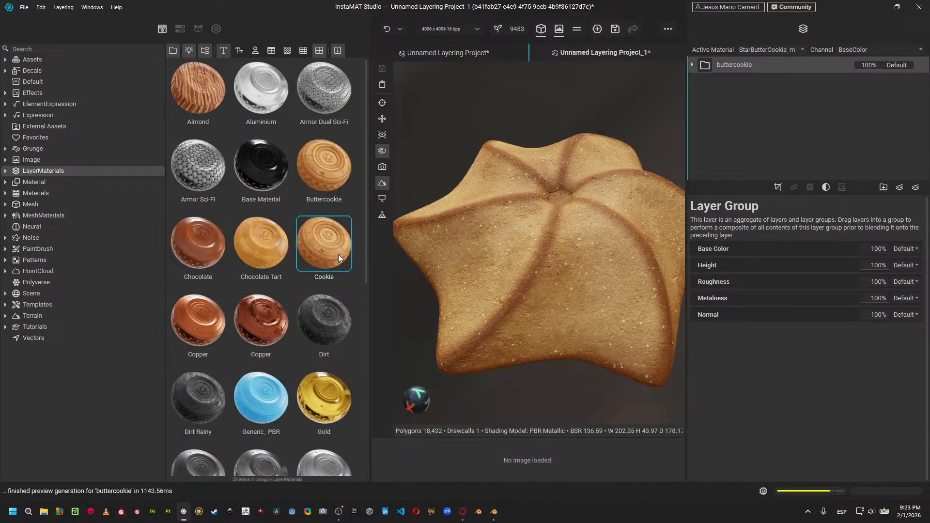
mouse_move(337, 255)
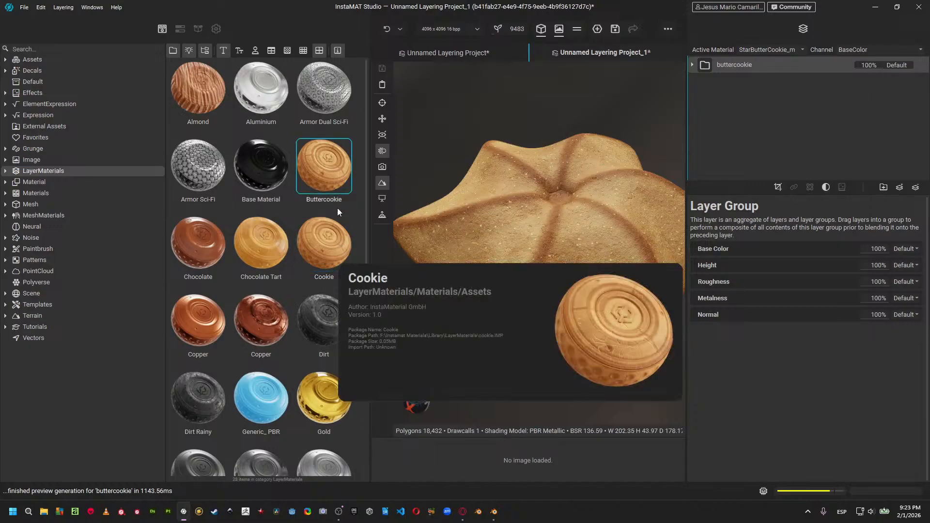
mouse_move(319, 170)
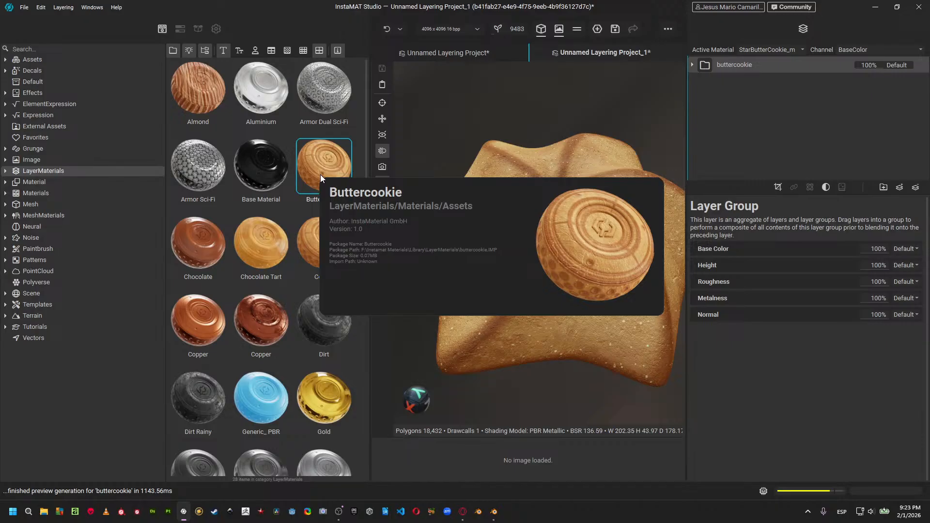
click(779, 144)
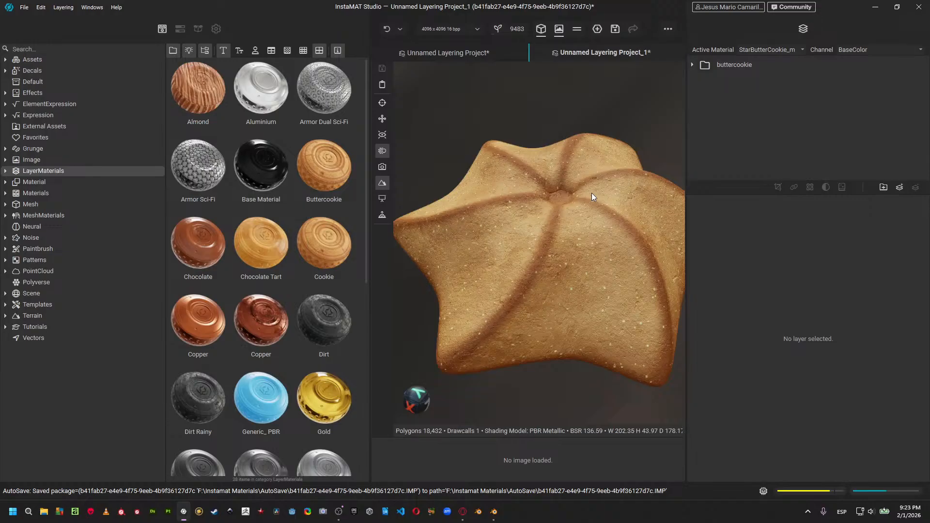
Save the star cookie project, then save all open projects.
key(ctrl+s)
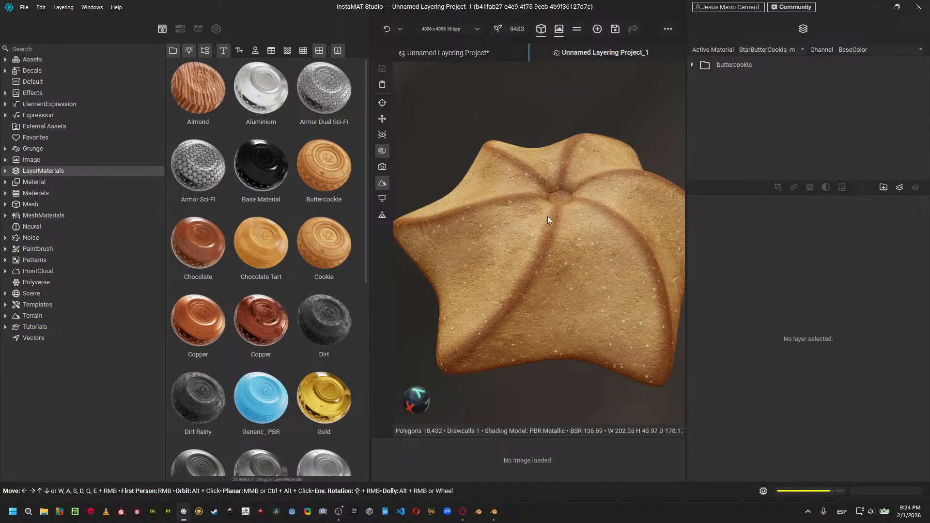
alt+drag(547, 216, 523, 199)
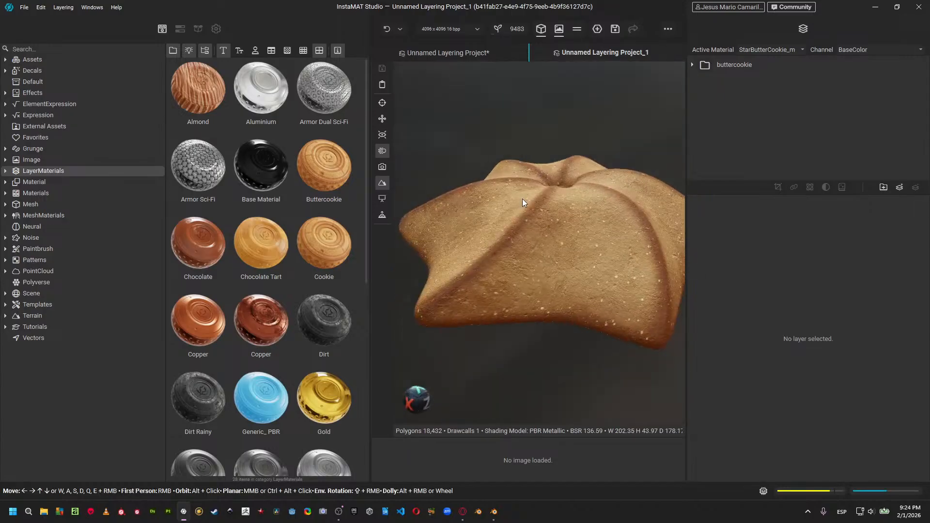
click(24, 8)
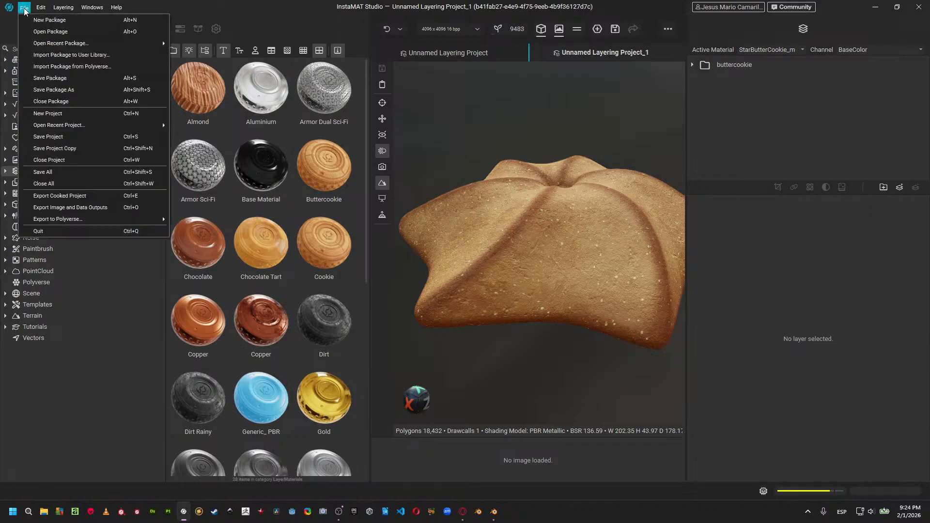
click(60, 170)
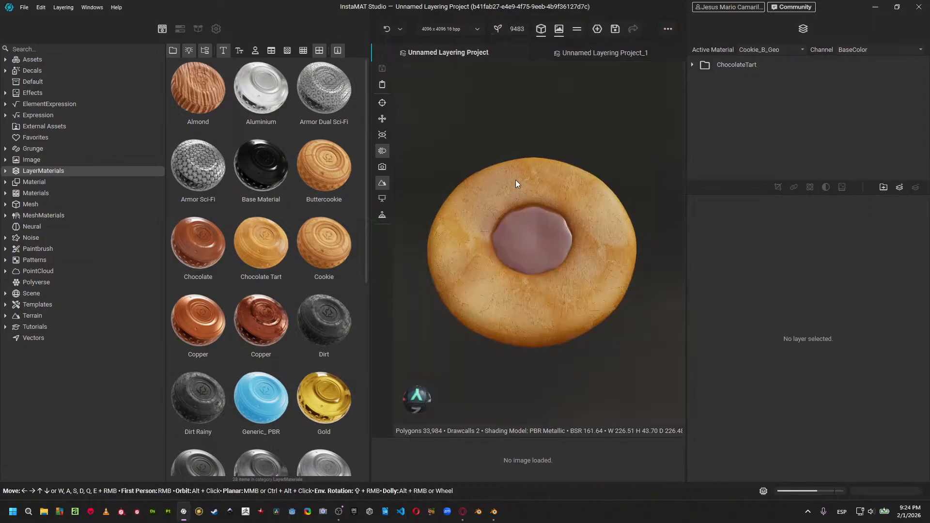
Return to the star cookie project, Unnamed Layering Project_1, and open the width choices for its resolution.
click(584, 54)
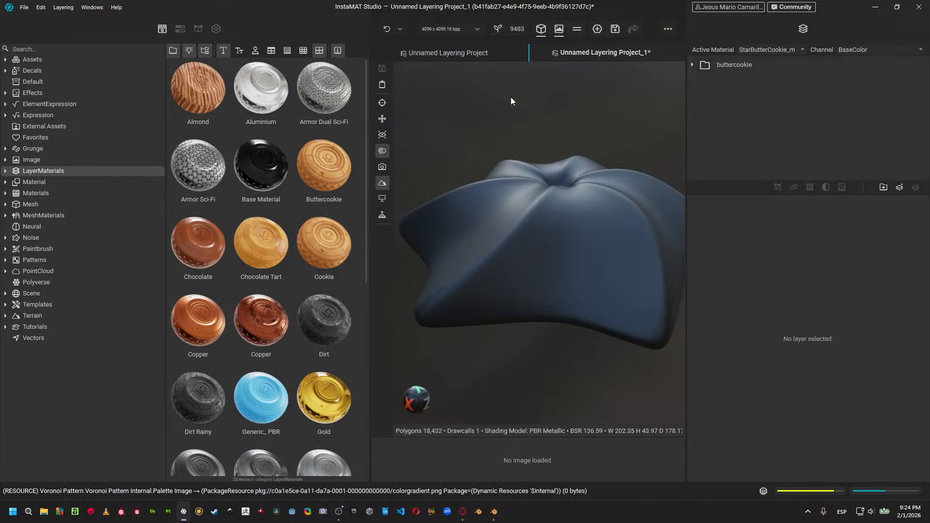
click(449, 29)
click(457, 54)
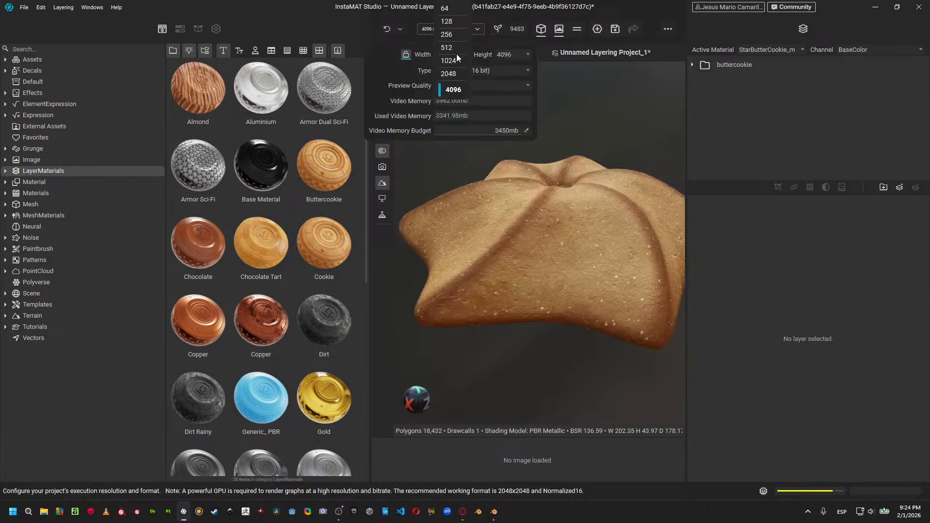
Set the star butter cookie project's resolution to 2048 x 2048.
click(449, 71)
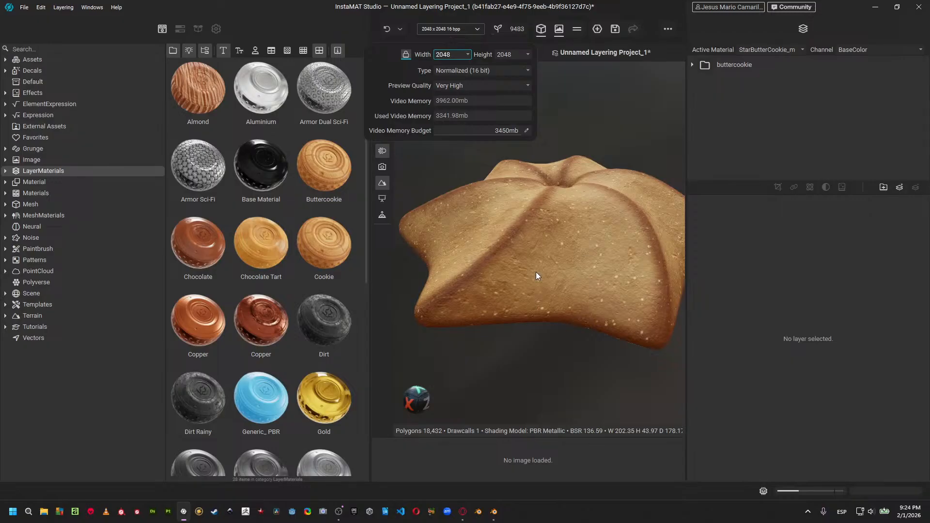
click(540, 235)
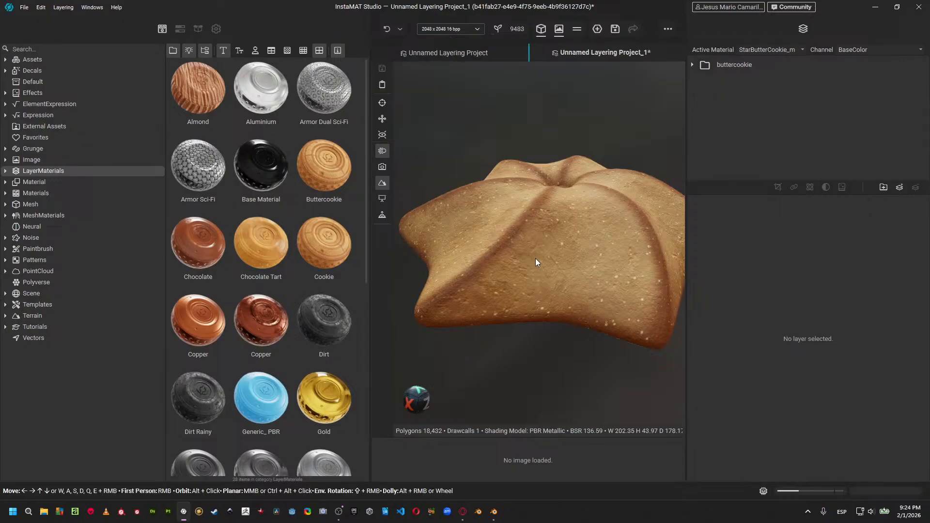
alt+drag(536, 257, 556, 258)
alt+right_drag(555, 259, 577, 278)
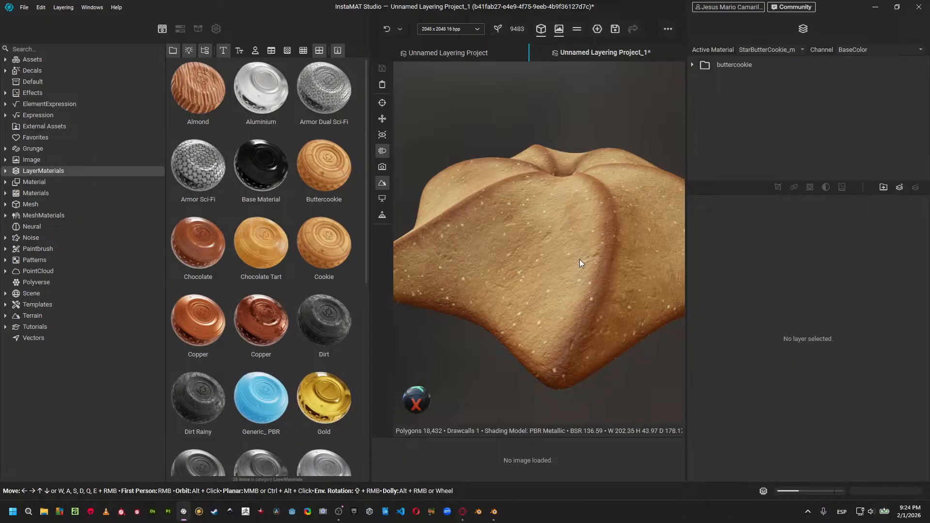
alt+drag(580, 260, 577, 273)
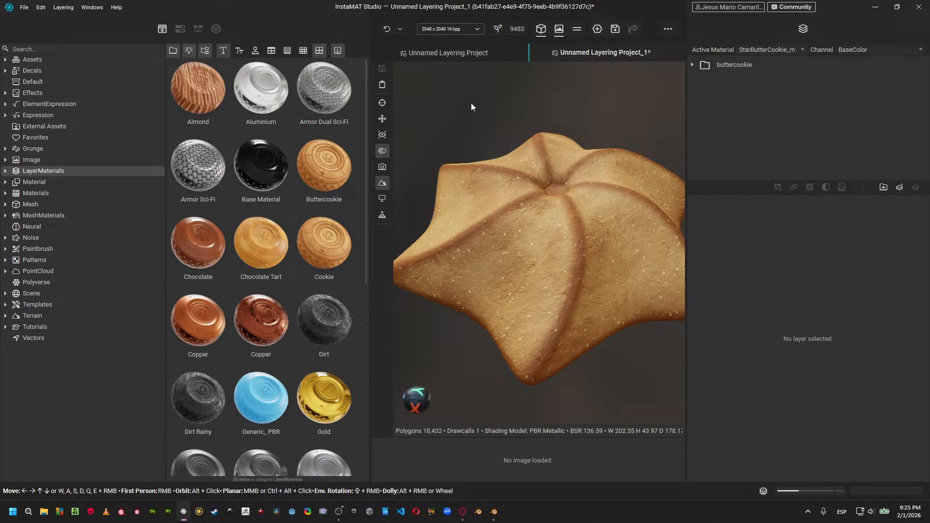
Check the cookie in the Unnamed Layering Project, then return to Unnamed Layering Project_1 and save it.
click(466, 53)
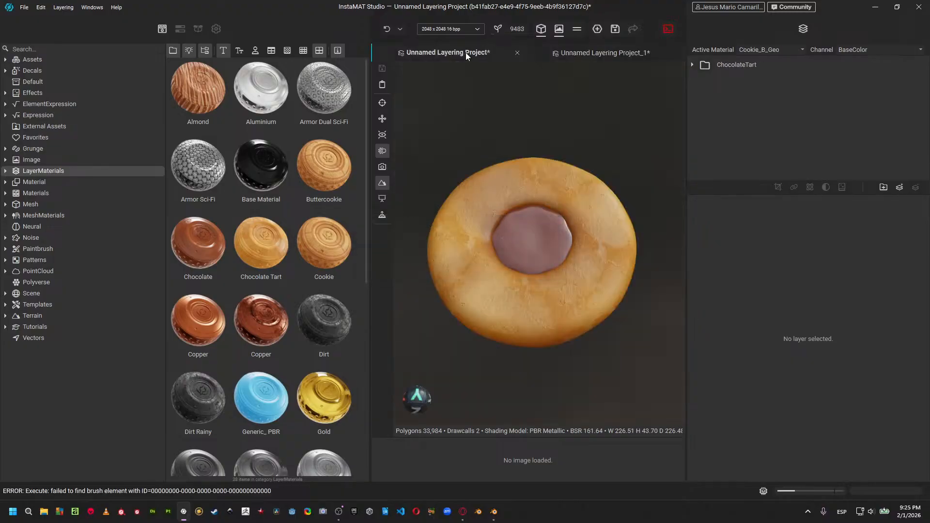
alt+drag(528, 291, 560, 262)
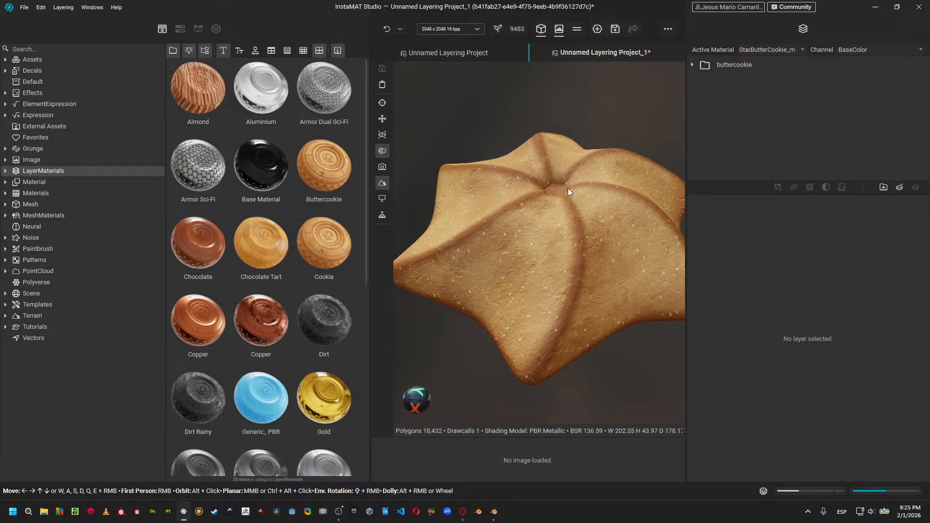
key(ctrl+s)
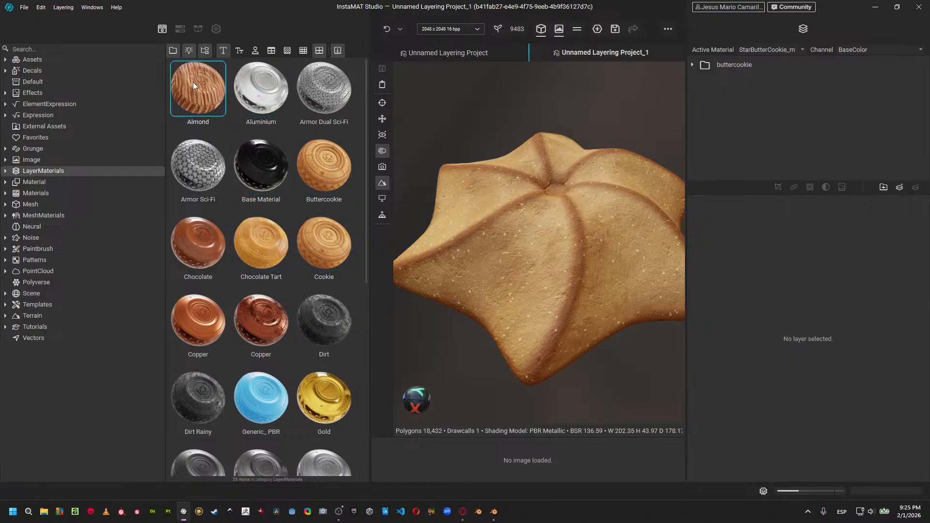
mouse_move(198, 82)
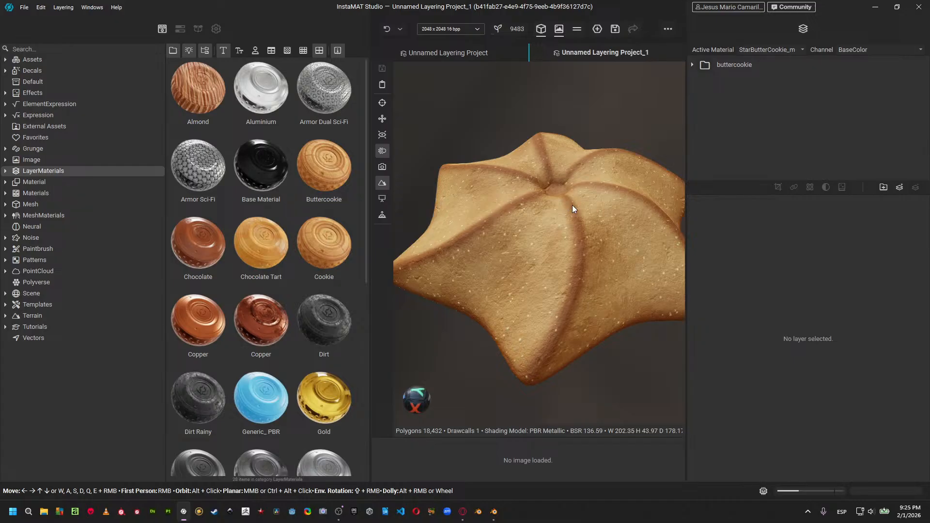
alt+drag(574, 205, 543, 242)
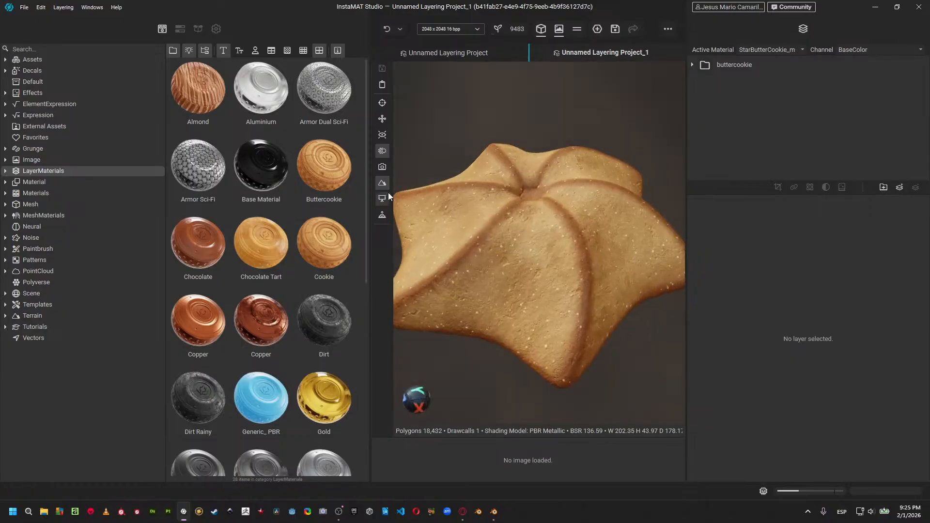
Switch to Blender and select the almond cookie body together with its almond, using wireframe display.
click(497, 514)
alt+middle_drag(212, 266, 192, 235)
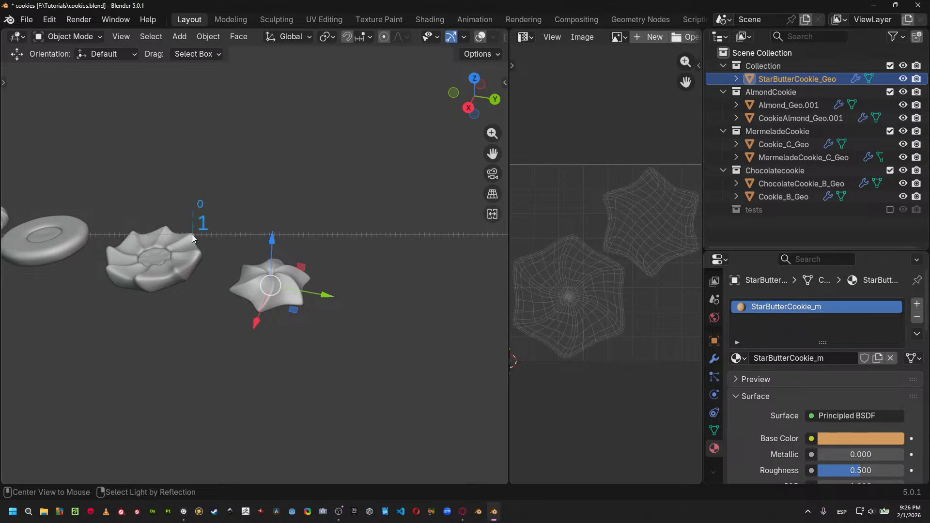
middle_drag(460, 281, 225, 214)
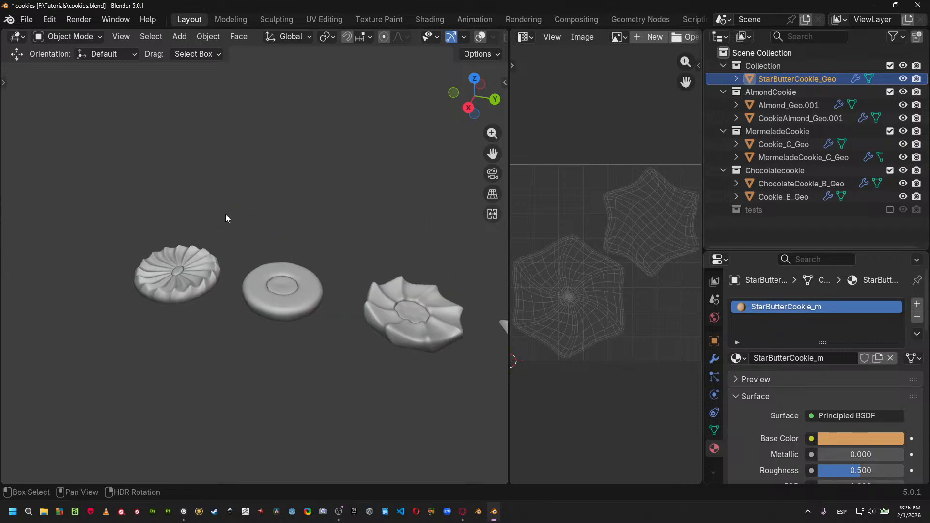
click(177, 286)
key(shift+z)
shift+click(194, 260)
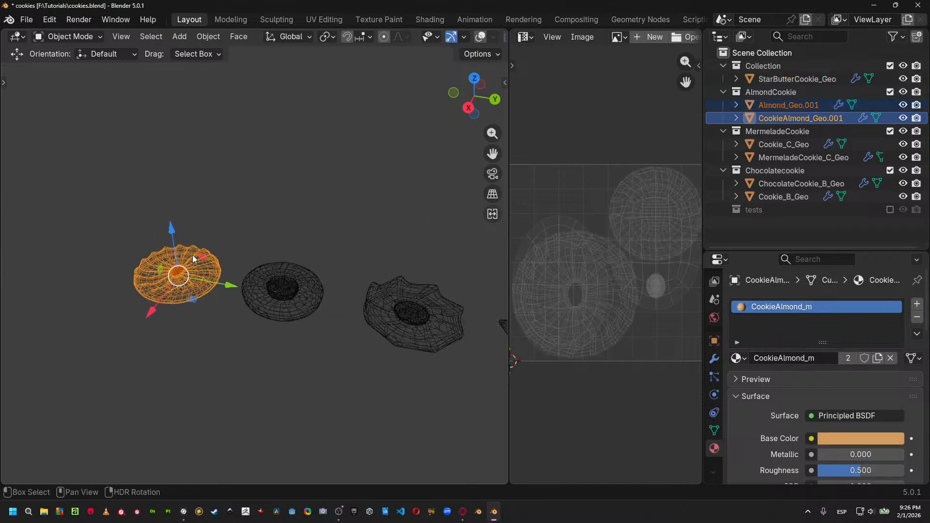
Export the selected almond cookie objects as an FBX file named AlmondCookie_Instamat.fbx in the Cookies folder.
click(30, 20)
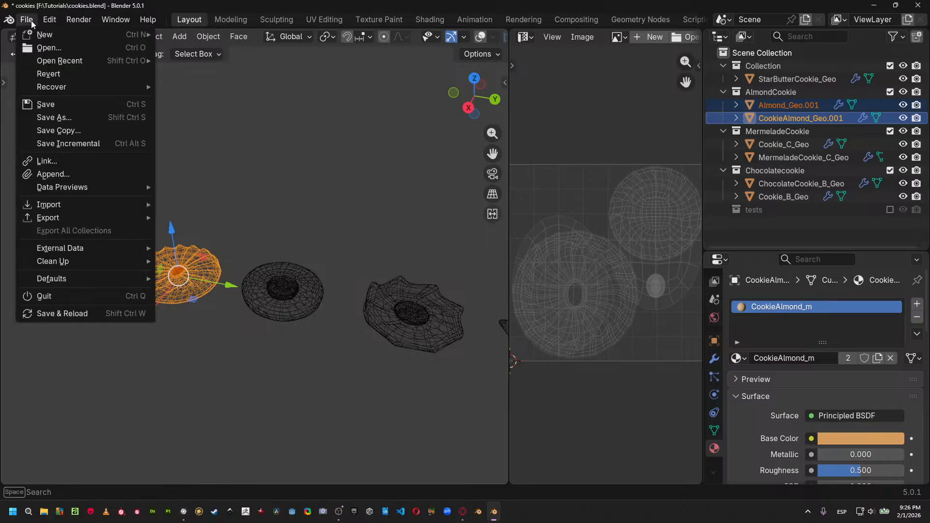
mouse_move(110, 218)
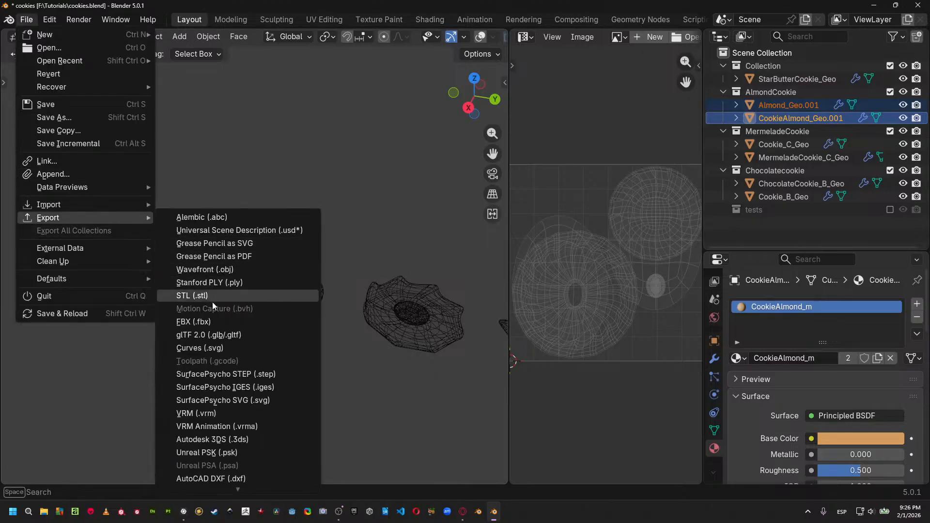
click(215, 321)
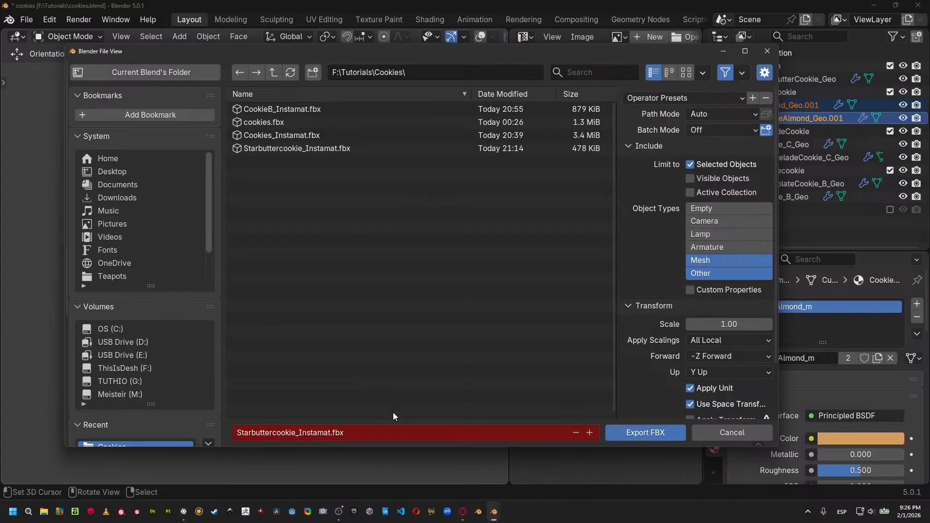
click(397, 436)
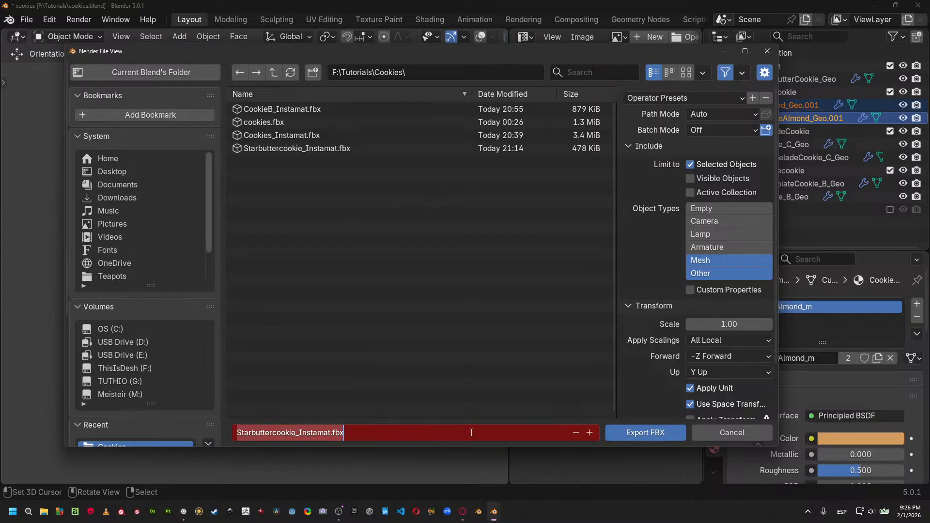
key(Home)
key(shift+Right)
key(shift+Right)
key(shift+Right)
key(shift+Right)
key(shift+Right)
key(shift+Right)
key(shift+Right)
key(shift+Right)
key(shift+Right)
key(shift+Right)
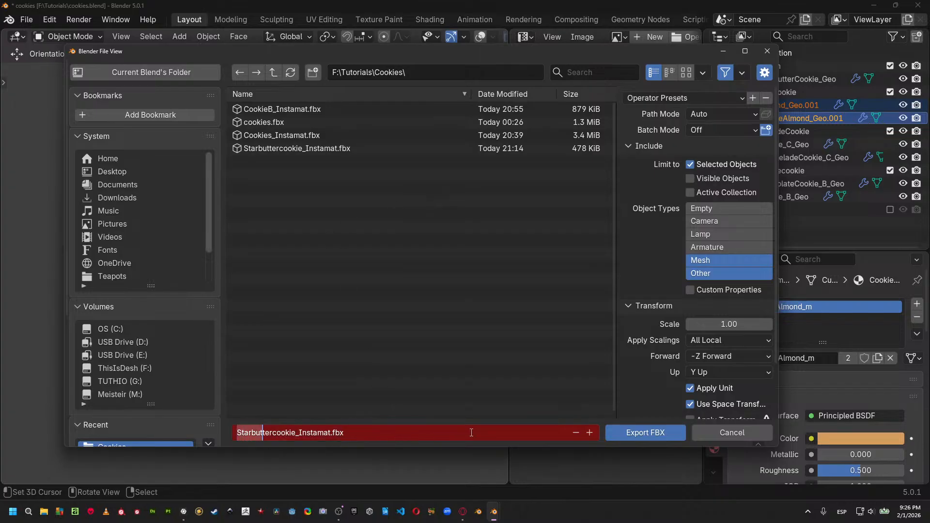
key(BackSpace)
text(Almo)
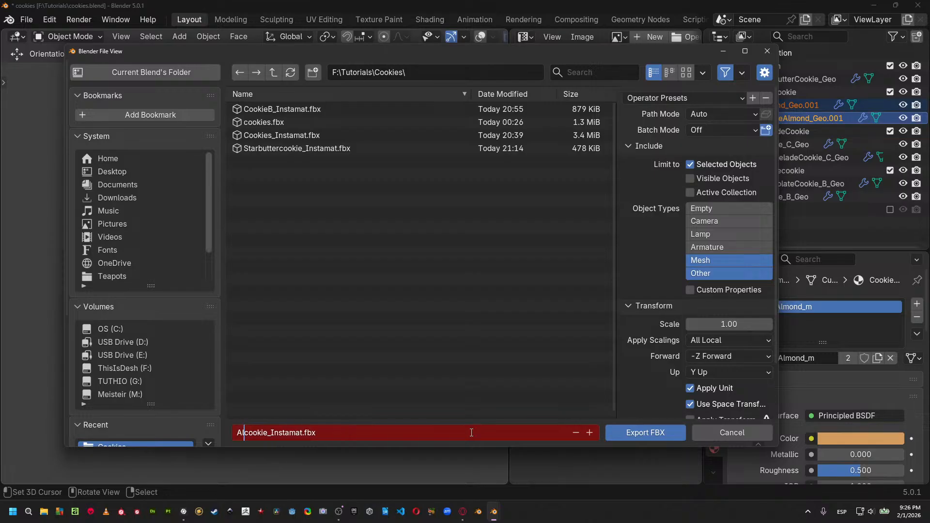
text(nd)
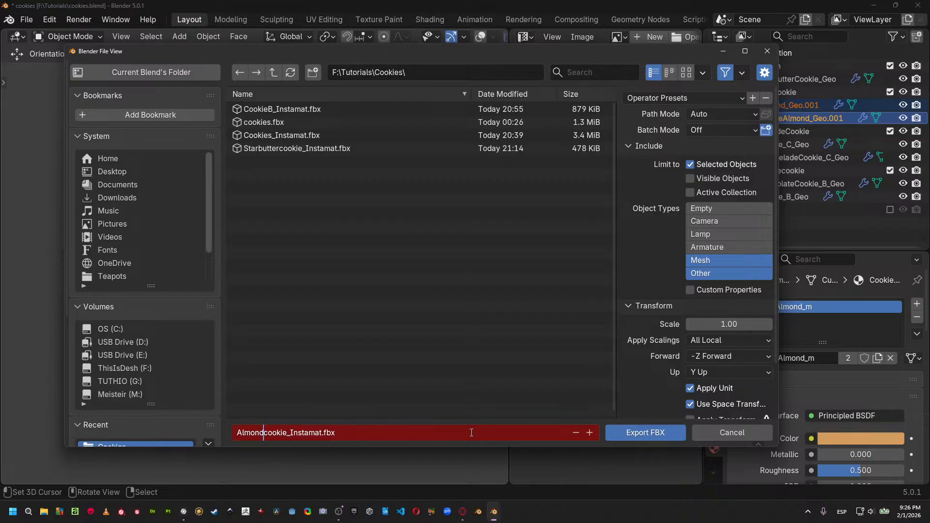
key(Right)
key(BackSpace)
text(C)
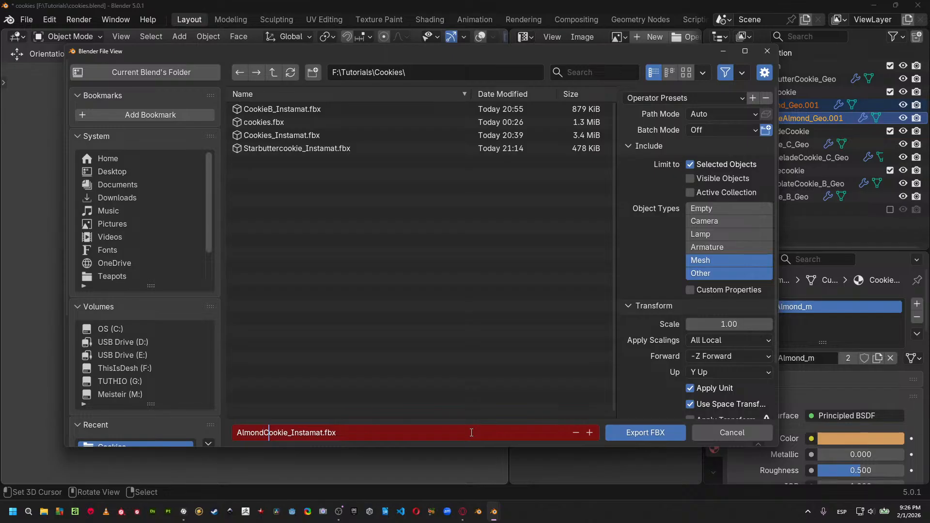
key(Return)
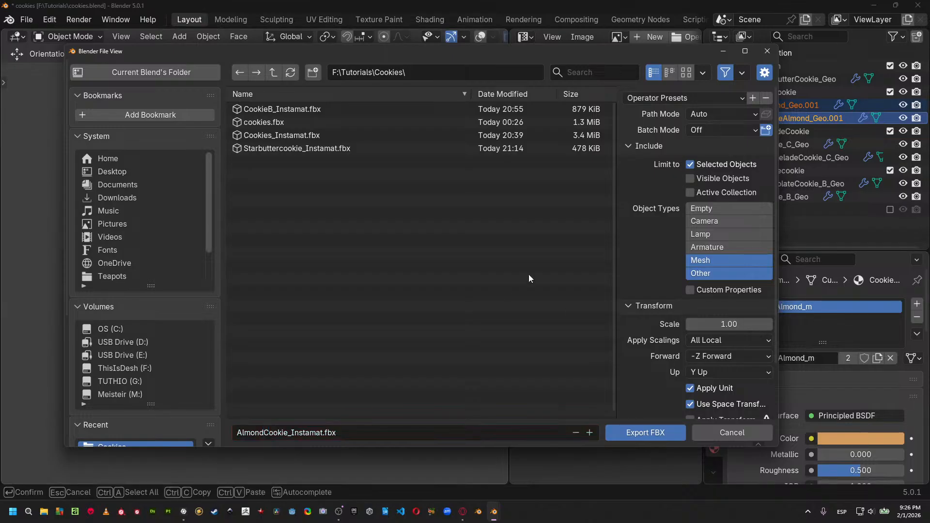
click(639, 432)
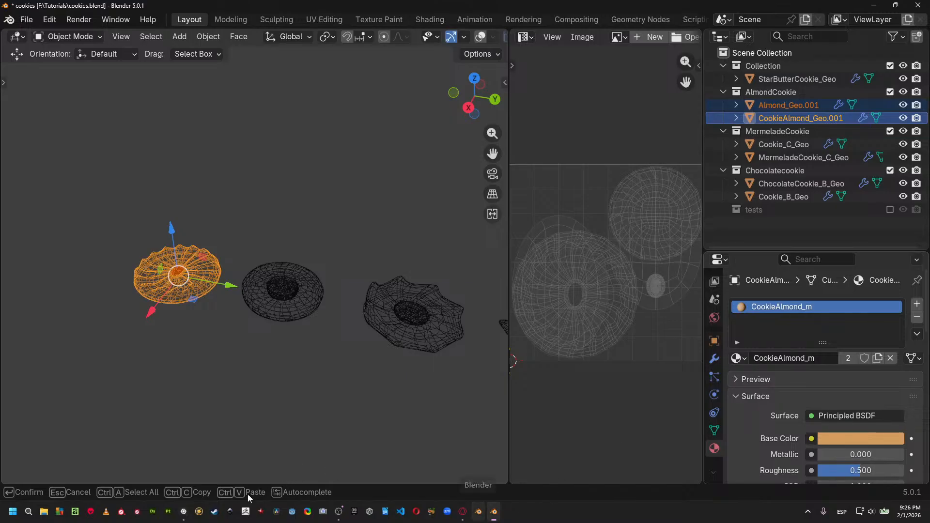
Switch to InstaMAT Studio and set up a new Asset Texturing project named AlmondCookie.
click(184, 512)
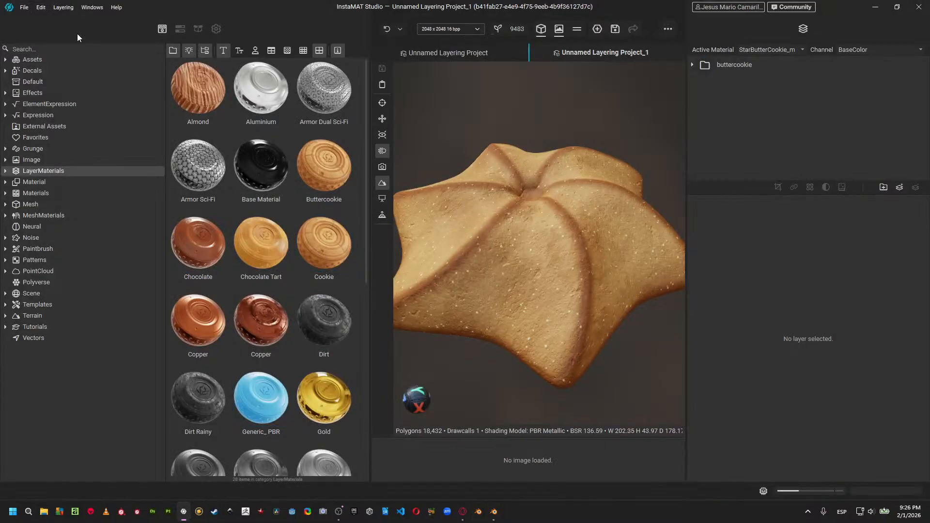
click(23, 7)
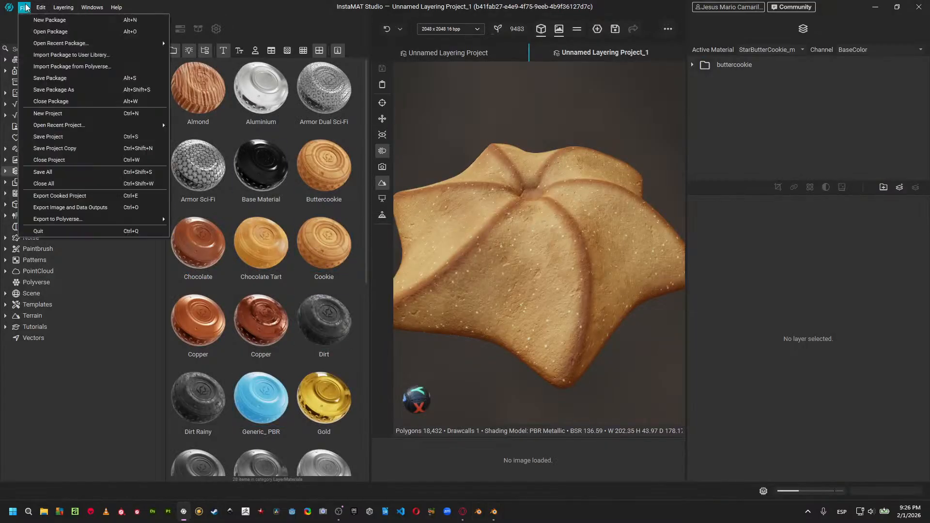
click(86, 114)
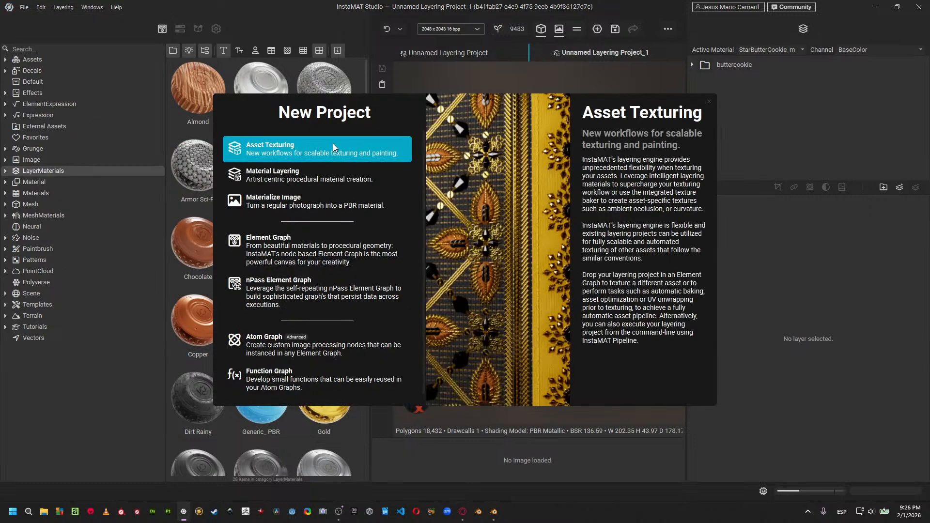
click(333, 144)
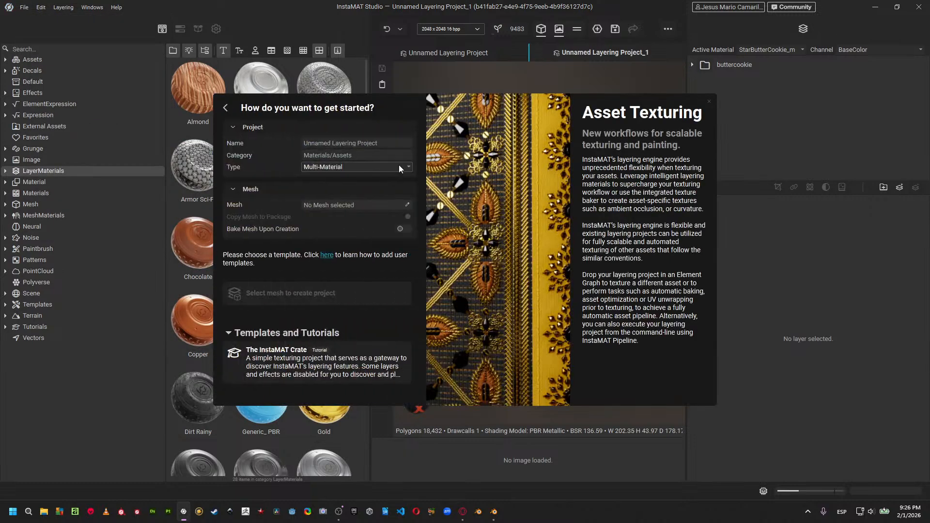
click(405, 142)
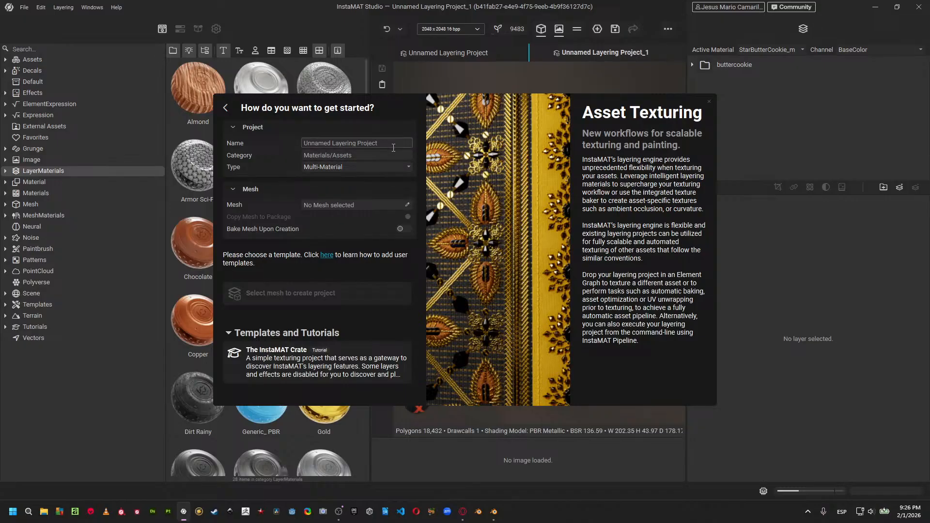
key(ctrl+a)
text(AMolnd)
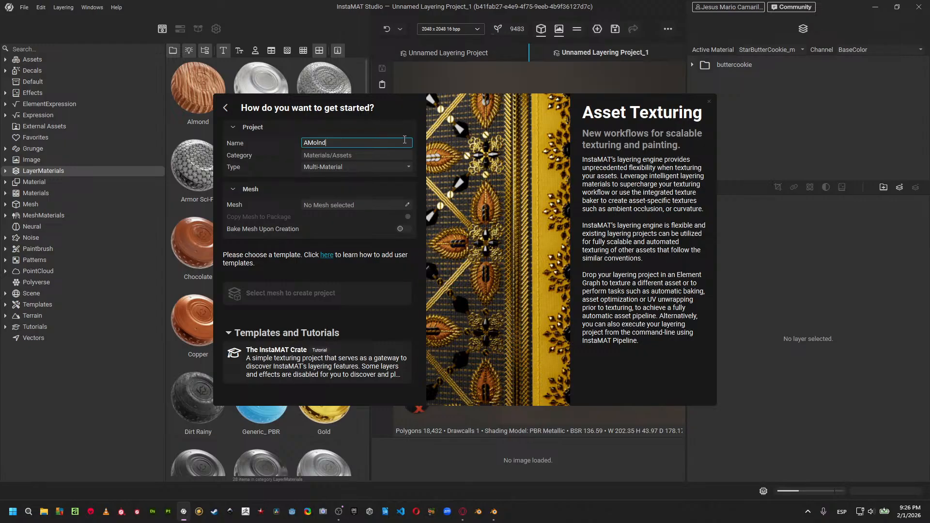
key(BackSpace)
key(BackSpace)
key(BackSpace)
key(BackSpace)
key(BackSpace)
text(lmondCookie)
Load AlmondCookie_Instamat.fbx as the project mesh and create the project.
click(408, 205)
click(392, 216)
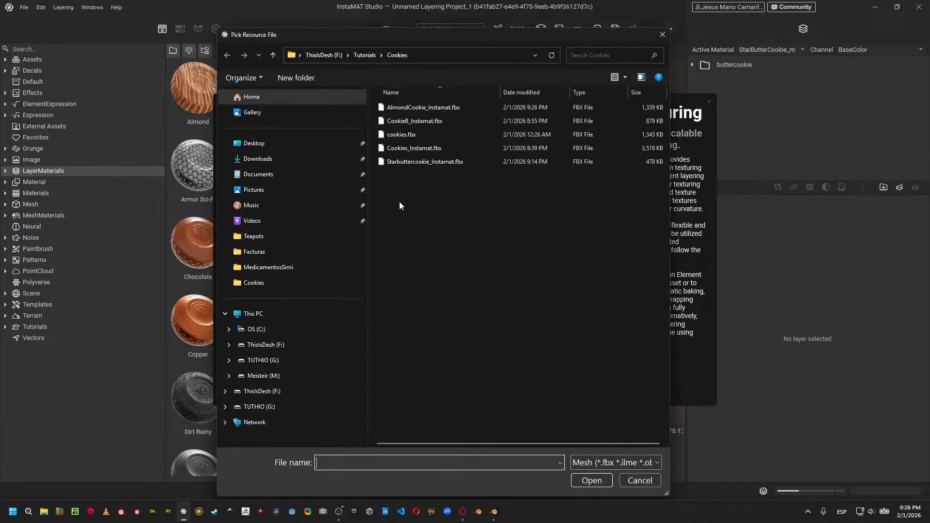
double_click(402, 107)
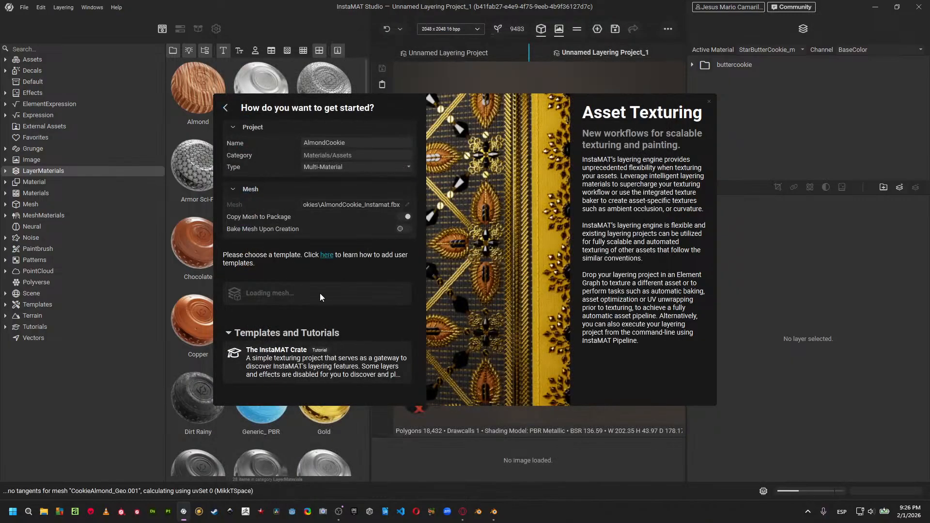
click(318, 292)
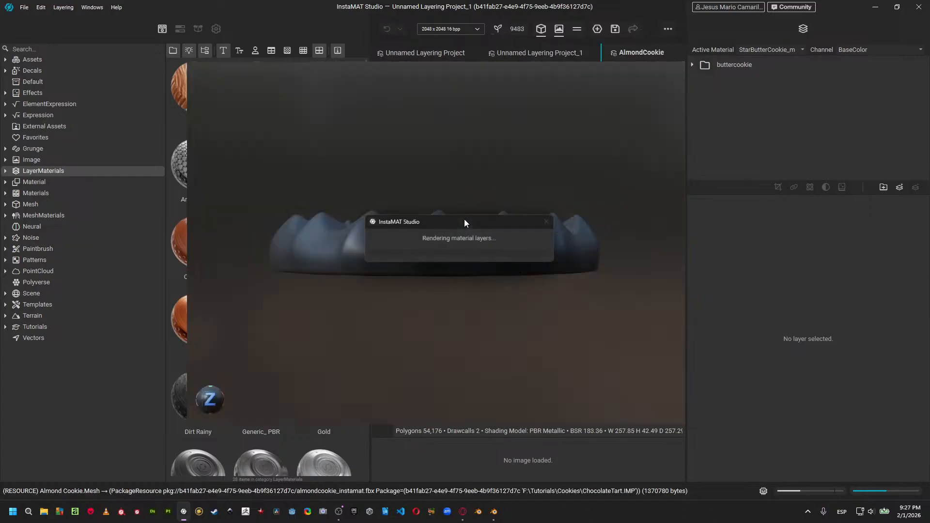
Open the mesh data baking settings for the almond cookie's material sections and set the baking engine to GPU.
alt+drag(528, 161, 488, 194)
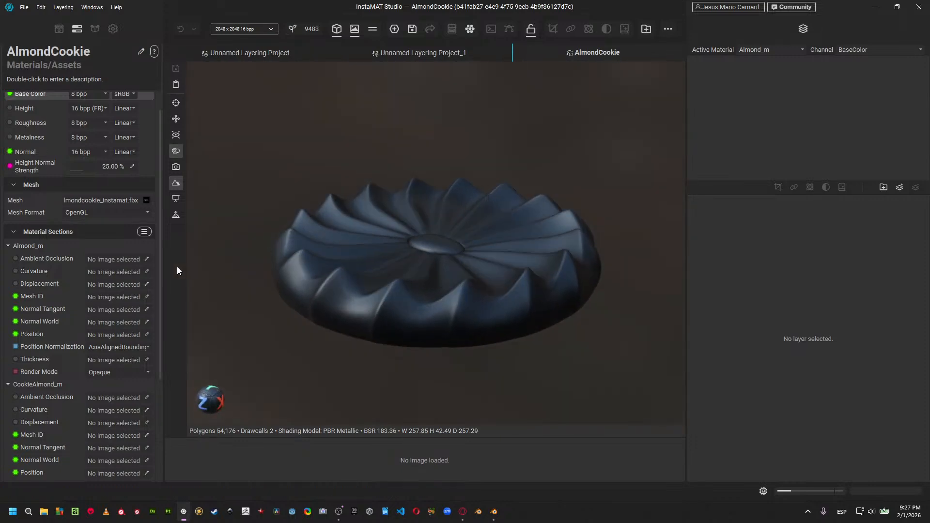
click(142, 231)
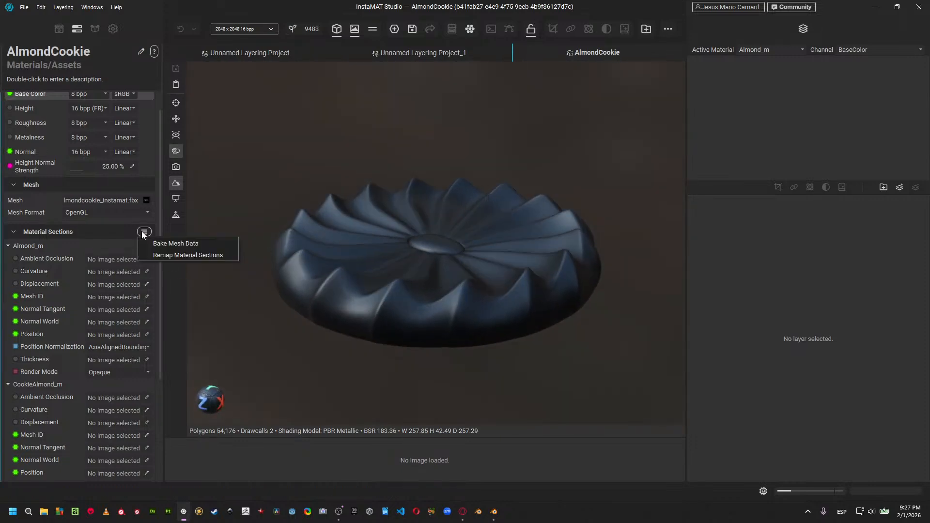
click(206, 245)
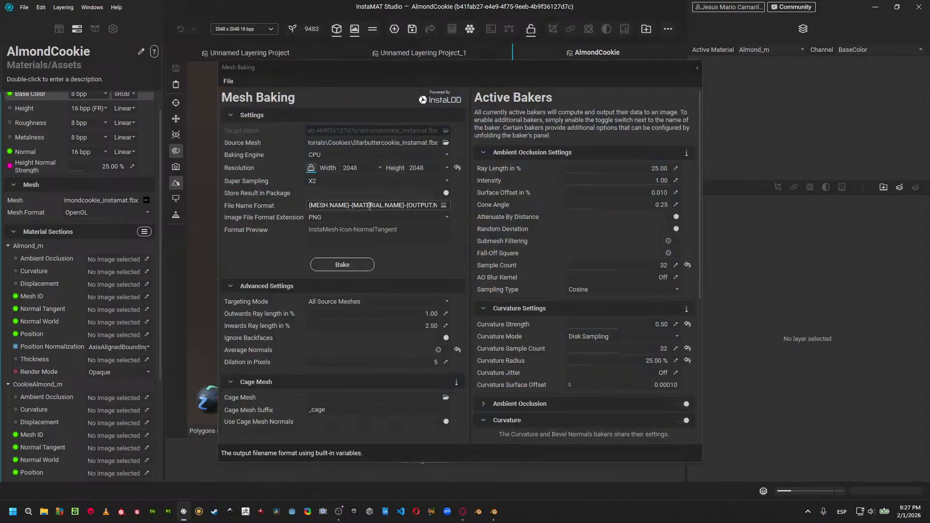
click(347, 155)
click(346, 172)
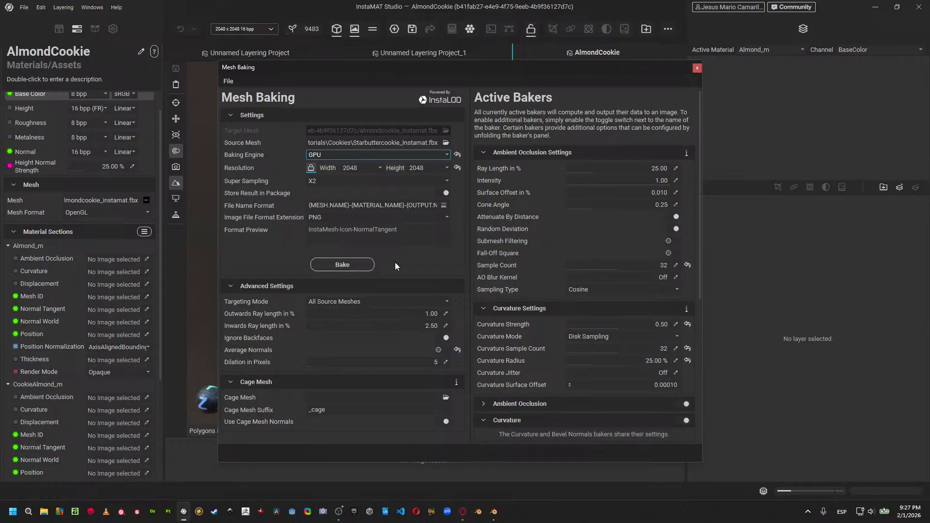
Bake the mesh maps for the almond cookie's material sections and bring up the layer materials library.
click(342, 264)
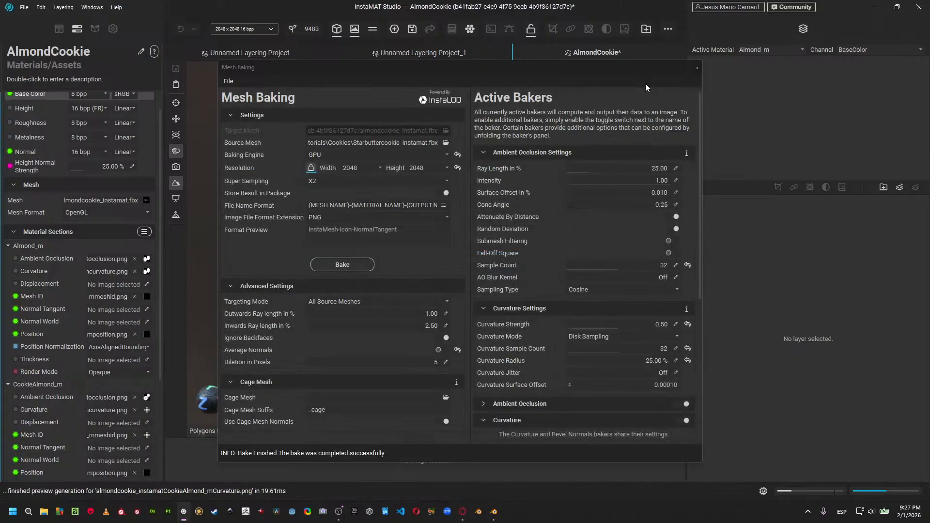
click(698, 68)
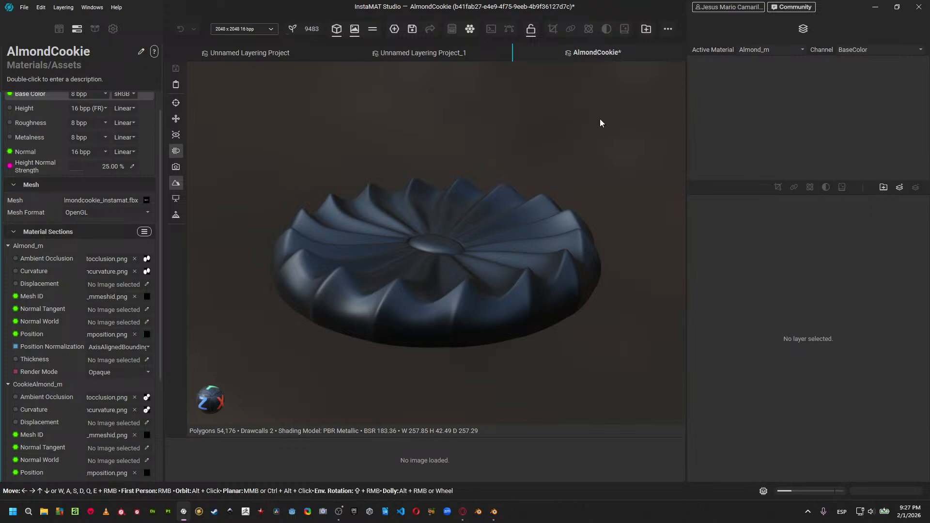
mouse_move(539, 242)
alt+mouse_down()
mouse_move(575, 238)
mouse_move(512, 243)
mouse_move(540, 253)
alt+mouse_up()
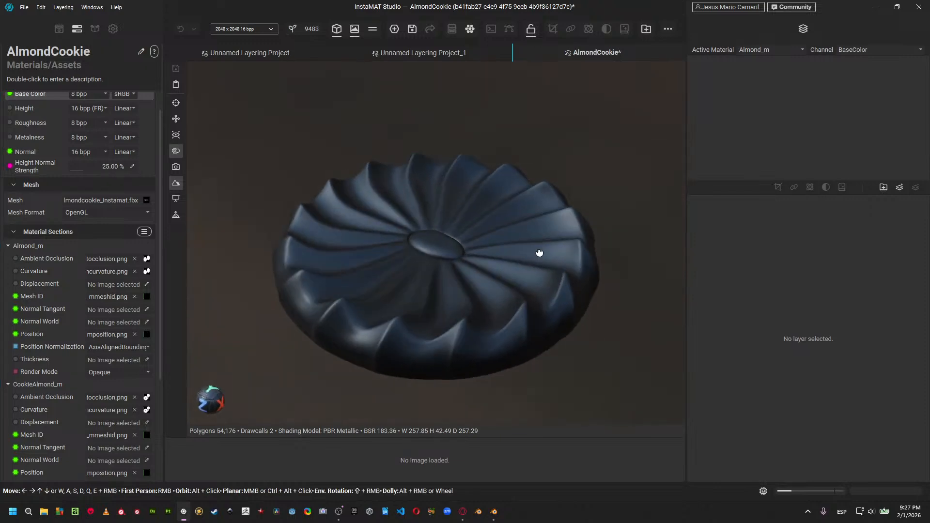
alt+drag(472, 269, 517, 290)
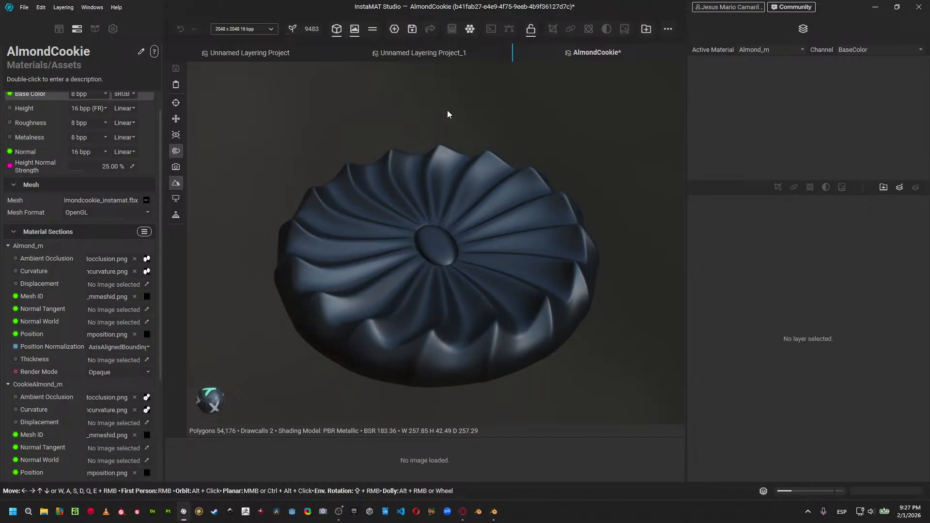
click(59, 29)
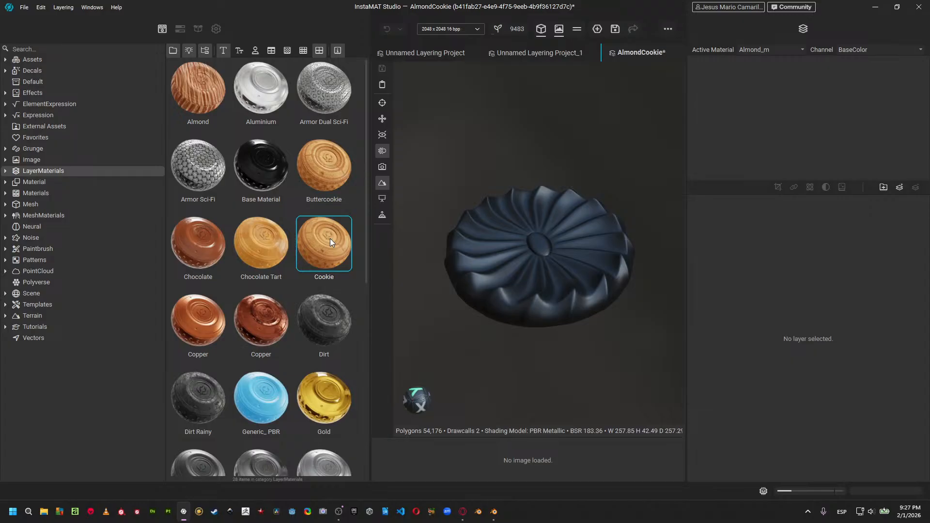
Try the Buttercookie layer material on the Almond_m material and undo it.
mouse_move(330, 238)
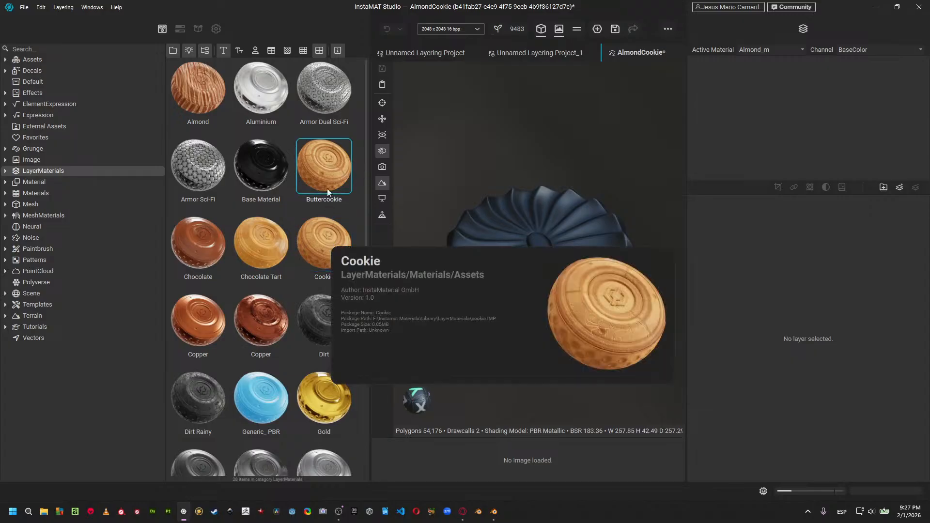
click(322, 169)
drag(322, 168, 835, 139)
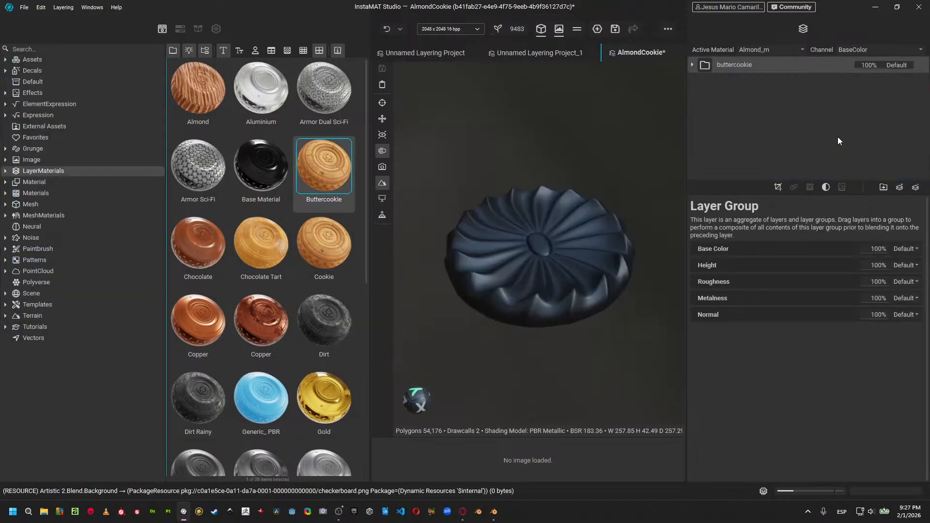
key(ctrl+z)
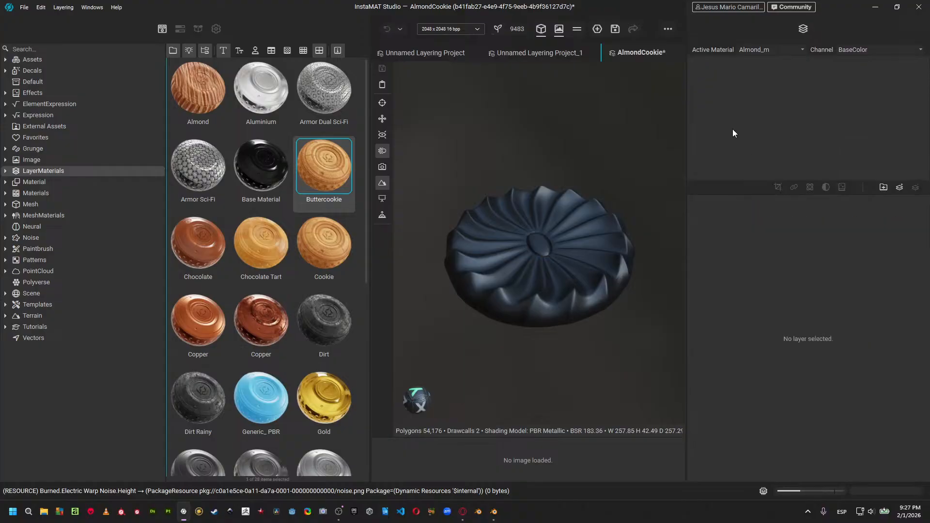
Make CookieAlmond_m the active material, apply the Buttercookie layer material to it and expand its buttercookie and cookie groups.
click(763, 50)
click(770, 66)
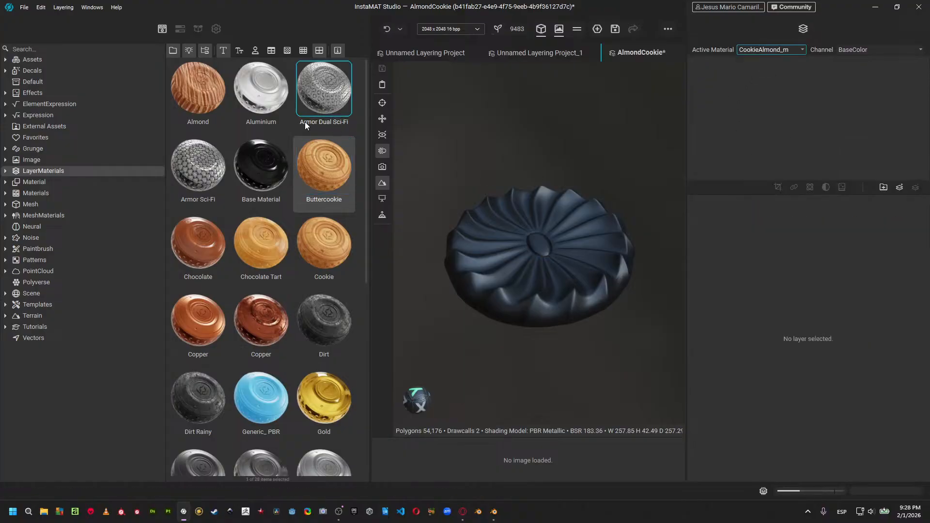
drag(323, 167, 793, 127)
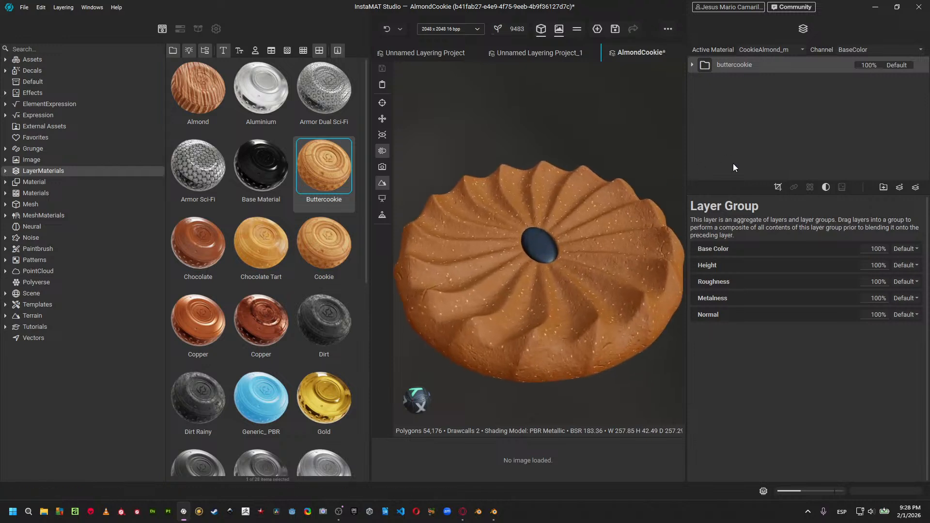
click(693, 65)
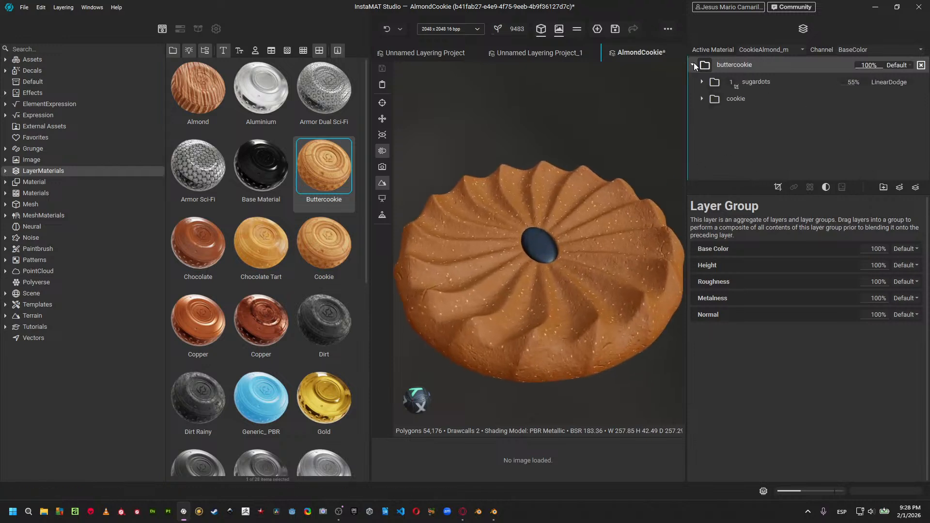
click(702, 99)
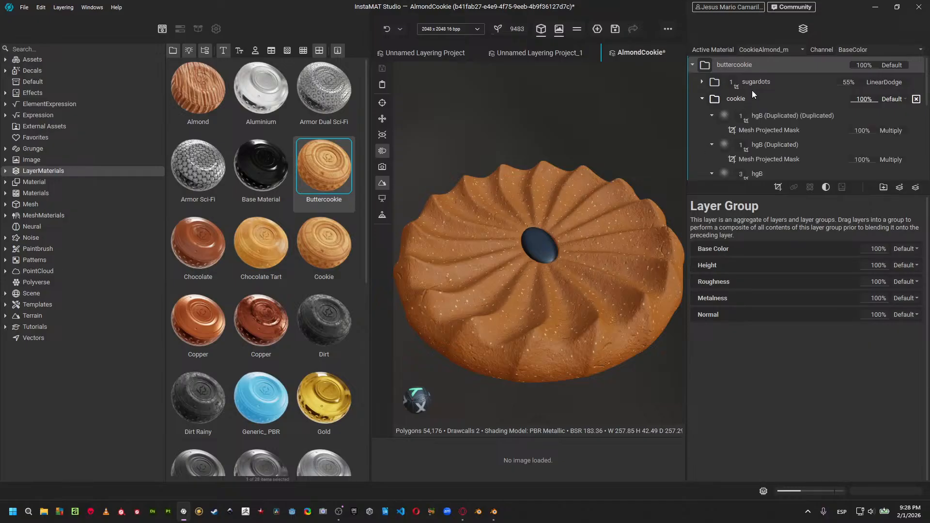
Try moving the sugardots and cookie groups out of the buttercookie group and undo the move.
click(745, 86)
shift+click(737, 98)
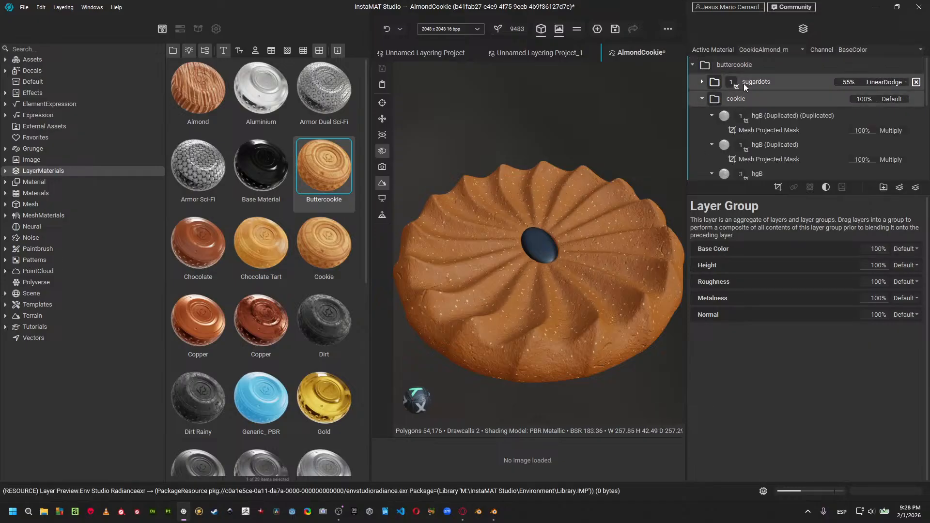
drag(744, 84, 754, 56)
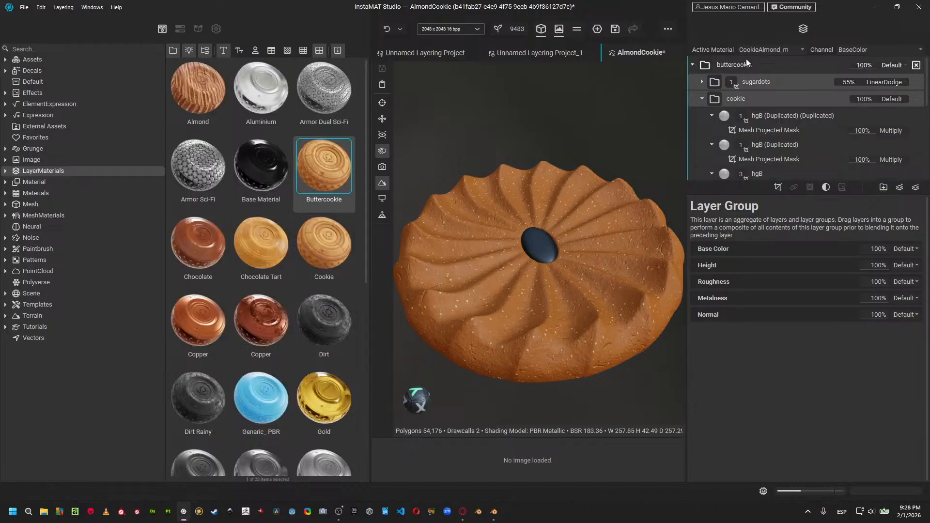
click(739, 65)
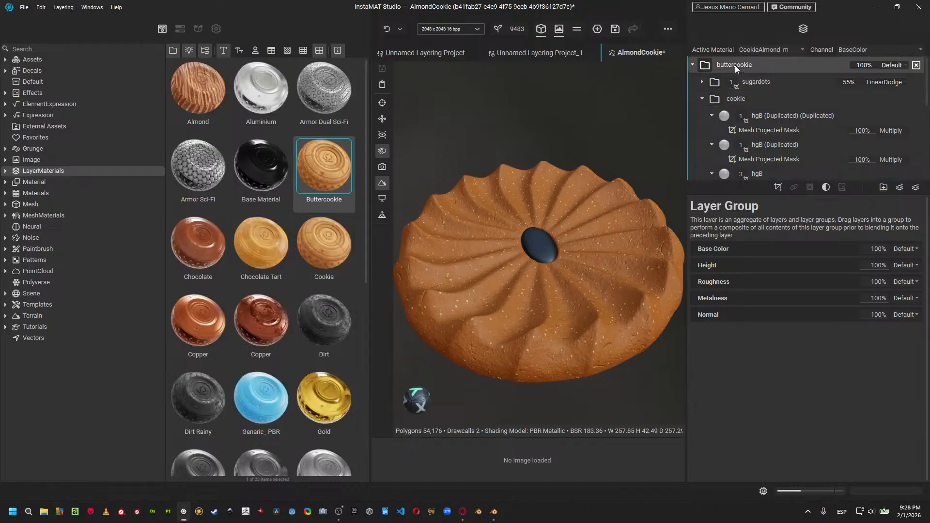
right_click(737, 64)
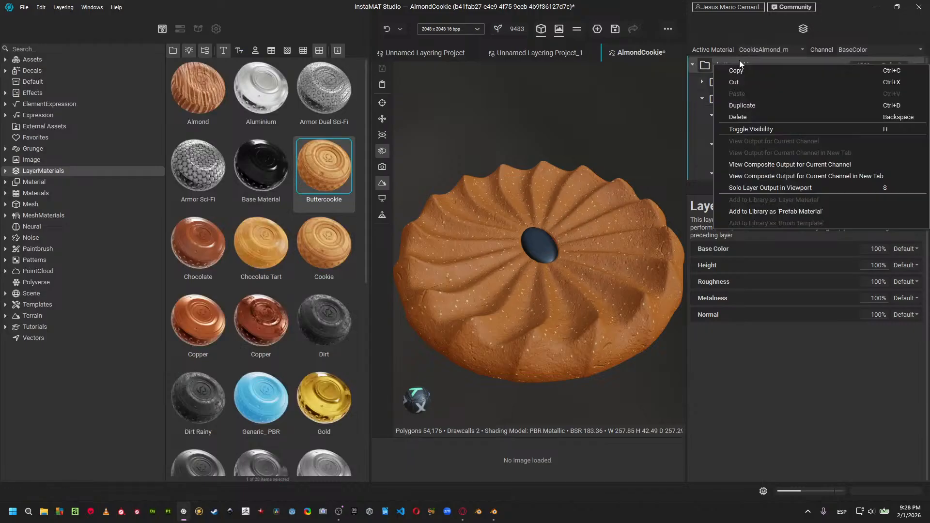
click(739, 60)
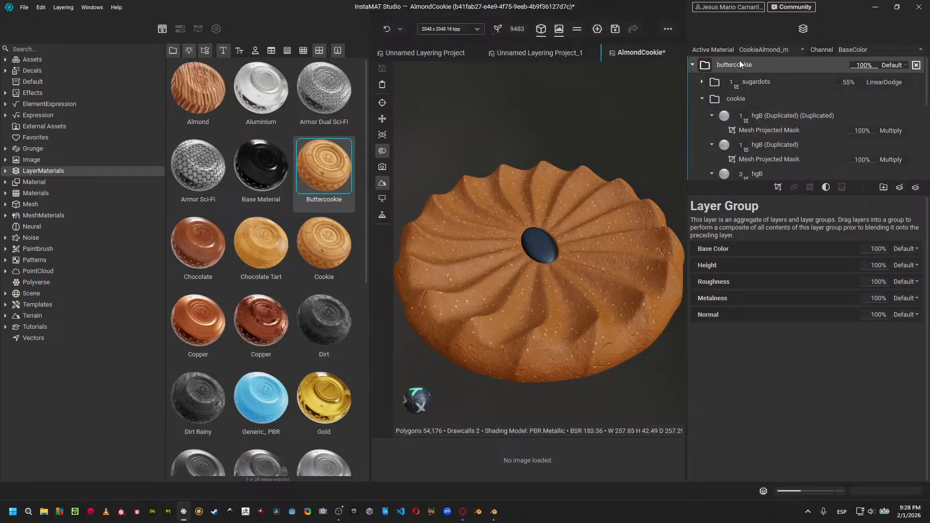
click(747, 86)
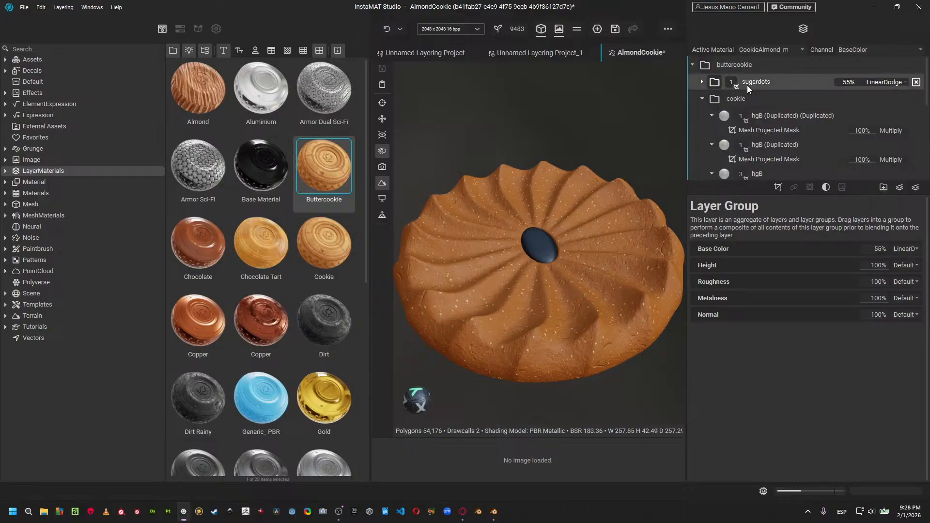
click(702, 98)
click(735, 99)
ctrl+click(746, 84)
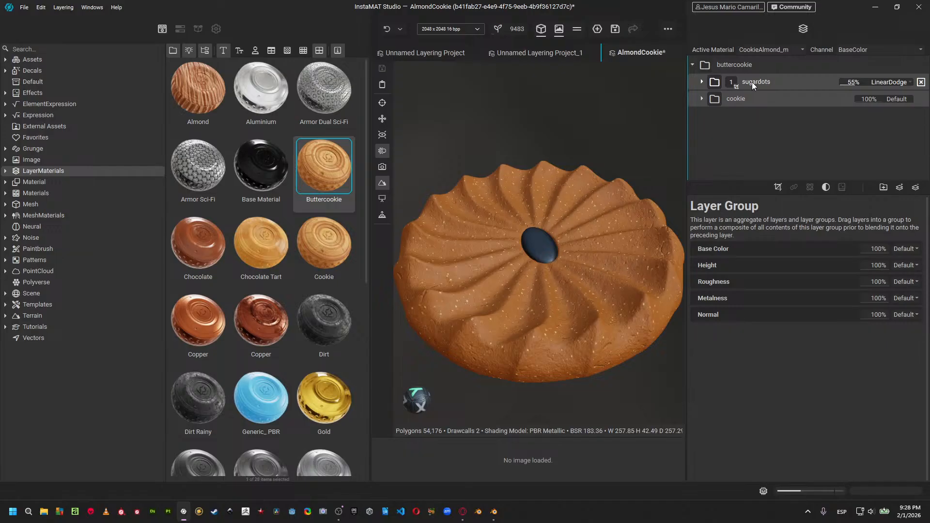
drag(752, 82, 758, 60)
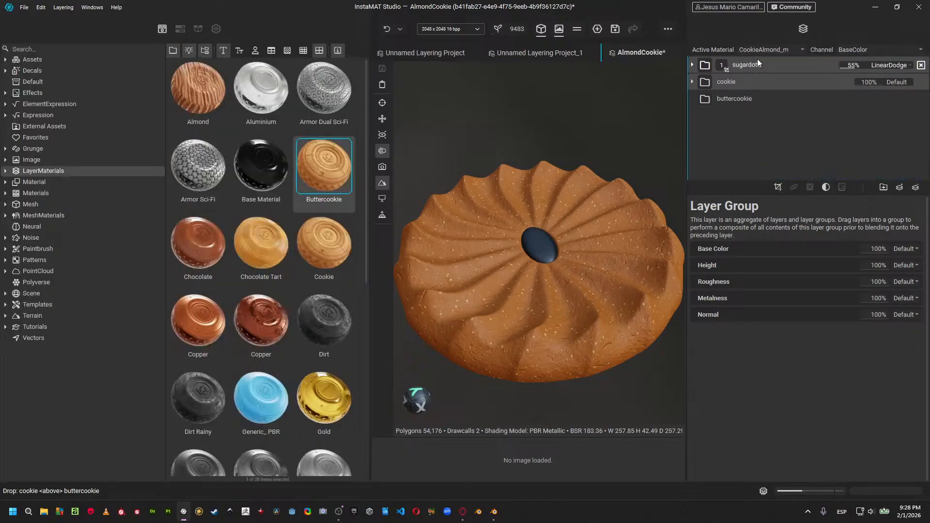
key(ctrl+z)
key(ctrl+z)
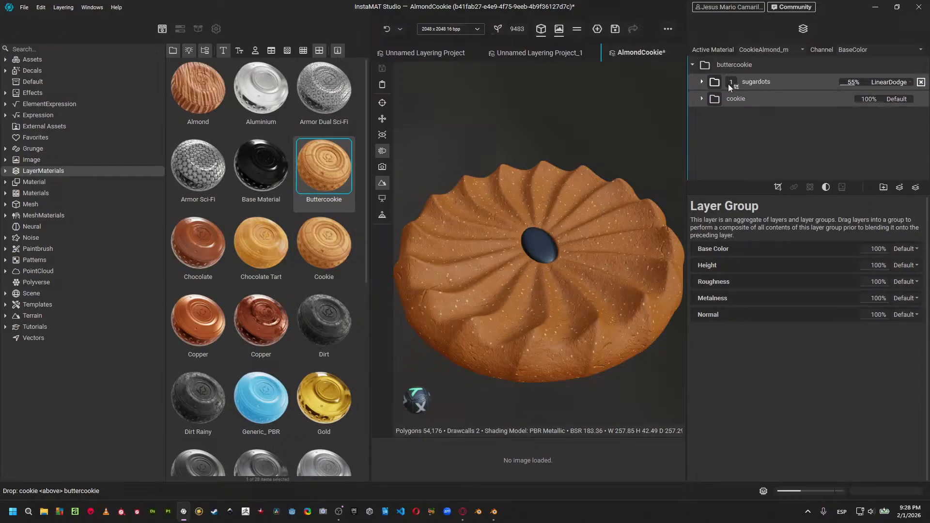
Set the Curvature opacity of the Darkercolor layer's Mesh Mask Builder to 0.37.
click(701, 98)
scroll(778, 126, down, 3)
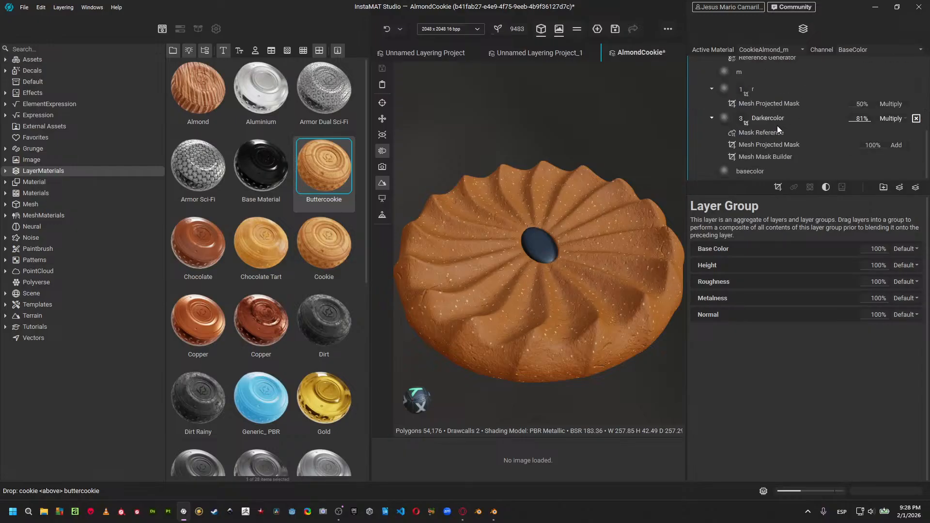
click(777, 158)
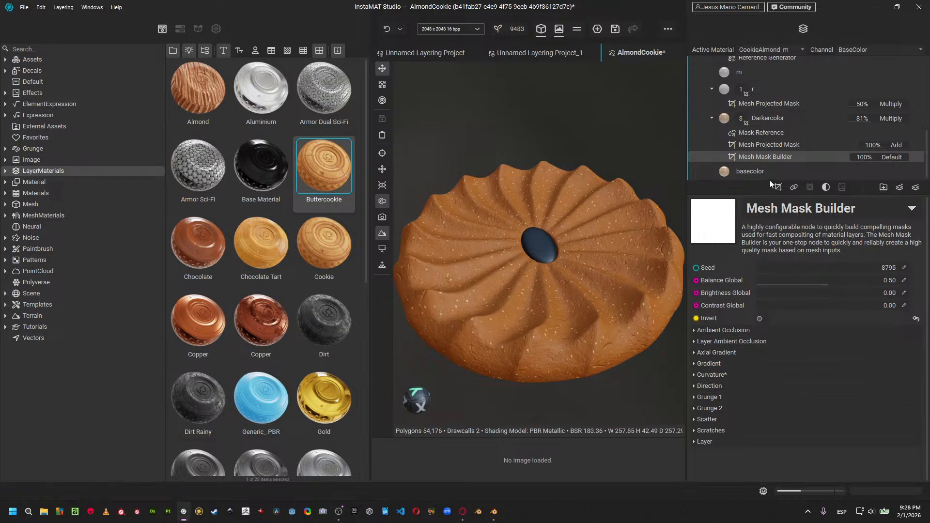
click(729, 376)
drag(888, 388, 854, 382)
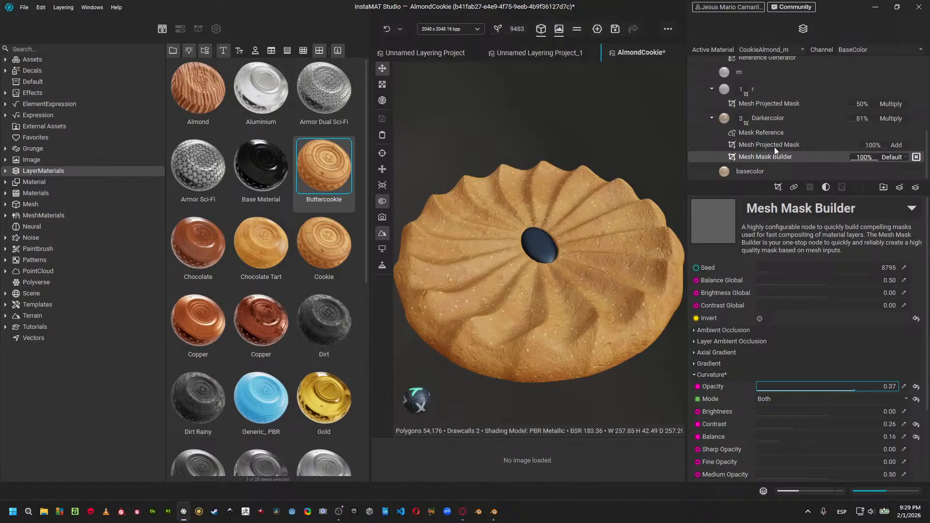
Delete the Mask Reference, Mesh Projected Mask and Mesh Mask Builder from the Darkercolor layer, and remove the sugardots group.
click(749, 133)
drag(569, 146, 502, 172)
shift+click(751, 157)
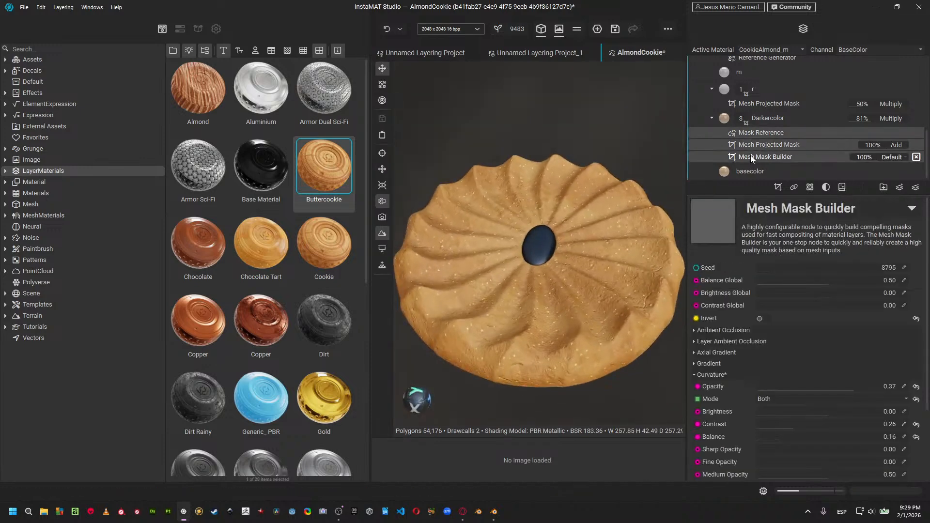
key(Delete)
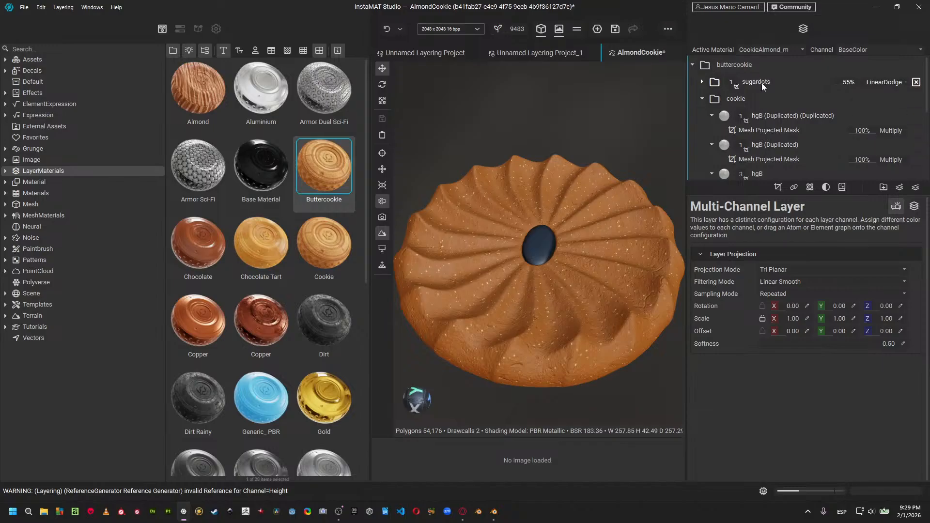
click(761, 80)
key(Delete)
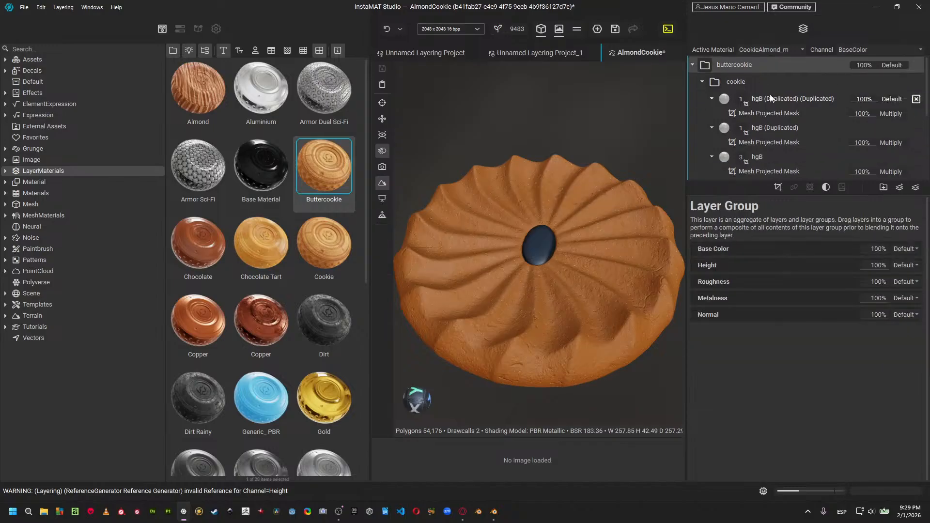
Enlarge the layer stack area and delete both Mesh Projected Masks and the Levels entry from the original hgB layer.
click(789, 115)
ctrl+click(780, 141)
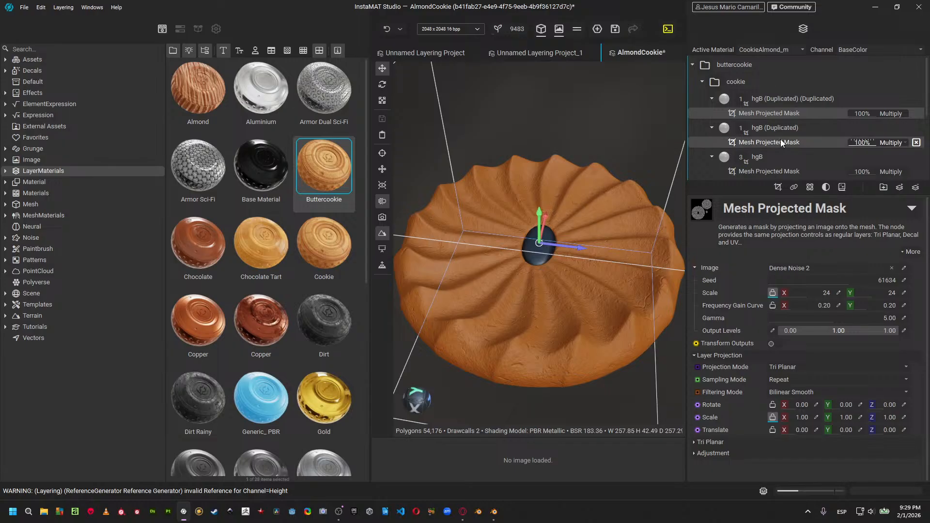
ctrl+click(777, 170)
scroll(774, 160, down, 3)
scroll(772, 153, down, 2)
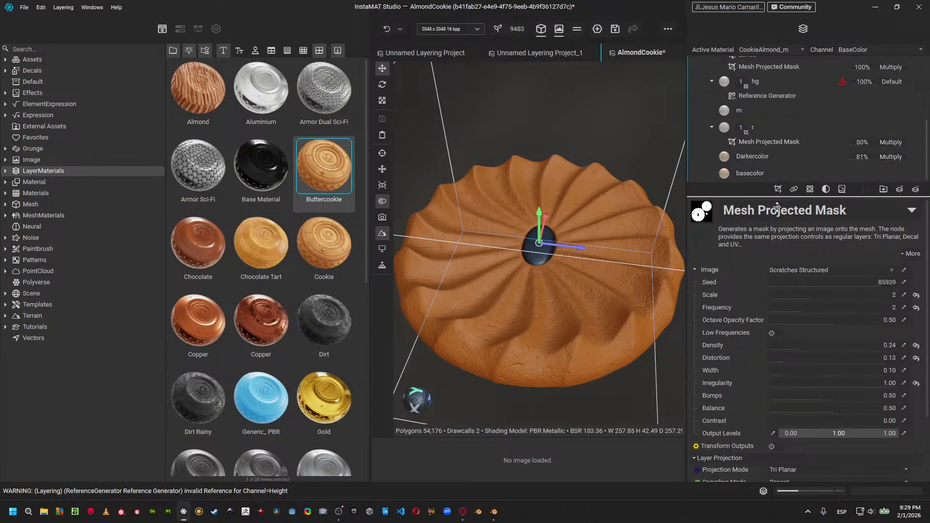
drag(791, 194, 792, 374)
click(763, 197)
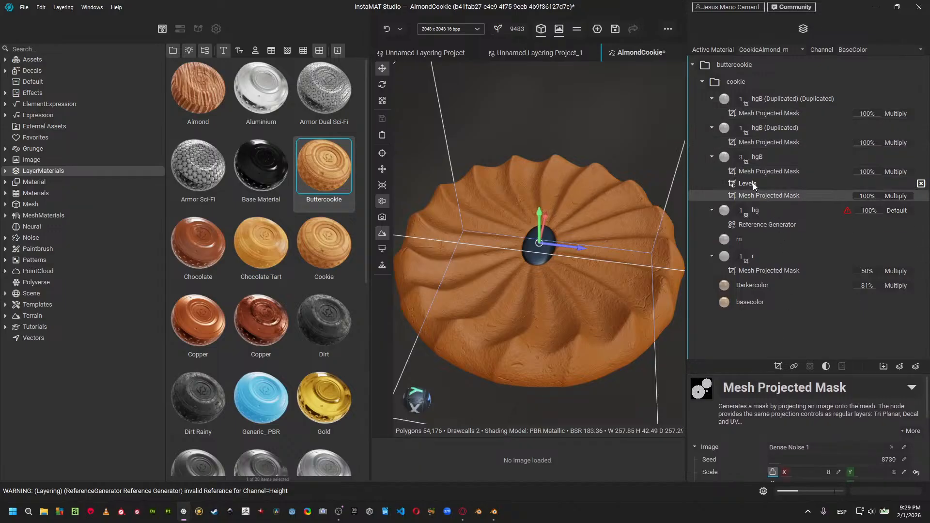
shift+click(753, 173)
key(Delete)
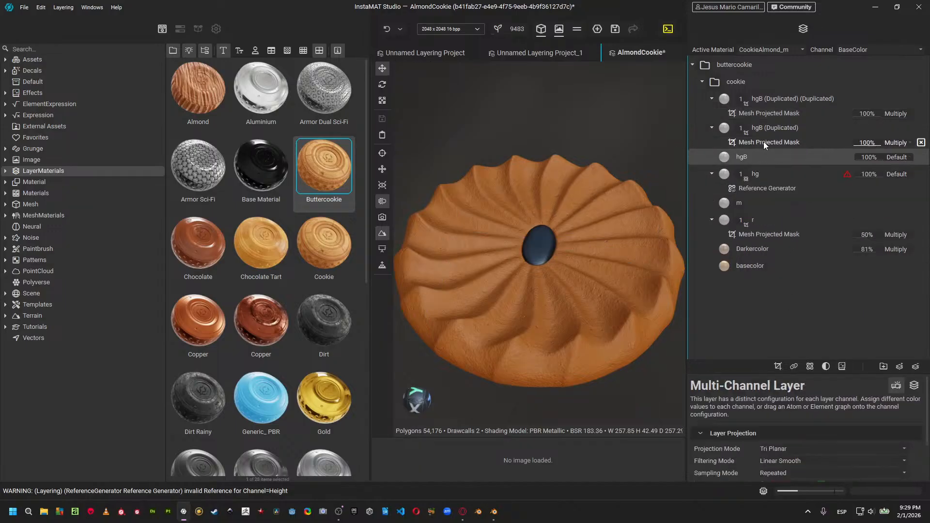
Delete the Mesh Projected Masks from the duplicated hgB layers and remove the uppermost duplicate layer.
click(763, 142)
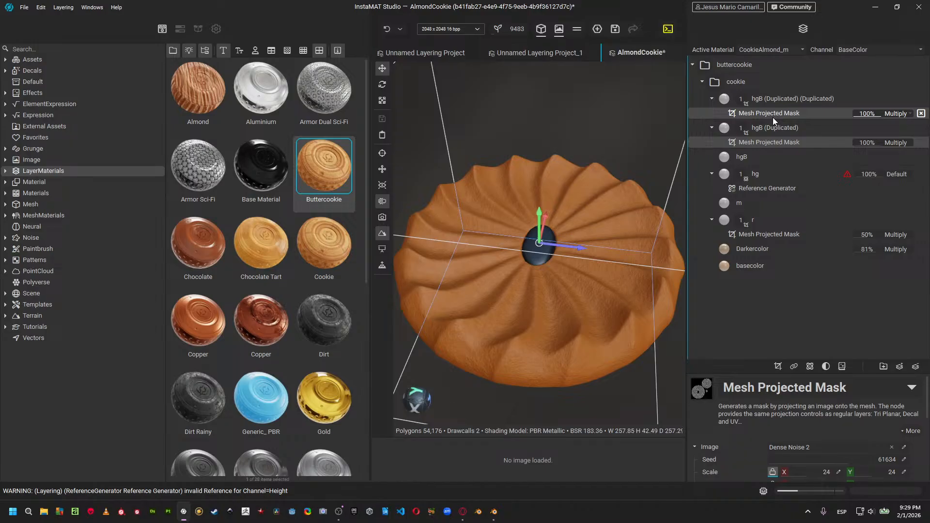
key(Delete)
key(Delete)
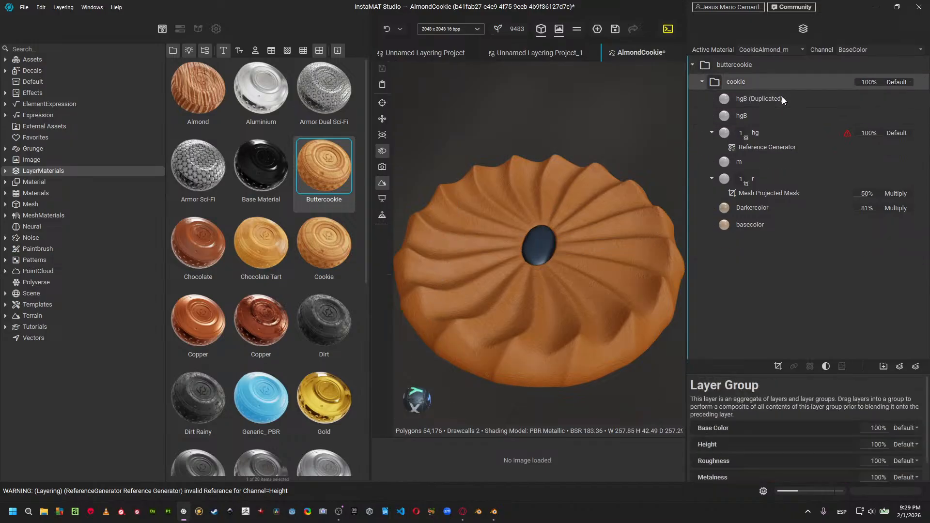
Delete the Reference Generator from the hg layer and the Mesh Projected Mask from the r layer.
click(772, 147)
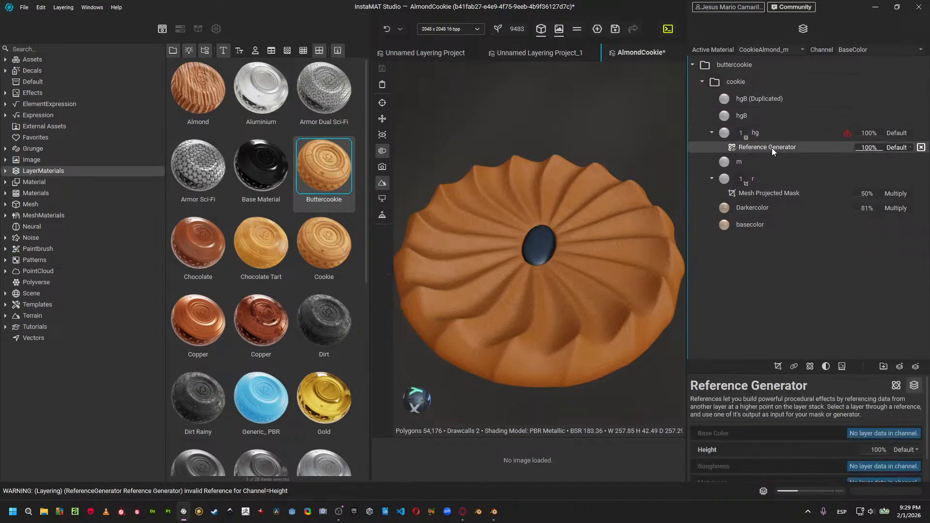
key(Delete)
click(759, 181)
key(Delete)
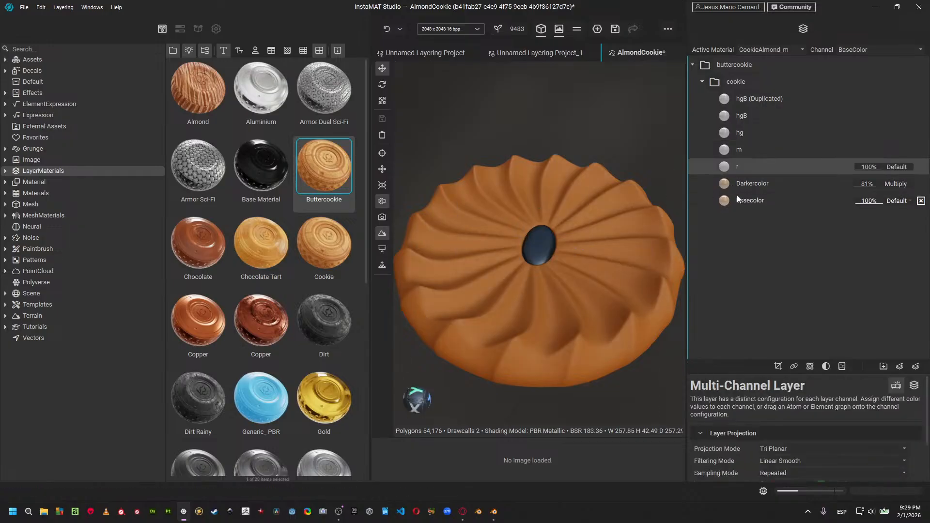
Delete the Darkercolor layer and set the hue of the basecolor layer's Base Color to 0.0721.
click(744, 184)
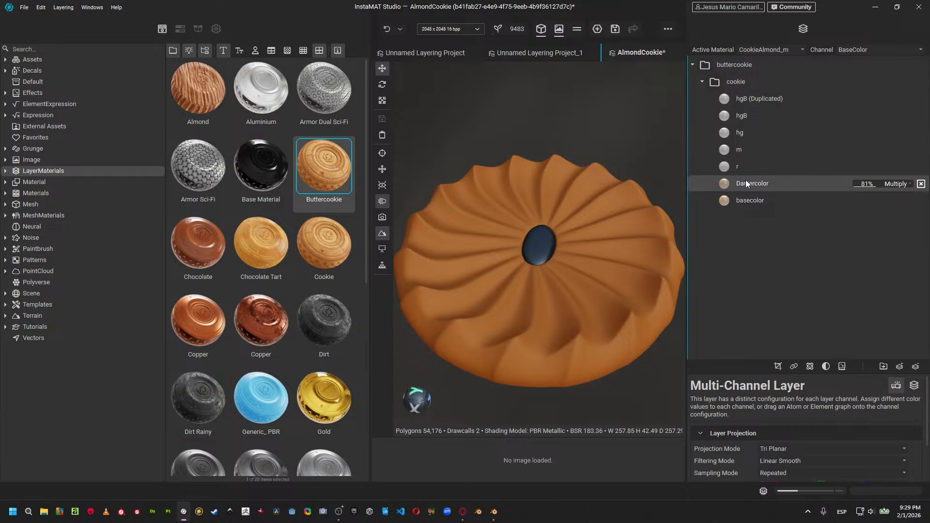
key(Delete)
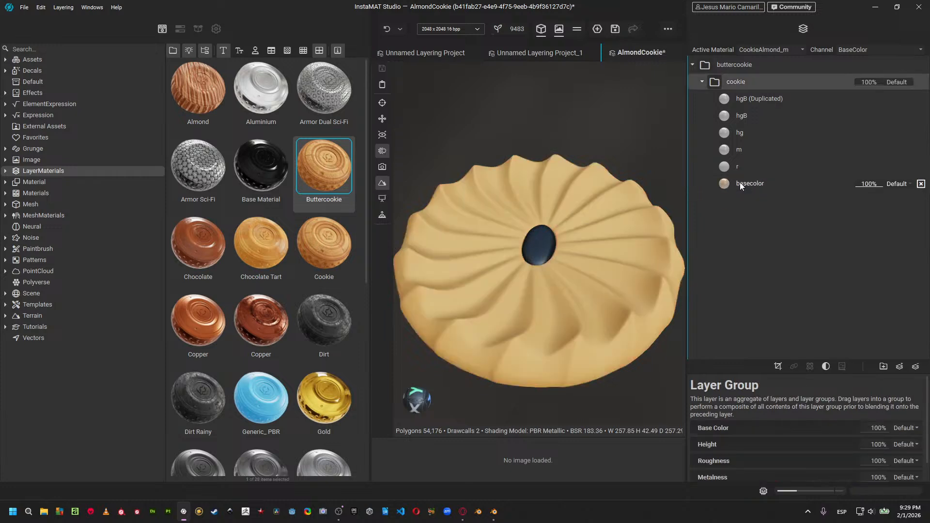
click(737, 184)
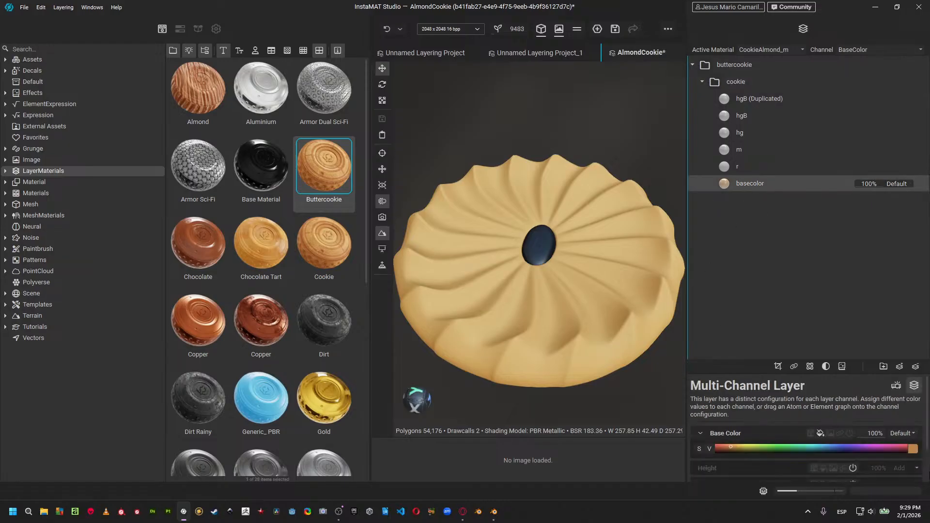
click(913, 449)
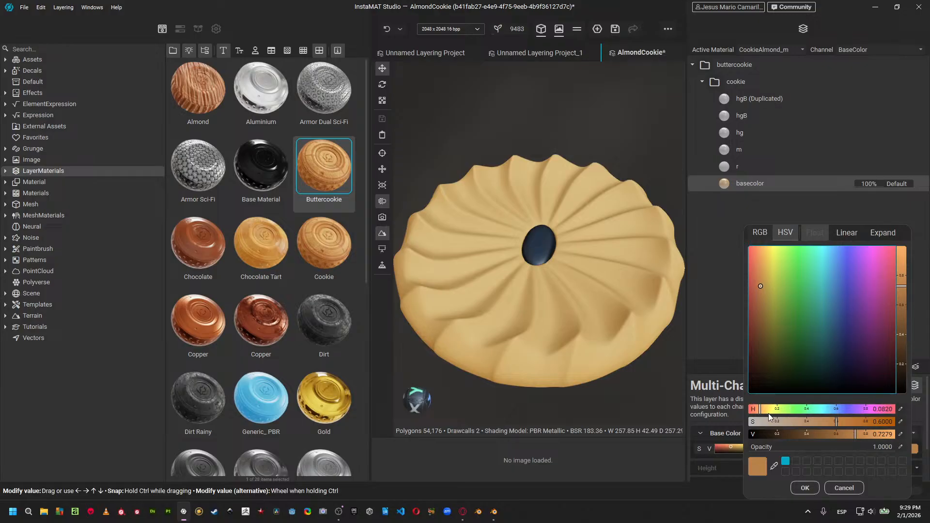
drag(764, 411, 759, 412)
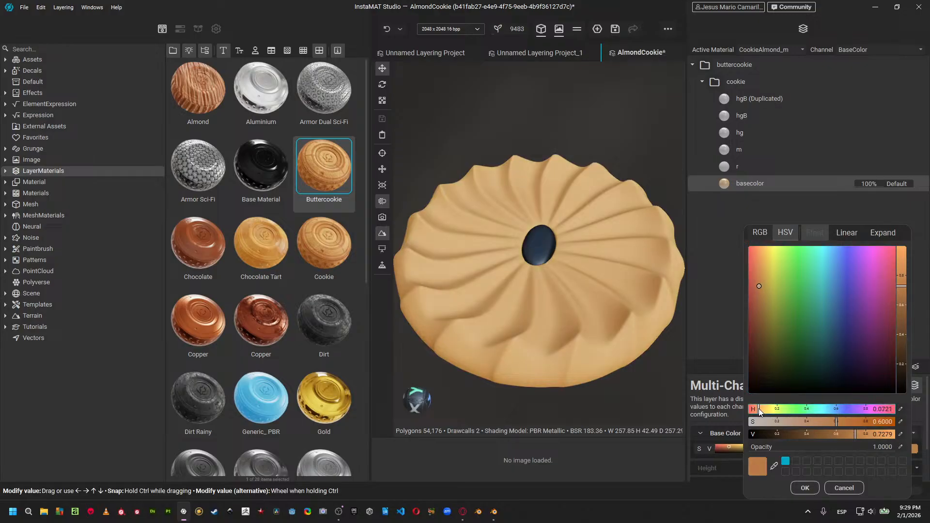
click(805, 488)
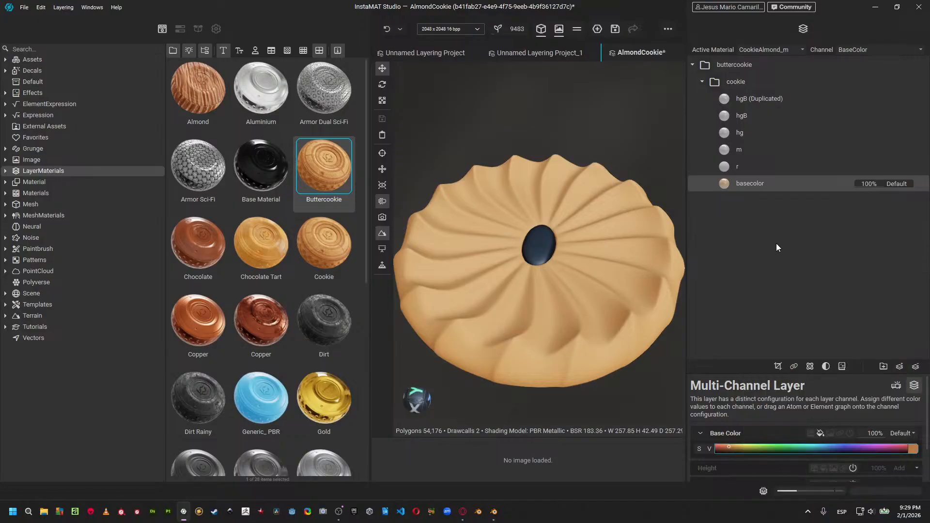
Duplicate the basecolor layer and set the copy's Base Color saturation to 0.4885.
key(ctrl+d)
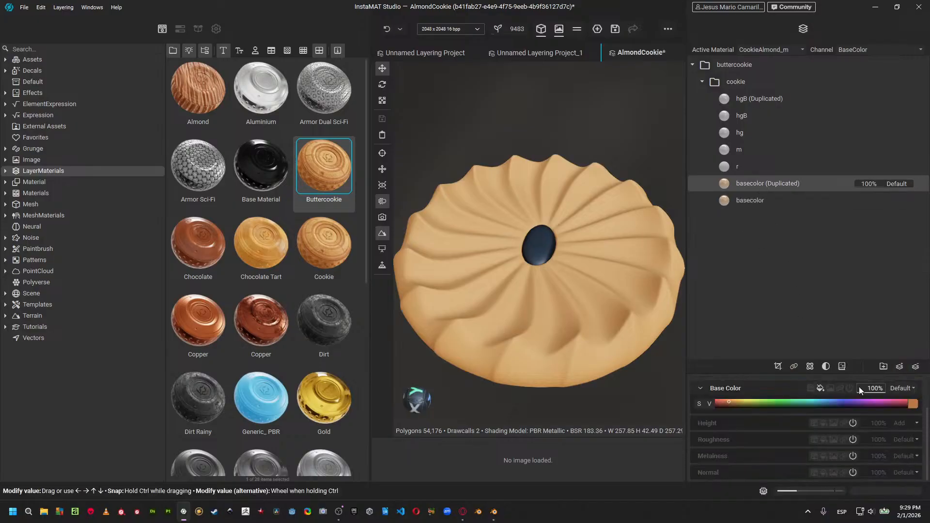
click(913, 404)
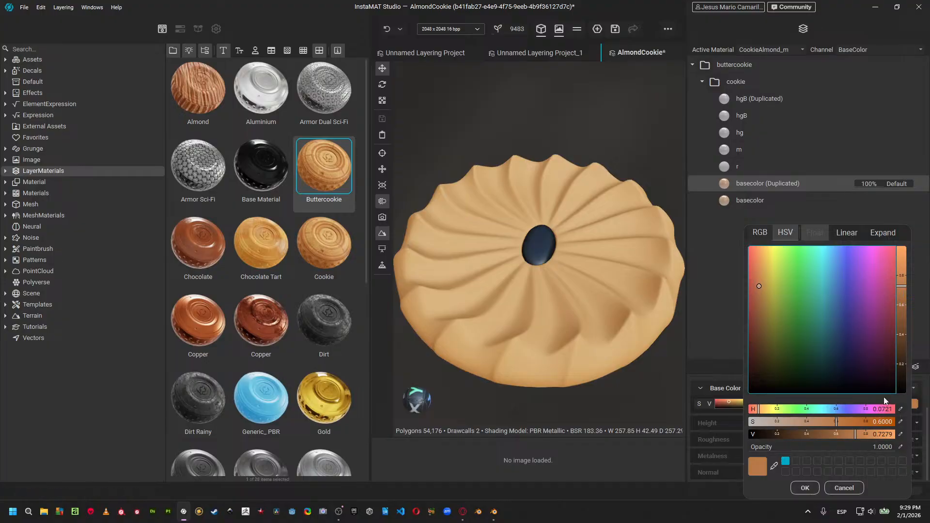
click(820, 421)
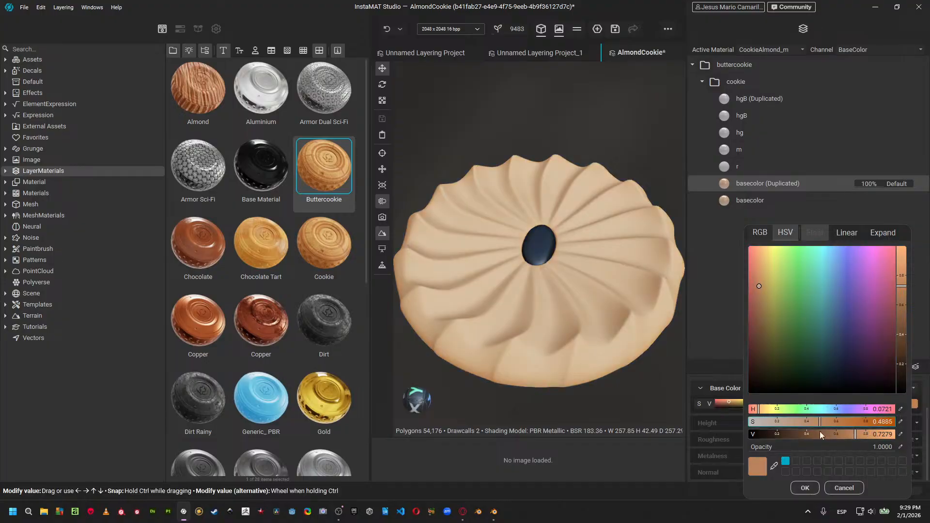
click(805, 488)
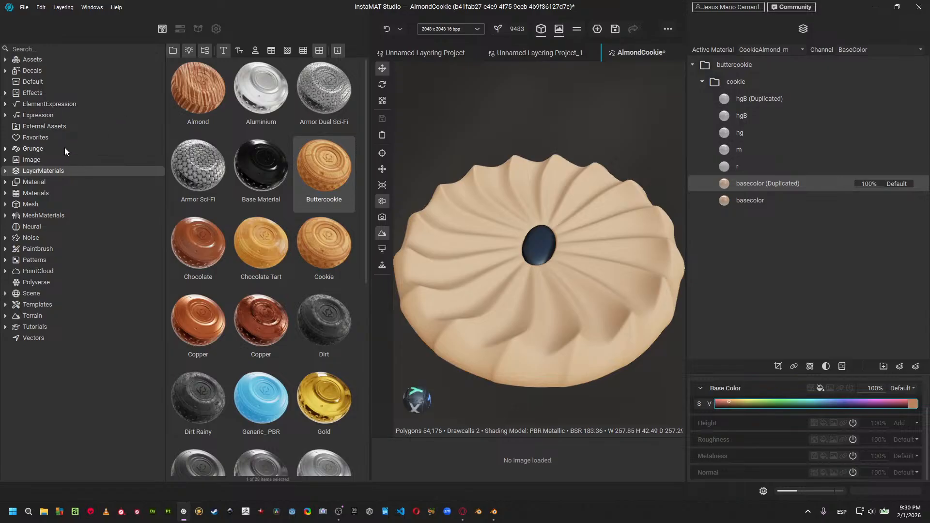
Look through the Noise library's Fractal Sum, Organic, Other, Classic and Directional categories for a suitable mask texture.
click(45, 236)
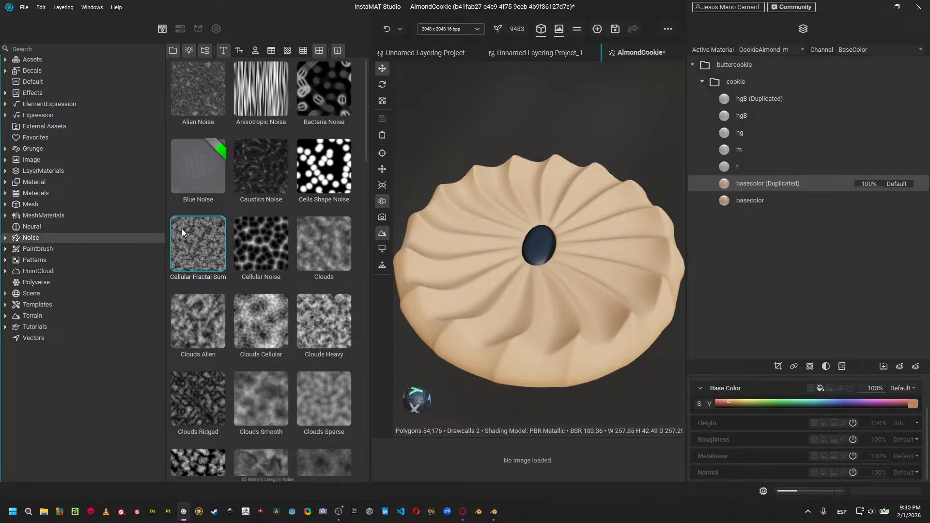
click(6, 238)
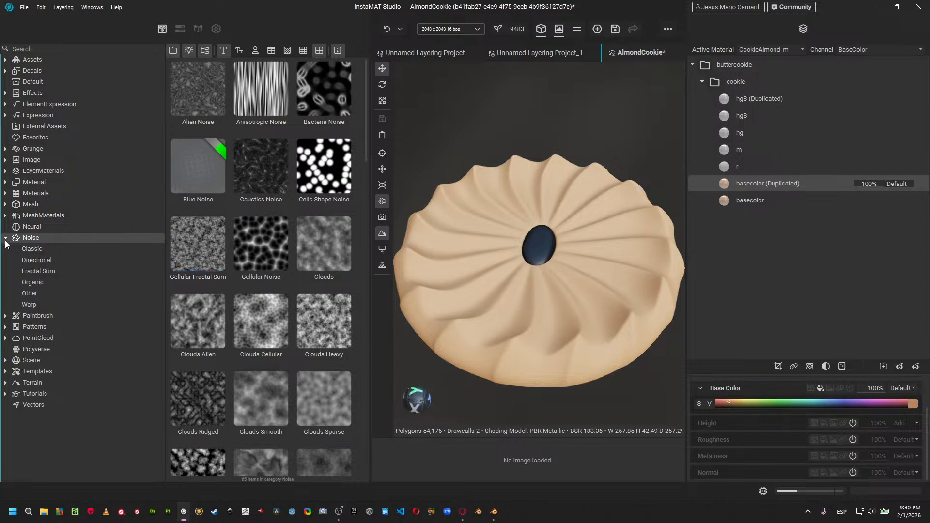
click(44, 273)
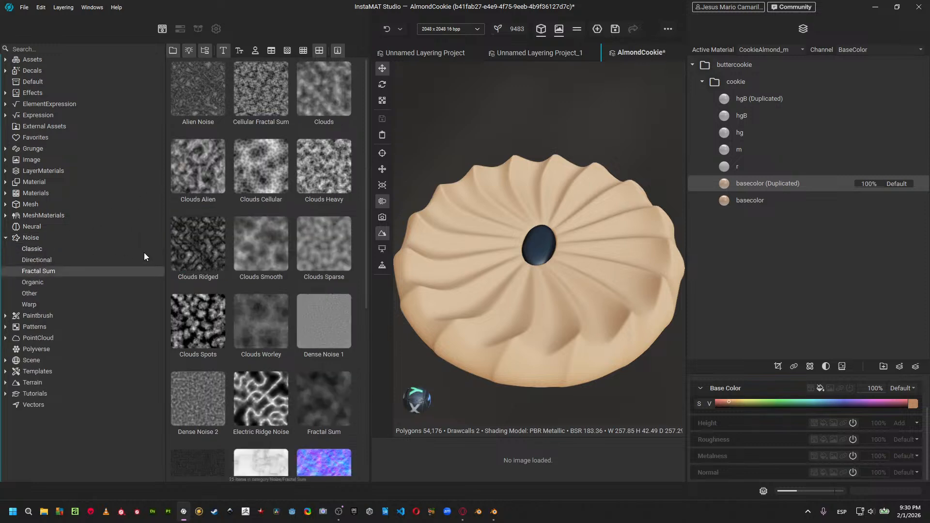
scroll(265, 291, down, 5)
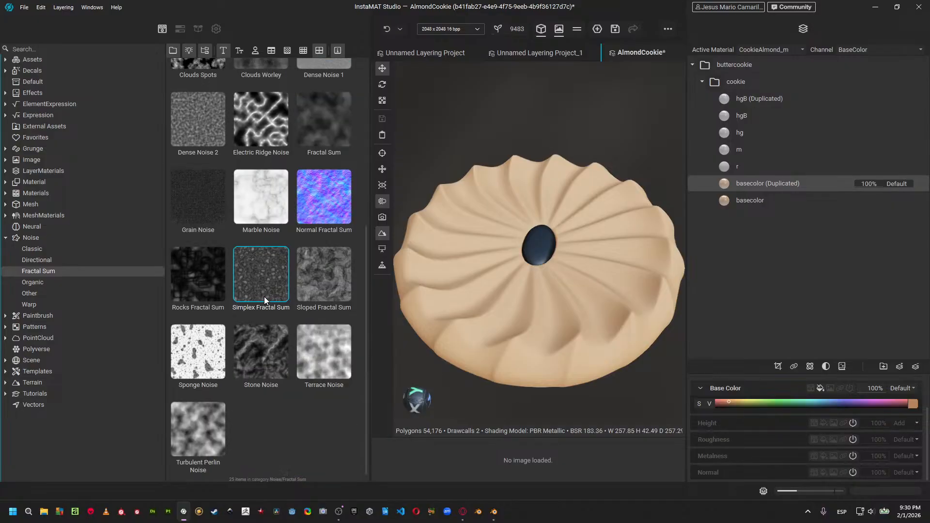
click(29, 283)
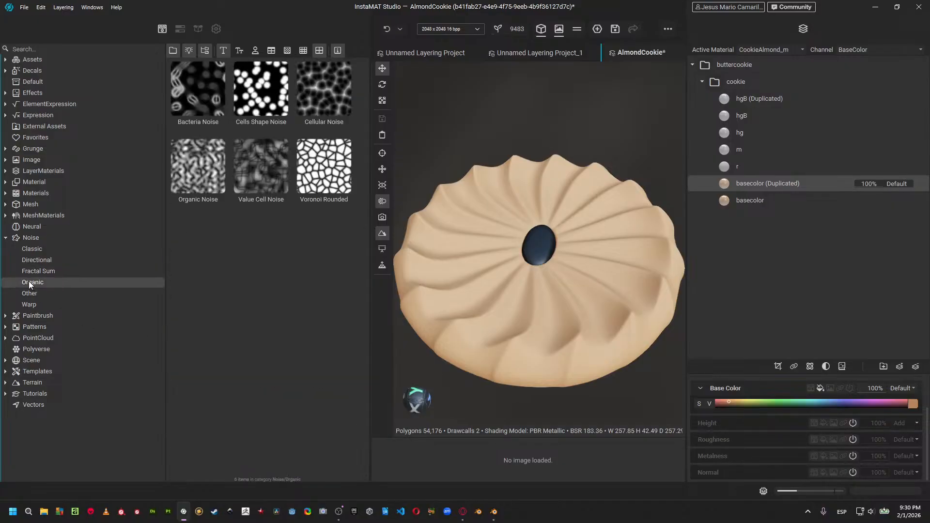
click(36, 295)
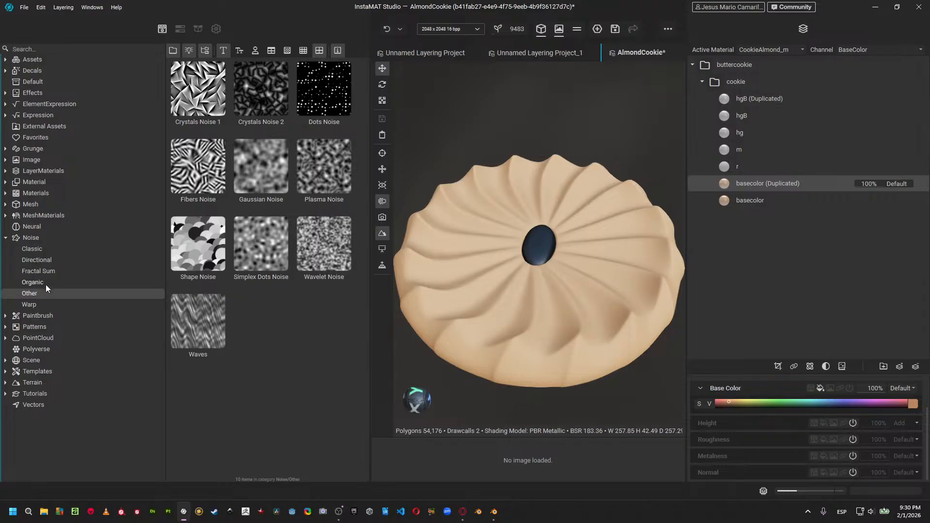
click(44, 266)
click(45, 249)
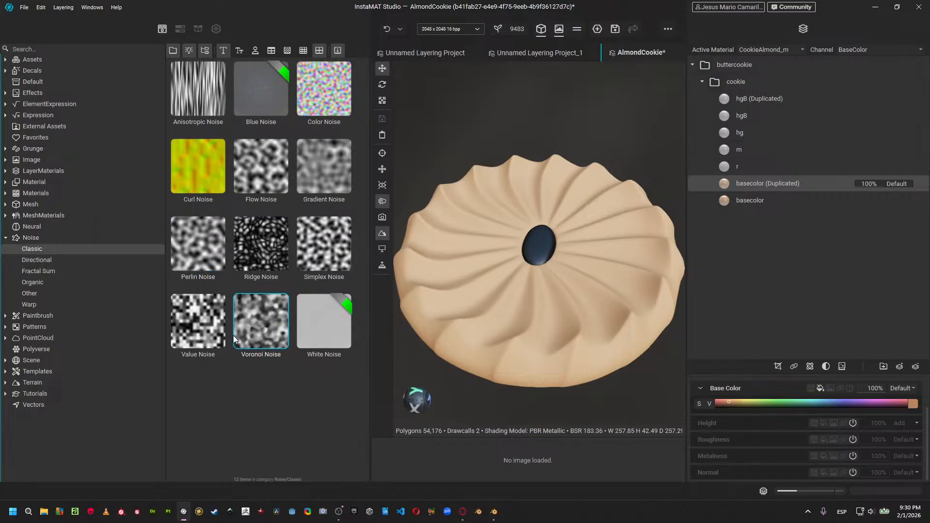
click(54, 261)
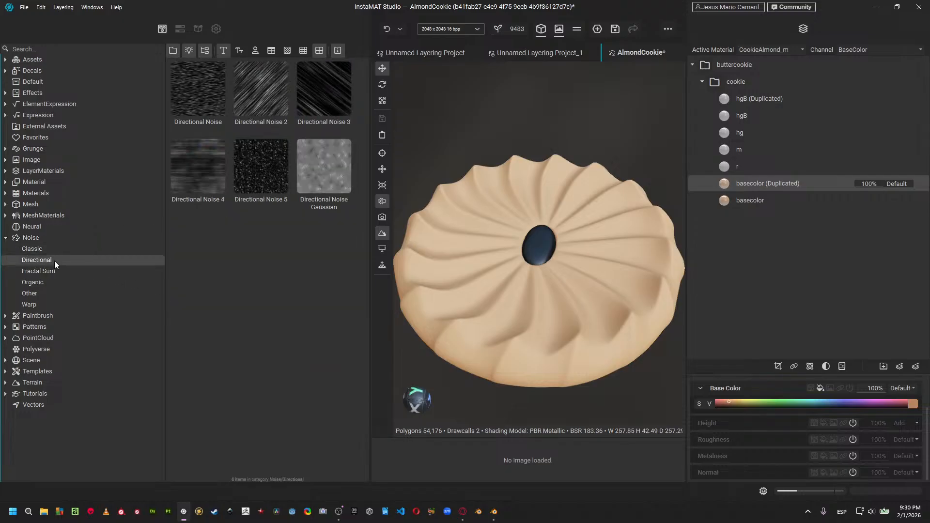
click(42, 268)
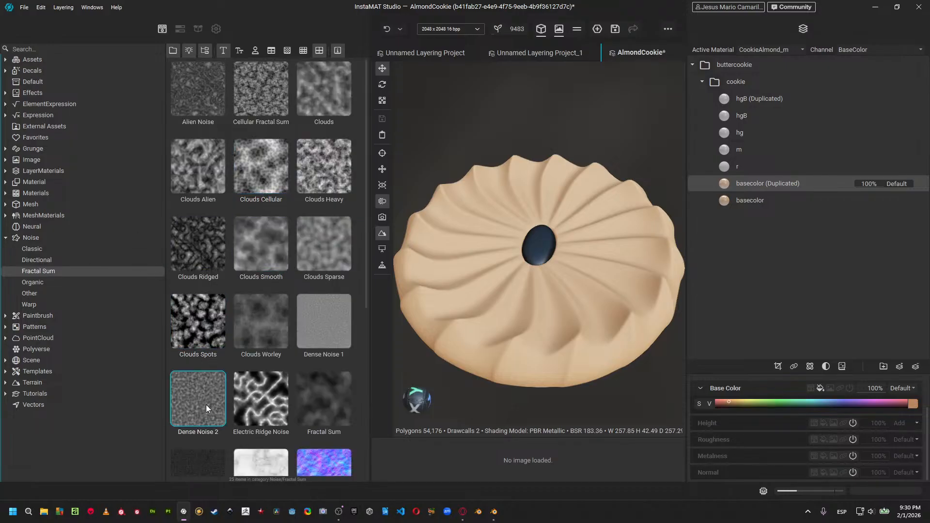
Add a Mesh Projected Mask to the duplicated basecolor layer and assign Dense Noise 2 as its image.
click(749, 216)
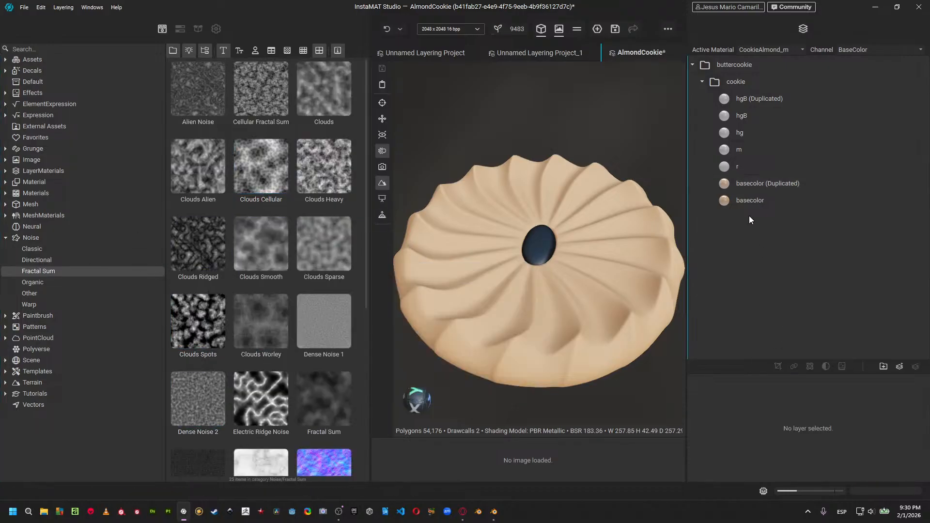
click(770, 183)
right_click(770, 183)
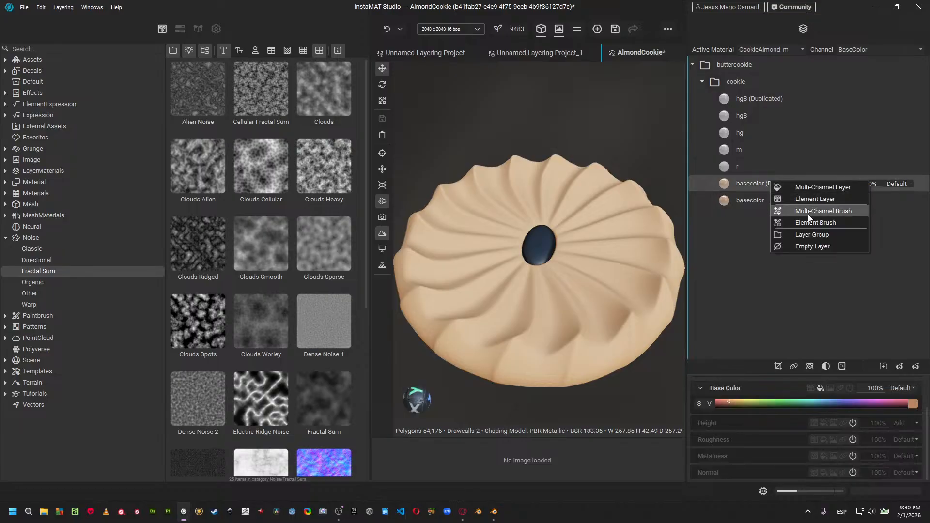
click(741, 232)
click(765, 184)
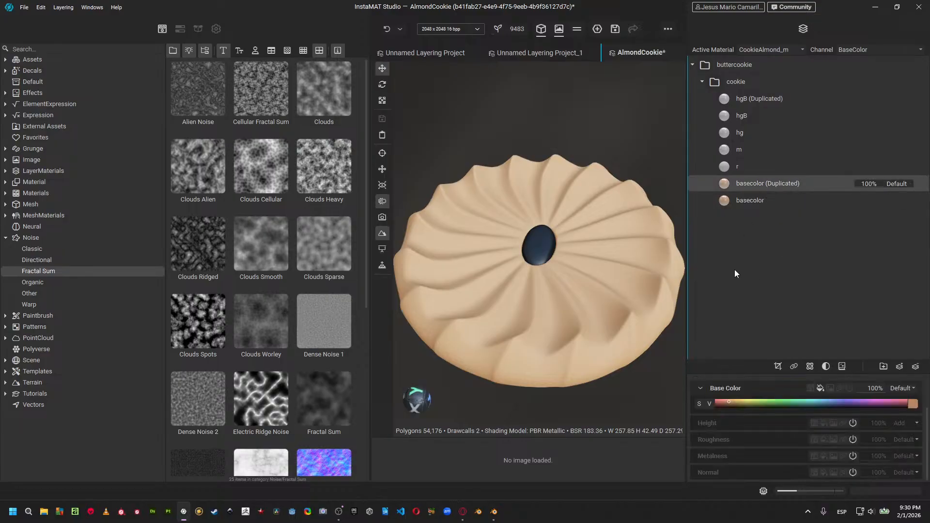
right_click(725, 300)
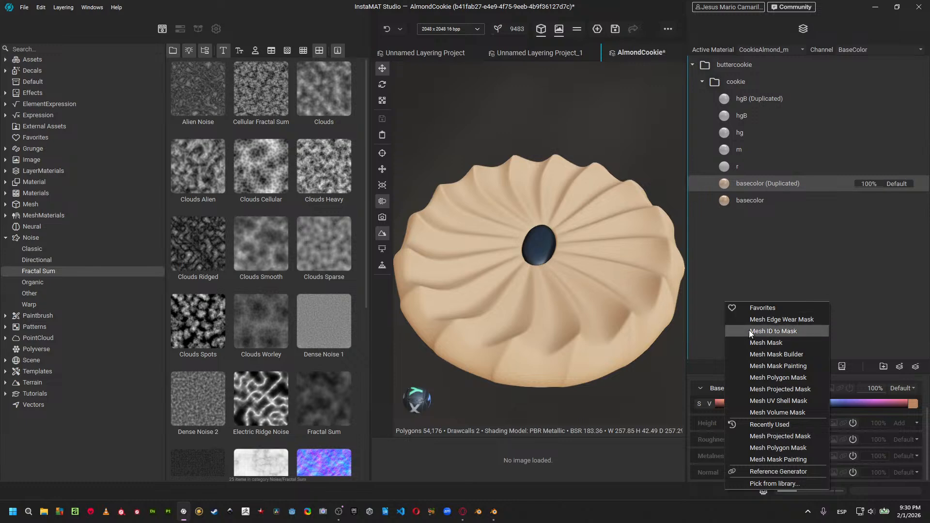
click(774, 396)
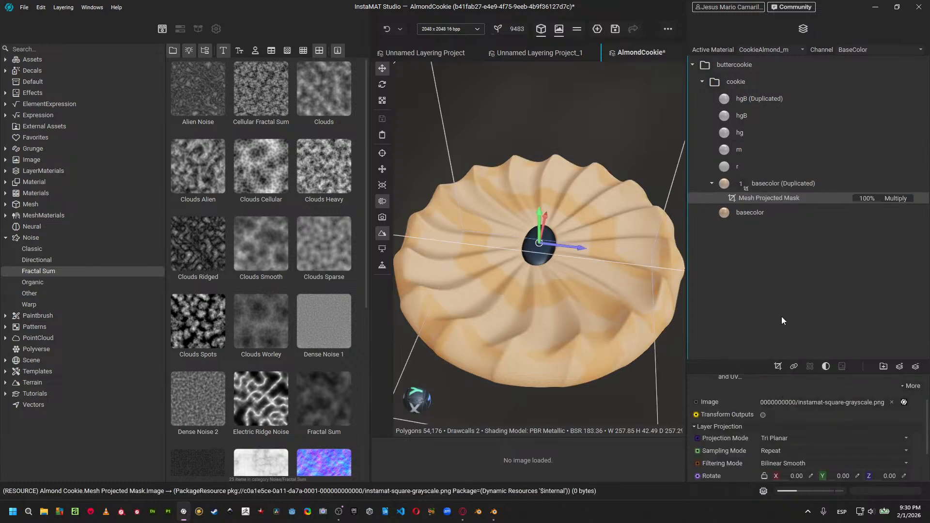
drag(208, 395, 835, 404)
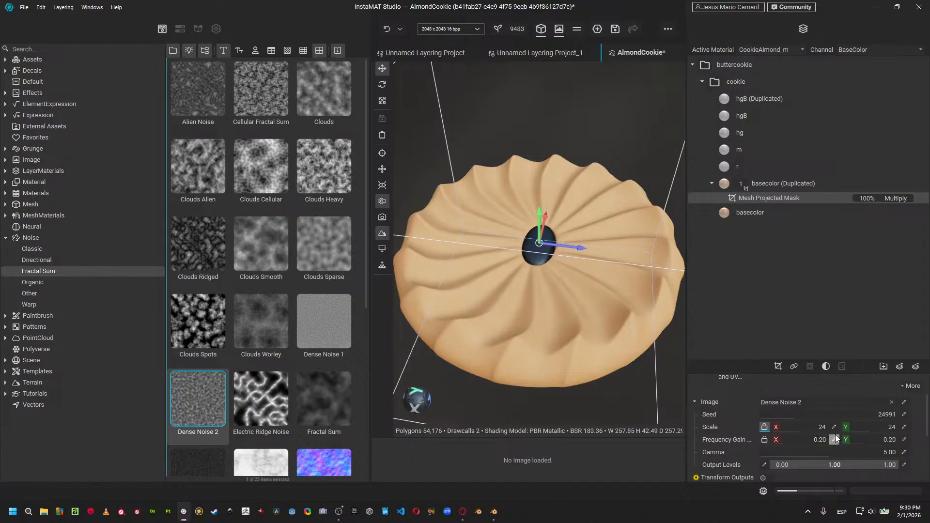
View the Mesh Projected Mask's output for the current channel in an enlarged image viewer, with both the mask and the cookie framed.
drag(829, 374, 821, 228)
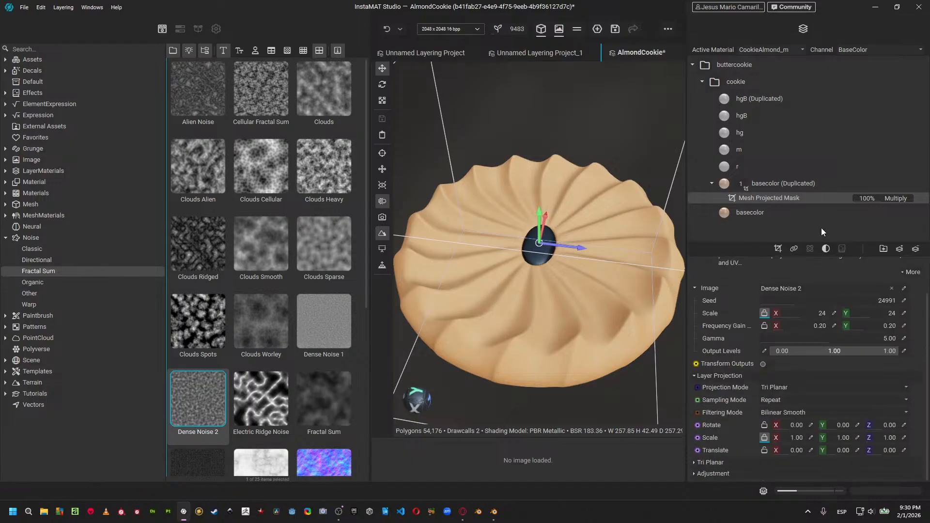
right_click(795, 198)
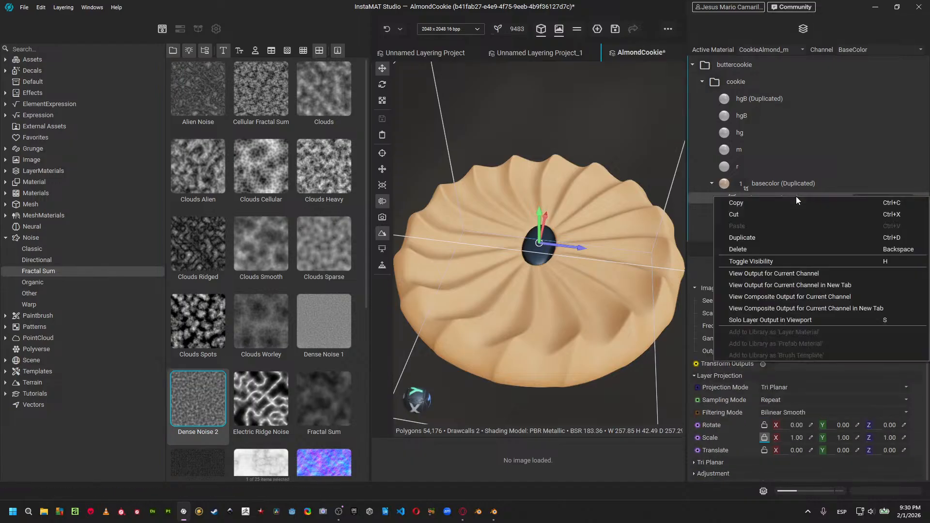
click(775, 271)
drag(602, 425, 572, 198)
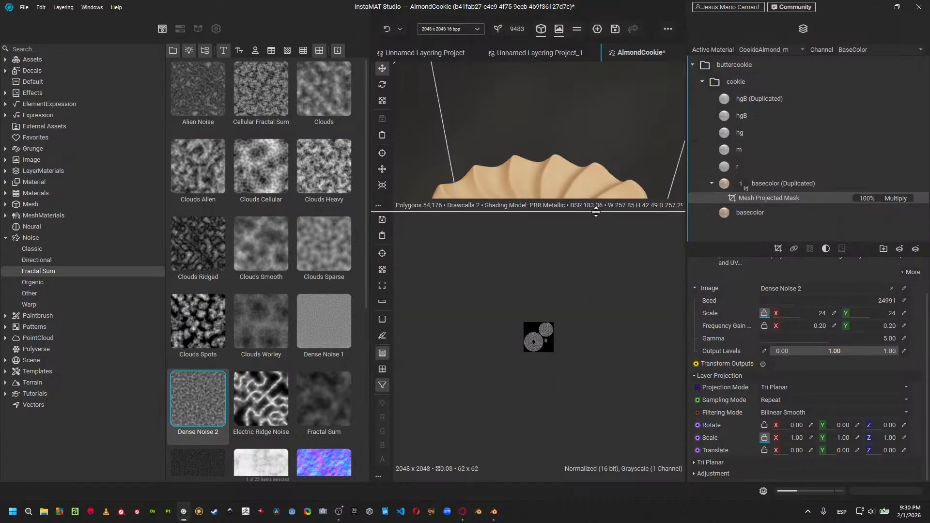
click(539, 334)
key(f)
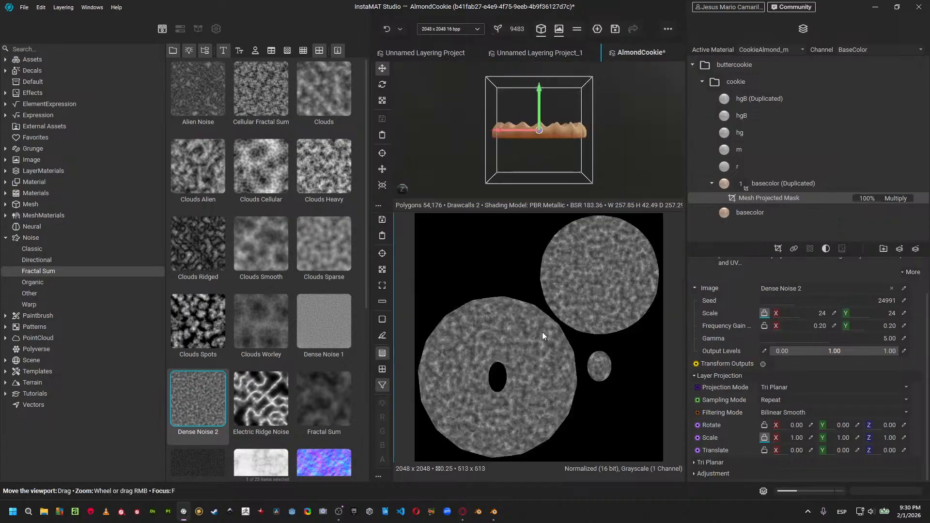
alt+drag(639, 145, 530, 173)
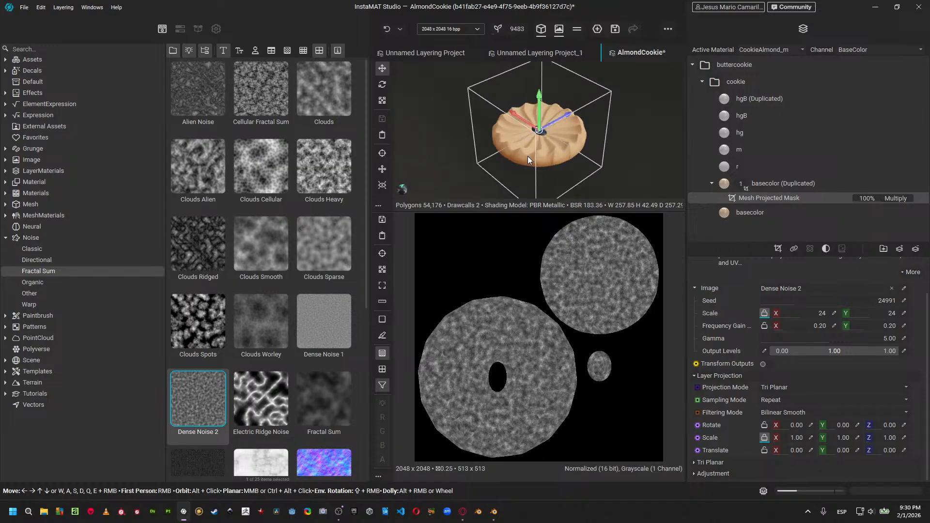
mouse_move(530, 173)
alt+right_down()
mouse_move(553, 170)
mouse_move(545, 181)
alt+right_up()
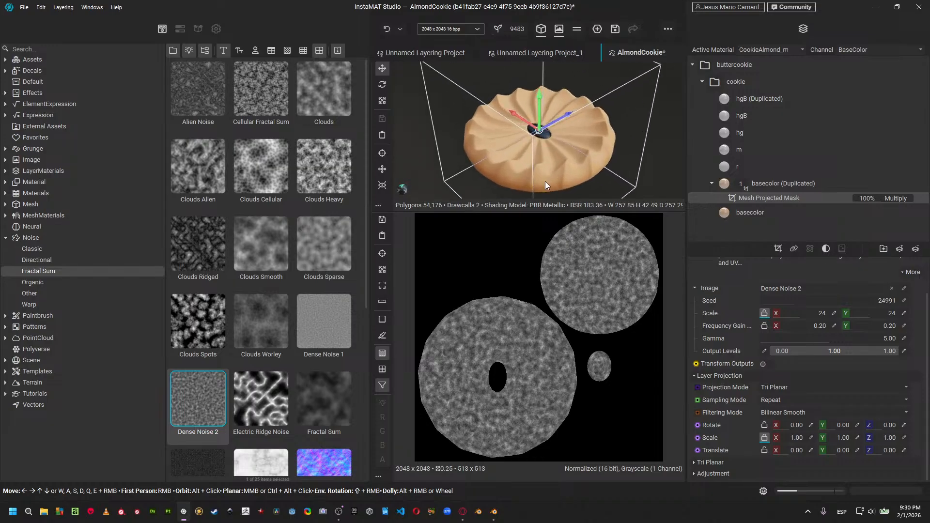
Set the Dense Noise 2 scale to 32 in X and Y and the mask's Balance adjustment to 0.75.
click(833, 315)
text(32)
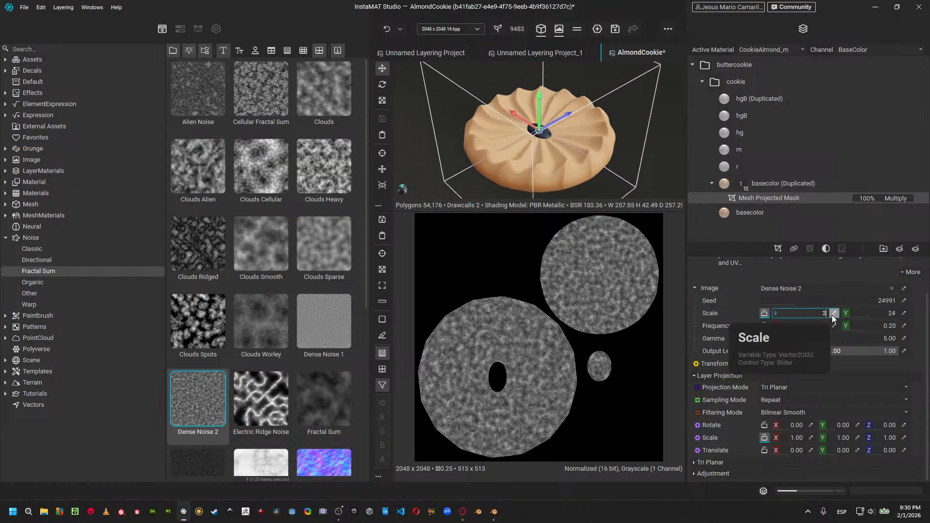
key(Return)
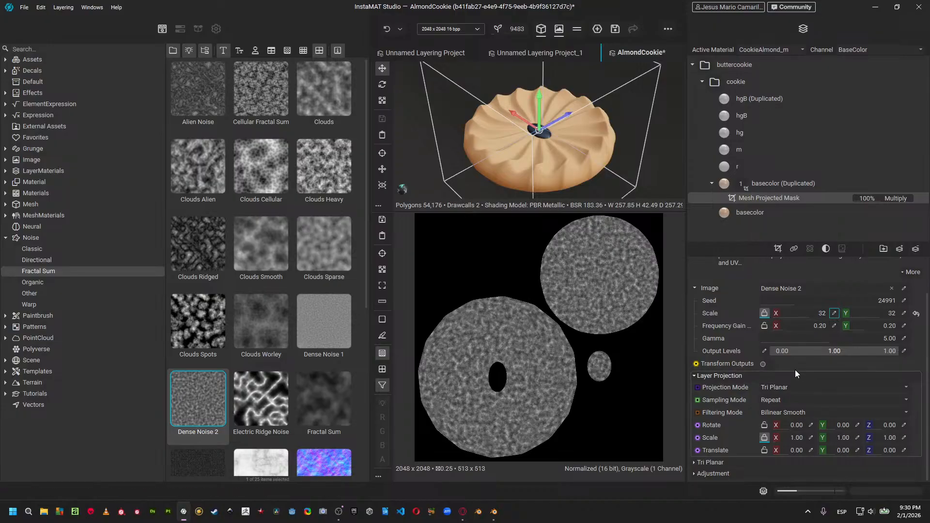
click(717, 473)
drag(828, 440, 864, 440)
scroll(533, 126, up, 5)
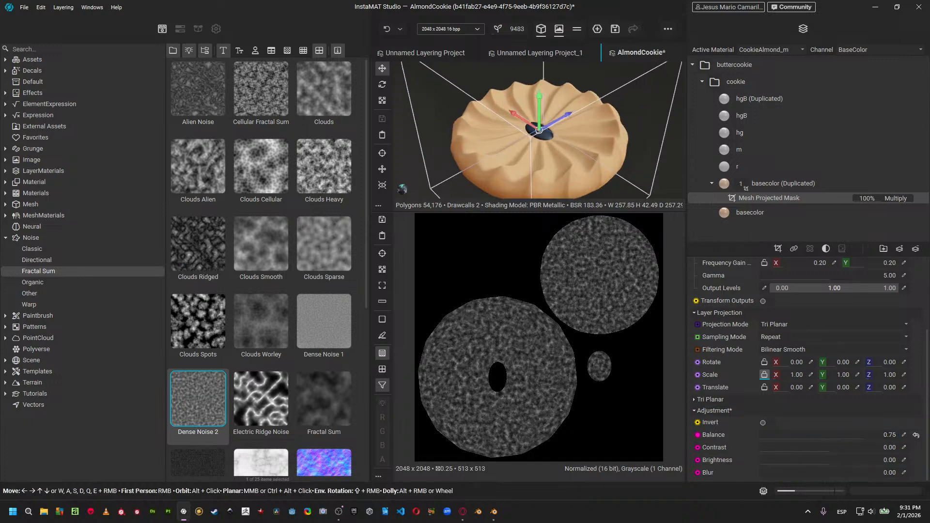
middle_drag(508, 125, 483, 66)
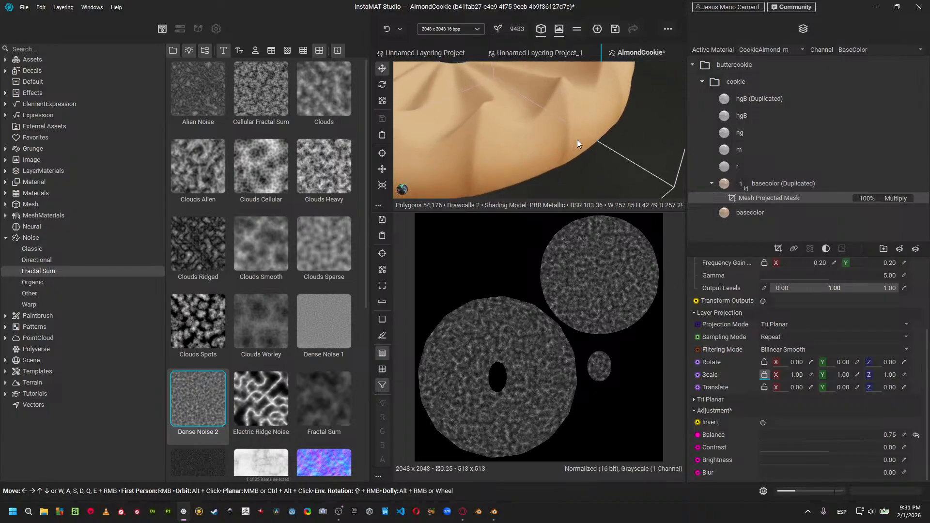
Try the Add blend mode on the duplicated basecolor layer and check the effect on the cookie's surface.
click(790, 184)
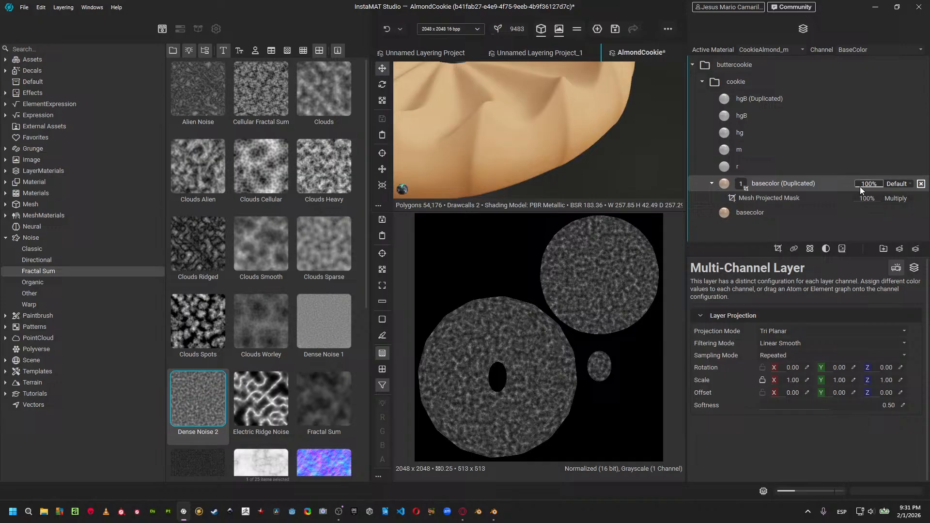
click(900, 184)
click(892, 135)
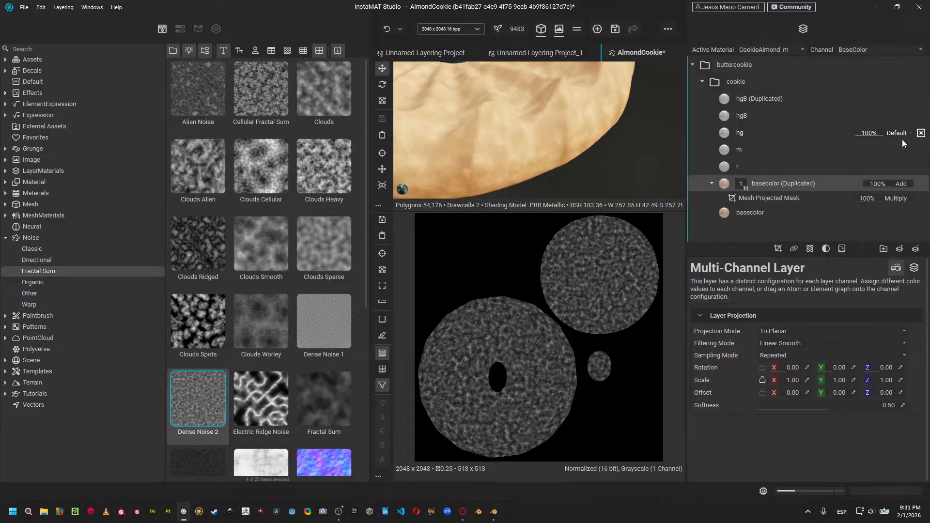
middle_drag(592, 144, 619, 170)
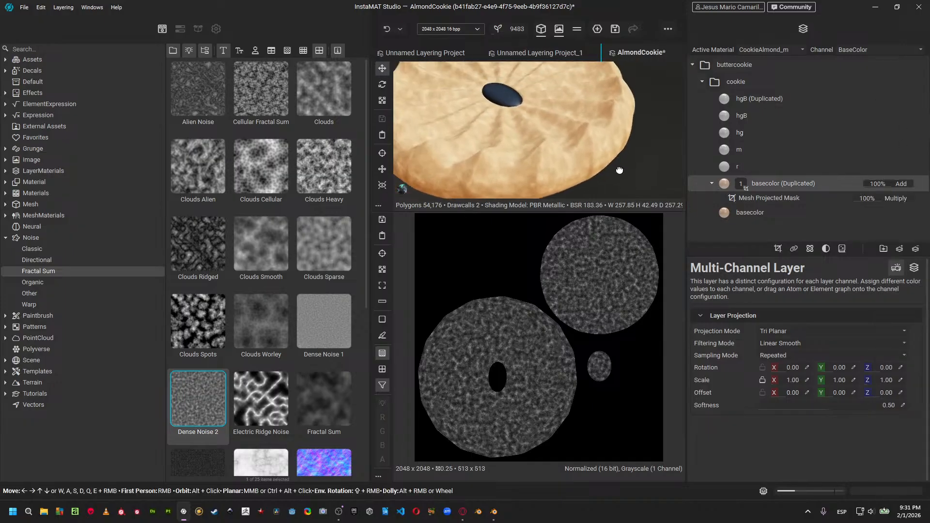
middle_drag(569, 124, 586, 139)
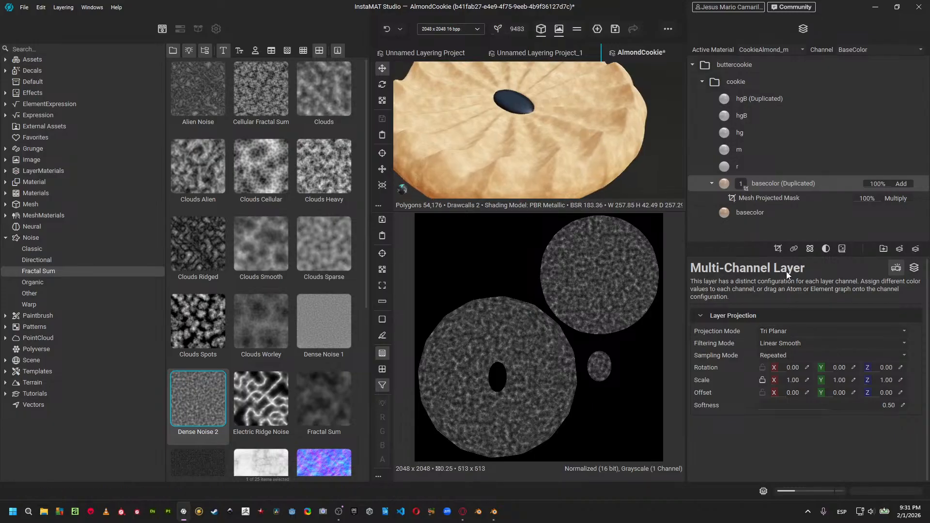
Set the Dense Noise 2 scale in the Mesh Projected Mask to 128 in X and Y.
click(774, 196)
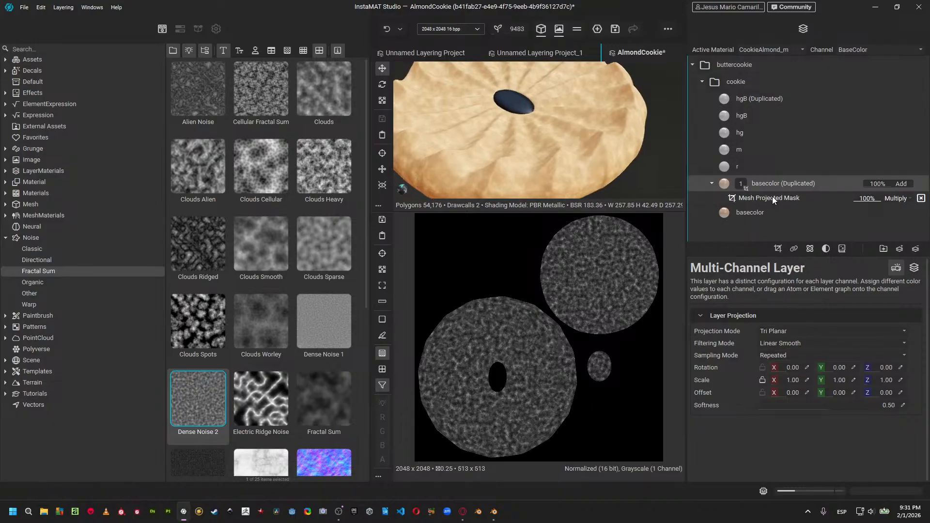
click(841, 357)
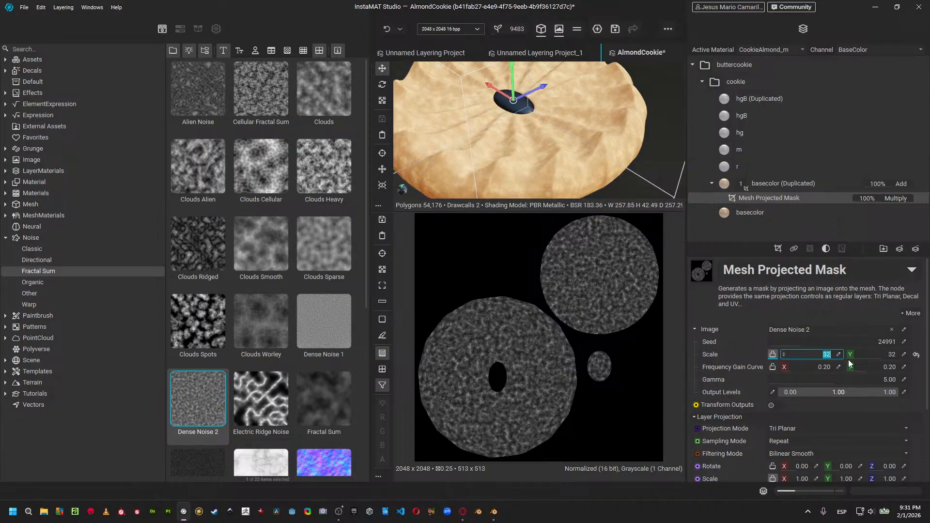
text(64)
key(Return)
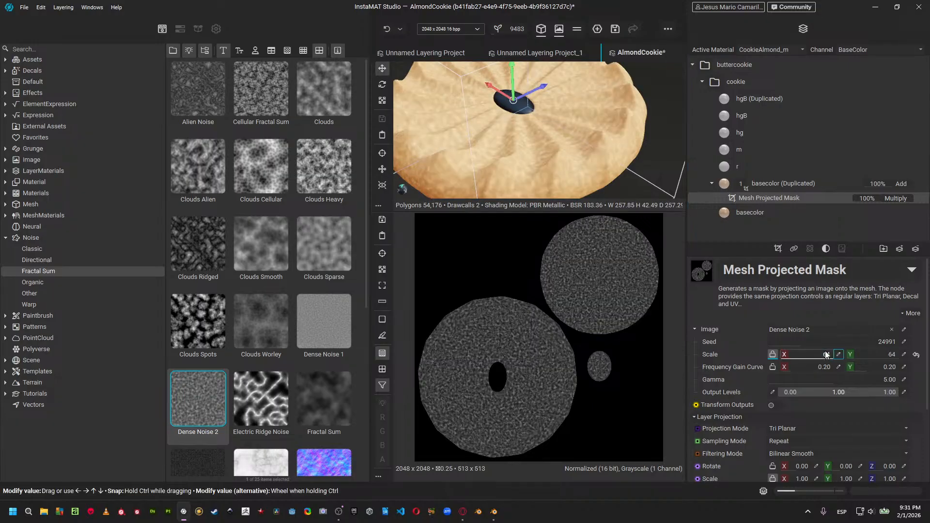
click(840, 357)
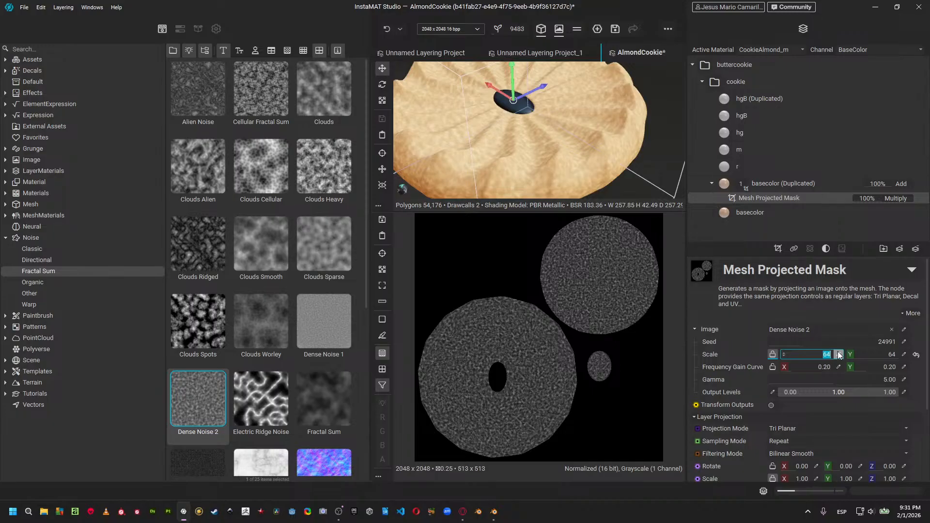
text(128)
key(Return)
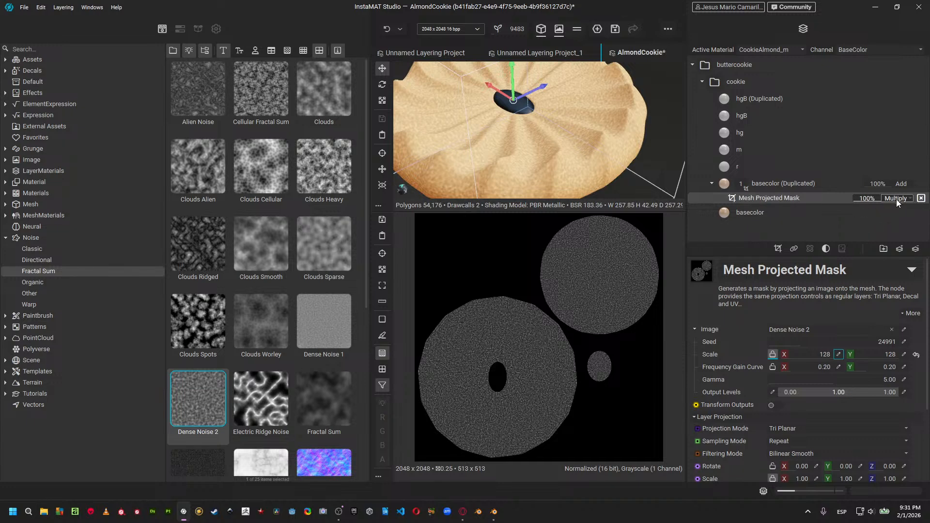
Try the SoftLight, Default and LinearDodge blend modes on the duplicated basecolor layer.
click(905, 185)
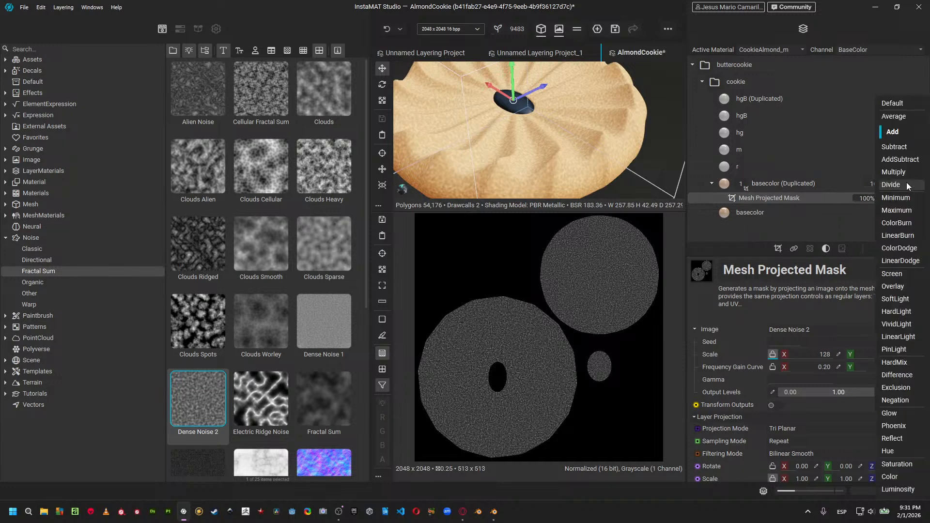
click(904, 299)
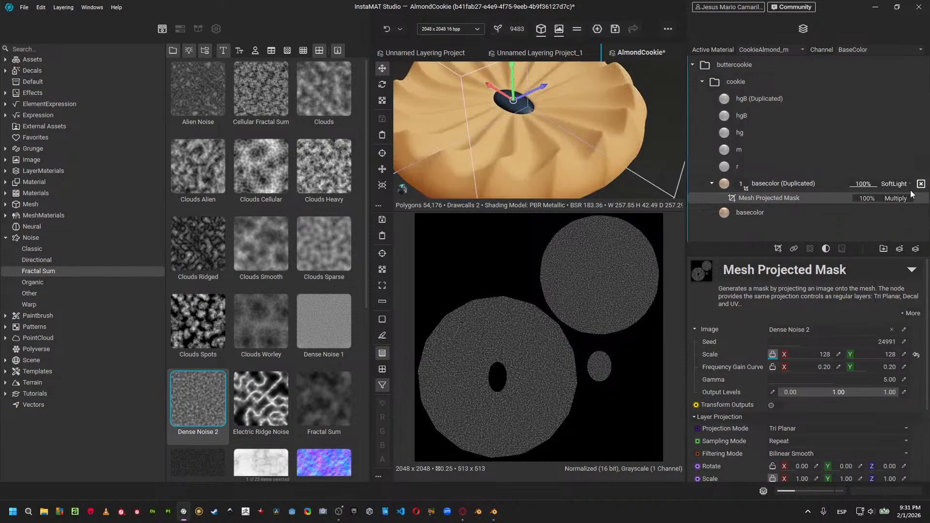
click(895, 184)
click(896, 11)
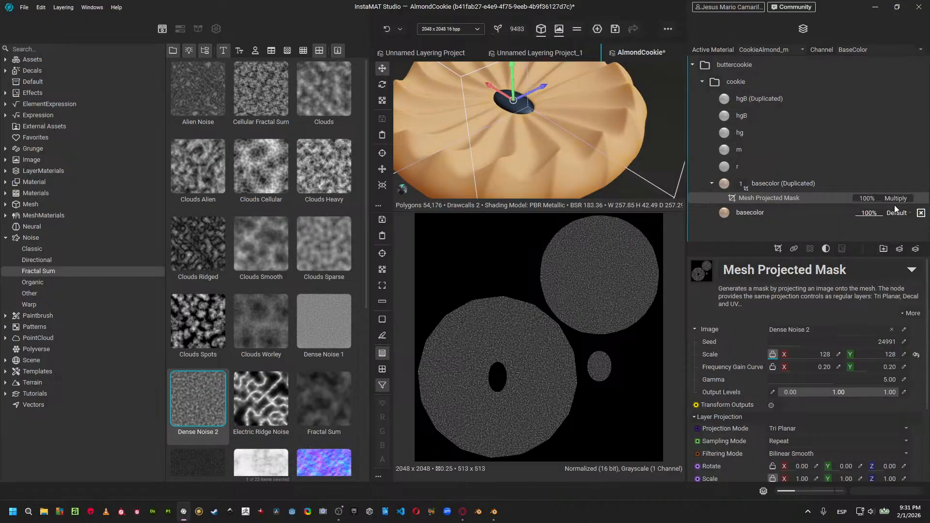
click(905, 185)
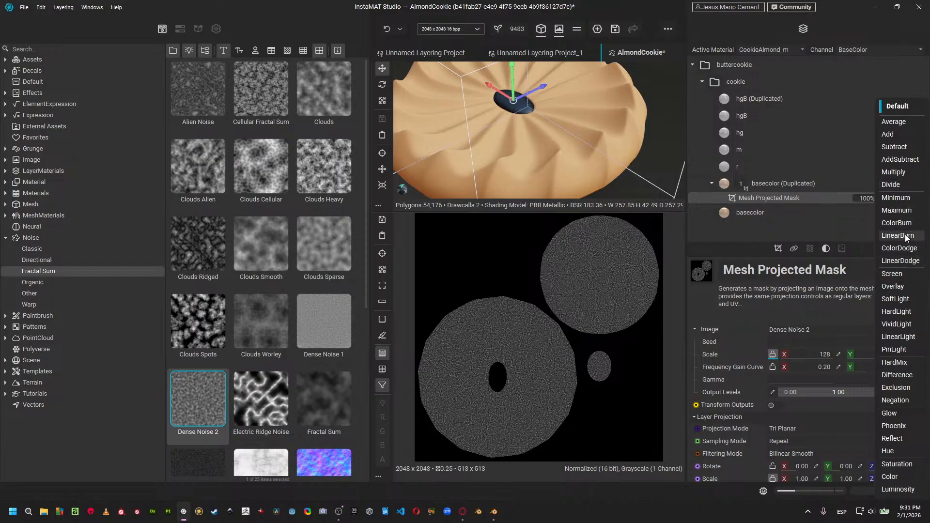
click(908, 260)
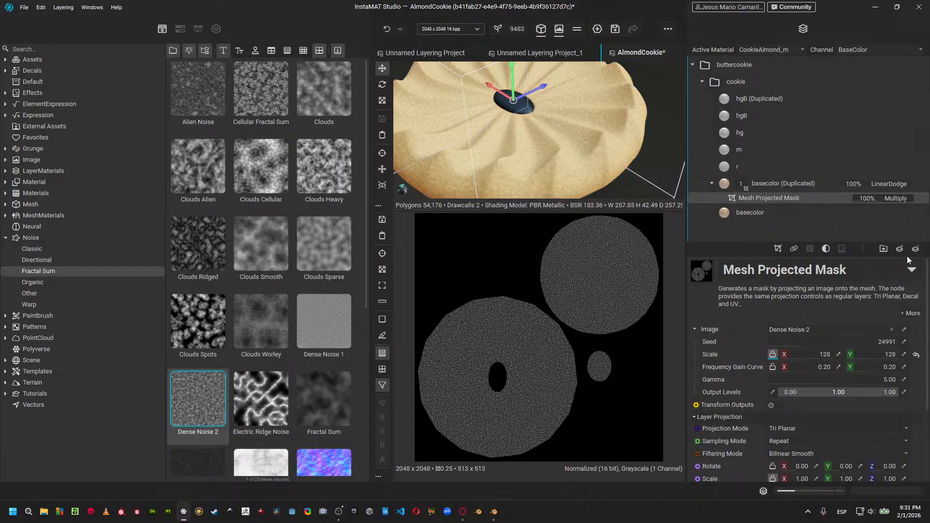
Set the duplicated basecolor layer's blend mode to Screen and enlarge the 3D viewport to show the whole cookie top.
click(892, 183)
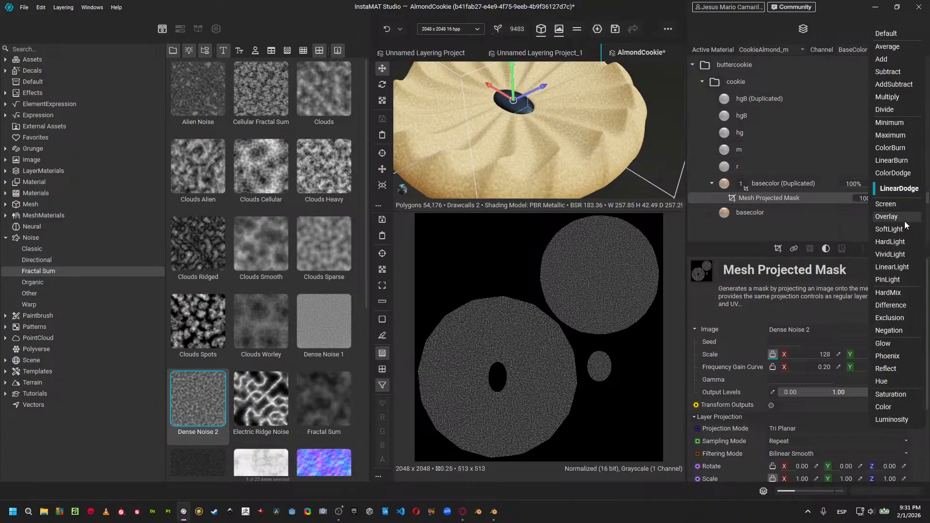
click(902, 208)
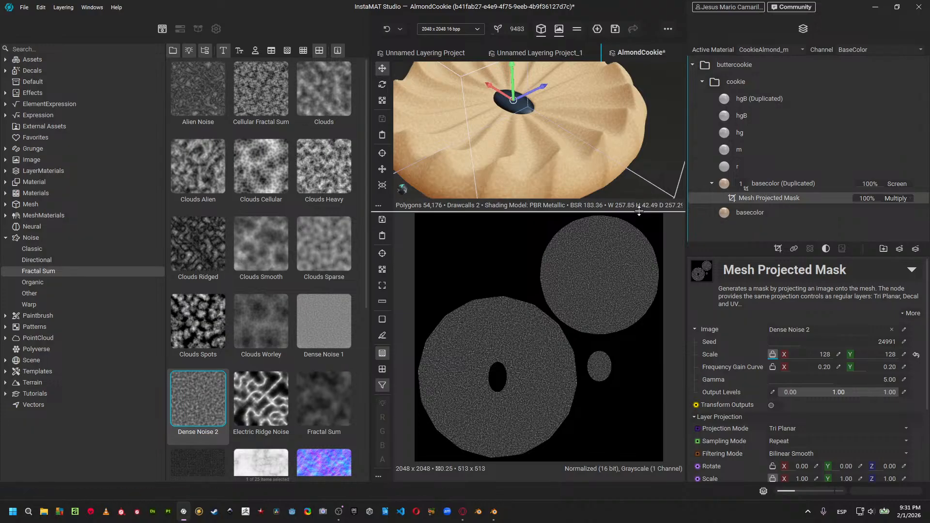
drag(664, 212, 631, 267)
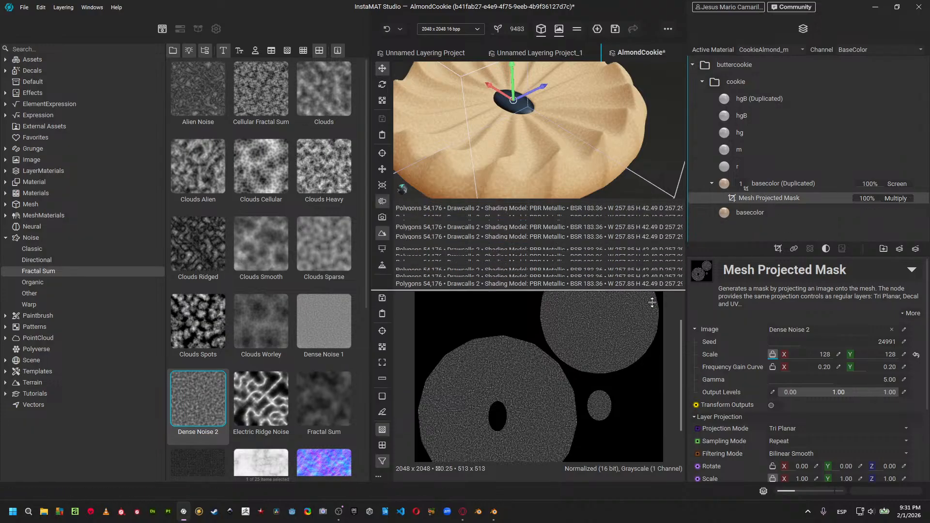
alt+drag(484, 213, 494, 222)
scroll(493, 221, up, 2)
middle_drag(494, 220, 526, 235)
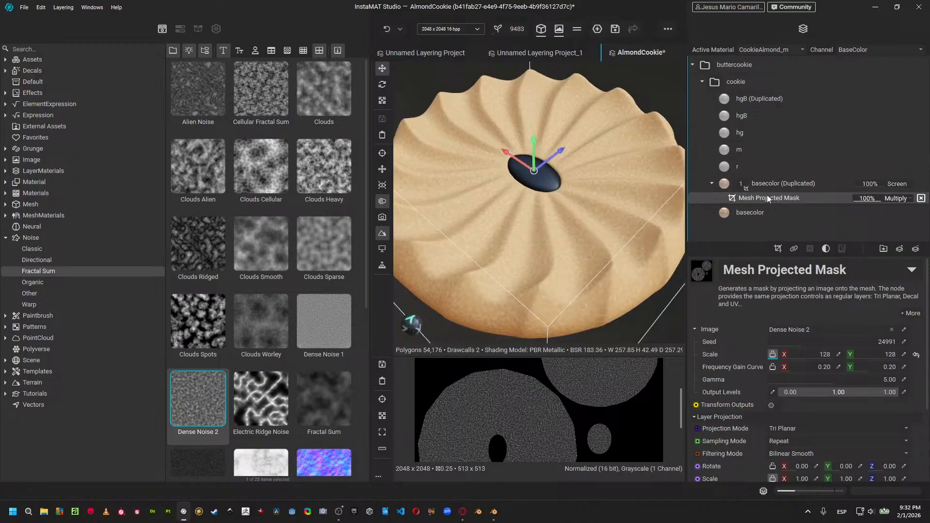
Delete the hgB and hgB (Duplicated) layers from the cookie group.
click(760, 116)
ctrl+click(760, 102)
key(Delete)
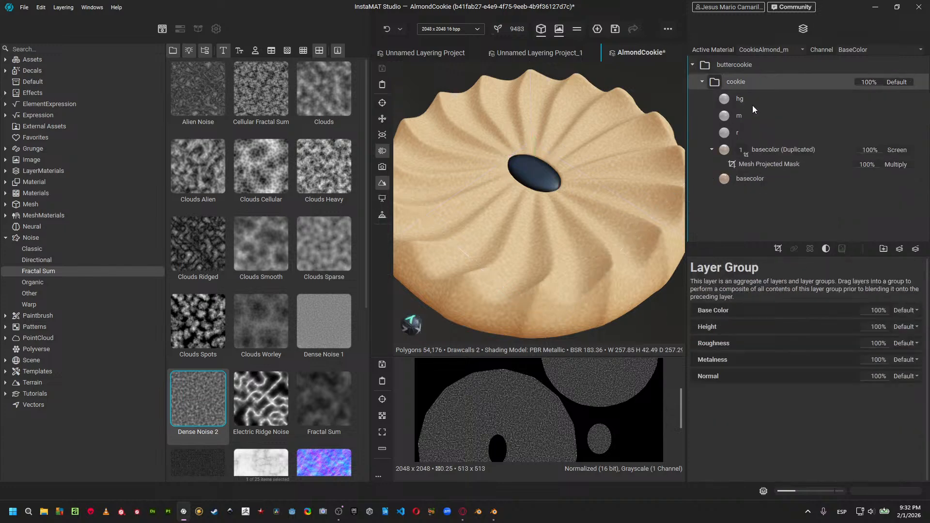
Add a Mask Reference above the Mesh Projected Mask on the duplicated basecolor layer.
click(749, 101)
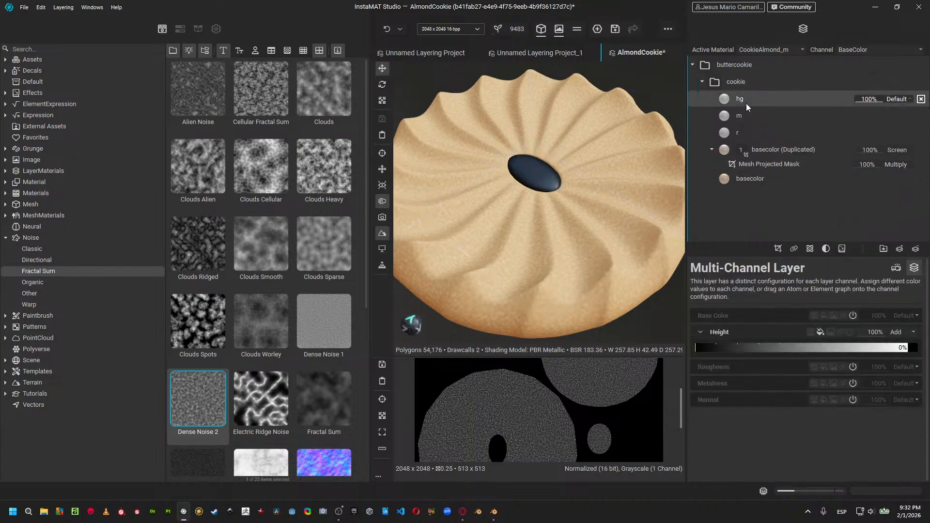
click(763, 164)
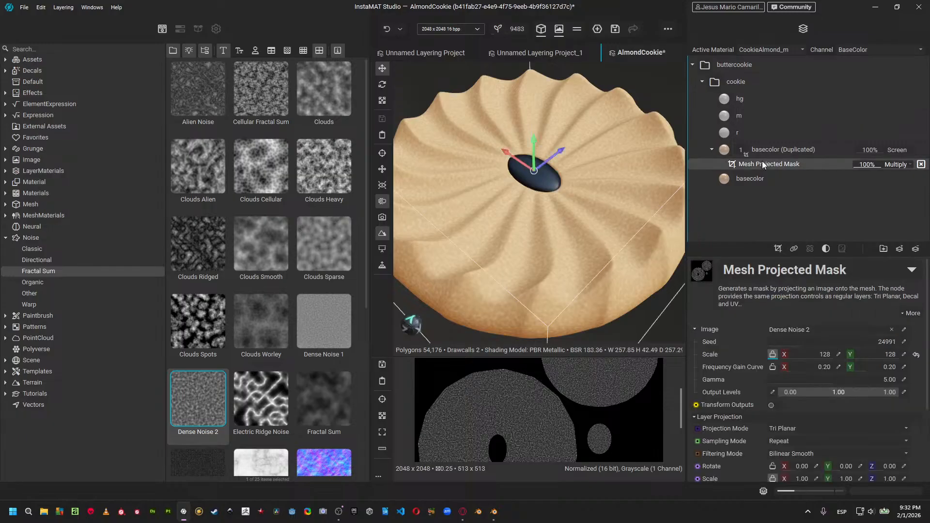
click(794, 249)
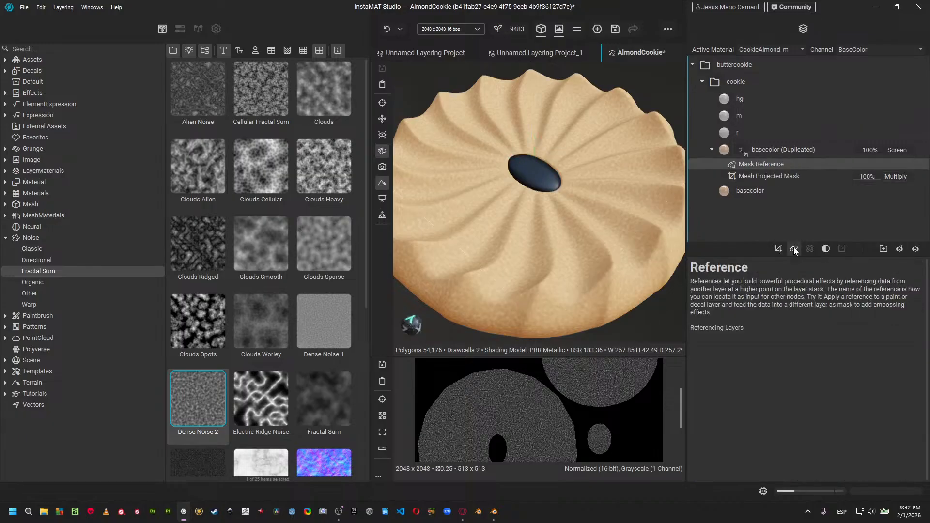
Try a Reference Generator mask on the hg layer, sourced from the duplicated basecolor's Mask Reference with InternalMask, and delete it.
click(747, 104)
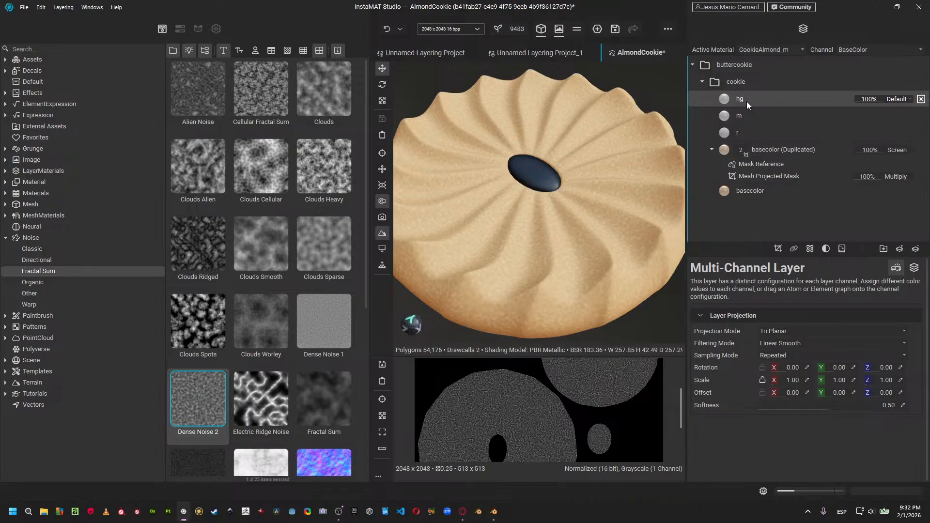
right_click(748, 99)
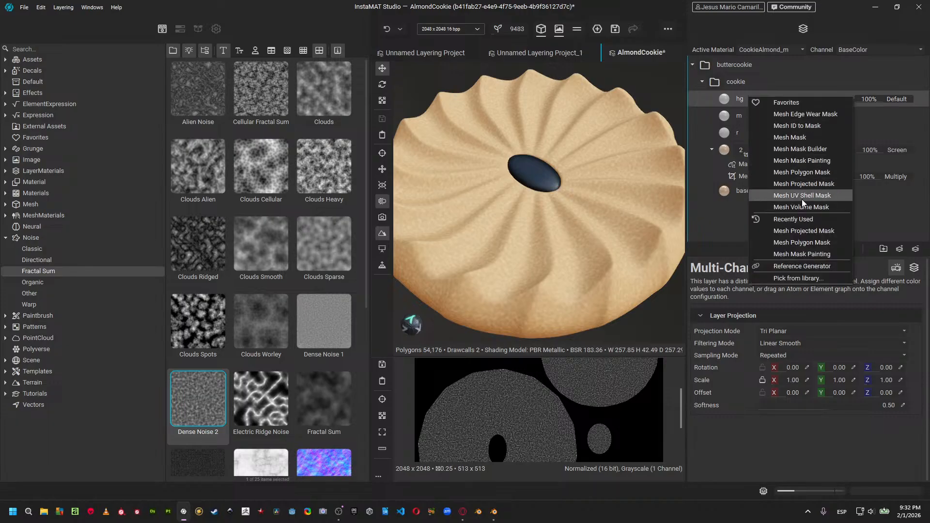
click(797, 266)
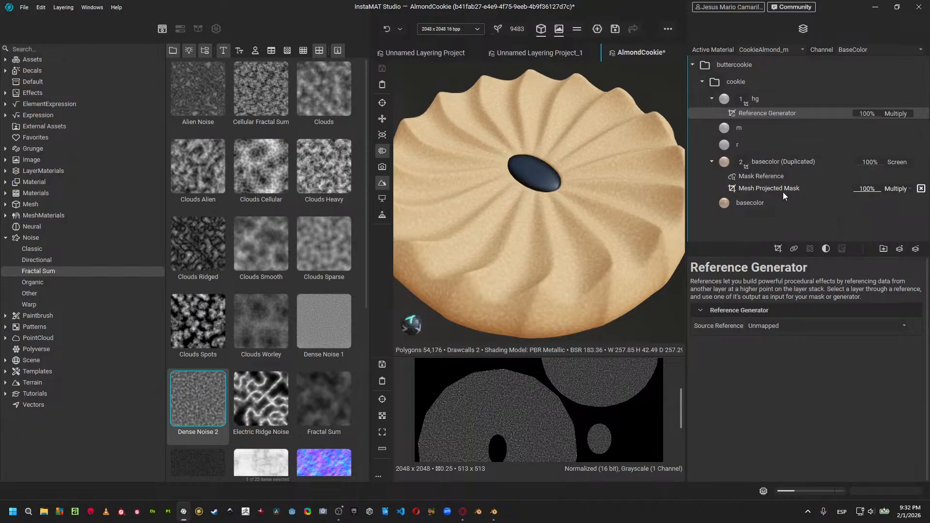
click(862, 325)
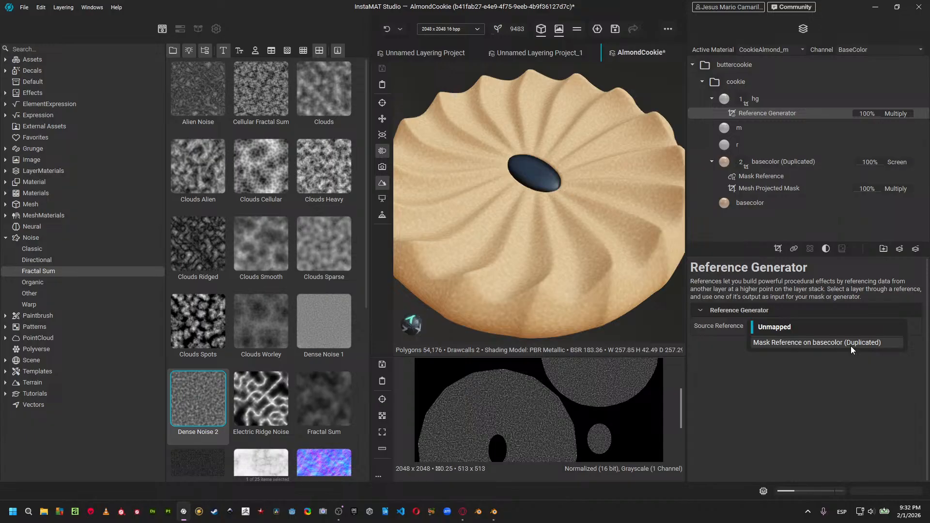
click(851, 346)
click(828, 340)
click(826, 353)
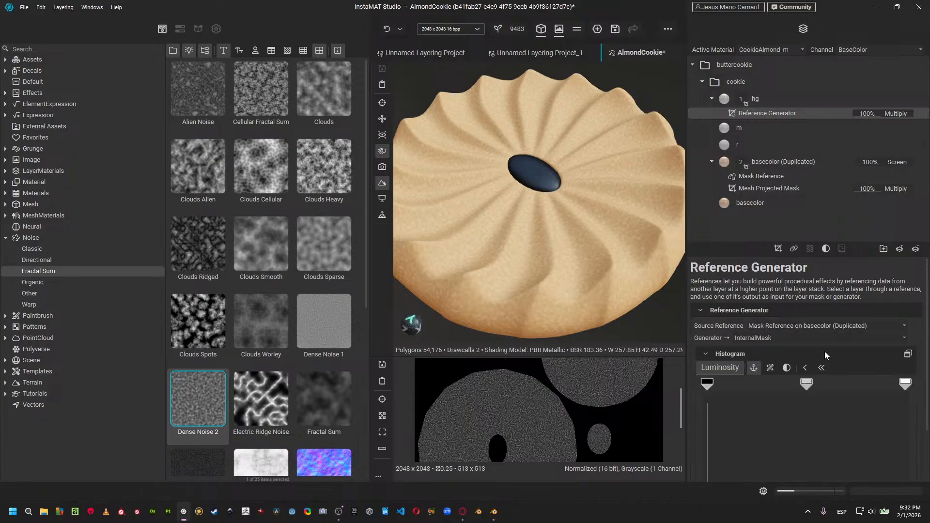
click(759, 114)
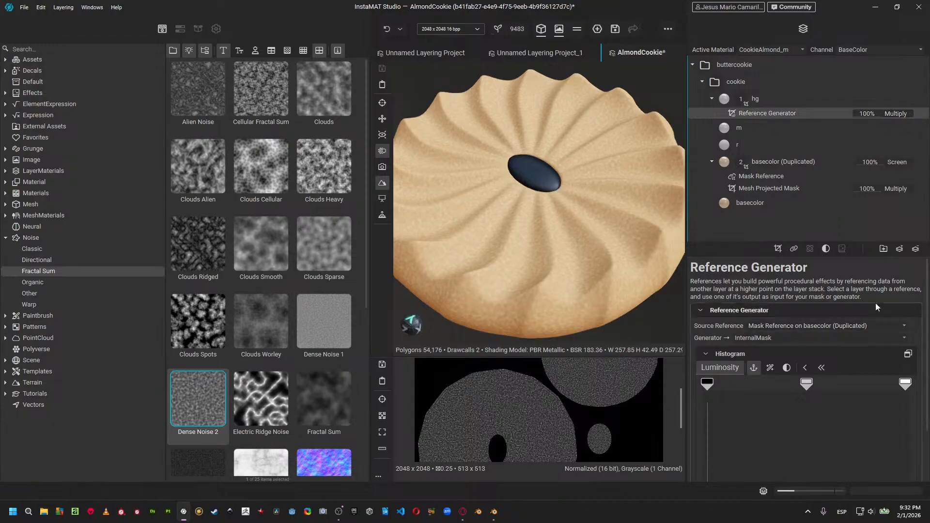
key(Delete)
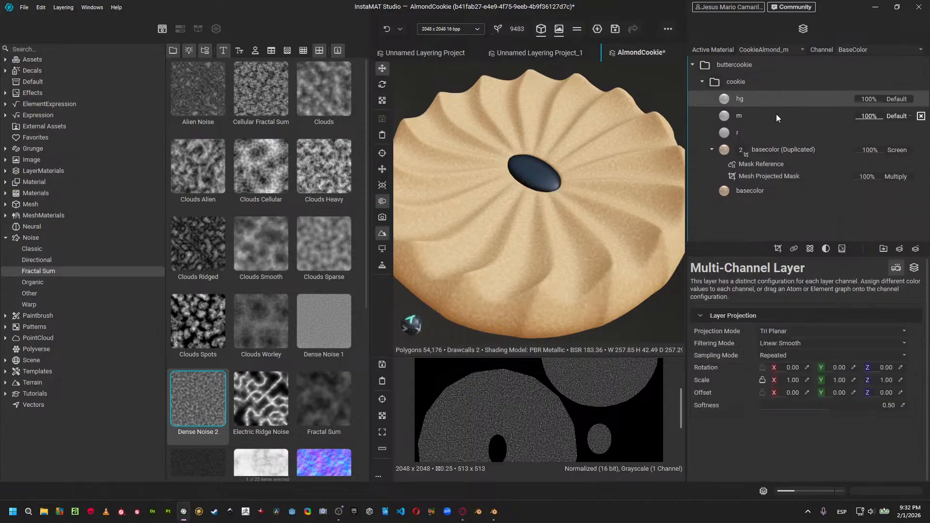
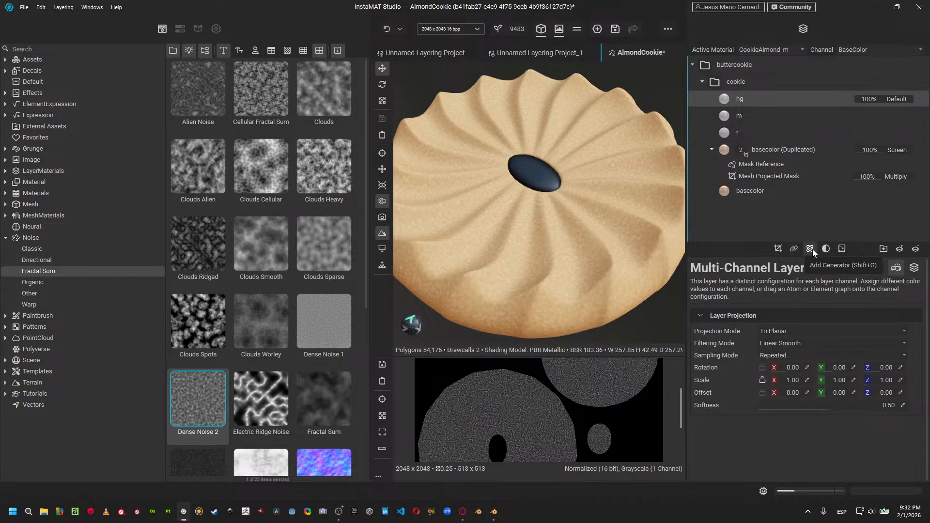
Add a Reference Generator to the hg layer and set its Height channel and layer stack opacity to 100%.
click(812, 249)
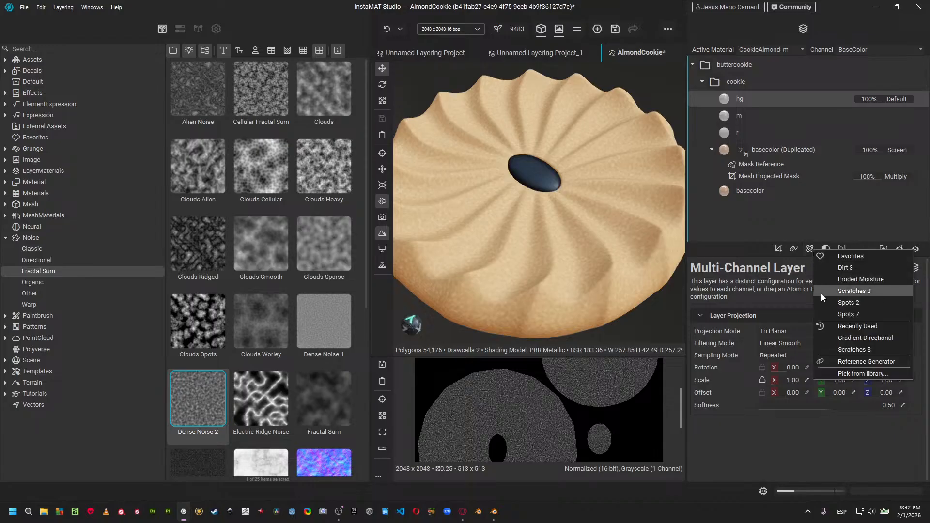
click(846, 363)
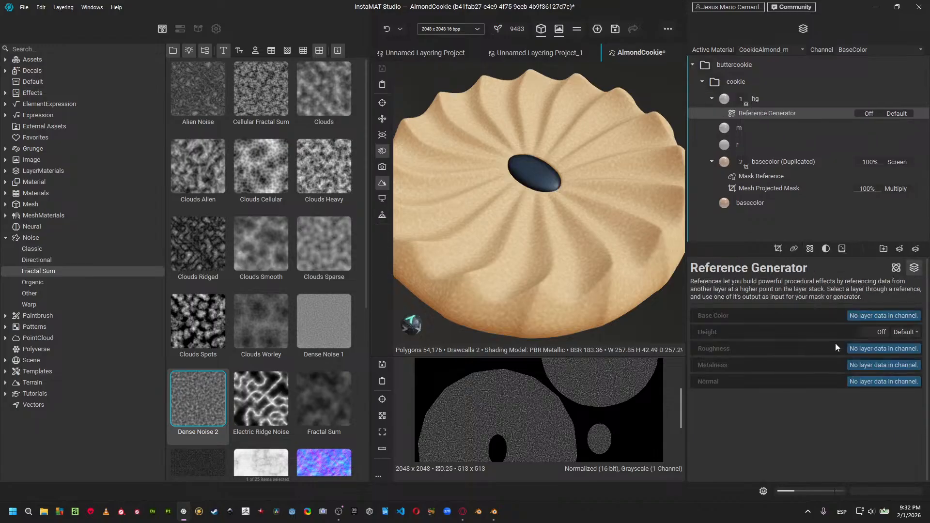
click(881, 331)
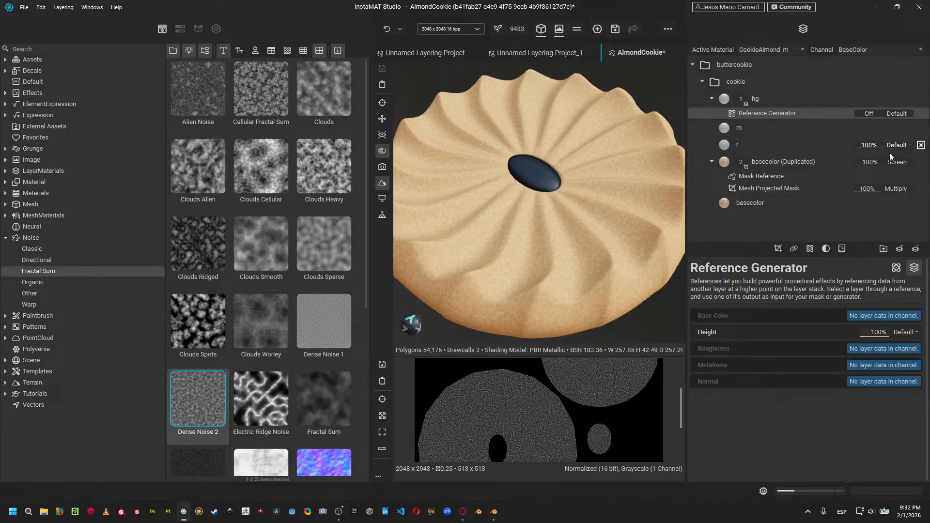
click(870, 115)
click(896, 268)
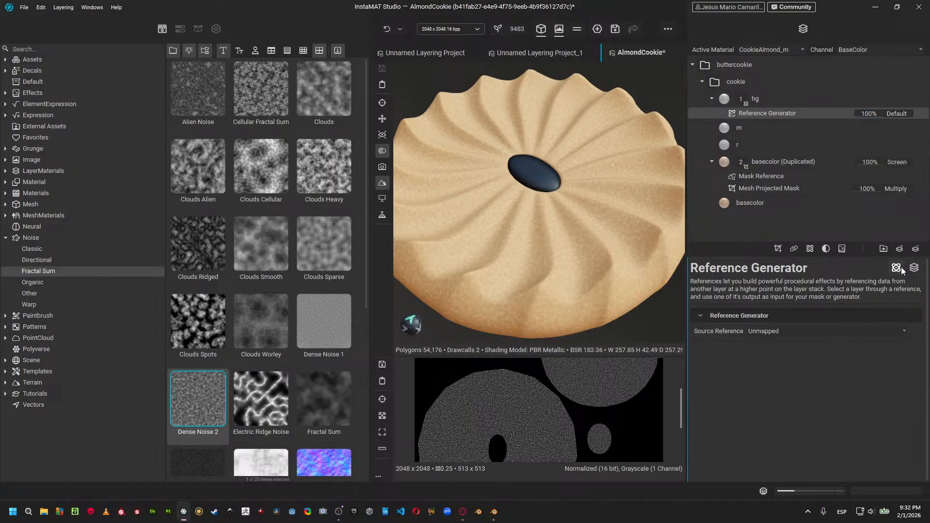
Source the hg Reference Generator from Mask Reference on basecolor (Duplicated), with InternalMask as its generator.
click(882, 330)
click(854, 346)
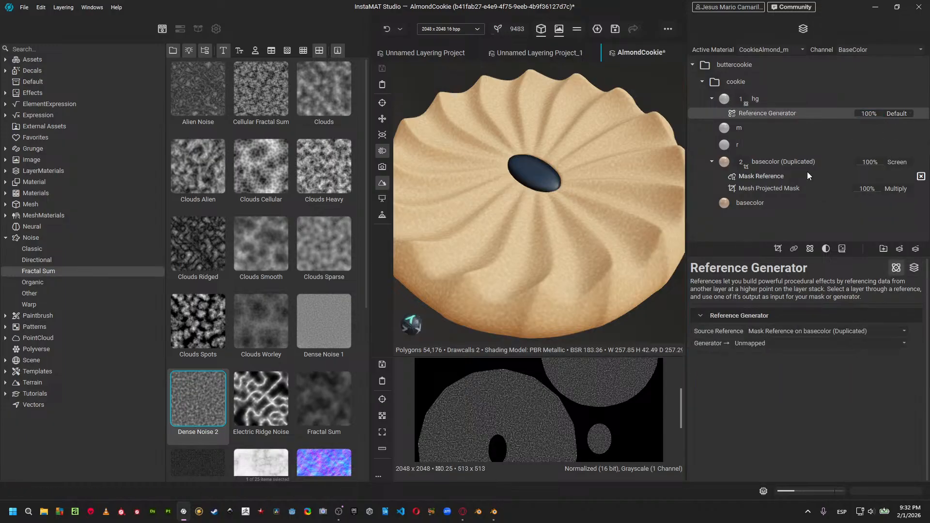
click(761, 343)
click(763, 362)
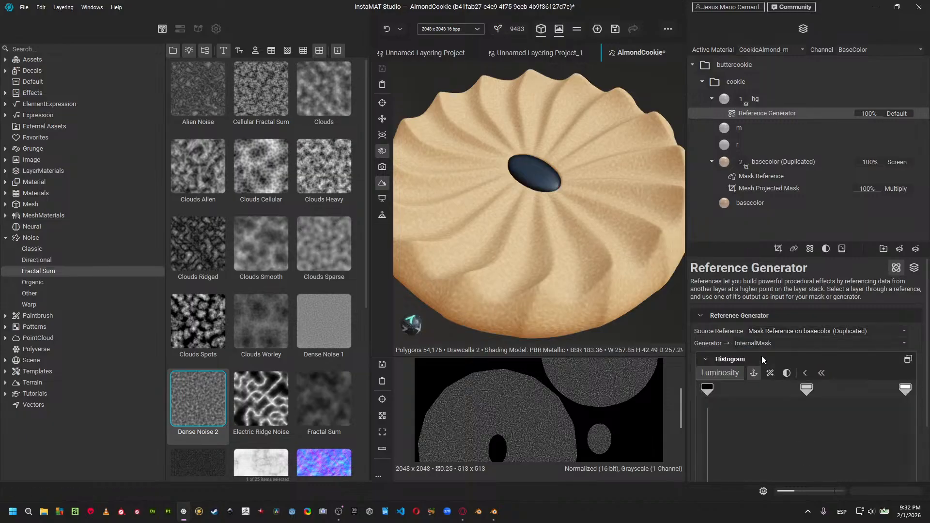
scroll(624, 307, up, 5)
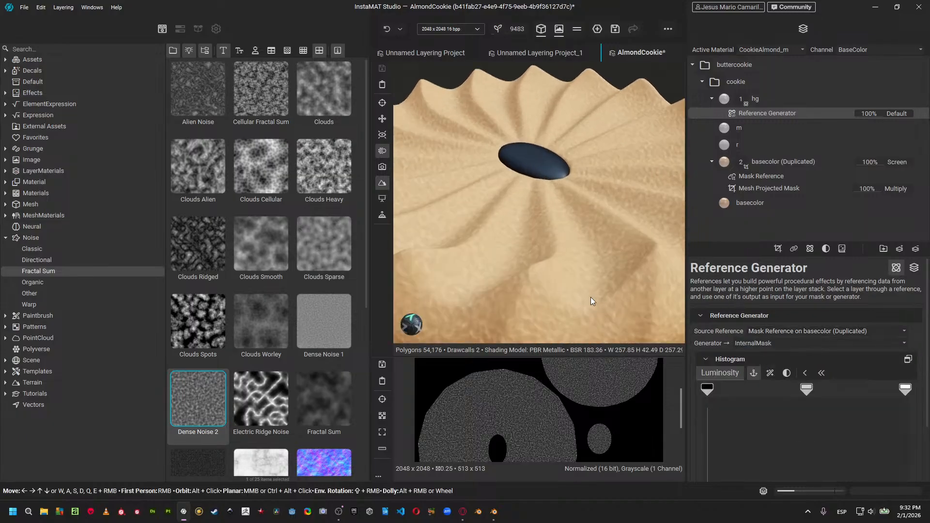
middle_drag(596, 304, 542, 261)
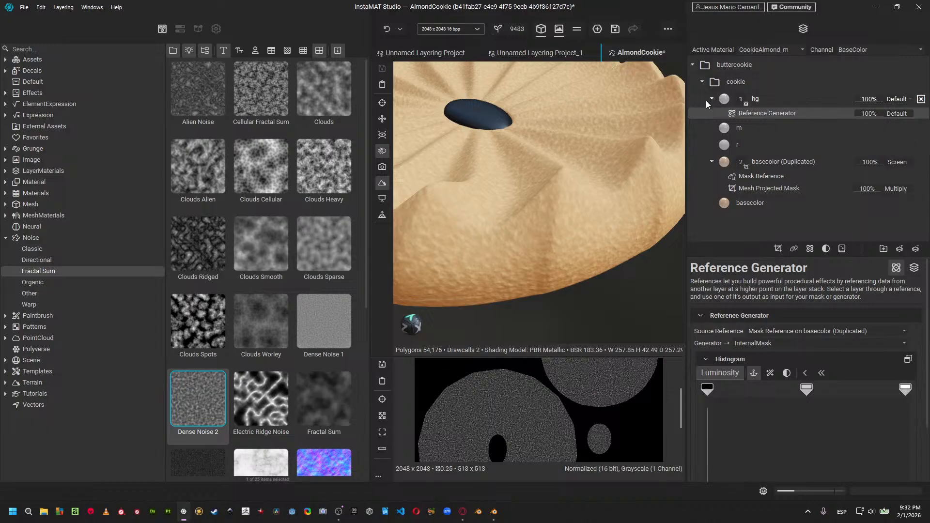
Raise the hg layer's Height fill value toward the upper end of its range.
click(726, 101)
click(914, 268)
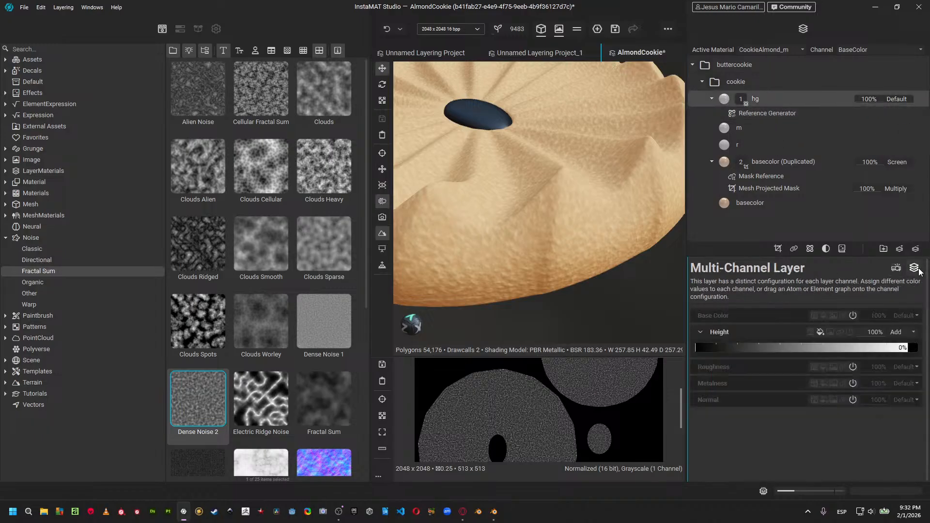
drag(702, 347, 908, 360)
Try to push the white input level higher in the histogram of the hg layer's Reference Generator.
click(763, 115)
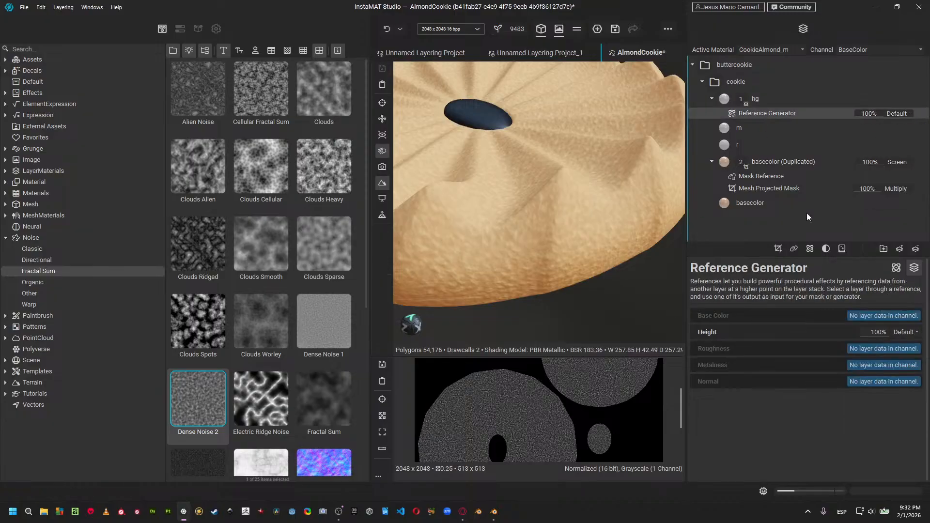
click(896, 267)
scroll(815, 374, down, 2)
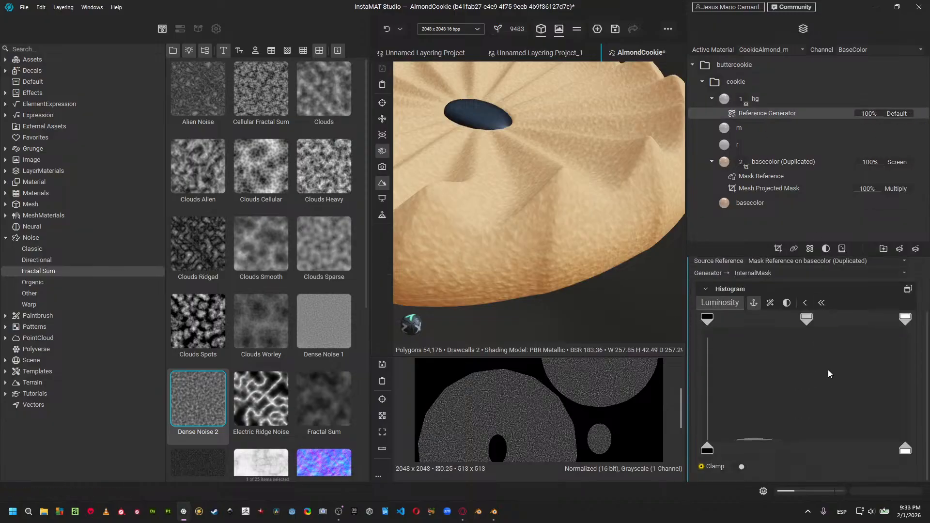
drag(904, 319, 925, 321)
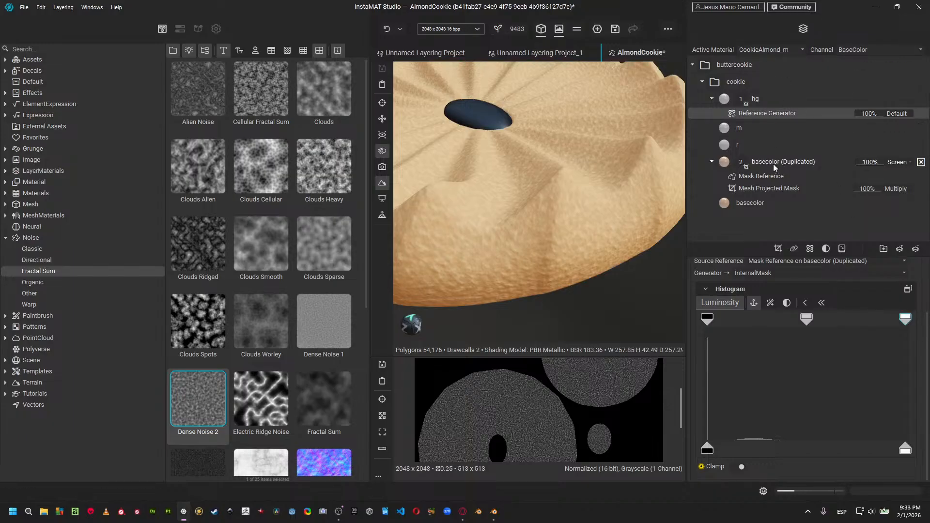
Set the layer projection scale of the duplicated basecolor's Mesh Projected Mask to 0.40 on all axes.
click(773, 188)
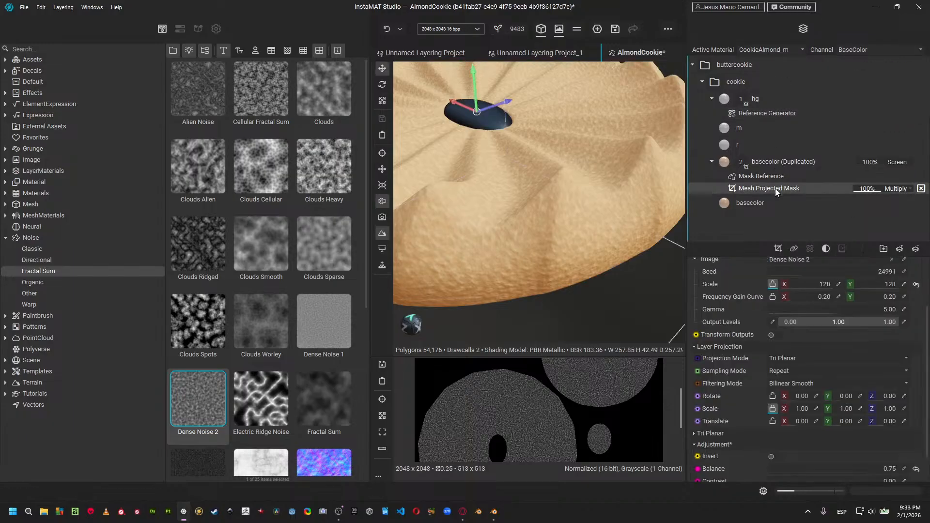
scroll(822, 379, down, 1)
click(818, 376)
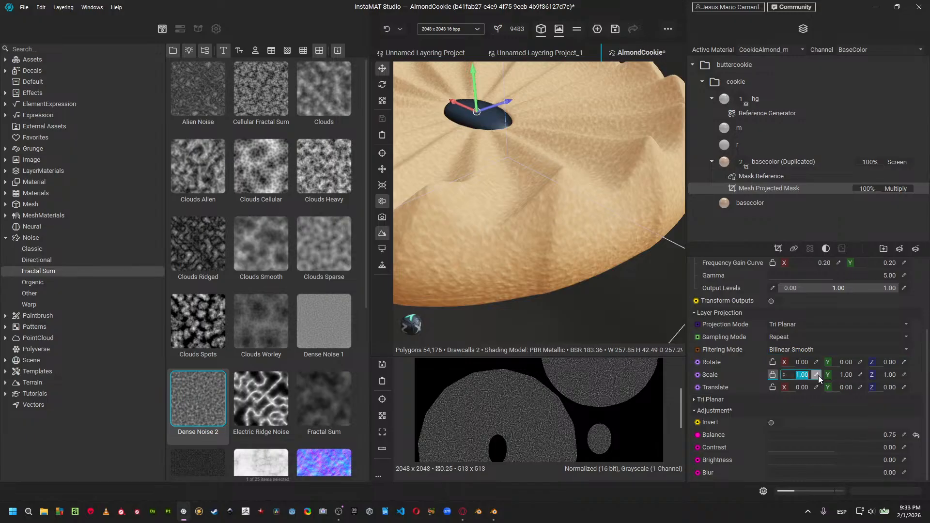
text(0.8)
key(Return)
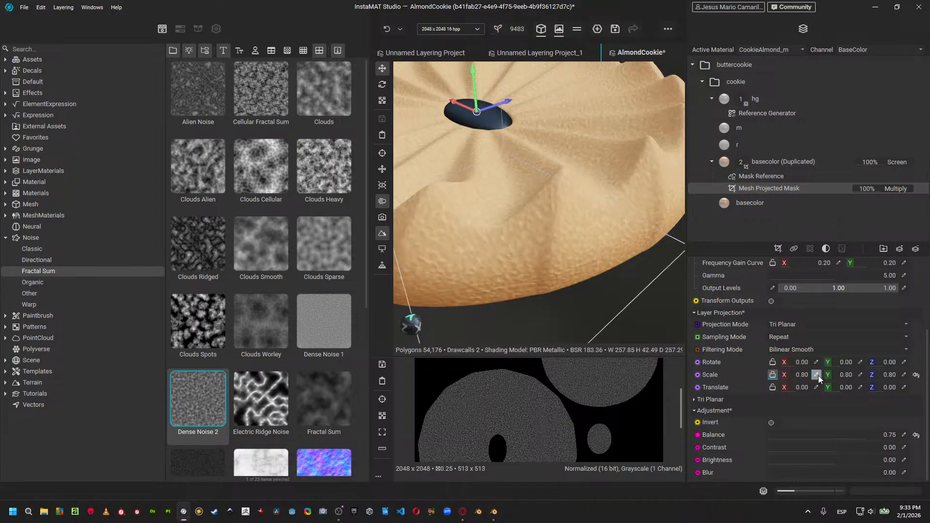
click(819, 376)
text(0.4)
key(Return)
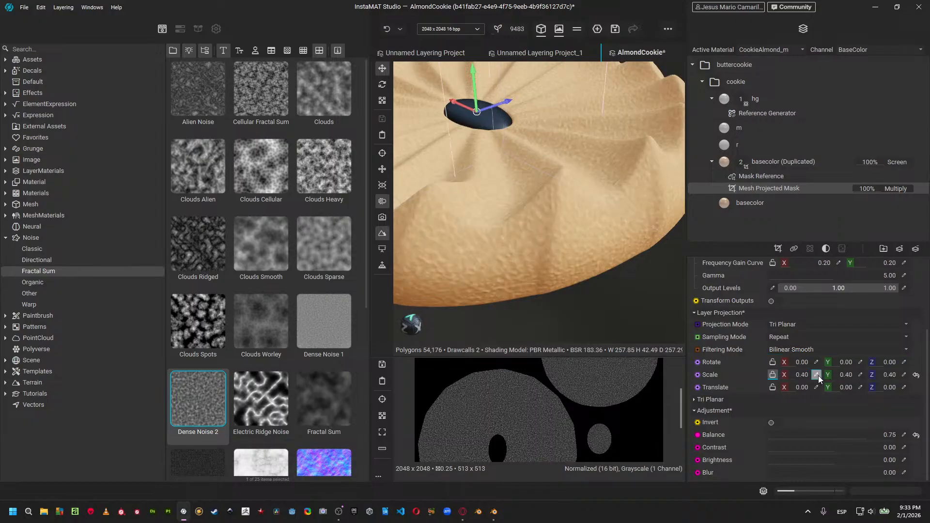
alt+drag(601, 167, 620, 253)
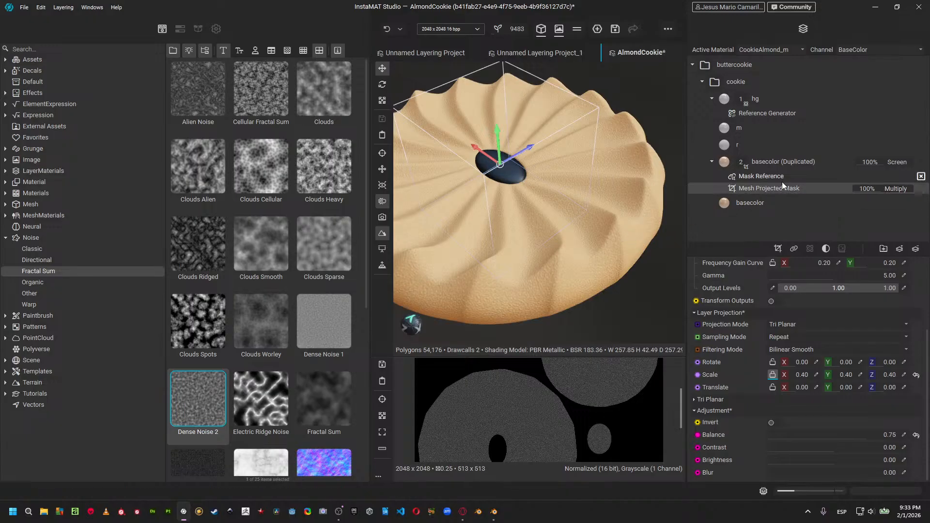
Set the Mesh Projected Mask's Balance to 0.89 and Contrast to 0.19.
scroll(802, 344, up, 2)
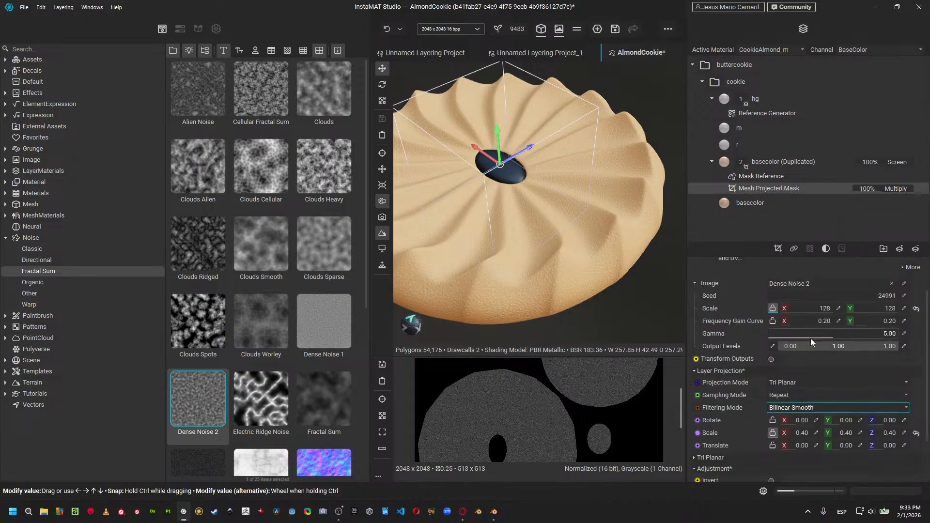
scroll(825, 383, down, 2)
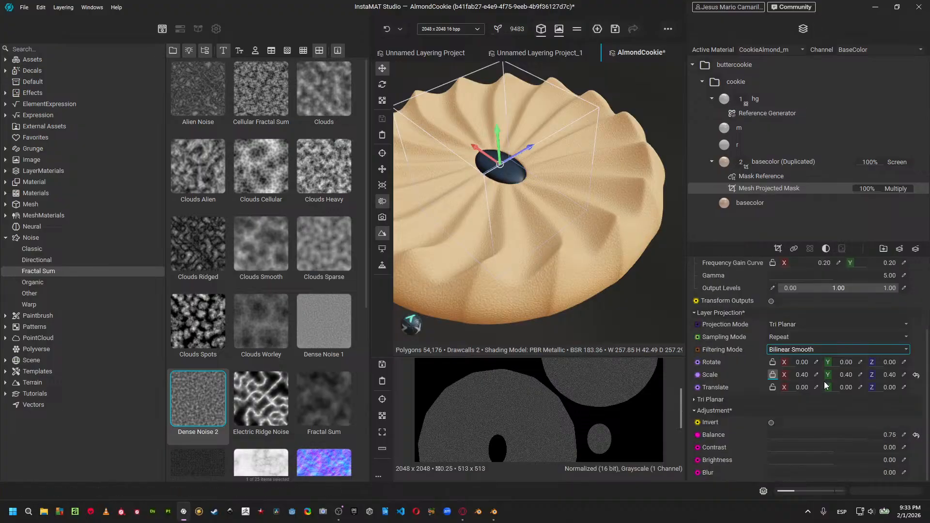
drag(865, 438, 885, 443)
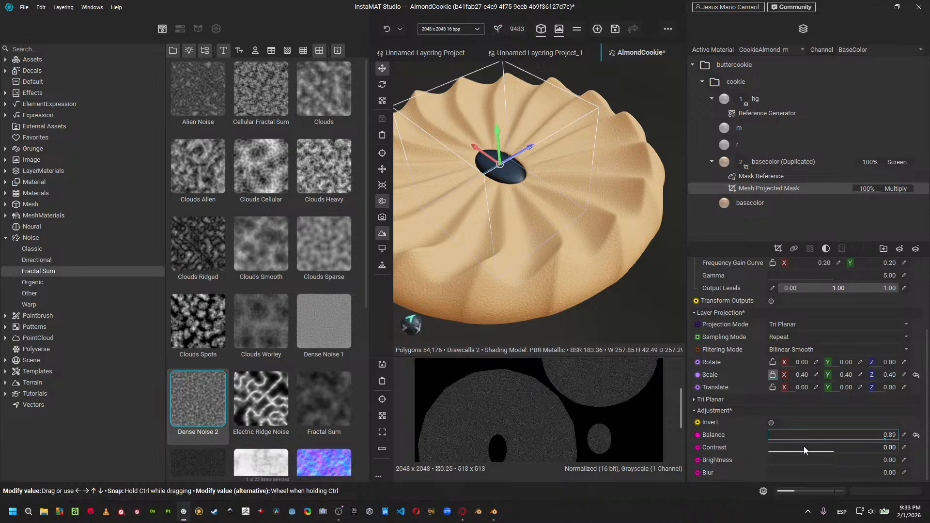
mouse_move(829, 452)
mouse_down()
mouse_move(876, 456)
mouse_move(846, 455)
mouse_up()
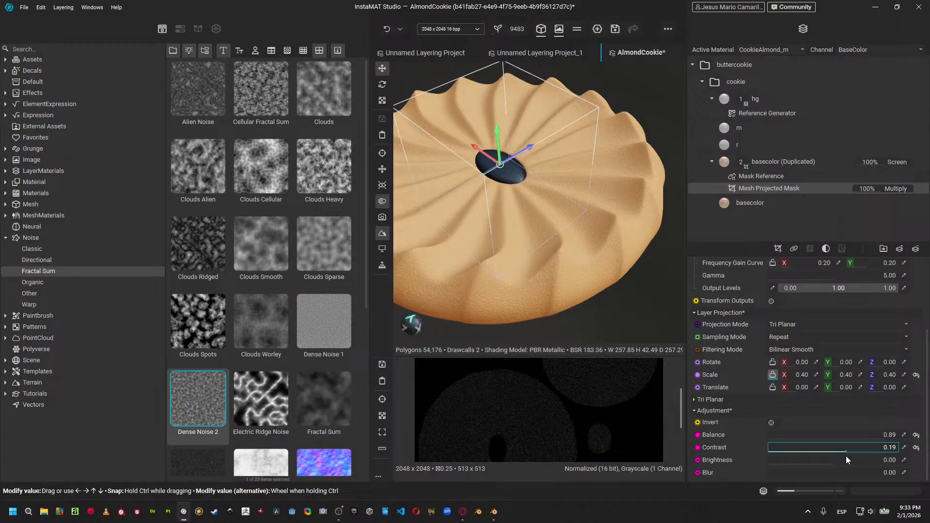
scroll(486, 282, up, 3)
scroll(486, 282, up, 5)
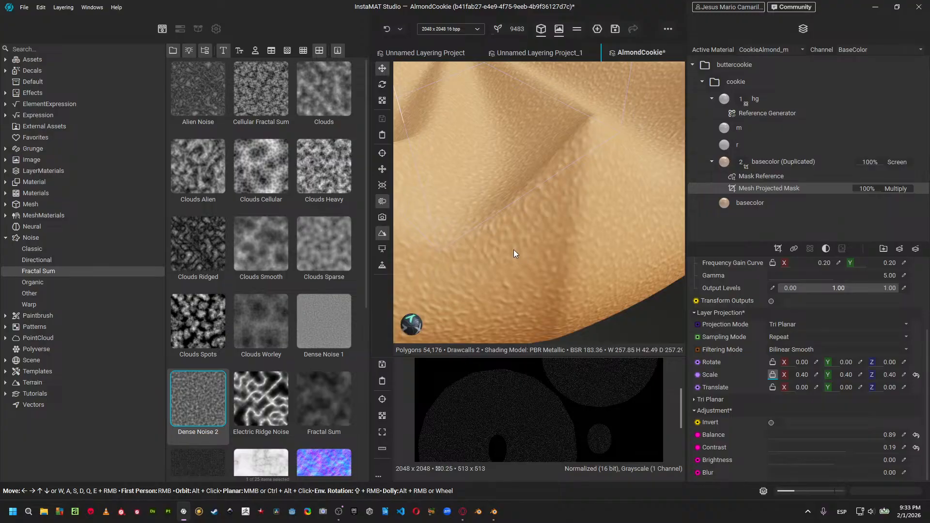
scroll(522, 264, down, 5)
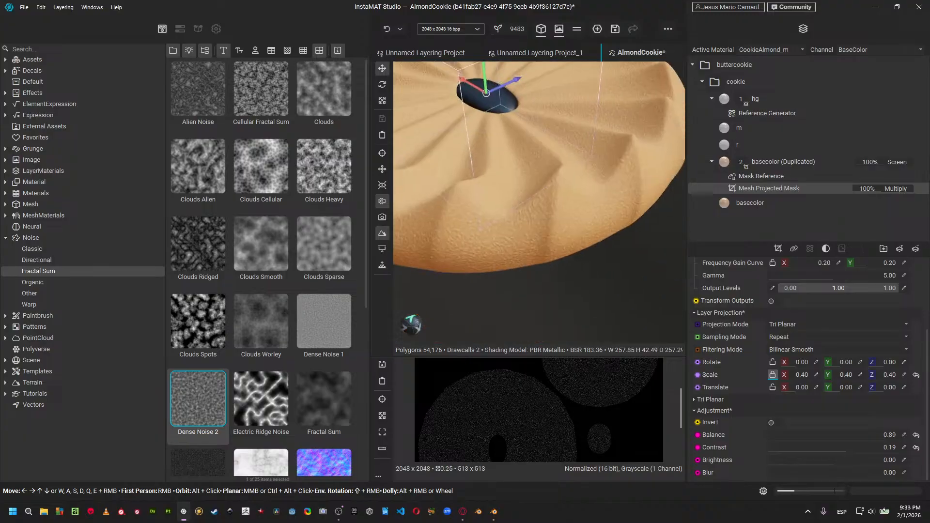
scroll(611, 223, down, 1)
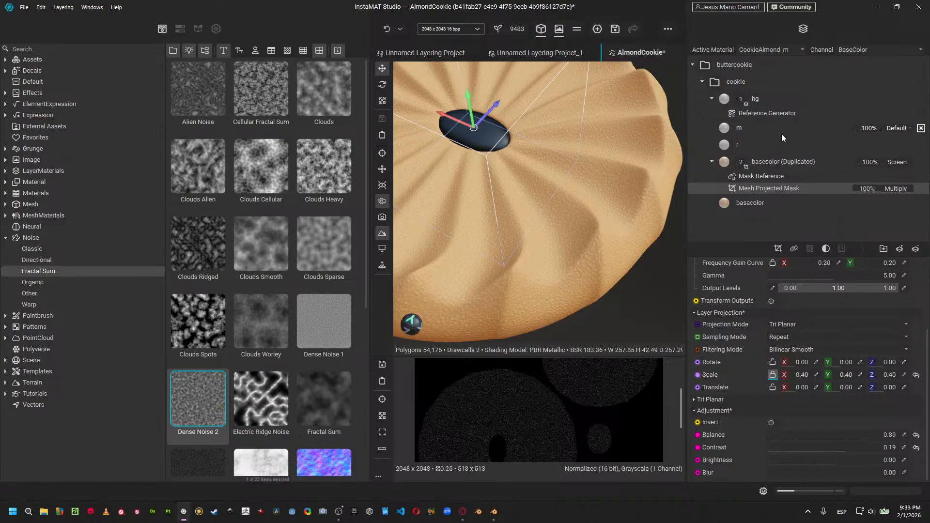
Add a Reference Generator to the r layer and enable its Roughness channel at 100%.
click(772, 143)
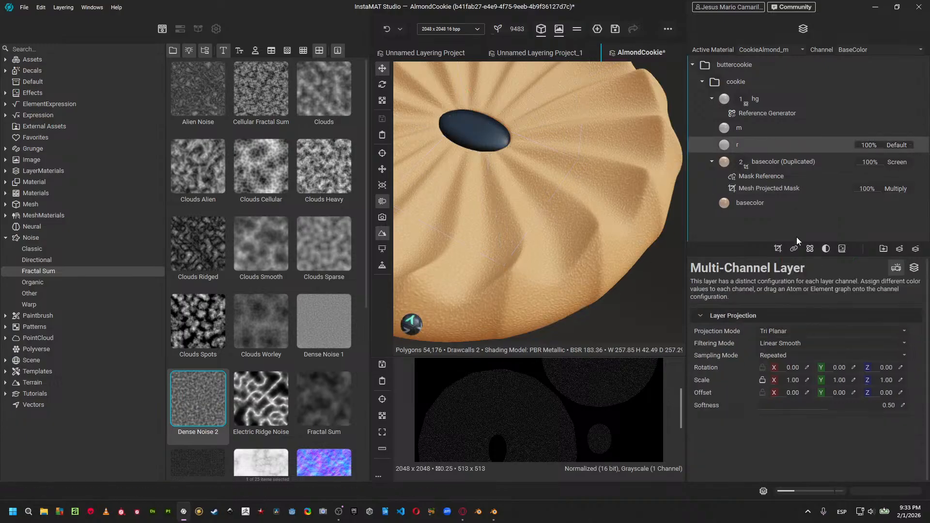
click(915, 269)
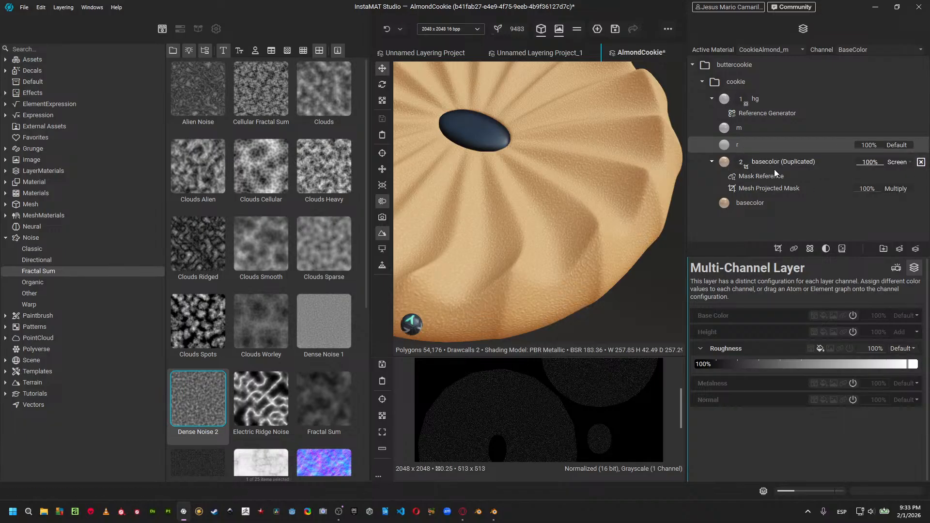
click(810, 248)
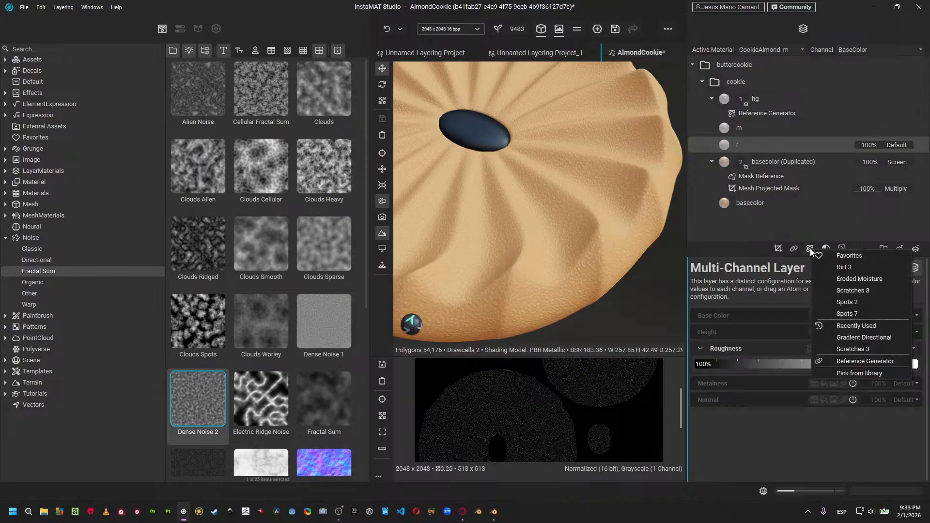
click(859, 361)
click(881, 349)
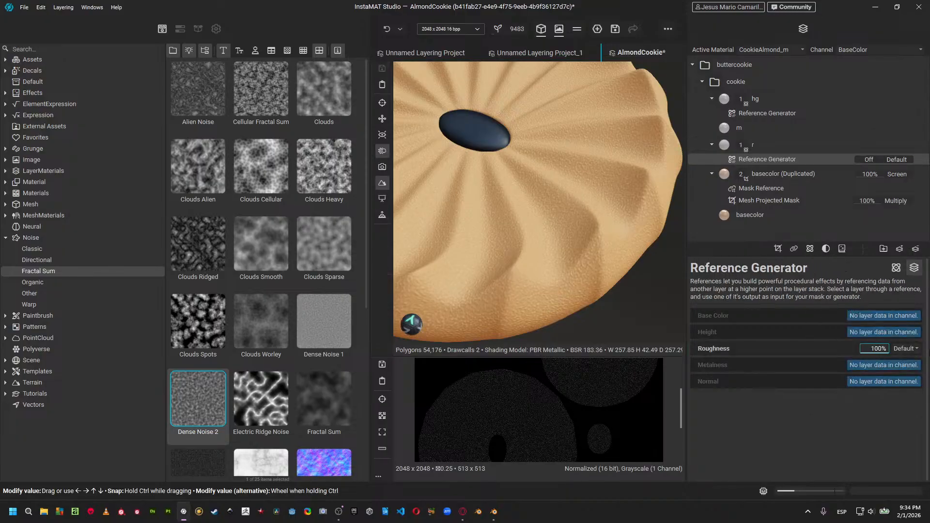
Map the r layer's Reference Generator to Mask Reference on basecolor (Duplicated) and choose InternalMask as its generator.
click(894, 269)
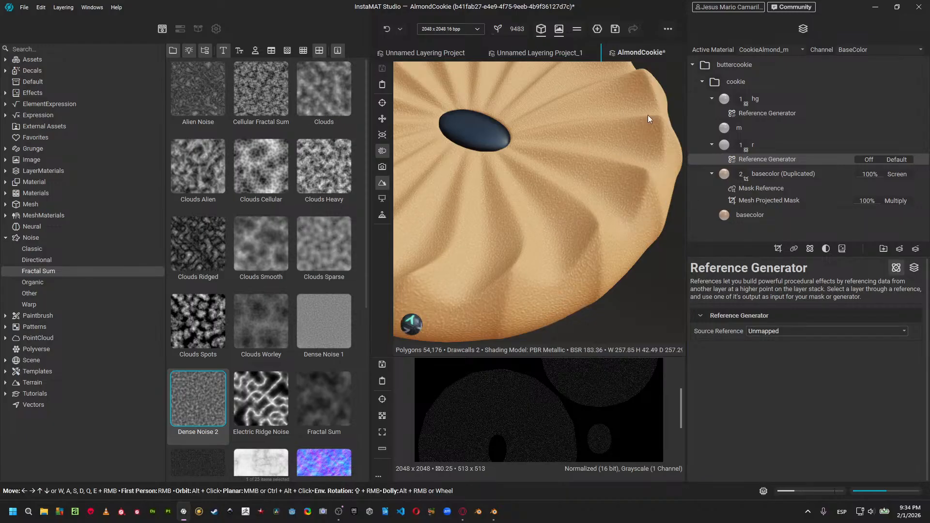
drag(561, 243, 525, 262)
click(775, 332)
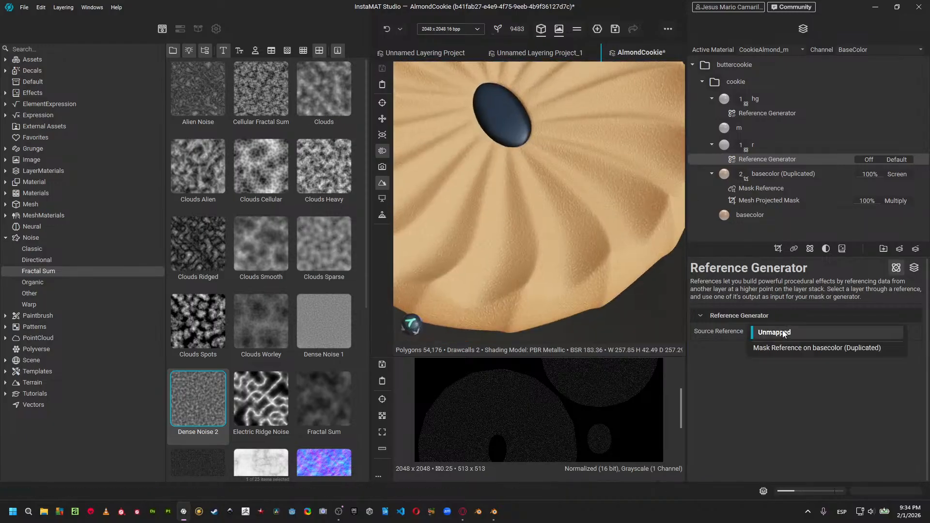
click(775, 348)
click(773, 348)
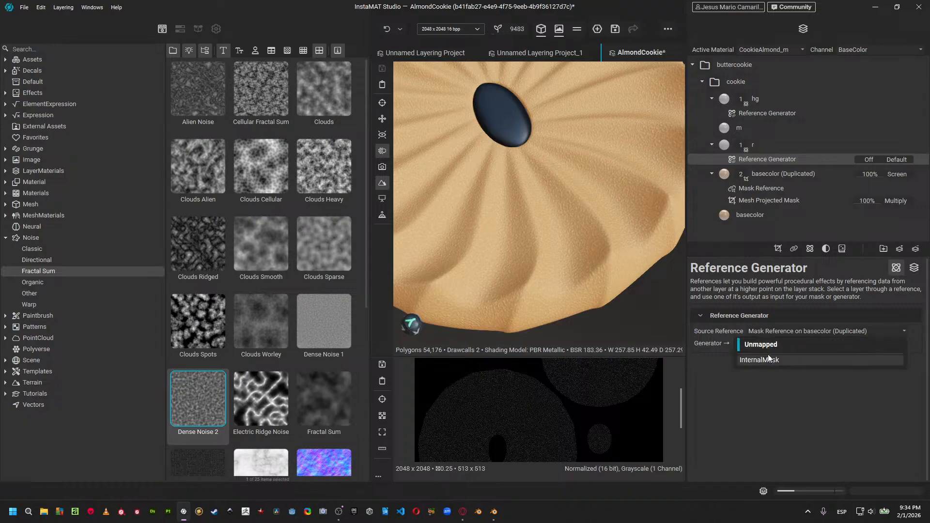
click(771, 359)
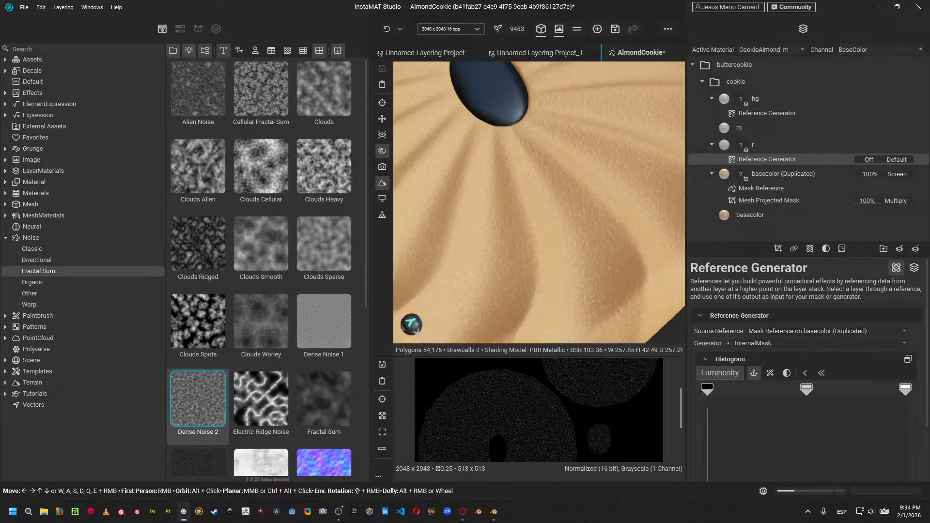
Collapse the buttercookie group in the layer stack.
scroll(583, 245, down, 2)
alt+drag(577, 253, 575, 203)
middle_drag(574, 203, 583, 233)
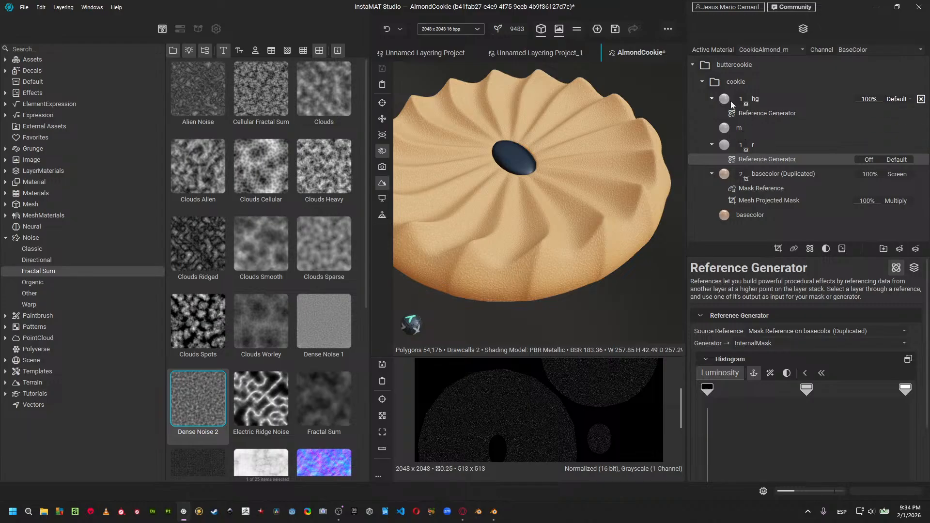
click(693, 65)
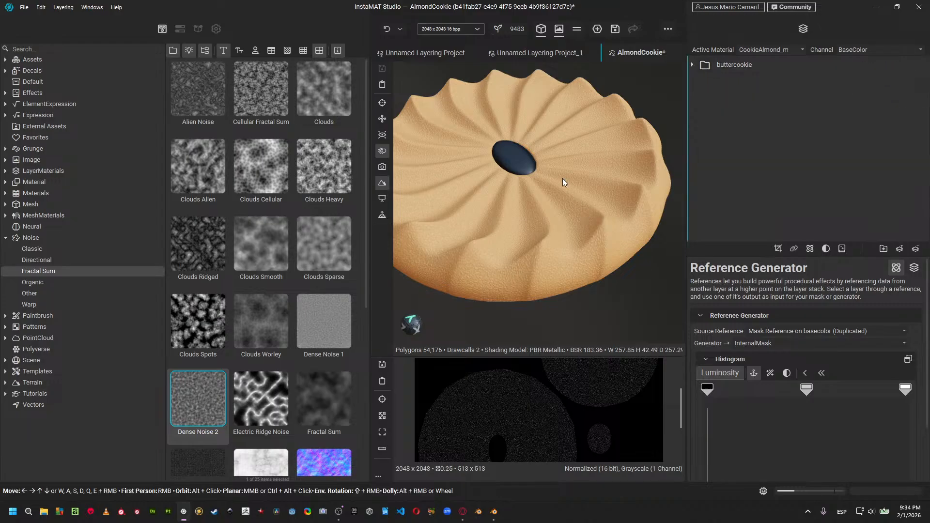
alt+drag(557, 224, 521, 228)
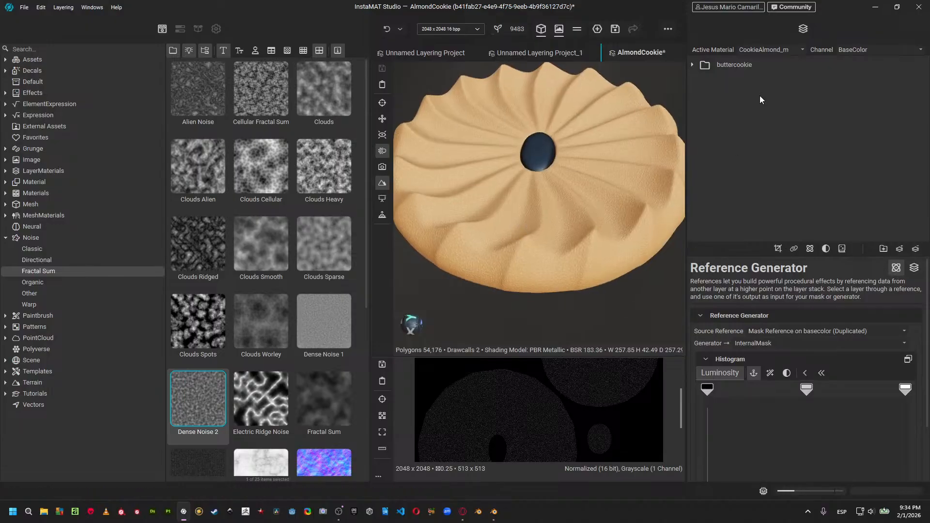
Expand the buttercookie group and add a Mesh Mask Builder to the basecolor (Duplicated) layer.
click(692, 65)
click(754, 169)
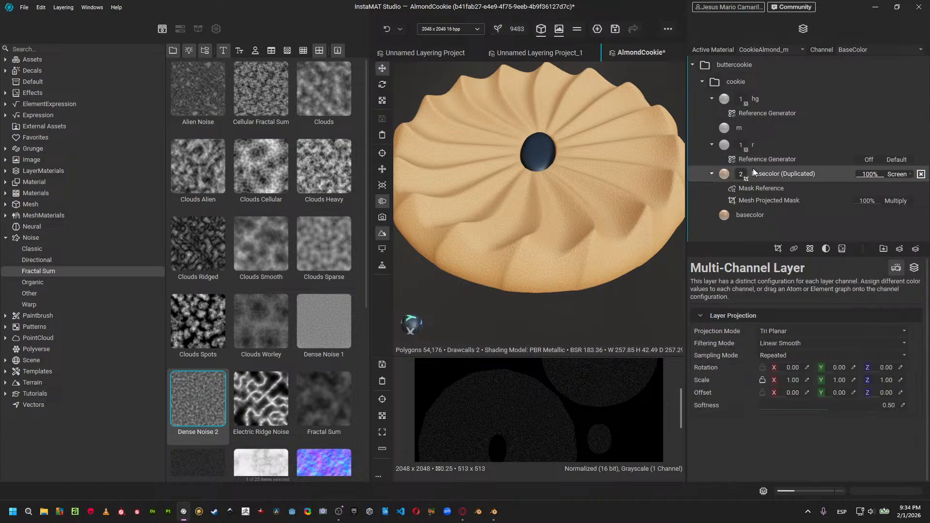
click(808, 249)
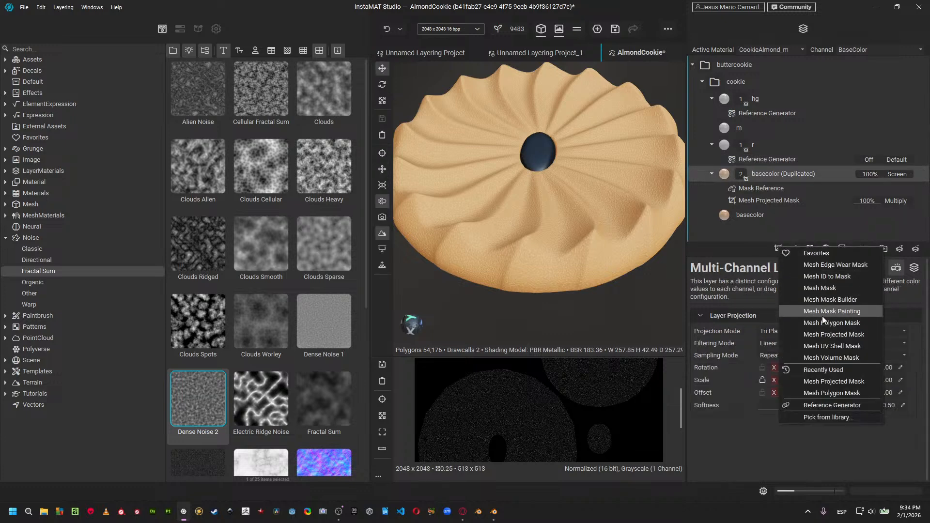
click(828, 300)
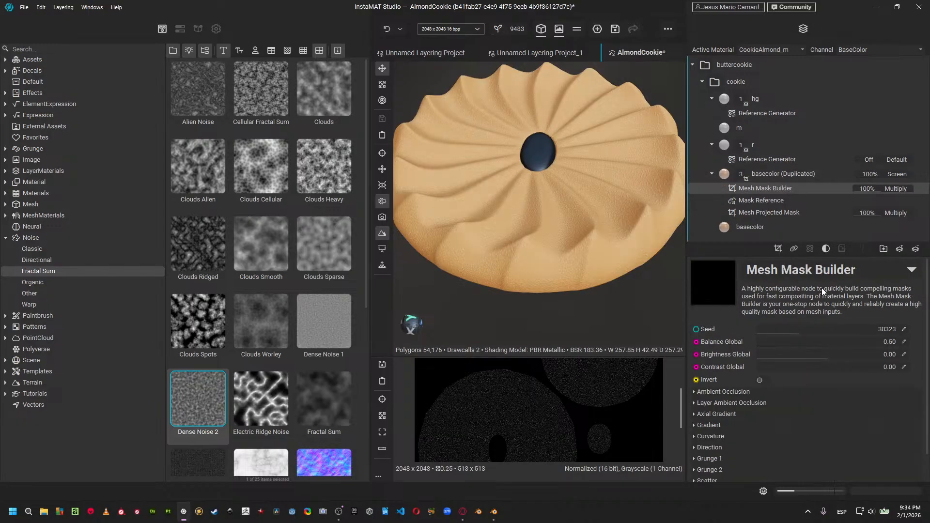
Set the Mesh Mask Builder's Curvature to Opacity 1.00, Mode Both and Balance 0.13.
click(732, 436)
scroll(814, 424, down, 1)
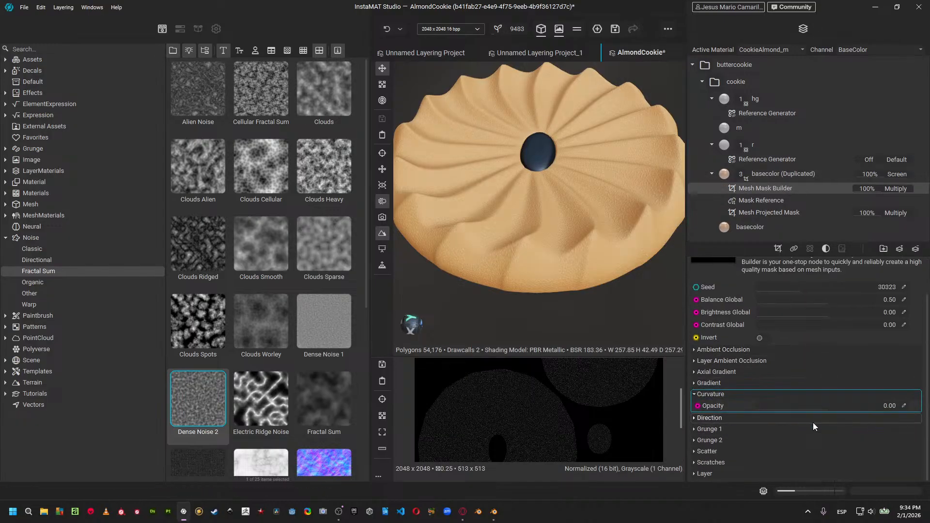
drag(875, 406, 897, 406)
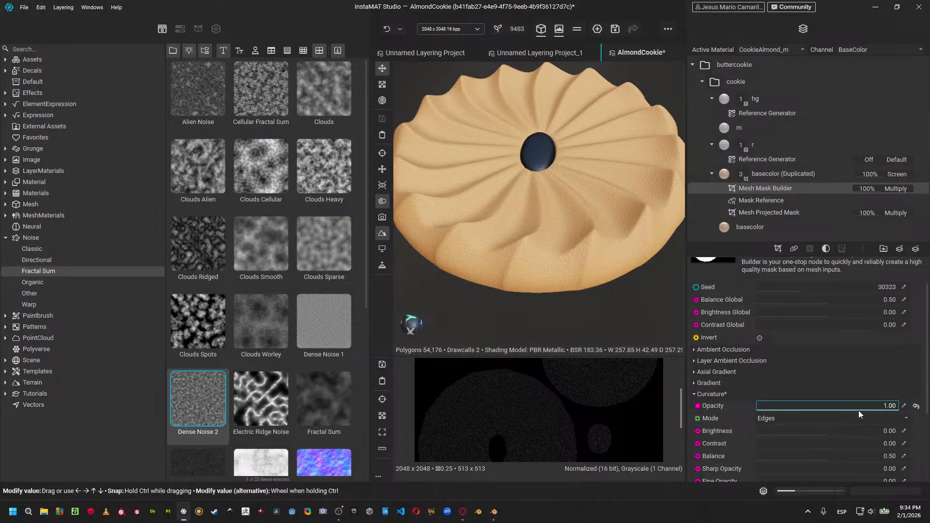
click(822, 420)
click(810, 434)
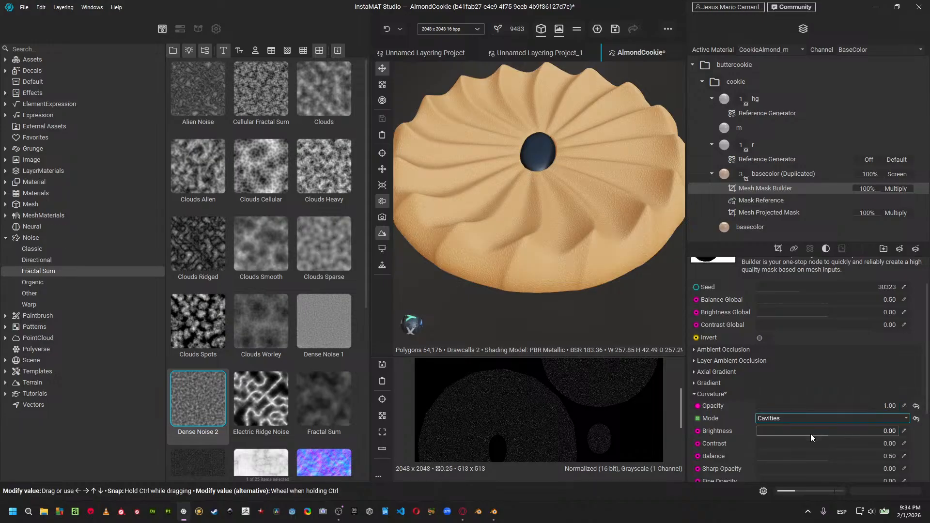
click(809, 418)
click(806, 433)
scroll(807, 433, down, 1)
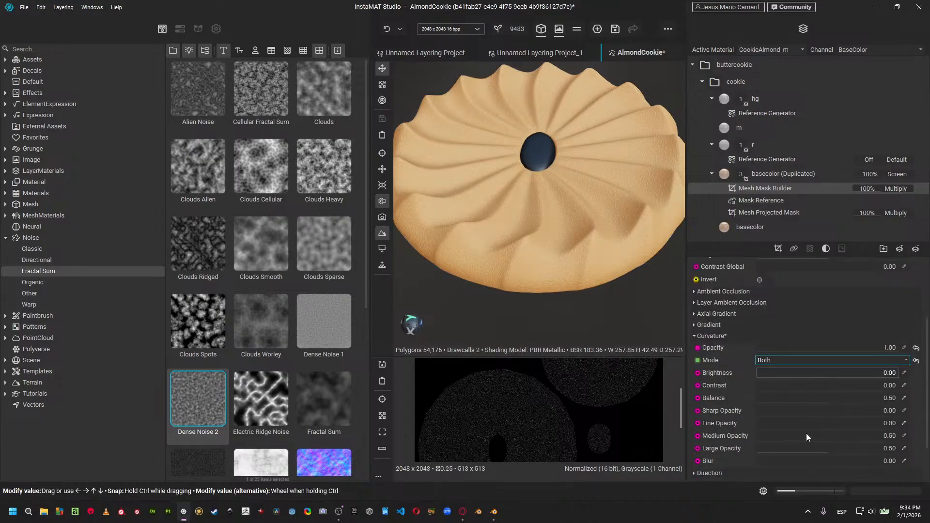
scroll(806, 434, down, 1)
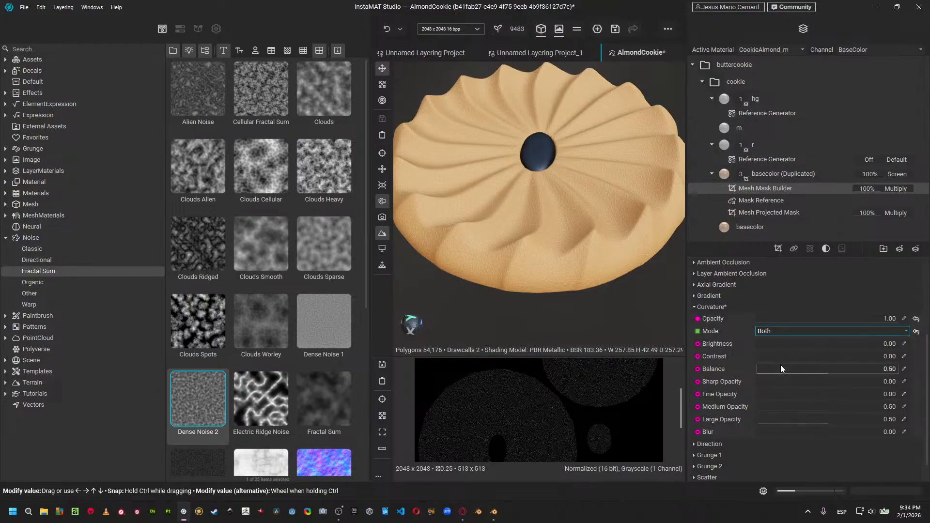
drag(829, 373, 741, 354)
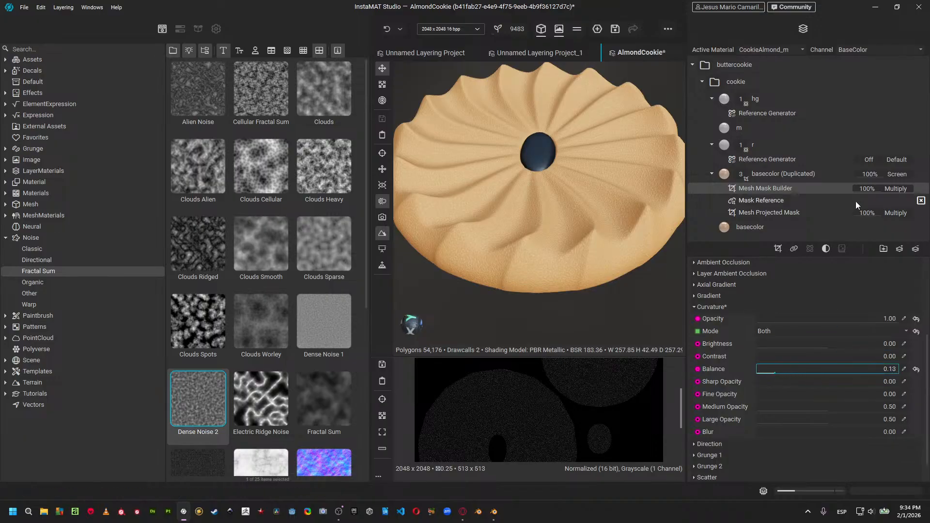
Try the Add and SoftLight blend modes on the Mesh Mask Builder and return it to Multiply.
click(895, 189)
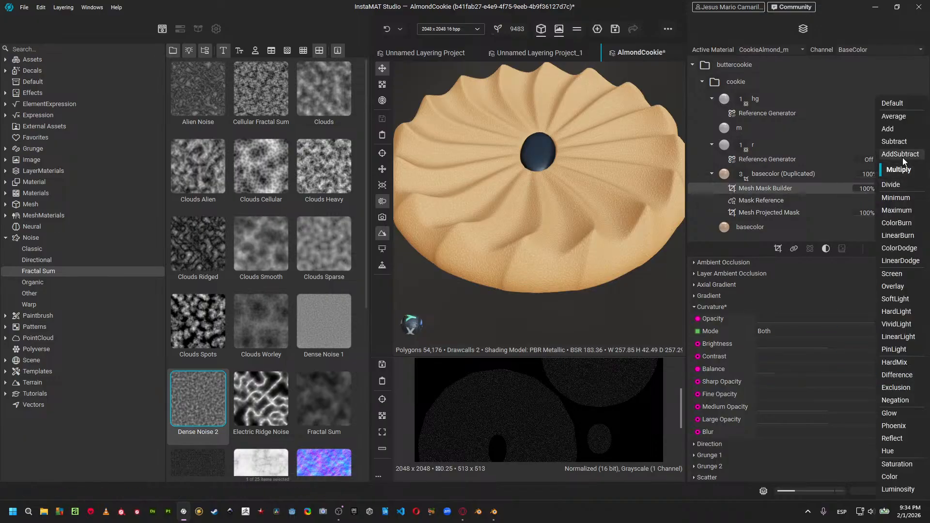
click(904, 129)
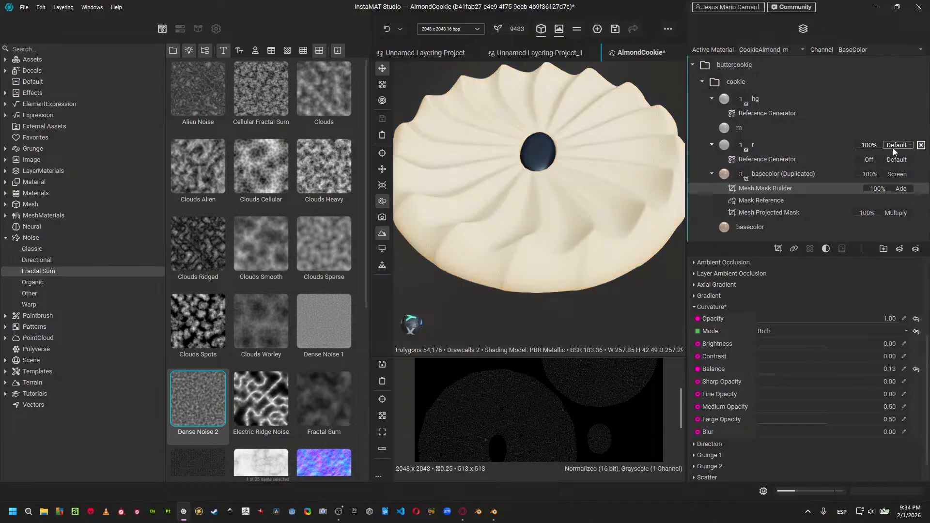
click(903, 189)
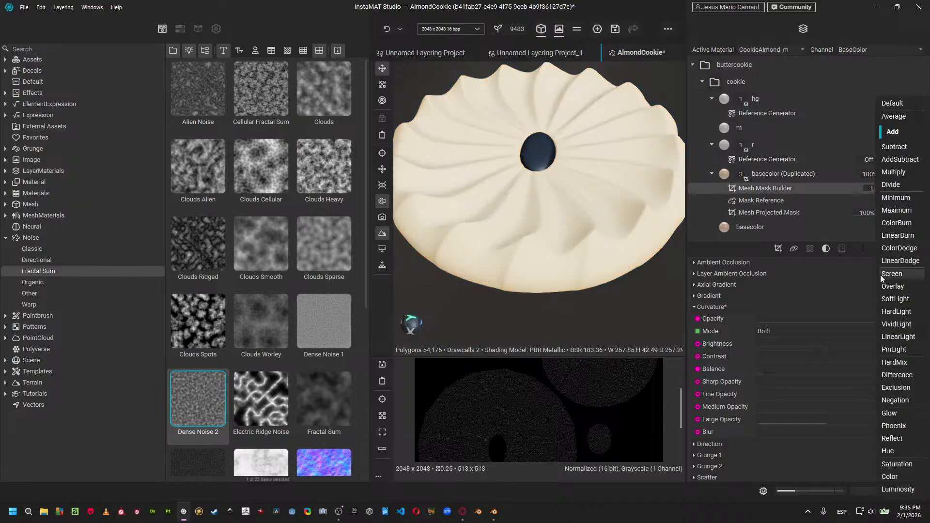
click(891, 298)
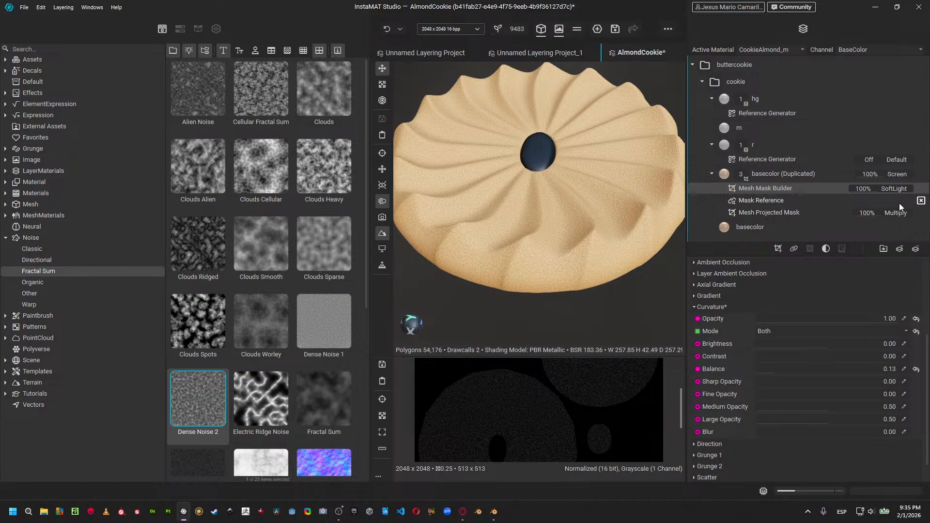
click(900, 189)
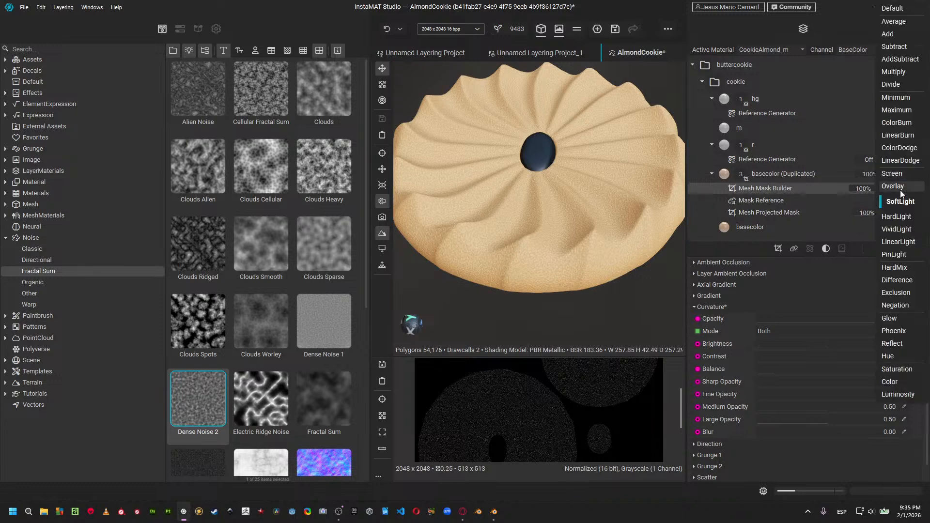
click(893, 72)
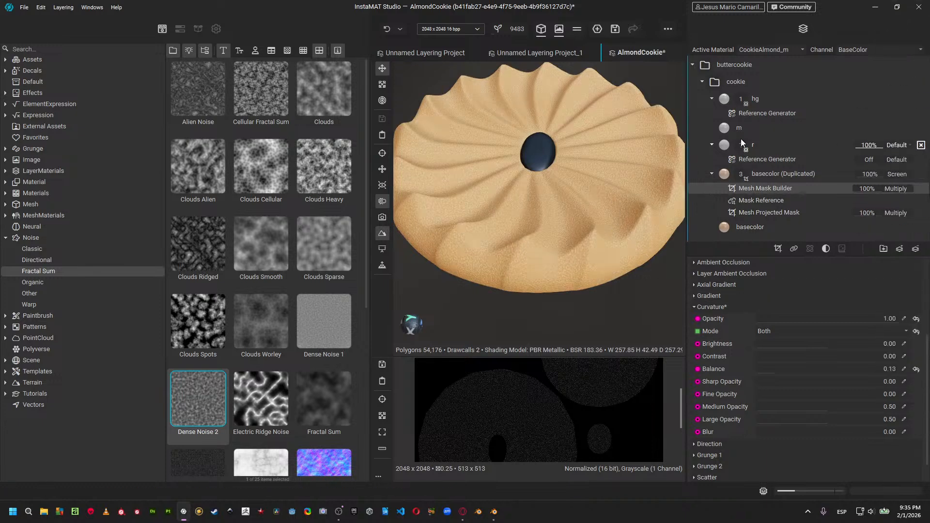
Preview the Mesh Mask Builder's output for the current channel while trying a Curvature Balance of 0.44, and delete the generator.
right_click(766, 188)
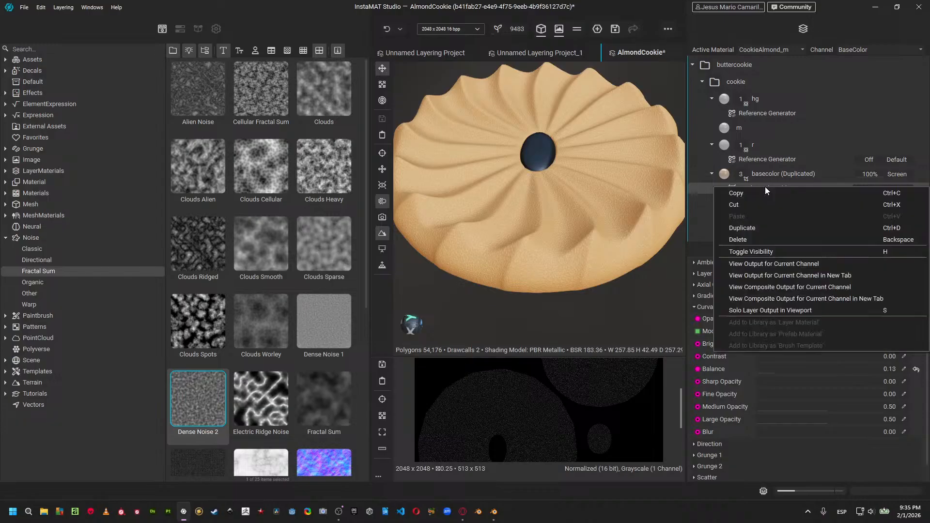
click(763, 263)
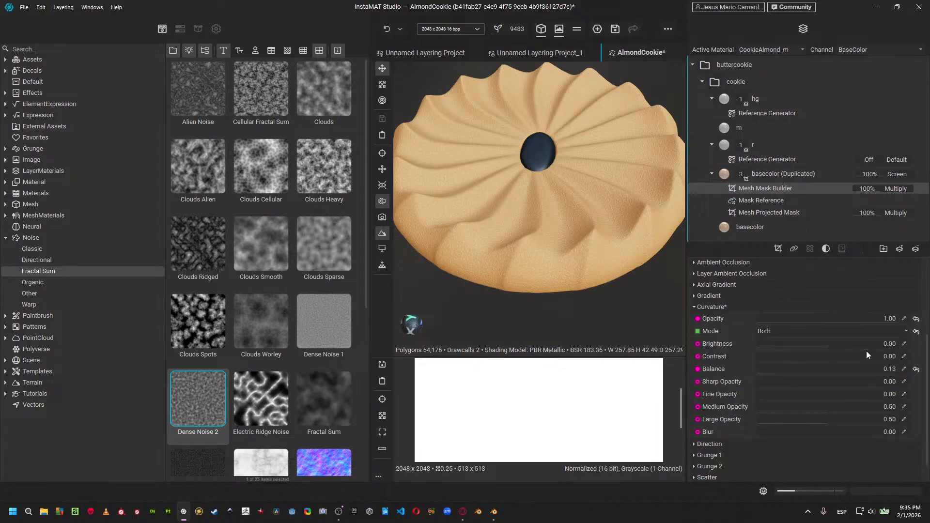
drag(782, 373, 762, 371)
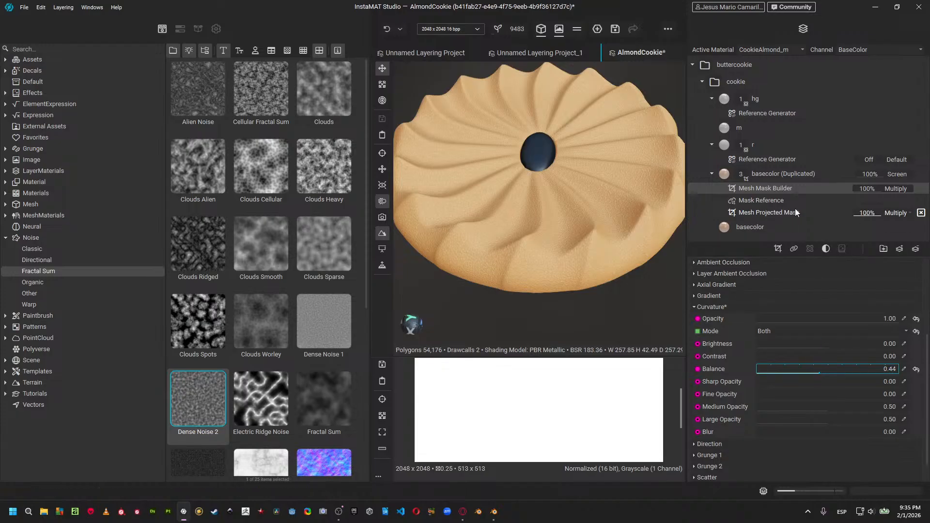
key(Delete)
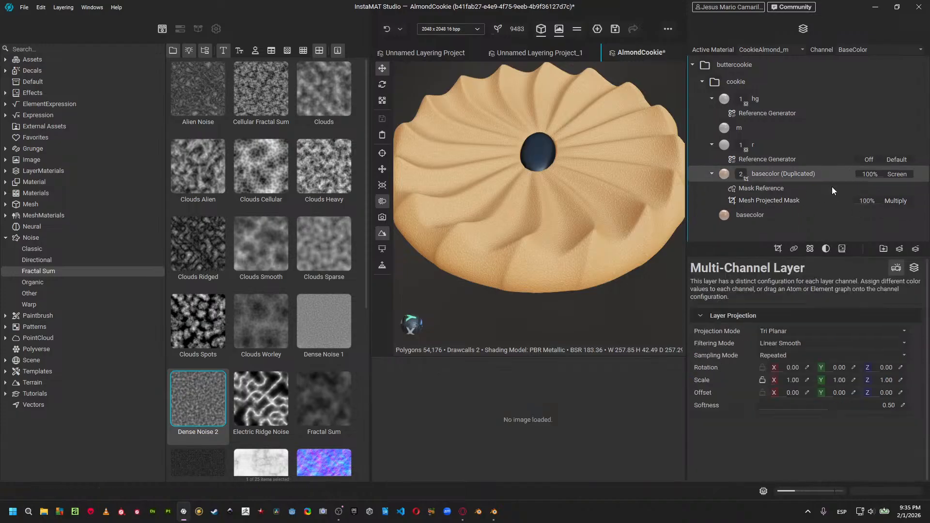
Duplicate the basecolor (Duplicated) layer and set the copy's blend mode to Multiply.
key(ctrl+d)
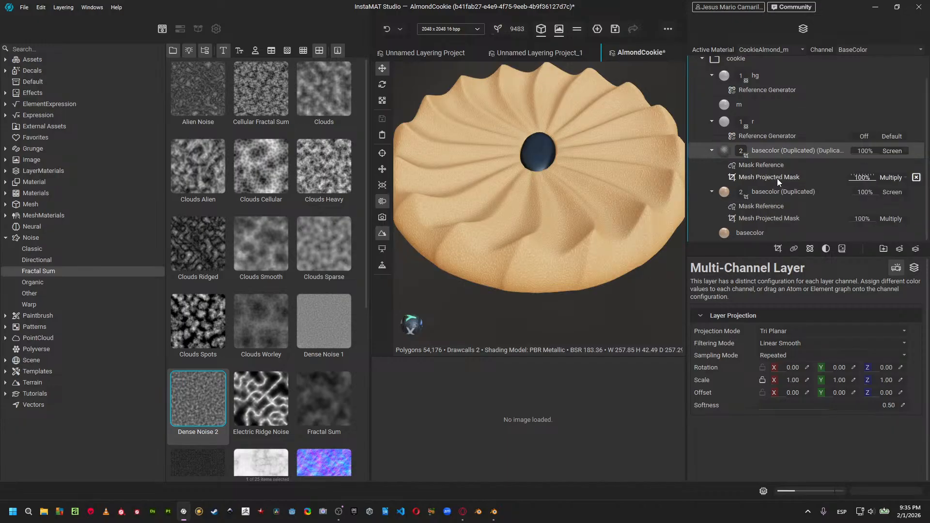
click(892, 150)
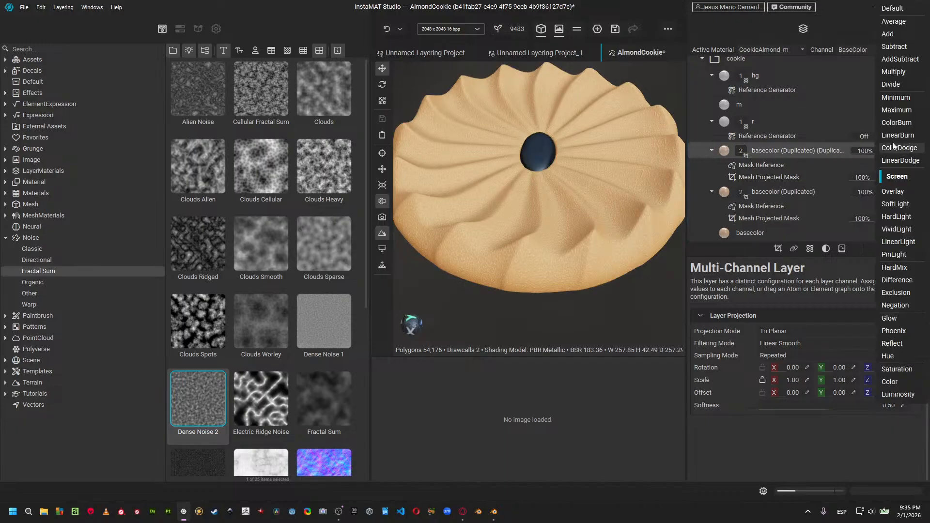
click(903, 71)
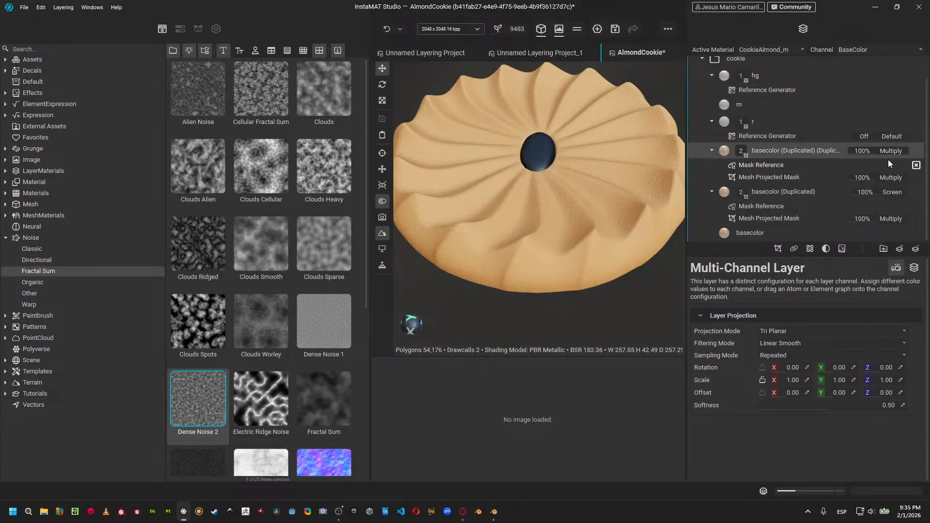
Replace the Mask Reference and Mesh Projected Mask on the new Multiply copy with a Mesh Mask Builder.
click(803, 164)
click(790, 175)
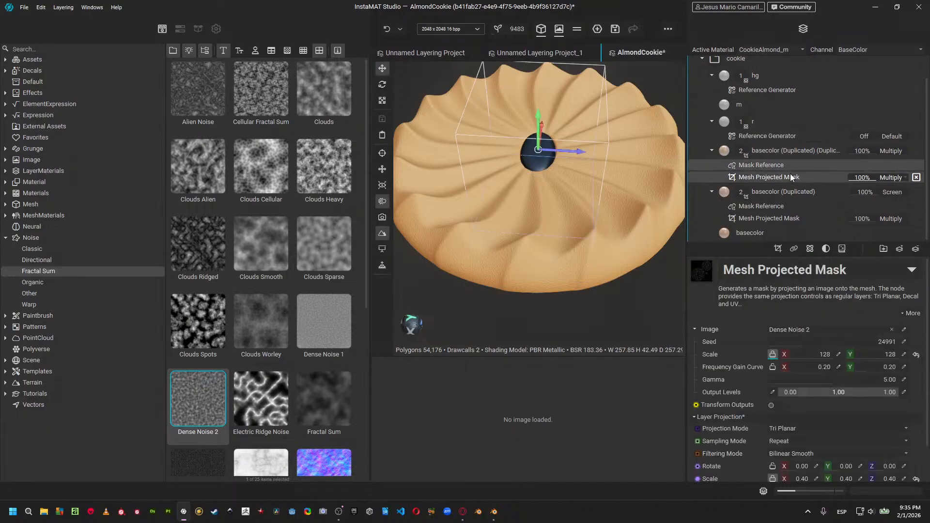
key(Delete)
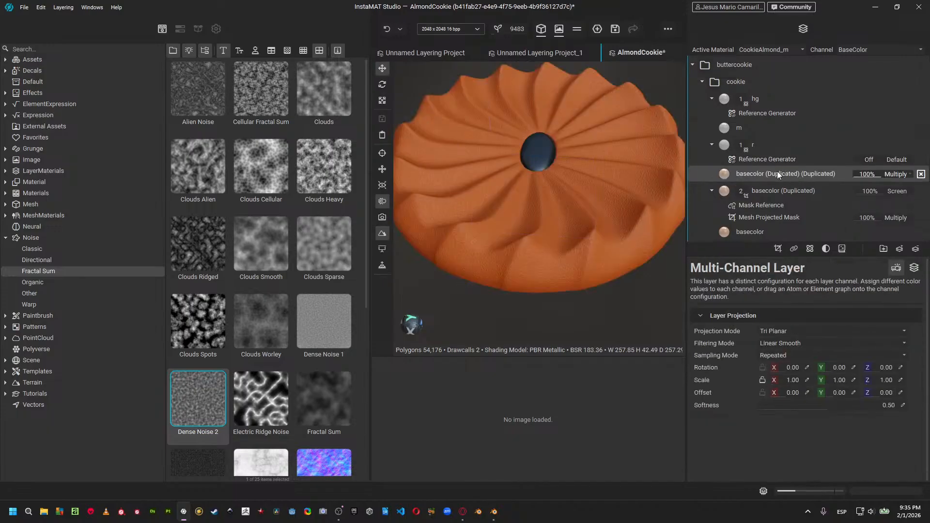
click(779, 249)
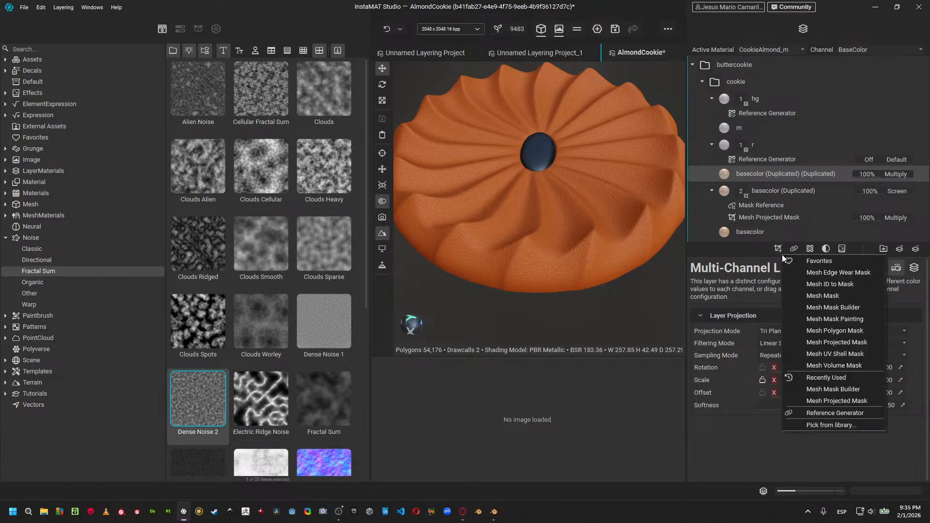
click(818, 310)
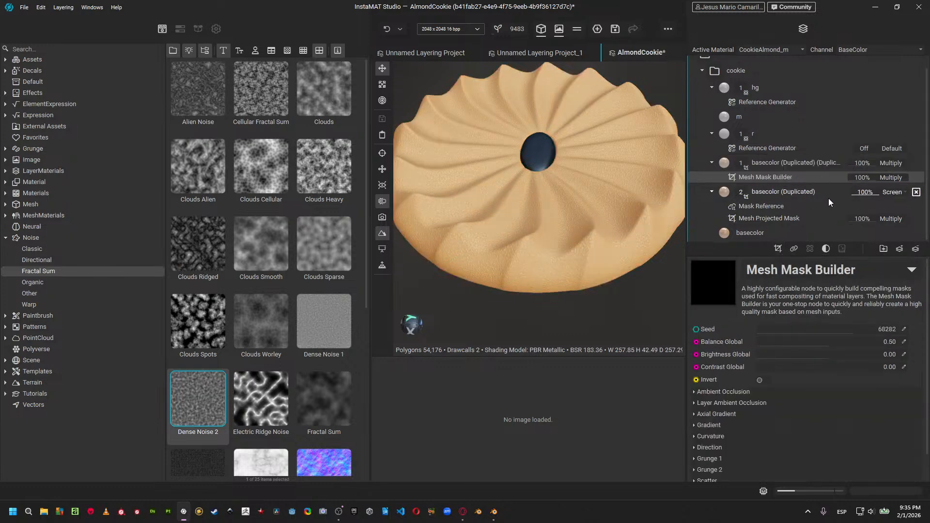
Set the new Mesh Mask Builder's Curvature to Opacity 1.00, Mode Both and Balance 0.00.
click(710, 435)
scroll(786, 400, down, 1)
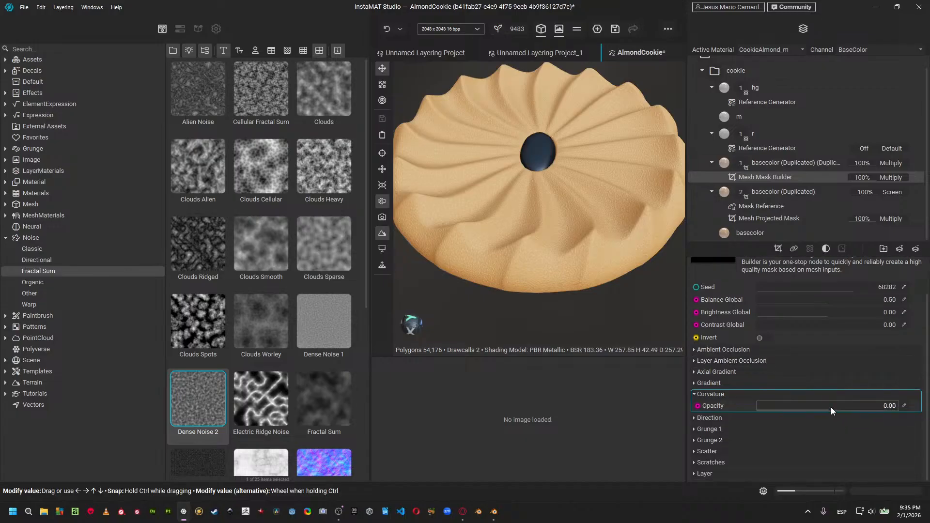
drag(832, 408, 901, 407)
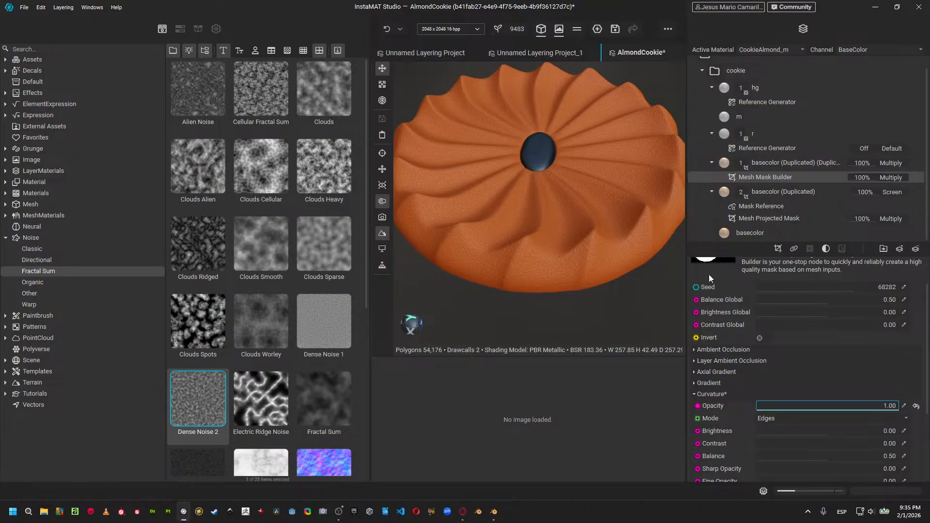
scroll(707, 281, up, 1)
scroll(790, 435, down, 2)
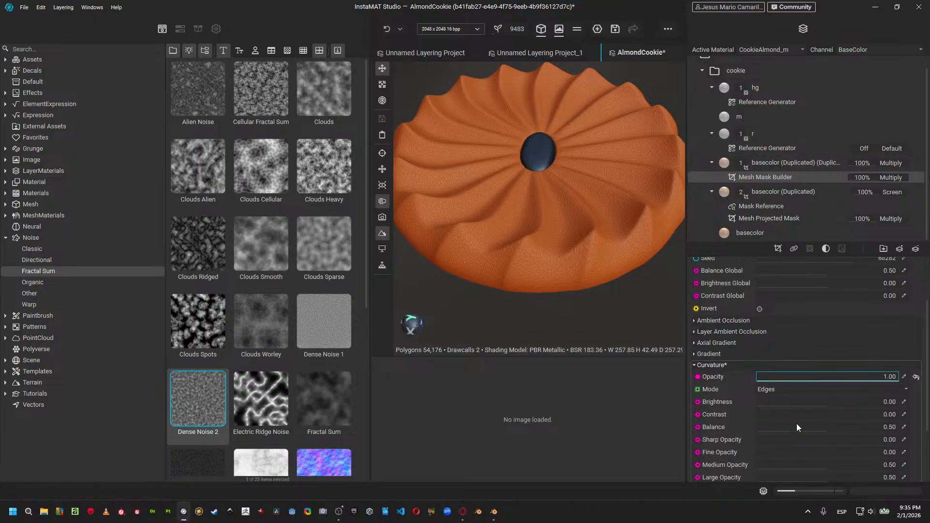
click(798, 388)
click(792, 416)
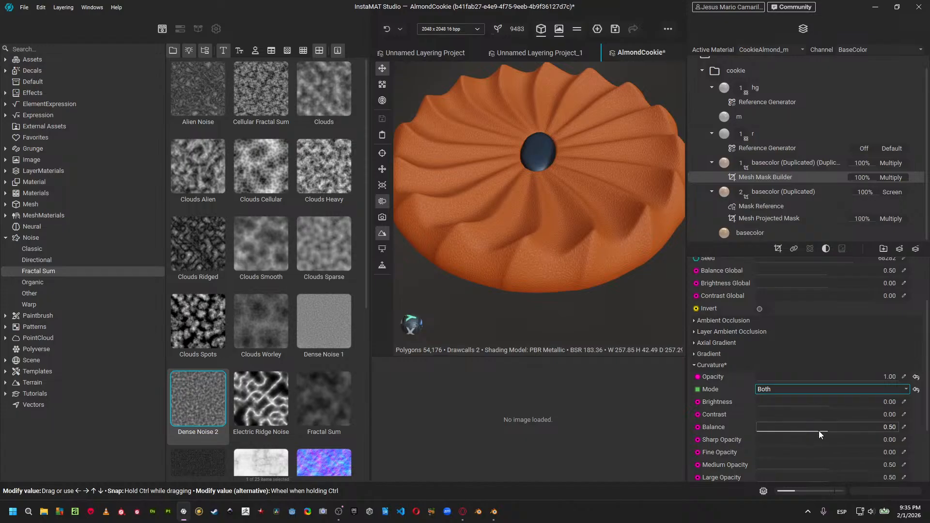
drag(819, 432, 737, 437)
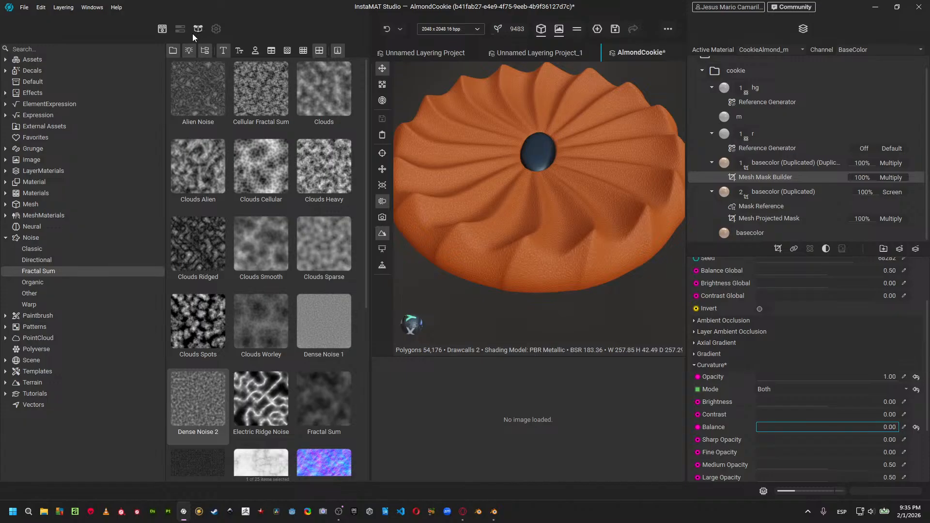
Inspect CookieAlmond_m's curvature map in the project settings and delete the twice-duplicated basecolor layer.
click(180, 29)
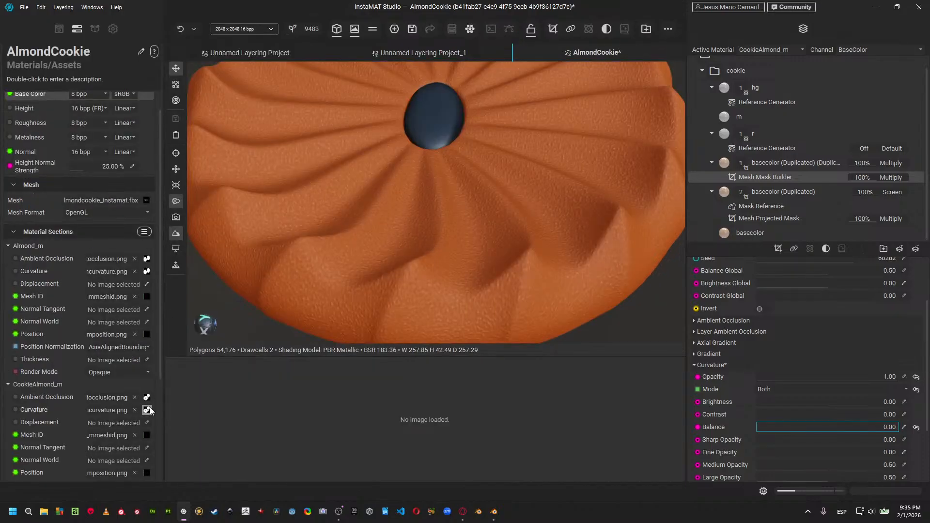
mouse_move(150, 411)
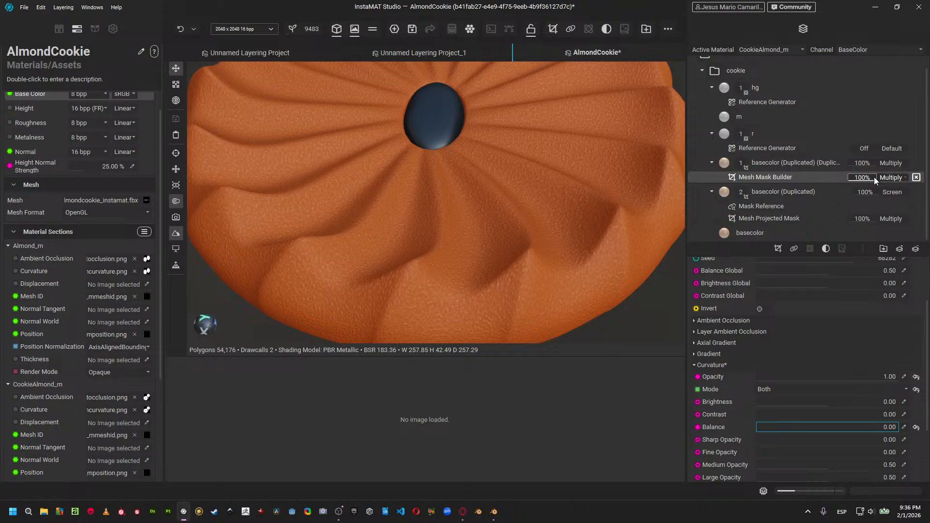
click(810, 166)
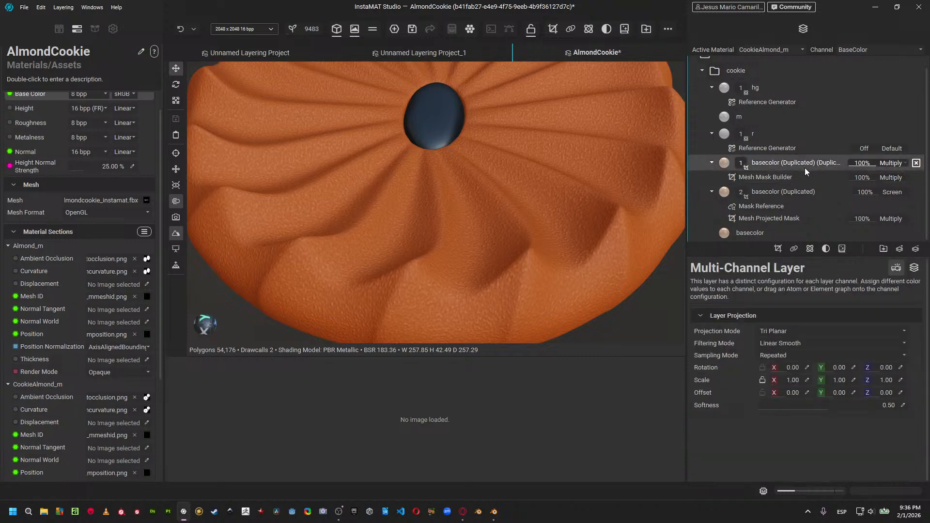
key(Delete)
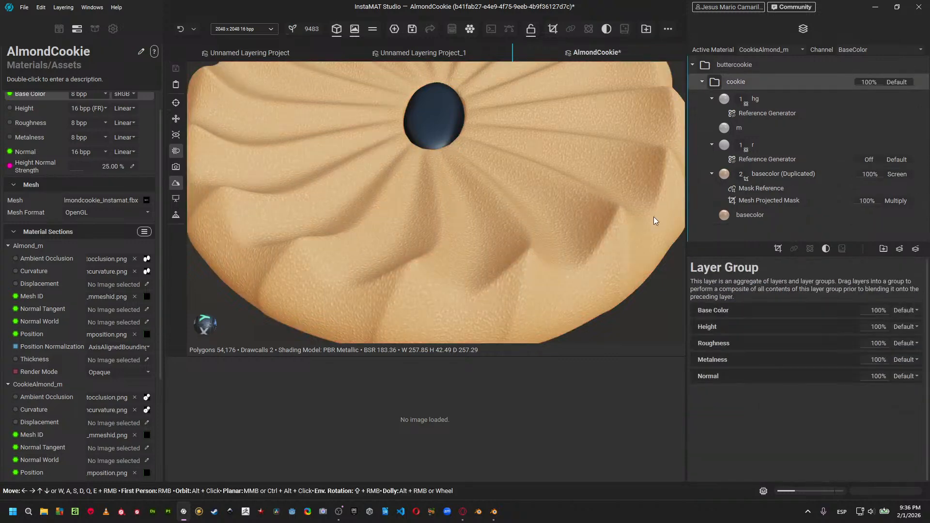
Make Almond_m the active material and apply the Almond layer material to it.
scroll(504, 195, down, 3)
middle_drag(491, 188, 499, 223)
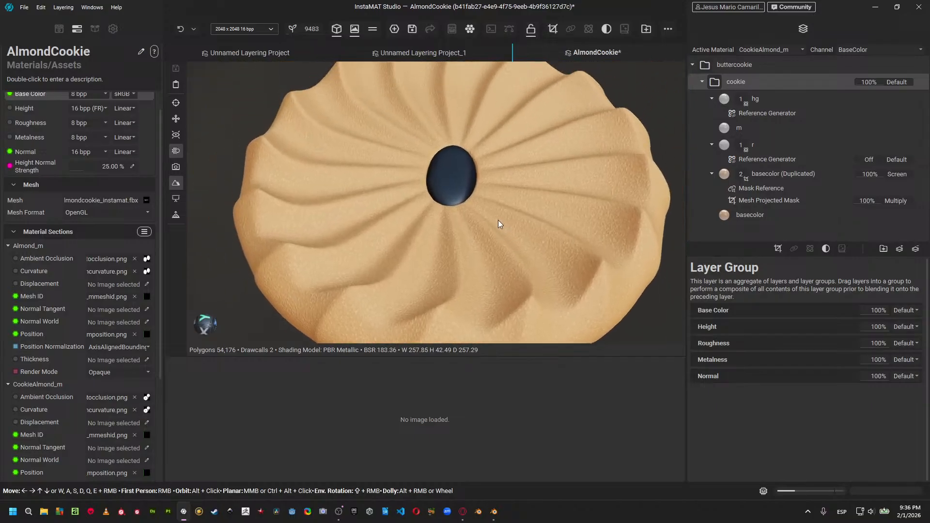
mouse_move(498, 223)
alt+mouse_down()
mouse_move(506, 214)
mouse_move(489, 207)
mouse_move(490, 219)
alt+mouse_up()
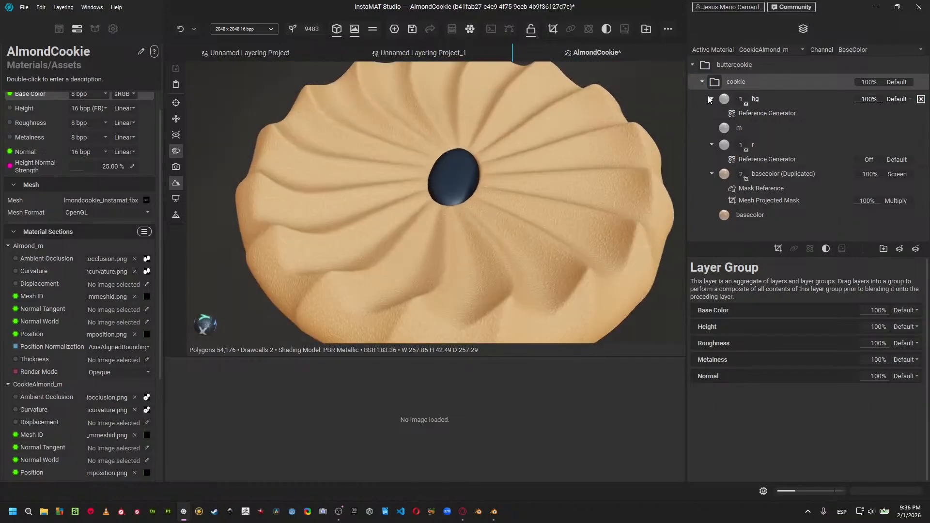
click(693, 64)
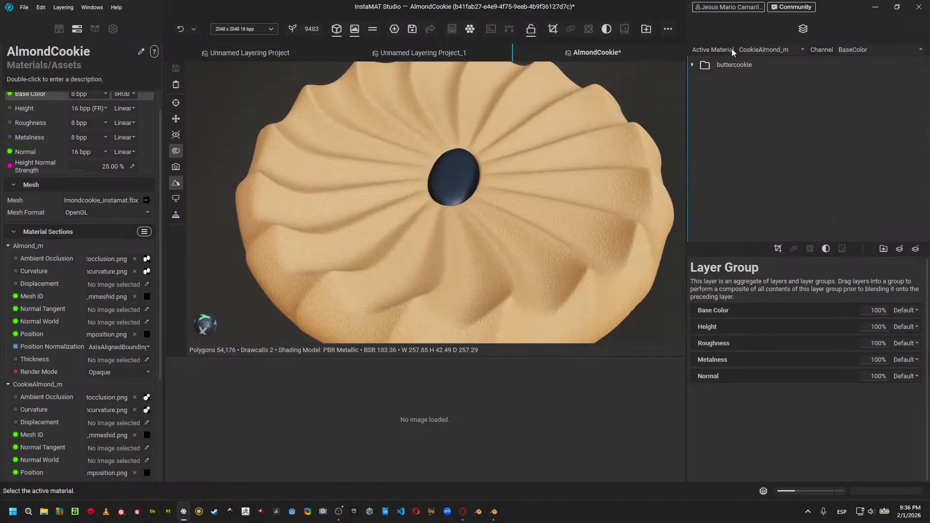
click(760, 51)
click(760, 41)
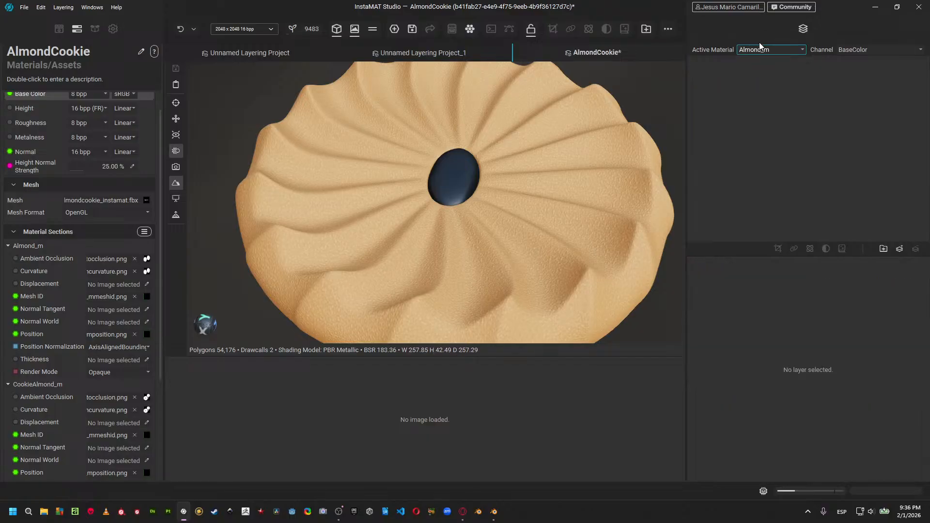
click(63, 30)
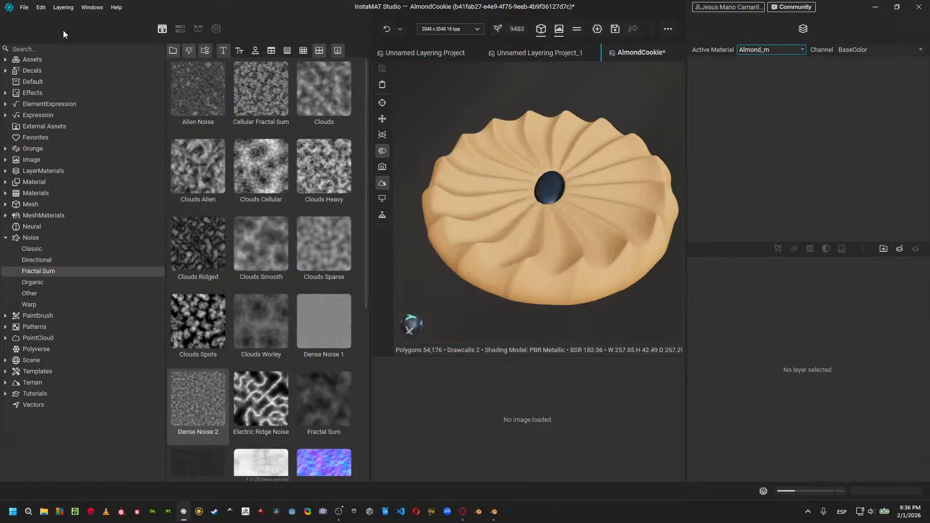
click(59, 172)
drag(205, 74, 828, 165)
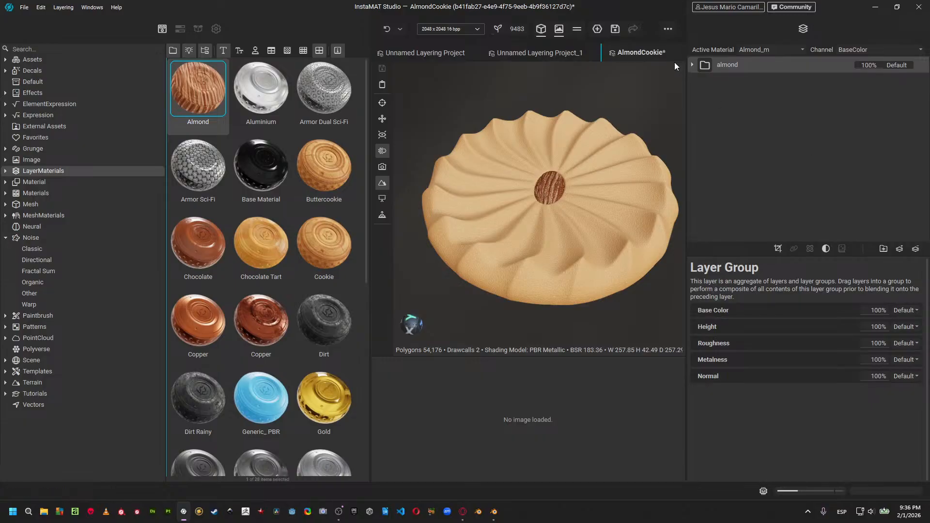
Examine the almond on the cookie, its layer stack and the Mesh Projected Mask settings of the c (Duplicated) layer.
scroll(549, 194, up, 8)
alt+drag(549, 194, 584, 173)
scroll(584, 173, down, 5)
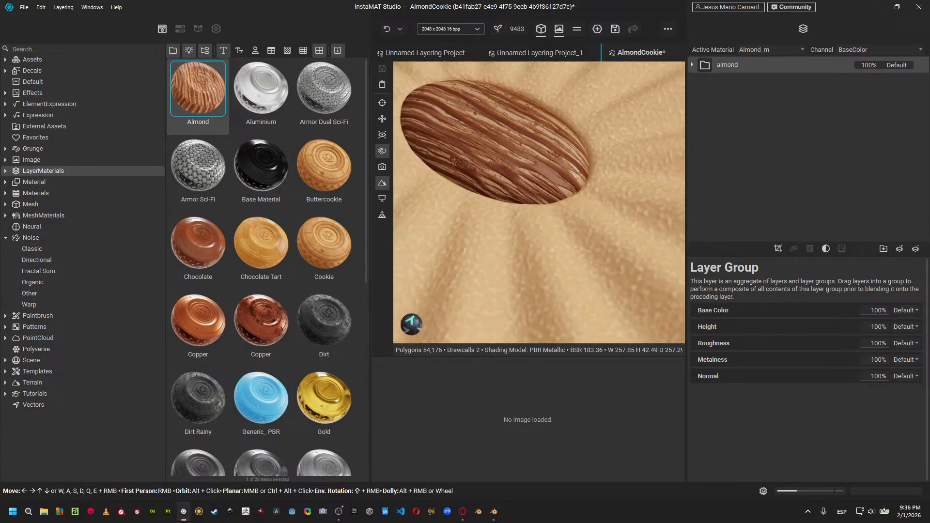
click(694, 65)
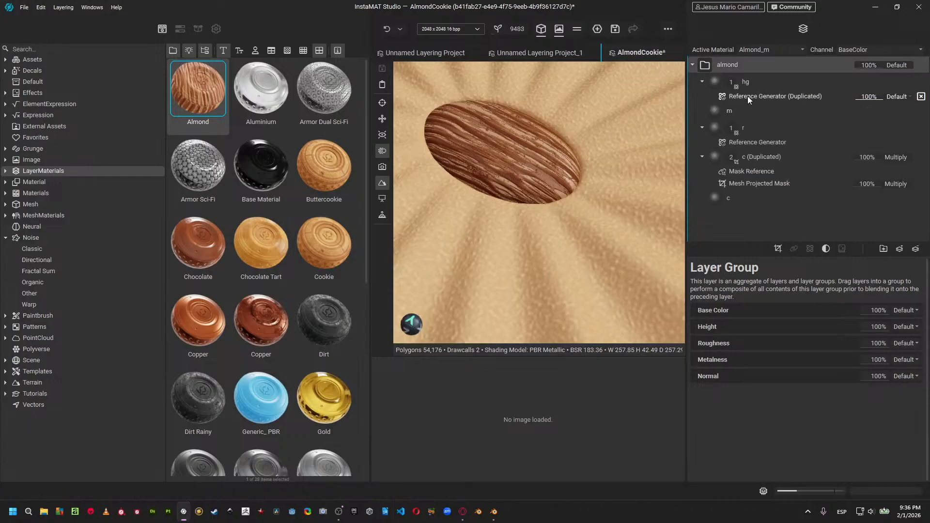
click(735, 196)
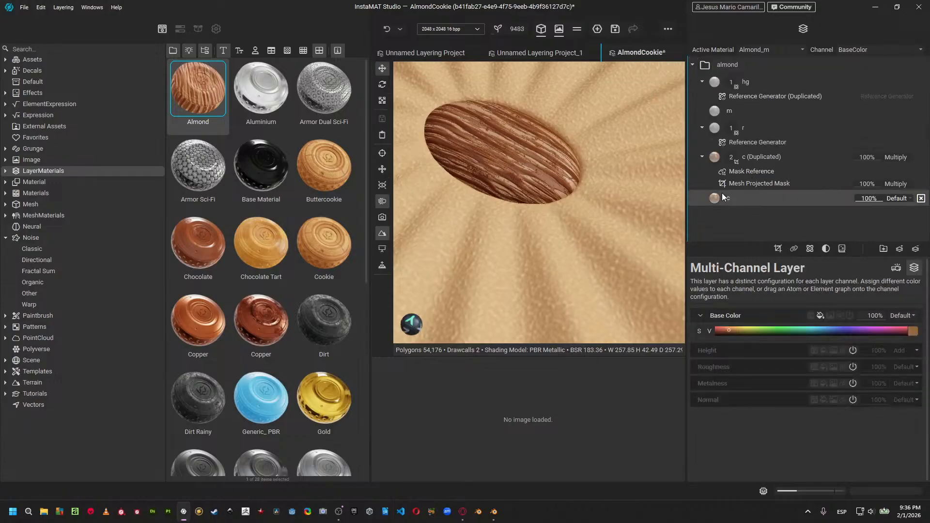
click(740, 157)
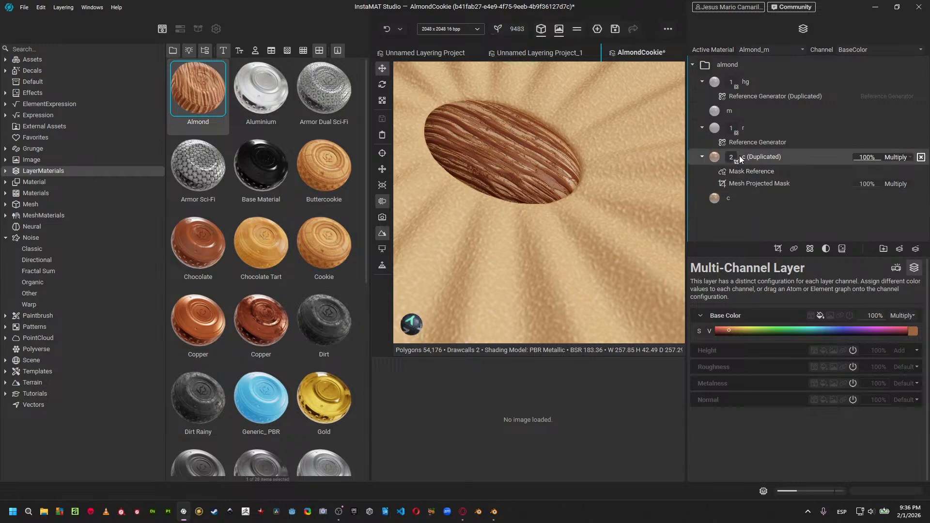
click(737, 185)
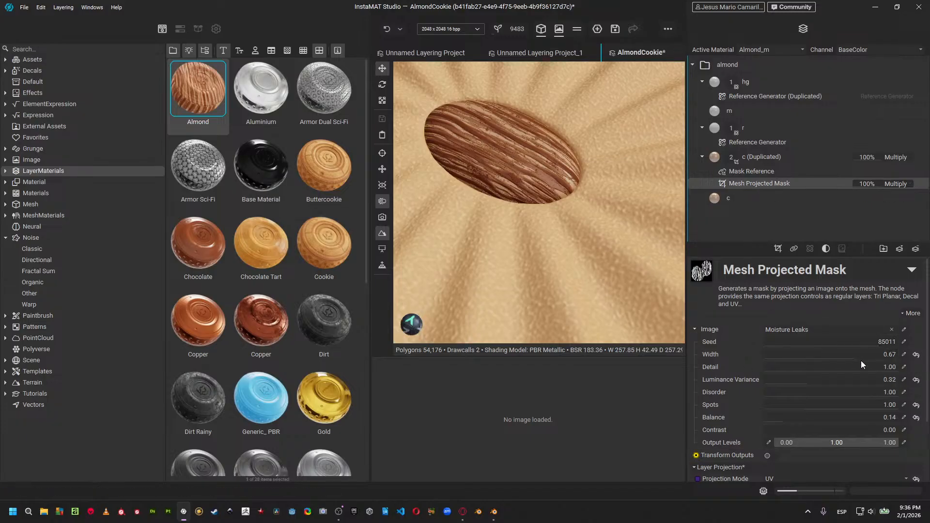
scroll(823, 373, down, 3)
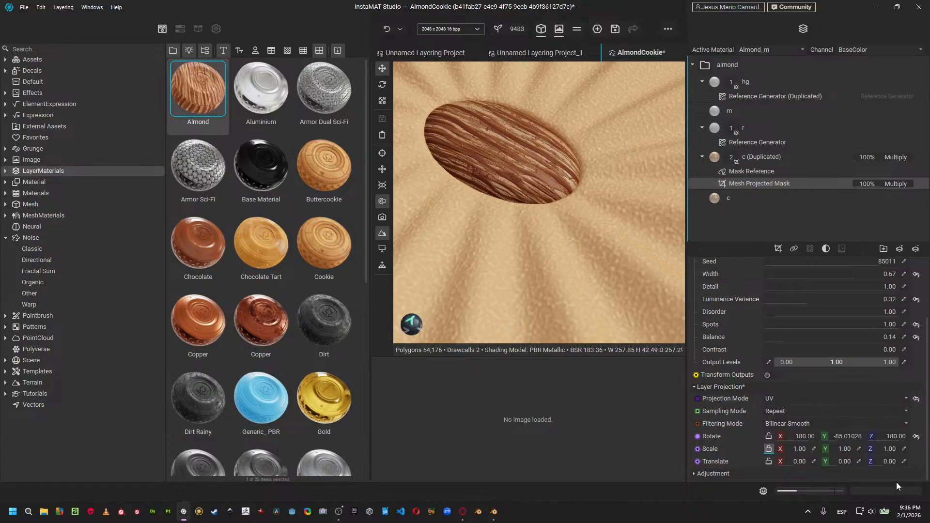
scroll(859, 334, up, 3)
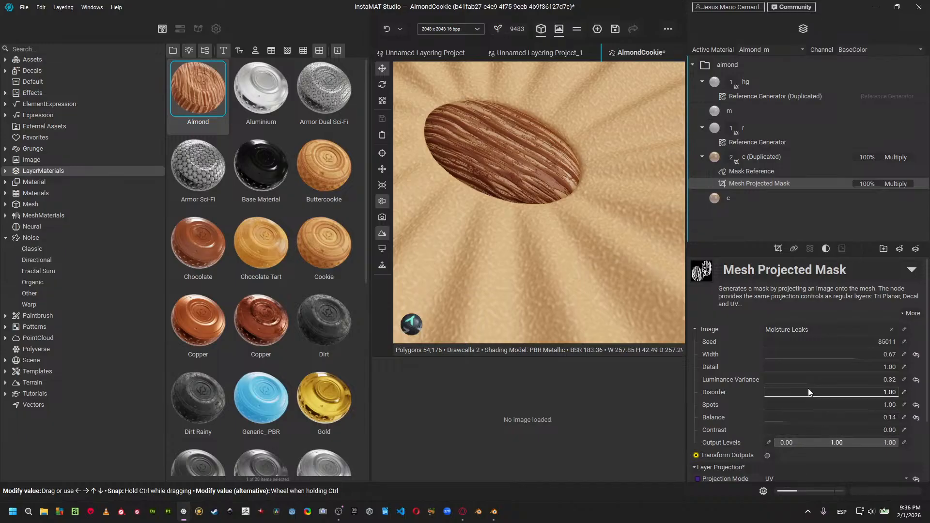
scroll(809, 388, down, 3)
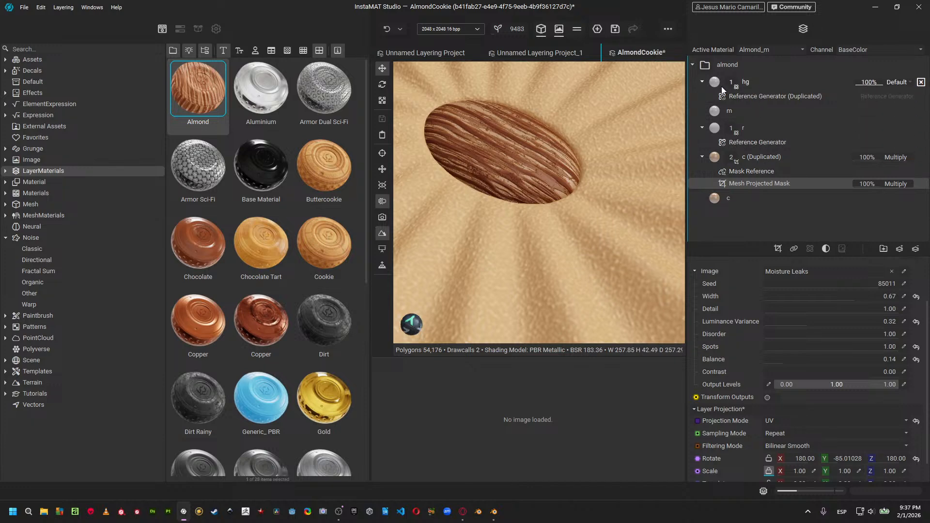
scroll(622, 213, down, 5)
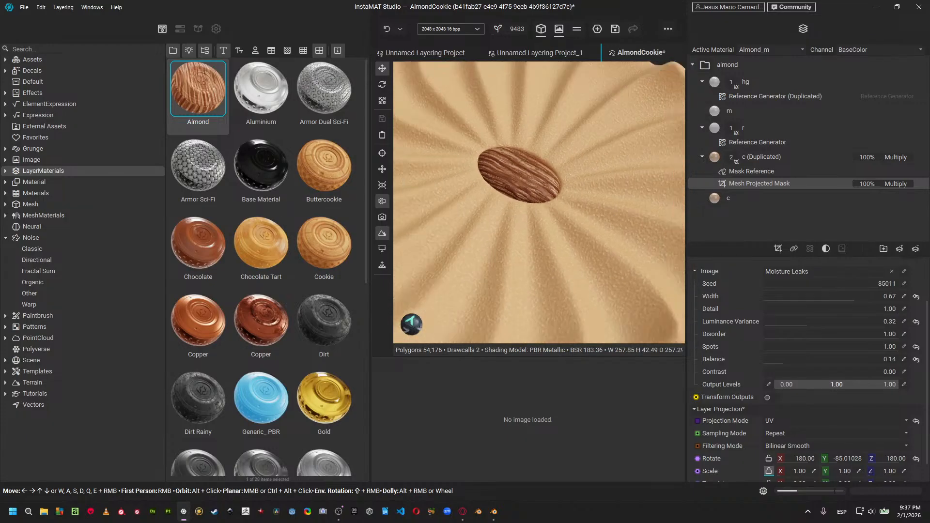
scroll(640, 263, down, 5)
alt+drag(594, 235, 472, 218)
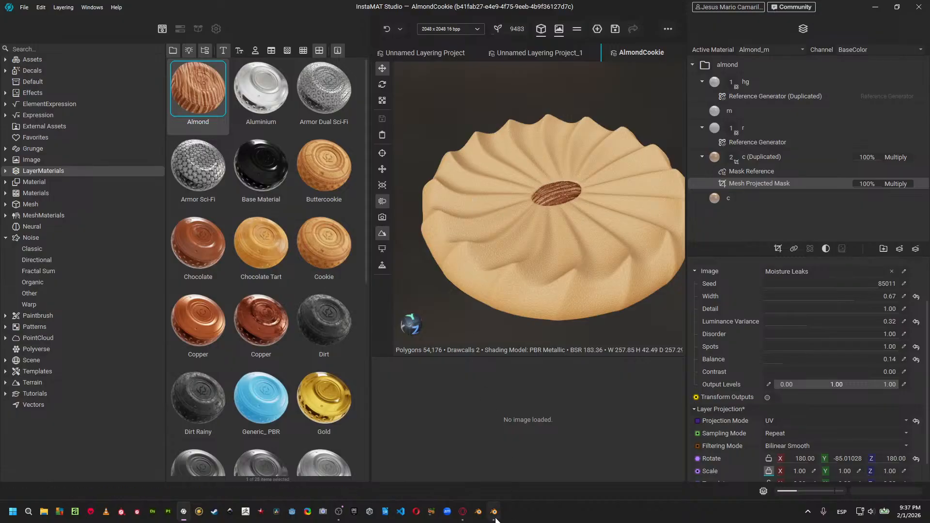
Switch to Blender and select the marmalade cookie's two objects, MermeladeCookie_C_Geo and Cookie_C_Geo.
click(494, 512)
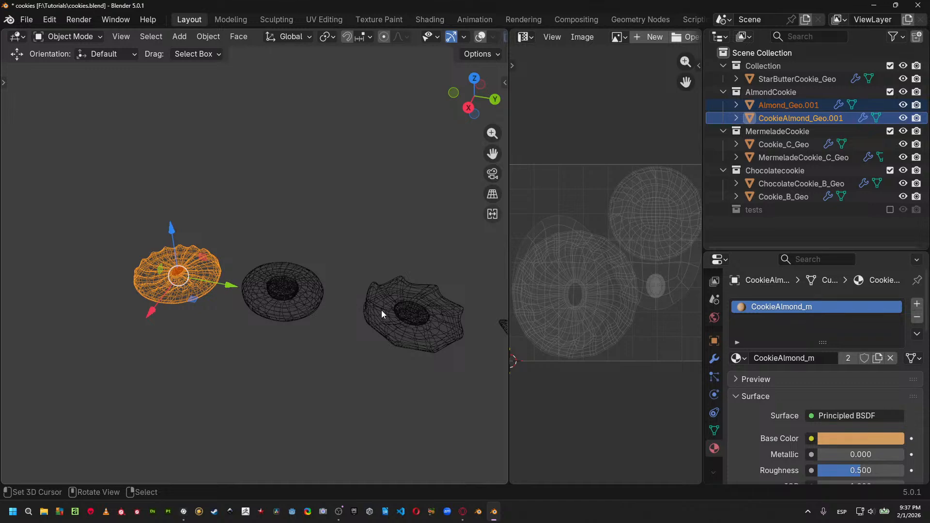
click(410, 316)
shift+middle_drag(427, 315, 320, 304)
shift+click(334, 289)
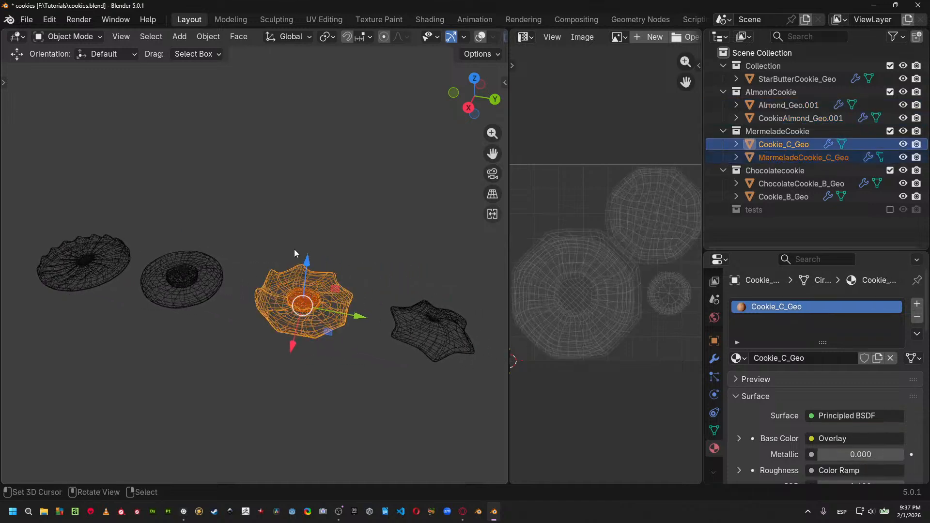
Export the selected marmalade cookie objects as an FBX file named MermeladeCookie_Instamat.fbx in the Cookies folder.
click(26, 19)
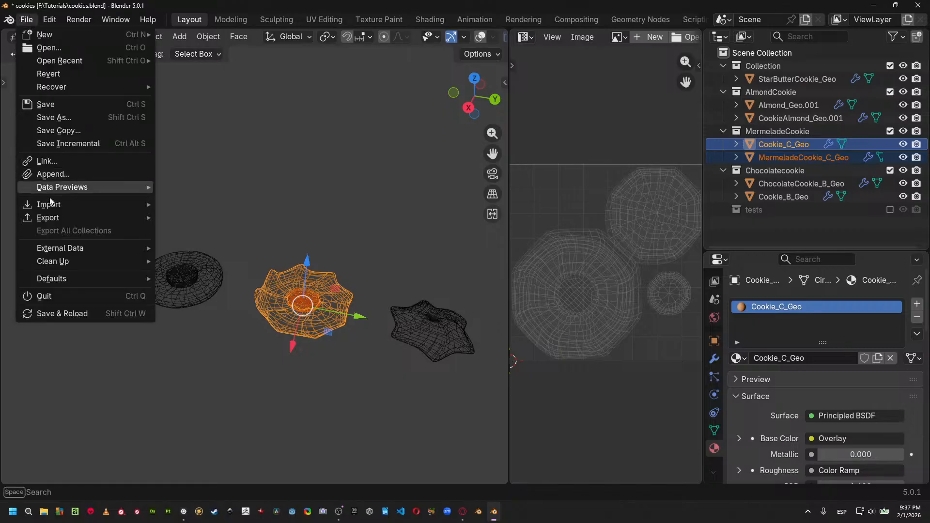
mouse_move(48, 218)
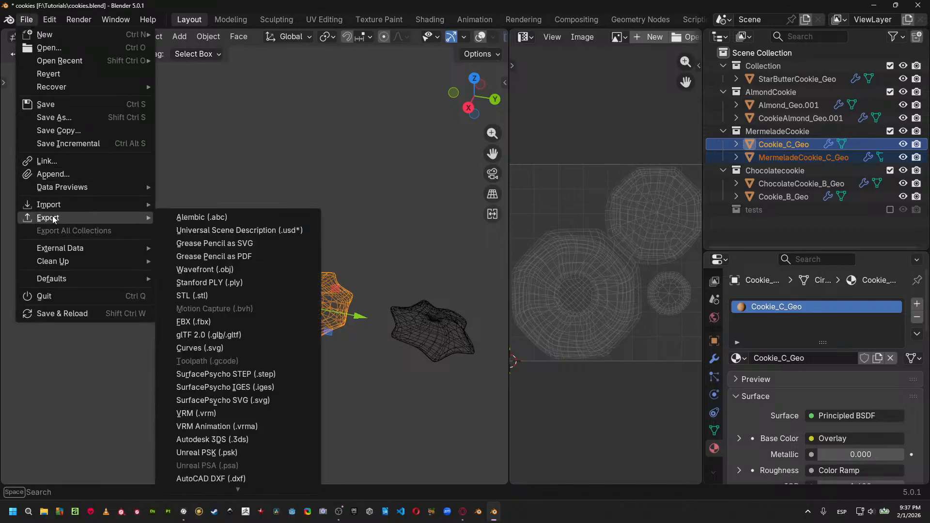
click(256, 324)
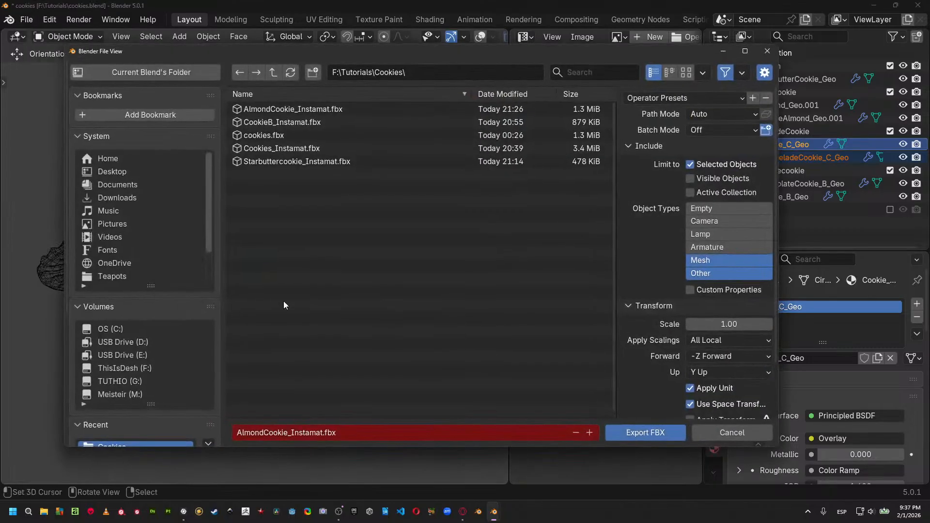
click(372, 433)
key(Home)
key(shift+Right)
key(shift+Right)
key(shift+Right)
key(shift+Right)
key(shift+Right)
key(shift+Right)
text(Mermala)
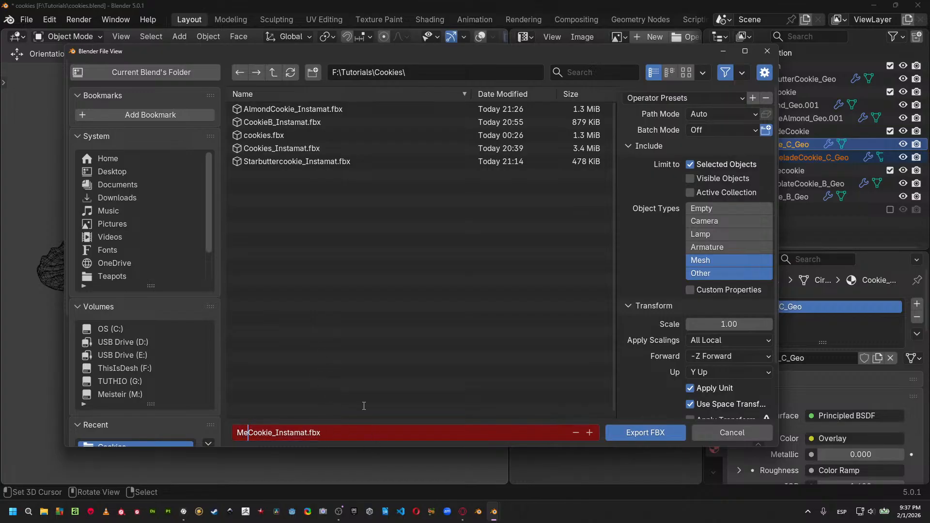
text(de)
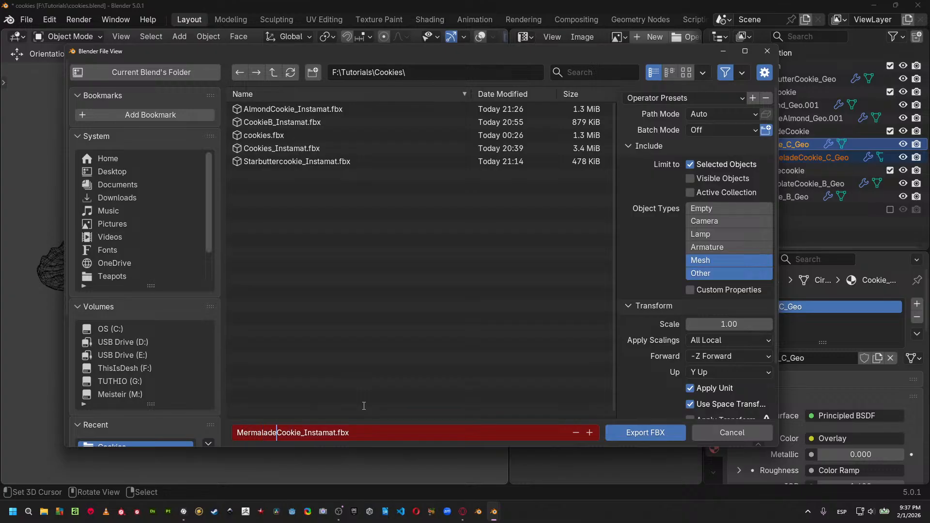
key(Left)
key(Left)
key(Left)
key(Left)
key(BackSpace)
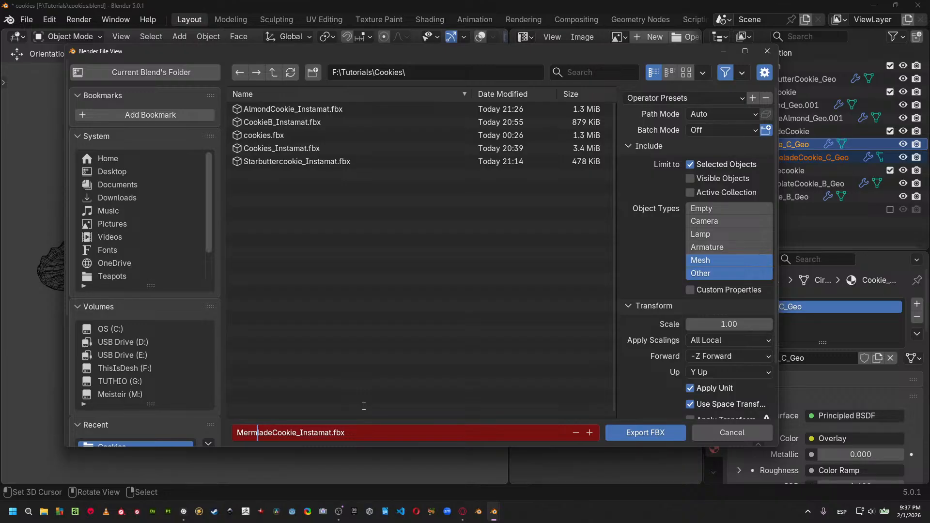
text(e)
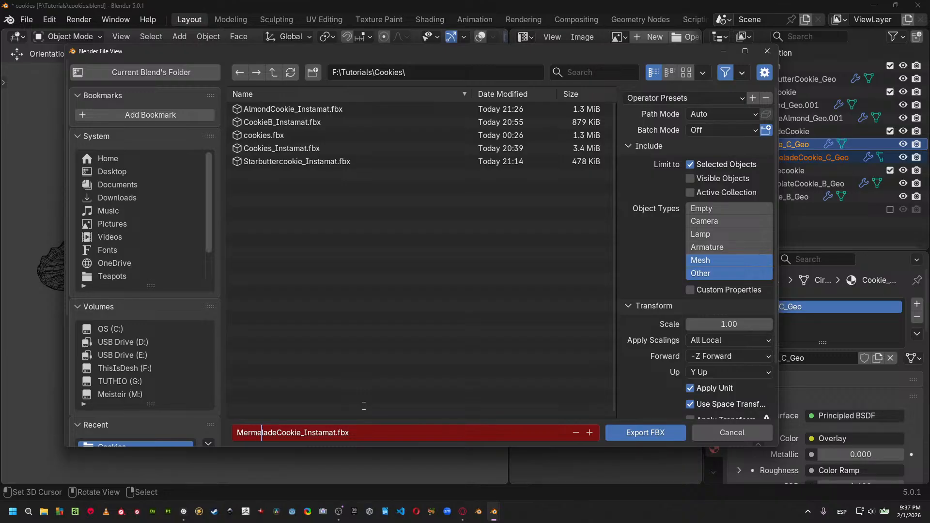
click(543, 274)
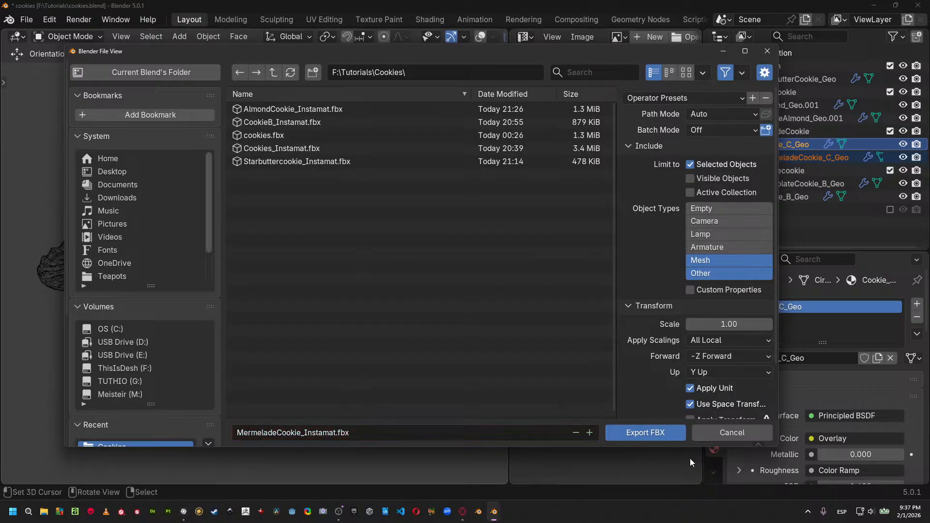
click(667, 435)
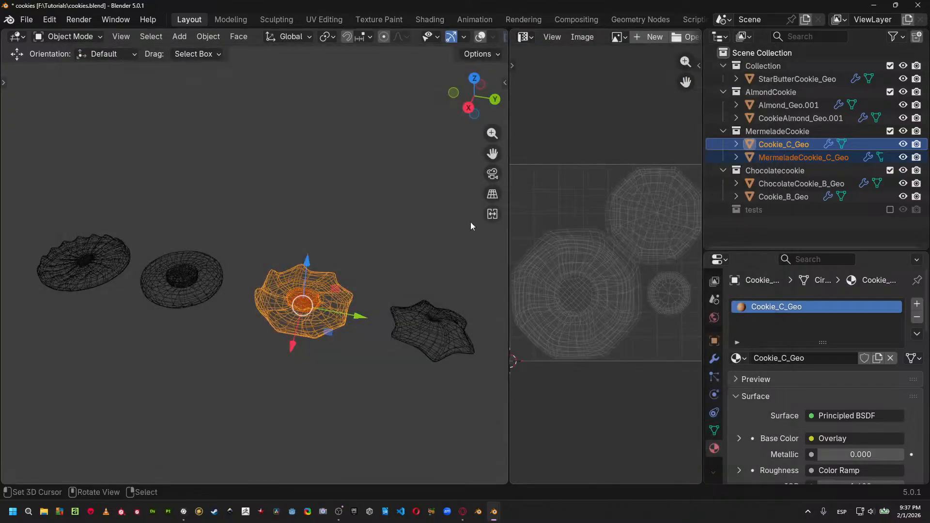
Switch to InstaMAT Studio and create a Multi-Material Asset Texturing project from the local mesh MermeladeCookie_Instamat.fbx.
click(183, 512)
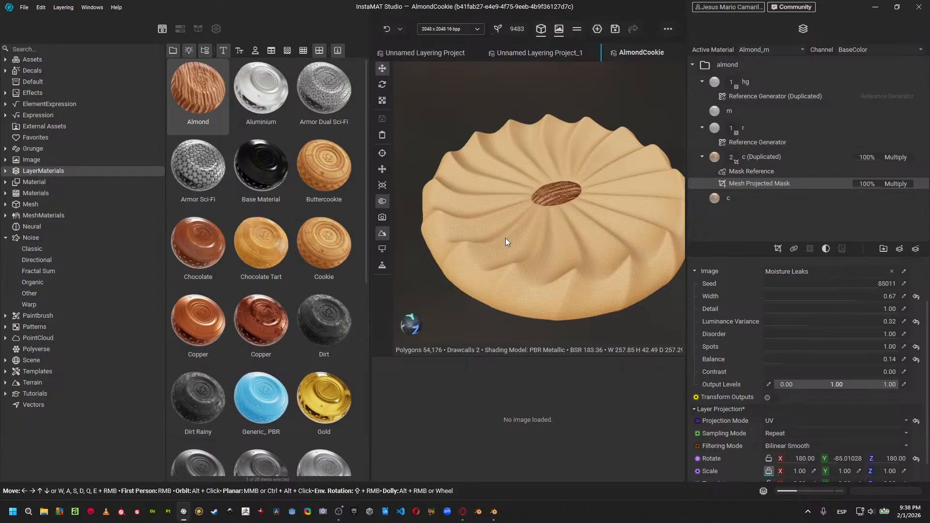
click(23, 7)
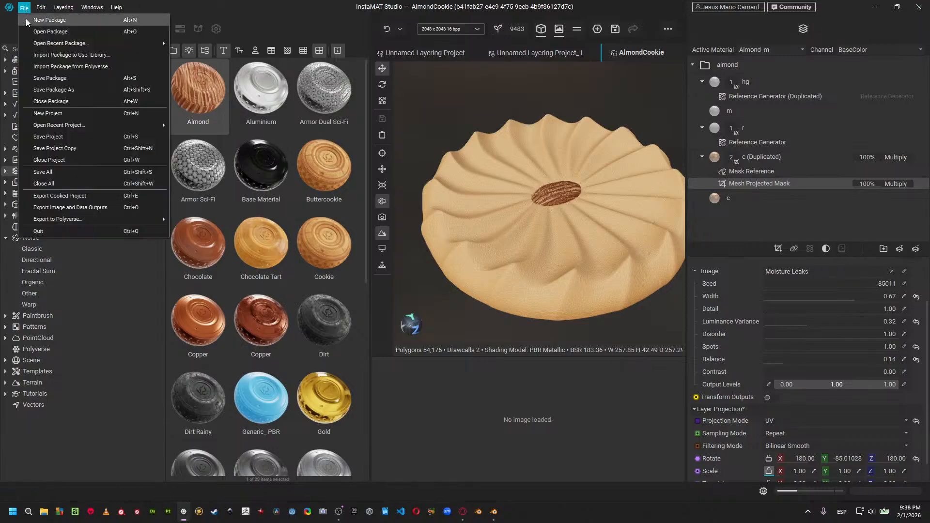
click(39, 114)
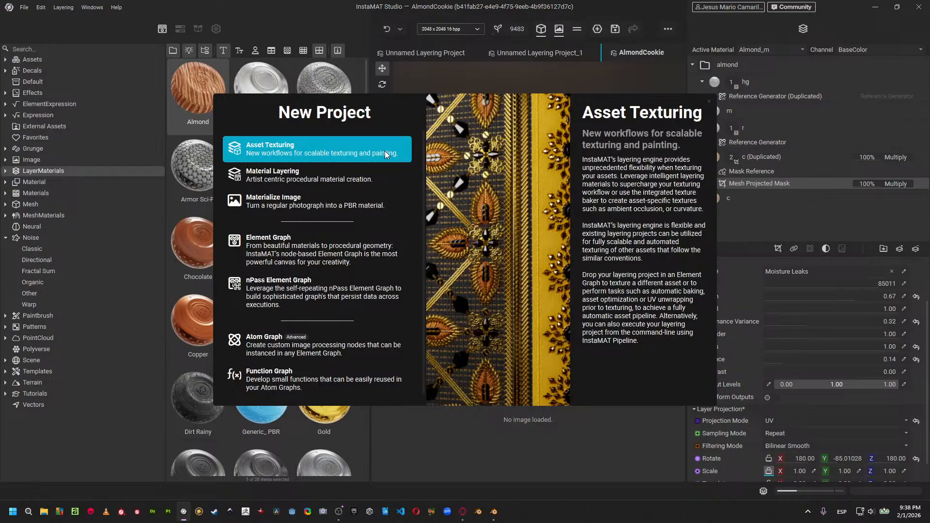
click(385, 154)
click(411, 204)
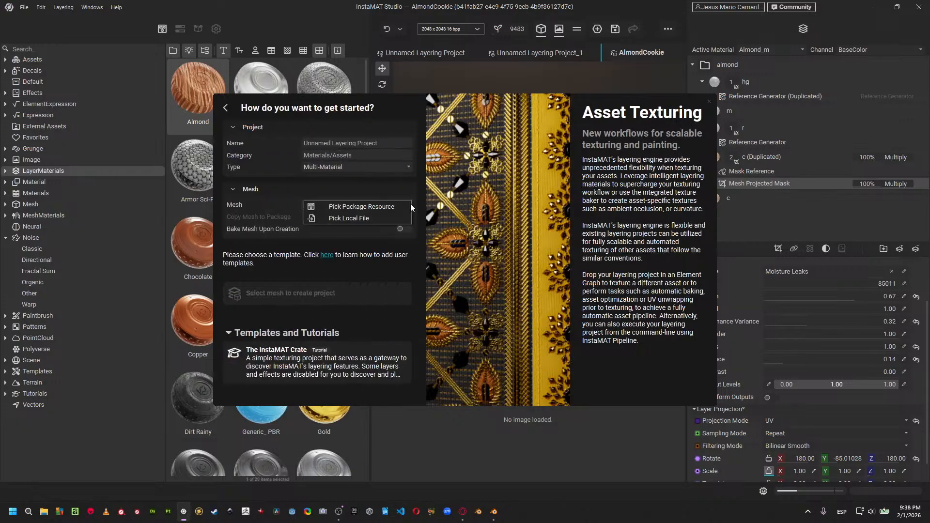
click(386, 217)
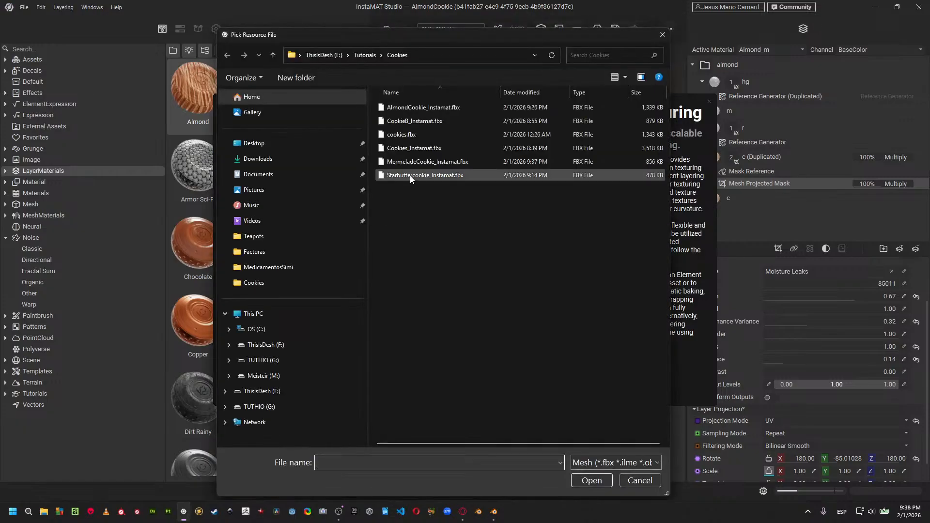
click(405, 164)
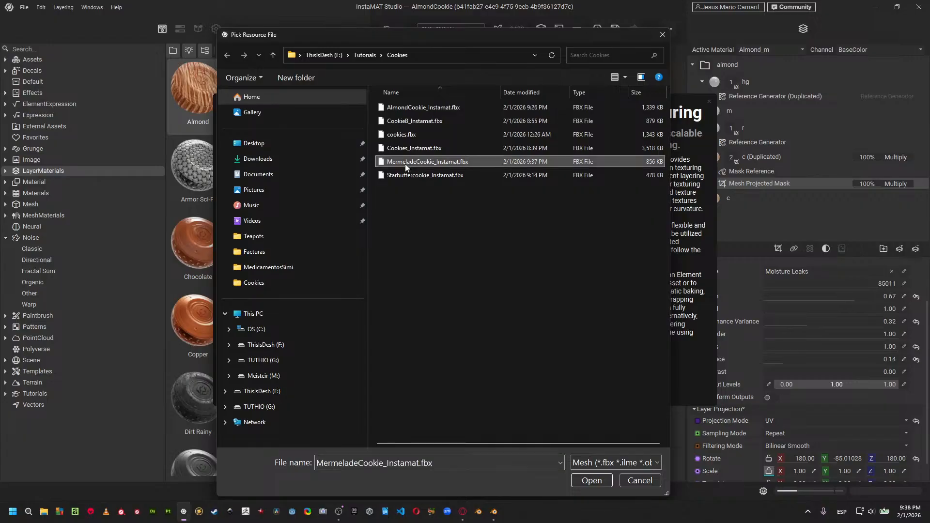
double_click(405, 164)
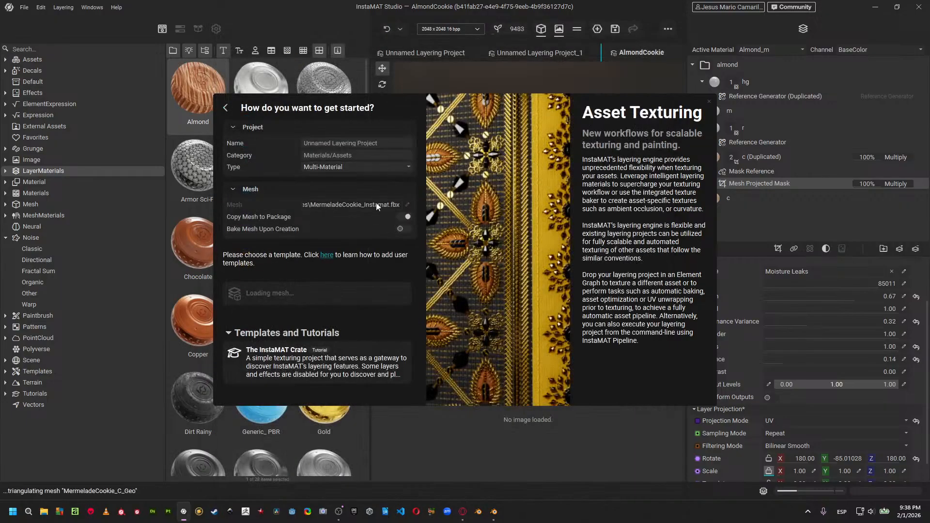
click(348, 293)
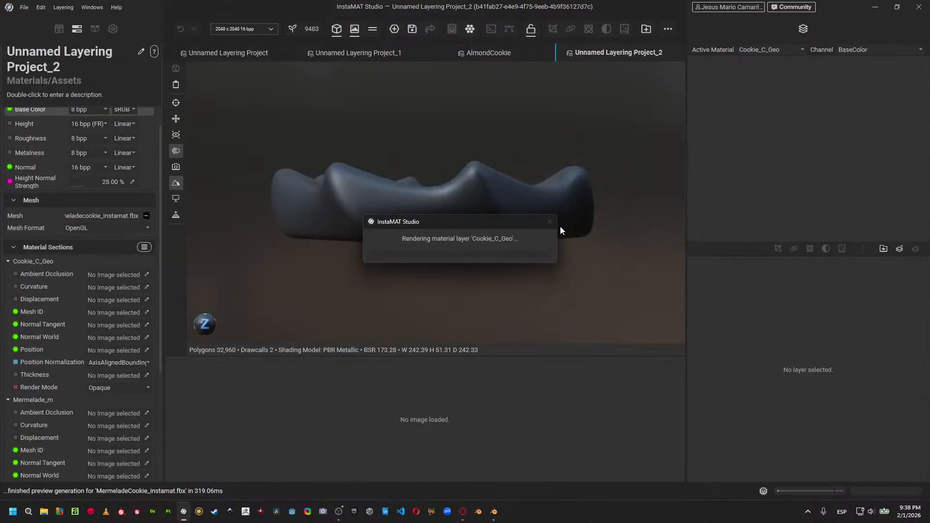
Open mesh baking for the marmalade cookie's material sections and set the Curvature Strength to 0.2.
alt+drag(541, 170, 511, 226)
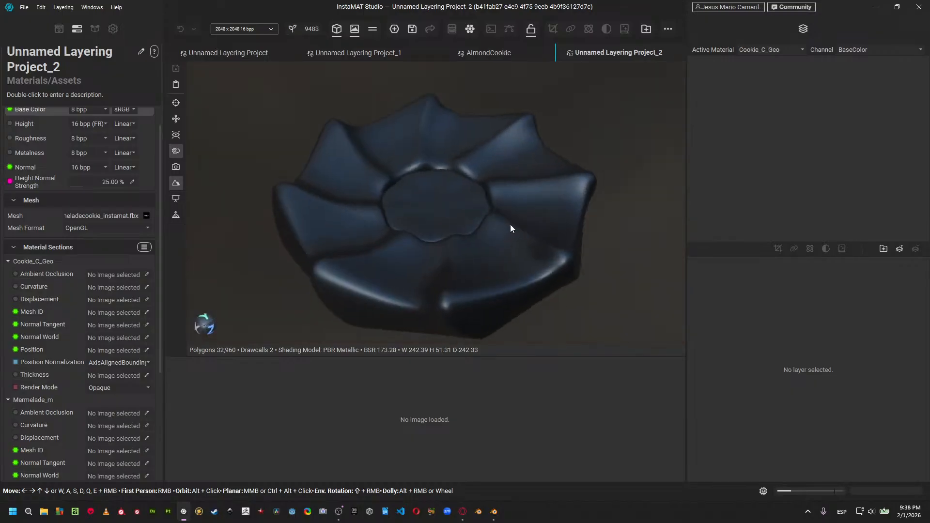
click(146, 248)
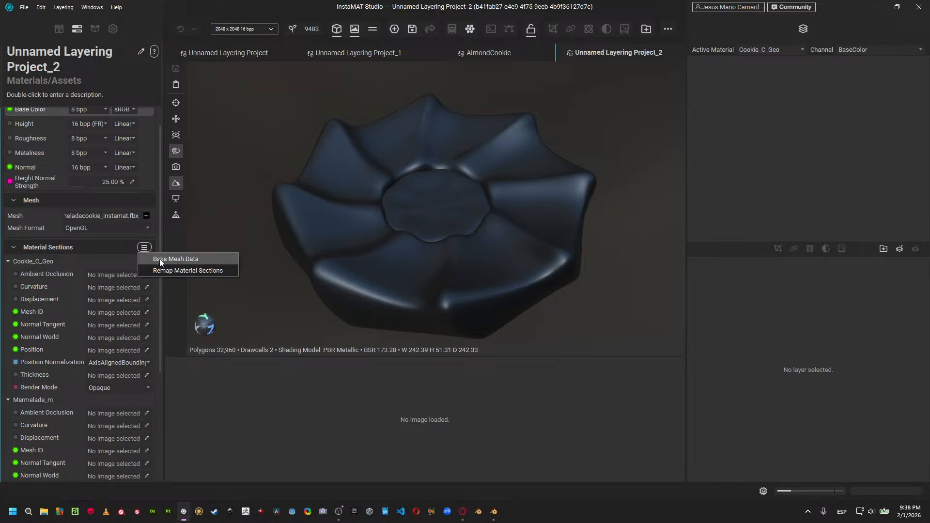
click(158, 259)
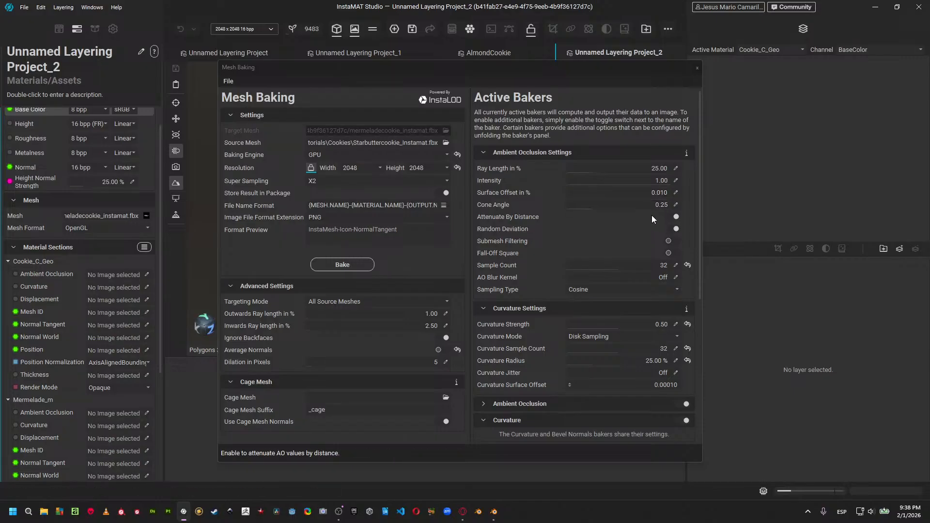
click(679, 321)
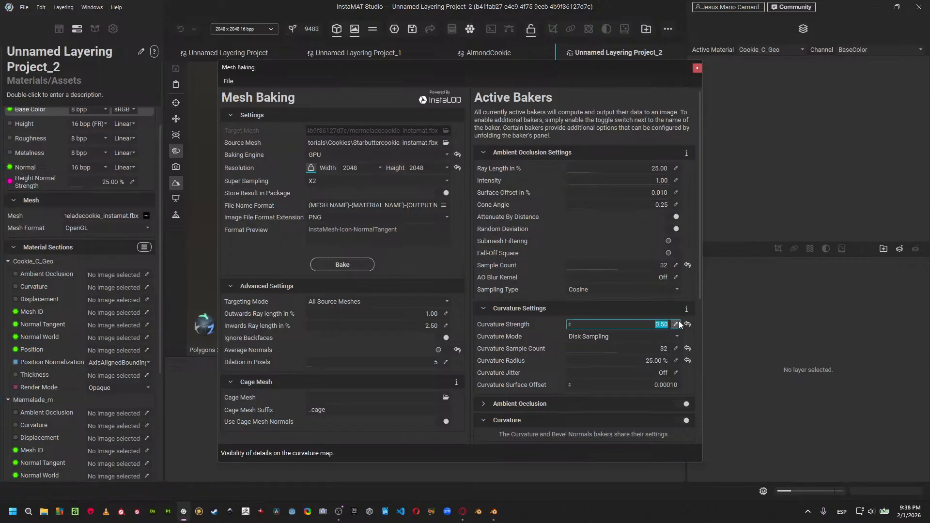
text(1)
key(Return)
click(676, 325)
text(0.2)
key(Return)
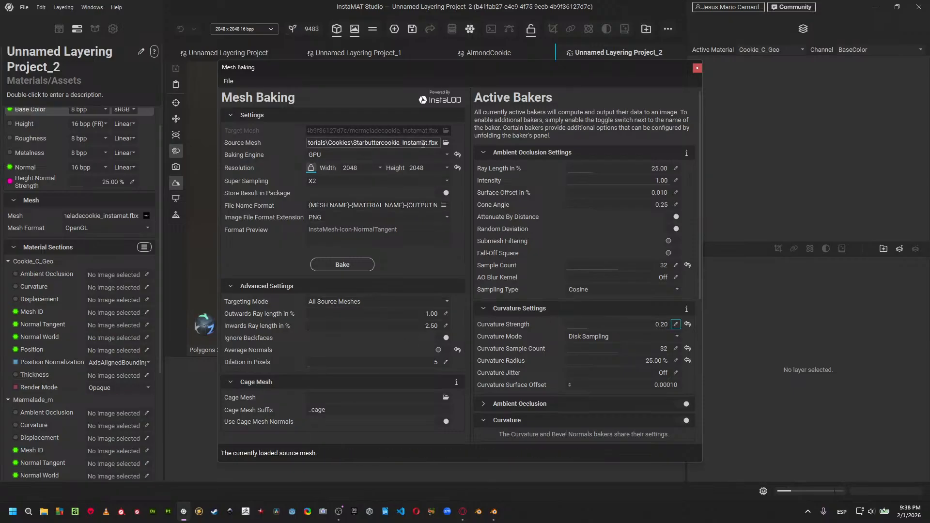
Use the local file MermeladeCookie_Instamat.fbx as the source mesh and bake the mesh data maps.
click(447, 143)
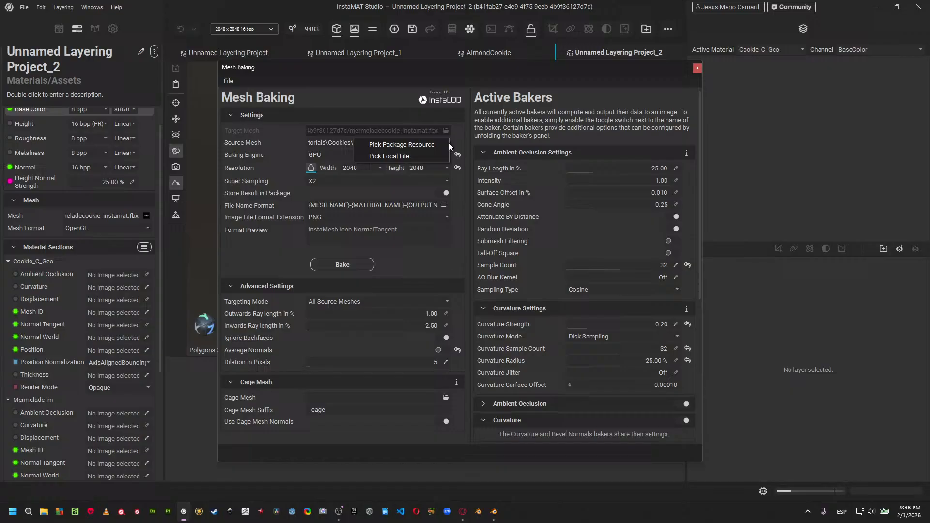
click(425, 153)
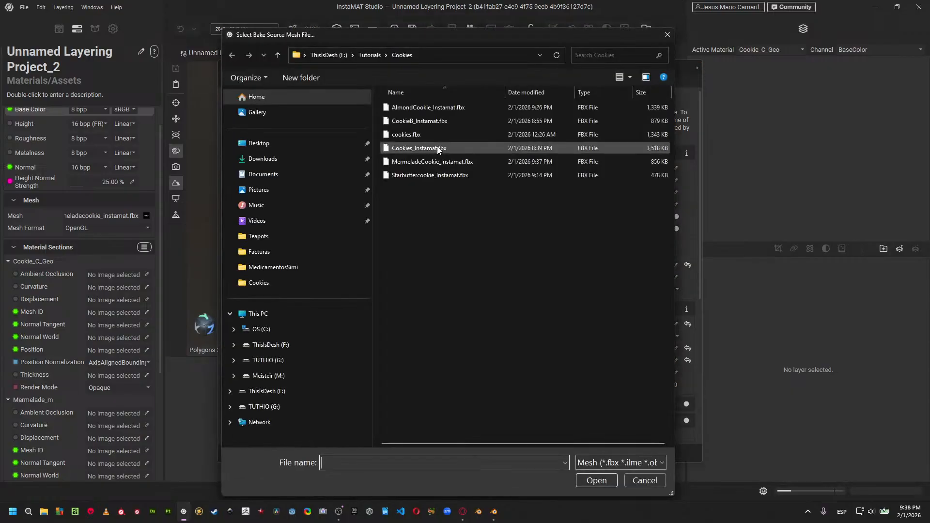
double_click(416, 158)
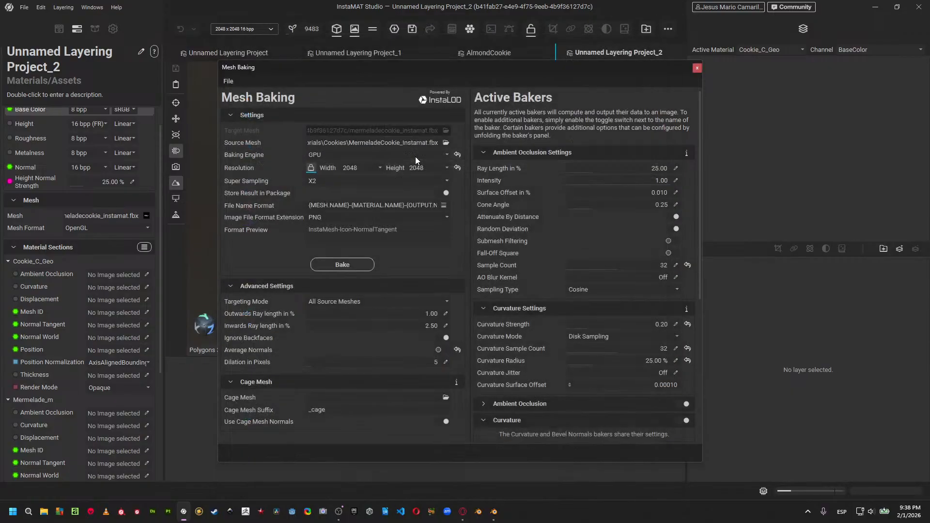
click(365, 266)
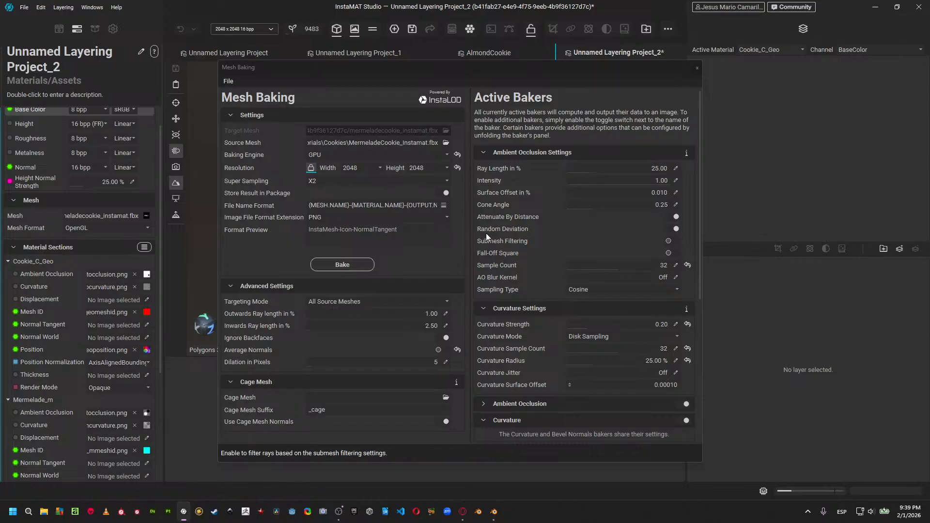
click(697, 68)
Add the Chocolate Tart layer material to the Cookie_C_Geo layer stack.
alt+drag(508, 224, 586, 194)
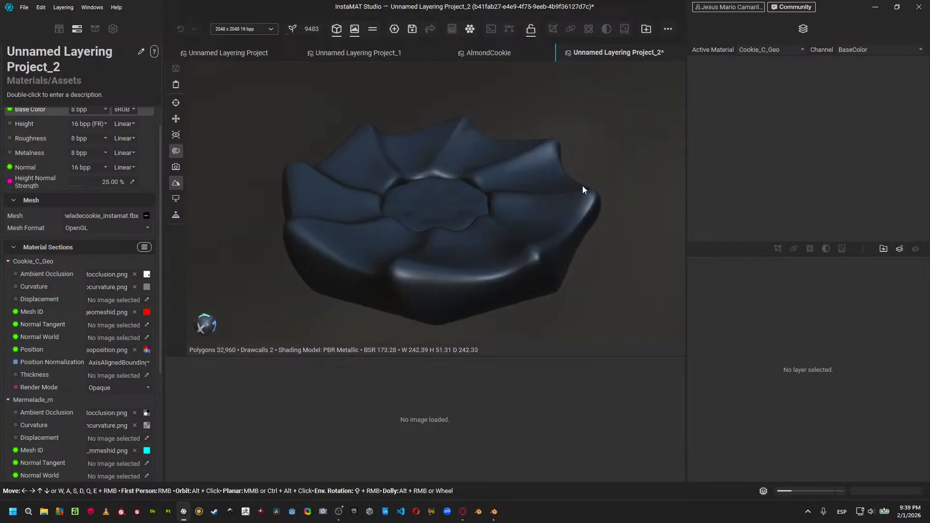
click(61, 28)
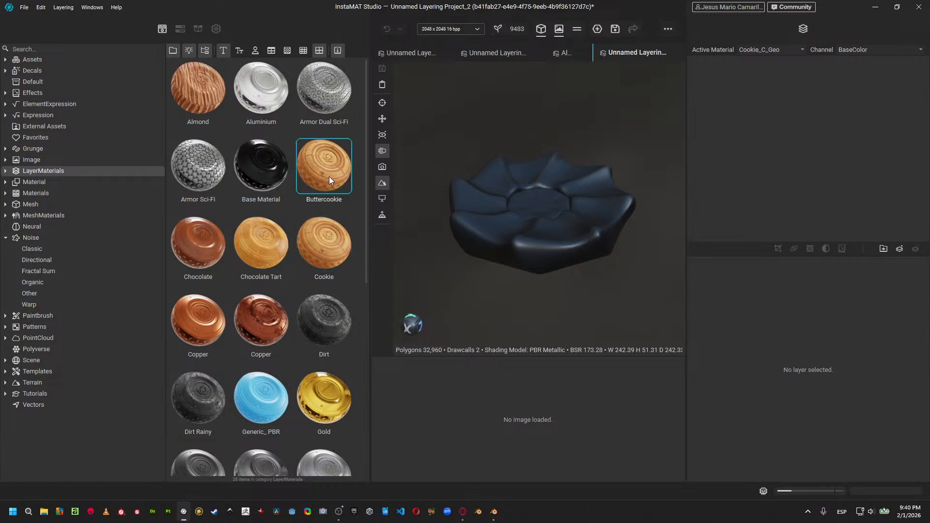
click(268, 241)
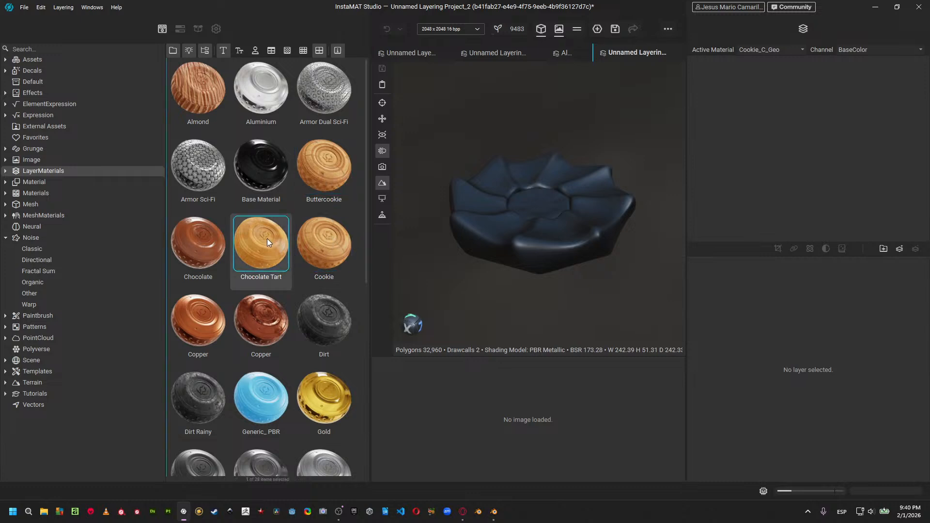
drag(266, 238, 816, 166)
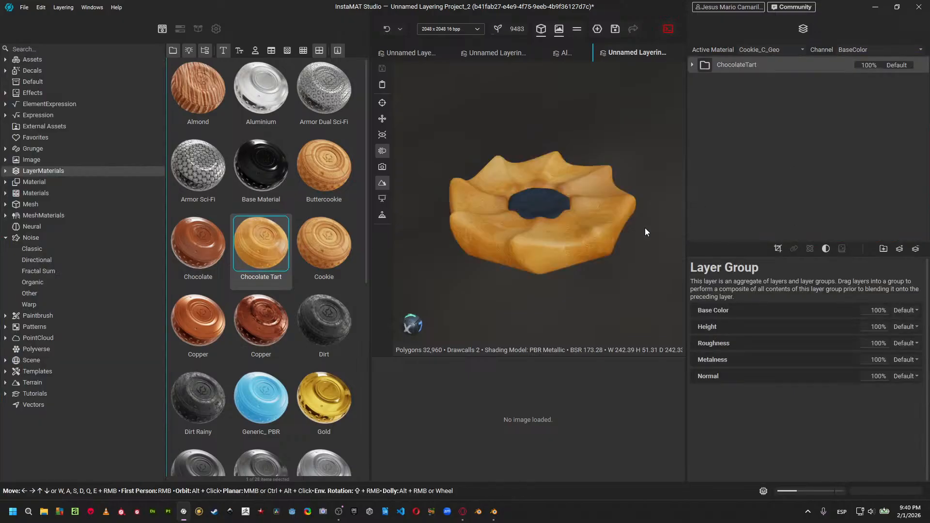
alt+drag(645, 229, 725, 233)
scroll(530, 224, up, 4)
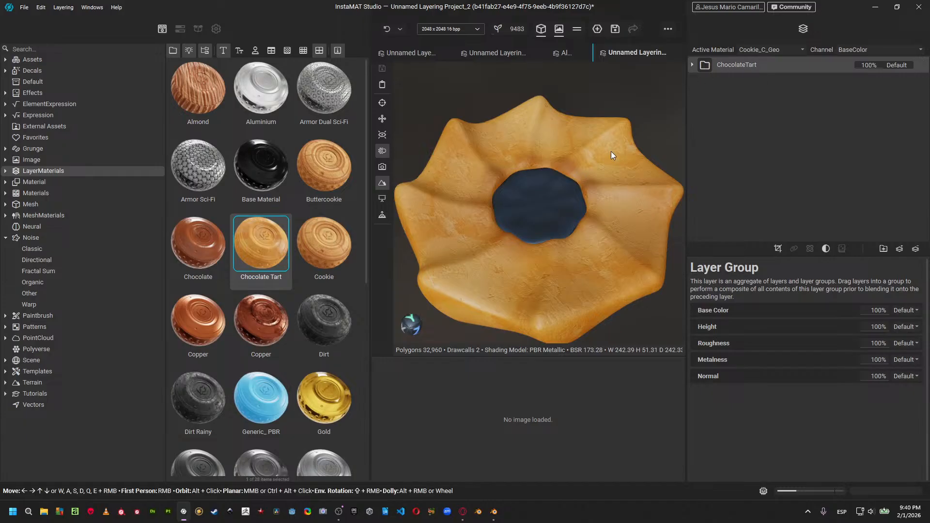
Make Mermelade_m the active material and add the Generic_PBR layer material to its stack.
click(761, 50)
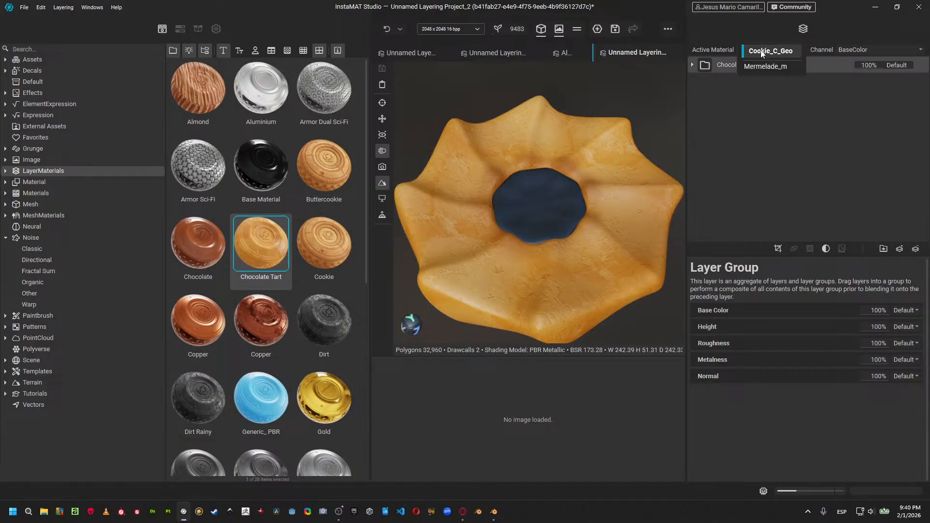
click(770, 67)
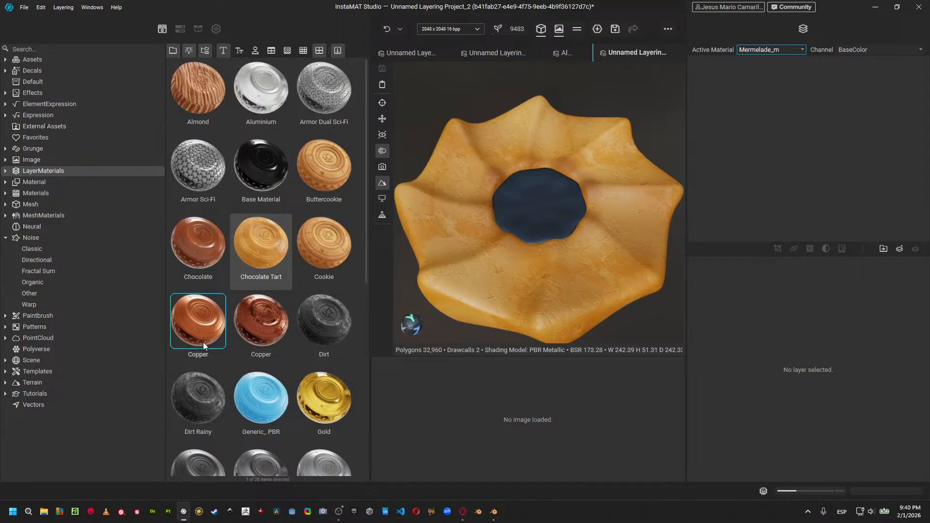
drag(245, 387, 749, 174)
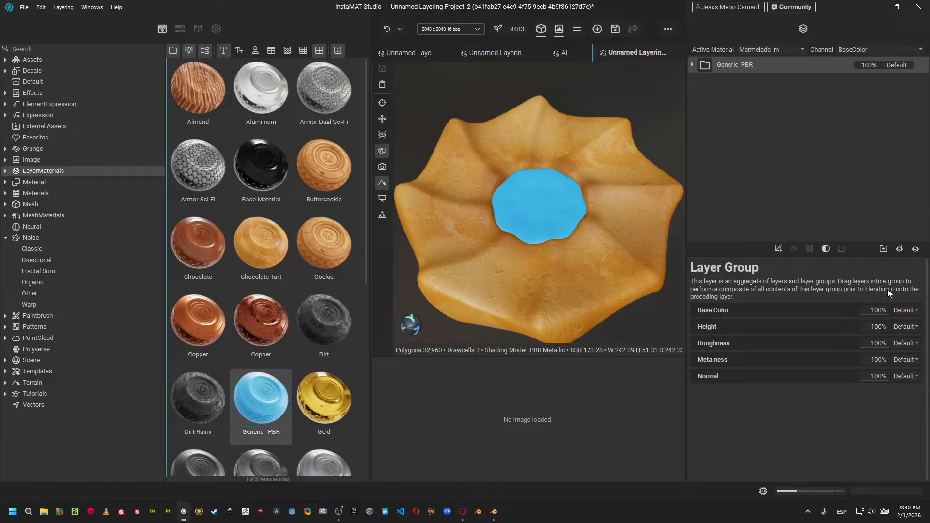
alt+drag(622, 299, 478, 272)
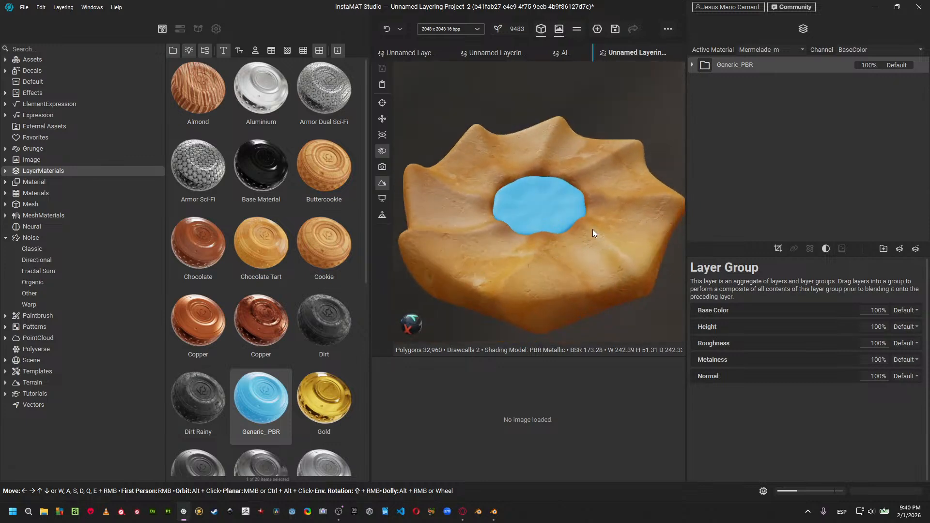
alt+drag(603, 208, 591, 209)
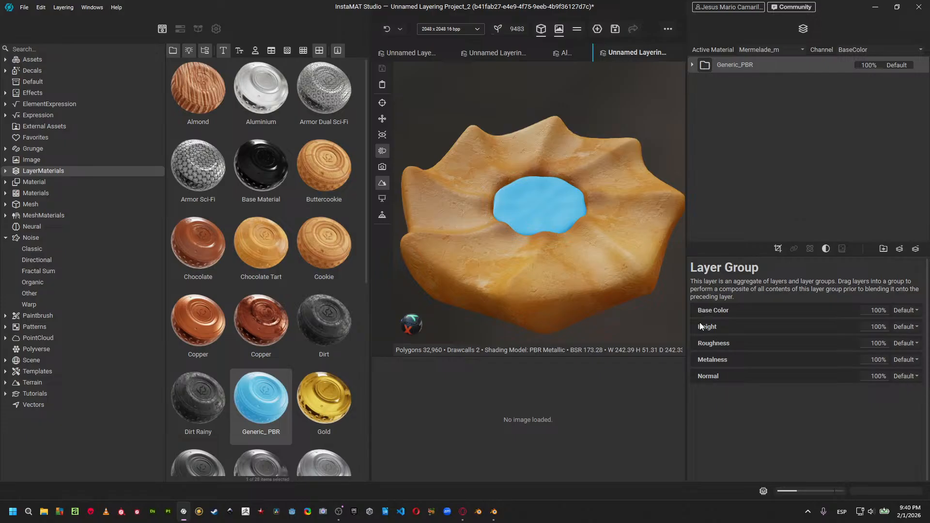
Set the c layer's base color in the Generic_PBR group to red with HSV 0.0197, 0.9049, 0.6033.
drag(686, 314, 710, 314)
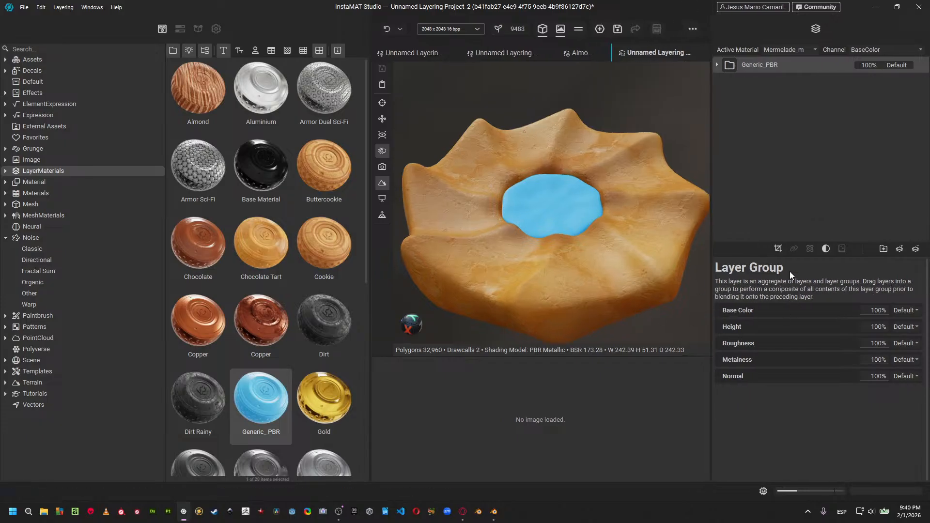
click(718, 65)
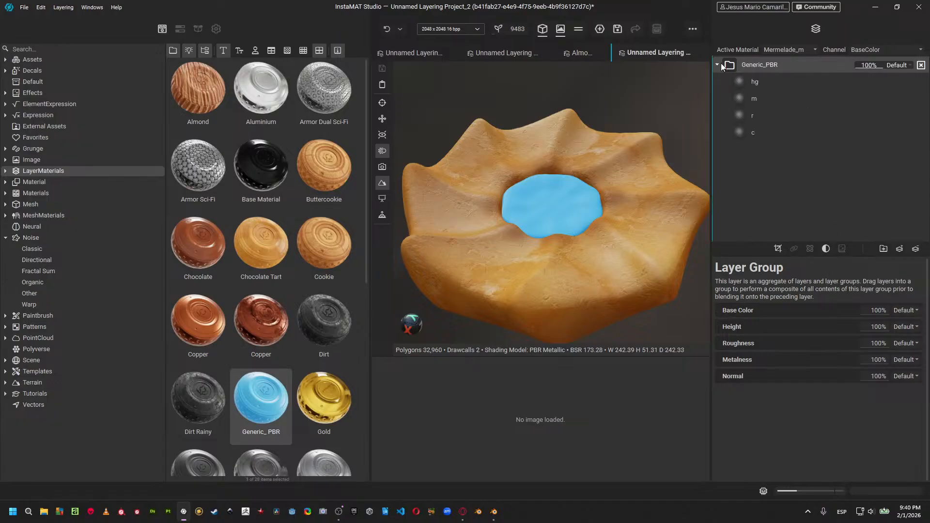
click(756, 132)
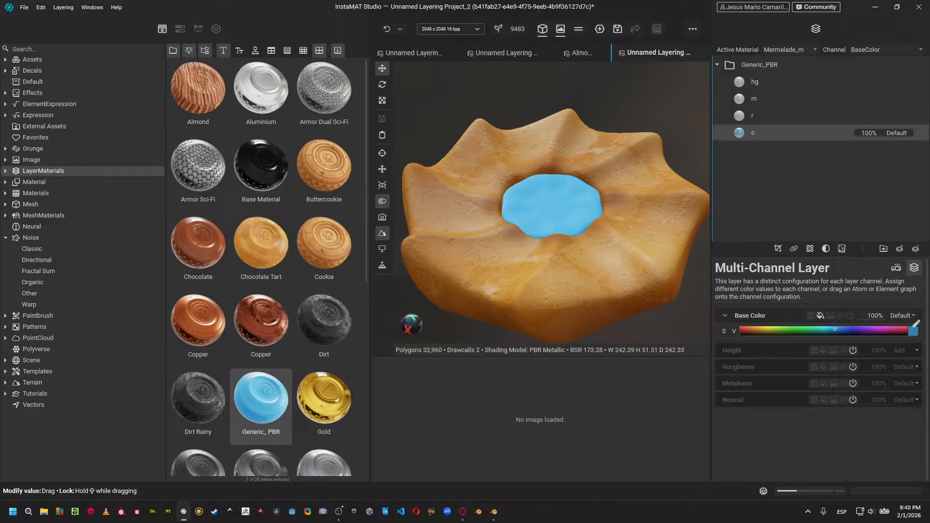
click(915, 330)
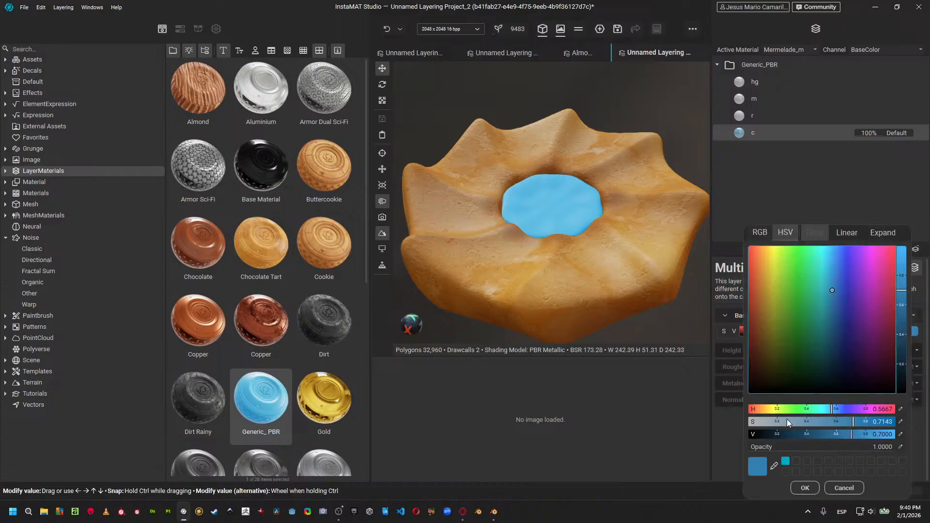
drag(764, 410, 752, 412)
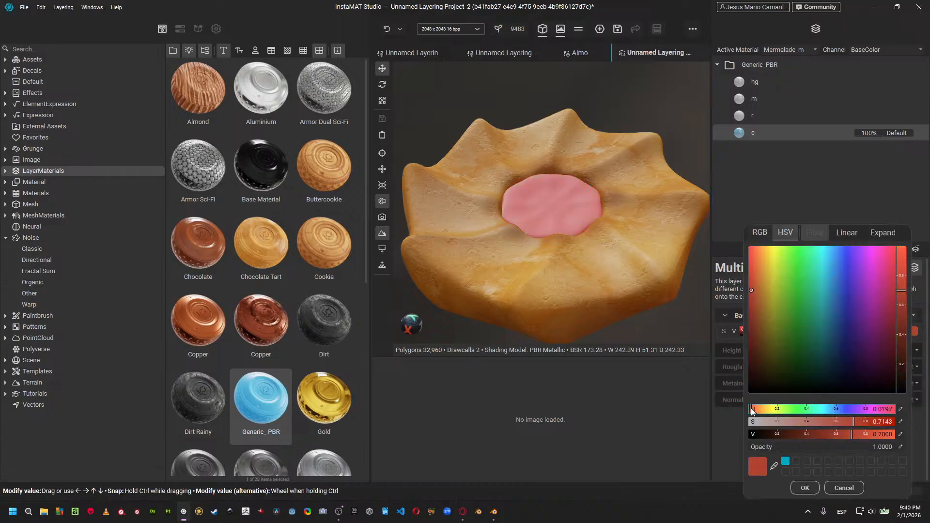
click(872, 422)
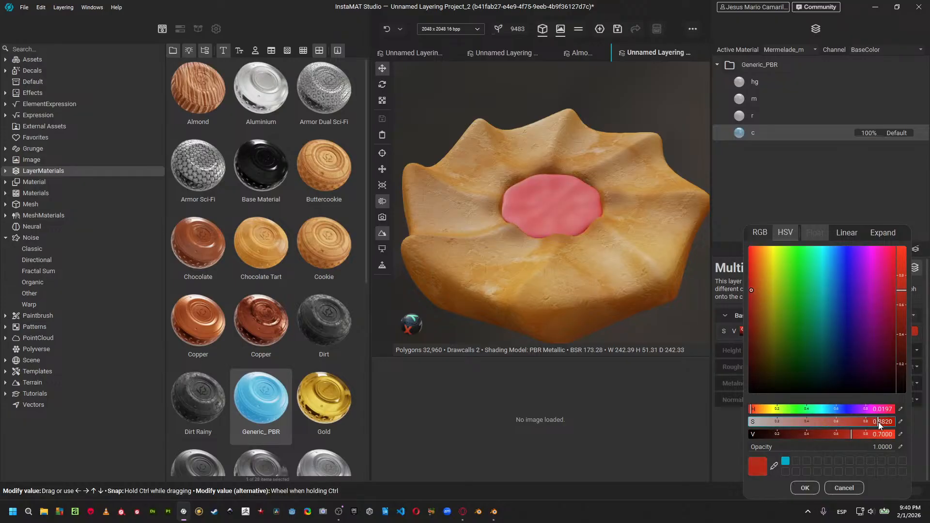
drag(879, 423, 881, 423)
click(838, 432)
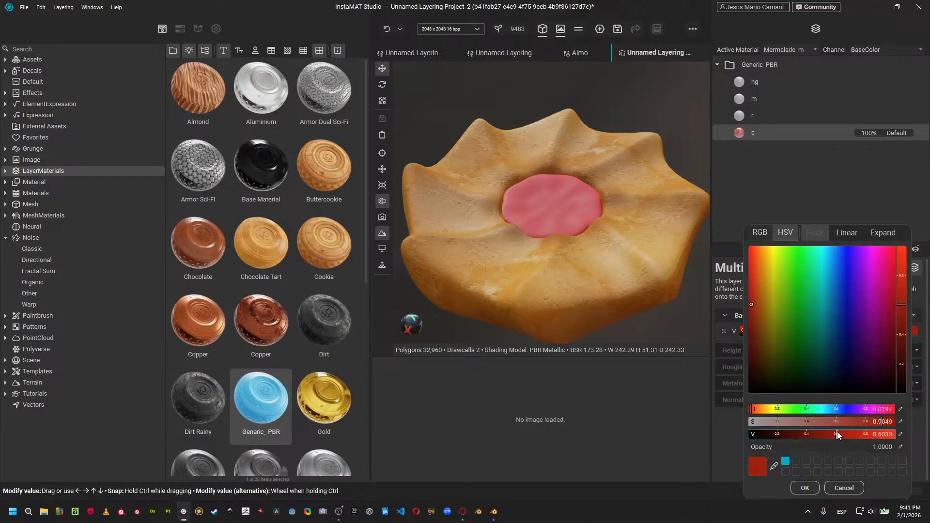
click(813, 487)
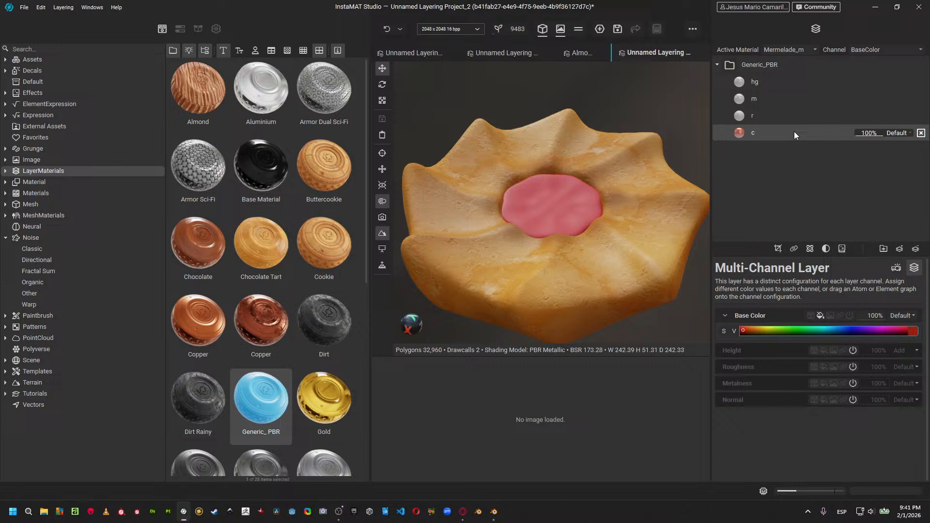
Set the marmalade's roughness to 19% on the r layer and its metalness to 10% on the m layer.
click(764, 110)
click(759, 364)
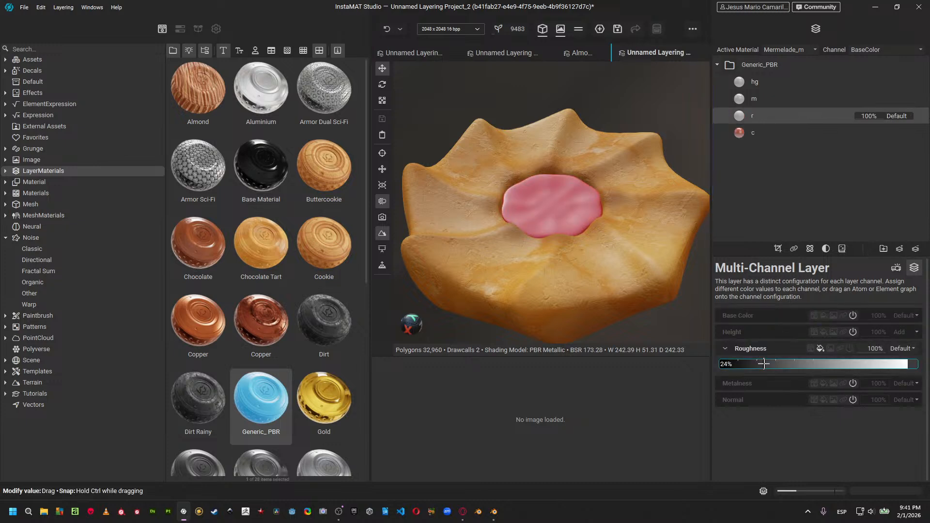
mouse_move(758, 364)
mouse_down()
mouse_move(732, 362)
mouse_move(773, 356)
mouse_move(755, 364)
mouse_up()
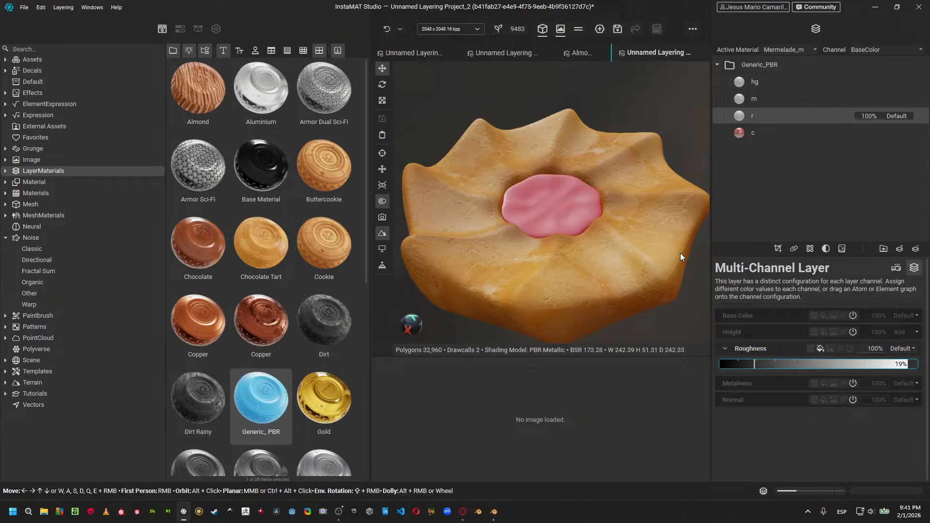
alt+drag(668, 247, 583, 247)
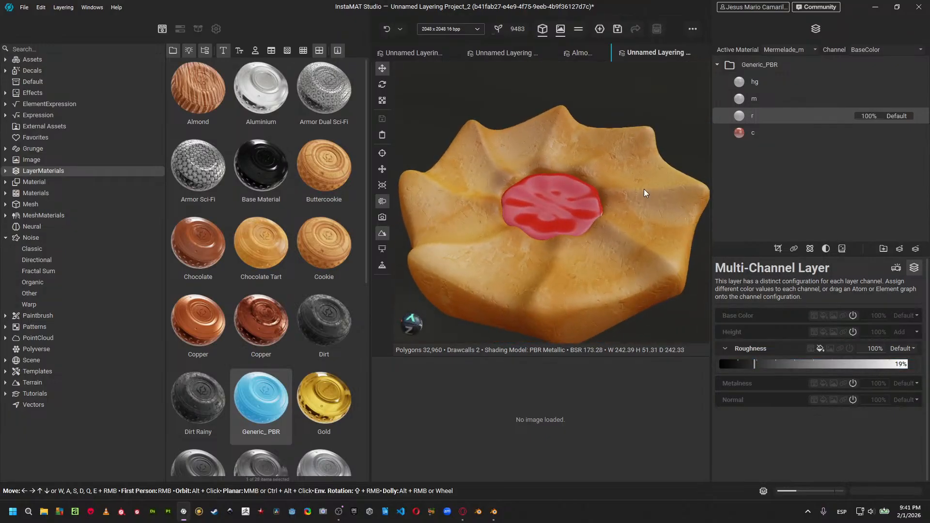
click(763, 103)
drag(736, 381, 737, 381)
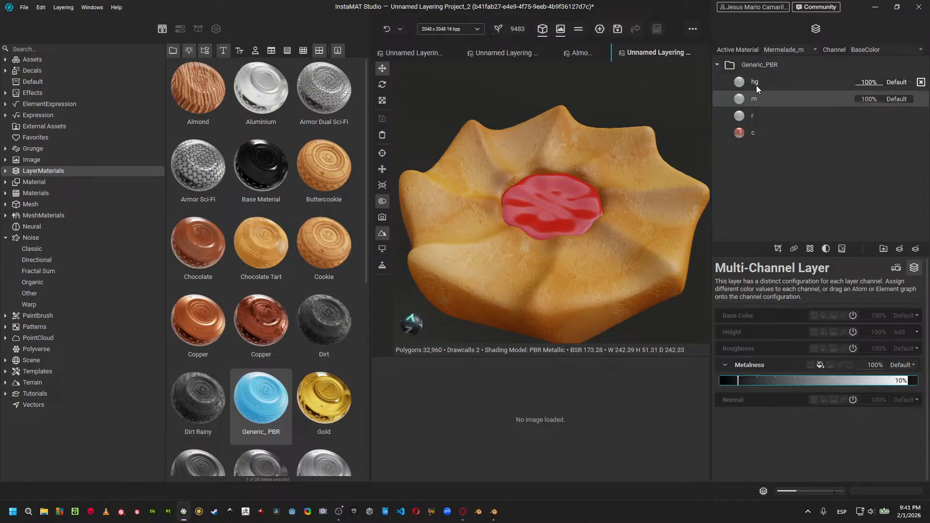
click(758, 84)
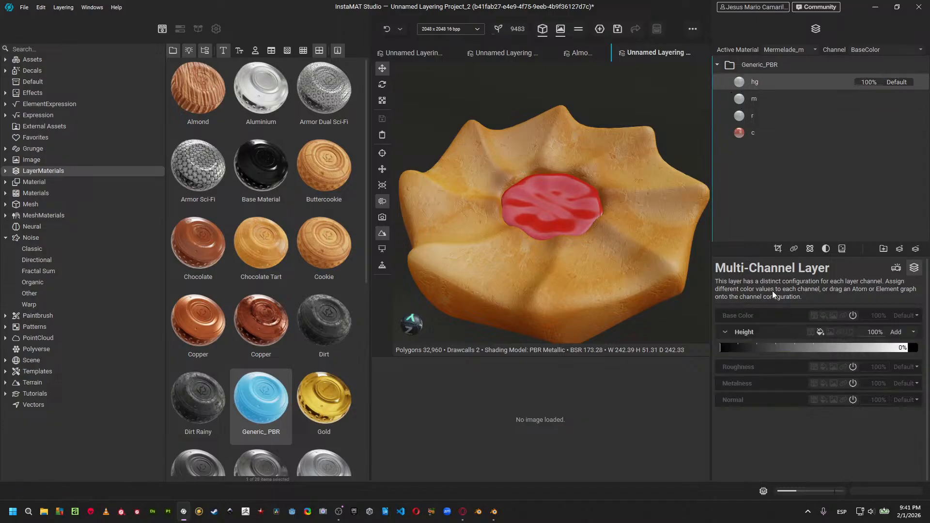
Duplicate the c layer in the Generic_PBR group and set the copy's blend mode to Multiply.
click(752, 127)
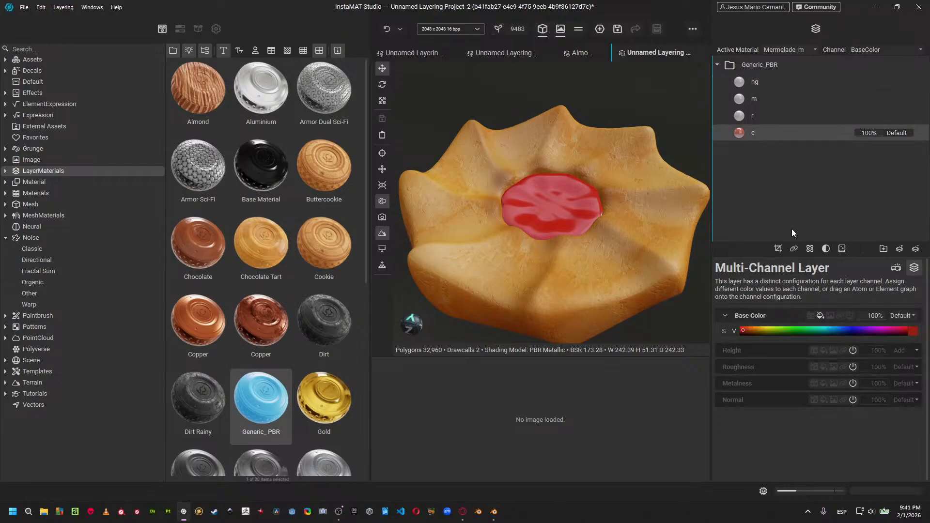
key(ctrl+d)
click(903, 135)
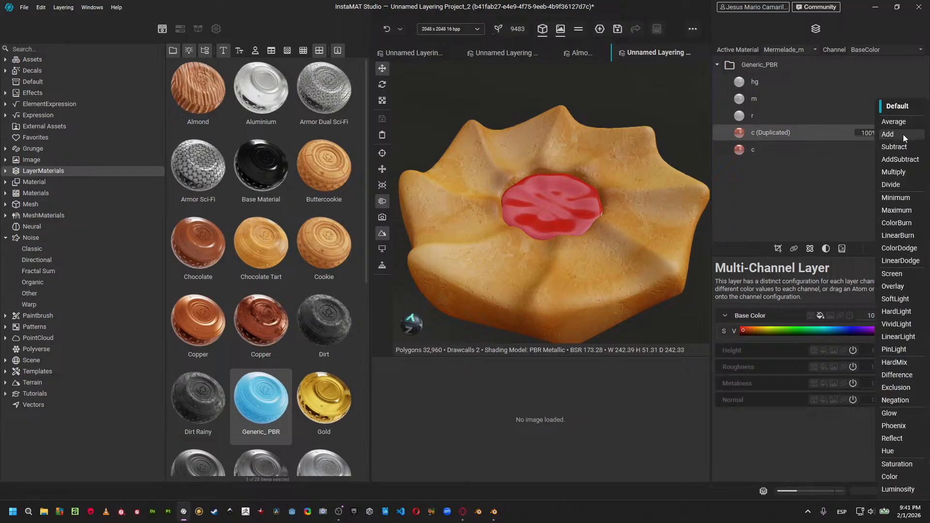
click(909, 173)
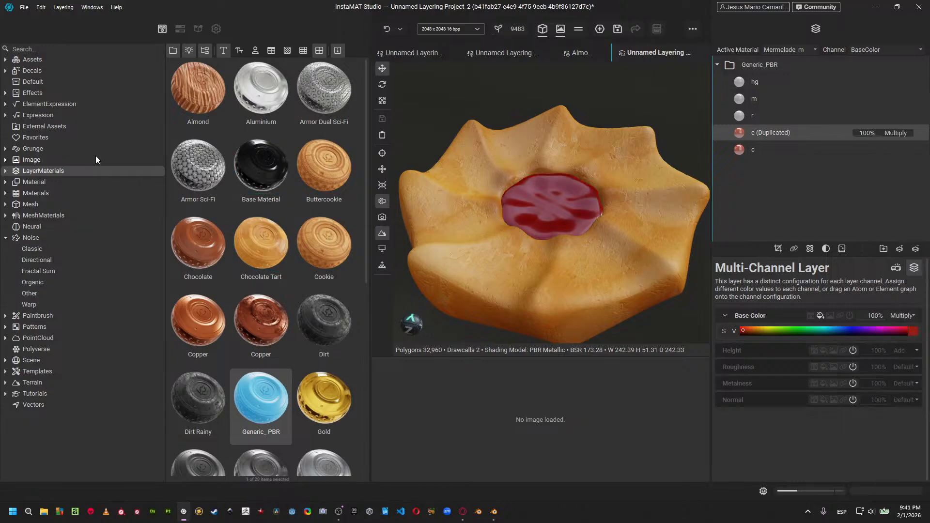
Add a Mesh Projected Mask to the duplicated c layer and use the Moisture Drops Fresh grunge as its image.
click(50, 147)
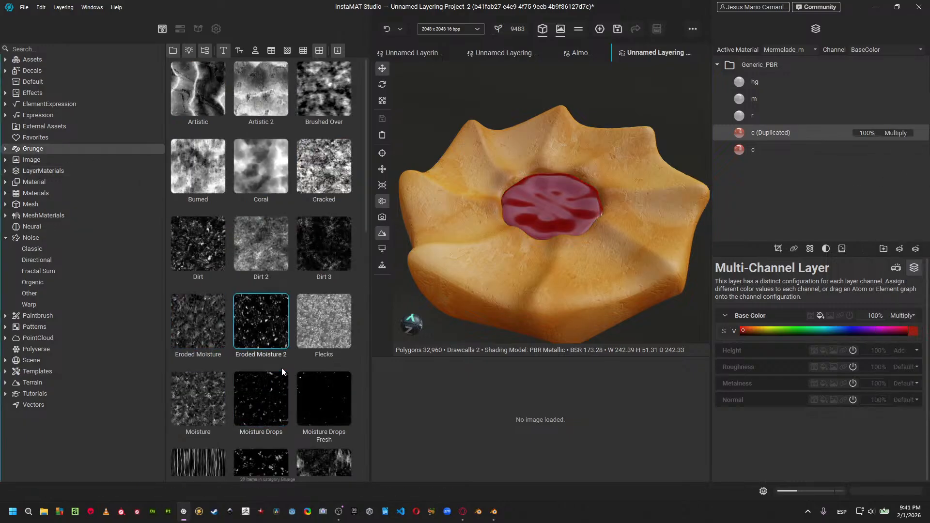
mouse_move(282, 341)
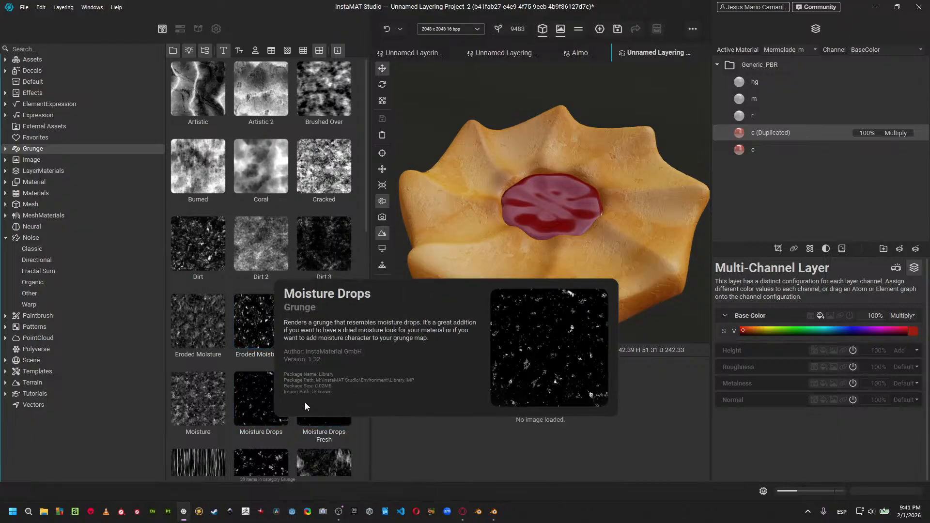
mouse_move(311, 419)
mouse_move(282, 418)
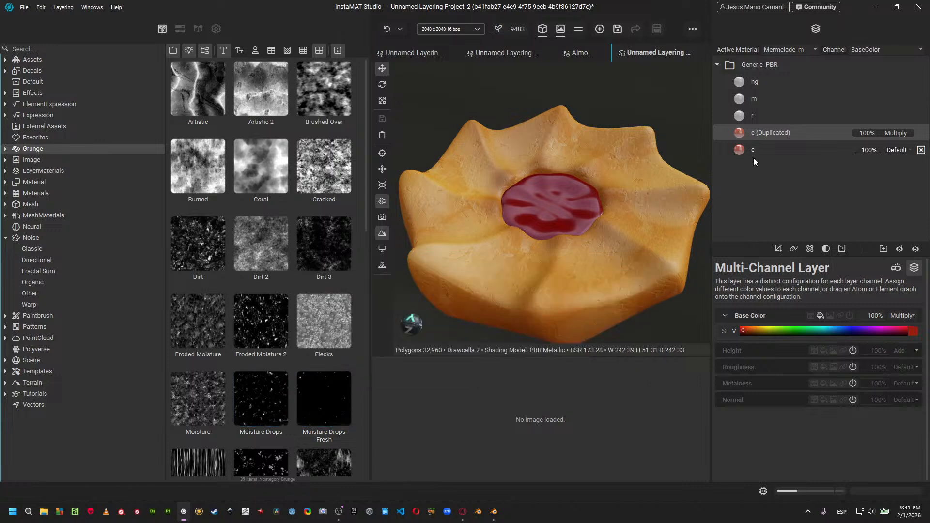
right_click(811, 184)
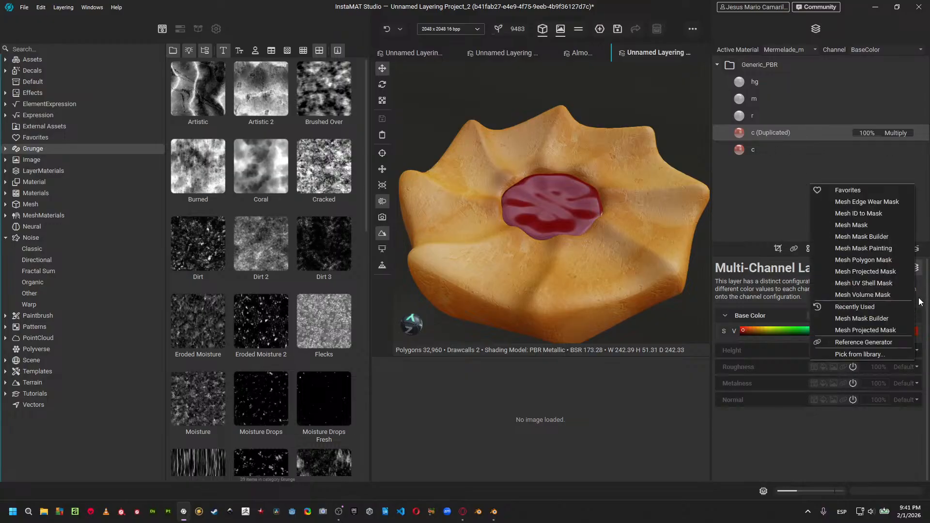
click(886, 276)
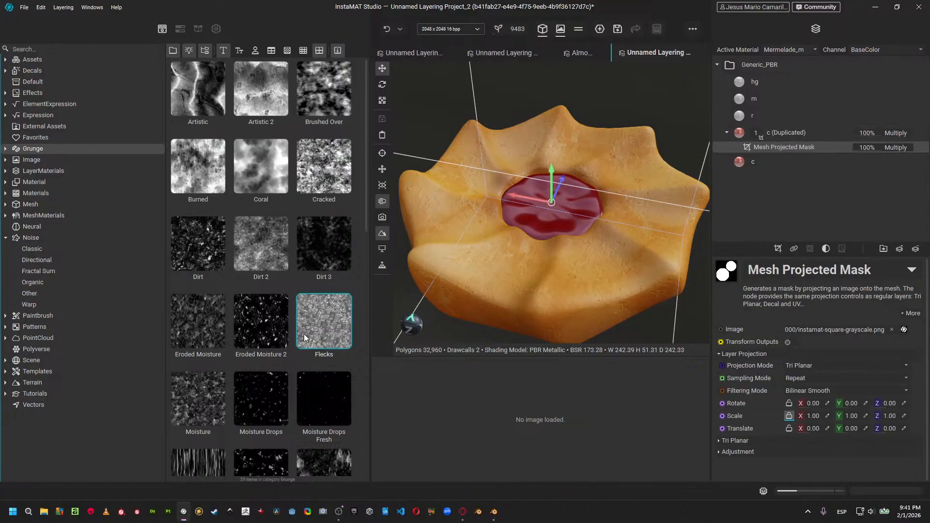
drag(322, 397, 853, 332)
alt+drag(576, 195, 568, 219)
scroll(576, 221, up, 5)
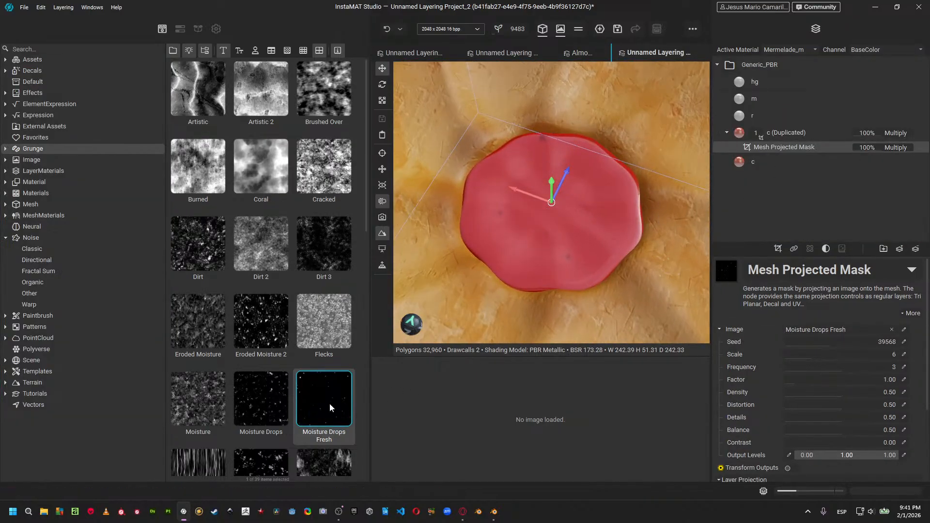
Duplicate the Mesh Projected Mask, set the copy's blend mode to Add, and use the Moisture Splash grunge as its image.
scroll(298, 399, down, 10)
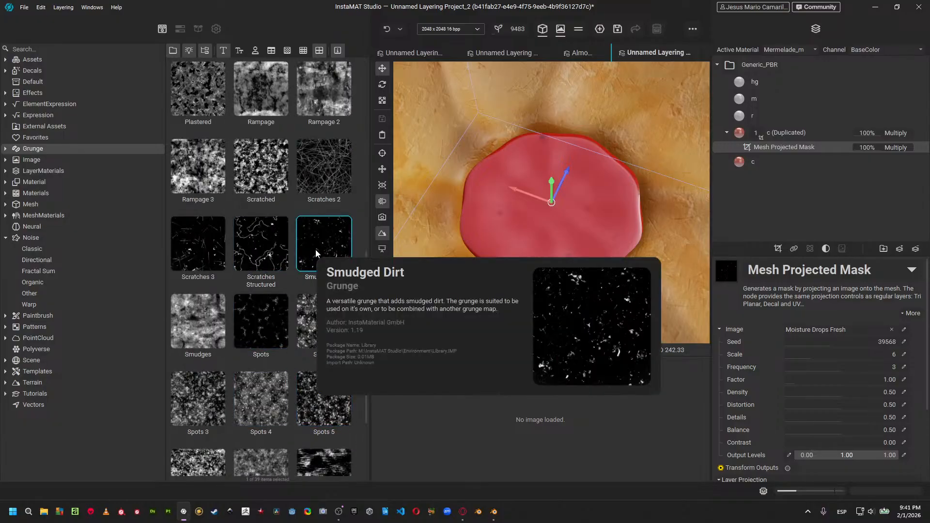
mouse_move(258, 313)
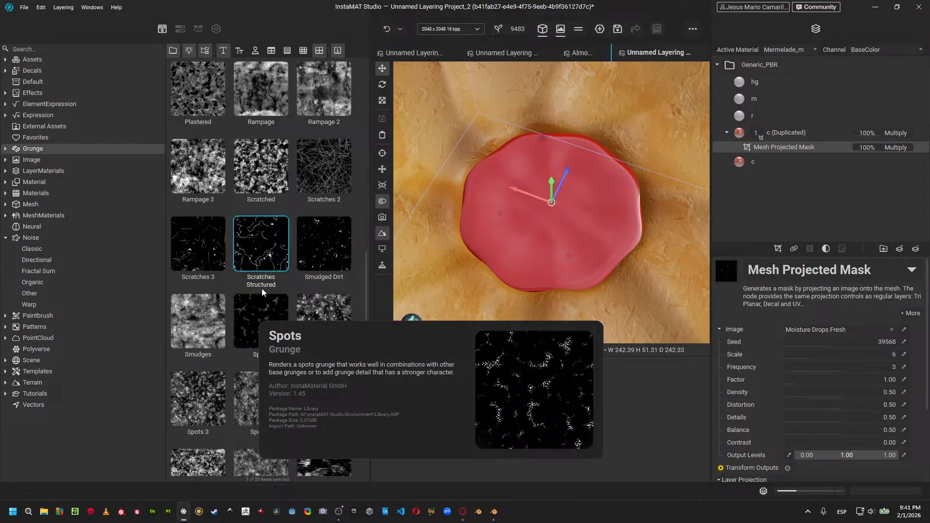
mouse_move(264, 284)
scroll(263, 285, up, 5)
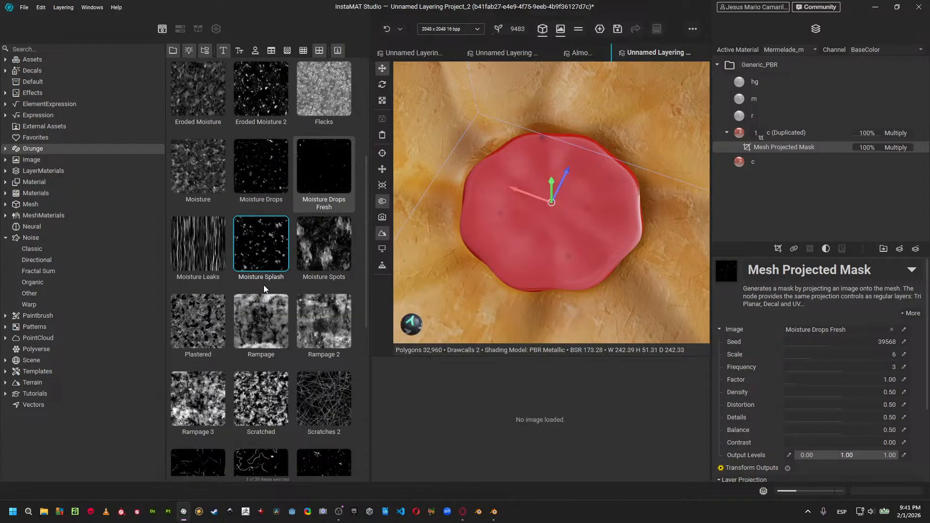
key(ctrl+d)
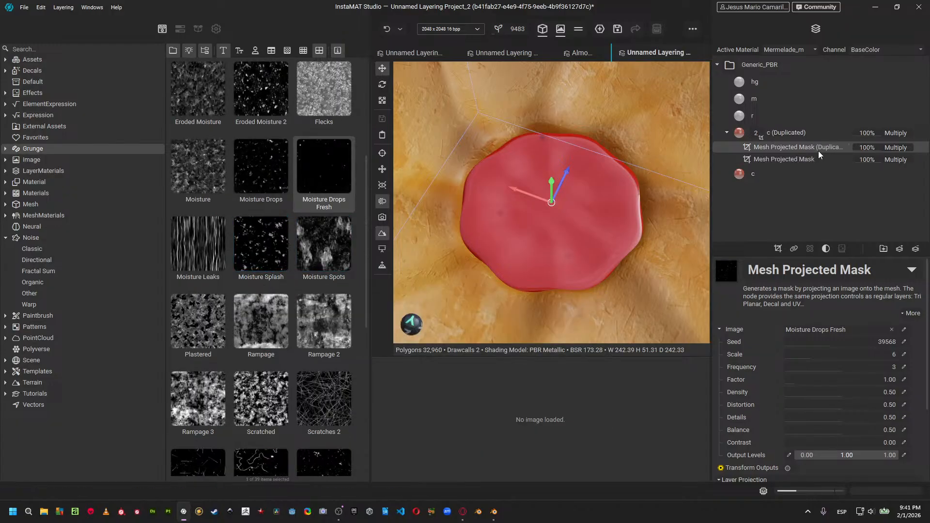
click(895, 148)
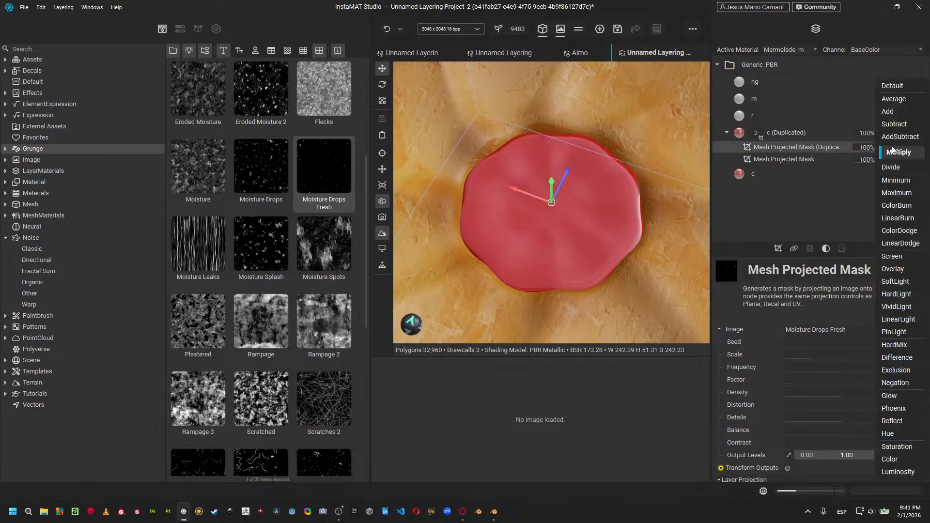
click(890, 111)
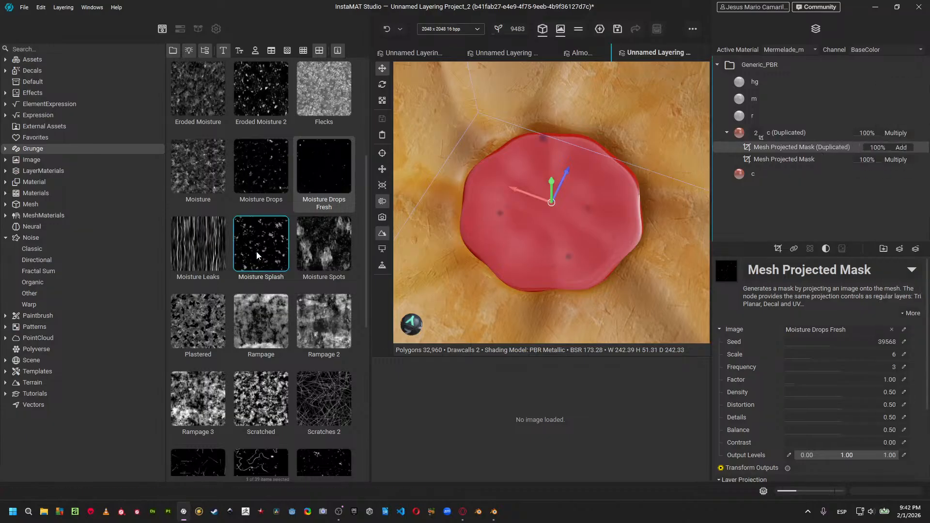
drag(257, 252, 846, 332)
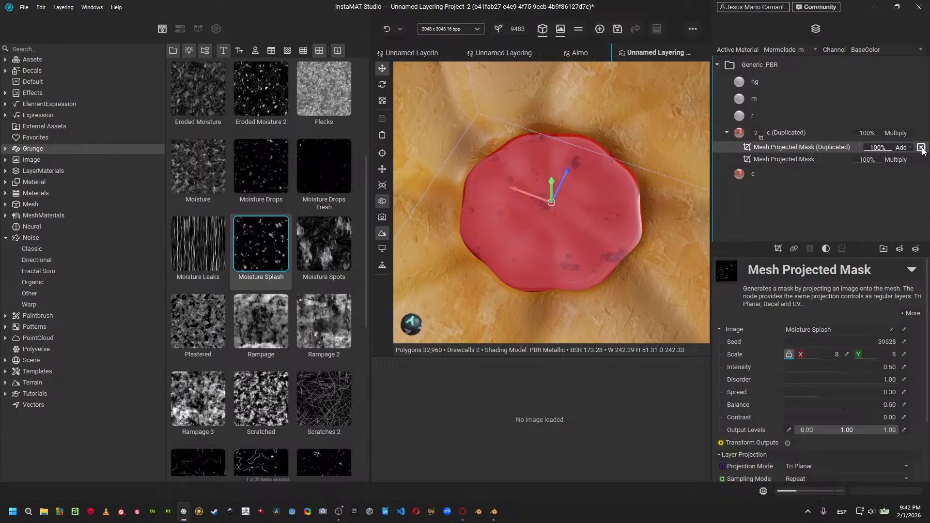
Set the Moisture Drops Fresh mask to scale 9, frequency 3, density 1.00 and balance 0.05.
click(833, 162)
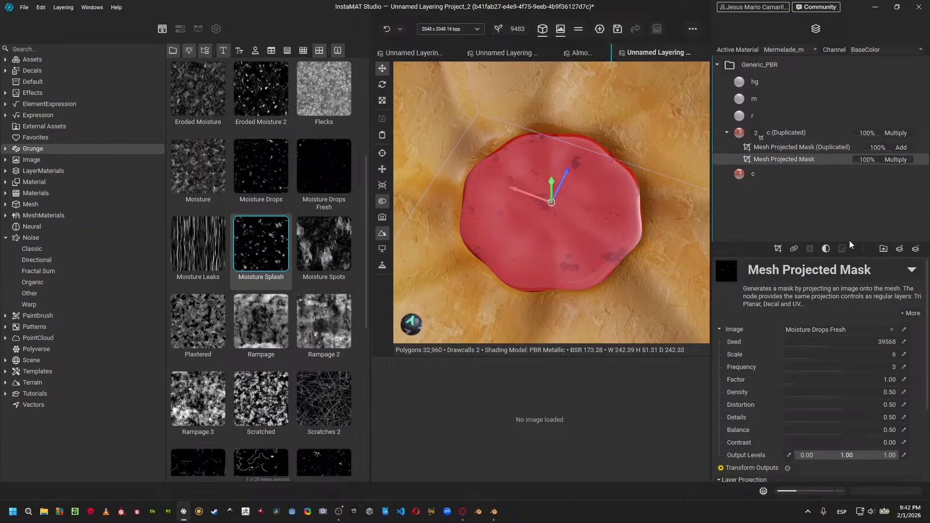
click(859, 369)
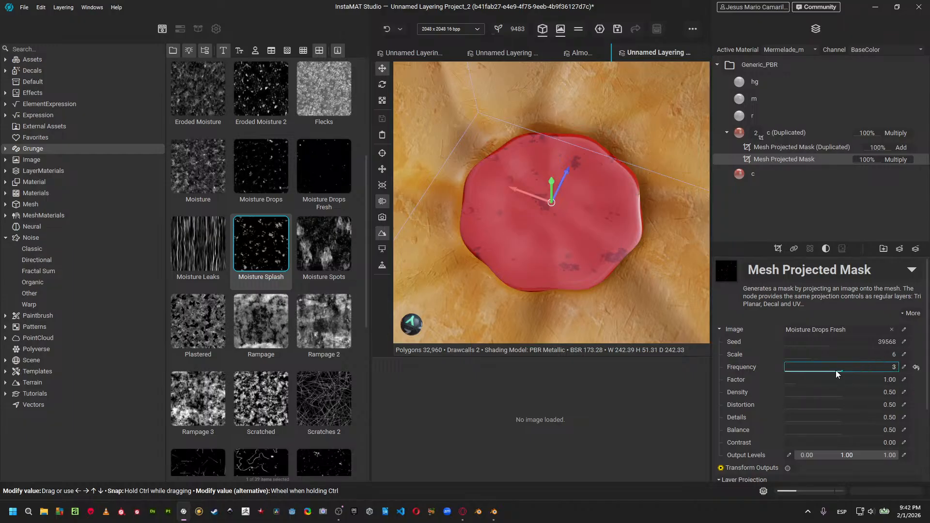
click(852, 355)
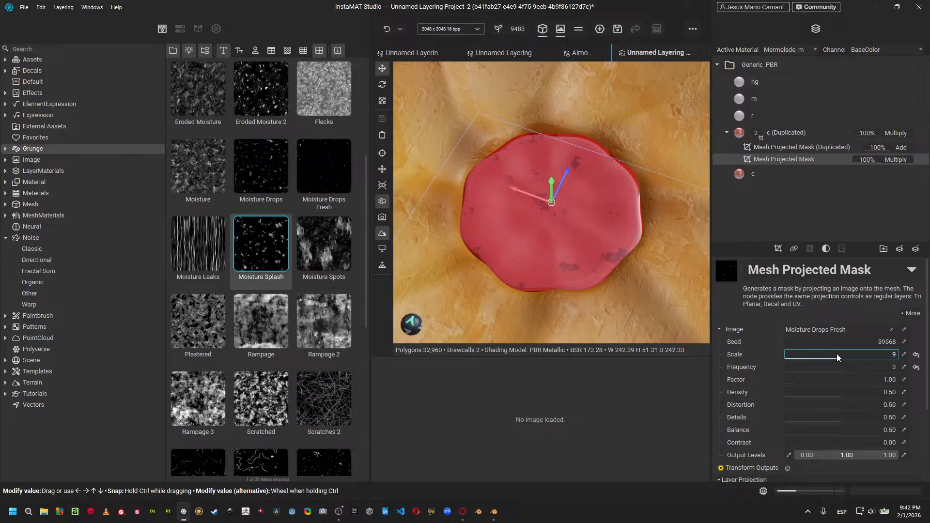
click(847, 353)
click(839, 354)
click(871, 393)
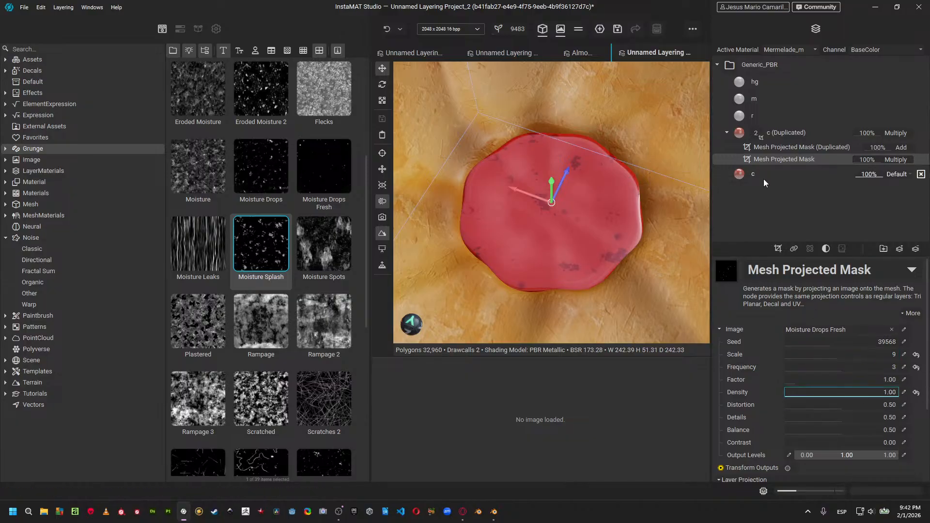
drag(824, 431, 790, 430)
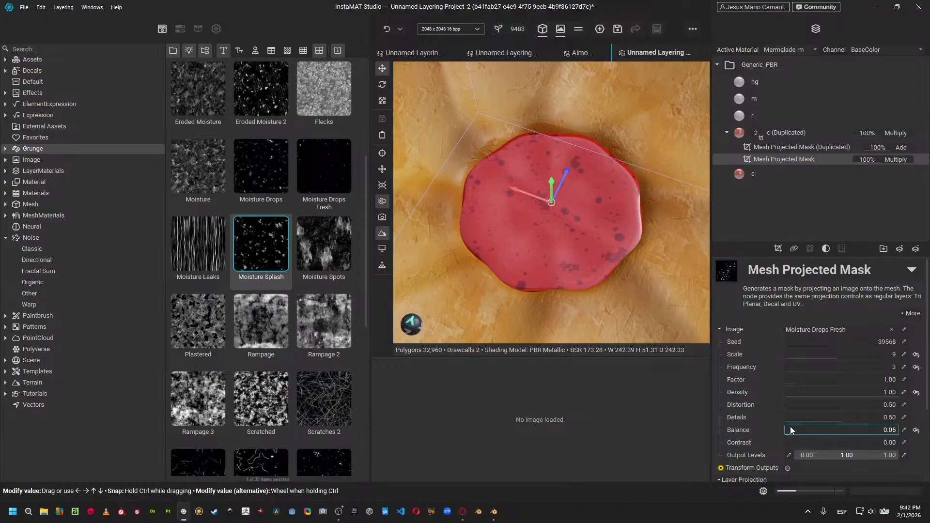
Add a Blur filter above the duplicated projected mask and set its intensity to 10%.
click(776, 145)
click(827, 248)
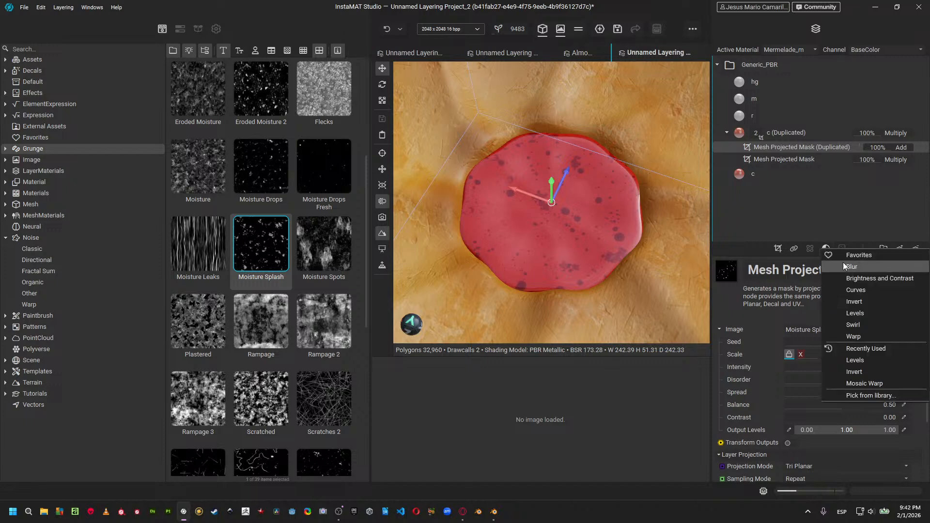
click(872, 272)
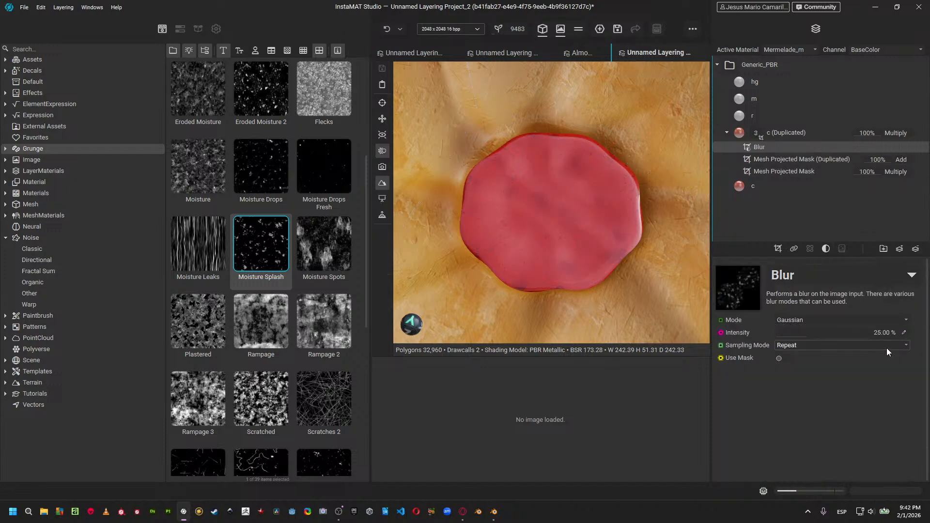
click(903, 333)
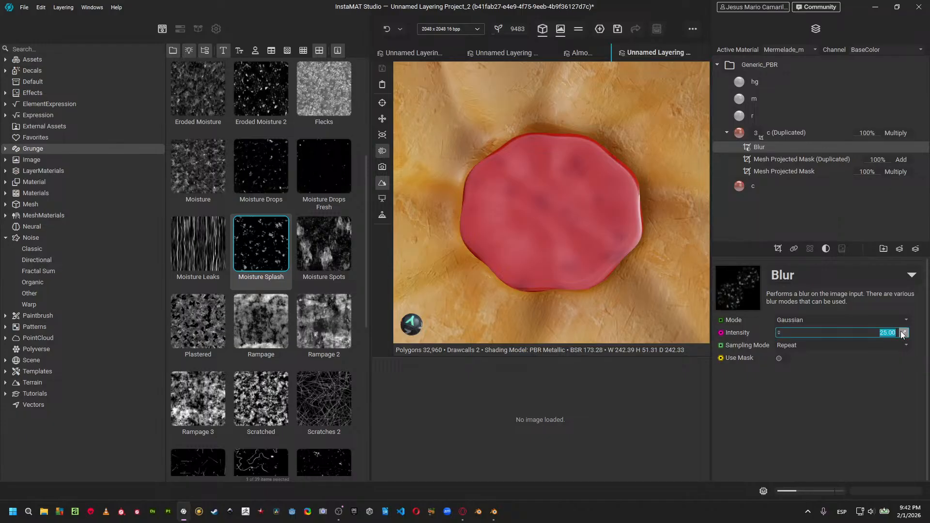
text(10)
key(Return)
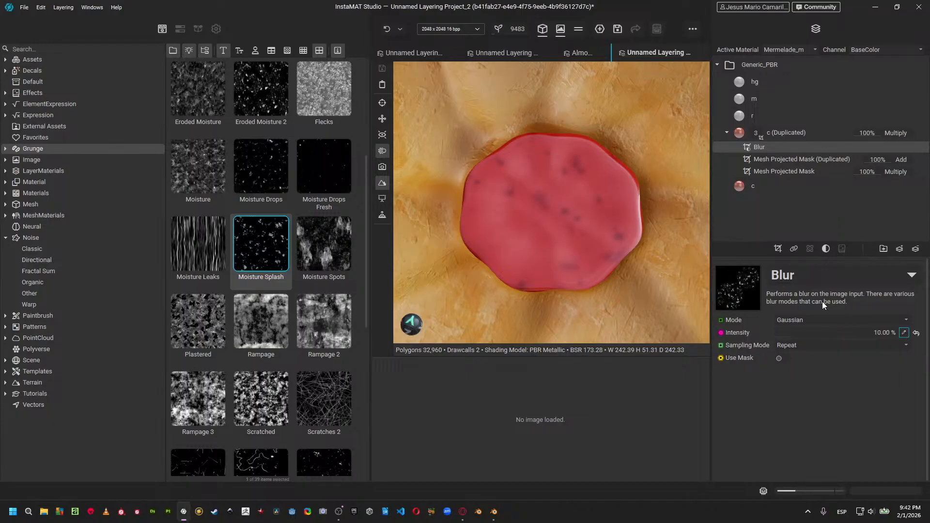
Set the Moisture Splash mask's scale to 4, spread to 0.58 and balance to 0.75.
click(785, 163)
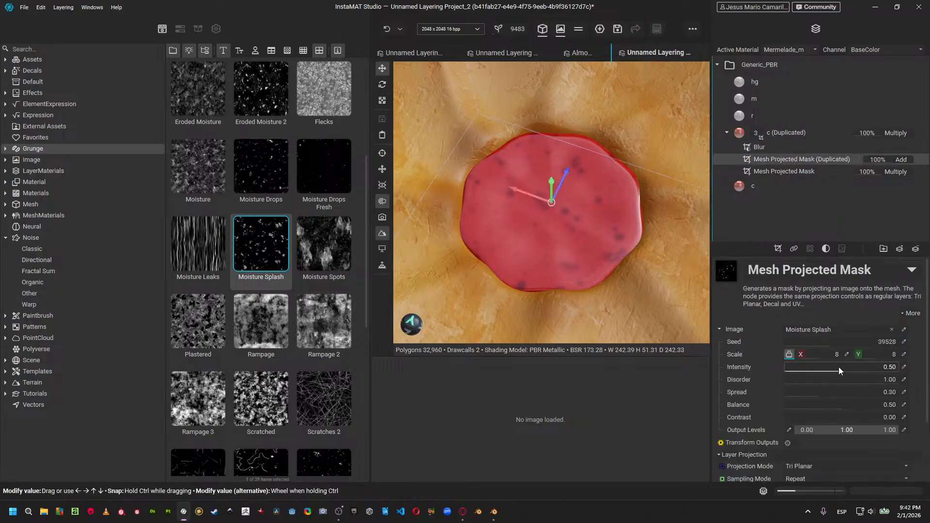
click(839, 355)
text(4)
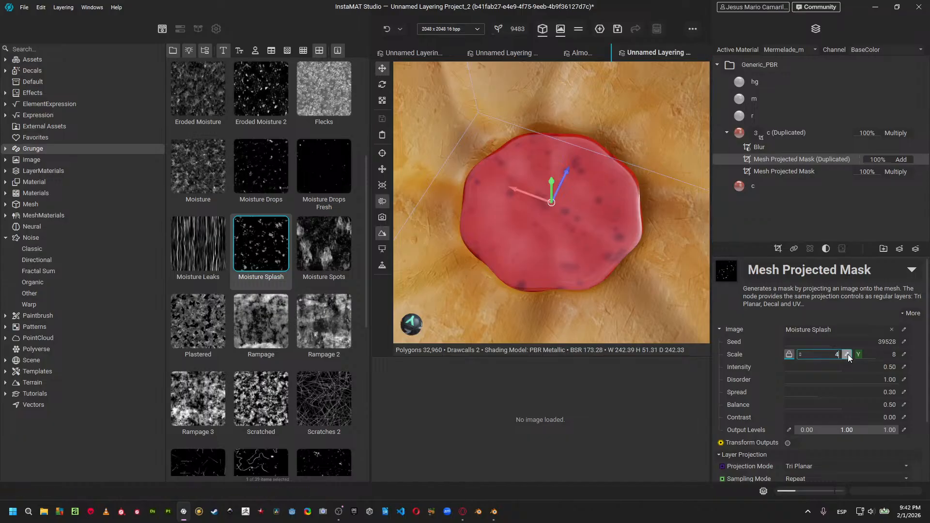
key(Return)
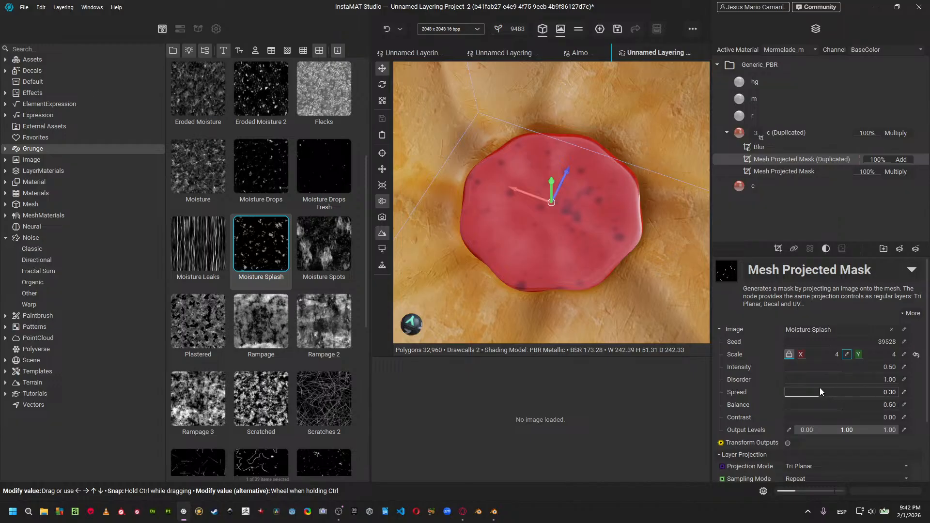
drag(830, 393, 883, 409)
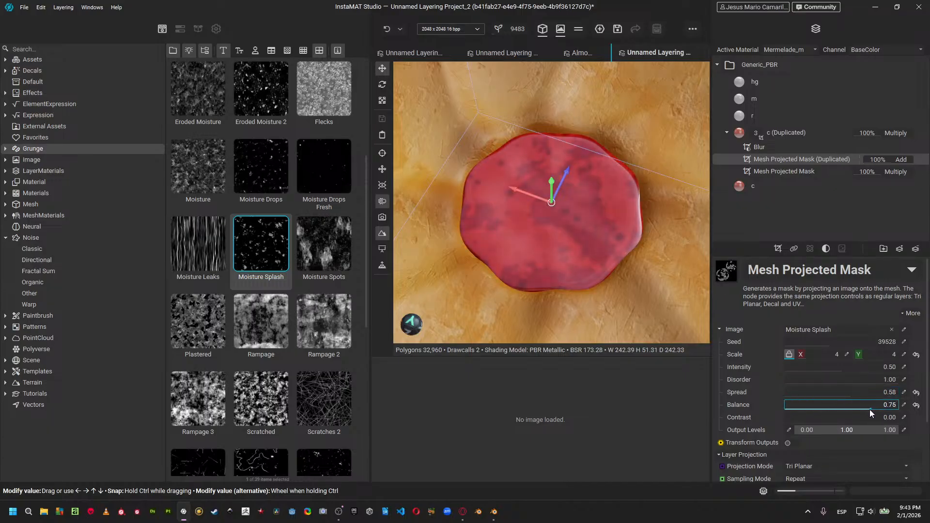
scroll(627, 242, down, 5)
alt+drag(627, 243, 596, 226)
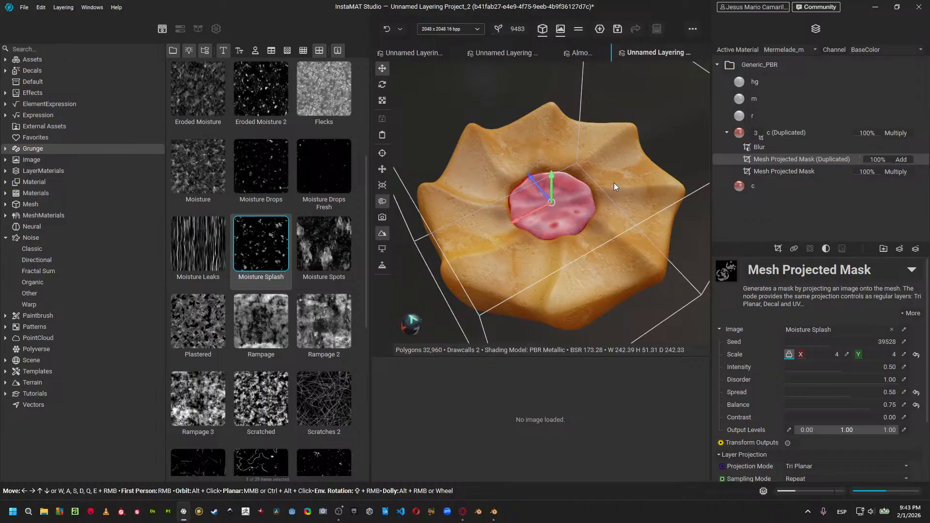
Save the project and open the export settings for image and data outputs.
key(ctrl+s)
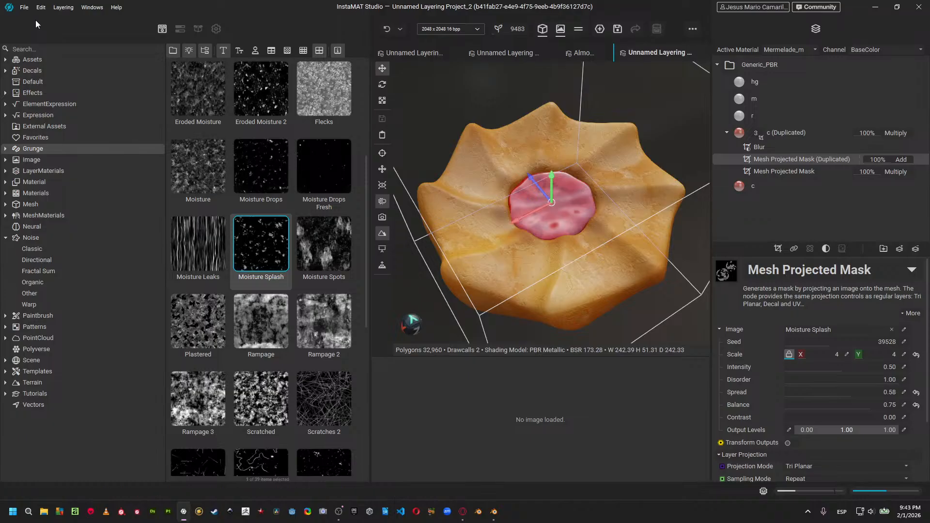
click(41, 7)
click(25, 7)
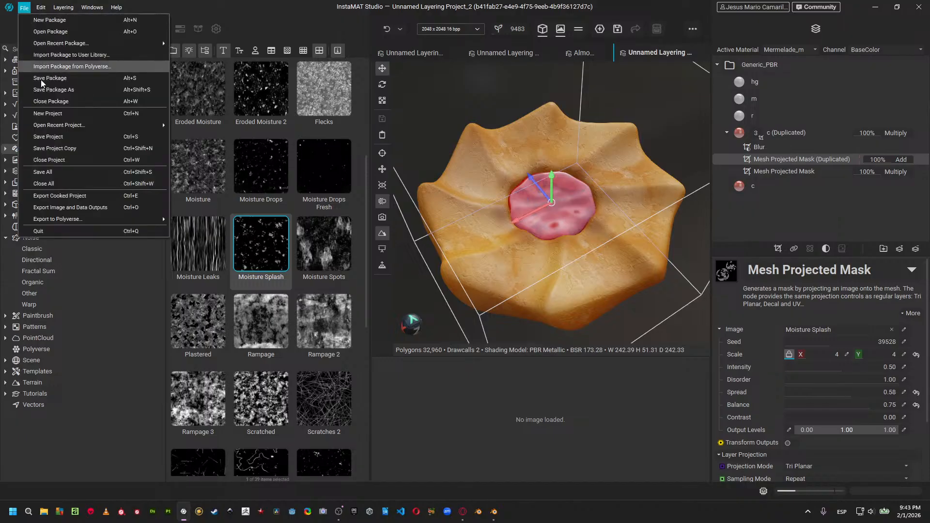
click(58, 209)
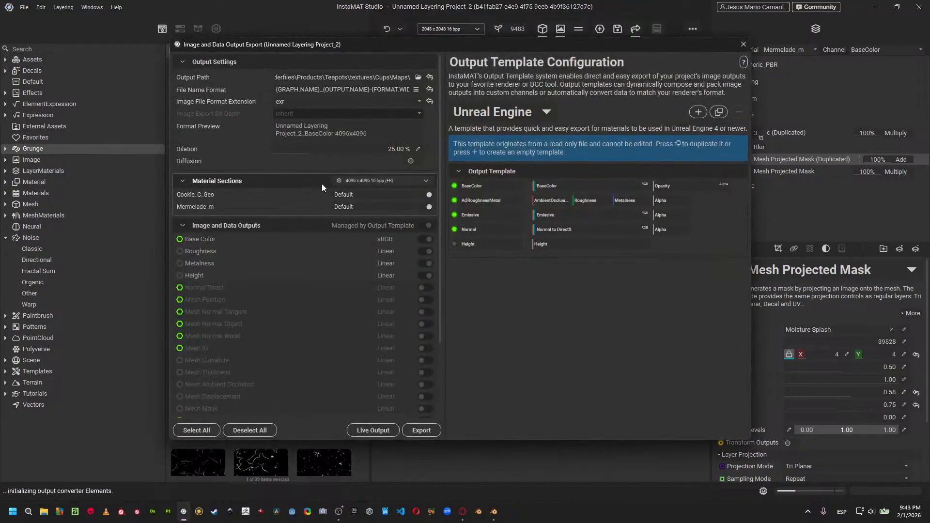
Browse for the export output path, create a folder named Maps inside Cookies, and open it.
click(416, 77)
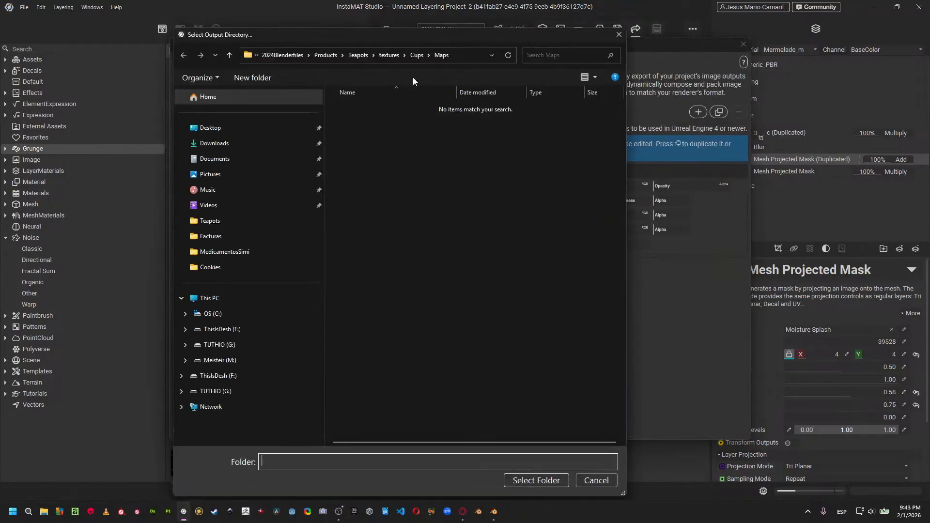
click(238, 266)
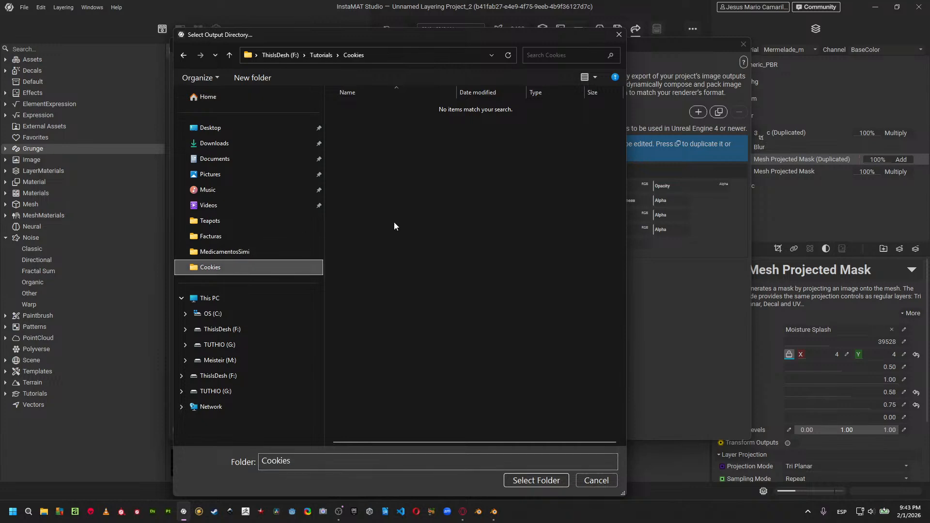
click(268, 80)
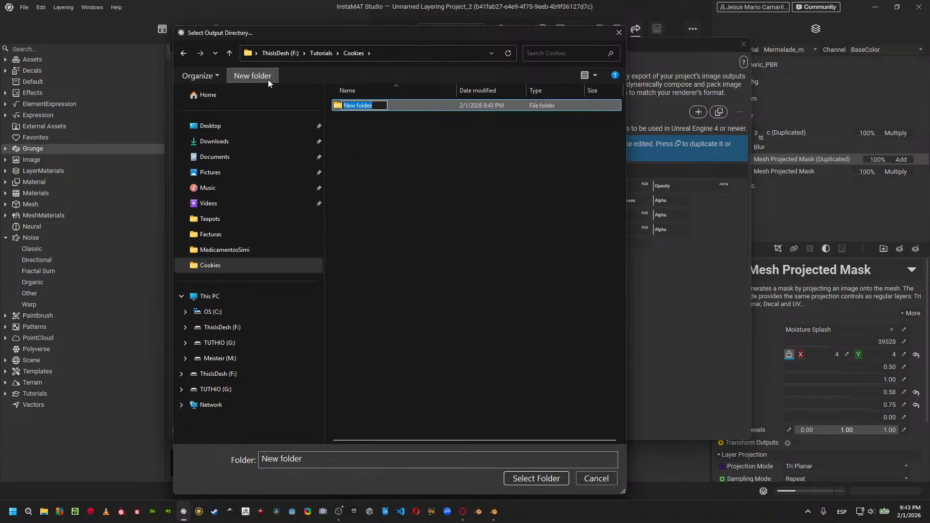
text(Maps)
key(Return)
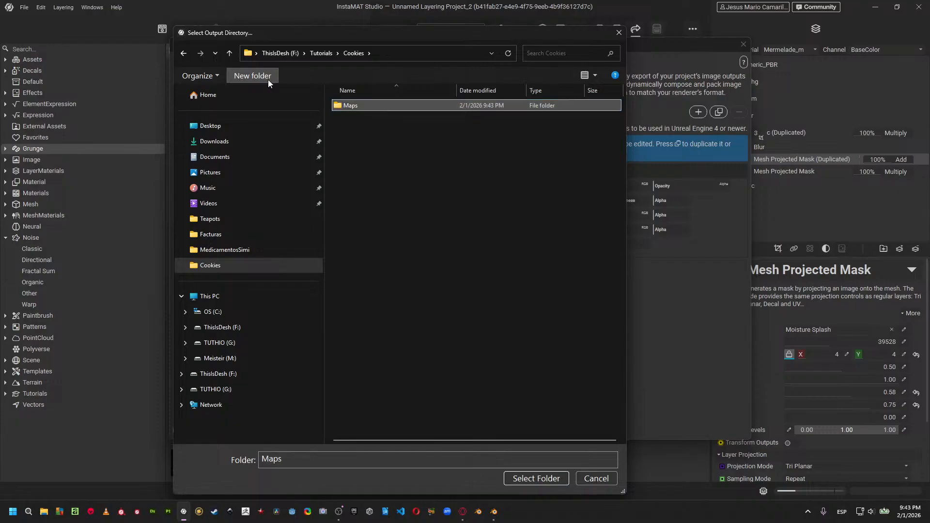
double_click(385, 103)
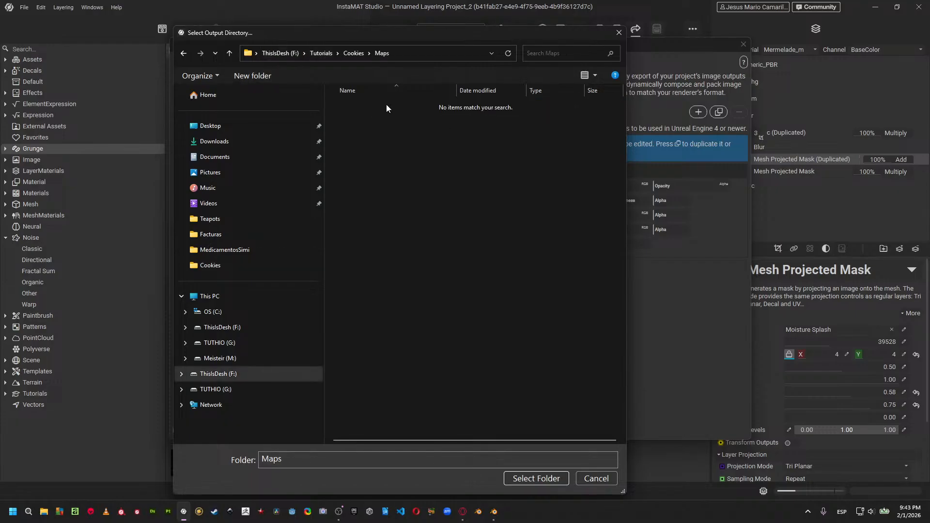
Create two subfolders in Maps named MermeladecookieMaps and ChocolatecookieMaps.
click(263, 80)
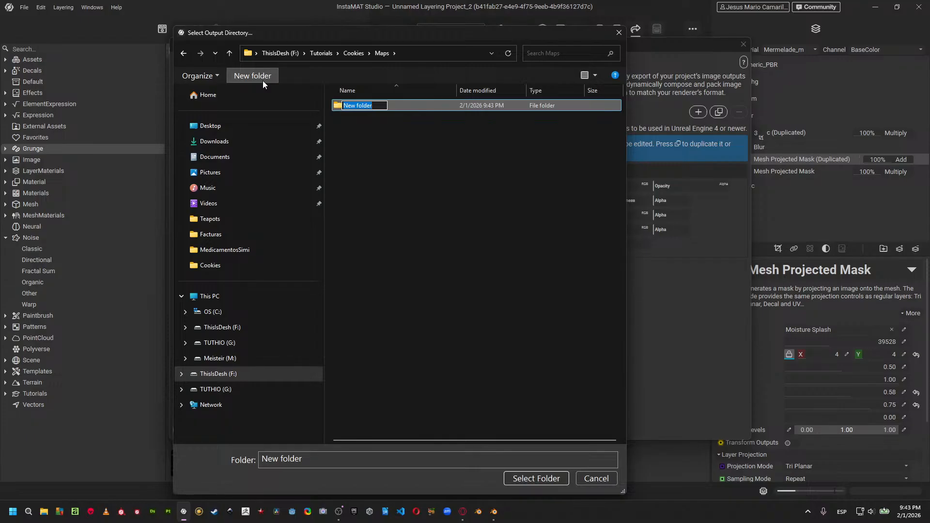
text(MermeladecookieMaps)
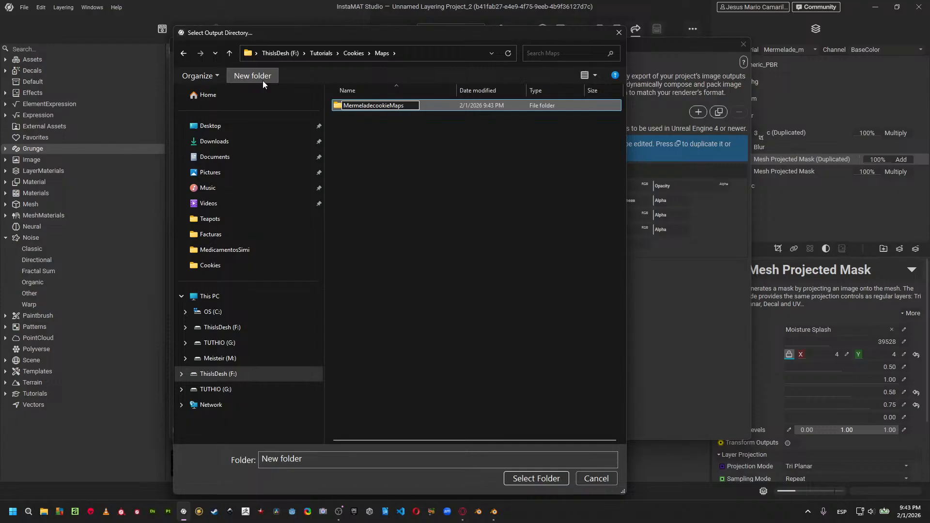
key(Return)
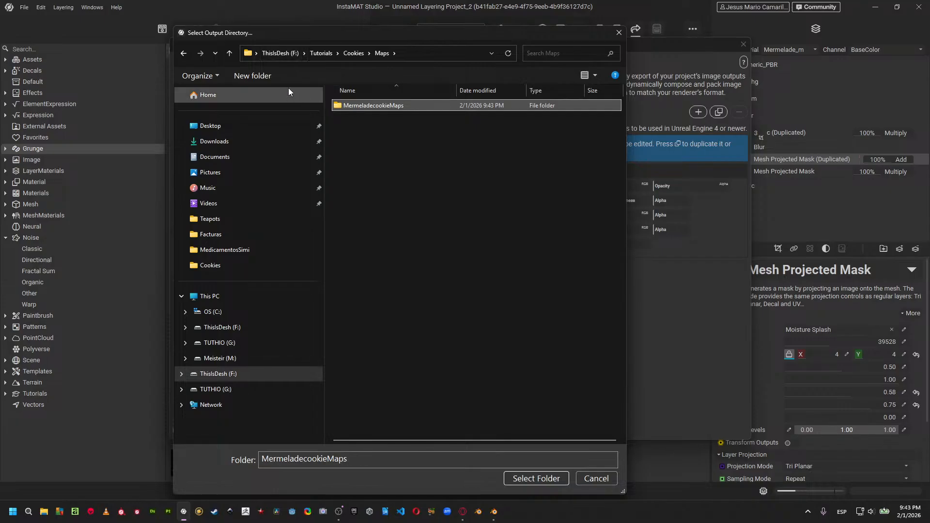
click(268, 77)
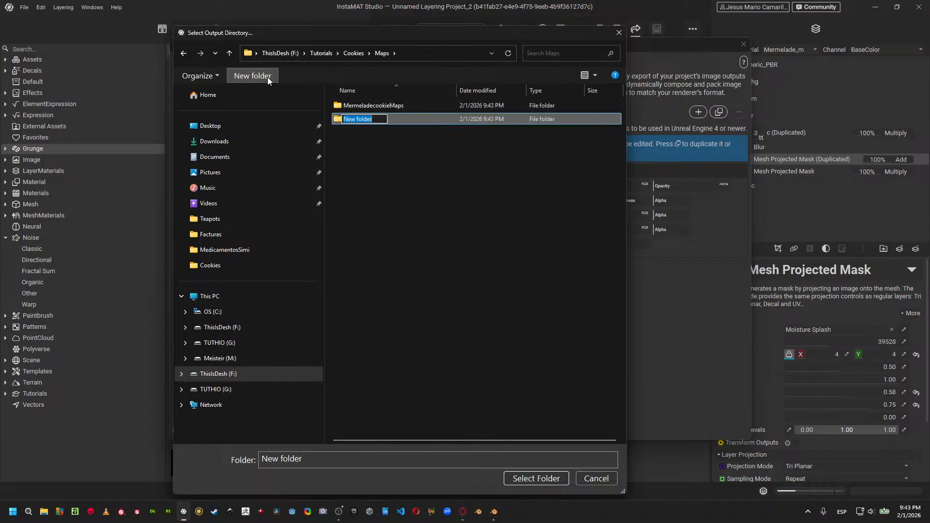
text(Chocolatecook)
text(ieMaps)
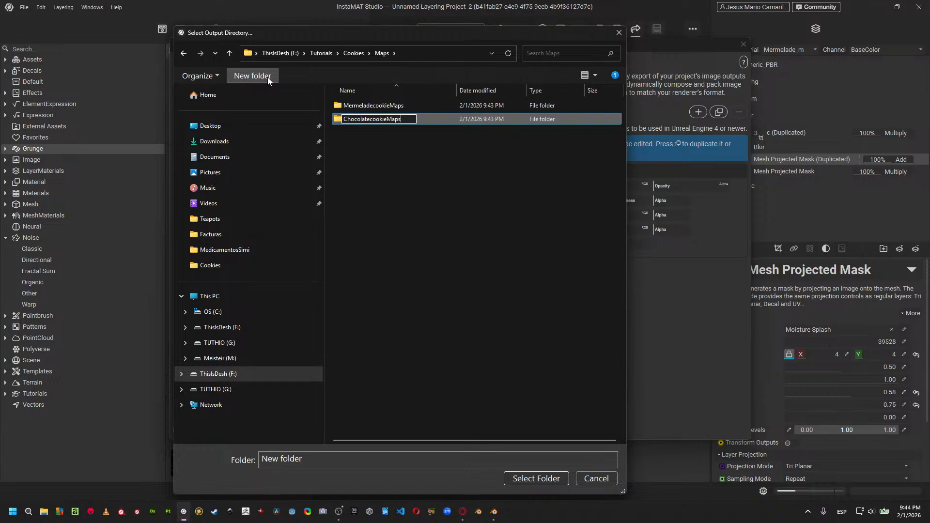
key(Return)
Add two more subfolders to Maps named StarbuttercookieMaps and AlmondCookieMaps.
click(263, 76)
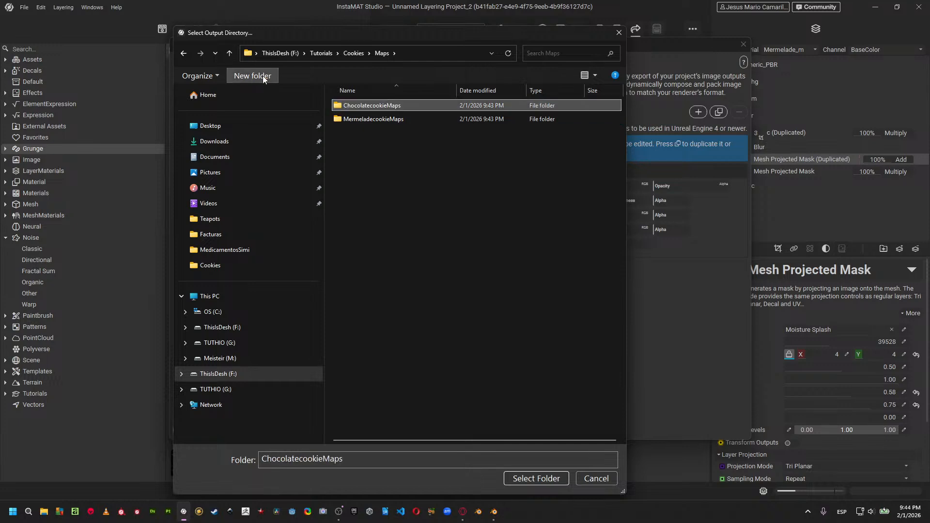
text(Starbuu)
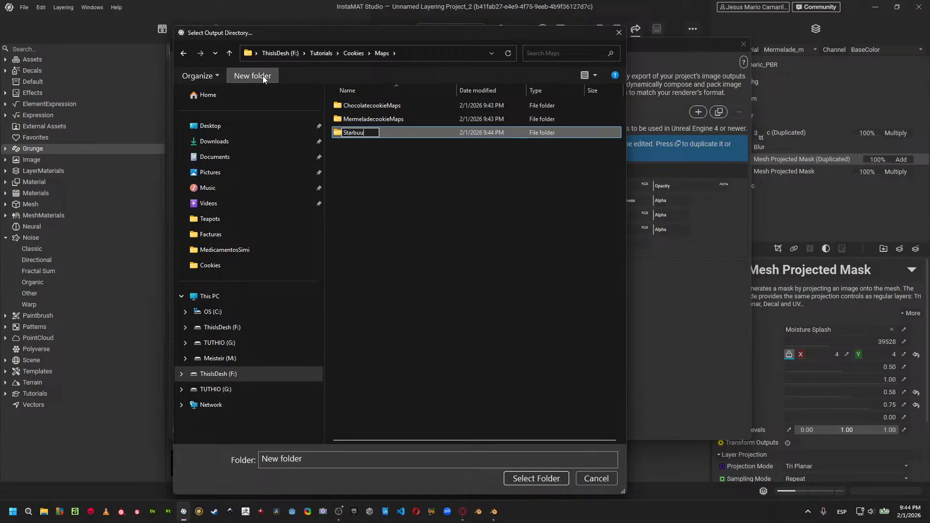
key(BackSpace)
text(ttercookieMaps)
key(Return)
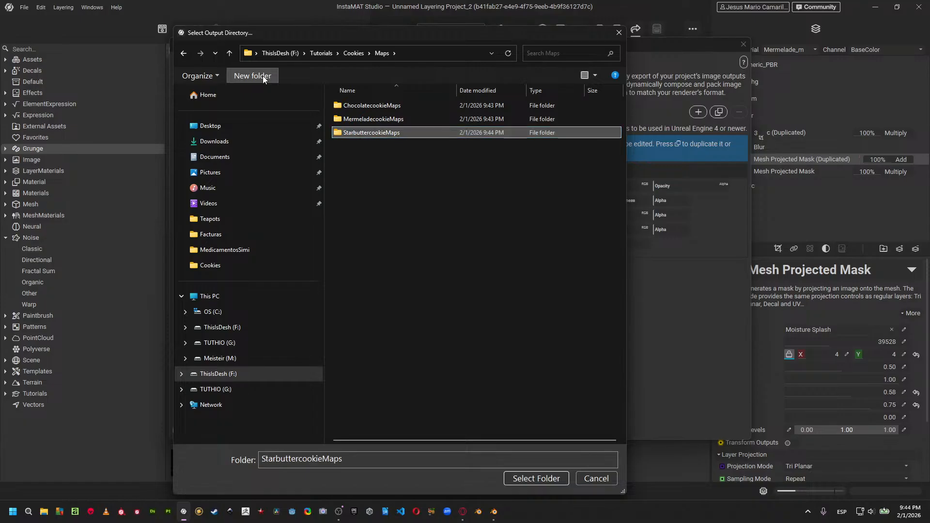
click(246, 77)
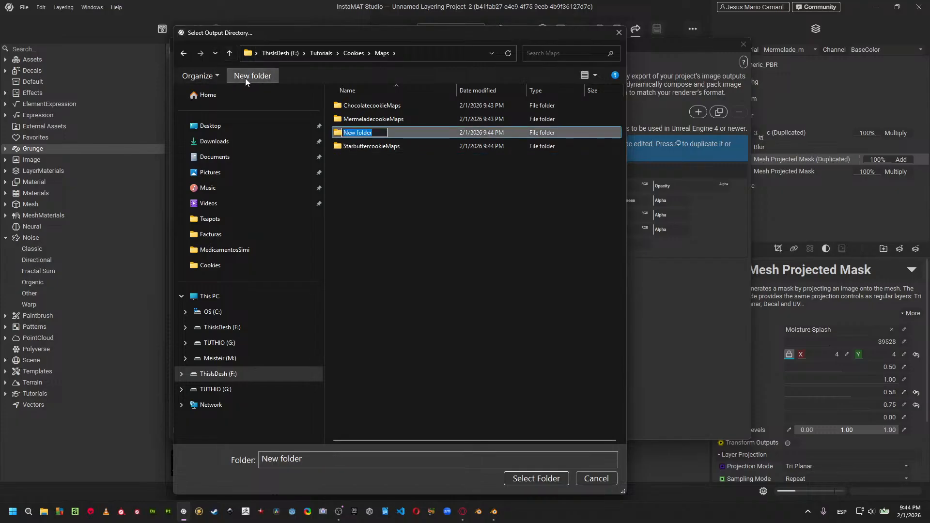
text(AlmondCookieMaps)
key(Return)
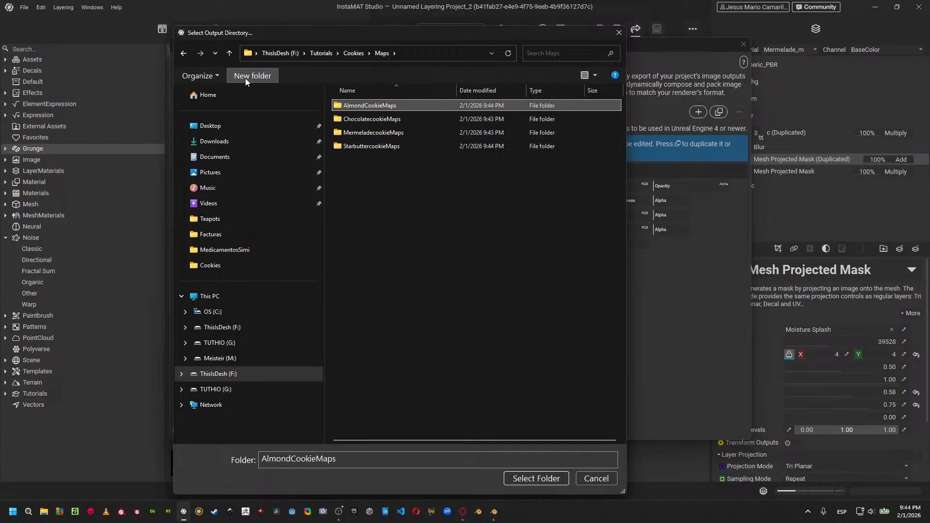
Choose the MermeladecookieMaps folder as the output directory for the marmalade cookie export.
double_click(363, 133)
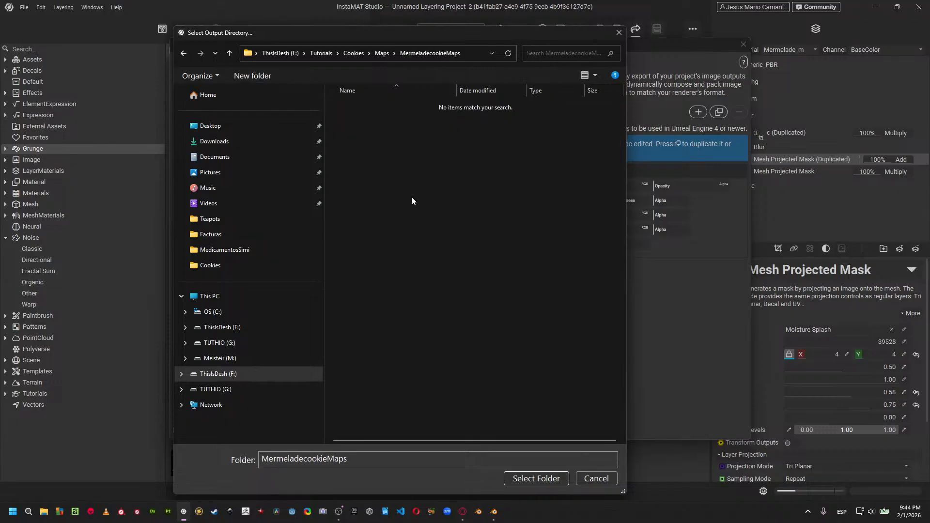
click(517, 481)
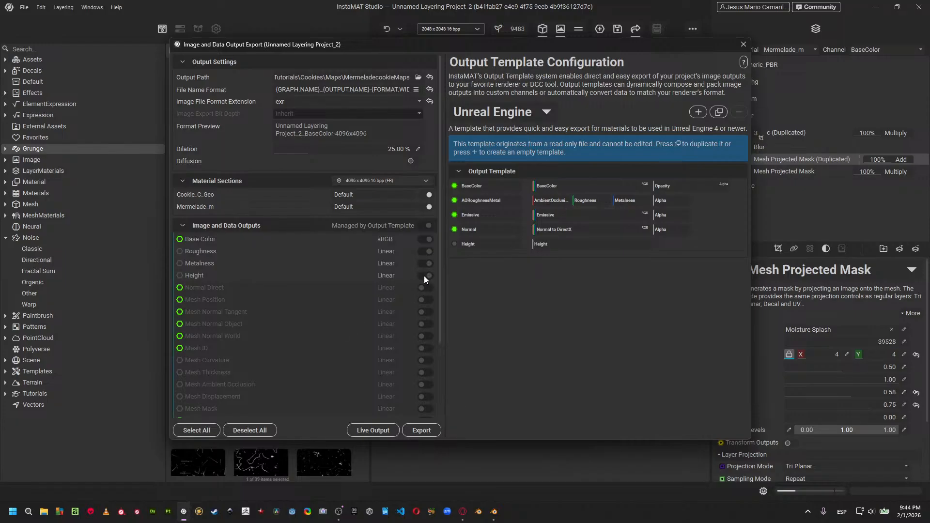
mouse_move(423, 275)
mouse_down()
mouse_move(447, 274)
mouse_move(414, 275)
mouse_up()
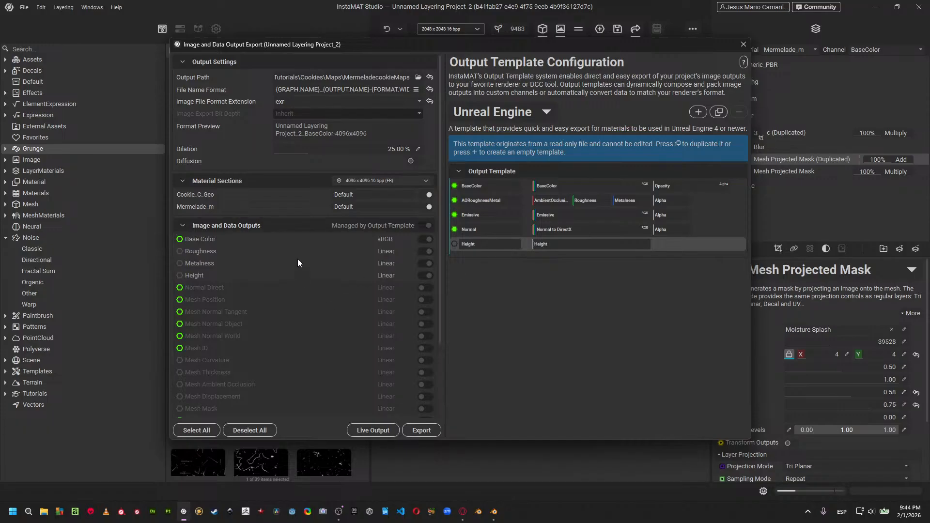
Try a custom export resolution of 2048 for the material sections and restore it to 4096 × 4096.
click(373, 181)
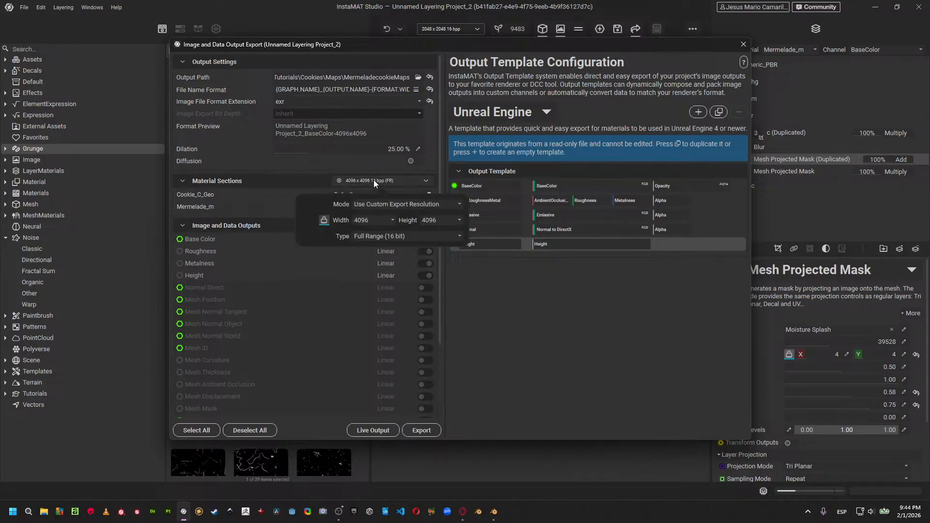
click(377, 220)
click(382, 212)
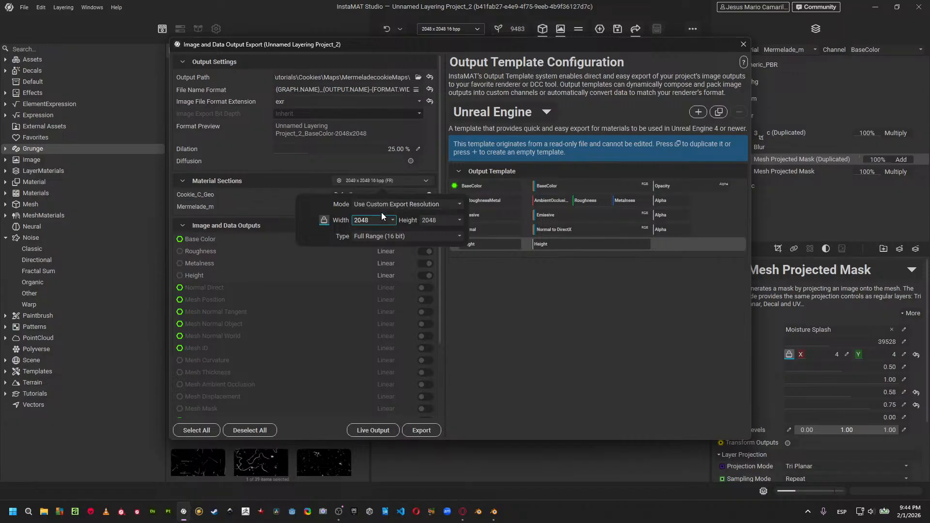
click(375, 218)
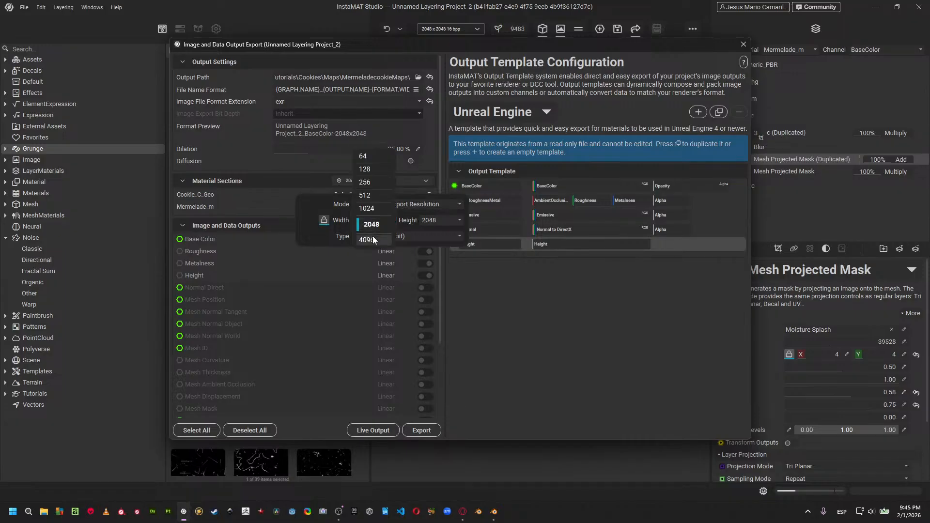
click(370, 239)
click(460, 291)
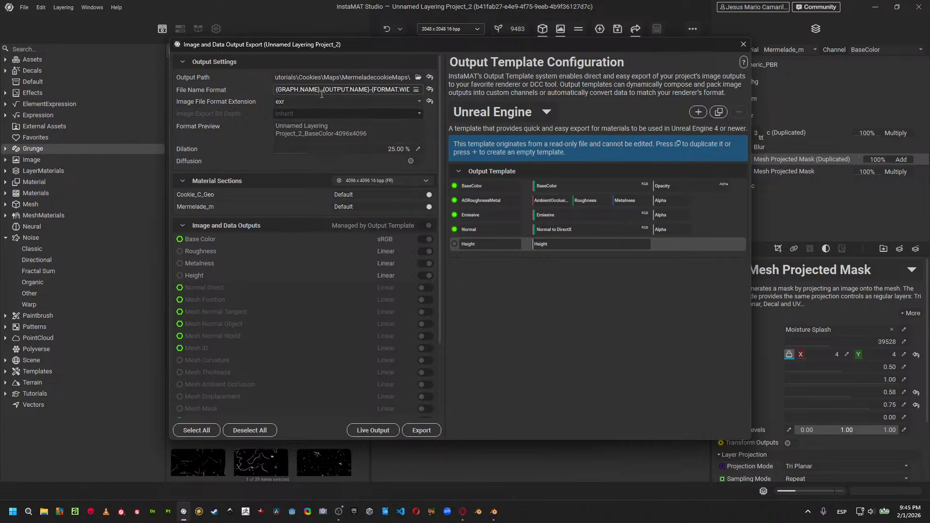
Export the marmalade cookie's texture maps as EXR with the Unreal Engine template and close the export settings.
click(418, 430)
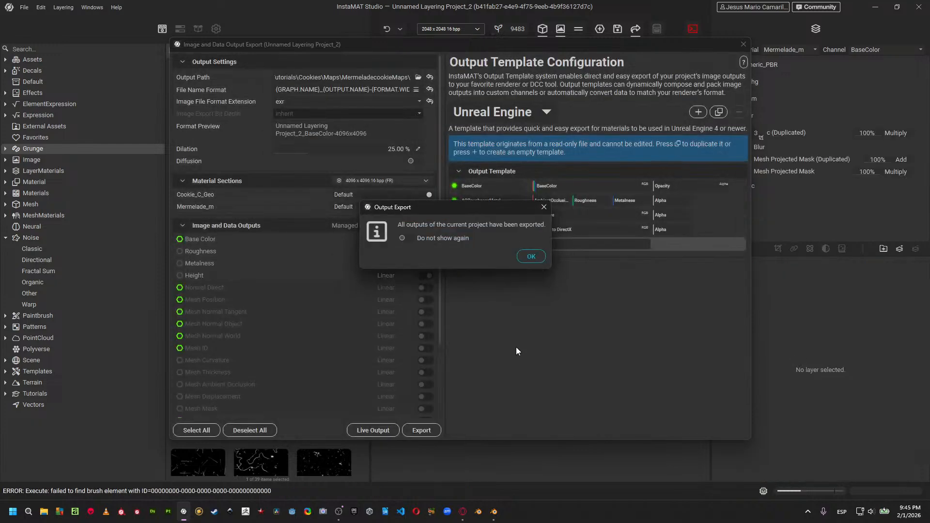
click(531, 256)
click(743, 47)
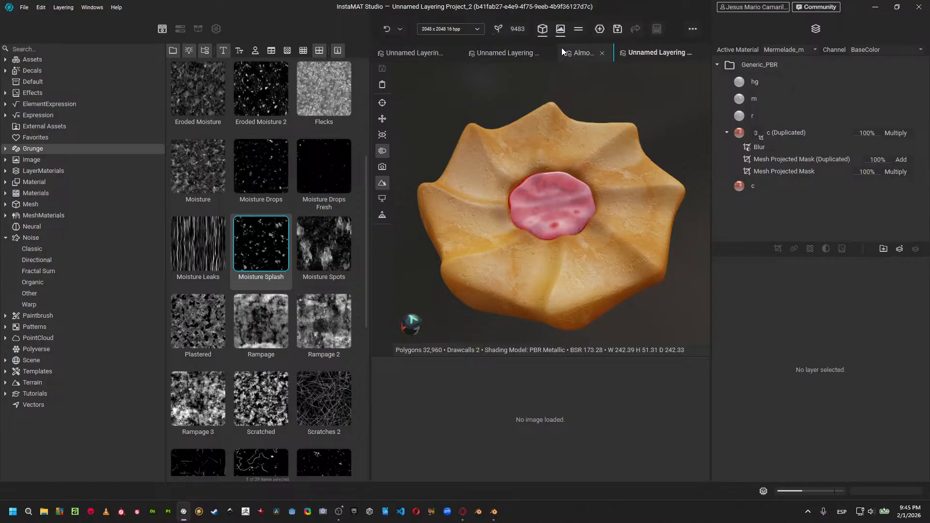
Export the AlmondCookie project's image outputs to the AlmondCookieMaps folder inside Cookies/Maps.
click(585, 53)
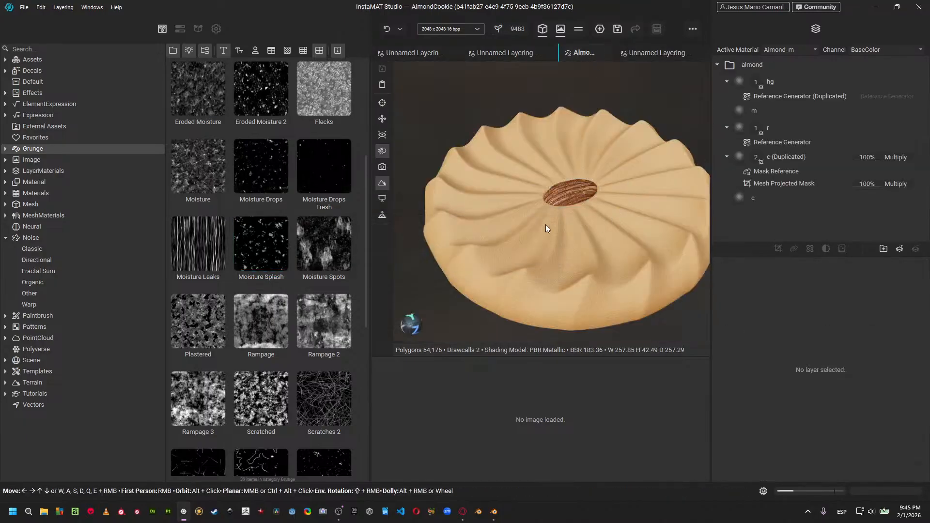
click(24, 8)
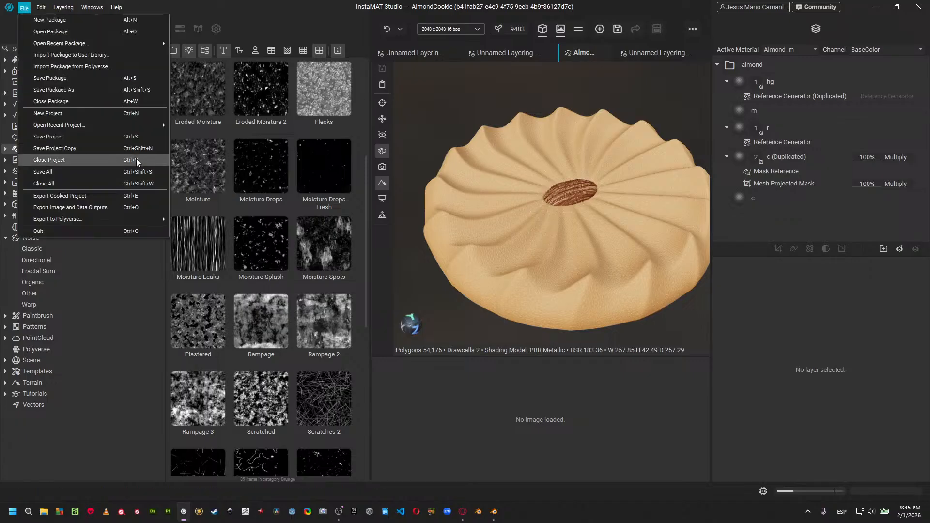
click(131, 208)
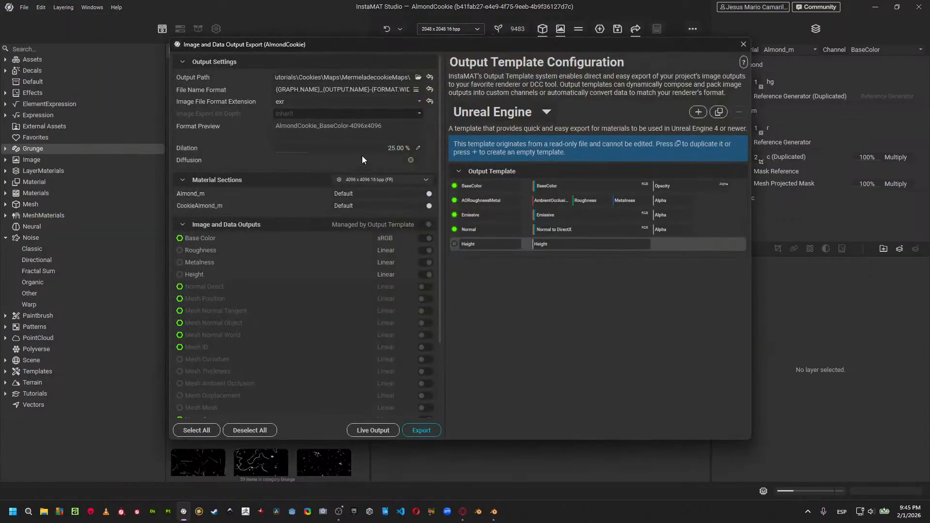
click(418, 82)
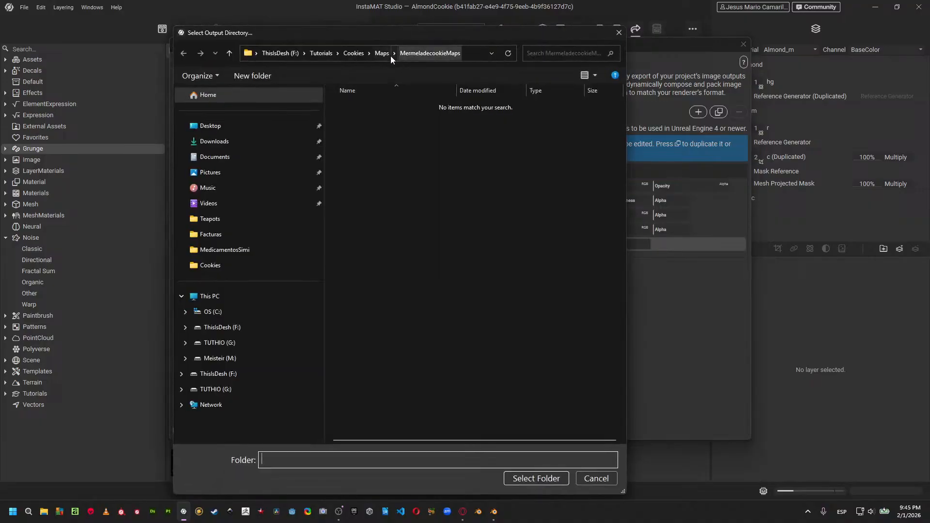
click(388, 53)
double_click(380, 97)
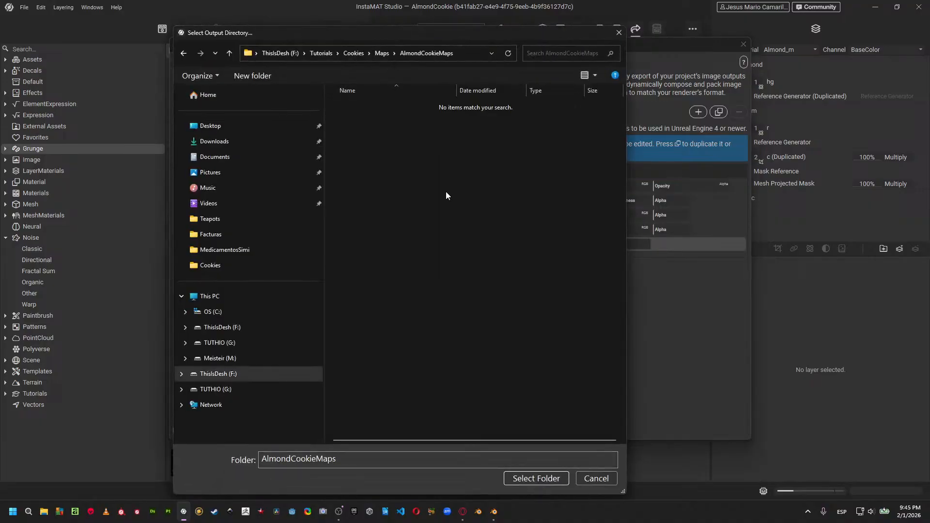
click(533, 478)
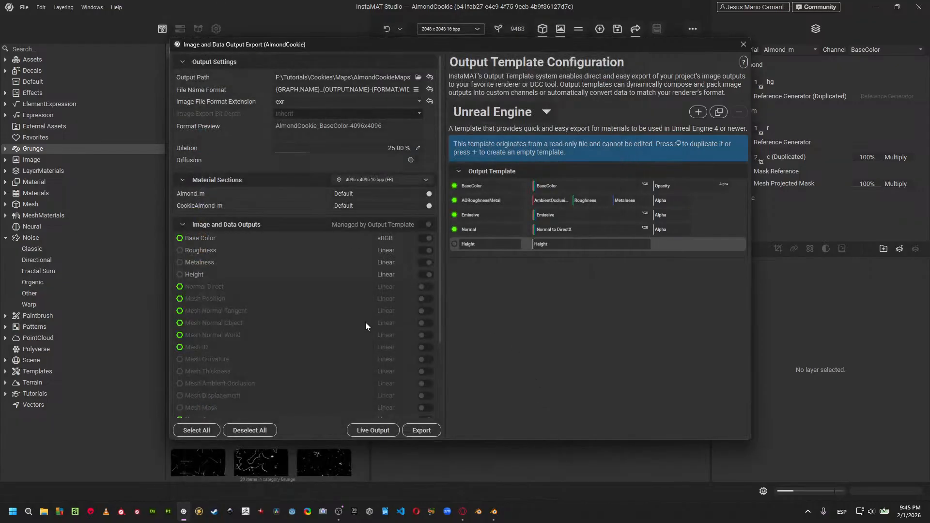
click(421, 431)
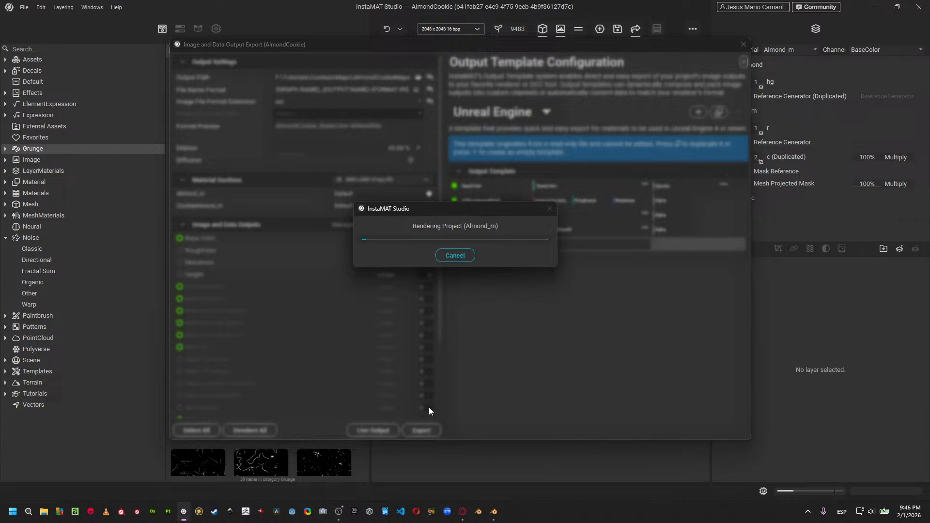
Switch to File Explorer and open Cookies/Maps/MermeladecookieMaps to check the exported texture files.
click(47, 512)
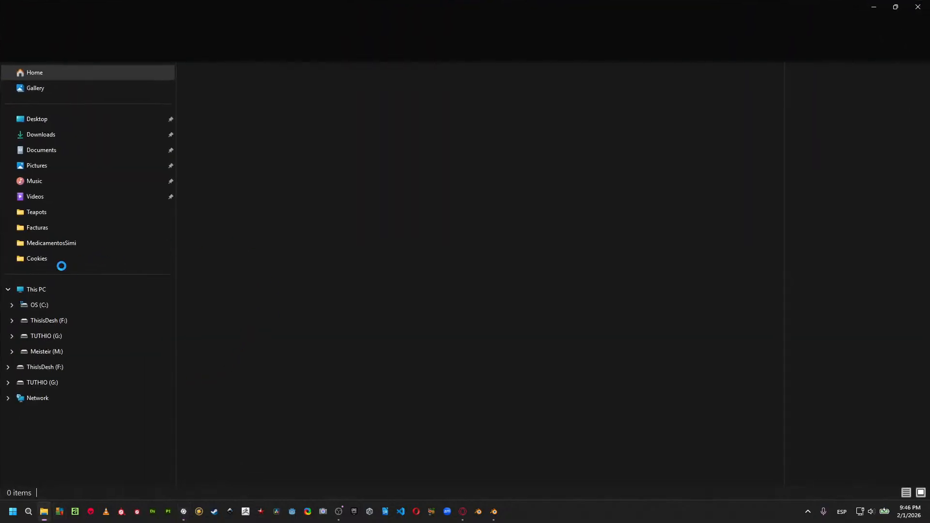
click(55, 258)
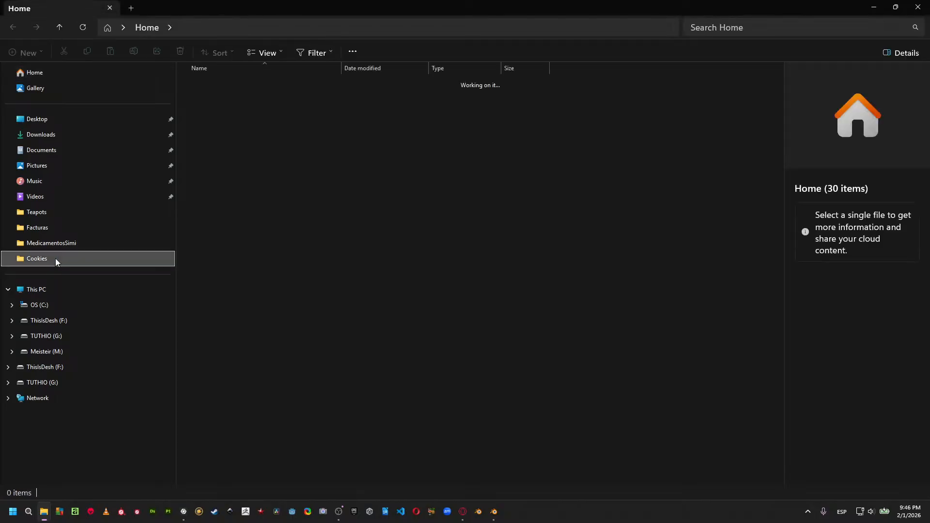
double_click(237, 86)
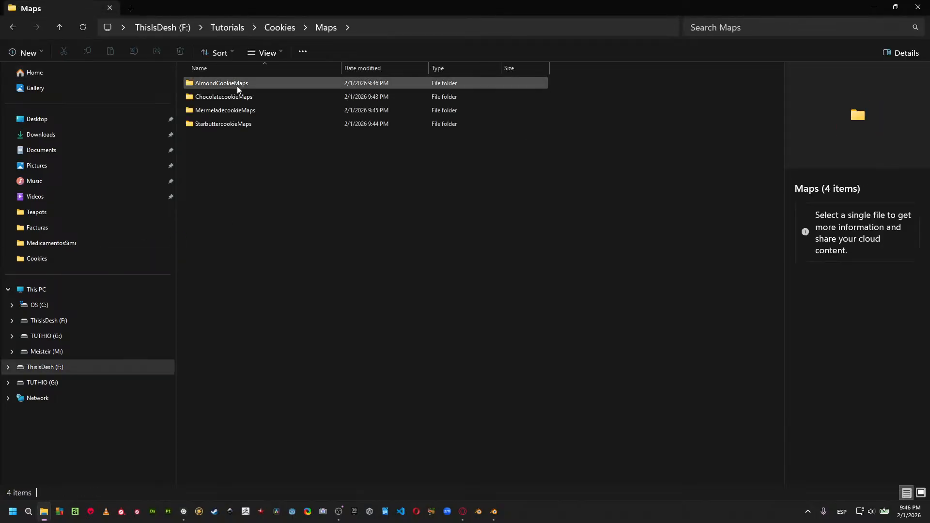
double_click(232, 110)
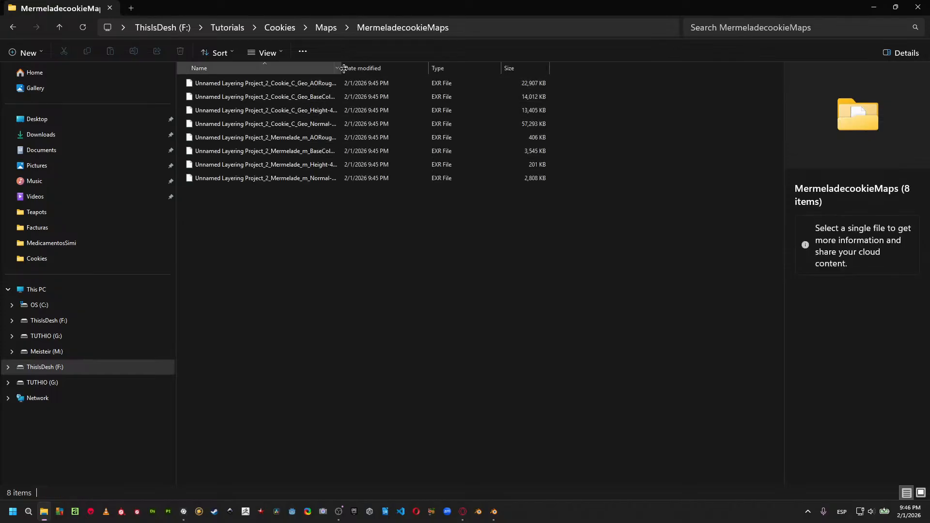
Widen the Name column to read the full names of the exported EXR files, and return to InstaMAT Studio.
drag(341, 69, 480, 70)
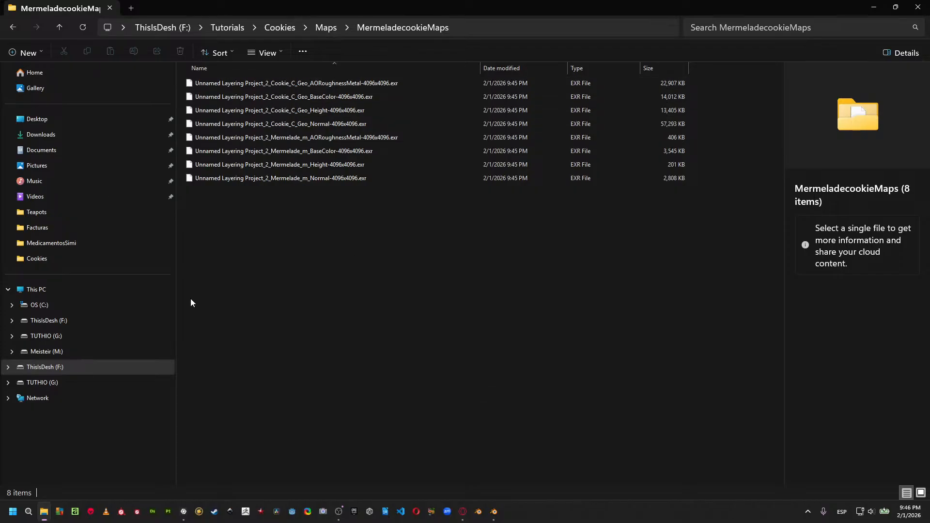
click(184, 511)
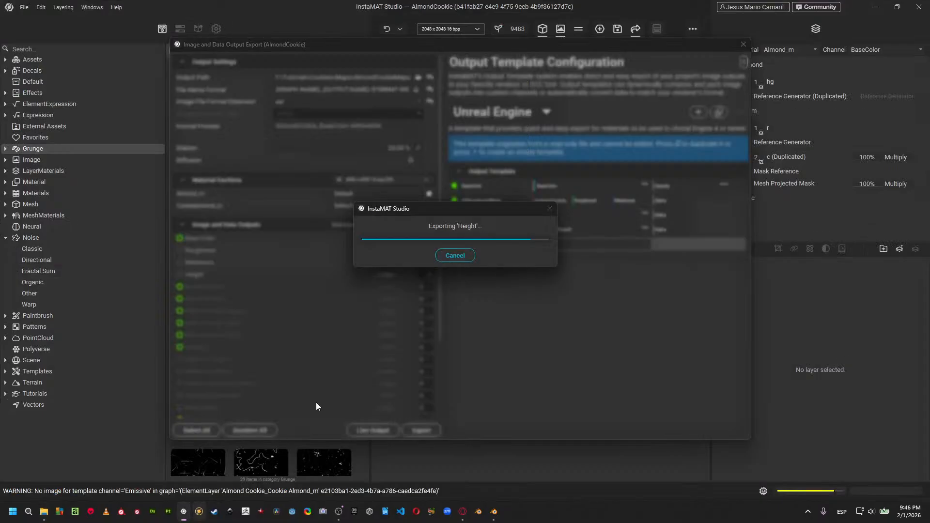
Switch to Blender and hide every object except the selected Cookie_C_Geo and MermeladeCookie_C_Geo.
click(494, 512)
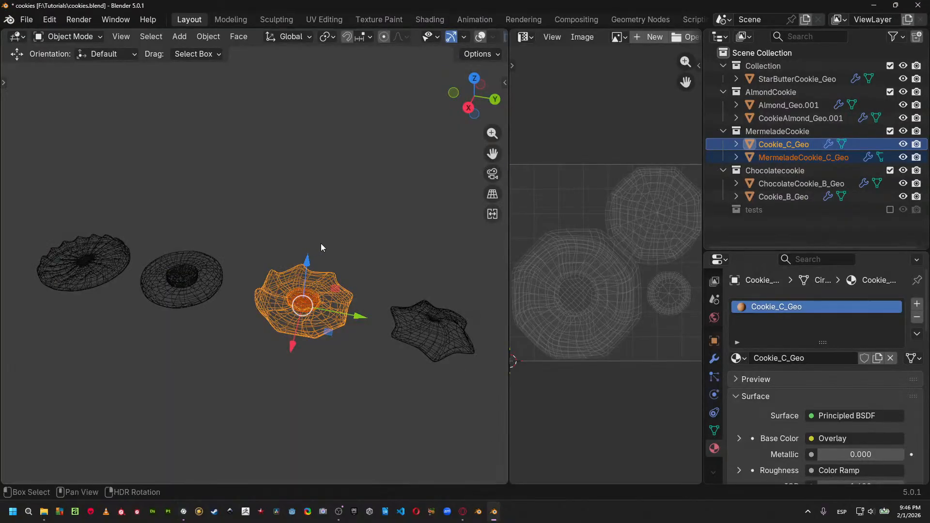
key(shift+h)
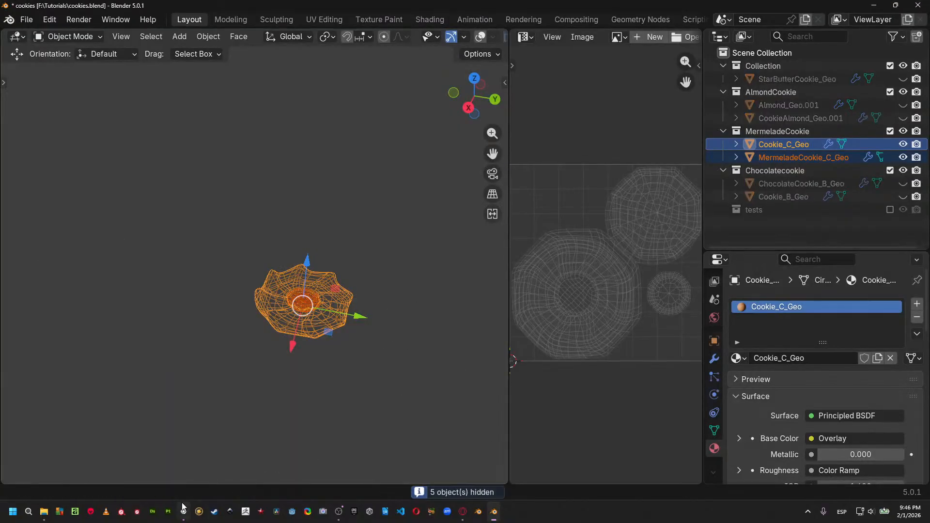
Return to InstaMAT Studio, acknowledge the AlmondCookie export and close its export settings.
key(alt+Tab)
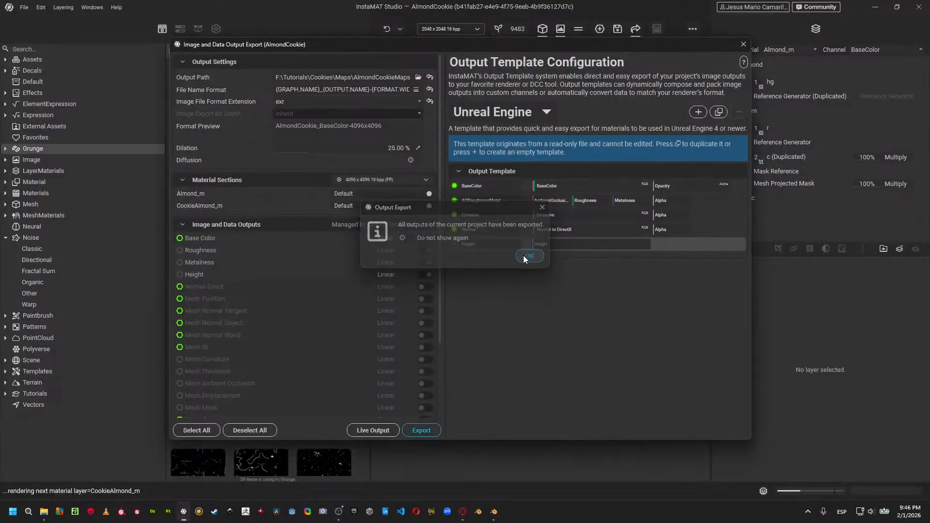
click(524, 256)
click(744, 44)
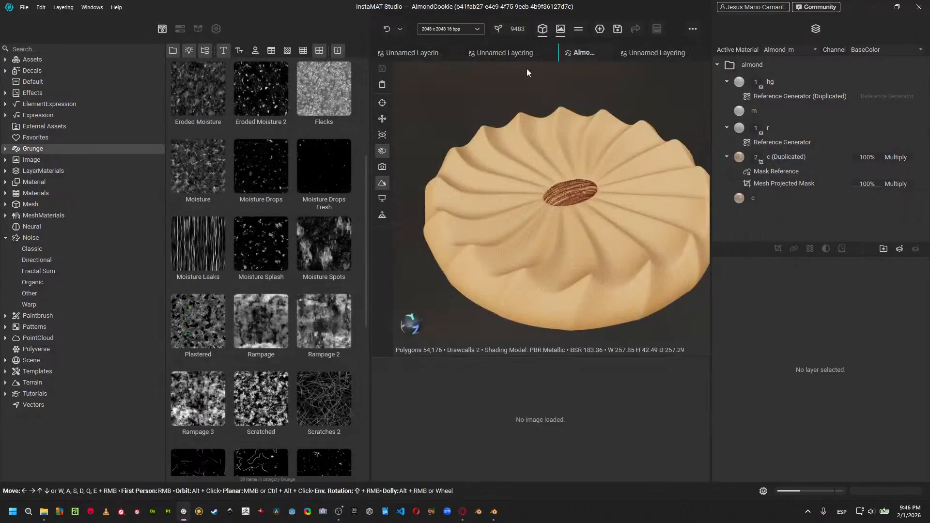
Export the star butter cookie project's image outputs to the StarbuttercookieMaps folder inside Cookies/Maps.
click(517, 53)
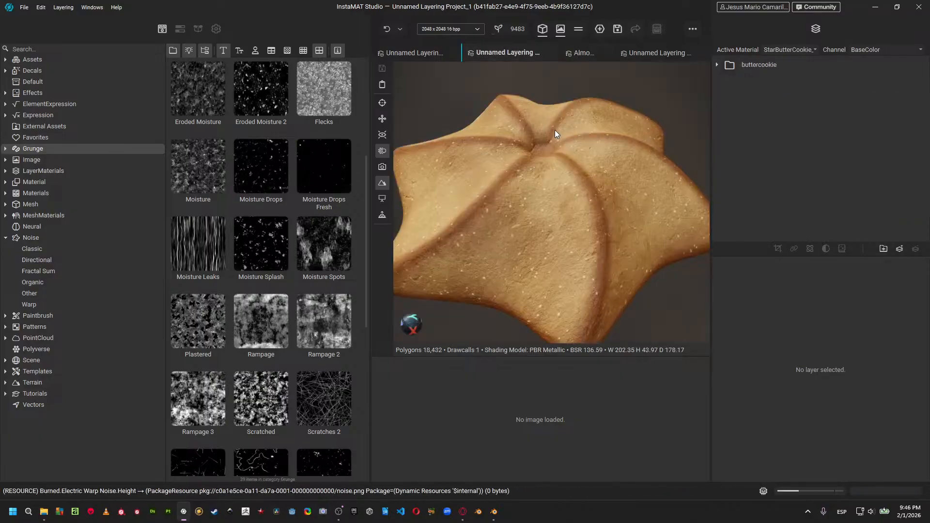
click(24, 8)
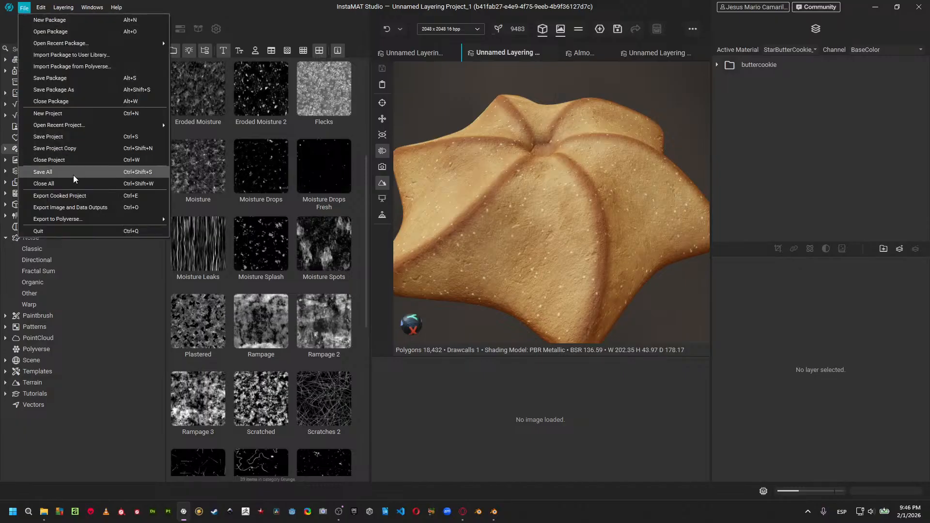
click(111, 208)
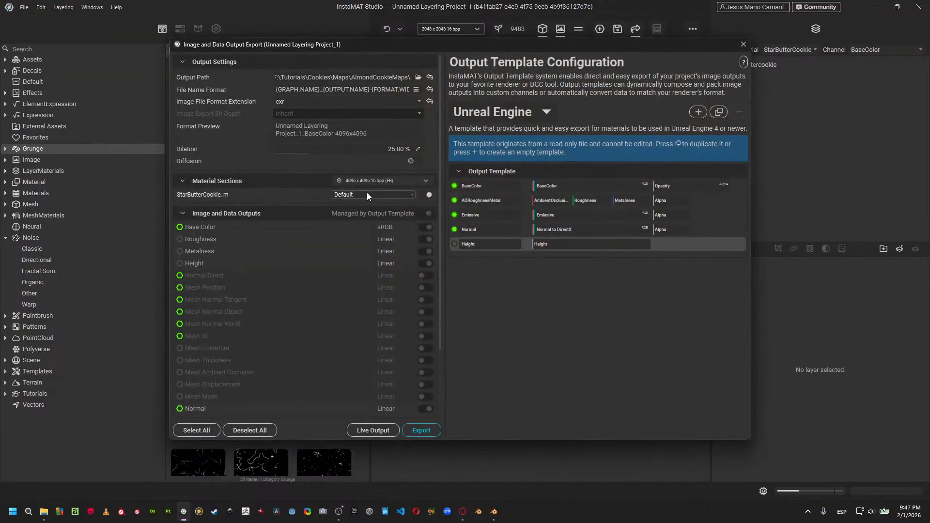
click(419, 77)
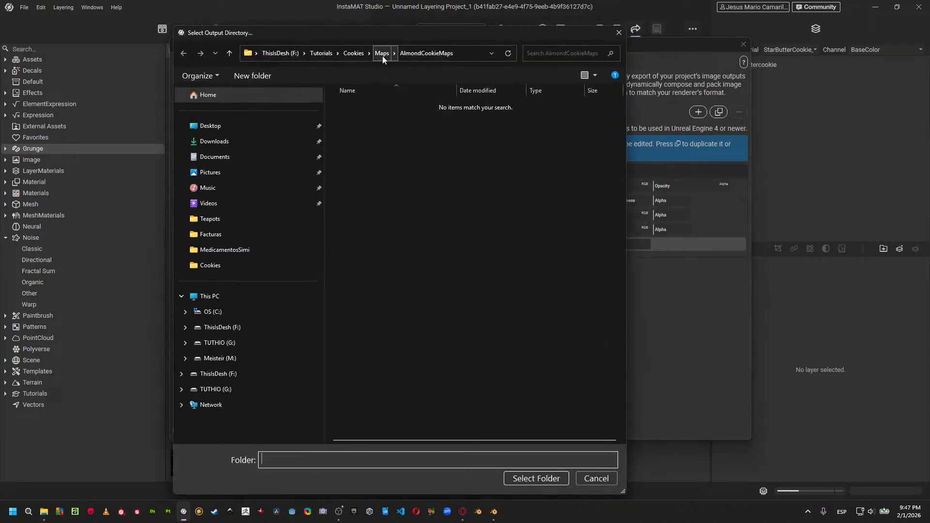
click(383, 54)
click(366, 145)
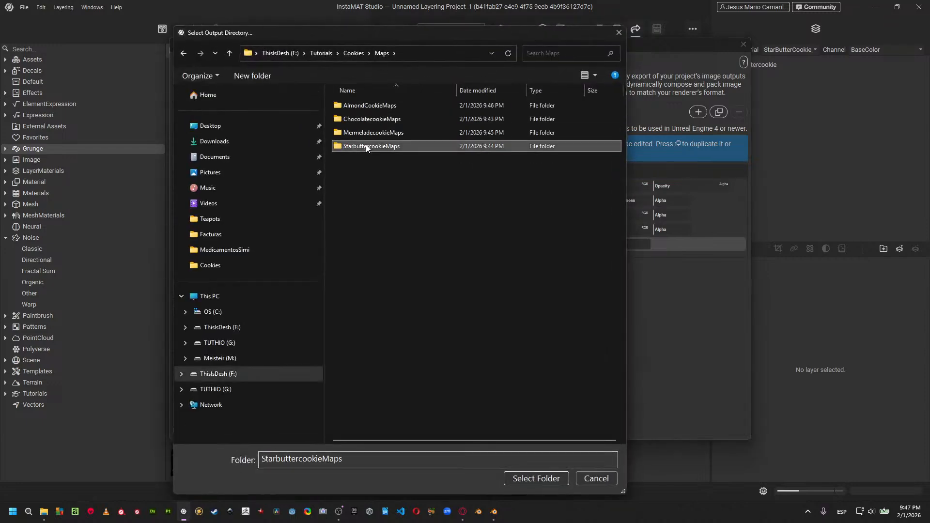
double_click(366, 145)
click(536, 479)
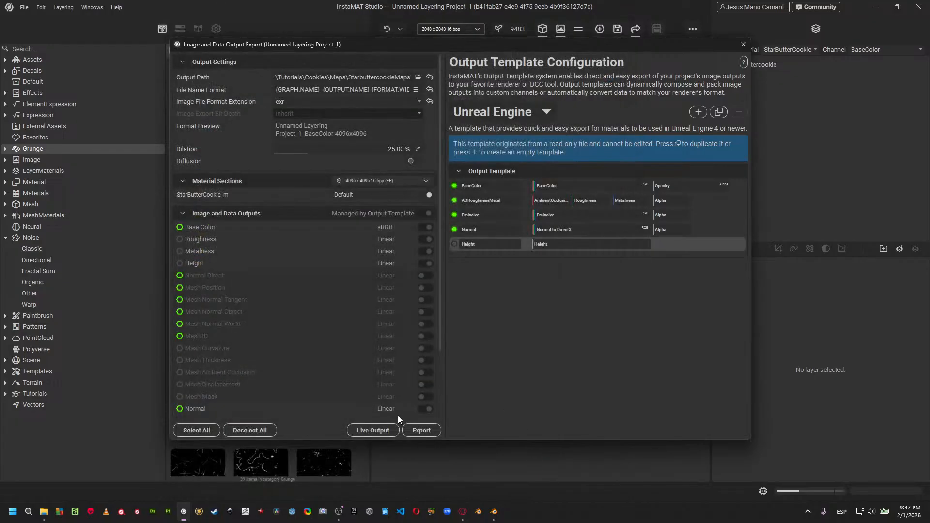
click(411, 431)
Switch to Blender, inspect the marmalade cookie's original material in Rendered shading and return to wireframe display.
key(super+Tab)
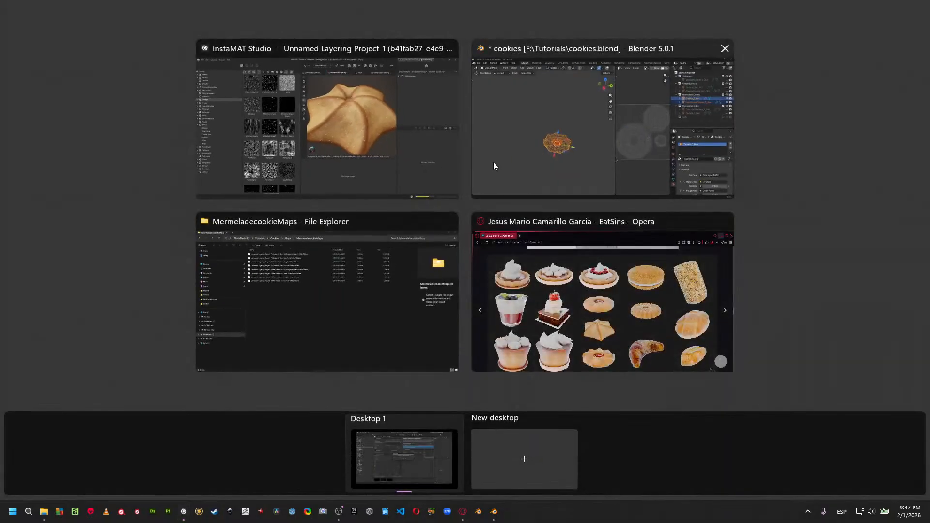
click(494, 165)
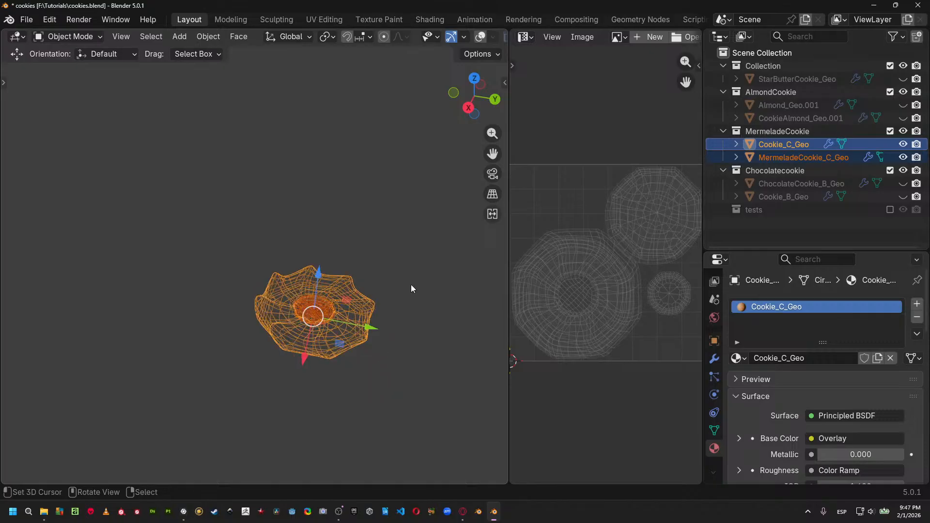
key(z)
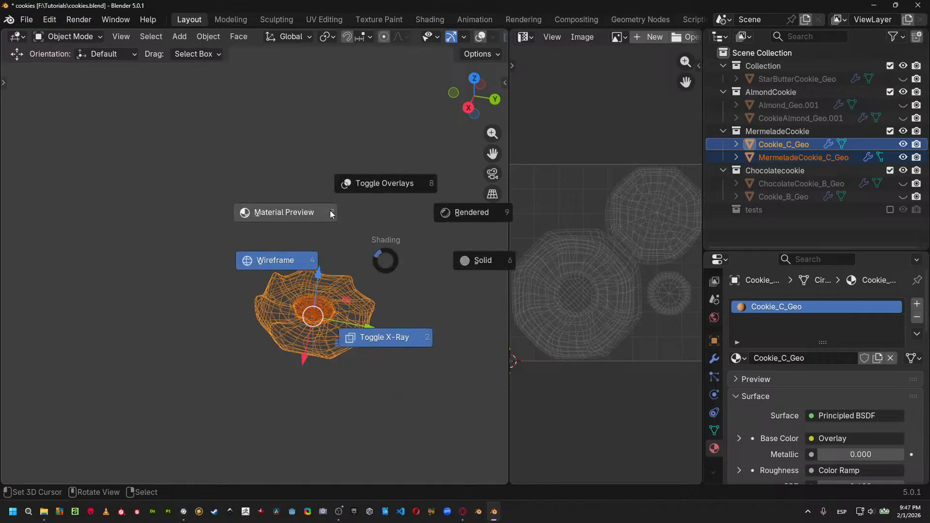
click(464, 216)
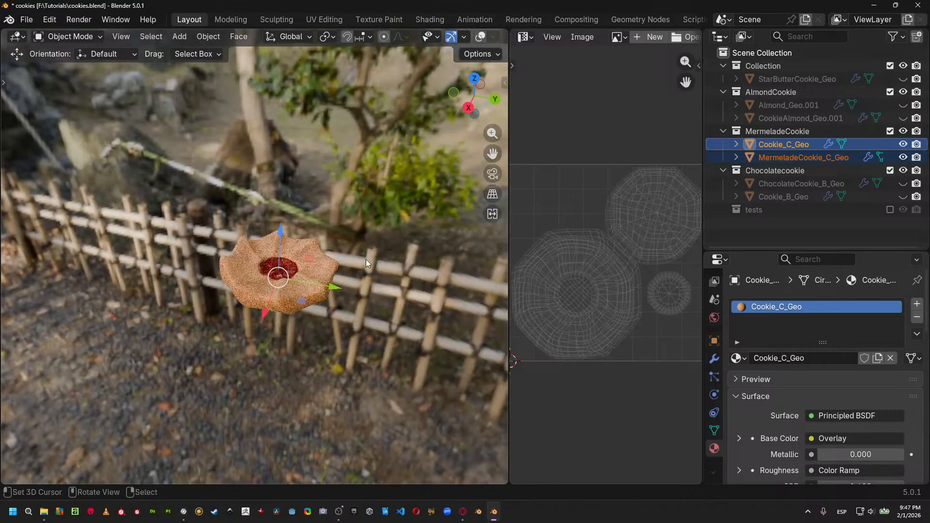
scroll(367, 263, up, 5)
shift+middle_drag(392, 260, 322, 248)
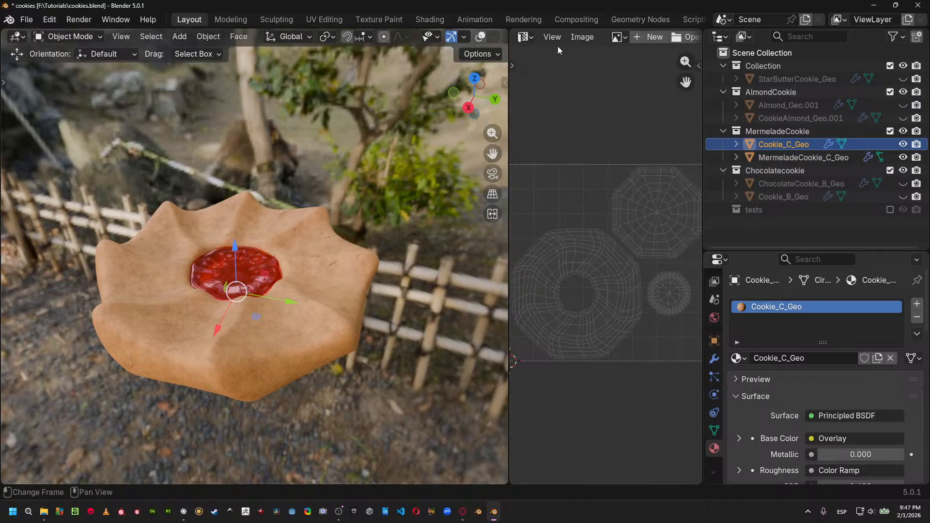
key(shift+z)
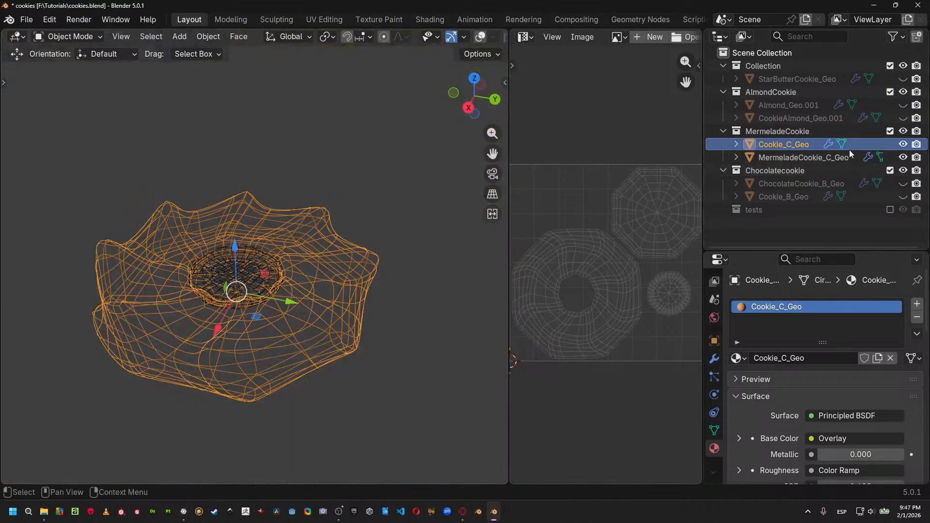
Exclude Collection, AlmondCookie, MermeladeCookie and Chocolatecookie from the view layer and enable the tests collection.
click(890, 65)
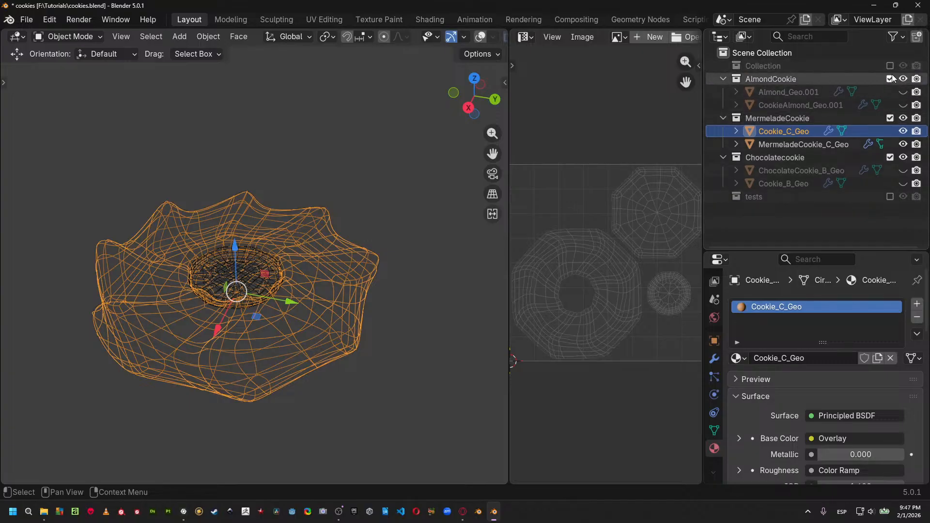
drag(892, 78, 890, 114)
click(891, 118)
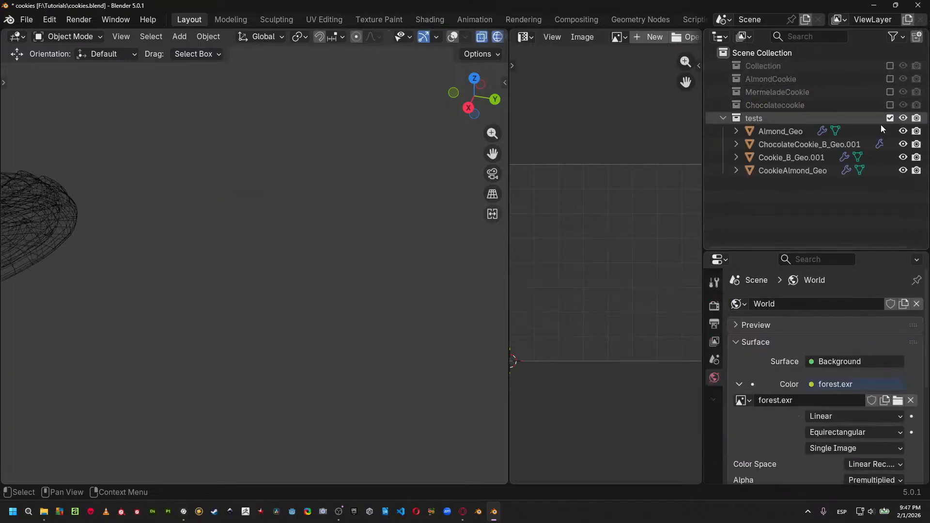
scroll(276, 245, down, 3)
shift+middle_drag(254, 229, 363, 230)
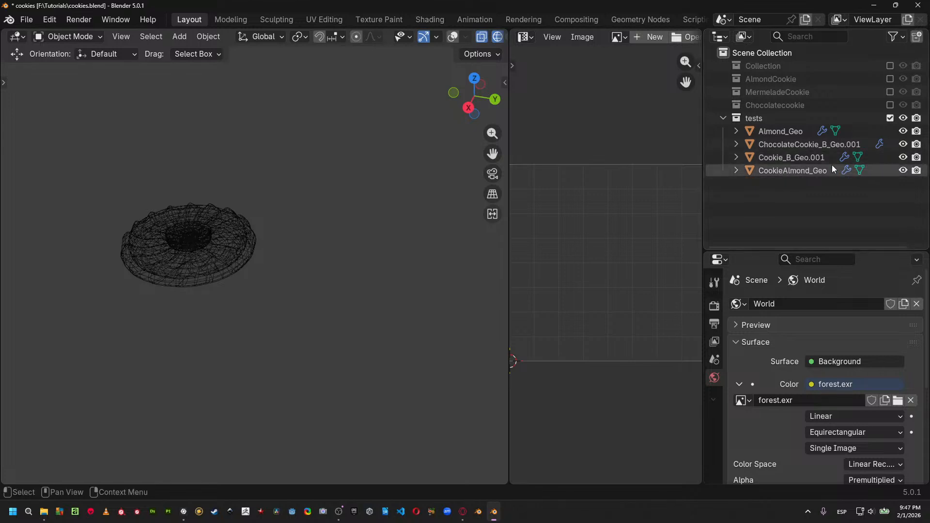
Move Cookie_B_Geo.001 and ChocolateCookie_B_Geo.001 together along the positive Y axis, clear of the almond cookie.
click(818, 158)
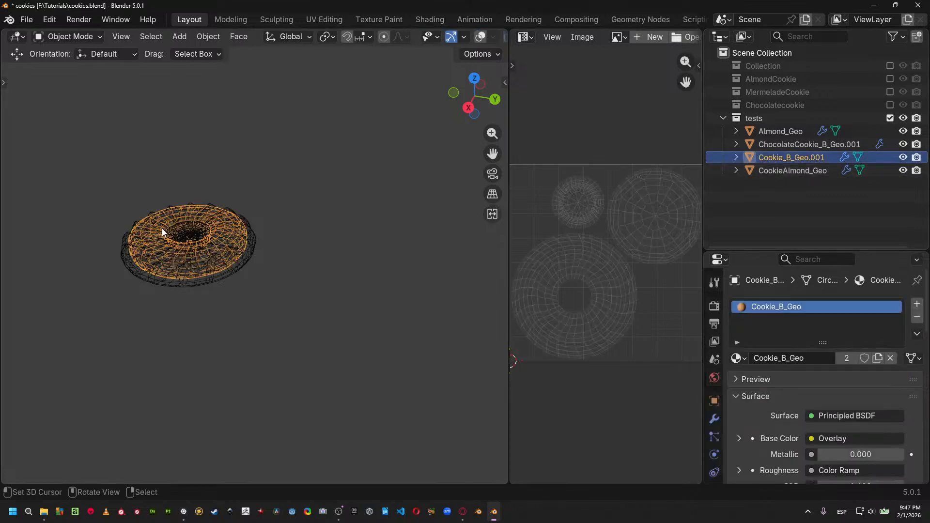
drag(245, 249, 371, 263)
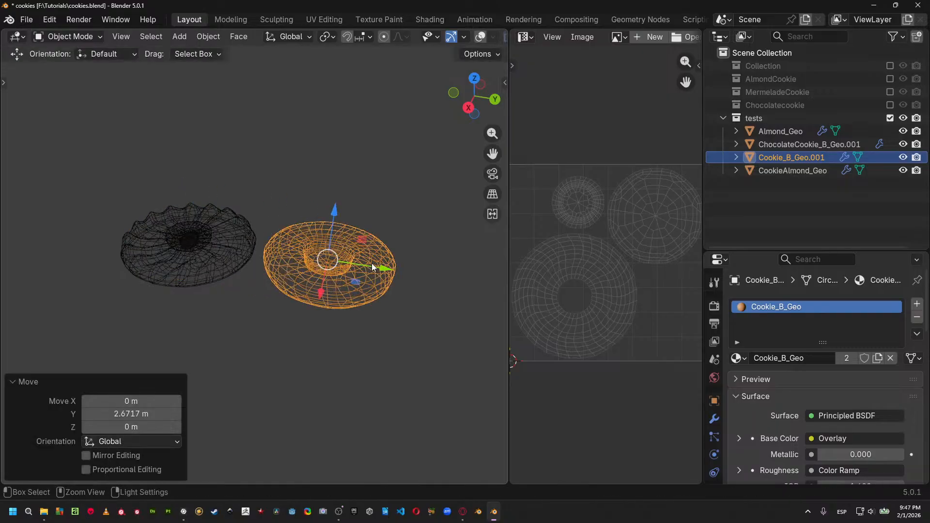
key(ctrl+z)
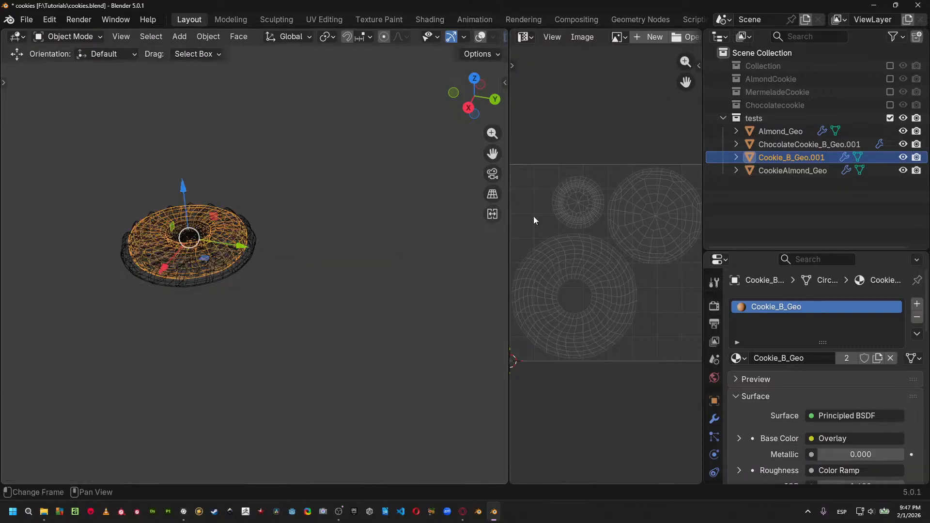
ctrl+click(794, 145)
drag(245, 249, 301, 284)
Move Almond_Geo and CookieAlmond_Geo together about 3.3 m along the negative Y axis.
click(164, 228)
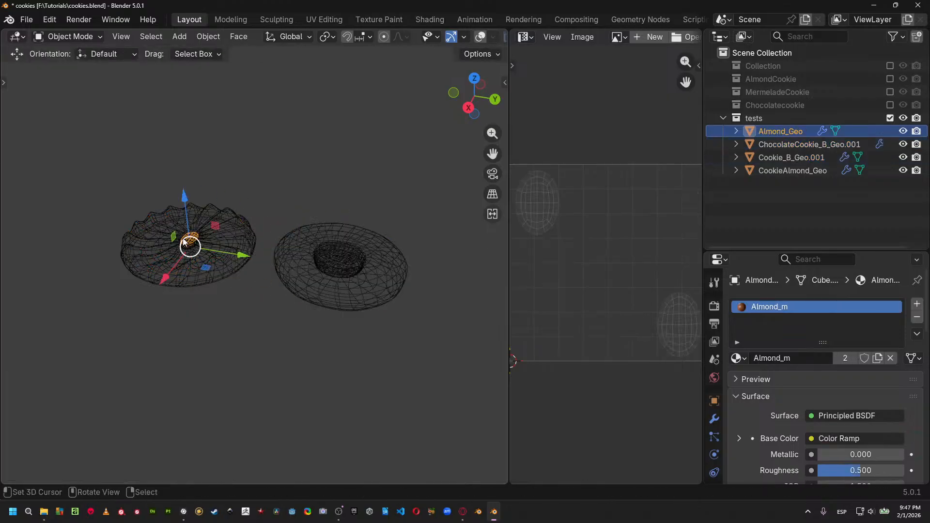
shift+click(214, 242)
drag(235, 257, 94, 237)
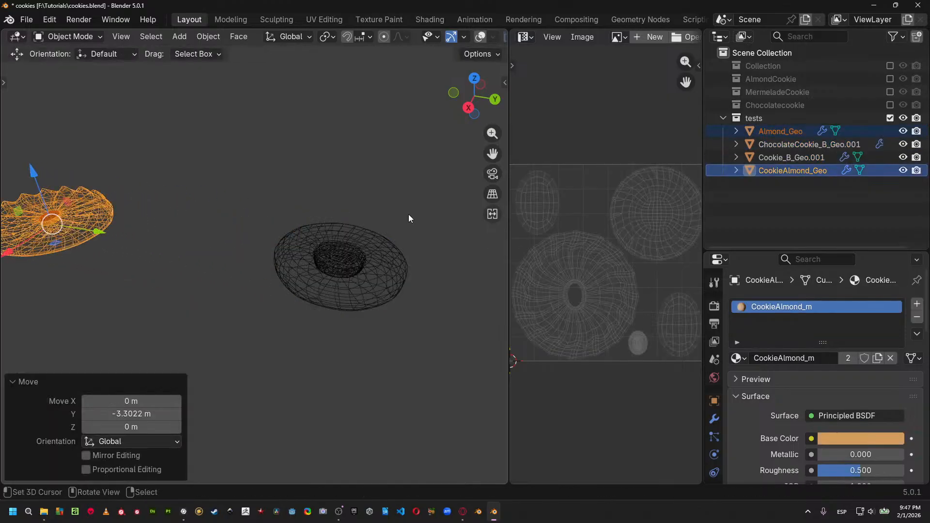
Duplicate both MermeladeCookie objects in place into the tests collection, and exclude the MermeladeCookie collection again.
click(890, 92)
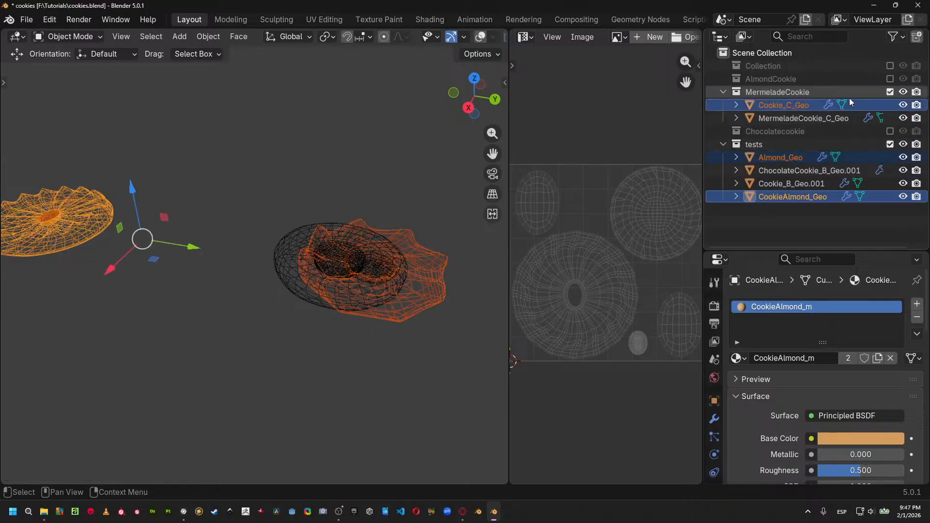
click(788, 116)
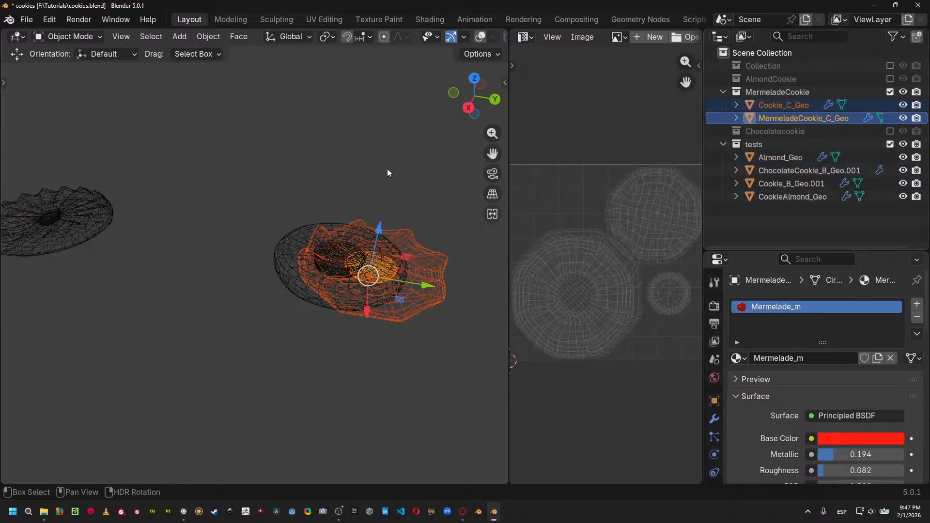
key(shift+d)
key(Escape)
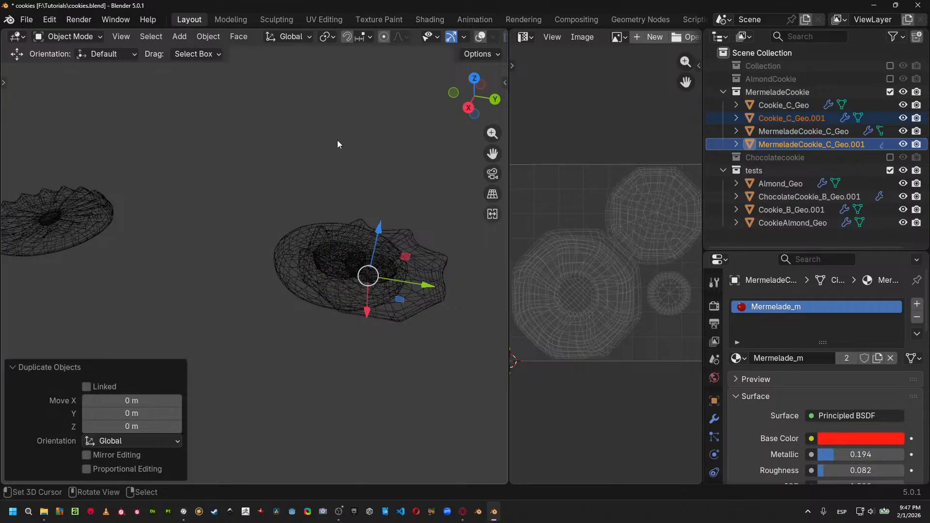
key(m)
click(558, 270)
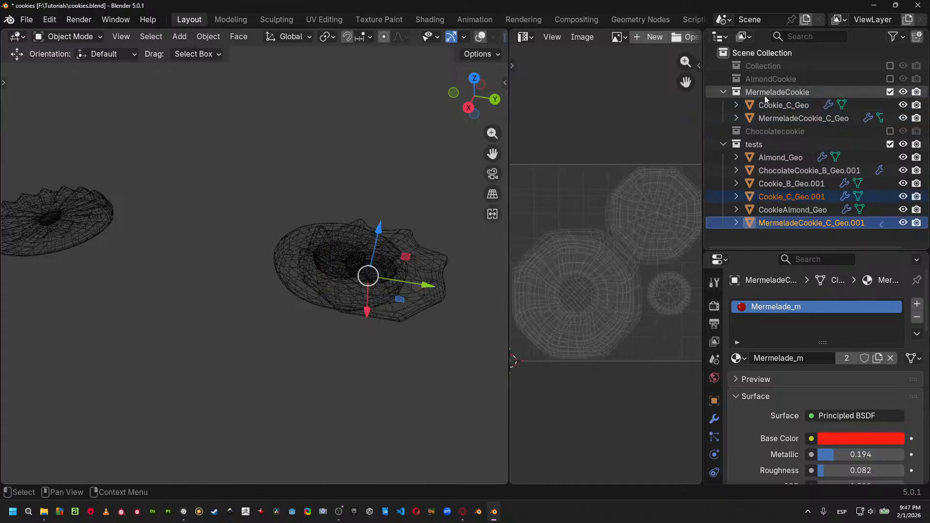
click(890, 91)
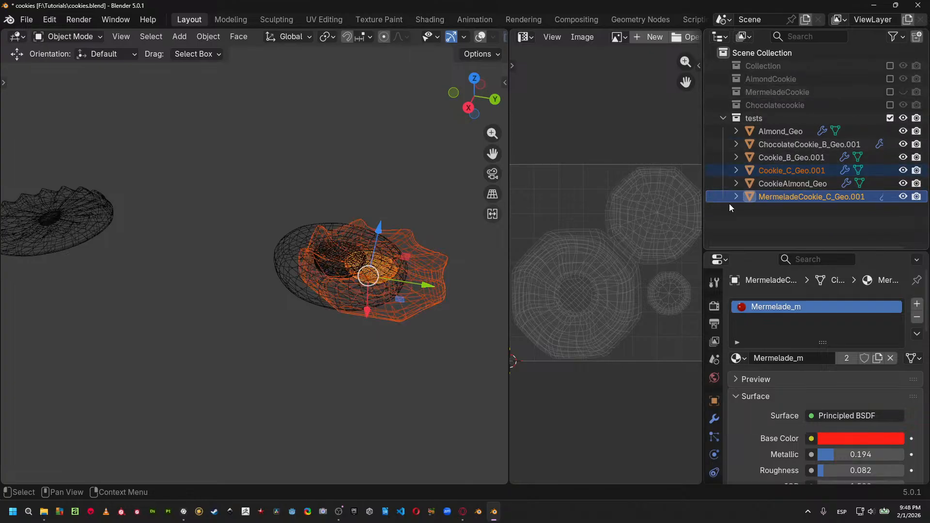
Move the duplicated marmalade cookie along Y between the other two cookies, and hide the almond and chocolate cookies.
drag(425, 279, 289, 233)
click(311, 222)
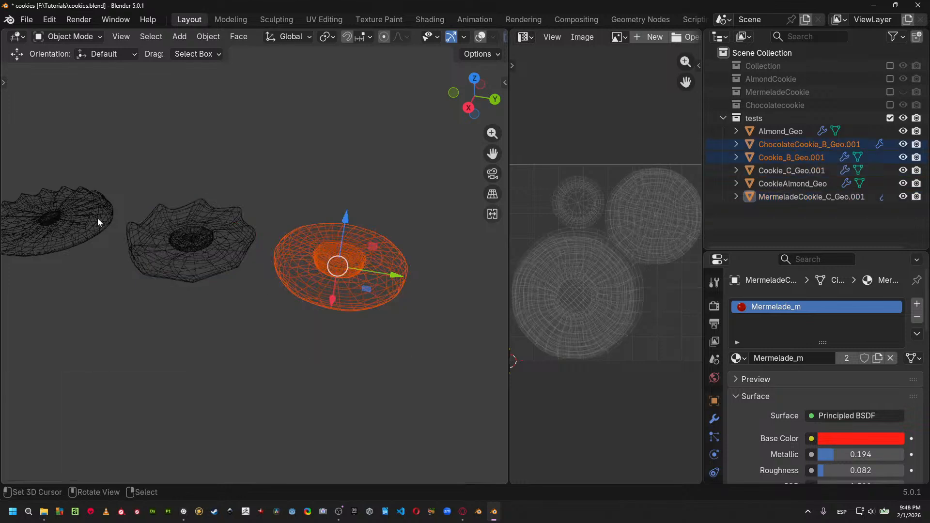
shift+click(64, 249)
key(h)
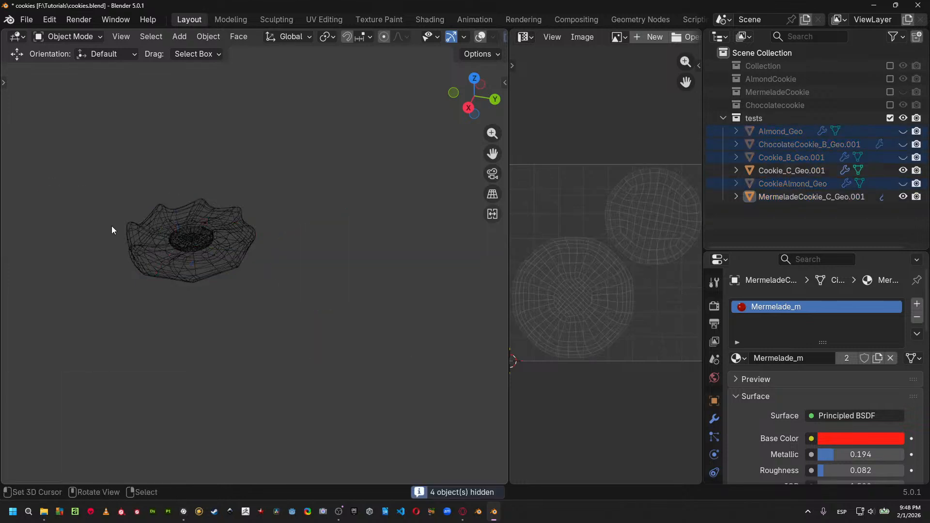
Select Cookie_C_Geo.001 and change the UV Editor area to a wider Shader Editor showing its material.
click(216, 222)
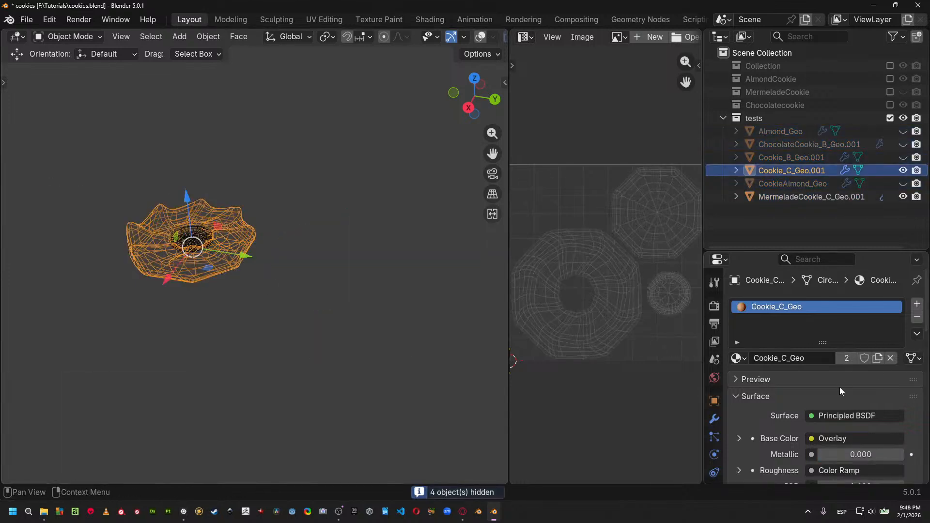
click(529, 39)
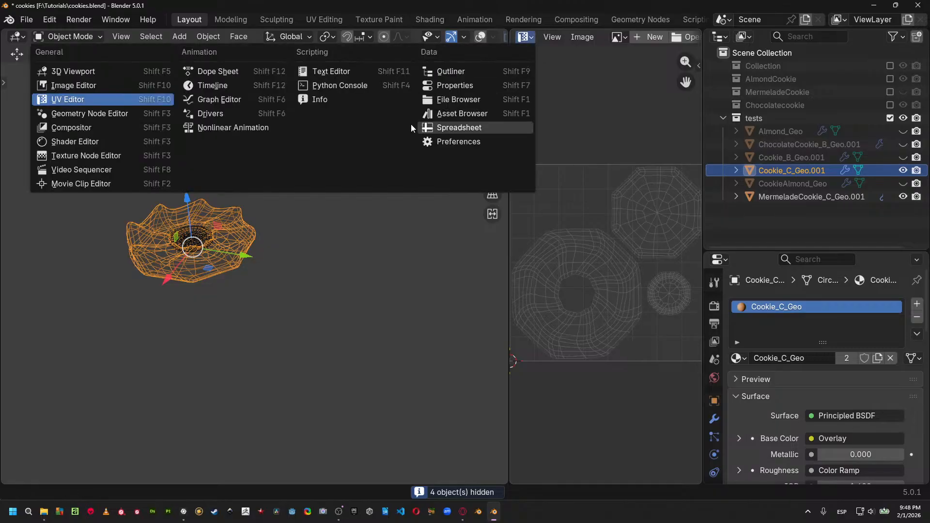
click(75, 141)
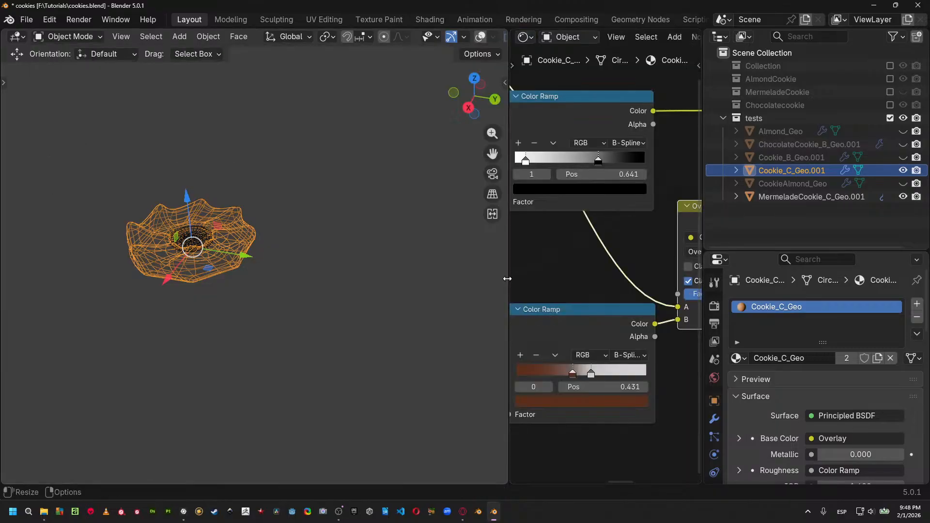
drag(509, 271, 307, 271)
scroll(499, 314, down, 4)
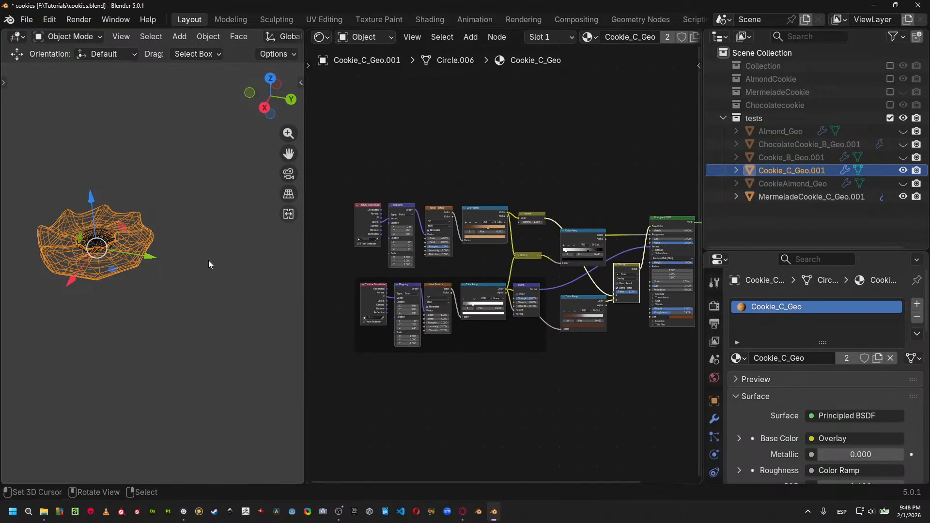
Set the 3D viewport to Material Preview and delete all procedural nodes feeding the Principled BSDF in the Cookie_C_Geo material.
key(h)
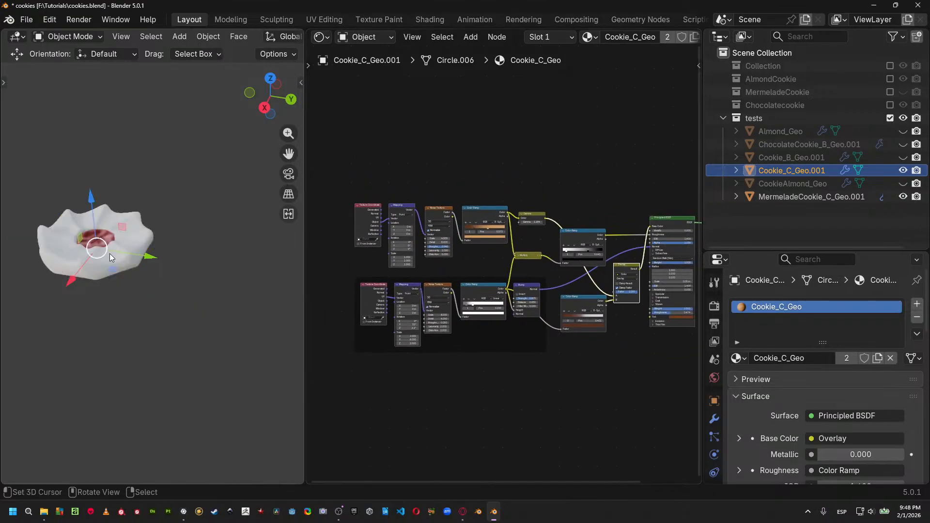
key(z)
click(191, 202)
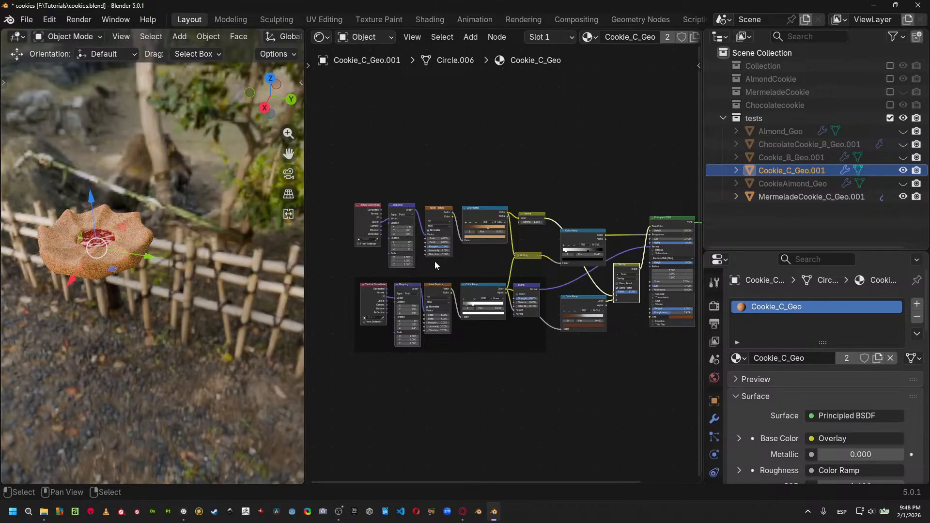
drag(353, 170, 619, 432)
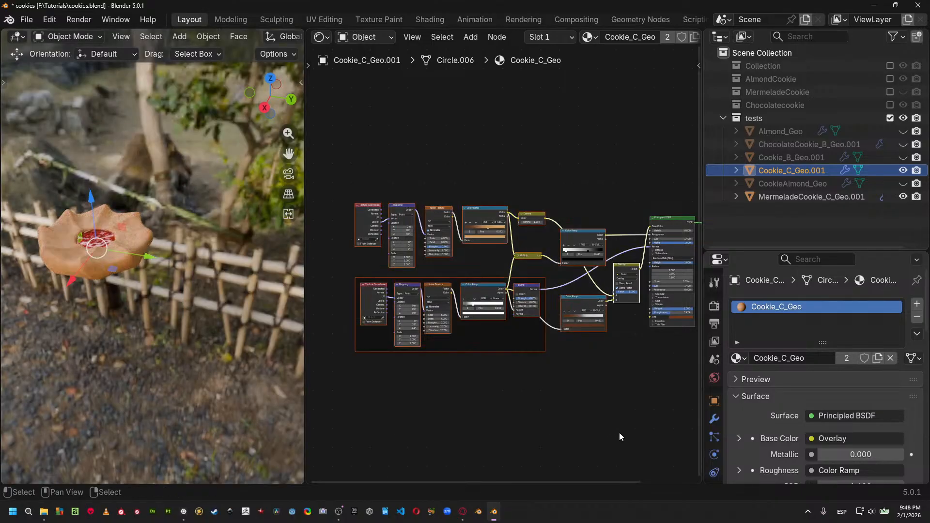
key(Delete)
middle_drag(627, 236, 560, 253)
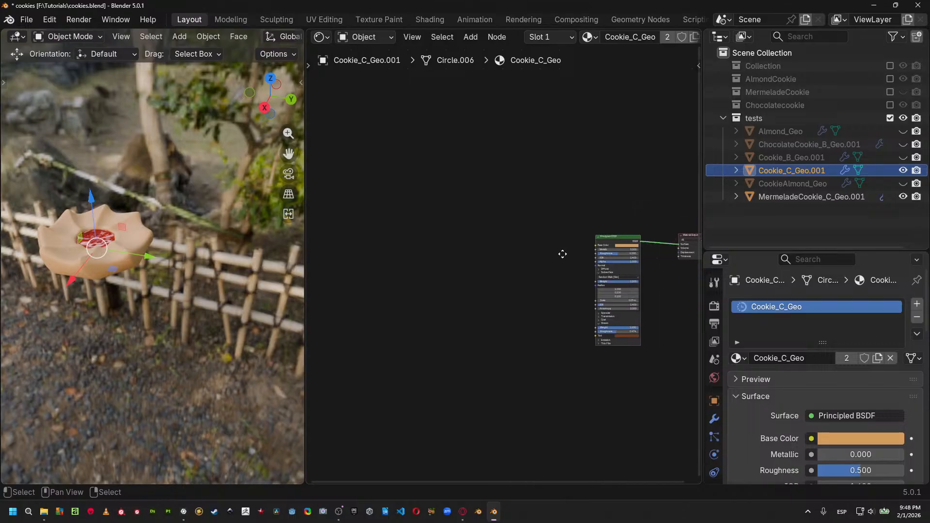
key(shift+a)
mouse_move(511, 278)
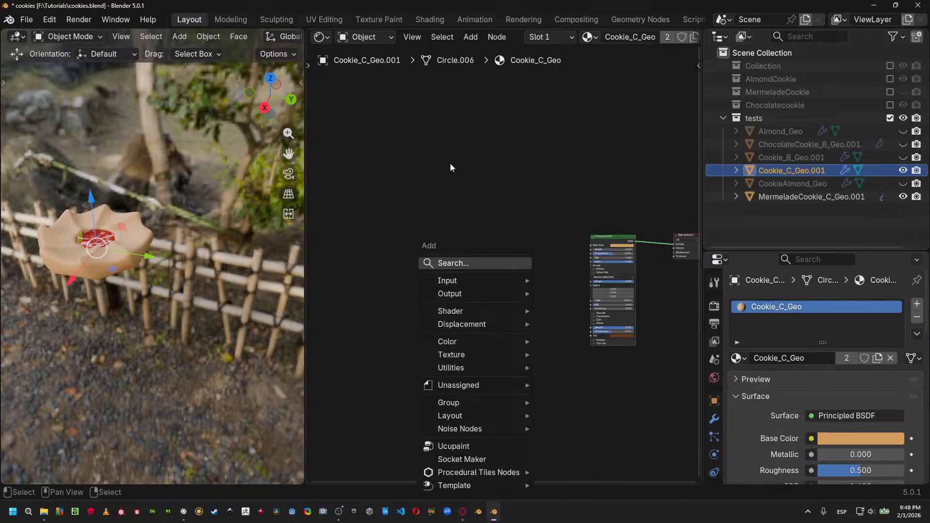
key(shift+z)
key(x)
click(135, 196)
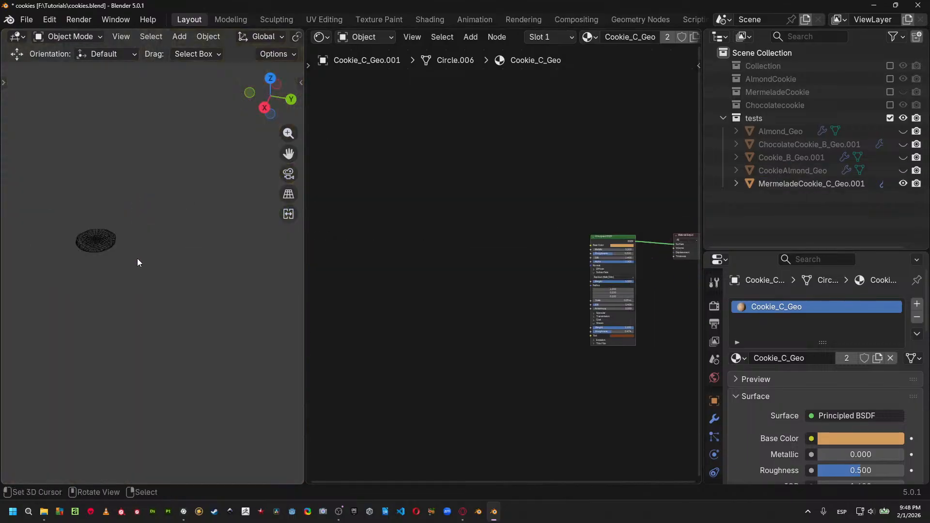
key(x)
key(Escape)
key(ctrl+z)
key(x)
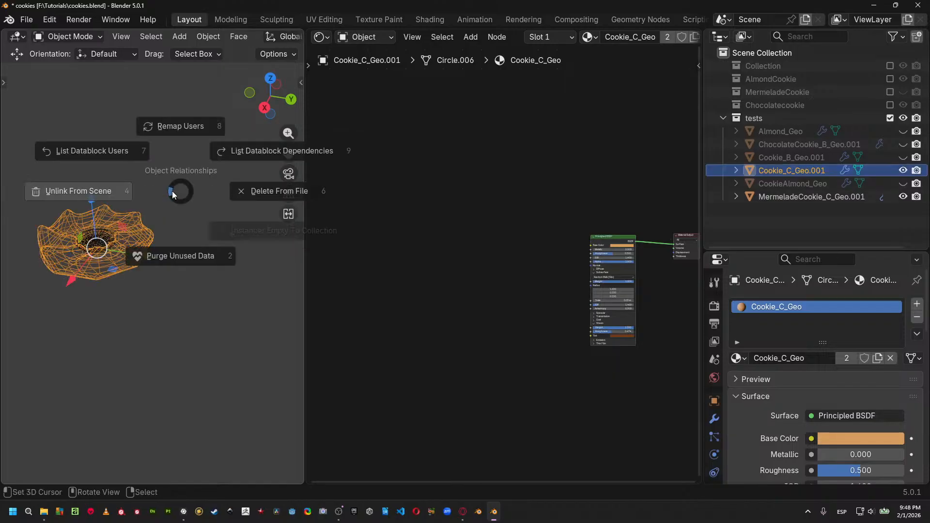
click(173, 191)
key(ctrl+z)
key(x)
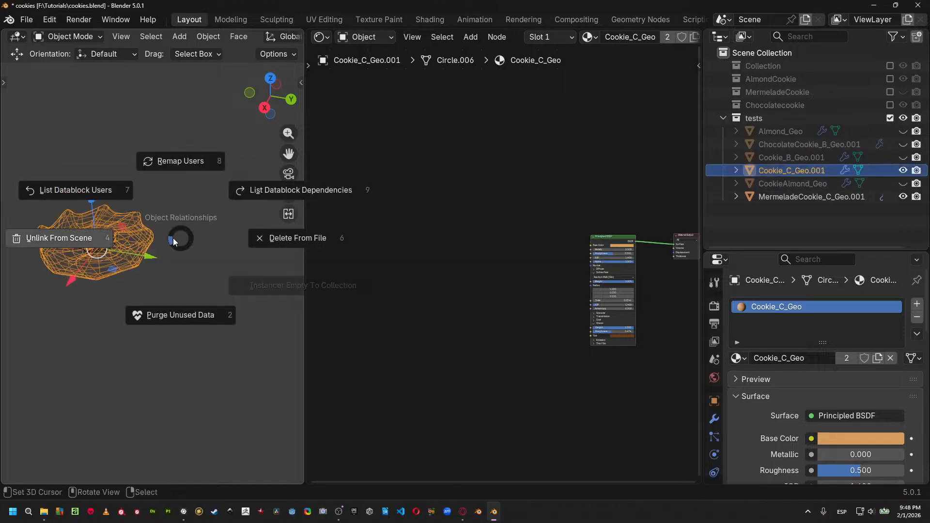
key(Escape)
Start adding multiple images as texture nodes and browse to the folder F:\Tutorials\Cookies\Maps\MermeladecookieMaps.
key(shift+a)
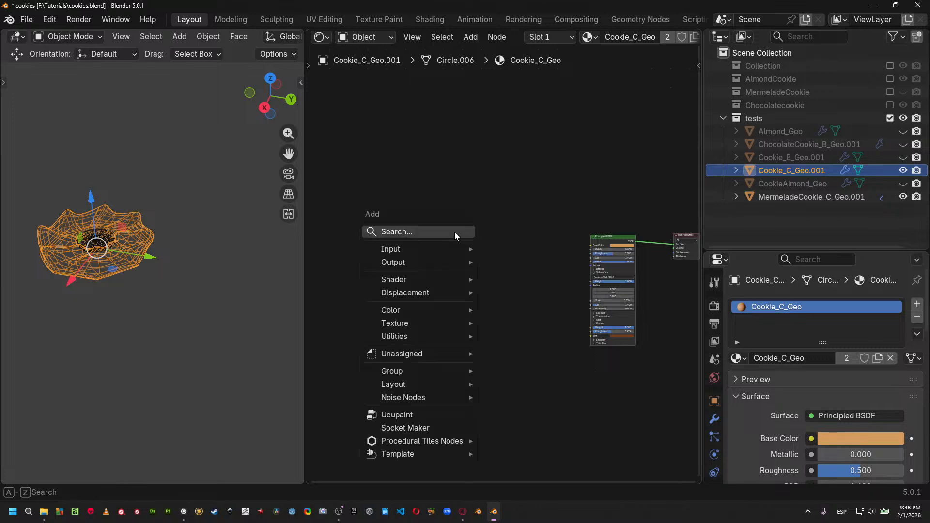
mouse_move(437, 315)
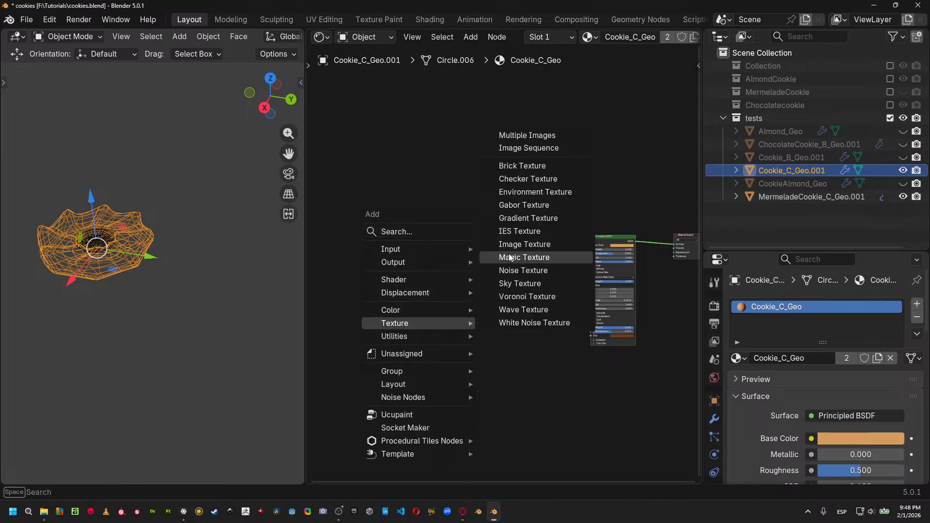
click(535, 135)
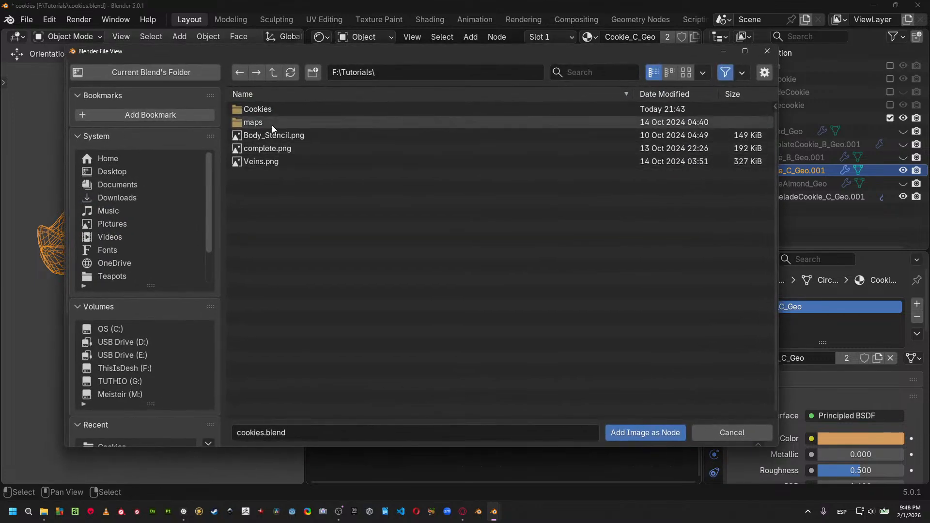
click(265, 123)
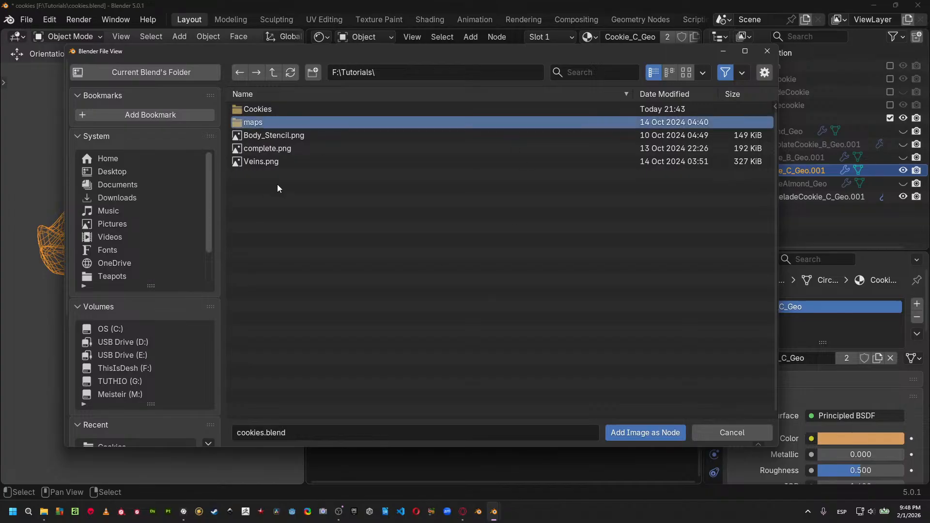
key(Return)
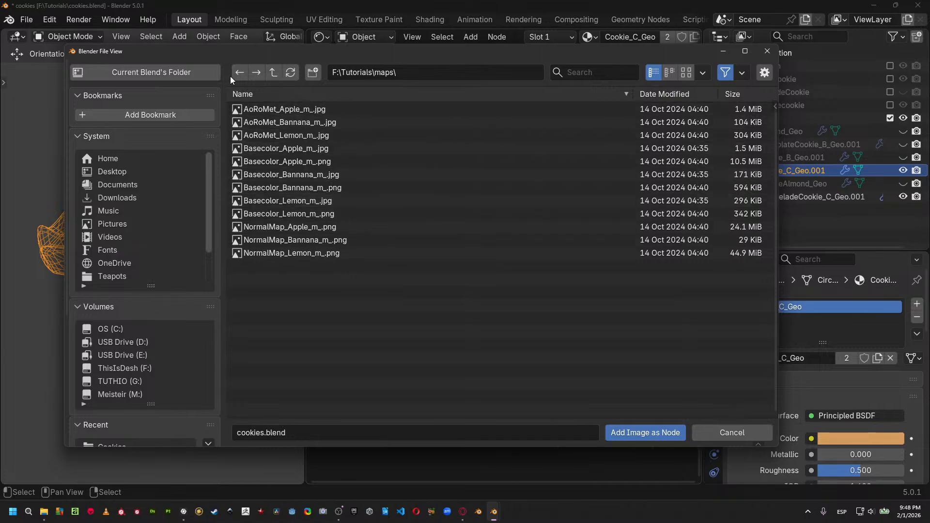
click(274, 74)
double_click(278, 107)
double_click(277, 107)
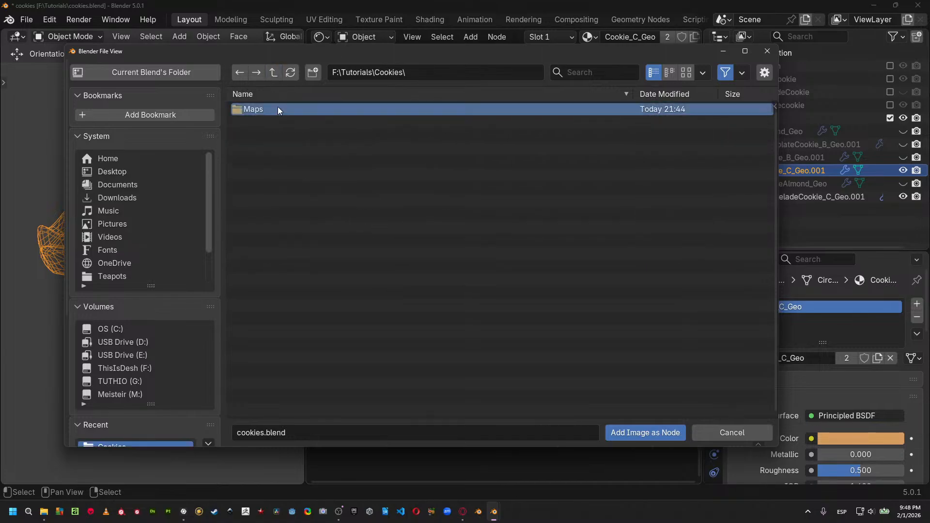
double_click(304, 137)
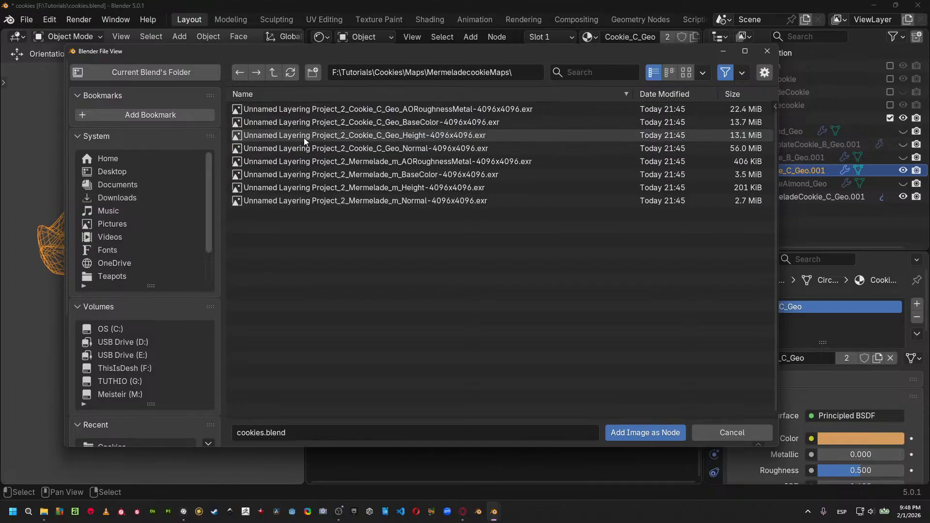
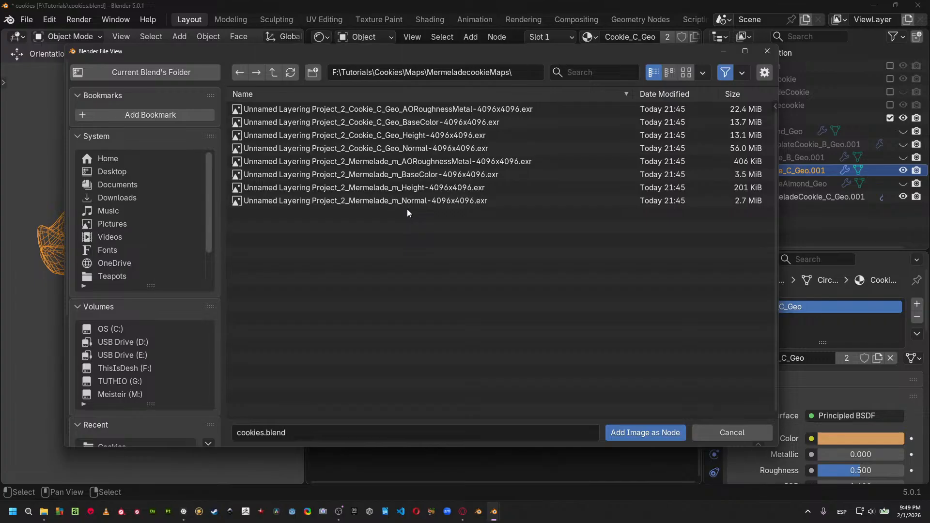
Add the Cookie_C_Geo Normal, BaseColor and AORoughnessMetal 4096x4096 EXR maps as image texture nodes.
click(411, 149)
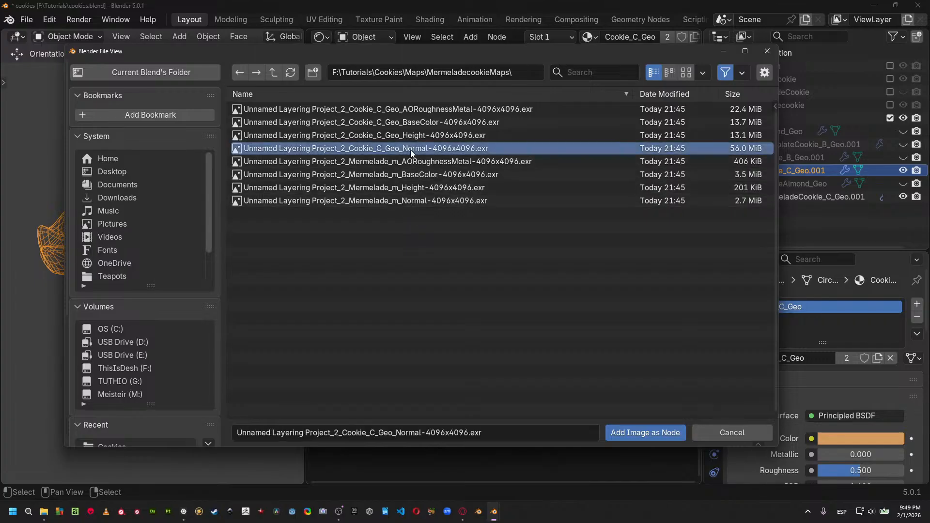
ctrl+click(425, 124)
ctrl+click(430, 110)
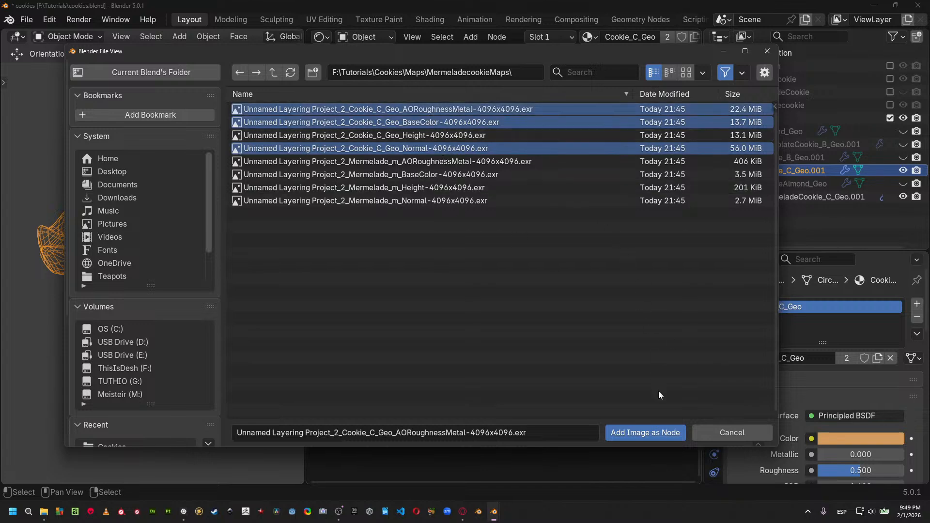
click(629, 432)
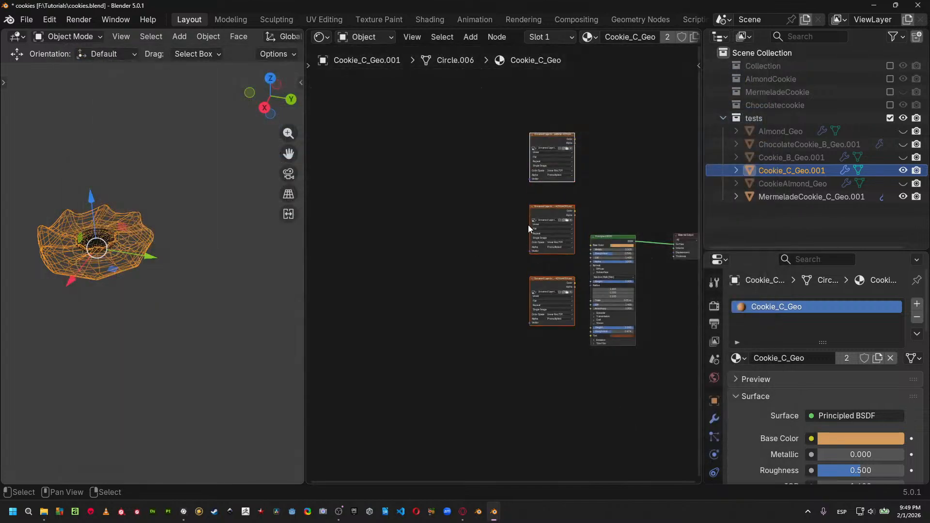
Move the three image texture nodes together to the left, clear of the Principled BSDF node.
key(g)
click(385, 290)
scroll(474, 310, up, 3)
middle_drag(497, 303, 546, 277)
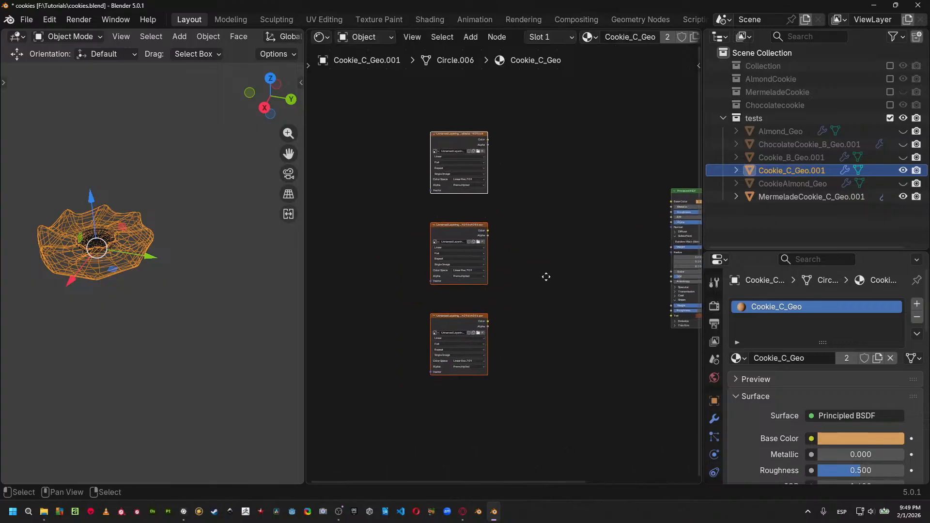
scroll(547, 278, up, 3)
middle_drag(559, 324, 499, 262)
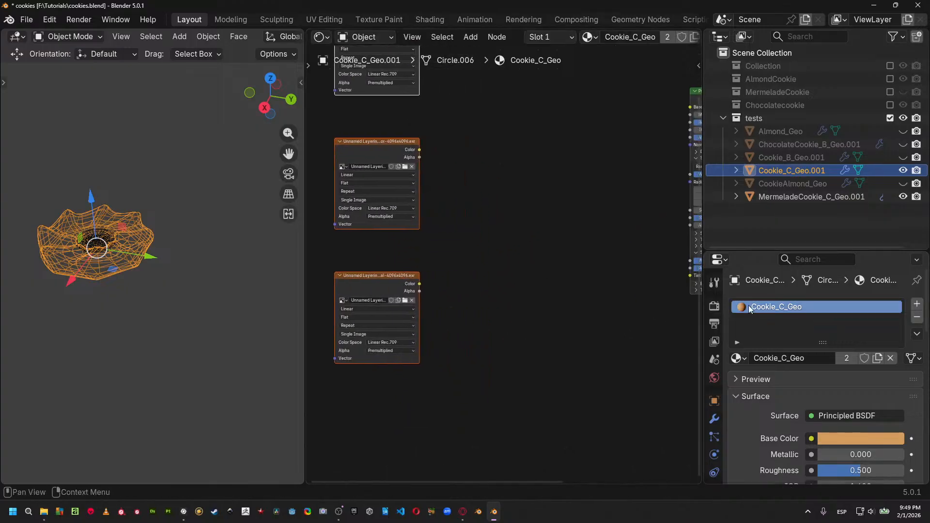
Widen the shader editor area and move the selected image texture nodes closer to the Principled BSDF.
drag(703, 271, 815, 271)
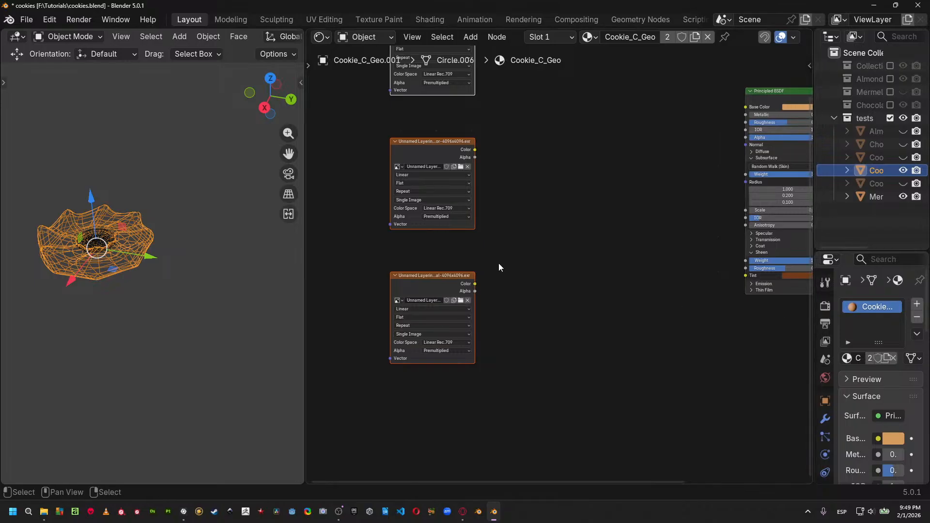
middle_drag(499, 267, 490, 286)
scroll(477, 293, up, 2)
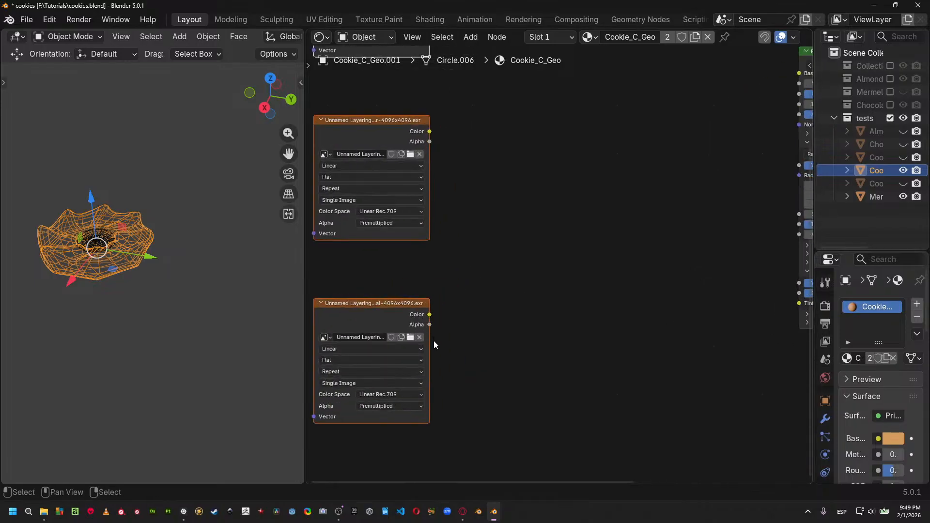
key(g)
click(487, 341)
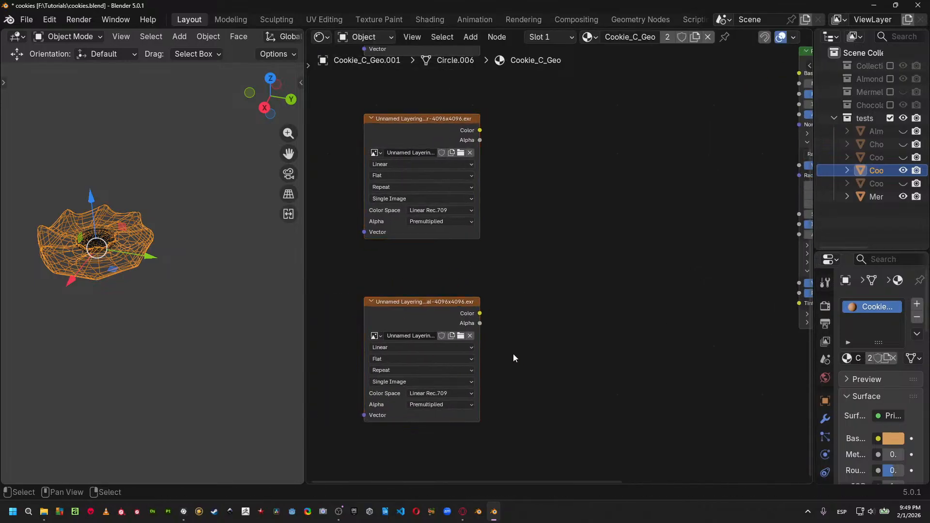
Widen the Normal, BaseColor and AORoughnessMetal image texture nodes so their full file names can be read.
drag(481, 344, 601, 355)
drag(480, 173, 565, 181)
middle_drag(574, 183, 485, 353)
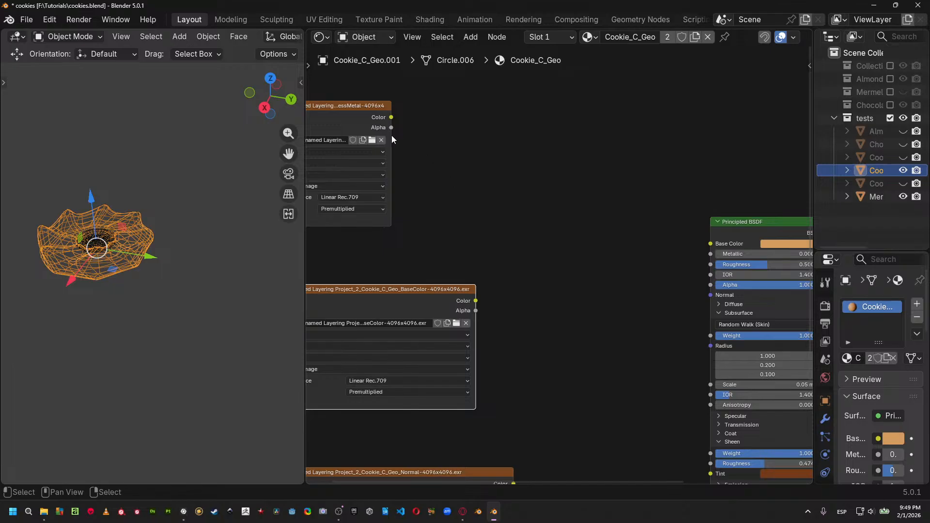
drag(392, 140, 492, 141)
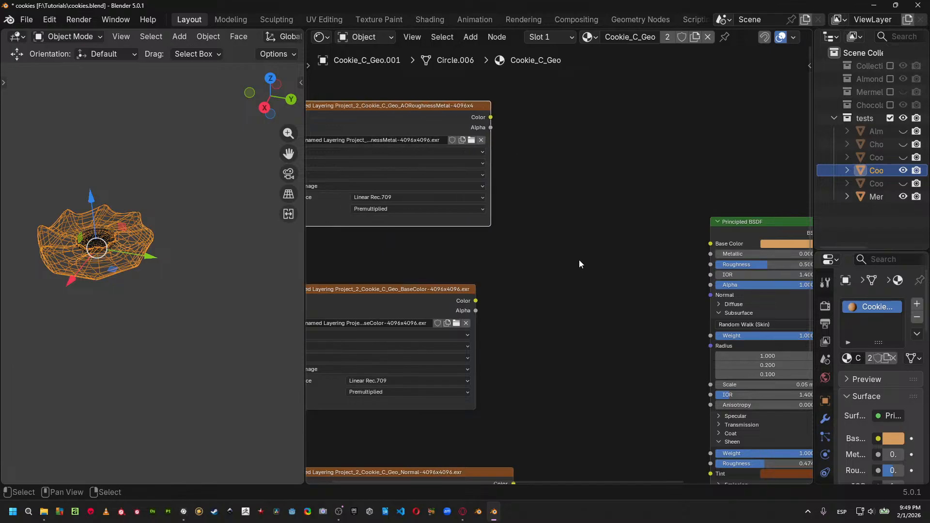
middle_drag(521, 266, 584, 208)
middle_drag(571, 281, 543, 249)
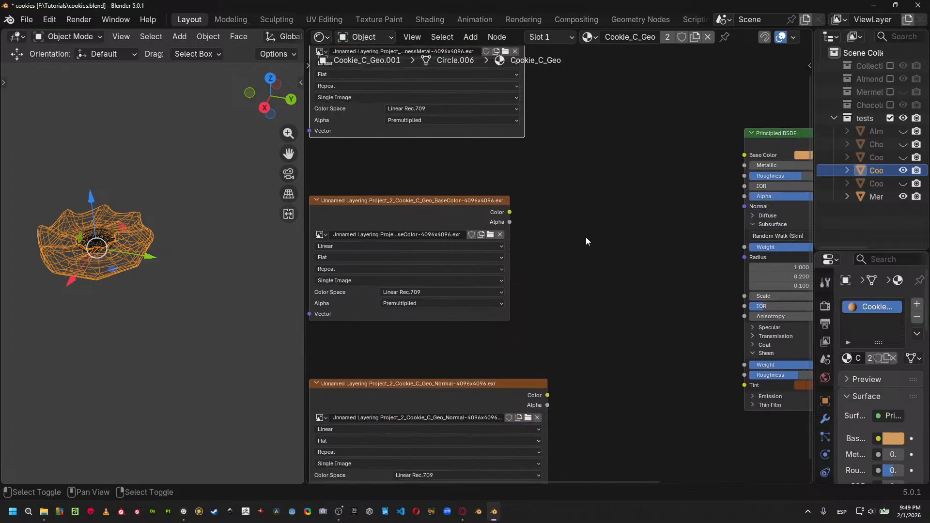
Connect the BaseColor texture's Color output to the Principled BSDF's Base Color input.
key(shift+a)
mouse_move(586, 234)
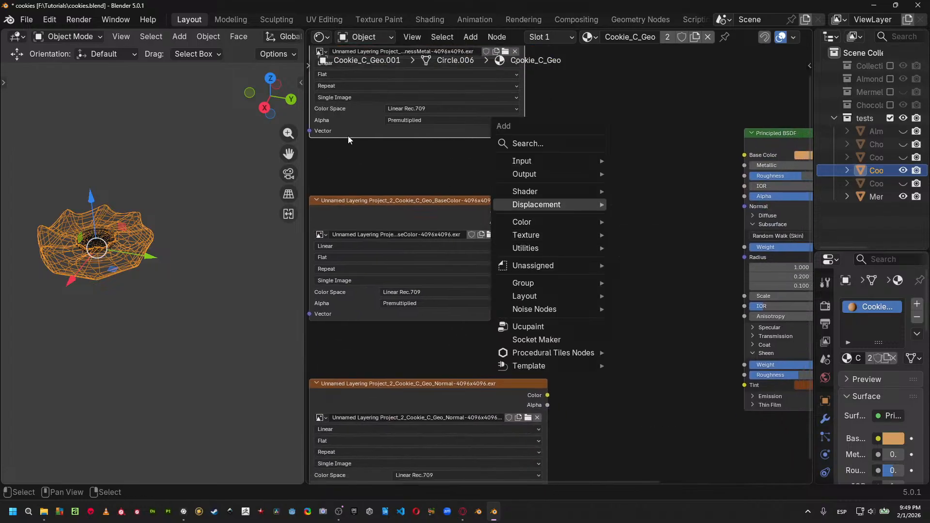
mouse_move(510, 214)
mouse_down()
mouse_move(713, 137)
mouse_move(744, 155)
mouse_up()
Switch the 3D viewport to rendered shading and frame the selected cookie.
key(z)
click(267, 164)
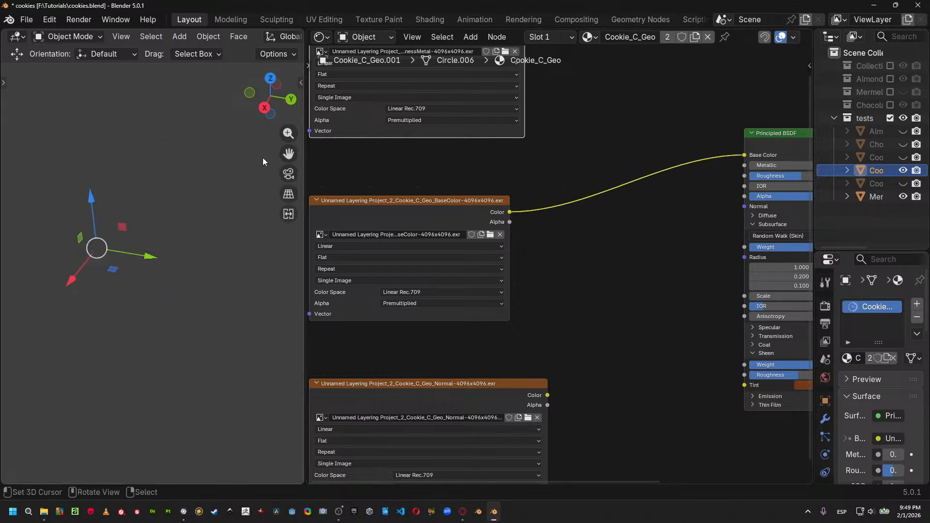
key(KP_Decimal)
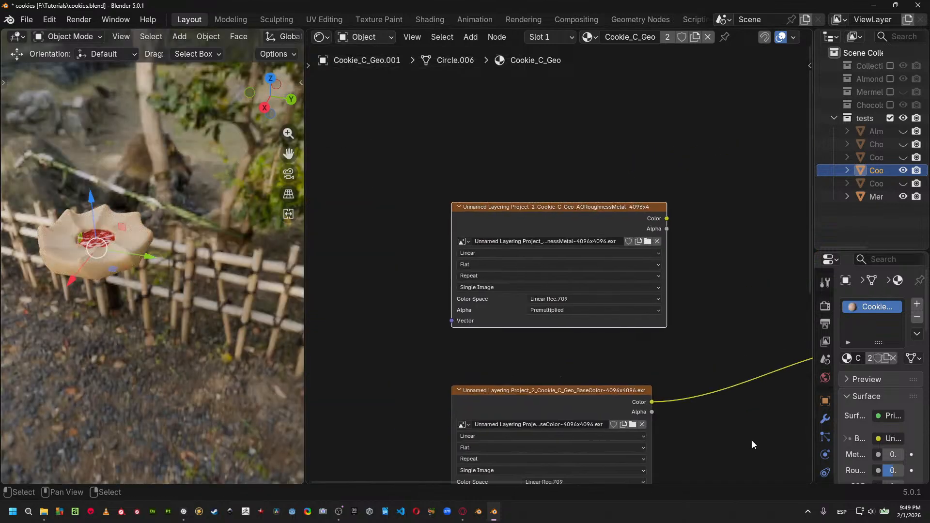
key(KP_Decimal)
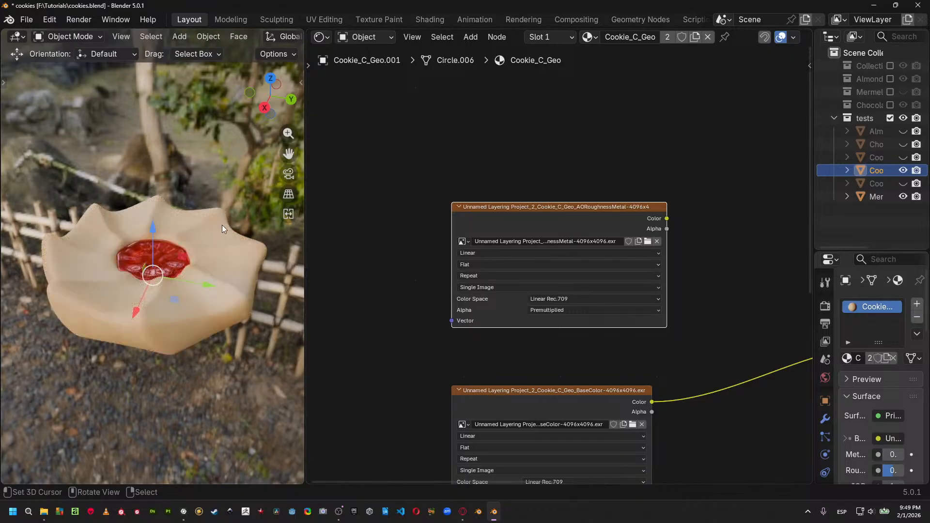
scroll(201, 339, up, 2)
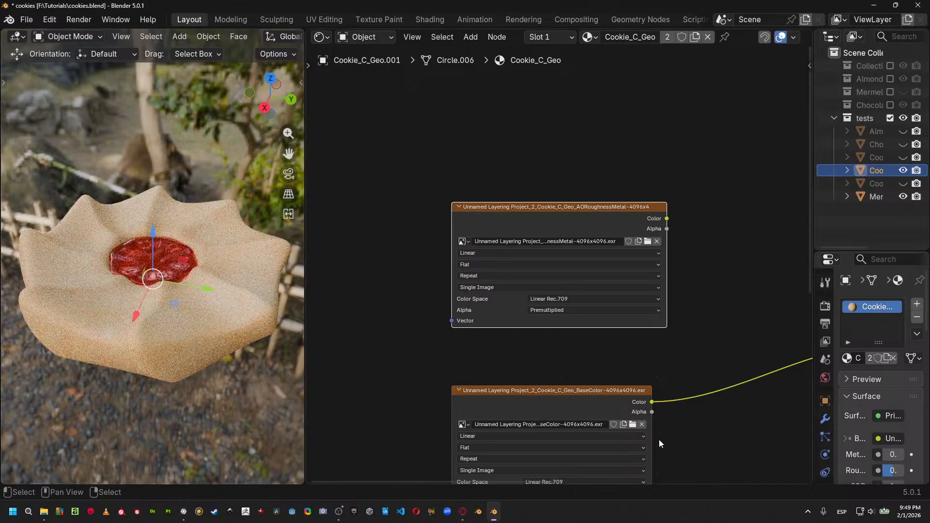
Insert a Gamma node between the BaseColor texture and the Principled BSDF and set its gamma to 2.2.
middle_drag(659, 440, 606, 316)
key(shift+a)
mouse_move(678, 275)
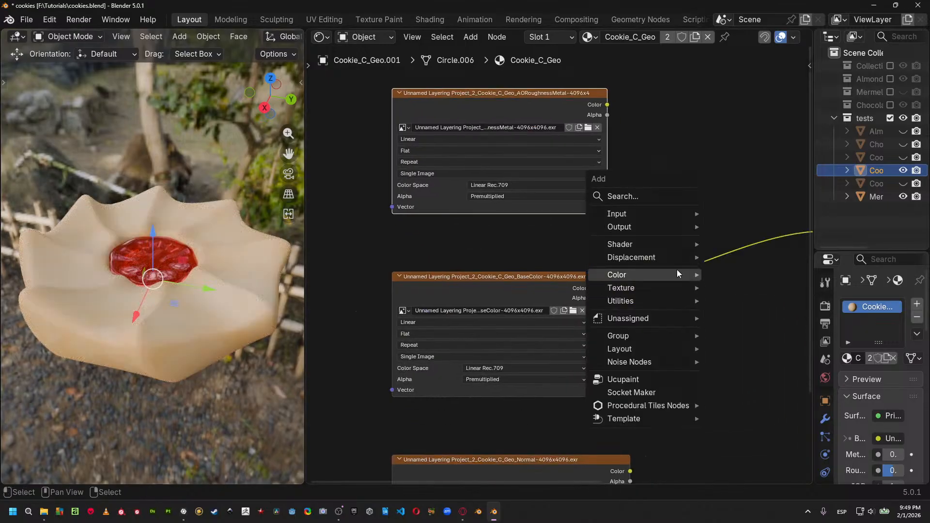
click(738, 313)
click(667, 260)
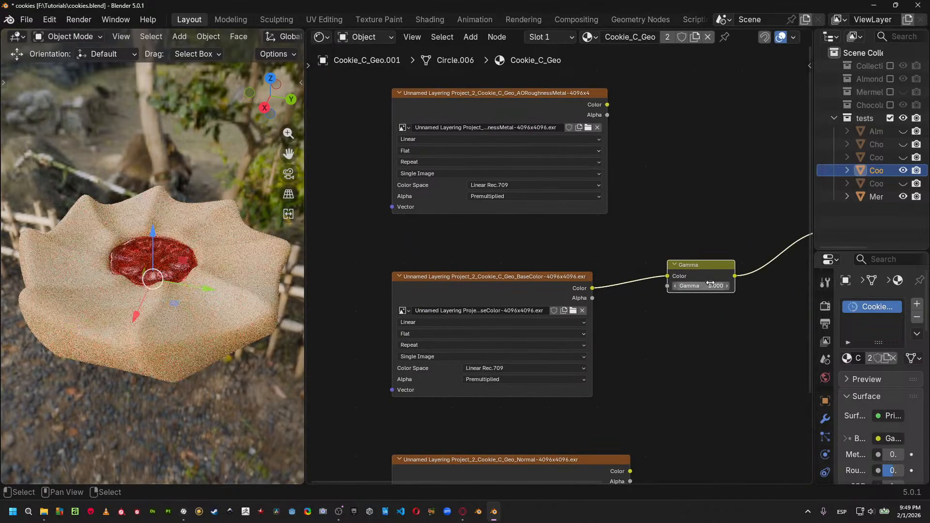
double_click(701, 286)
text(2.2)
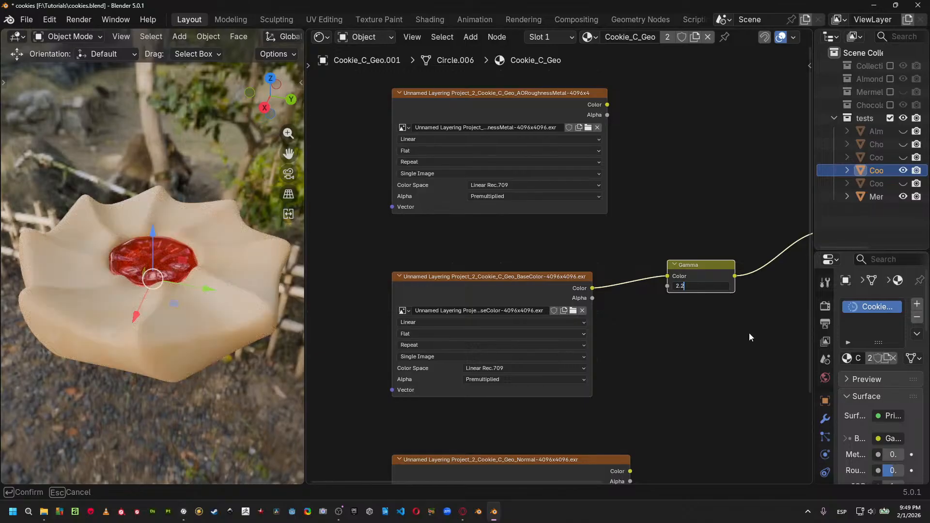
key(Return)
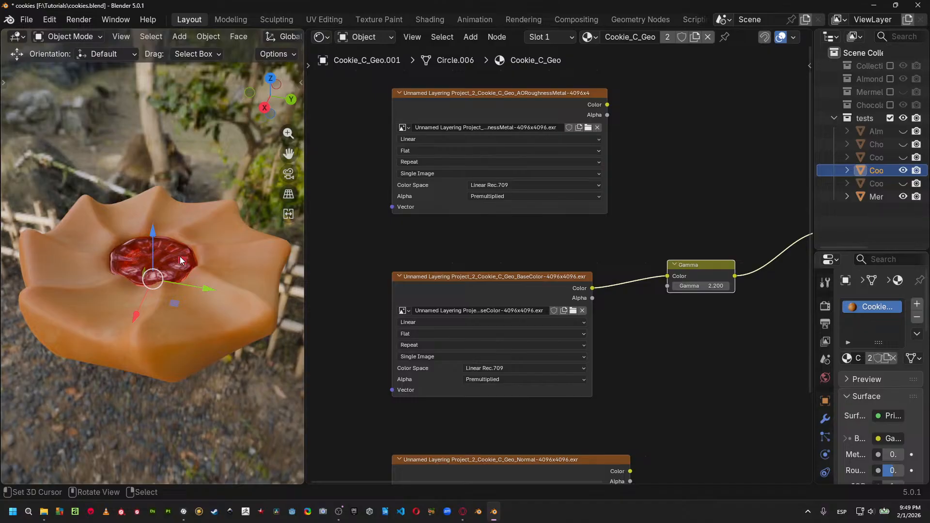
Add a Normal Map node and route the Normal texture's color through it into the Principled BSDF's Normal input.
middle_drag(559, 339, 598, 276)
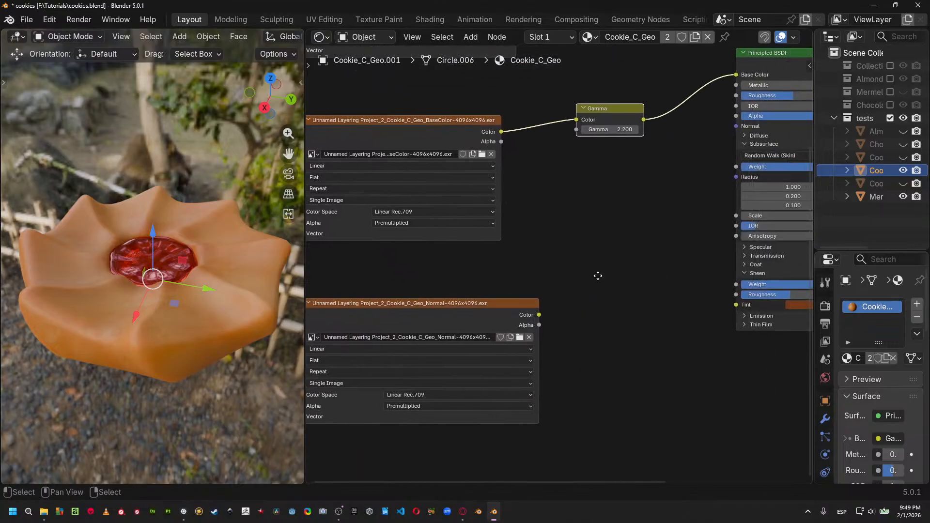
key(shift+a)
mouse_move(630, 272)
mouse_move(612, 255)
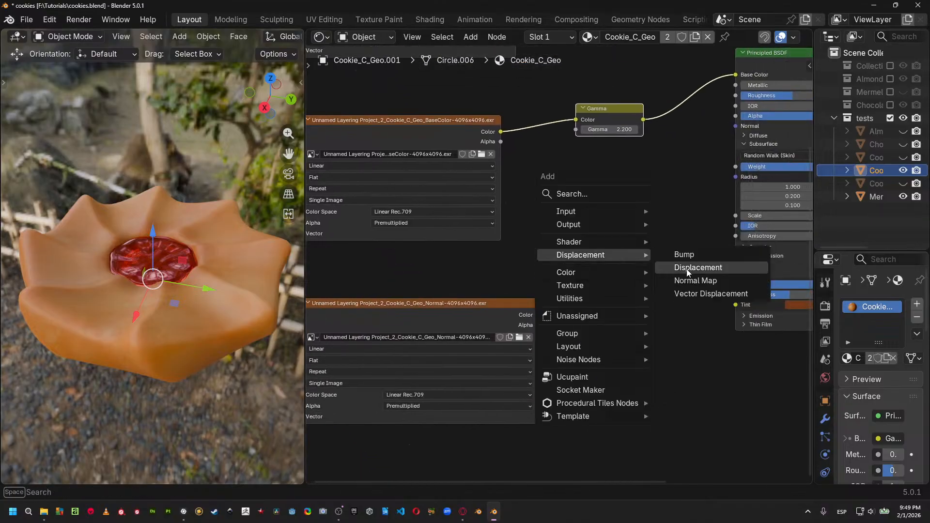
click(687, 281)
click(605, 290)
drag(539, 315, 612, 347)
drag(683, 303, 735, 127)
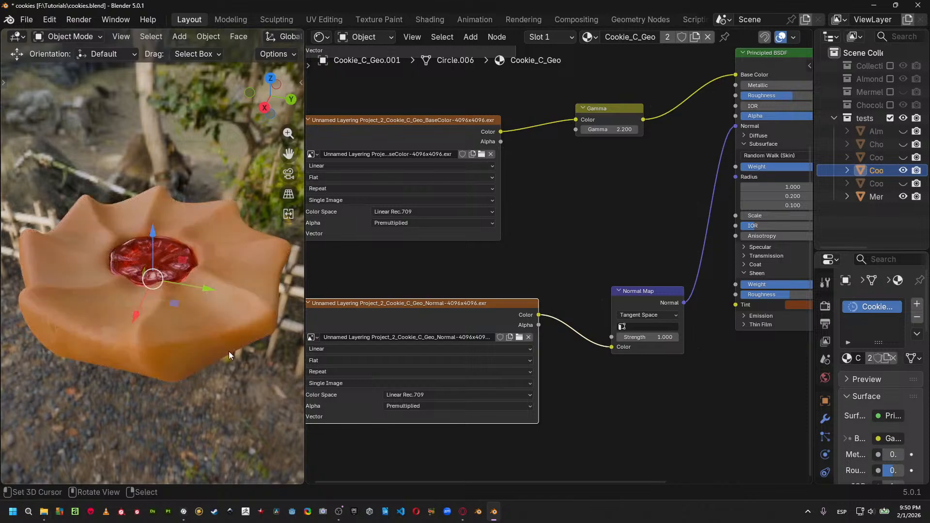
middle_drag(229, 348, 231, 286)
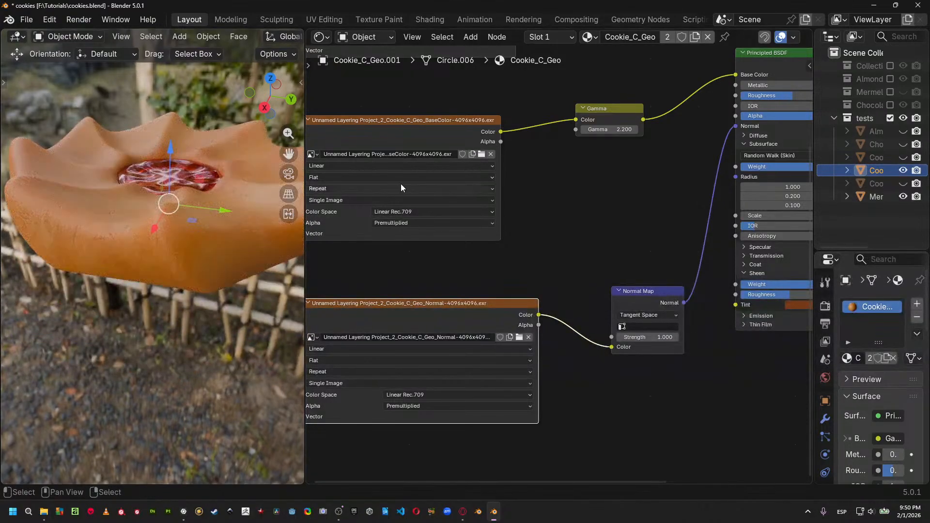
Add a Separate Color node and connect the AORoughnessMetal texture's color to its Color input.
middle_drag(411, 187, 454, 381)
key(shift+a)
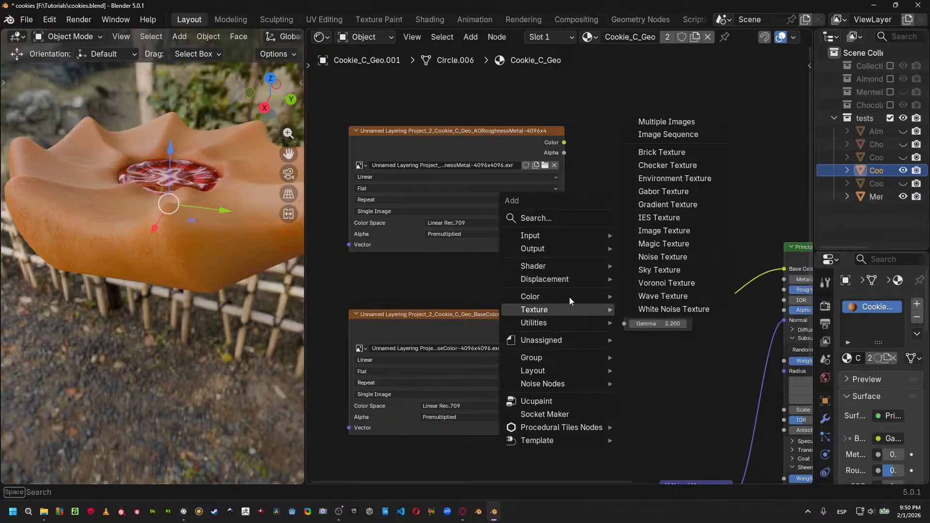
mouse_move(558, 300)
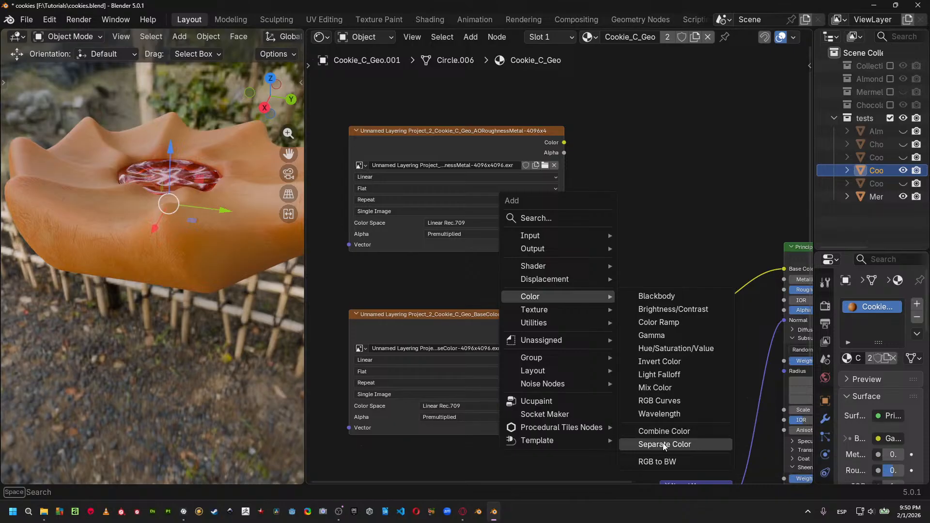
click(647, 444)
click(601, 144)
drag(564, 143, 602, 199)
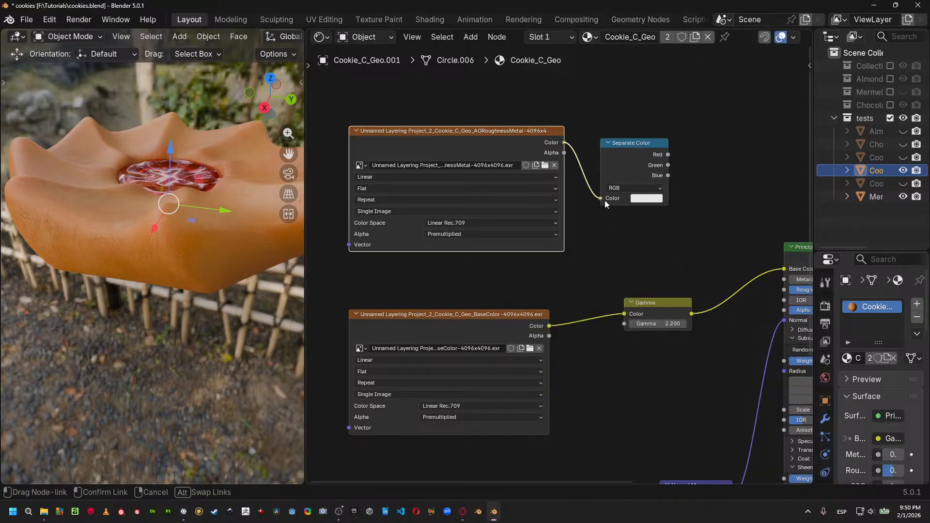
Connect the Separate Color node's Green output to Roughness and its Blue output to Metallic on the Principled BSDF.
middle_drag(669, 168, 544, 202)
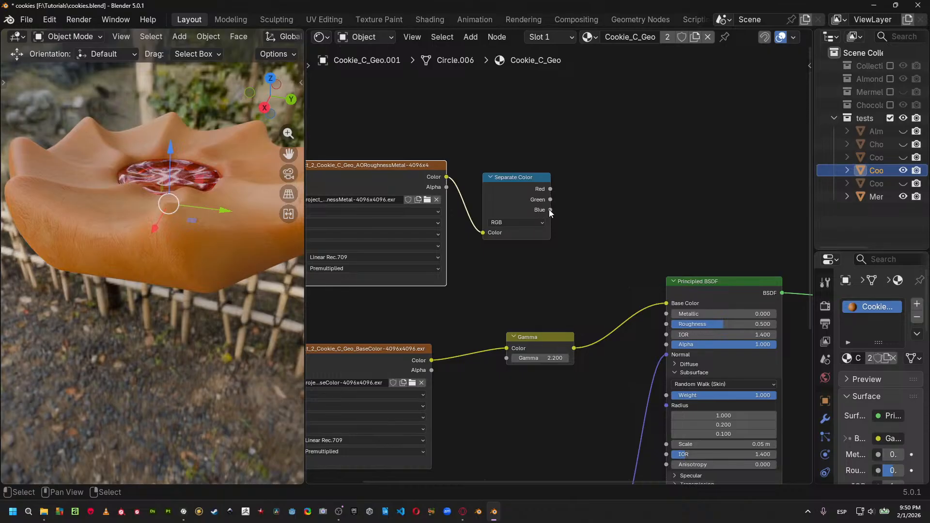
drag(550, 199, 667, 325)
drag(550, 209, 668, 314)
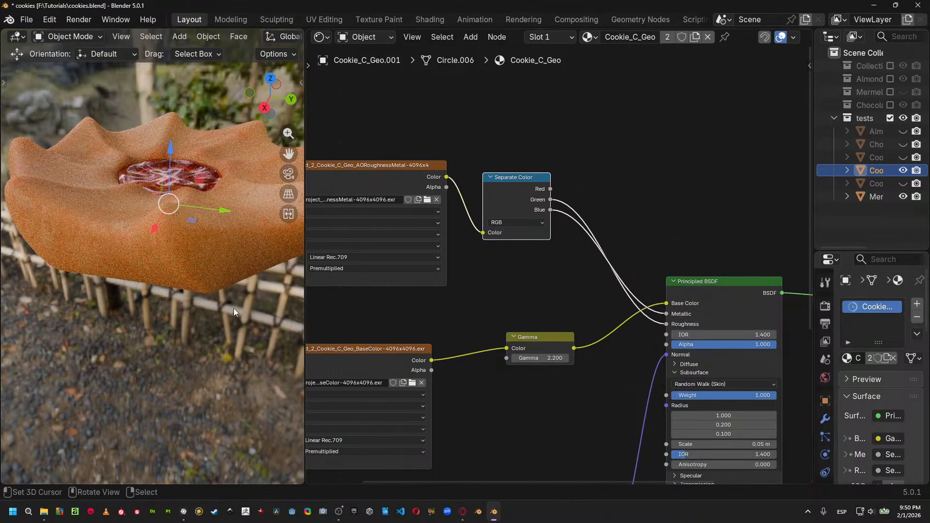
middle_drag(220, 315, 200, 293)
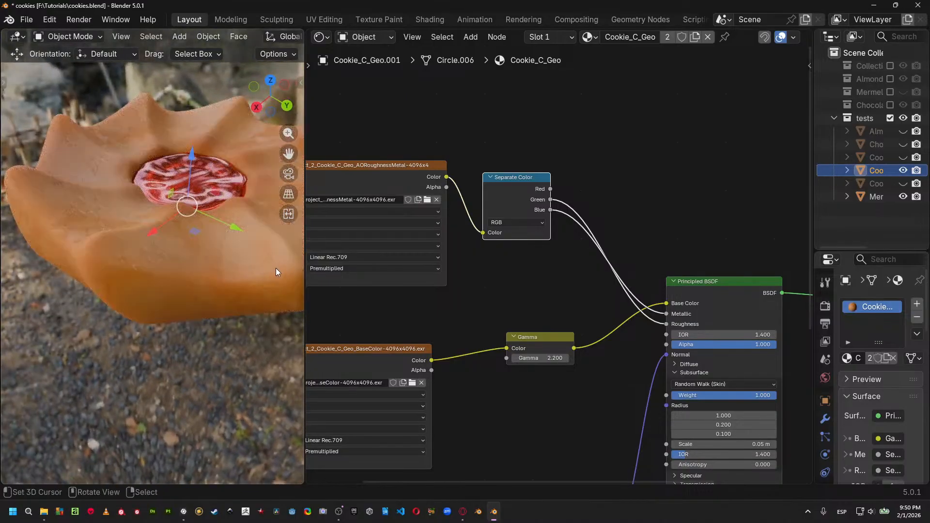
middle_drag(223, 261, 226, 283)
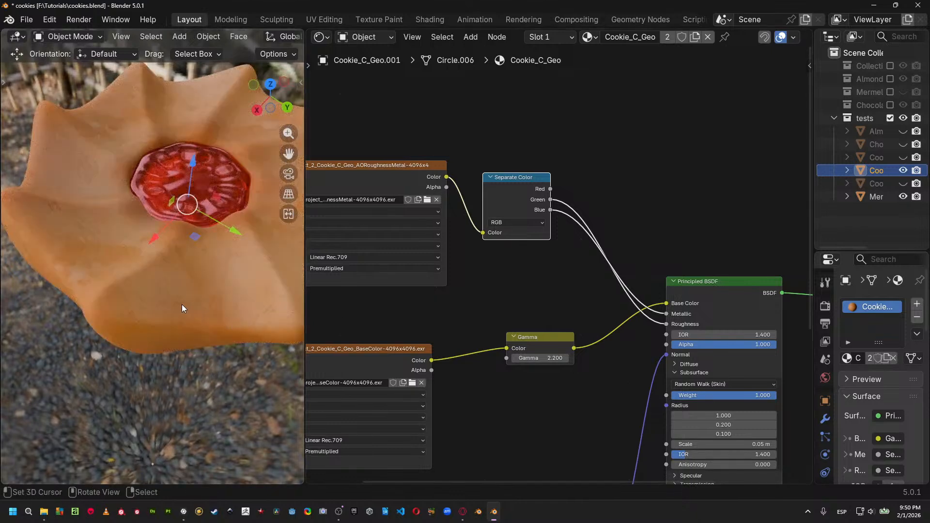
Reposition the Normal texture node and set the Normal Map node's strength to 4.
middle_drag(466, 420, 538, 261)
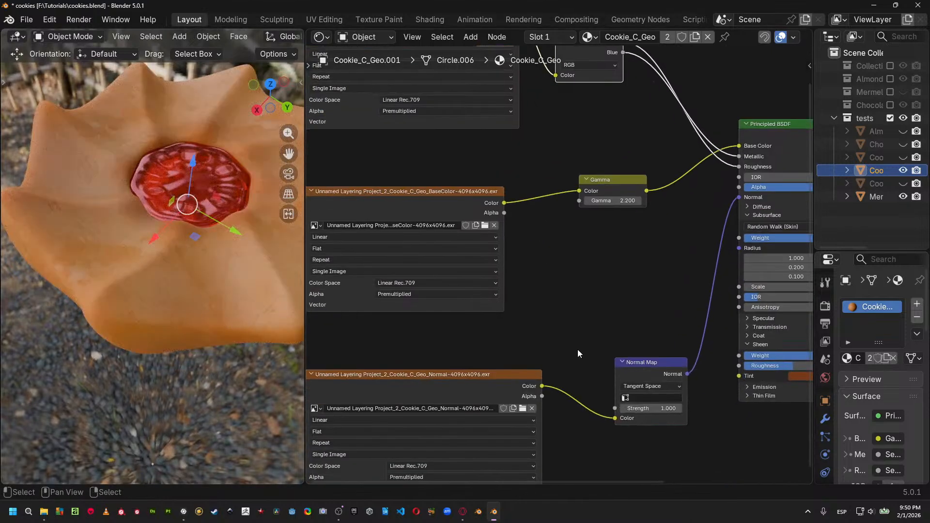
middle_drag(582, 369, 616, 317)
drag(496, 342, 449, 336)
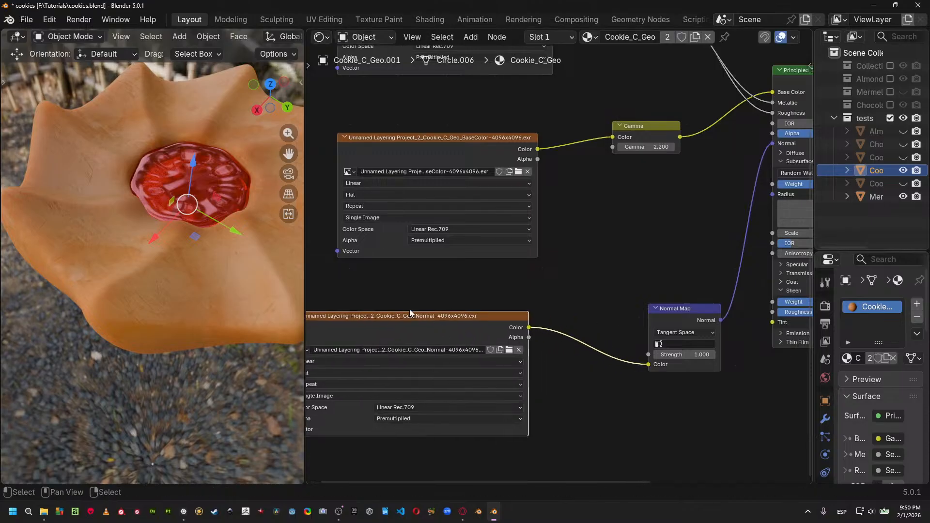
middle_drag(262, 302, 121, 257)
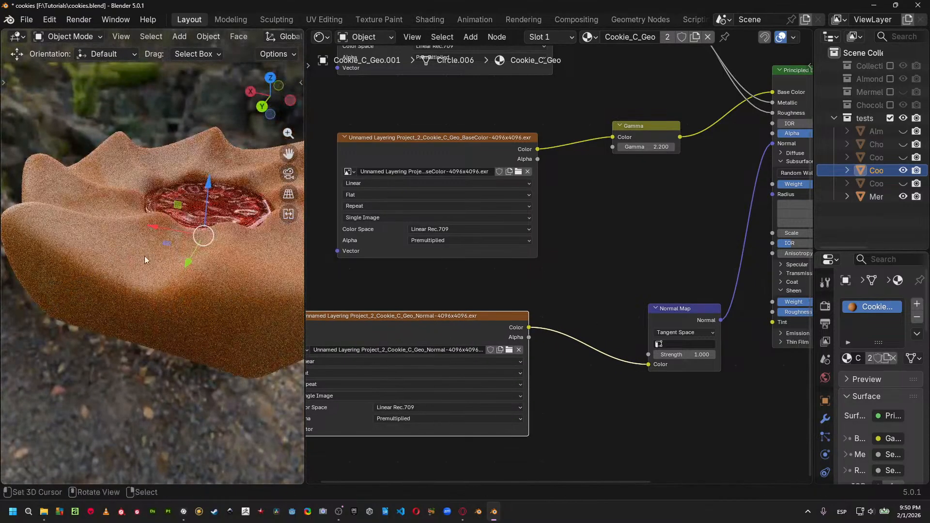
click(685, 353)
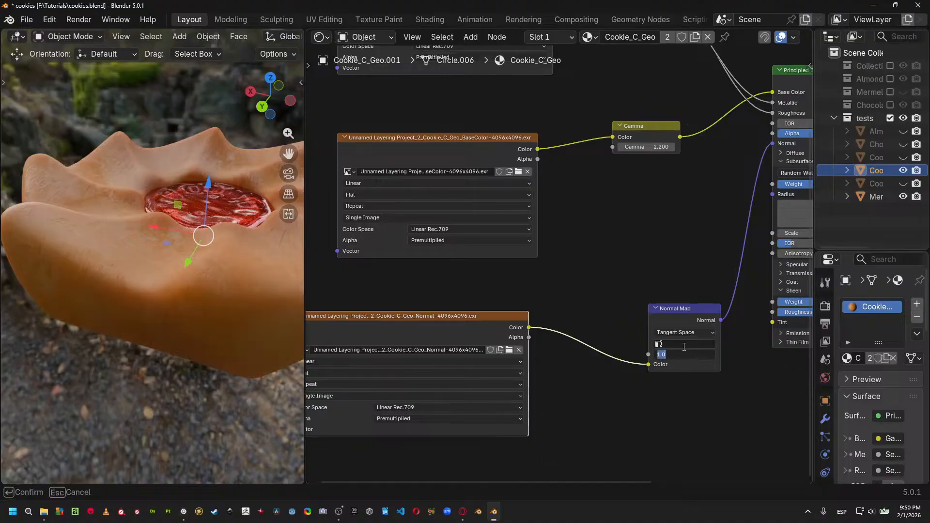
key(Return)
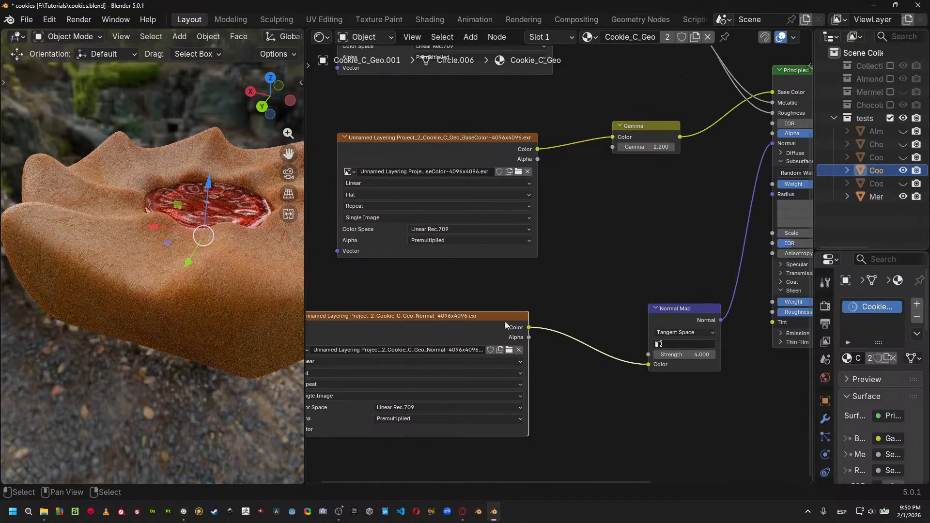
Select the red jam filling at the cookie's centre to show its Mermelade_m material nodes.
middle_drag(227, 330, 174, 334)
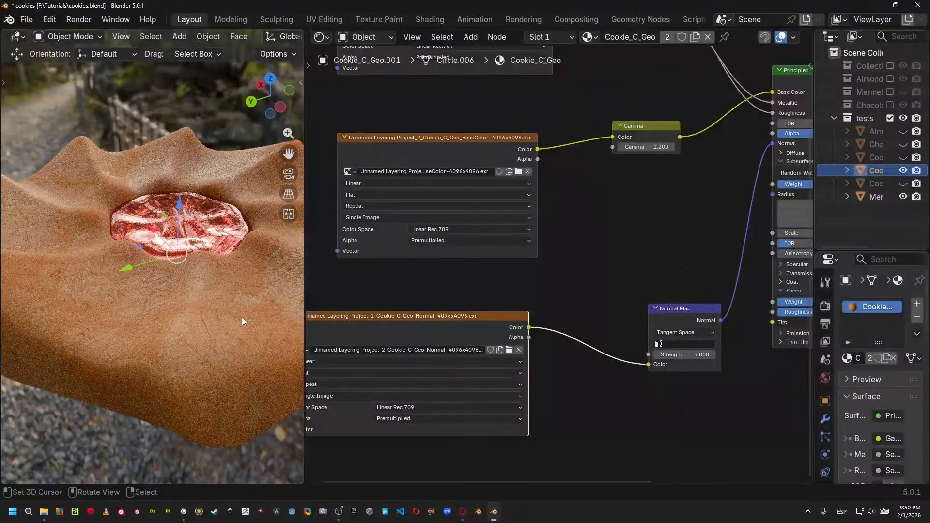
shift+middle_drag(243, 318, 165, 339)
scroll(164, 340, up, 1)
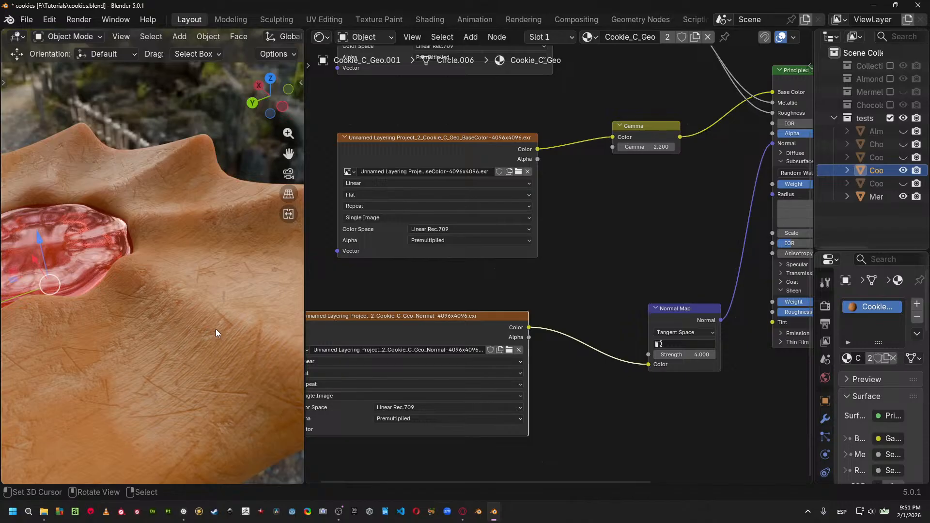
scroll(216, 330, down, 3)
middle_drag(216, 330, 191, 339)
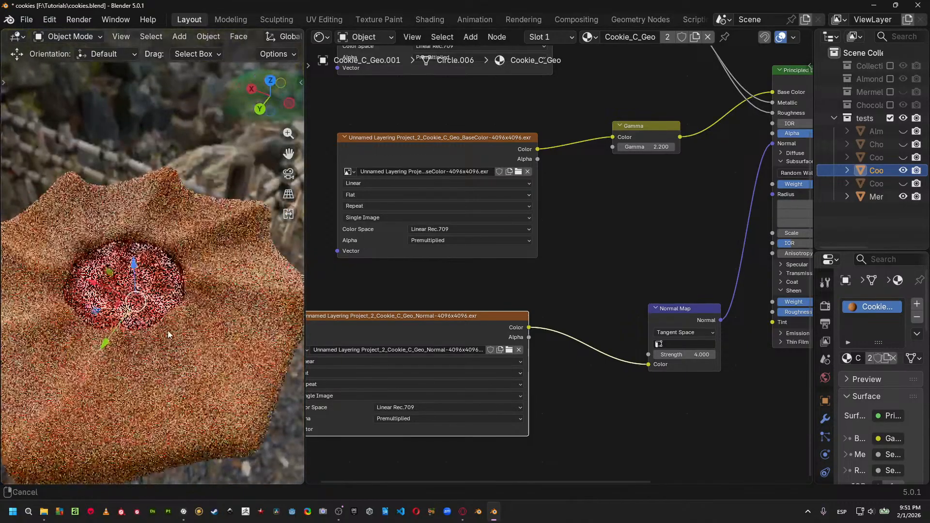
click(167, 327)
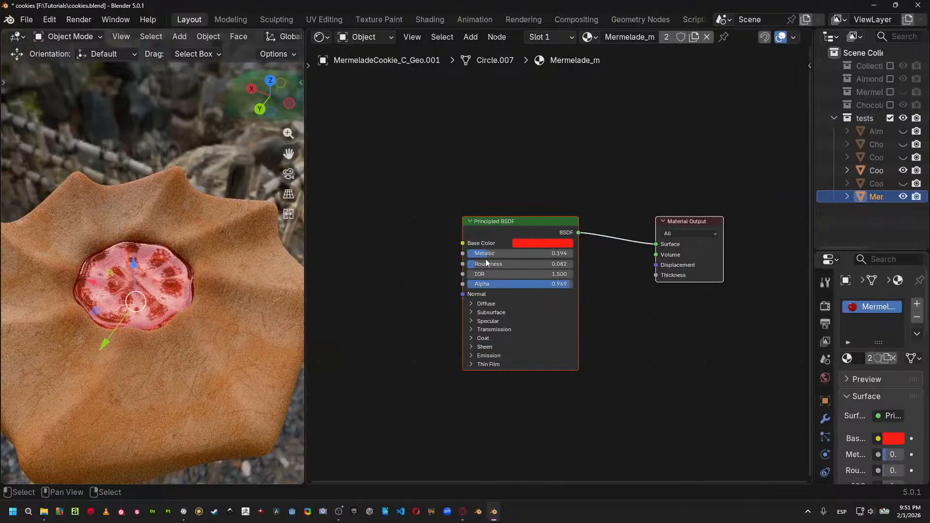
Add the Mermelade_m AORoughnessMetal, BaseColor and Normal EXR maps as texture nodes and place them before the Principled BSDF.
middle_drag(373, 260, 495, 225)
key(shift+a)
mouse_move(450, 217)
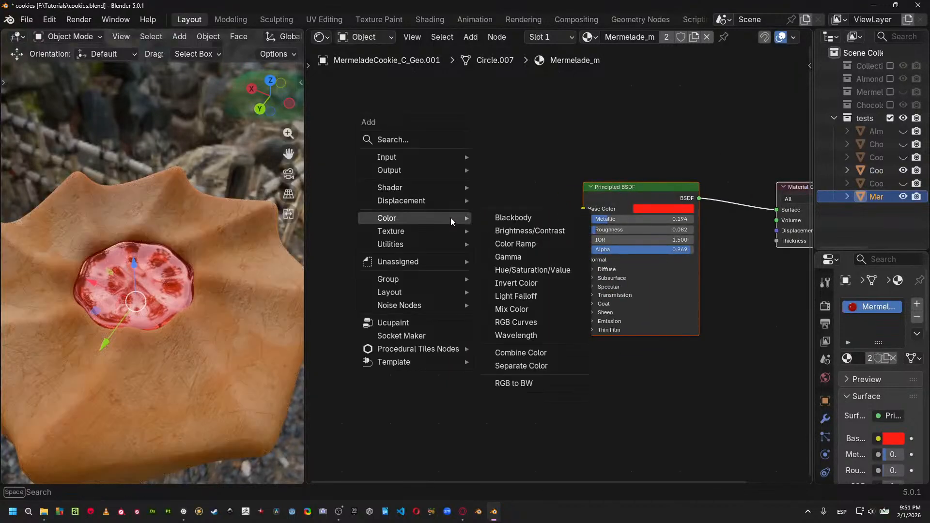
mouse_move(430, 231)
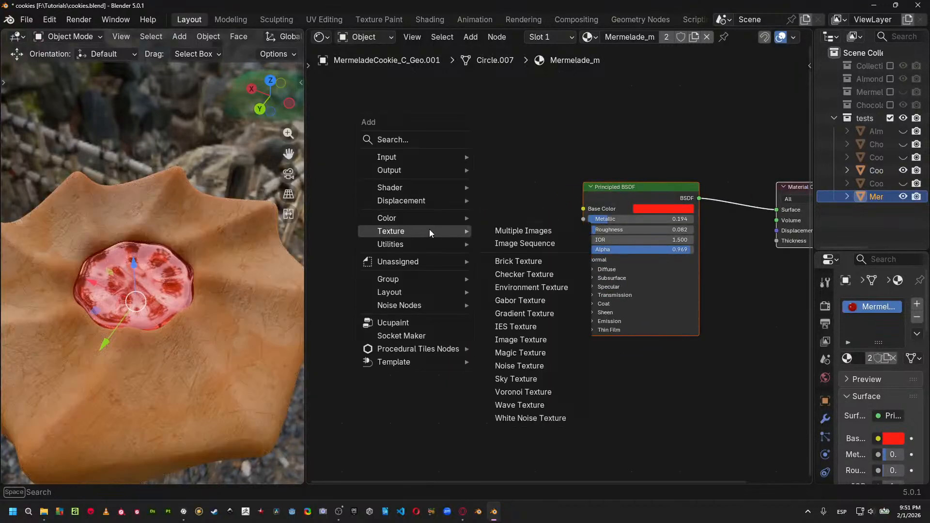
click(519, 231)
click(407, 161)
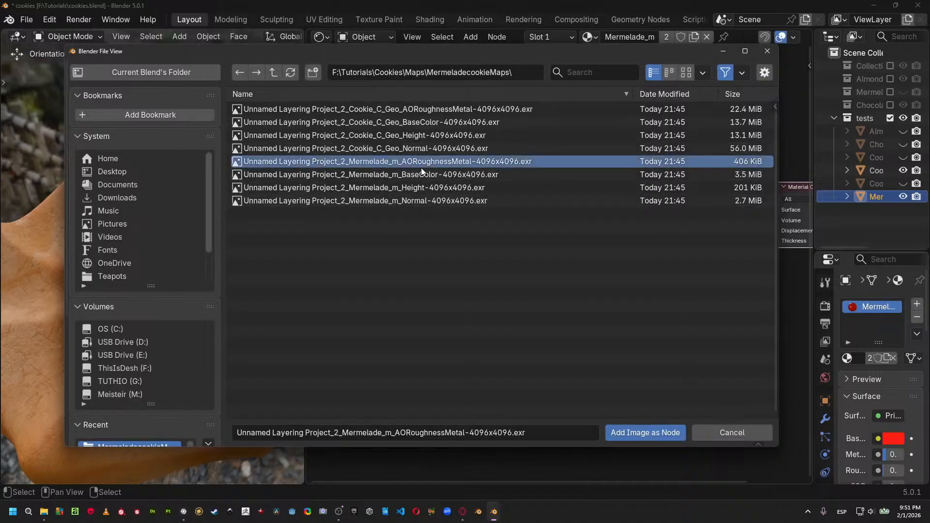
shift+click(421, 172)
ctrl+click(435, 201)
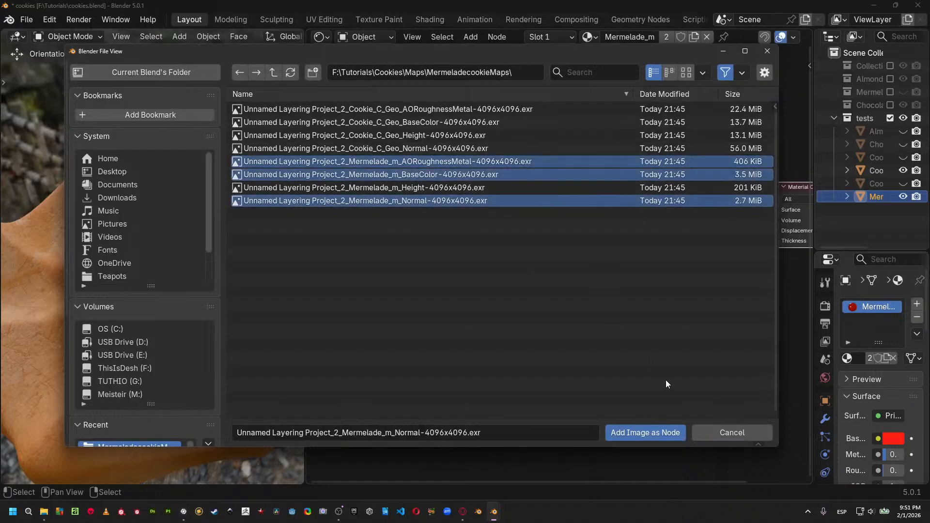
click(632, 432)
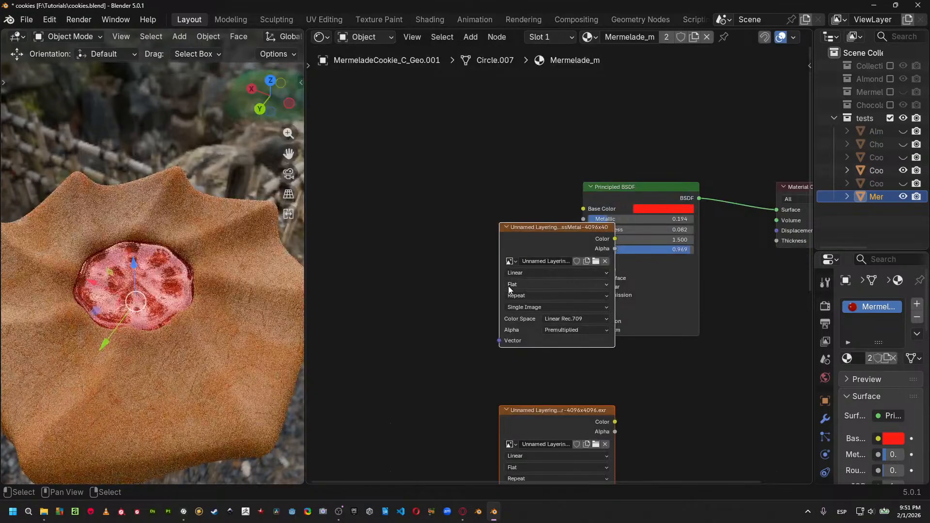
click(316, 154)
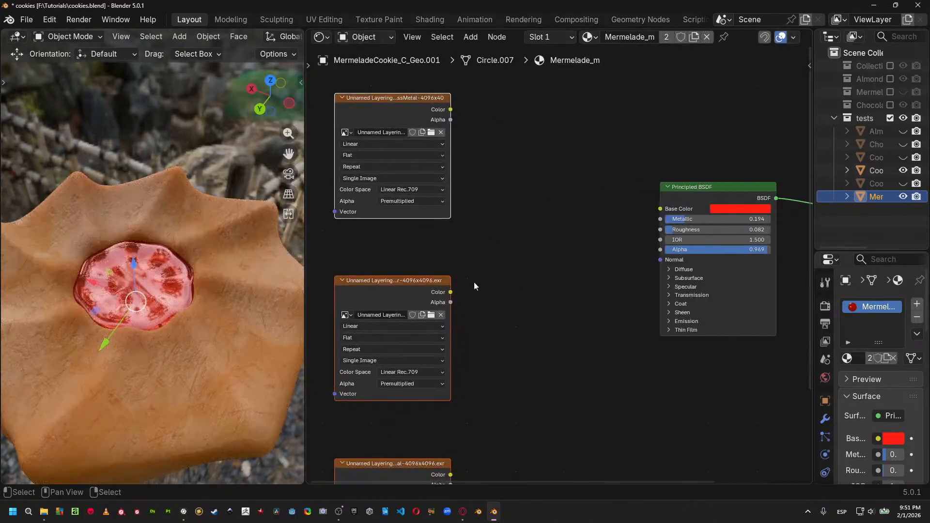
Connect the Mermelade_m BaseColor texture to the Principled BSDF's Base Color and insert a Gamma node on that link.
click(427, 292)
drag(450, 283, 661, 209)
key(shift+a)
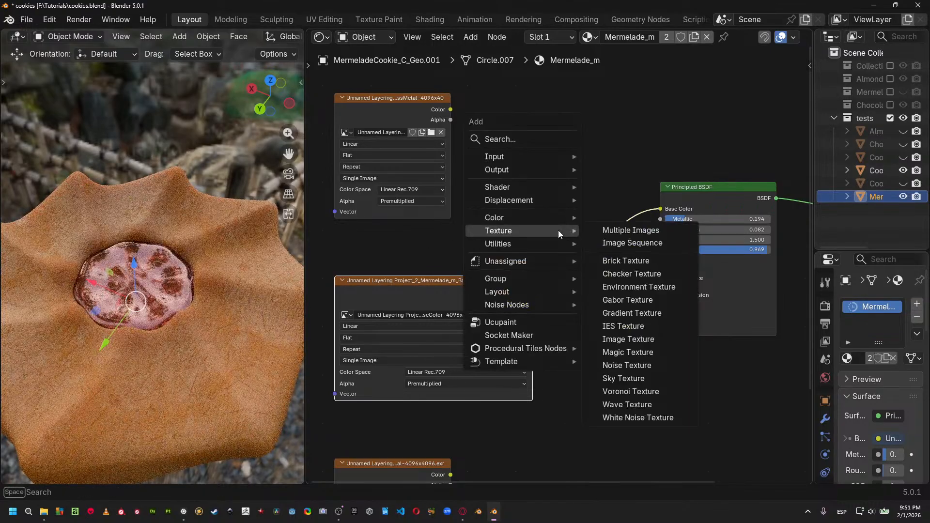
mouse_move(560, 221)
click(622, 256)
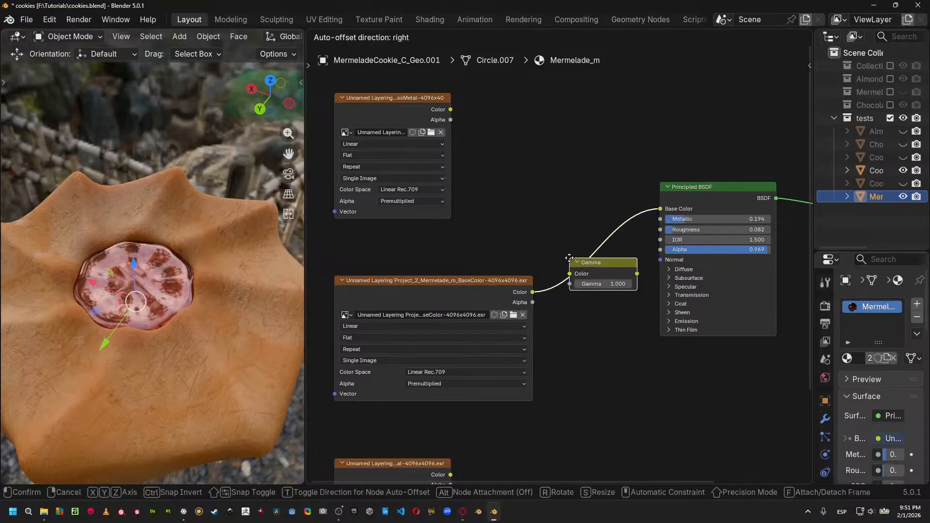
click(605, 270)
Set the Gamma node's value to 2.2 and view the jam filling from another angle.
click(595, 284)
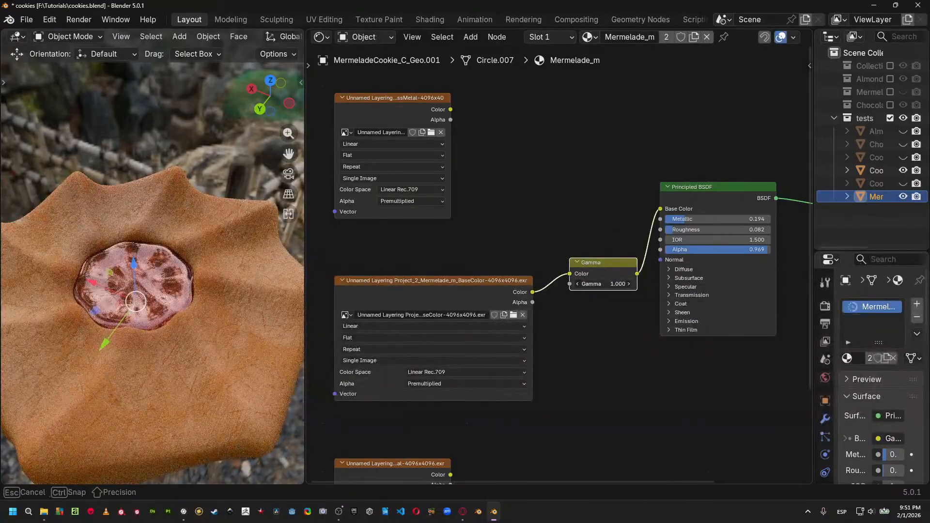
text(2.2)
key(Return)
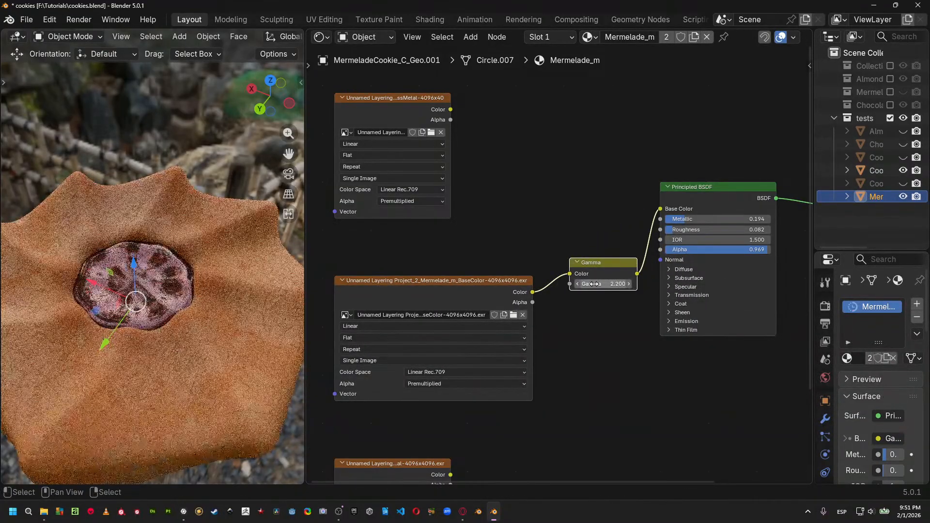
middle_drag(237, 310, 41, 332)
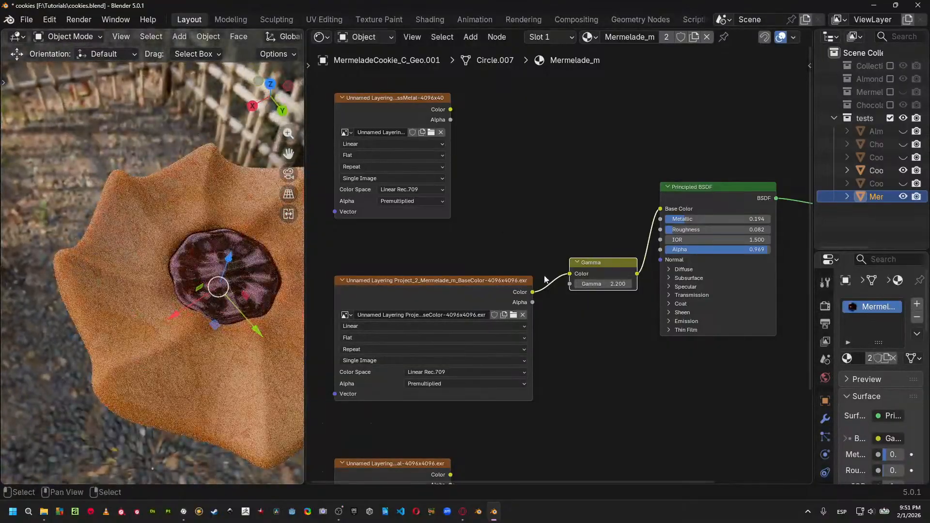
Set the Gamma node's value to 1.4.
click(605, 286)
text(1)
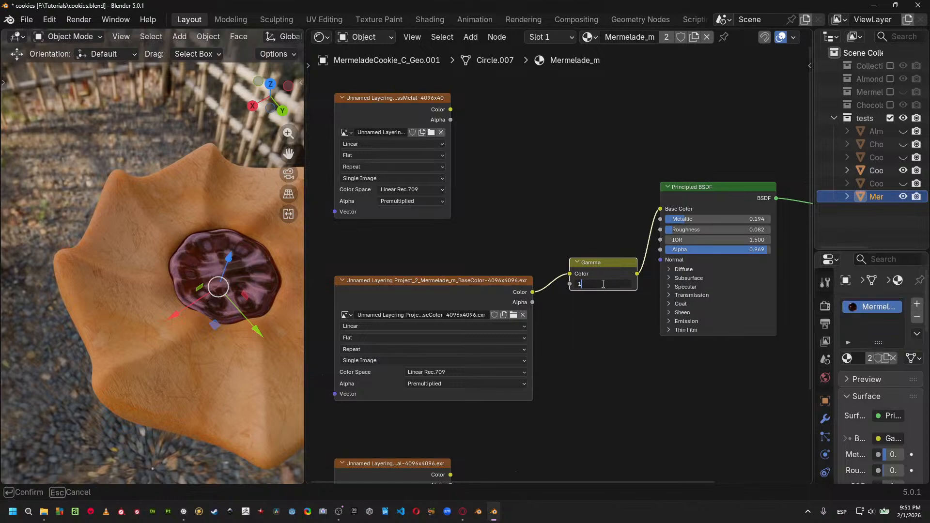
text(.4)
key(Return)
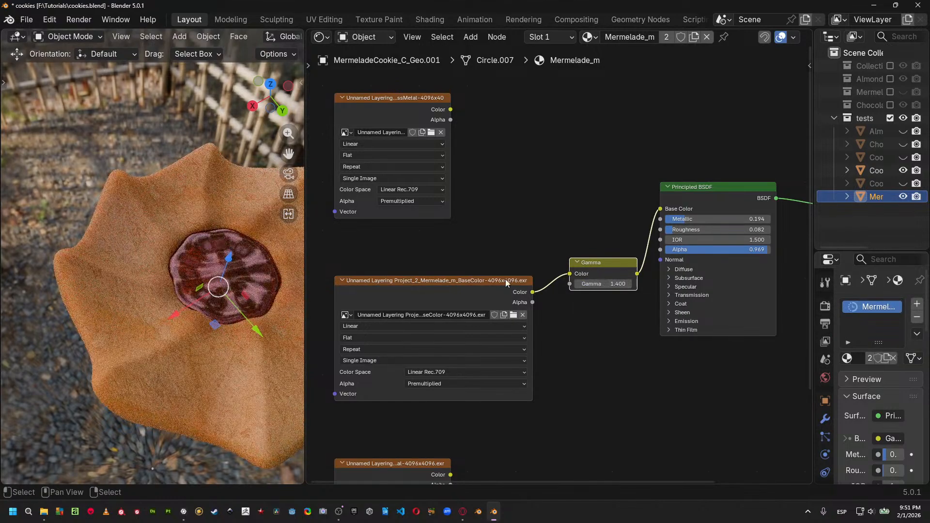
Add a Separate Color node between the AORoughnessMetal texture and the Principled BSDF.
middle_drag(508, 333, 487, 280)
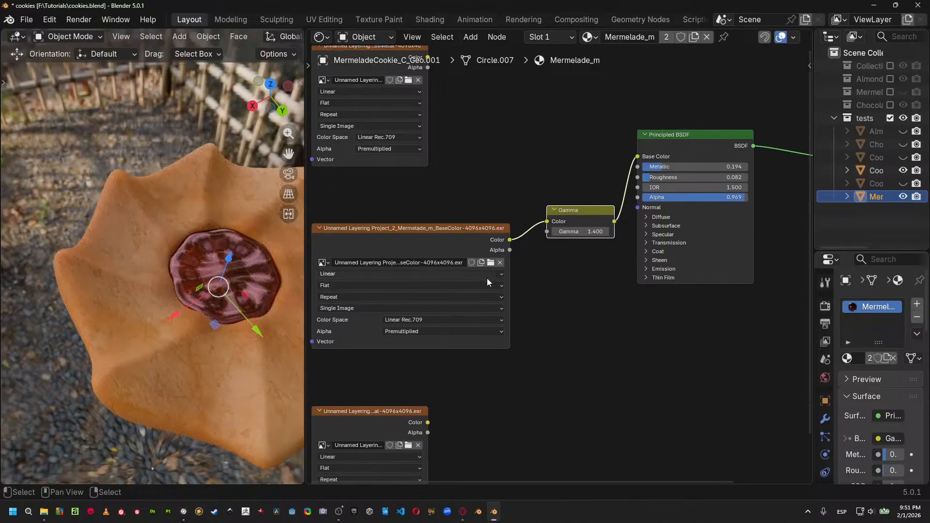
middle_drag(462, 170, 440, 233)
key(shift+a)
mouse_move(468, 227)
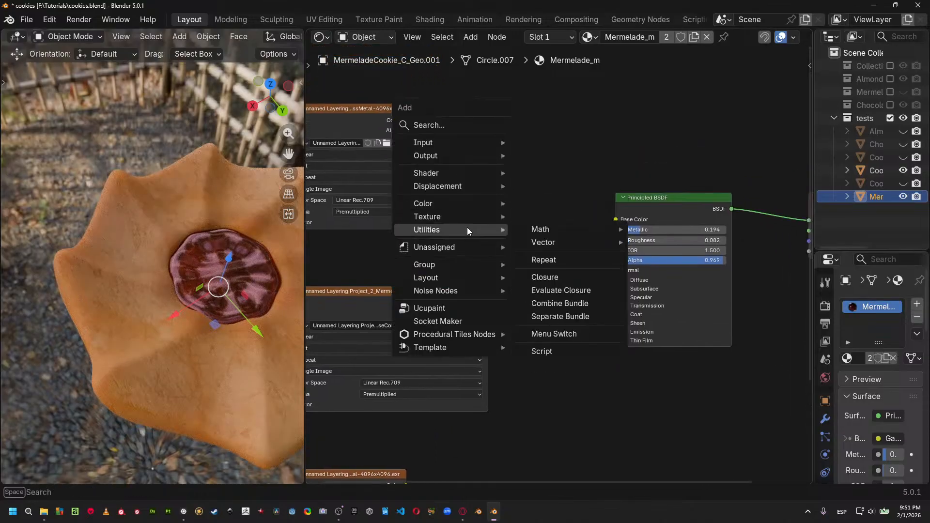
mouse_move(471, 206)
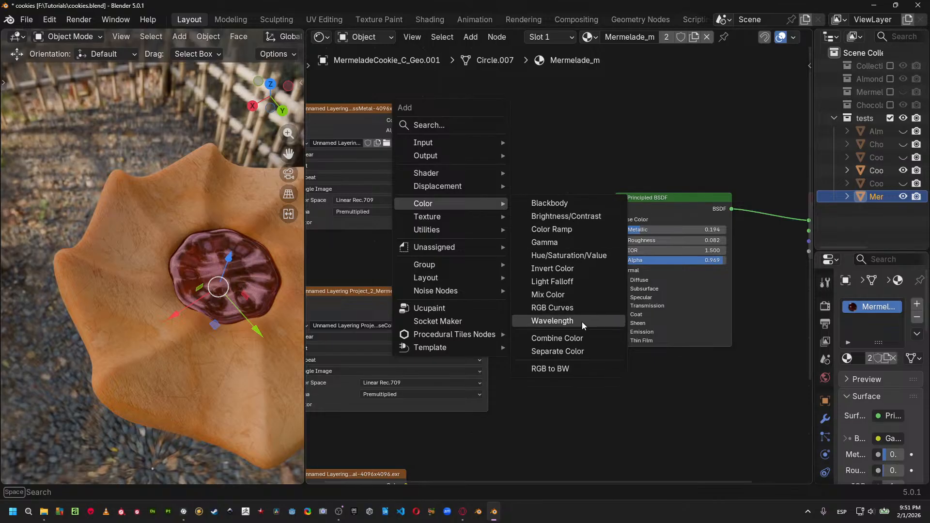
click(557, 351)
click(518, 193)
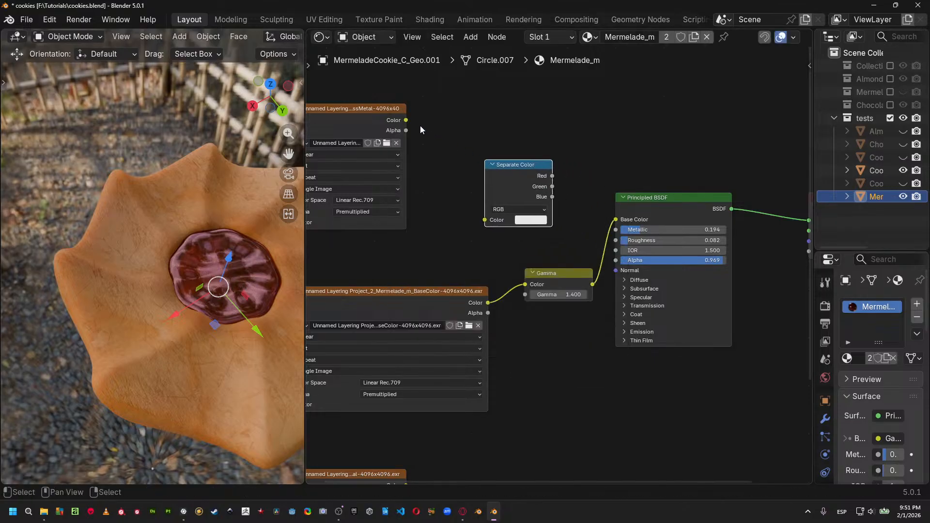
Connect the AORoughnessMetal color to Separate Color, linking its Green output to Roughness and its Blue output to Metallic.
drag(406, 120, 483, 220)
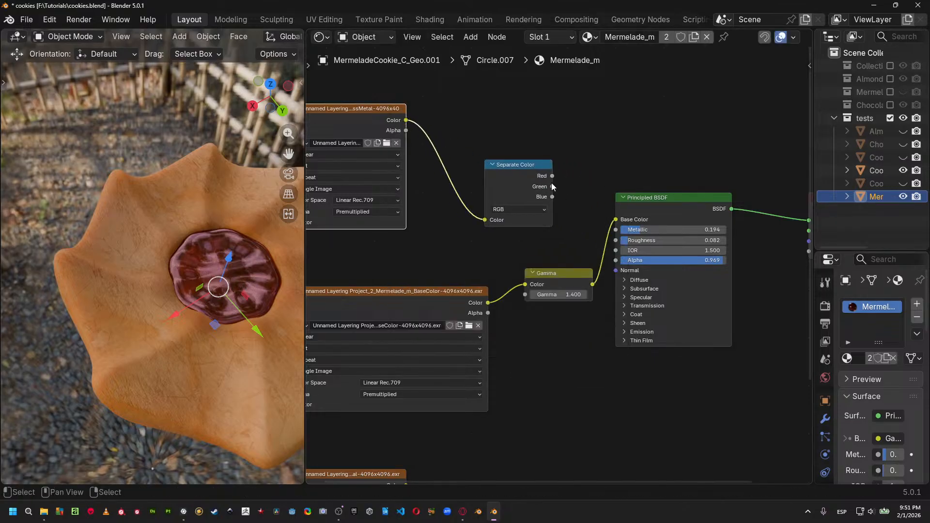
mouse_move(553, 186)
mouse_down()
mouse_move(600, 236)
mouse_move(616, 238)
mouse_move(551, 198)
mouse_up()
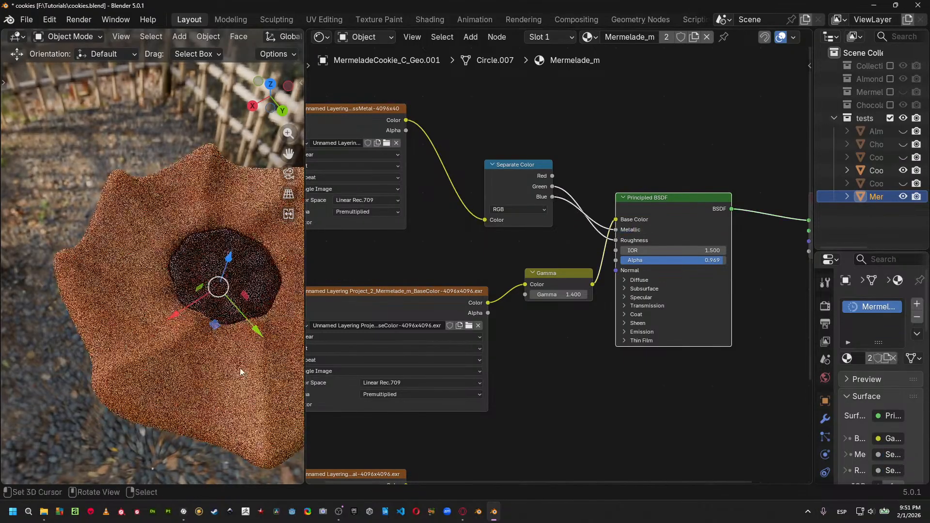
middle_drag(203, 355, 129, 305)
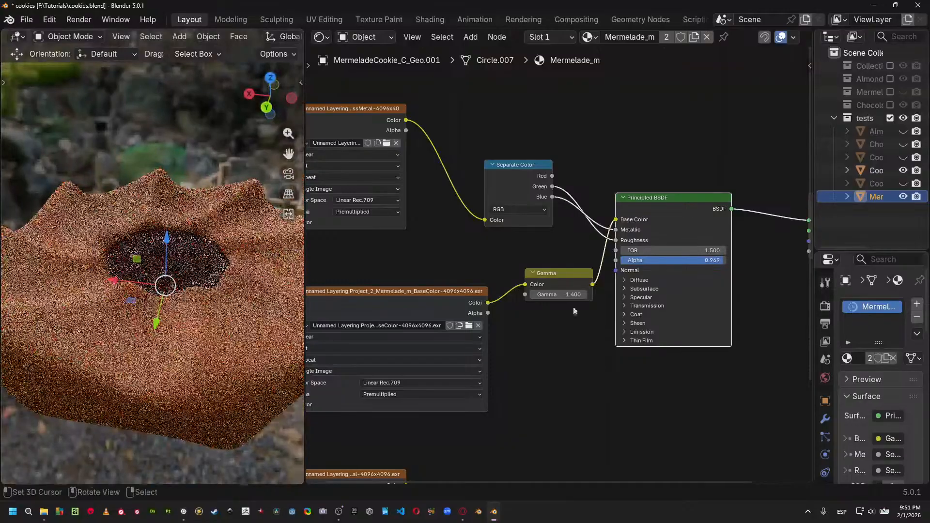
Expand the Principled BSDF's Transmission settings and raise its Alpha to 1.
click(648, 306)
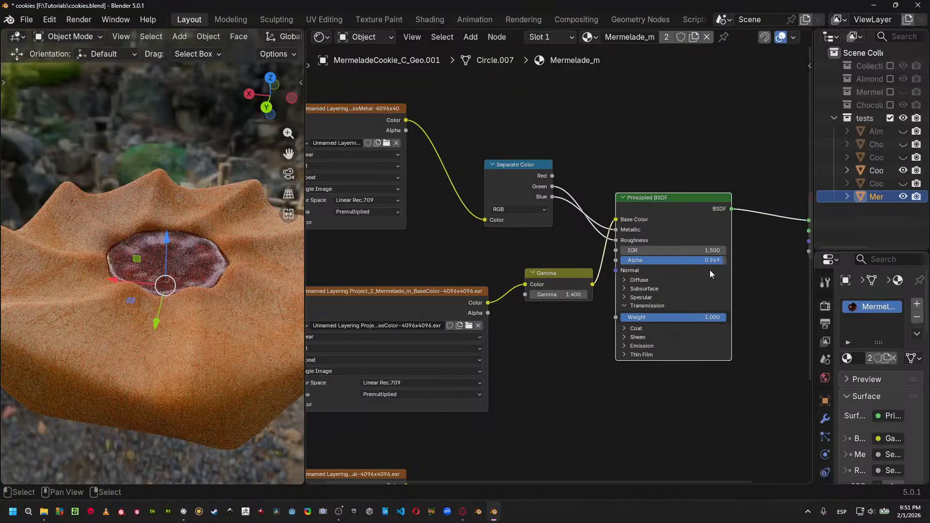
drag(711, 261, 724, 260)
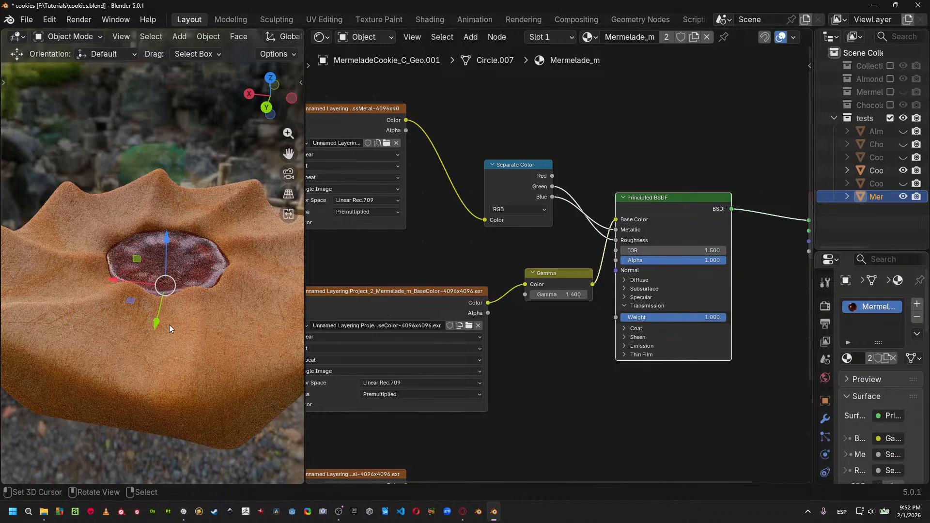
middle_drag(160, 332, 209, 300)
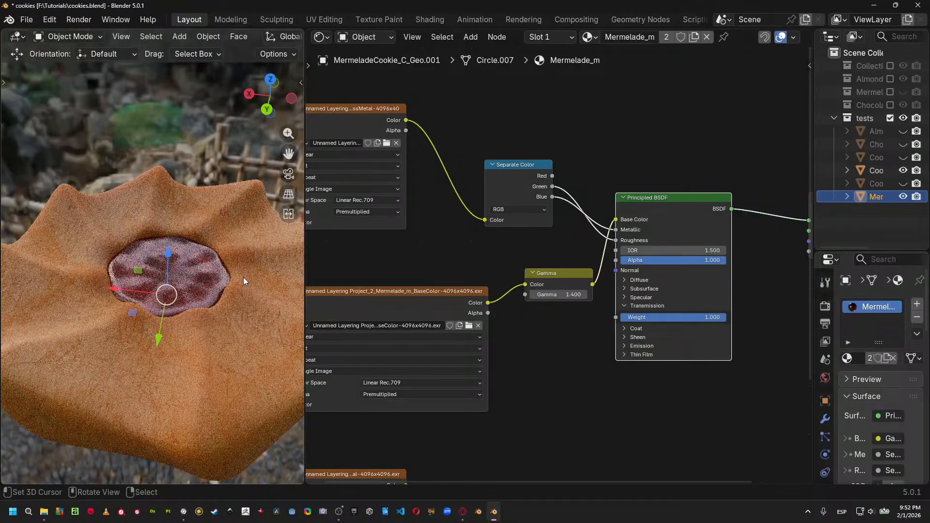
Move the Separate Color node closer to the AORoughnessMetal texture node.
middle_drag(467, 231, 525, 242)
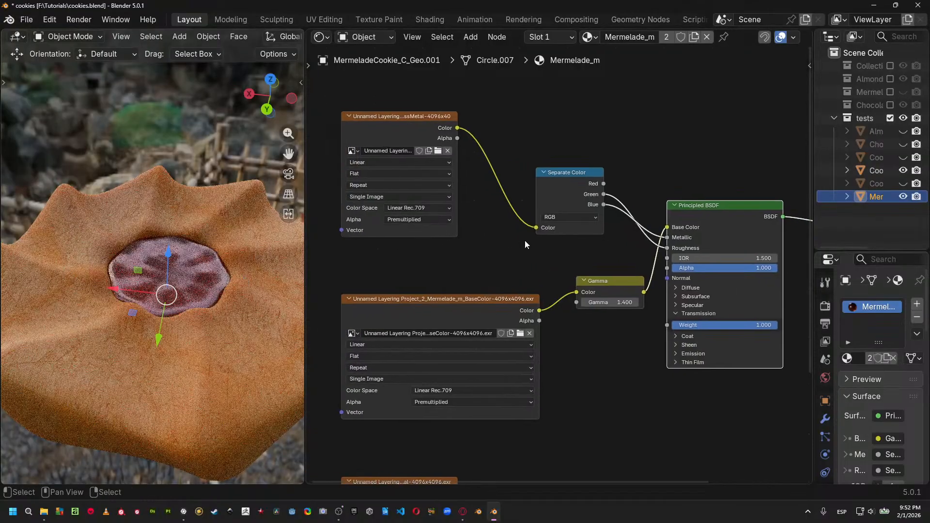
drag(566, 196, 528, 173)
middle_drag(201, 312, 223, 322)
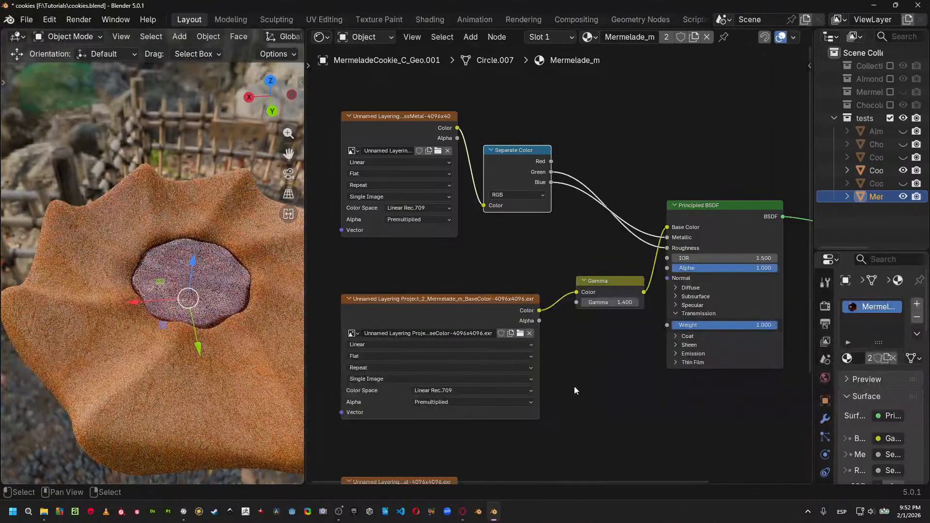
Delete the unconnected Mermelade_m Normal texture node.
scroll(577, 383, down, 2)
middle_drag(582, 380, 557, 243)
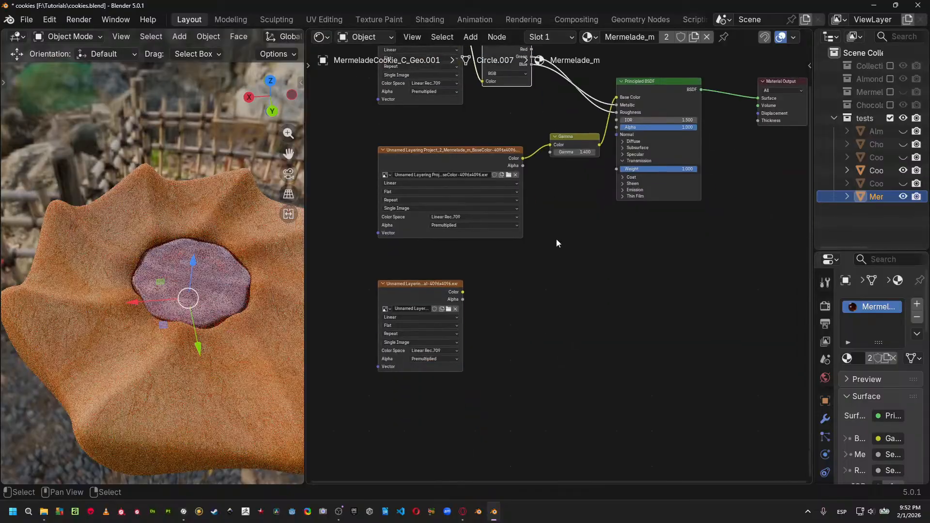
click(440, 296)
key(Delete)
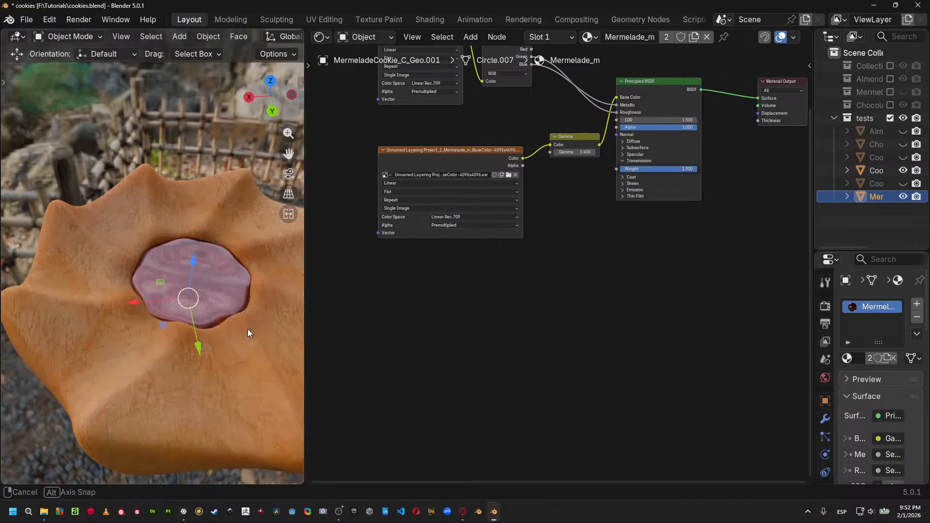
Expand the Principled BSDF's Subsurface settings and set the subsurface weight to 1.
middle_drag(248, 329, 193, 290)
scroll(154, 312, down, 5)
scroll(149, 305, up, 2)
scroll(600, 318, up, 3)
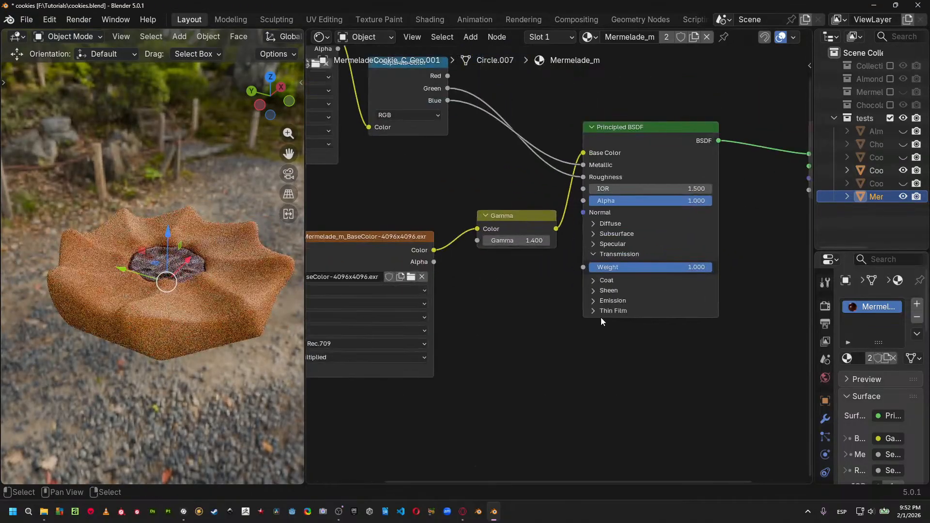
click(635, 235)
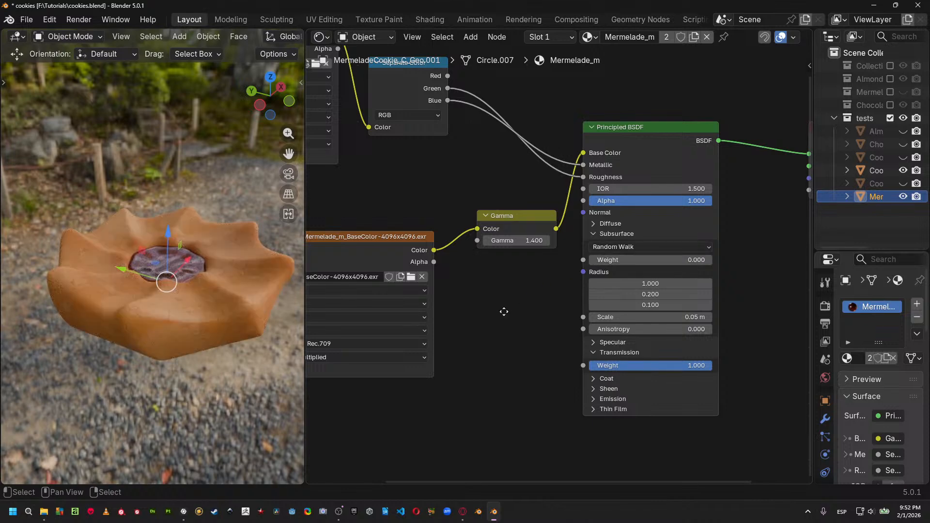
mouse_move(638, 260)
mouse_down()
mouse_move(688, 260)
mouse_move(656, 261)
mouse_up()
Switch the subsurface method to Random Walk (Skin) and set the subsurface scale to 0.15 m.
click(639, 246)
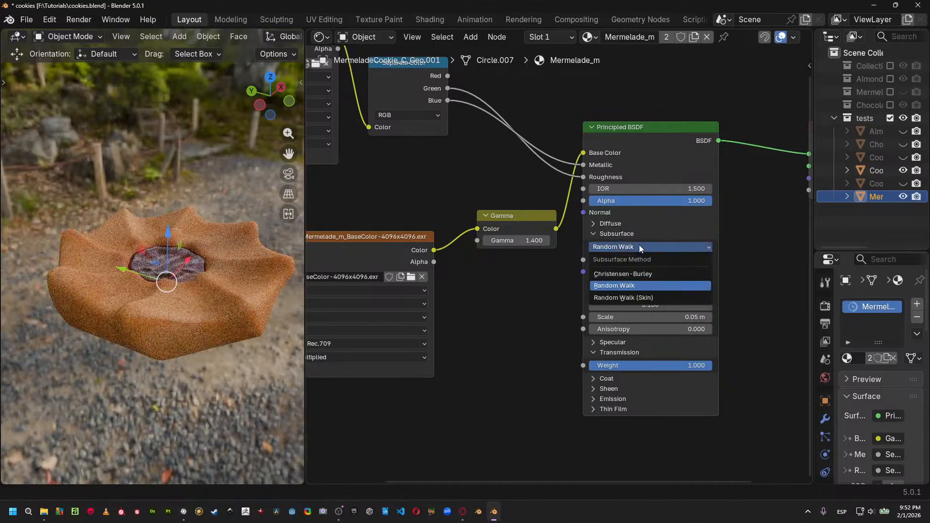
click(635, 296)
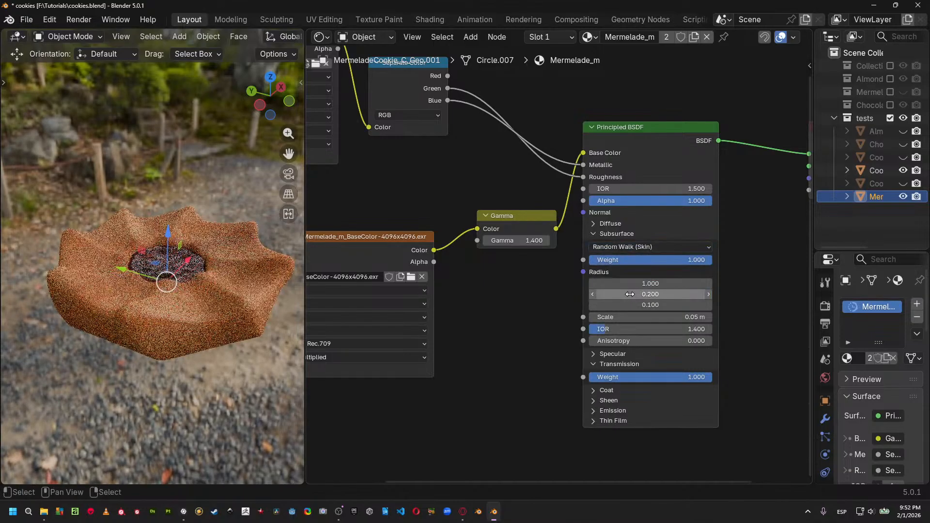
drag(661, 322, 674, 322)
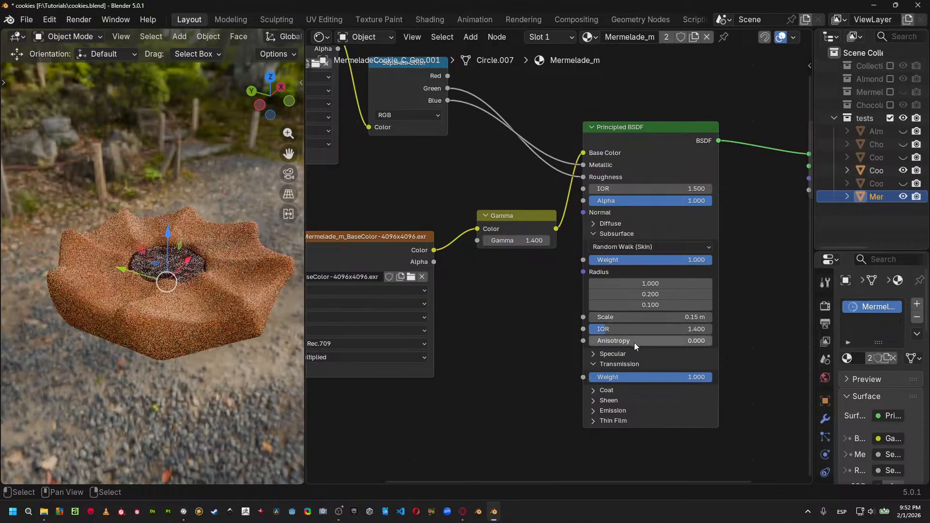
middle_drag(237, 272, 176, 286)
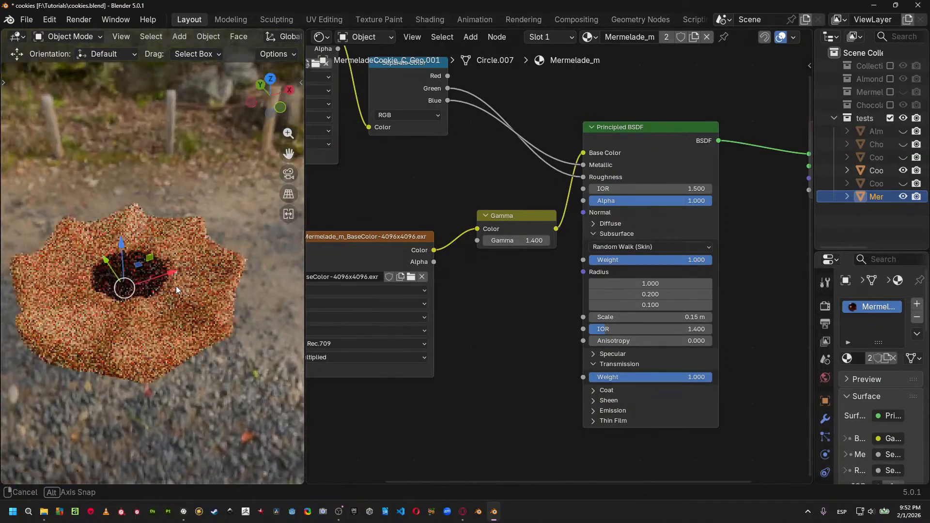
Widen the 3D viewport and examine the rendered jam filling up close.
drag(305, 276, 600, 281)
ctrl+middle_drag(451, 299, 439, 261)
ctrl+middle_drag(439, 261, 448, 236)
Expand the scene's Color Management settings, enlarge the properties area and set the view transform to ACES 2.0.
click(825, 307)
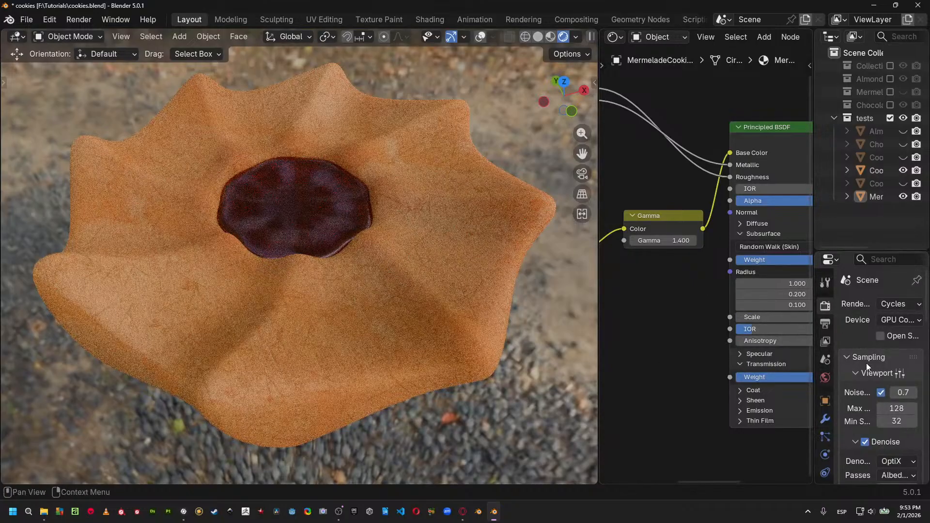
scroll(866, 362, down, 5)
scroll(883, 385, down, 15)
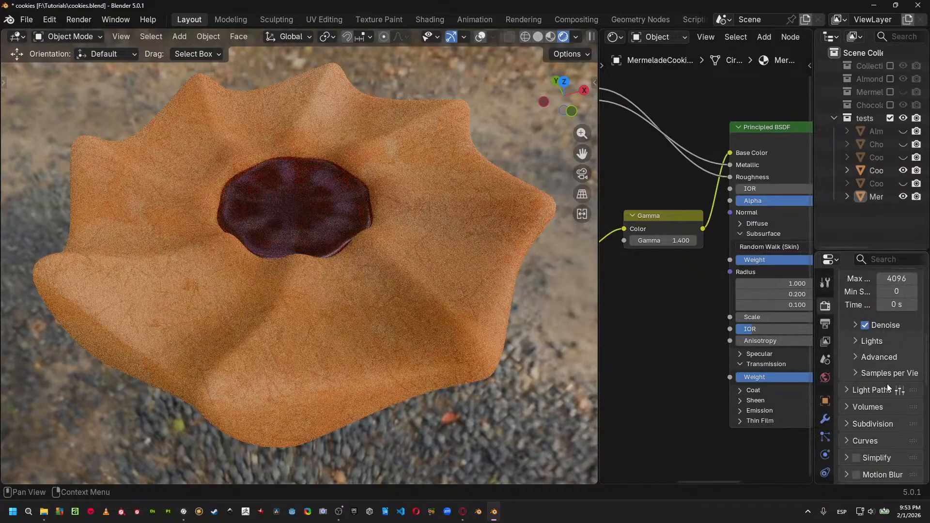
scroll(890, 410, down, 4)
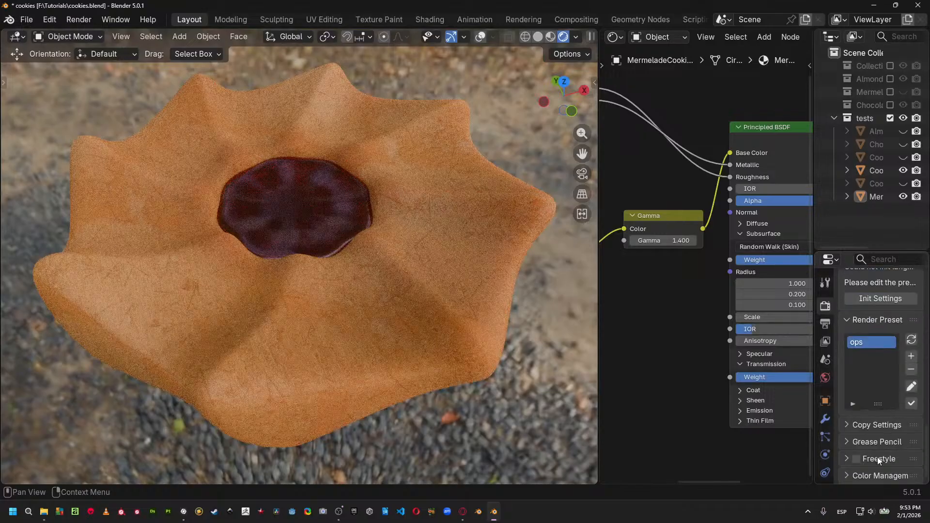
click(871, 477)
scroll(892, 429, down, 7)
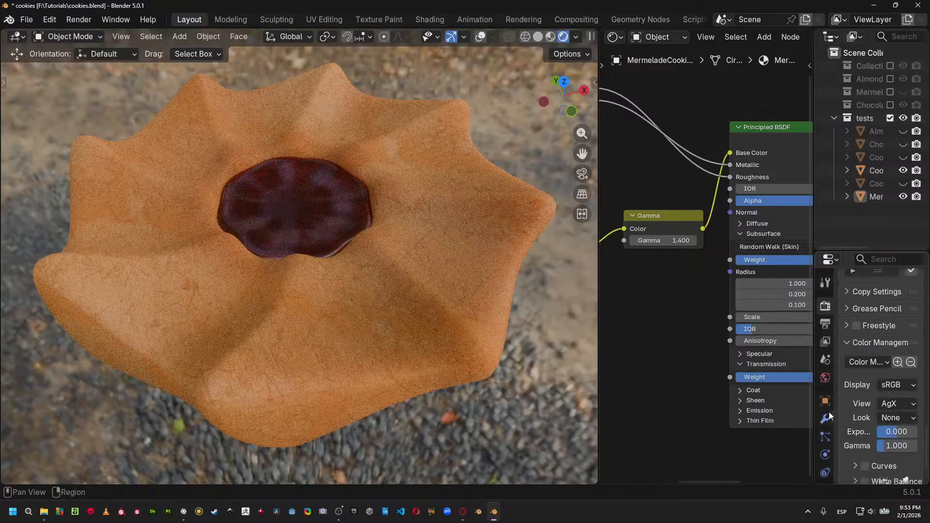
drag(815, 409, 708, 409)
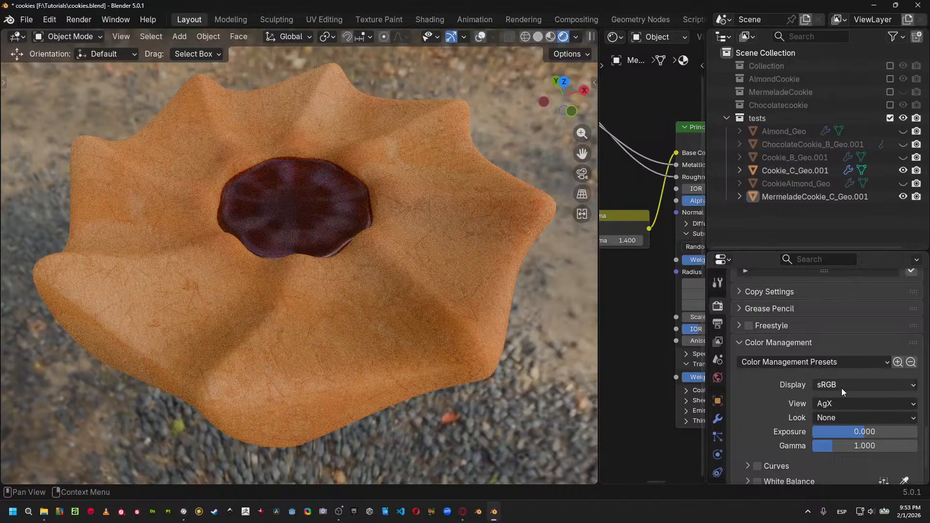
click(849, 404)
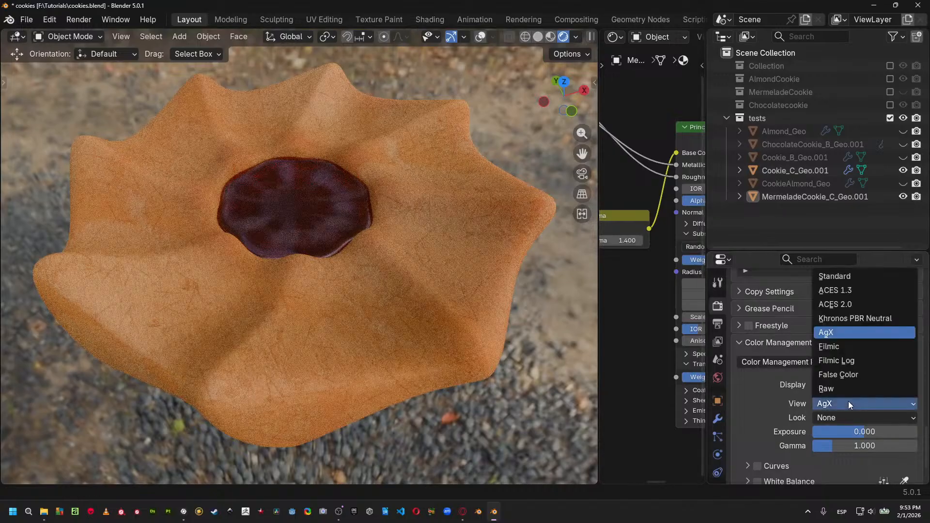
click(859, 305)
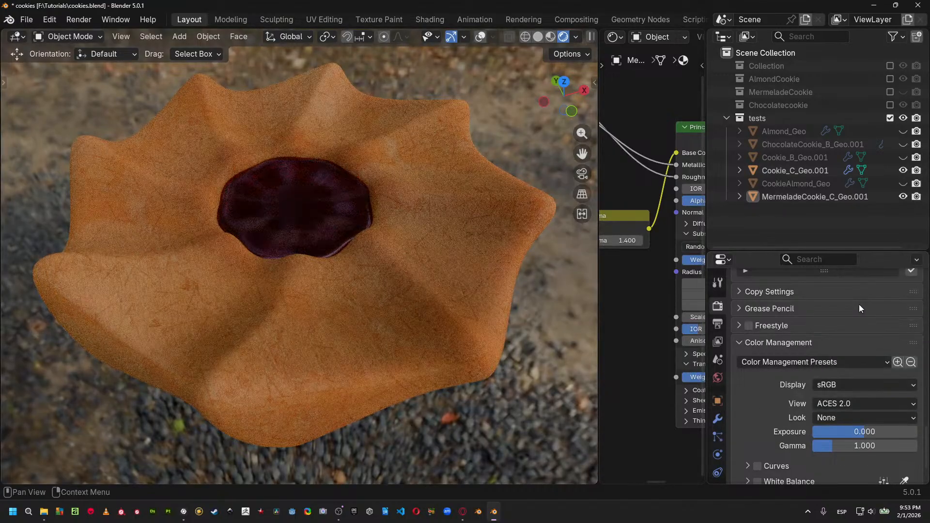
Set the Color Management exposure to 0.484.
click(861, 432)
key(BackSpace)
text(.48)
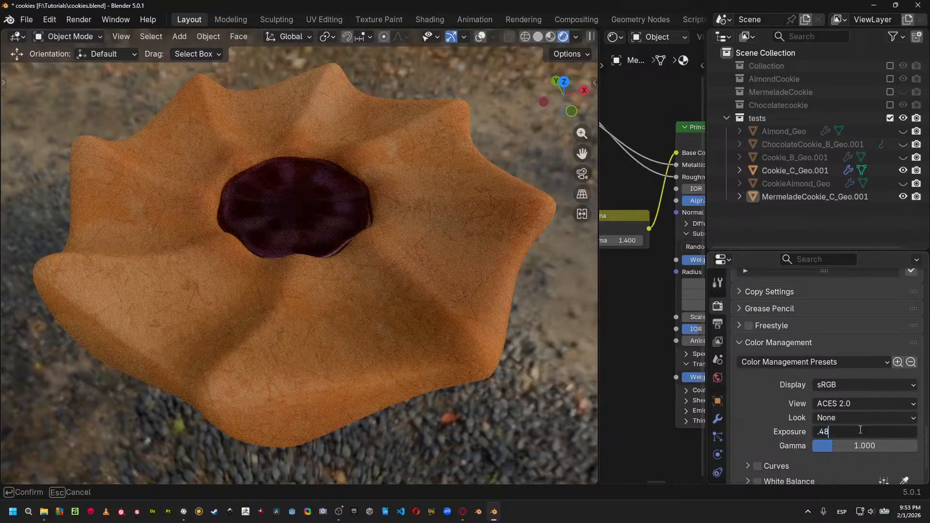
text(4)
key(Return)
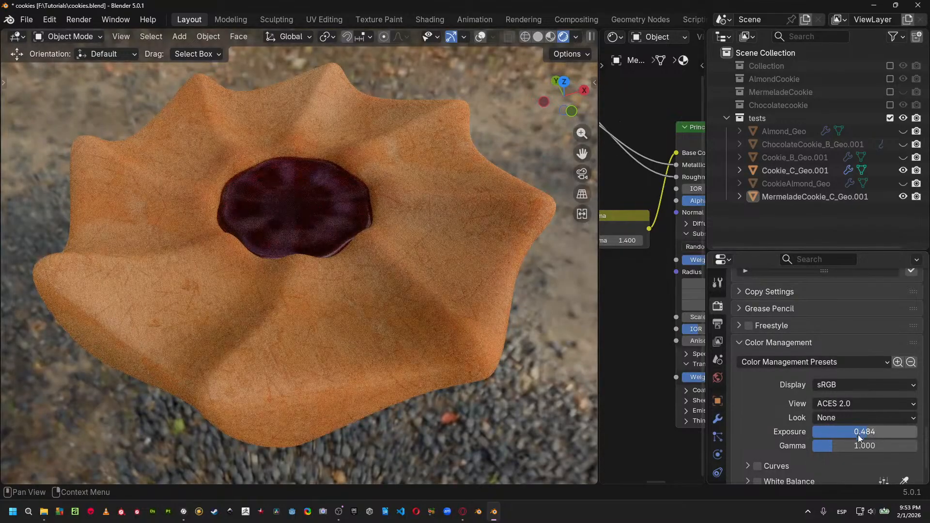
Set the Color Management gamma to 1.184.
click(855, 446)
text(1.184)
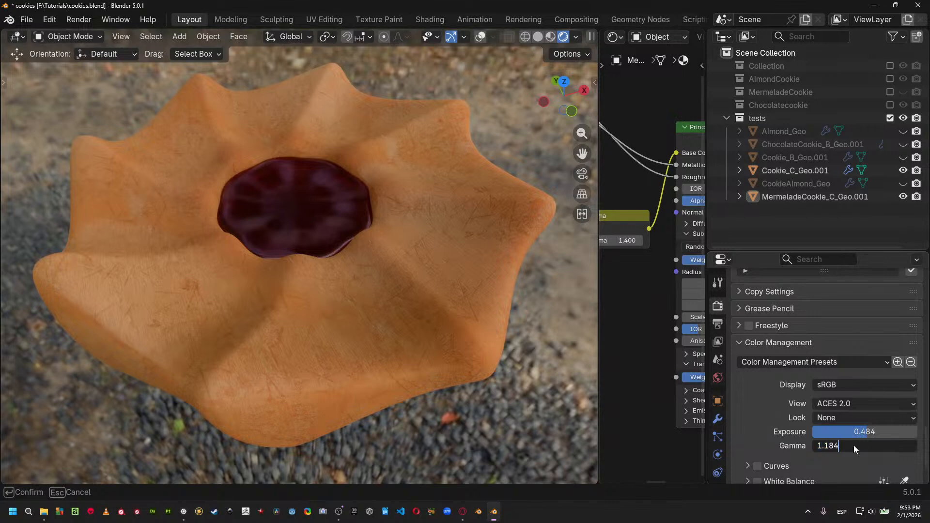
key(Return)
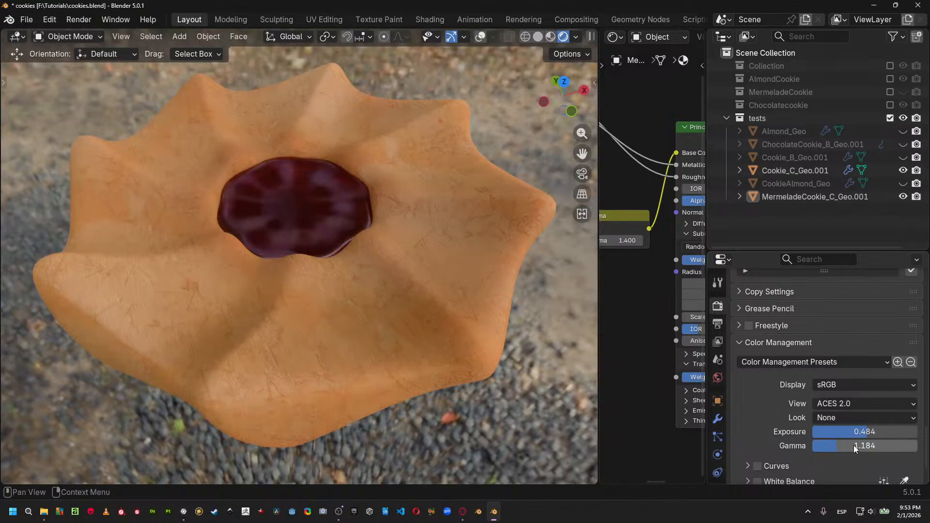
Enable Color Management curves and brighten the combined curve with points at about X 0.221, Y 0.264 and X 0.579, Y 0.657.
click(768, 465)
scroll(767, 457, down, 6)
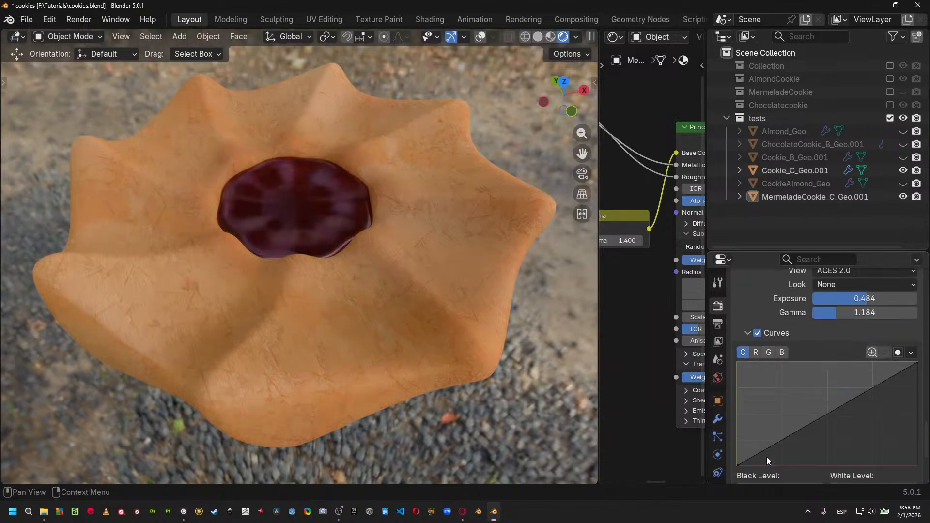
mouse_move(791, 440)
mouse_down()
mouse_move(786, 385)
mouse_move(777, 439)
mouse_up()
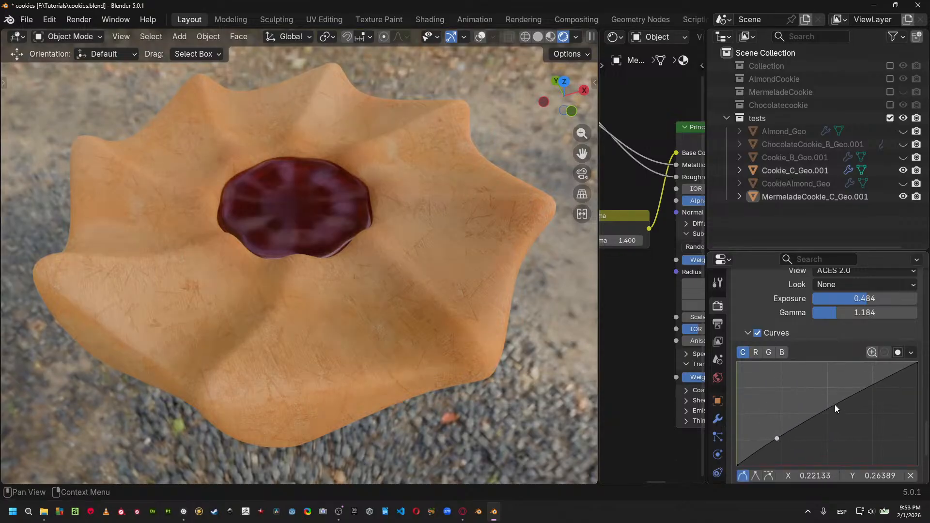
mouse_move(835, 405)
mouse_down()
mouse_move(829, 388)
mouse_move(841, 397)
mouse_up()
Set the Color Management gamma to 1.
click(870, 313)
text(1)
key(Return)
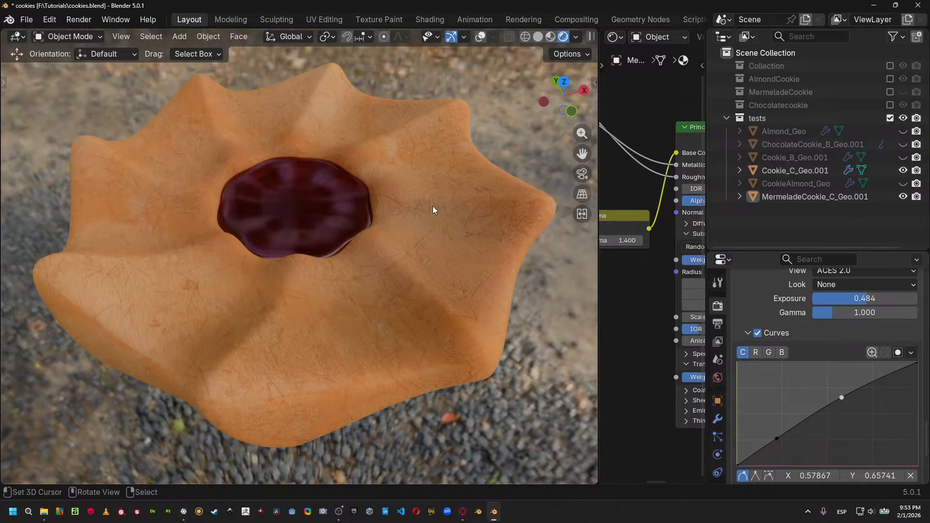
Show the viewport in wireframe and unhide Almond_Geo and CookieAlmond_Geo in the tests collection.
scroll(446, 237, down, 6)
key(shift+z)
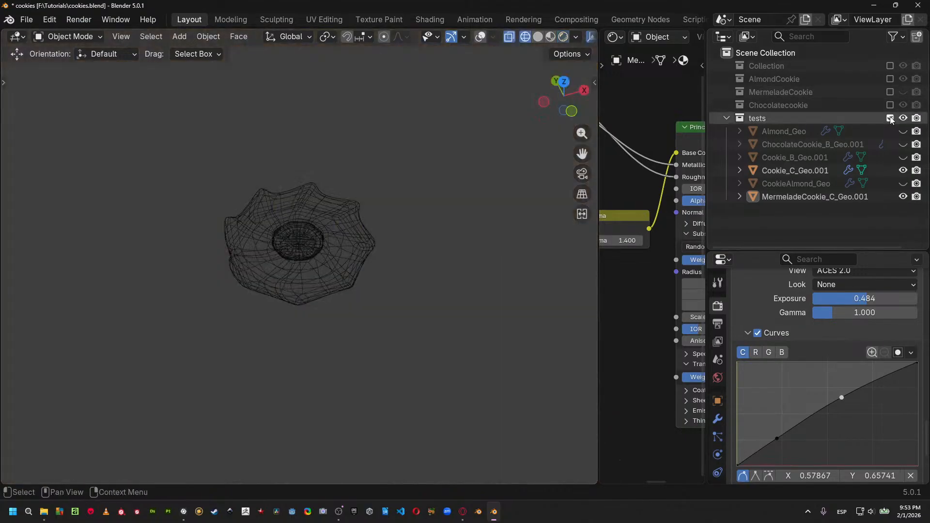
click(904, 132)
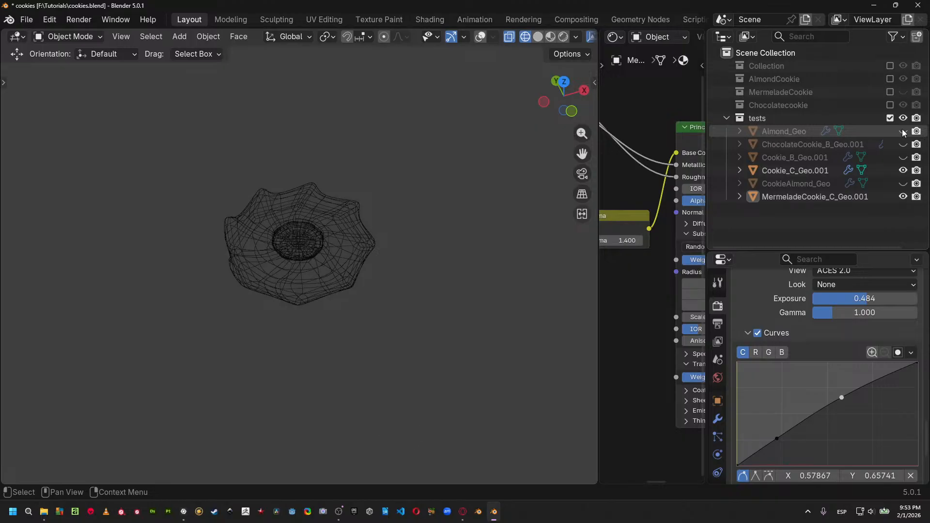
click(903, 184)
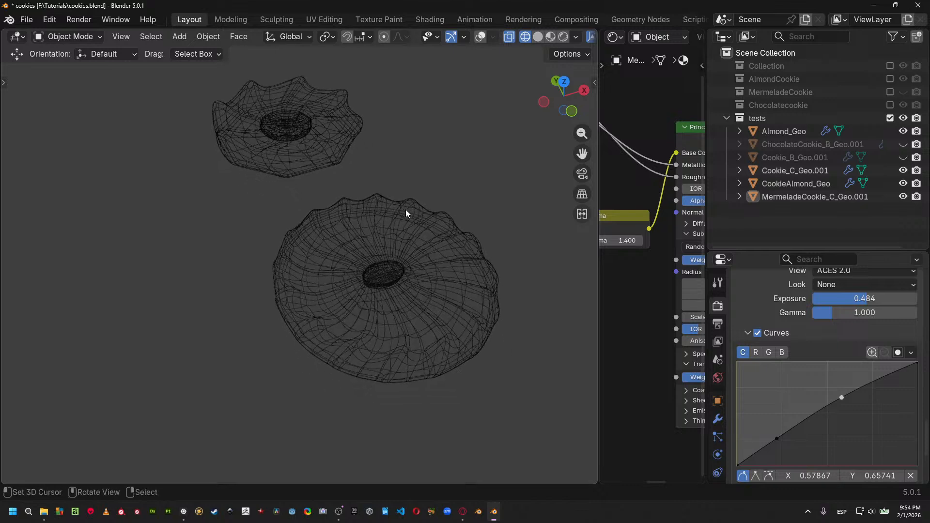
Select the CookieAlmond_Geo cookie and widen the shader editor to make room beside its Principled BSDF.
click(405, 213)
drag(599, 211, 354, 225)
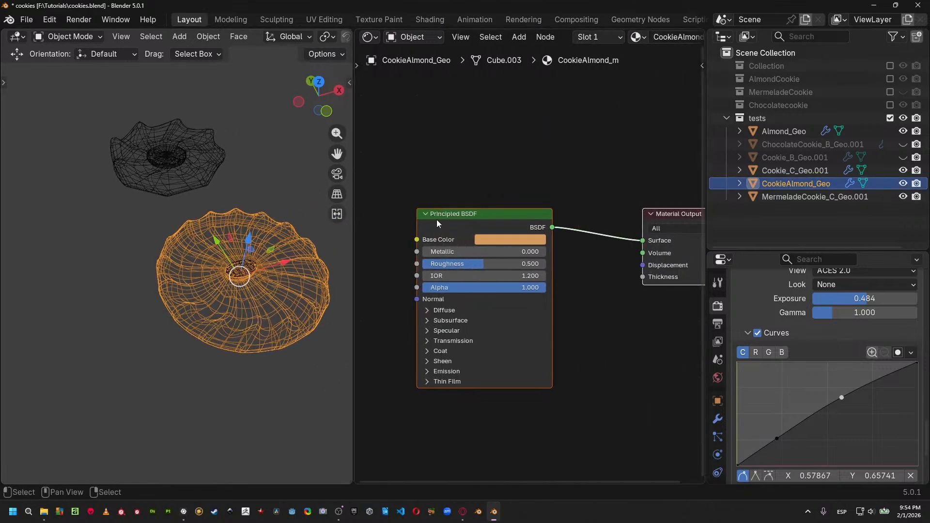
scroll(451, 225, down, 4)
middle_drag(480, 234, 581, 244)
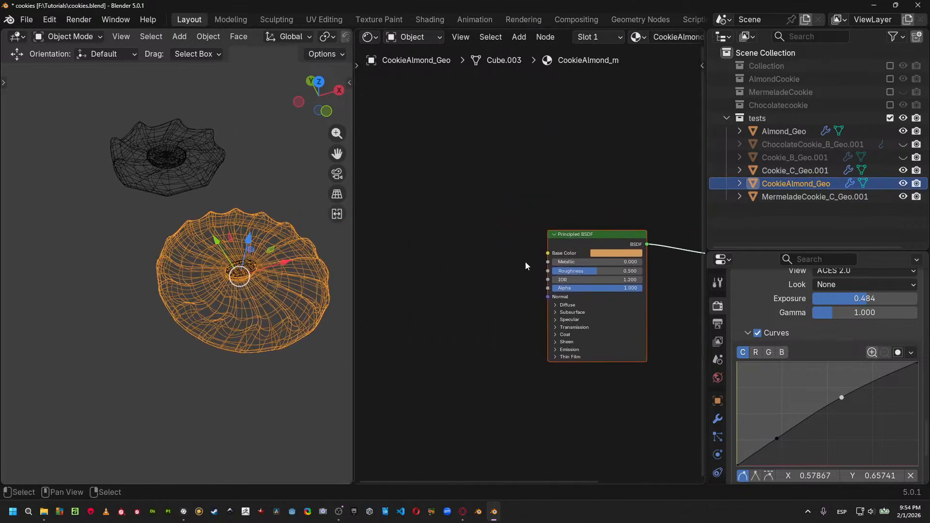
Switch to File Explorer and open the AlmondCookieMaps folder inside Maps.
click(44, 511)
click(60, 28)
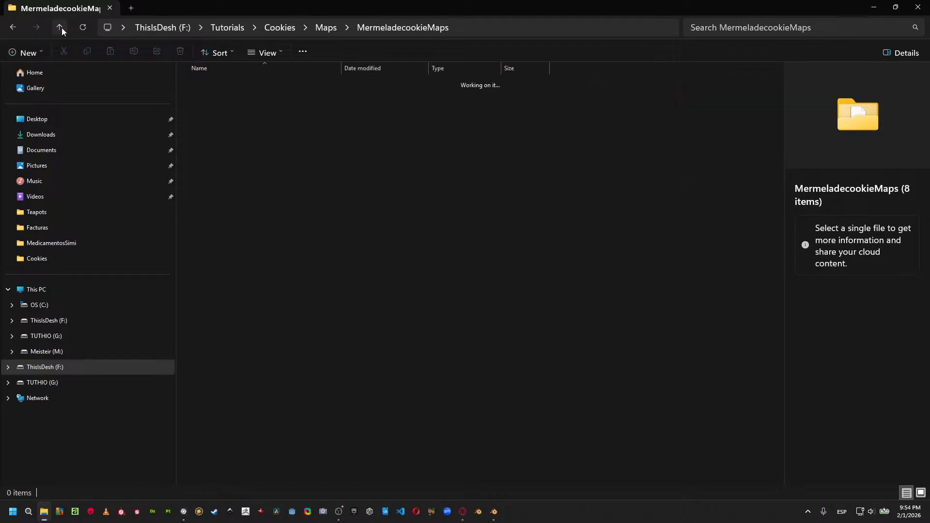
click(247, 86)
double_click(247, 85)
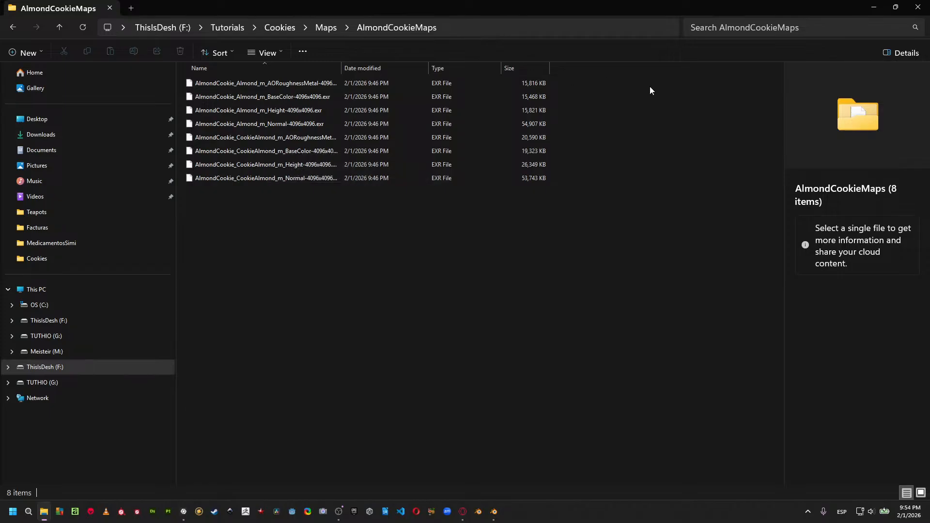
Delete the AlmondCookie_CookieAlmond_m_Height texture file from the AlmondCookieMaps folder.
key(super+Tab)
click(361, 166)
drag(253, 191, 293, 142)
click(298, 167)
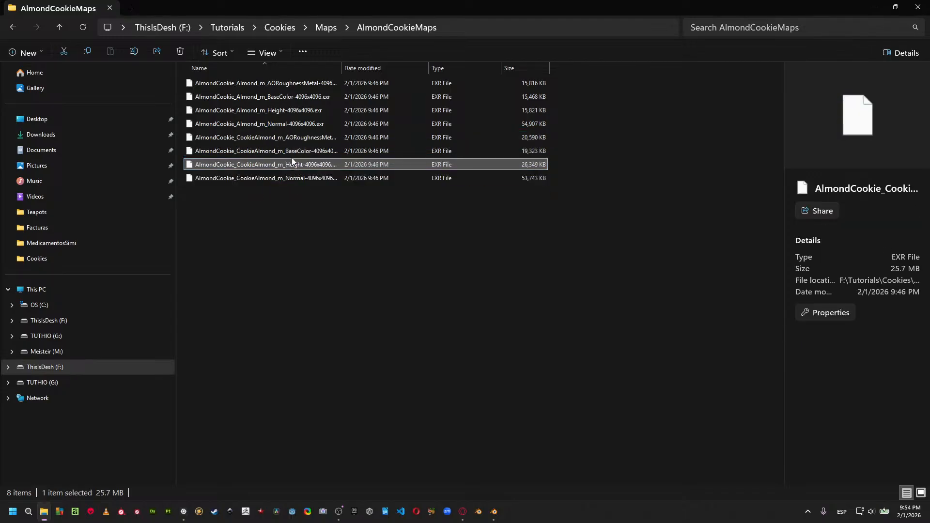
key(Delete)
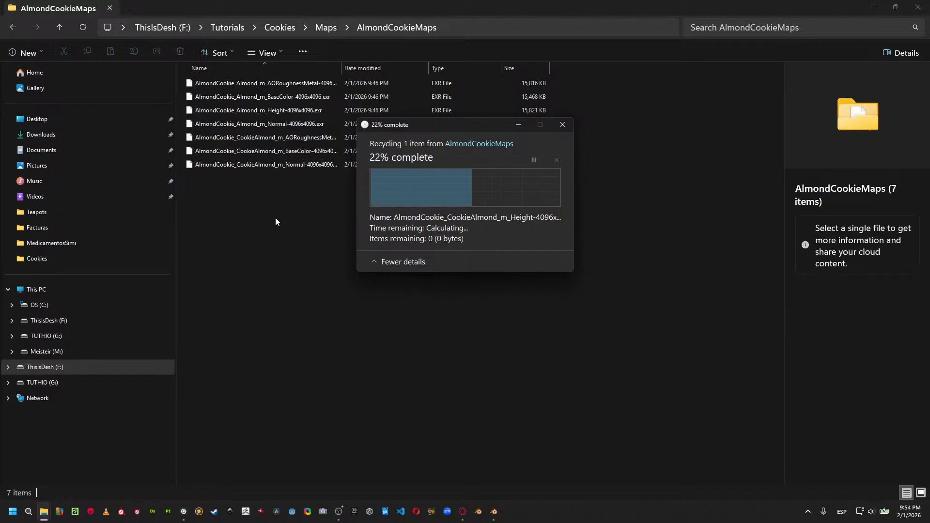
Bring the three CookieAlmond_m texture maps into Blender's shader editor, place them beside the Principled BSDF and widen the BaseColor node.
drag(278, 187, 443, 292)
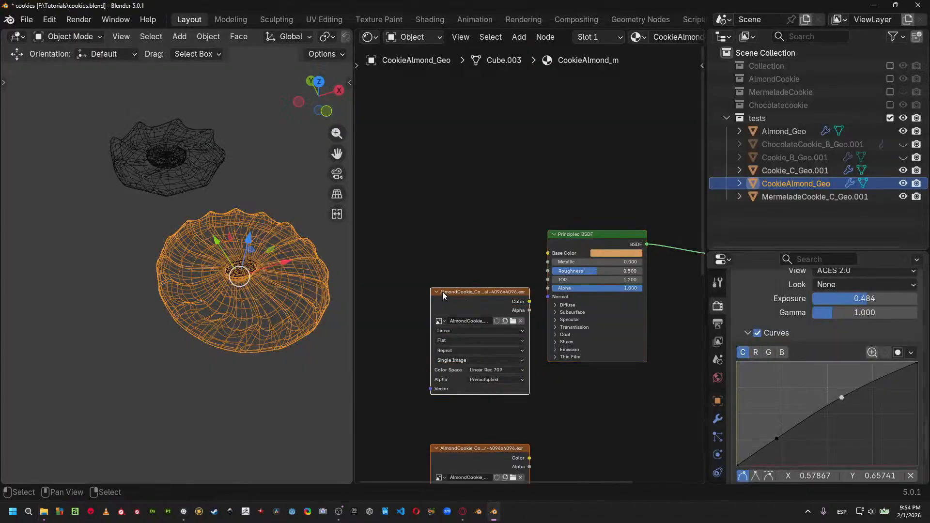
key(g)
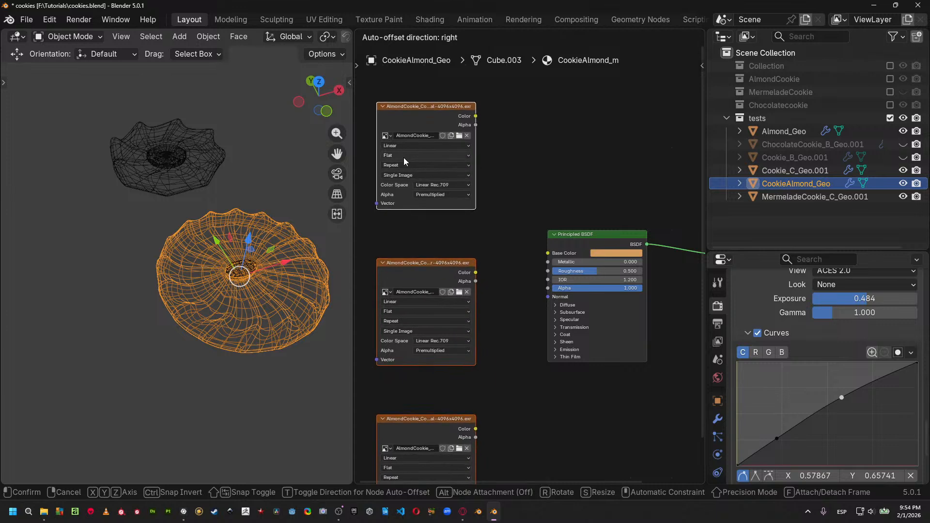
click(404, 157)
click(488, 311)
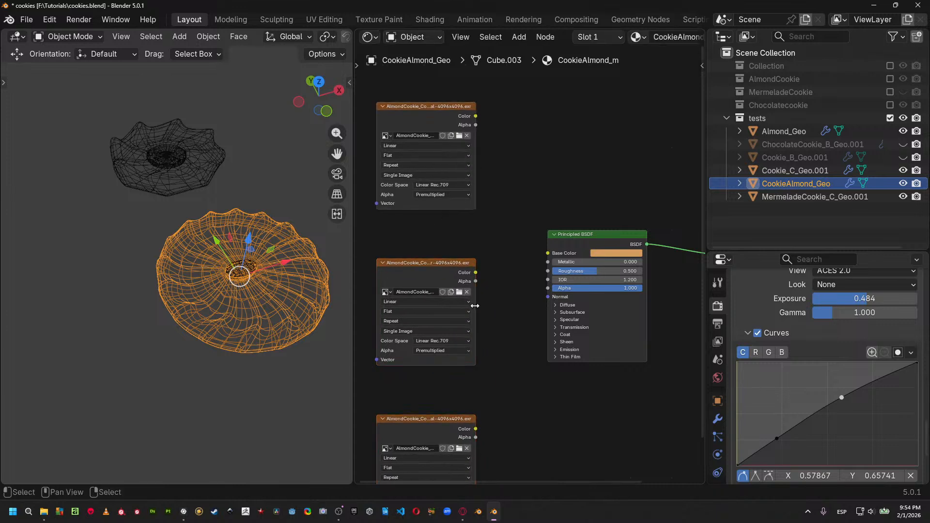
mouse_move(477, 310)
mouse_down()
mouse_move(538, 312)
mouse_move(495, 312)
mouse_up()
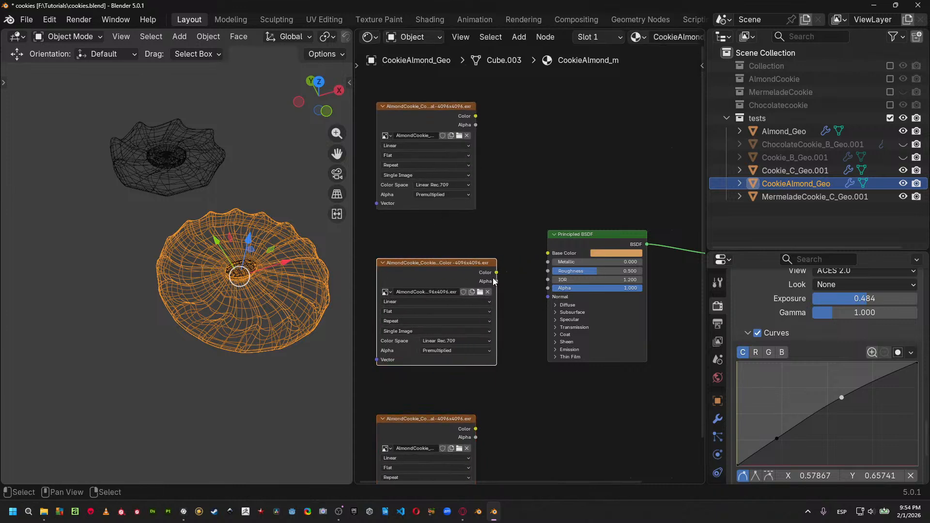
Show the viewport in rendered shading and connect the CookieAlmond BaseColor texture to the Principled BSDF's Base Color.
key(z)
click(297, 193)
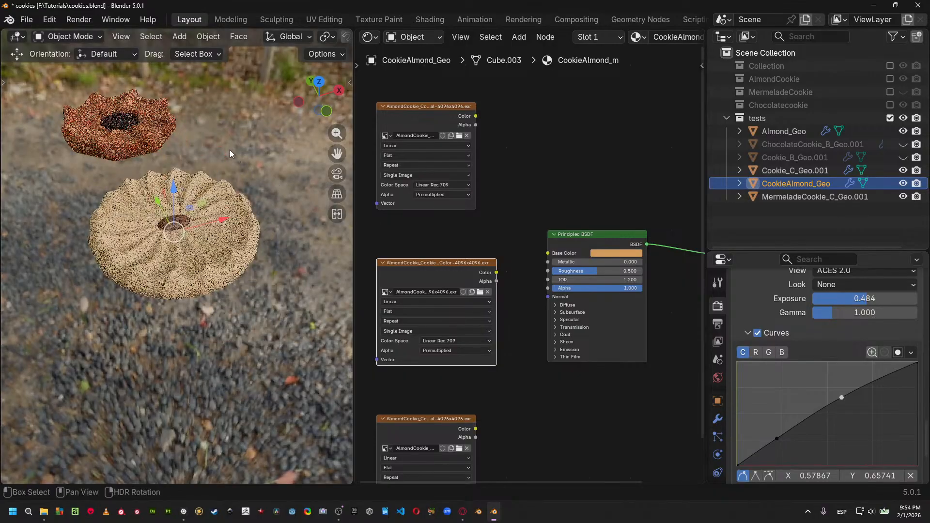
scroll(230, 150, up, 4)
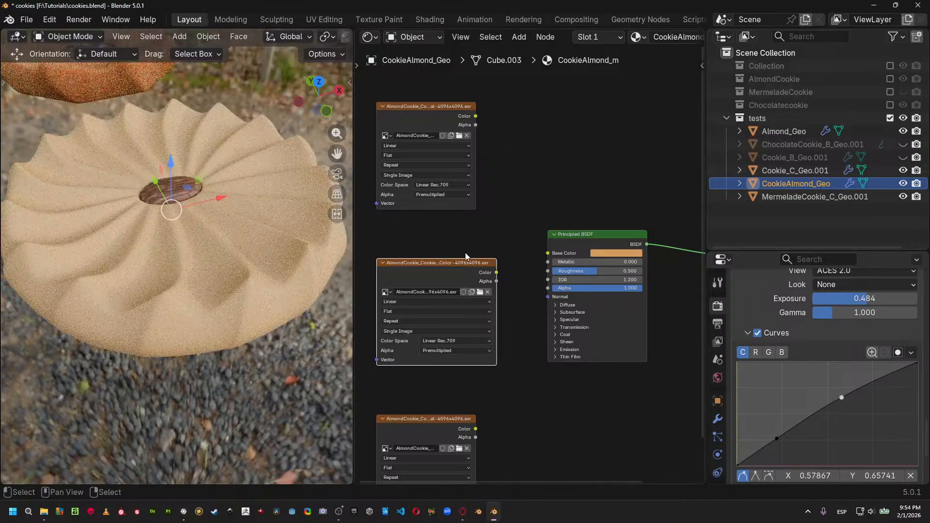
drag(496, 274, 641, 234)
Insert a Gamma node between the BaseColor texture and the Principled BSDF, with gamma set to 2.2.
key(shift+a)
mouse_move(510, 225)
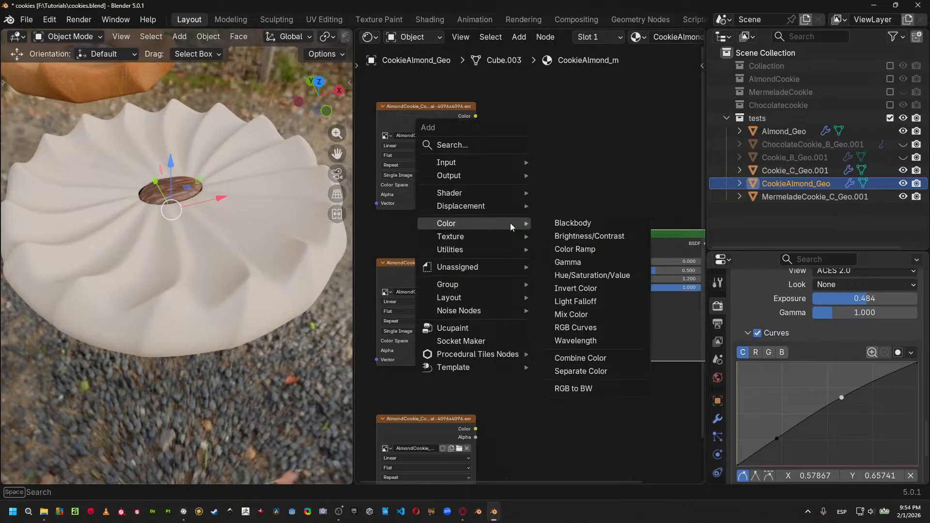
click(568, 262)
click(526, 255)
click(578, 276)
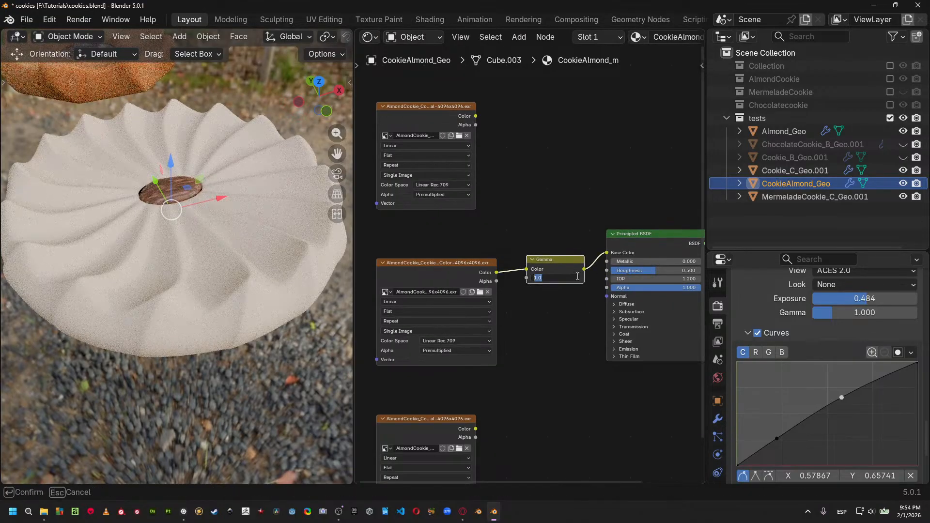
key(Return)
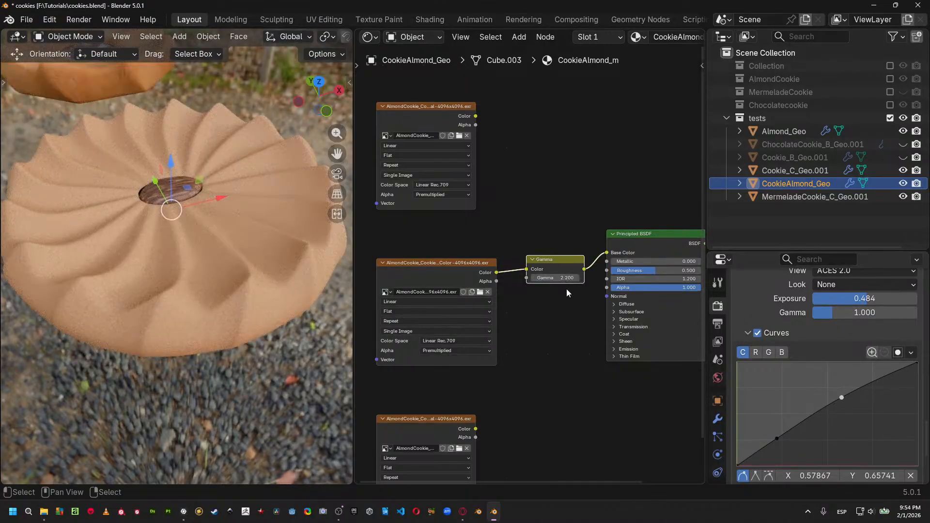
Add a Separate Color node fed by the AORoughnessMetal texture and connect Green to Roughness and Blue to Metallic.
middle_drag(520, 353, 523, 329)
middle_drag(516, 249, 519, 255)
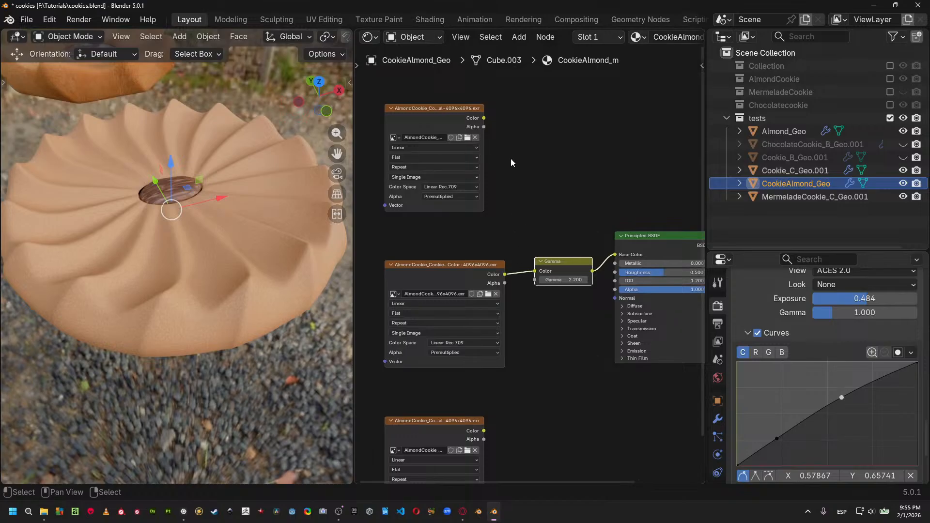
key(shift+a)
mouse_move(507, 179)
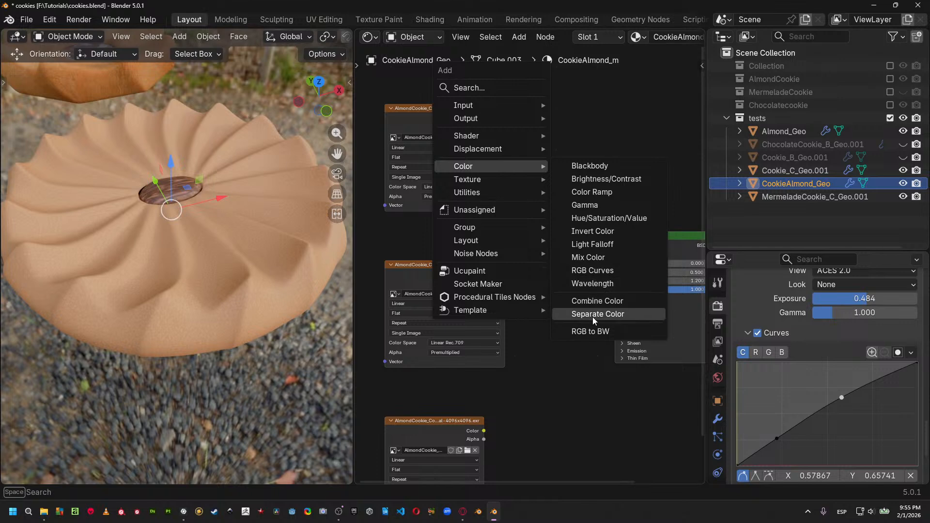
click(592, 317)
click(551, 179)
drag(484, 118, 518, 202)
mouse_move(579, 173)
mouse_down()
mouse_move(614, 272)
mouse_move(586, 182)
mouse_up()
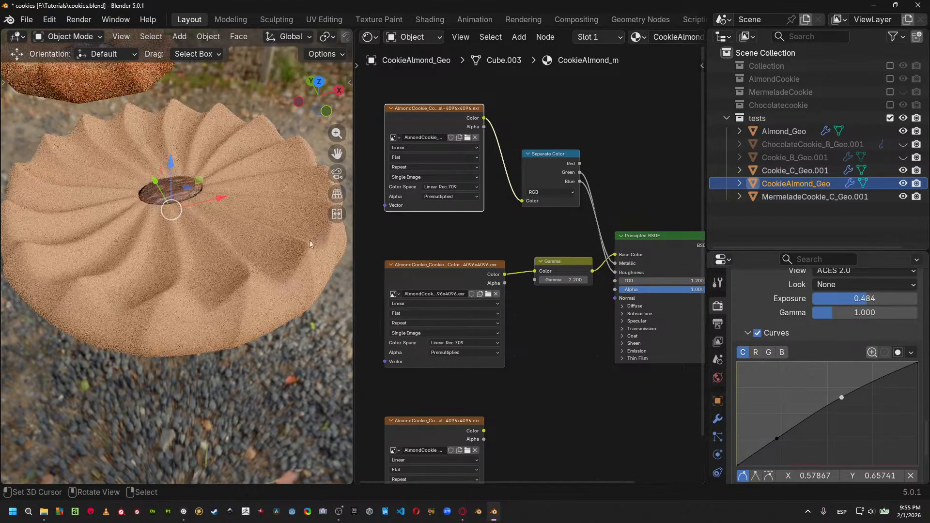
Add a Normal Map node fed by the third almond cookie texture, connect it to the Principled BSDF's Normal and check the cookie's surface up close.
middle_drag(520, 401, 520, 307)
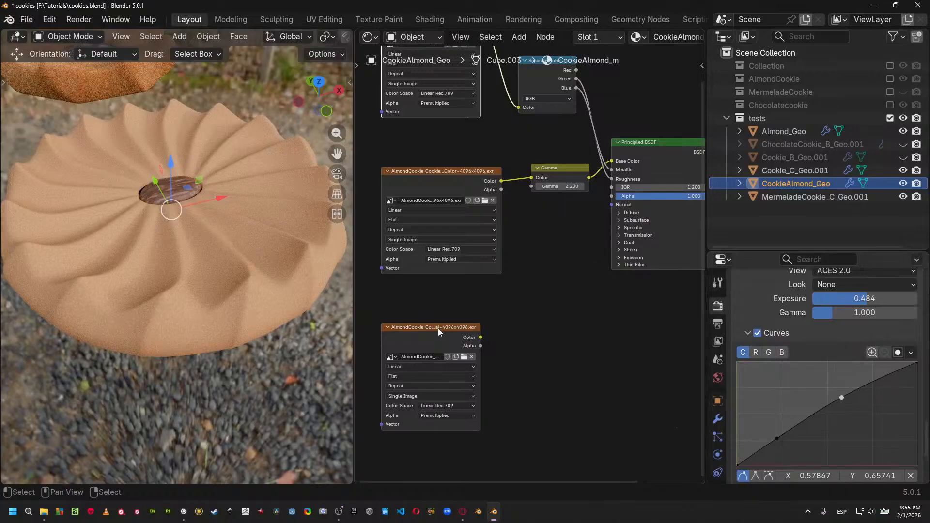
drag(438, 328, 412, 320)
key(shift+a)
mouse_move(511, 274)
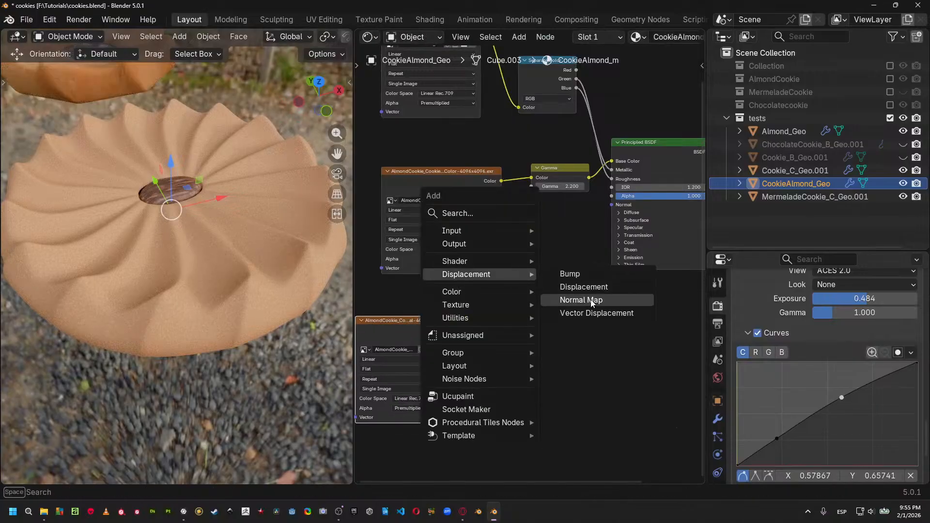
click(591, 300)
click(487, 317)
drag(454, 330, 499, 359)
drag(539, 319, 608, 207)
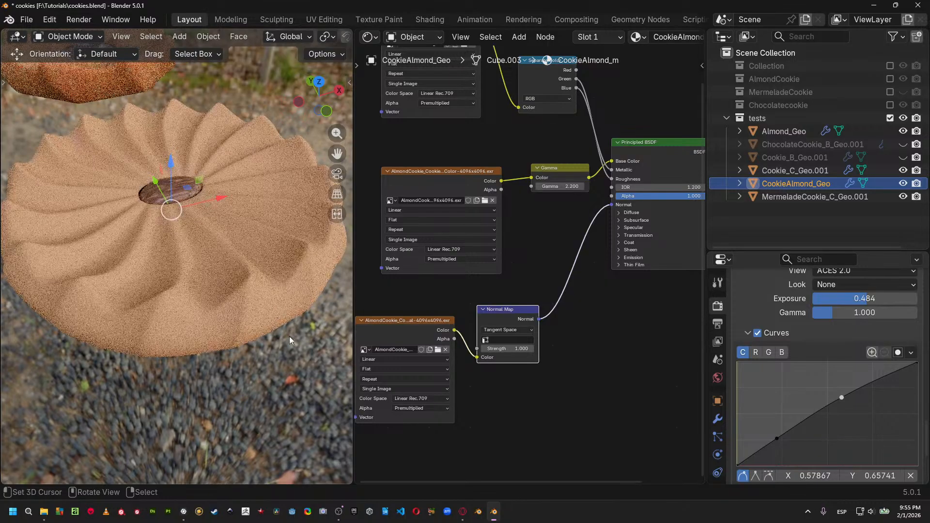
scroll(262, 359, up, 5)
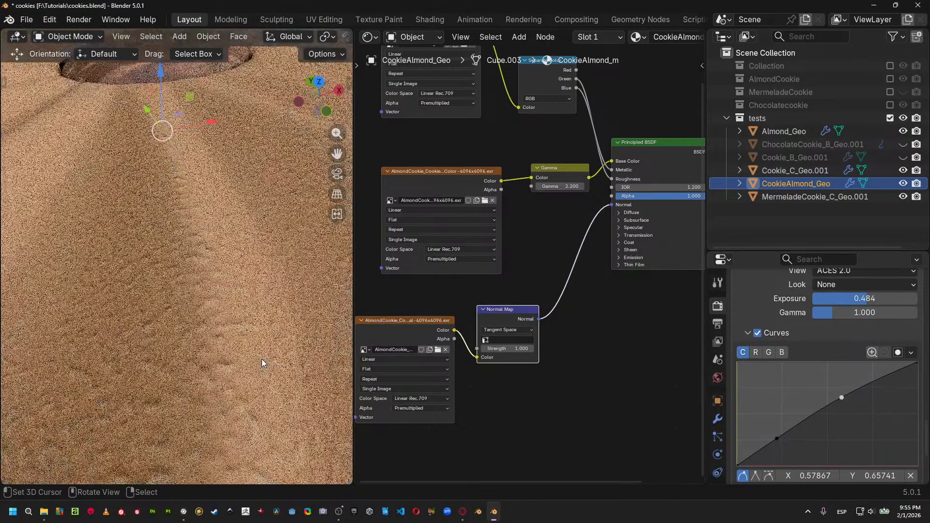
scroll(264, 359, down, 3)
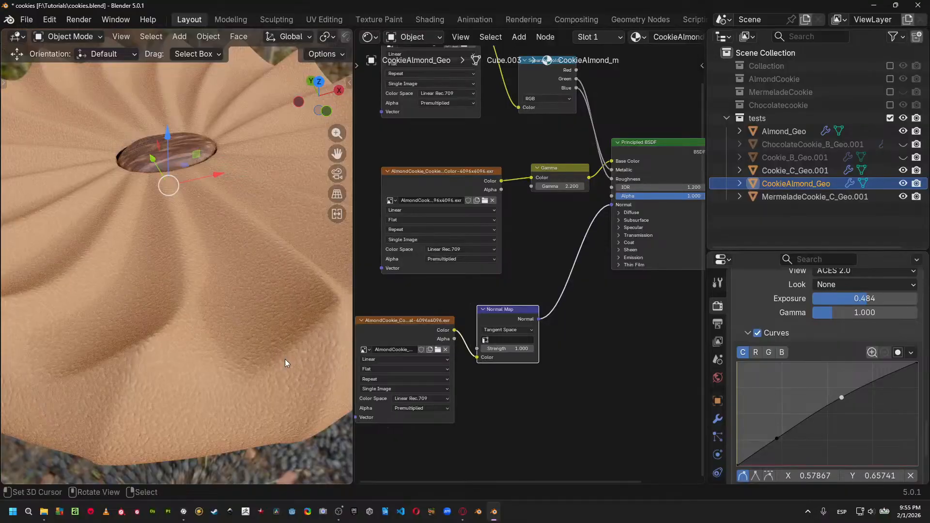
middle_drag(292, 394, 287, 345)
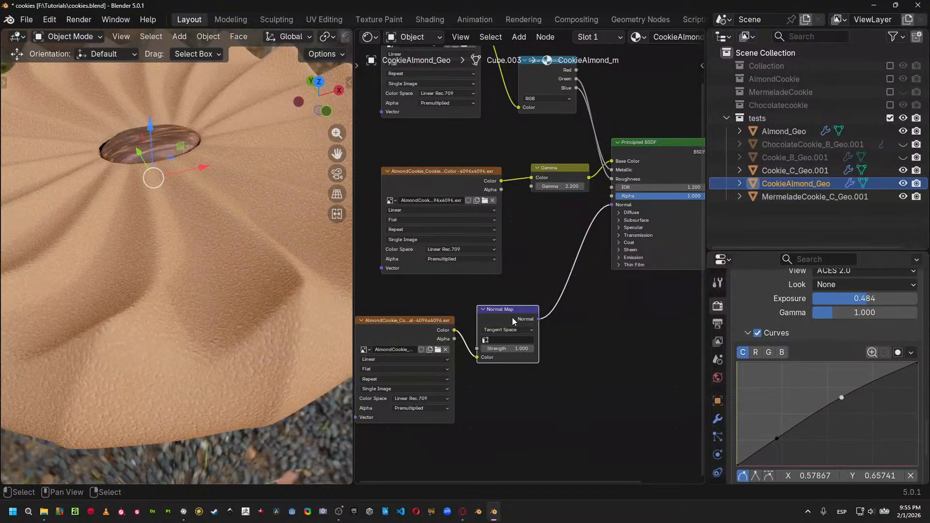
Spread the normal texture and Normal Map nodes apart and add a Combine Color node below their link.
drag(513, 318, 605, 338)
drag(418, 338, 391, 334)
middle_drag(489, 351, 534, 363)
key(shift+a)
mouse_move(506, 342)
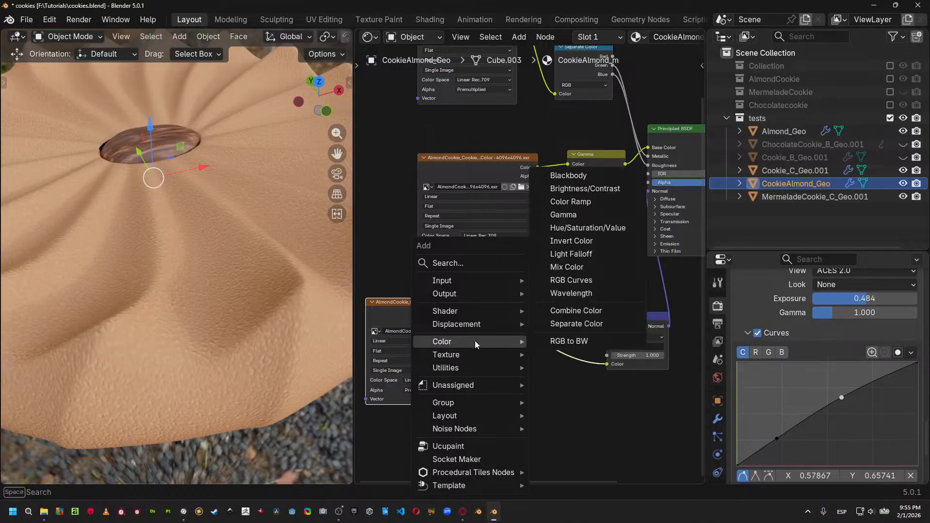
click(586, 311)
click(527, 345)
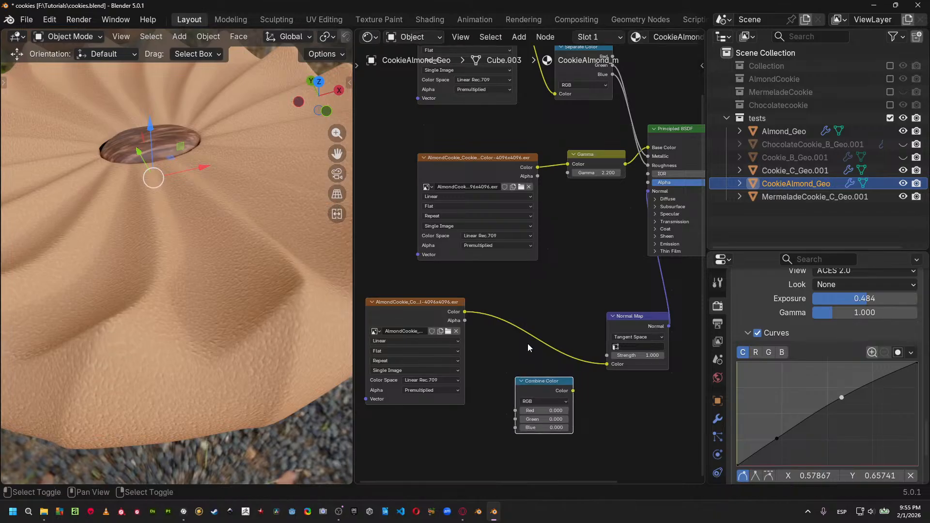
key(shift+a)
mouse_move(510, 353)
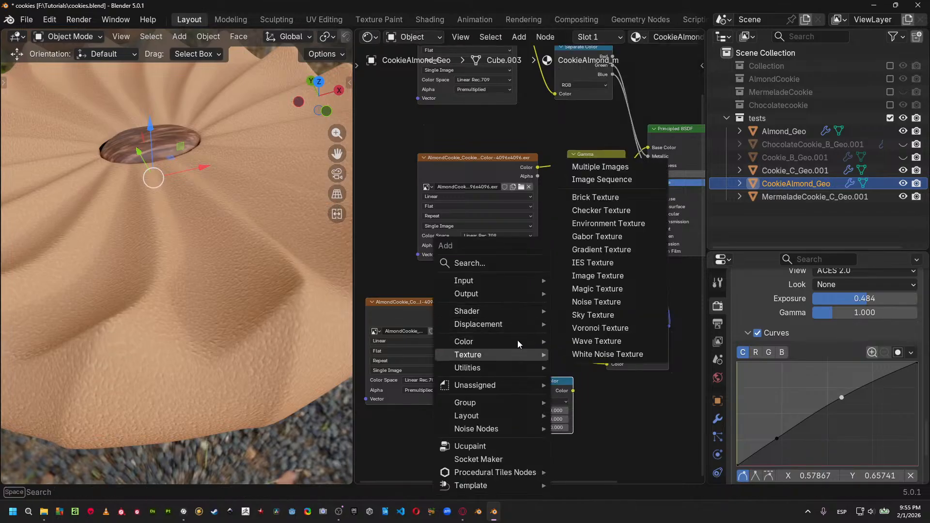
key(Escape)
Insert a Separate Color node on the link between the normal texture and the Normal Map node.
key(shift+a)
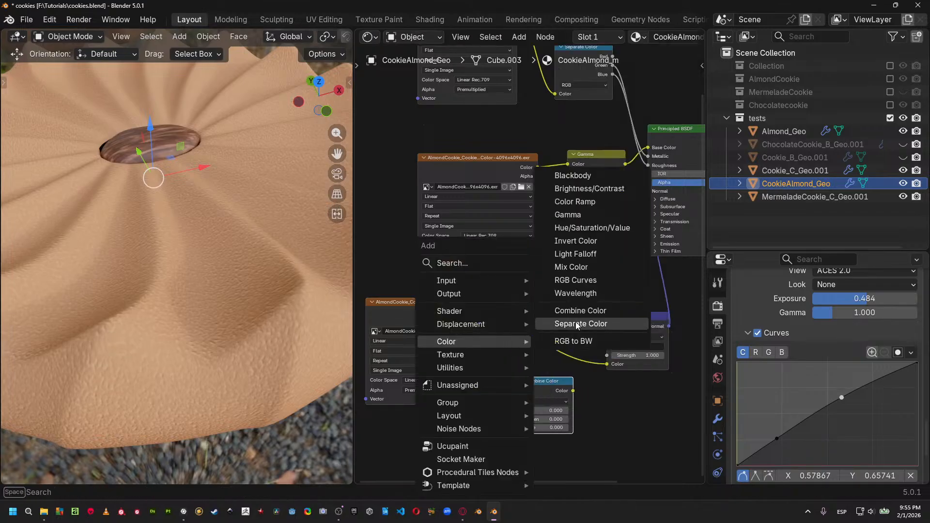
click(578, 326)
click(549, 375)
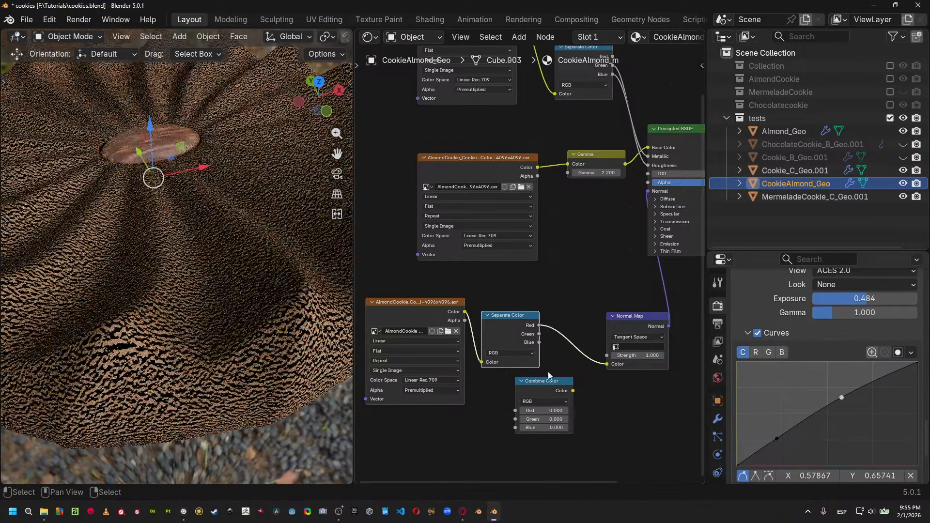
Route Red, Green and Blue from Separate Color into Combine Color and feed its result into the Normal Map's Color.
mouse_move(551, 389)
mouse_down()
mouse_move(580, 344)
mouse_move(548, 375)
mouse_move(556, 378)
mouse_up()
drag(540, 342, 556, 385)
middle_drag(628, 337, 558, 345)
drag(585, 331, 625, 321)
drag(519, 350, 562, 328)
middle_drag(479, 350, 490, 338)
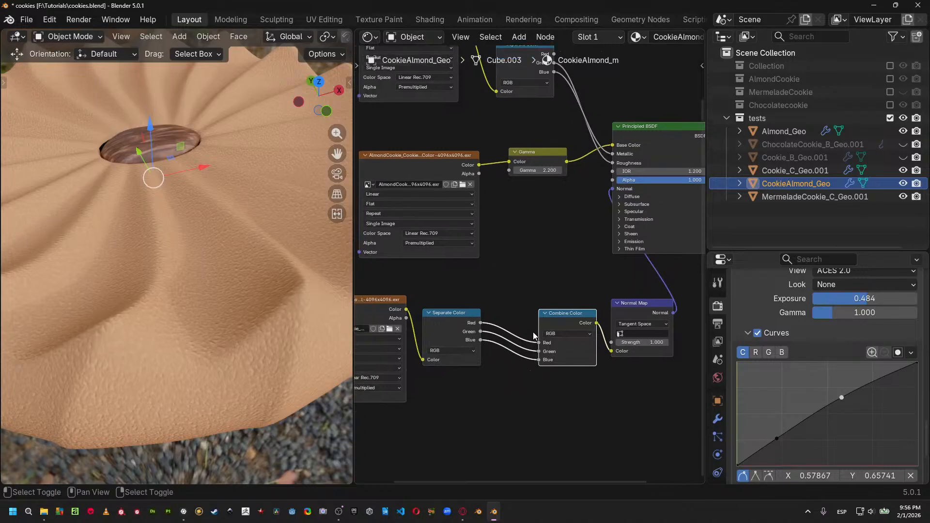
Insert an Invert Color node on the Green link between Separate Color and Combine Color, and check the whole cookie.
key(shift+a)
mouse_move(520, 332)
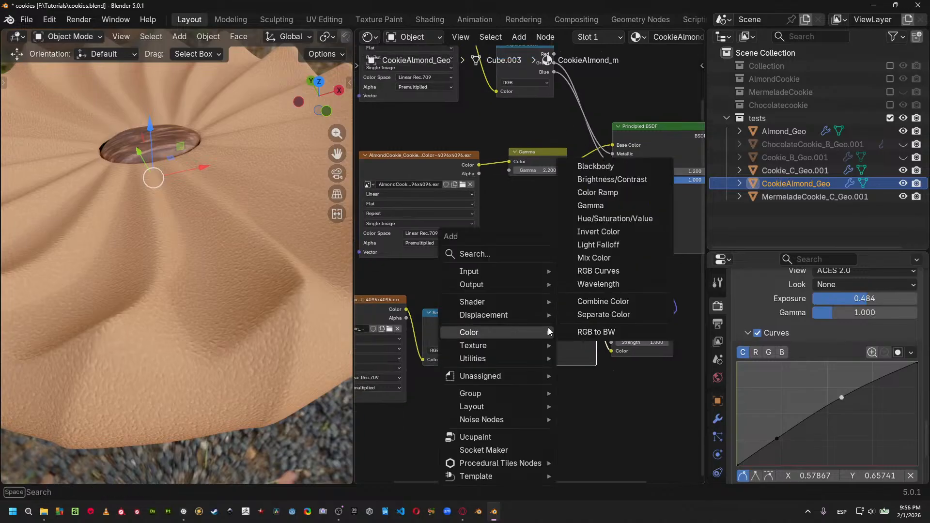
click(597, 231)
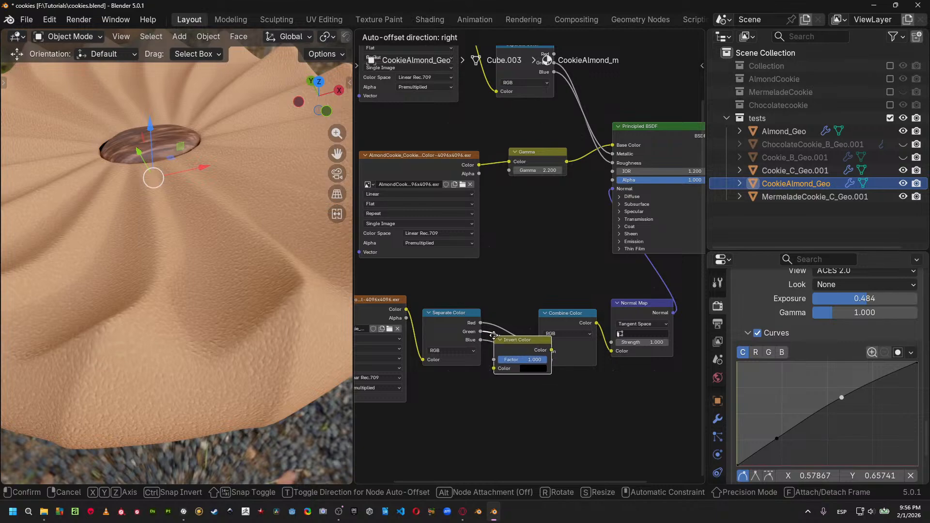
click(495, 335)
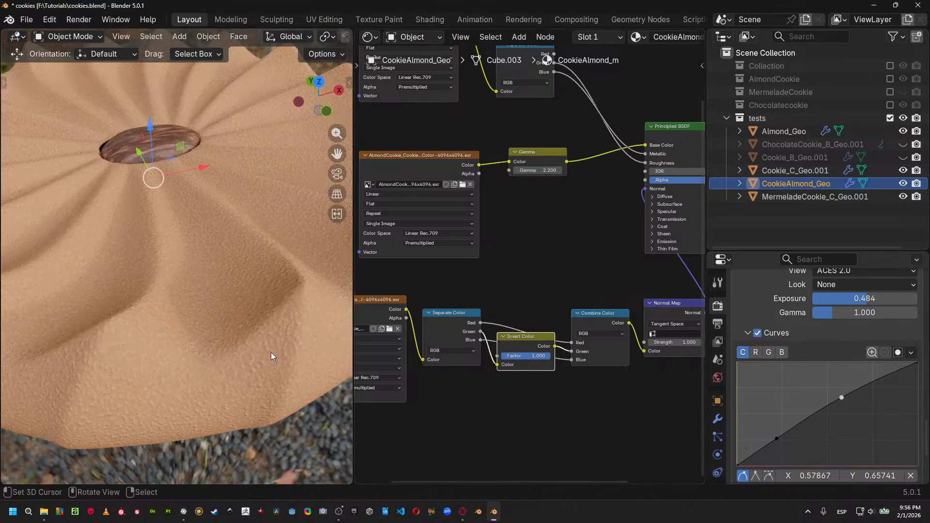
scroll(295, 292, down, 5)
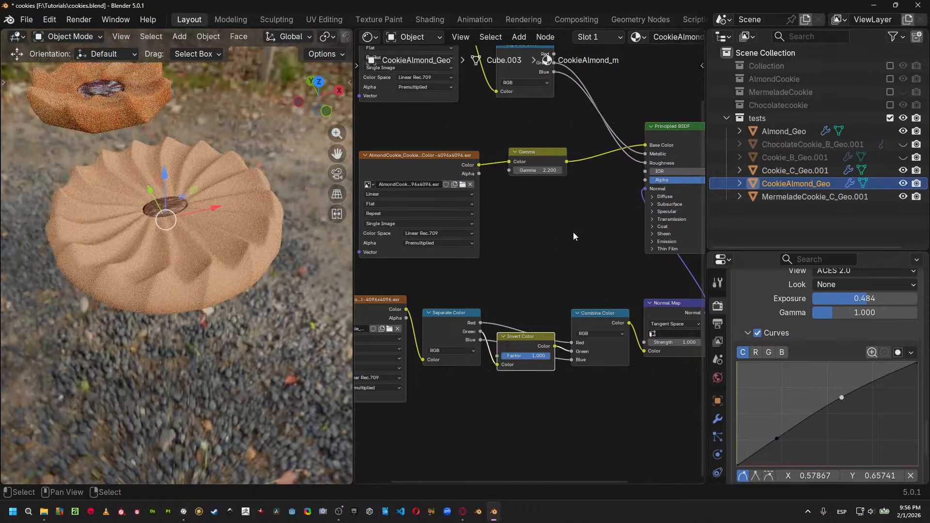
Set the Principled BSDF's subsurface method to Random Walk (Skin) with a weight of 1.000.
middle_drag(636, 199, 459, 301)
scroll(459, 302, up, 1)
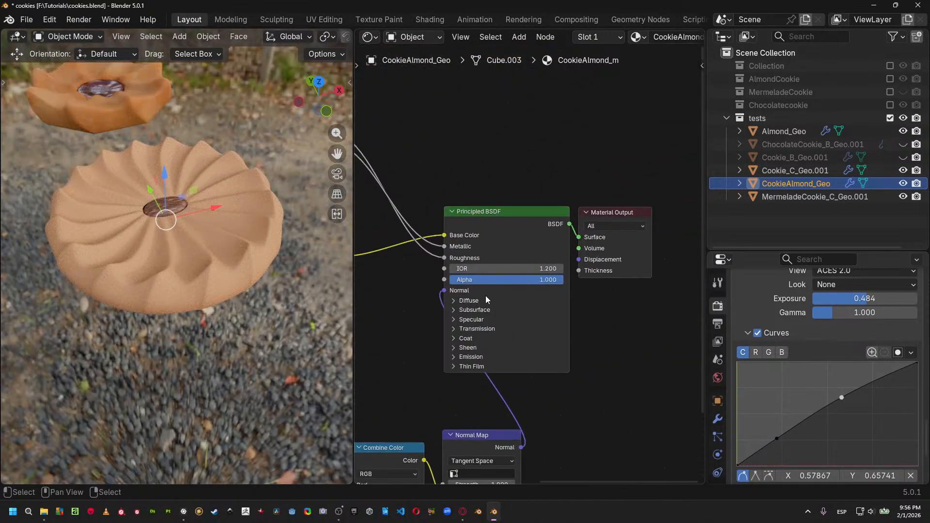
click(481, 307)
click(494, 324)
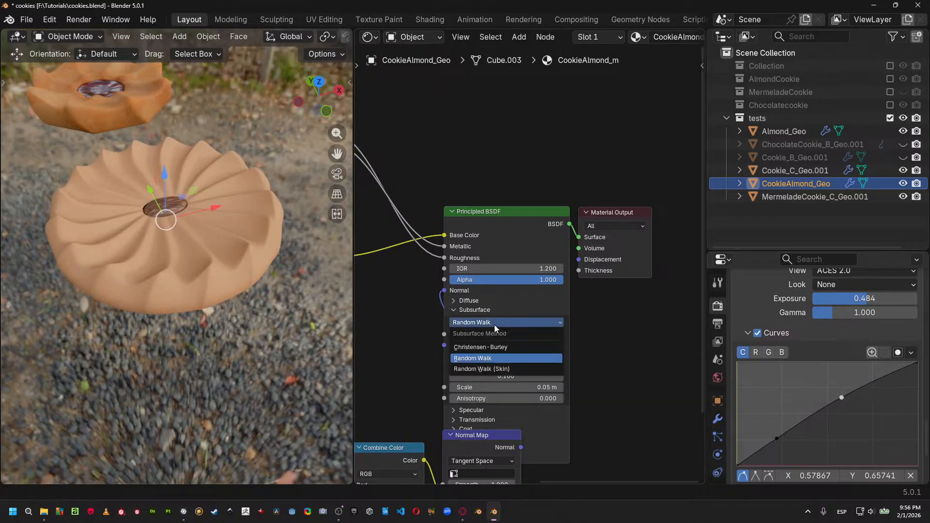
click(498, 370)
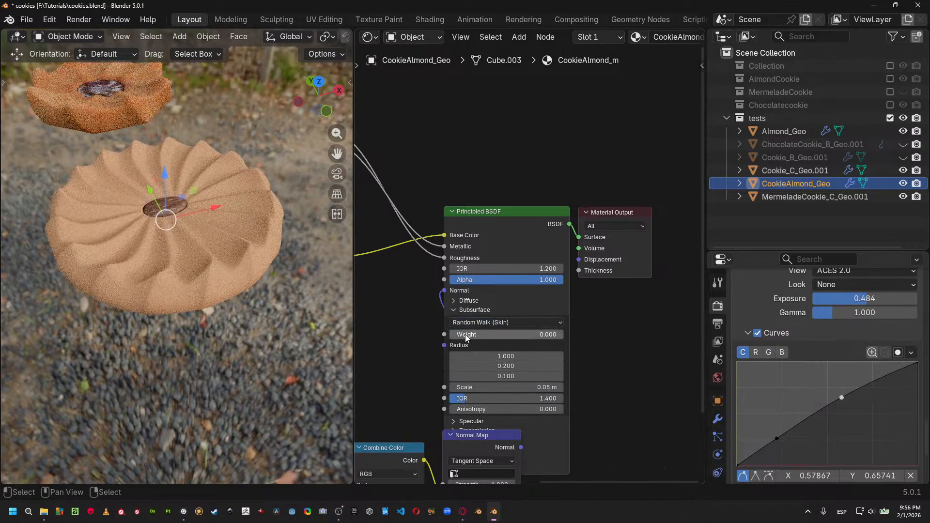
drag(466, 335, 542, 334)
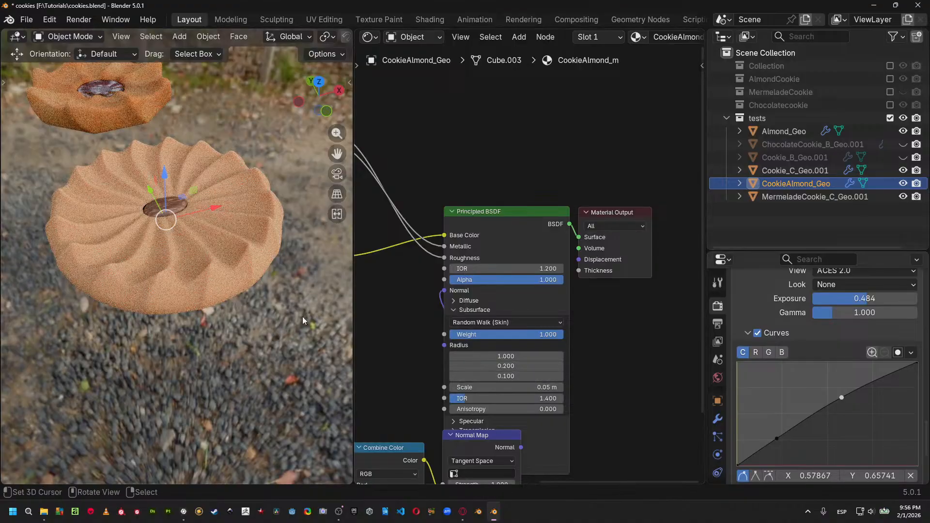
Move the Gamma node closer to the BaseColor texture and insert an RGB Curves node between it and the Principled BSDF.
middle_drag(410, 359, 534, 336)
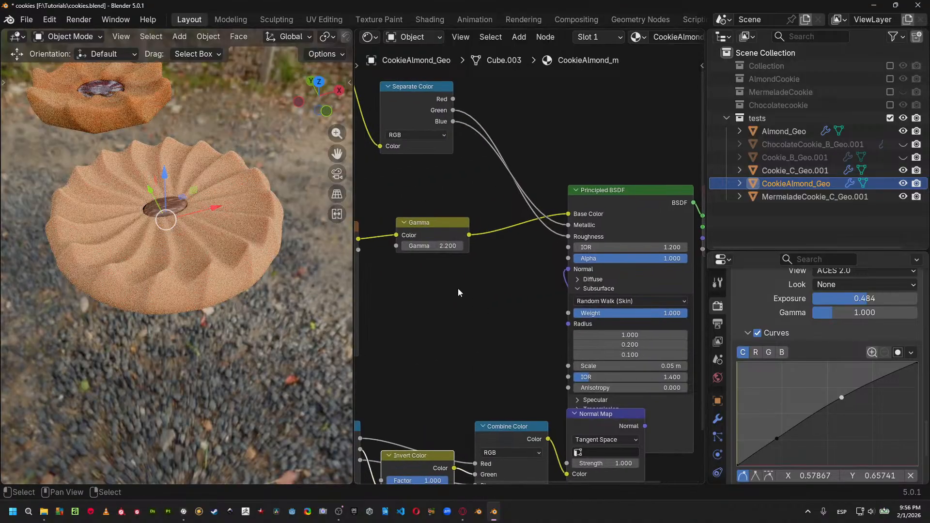
middle_drag(458, 289, 582, 280)
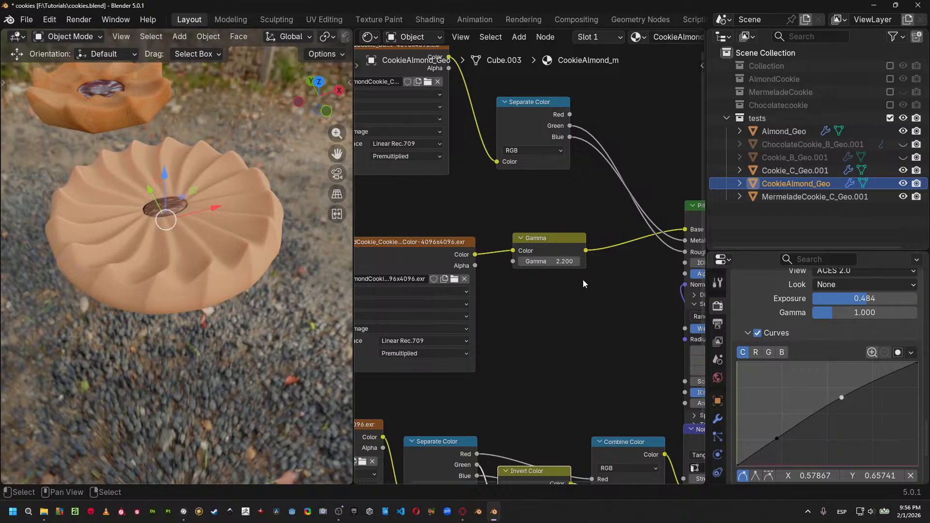
drag(548, 237, 518, 264)
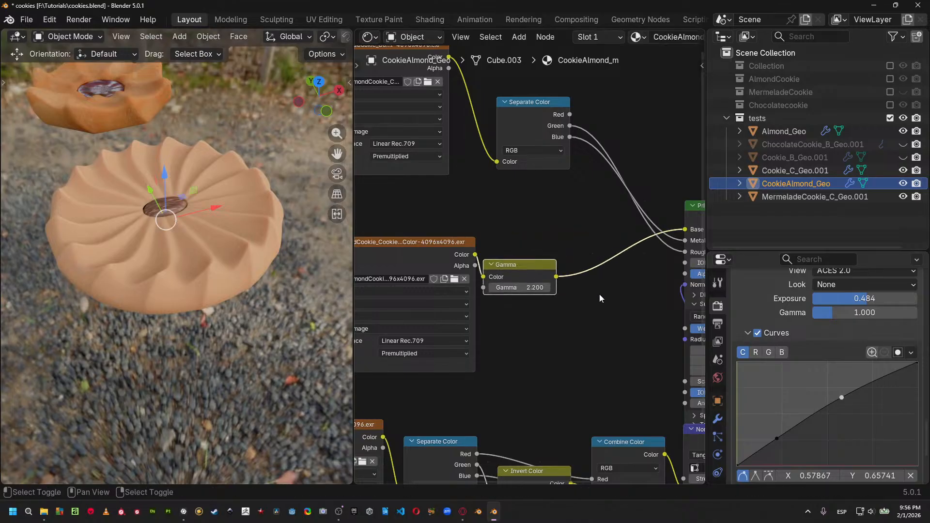
key(shift+a)
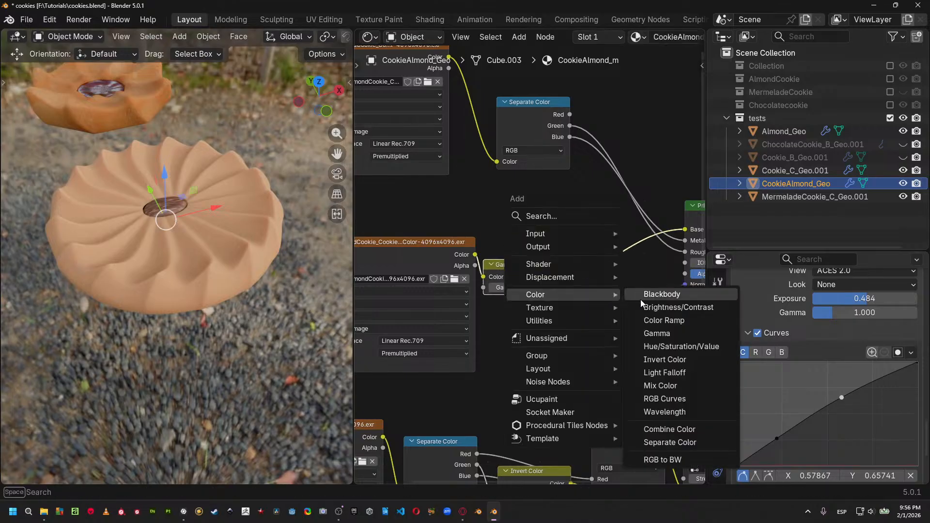
click(679, 401)
click(584, 262)
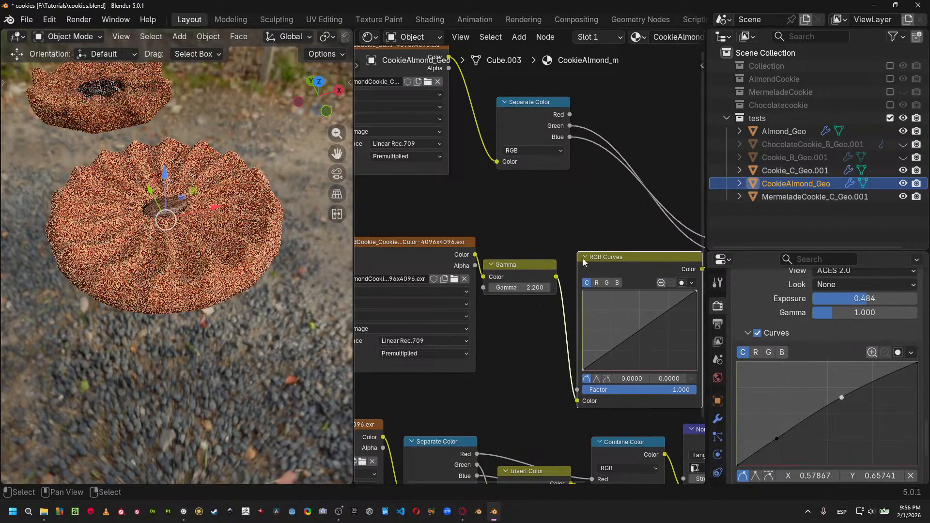
Add a combined curve point at about 0.2614, 0.2175 and a red curve point at about 0.5163, 0.4861 in RGB Curves.
drag(610, 350, 611, 350)
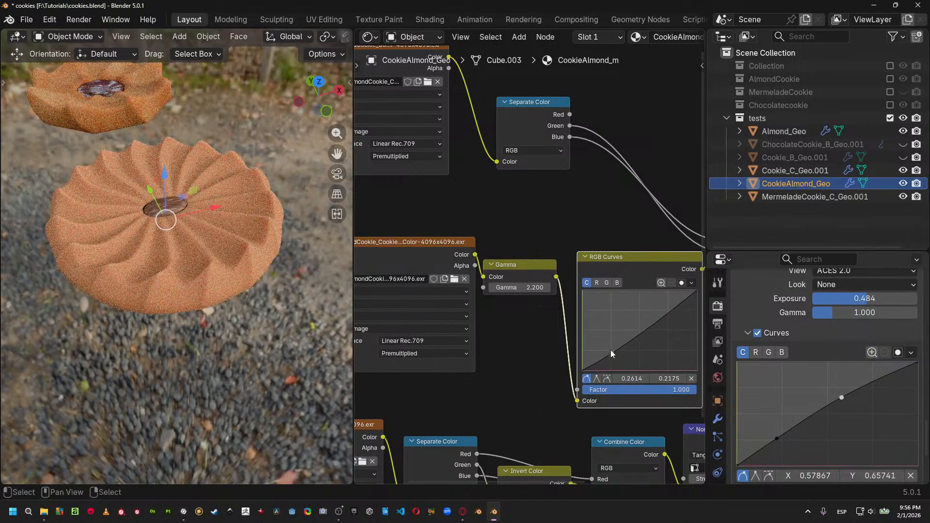
click(597, 283)
click(642, 332)
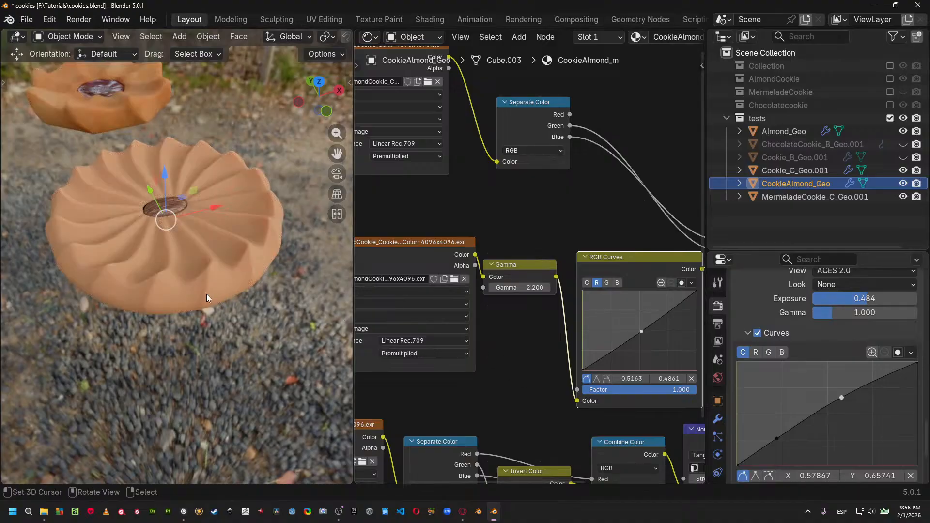
Limit the viewport render to a region around the cookie's lower ridge, seen up close.
scroll(205, 295, up, 8)
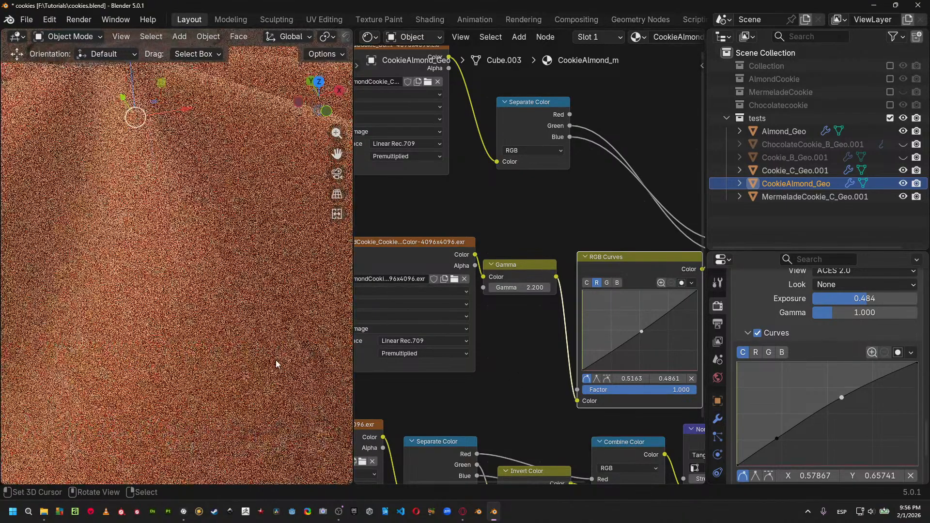
scroll(276, 363, down, 5)
scroll(277, 364, up, 3)
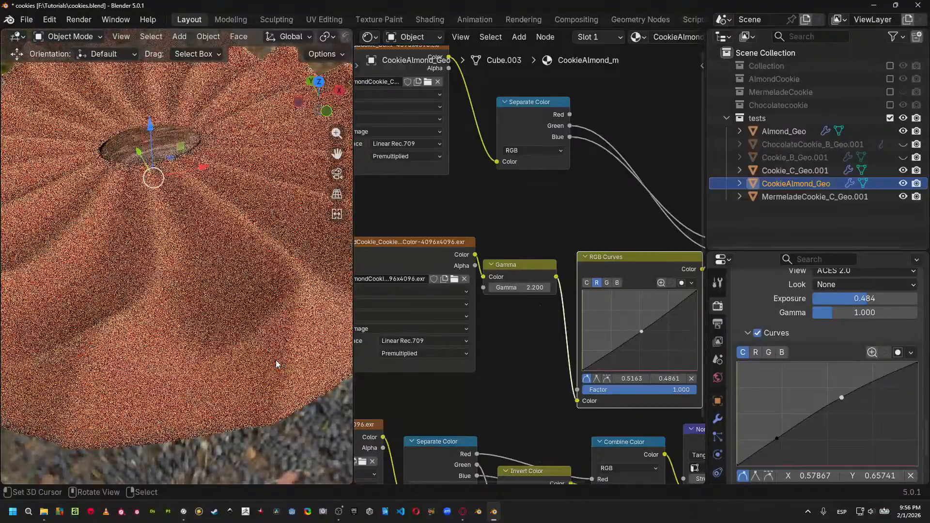
key(ctrl+b)
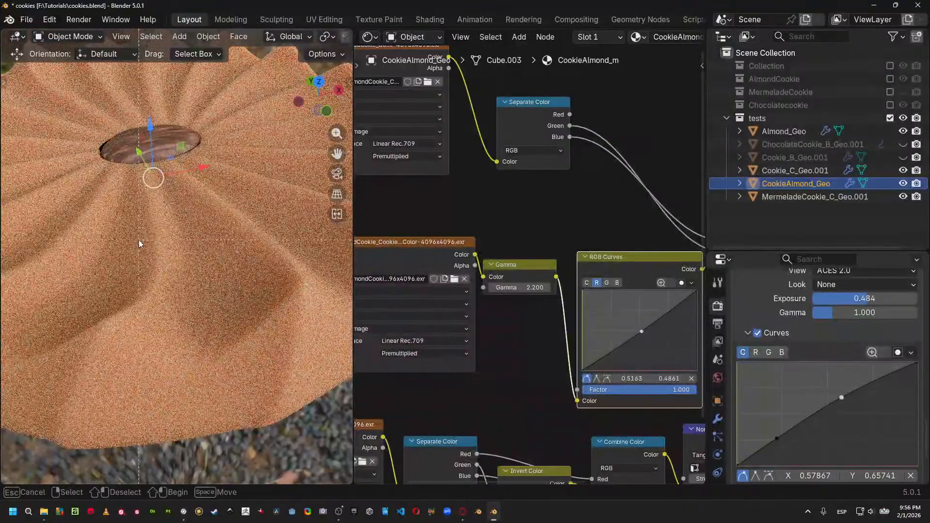
mouse_move(142, 241)
mouse_down()
mouse_move(291, 445)
mouse_move(334, 458)
mouse_up()
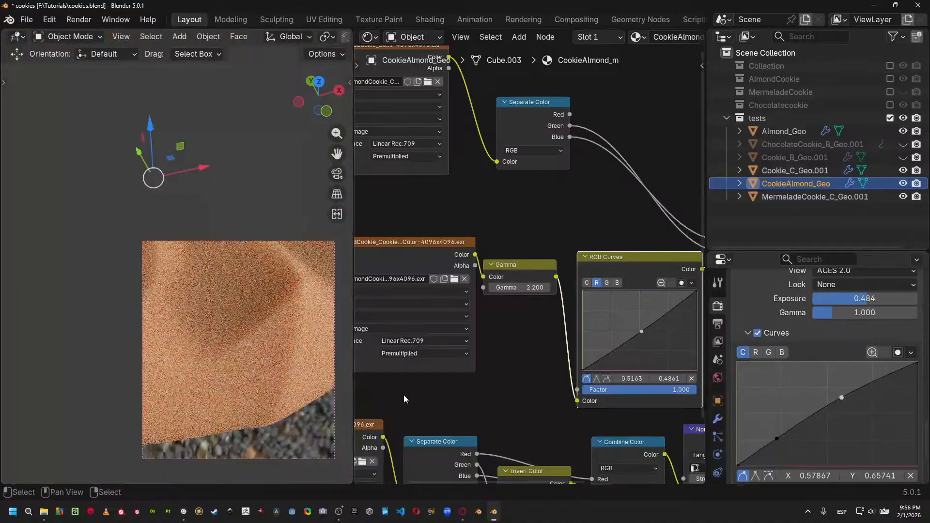
Move the Principled BSDF and Material Output nodes together, clear of the RGB Curves and Normal Map nodes.
middle_drag(615, 378, 481, 333)
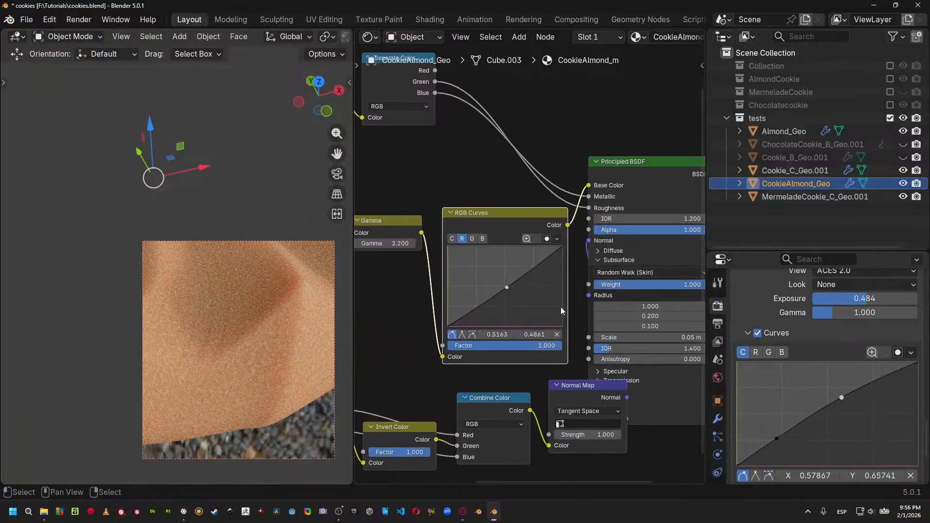
scroll(634, 192, down, 2)
middle_drag(627, 196, 566, 242)
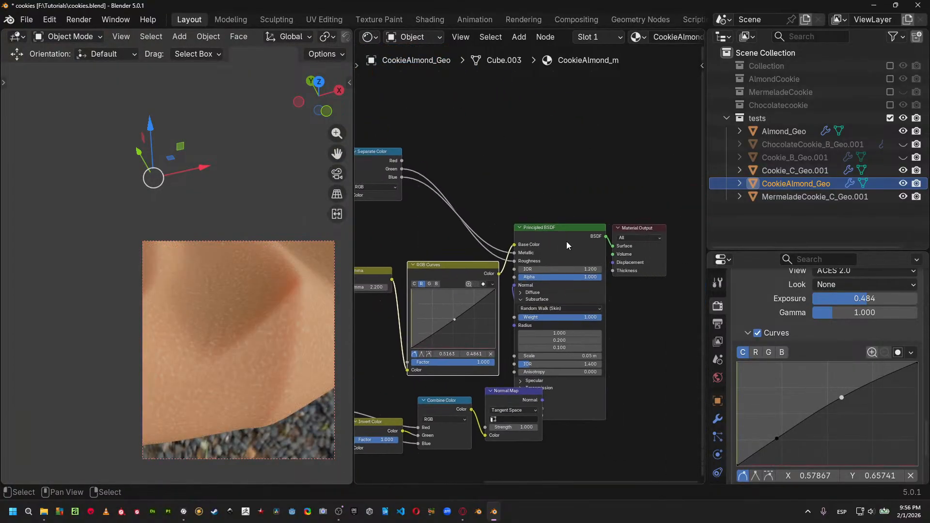
drag(595, 210, 650, 252)
drag(580, 237, 679, 236)
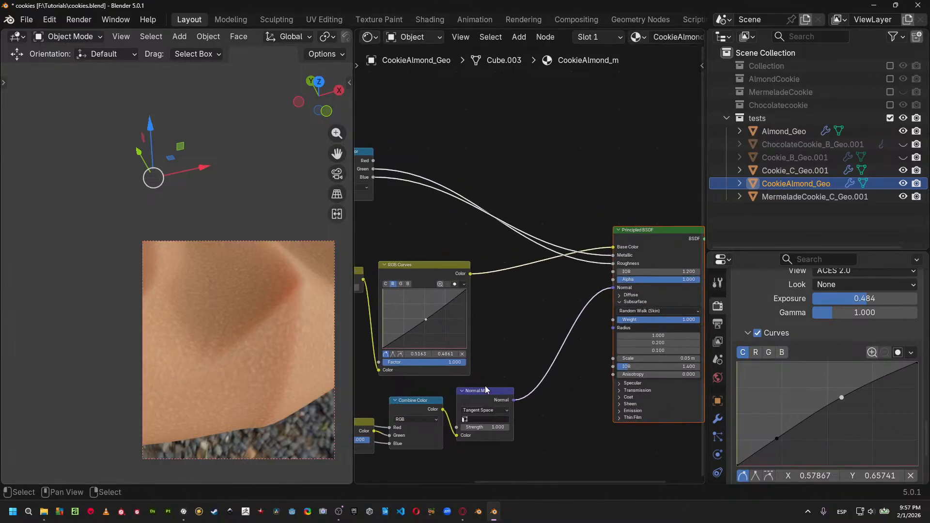
Try a Normal Map strength of 2 on the cookie dough material, and settle on a strength of 4.
click(494, 427)
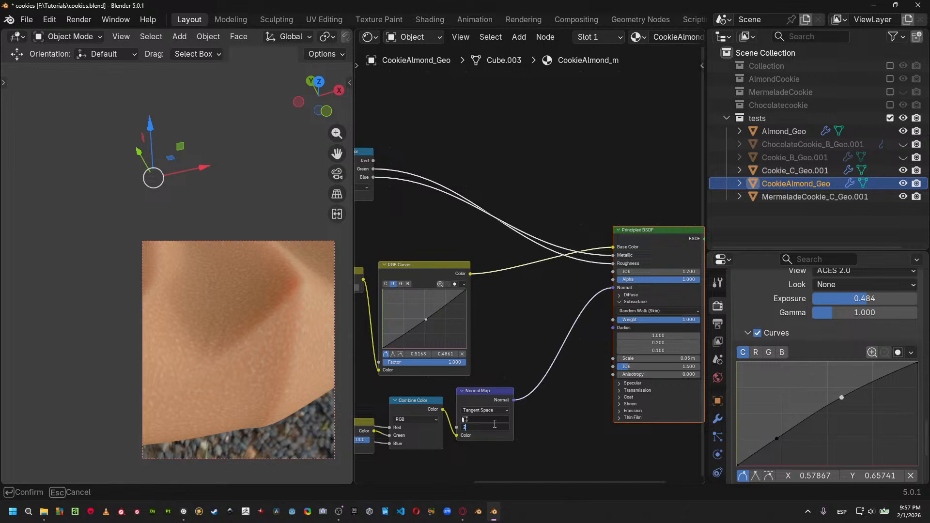
text(2)
key(Return)
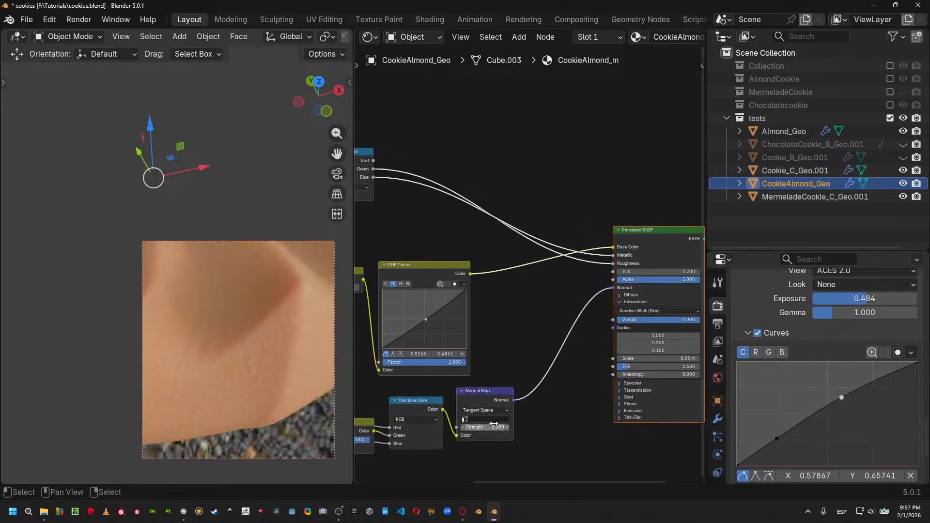
click(493, 426)
text(4)
key(Return)
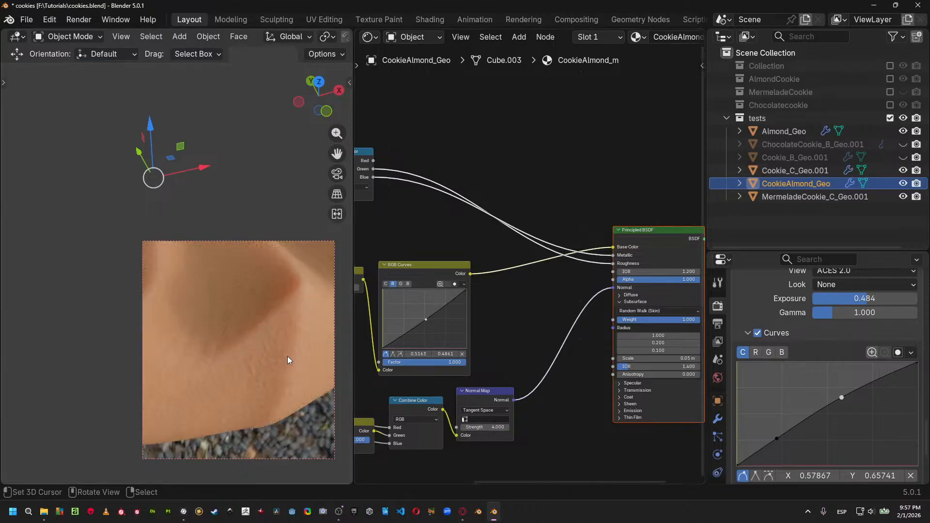
middle_drag(520, 394, 606, 399)
middle_drag(520, 389, 606, 391)
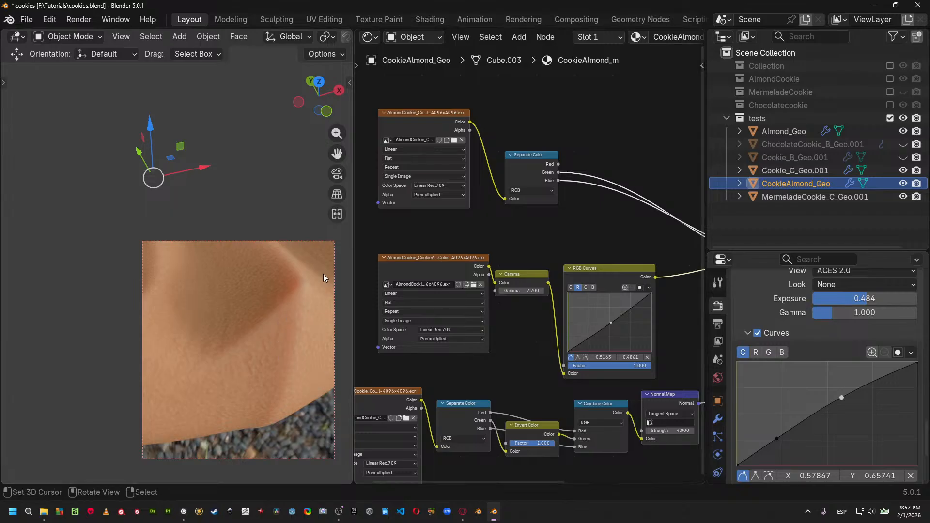
Turn off the Render Region restriction for the 3D viewport.
click(718, 324)
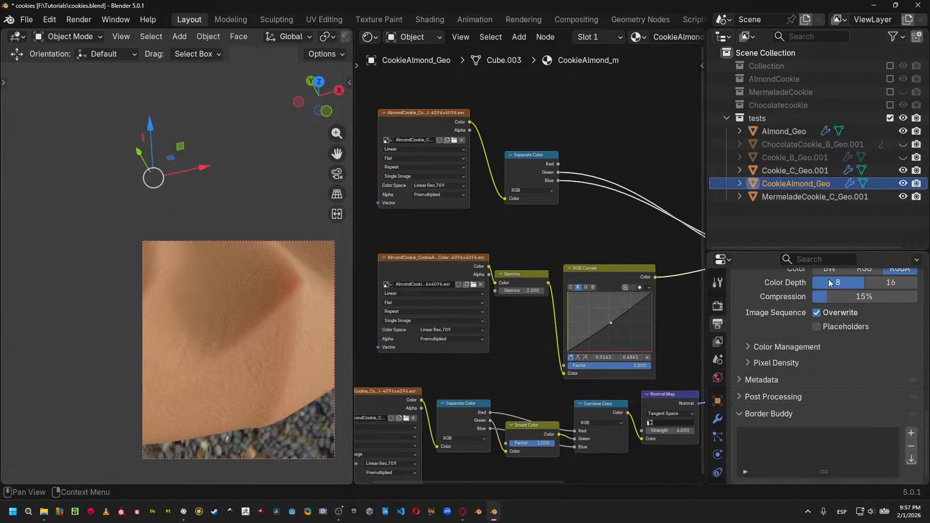
scroll(830, 283, up, 10)
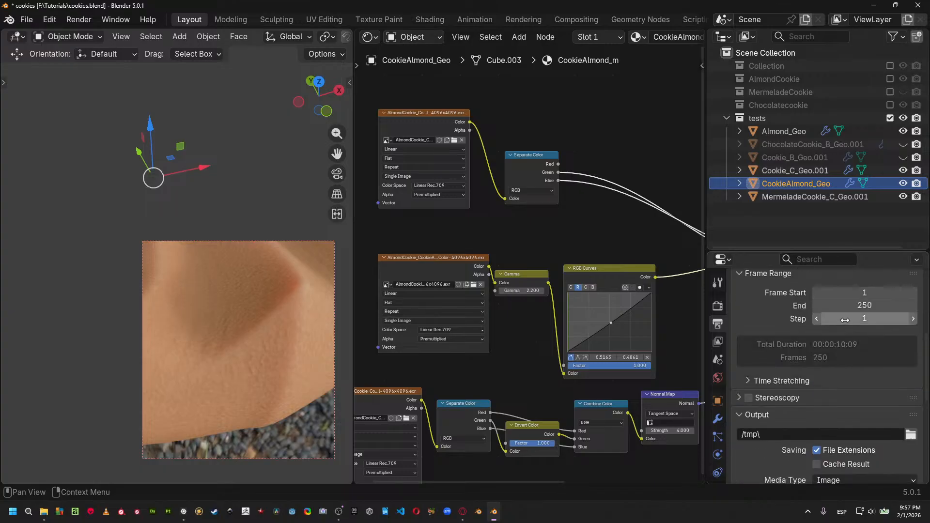
scroll(845, 321, up, 6)
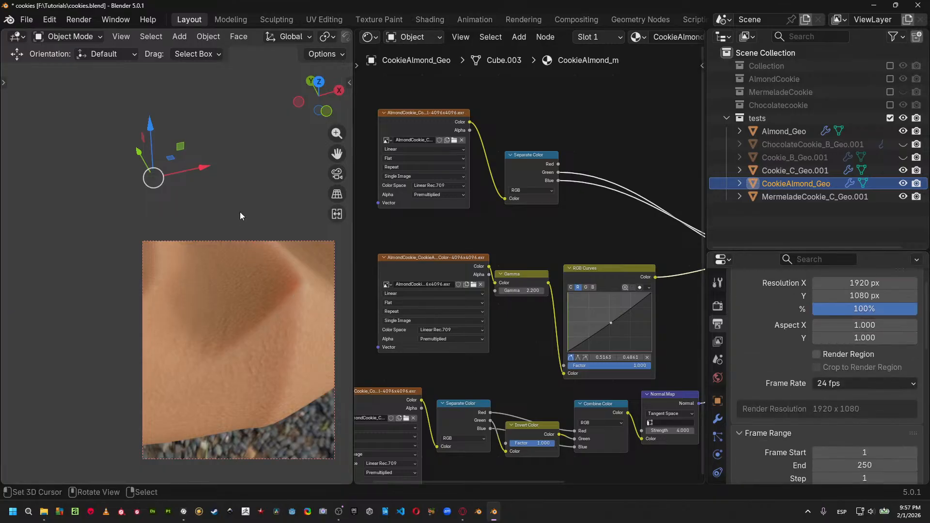
key(n)
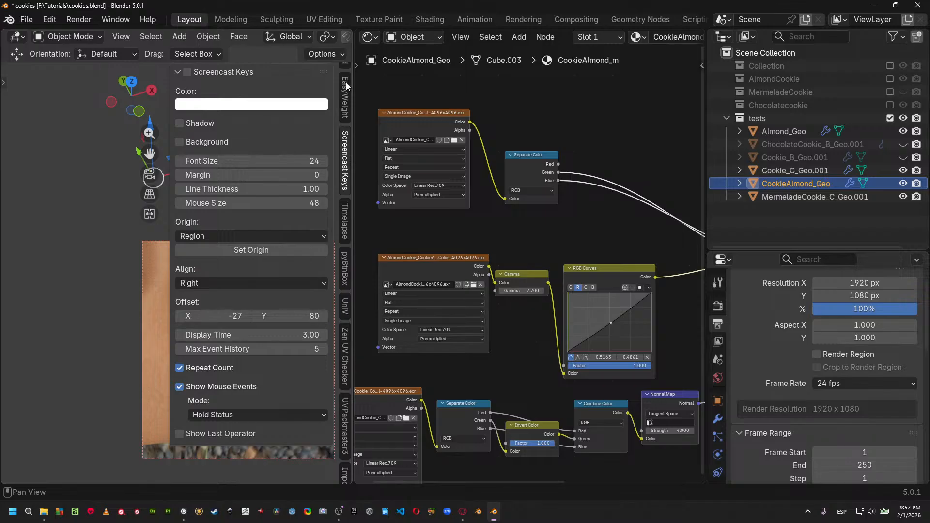
scroll(346, 82, down, 15)
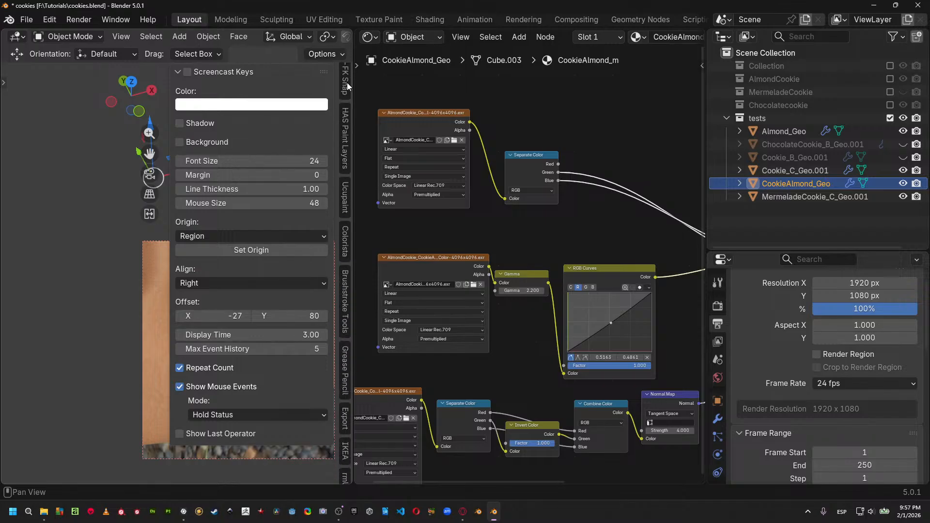
scroll(347, 83, up, 15)
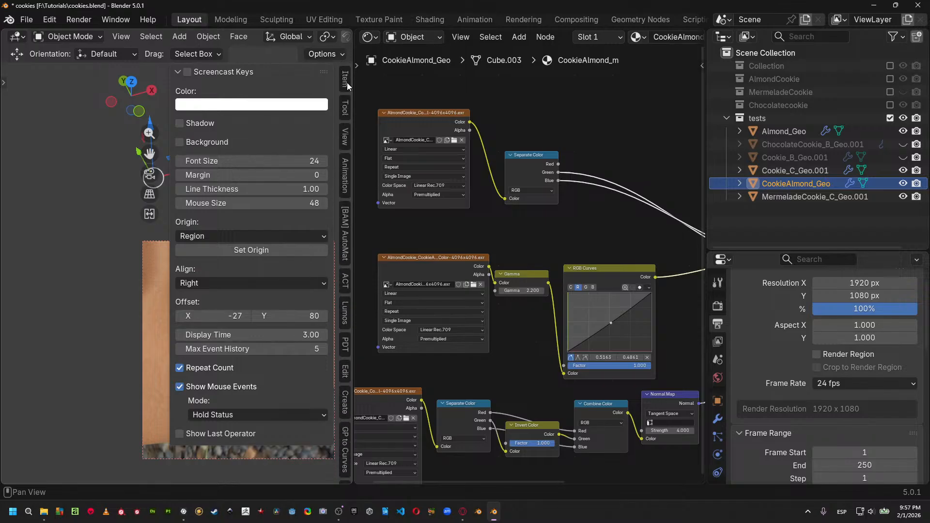
click(345, 136)
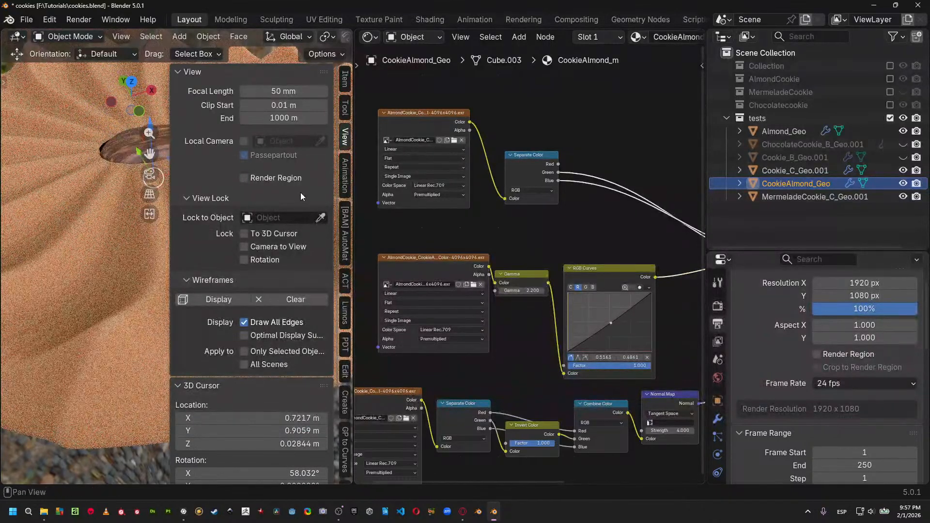
key(n)
Select the almond and delete the Texture Coordinate, Mapping, Noise Texture and Color Ramp nodes from its Almond_m material.
scroll(202, 238, down, 5)
middle_drag(201, 239, 218, 214)
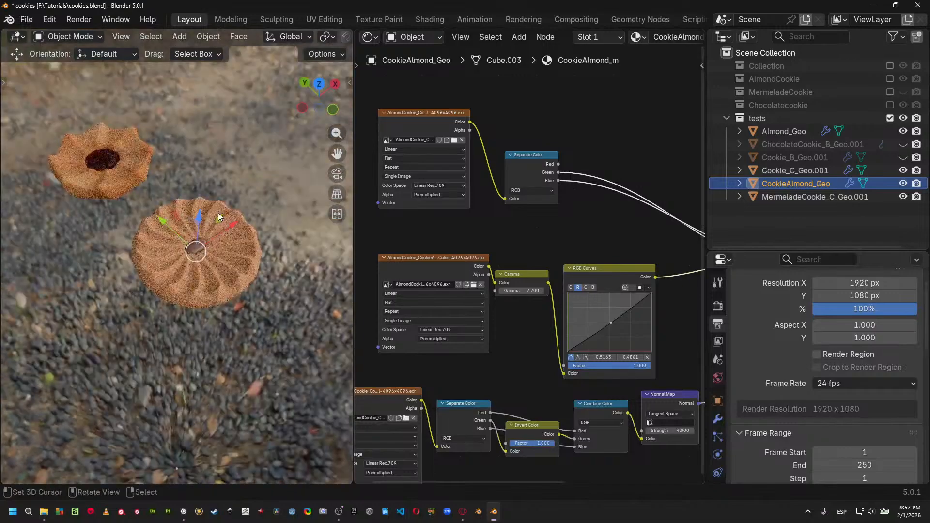
scroll(218, 214, up, 12)
middle_drag(190, 252, 142, 255)
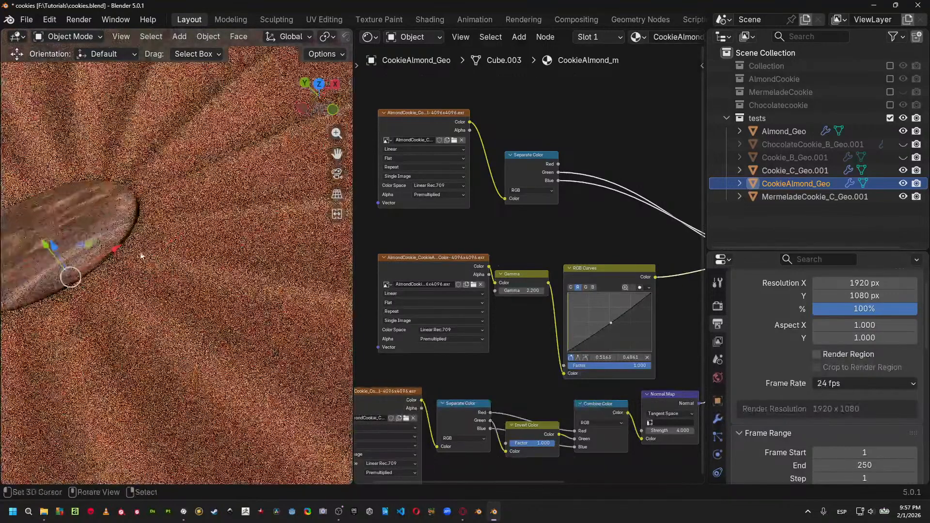
click(103, 212)
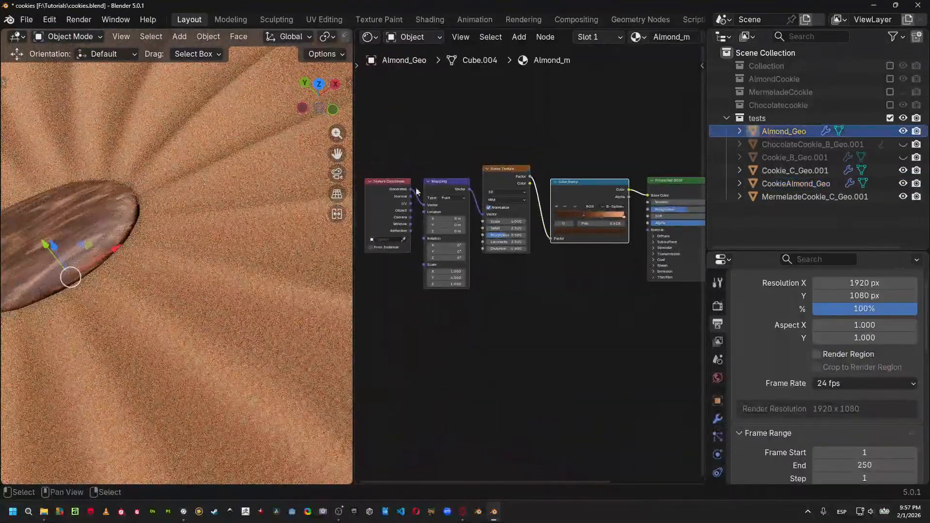
drag(378, 148, 585, 315)
key(x)
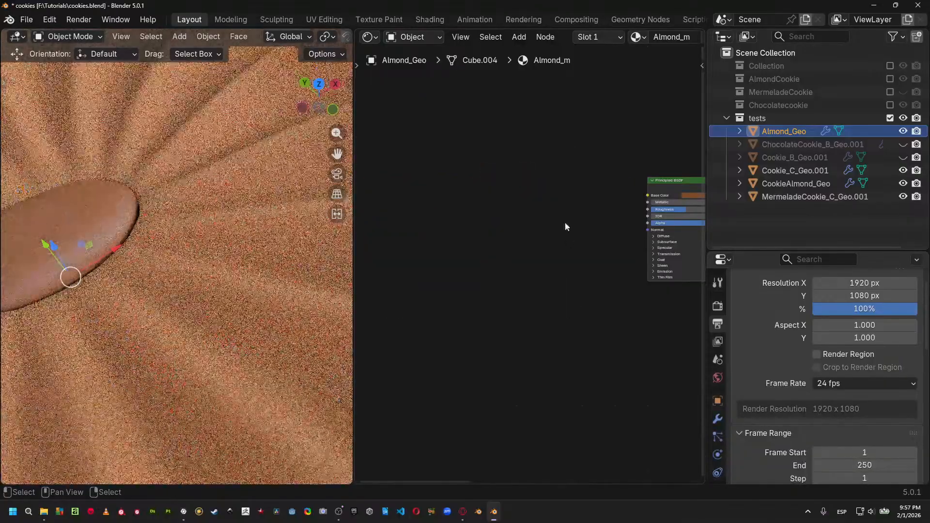
Switch the 3D viewport to wireframe shading.
key(shift+z)
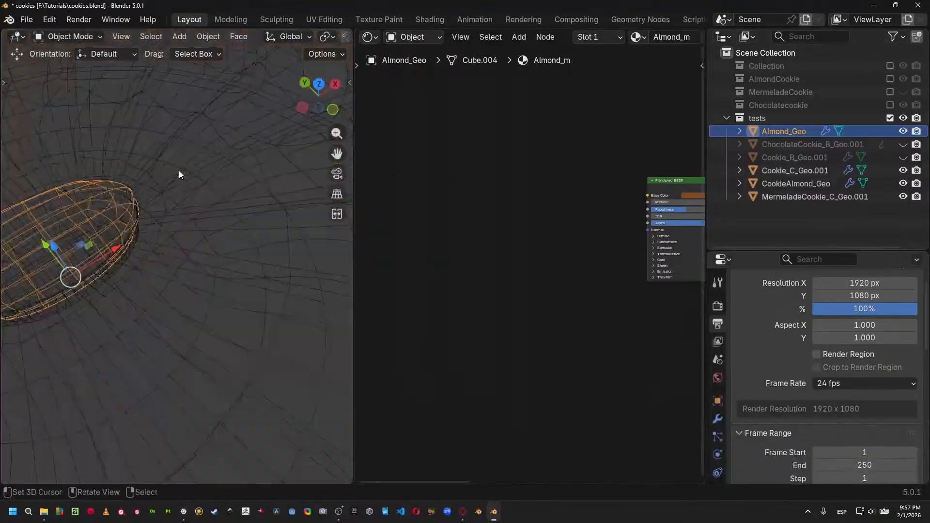
key(y)
click(176, 247)
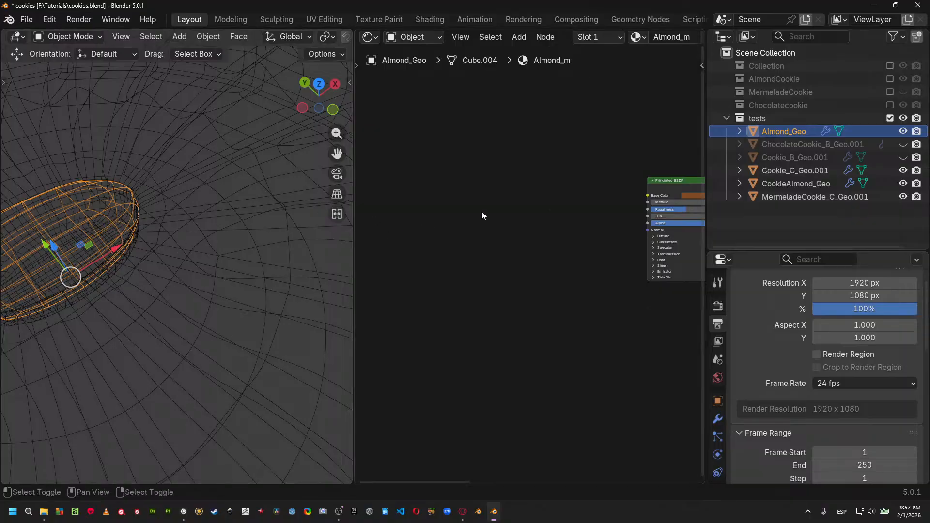
Add the AlmondCookie_Almond_m AORoughnessMetal, BaseColor and Normal EXR maps as image nodes, placed well before the Principled BSDF.
key(shift+a)
mouse_move(479, 225)
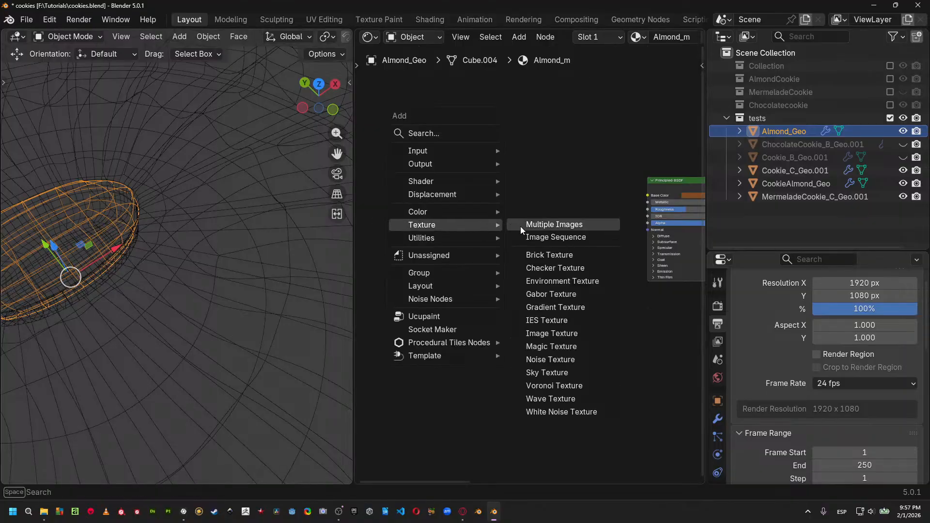
click(522, 226)
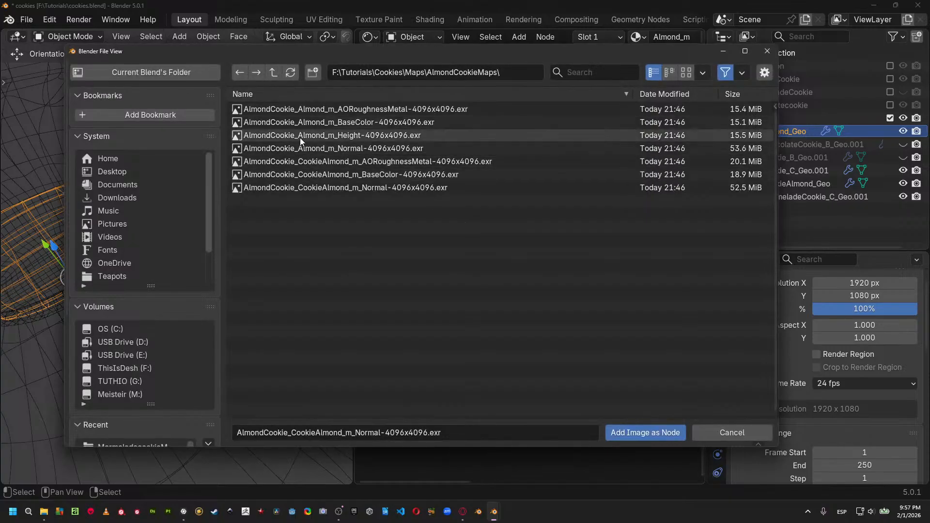
click(310, 148)
shift+click(319, 110)
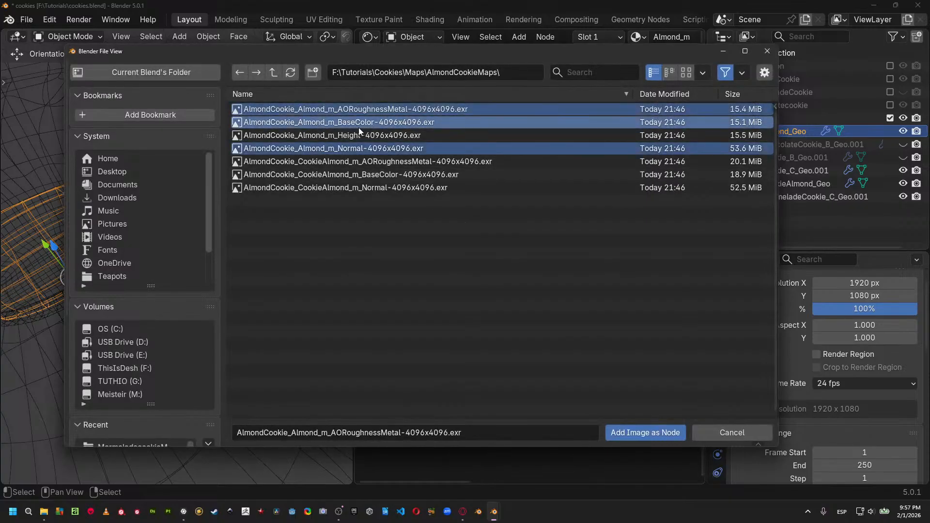
click(630, 433)
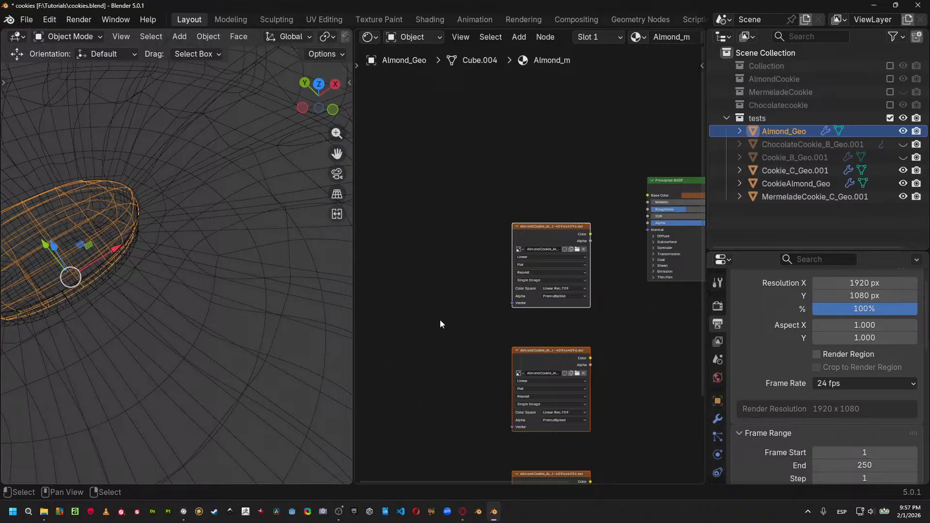
key(g)
click(377, 219)
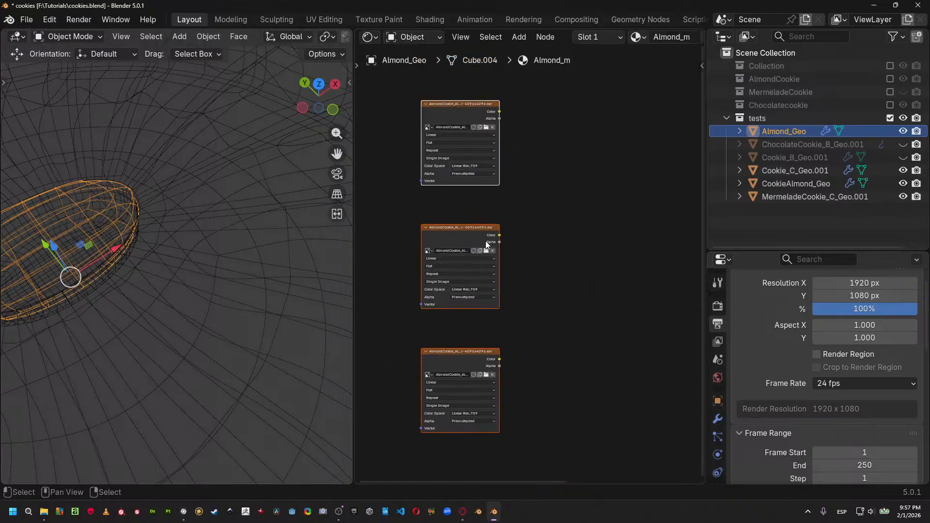
middle_drag(520, 259, 487, 260)
Copy the Separate Color, Invert Color, Combine Color and Normal Map nodes from CookieAlmond_m into Almond_m, beside the Normal texture.
click(273, 234)
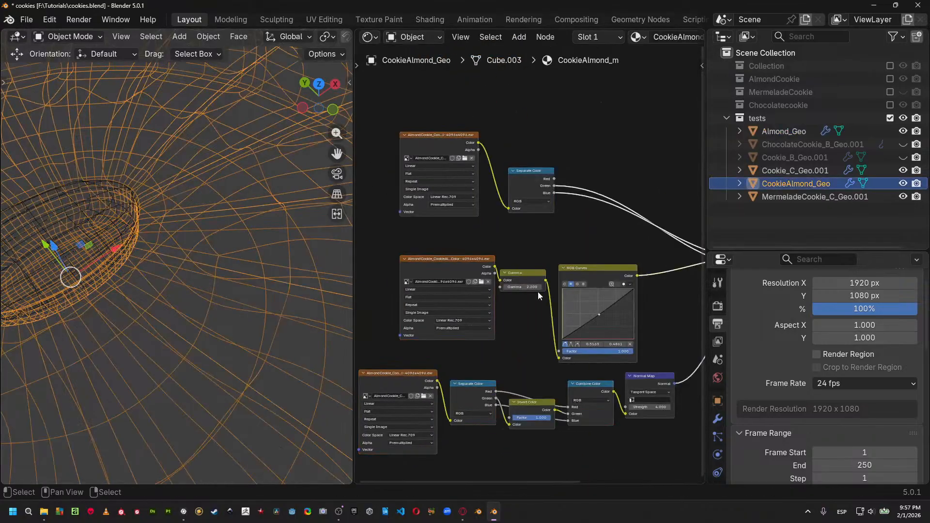
middle_drag(538, 292, 447, 323)
drag(438, 333, 601, 410)
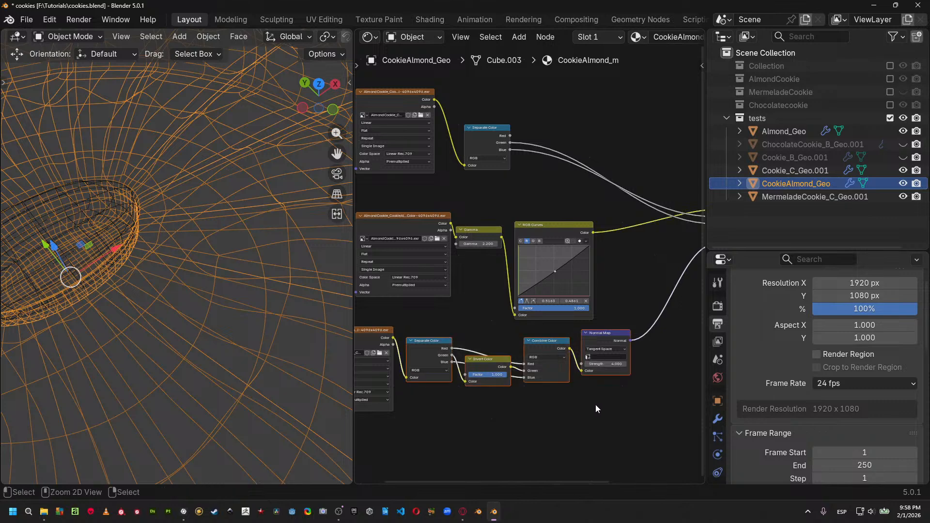
click(123, 223)
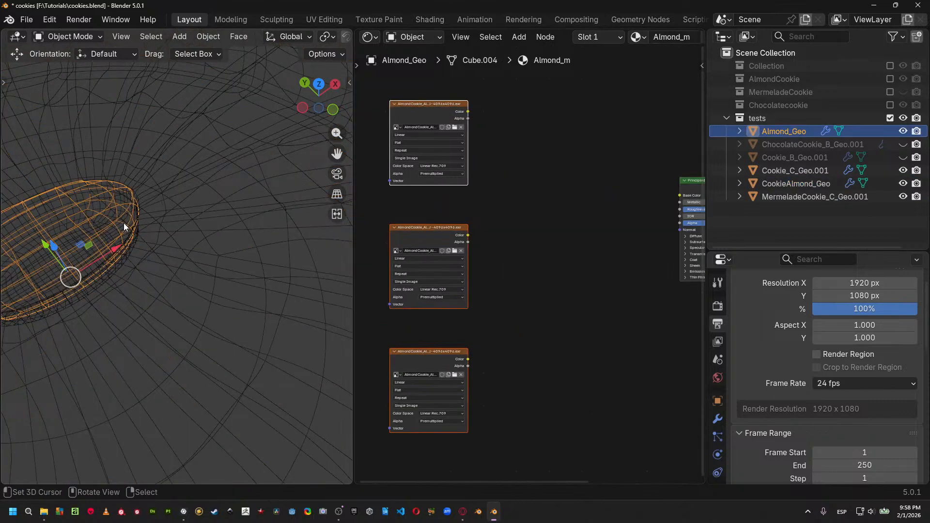
key(ctrl+v)
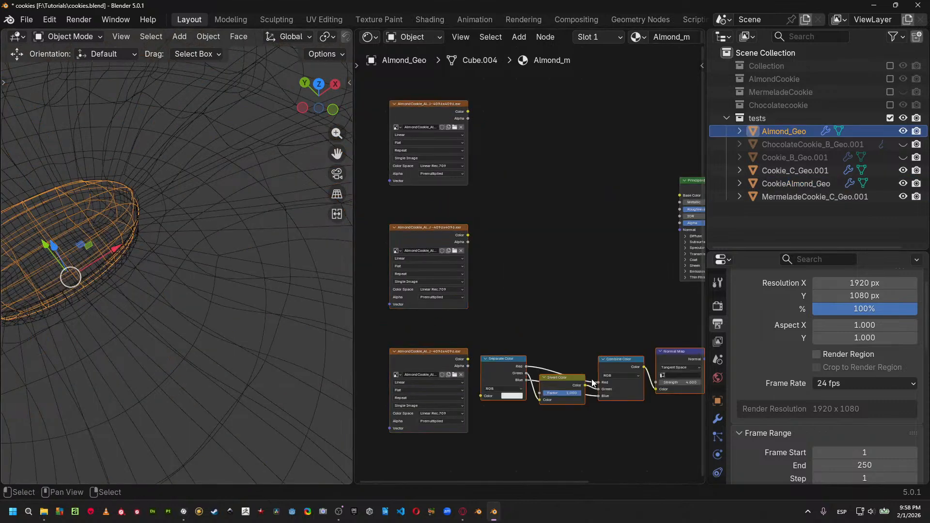
Copy CookieAlmond_m's upper Separate Color node into Almond_m, feed it the AORoughnessMetal texture, and link Green to Roughness and Blue to Metallic.
click(249, 179)
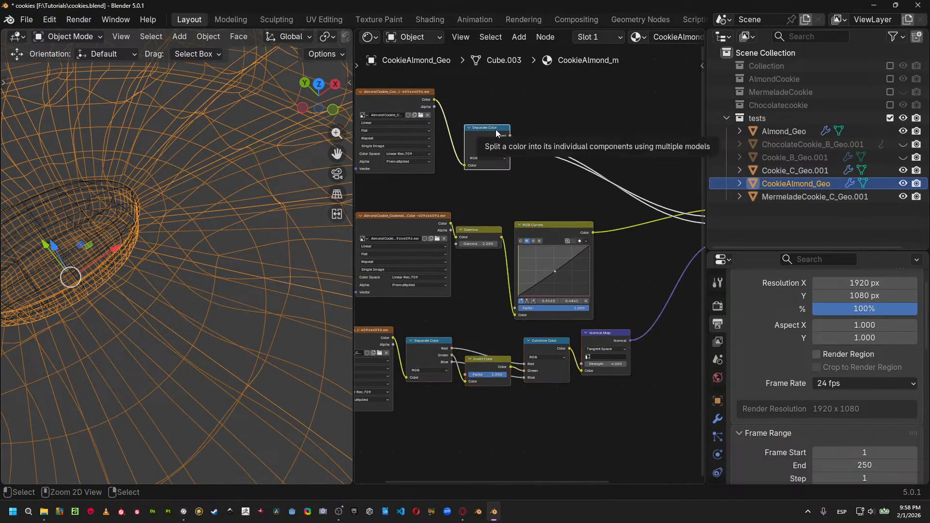
click(116, 201)
key(ctrl+v)
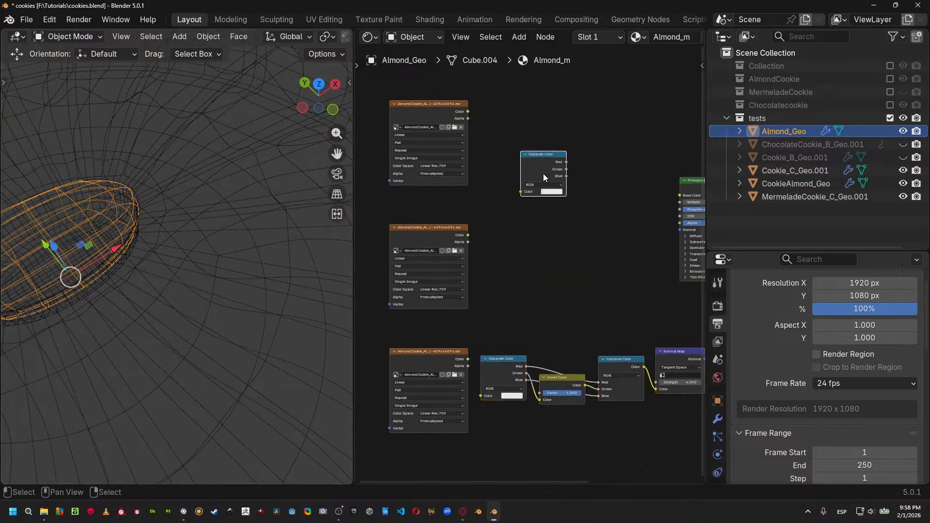
drag(543, 174, 530, 137)
drag(469, 111, 506, 156)
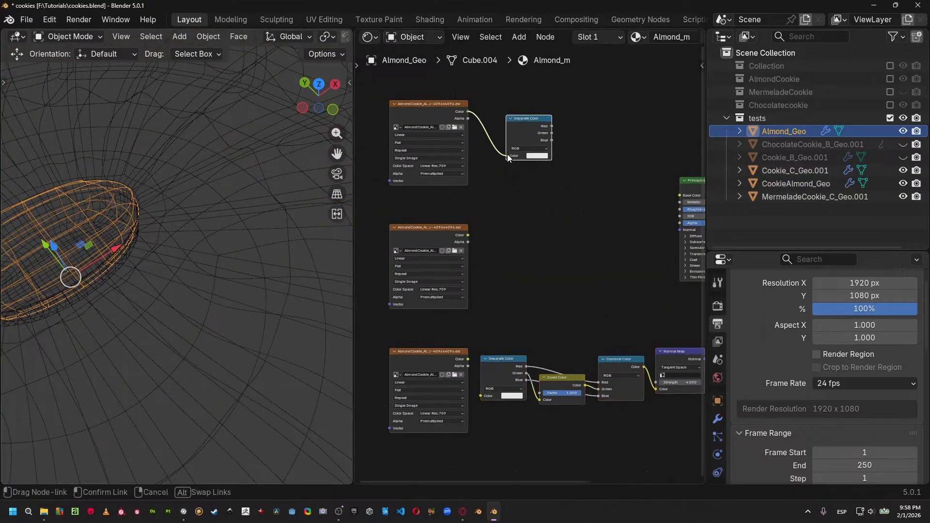
mouse_move(552, 132)
mouse_down()
mouse_move(678, 211)
mouse_move(553, 141)
mouse_up()
Connect the BaseColor texture to the Principled BSDF's Base Color through a Gamma node set to 2.2.
drag(469, 235, 678, 188)
key(shift+a)
mouse_move(519, 255)
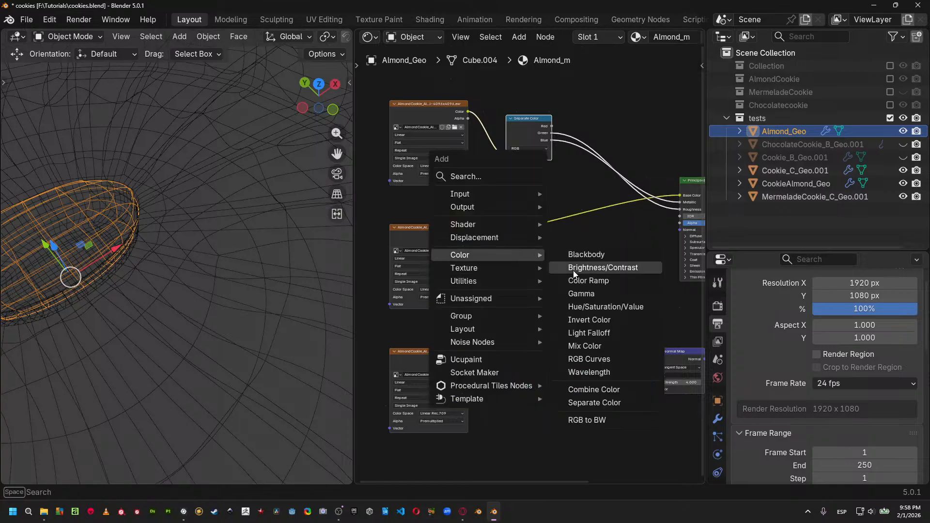
click(601, 302)
click(499, 228)
click(520, 244)
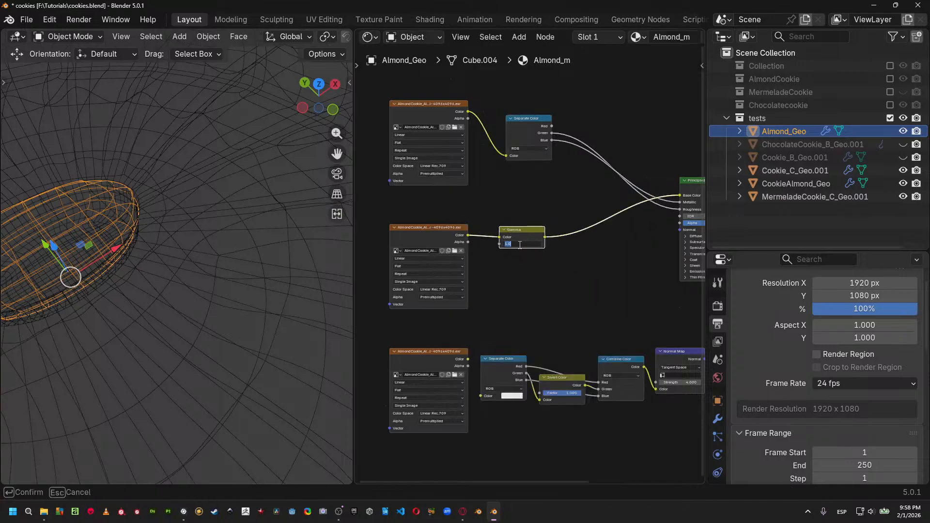
text(2.2)
key(Return)
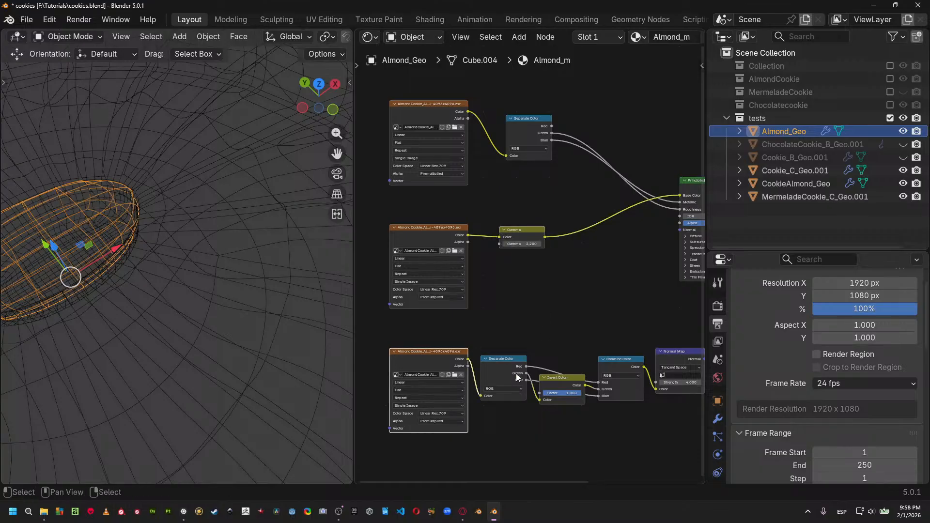
Link the Normal Map output to the Principled BSDF's Normal input and view the whole almond cookie in rendered shading.
middle_drag(554, 356, 470, 359)
drag(622, 363, 596, 234)
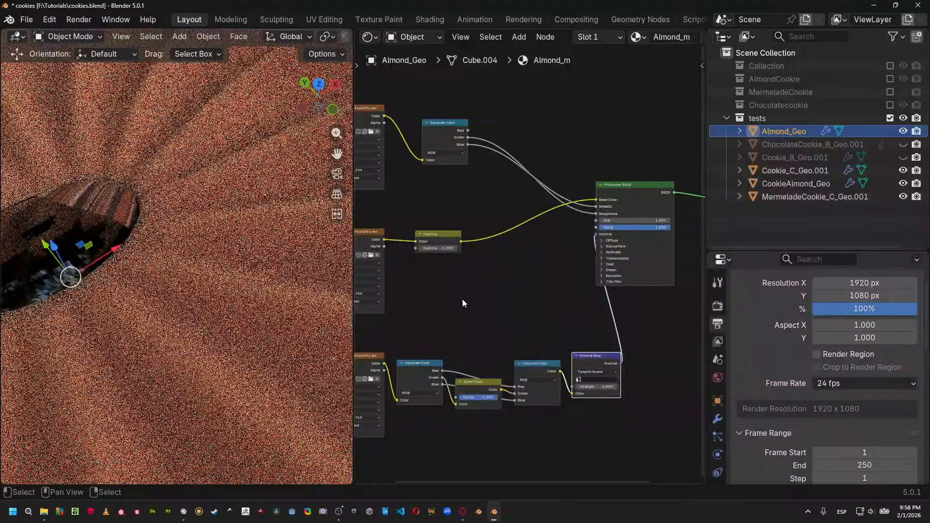
key(Home)
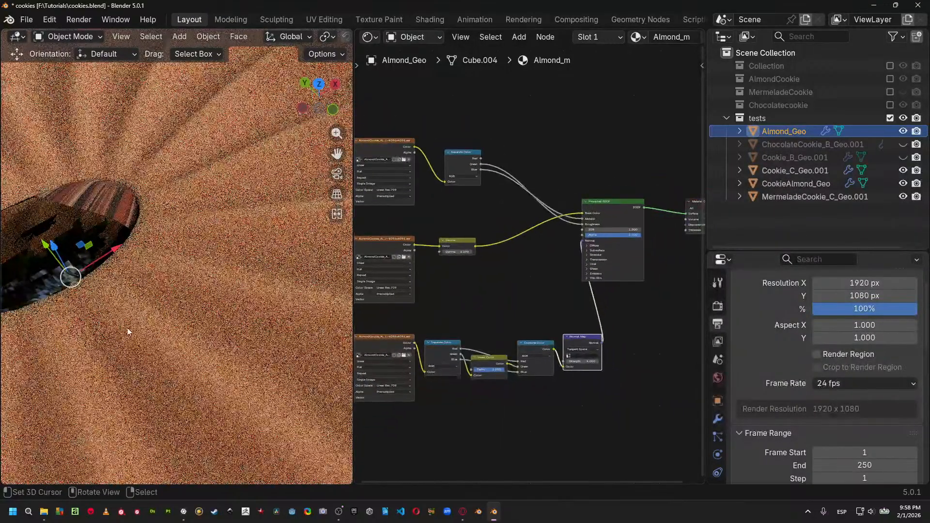
scroll(164, 296, down, 9)
scroll(181, 289, up, 2)
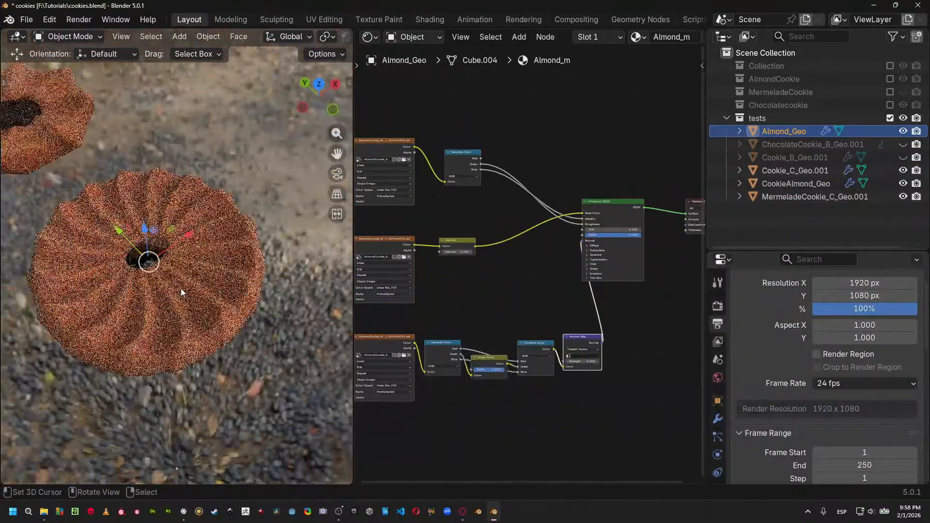
Examine the almond on the cookie up close in rendered shading and compare it with its shape in solid shading.
scroll(181, 289, up, 2)
middle_drag(395, 294, 457, 291)
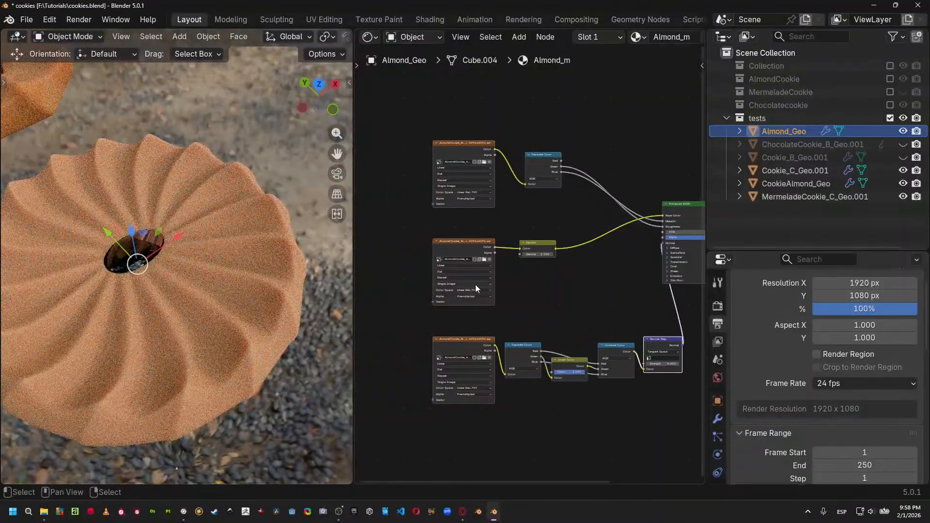
scroll(476, 289, up, 1)
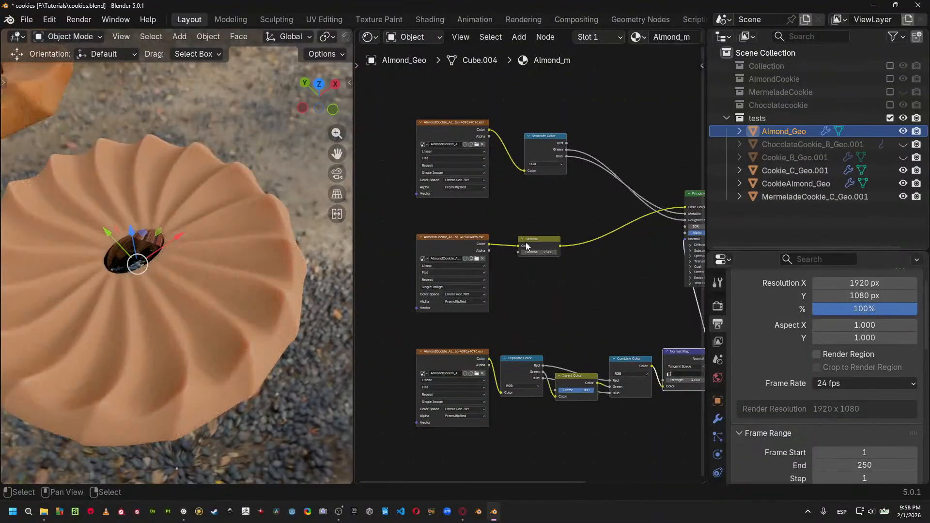
scroll(237, 266, up, 4)
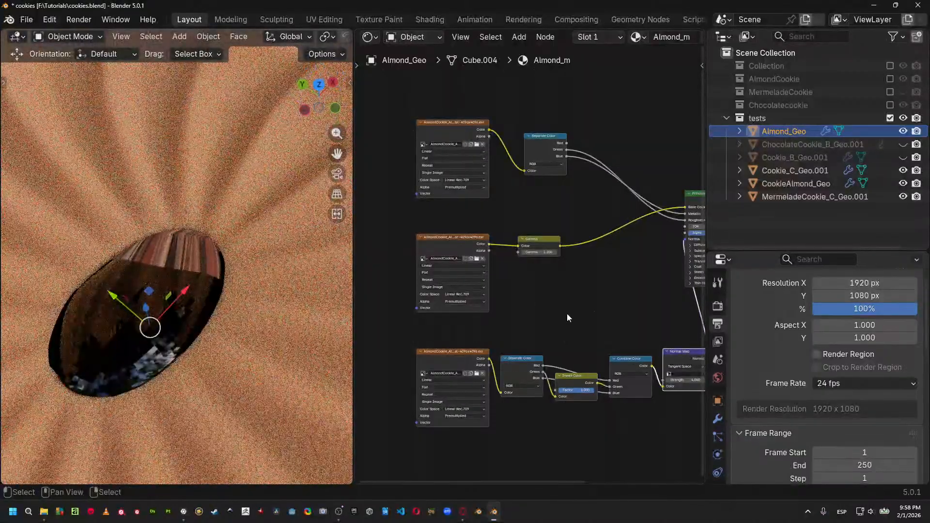
key(Home)
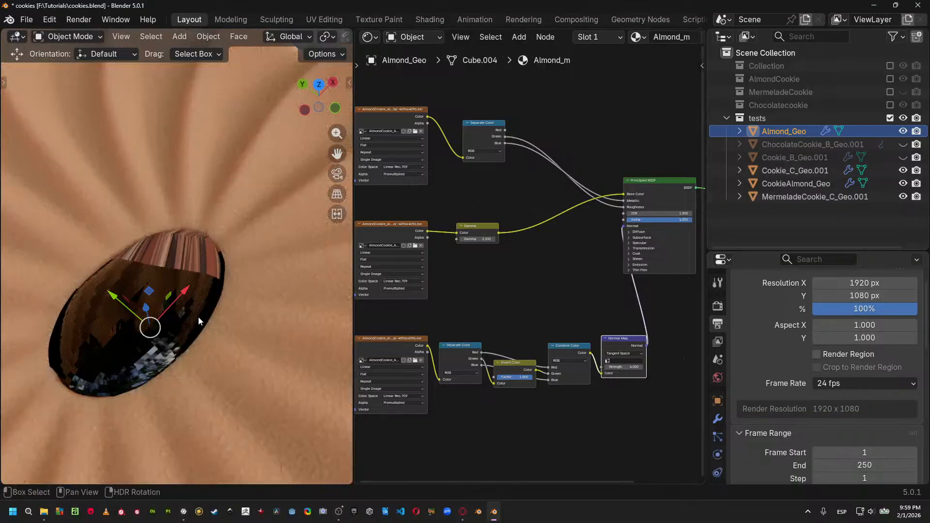
key(shift+z)
key(z)
click(316, 284)
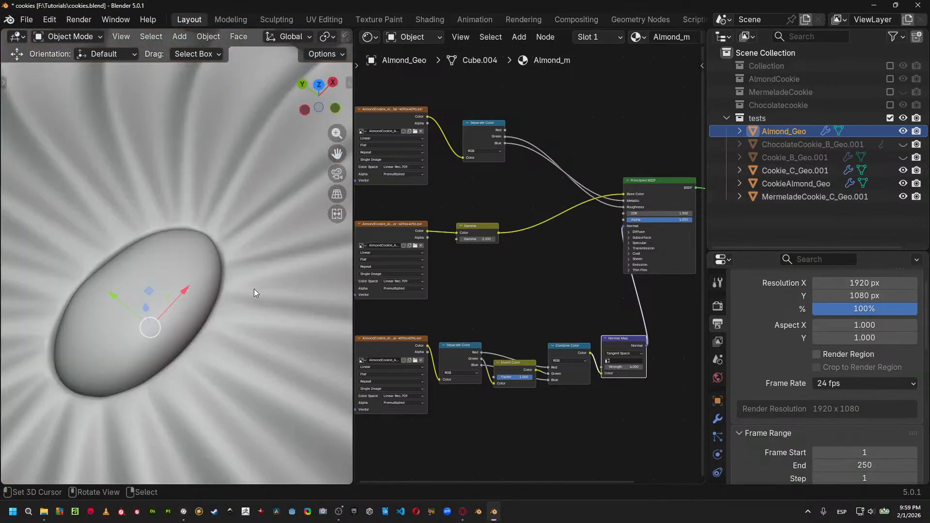
Check the almond's UV layout against its Normal texture in the UV Editor and return to Object Mode.
key(g)
right_click(186, 286)
key(Tab)
click(368, 36)
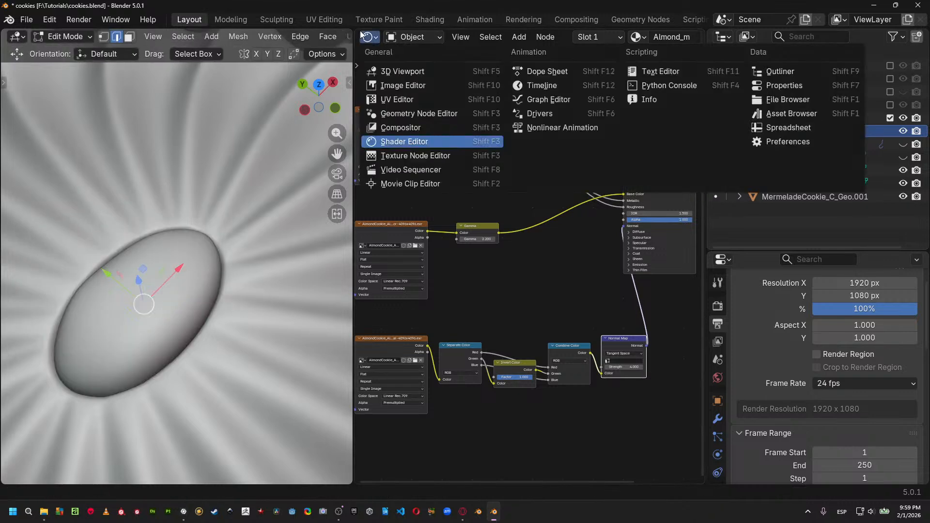
click(392, 99)
scroll(525, 168, down, 8)
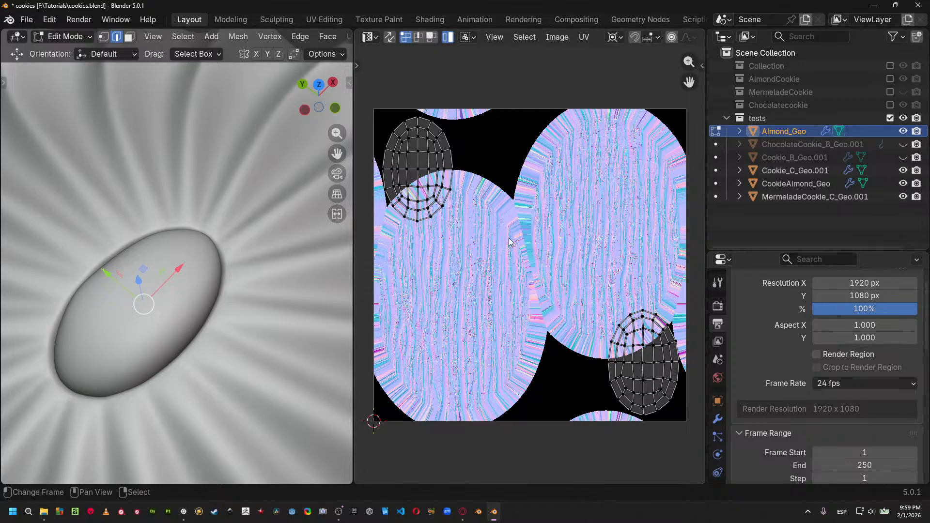
key(ctrl+Tab)
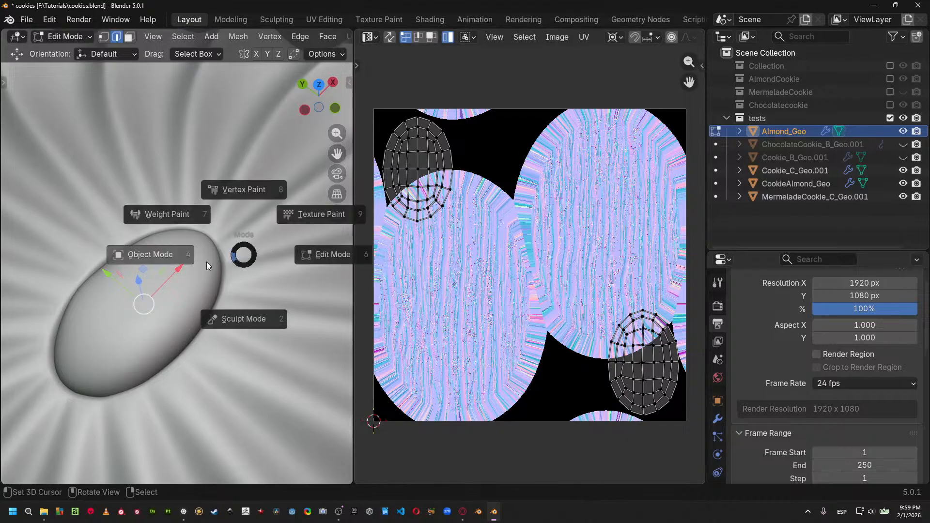
click(206, 262)
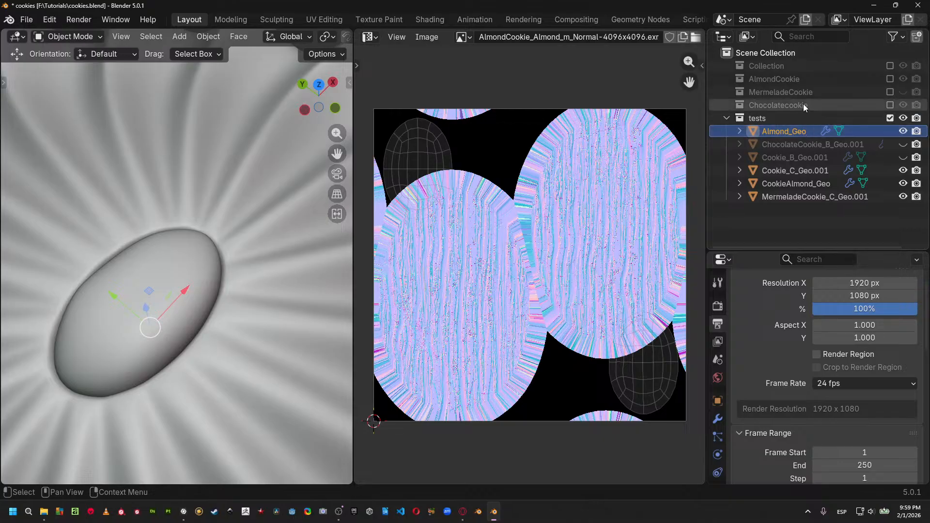
Enable the AlmondCookie collection and delete Almond_Geo and CookieAlmond_Geo from the tests collection.
click(892, 78)
click(786, 92)
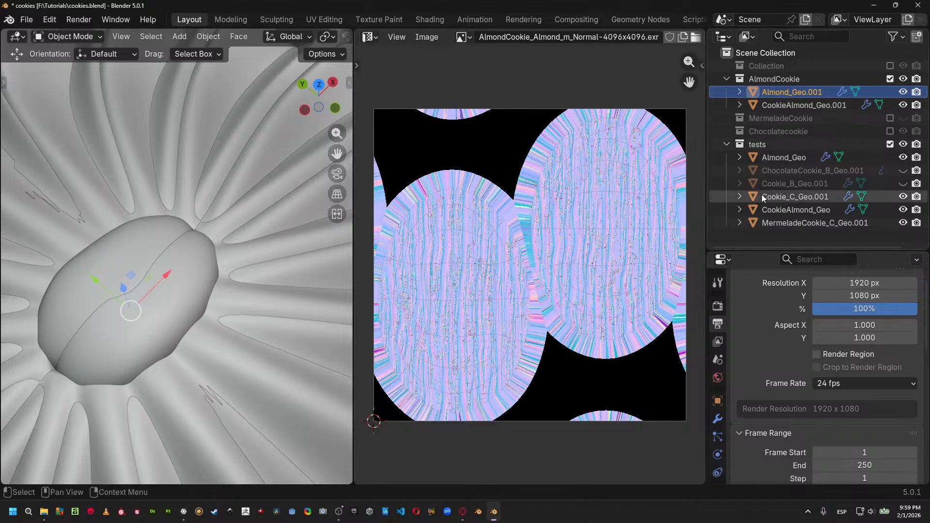
click(802, 212)
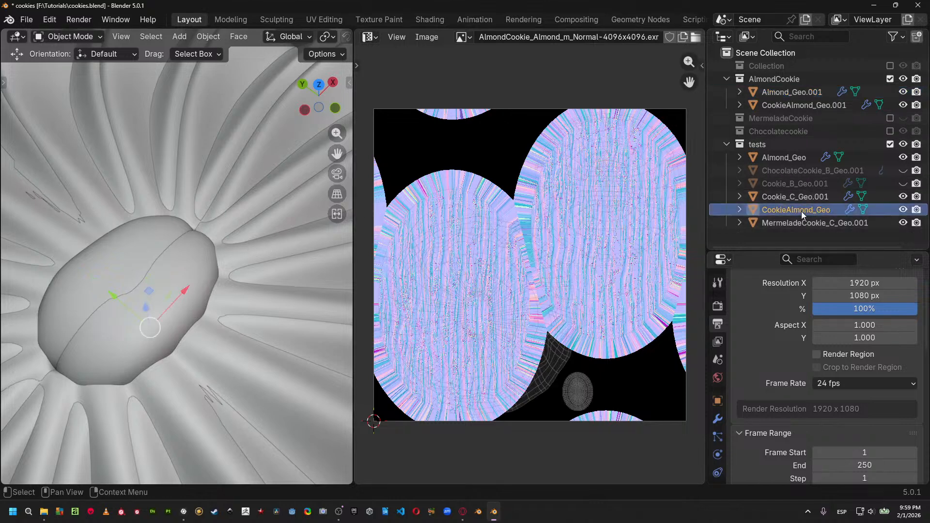
ctrl+click(796, 161)
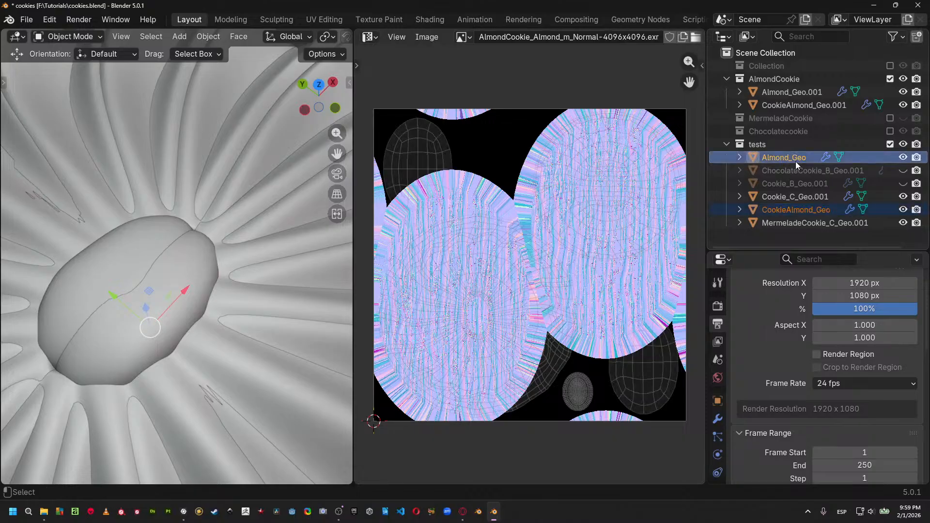
key(Delete)
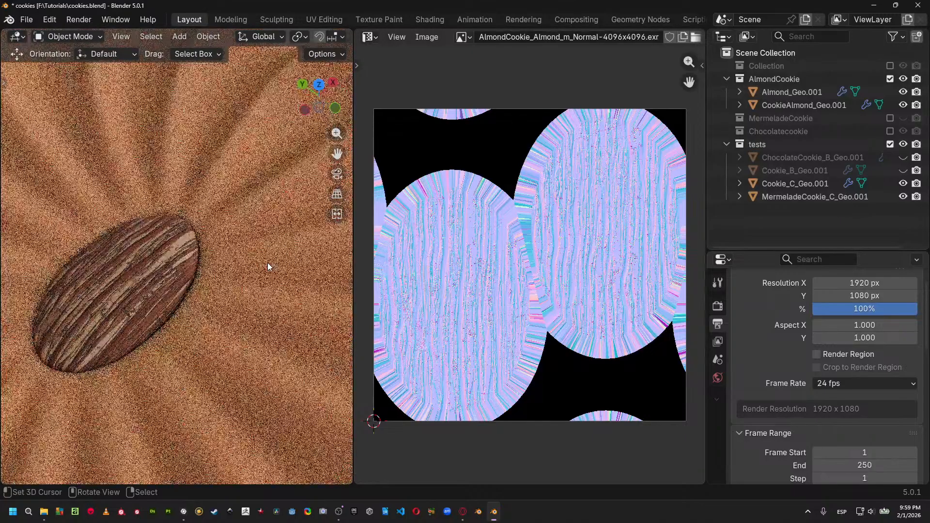
Inspect the AlmondCookie collection's cookie from near and far in rendered shading, finishing in wireframe display.
scroll(268, 263, down, 5)
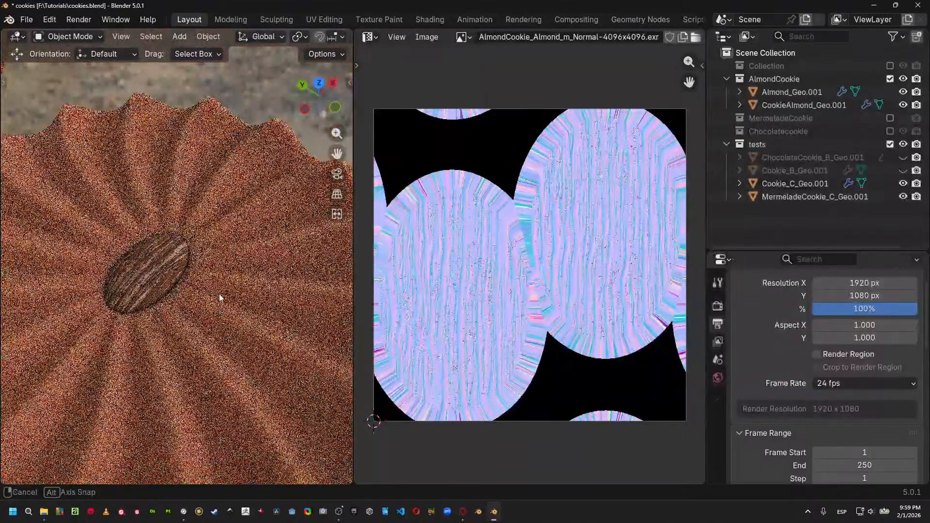
scroll(216, 284, up, 6)
scroll(215, 284, down, 6)
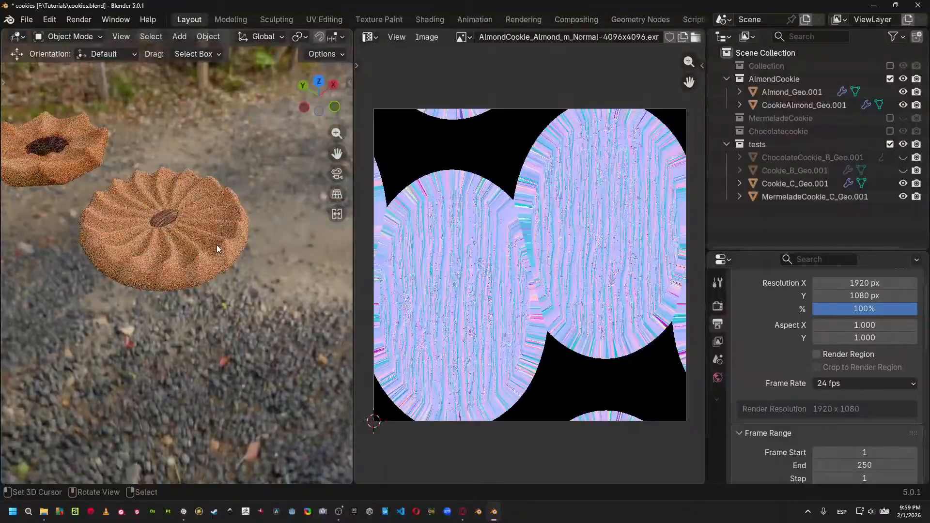
scroll(209, 248, up, 6)
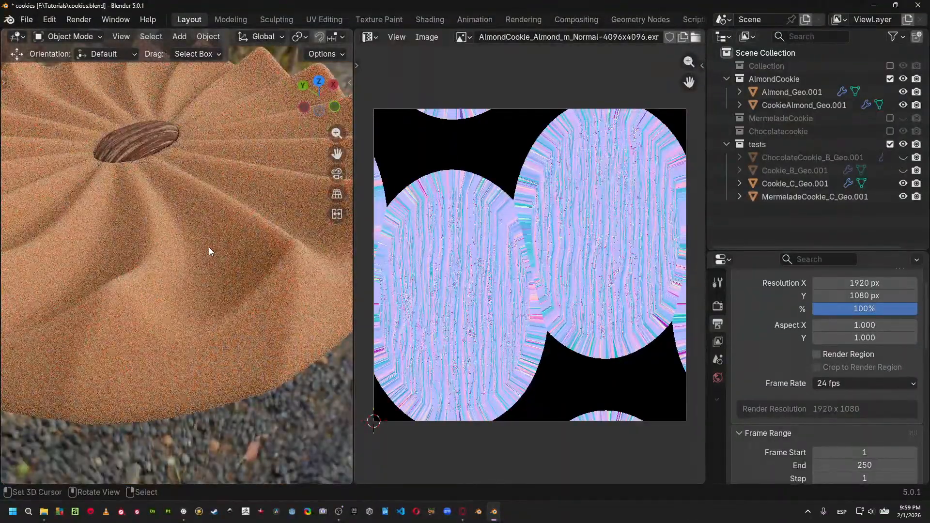
scroll(209, 251, down, 6)
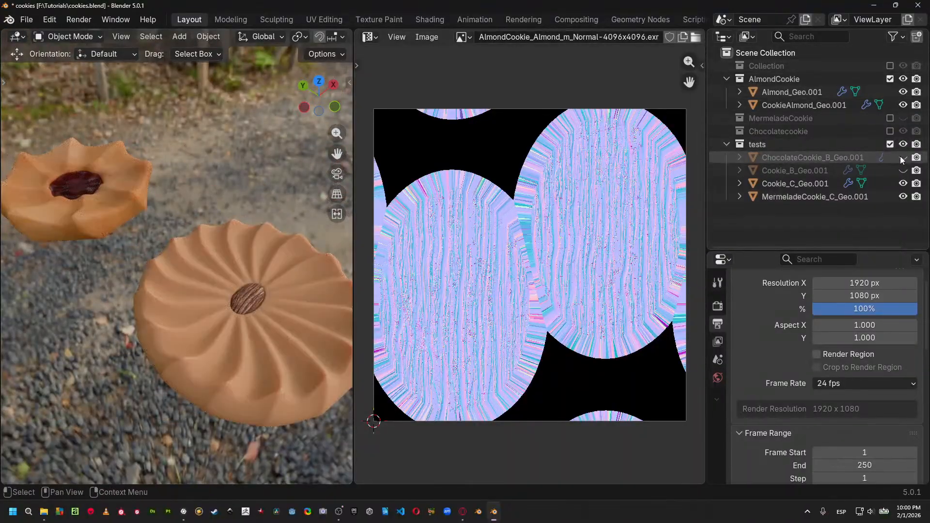
key(shift+z)
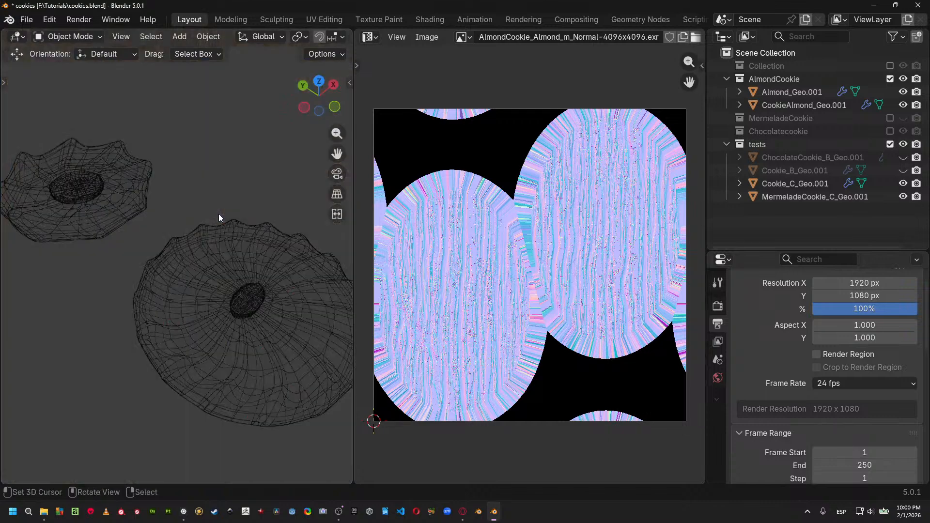
Switch to InstaMAT Studio and open the image and data output export for the chocolate cookie project.
key(super+Tab)
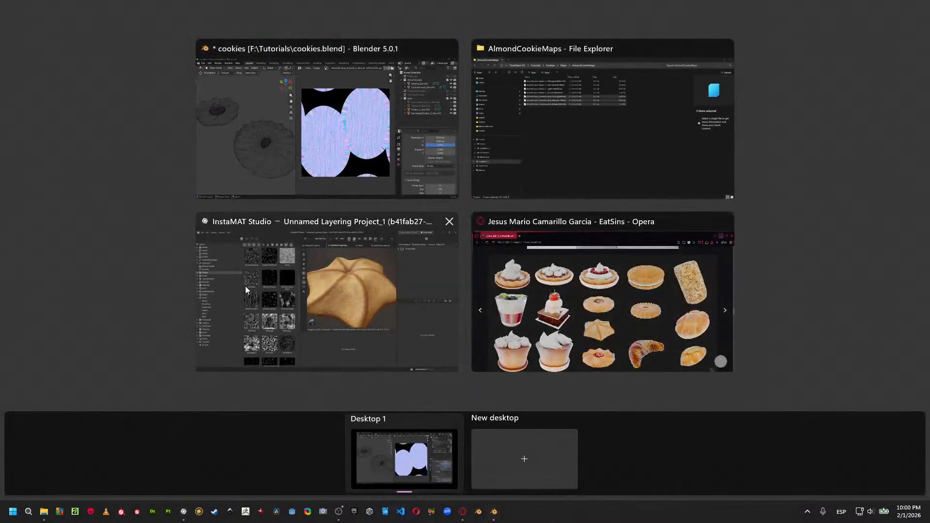
click(383, 279)
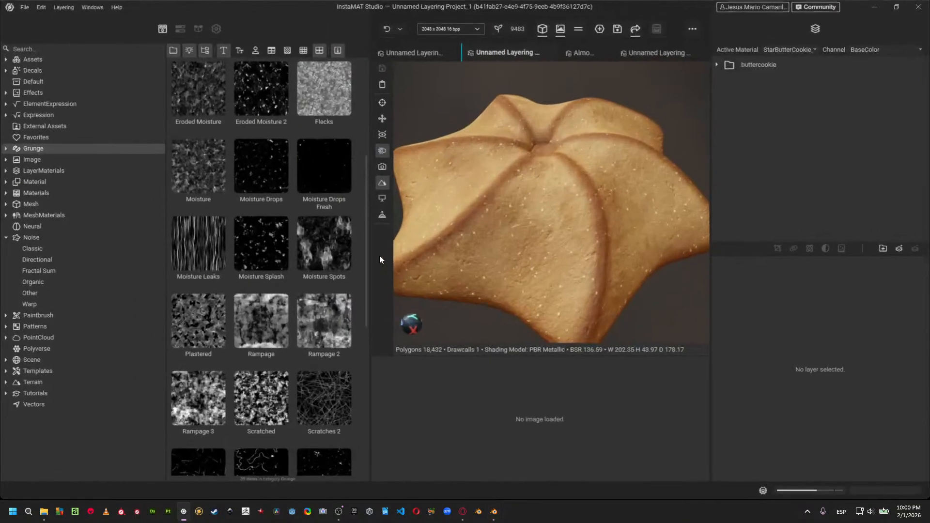
click(531, 255)
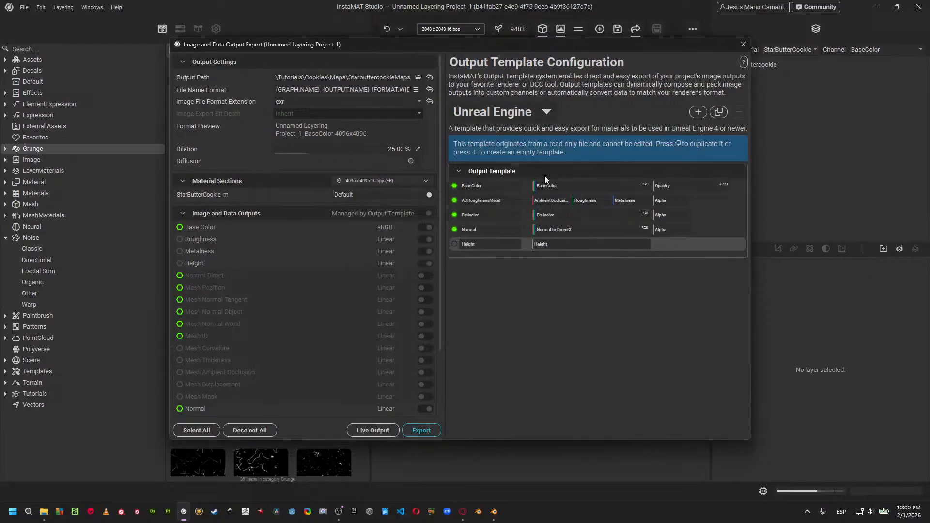
click(744, 45)
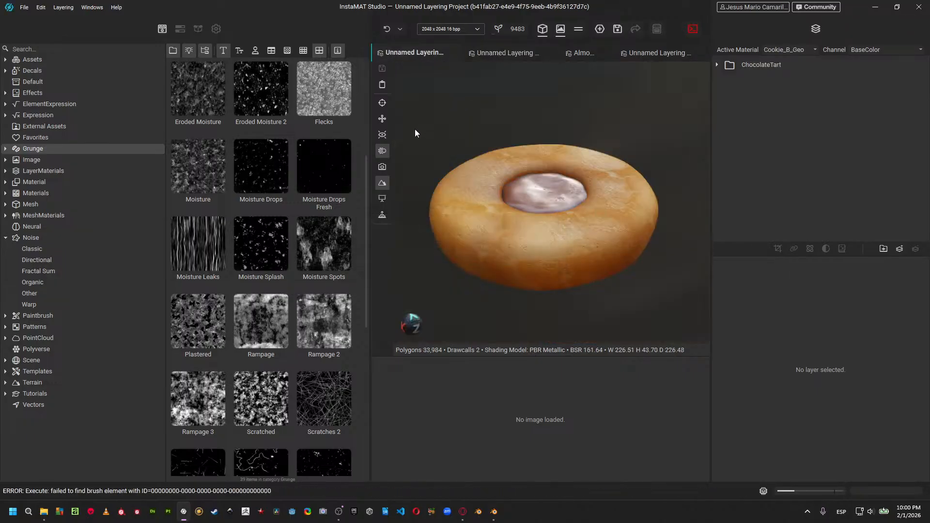
click(27, 8)
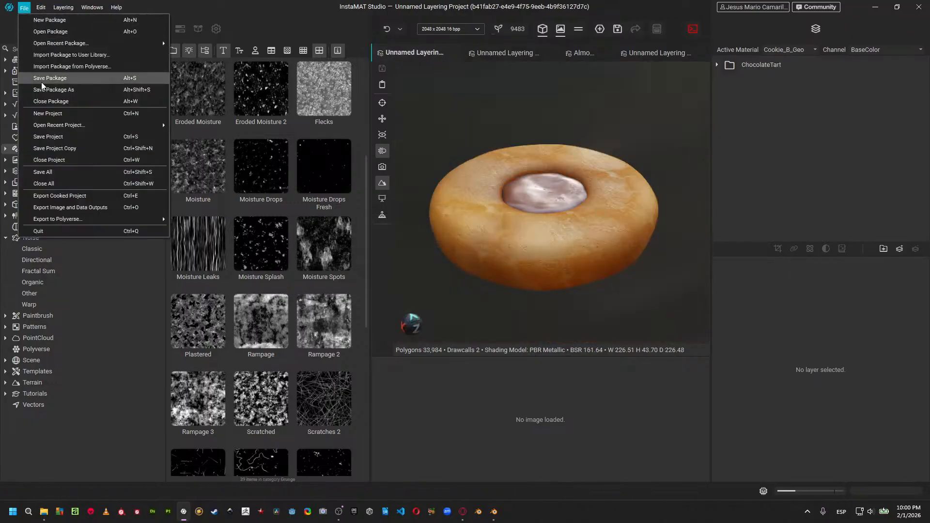
click(103, 207)
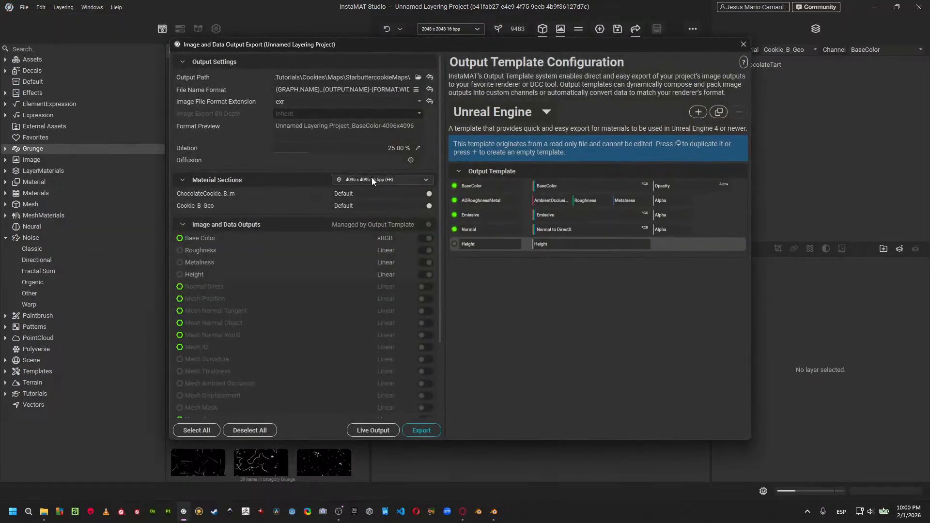
Set the output path to the ChocolatecookieMaps folder and export the chocolate cookie's texture maps.
click(417, 78)
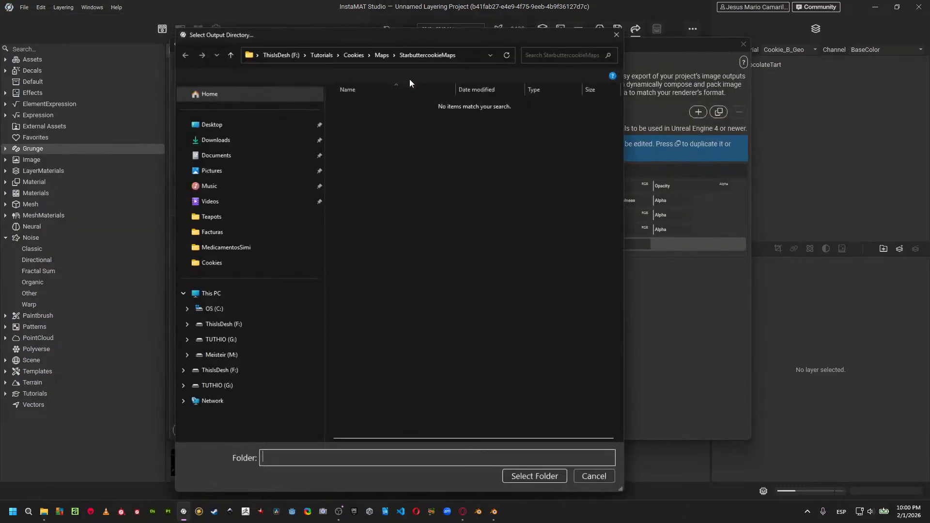
click(381, 53)
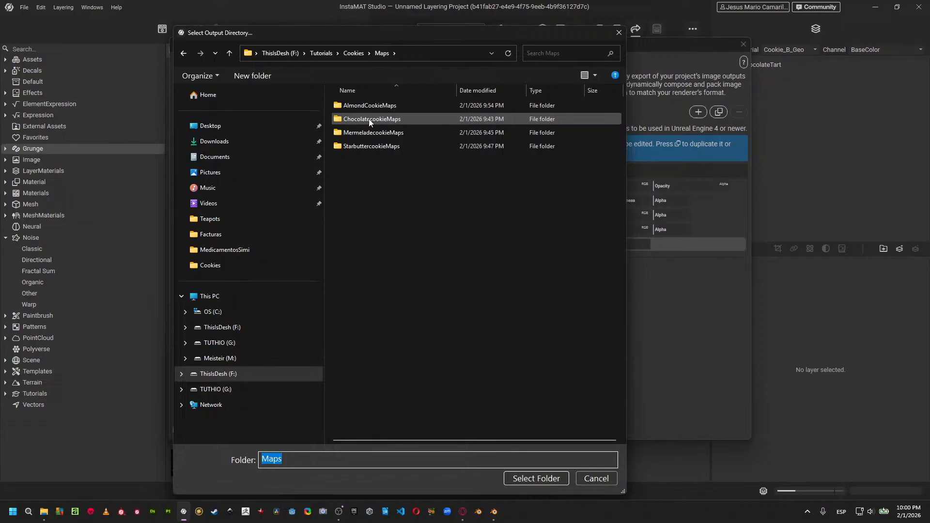
double_click(342, 122)
click(524, 477)
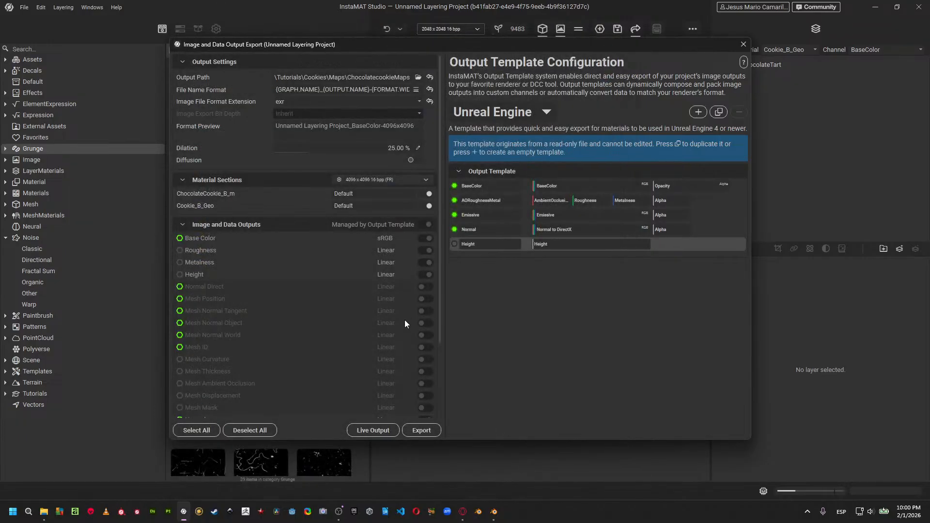
click(422, 431)
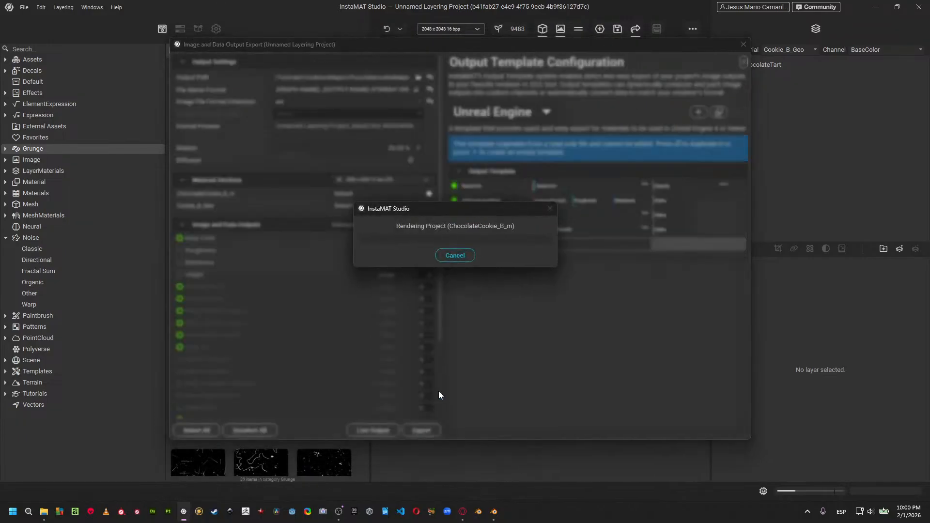
Back in Blender, duplicate Almond_Geo.001 and CookieAlmond_Geo.001 in place, move the copies to the tests collection and exclude AlmondCookie.
key(super+Tab)
click(578, 144)
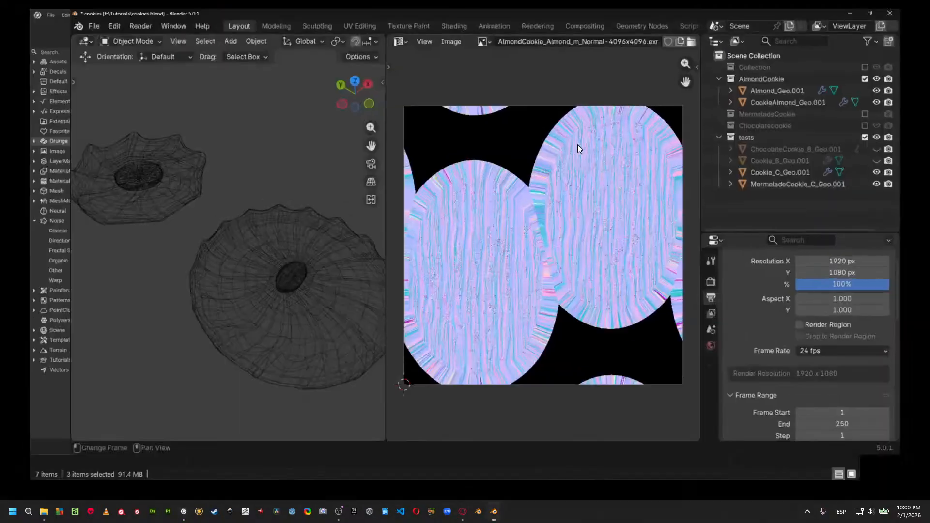
scroll(338, 285, down, 5)
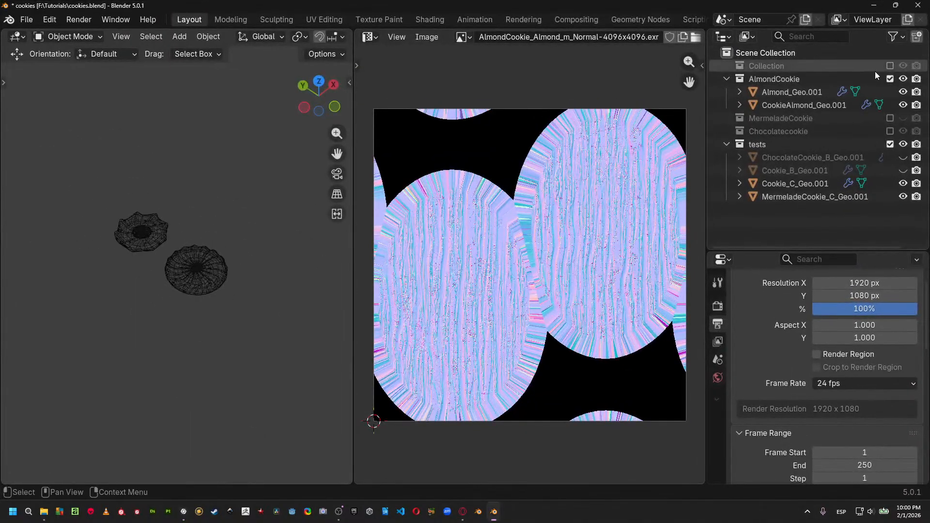
click(827, 95)
shift+click(812, 105)
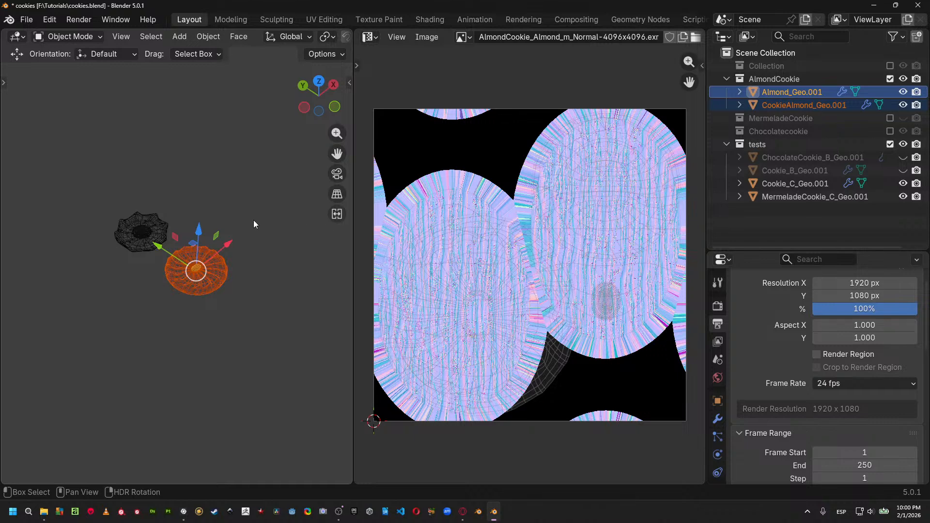
key(shift+d)
key(Escape)
key(m)
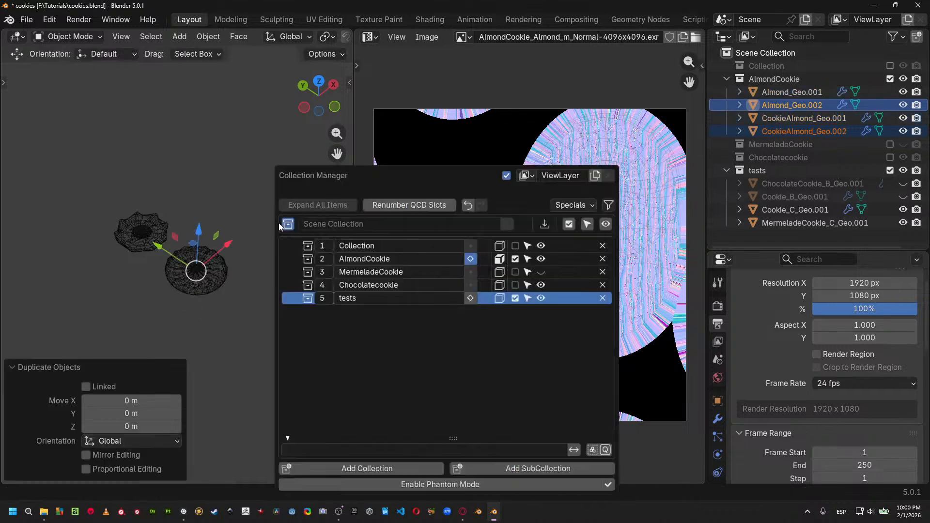
click(501, 298)
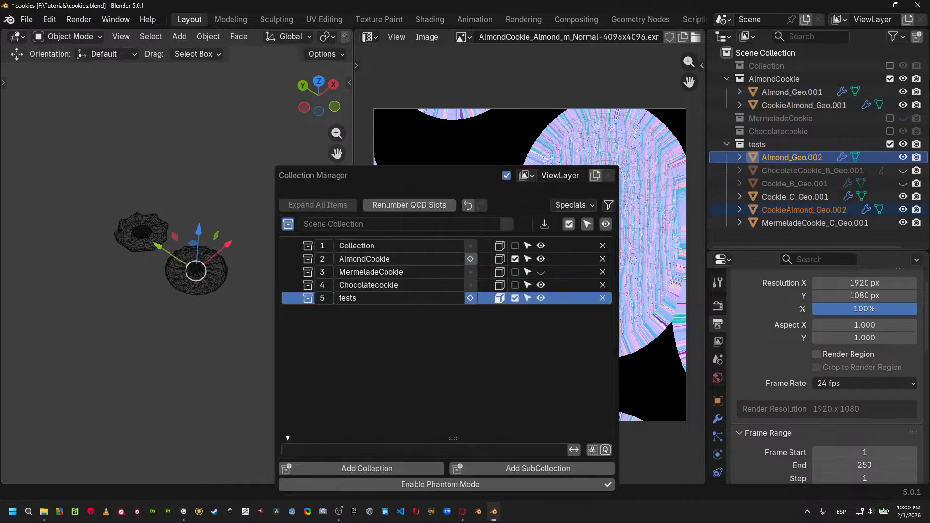
click(891, 79)
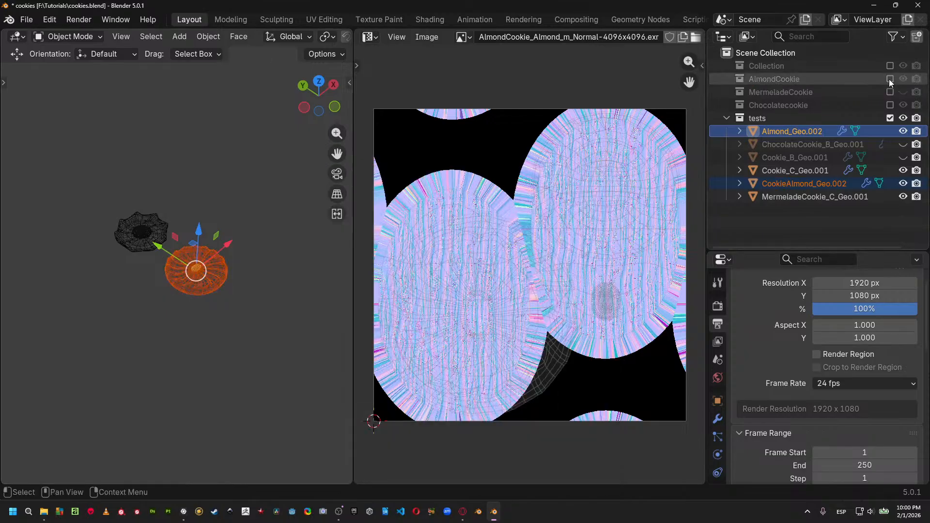
Unhide ChocolateCookie_B_Geo.001 and Cookie_B_Geo.001 in the tests collection.
click(836, 145)
shift+click(799, 157)
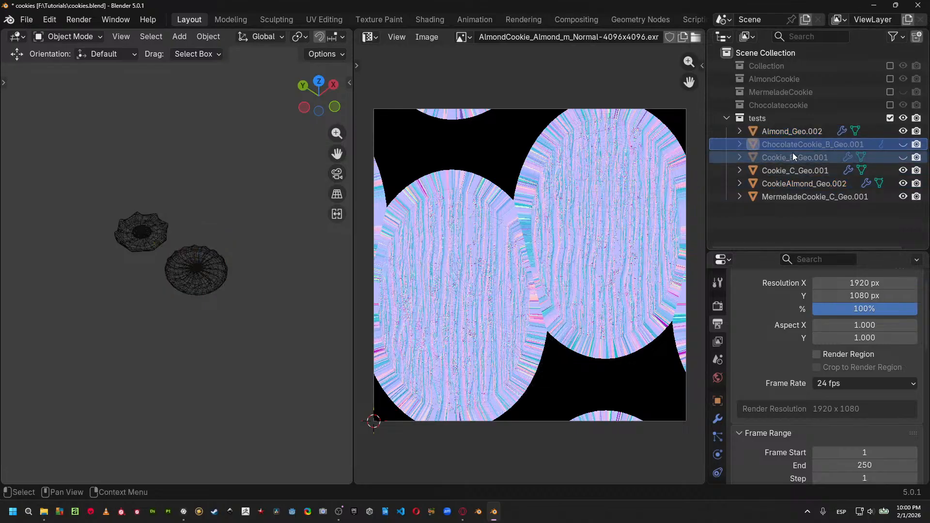
drag(904, 144, 903, 157)
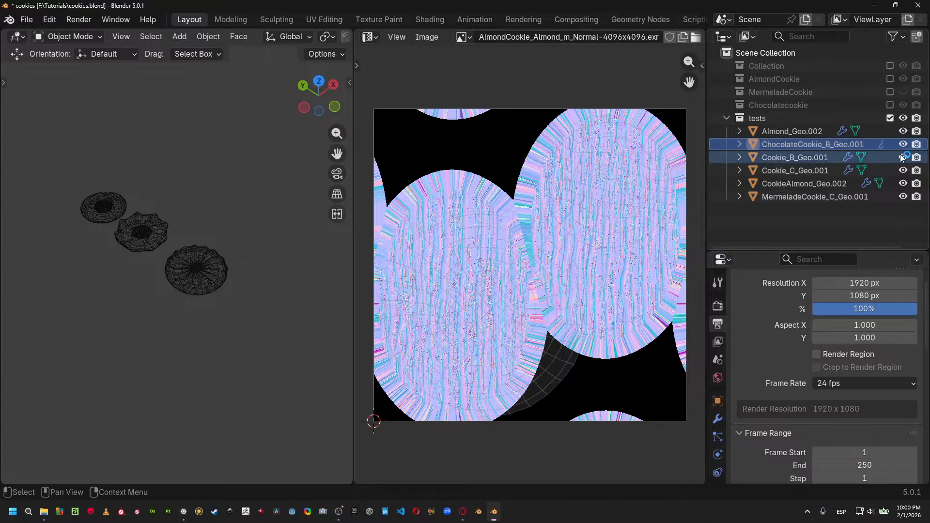
Move ChocolateCookie_B_Geo.001 and Cookie_B_Geo.001 together about -8.93 m along Y, beyond the almond cookie.
click(821, 146)
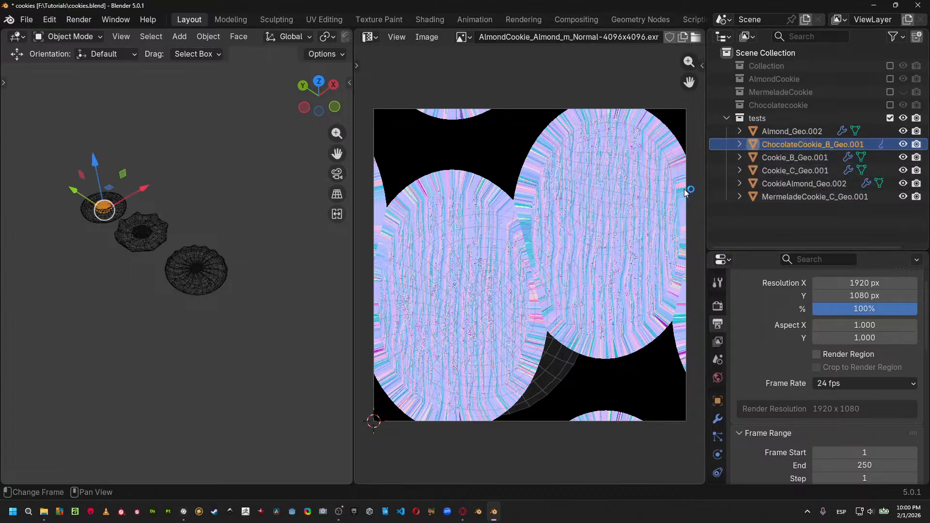
click(773, 157)
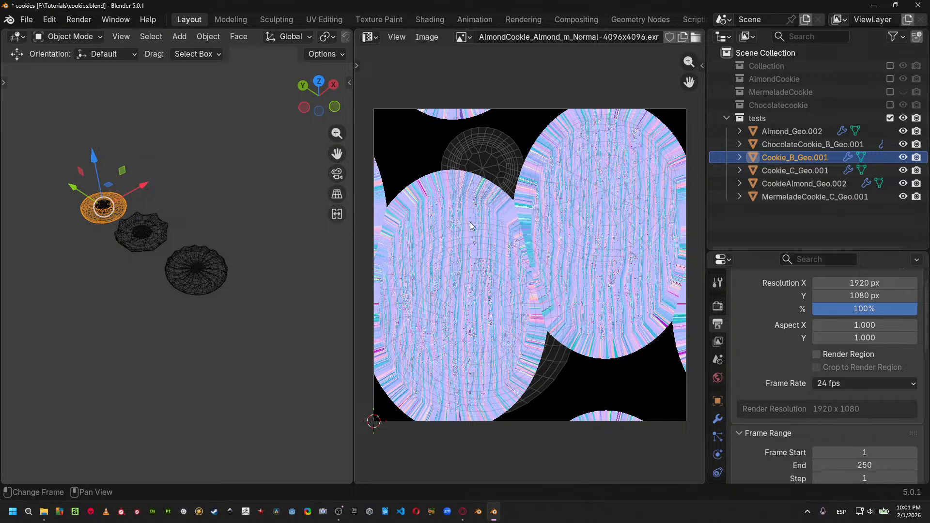
key(super+Tab)
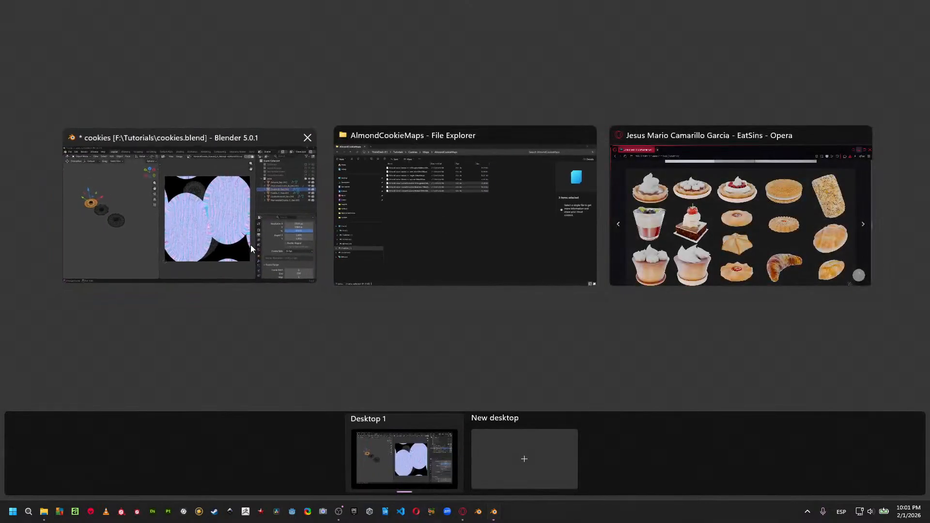
click(251, 245)
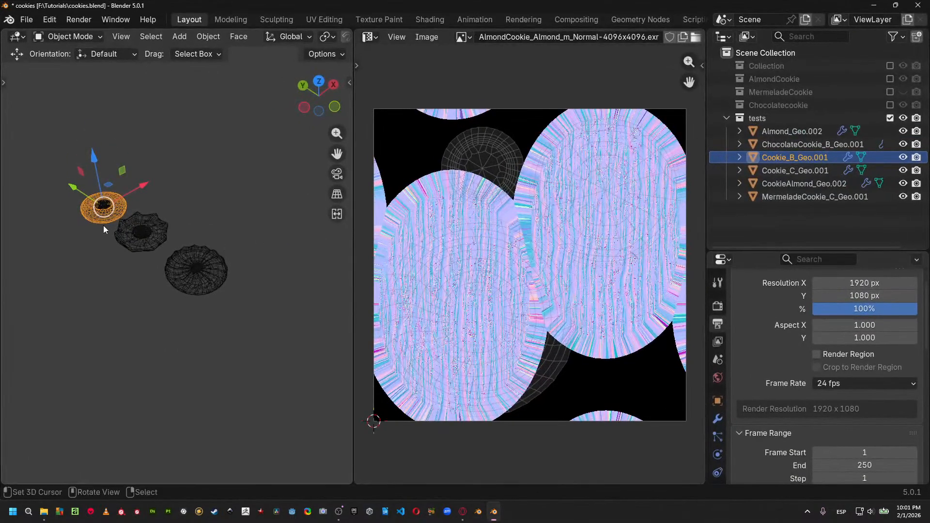
ctrl+click(792, 145)
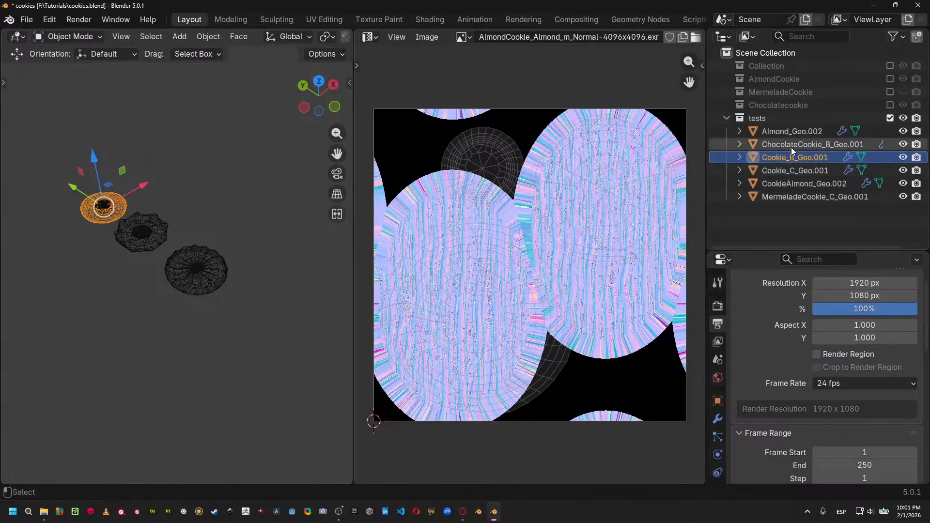
drag(74, 192, 212, 280)
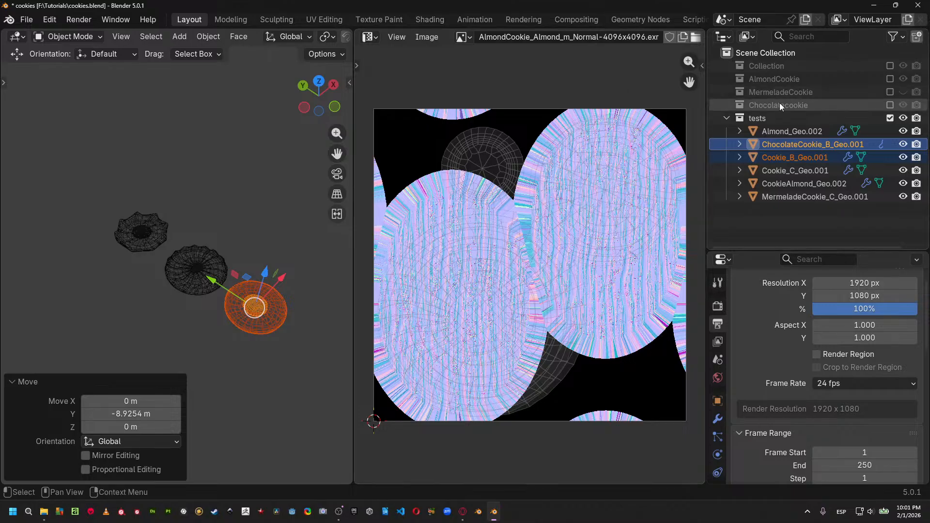
Include the collection named Collection in the view layer and duplicate StarButterCookie_Geo in place.
click(890, 66)
click(825, 79)
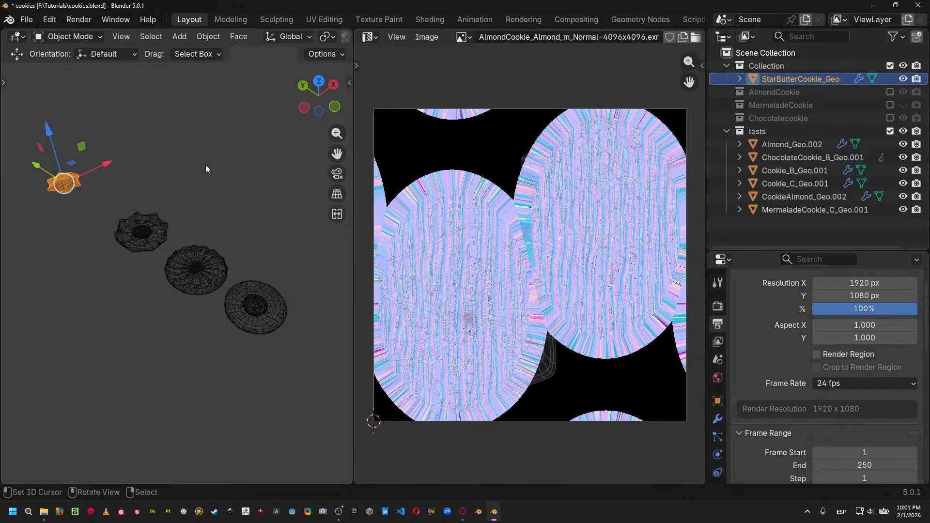
key(shift)
key(shift+d)
right_click(255, 174)
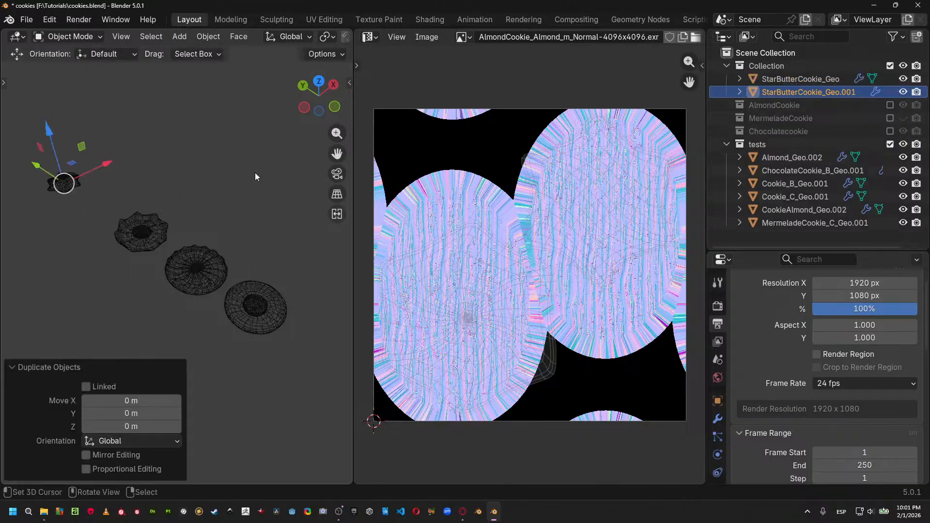
Move the duplicated star butter cookie to the tests collection and exclude the collection named Collection.
key(m)
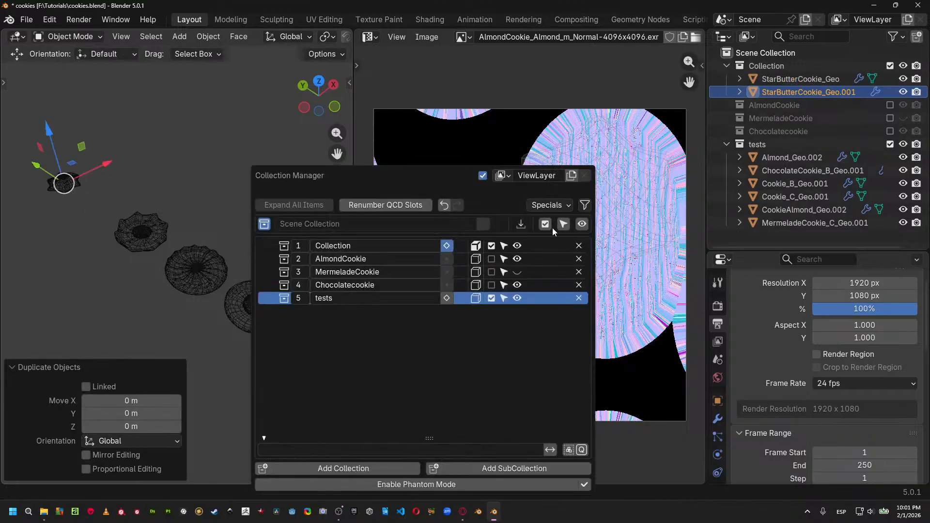
click(475, 298)
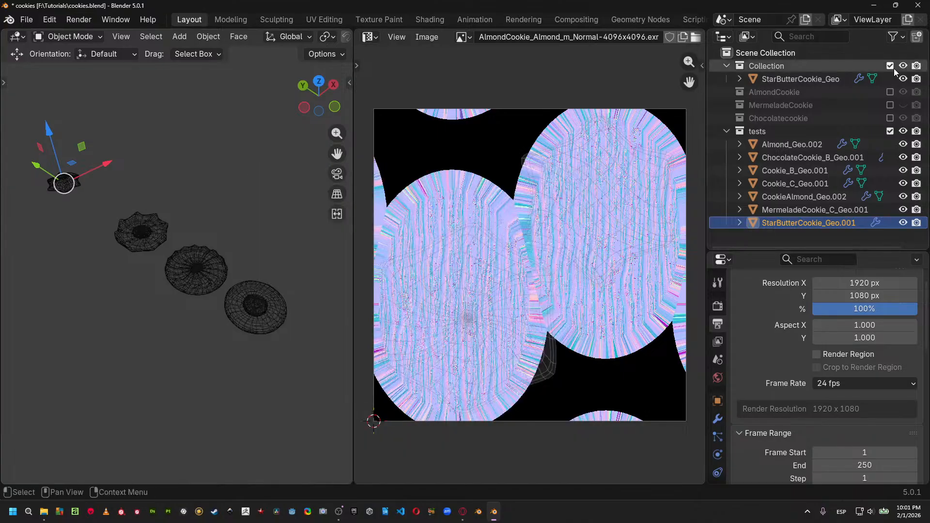
click(891, 67)
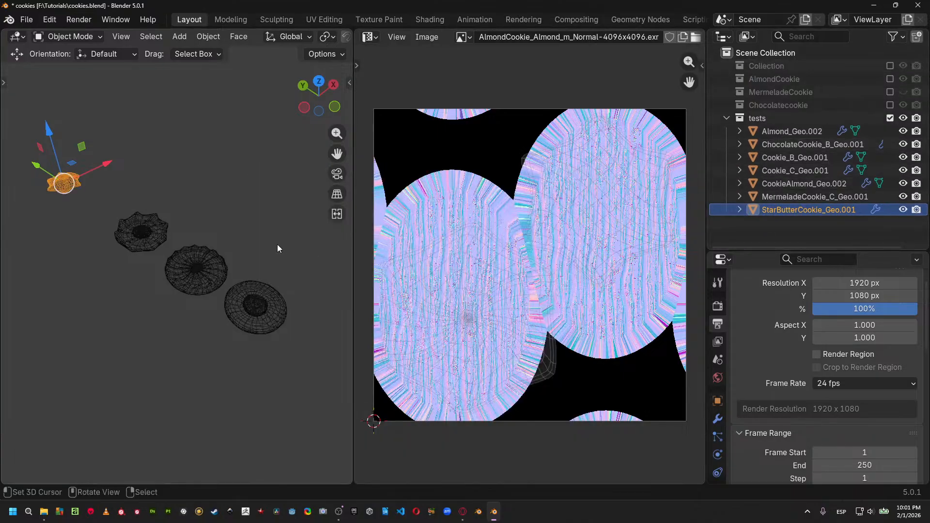
Move StarButterCookie_Geo.001 about -3.10 m along Y, closer to the row of test cookies.
key(g)
key(y)
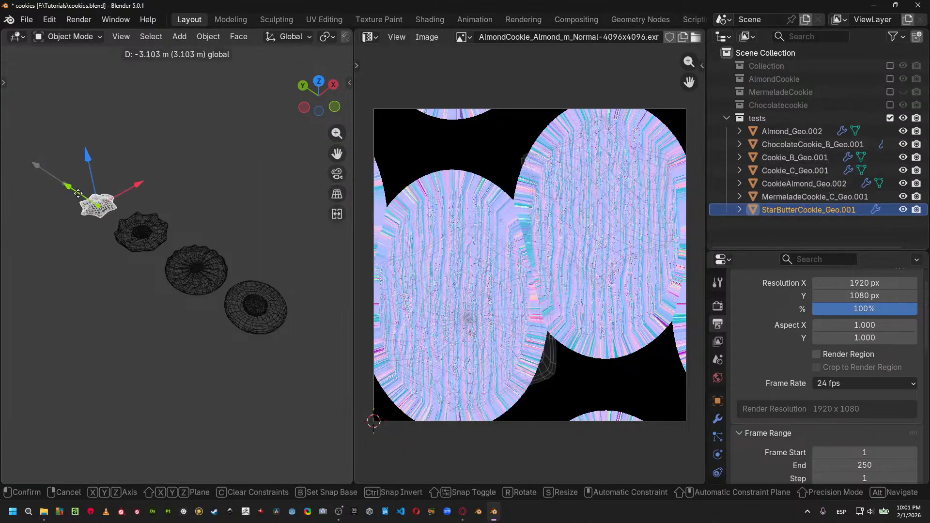
key(Return)
Change the UV Editor area to the Shader Editor to work on the StarButterCookie_m material.
click(370, 37)
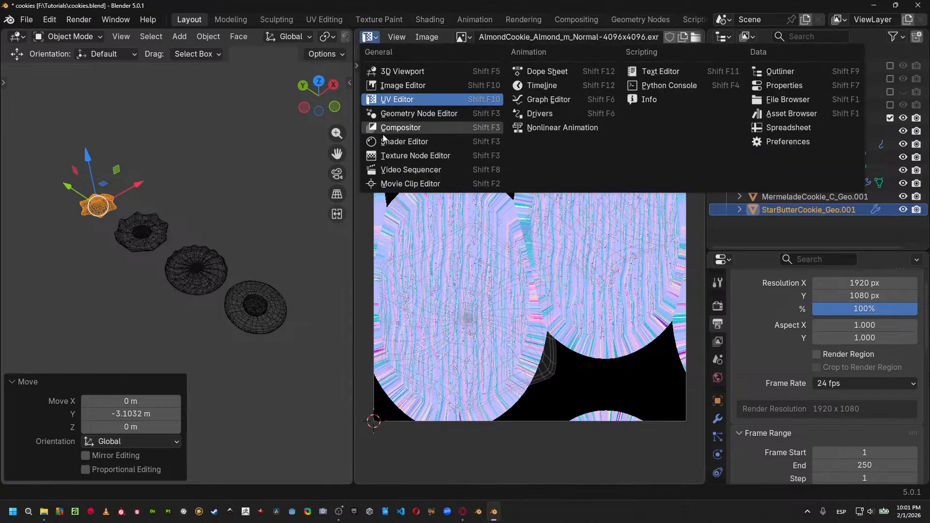
click(400, 144)
middle_drag(414, 259, 529, 262)
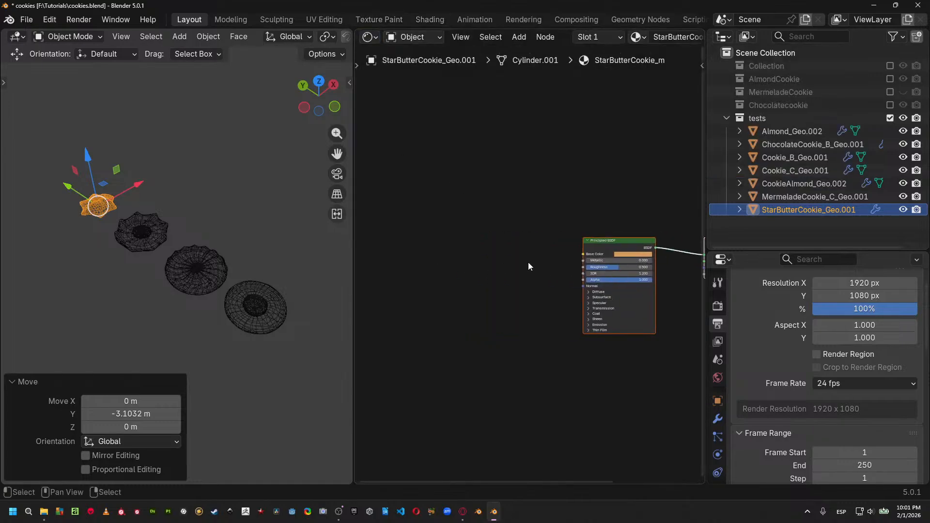
key(shift+a)
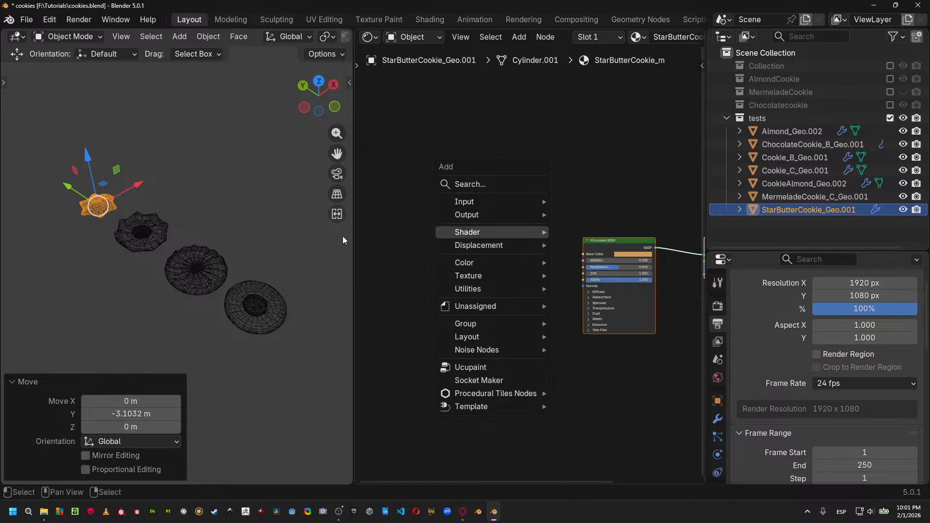
Copy the upper Separate Color node, the Gamma node and the normal-map conversion chain from the CookieAlmond_m material.
click(223, 276)
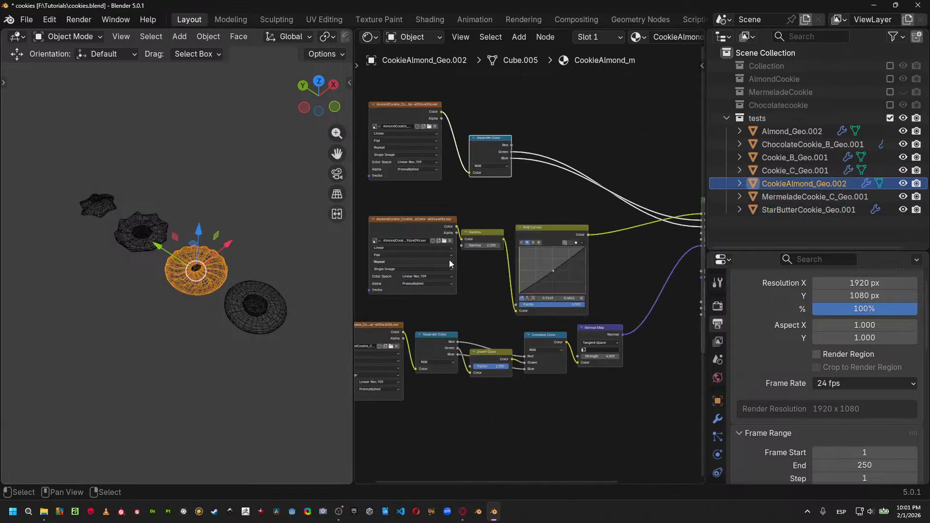
drag(440, 331, 621, 371)
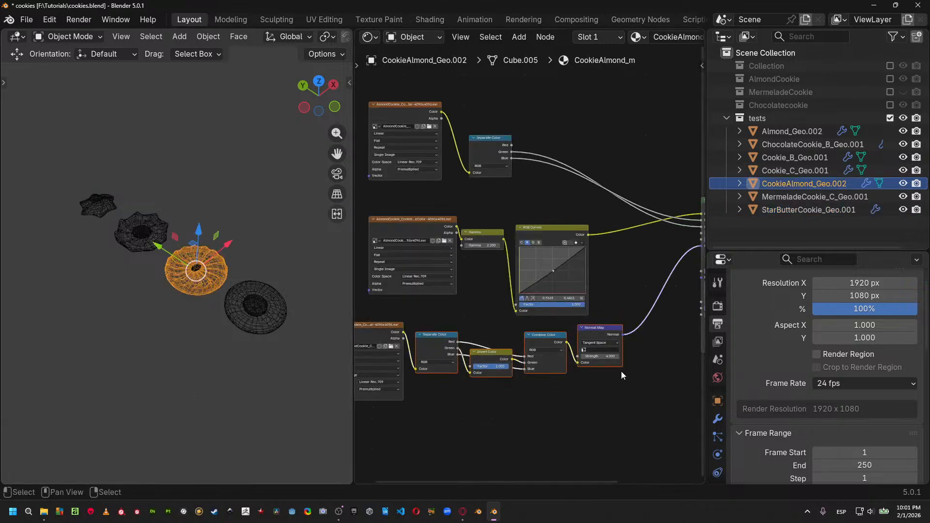
click(495, 156)
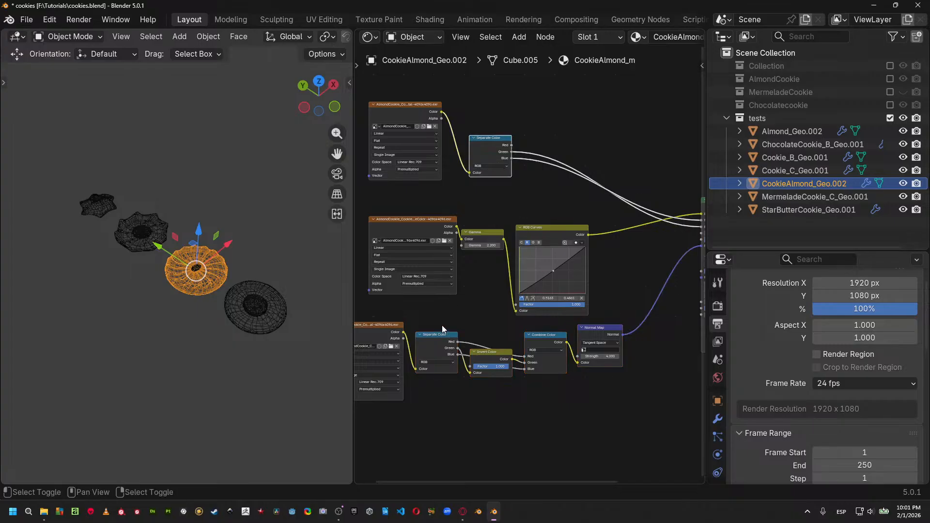
shift+drag(442, 328, 621, 383)
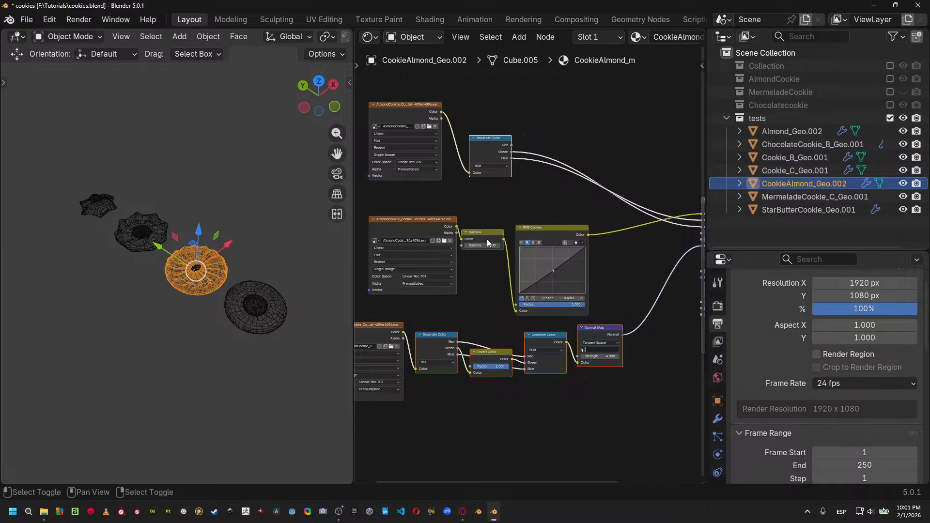
shift+click(475, 244)
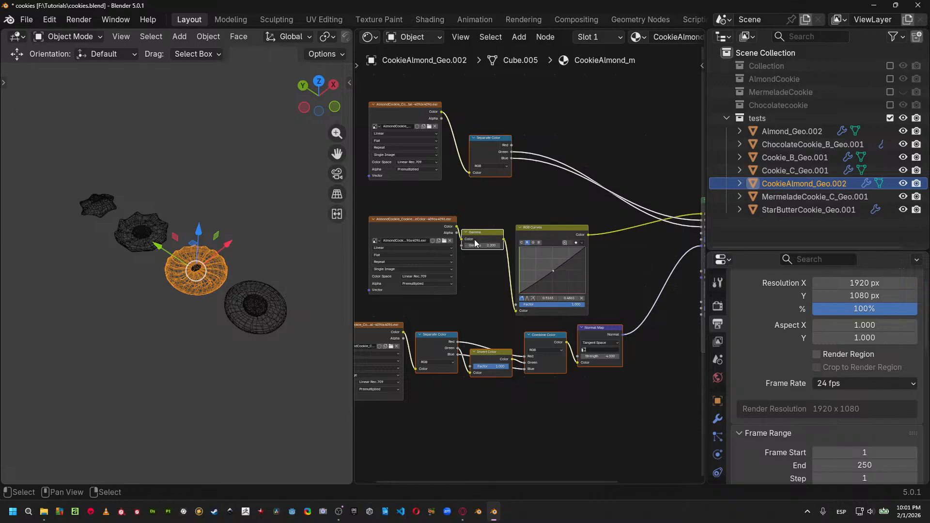
Paste the copied nodes into StarButterCookie_Geo.001's material and place them before the Principled BSDF.
click(105, 201)
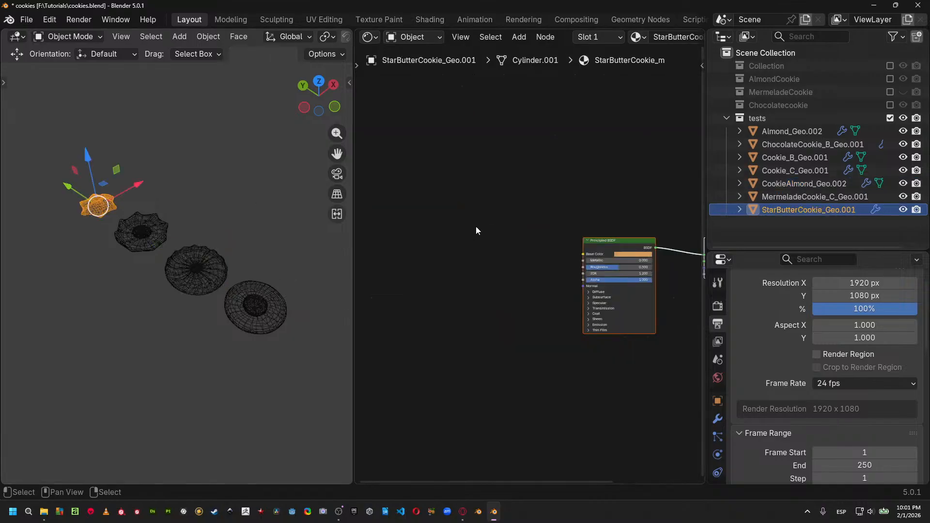
key(ctrl+v)
key(g)
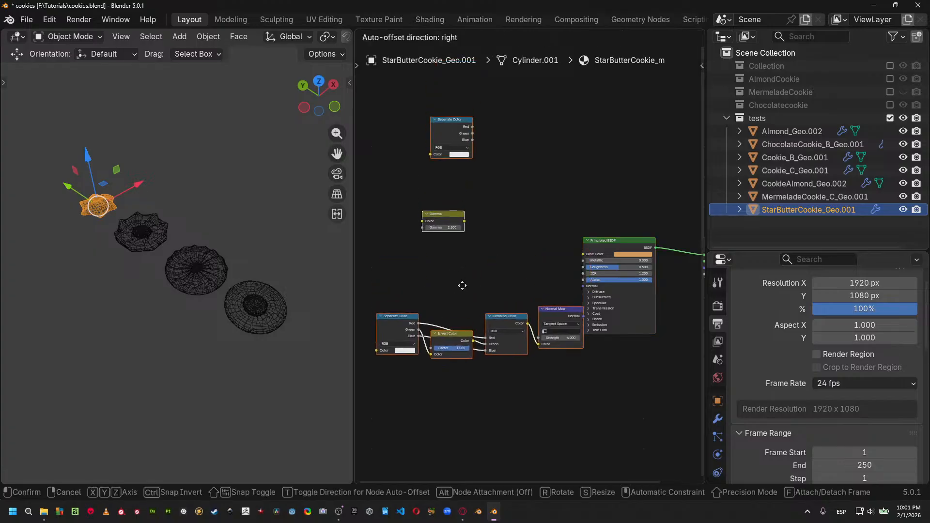
click(469, 330)
middle_drag(468, 335, 533, 329)
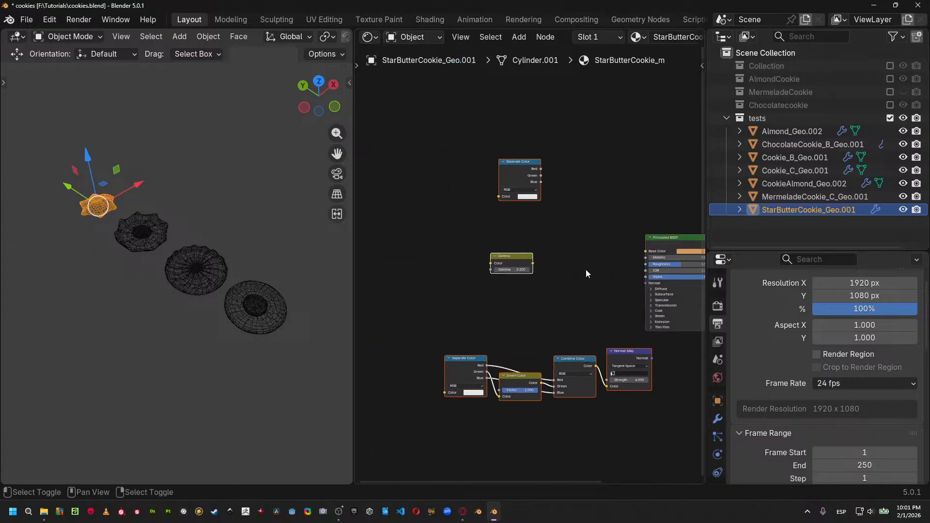
Start adding multiple image textures and browse to the StarbuttercookieMaps folder.
key(shift+a)
mouse_move(572, 283)
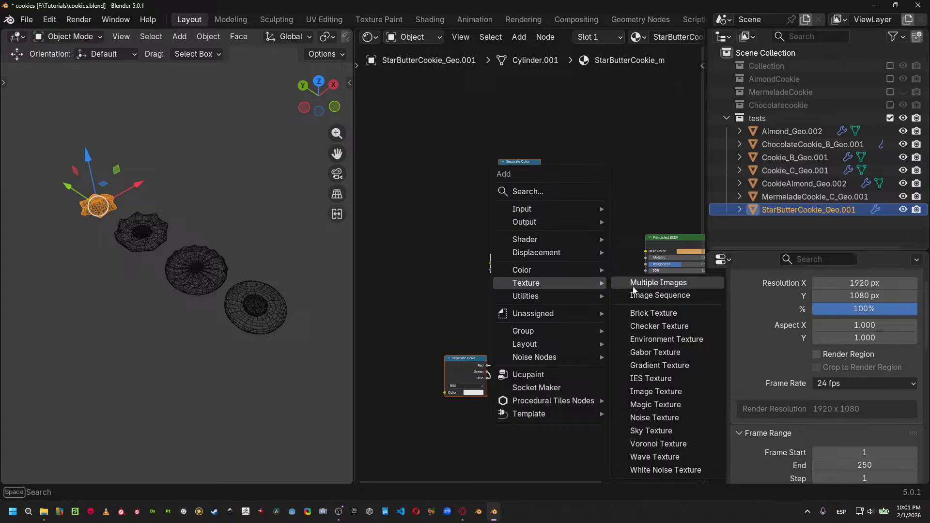
click(660, 283)
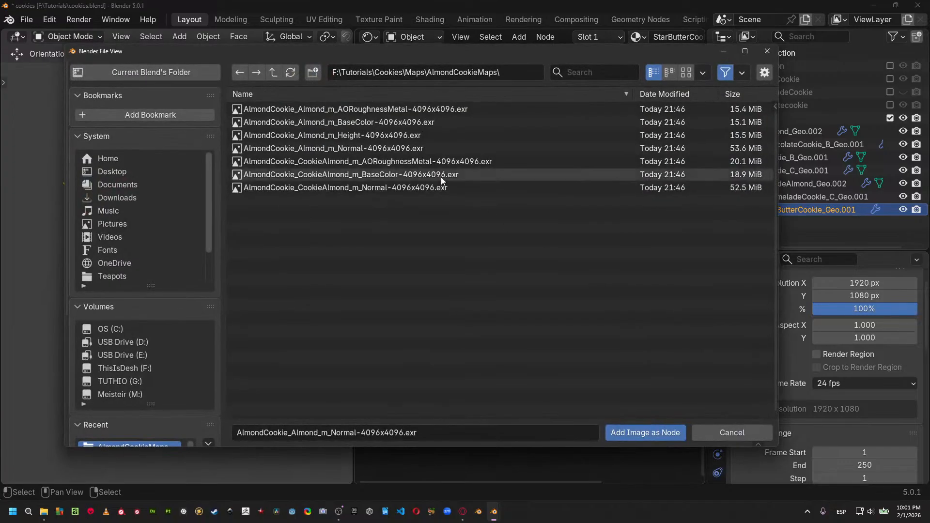
click(274, 75)
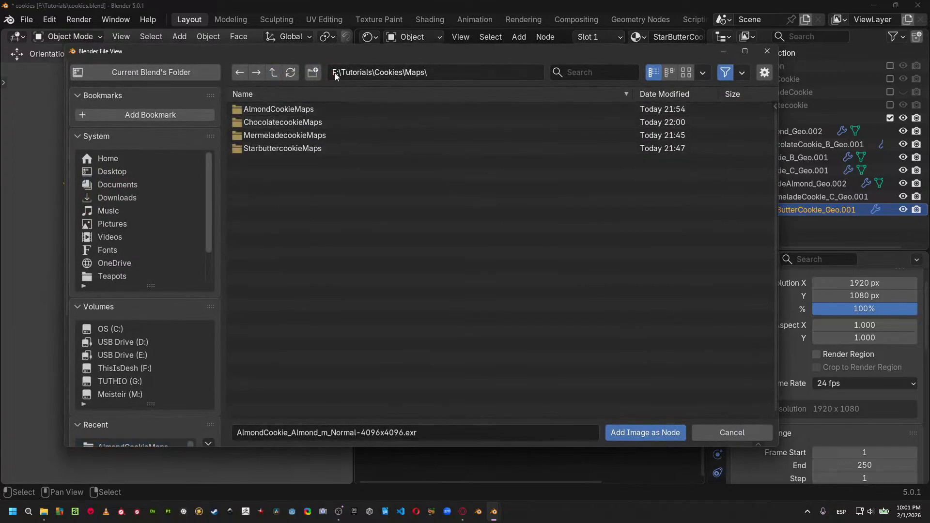
drag(343, 51, 431, 111)
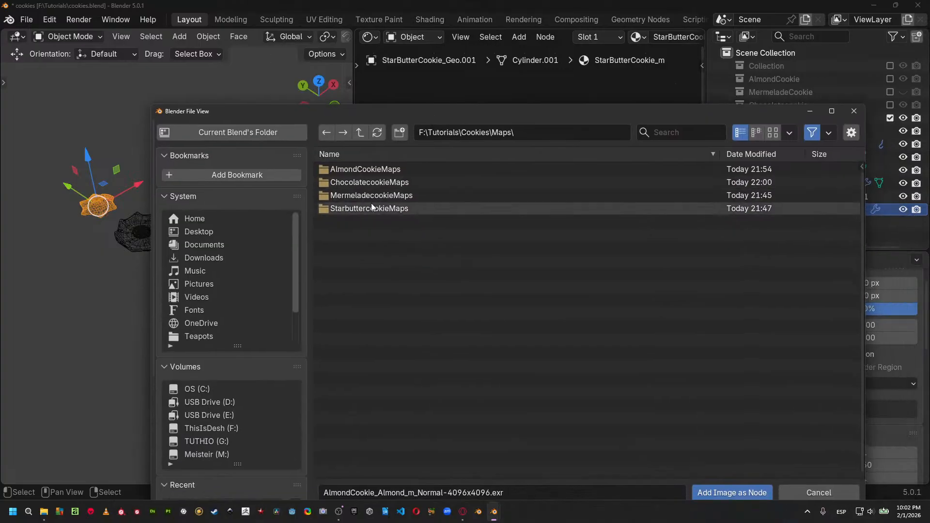
click(372, 207)
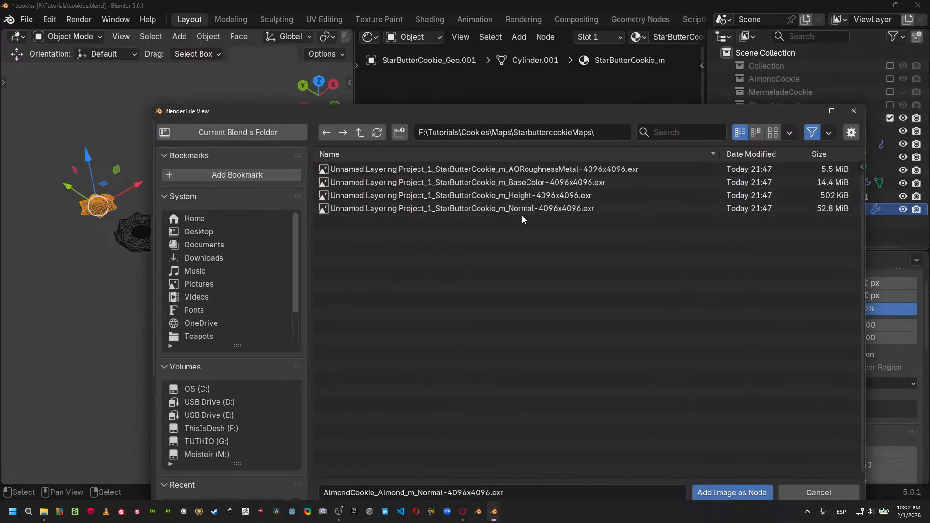
Add the StarButterCookie_m Normal, BaseColor and AORoughnessMetal maps as image texture nodes.
click(509, 209)
ctrl+click(539, 183)
ctrl+click(553, 169)
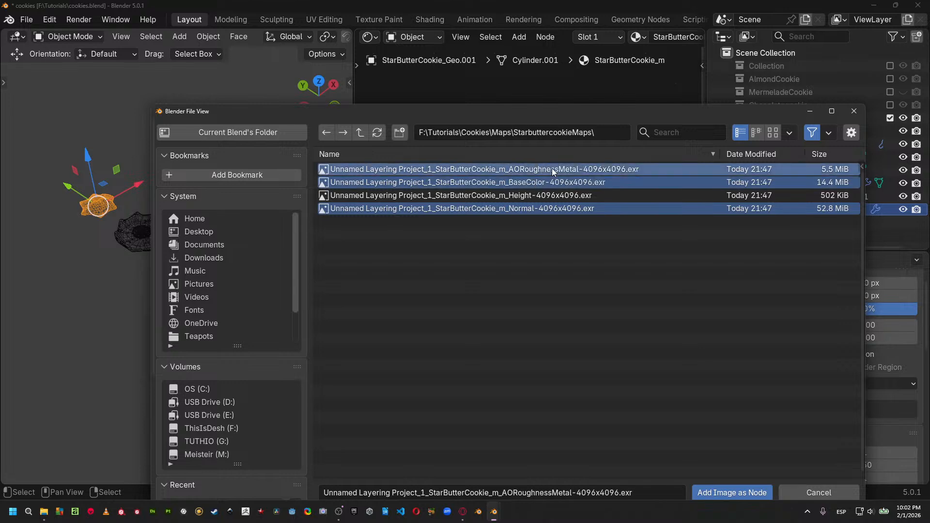
click(732, 493)
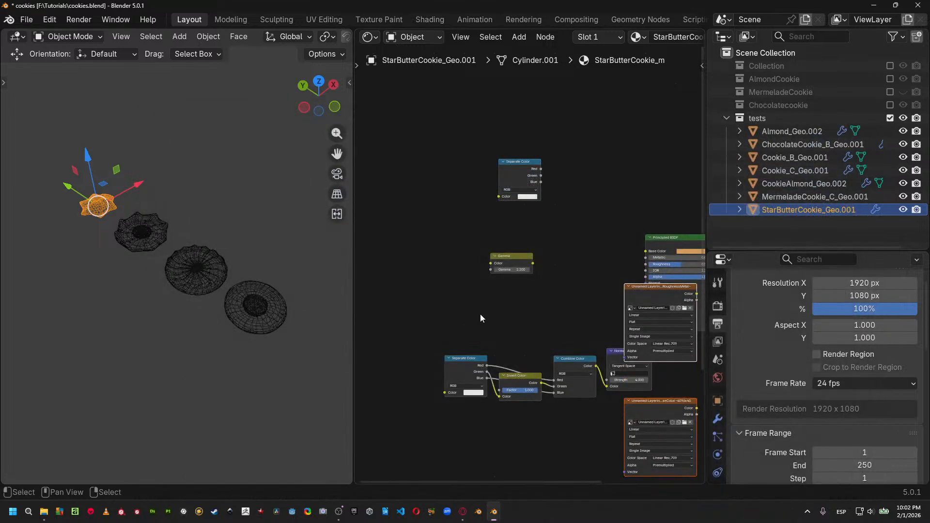
Place the three image texture nodes ahead of the pasted nodes and widen the Shader Editor.
click(521, 203)
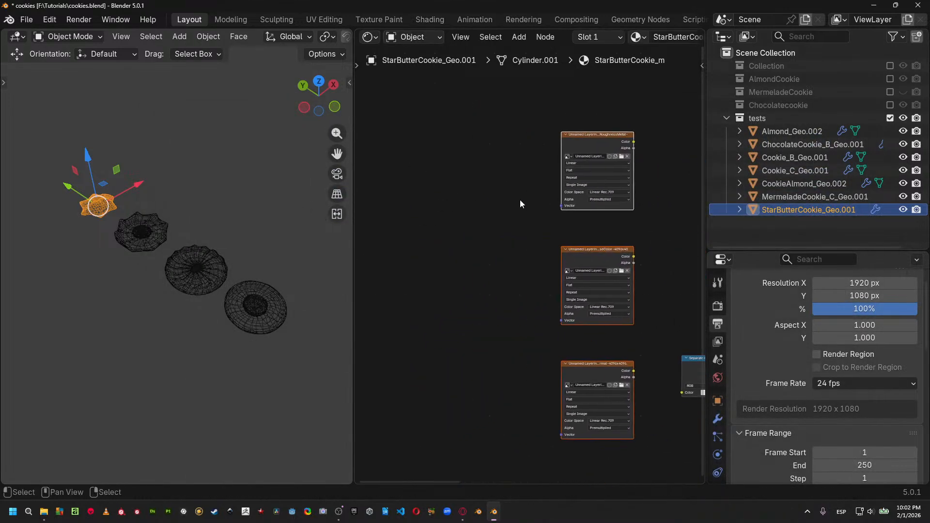
middle_drag(521, 203, 419, 224)
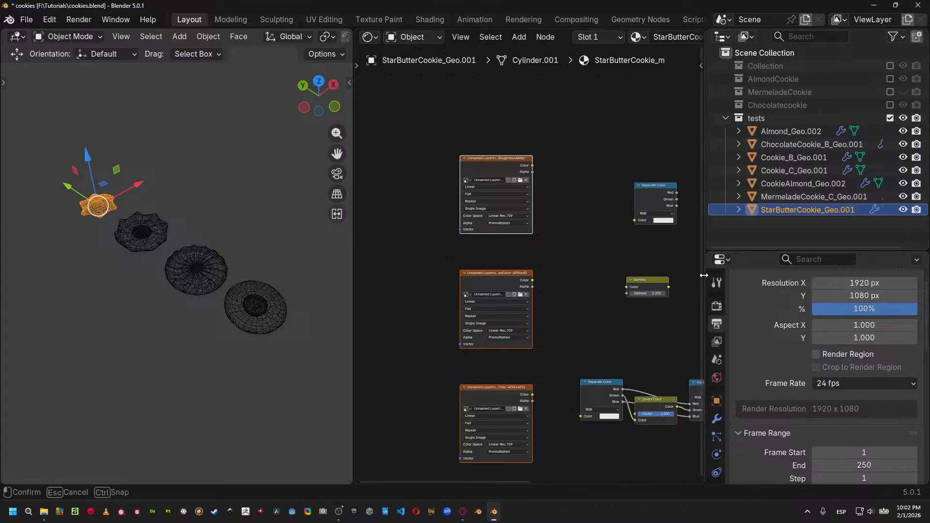
drag(704, 274, 907, 291)
middle_drag(781, 325, 646, 319)
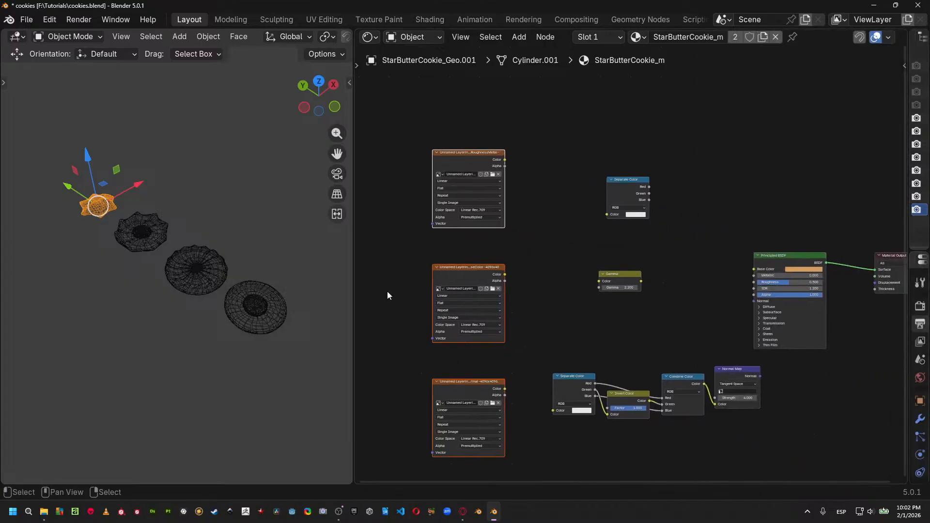
Frame the star butter cookie in the 3D viewport and display it with rendered shading.
key(KP_Decimal)
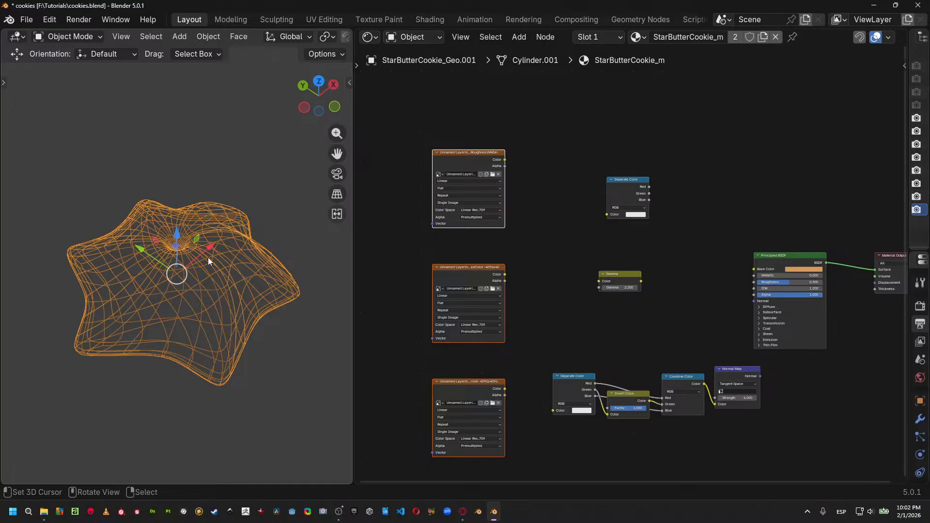
key(z)
click(266, 199)
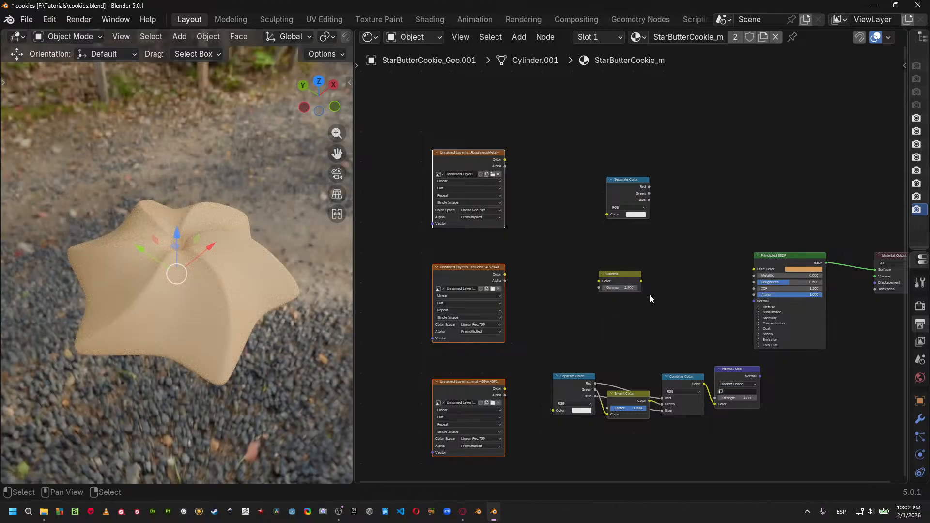
Connect the BaseColor map through Gamma to Base Color and the Normal map through its color and Normal Map nodes to the Principled BSDF's Normal.
scroll(650, 297, up, 2)
drag(472, 278, 787, 270)
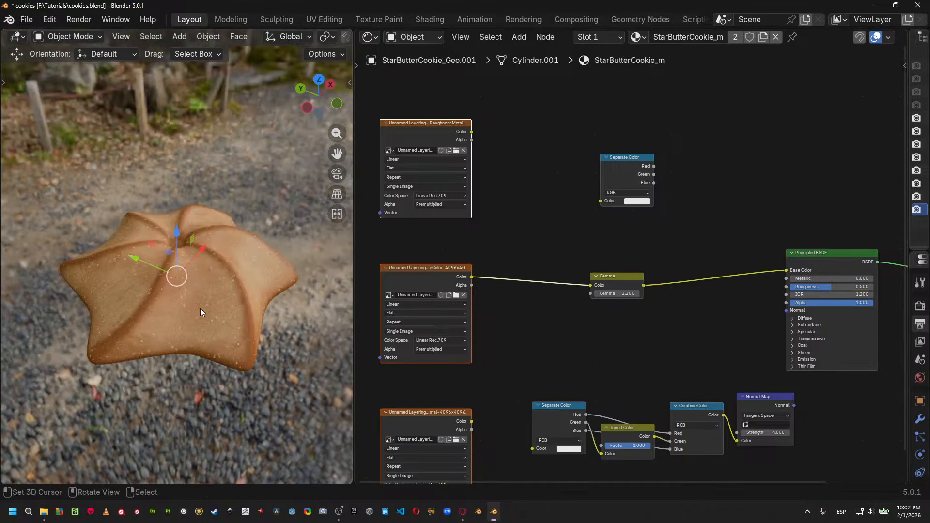
scroll(200, 308, up, 3)
middle_drag(636, 285, 647, 225)
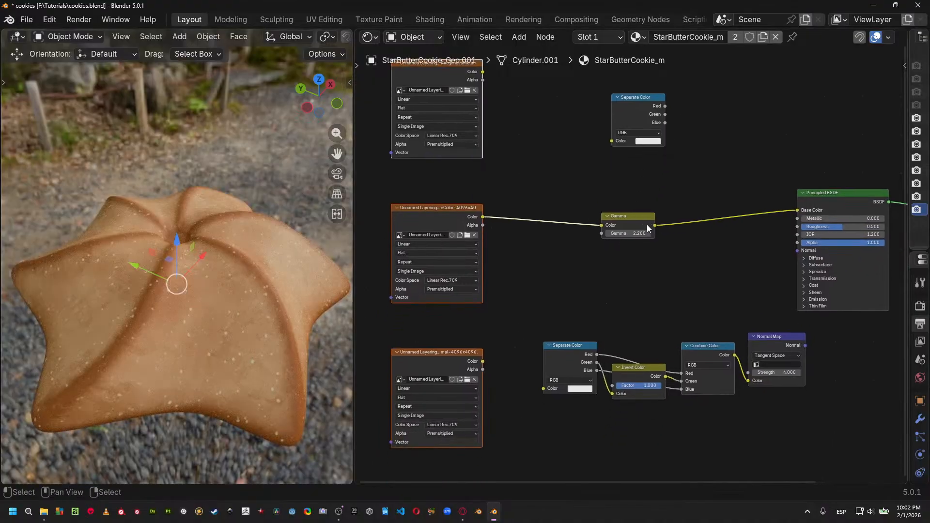
drag(483, 362, 544, 388)
drag(806, 345, 795, 252)
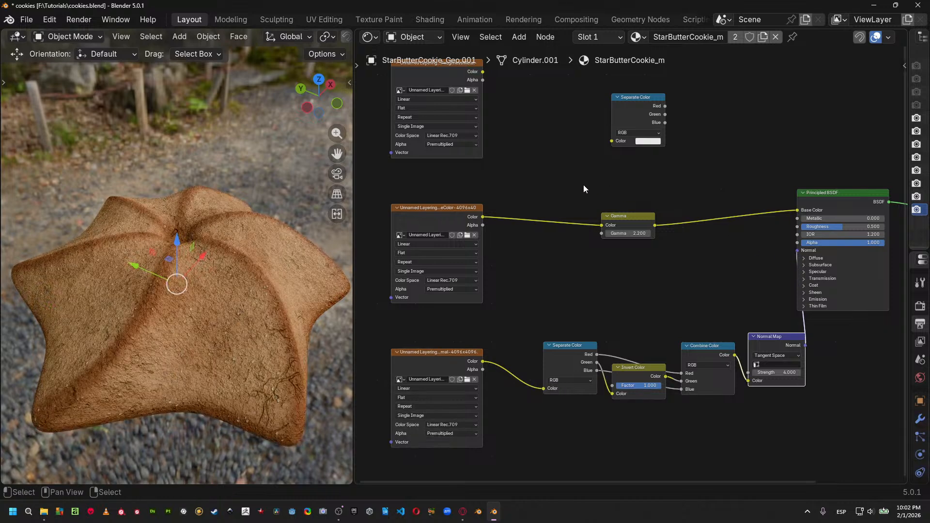
Set the Normal Map node's strength to 1.
click(785, 373)
text(1)
key(Return)
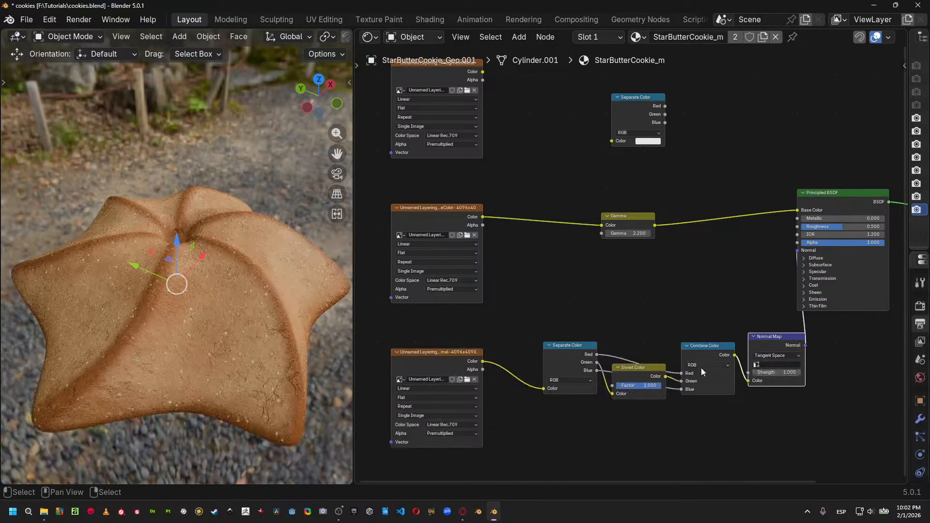
Feed the AORoughnessMetal map into Separate Color and connect Green to Roughness and Blue to Metallic on the Principled BSDF.
middle_drag(627, 217, 609, 305)
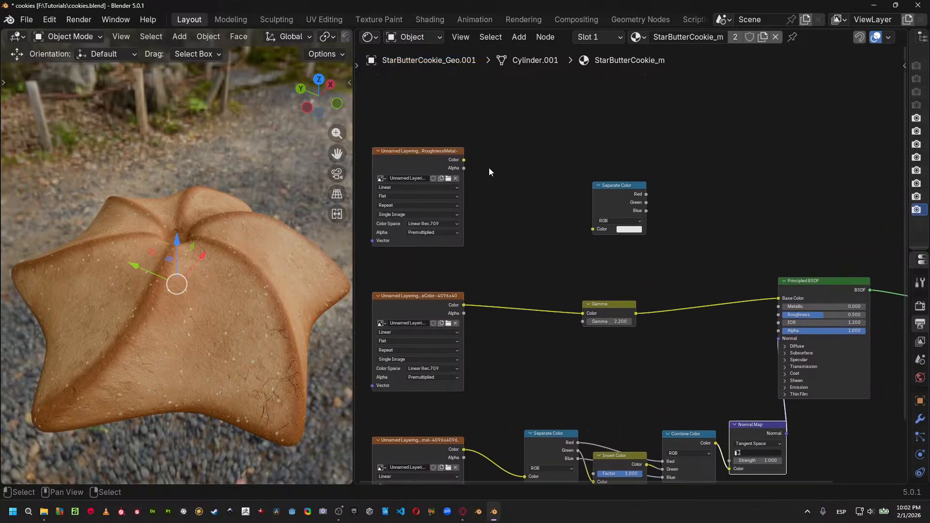
drag(464, 160, 779, 315)
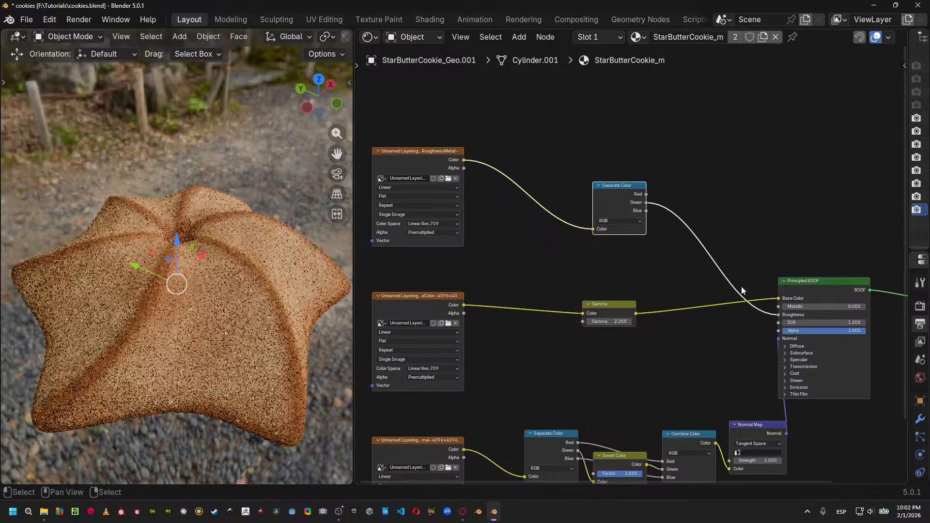
drag(640, 214, 780, 306)
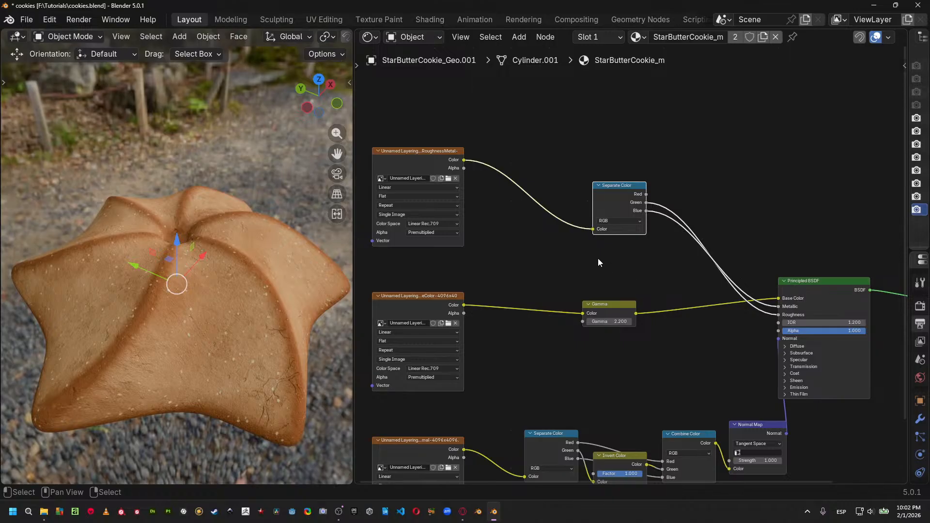
Set the Principled BSDF's subsurface method to Random Walk (Skin) with a weight of 1.
middle_drag(740, 315, 585, 280)
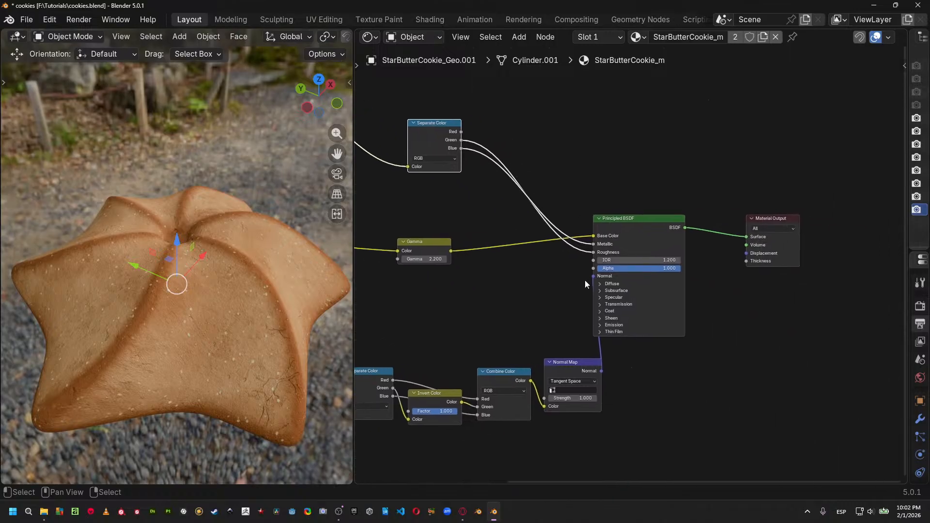
scroll(596, 281, up, 1)
click(615, 300)
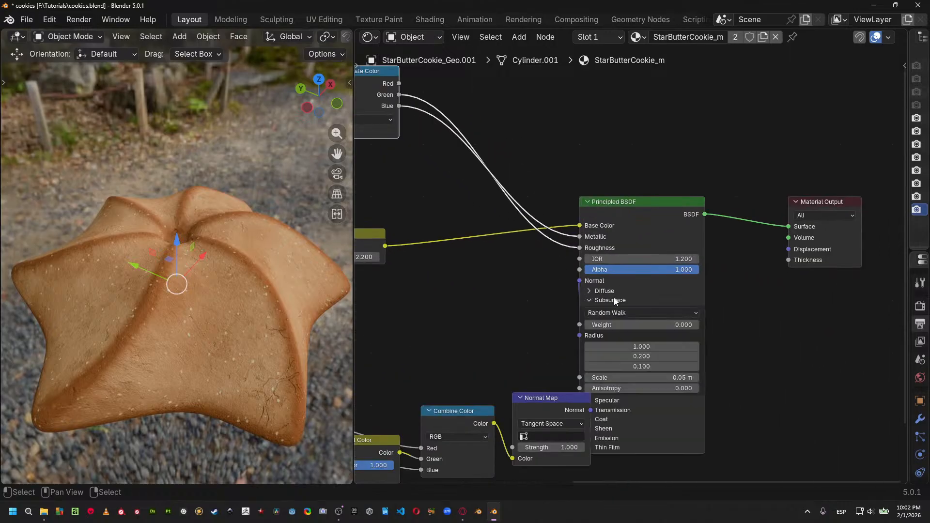
click(650, 314)
click(637, 360)
drag(612, 324, 698, 325)
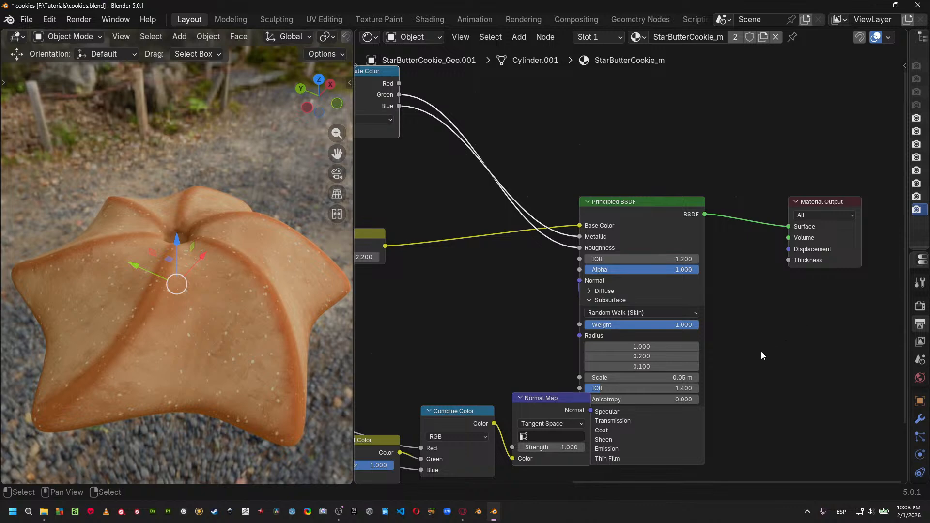
Set the subsurface scale of the star butter cookie's shader to 0.015 m.
click(664, 376)
text(.0)
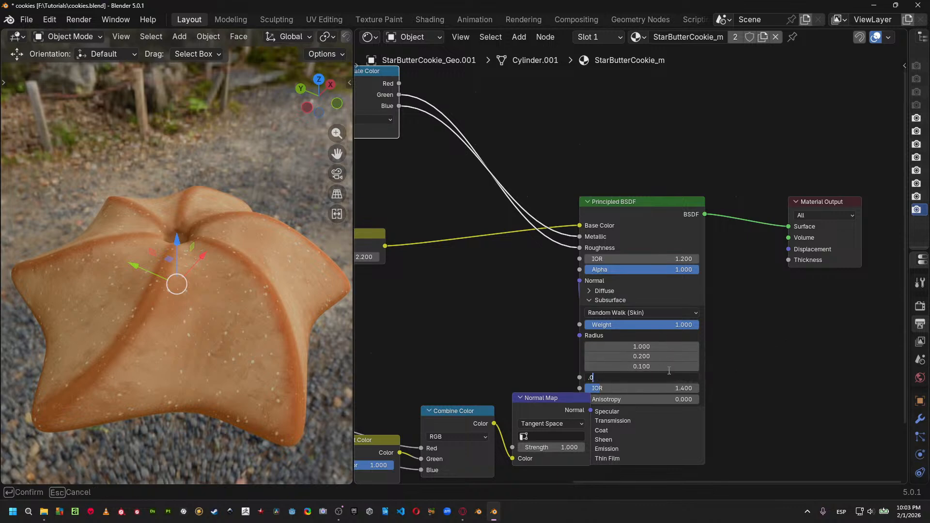
text(15)
key(Return)
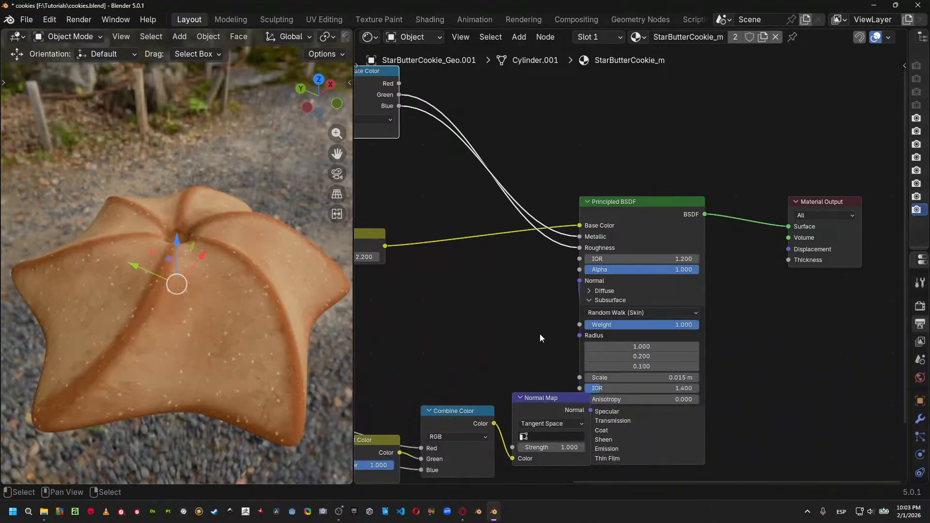
Set the Normal Map node's strength to 4 and check the star cookie's surface relief in the render.
middle_drag(539, 334, 550, 303)
click(559, 447)
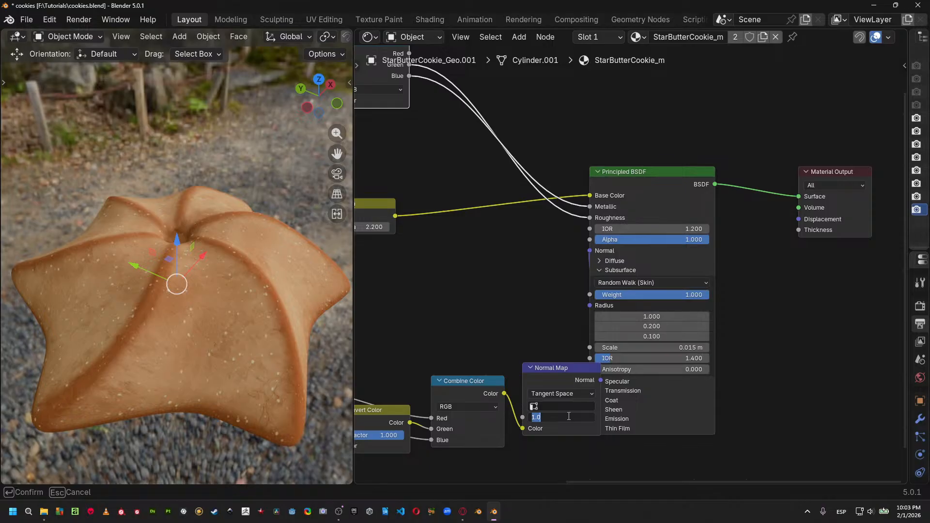
text(4)
key(Return)
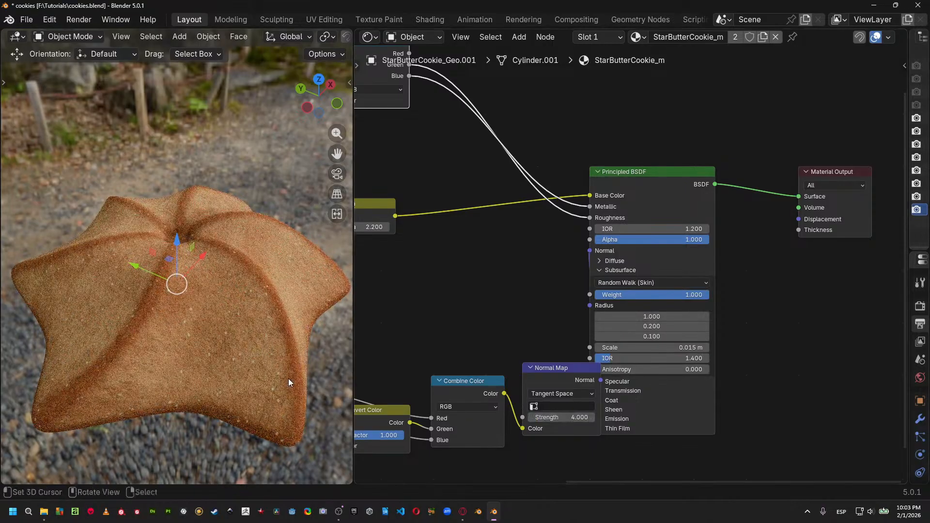
middle_drag(226, 307, 262, 310)
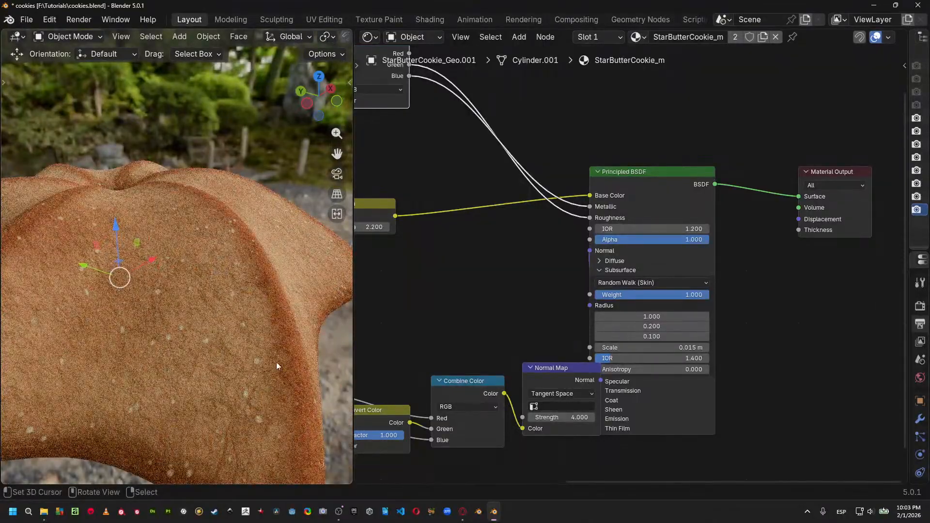
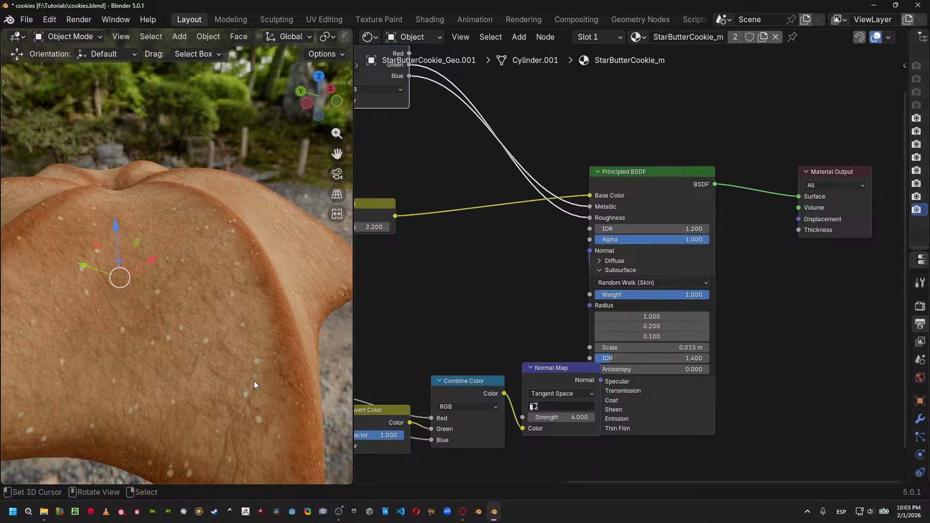
middle_drag(265, 312, 201, 278)
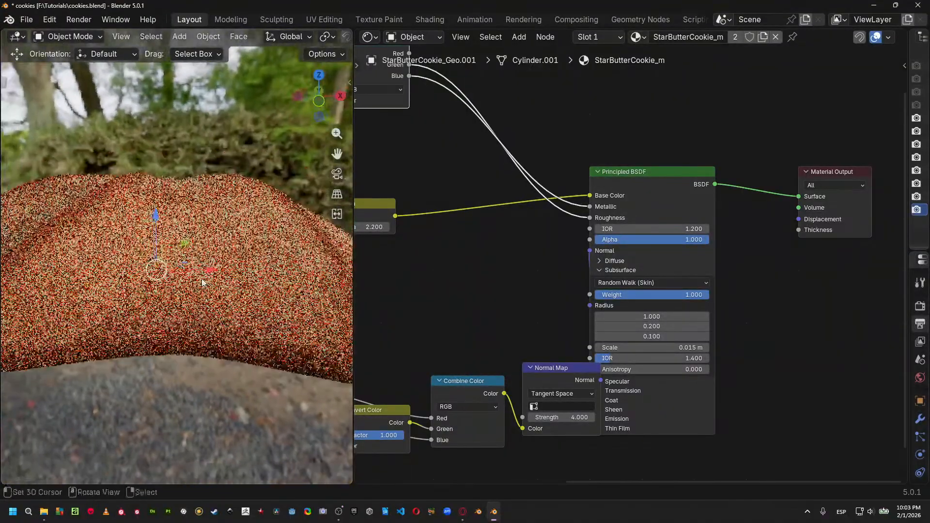
middle_drag(328, 303, 227, 306)
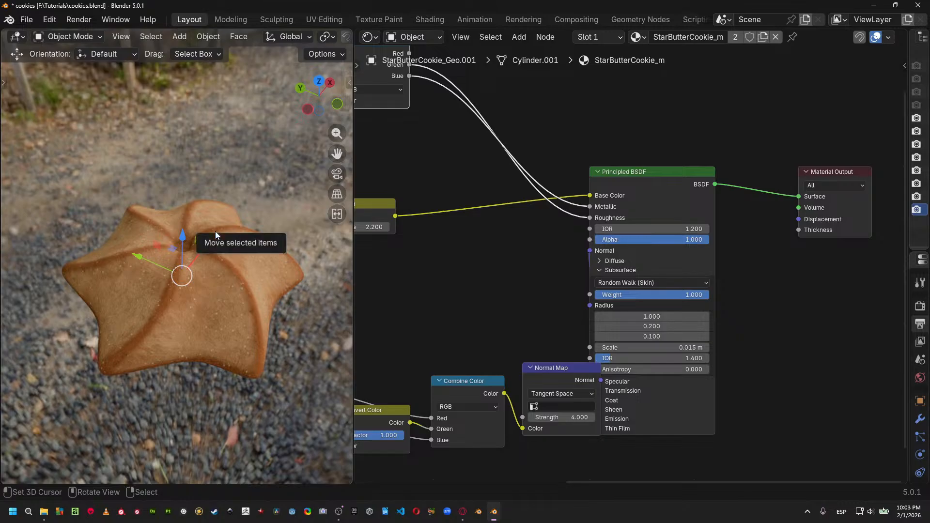
Return the viewport to wireframe and select the outer body of the chocolate cookie, Cookie_B_Geo.001, to show its material nodes.
key(shift+z)
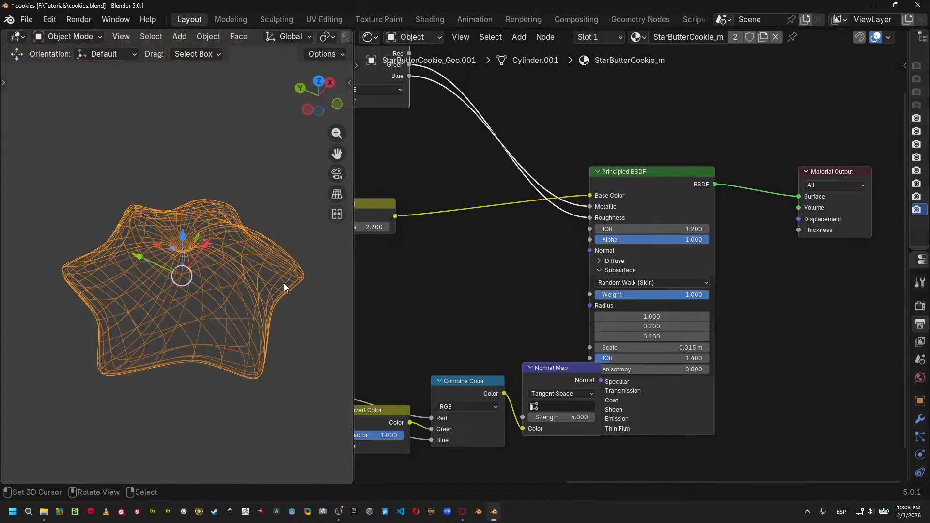
scroll(304, 342, down, 3)
shift+middle_drag(292, 325, 7, 199)
shift+middle_drag(282, 343, 222, 290)
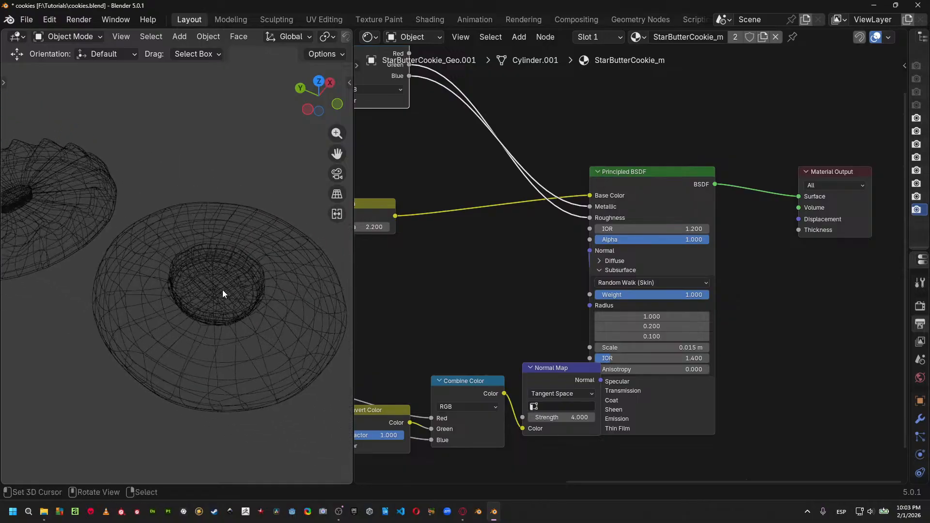
click(234, 290)
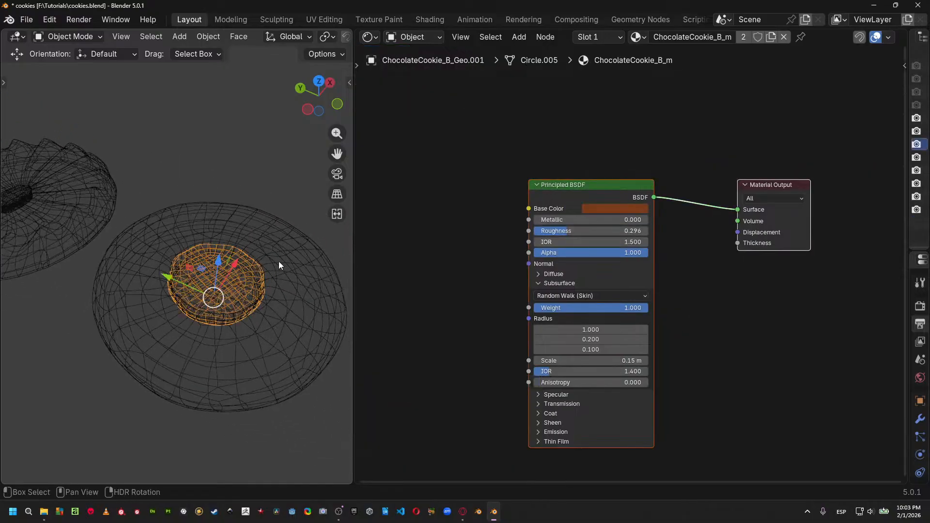
scroll(451, 281, down, 4)
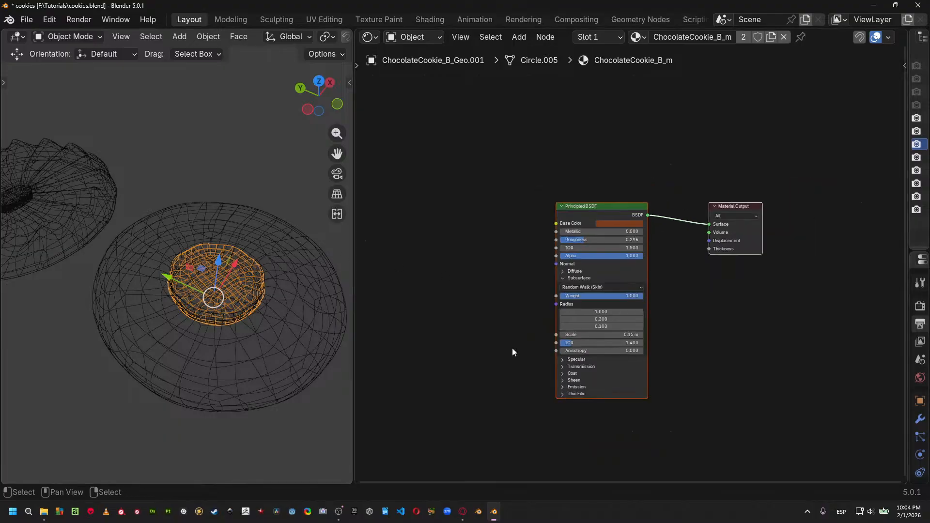
middle_drag(513, 348, 724, 305)
middle_drag(572, 176, 582, 294)
click(289, 284)
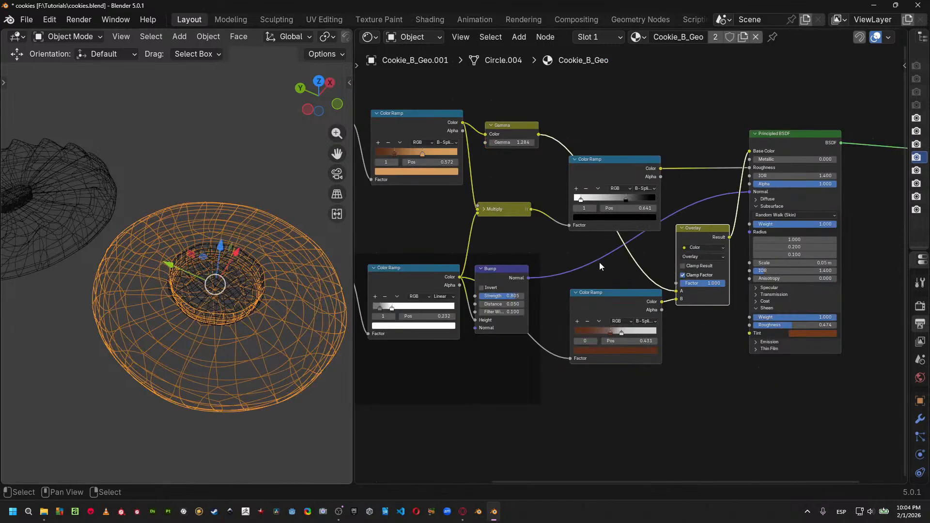
Delete all procedural nodes ahead of the Principled BSDF in the Cookie_B_Geo material.
key(Home)
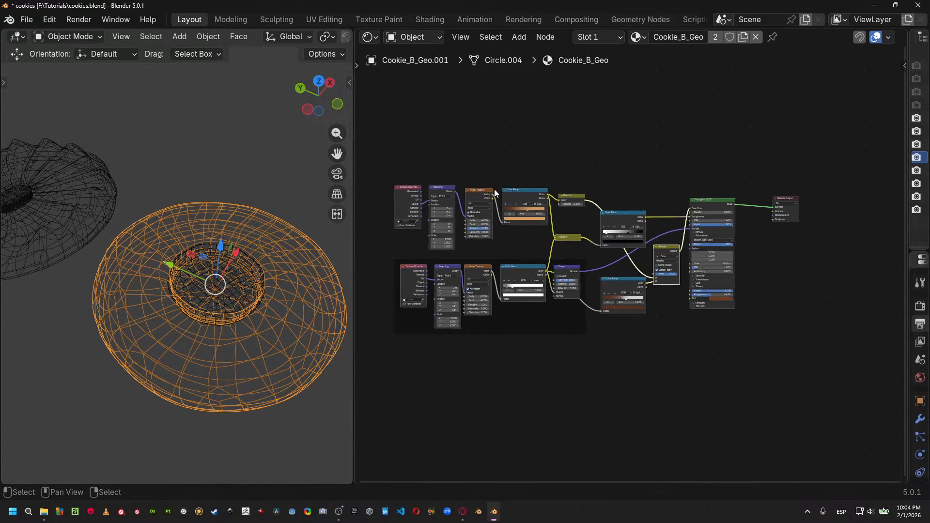
drag(370, 154, 666, 386)
key(x)
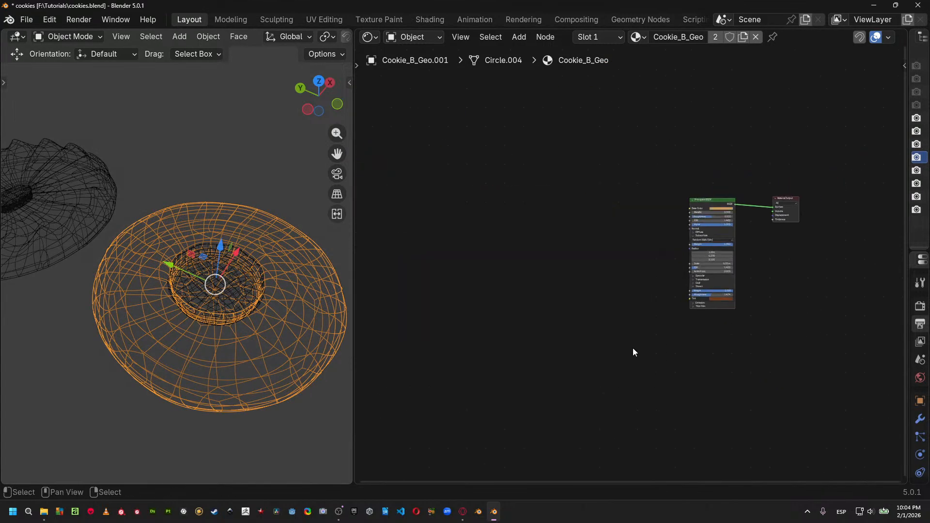
key(x)
click(265, 290)
key(x)
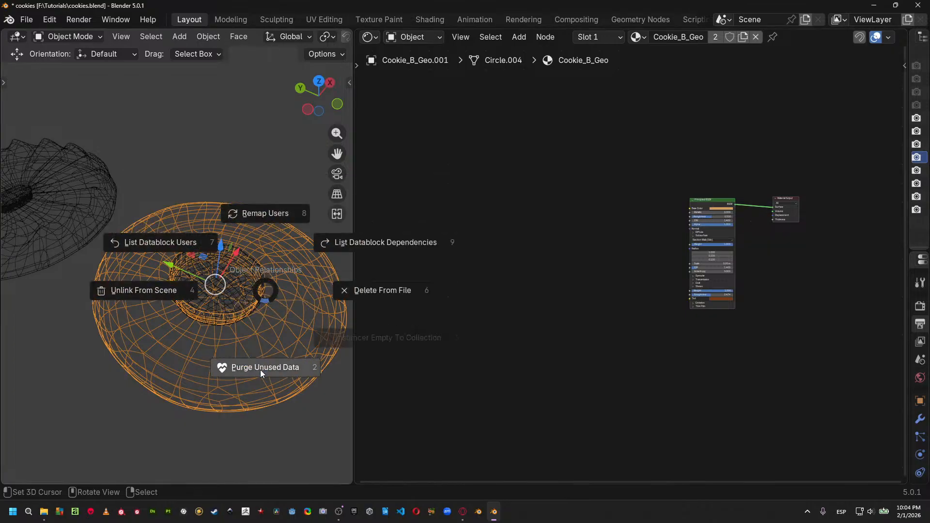
click(261, 371)
Paste the copied Separate Color, Gamma and normal-correction nodes into the Cookie_B_Geo material and place them before the Principled BSDF.
key(ctrl+z)
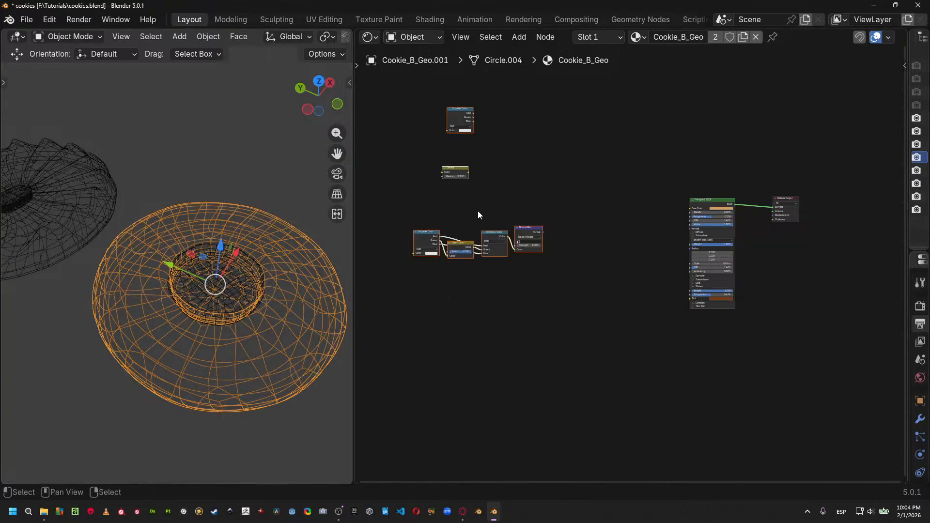
key(g)
click(620, 297)
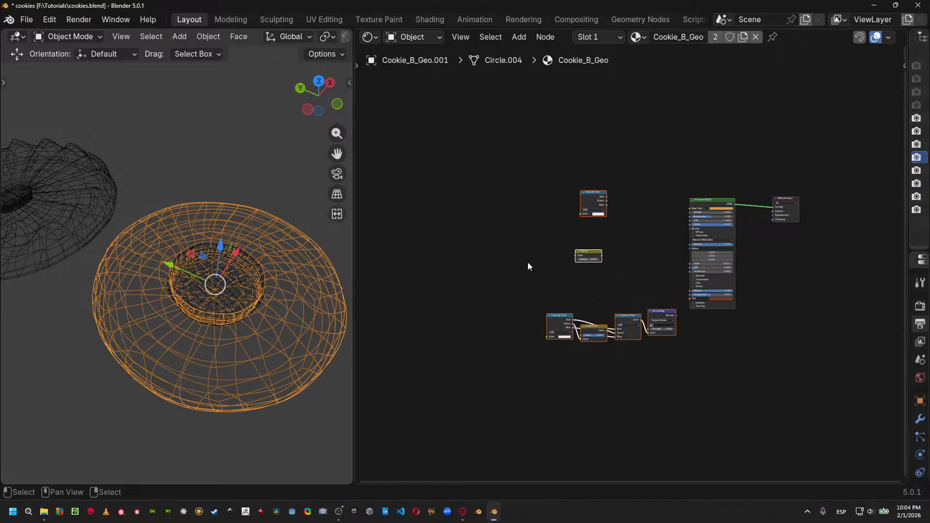
Add the ChocolateCookie_B_m Normal, BaseColor and AORoughnessMetal maps from the ChocolatecookieMaps folder as image texture nodes.
key(shift+a)
mouse_move(451, 247)
click(555, 246)
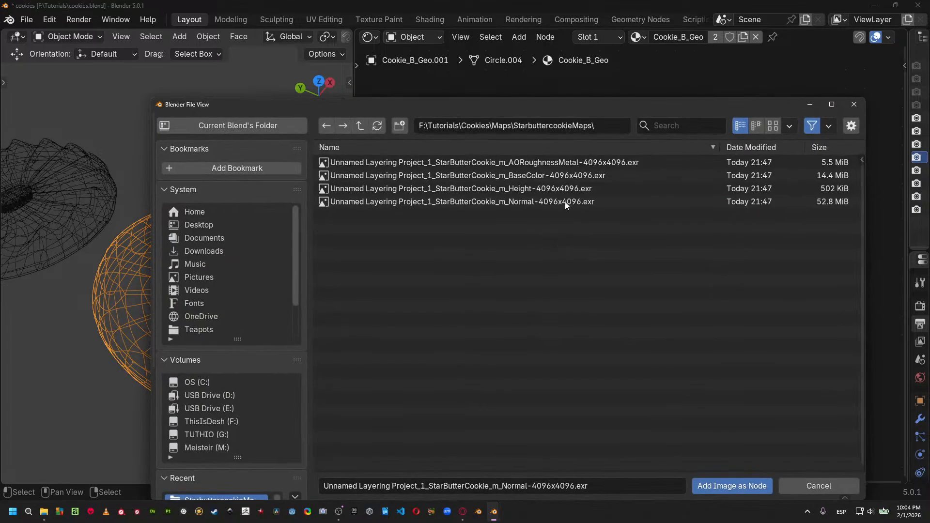
click(362, 126)
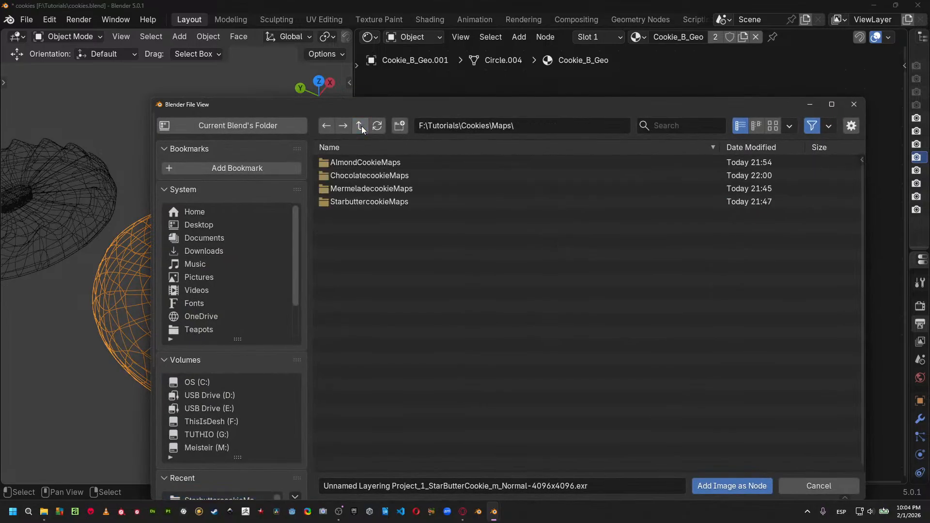
click(346, 178)
click(507, 202)
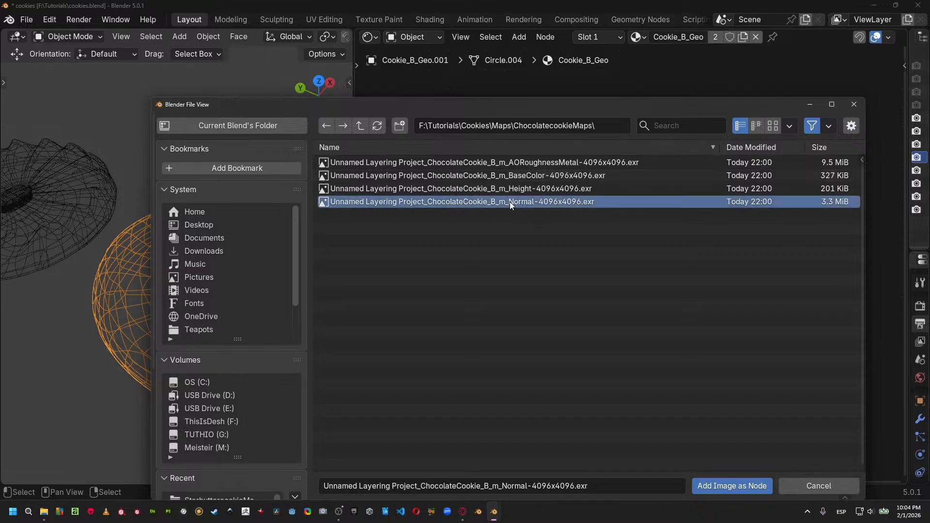
shift+click(523, 175)
shift+click(525, 163)
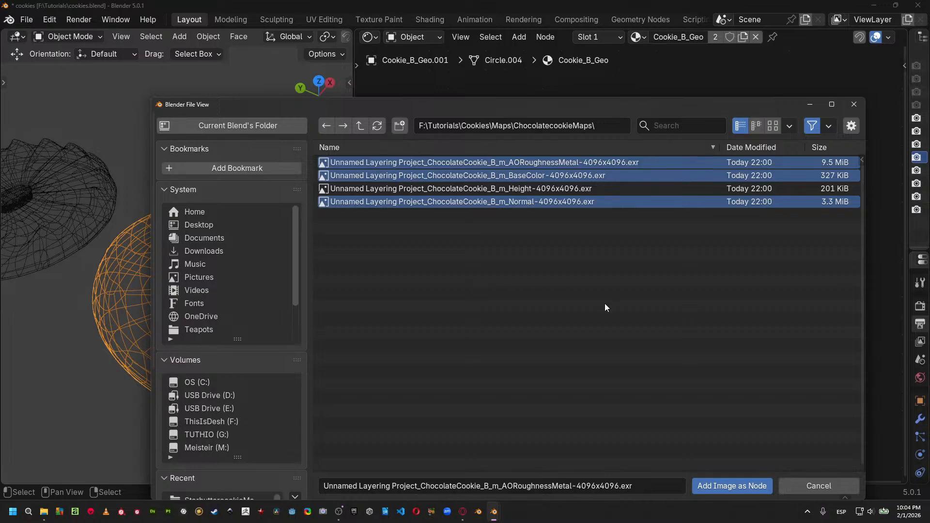
click(732, 486)
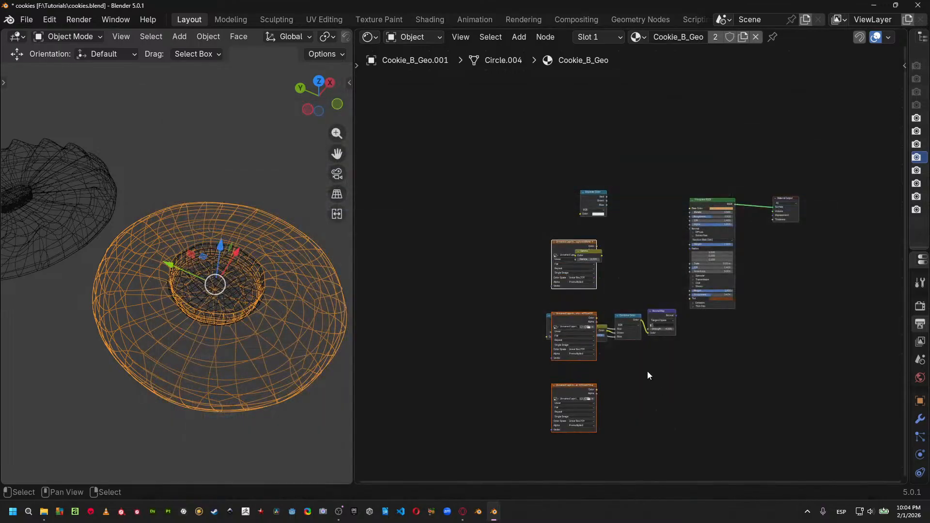
Place the three image texture nodes ahead of the Separate Color, Gamma and normal-correction nodes in the Cookie_B_Geo material.
key(g)
click(576, 315)
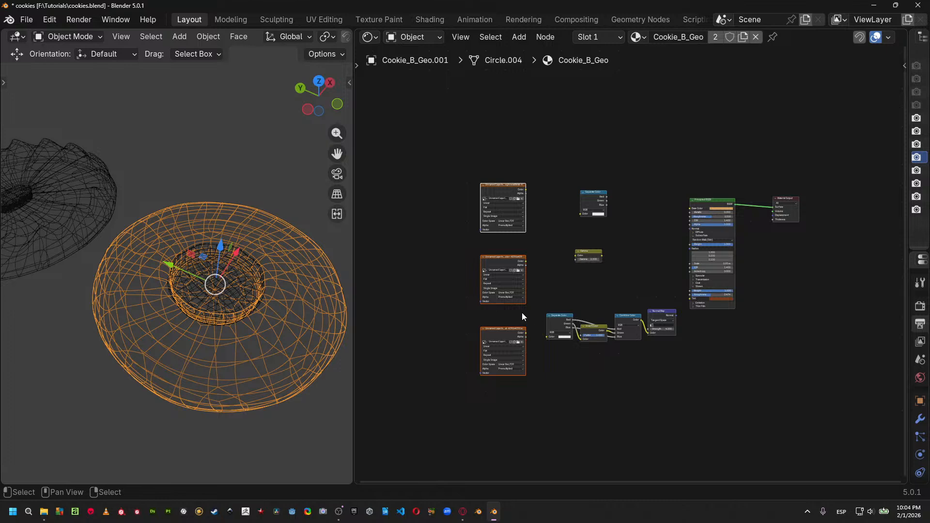
key(shift+a)
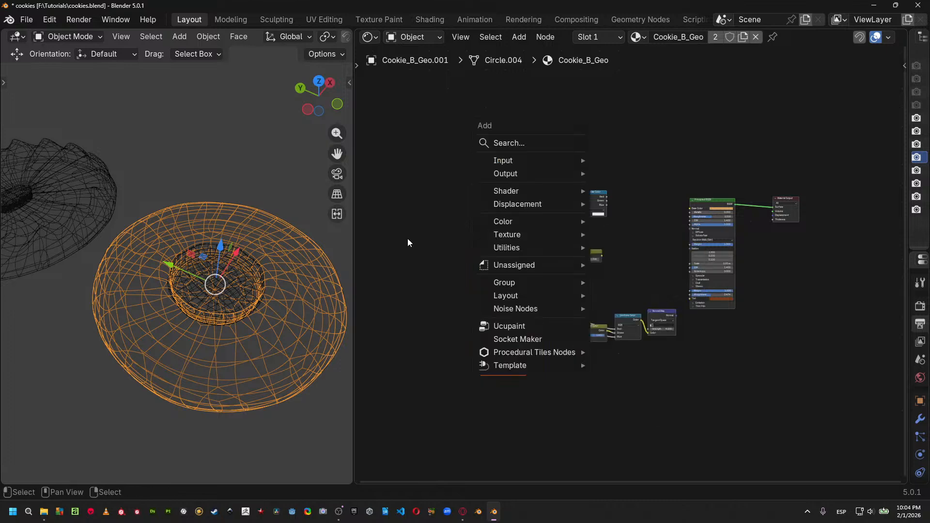
key(Escape)
key(shift+a)
mouse_move(426, 223)
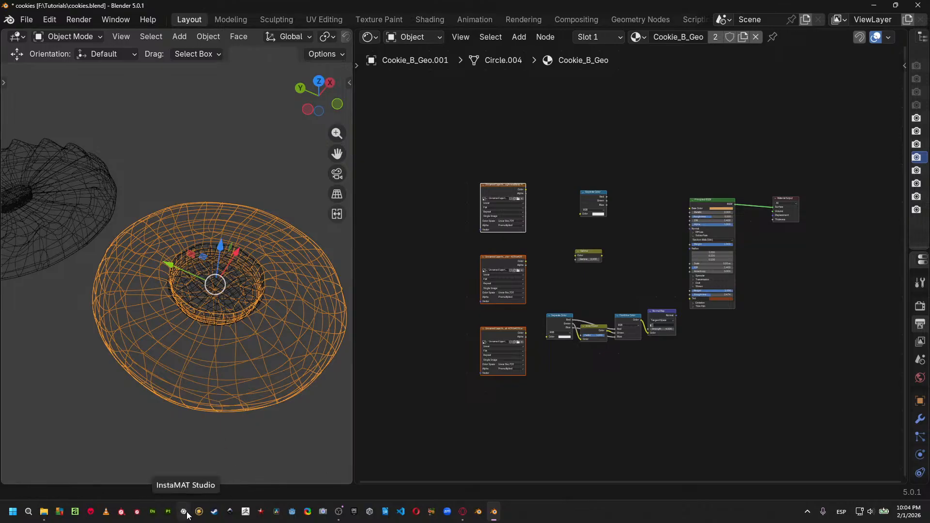
Launch InstaMAT Studio with Reset Execution Settings applied and restore the session from the auto-saved package.
key(super+Tab)
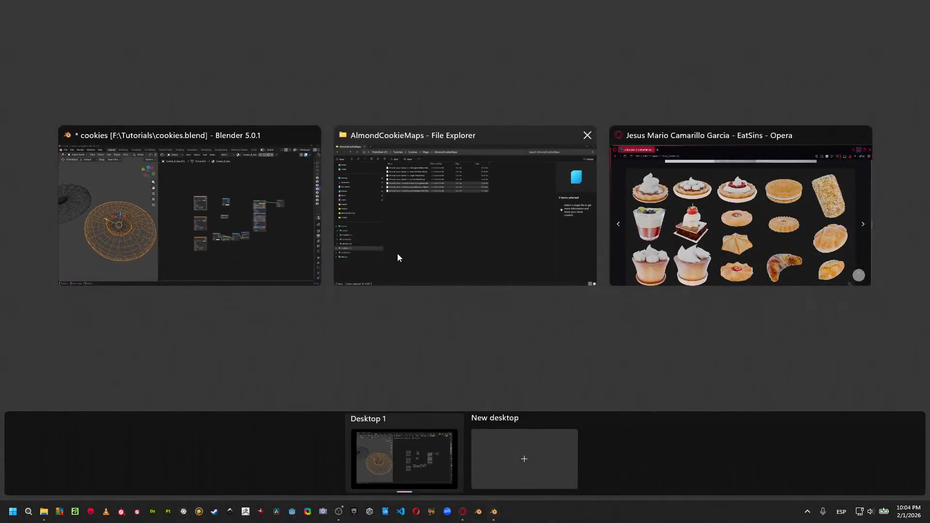
click(262, 245)
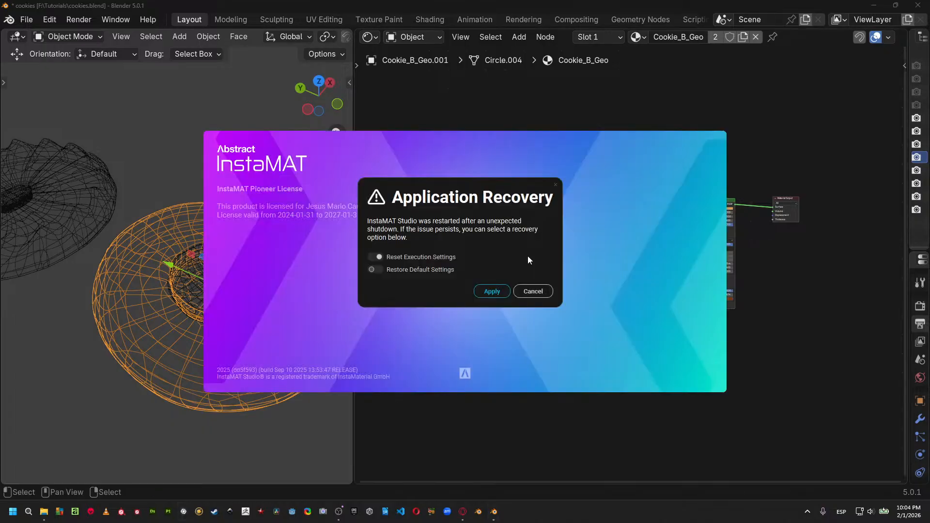
click(502, 292)
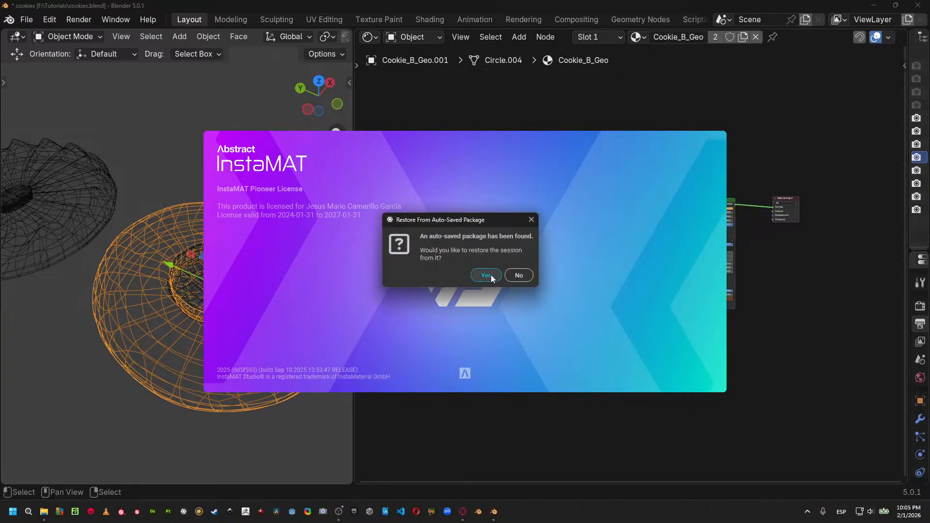
click(487, 275)
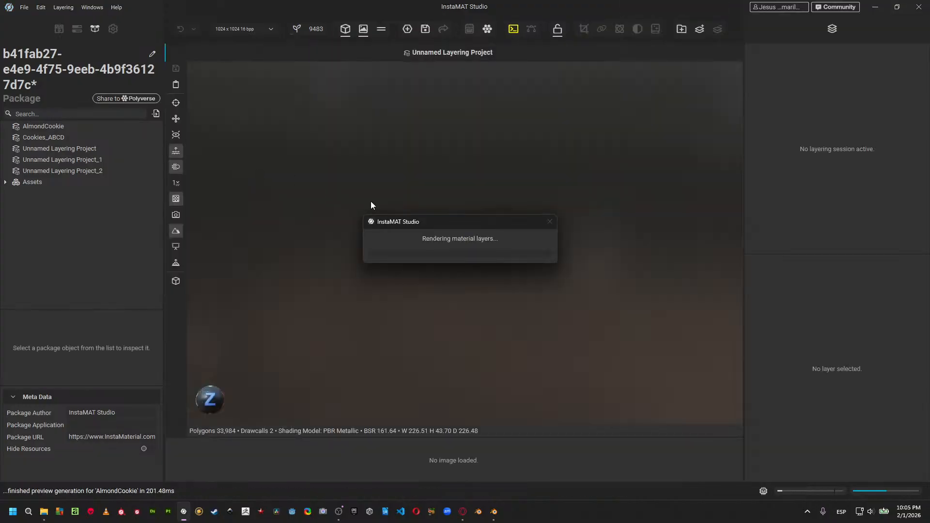
Switch back to Blender and connect the Normal image through the normal-correction nodes to the Principled BSDF's Normal input in Cookie_B_Geo.
key(super+Tab)
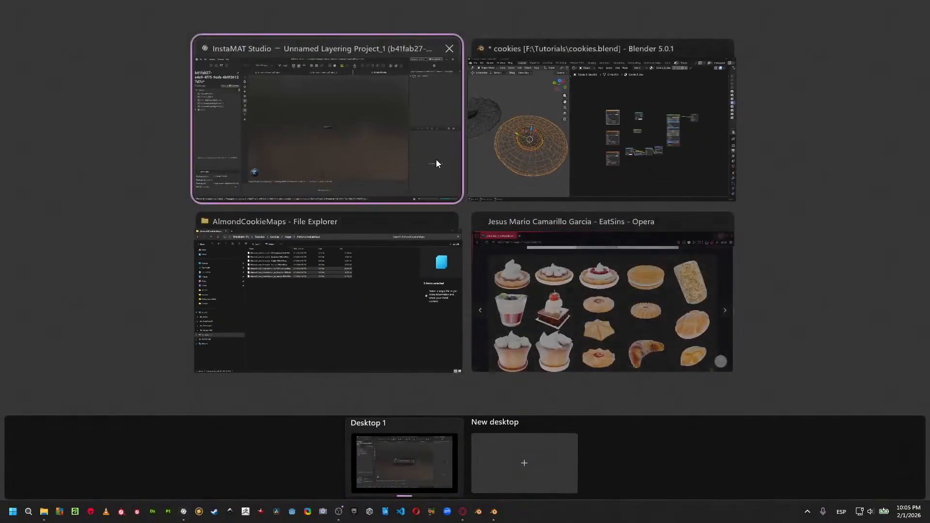
click(557, 147)
scroll(628, 307, up, 2)
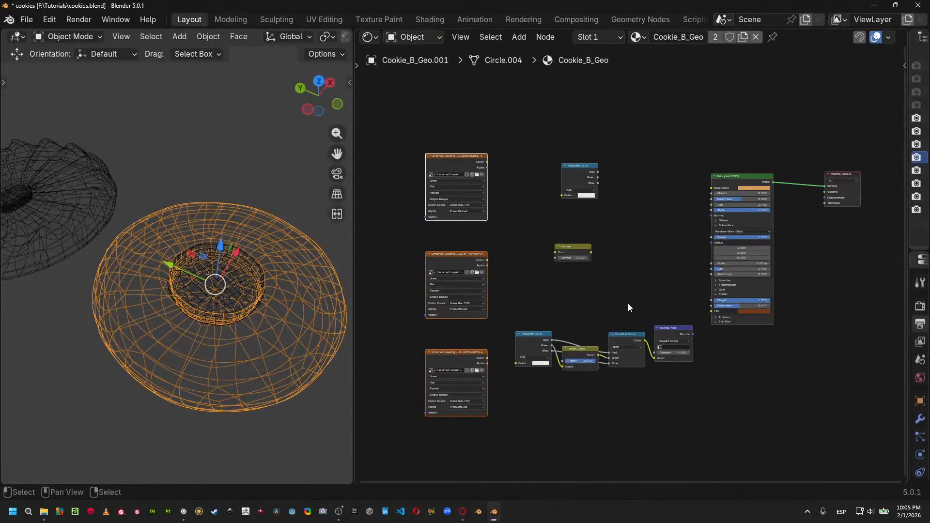
scroll(608, 279, up, 2)
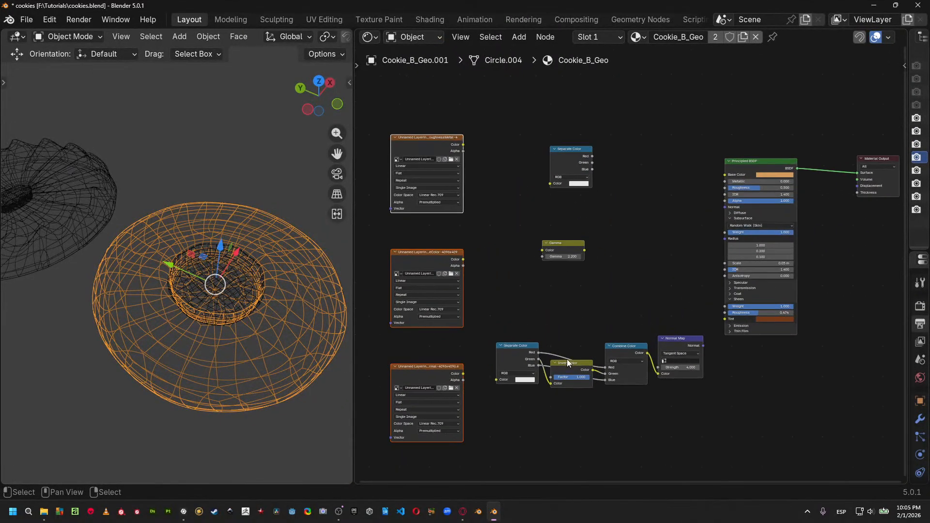
drag(452, 382, 485, 389)
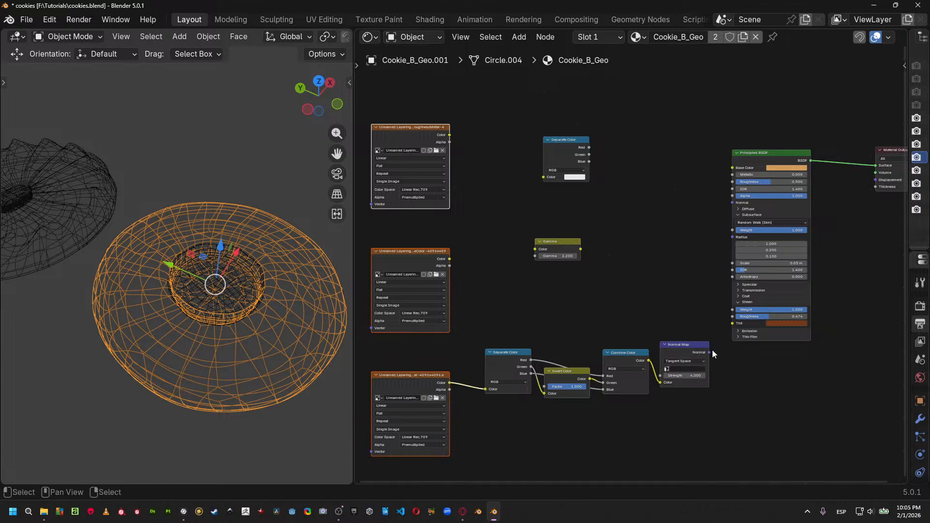
drag(713, 351, 732, 202)
Connect the BaseColor image through Gamma to Base Color, and the AORoughnessMetal image's separated green and blue channels to Roughness and Metallic.
drag(582, 249, 732, 168)
drag(535, 249, 450, 260)
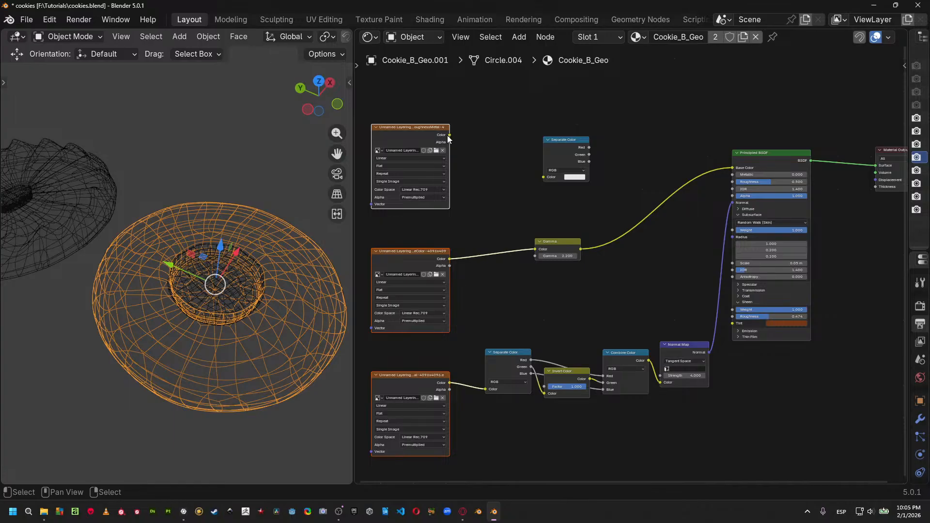
drag(450, 134, 544, 176)
mouse_move(589, 154)
mouse_down()
mouse_move(731, 182)
mouse_move(595, 163)
mouse_up()
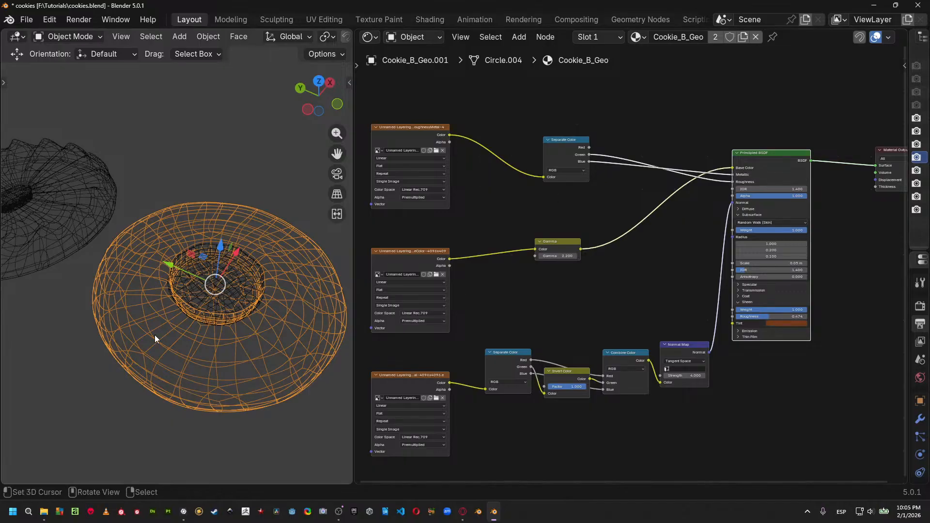
Isolate the chocolate cookie by hiding all other objects and display it in Rendered shading.
key(shift+z)
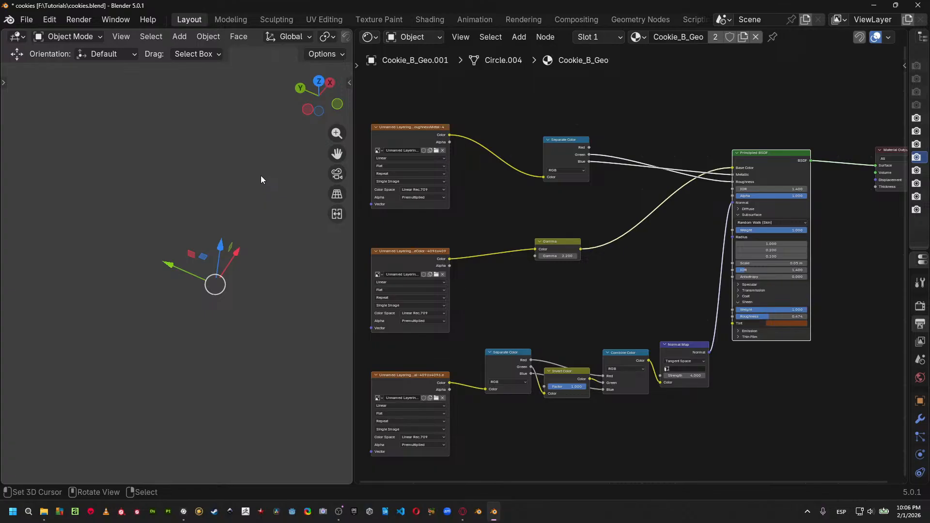
middle_drag(314, 35, 42, 30)
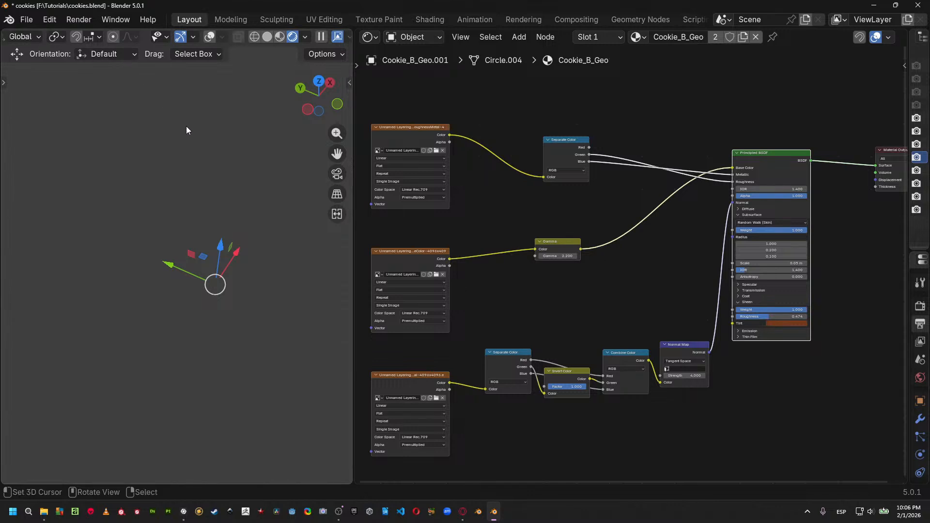
key(shift+z)
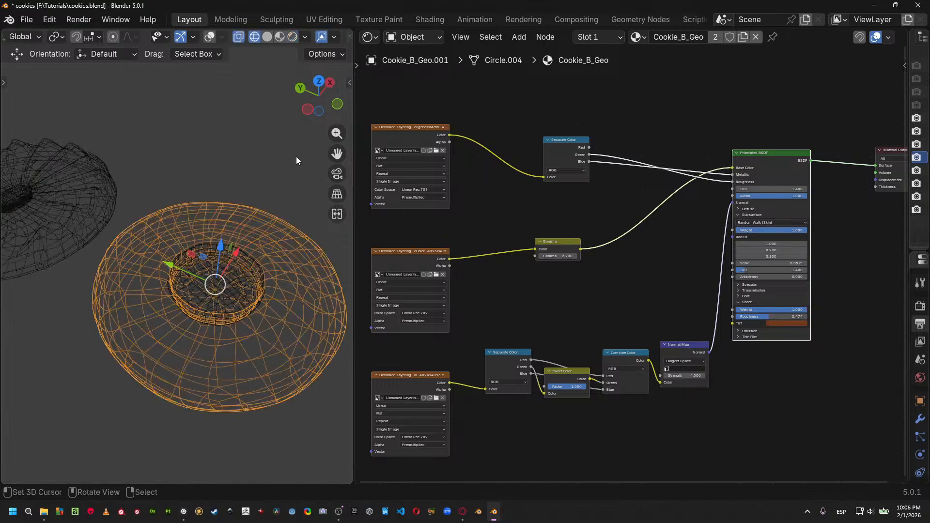
drag(181, 179, 323, 372)
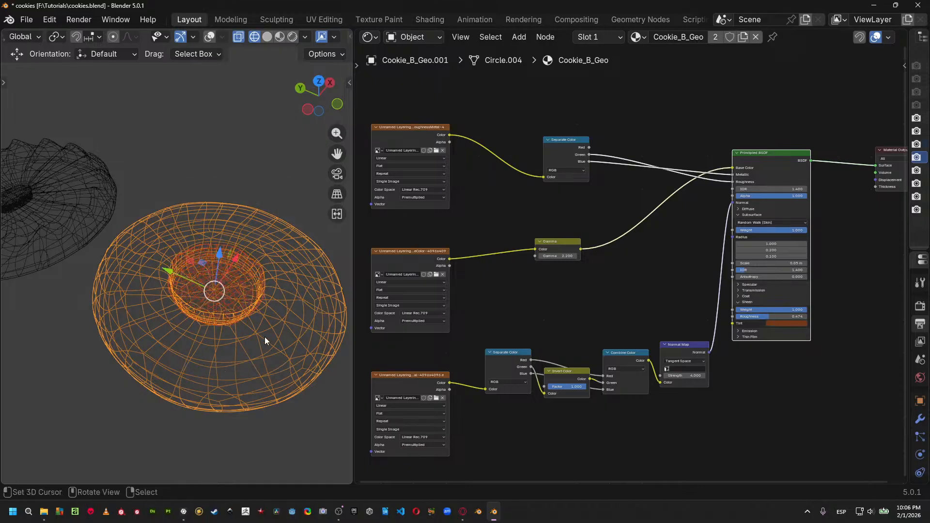
key(shift+h)
middle_drag(253, 246, 243, 170)
click(283, 137)
key(z)
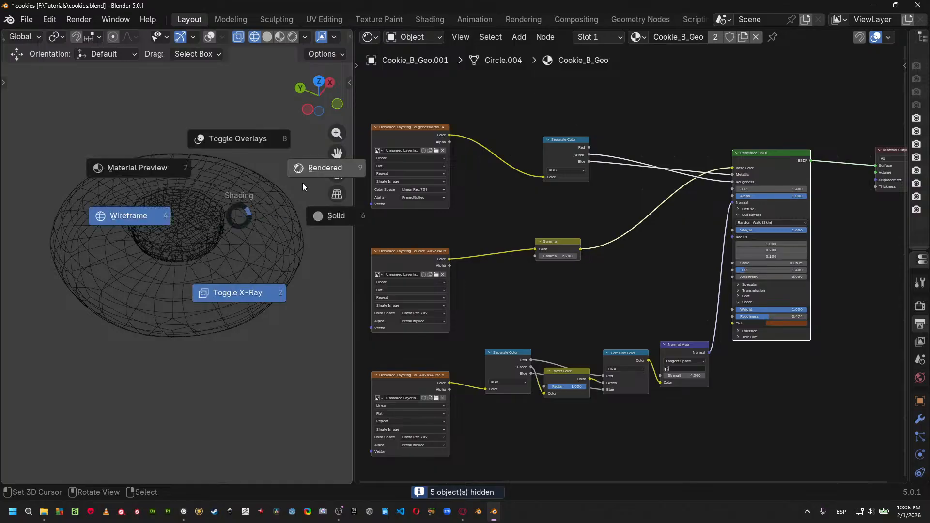
click(318, 168)
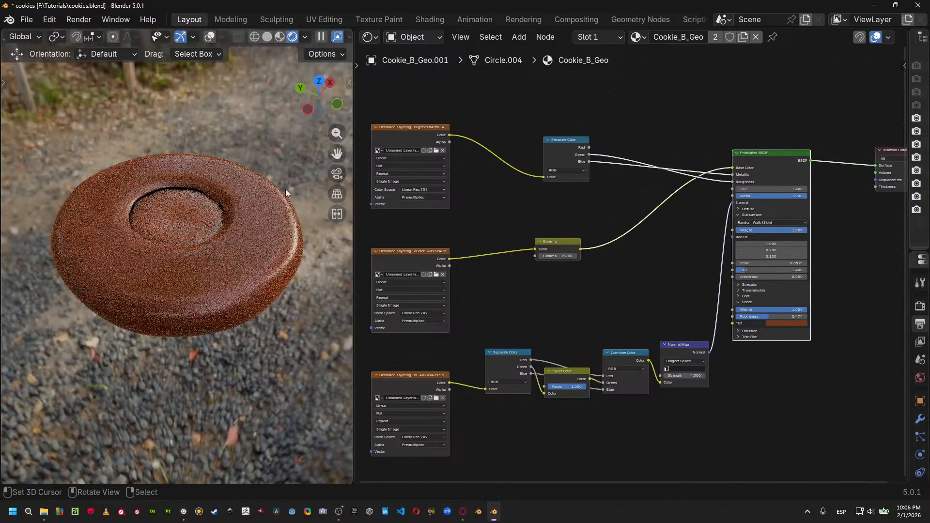
Delete the three image texture nodes from the Cookie_B_Geo material of the outer cookie body.
click(265, 236)
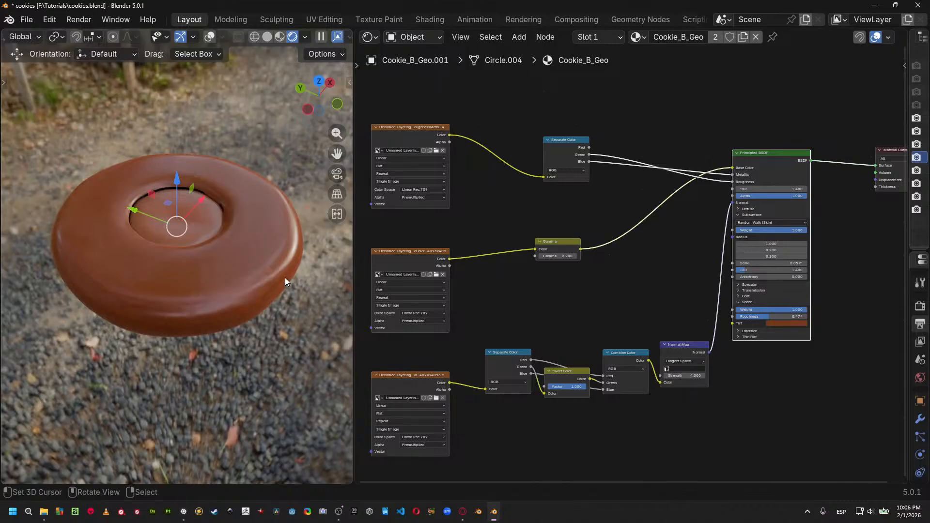
click(211, 219)
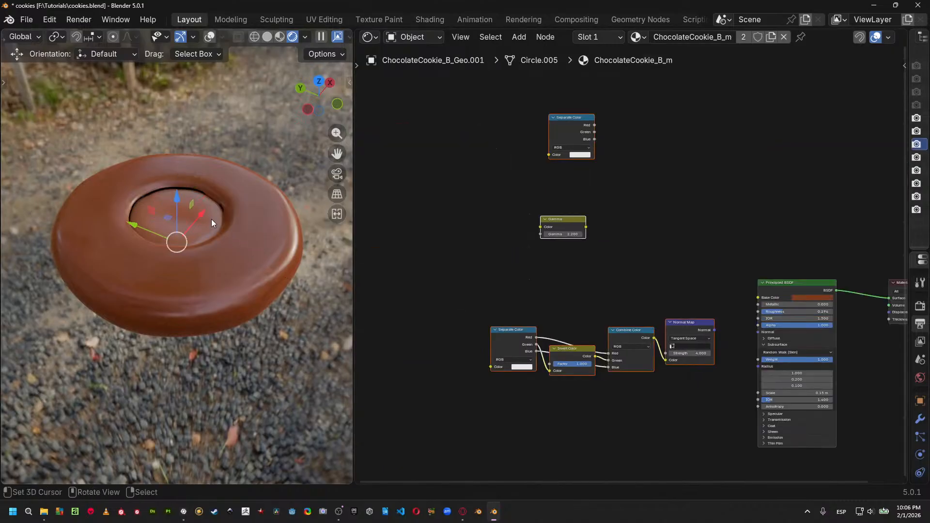
click(266, 220)
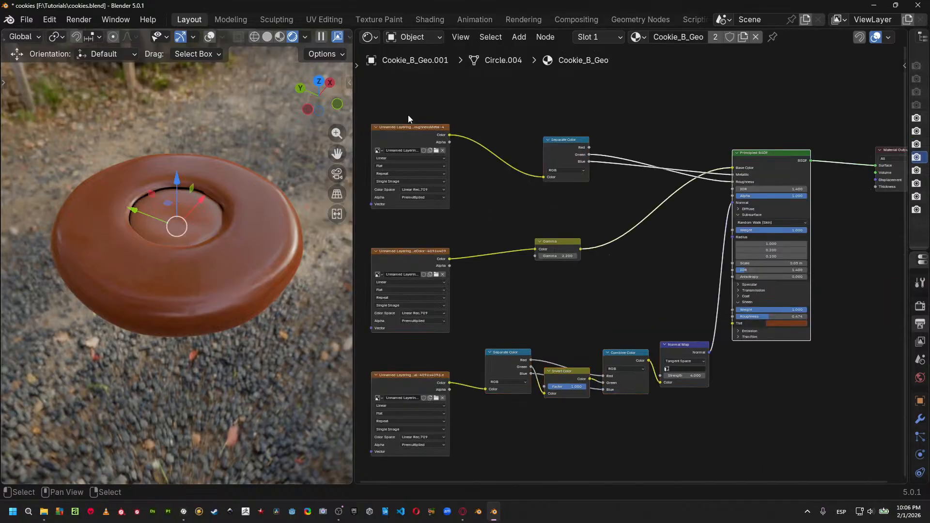
drag(408, 115, 680, 450)
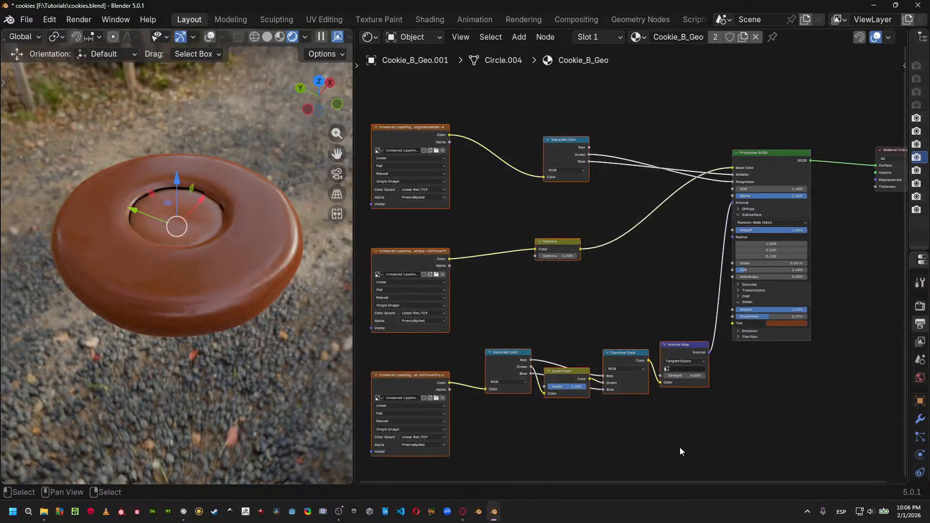
drag(393, 91, 419, 436)
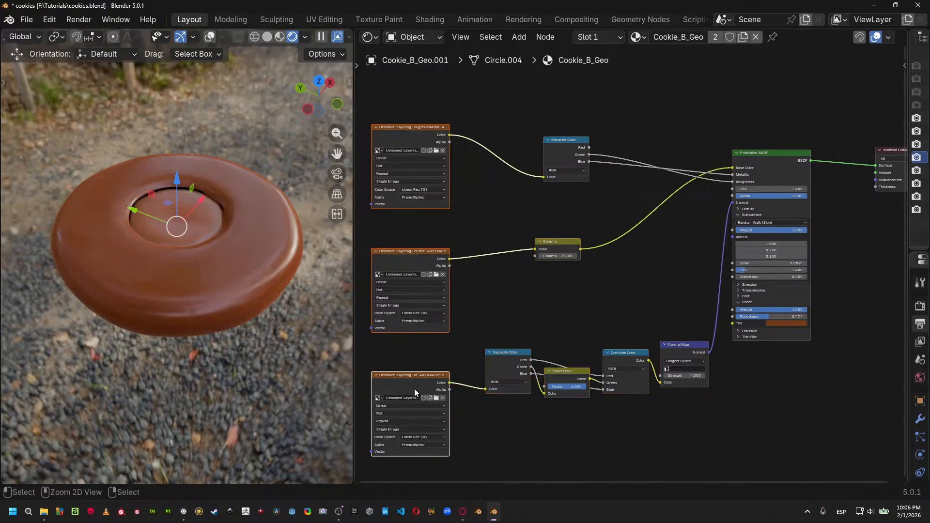
key(Delete)
Delete the duplicate helper nodes in the centre filling's ChocolateCookie_B_m material and load its Normal, BaseColor and AORoughnessMetal maps as image textures.
click(206, 220)
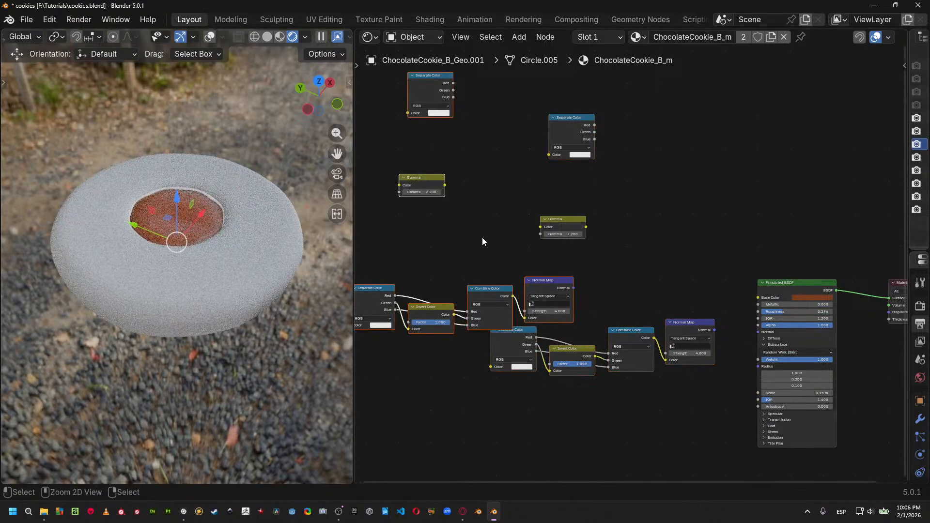
key(Delete)
key(shift+a)
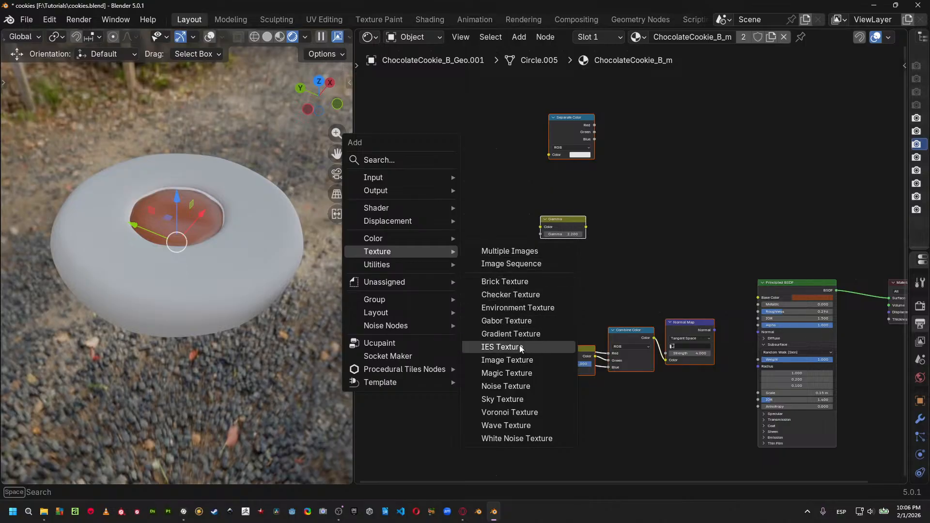
click(528, 262)
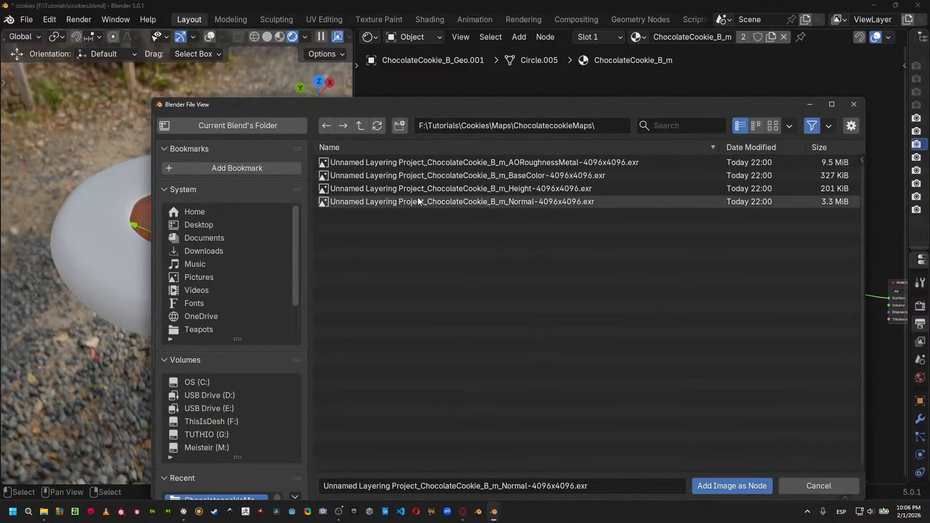
click(435, 202)
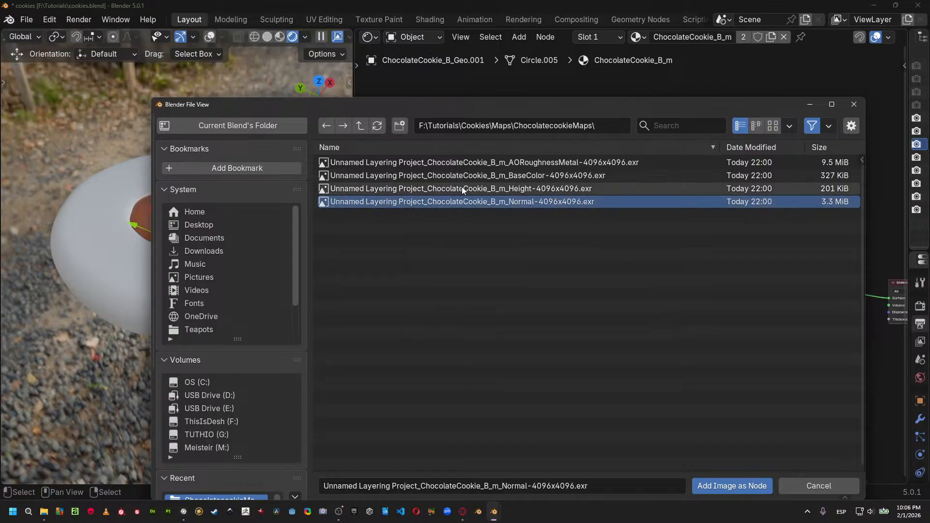
ctrl+click(469, 177)
ctrl+click(474, 162)
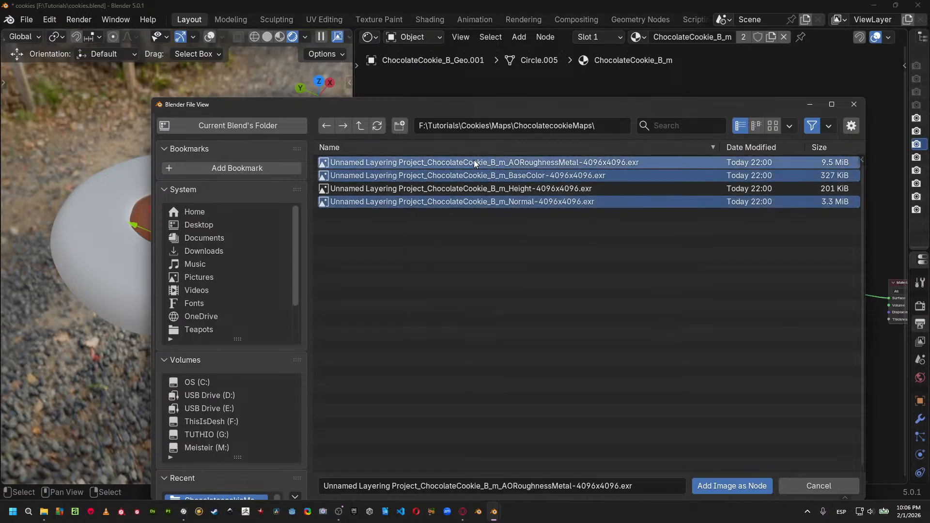
click(739, 486)
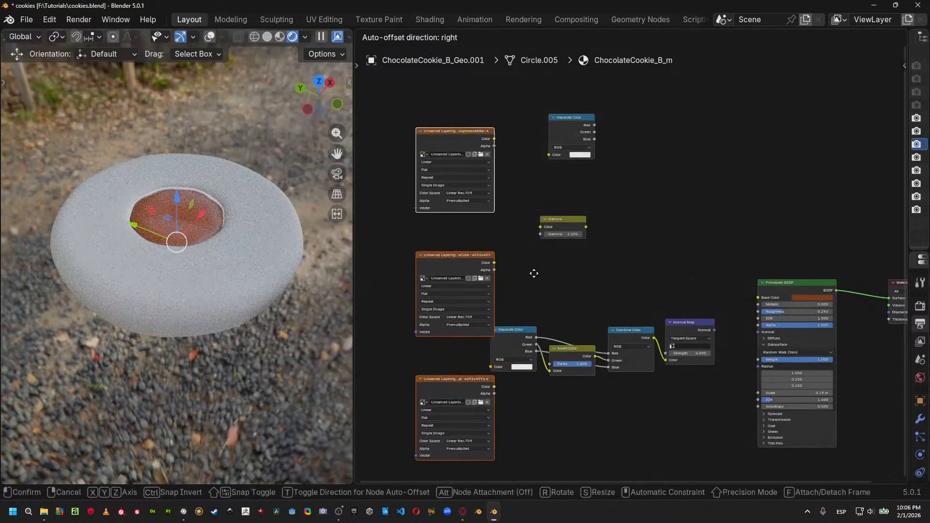
click(502, 240)
Wire the maps in ChocolateCookie_B_m: Normal into Separate Color, BaseColor through Gamma to Base Color, AORoughnessMetal's green and blue to Roughness and Metallic.
drag(463, 351, 491, 367)
drag(463, 227, 759, 298)
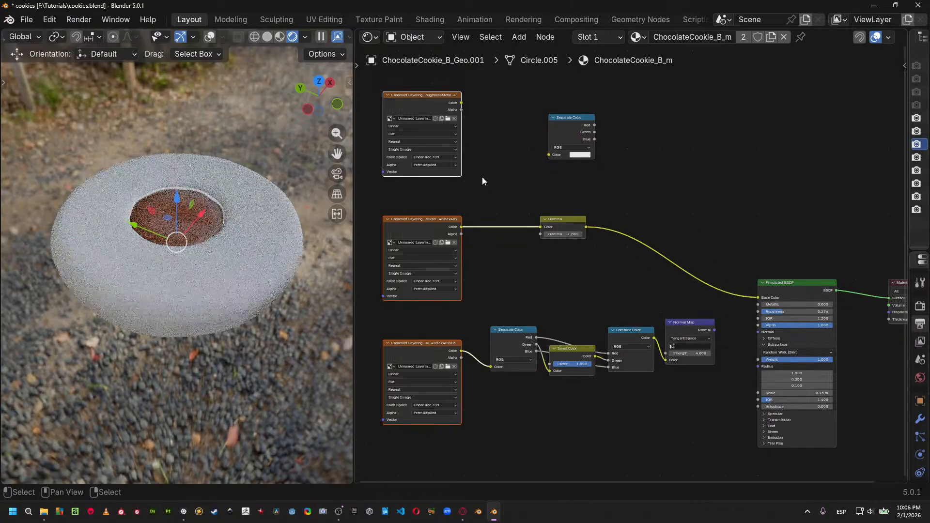
drag(462, 103, 484, 112)
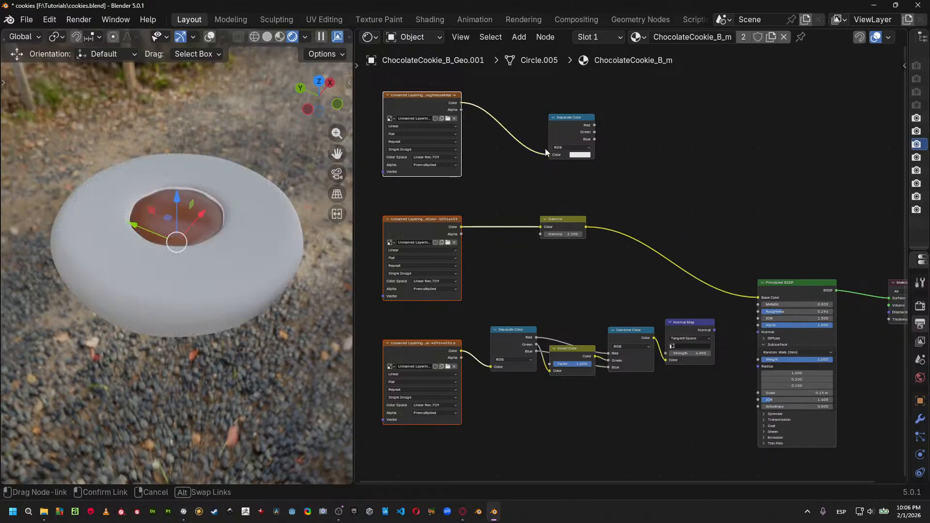
drag(545, 152, 549, 154)
mouse_move(595, 131)
mouse_down()
mouse_move(746, 249)
mouse_move(743, 298)
mouse_move(759, 312)
mouse_move(594, 143)
mouse_up()
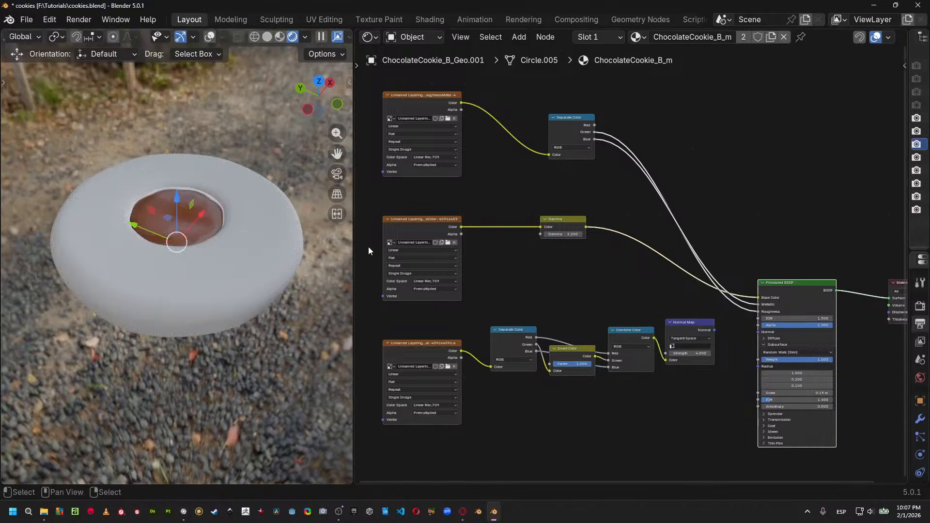
Return the viewport to wireframe, switch to InstaMAT Studio and open the Unnamed Layering Project with the chocolate cookie.
key(shift+z)
key(super+Tab)
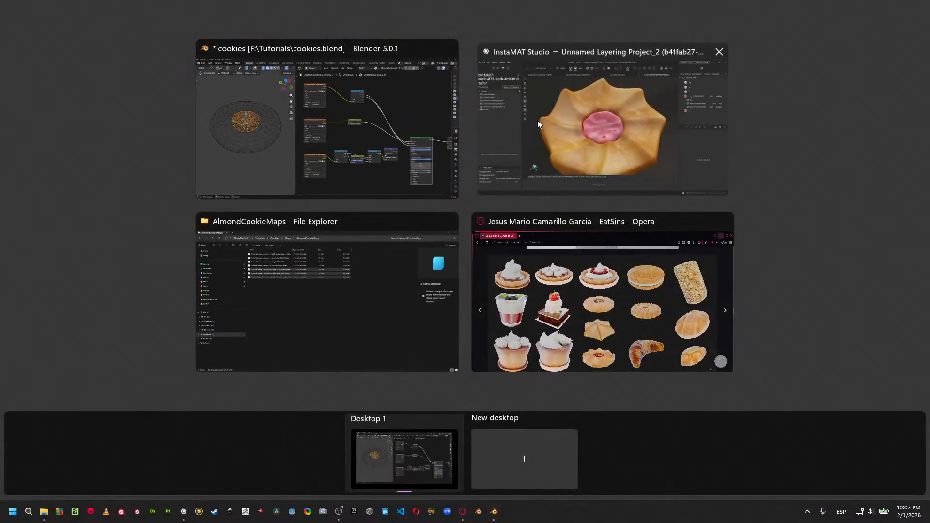
click(537, 120)
click(222, 58)
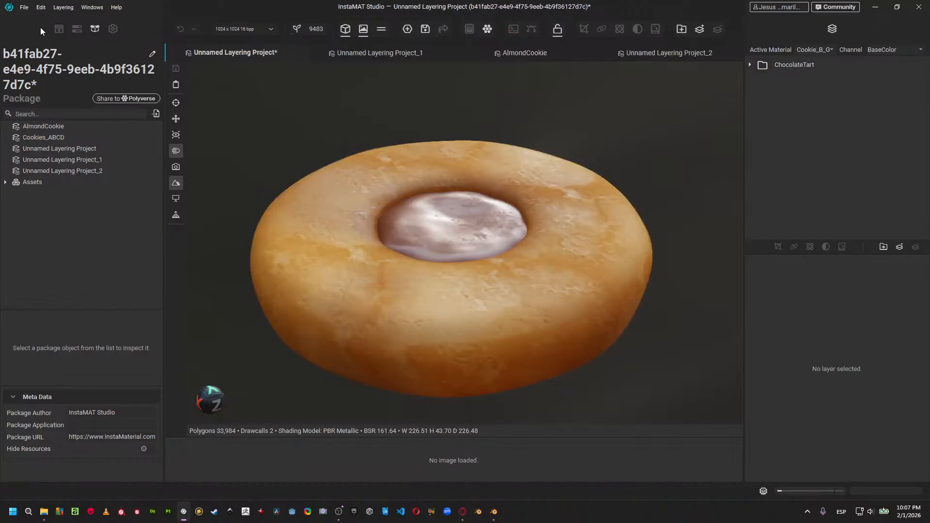
click(24, 7)
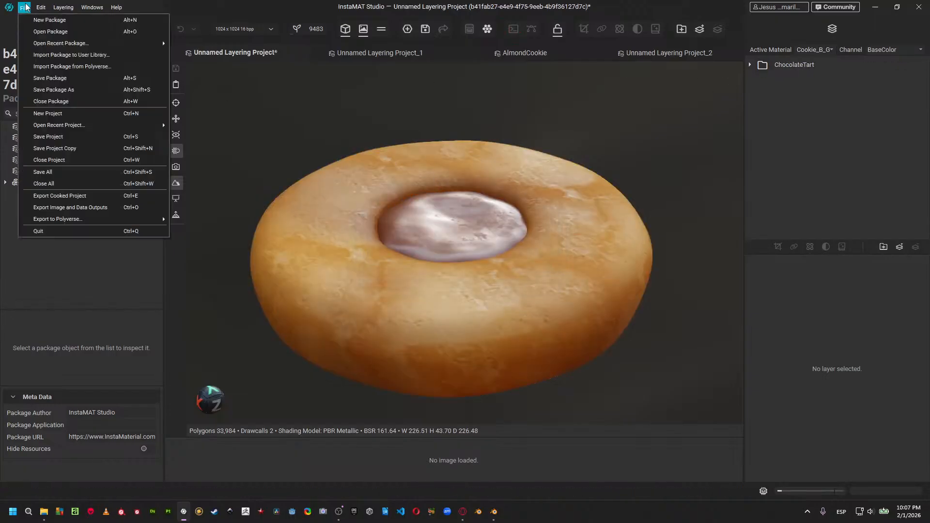
click(103, 210)
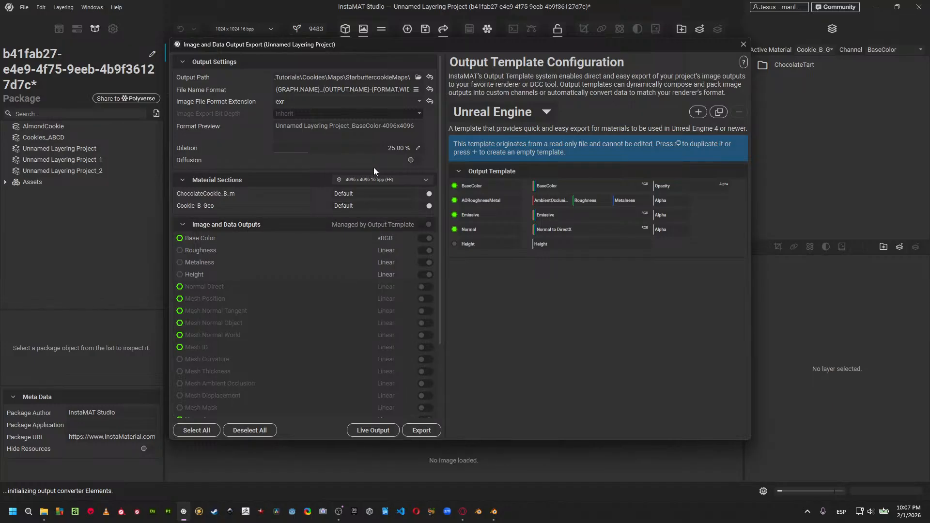
click(746, 48)
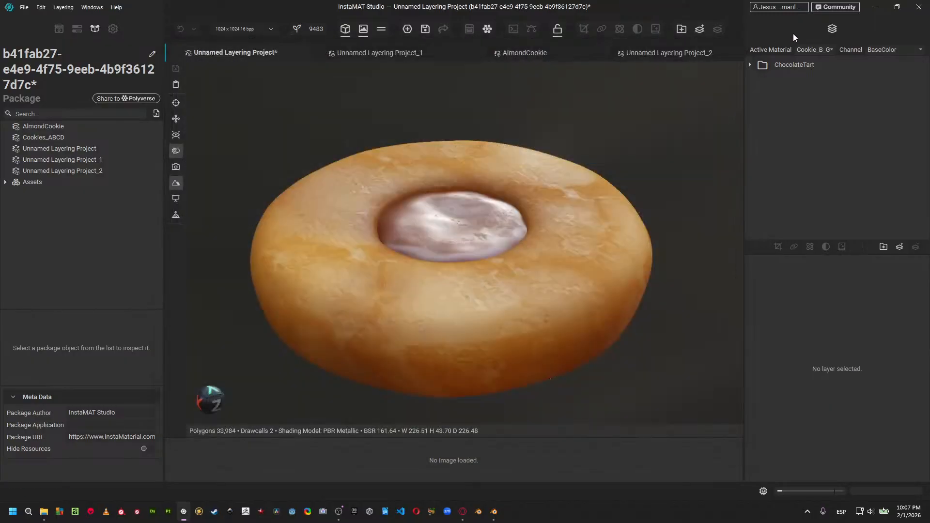
click(798, 46)
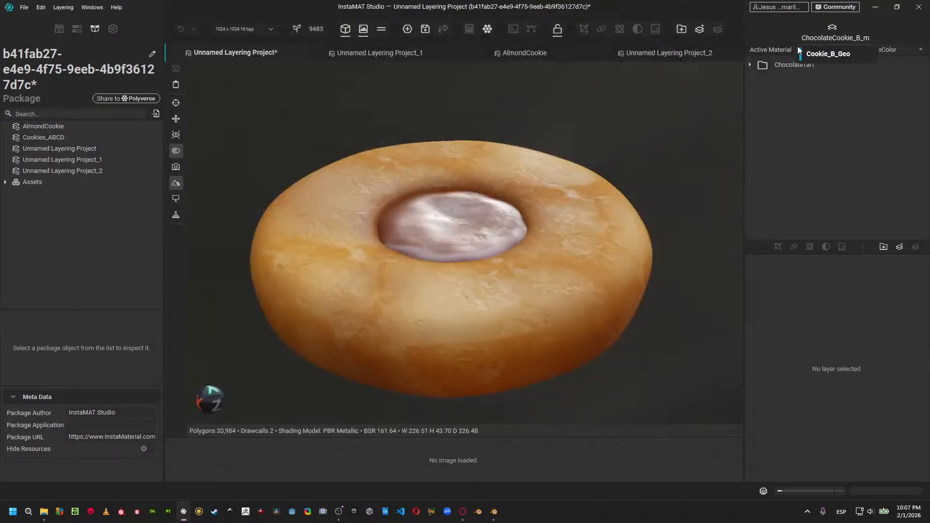
click(797, 52)
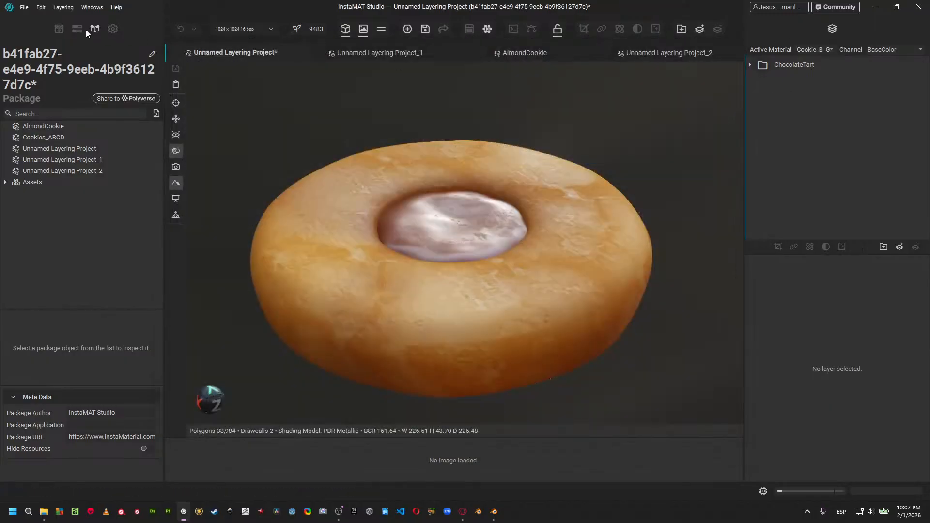
Try to export the ChocolateCookie_B_m and Cookie_B_Geo maps together as 4096x4096 EXR images with the Unreal Engine template.
click(27, 9)
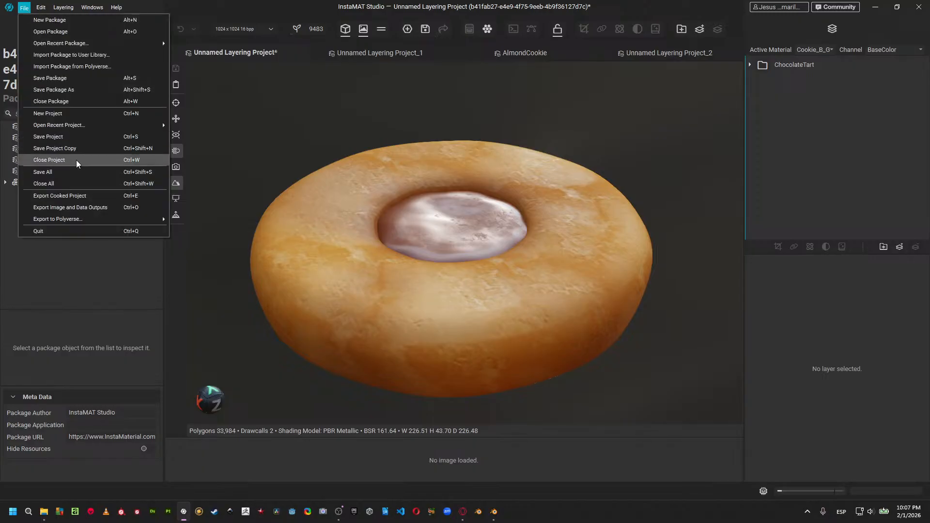
click(78, 208)
scroll(350, 280, down, 3)
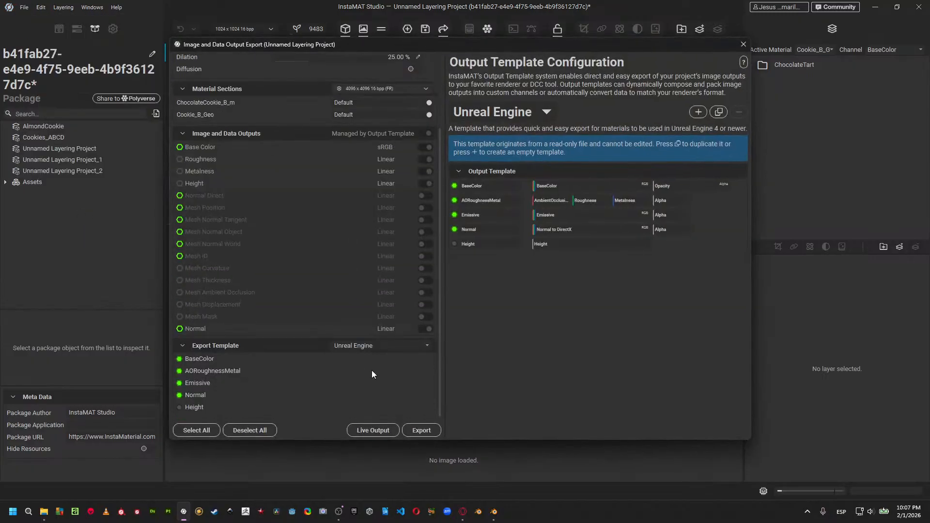
scroll(370, 363, up, 3)
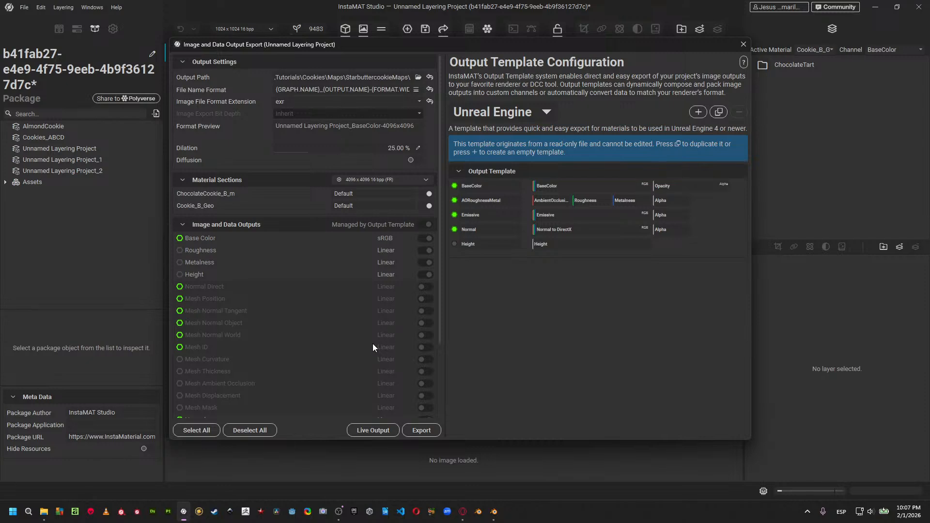
click(421, 431)
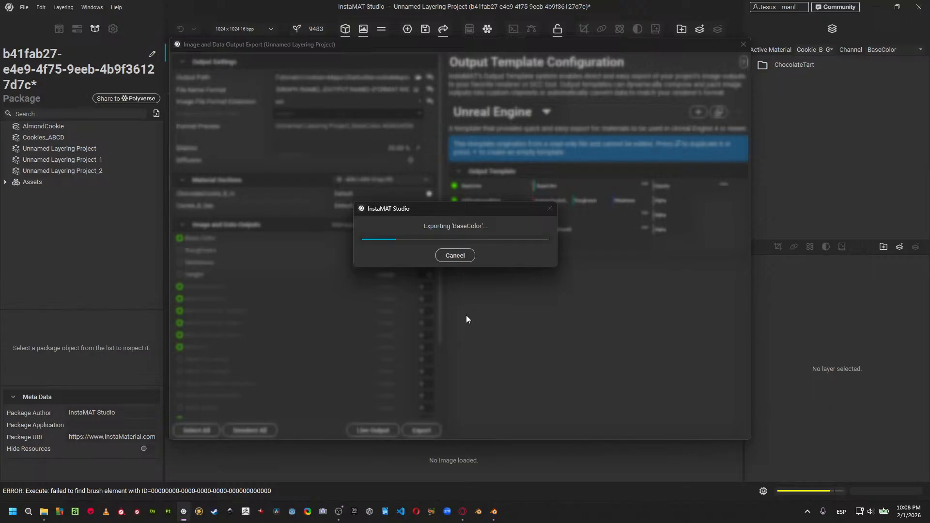
Switch to File Explorer, open the ChocolatecookieMaps folder inside Maps and widen the Name column to read the map file names.
key(alt+Tab)
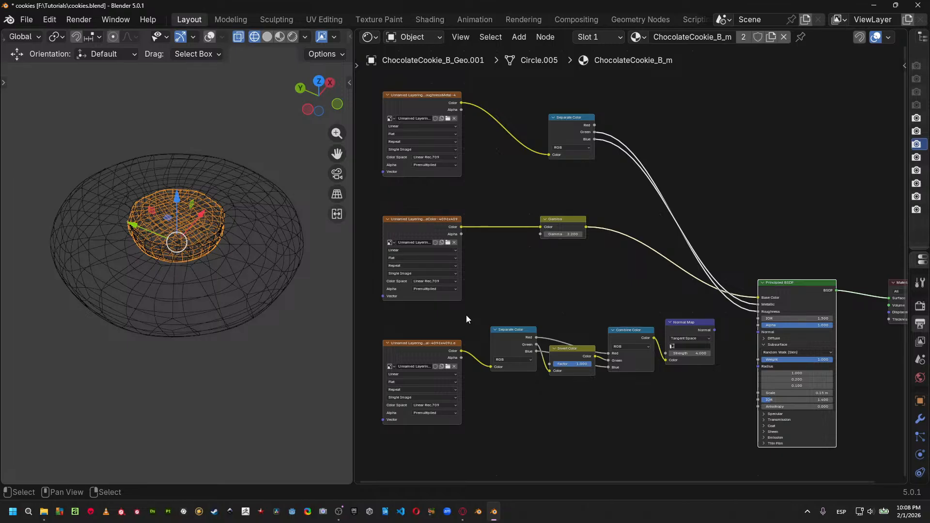
key(super+Tab)
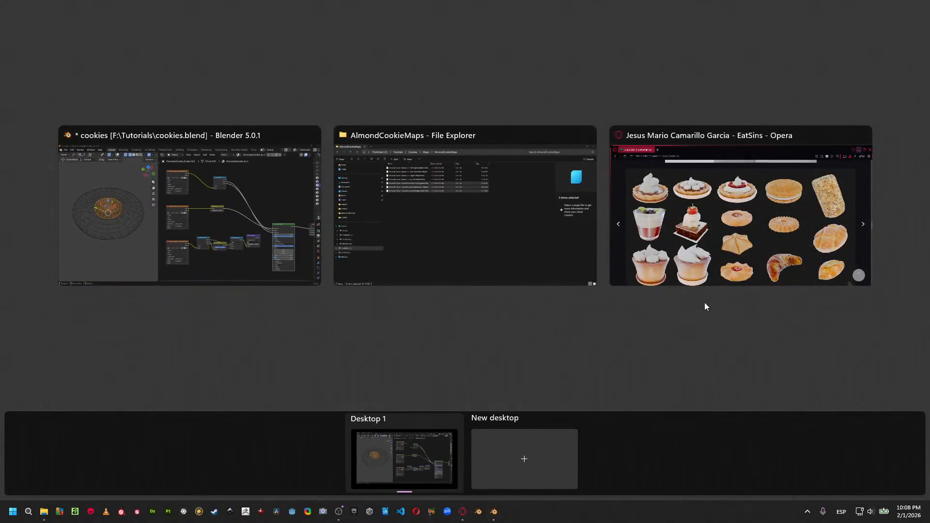
click(458, 218)
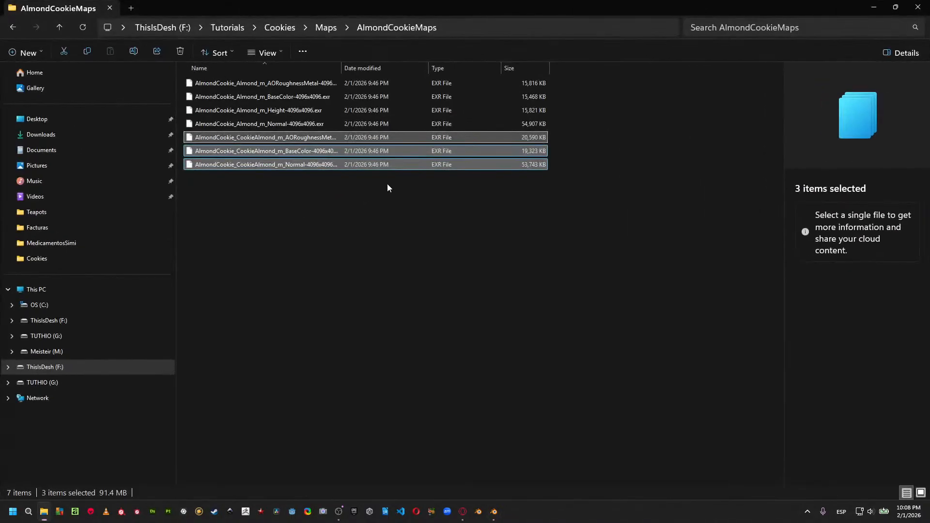
click(334, 28)
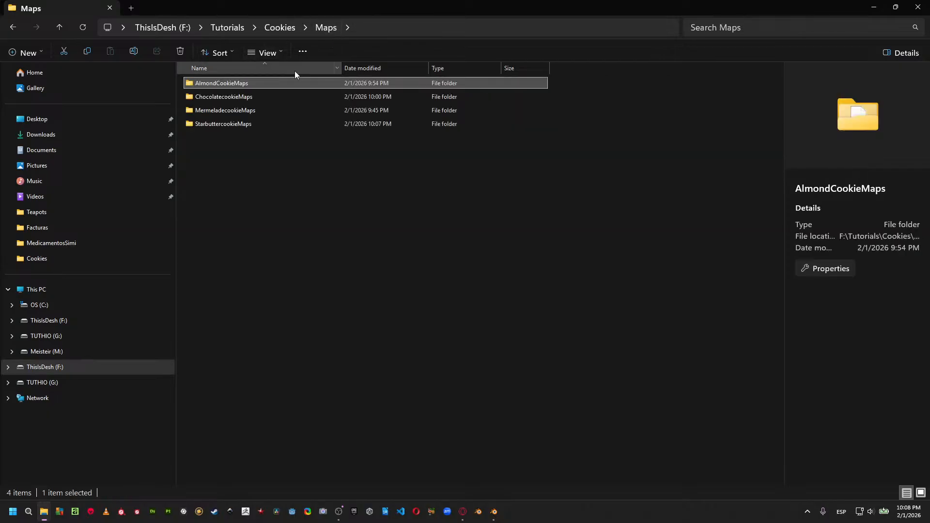
double_click(255, 99)
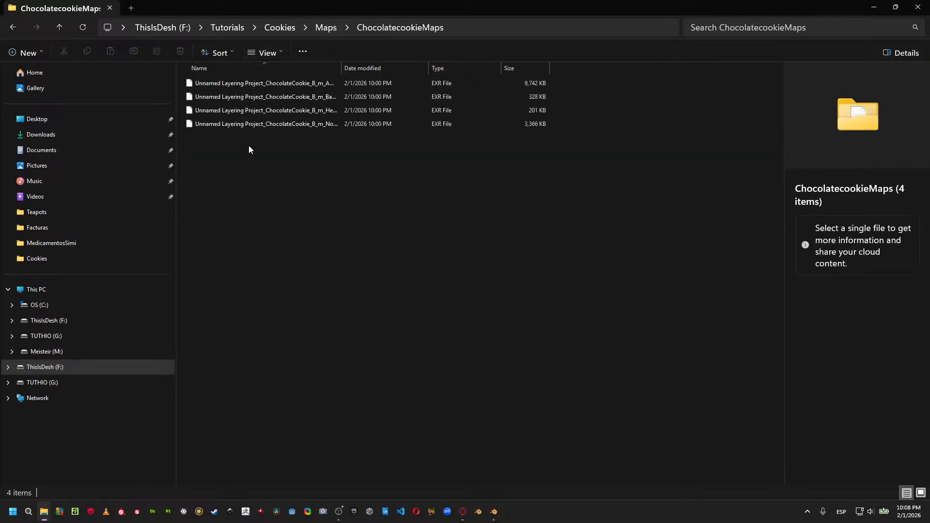
drag(341, 68, 465, 71)
key(super+Tab)
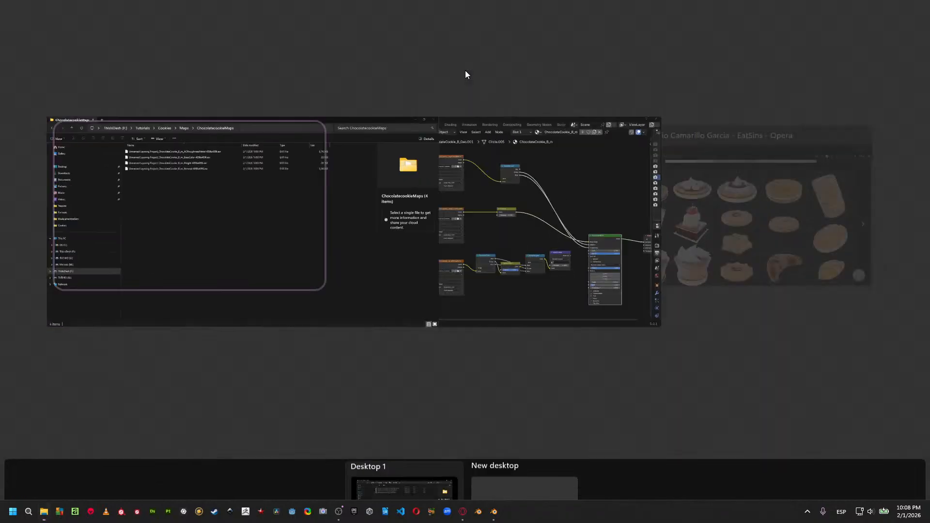
click(282, 232)
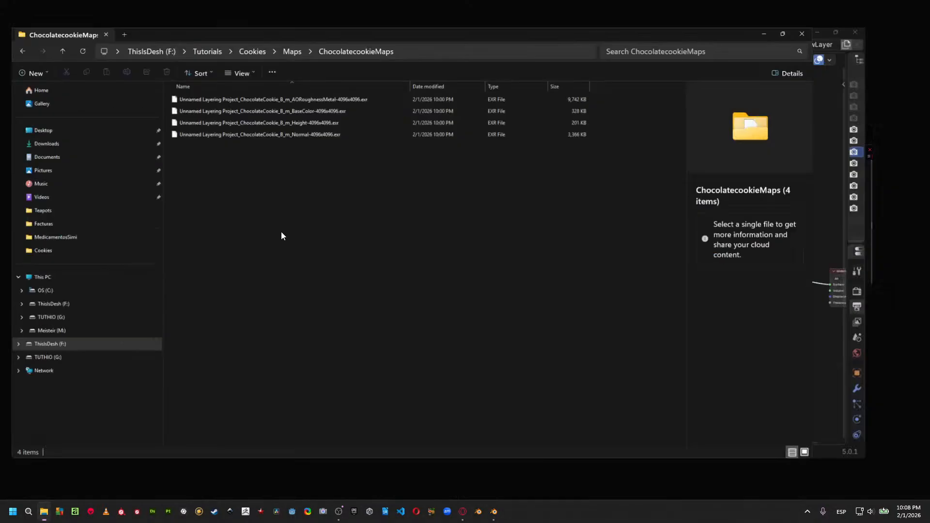
key(super+Tab)
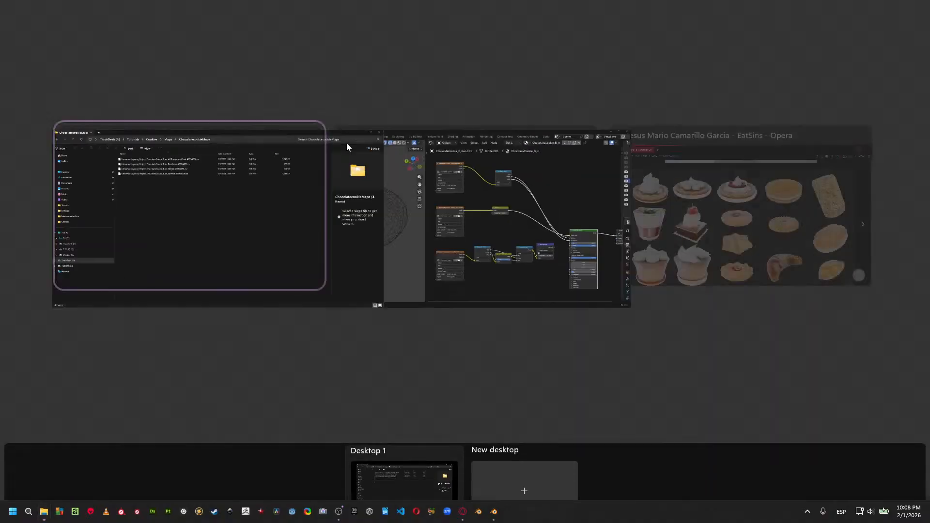
click(240, 183)
Relaunch InstaMAT Studio, dismiss the application recovery options and reopen the most recent Unnamed Layering Project.
key(super+Tab)
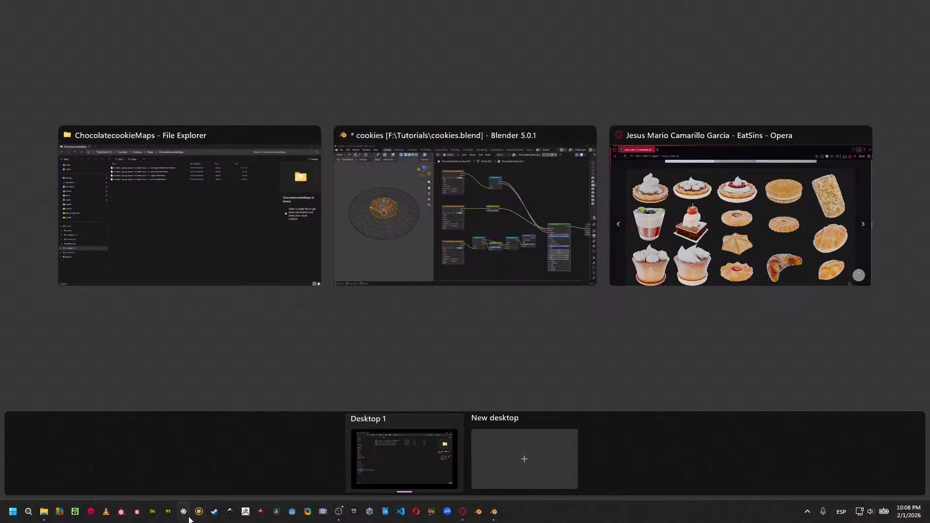
click(229, 359)
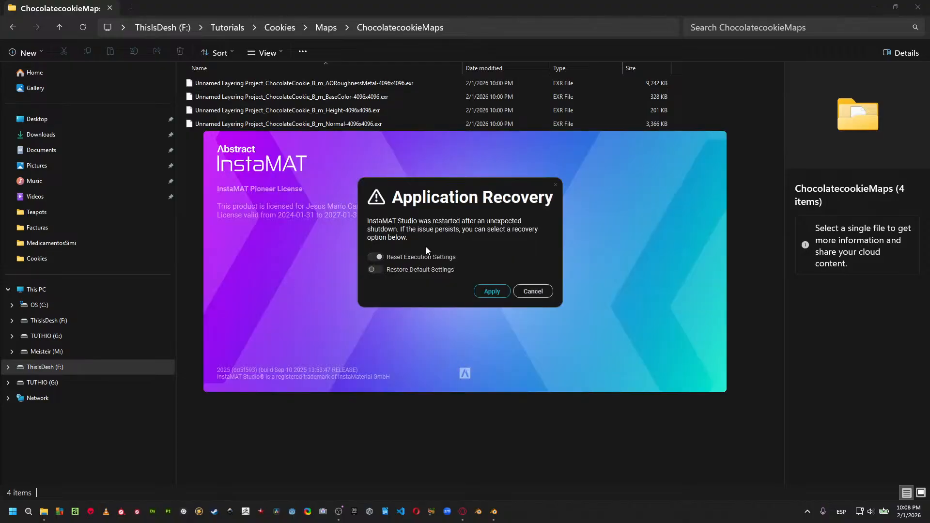
click(524, 293)
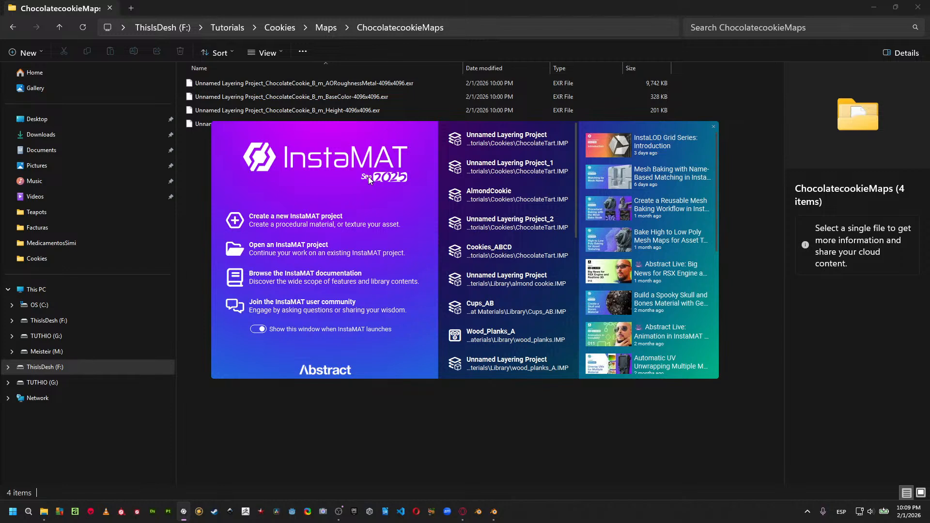
click(510, 140)
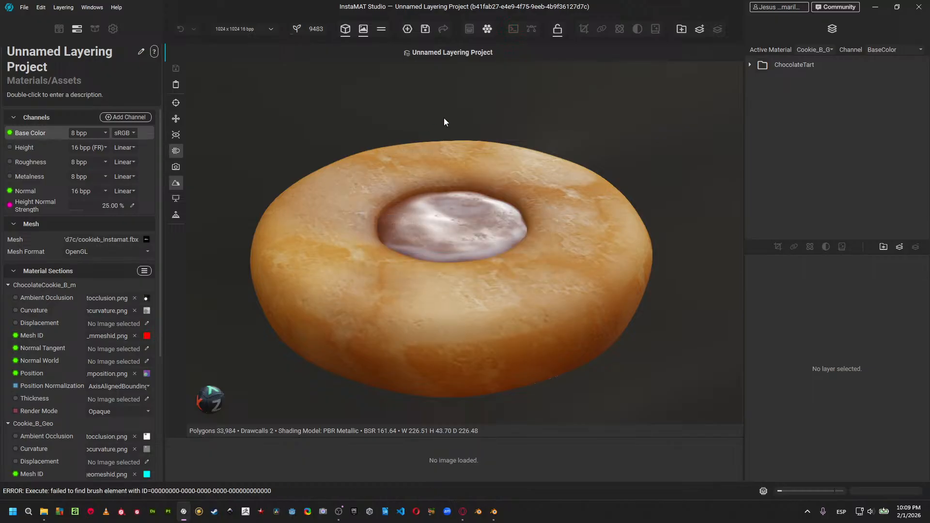
Review the package contents, the ChocolateTart layers and the mesh maps assigned to both material sections, collapsing the ChocolateCookie_B_m section.
click(97, 30)
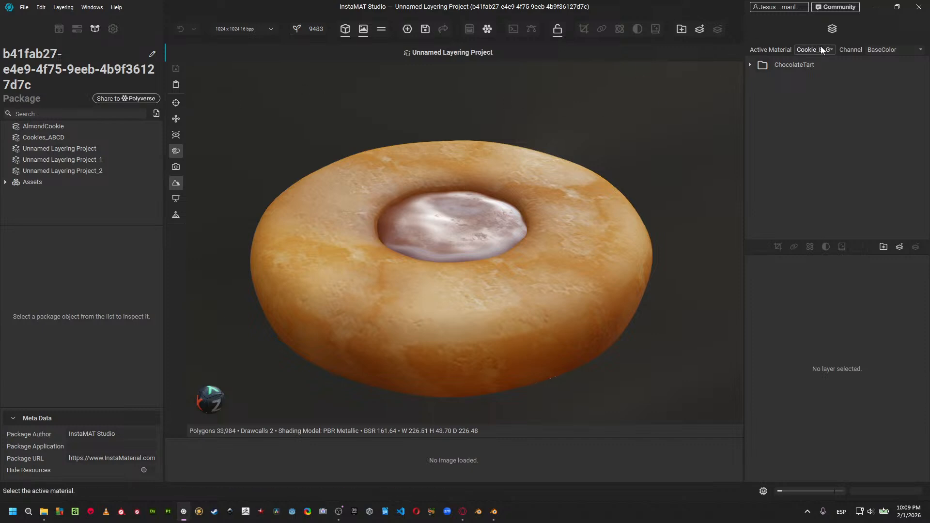
click(750, 65)
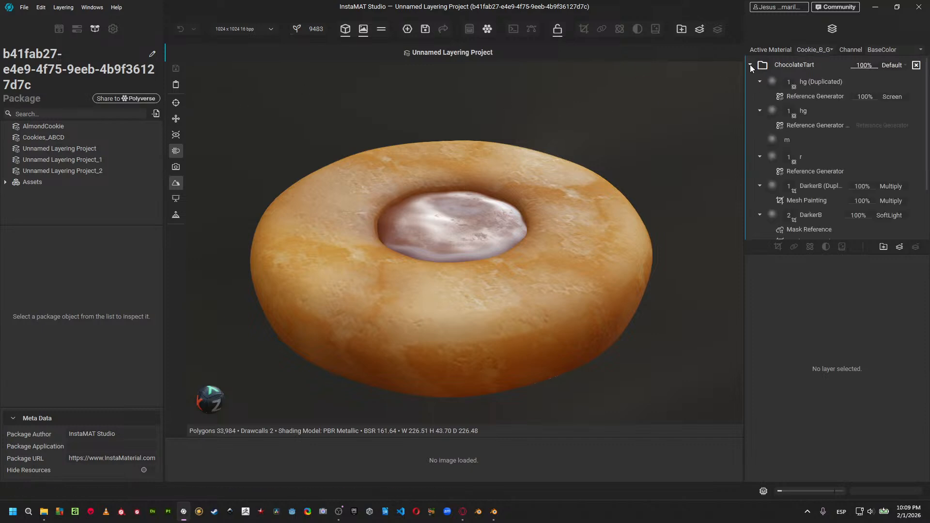
click(750, 65)
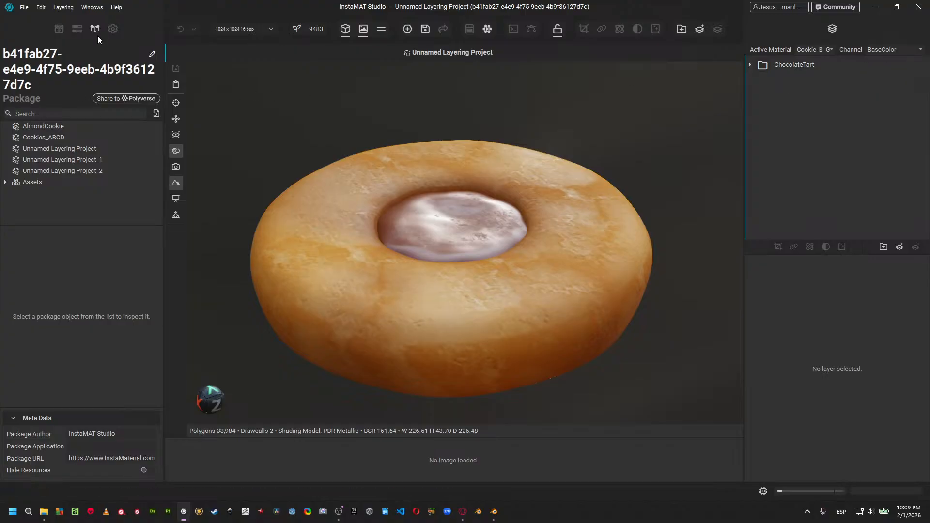
click(79, 30)
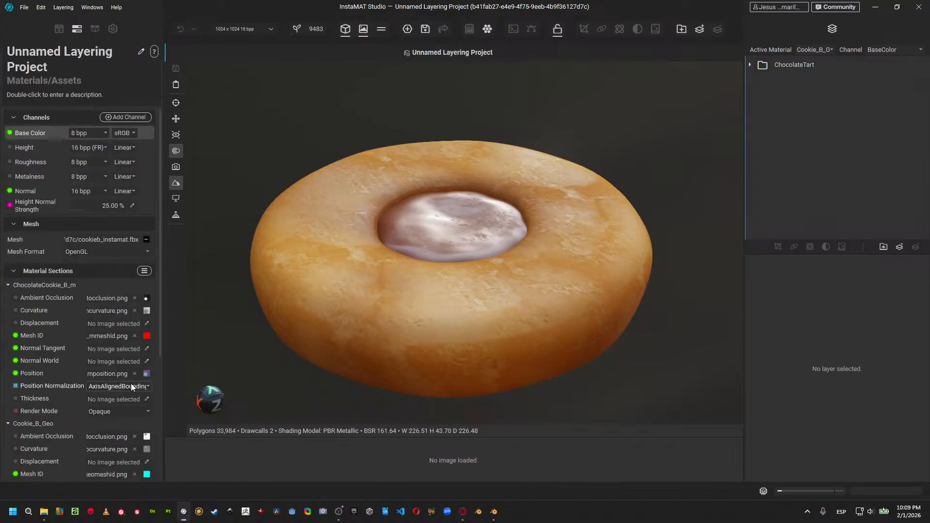
scroll(125, 354, down, 2)
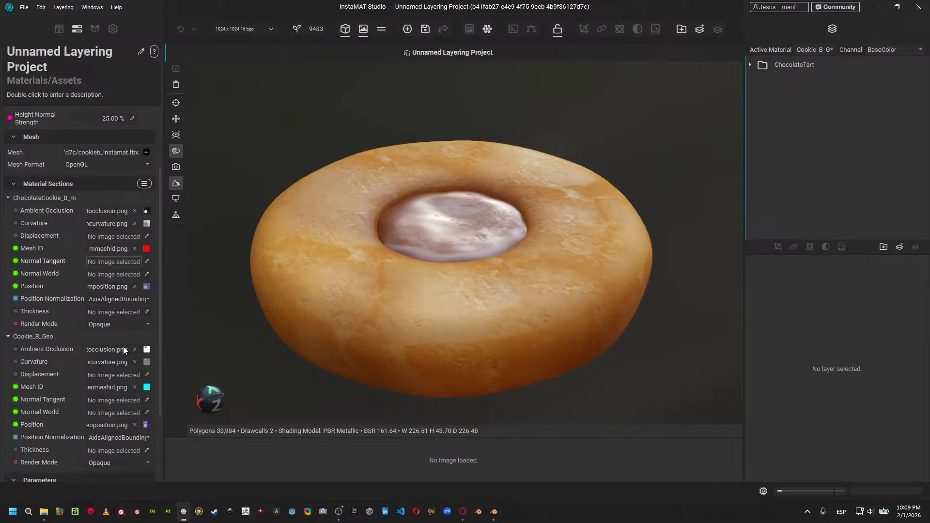
scroll(124, 350, up, 2)
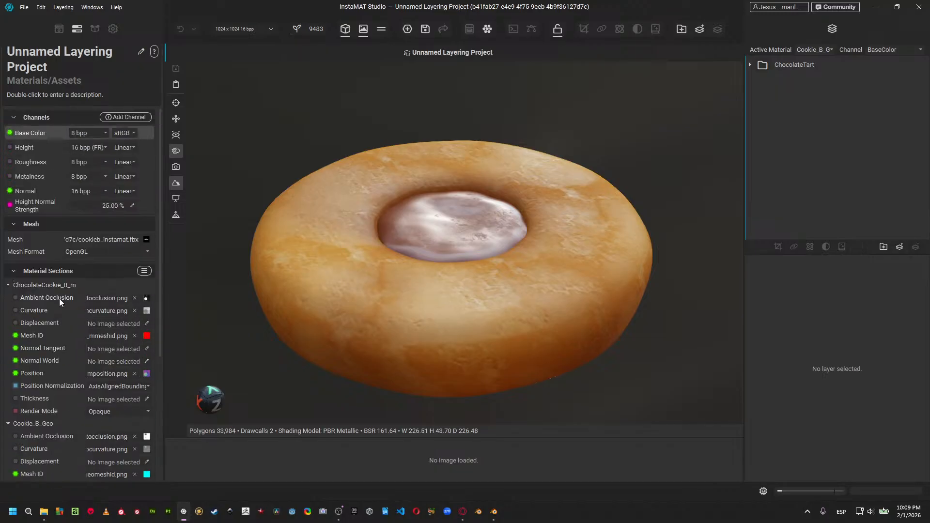
click(10, 287)
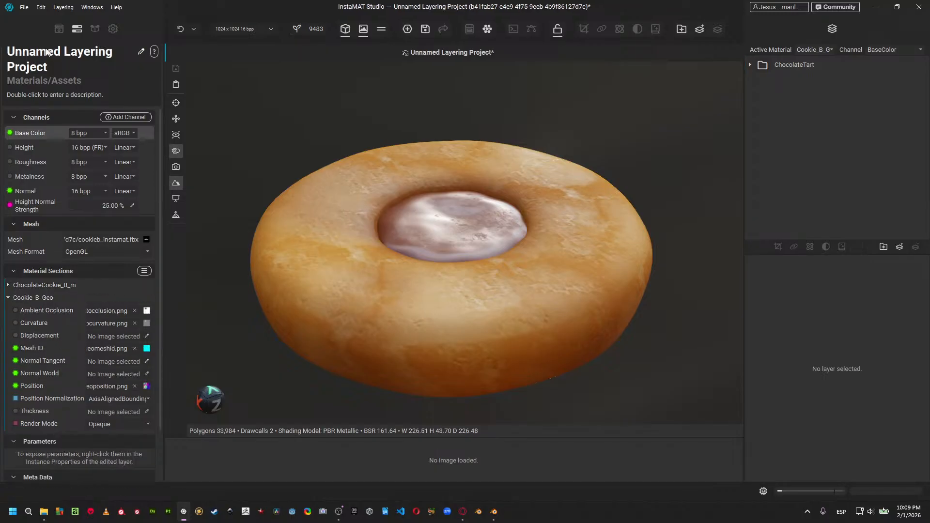
Try to export only the Cookie_B_Geo maps as 4096x4096 EXR images with the Unreal Engine template, excluding ChocolateCookie_B_m.
click(25, 10)
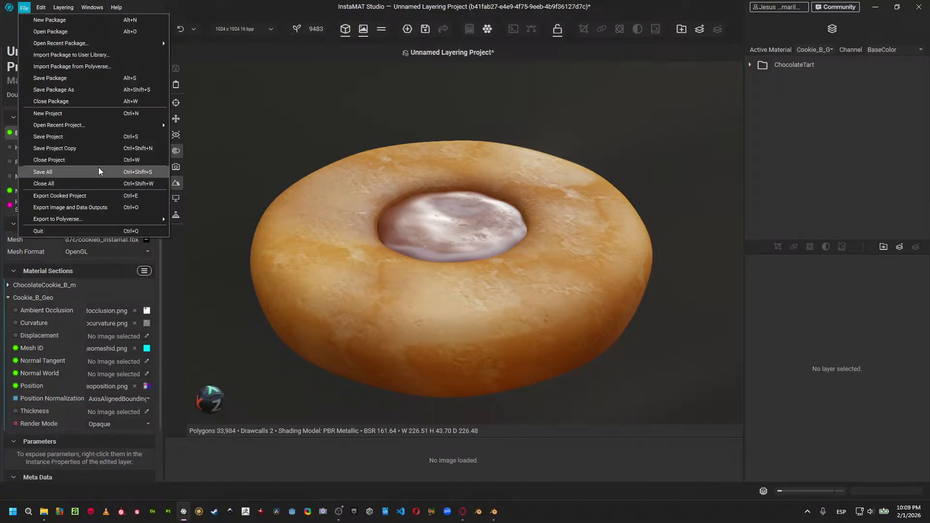
click(112, 211)
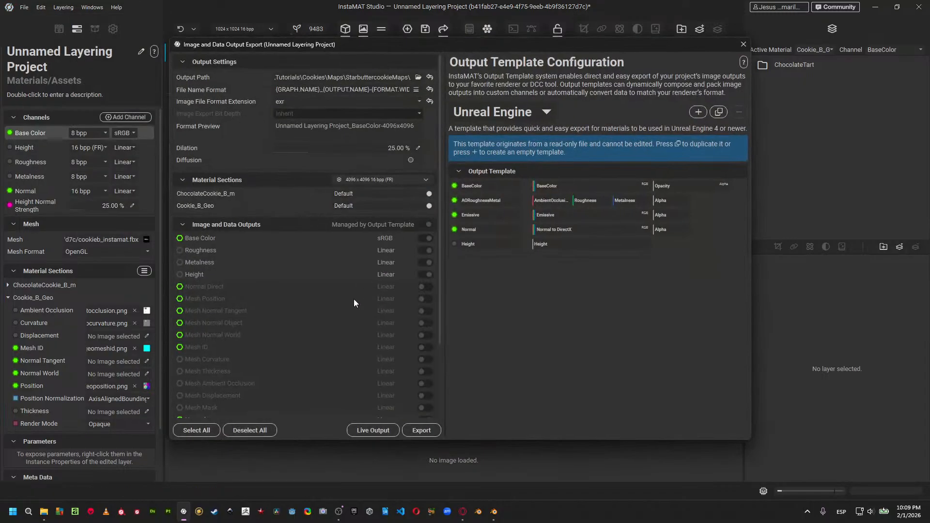
scroll(371, 284, down, 3)
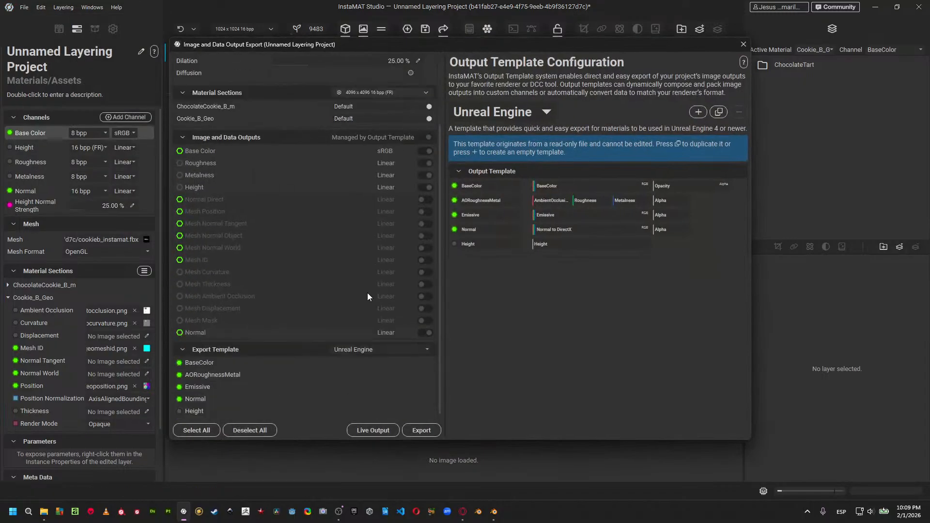
scroll(368, 293, up, 2)
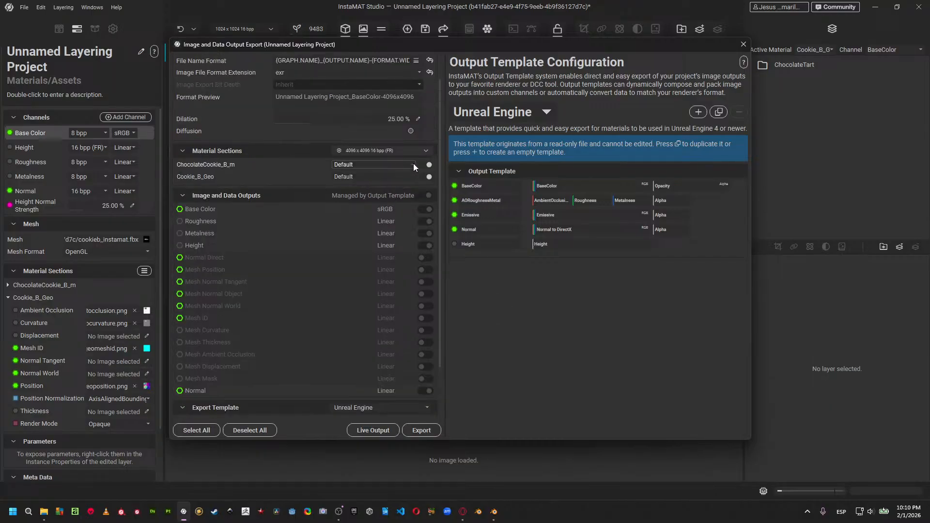
click(426, 164)
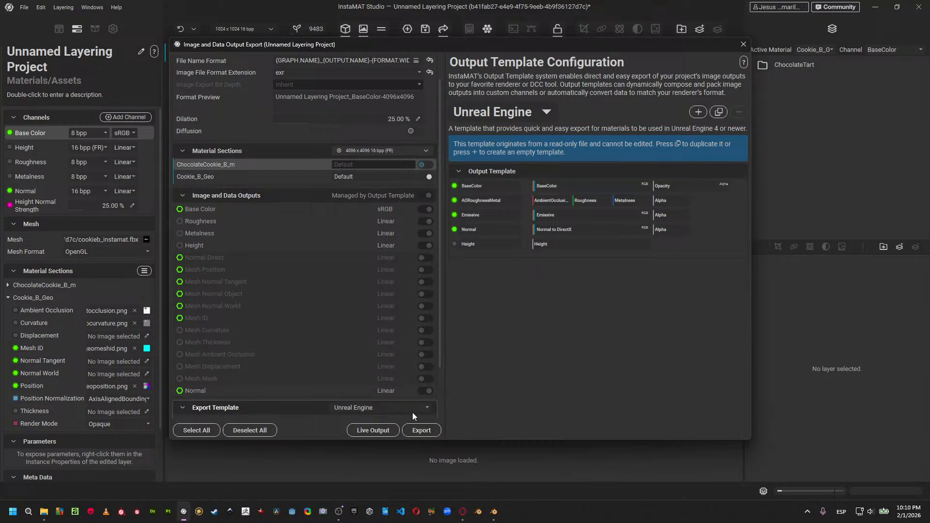
click(272, 177)
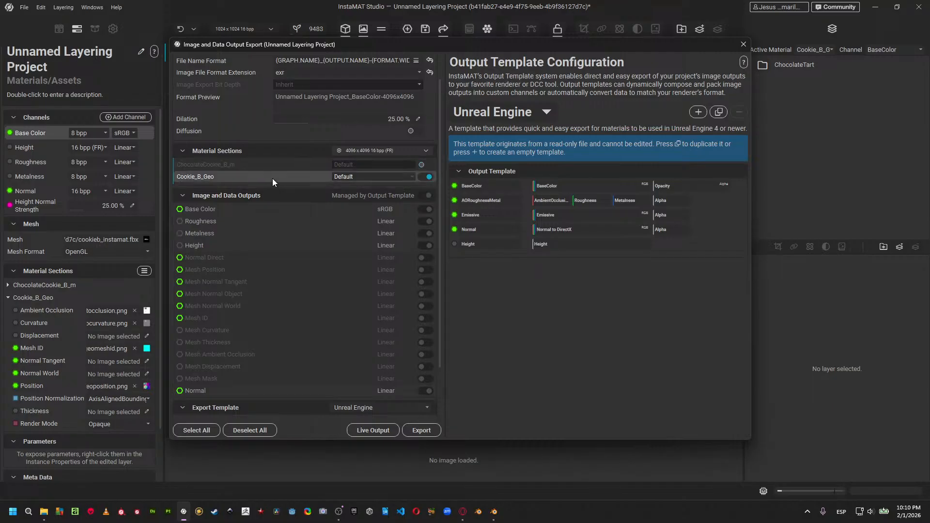
click(423, 431)
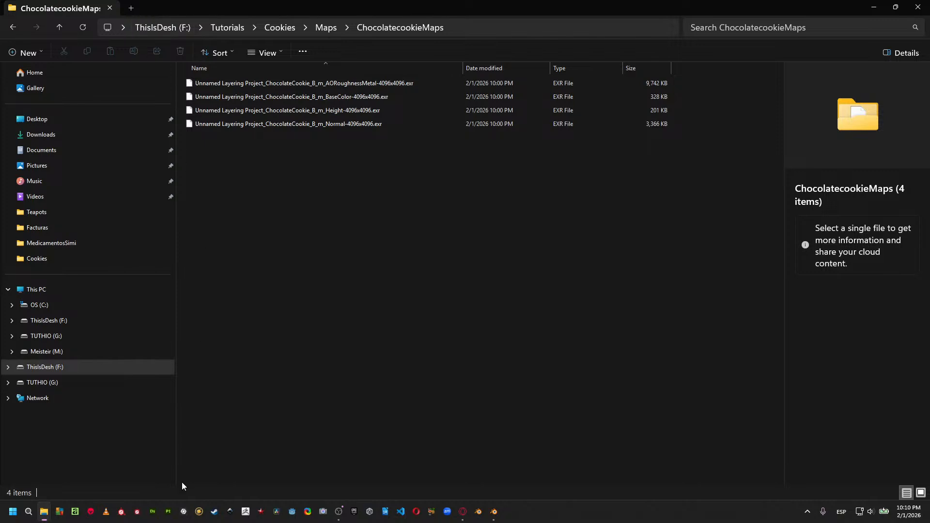
Relaunch InstaMAT Studio, apply the recovery option Reset Execution Settings and reopen the most recent Unnamed Layering Project.
click(184, 513)
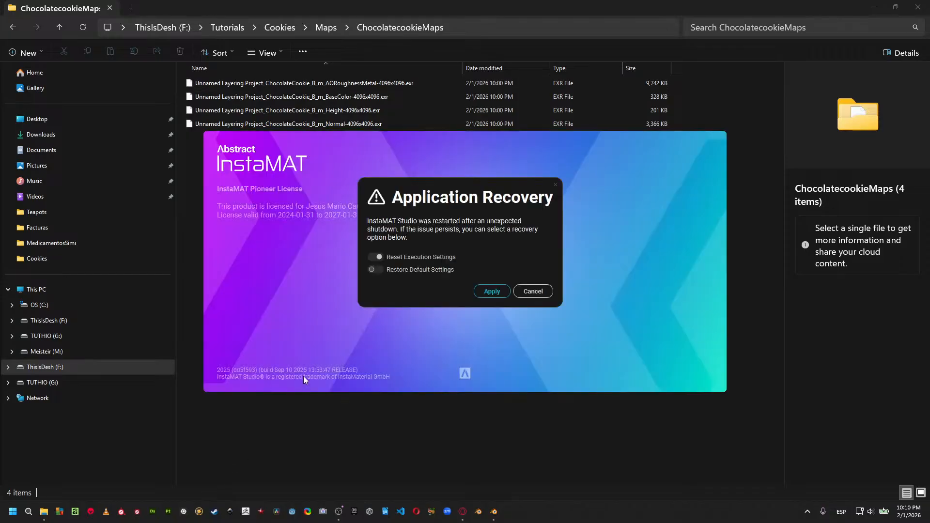
click(501, 293)
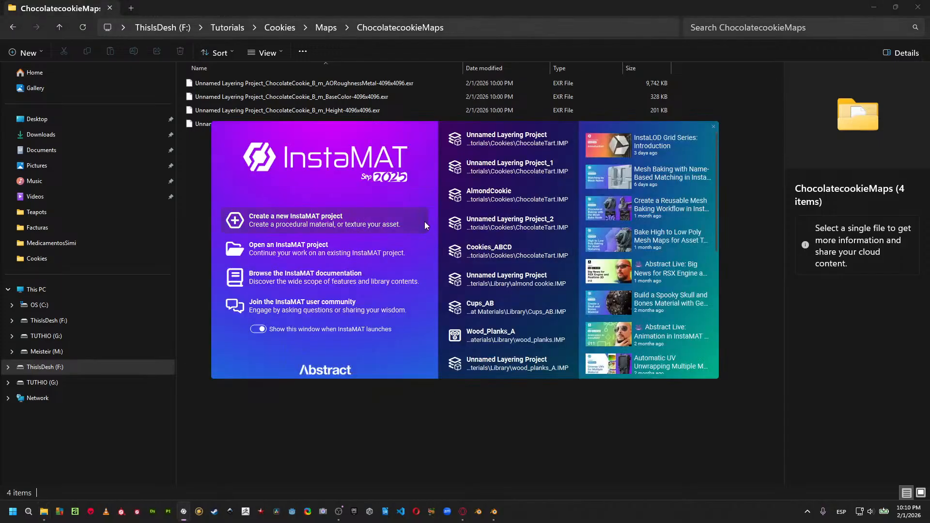
click(510, 142)
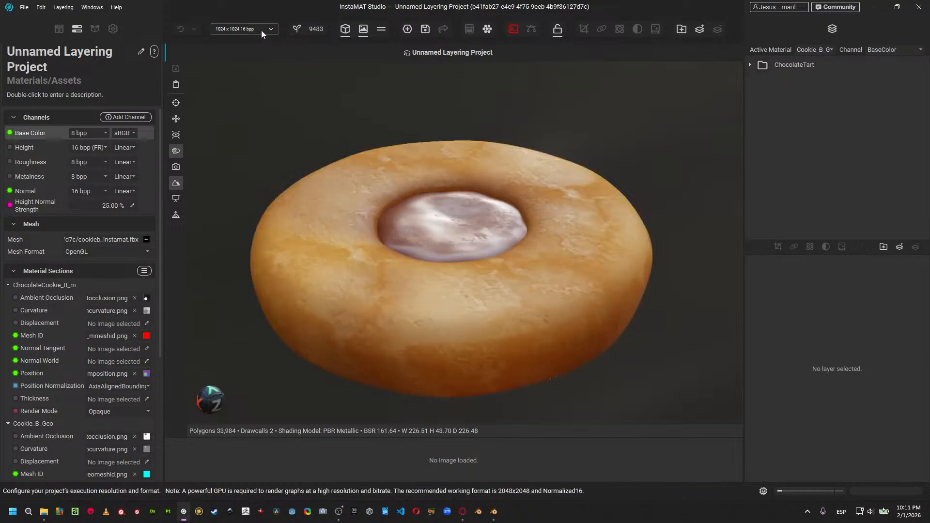
Set the project's execution resolution to 2048 x 2048, keeping the Normalized (16 bit) type.
click(257, 28)
click(257, 70)
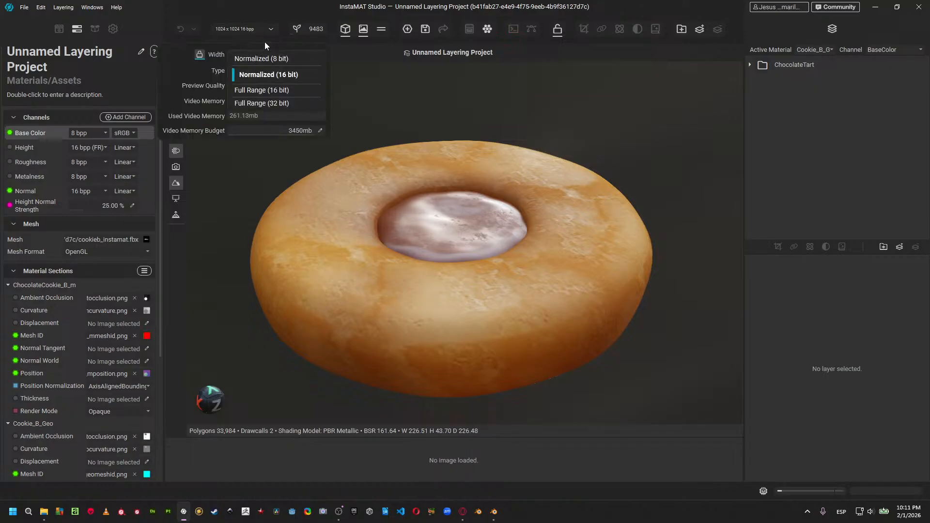
click(264, 42)
click(257, 54)
click(252, 82)
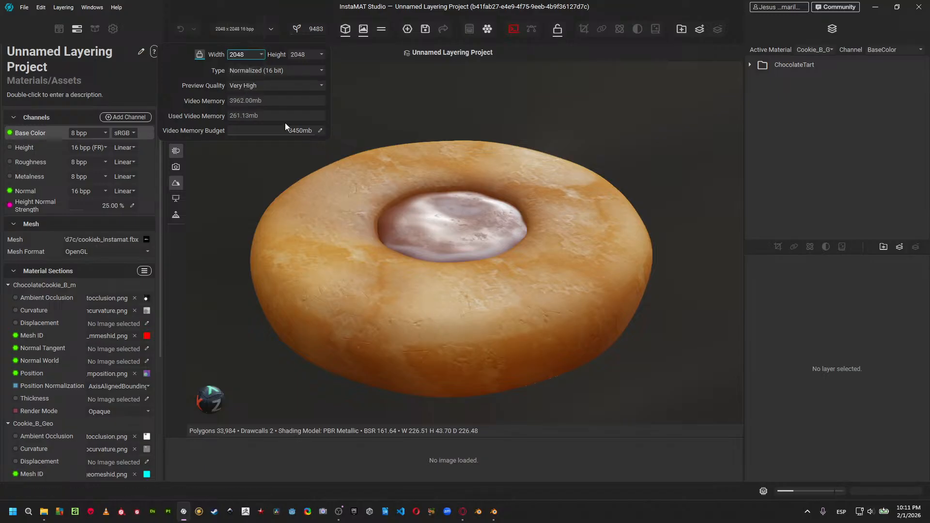
click(379, 253)
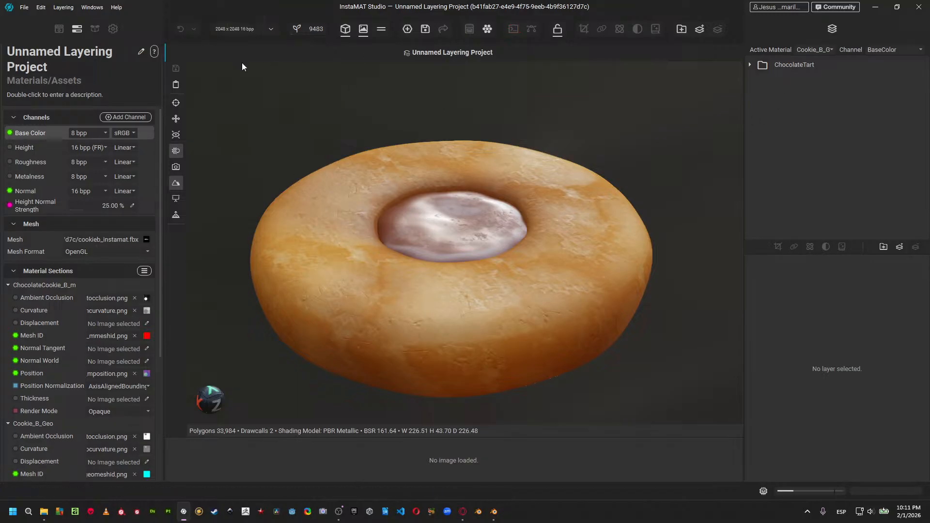
Open the project's image output export and set its custom export resolution to 2048 x 2048.
click(59, 29)
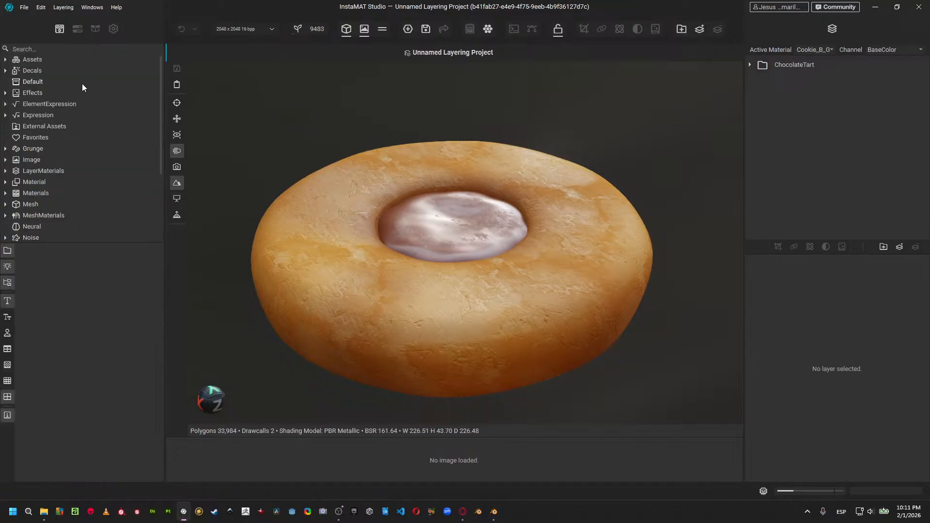
click(25, 8)
click(68, 208)
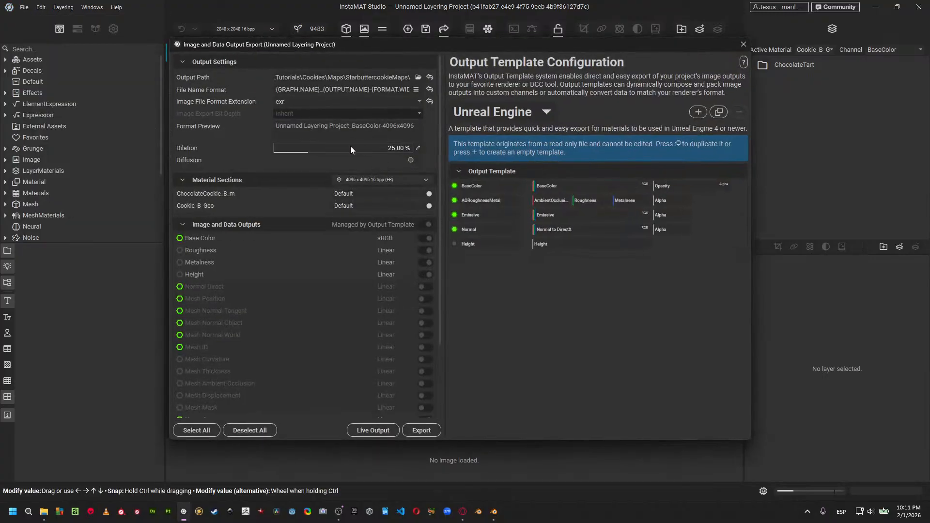
click(384, 184)
click(382, 220)
click(382, 209)
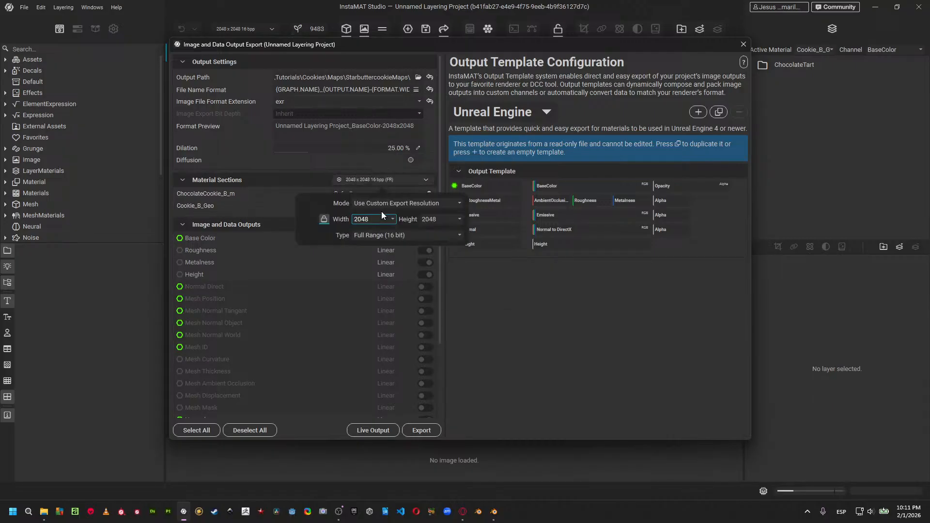
click(284, 173)
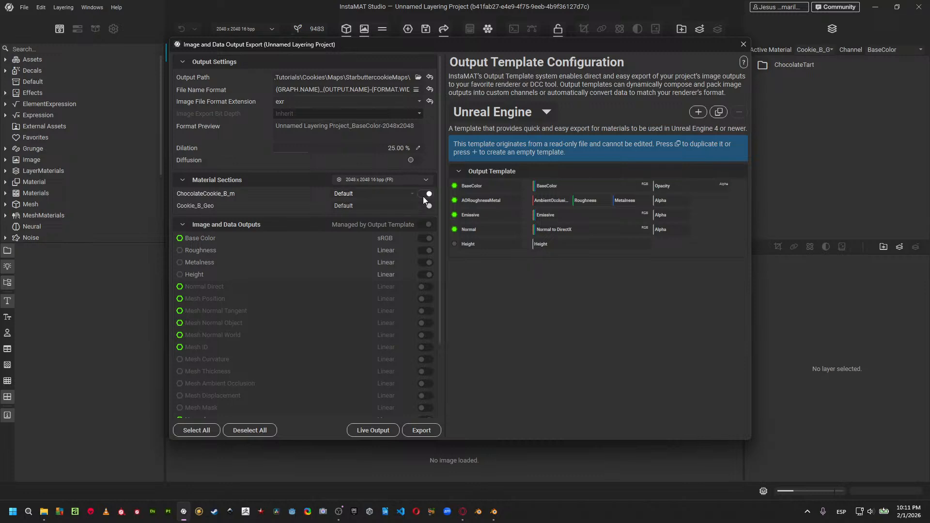
Exclude the ChocolateCookie_B_m section from the export, keeping Cookie_B_Geo enabled with inherited size and Live Output off.
click(411, 207)
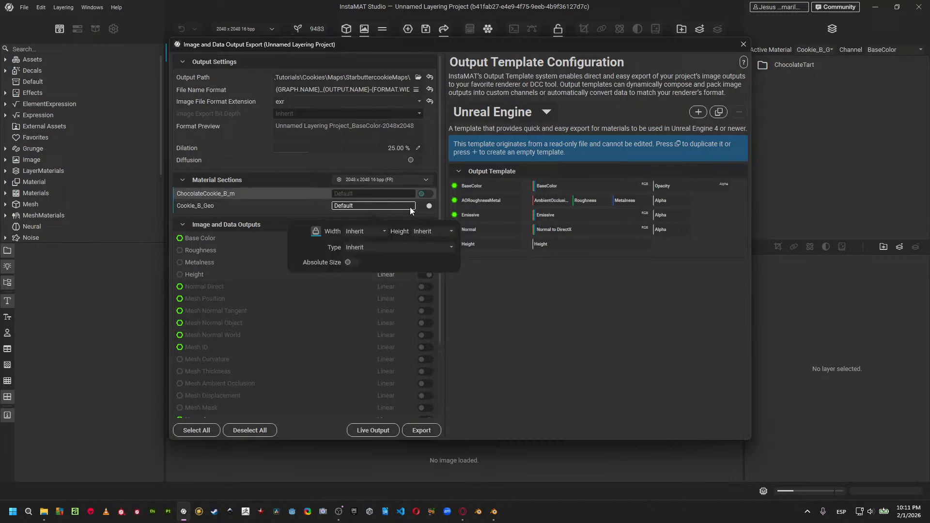
click(376, 233)
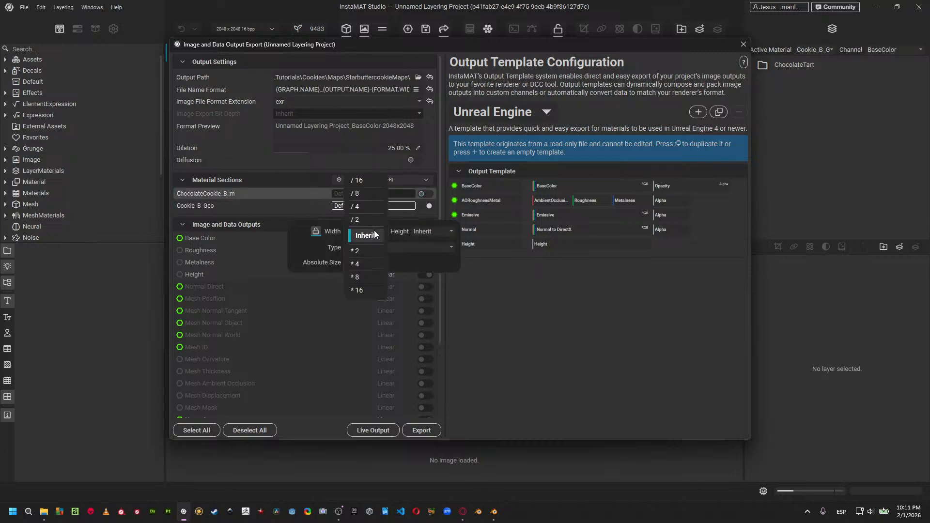
click(290, 223)
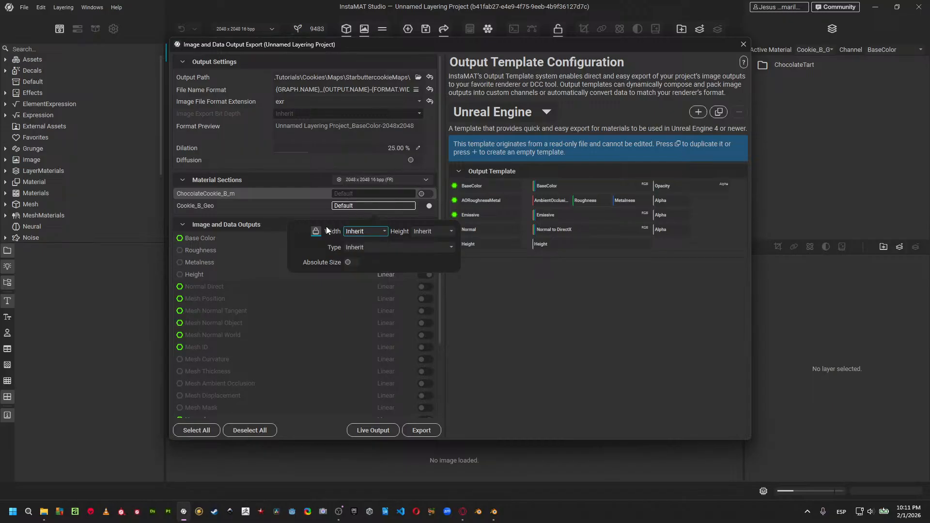
click(266, 200)
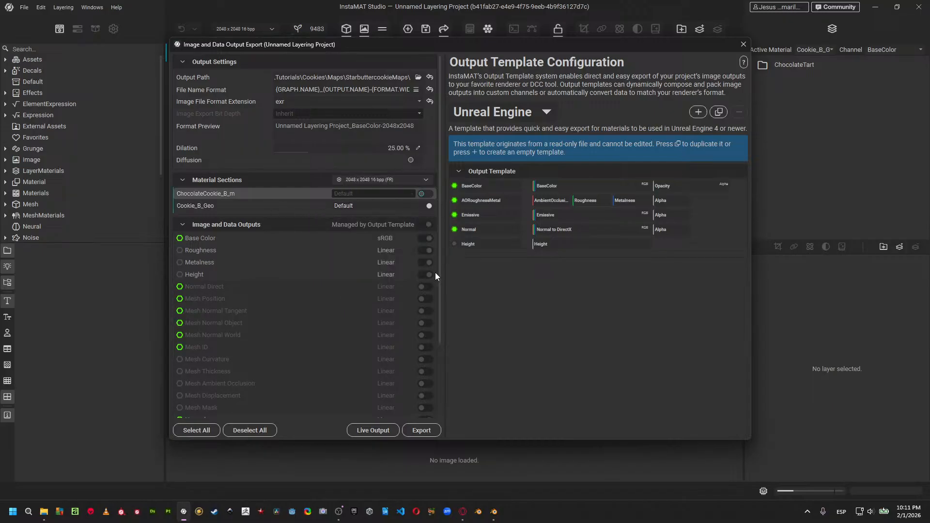
click(318, 203)
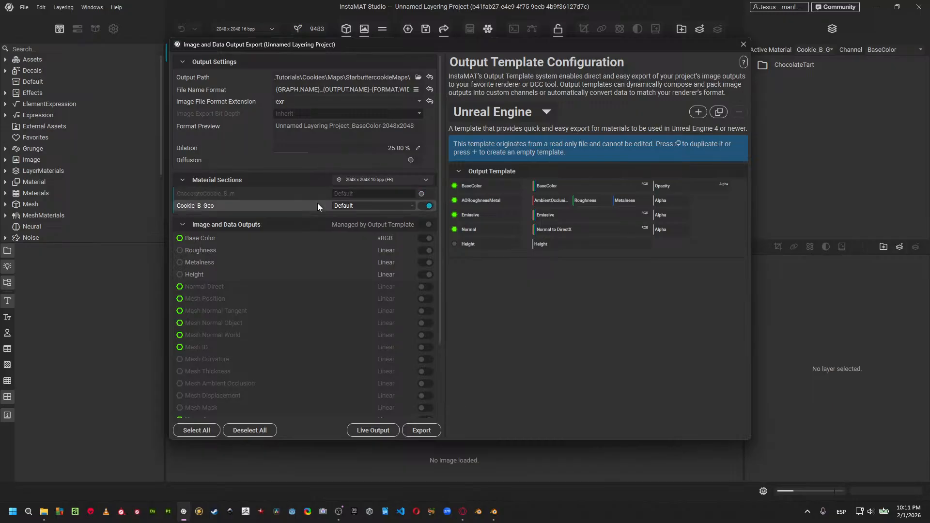
click(389, 430)
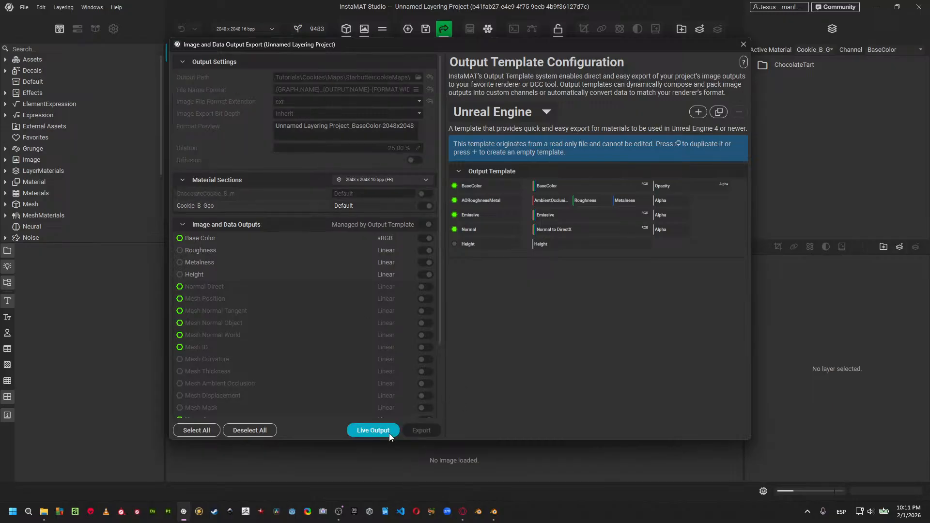
click(370, 428)
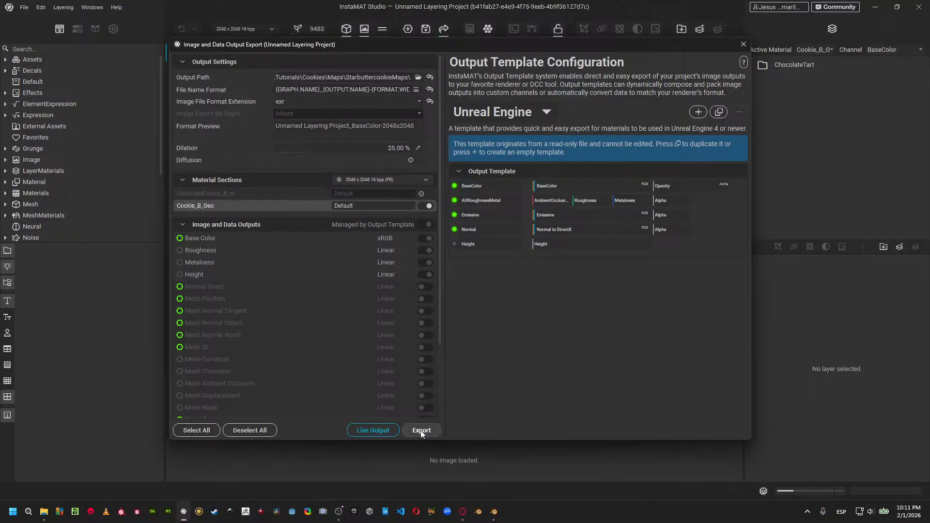
Set the output path to the ChocolatecookieMaps folder inside Cookies\Maps and export the Cookie_B_Geo maps.
click(418, 78)
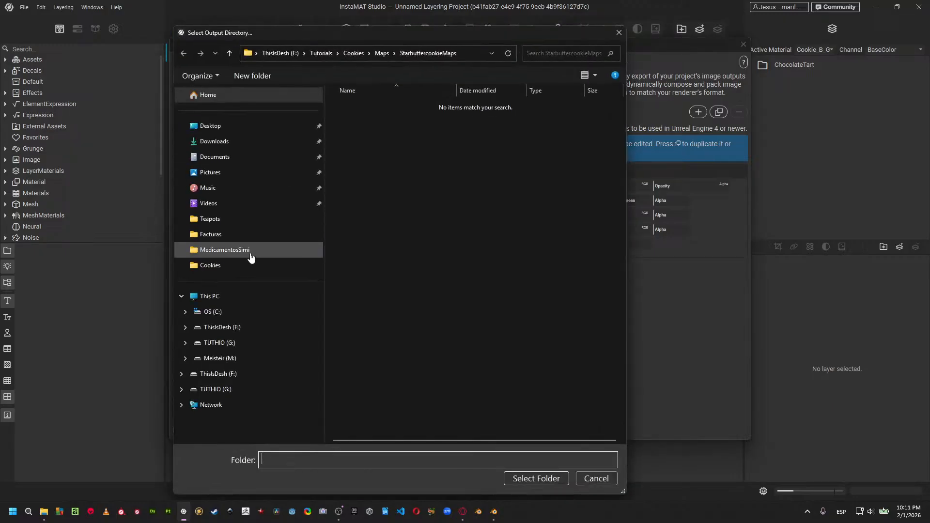
click(245, 263)
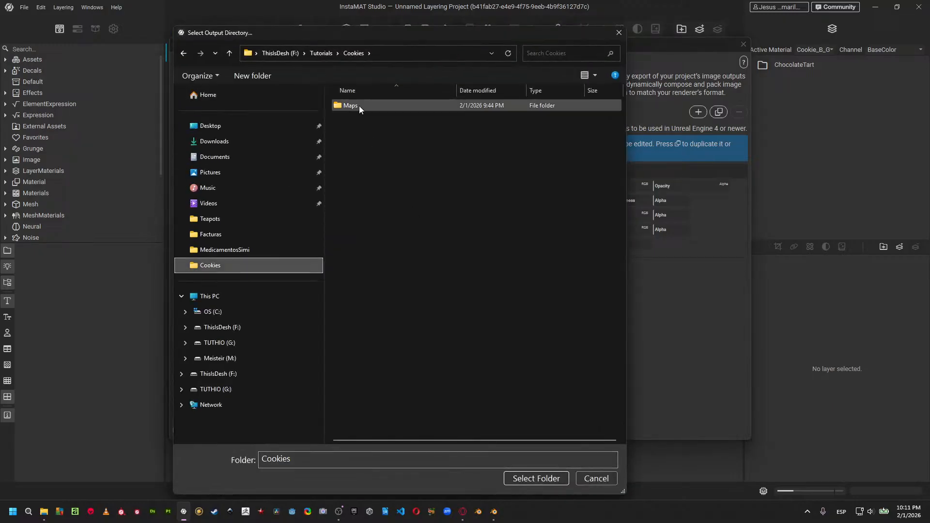
click(229, 53)
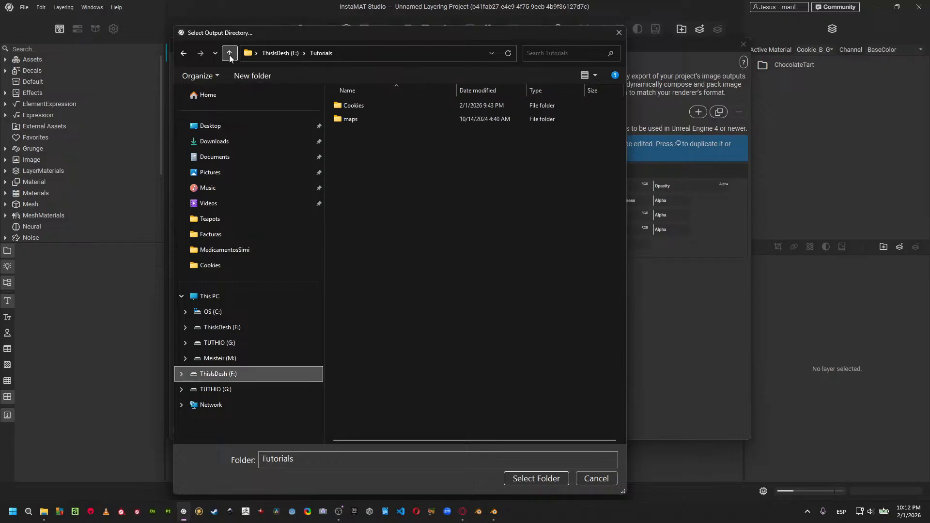
double_click(362, 106)
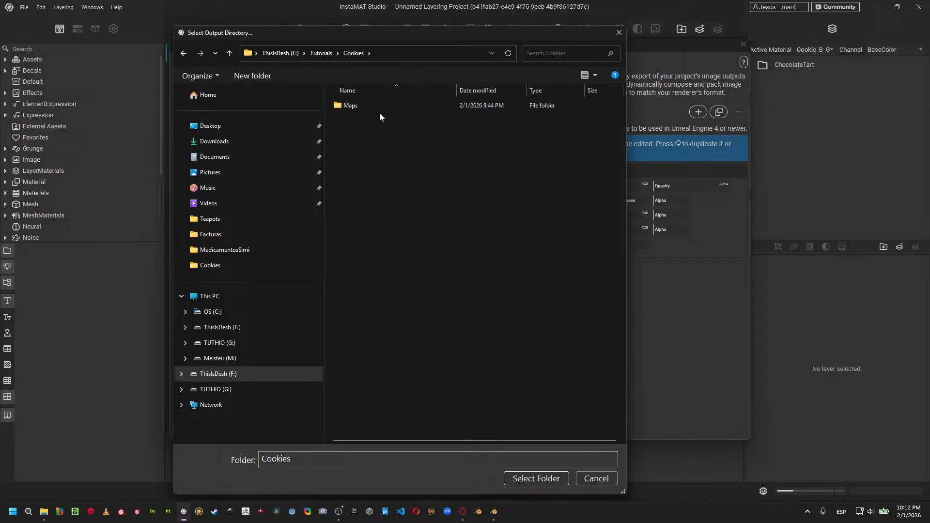
double_click(377, 108)
double_click(382, 119)
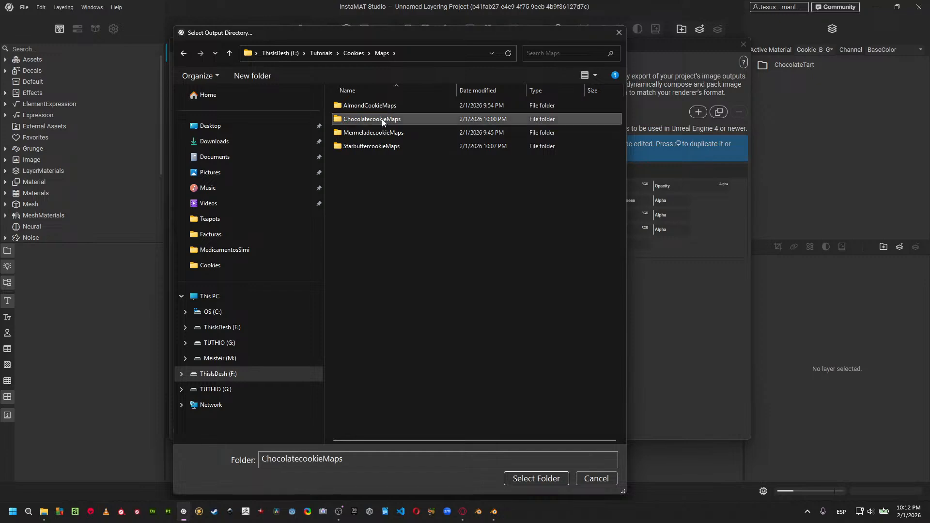
click(536, 478)
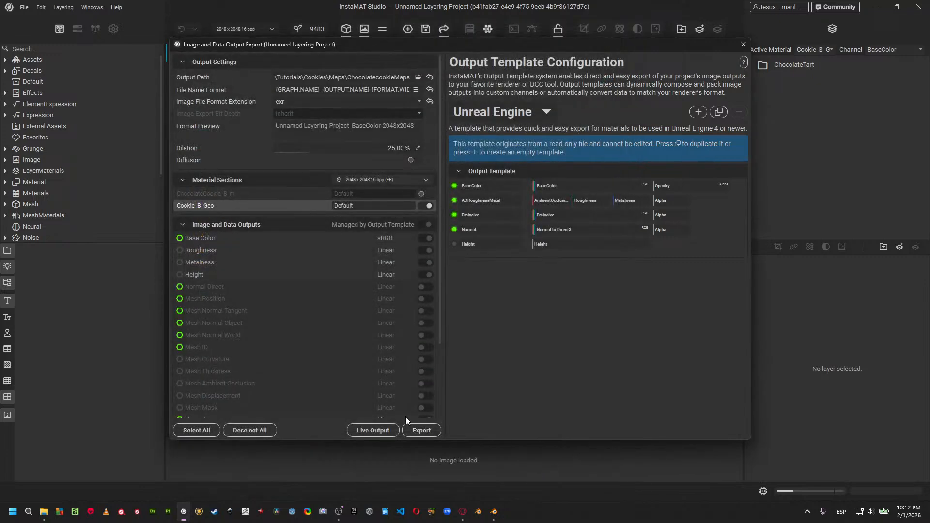
click(422, 431)
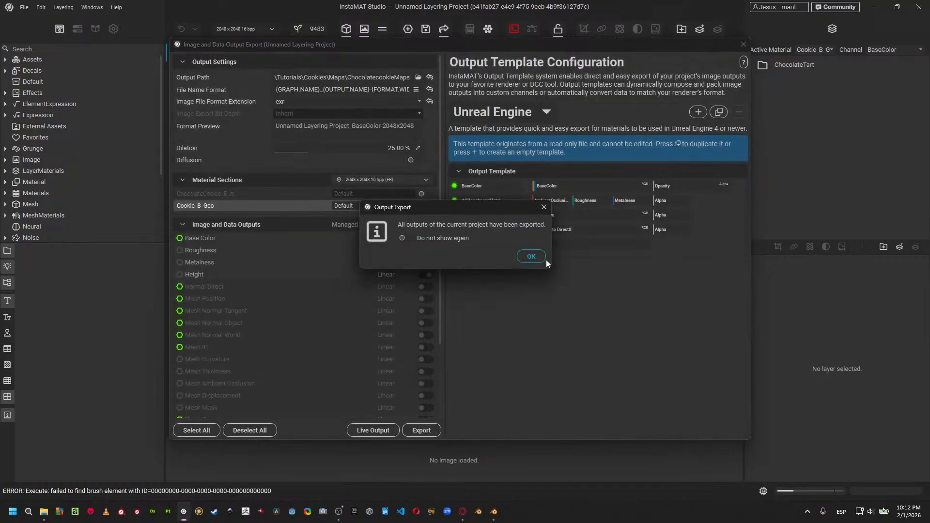
click(542, 255)
Switch to Blender and add the 2048x2048 Cookie_B_Geo AORoughnessMetal, BaseColor and Normal maps as image nodes beside the outer cookie's existing material nodes.
click(493, 513)
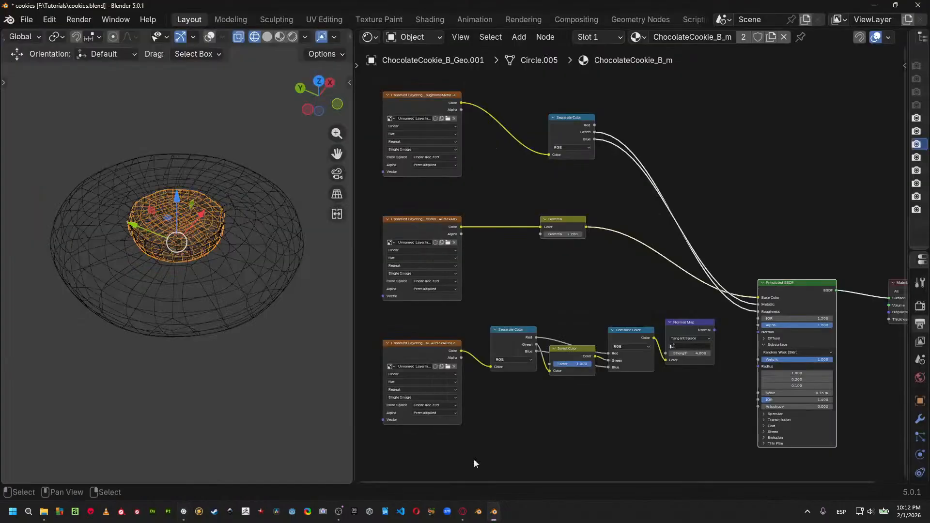
click(253, 195)
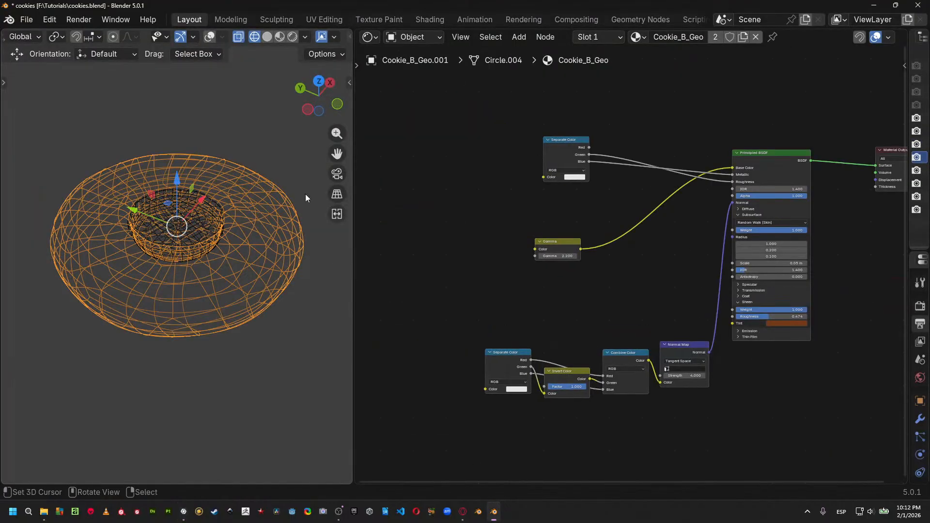
key(shift+a)
mouse_move(422, 185)
click(467, 182)
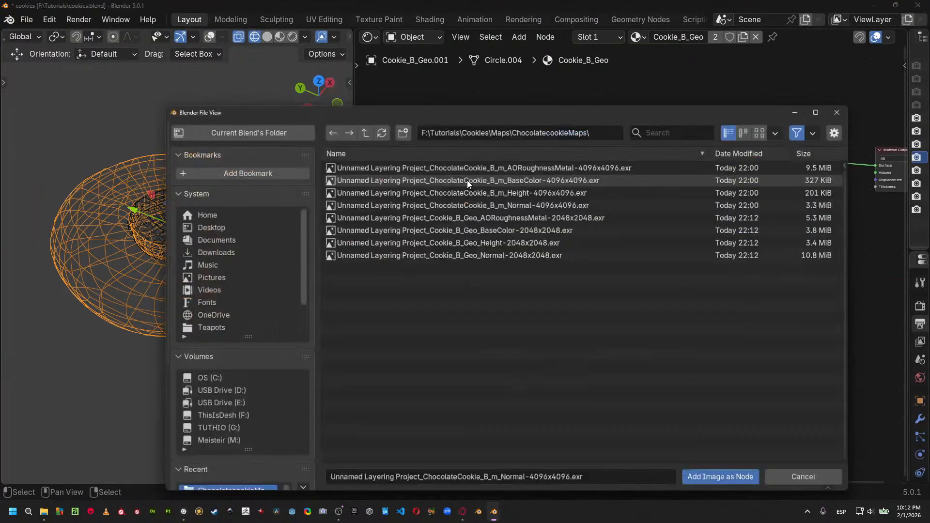
click(464, 217)
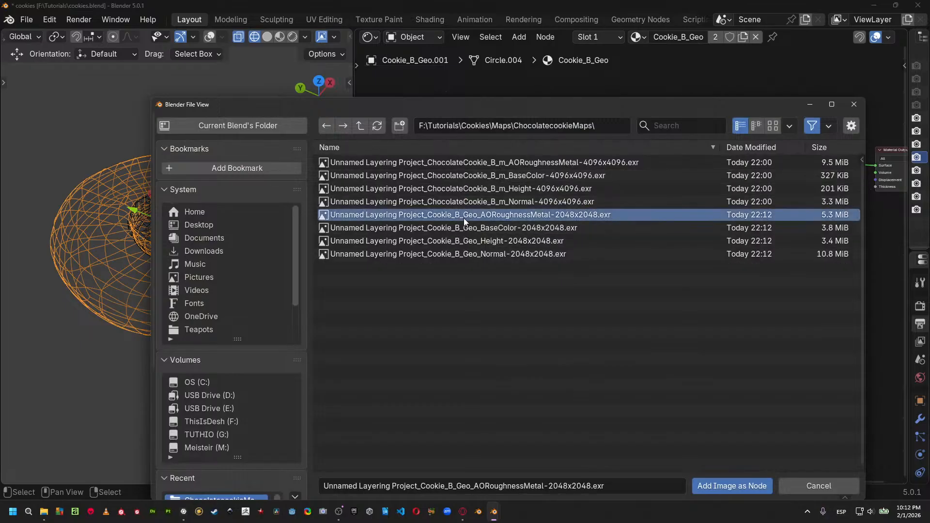
shift+click(470, 254)
ctrl+click(479, 242)
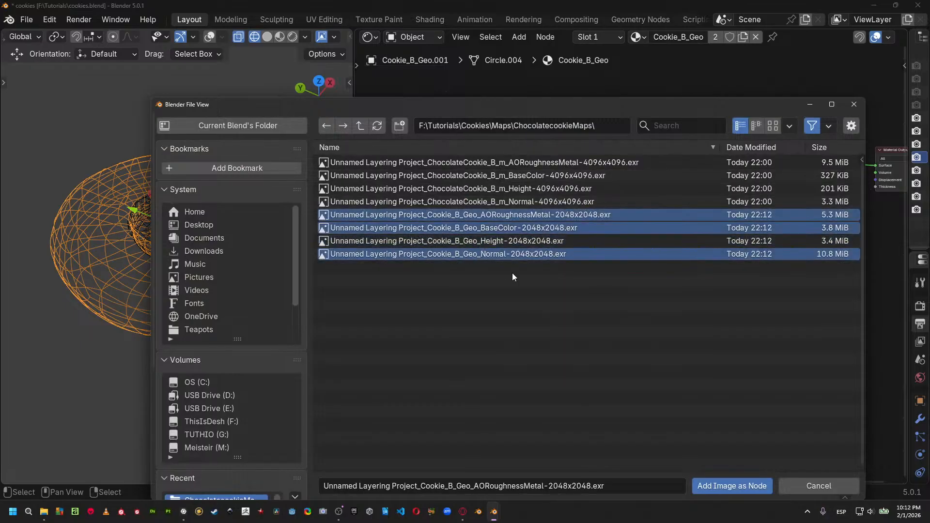
click(725, 485)
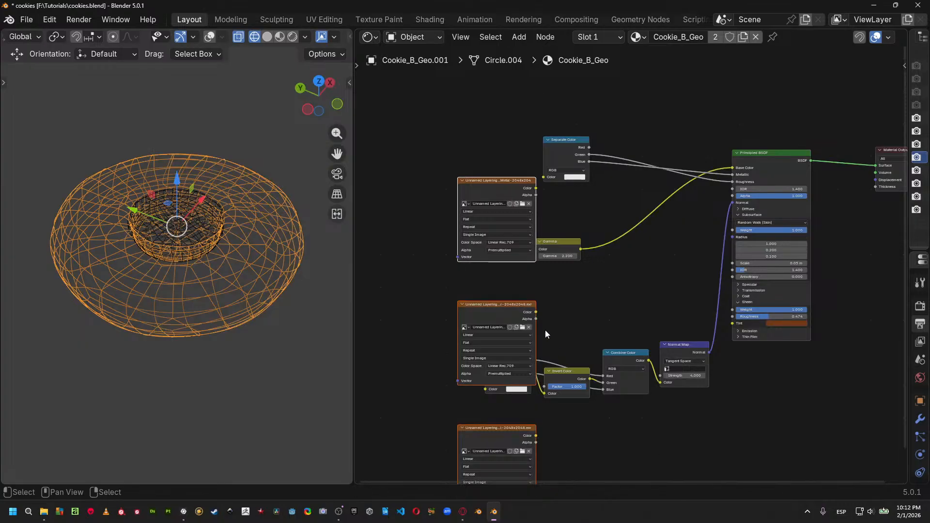
click(472, 261)
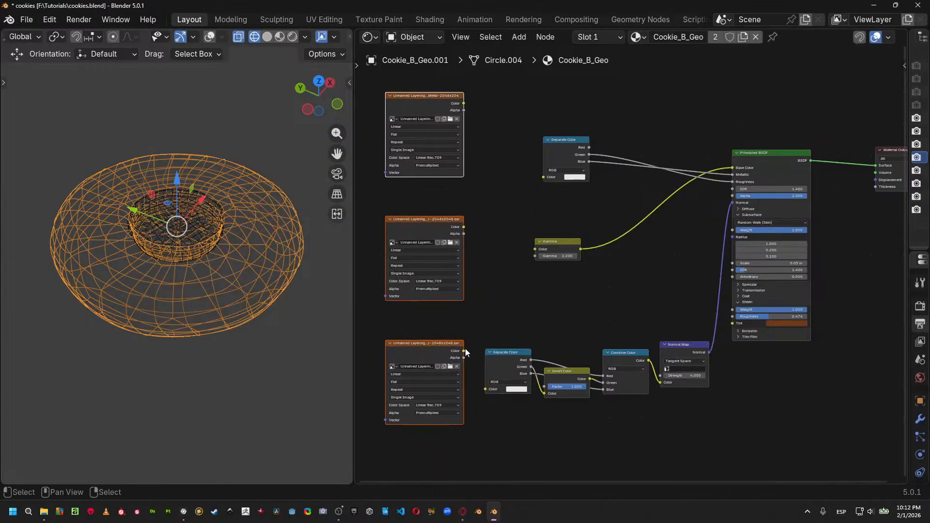
Connect the normal map to its Separate Color node, BaseColor to Gamma, and AORoughnessMetal to the upper Separate Color node.
drag(464, 351, 486, 388)
drag(466, 229, 536, 249)
mouse_move(463, 104)
mouse_down()
mouse_move(523, 139)
mouse_move(542, 174)
mouse_up()
Preview the cookie in rendered shading and compare the material nodes of the chocolate filling and the outer cookie.
key(z)
click(322, 216)
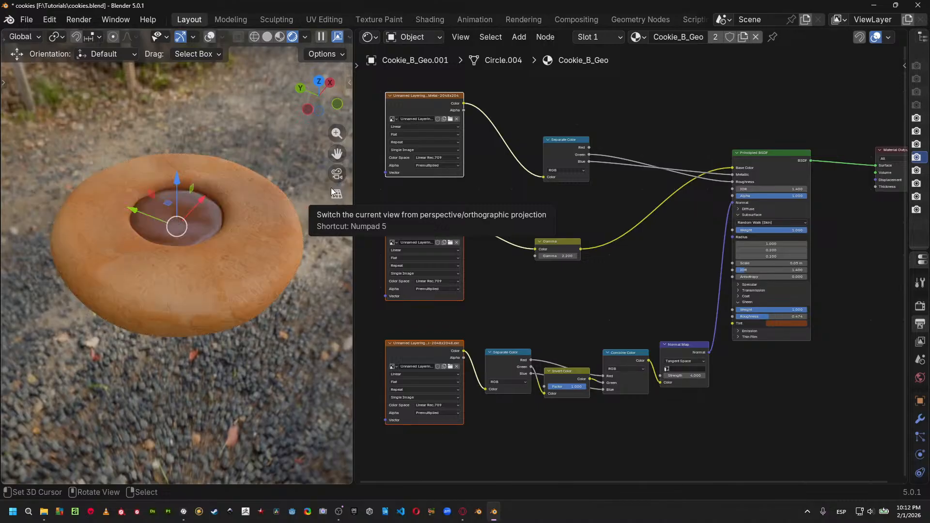
middle_drag(242, 281, 307, 264)
key(KP_Decimal)
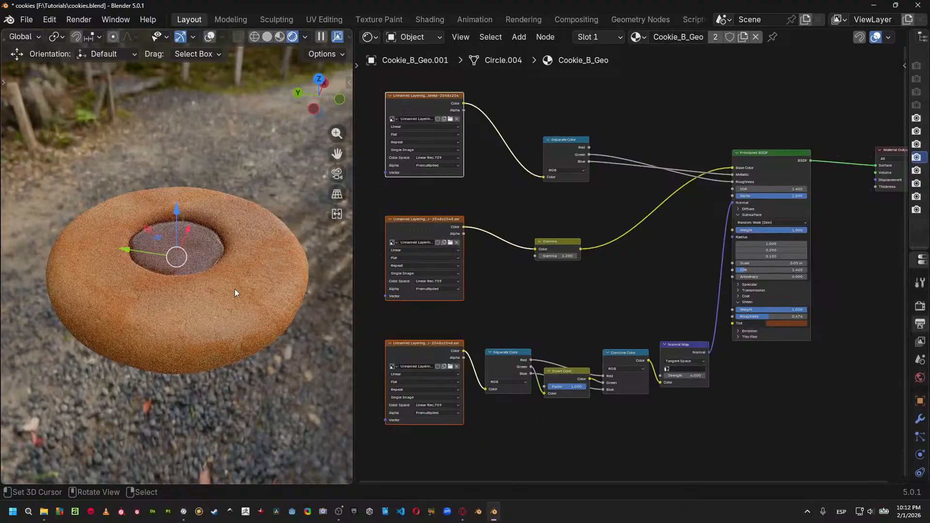
middle_drag(234, 290, 265, 319)
click(205, 237)
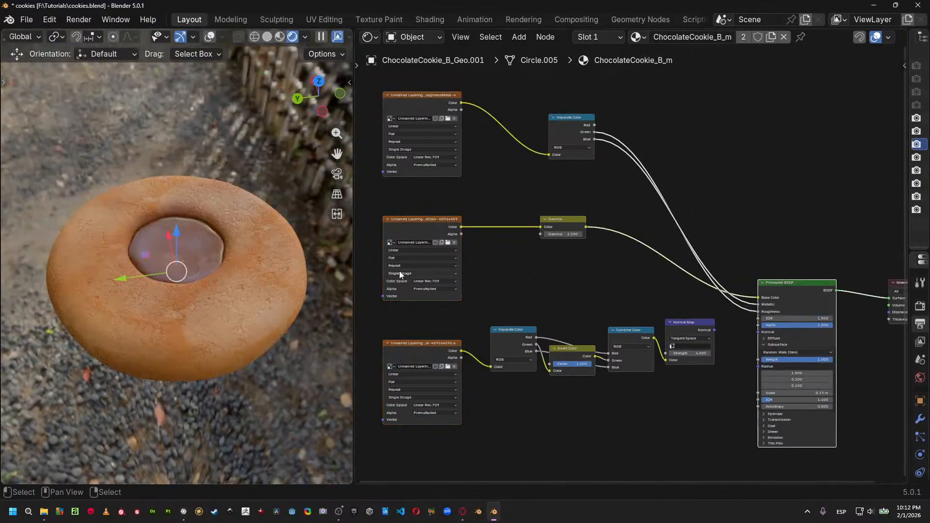
click(242, 303)
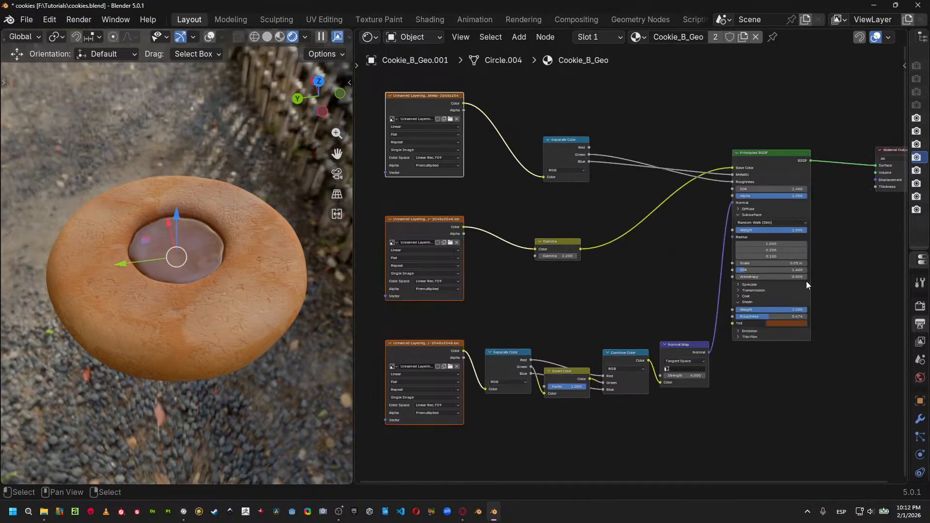
Widen the 3D viewport to inspect the chocolate cookie's surface and set its Normal Map strength to 2.
scroll(806, 281, up, 2)
middle_drag(795, 283, 633, 266)
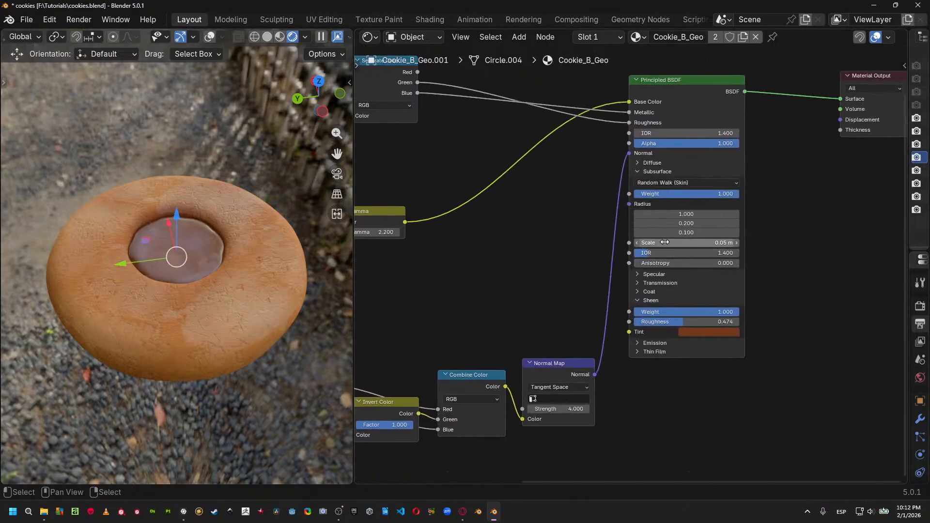
middle_drag(232, 299, 257, 343)
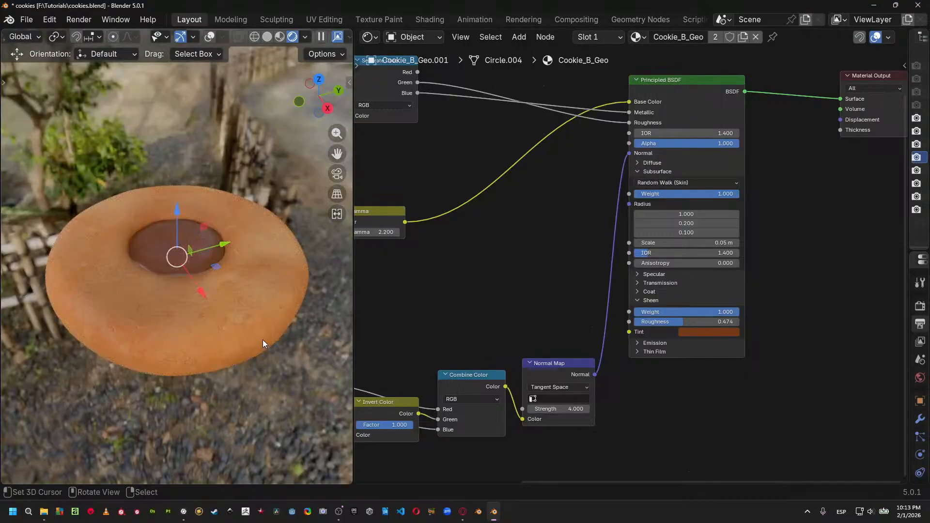
drag(354, 323, 567, 317)
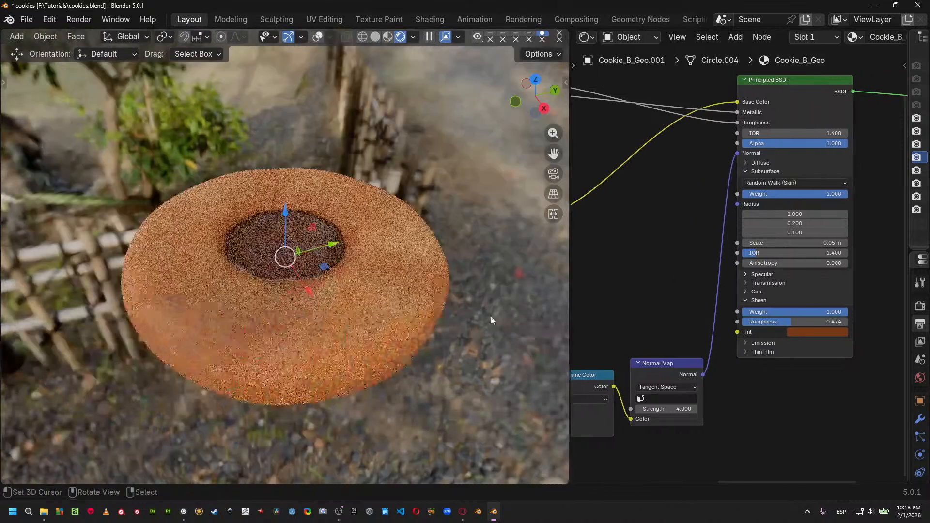
middle_drag(490, 316, 563, 304)
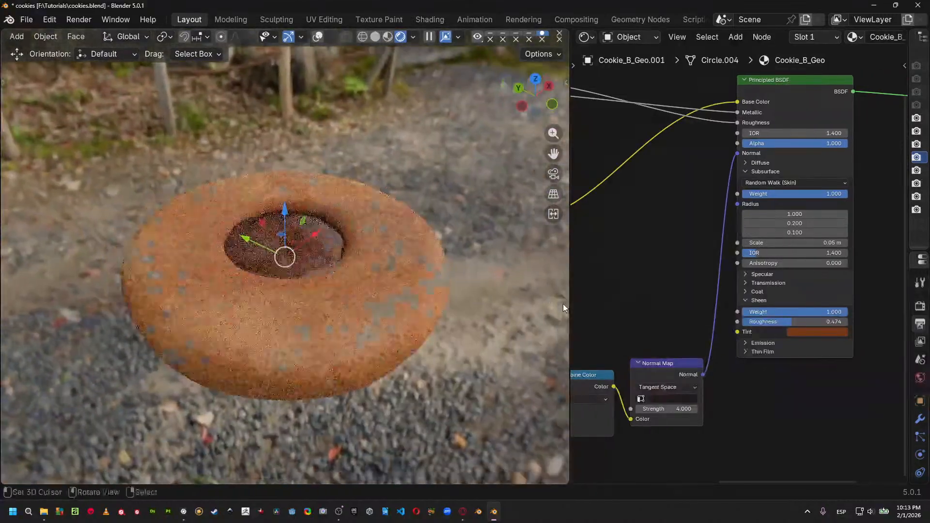
middle_drag(334, 277, 369, 287)
scroll(372, 320, up, 2)
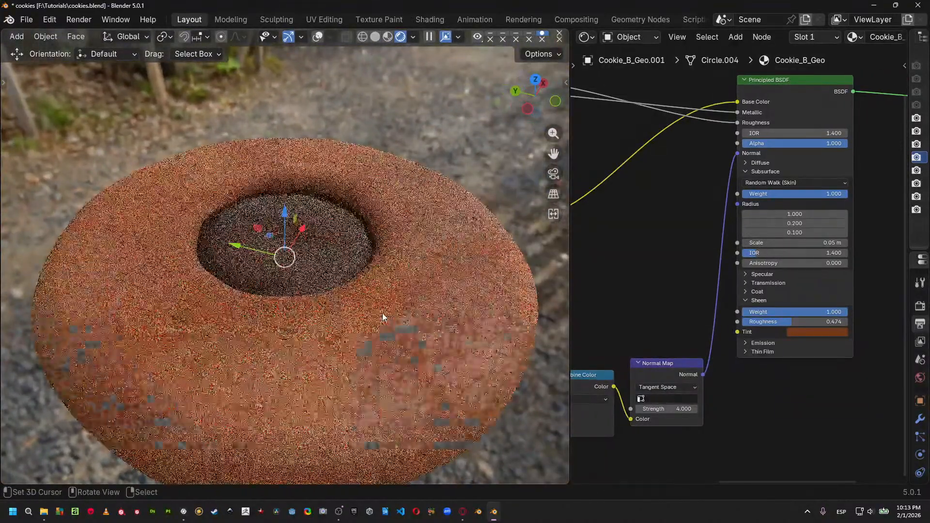
shift+middle_drag(389, 324, 403, 282)
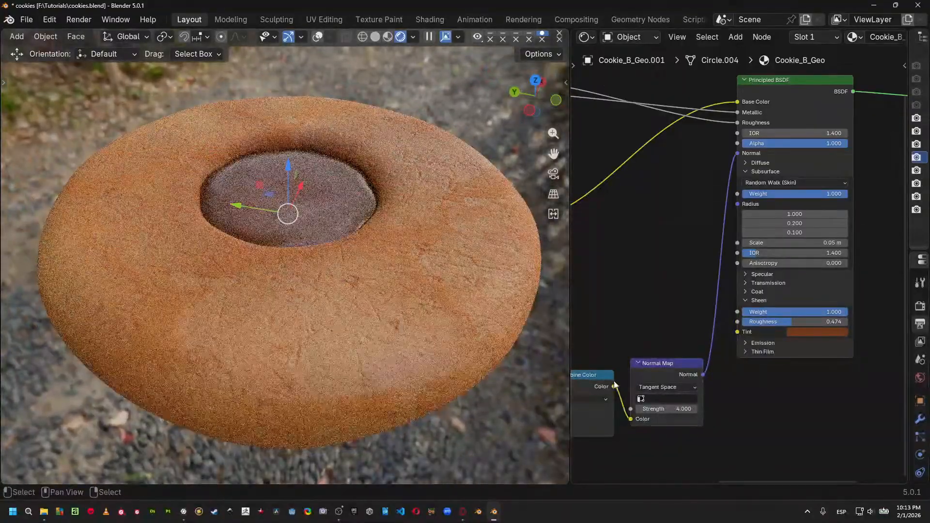
click(681, 405)
text(2)
key(Return)
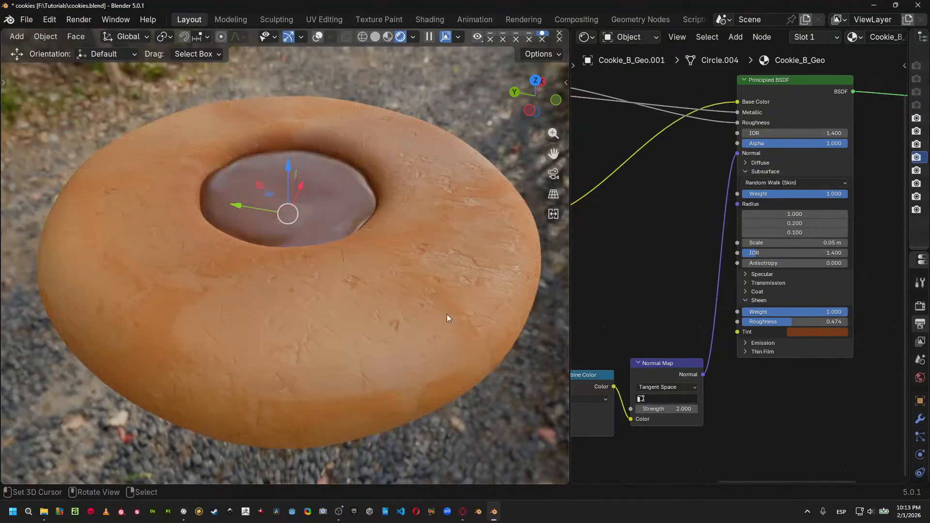
Unhide all hidden cookies in wireframe and return the viewport to rendered shading with the whole row in view.
scroll(460, 291, down, 8)
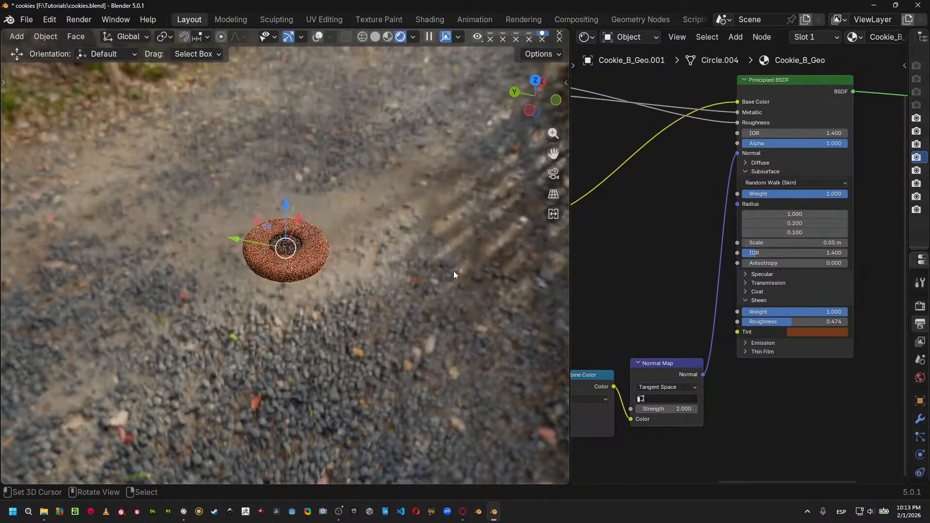
key(shift+z)
key(alt+h)
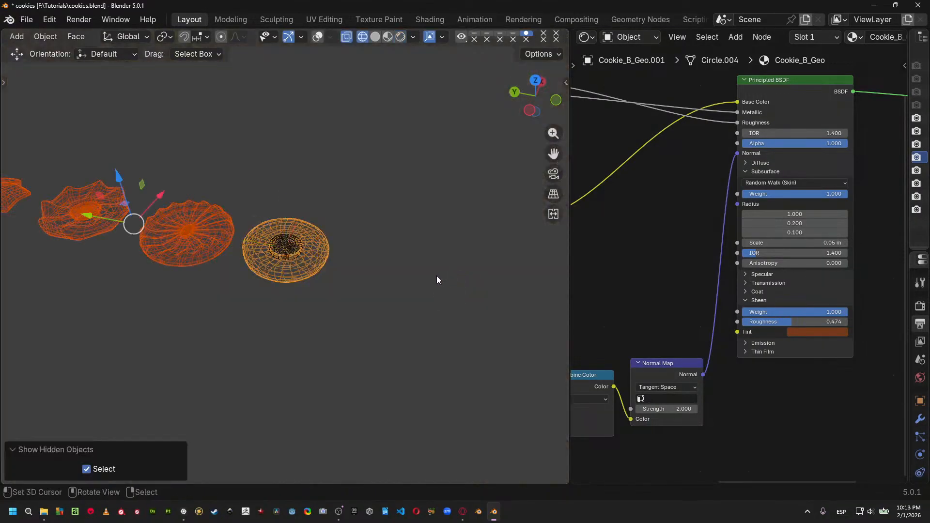
mouse_move(322, 254)
shift+middle_down()
mouse_move(390, 269)
mouse_move(394, 291)
shift+middle_up()
key(shift+z)
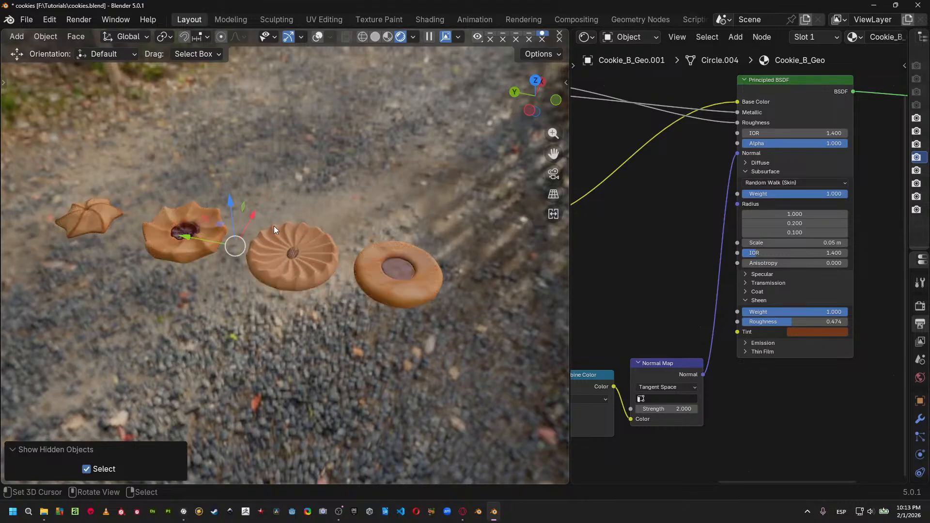
Examine the rendered materials of the chocolate, swirl and jam-filled cookies up close and from several angles.
middle_drag(453, 292, 407, 276)
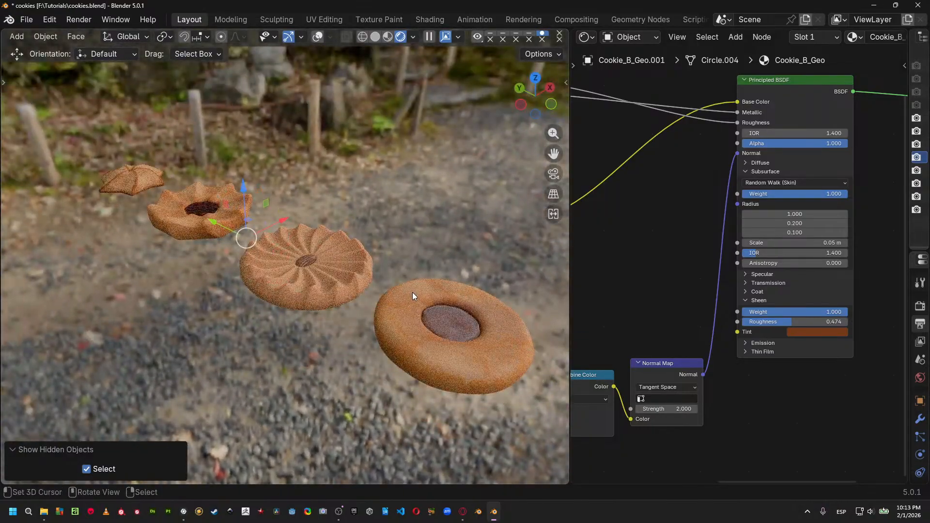
middle_drag(415, 300, 435, 326)
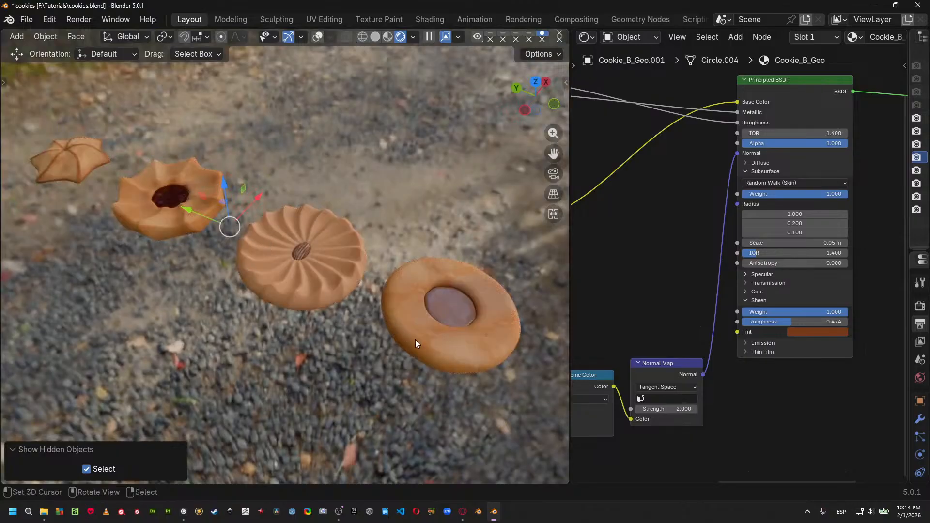
shift+middle_drag(415, 339, 333, 305)
scroll(364, 313, up, 5)
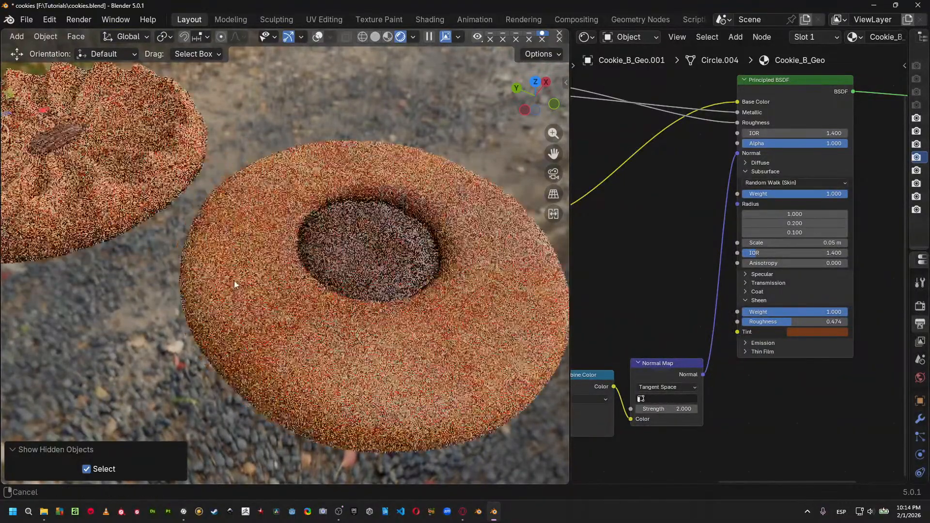
shift+middle_drag(234, 281, 492, 368)
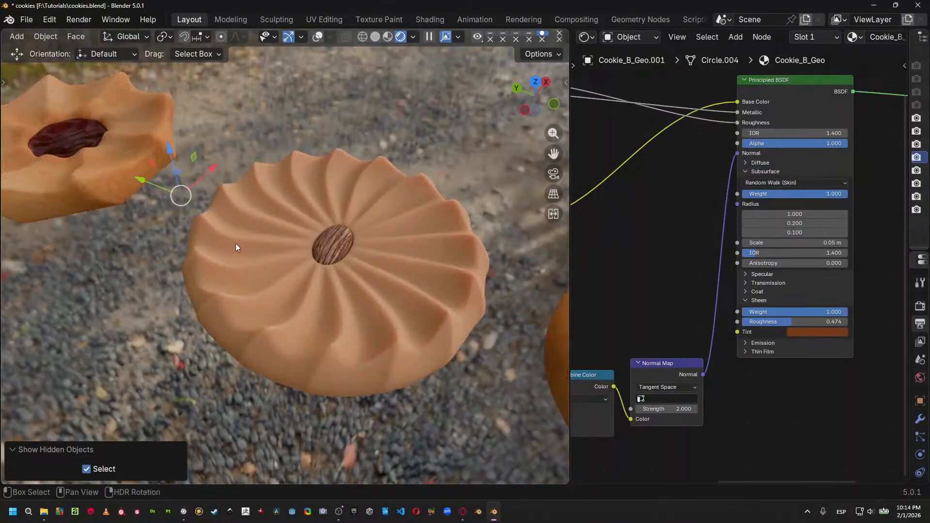
shift+middle_drag(235, 243, 39, 394)
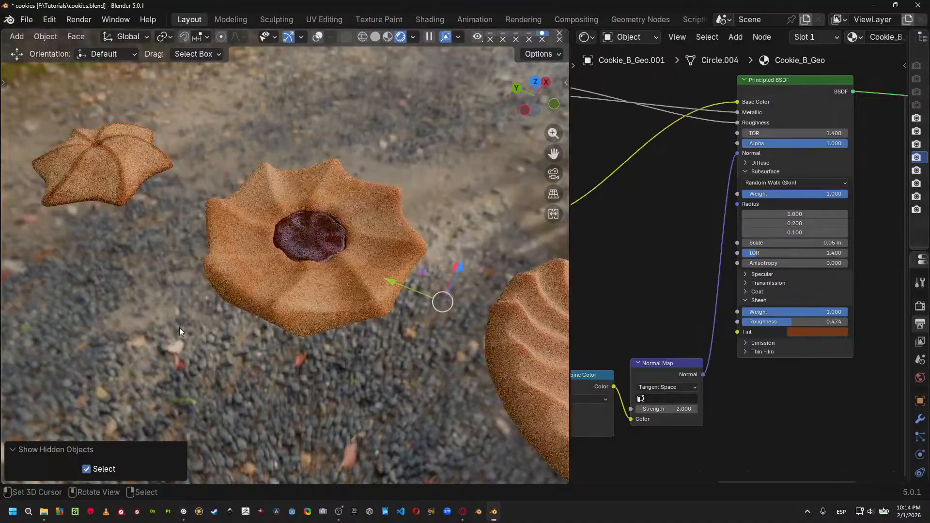
scroll(414, 298, up, 1)
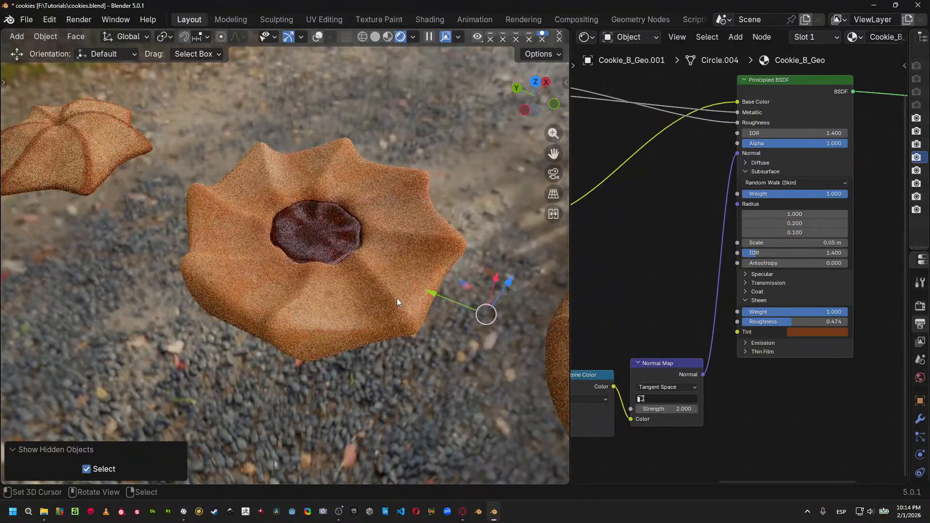
Frame the star butter cookie in the viewport and deselect it to examine its rendered material.
shift+middle_drag(191, 212, 170, 291)
click(215, 246)
key(KP_Decimal)
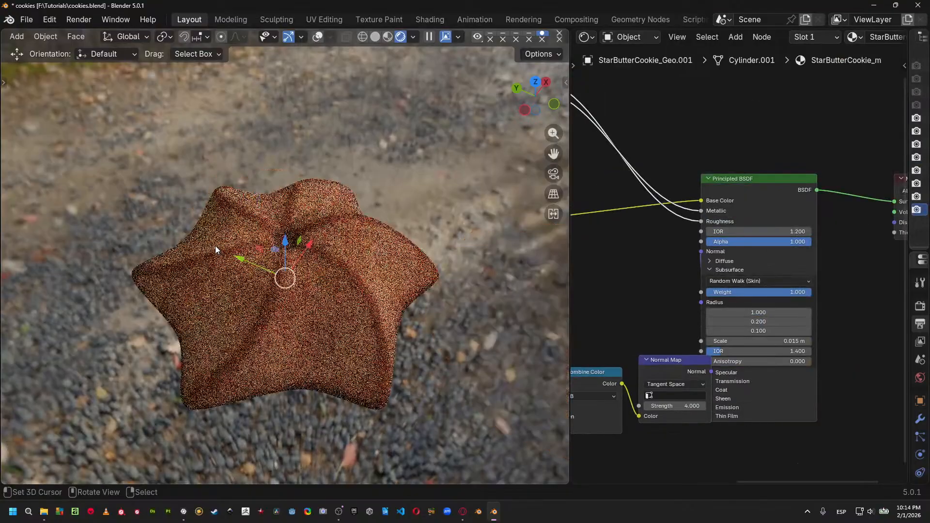
click(378, 172)
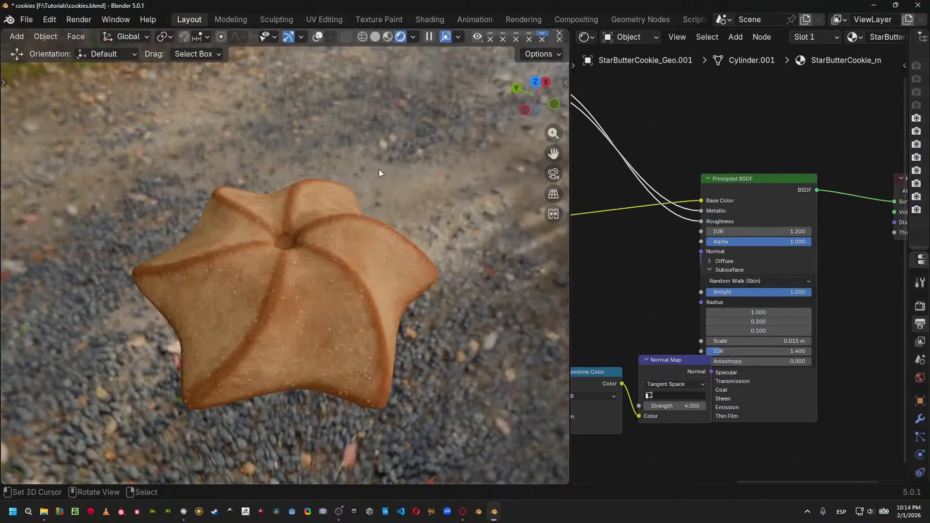